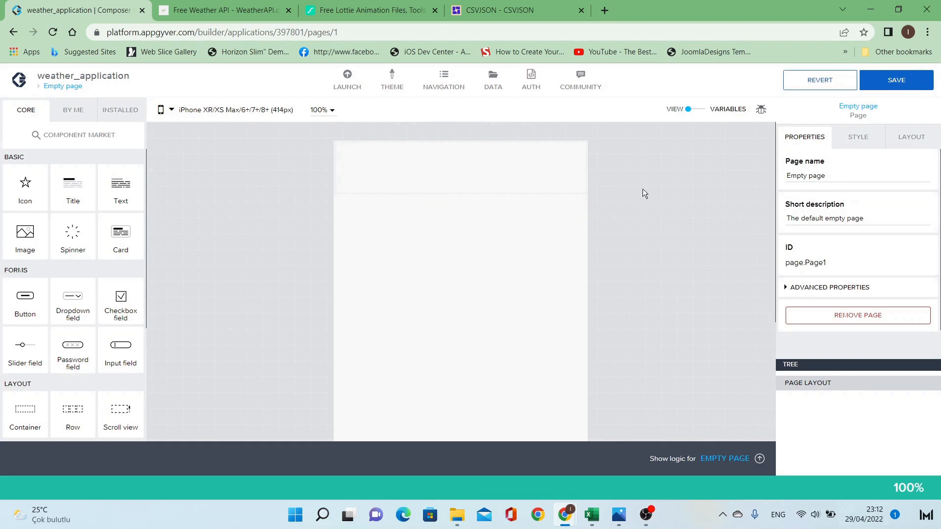
Clear the padding on all sides of the empty page.
left_click(852, 138)
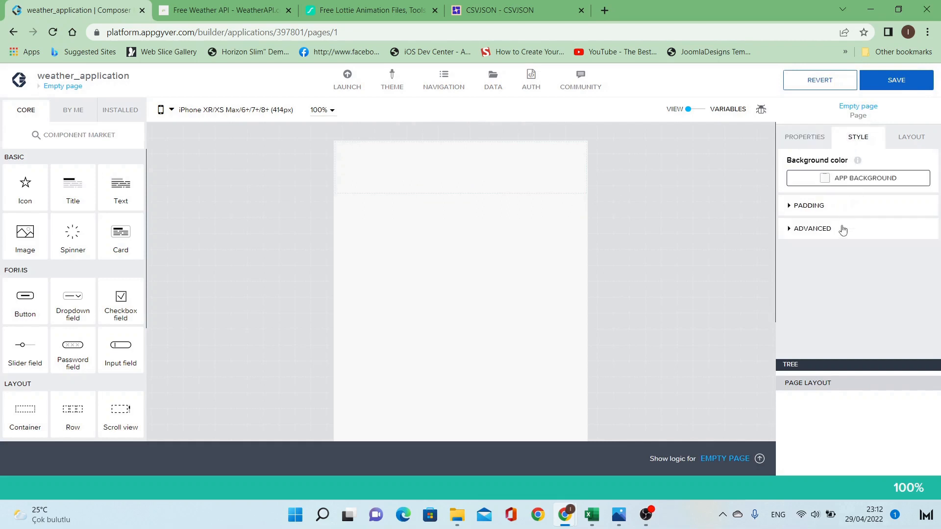
left_click(831, 212)
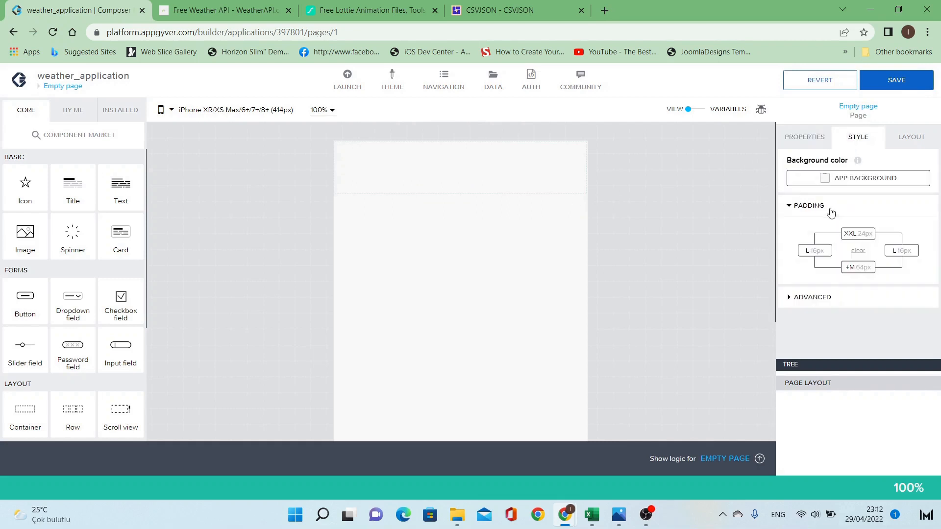
left_click(858, 251)
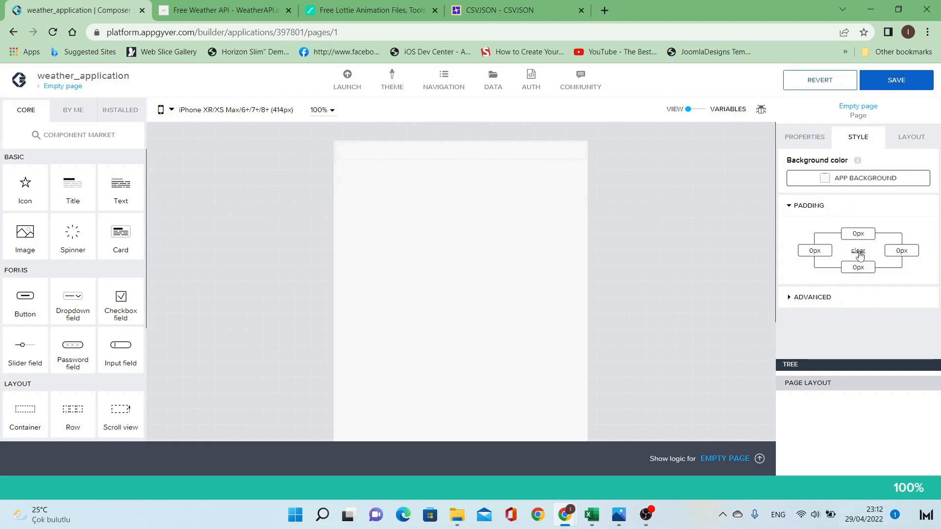
Stretch the page to the viewport height with the safe area disabled, and save the app.
left_click(804, 138)
left_click(859, 137)
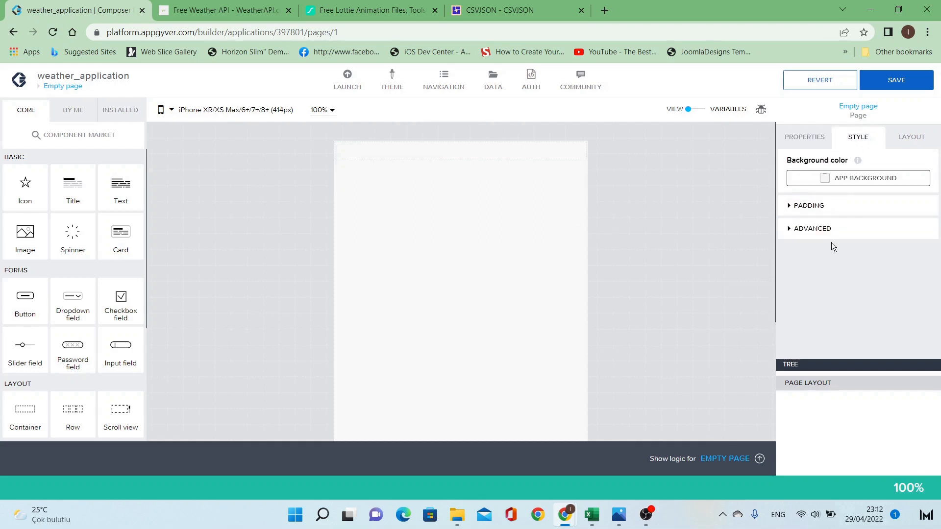
left_click(824, 235)
left_click(827, 255)
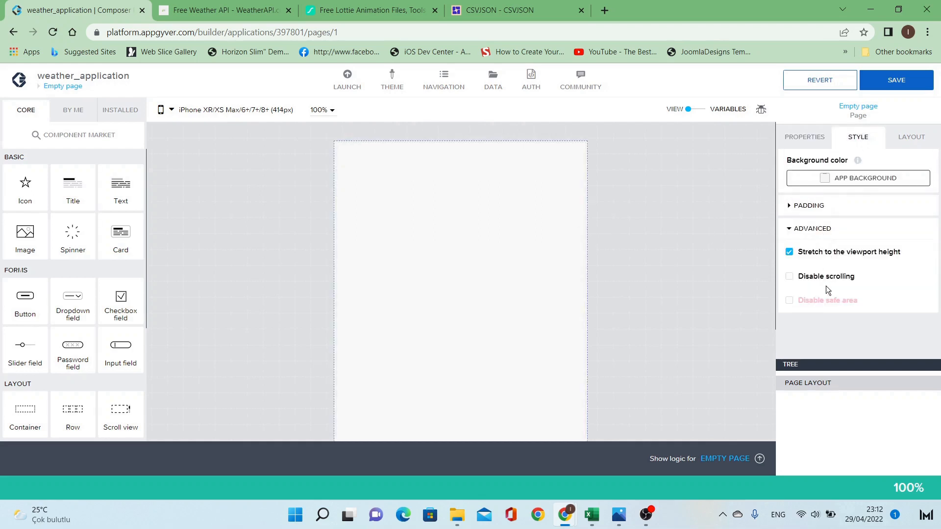
left_click(896, 82)
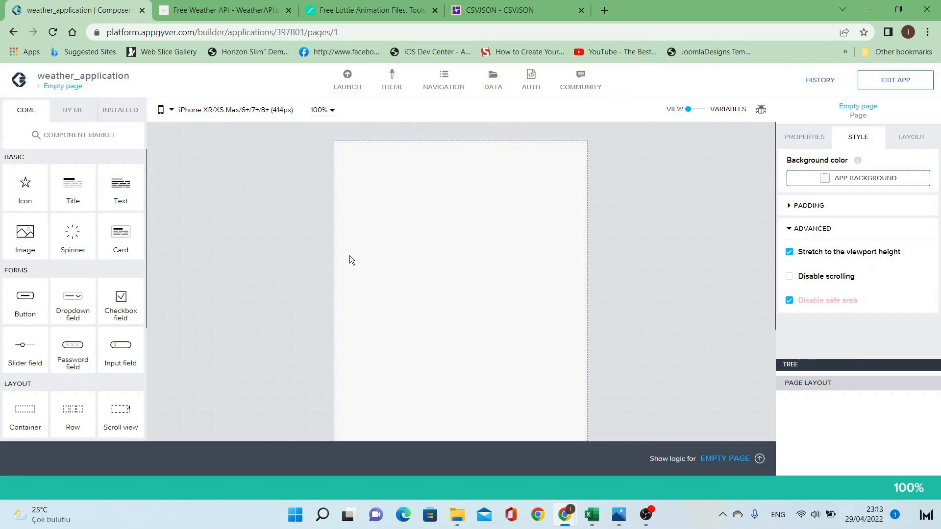
Add a container to the page and set its display name to header_container.
left_click_drag(22, 423, 413, 208)
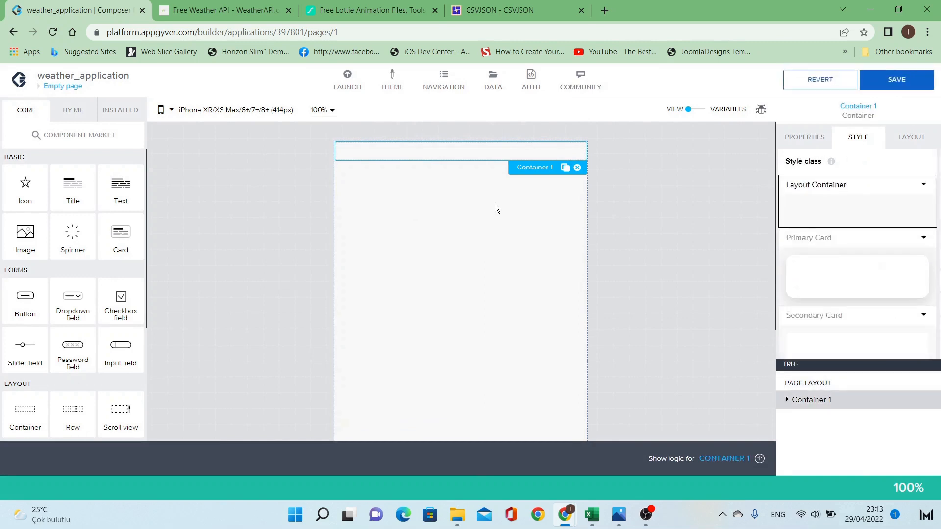
left_click(805, 143)
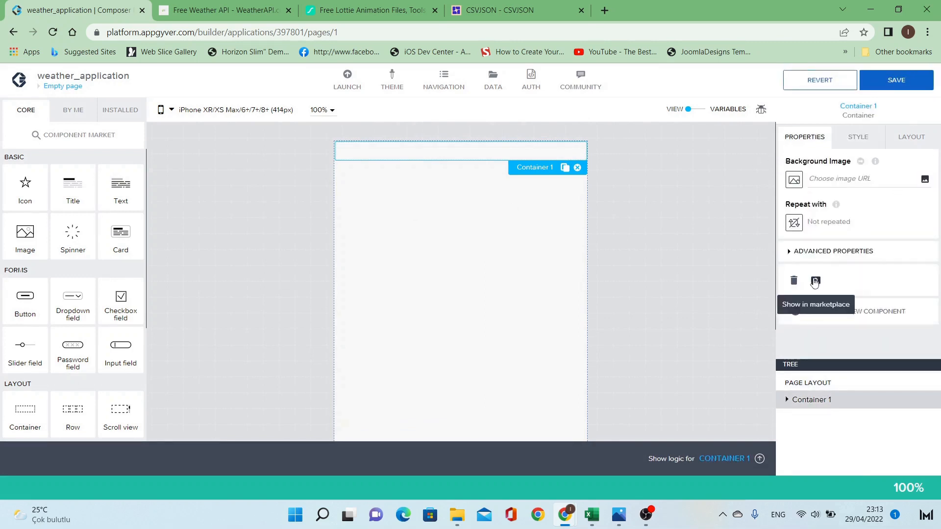
left_click(820, 251)
scroll(823, 275, "down", 2)
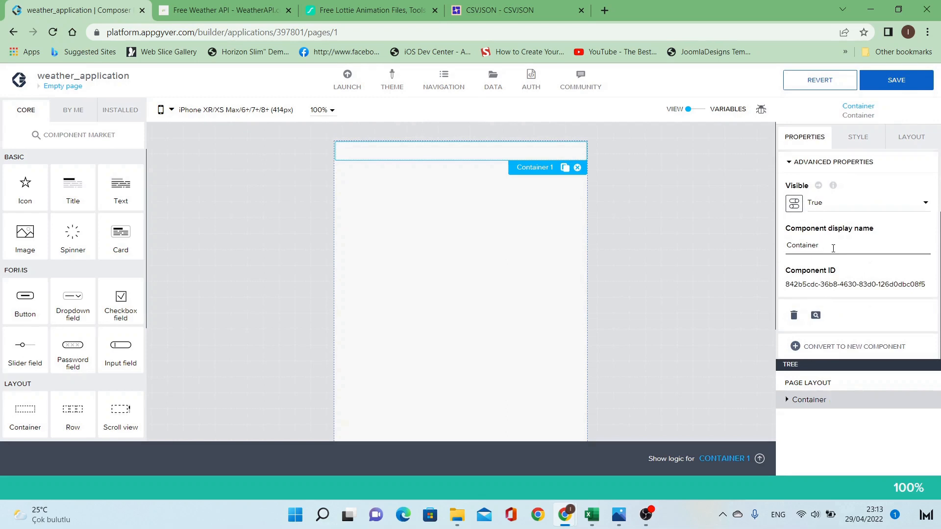
type("header_")
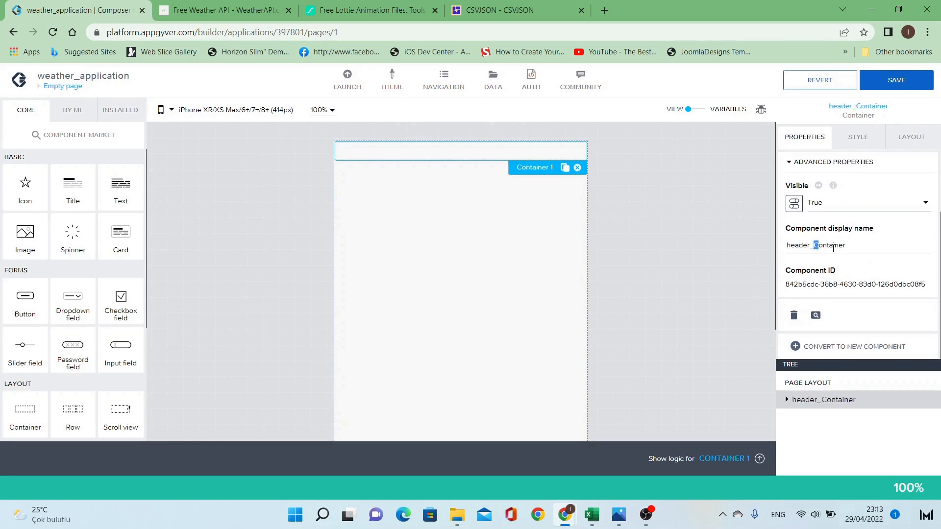
type("c")
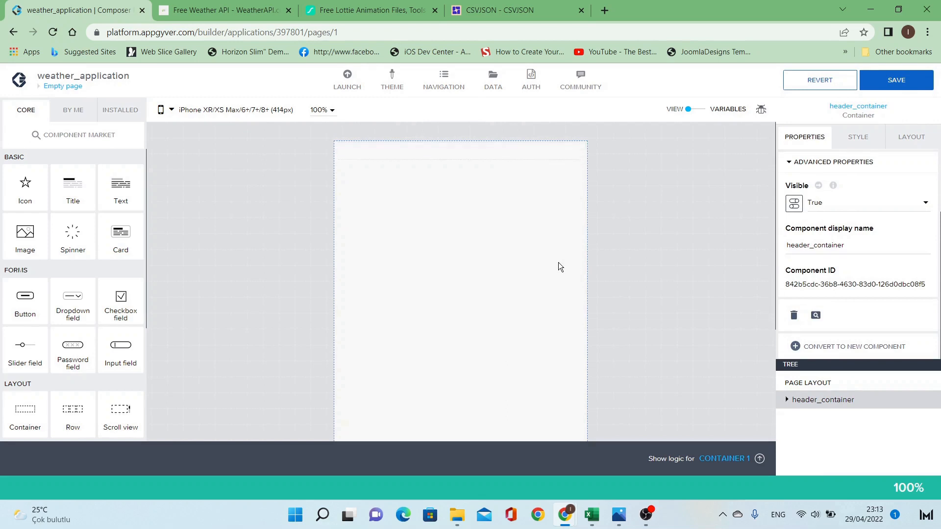
left_click(558, 263)
left_click(493, 155)
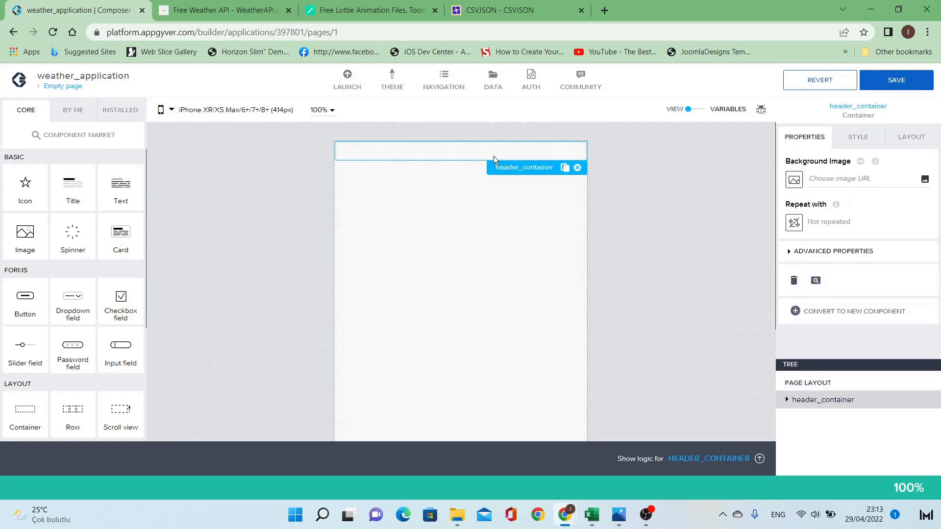
Switch to the reference weather design in Photos, sample the green of its header bar with the colour picker, and return to the app builder.
left_click(619, 514)
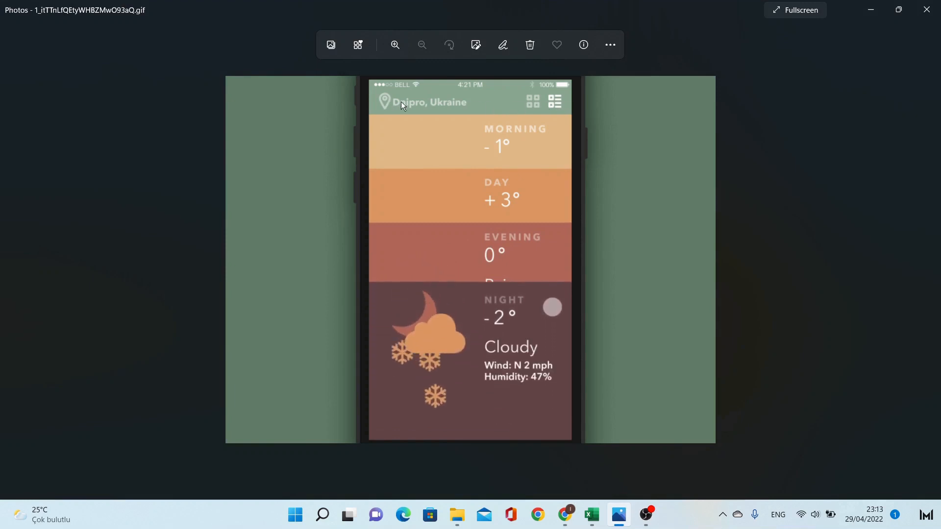
left_click(722, 514)
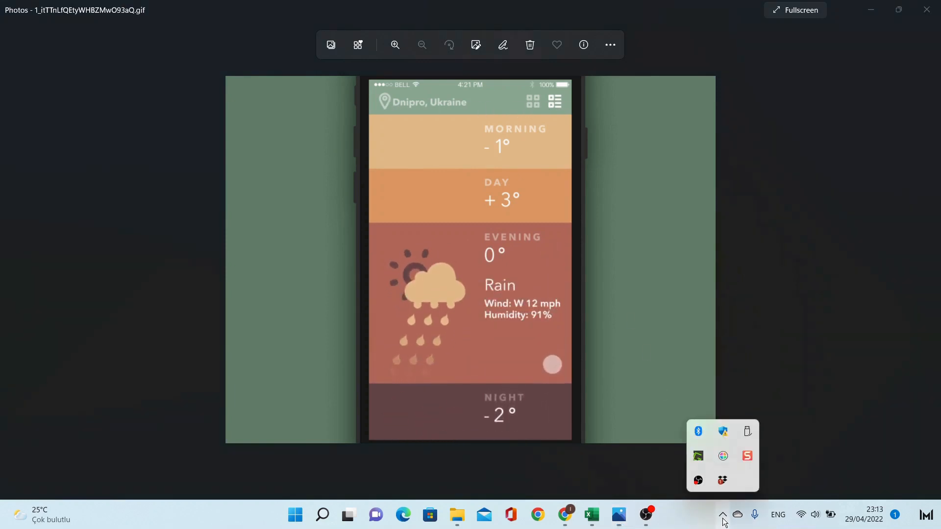
left_click(723, 457)
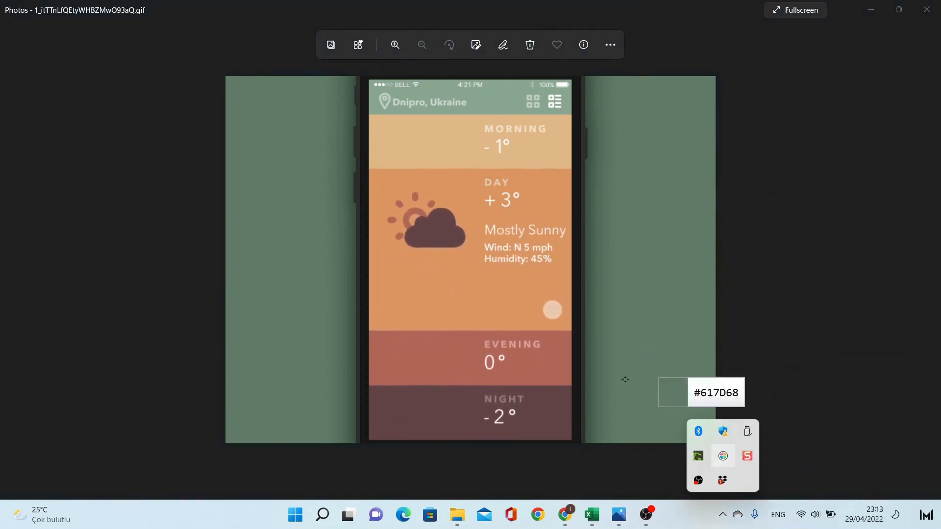
left_click(487, 102)
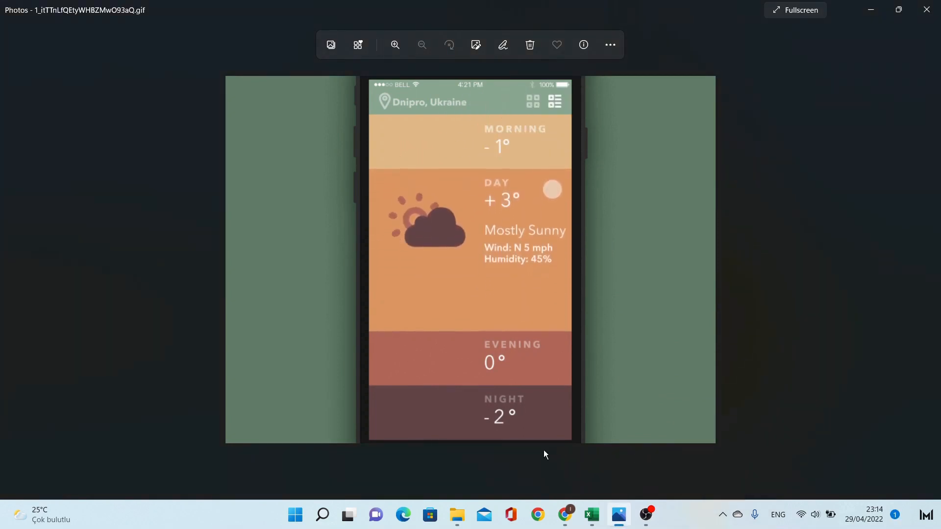
left_click(566, 516)
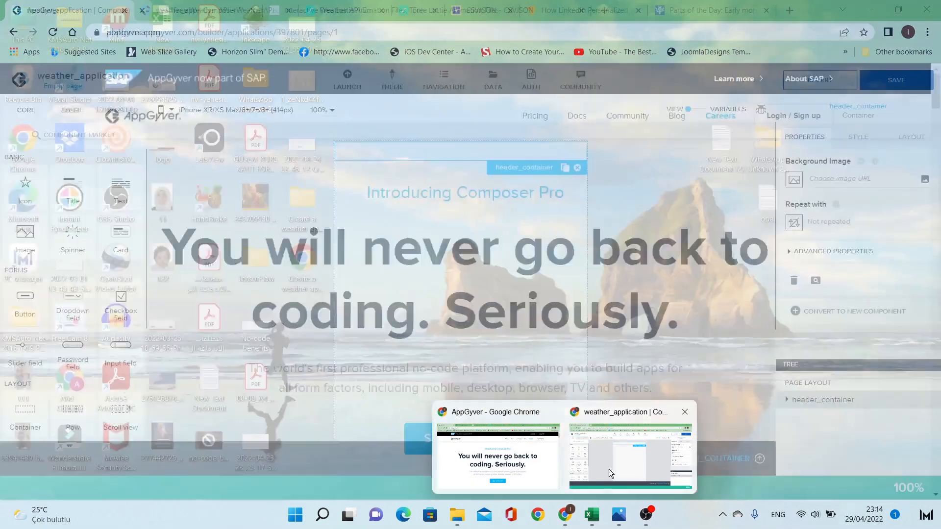
left_click(610, 469)
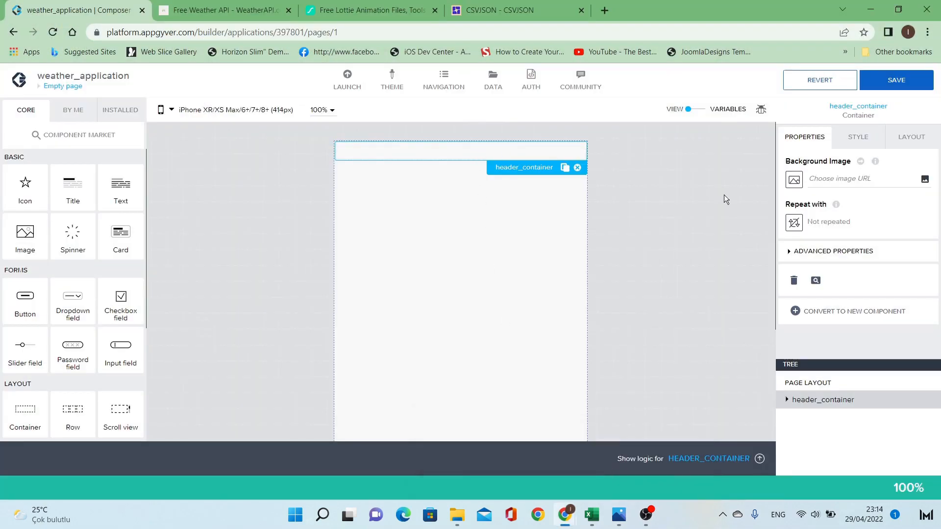
Give header_container a new background palette named header_background with the colour #8BA892.
left_click(866, 140)
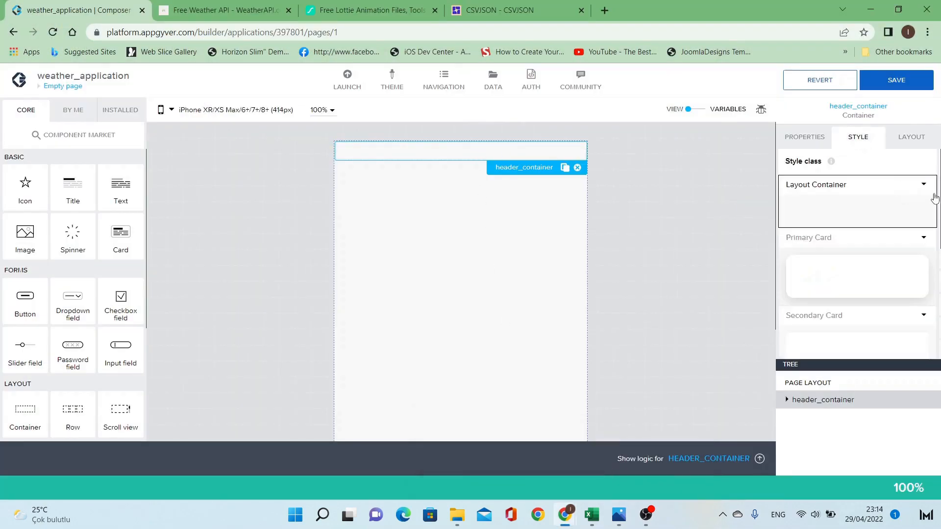
left_click(923, 185)
left_click(912, 205)
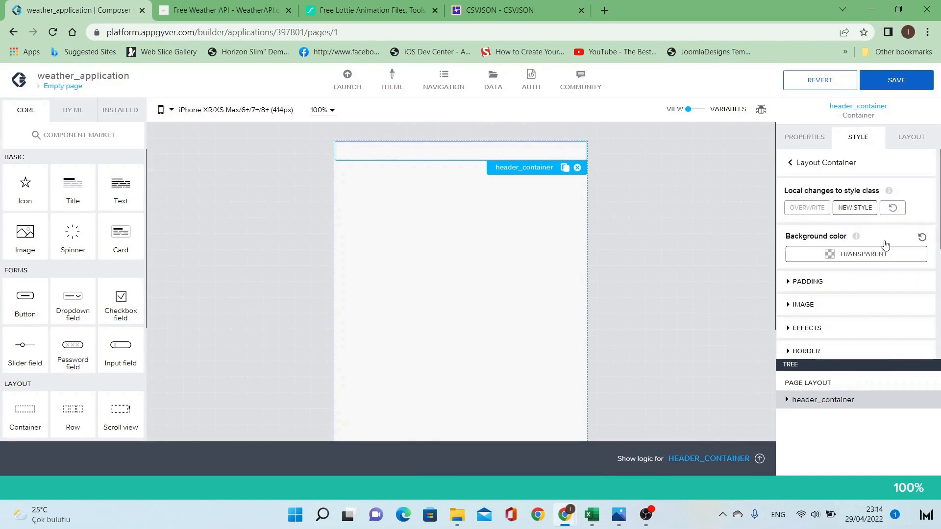
left_click(878, 254)
scroll(843, 377, "down", 2)
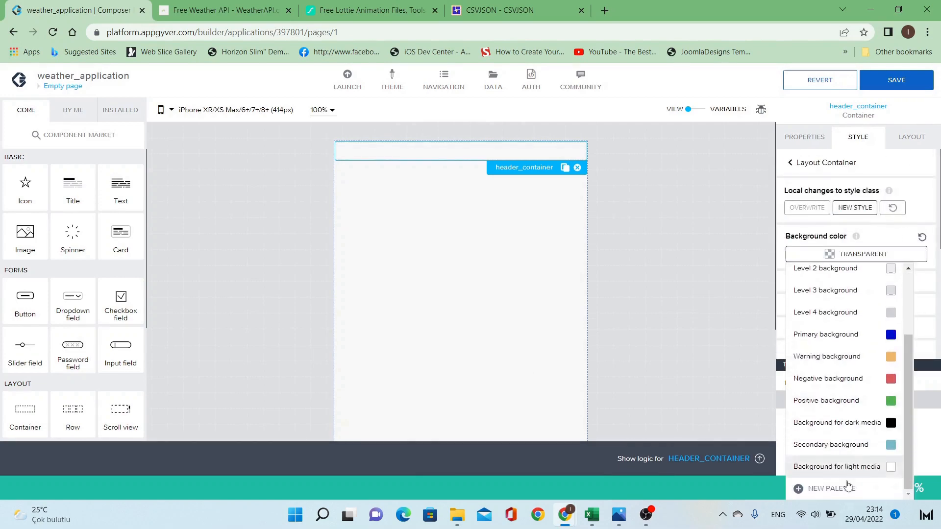
left_click(845, 486)
left_click(443, 384)
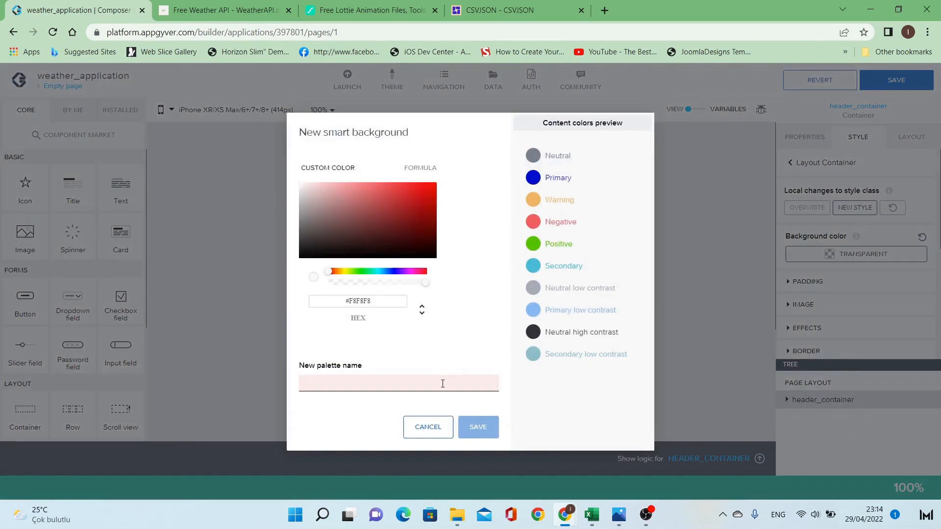
type("header_background")
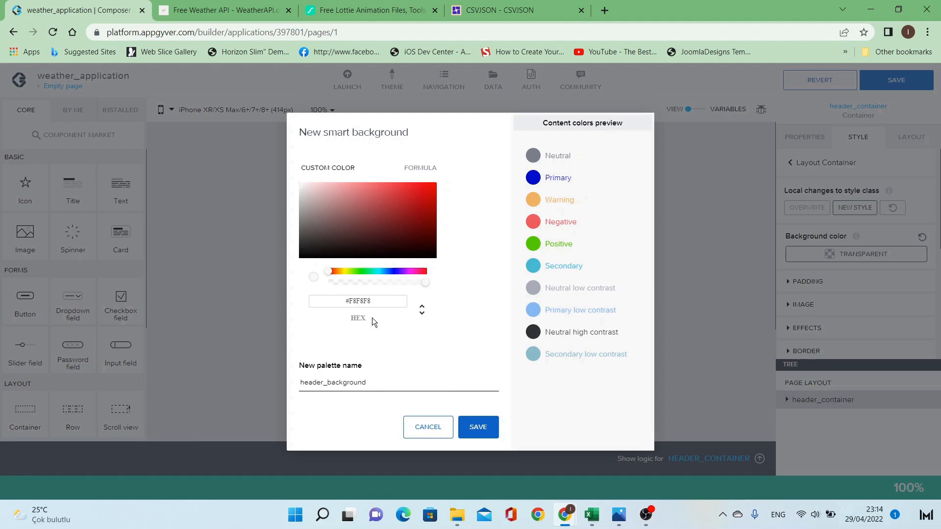
left_click(349, 301)
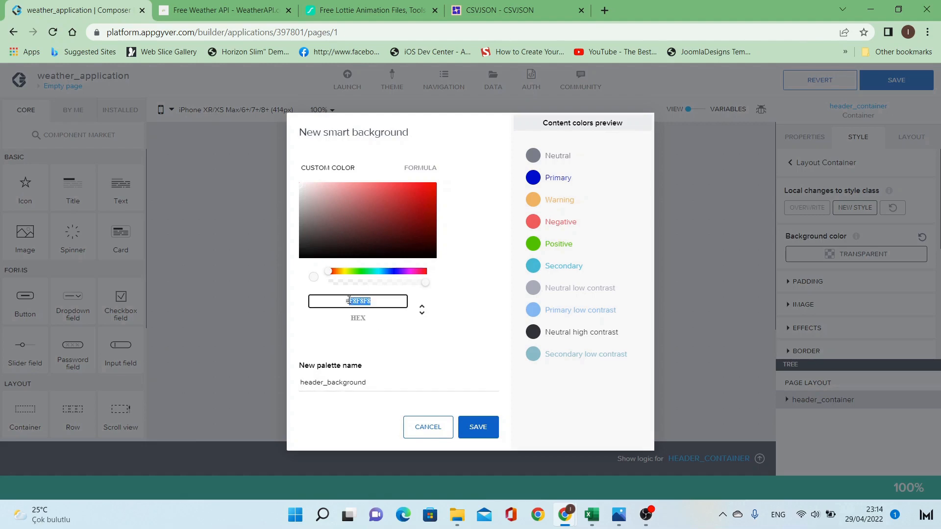
type("#8BA892")
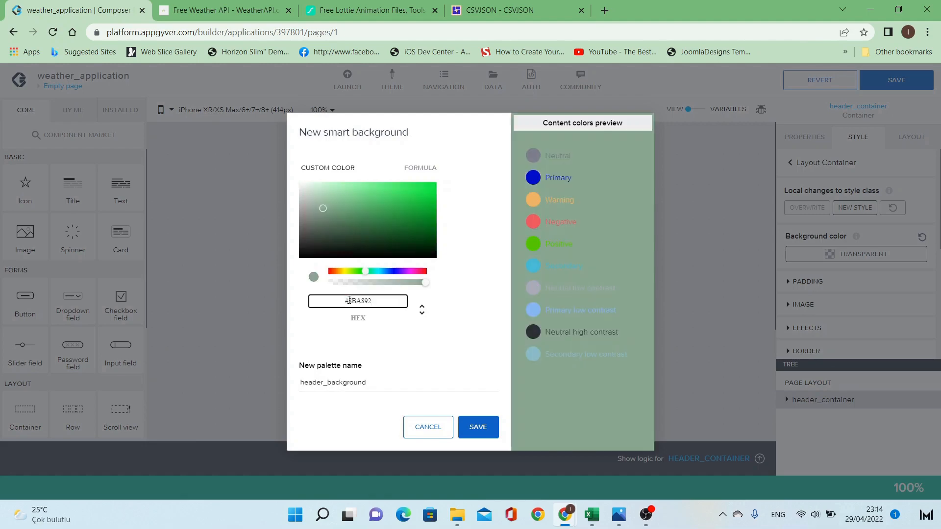
left_click(478, 427)
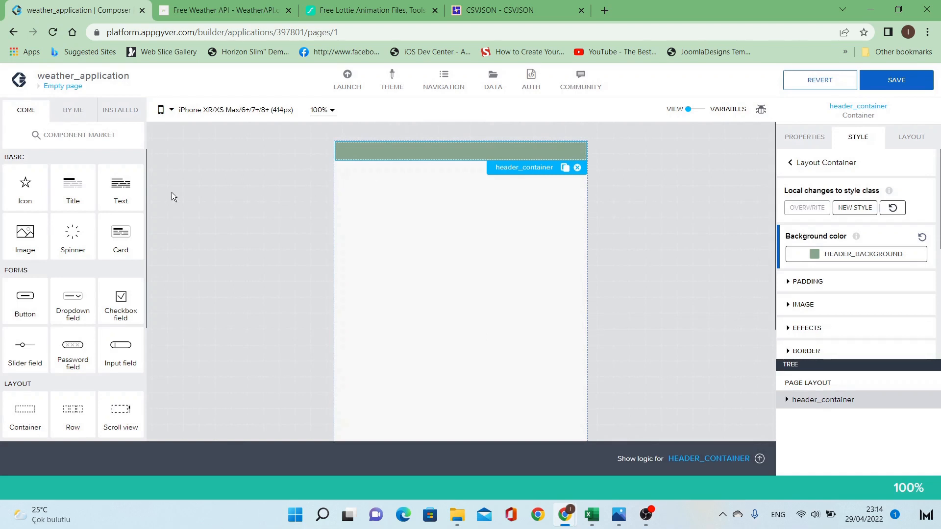
Add an icon, a text and two more icons inside header_container, in that order.
left_click_drag(25, 186, 363, 154)
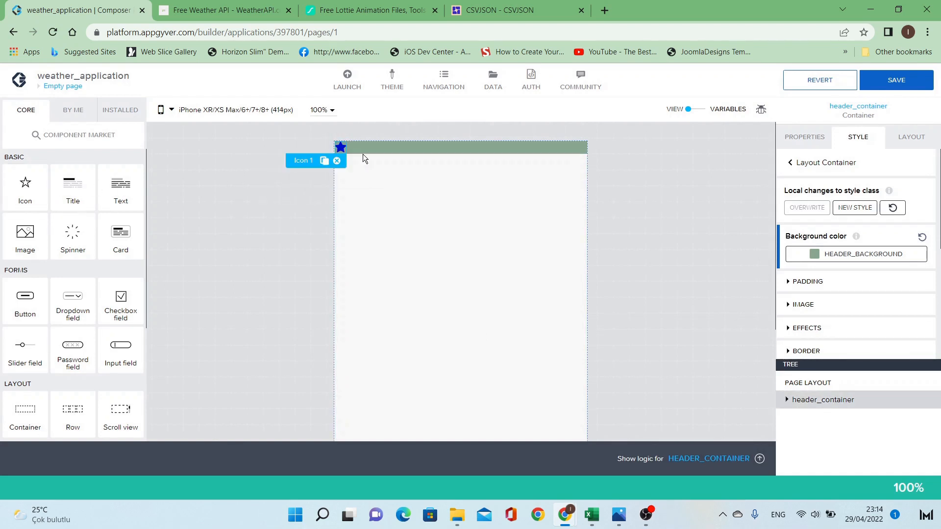
left_click_drag(116, 198, 398, 172)
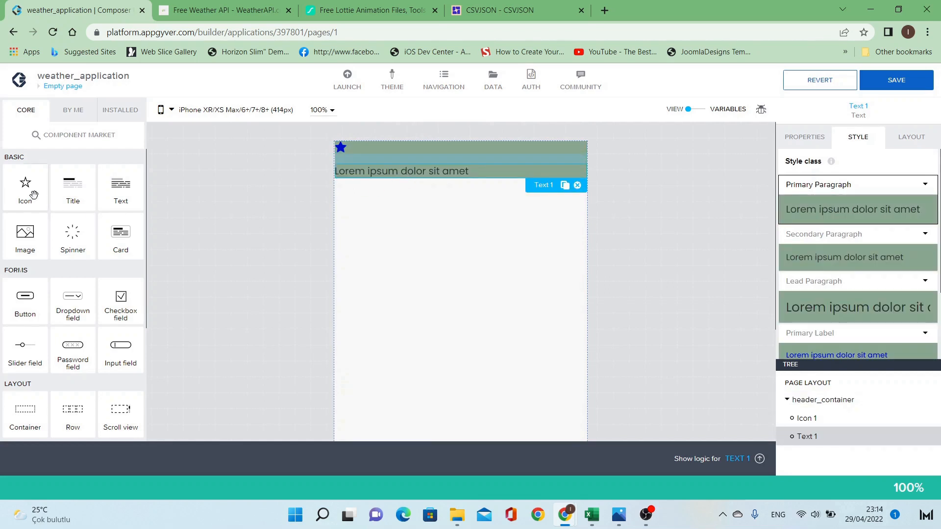
left_click_drag(25, 189, 476, 172)
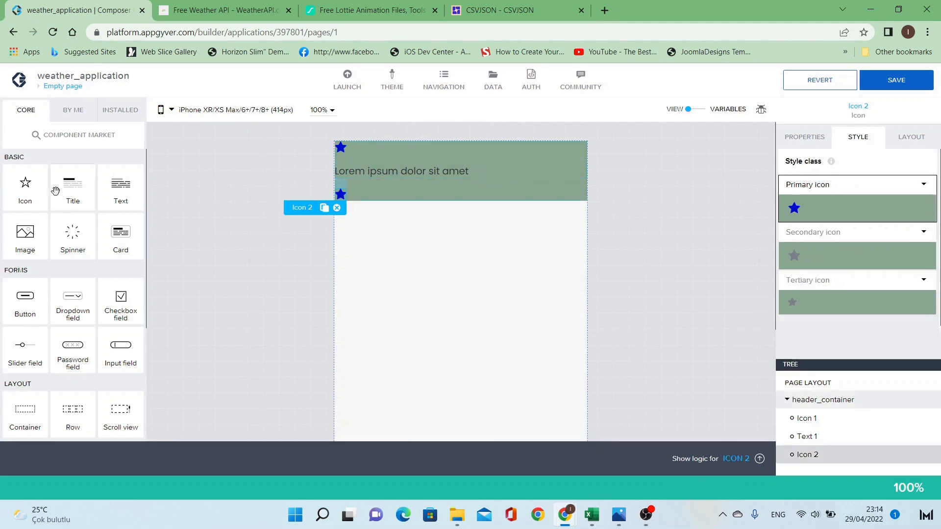
left_click_drag(27, 196, 375, 199)
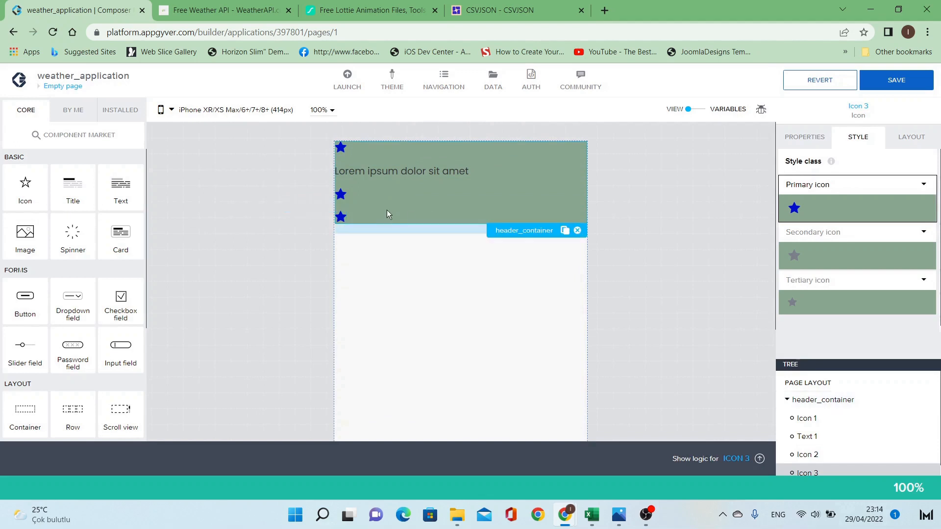
Set the layout direction of header_container to horizontal.
left_click(908, 143)
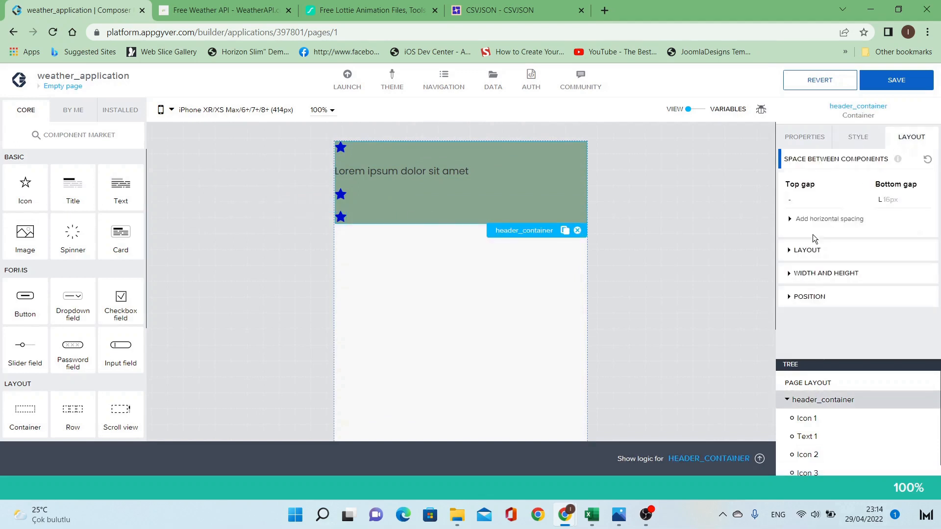
left_click(808, 251)
left_click(817, 273)
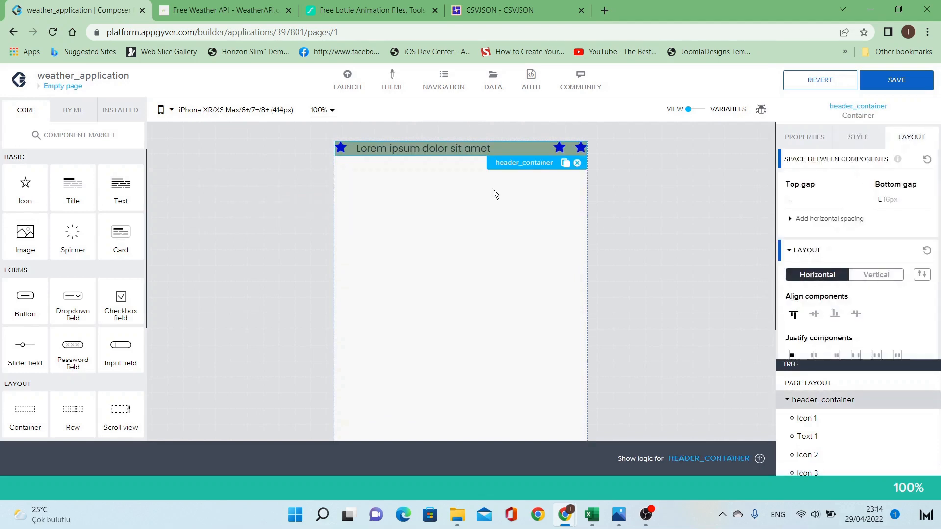
Change the first icon in header_container to map-marker, searching the icon library for "map".
left_click(340, 148)
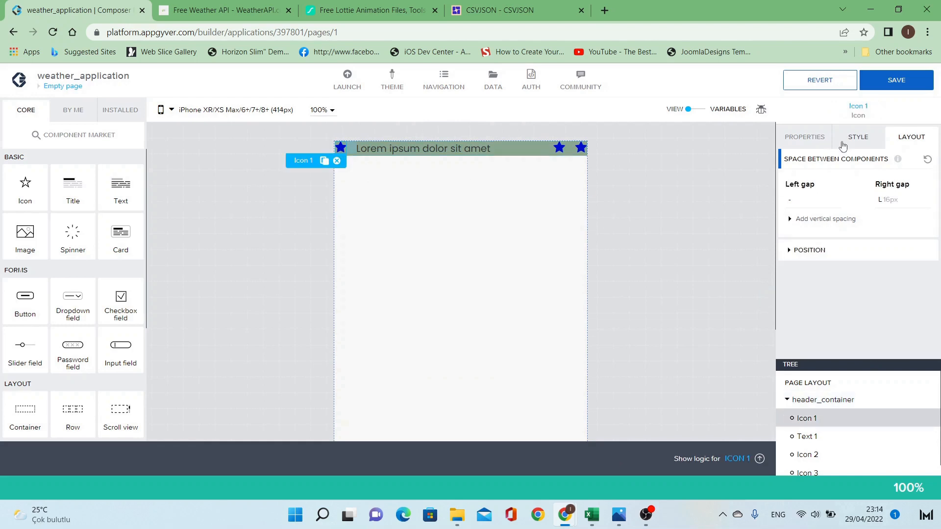
left_click(816, 143)
left_click(880, 178)
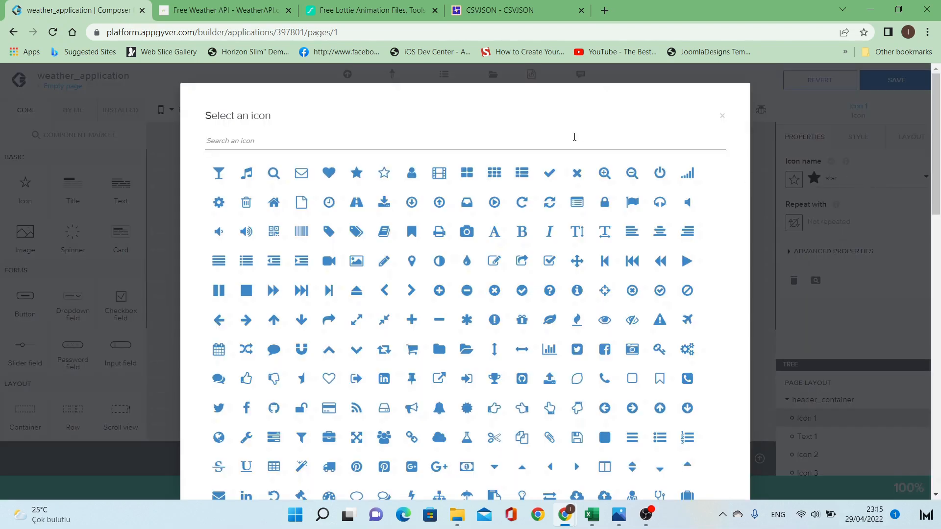
type("loc")
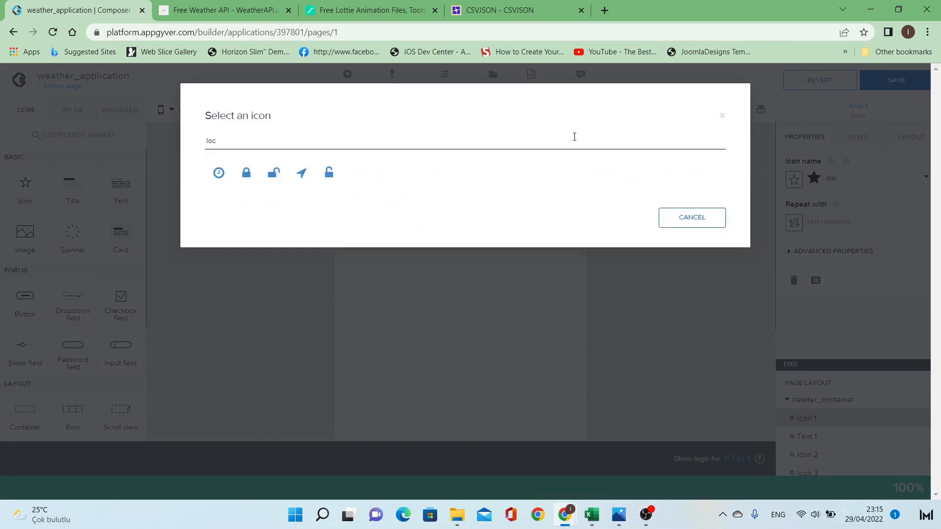
key("BackSpace")
key("BackSpace")
key("BackSpace")
type("map")
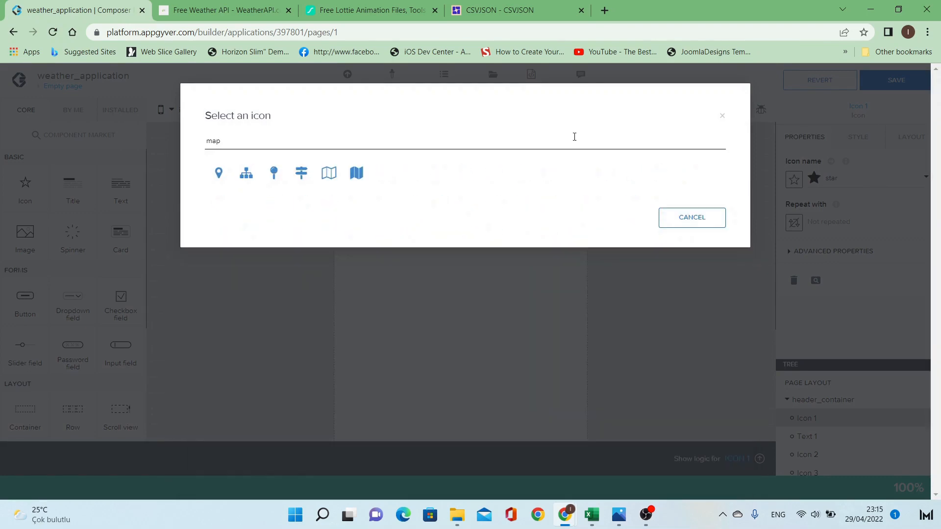
left_click(218, 174)
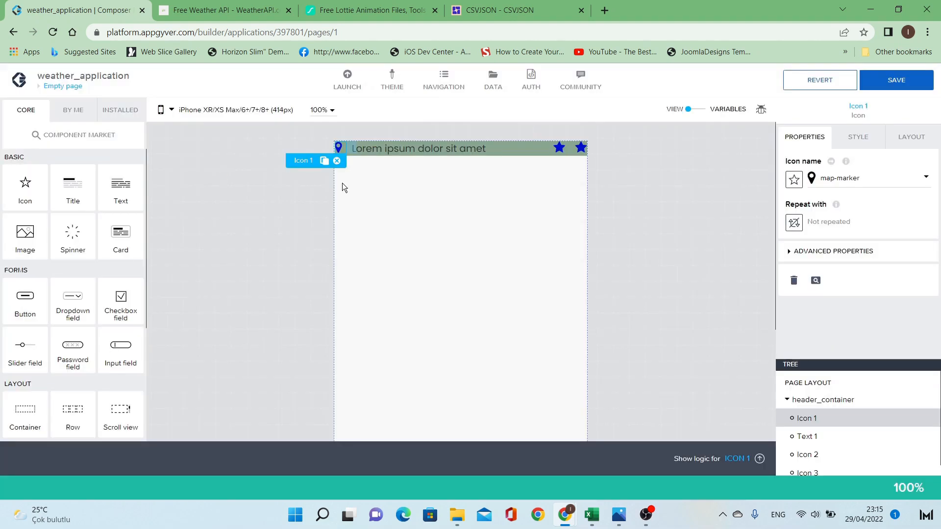
Set the header text's content to "Gaziantep, Turkey".
left_click(422, 148)
double_click(861, 178)
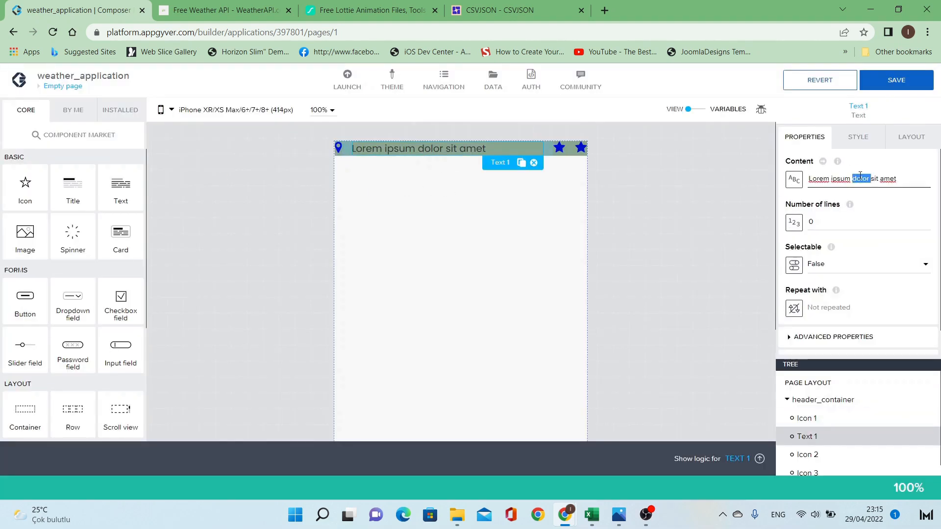
key("ctrl+a")
type("Gazin")
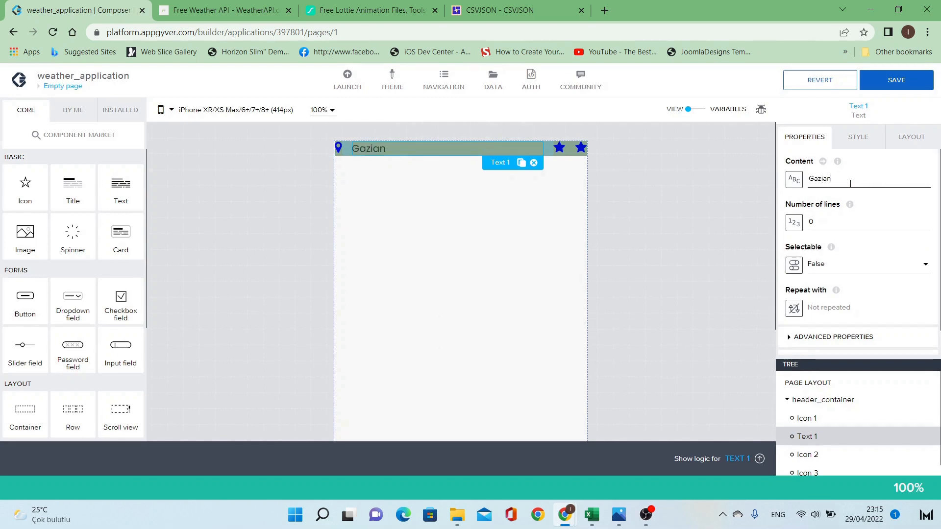
type("ntep, Turkey")
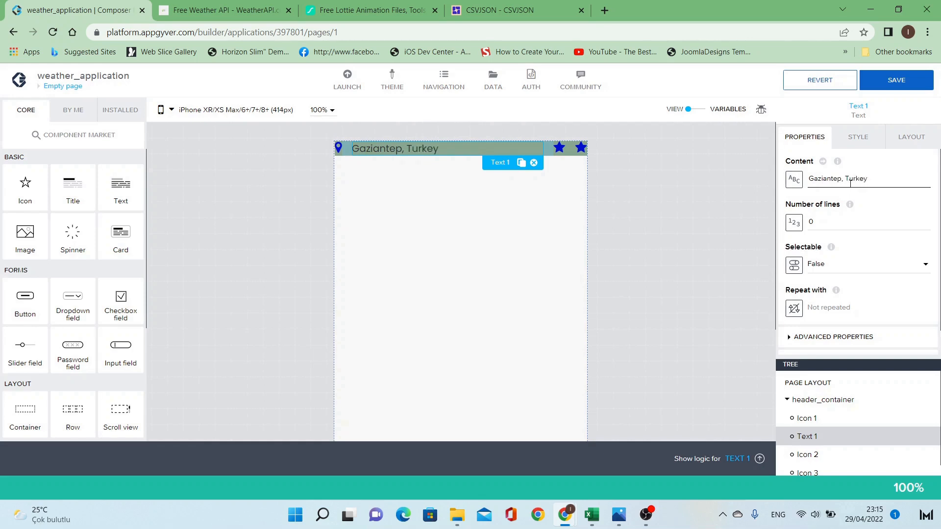
Check the header icons in the reference design in Photos, return to the app builder and change Icon 2 to the three-stacked-bars icon.
left_click(560, 148)
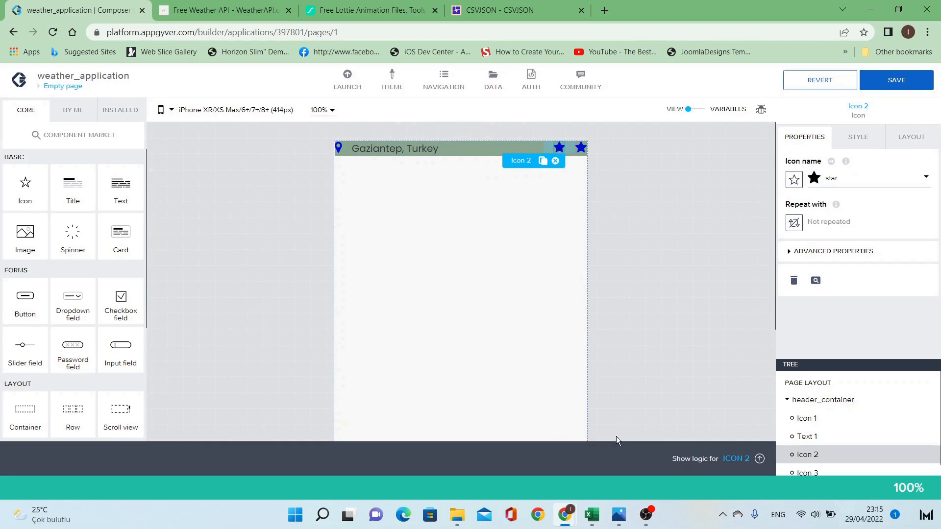
left_click(619, 512)
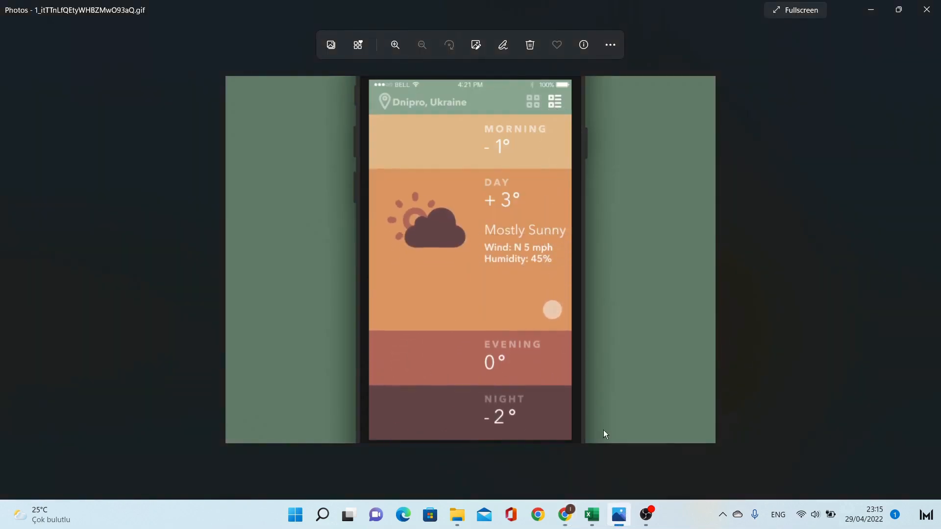
mouse_move(565, 514)
left_click(621, 426)
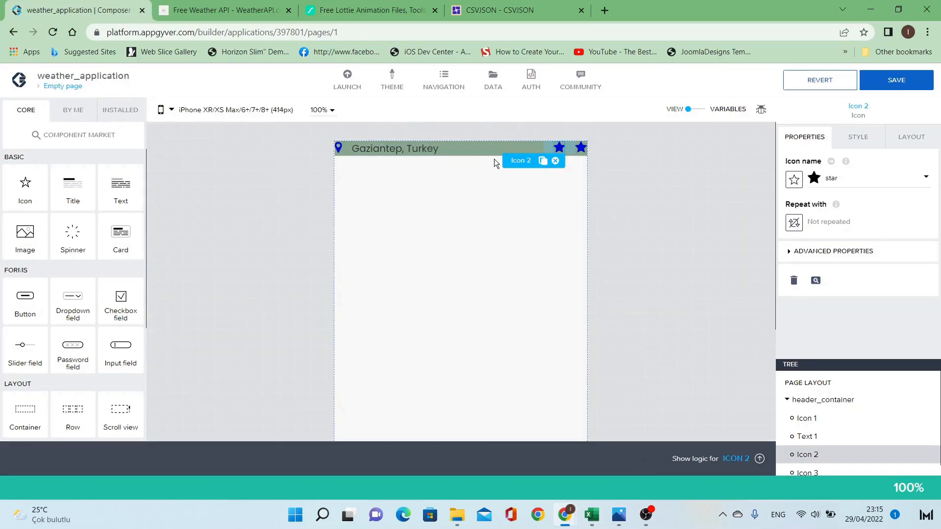
left_click(861, 184)
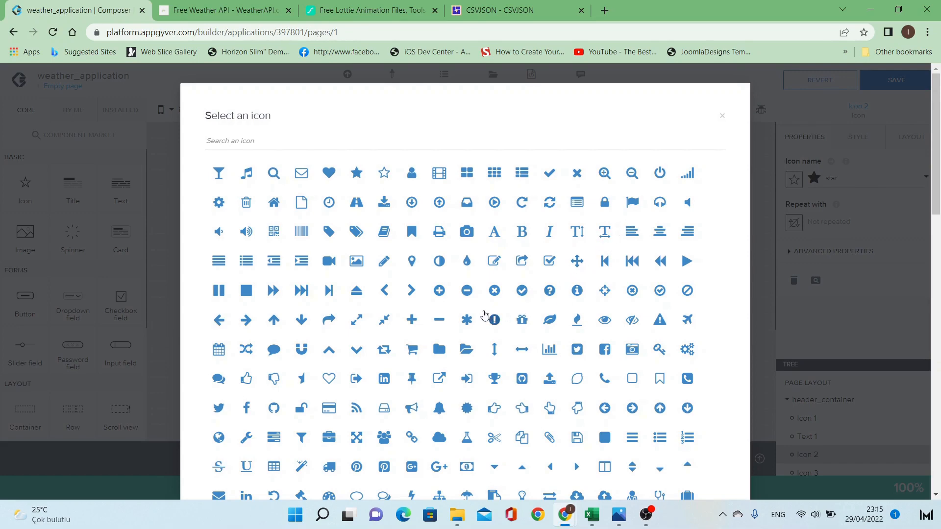
scroll(413, 267, "down", 1)
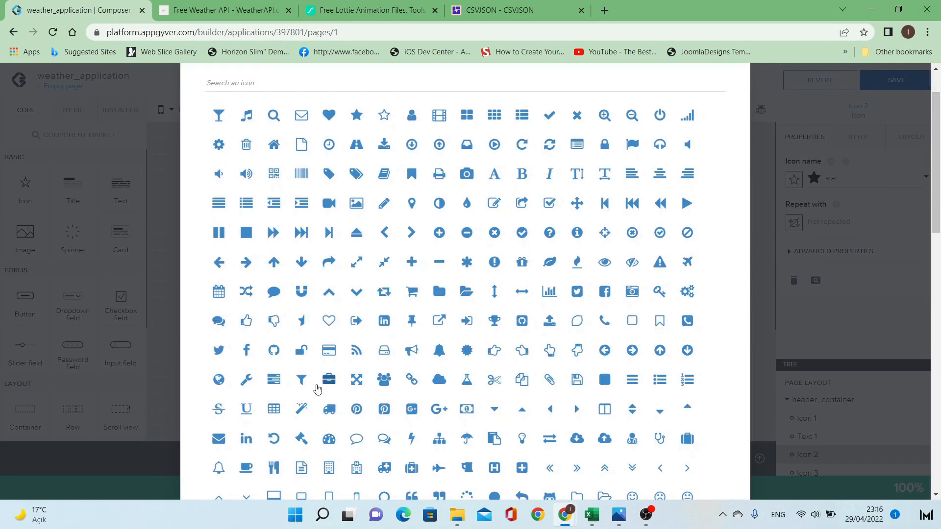
left_click(276, 381)
Change the last header icon, Icon 3, to qrcode.
left_click(582, 147)
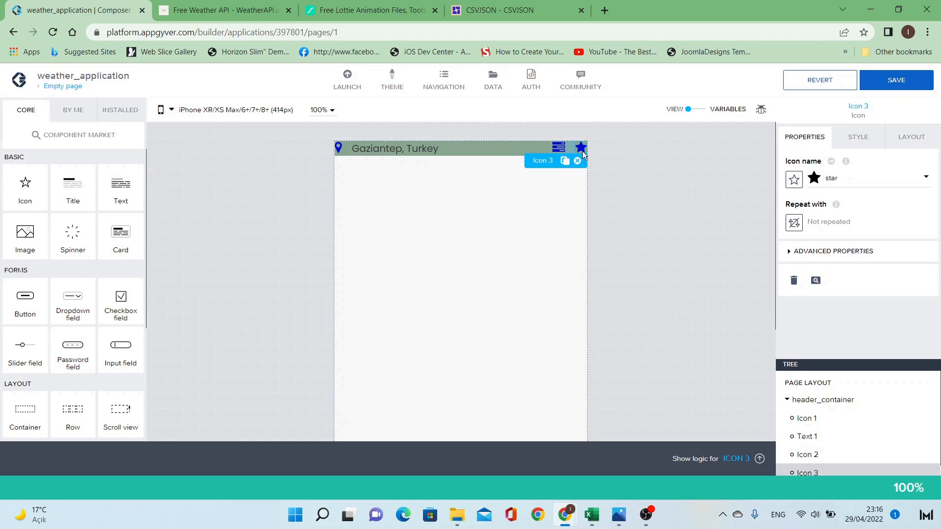
left_click(834, 186)
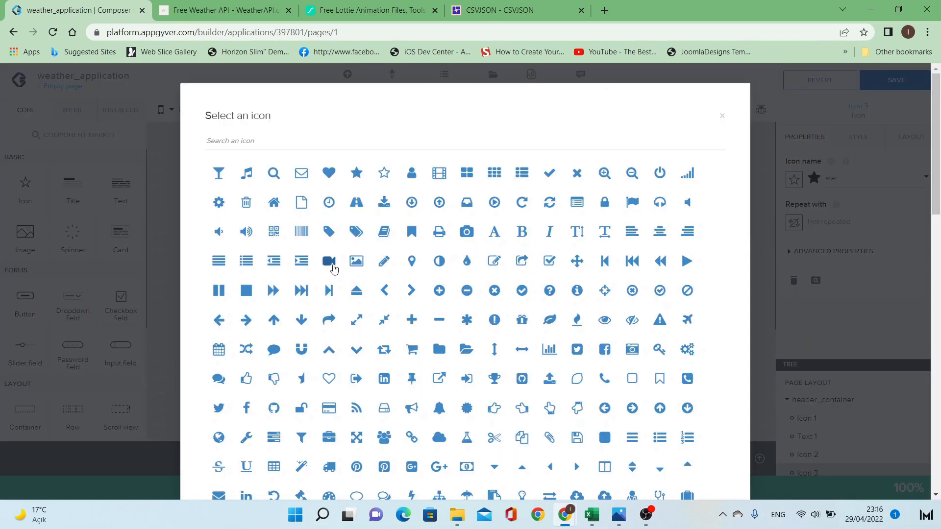
left_click(284, 235)
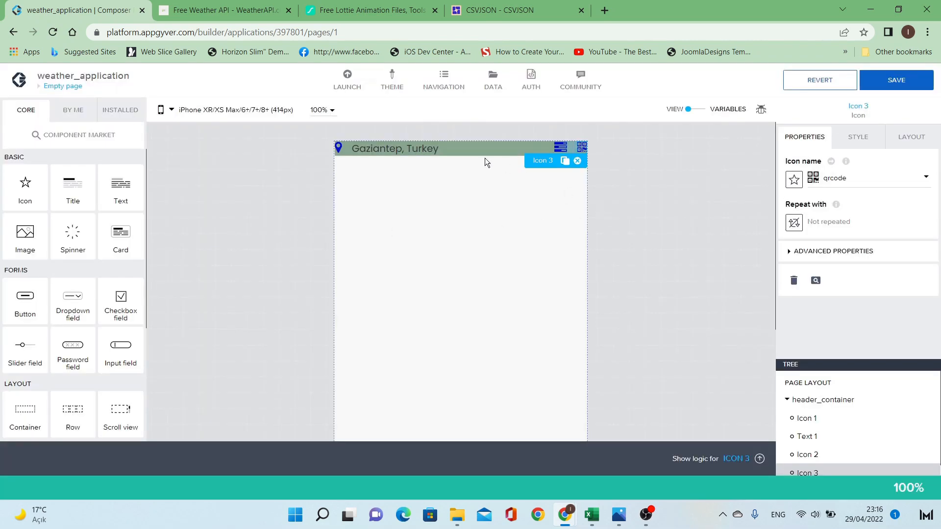
Open the location icon's Primary icon style for editing, switch to the reference design in Photos and sample the header text's colour.
left_click(339, 146)
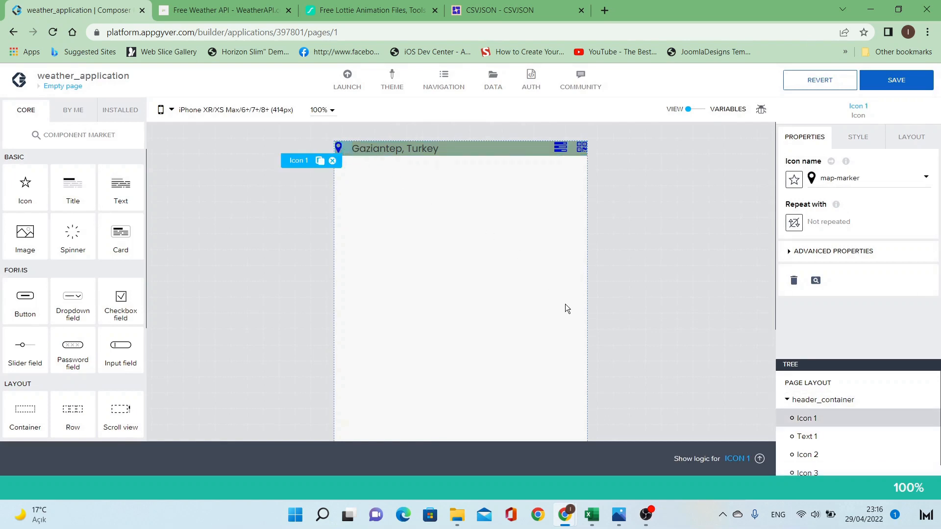
left_click(873, 136)
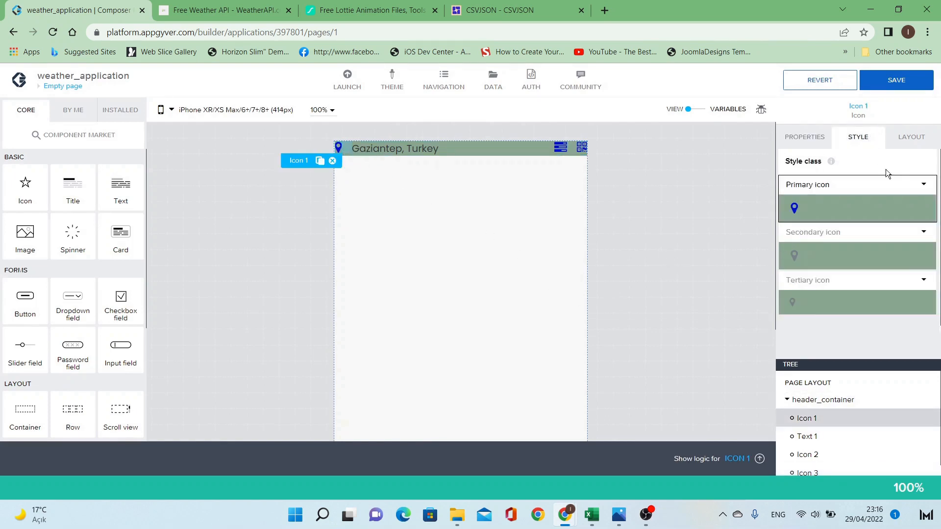
left_click(925, 188)
left_click(910, 196)
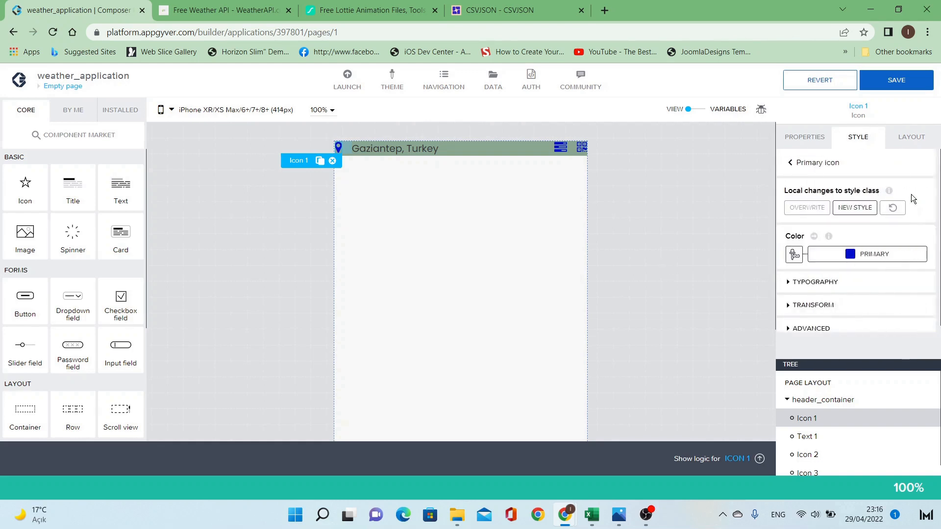
left_click(620, 510)
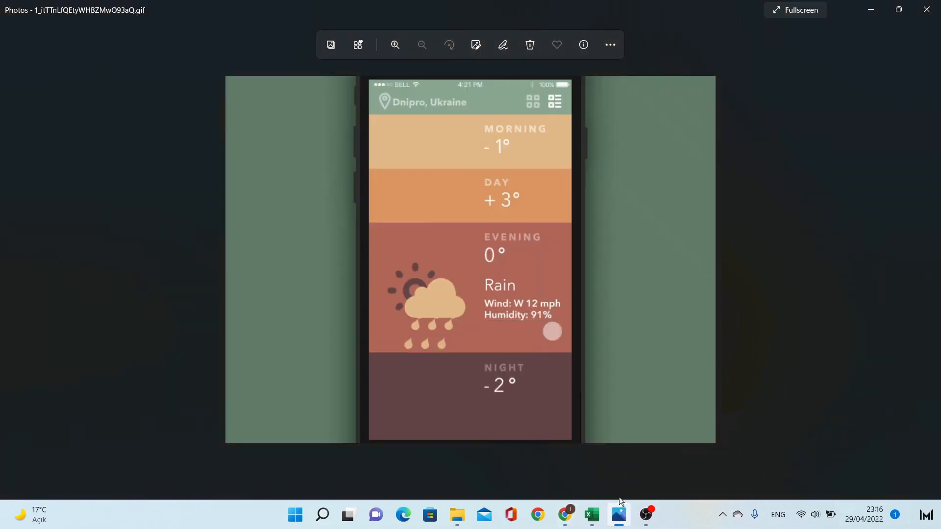
left_click(722, 515)
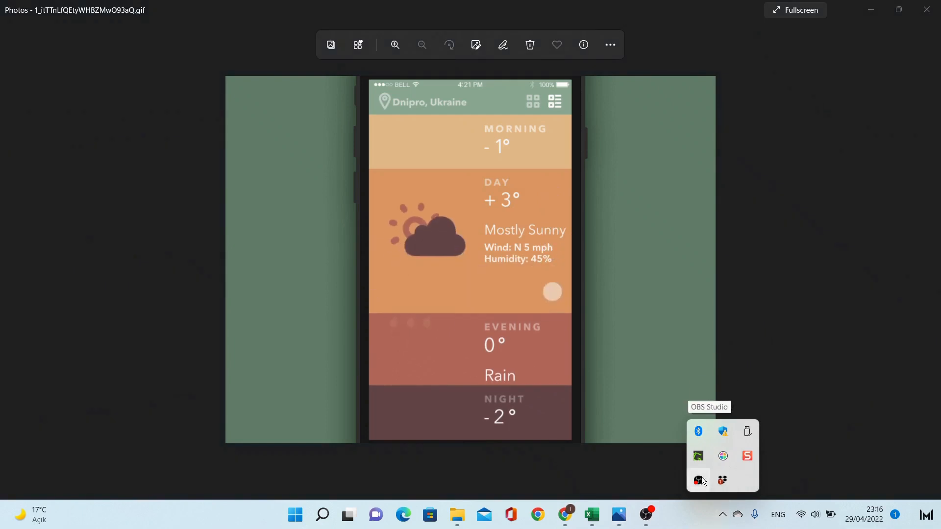
left_click(724, 456)
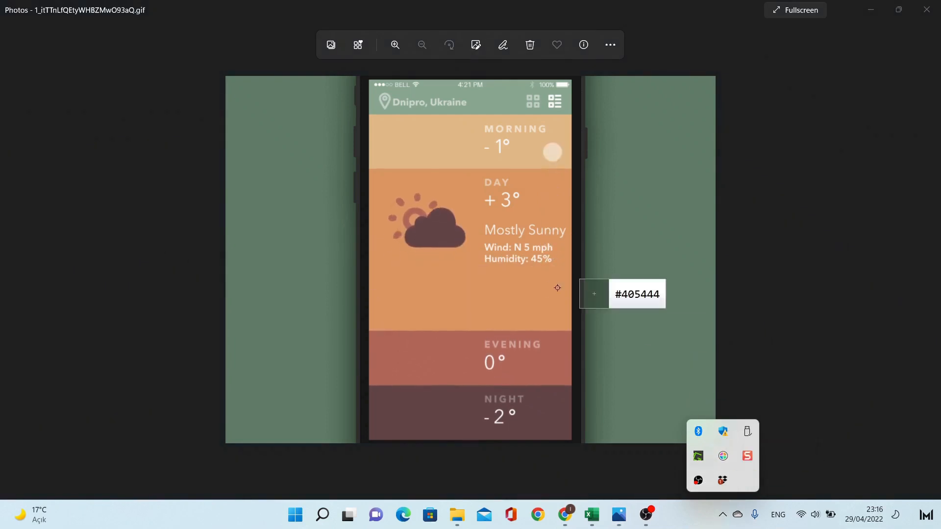
left_click(402, 103)
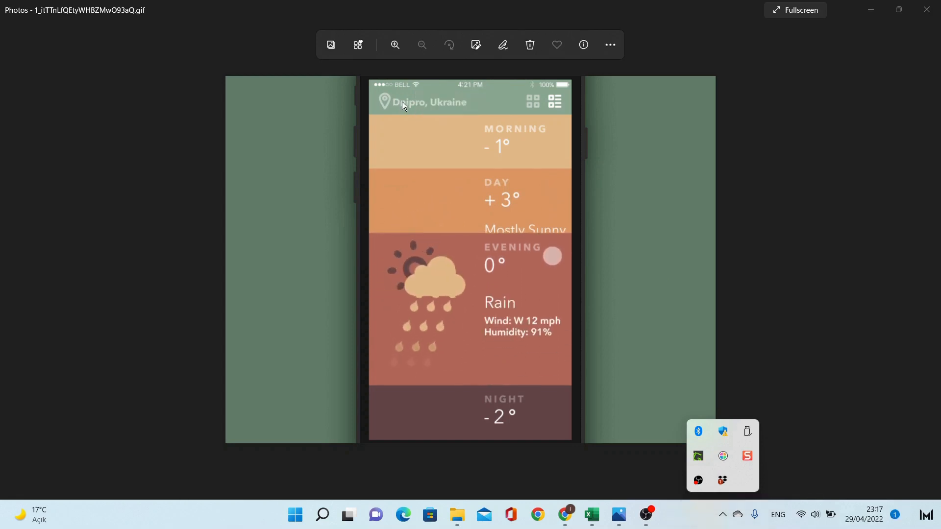
Enlarge the reference design, sample the colour of the header's place name again with the colour picker, and return to the app builder.
left_click(398, 51)
left_click(398, 48)
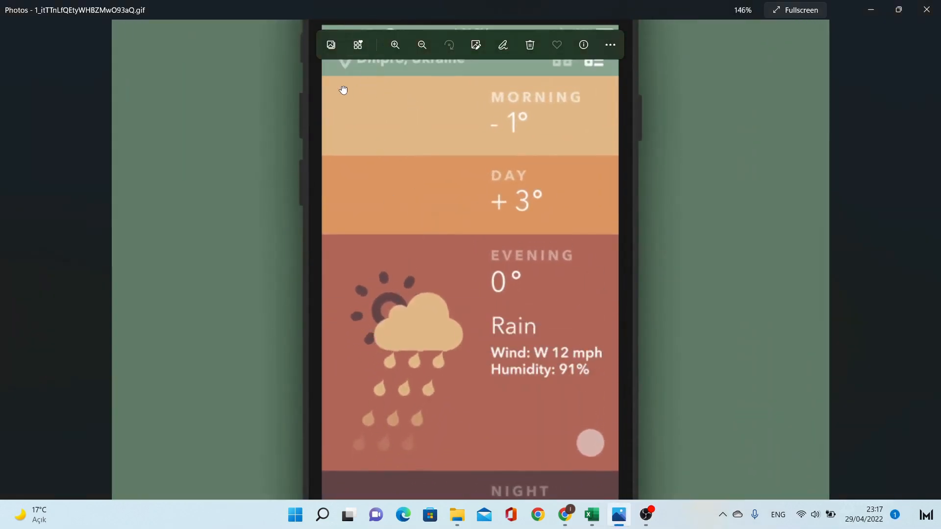
left_click(723, 515)
left_click(723, 456)
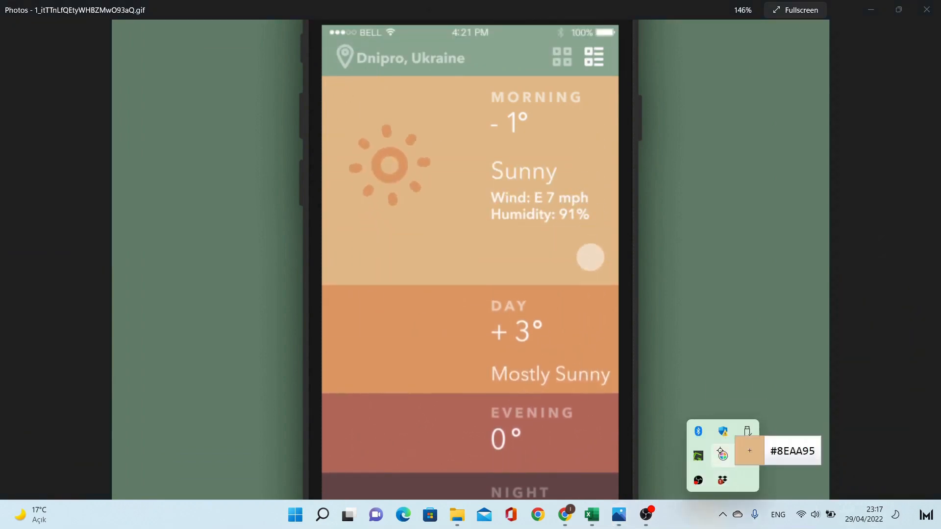
left_click(366, 58)
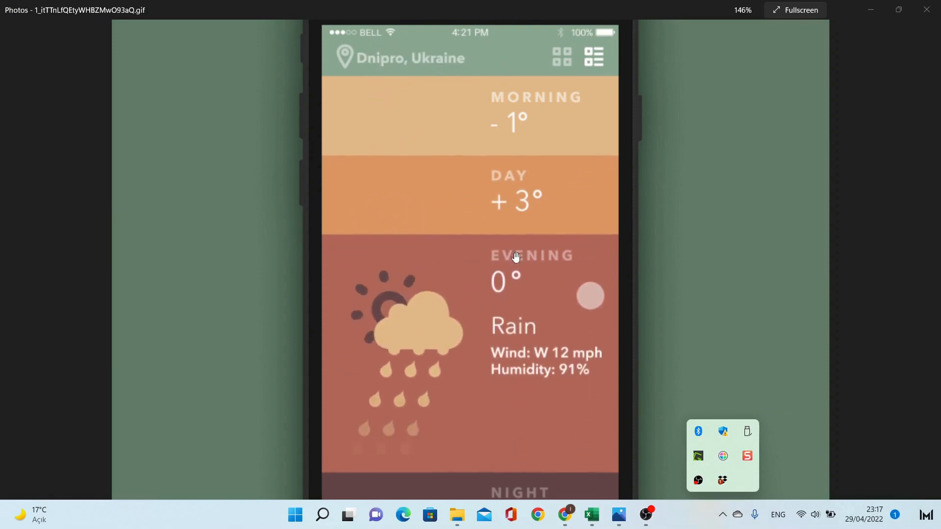
mouse_move(565, 514)
left_click(593, 489)
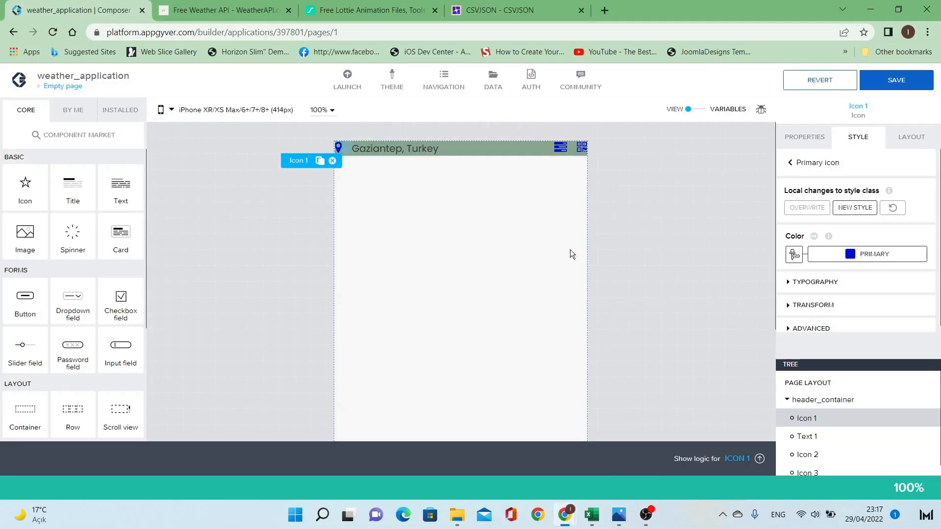
Create a new content colour palette named header_font with the colour #D1DDD3.
left_click(859, 265)
scroll(849, 392, "down", 1)
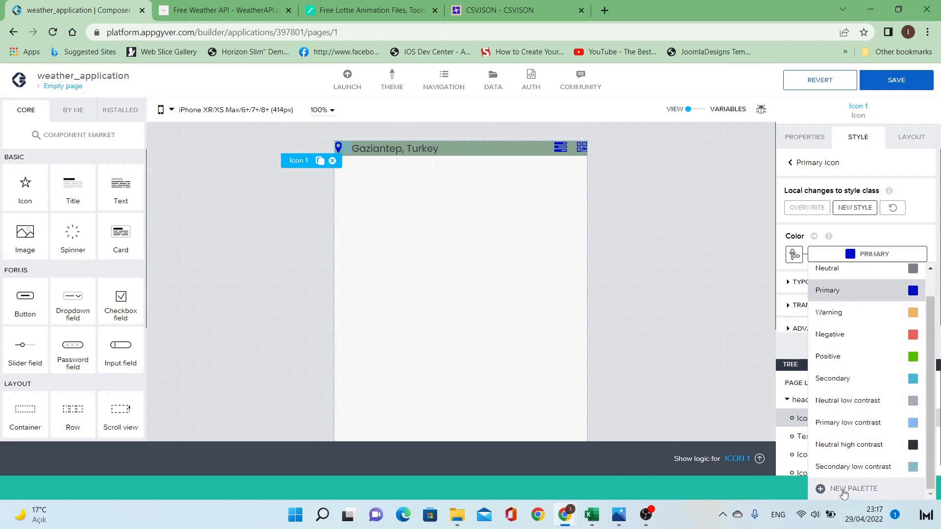
left_click(844, 490)
left_click(382, 386)
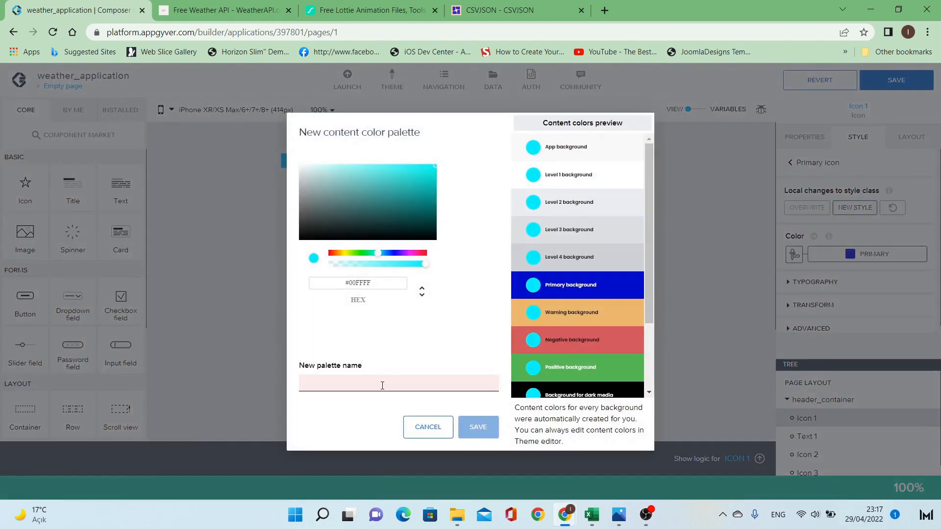
type("header_font")
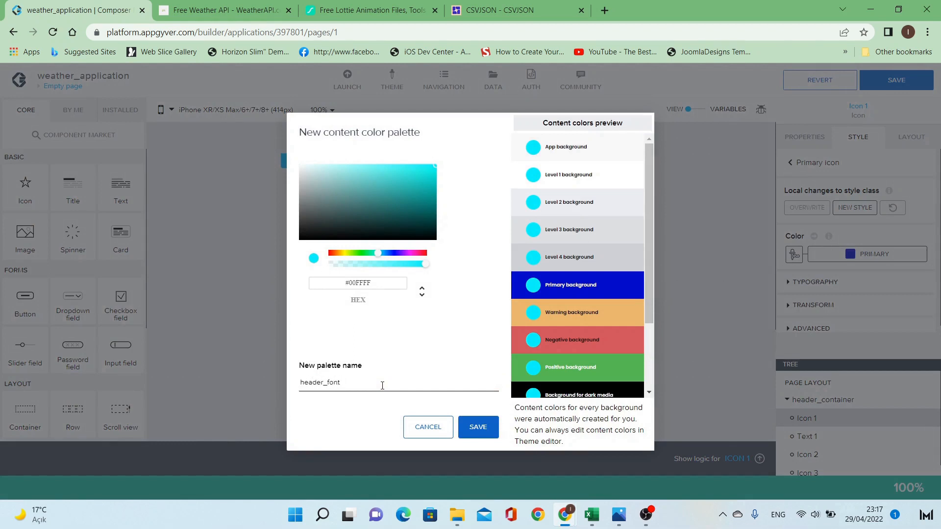
left_click(356, 282)
key("ctrl+a")
type("#D1DDD3")
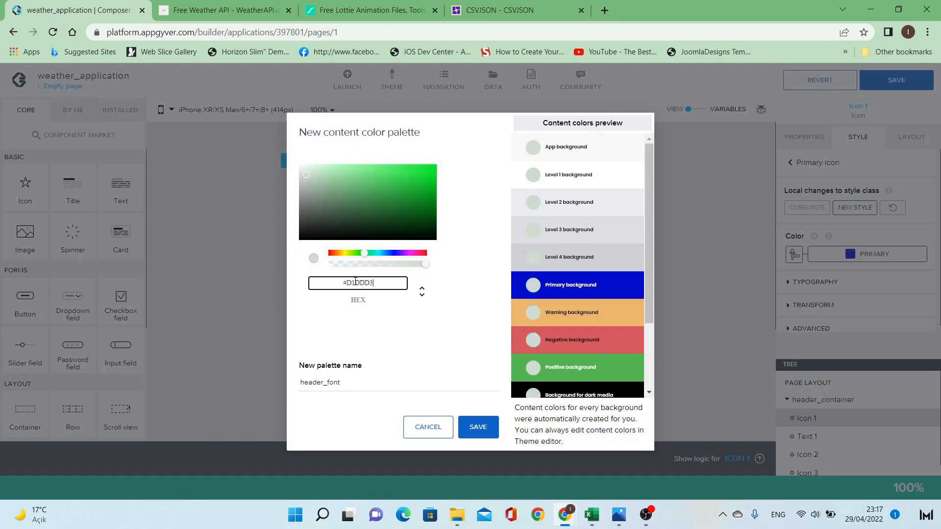
left_click(478, 427)
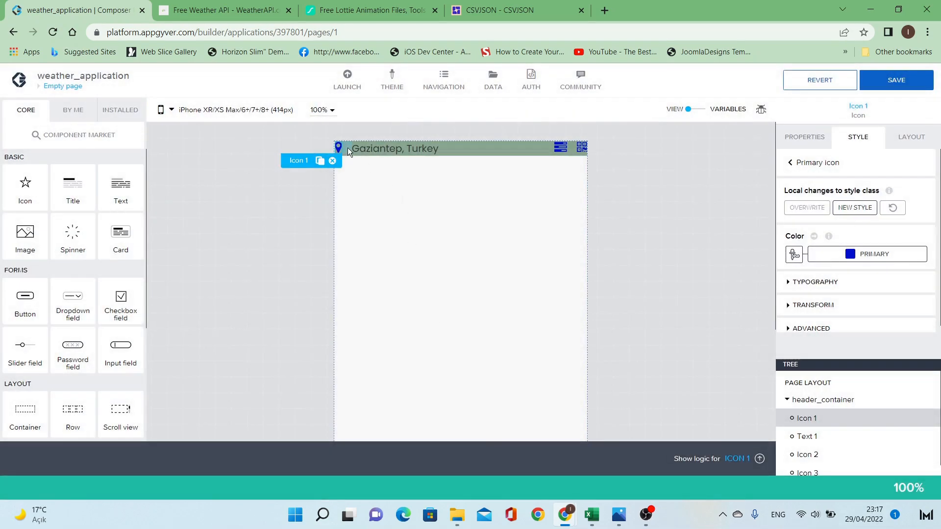
Apply the custom header_font palette as the location icon's colour.
left_click(853, 254)
scroll(831, 464, "down", 1)
left_click(839, 467)
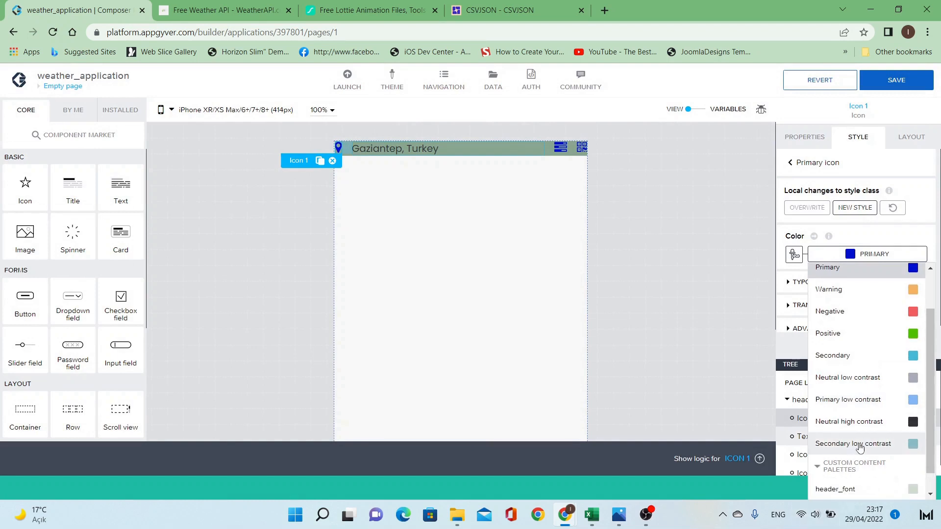
scroll(840, 471, "down", 1)
left_click(841, 466)
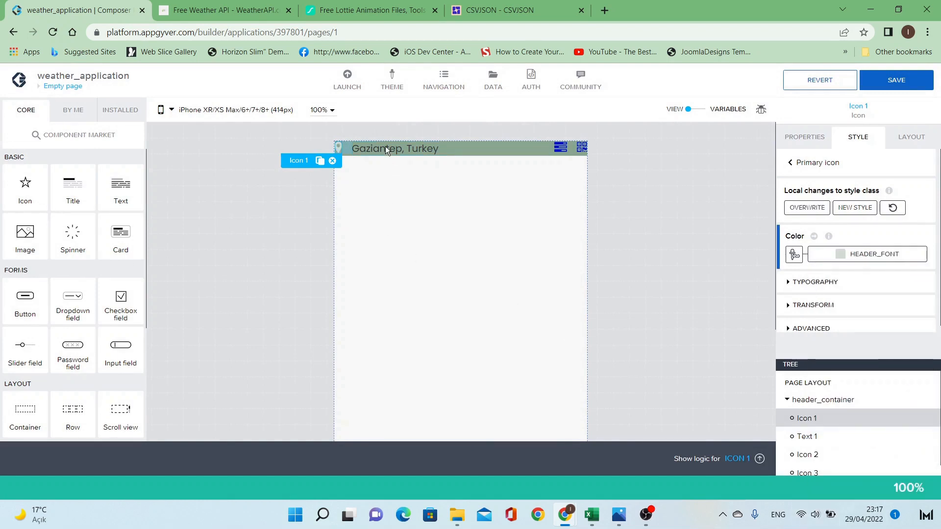
Set the location icon's font size to Text 3XL in its Primary icon style.
left_click(836, 283)
left_click(878, 322)
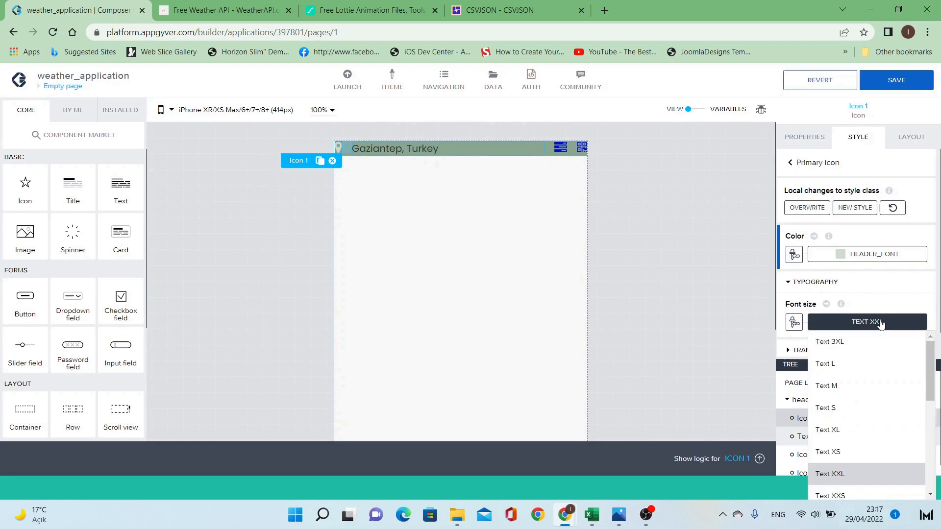
left_click(874, 343)
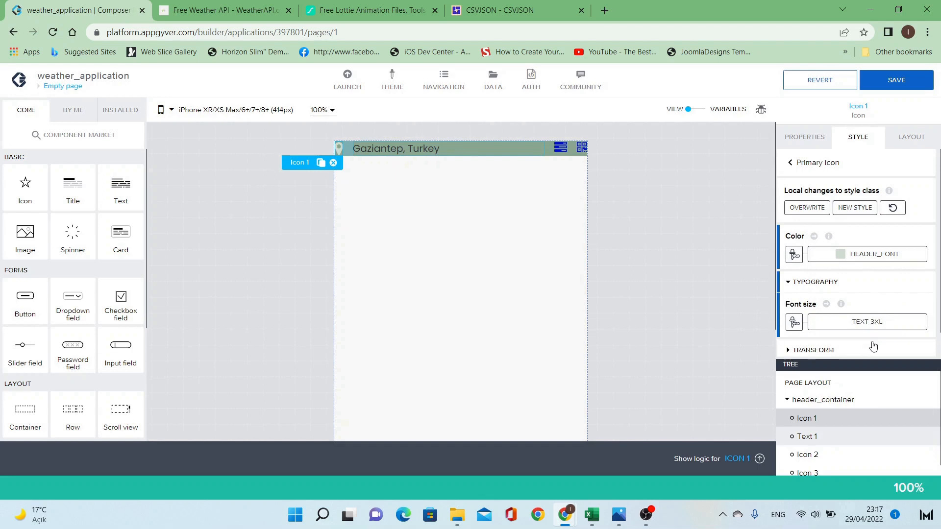
Select the city text, switch to Photos to check the header text in the reference design, and return to the app builder.
left_click(386, 149)
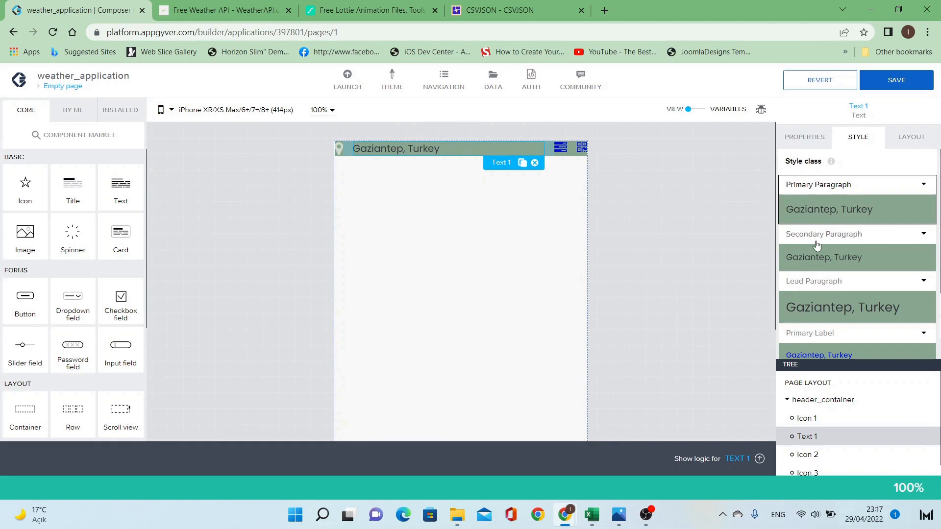
left_click(619, 515)
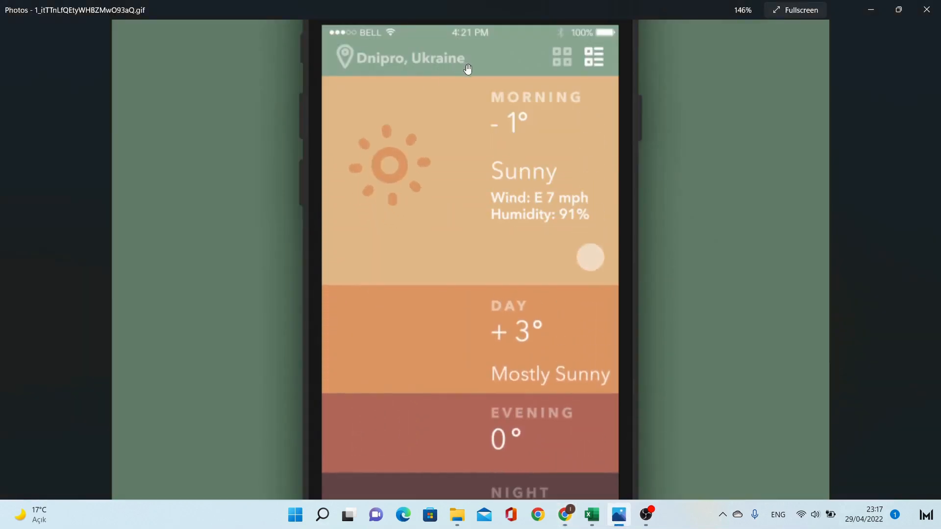
left_click(572, 512)
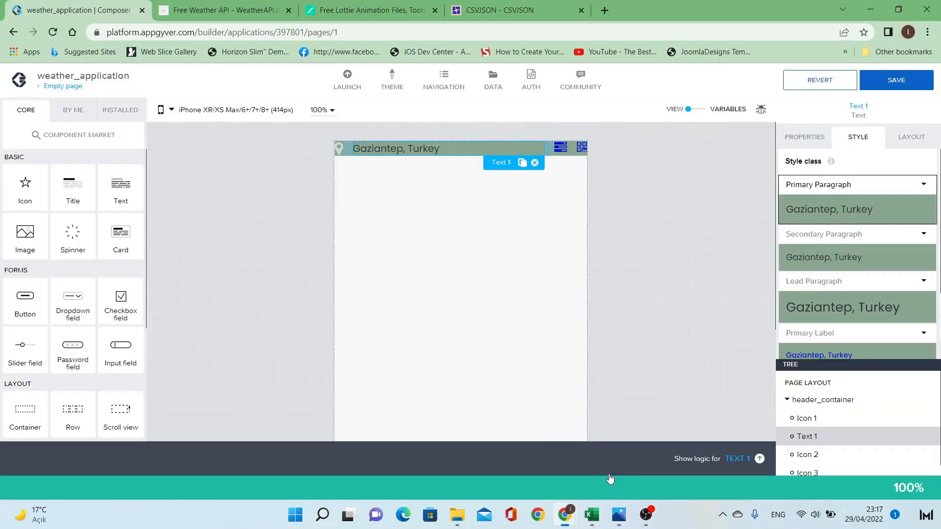
Try Title XL as the location icon's font size and settle on Title L.
left_click(340, 151)
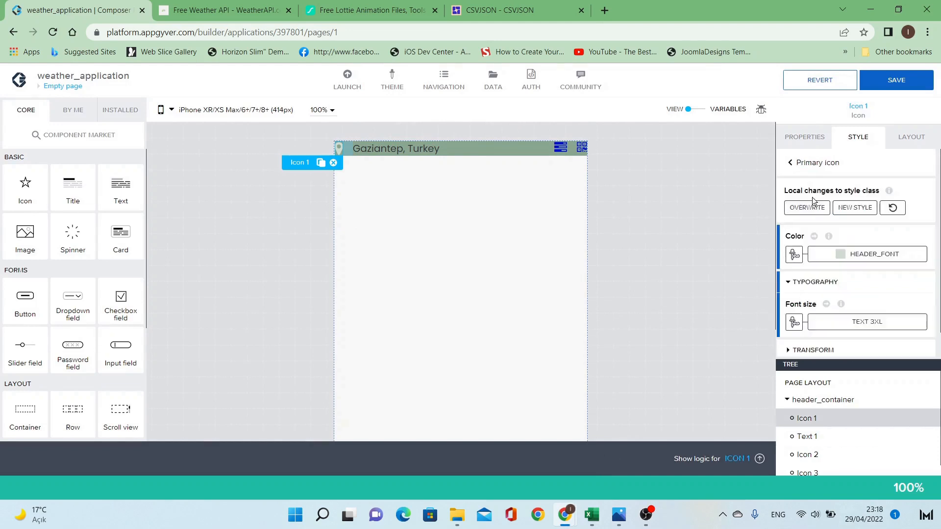
left_click(882, 321)
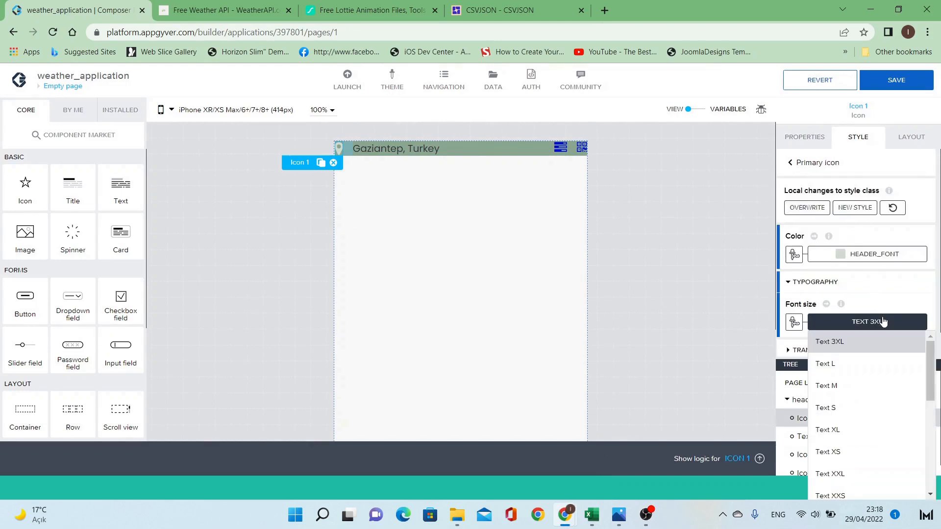
scroll(864, 378, "down", 3)
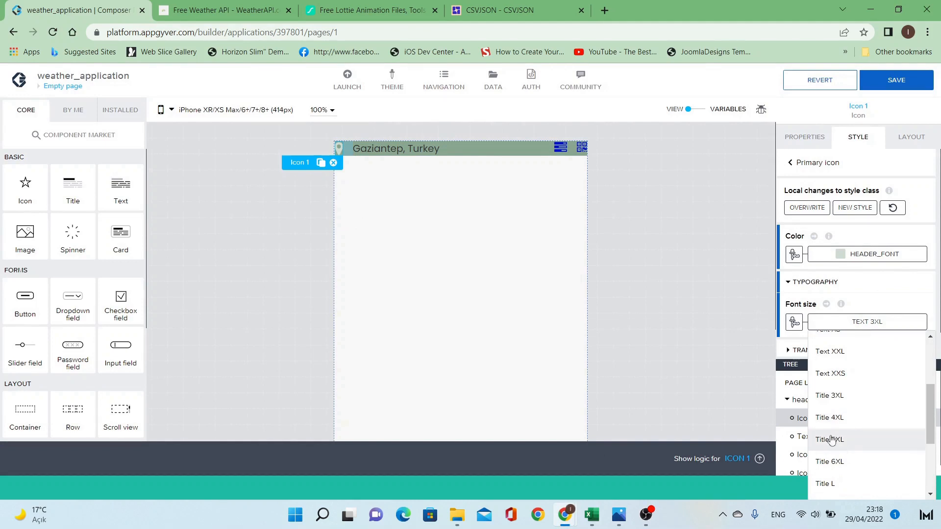
scroll(851, 467, "down", 2)
scroll(851, 466, "down", 1)
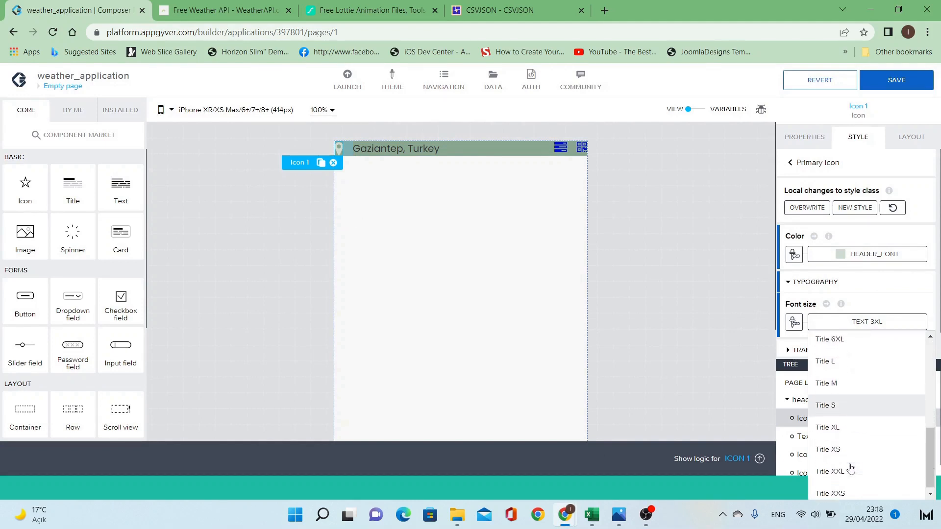
left_click(847, 428)
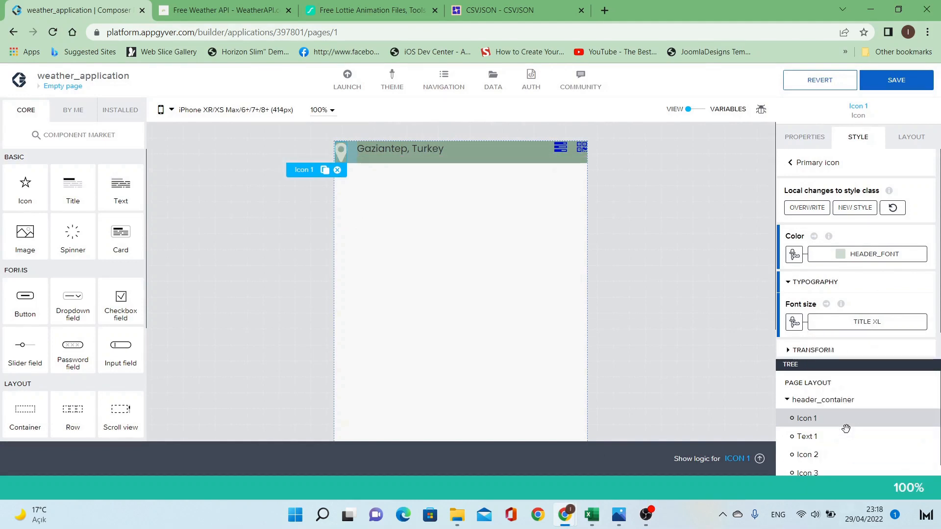
left_click(867, 322)
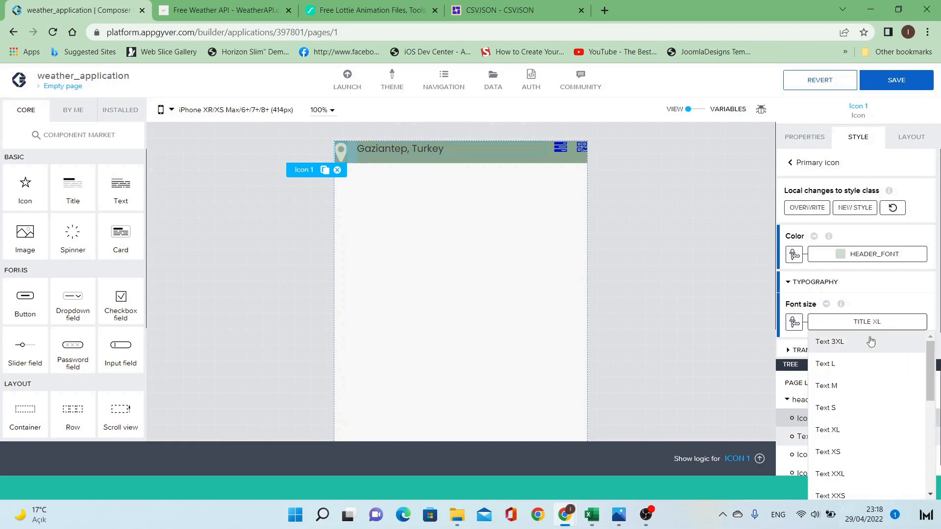
scroll(847, 427, "down", 3)
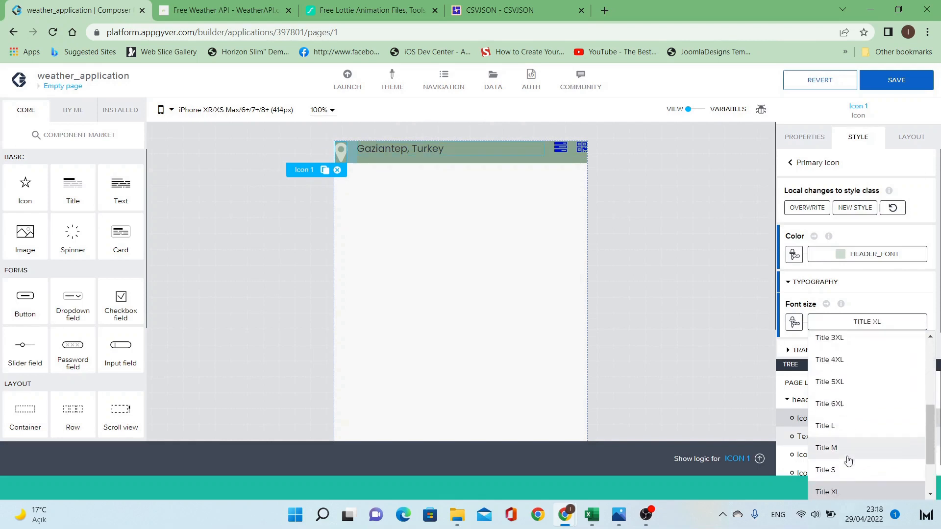
left_click(846, 426)
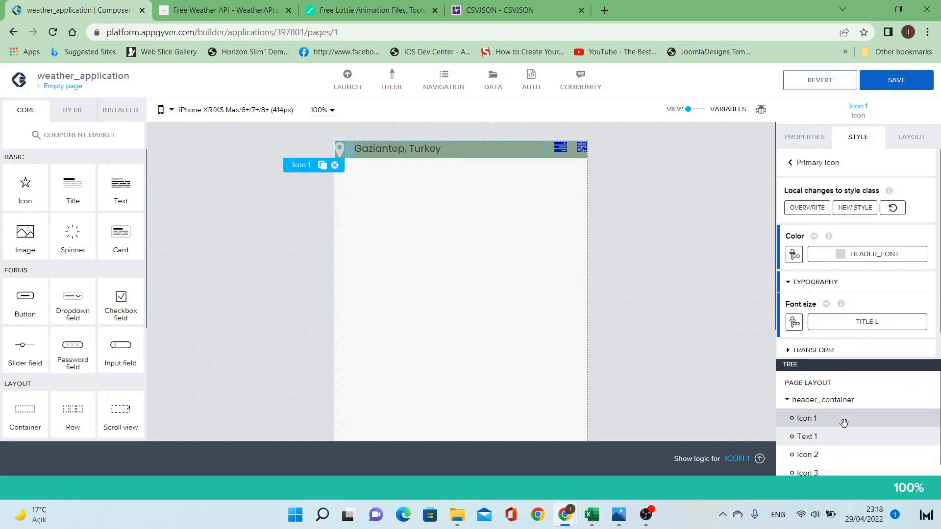
Edit the city text's Primary Paragraph style, trying Title L as the text size and settling on Text XXL.
left_click(405, 153)
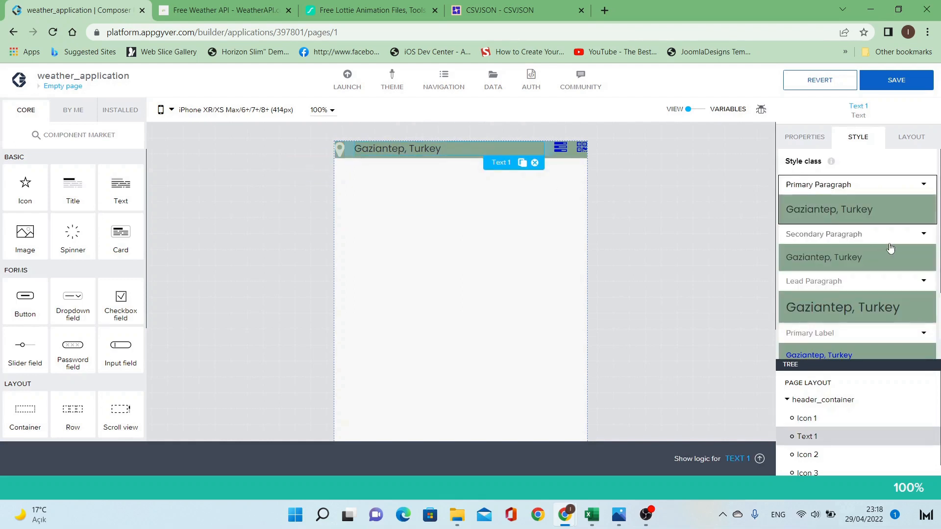
scroll(893, 250, "down", 2)
scroll(888, 285, "up", 3)
left_click(925, 185)
left_click(910, 195)
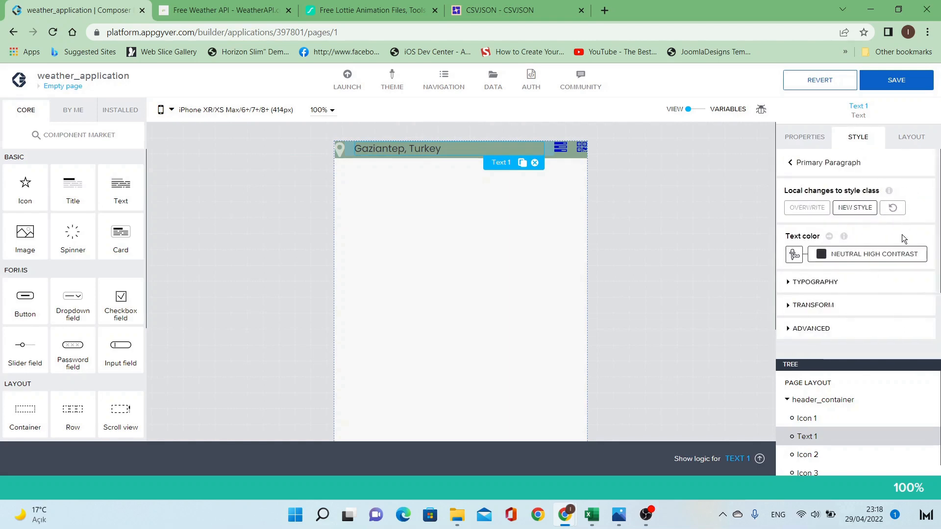
left_click(851, 292)
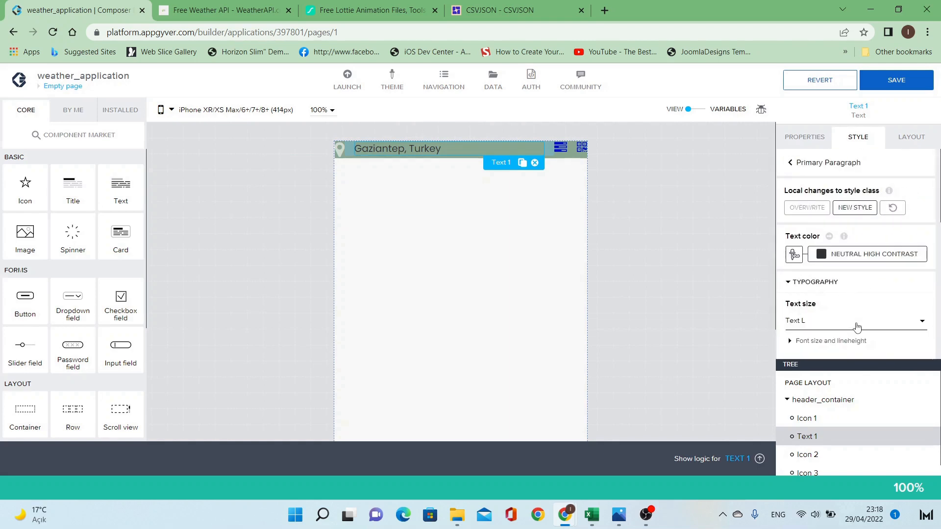
left_click(856, 323)
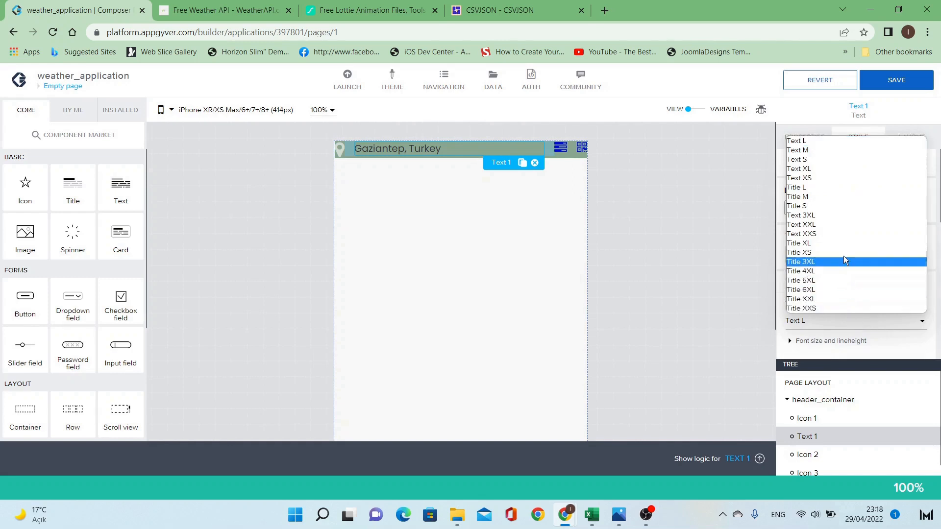
left_click(851, 187)
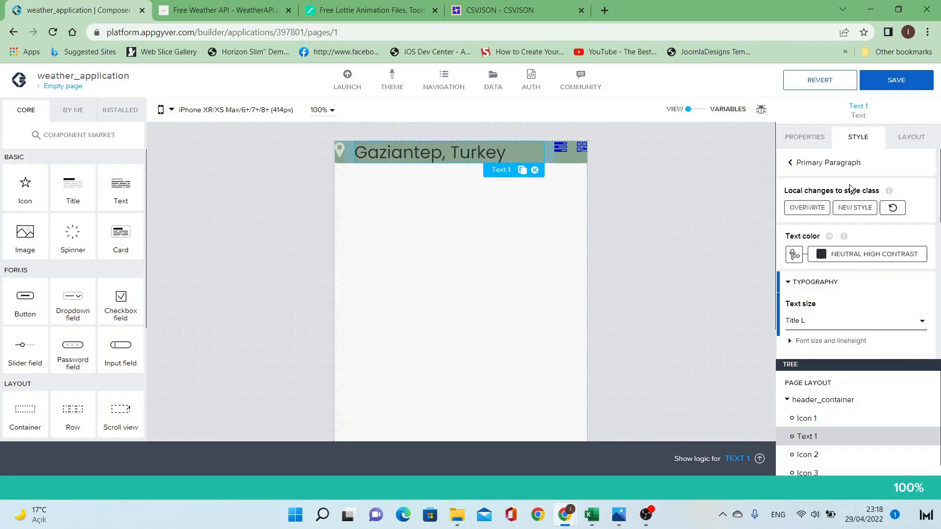
left_click(842, 322)
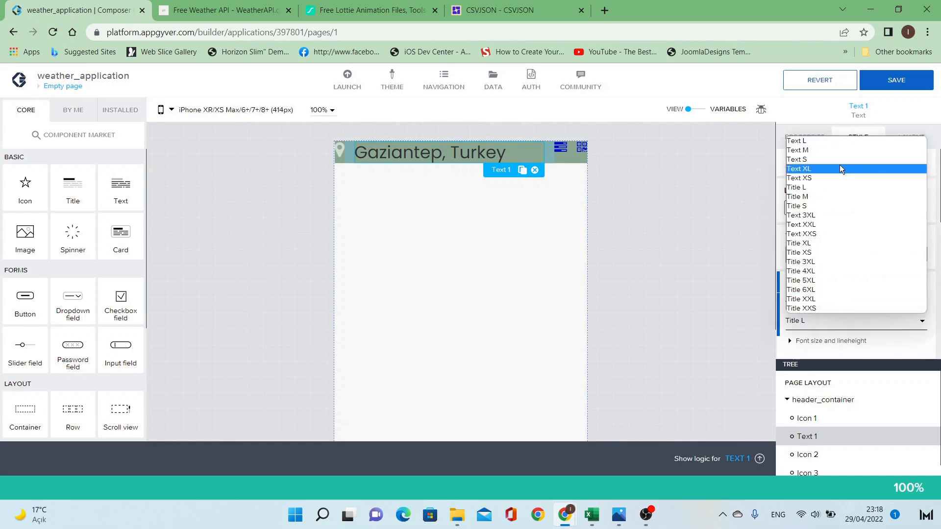
left_click(839, 223)
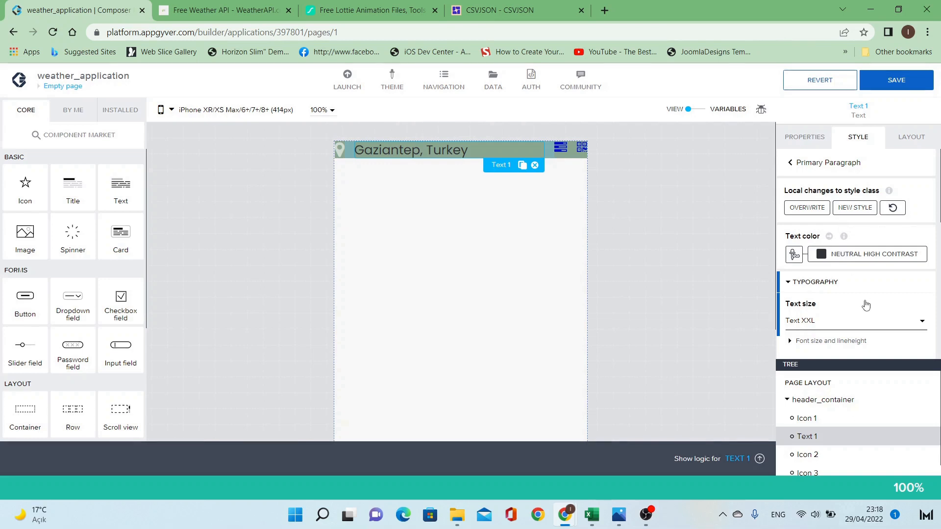
Set the city text's font weight to Bold (700).
scroll(863, 300, "down", 3)
scroll(866, 305, "down", 1)
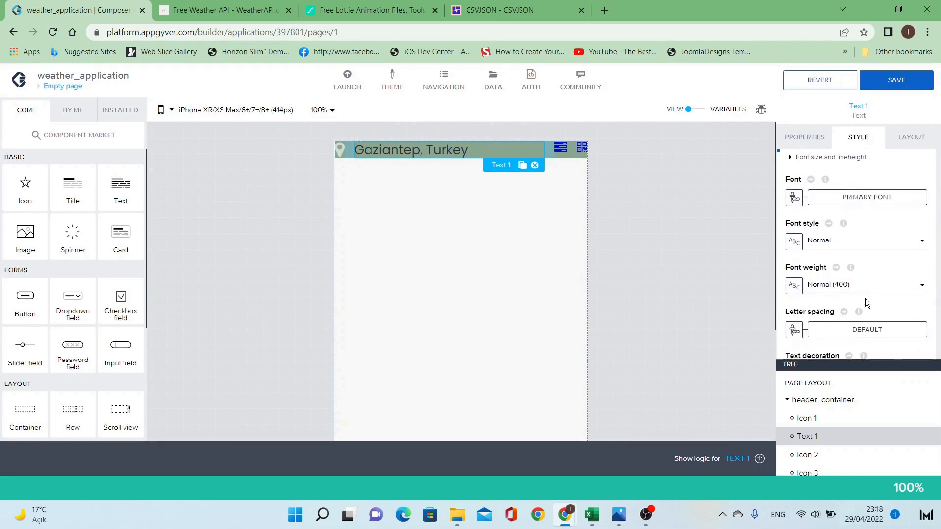
left_click(867, 291)
left_click(858, 353)
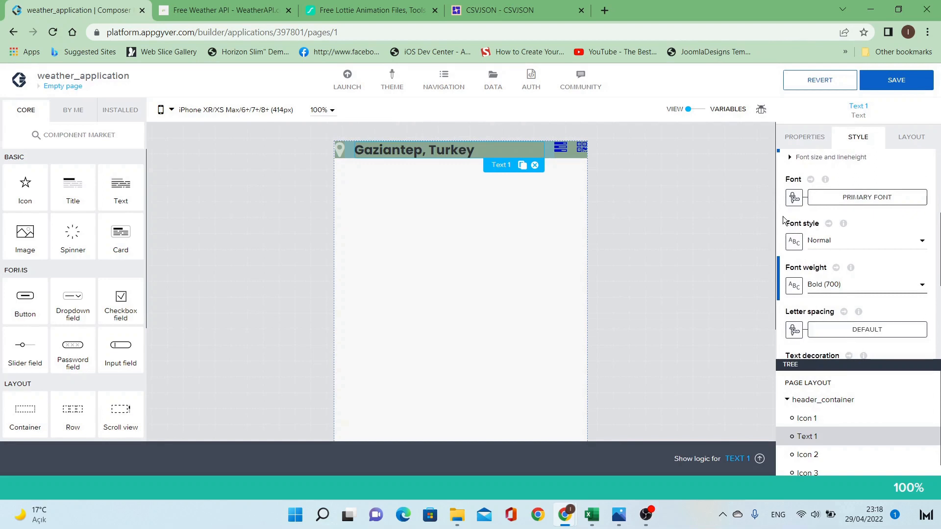
Apply the custom header_font palette as the city text's colour.
scroll(889, 231, "up", 4)
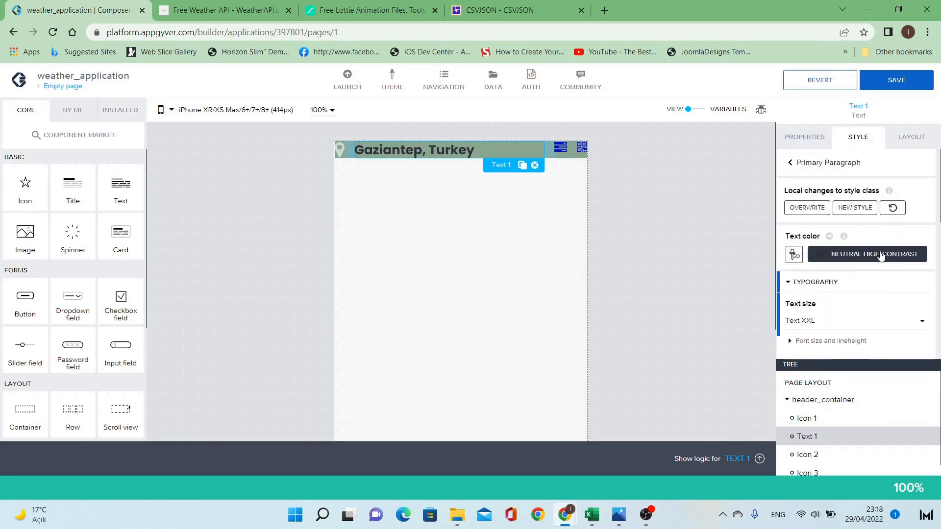
left_click(881, 256)
scroll(869, 375, "down", 2)
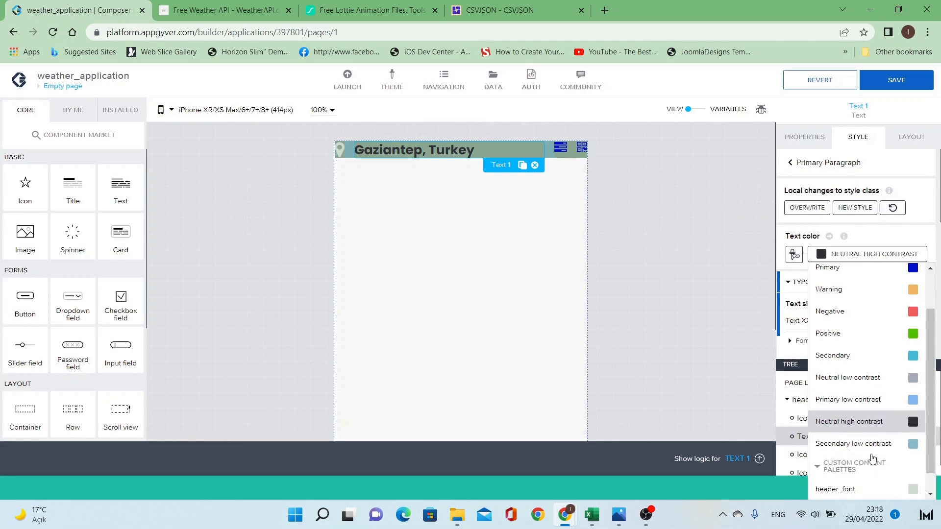
scroll(872, 459, "down", 1)
left_click(868, 463)
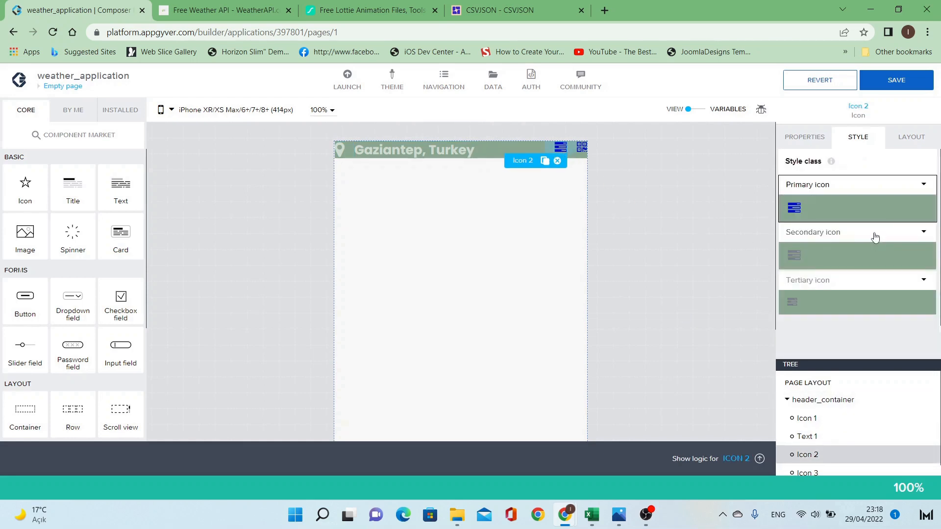
Edit the Primary icon style of the list icon beside the city text and apply the custom header_font palette as its colour.
left_click(924, 190)
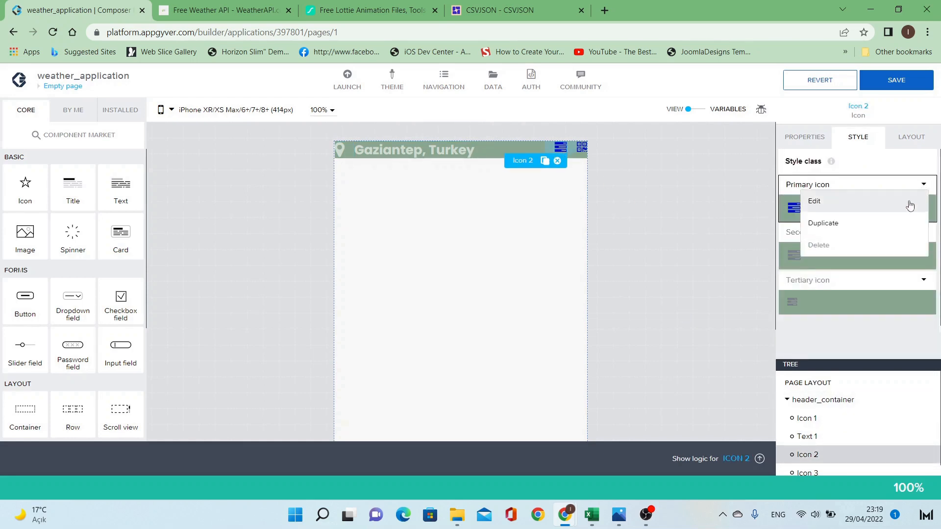
left_click(909, 201)
left_click(877, 254)
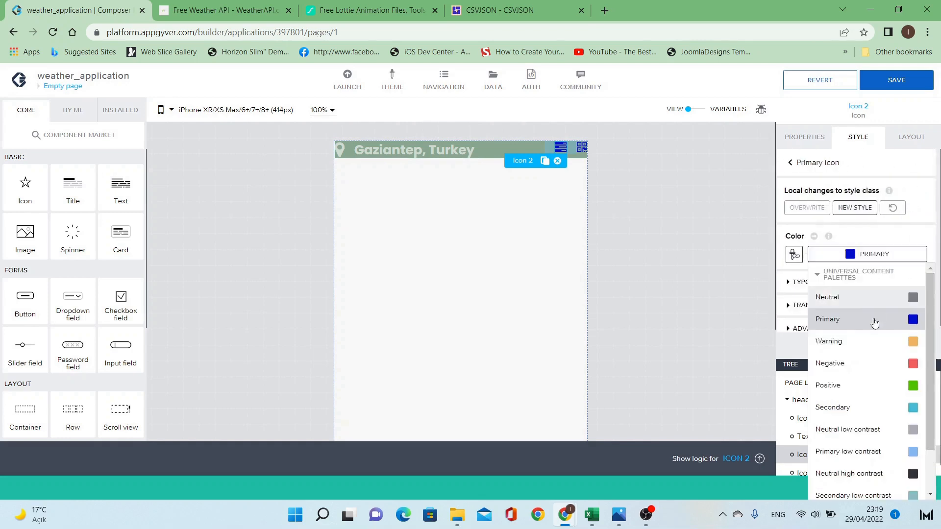
scroll(874, 343, "down", 2)
scroll(850, 472, "down", 1)
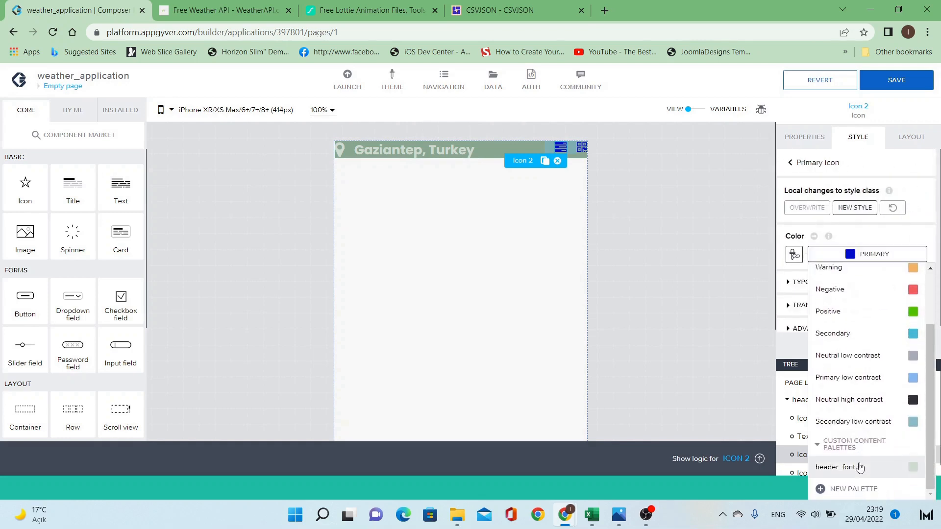
left_click(855, 465)
Check the header icons in the Photos reference design and set the list icon's font size to Title L.
left_click(836, 283)
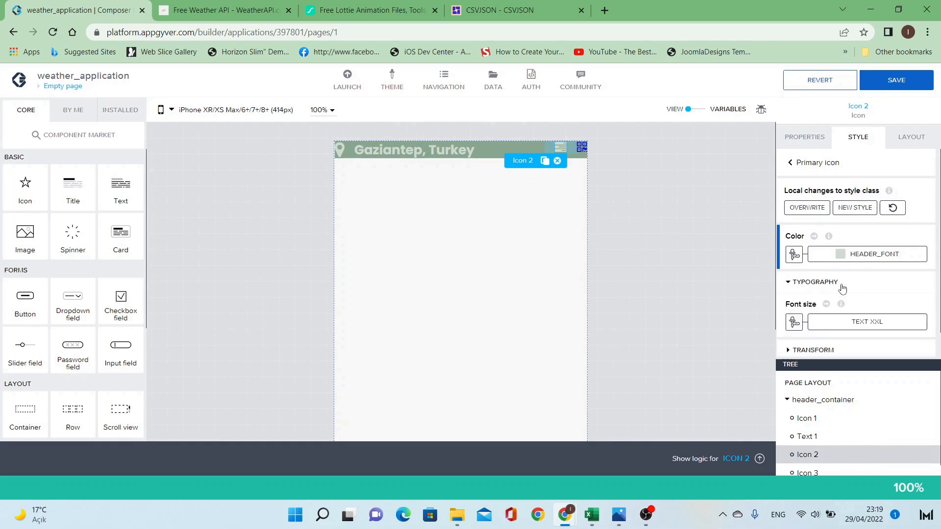
left_click(868, 324)
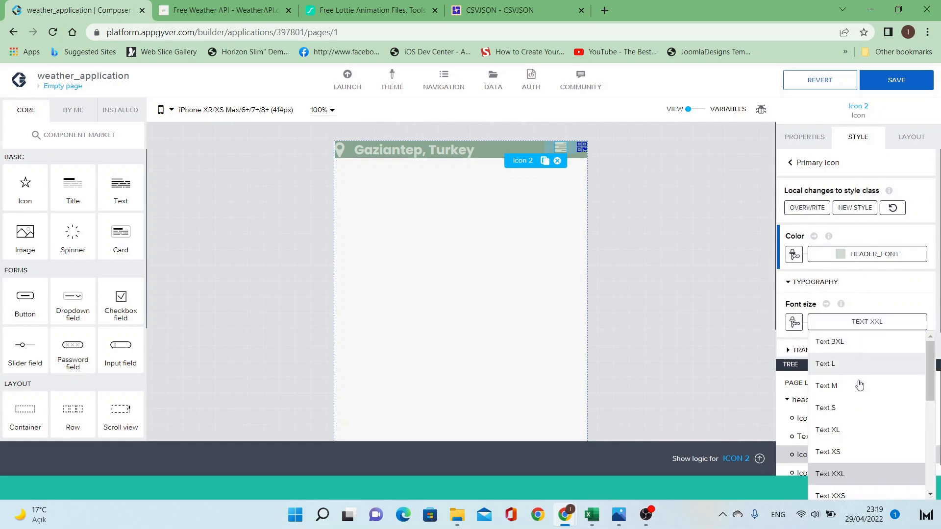
left_click(626, 524)
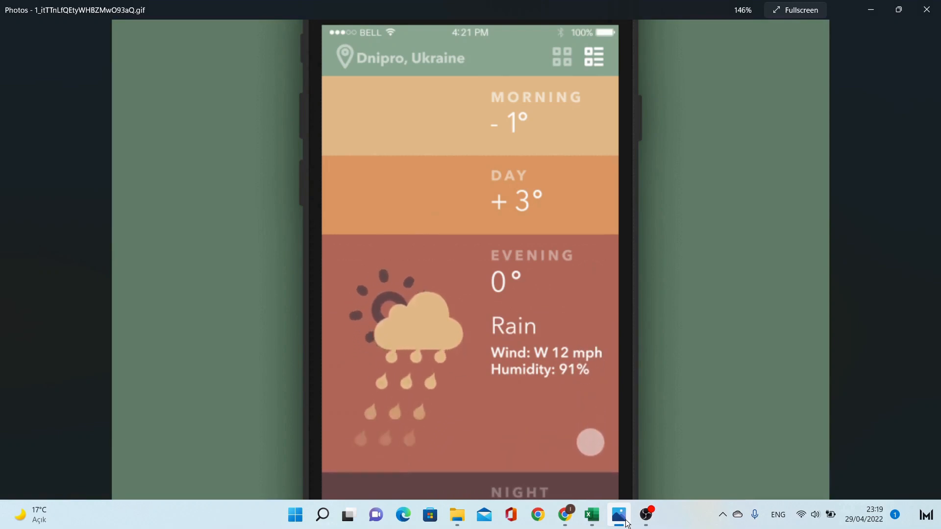
left_click(626, 524)
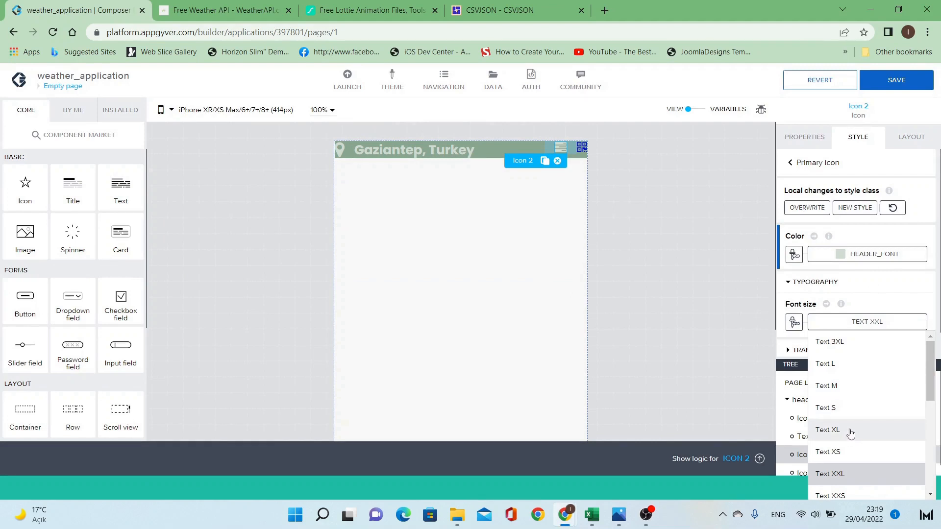
scroll(847, 461, "down", 3)
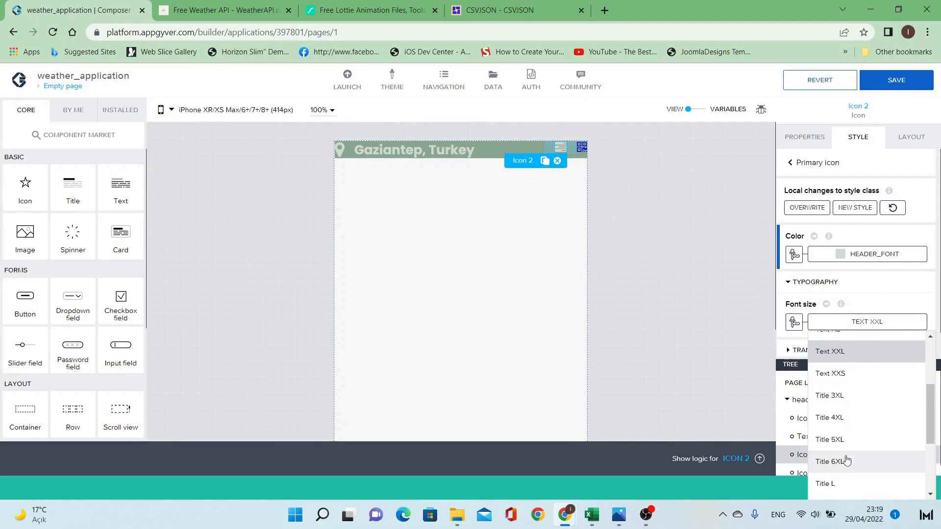
left_click(839, 423)
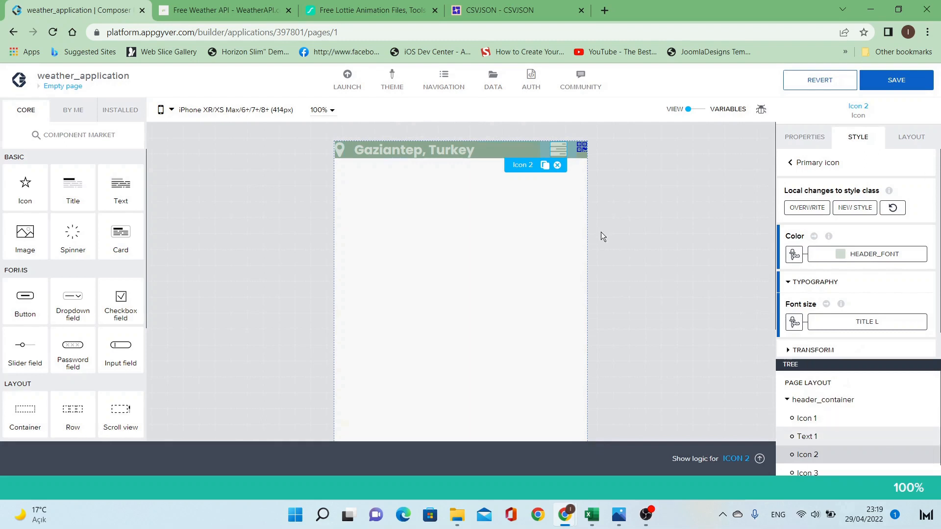
From the QR-code icon's Primary icon style, create a custom content palette named white with the hex colour #FFFFFF.
left_click(584, 154)
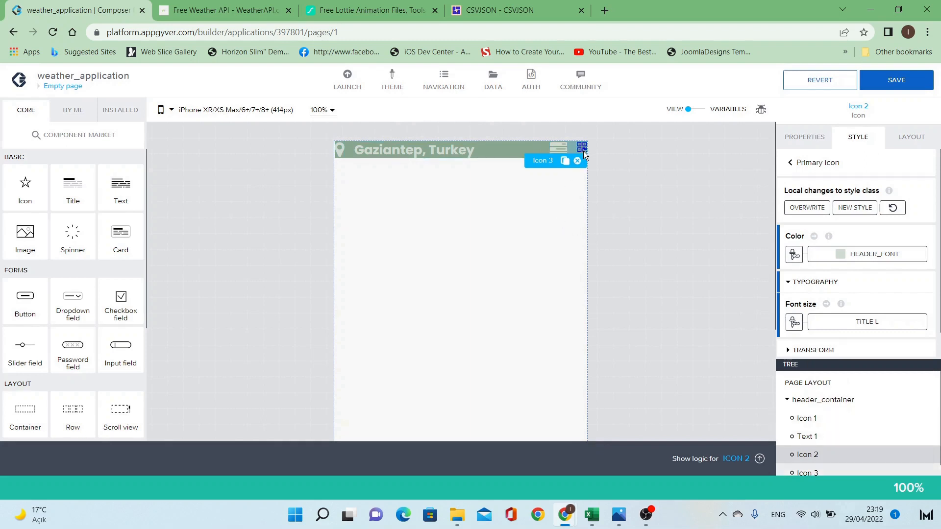
left_click(924, 185)
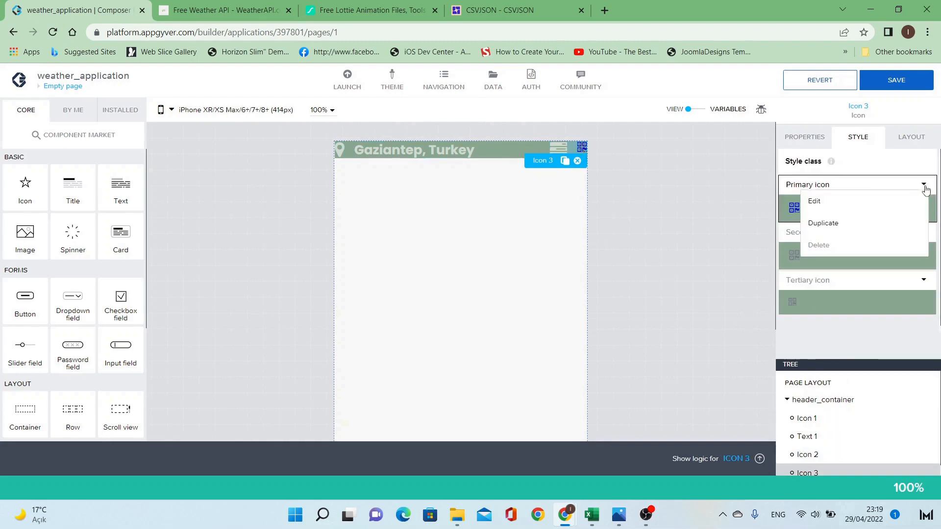
left_click(814, 197)
left_click(881, 255)
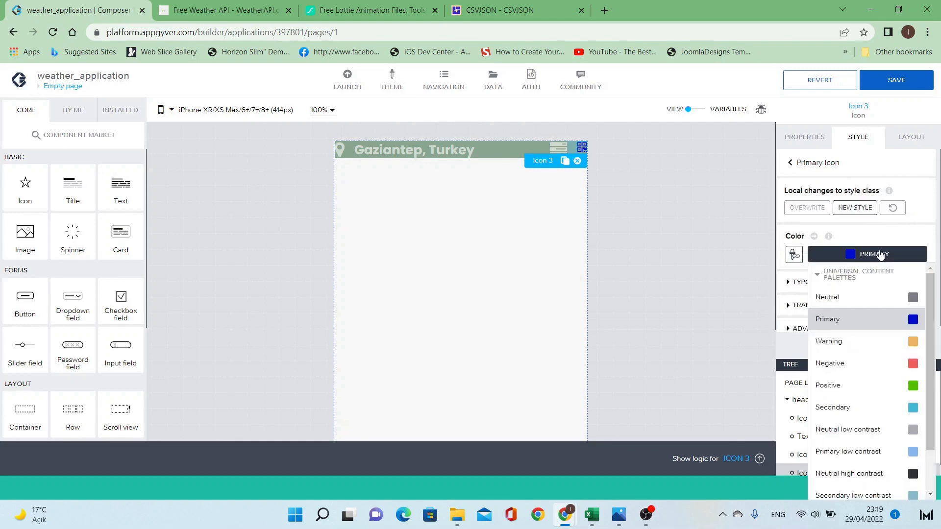
scroll(856, 432, "down", 2)
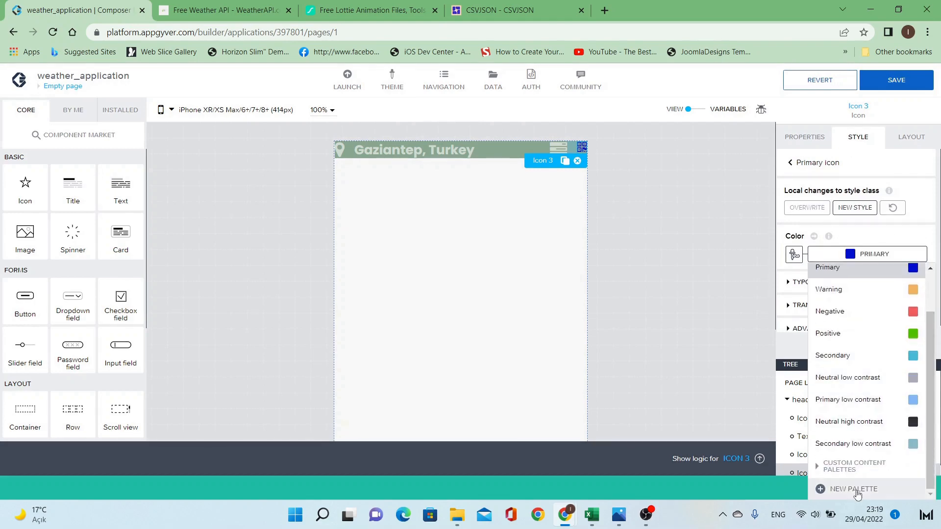
left_click(829, 489)
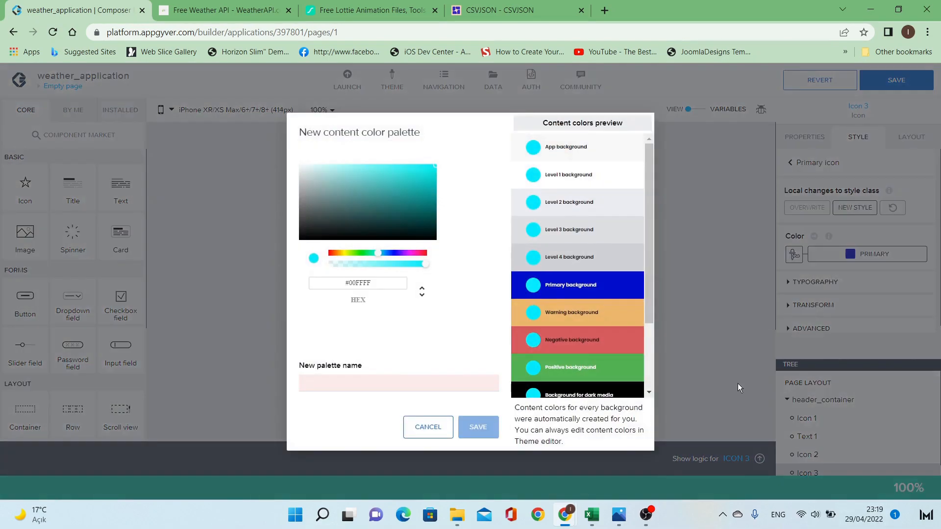
left_click(361, 282)
key("BackSpace")
key("BackSpace")
key("BackSpace")
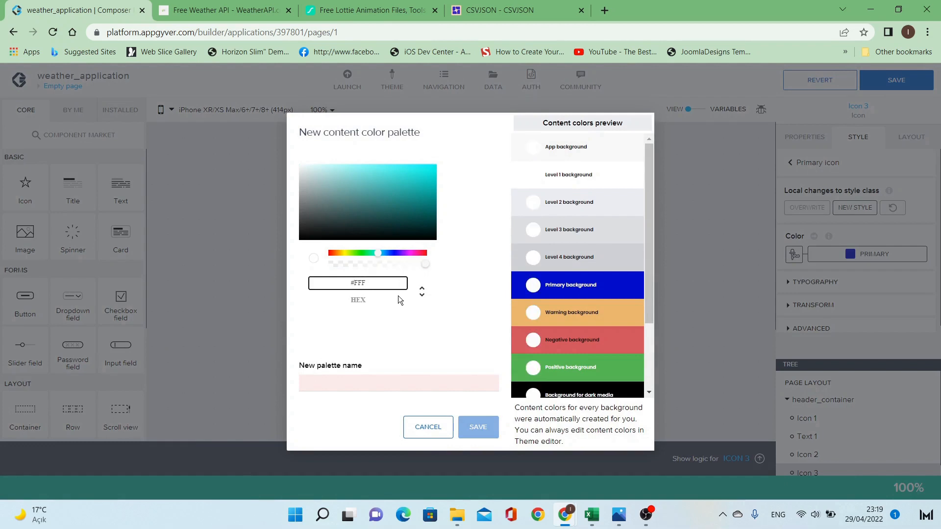
left_click(405, 380)
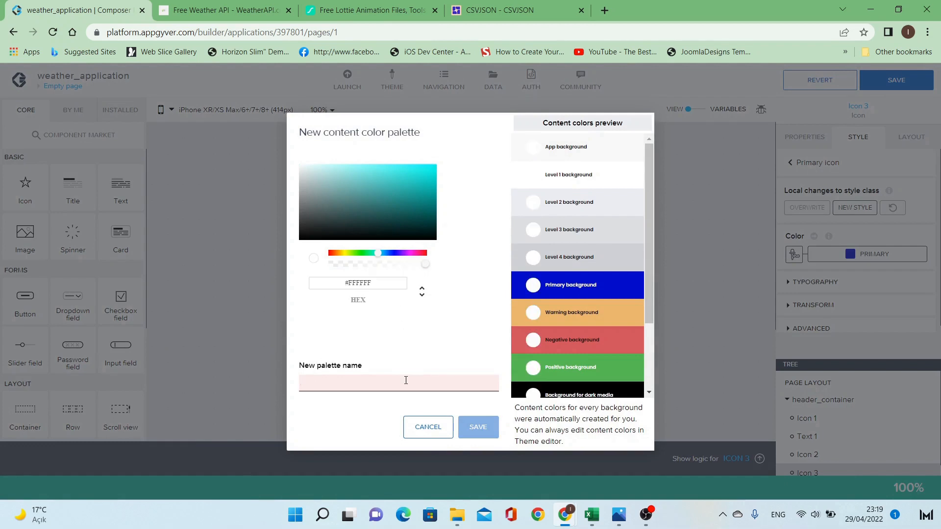
type("white")
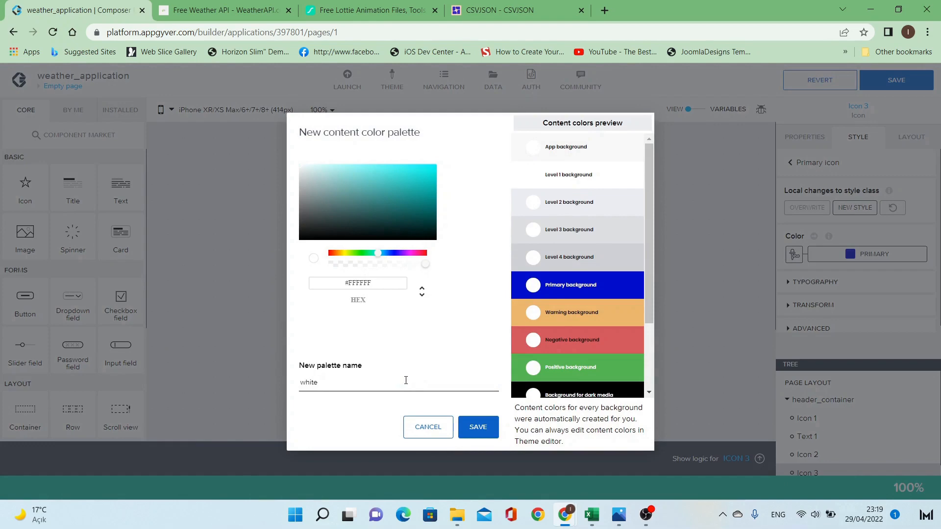
left_click(479, 426)
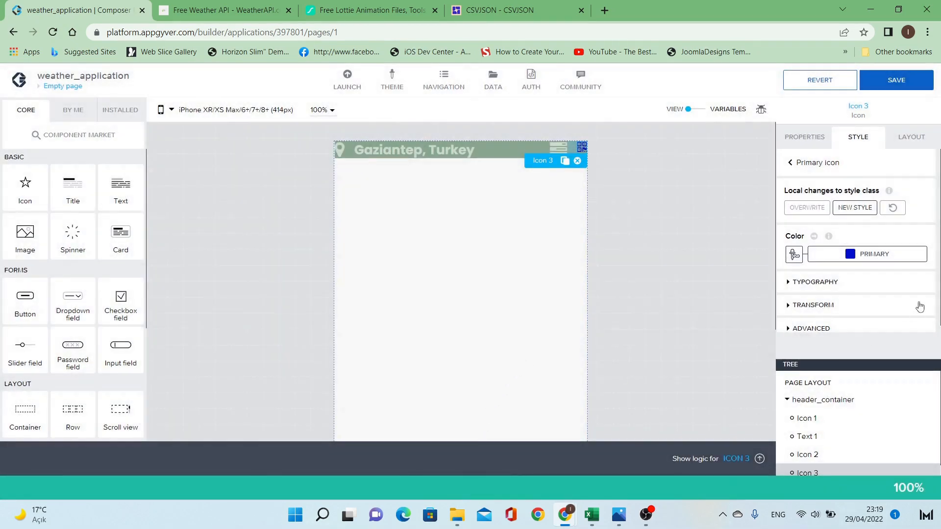
Apply the custom white palette as the QR-code icon's colour.
left_click(897, 254)
scroll(868, 330, "down", 1)
scroll(861, 474, "down", 1)
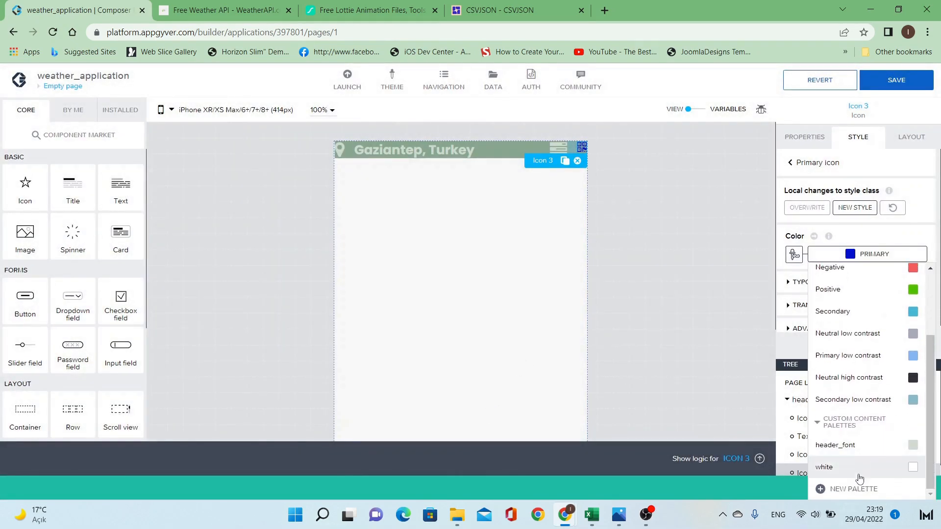
left_click(858, 485)
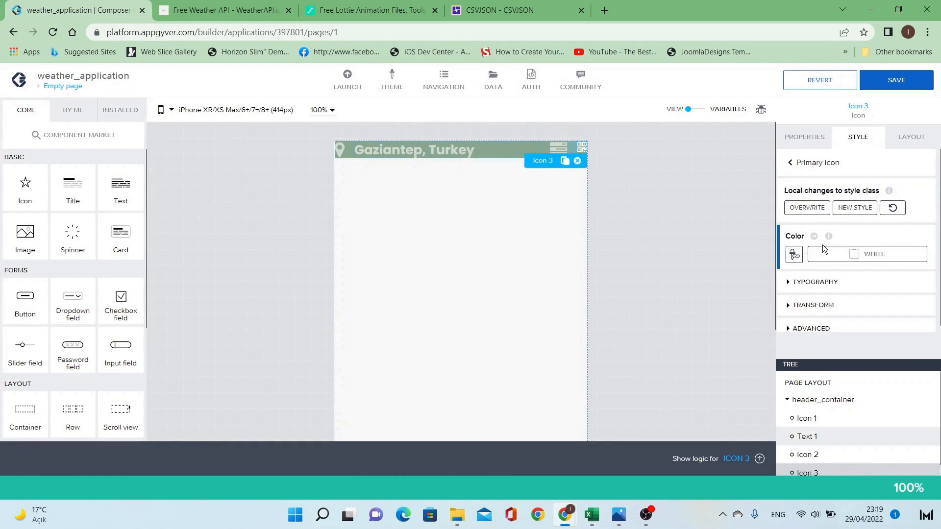
Set the QR-code icon's font size to Title L in its typography settings.
left_click(843, 282)
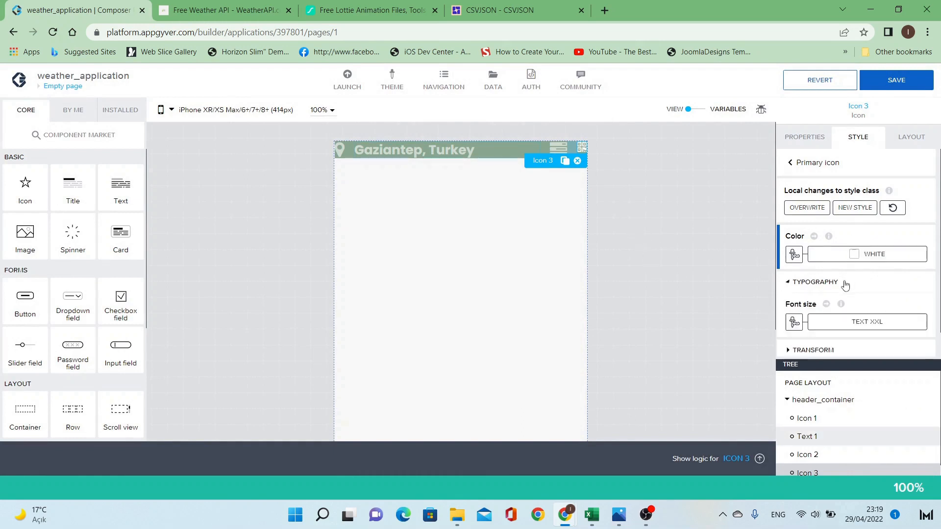
left_click(878, 332)
scroll(863, 405, "down", 5)
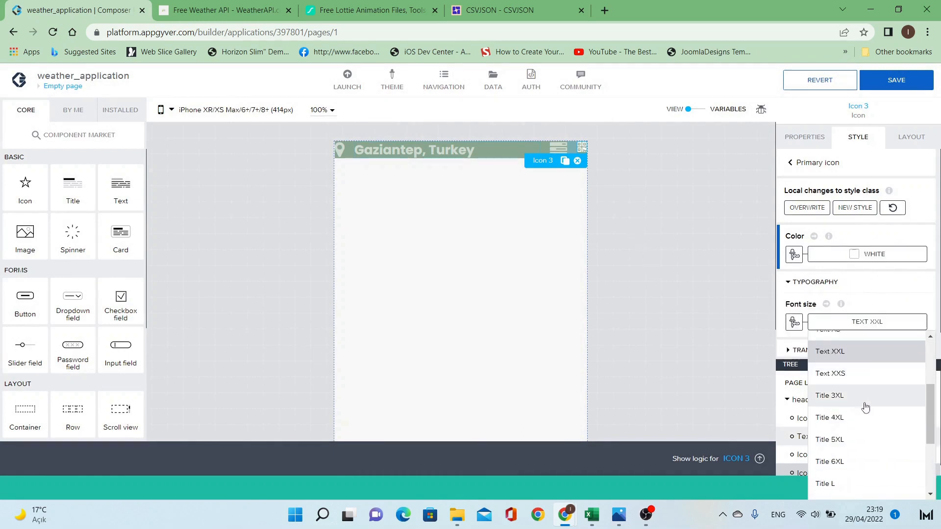
left_click(845, 366)
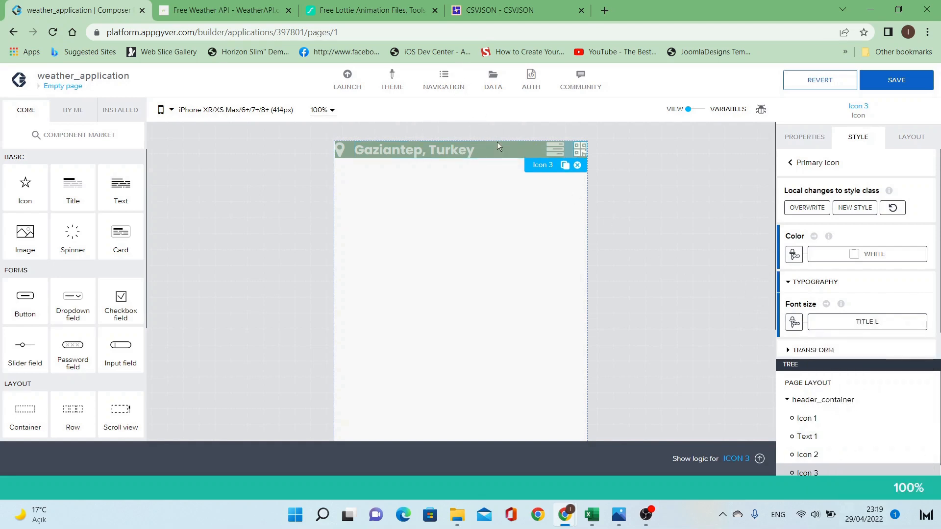
Align the components inside header_container vertically to the middle.
left_click(534, 155)
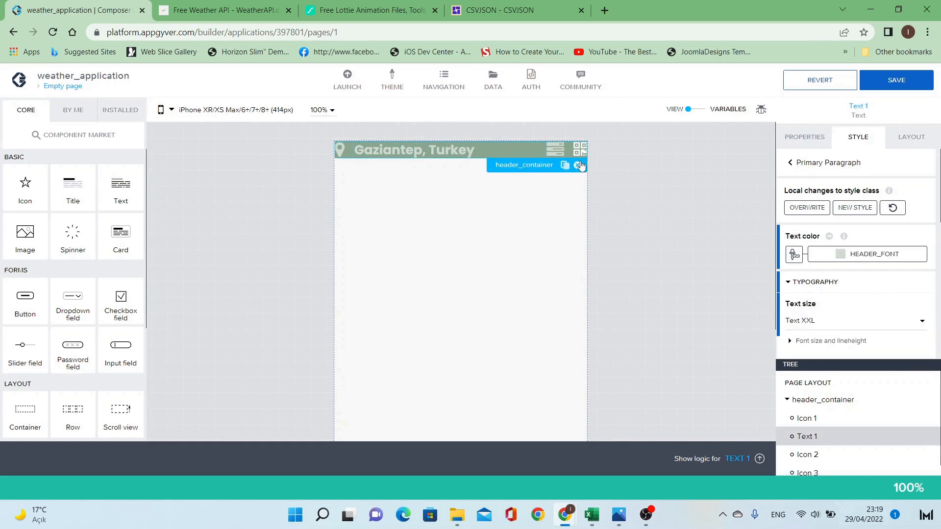
left_click(581, 166)
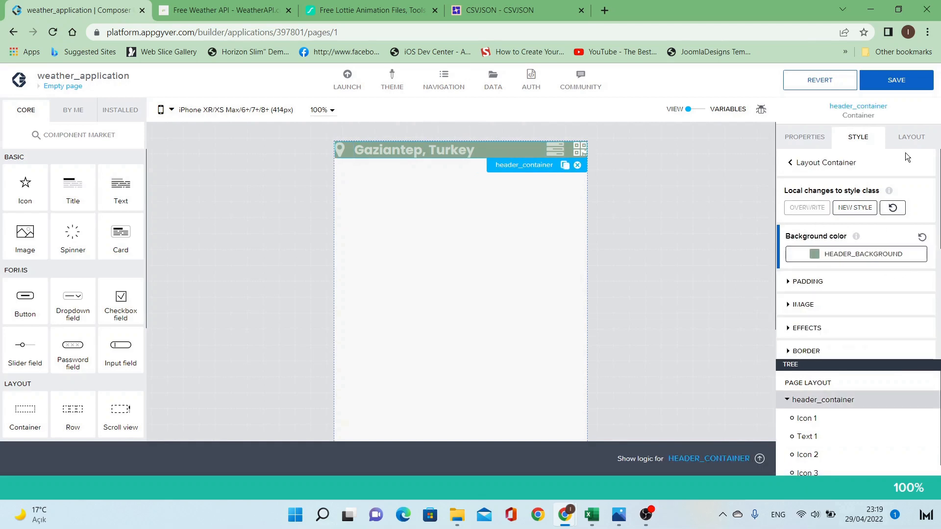
left_click(910, 138)
scroll(861, 251, "down", 1)
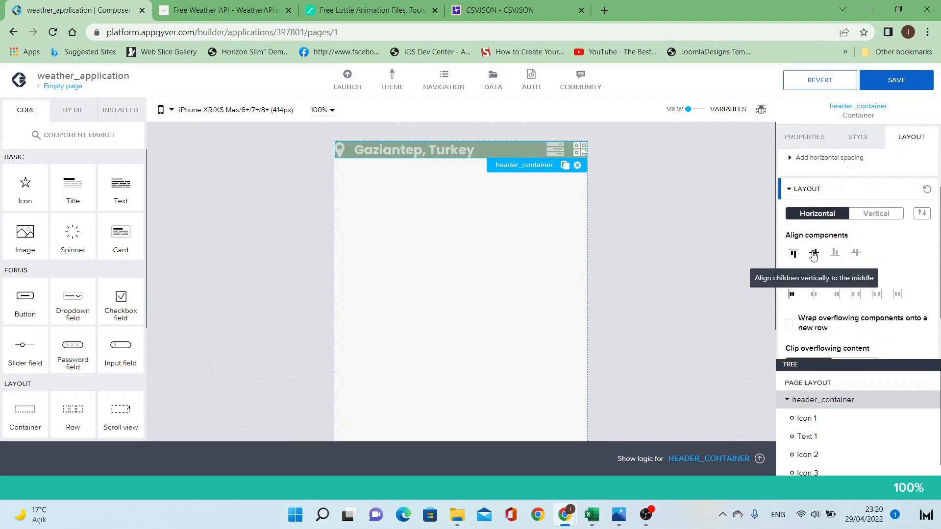
left_click(814, 254)
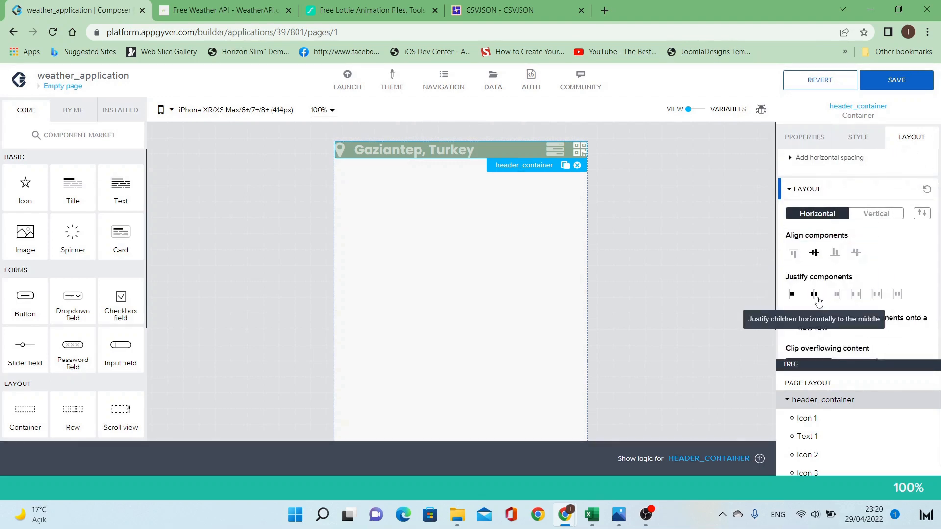
scroll(838, 278, "down", 1)
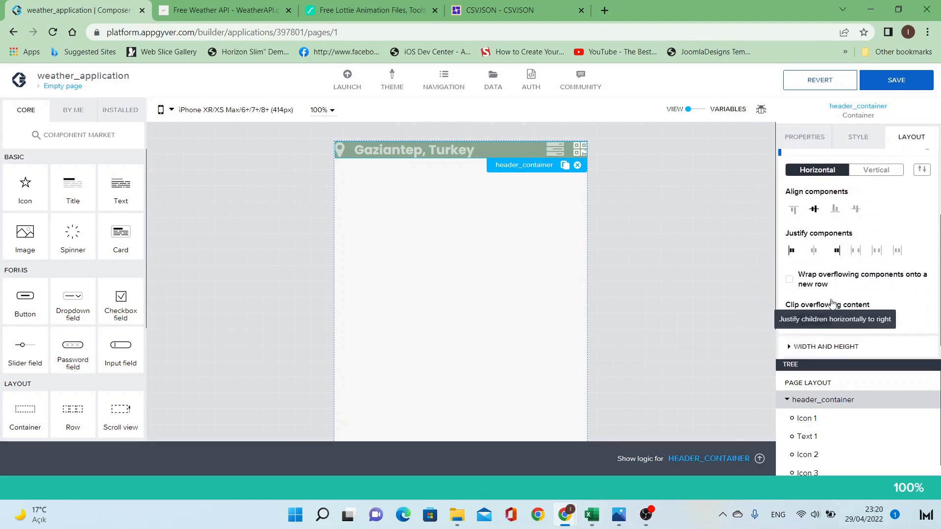
scroll(848, 277, "down", 1)
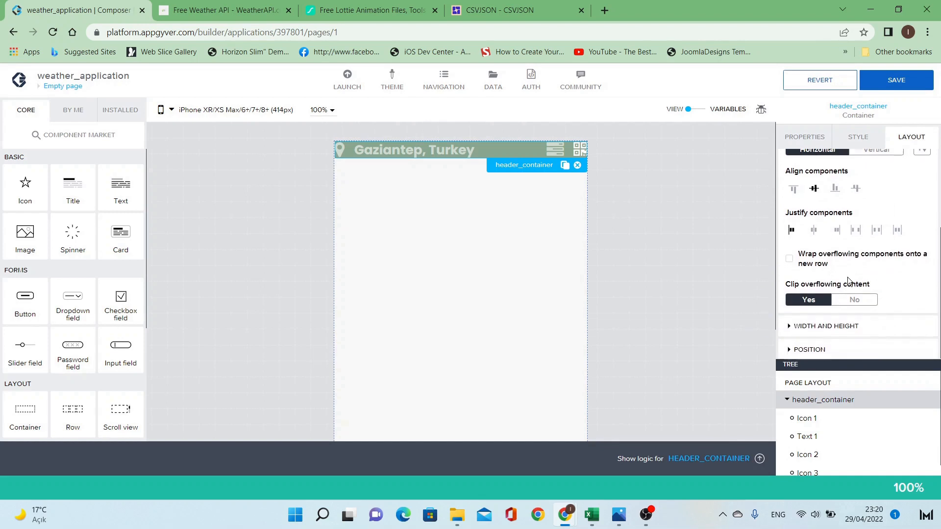
left_click(843, 335)
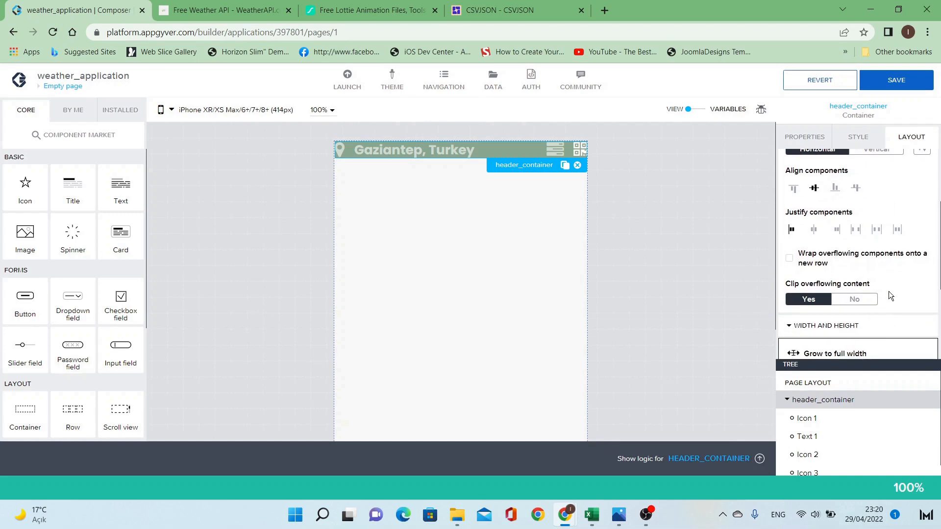
scroll(889, 292, "down", 2)
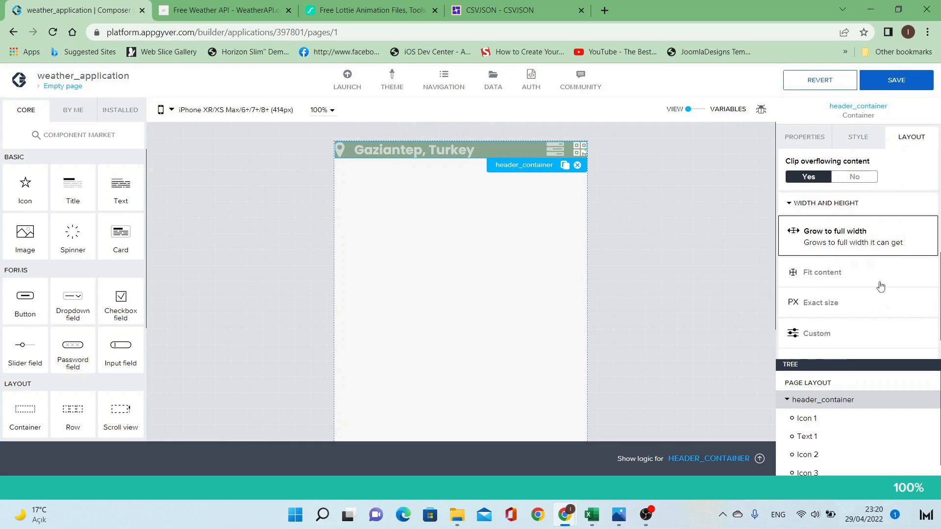
scroll(881, 287, "down", 3)
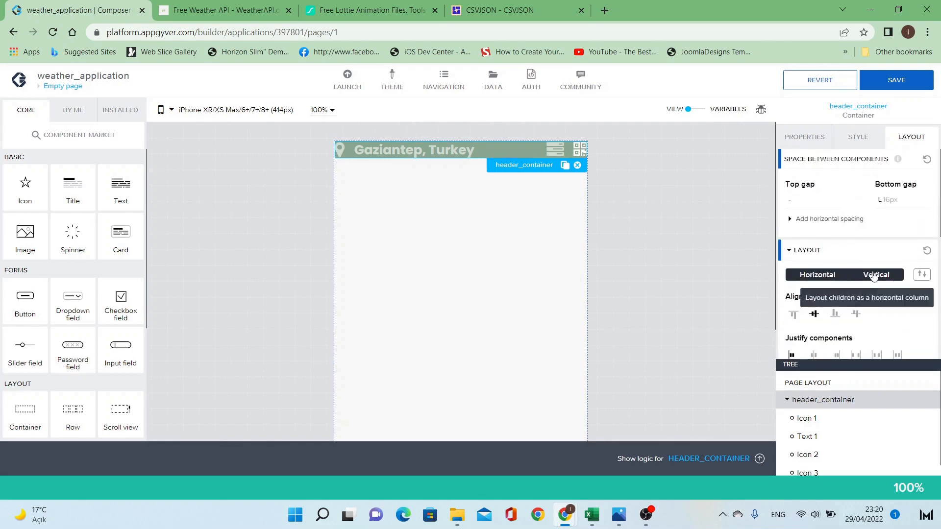
Set the top padding of header_container to the theme spacing XS (4px).
left_click(857, 142)
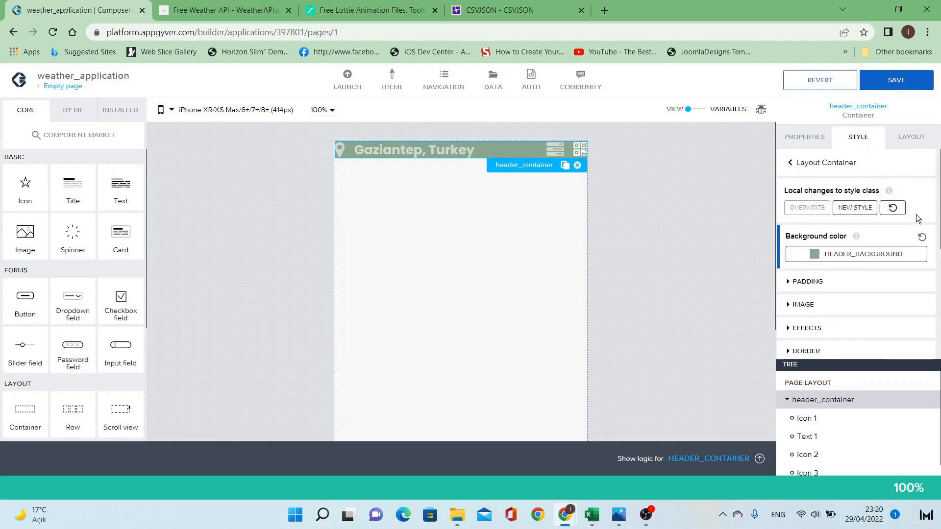
scroll(882, 230, "down", 1)
left_click(808, 220)
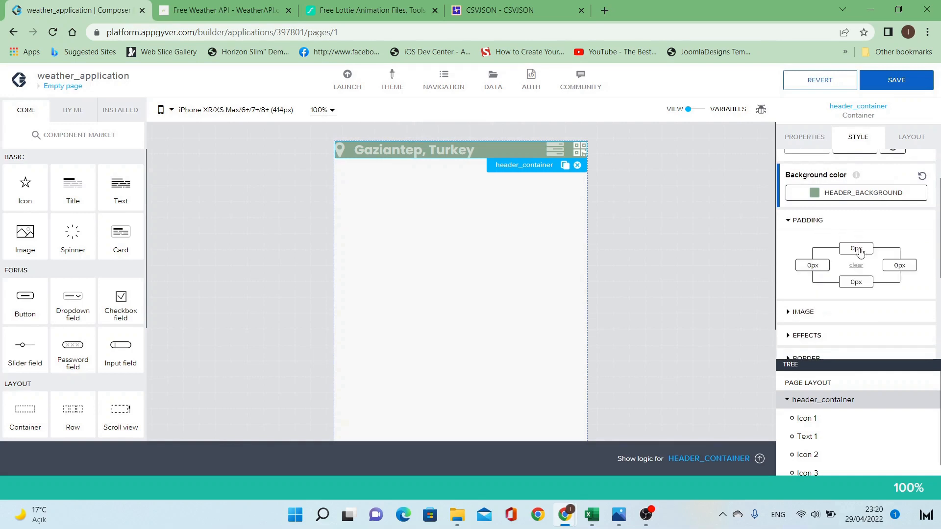
left_click(857, 249)
left_click(814, 264)
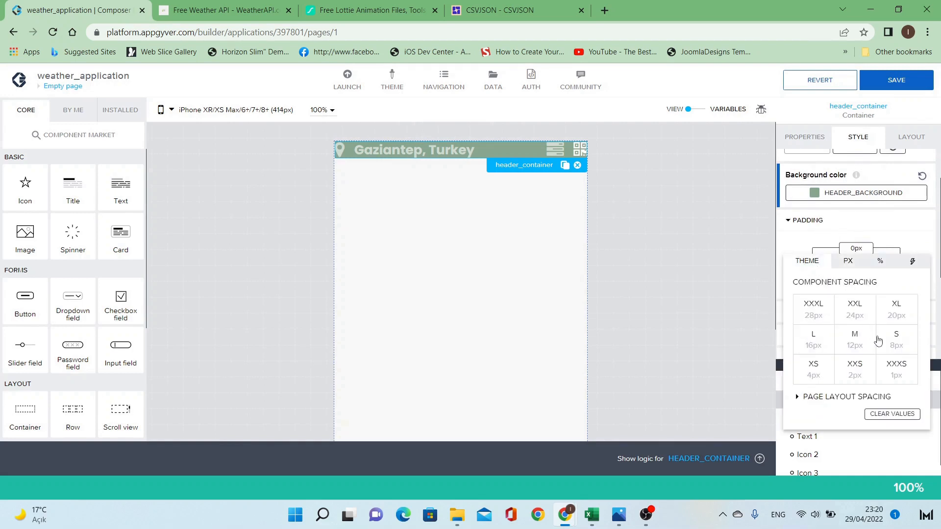
left_click(895, 344)
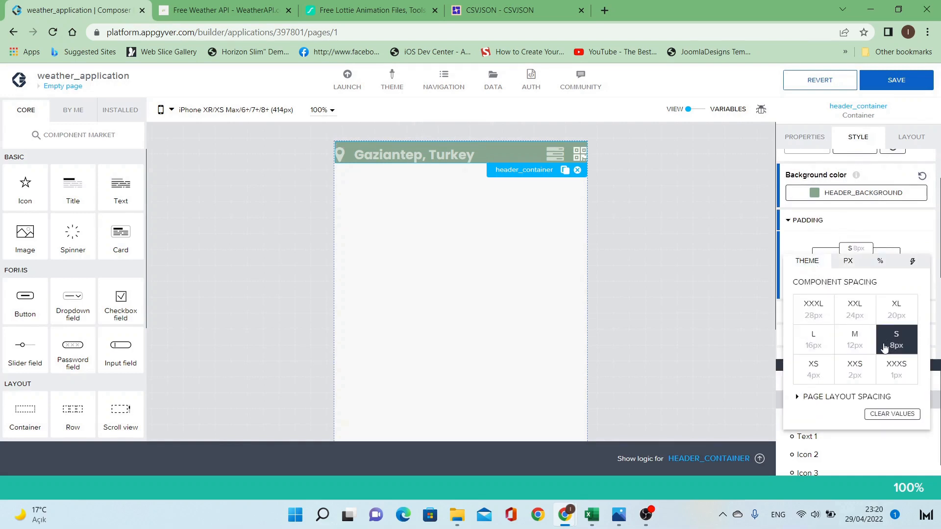
left_click(817, 368)
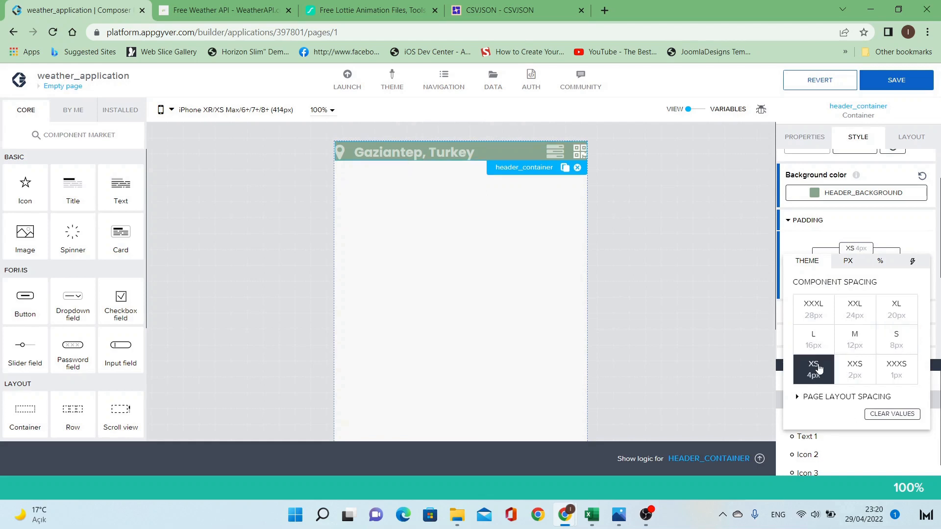
left_click(891, 215)
Set the bottom padding of header_container to the theme spacing XS (4px).
left_click(856, 282)
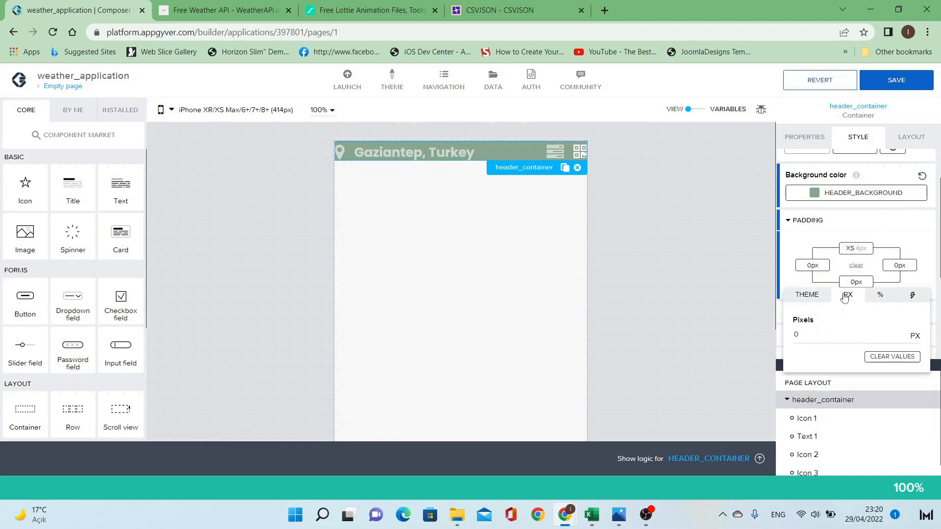
left_click(809, 296)
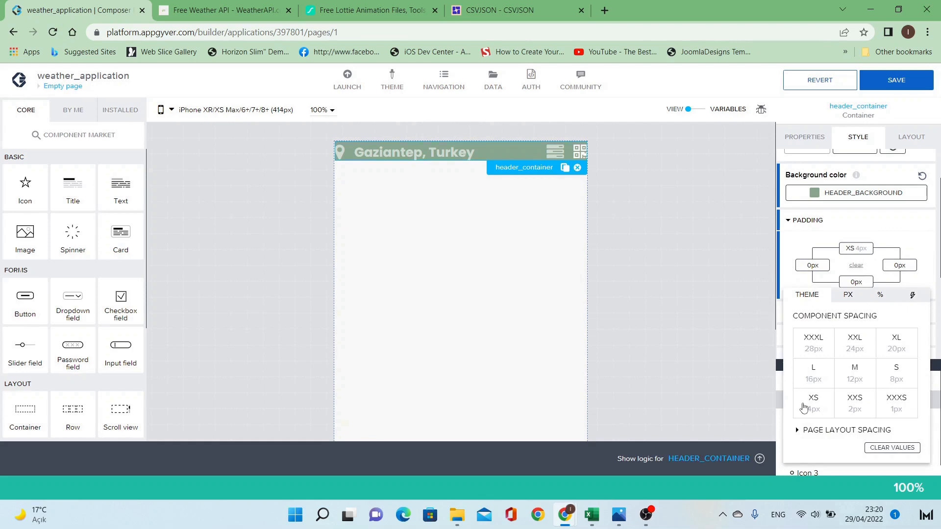
left_click(803, 407)
Set the right and left padding of header_container to the theme spacing XS (4px).
left_click(900, 266)
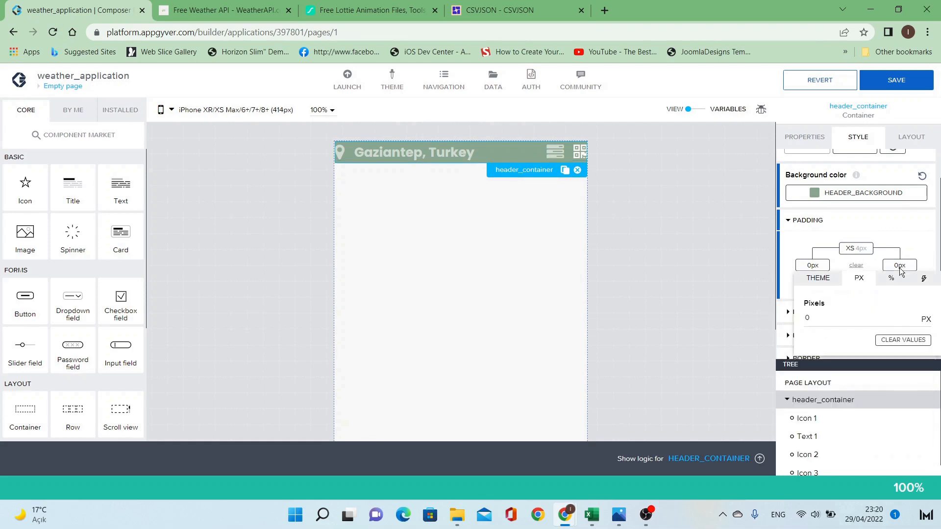
left_click(822, 280)
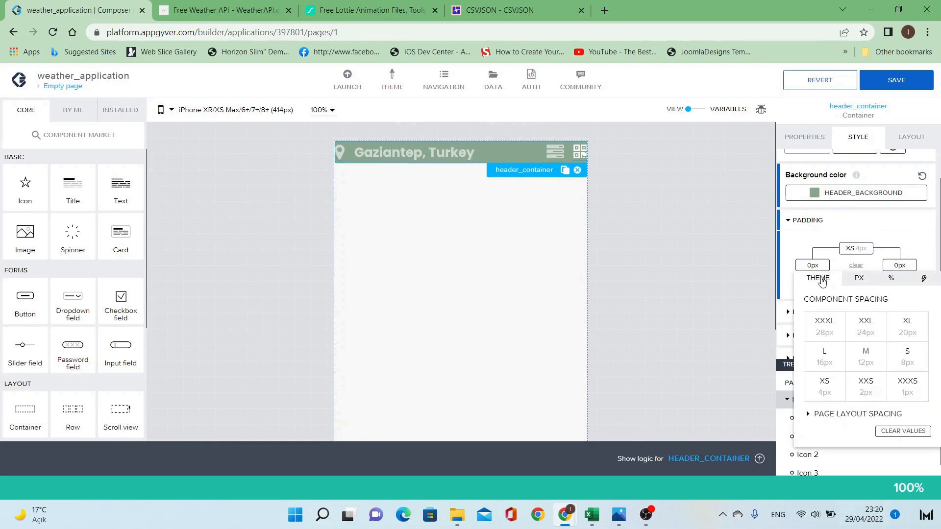
left_click(827, 387)
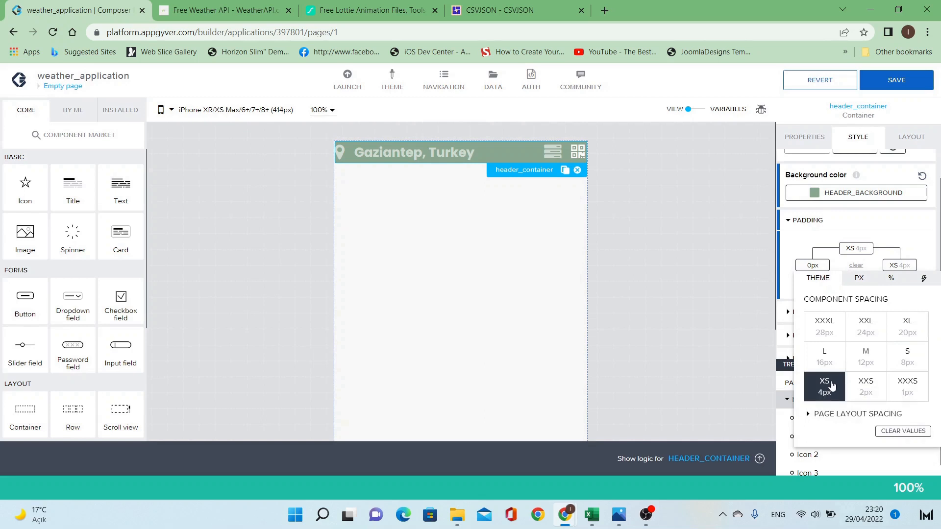
left_click(896, 236)
left_click(813, 265)
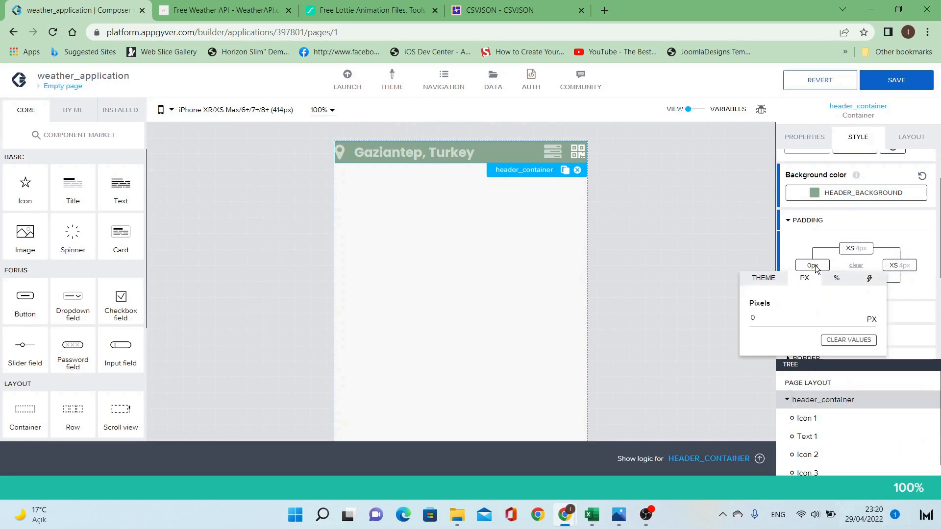
left_click(777, 279)
left_click(764, 391)
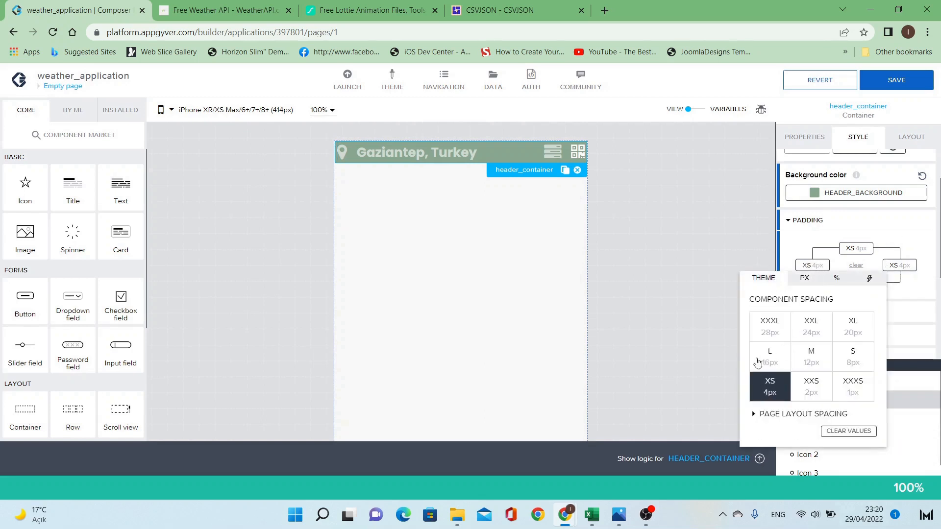
Compare the header with the reference weather design in Photos, then inspect Icon 3's layout gaps in the builder.
left_click(533, 239)
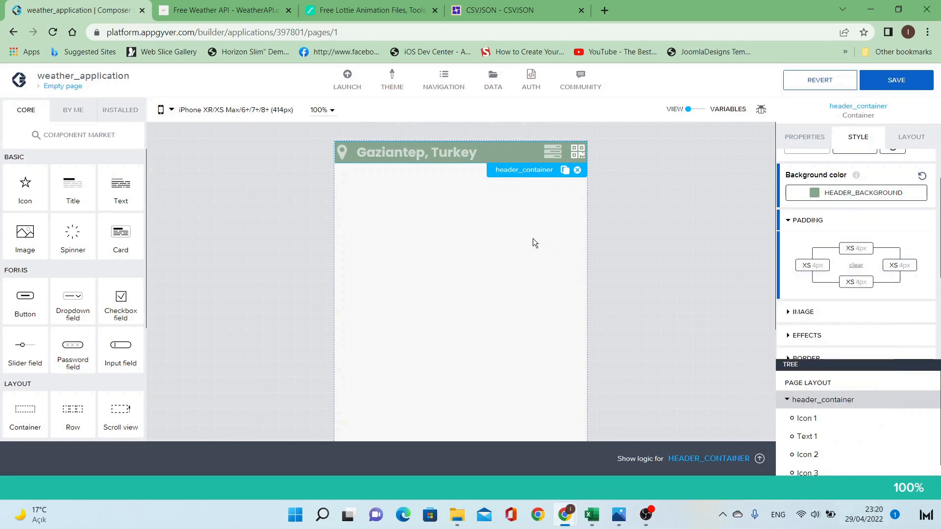
left_click(512, 223)
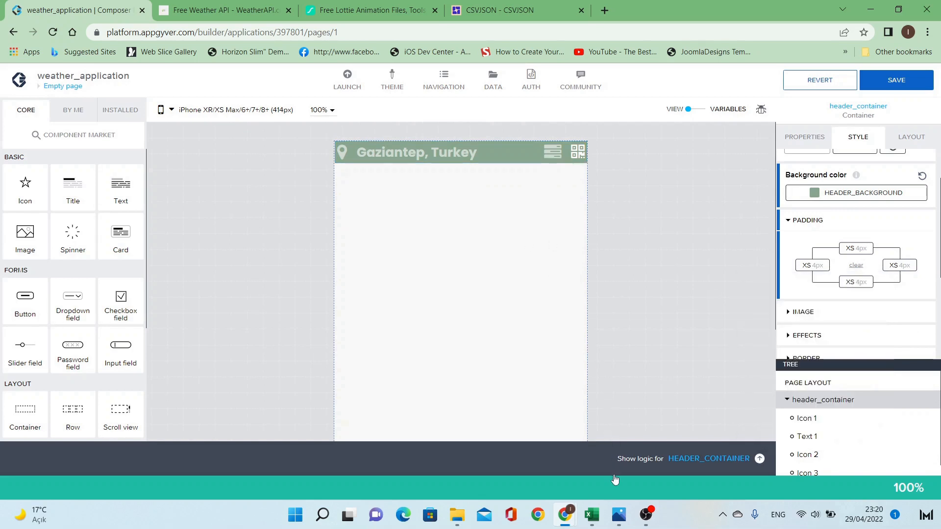
left_click(618, 506)
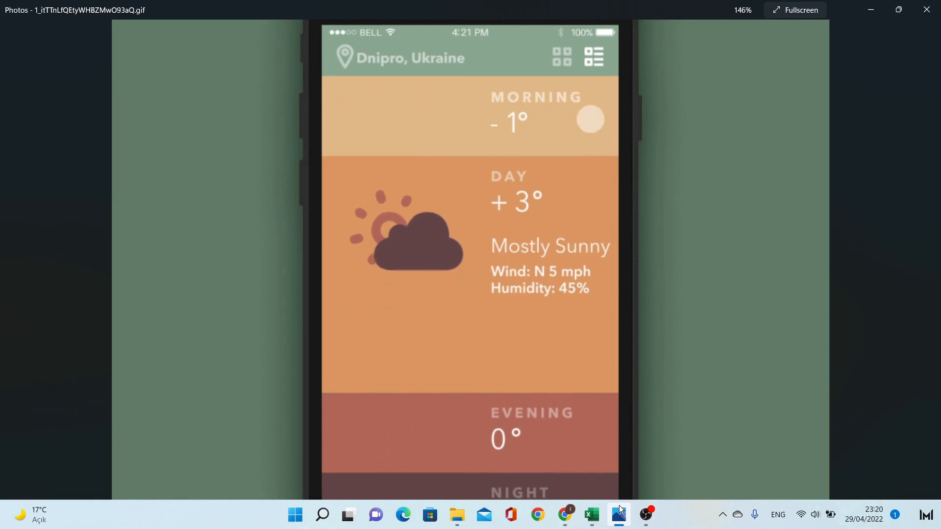
left_click(619, 505)
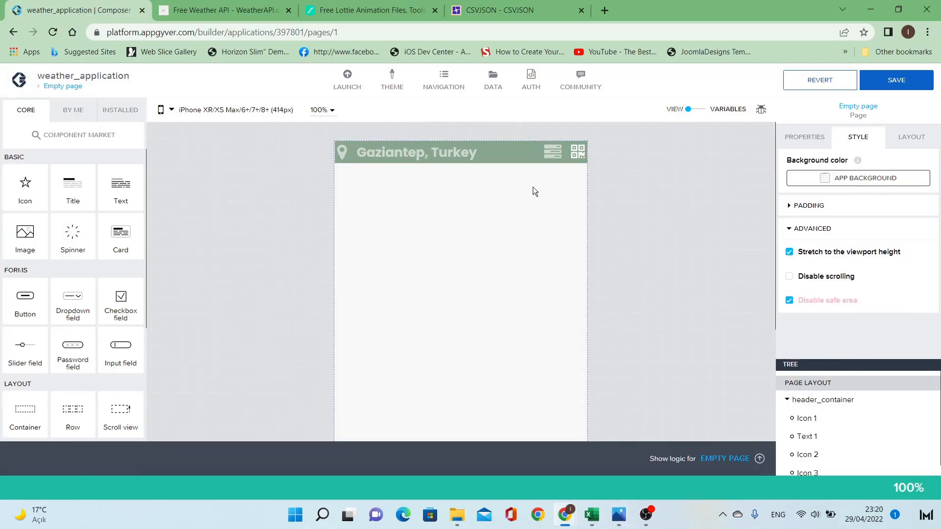
left_click(583, 151)
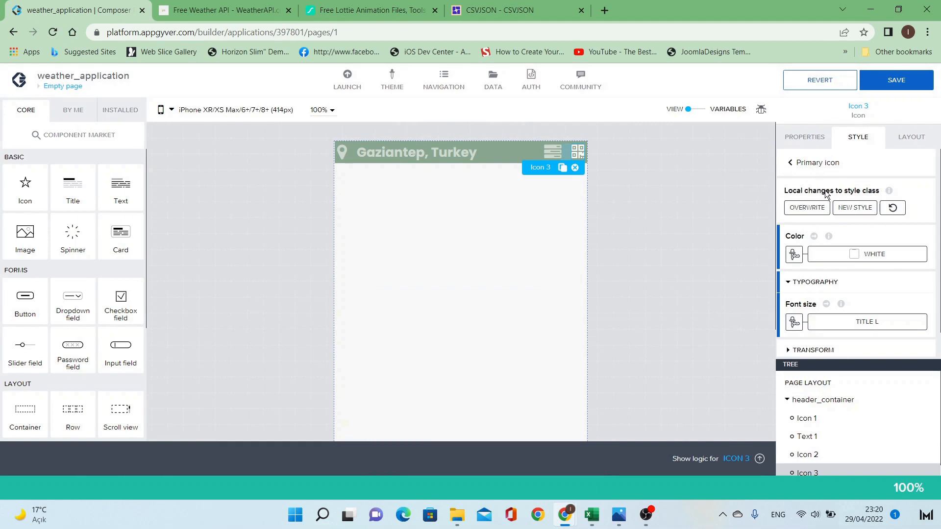
left_click(924, 136)
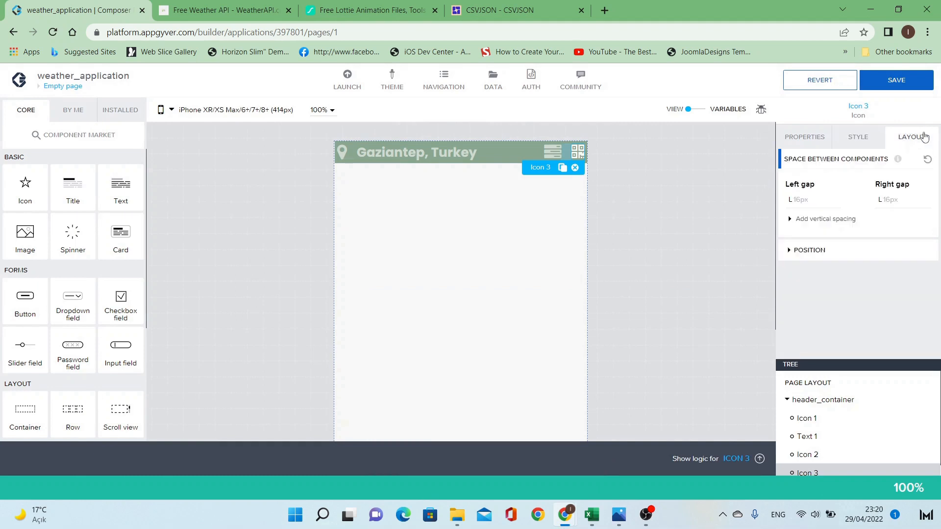
Set header_container's right padding to the theme spacing M (12px) and its left padding to S (8px).
left_click(565, 152)
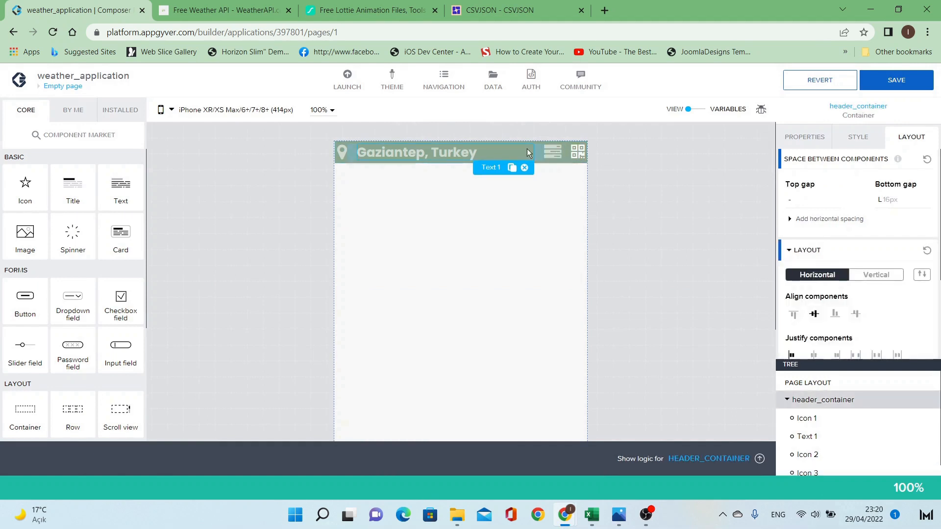
left_click(527, 150)
left_click(536, 154)
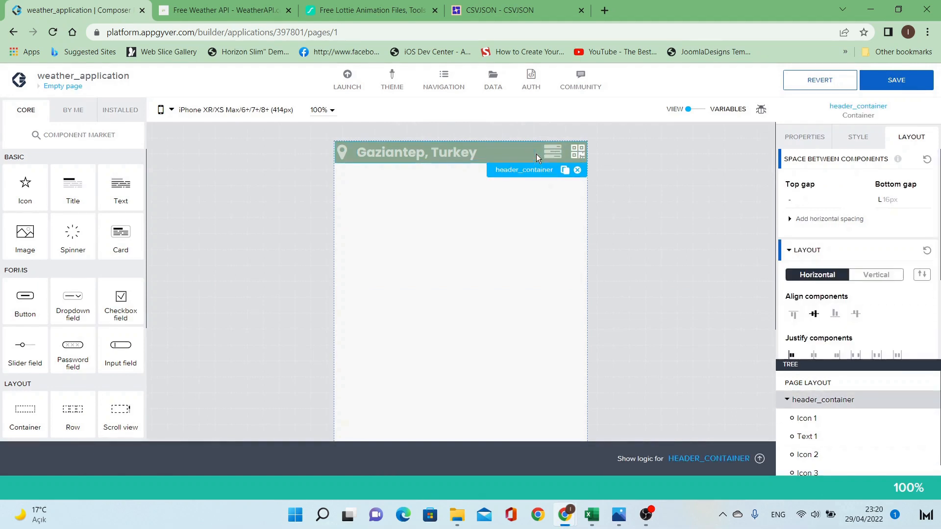
scroll(875, 253, "down", 3)
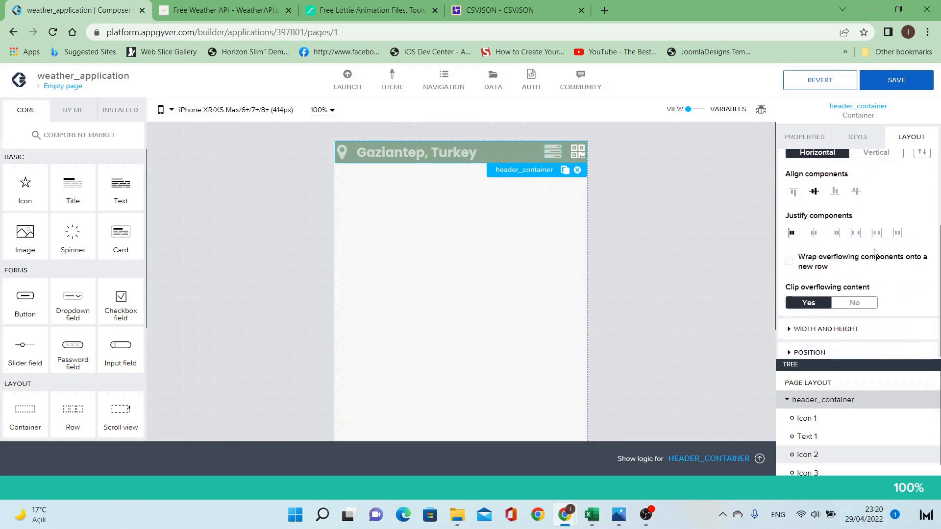
left_click(857, 139)
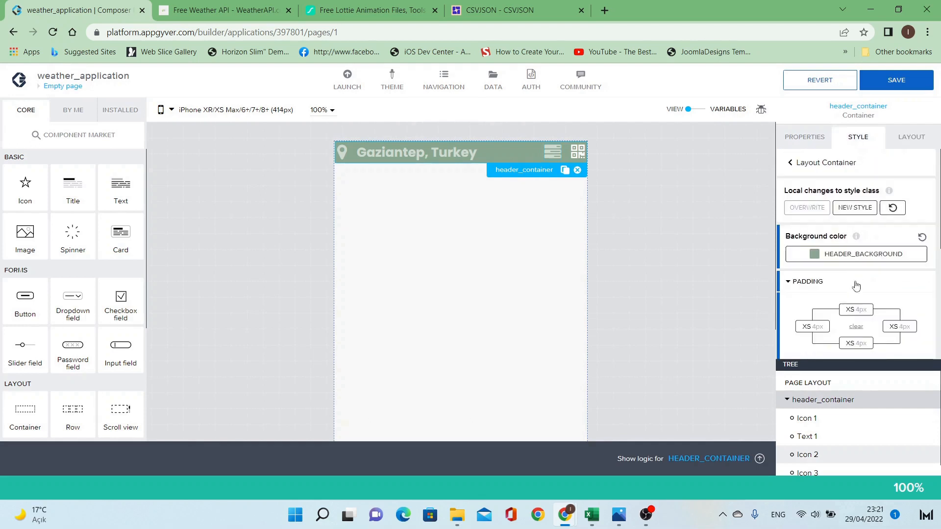
left_click(910, 328)
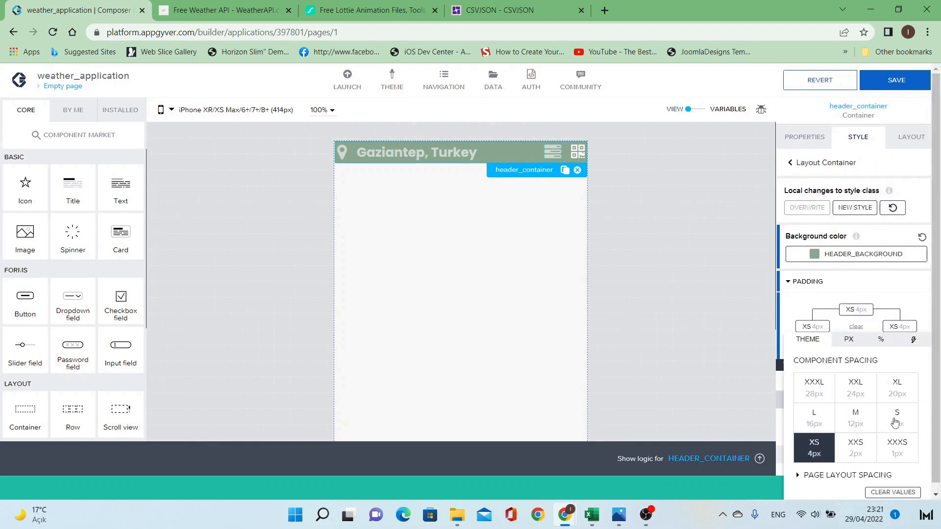
left_click(866, 426)
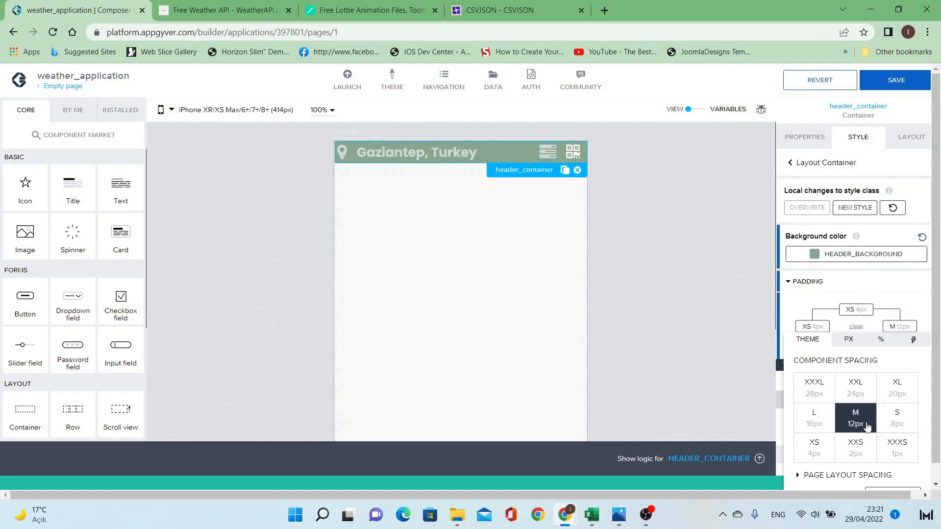
left_click(817, 328)
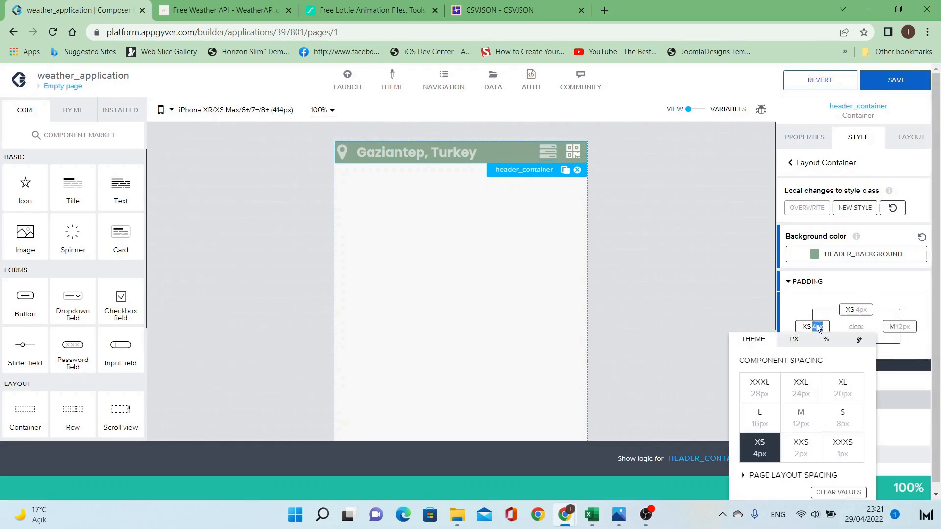
left_click(770, 421)
left_click(857, 424)
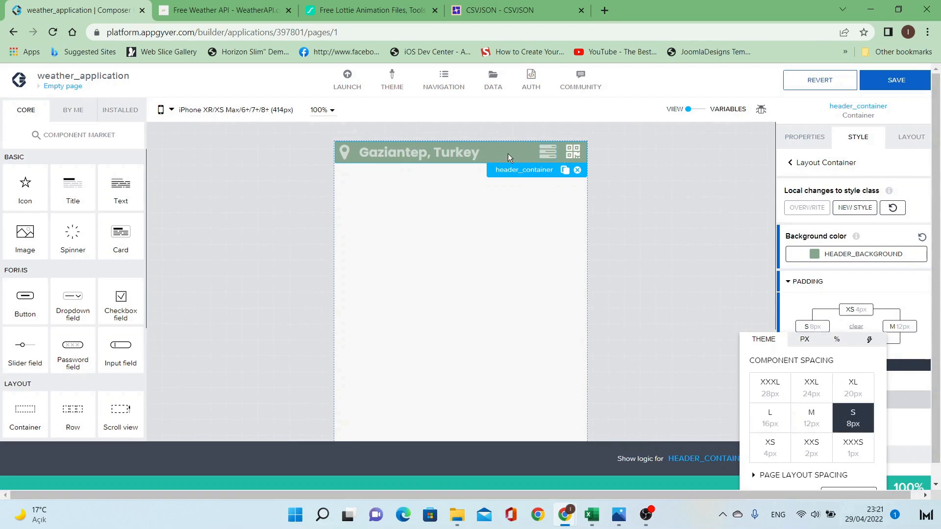
Set the left gap of the city text in the header to XS (4px) and save the application.
left_click(365, 151)
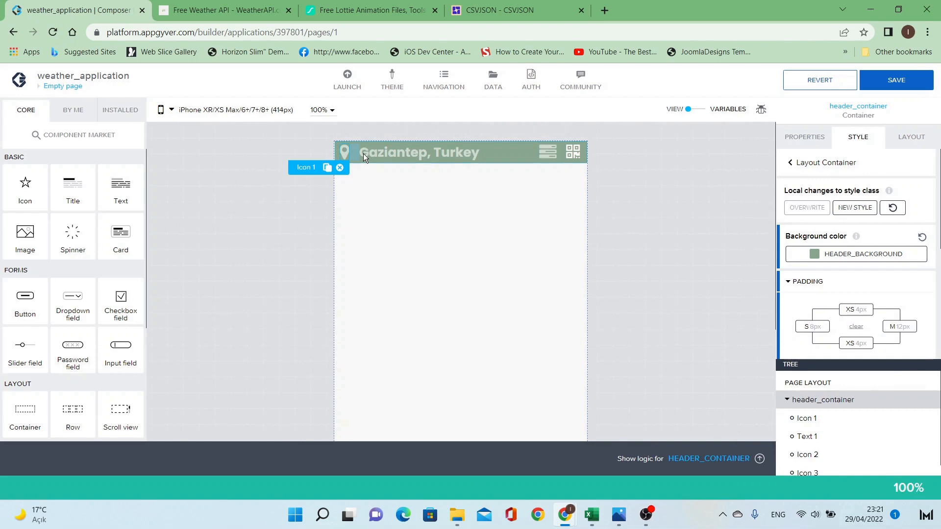
left_click(363, 154)
left_click(911, 137)
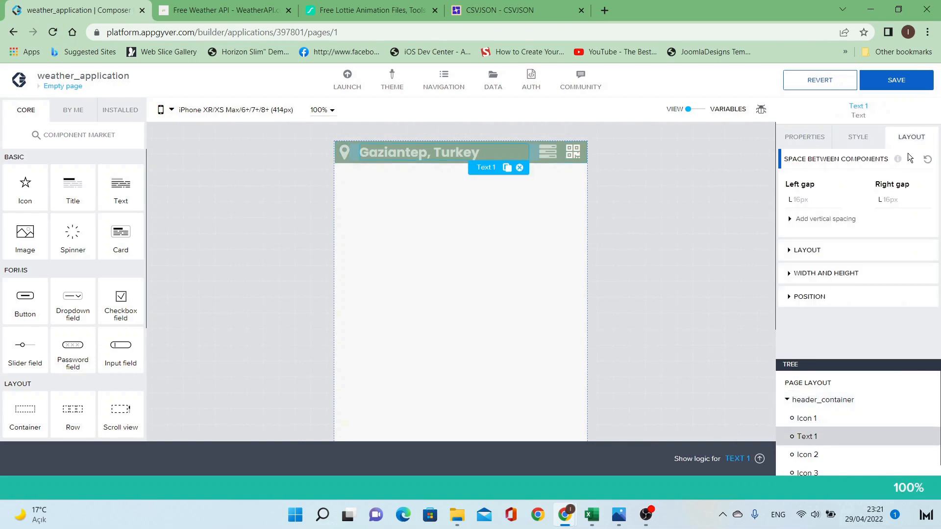
left_click(816, 201)
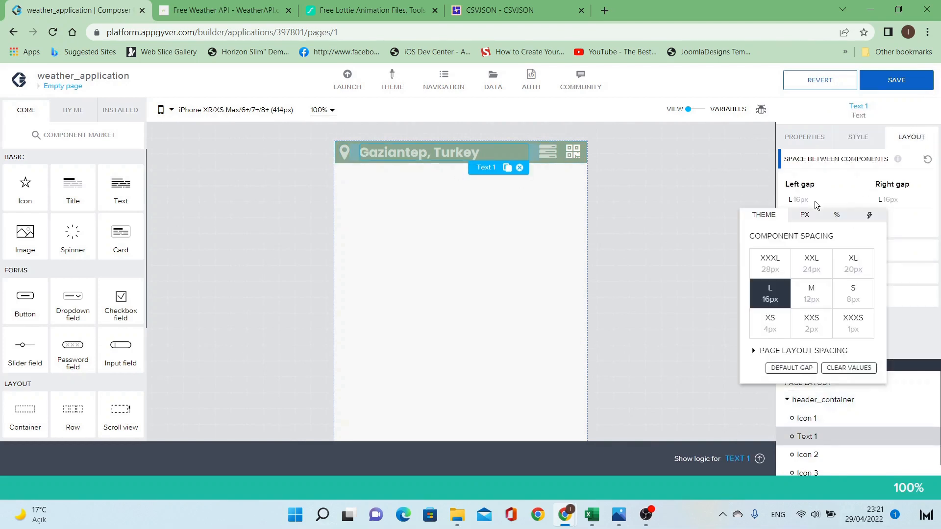
left_click(776, 332)
left_click(551, 223)
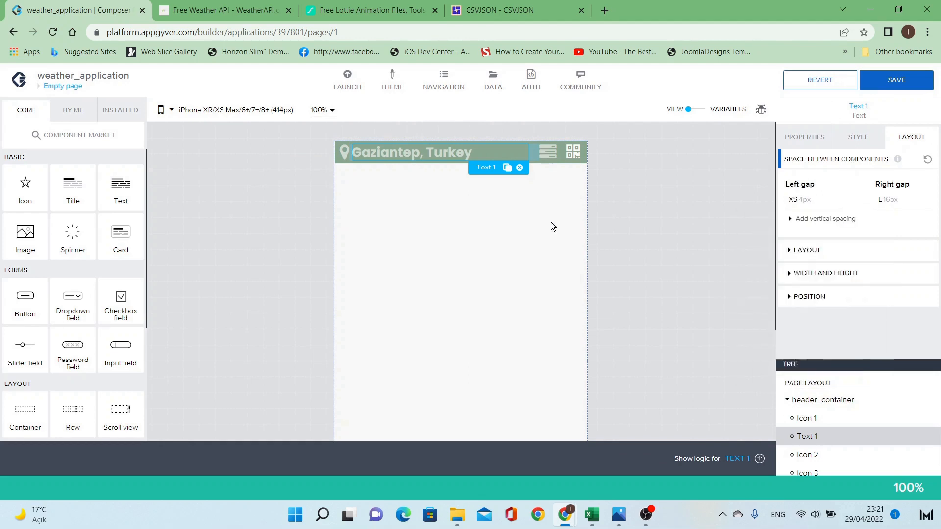
left_click(552, 179)
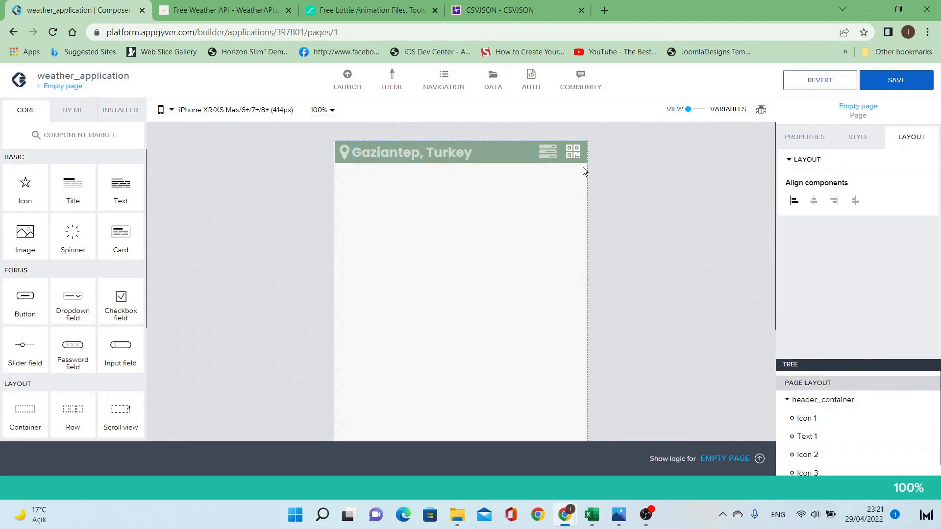
left_click(888, 81)
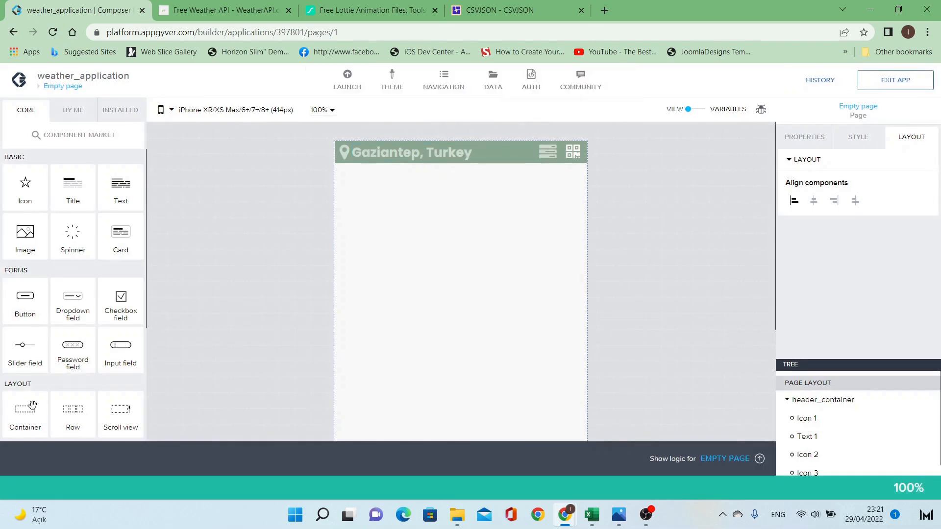
Add a new container to the page directly below header_container and select it.
left_click_drag(22, 418, 434, 253)
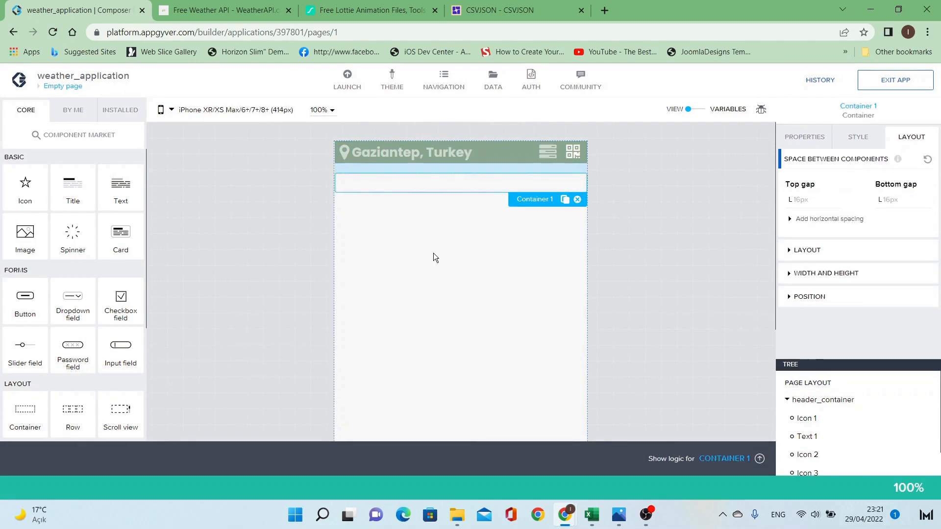
left_click(508, 231)
left_click(516, 189)
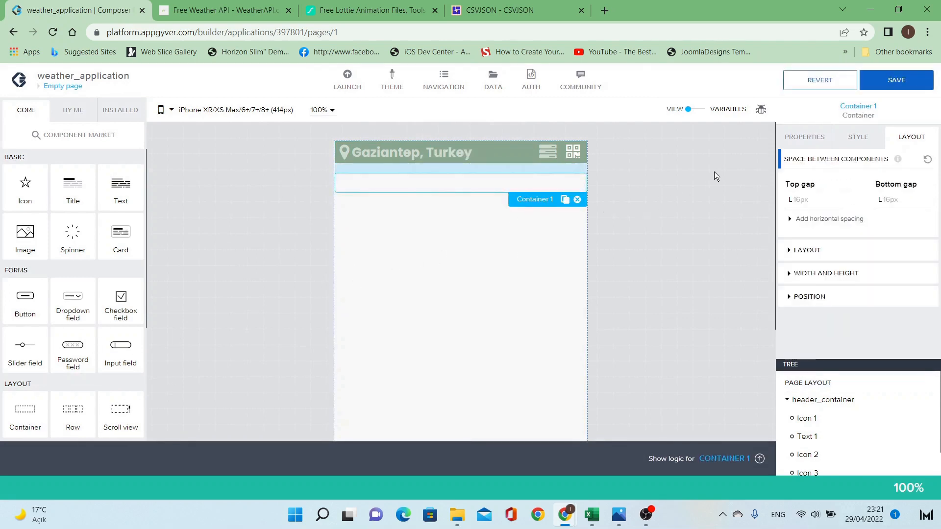
Change the new container's component display name to morning_container.
left_click(804, 137)
left_click(817, 253)
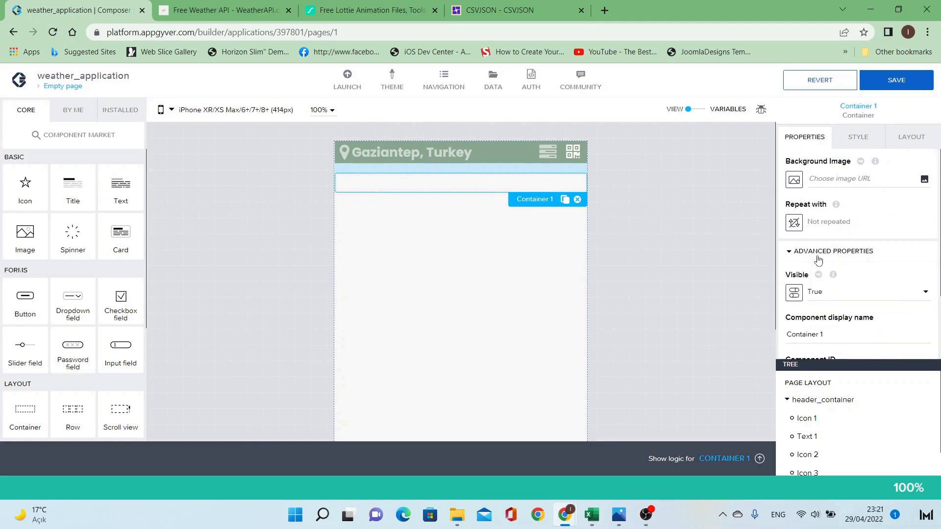
scroll(816, 306, "down", 1)
left_click(837, 278)
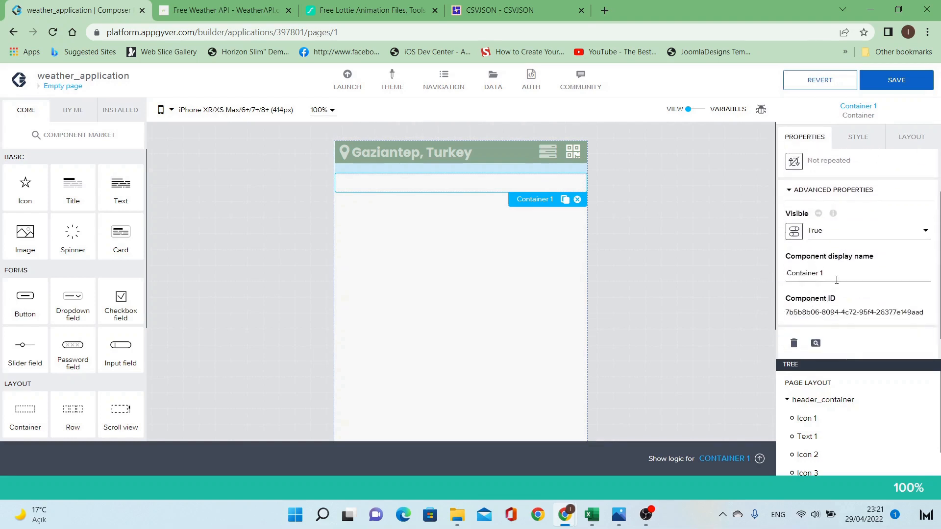
key("BackSpace")
key("BackSpace")
type("morning_c")
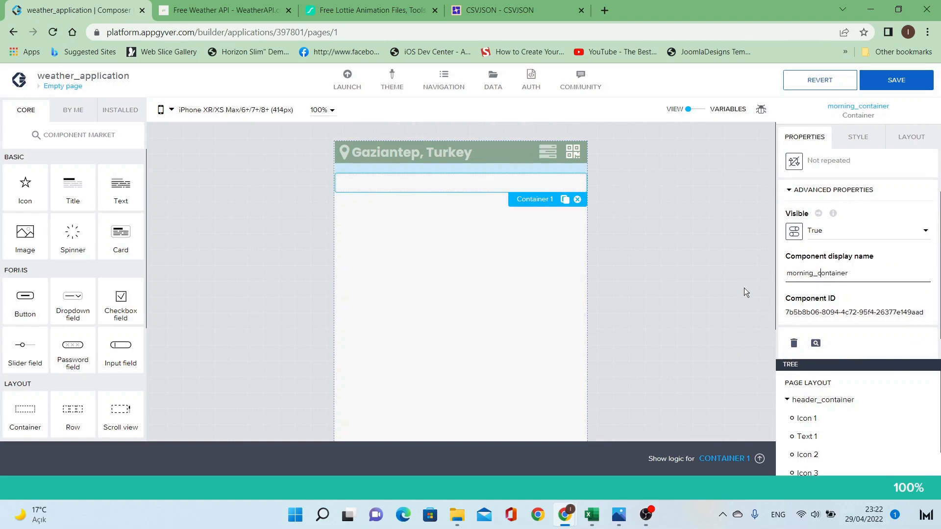
left_click(526, 269)
Clear the top gap of morning_container so it sits directly against the header.
left_click(474, 182)
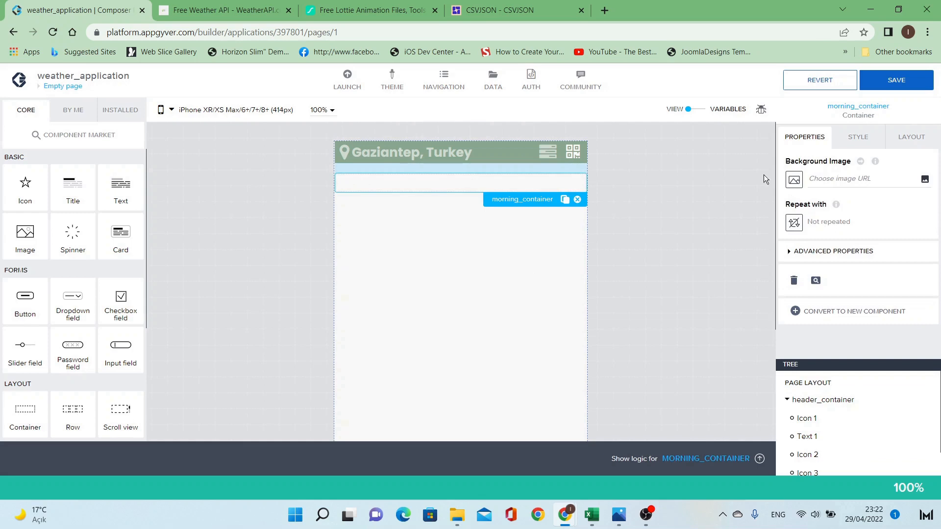
left_click(912, 137)
left_click(819, 201)
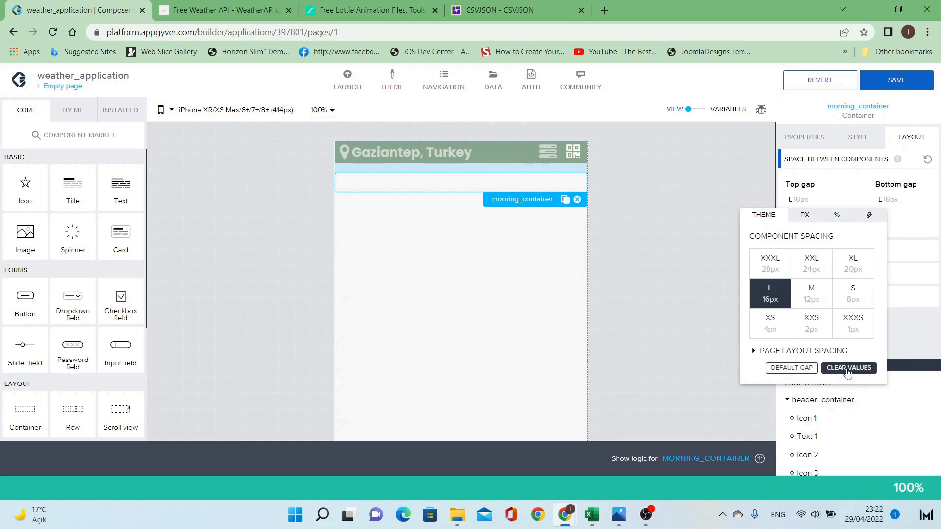
left_click(842, 368)
left_click(466, 172)
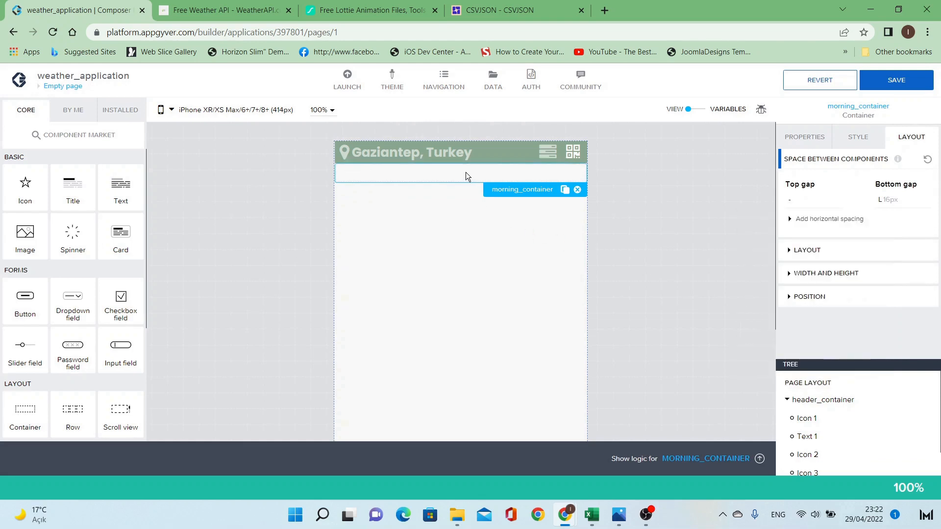
Sample the Morning band's background colour from the reference image in Photos and return to the builder.
left_click(617, 524)
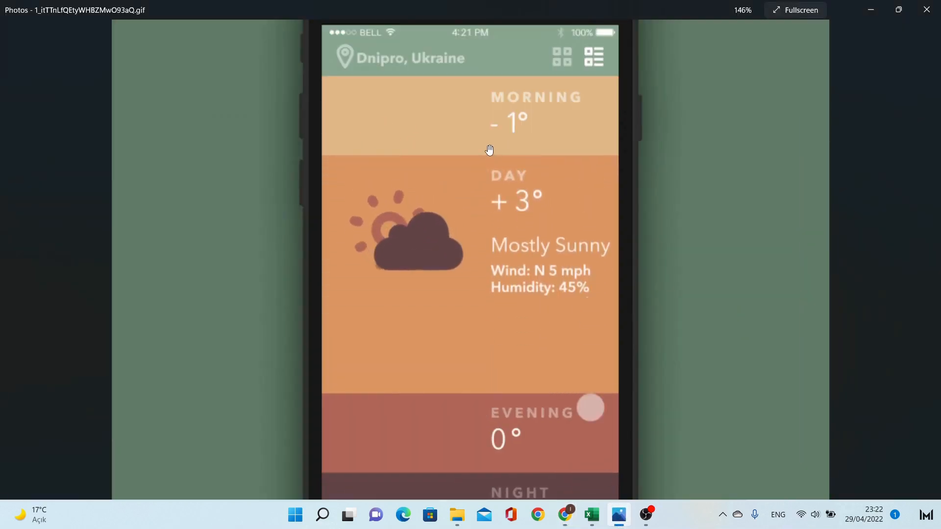
left_click(723, 517)
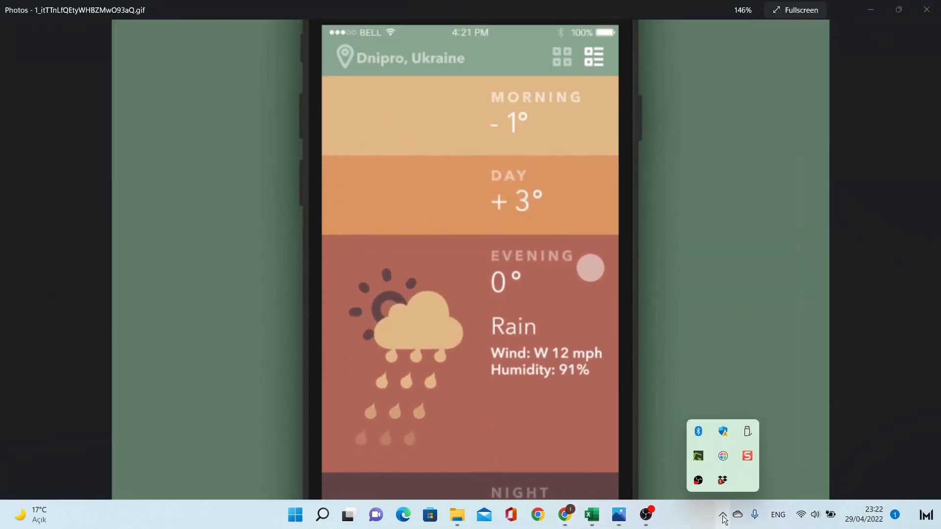
left_click(723, 456)
left_click(436, 122)
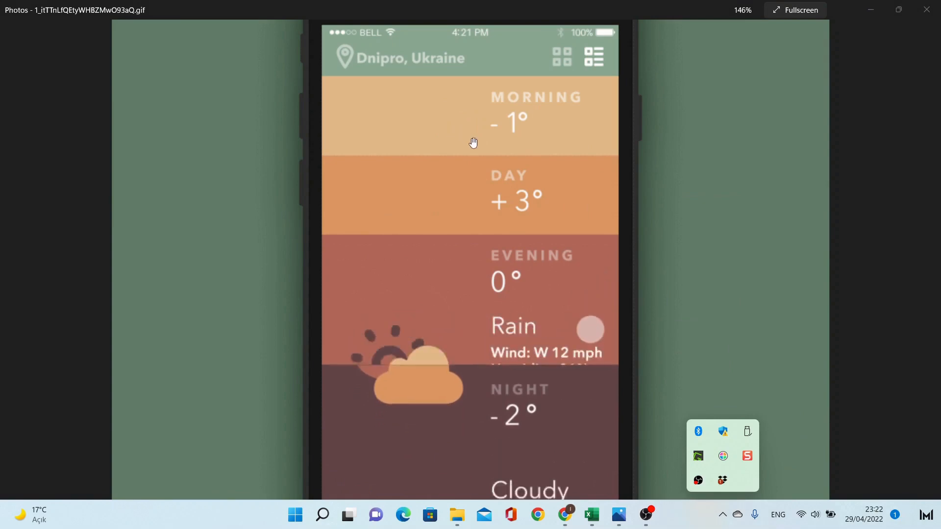
left_click(494, 293)
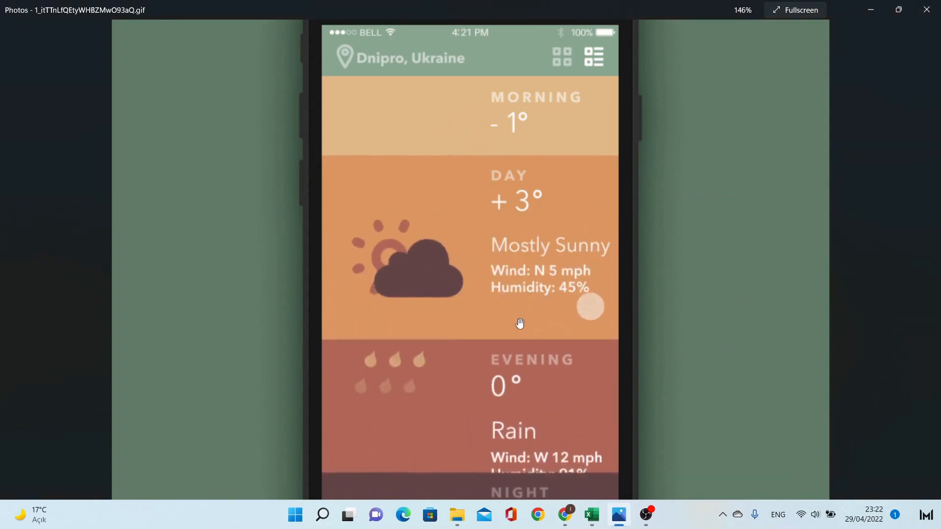
key("alt+Tab")
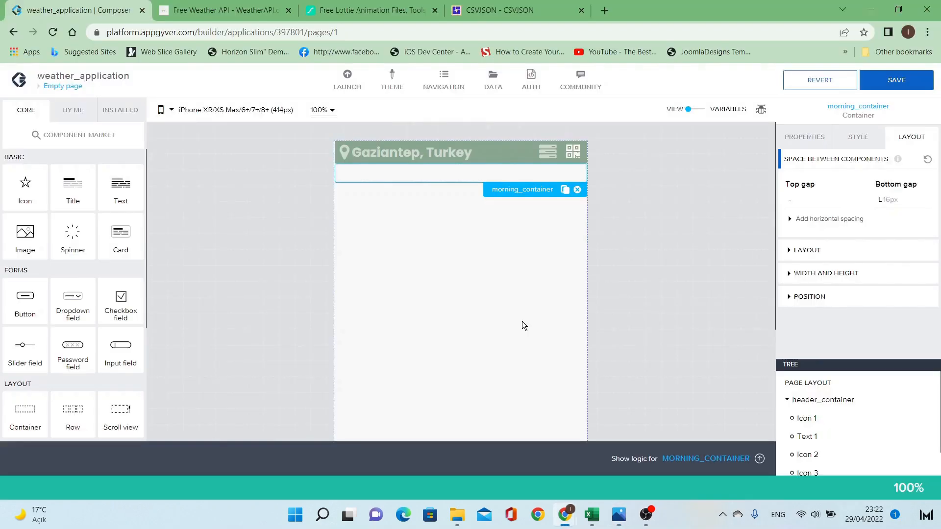
Create a smart background colour named morning_background with hex #E3BB88 and apply it to morning_container.
left_click(859, 139)
left_click(923, 186)
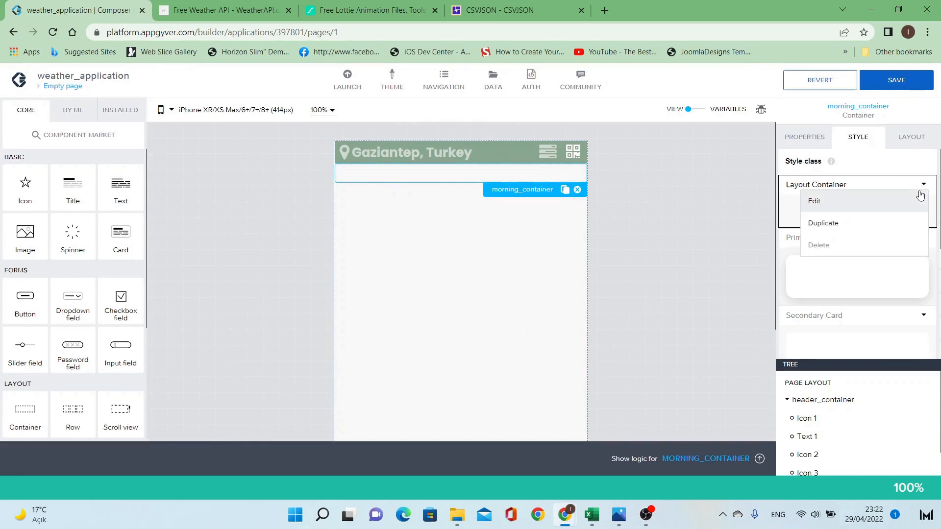
left_click(917, 201)
left_click(889, 255)
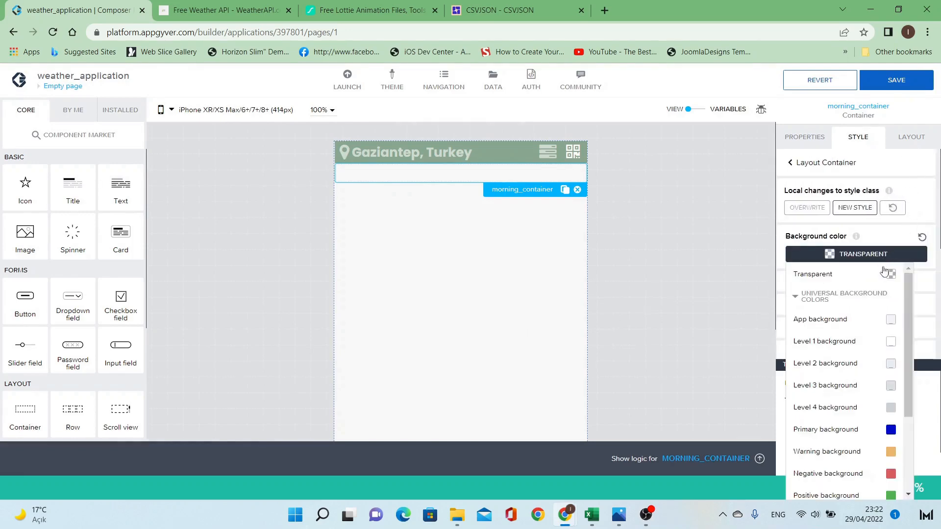
scroll(882, 368, "down", 3)
left_click(835, 489)
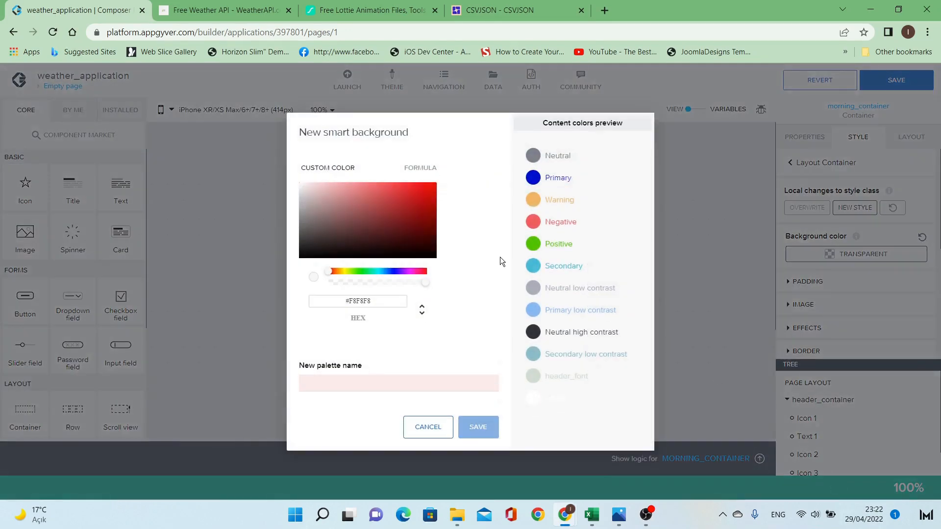
left_click(382, 384)
type("morning_background")
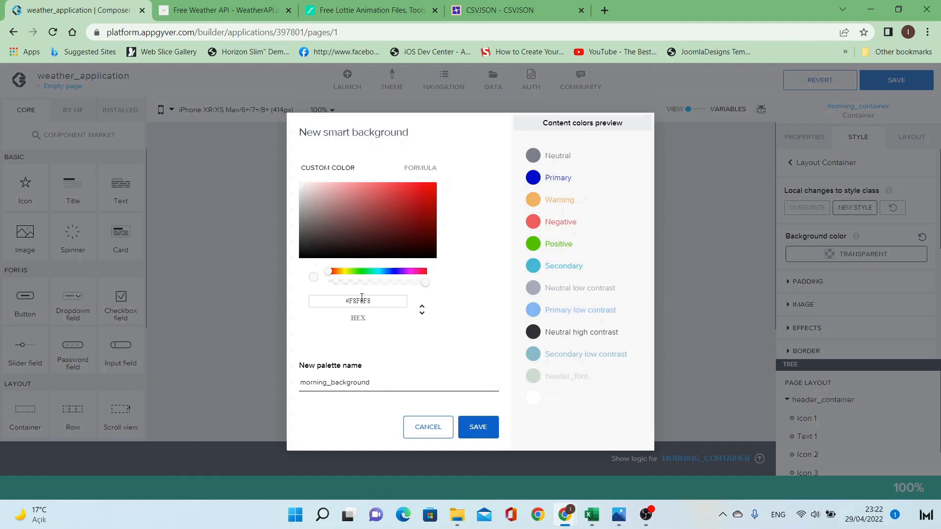
left_click(354, 301)
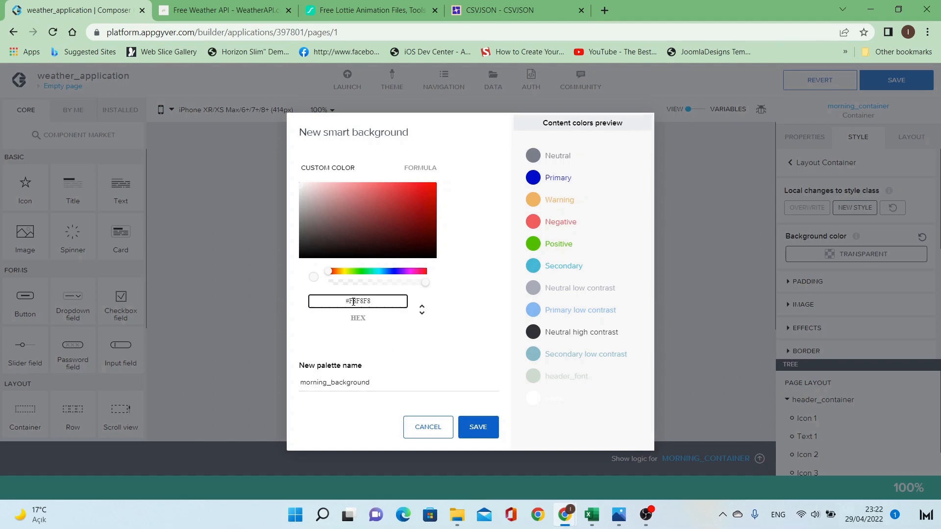
key("ctrl+a")
type("#E3BB88")
left_click(483, 425)
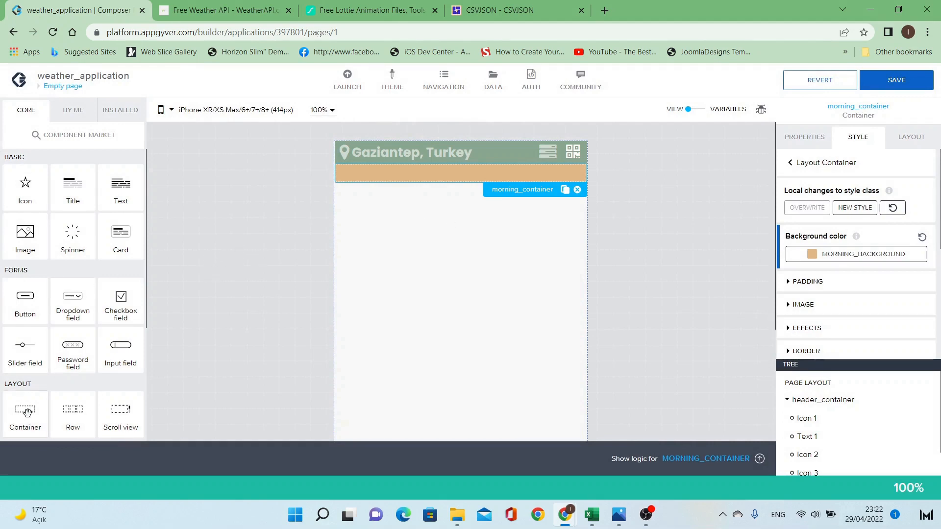
Add two stacked containers inside morning_container and select the upper one.
left_click_drag(25, 413, 374, 175)
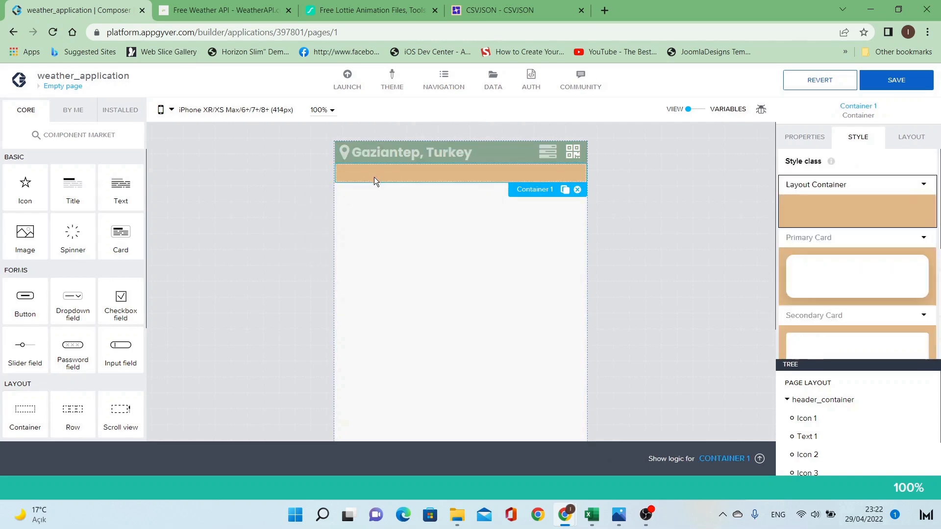
left_click_drag(25, 415, 419, 185)
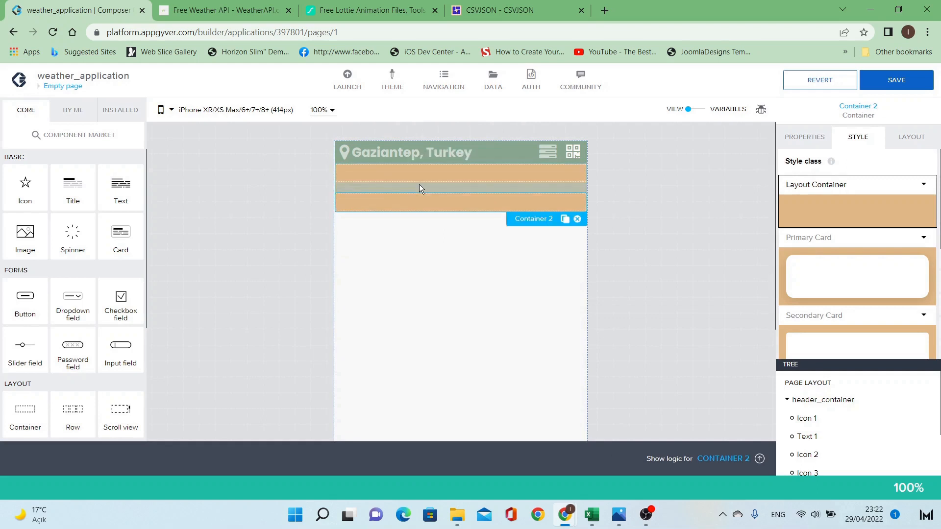
left_click(519, 181)
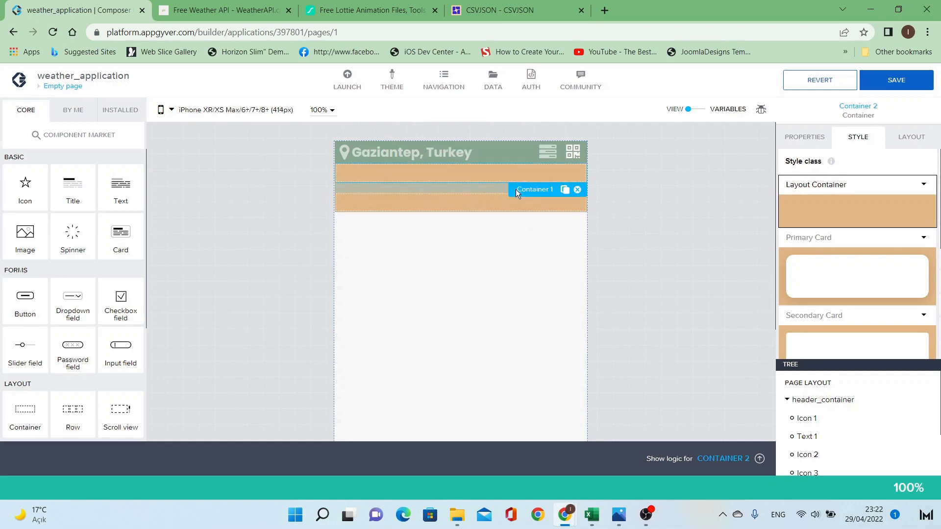
Change the upper inner container's component display name to animation_container.
left_click(798, 145)
left_click(822, 252)
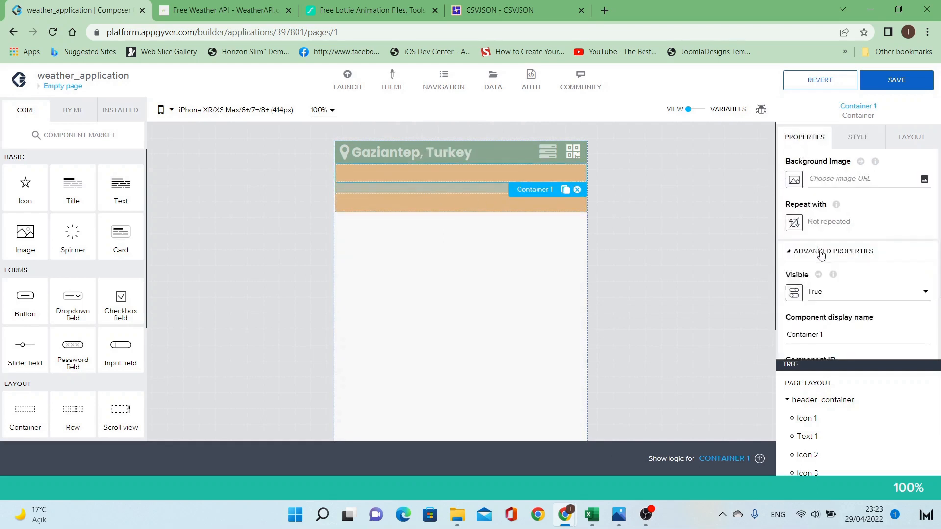
scroll(838, 308, "down", 2)
left_click(831, 273)
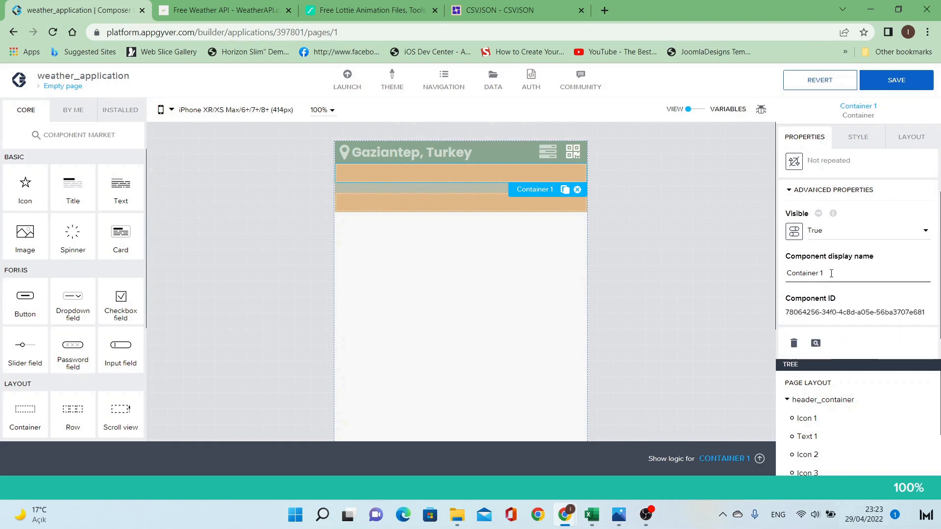
key("BackSpace")
type("animated_")
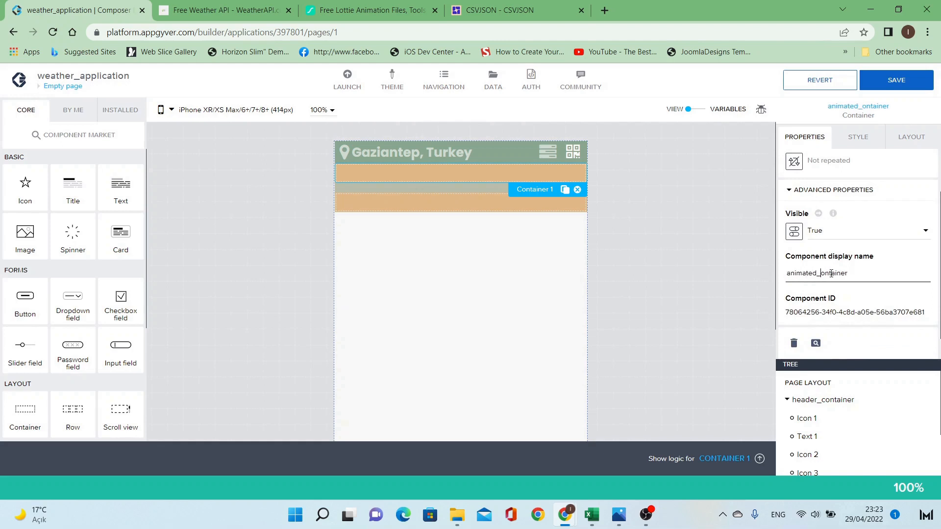
key("BackSpace")
key("BackSpace")
key("BackSpace")
type("ion_c")
Change the lower inner container's component display name to information_container.
left_click(496, 201)
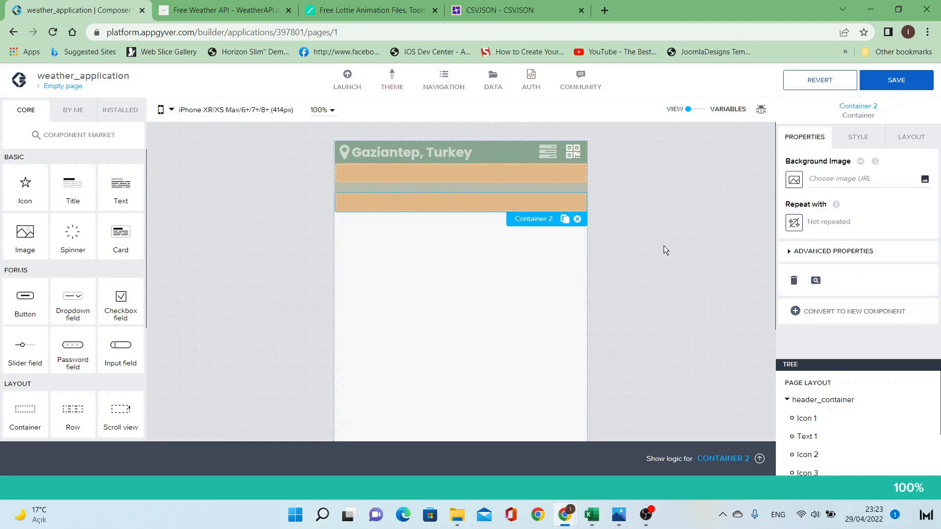
left_click(814, 260)
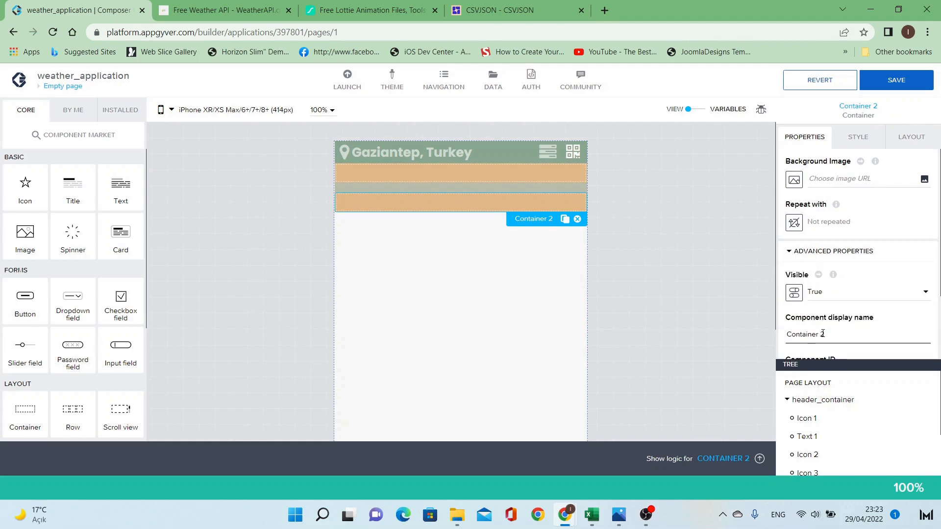
key("BackSpace")
key("BackSpace")
type("information")
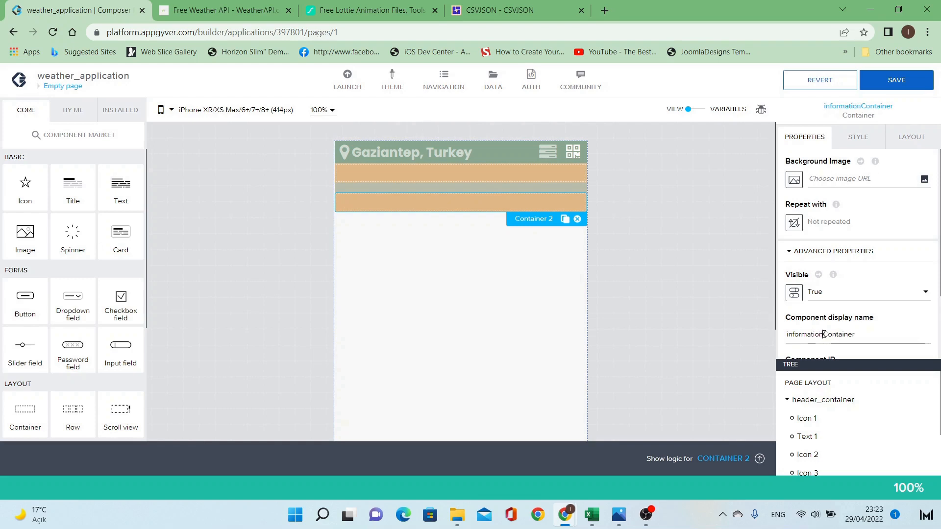
key("Delete")
type("_c")
key("Return")
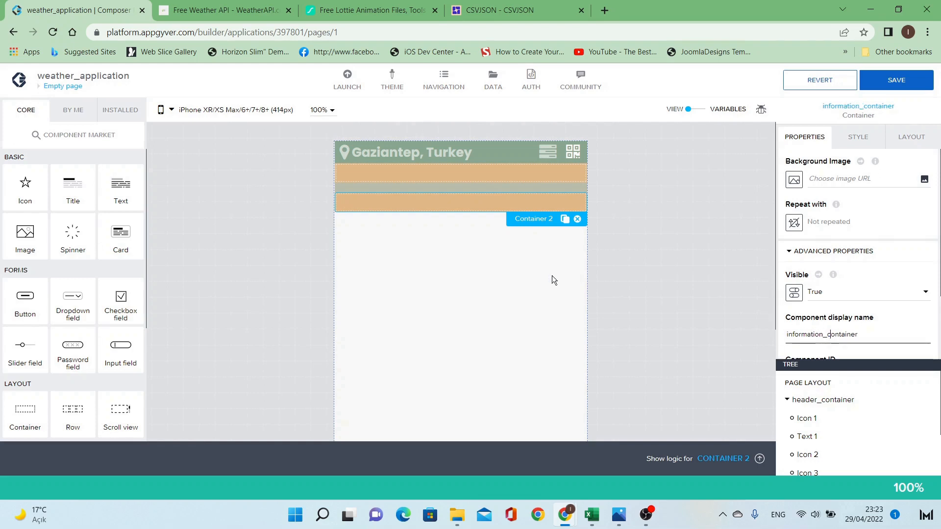
Switch morning_container's layout to Horizontal so its two inner containers sit side by side.
left_click(428, 189)
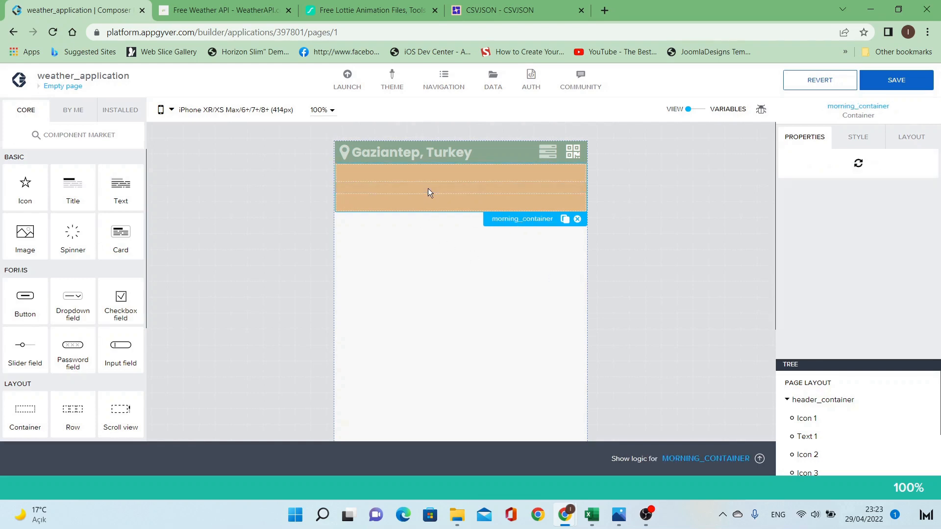
left_click(913, 146)
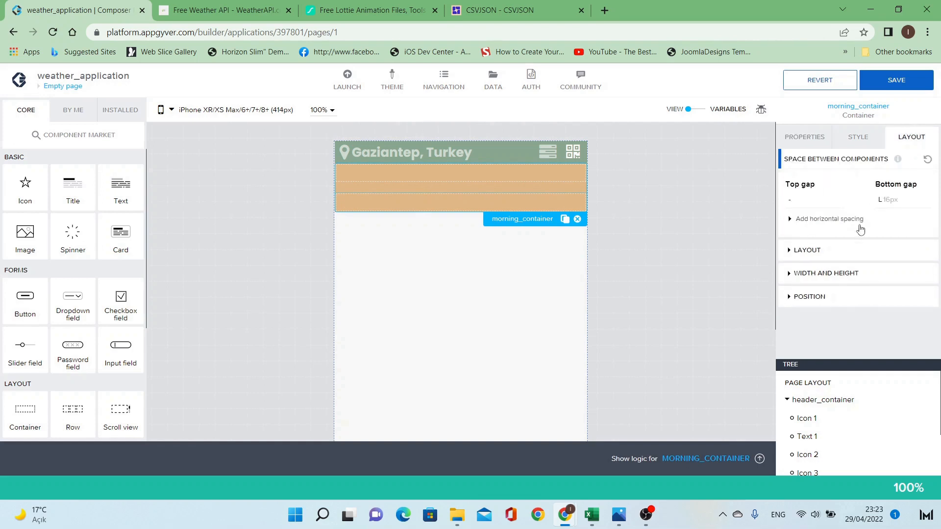
left_click(817, 254)
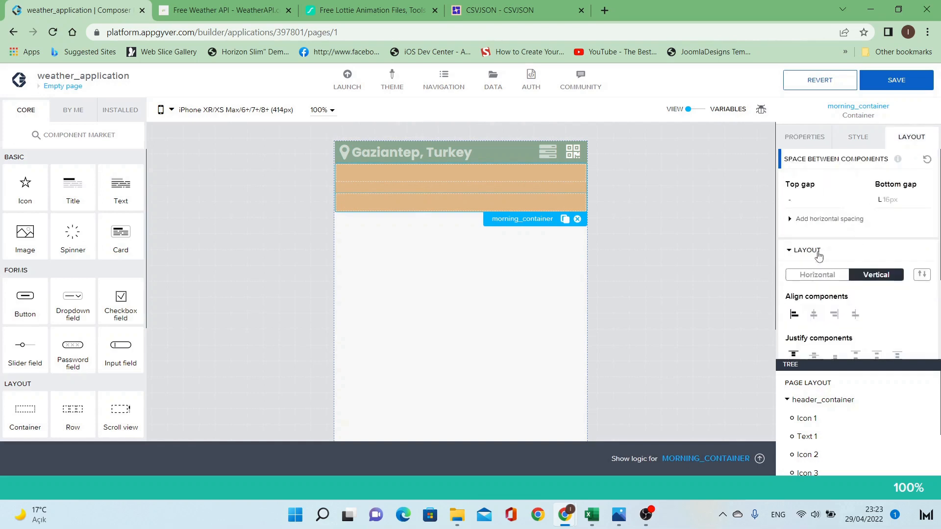
scroll(819, 256, "down", 1)
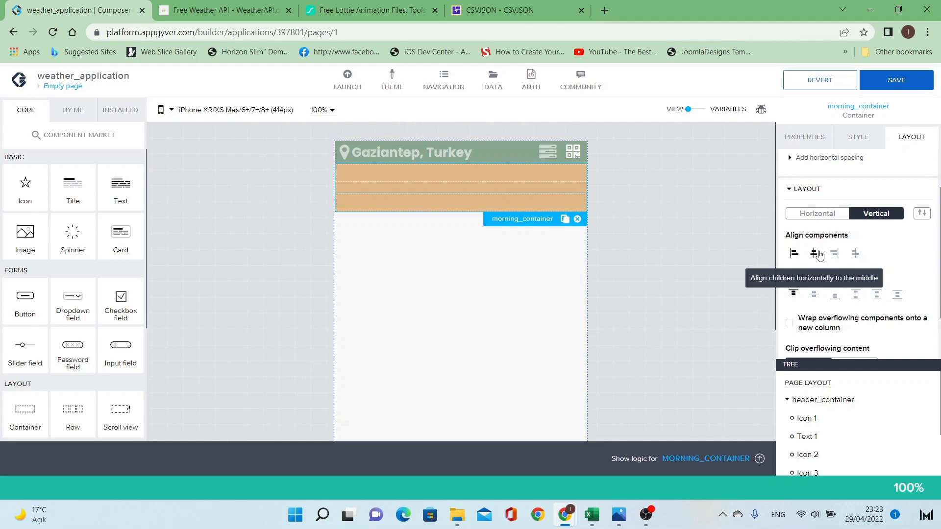
left_click(821, 216)
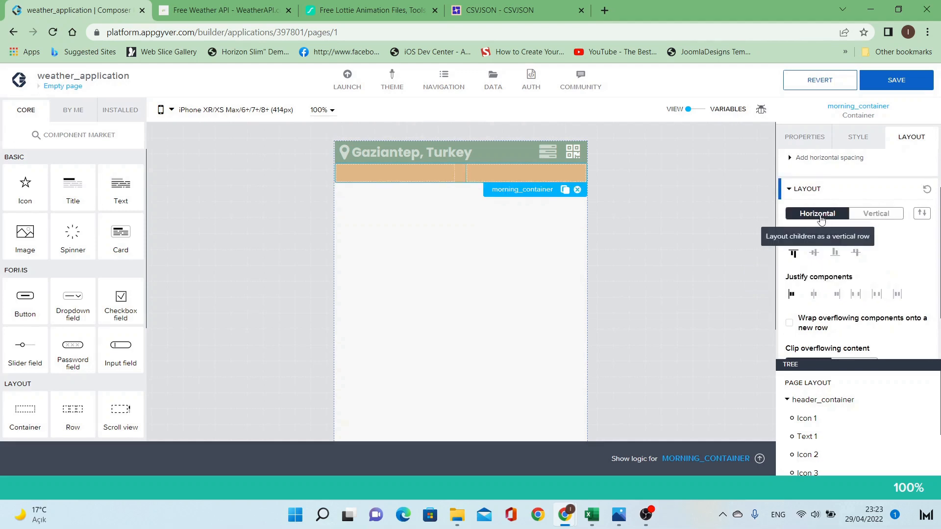
scroll(868, 203, "up", 1)
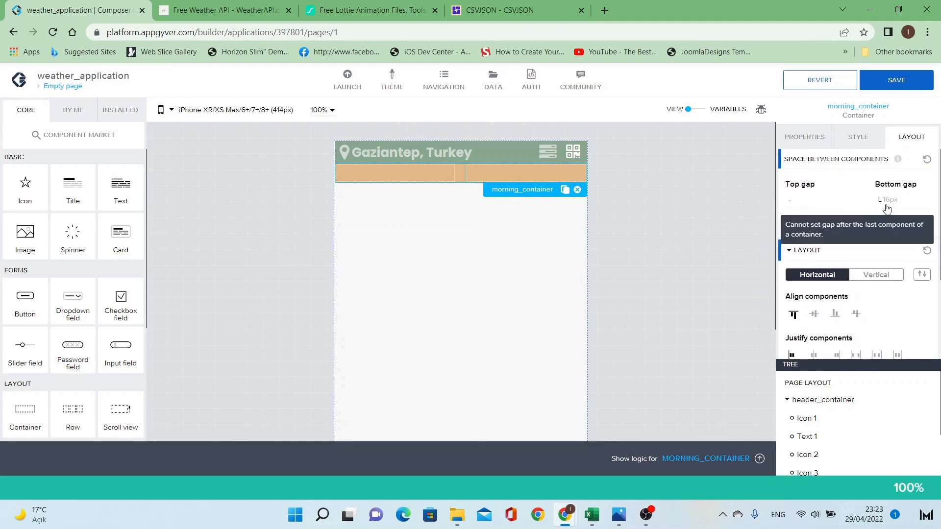
left_click(833, 220)
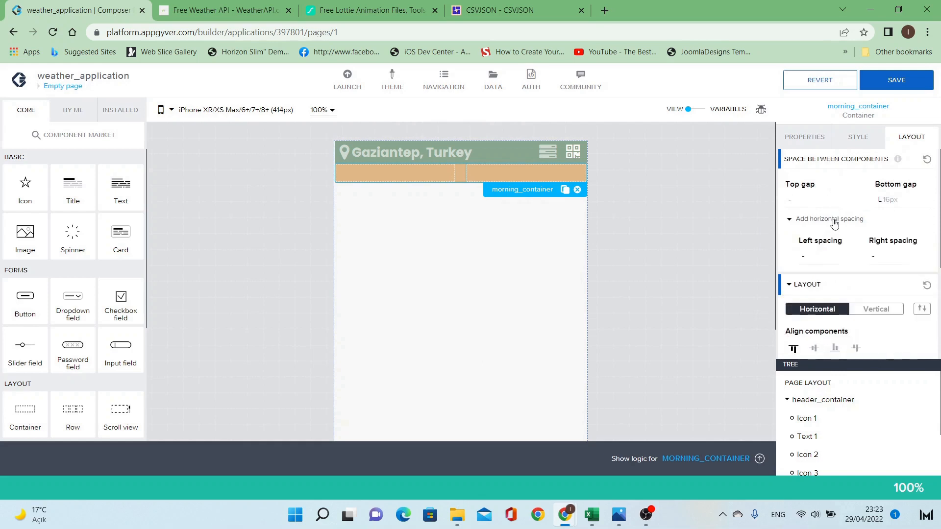
left_click(835, 221)
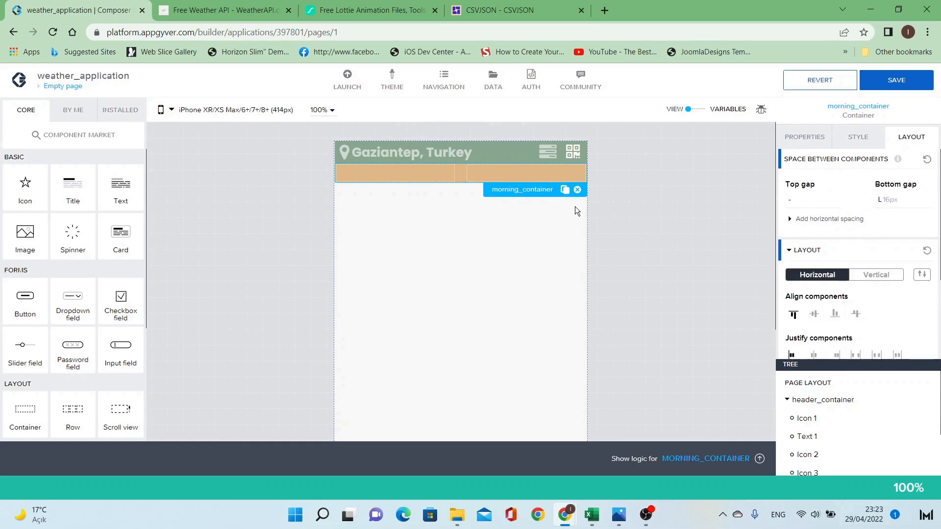
Clear the left gap of information_container so it sits directly against the container beside it.
left_click(462, 176)
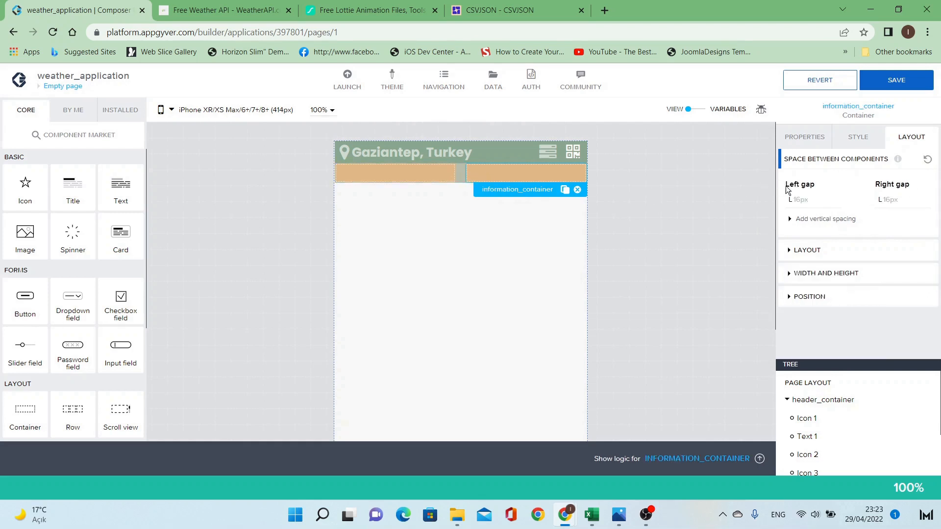
left_click(811, 198)
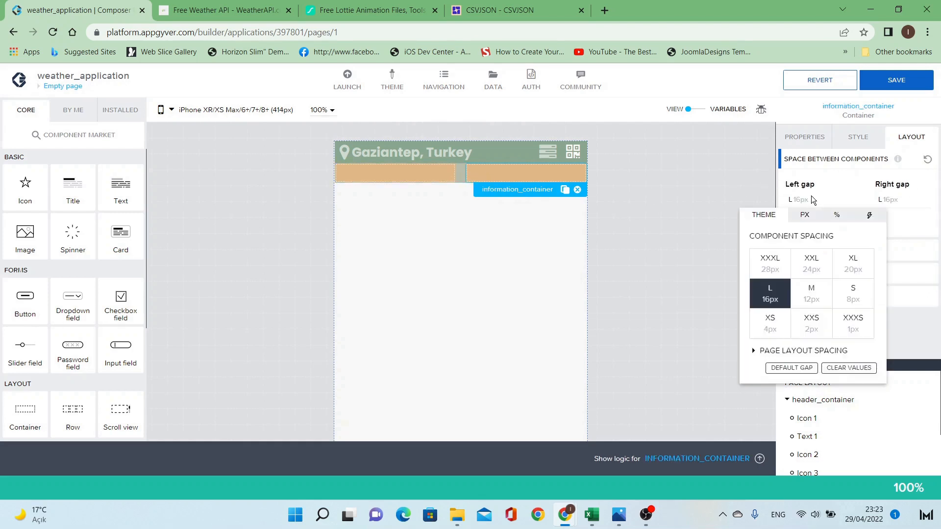
left_click(849, 368)
left_click(429, 171)
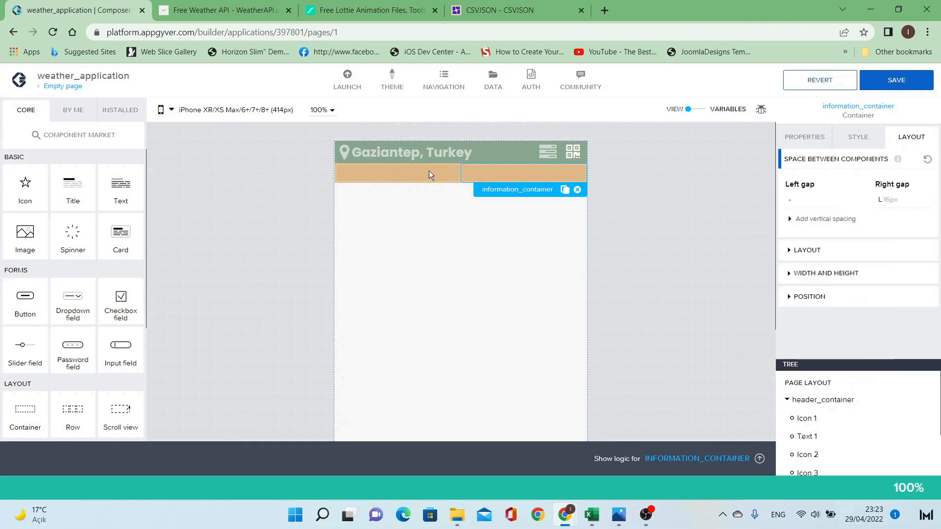
left_click(459, 182)
left_click(461, 183)
left_click(466, 197)
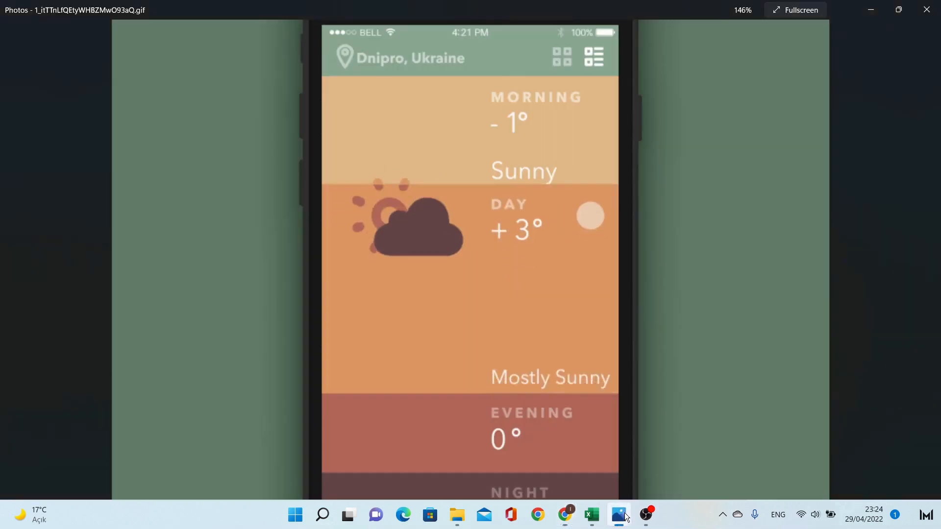
Check the reference design in Photos, return to the builder and add two titles with an icon between them to information_container.
left_click(619, 515)
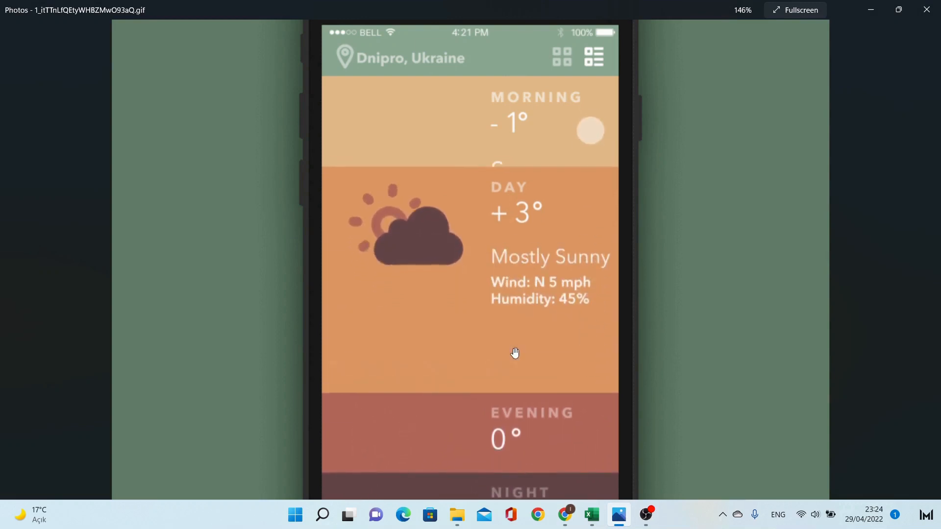
key("alt+Tab")
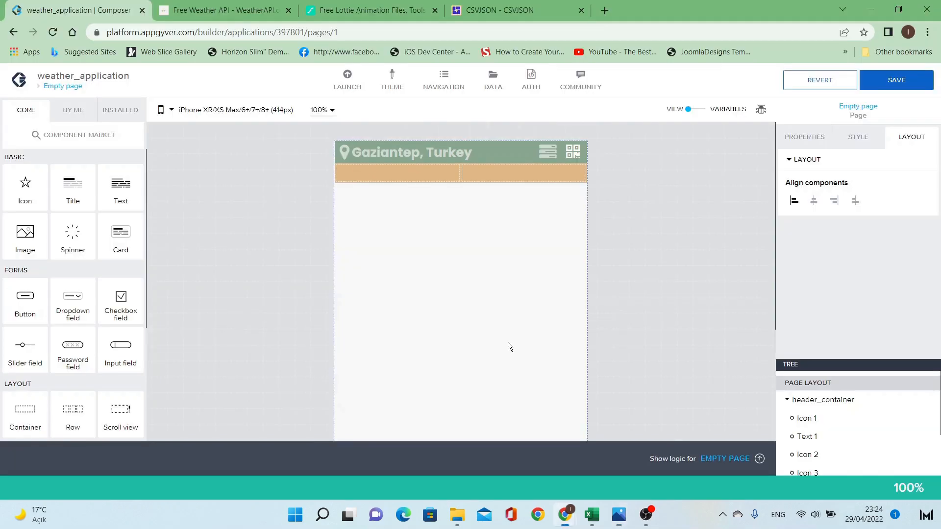
left_click_drag(71, 192, 522, 175)
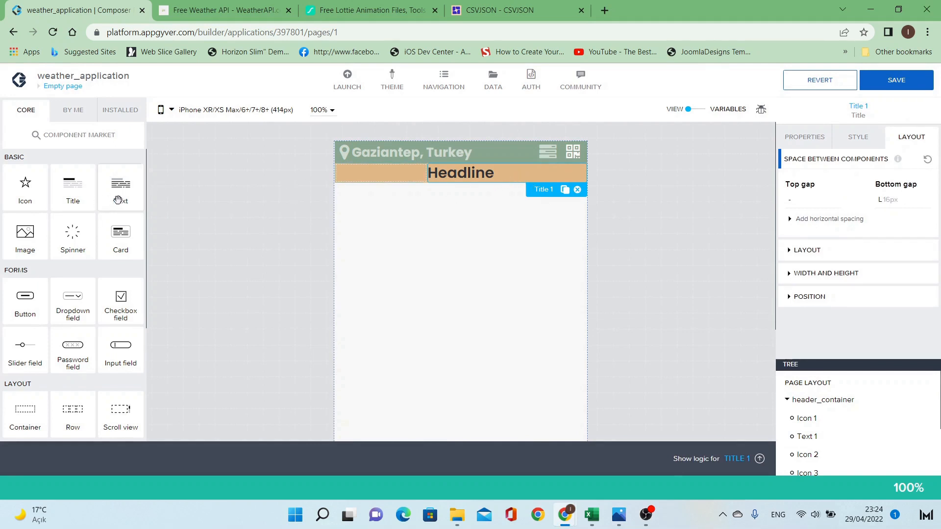
left_click_drag(80, 197, 503, 177)
left_click(474, 203)
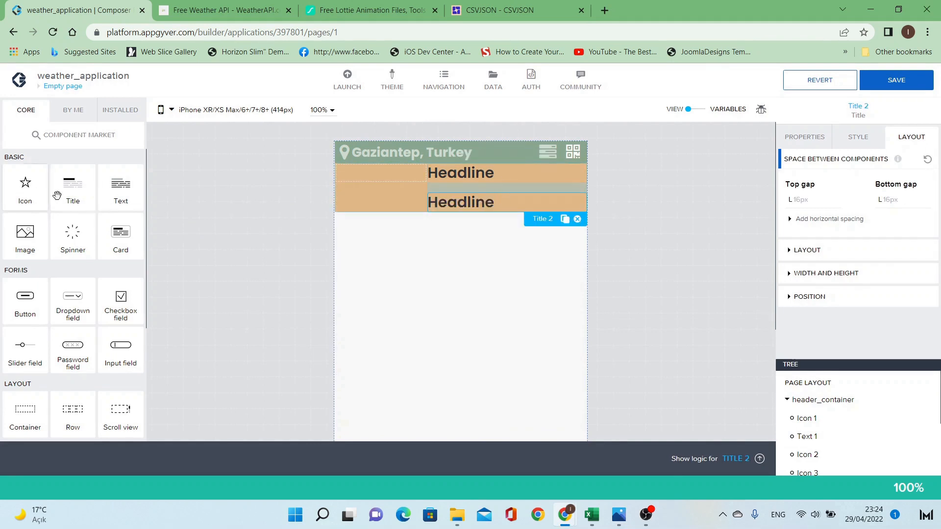
left_click_drag(24, 191, 526, 199)
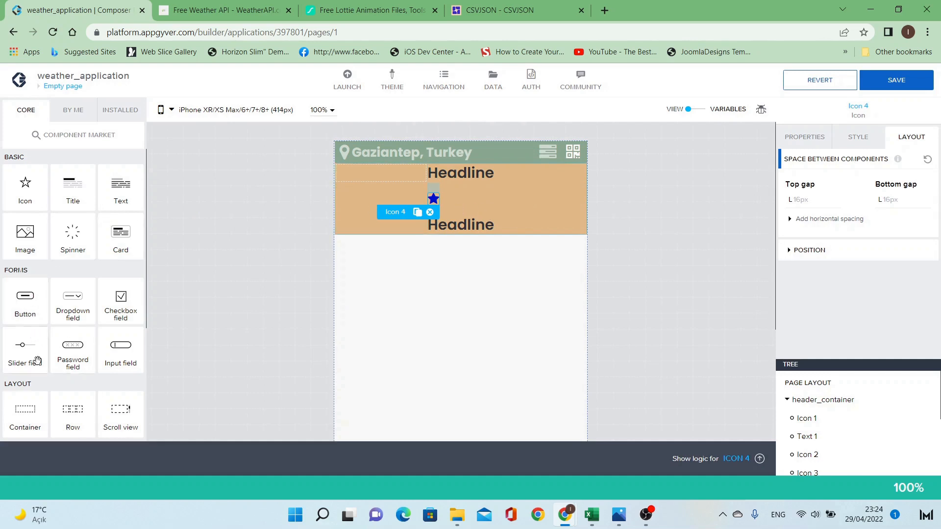
Add a container between the first title and the icon in information_container and move the second title into it.
left_click_drag(23, 412, 467, 190)
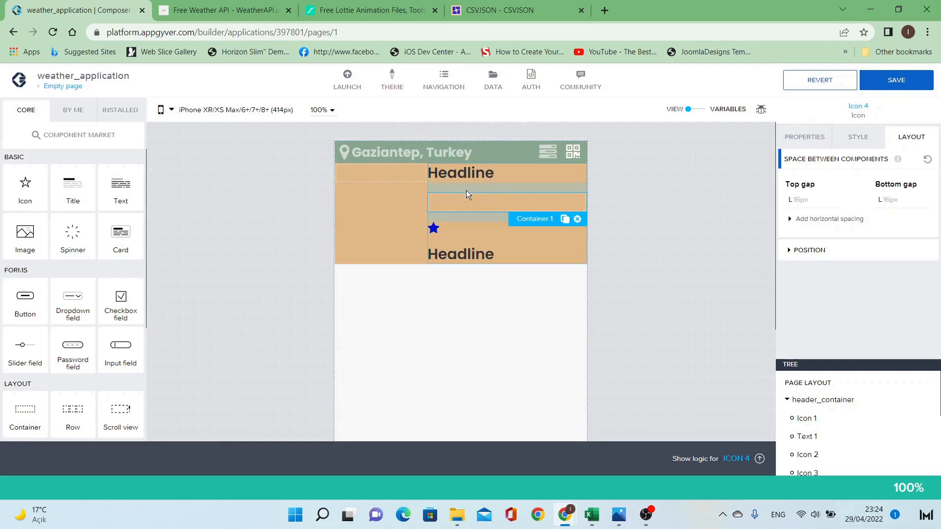
left_click_drag(450, 258, 449, 209)
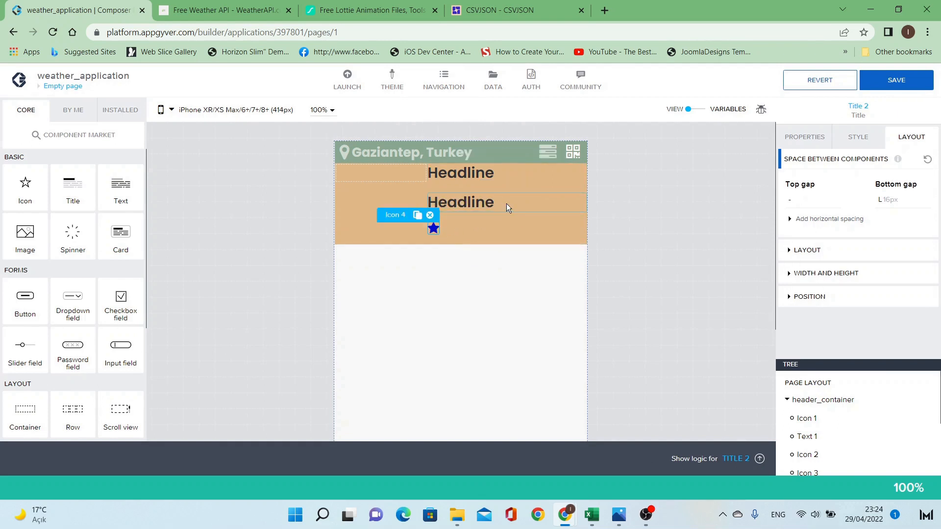
Move the star icon into the container holding the second title, placing it beneath that title.
left_click(435, 228)
left_click_drag(501, 206, 436, 201)
left_click(434, 199)
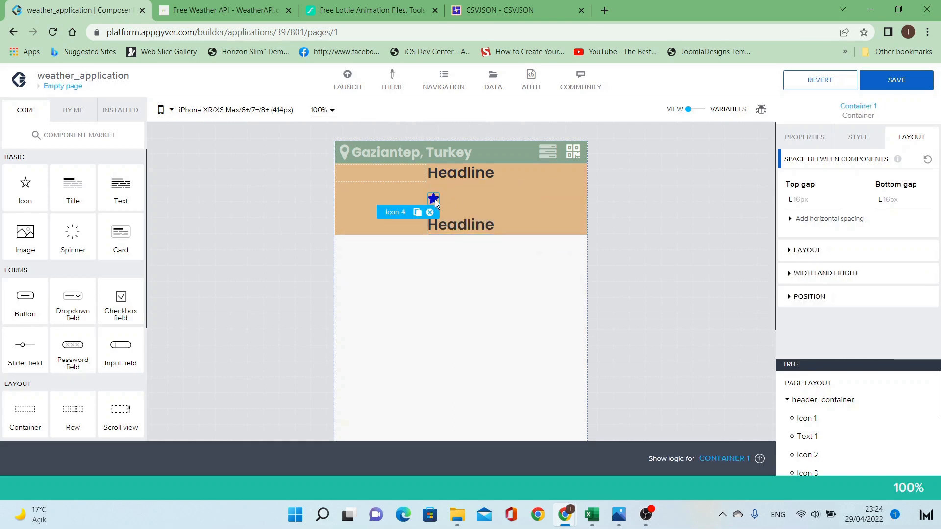
left_click_drag(502, 226, 503, 232)
left_click(503, 231)
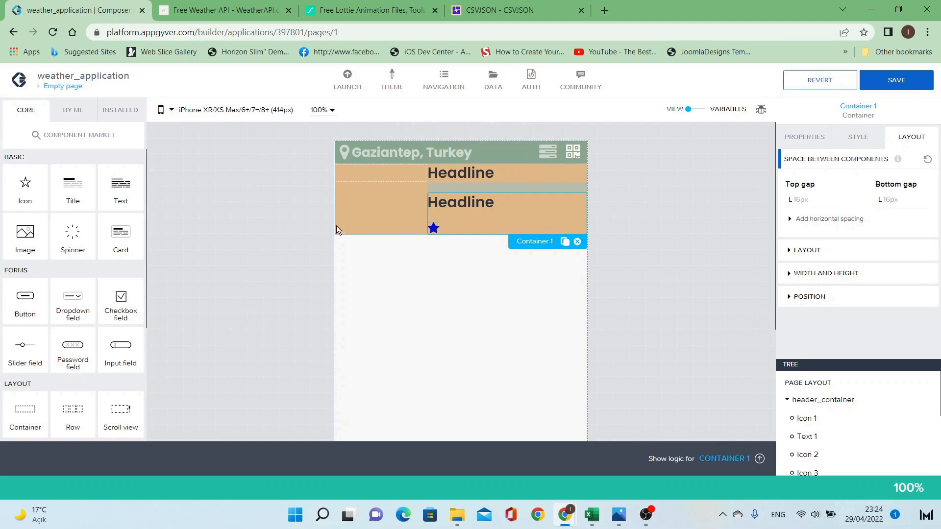
Add two text components beneath the title-and-icon container in information_container, and check the reference design in Photos before returning to the builder.
left_click_drag(120, 188, 446, 237)
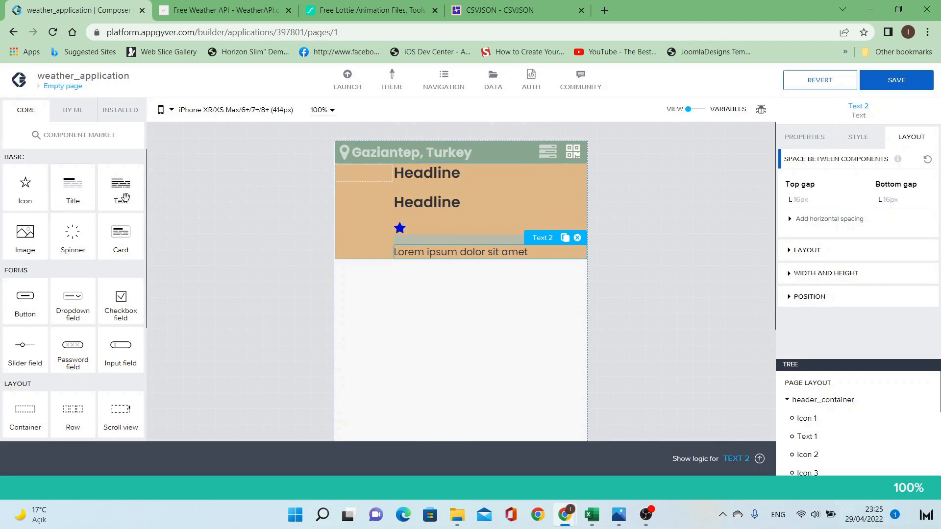
left_click_drag(122, 194, 429, 256)
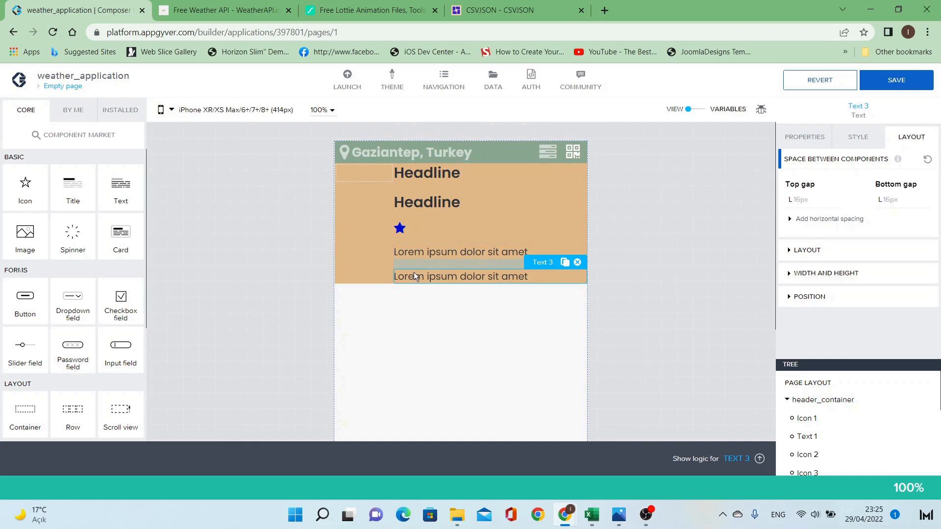
mouse_move(578, 515)
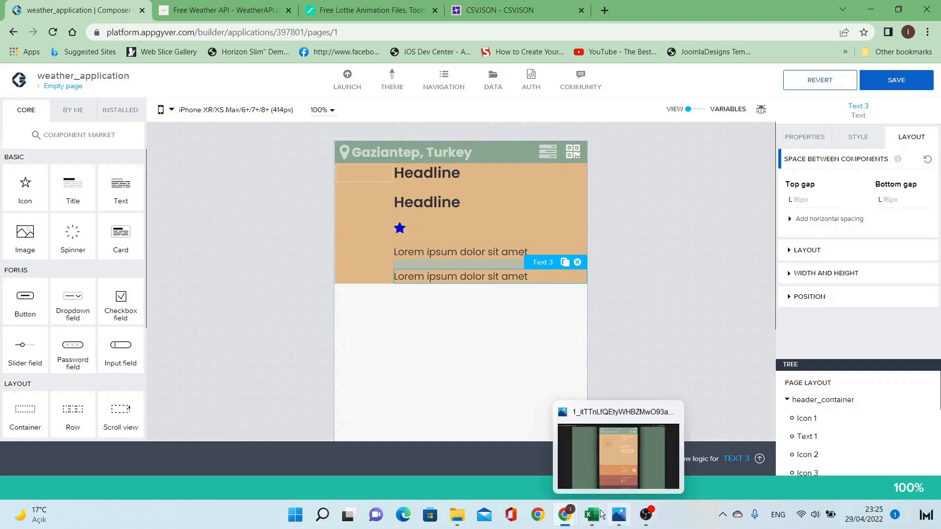
left_click(619, 515)
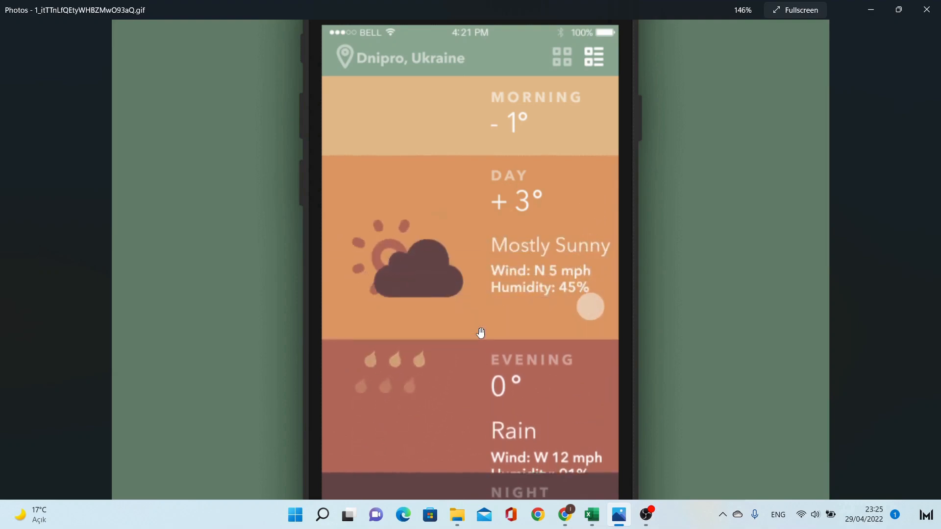
key("alt+Tab")
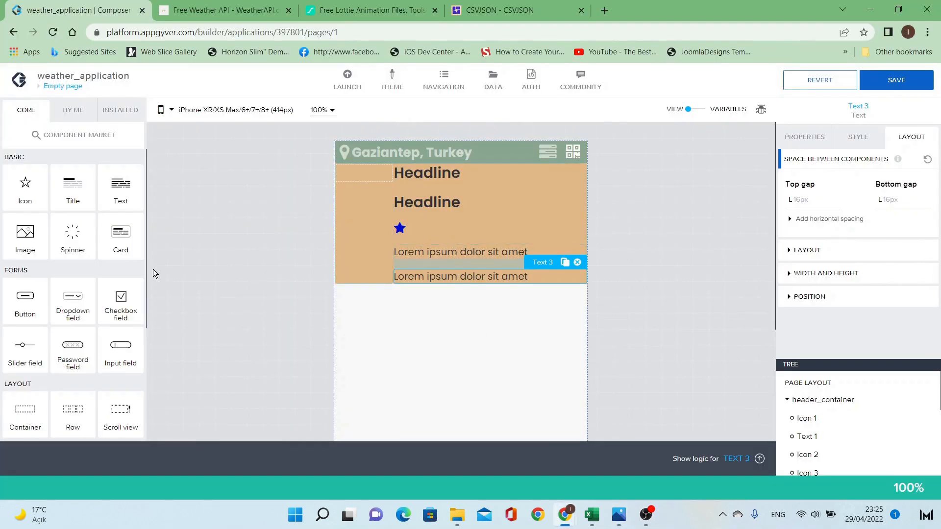
Add a container below the first text, fill it with the second text and one new text, and duplicate the container.
left_click_drag(27, 410, 454, 259)
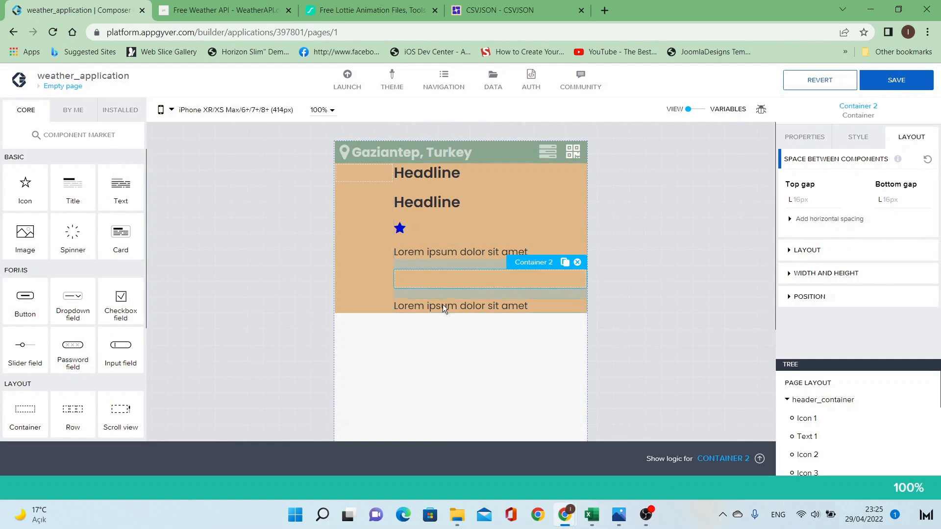
left_click(443, 306)
left_click(441, 279)
key("Delete")
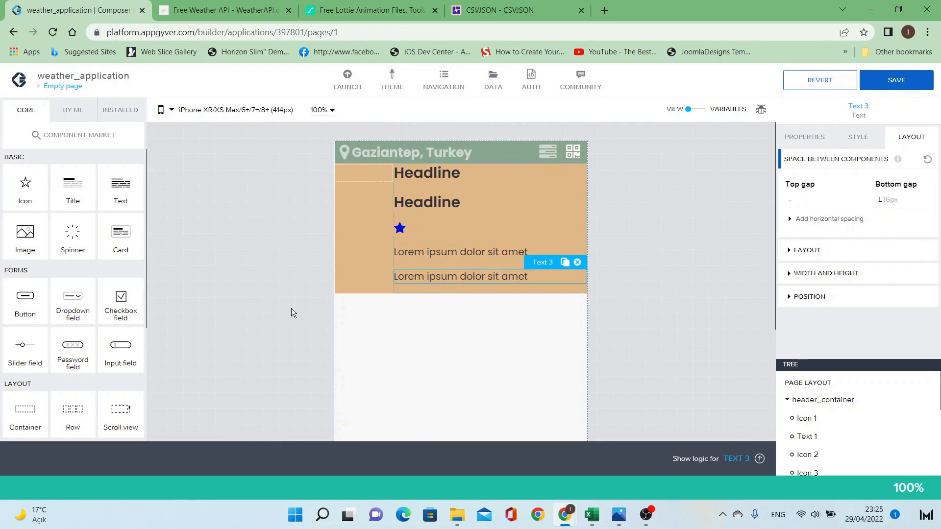
left_click_drag(106, 197, 543, 279)
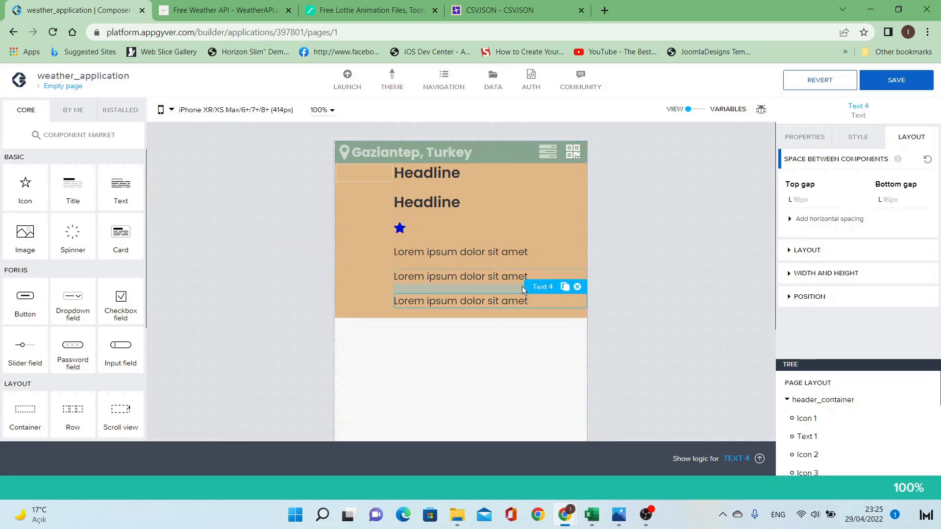
left_click(511, 291)
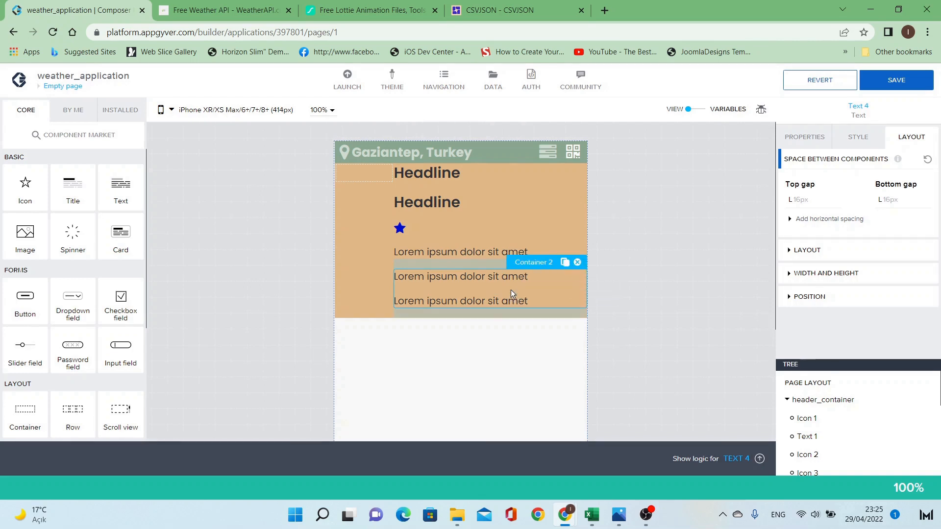
left_click(561, 263)
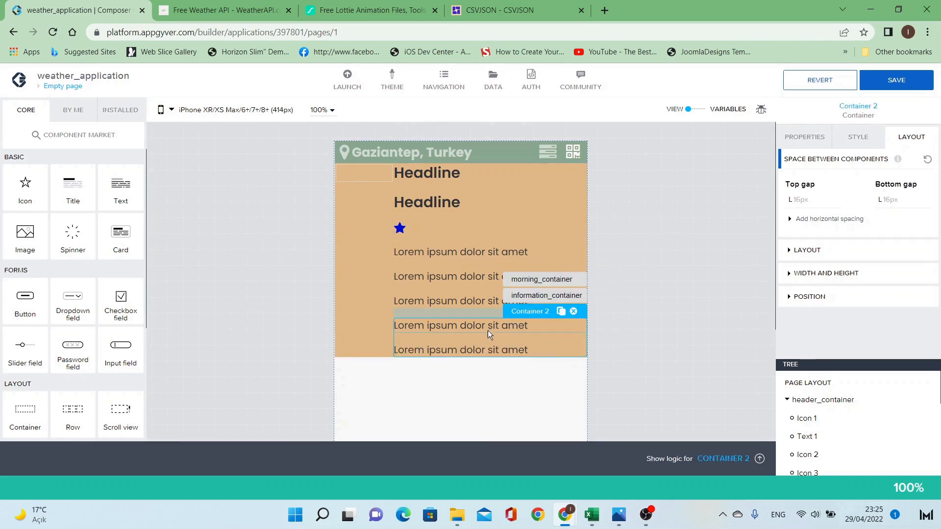
Set the first title's content to "Morning" and the second title's content to "5".
left_click(440, 176)
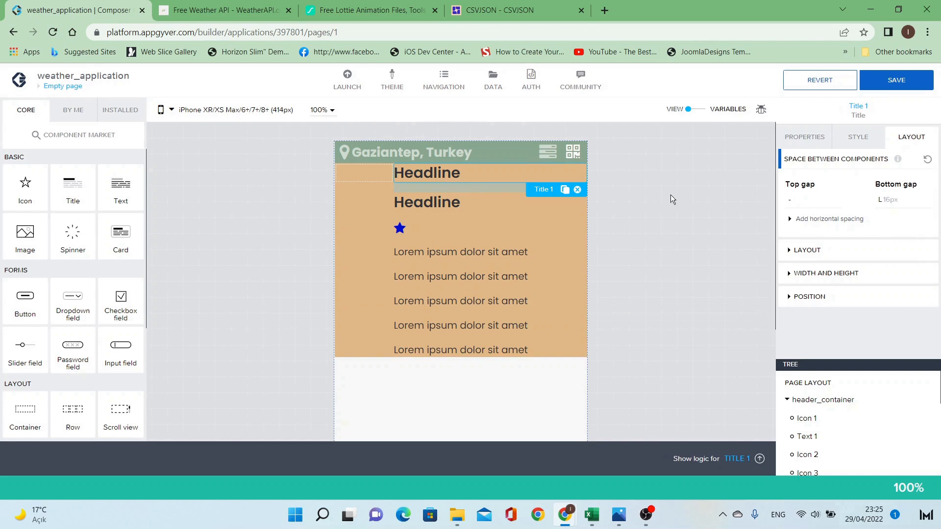
left_click(804, 137)
double_click(837, 181)
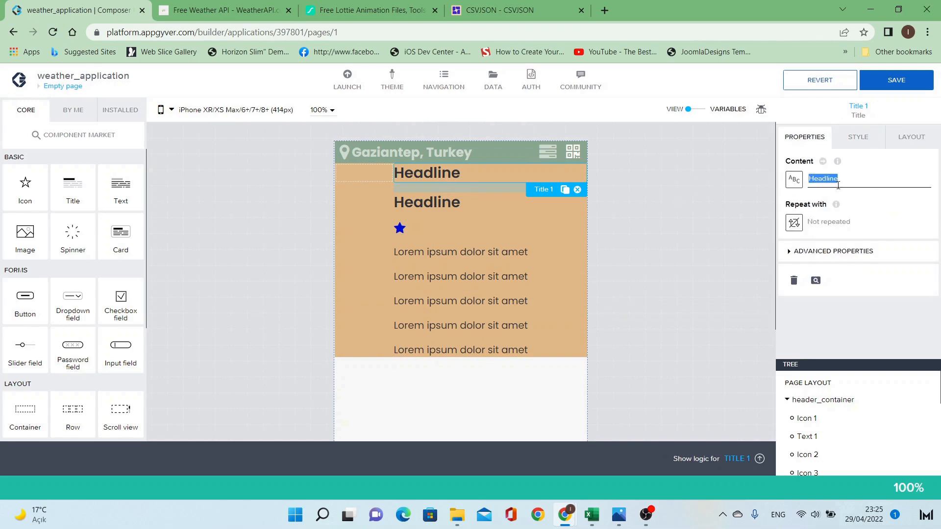
type("Morning")
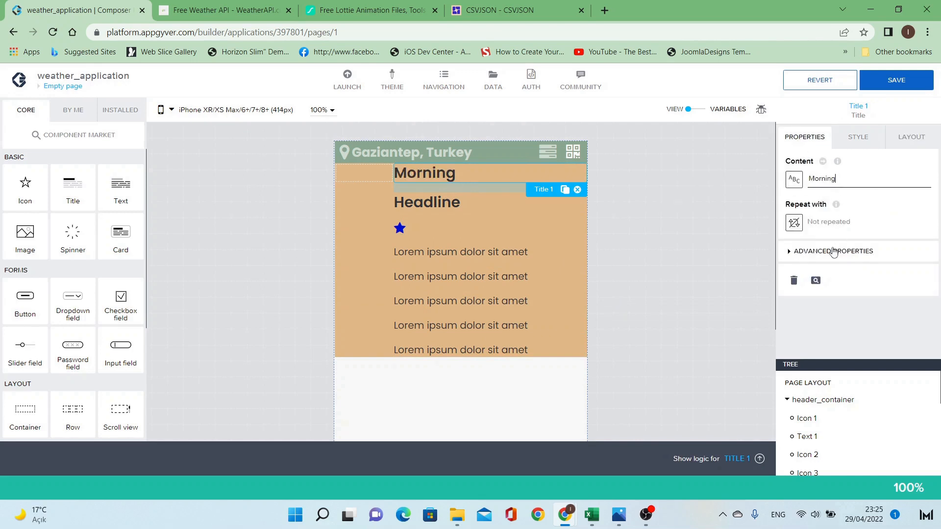
left_click(427, 204)
double_click(811, 192)
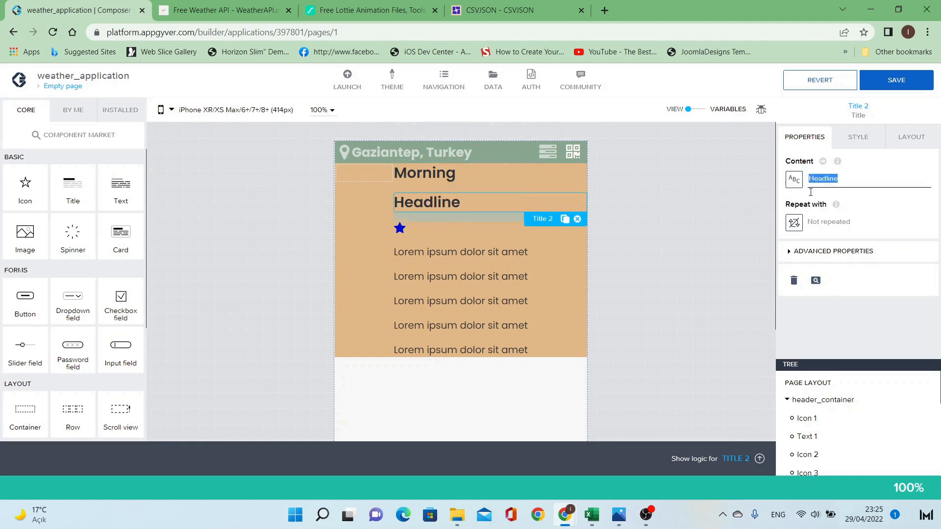
type("5")
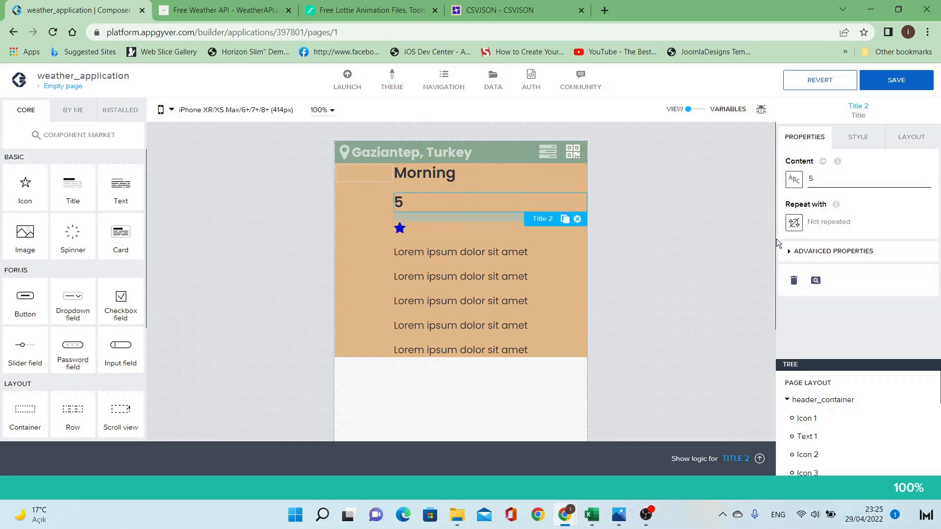
Switch the layout of the container holding the "5" title and the star icon to Horizontal.
left_click(430, 225)
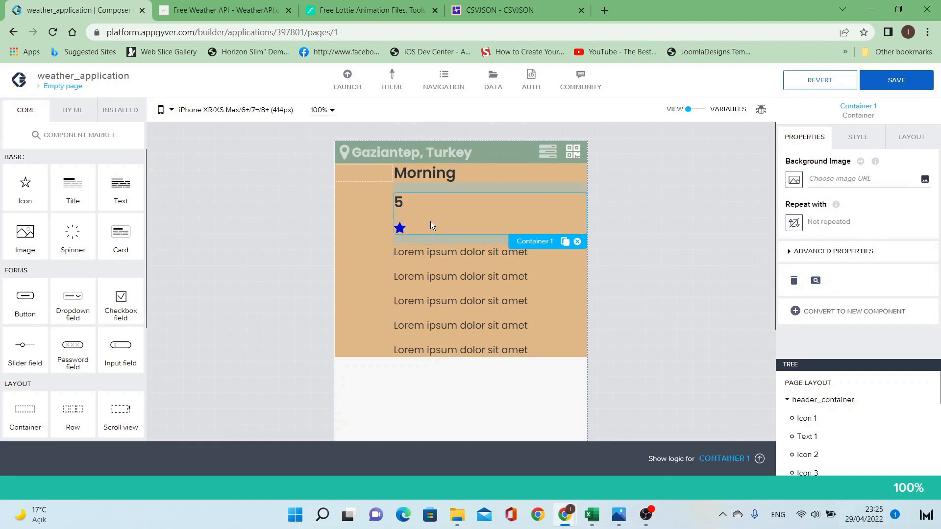
left_click(911, 142)
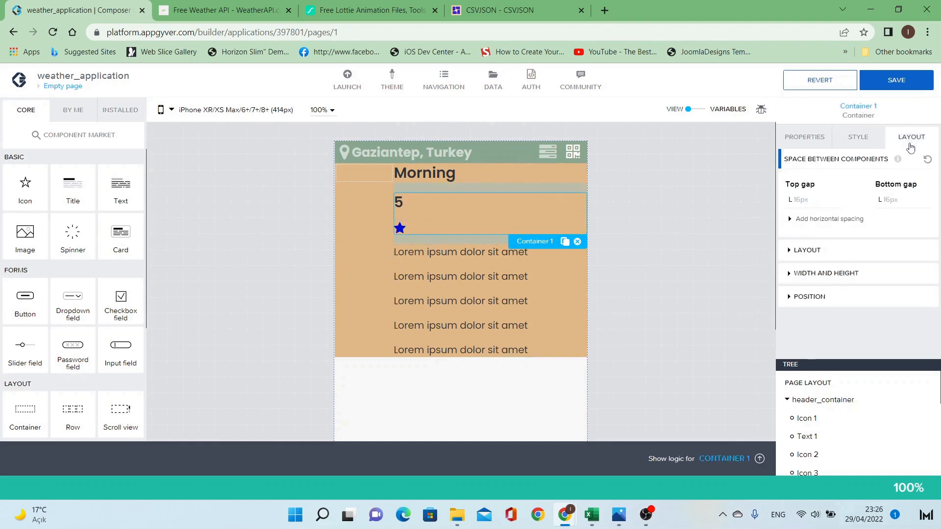
left_click(819, 249)
left_click(823, 274)
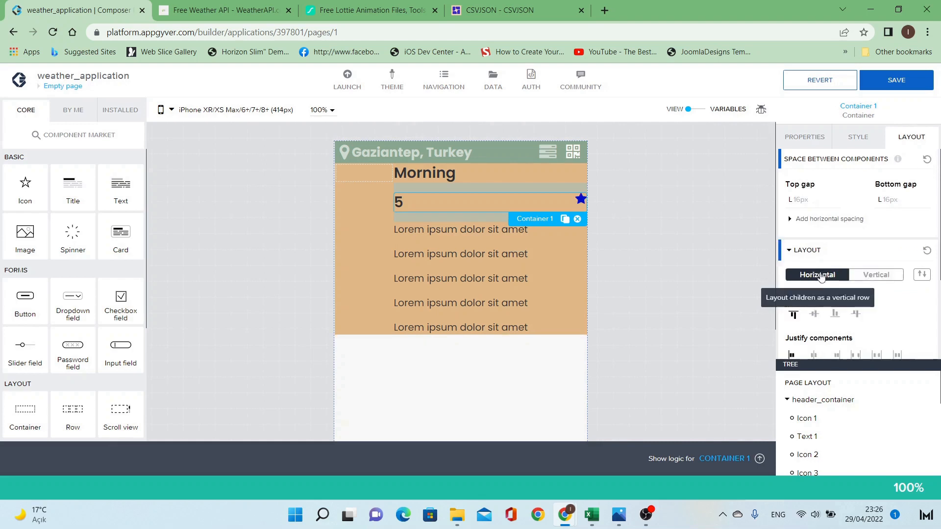
Set the "5" title's width to Fit content so the icon sits right beside it.
left_click(540, 200)
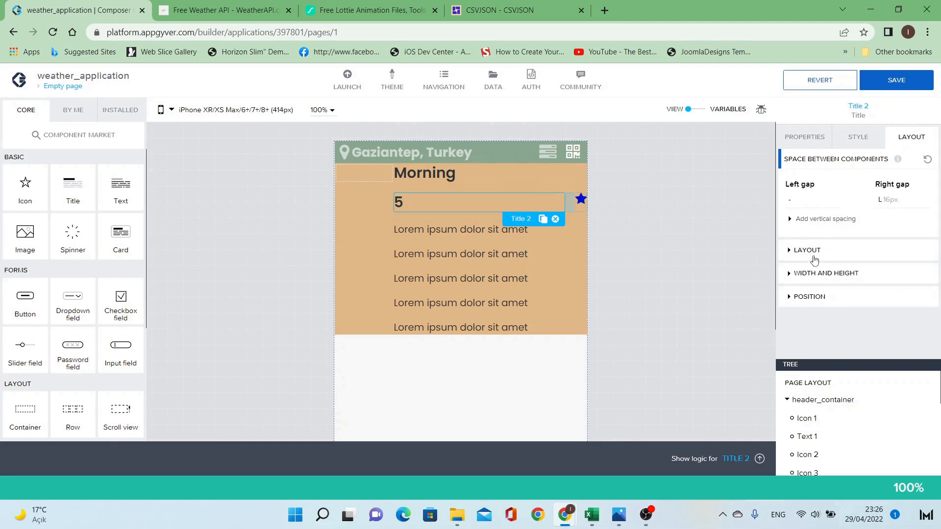
left_click(826, 273)
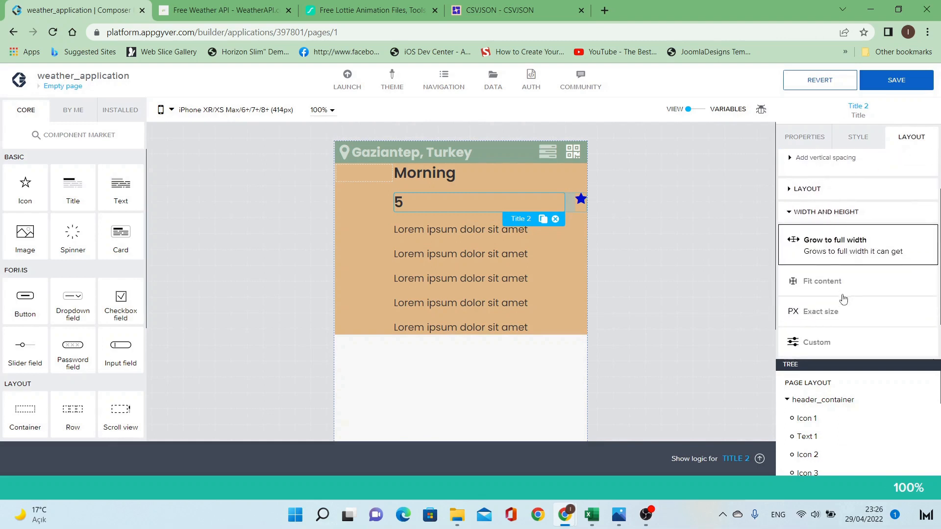
left_click(840, 285)
left_click(449, 202)
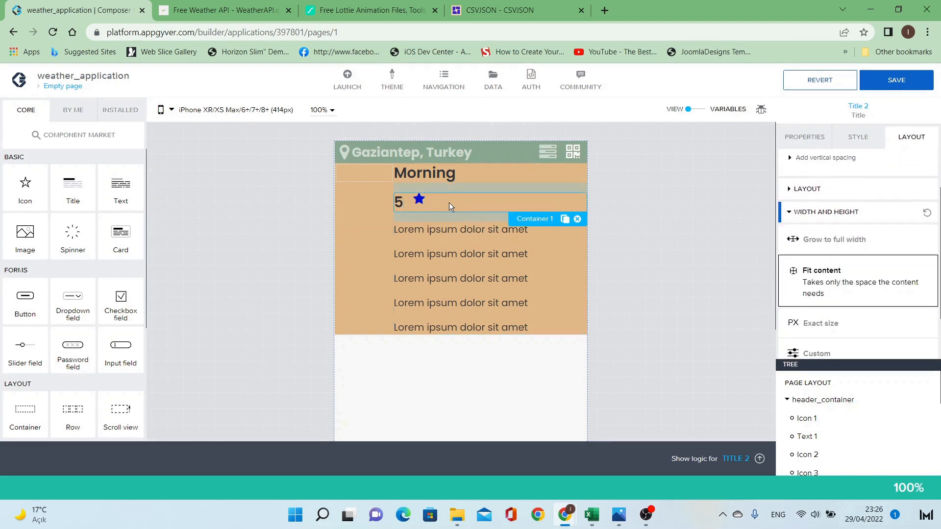
Replace the star icon beside the "5" title with the circle-thin icon, searching the icon set for "circle".
left_click(422, 199)
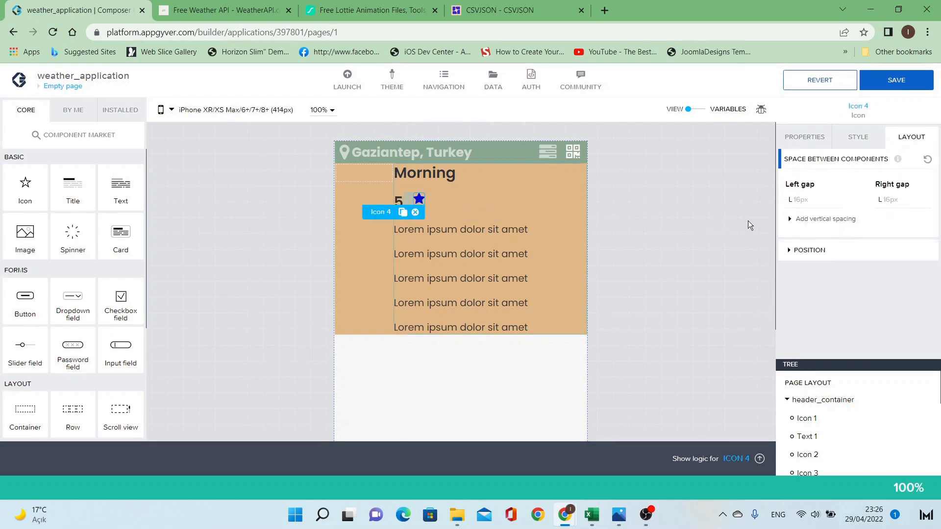
left_click(805, 137)
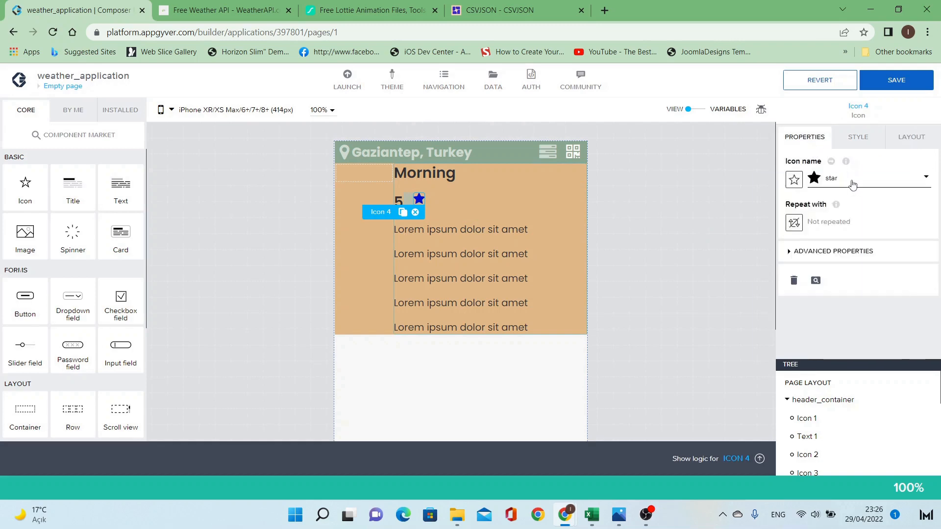
left_click(853, 181)
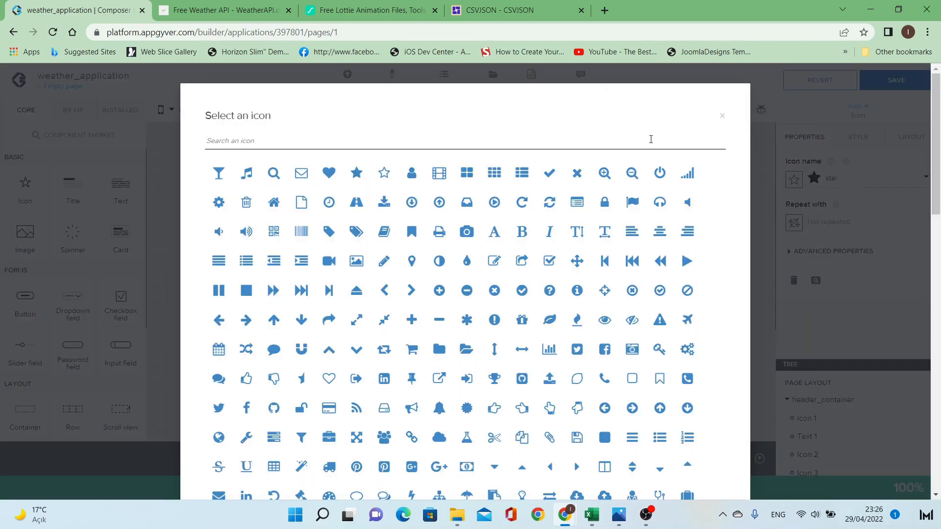
type("circle")
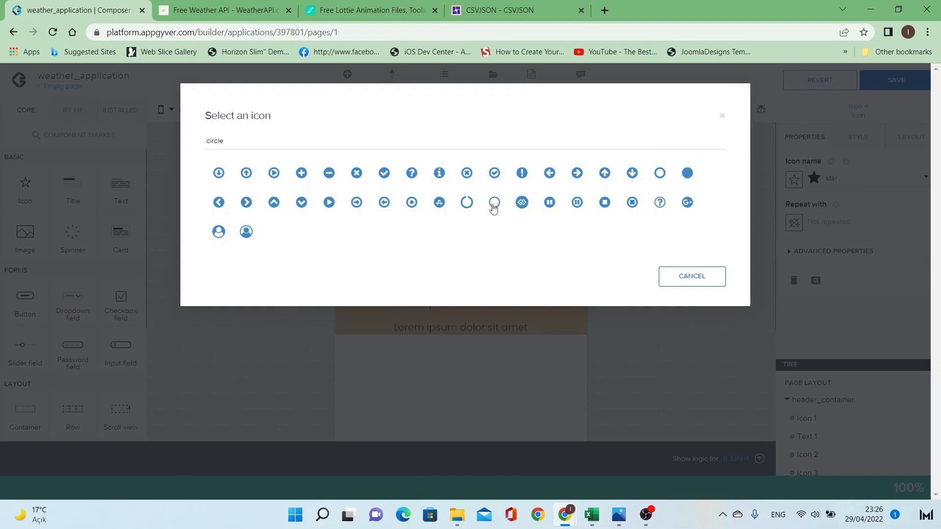
left_click(493, 202)
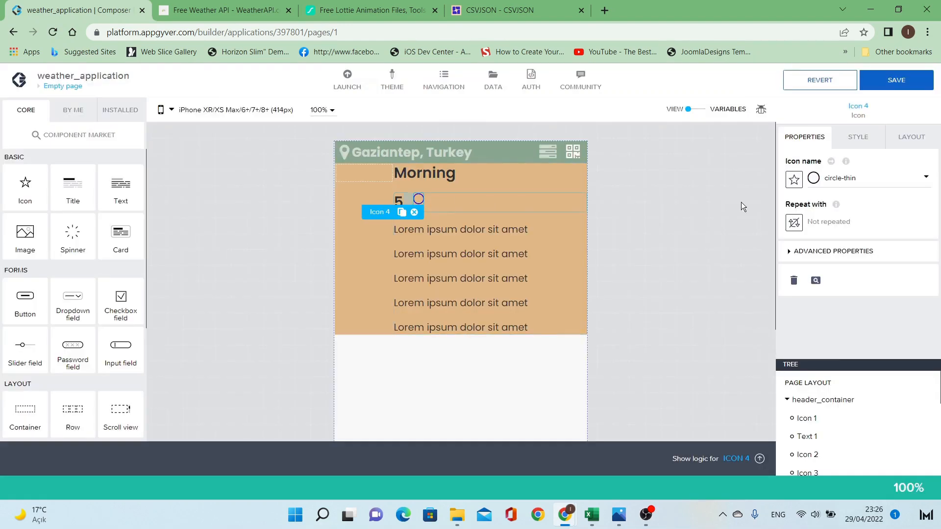
Apply the Tertiary icon style to the circle icon and set its font size to Text XXS.
left_click(865, 142)
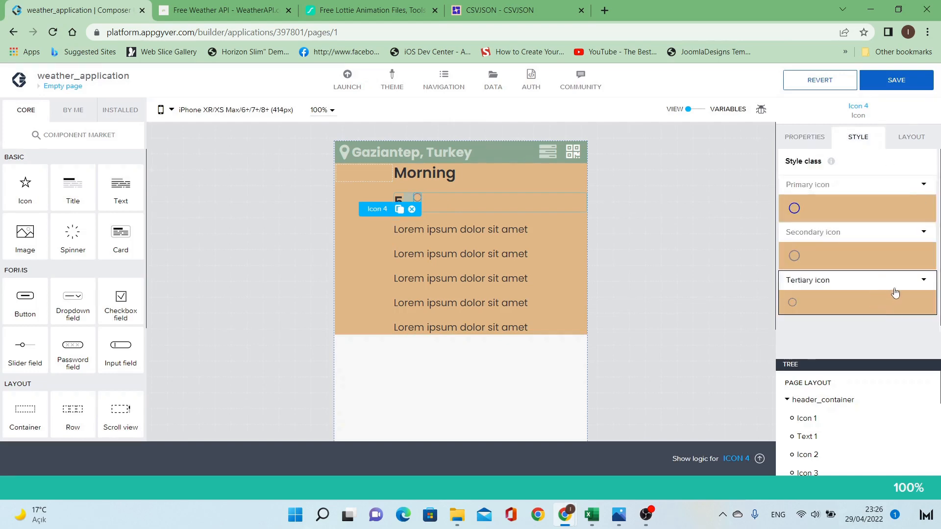
left_click(924, 281)
left_click(921, 294)
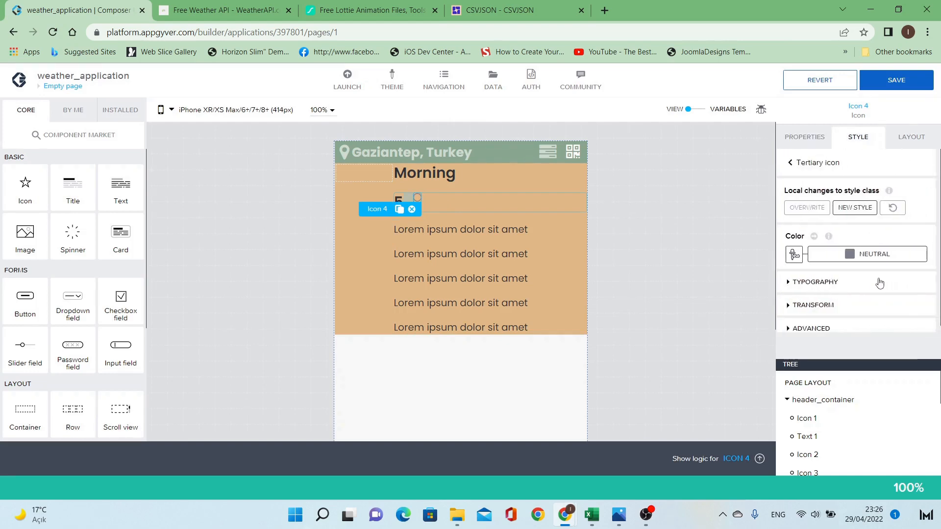
left_click(878, 281)
scroll(875, 279, "down", 1)
left_click(877, 295)
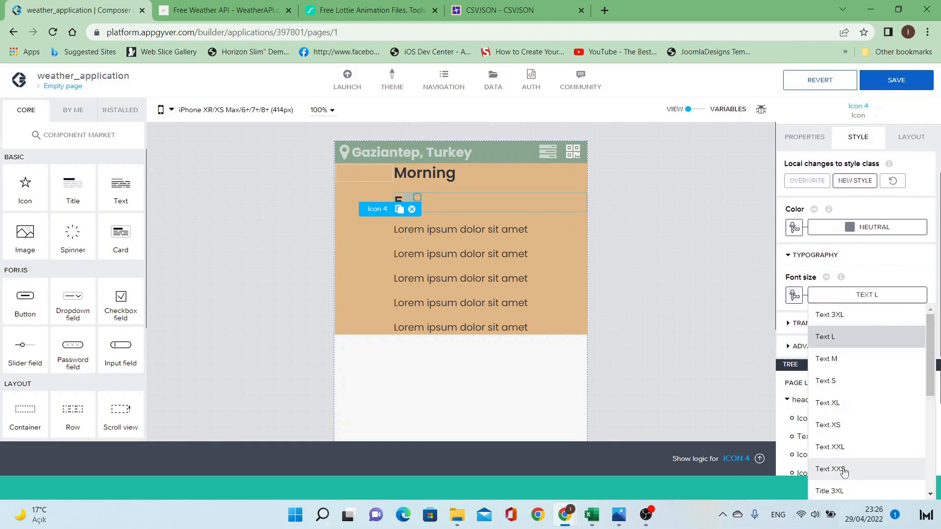
left_click(844, 470)
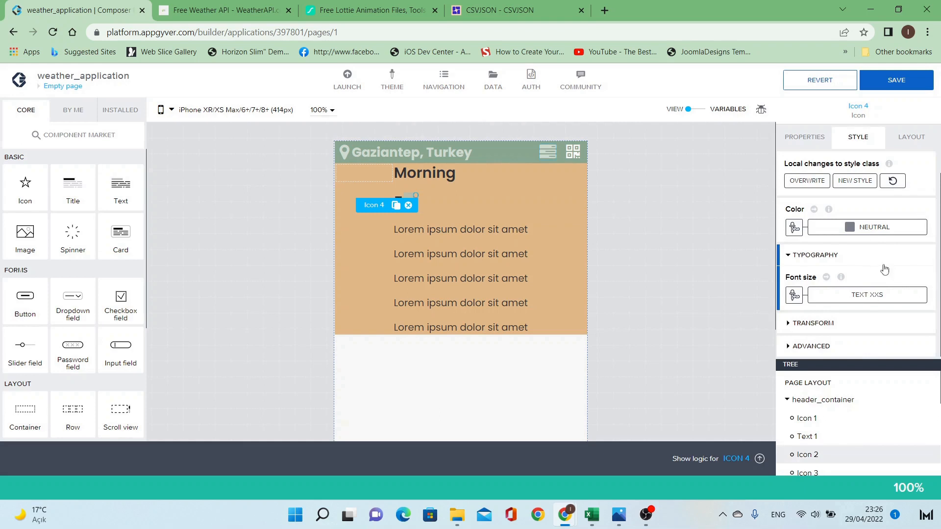
Set the circle icon's colour to White from the custom content palettes.
left_click(884, 228)
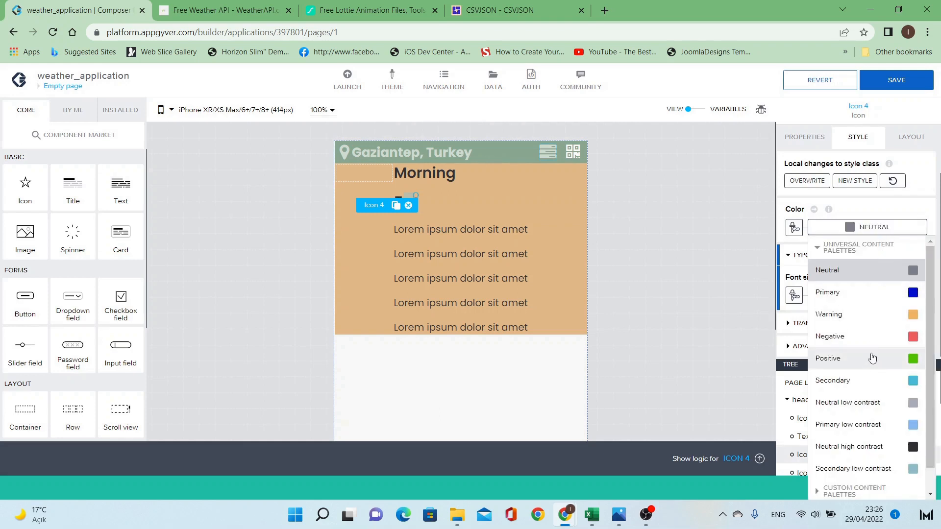
scroll(863, 407, "down", 1)
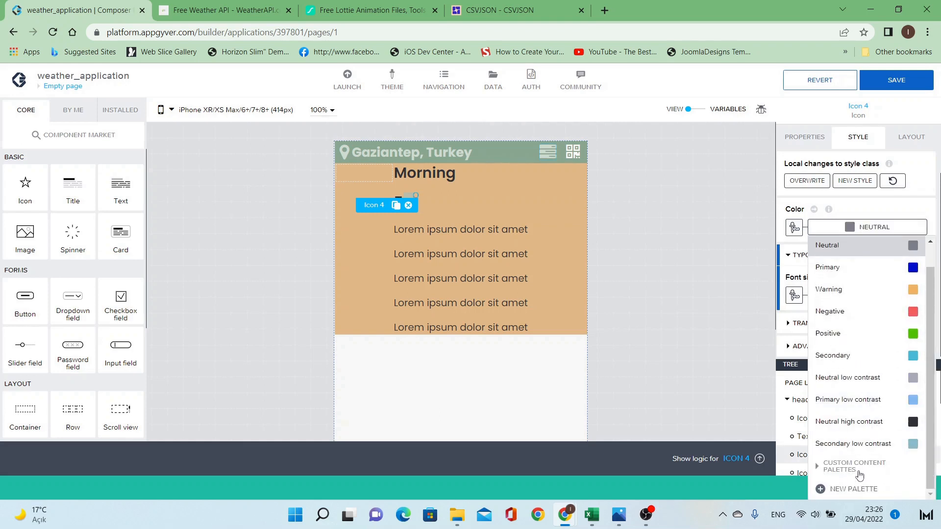
left_click(859, 469)
scroll(865, 471, "down", 2)
left_click(869, 469)
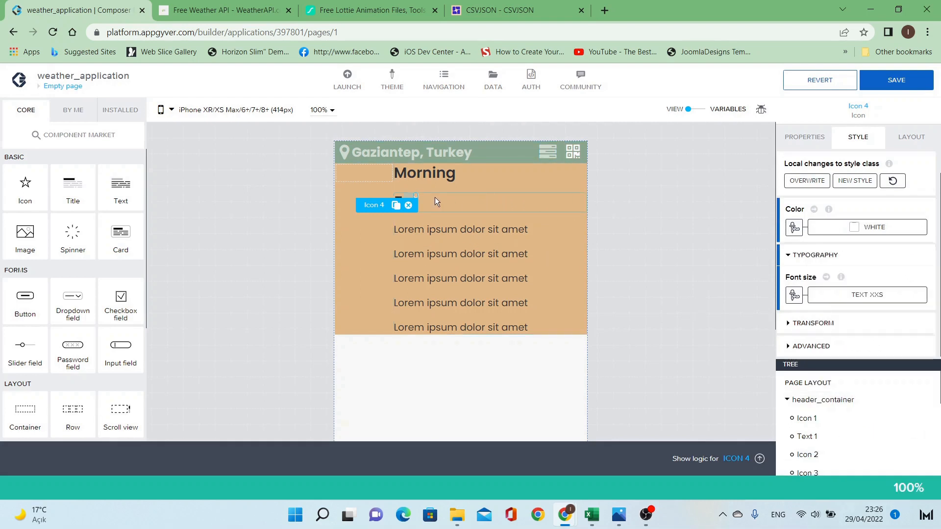
Try baseline and bottom alignment for the components in the container holding the "5" title, and return them to top alignment.
left_click(414, 204)
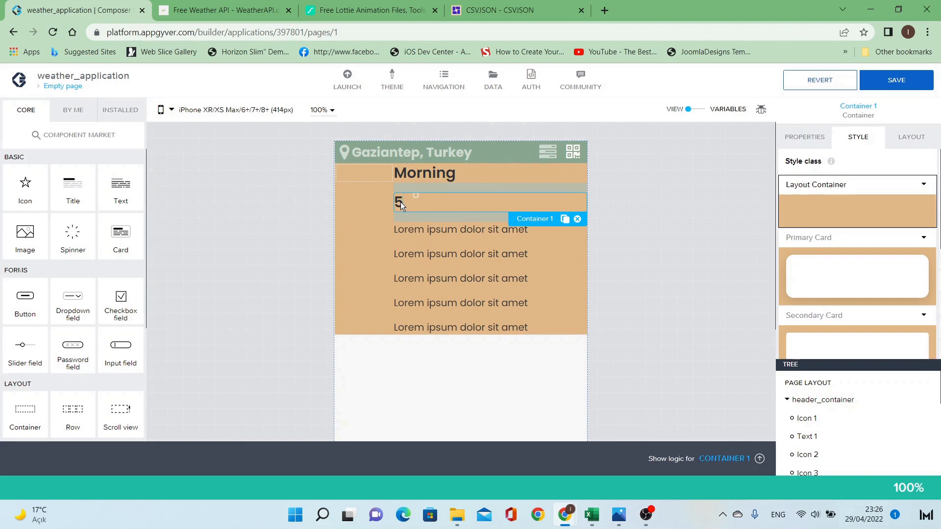
left_click(912, 138)
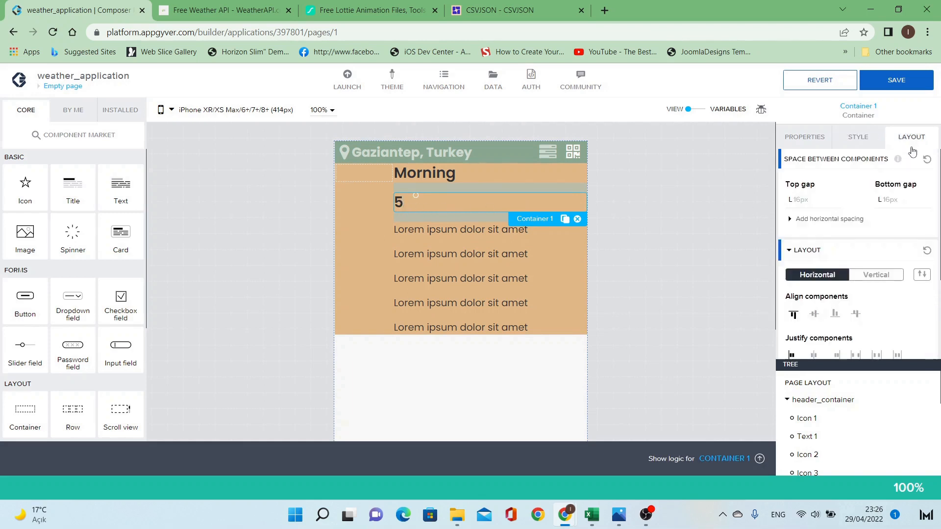
scroll(864, 263, "down", 3)
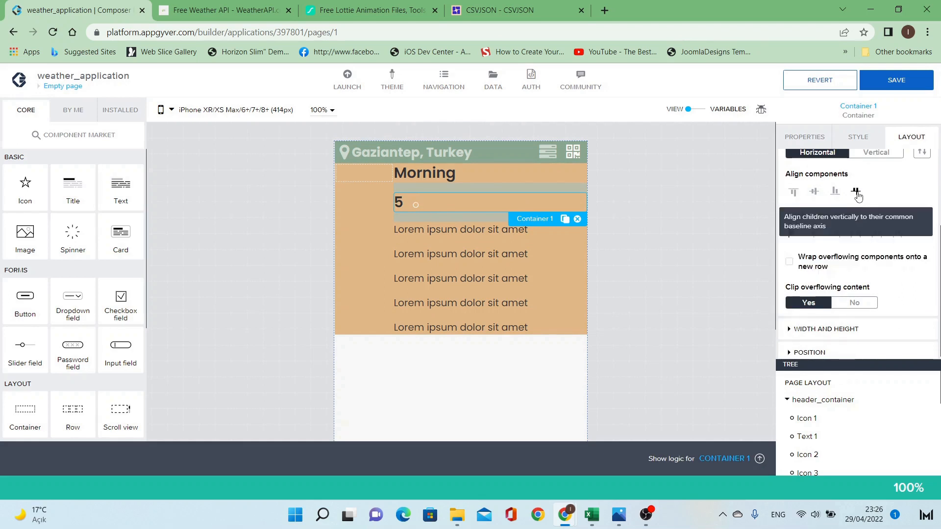
left_click(835, 192)
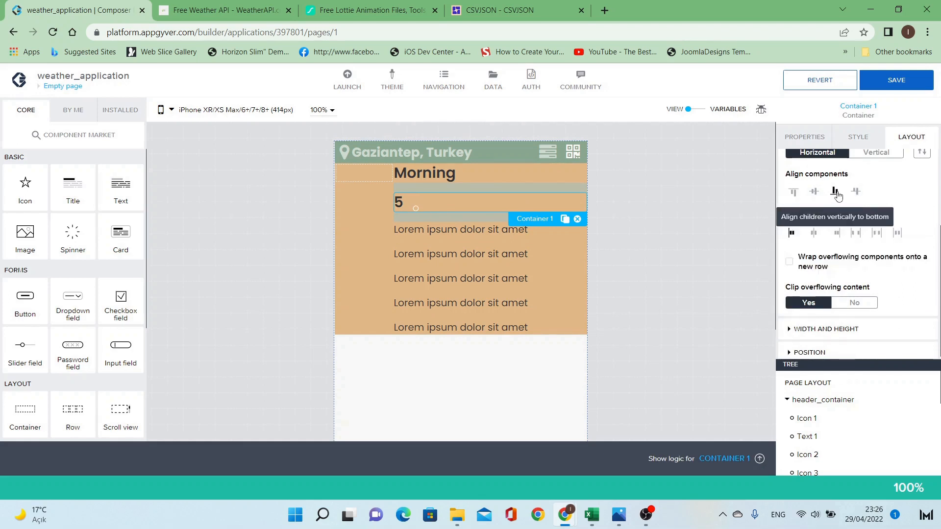
left_click(799, 195)
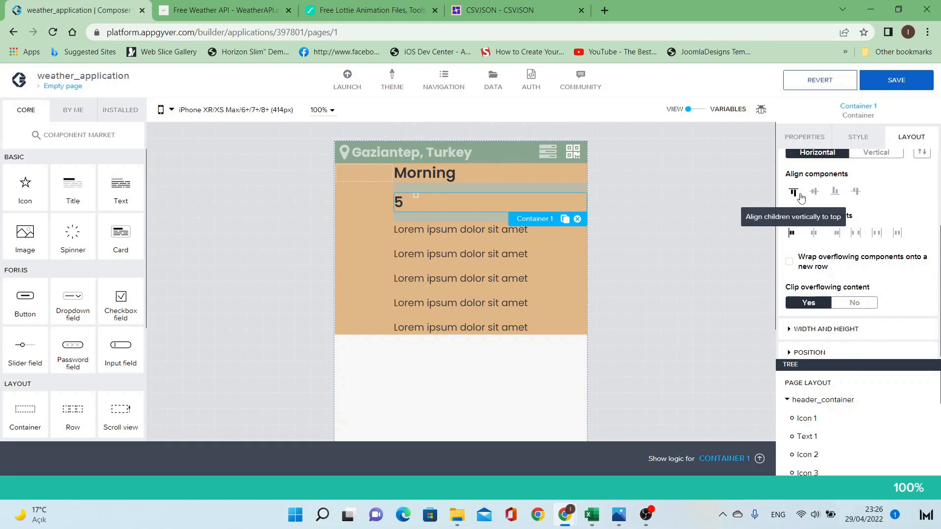
Add vertical spacing to the circle icon beside the "5" title, setting its top spacing to XS (4px).
left_click(416, 196)
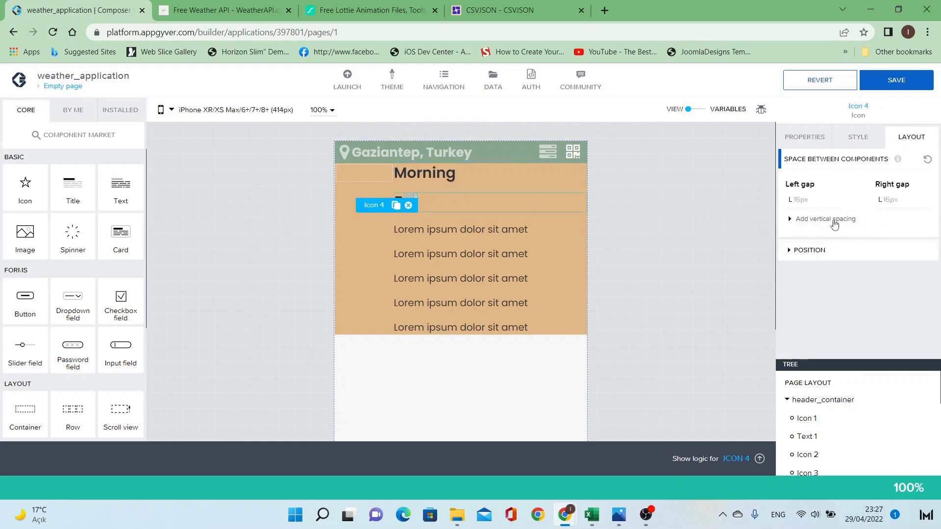
left_click(835, 224)
left_click(841, 225)
left_click(854, 142)
scroll(856, 220, "down", 1)
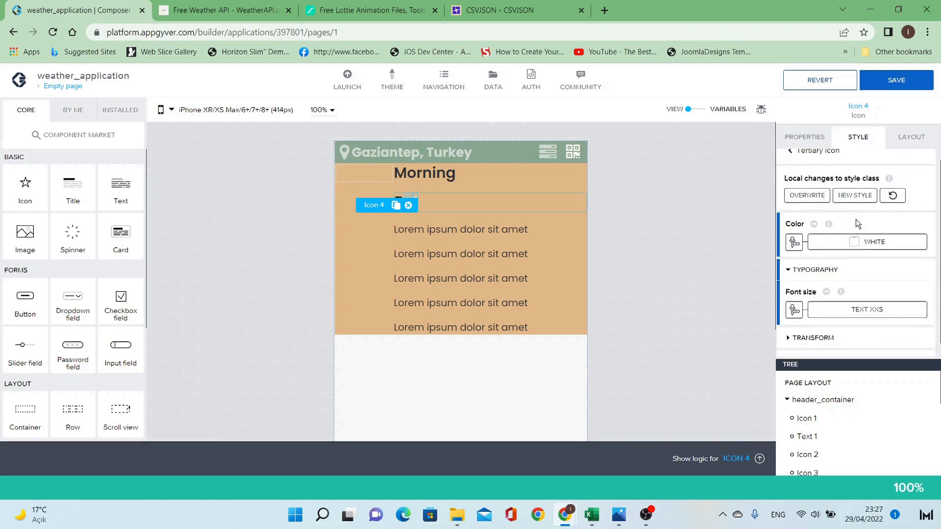
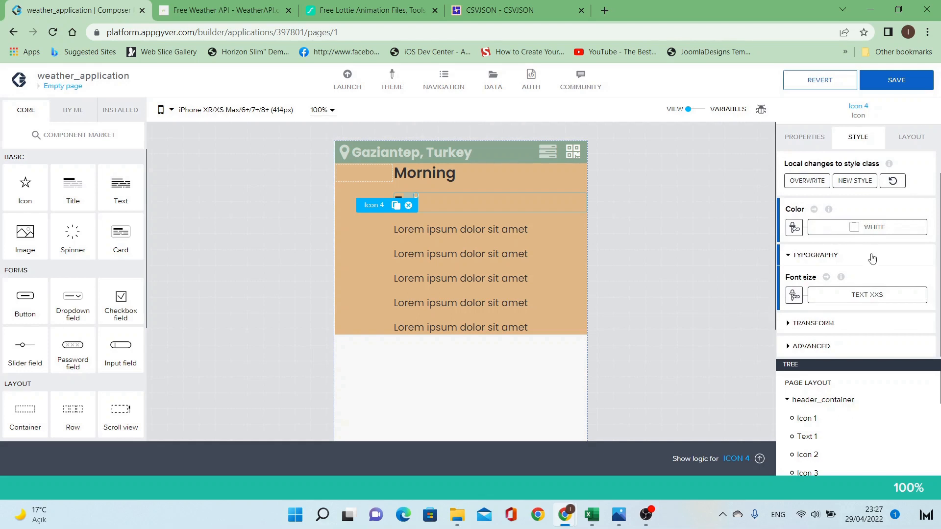
scroll(870, 253, "up", 1)
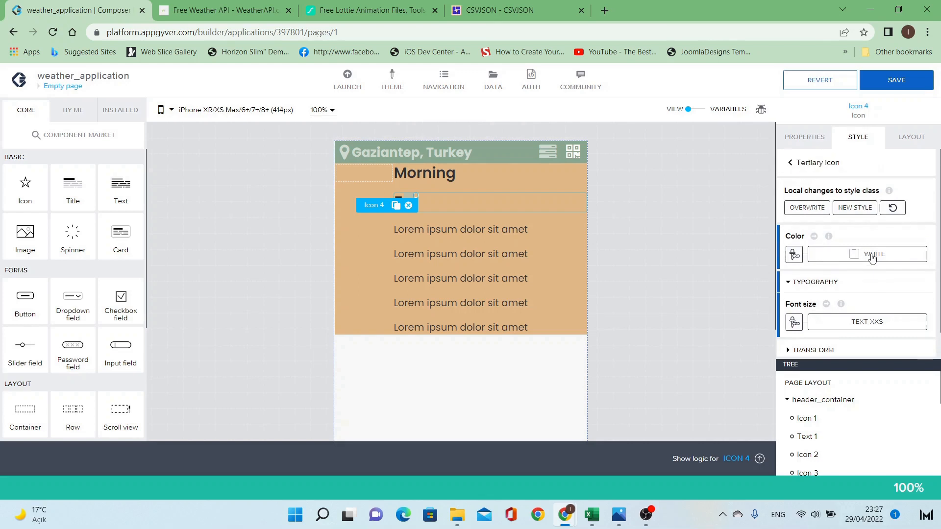
left_click(824, 141)
left_click(915, 141)
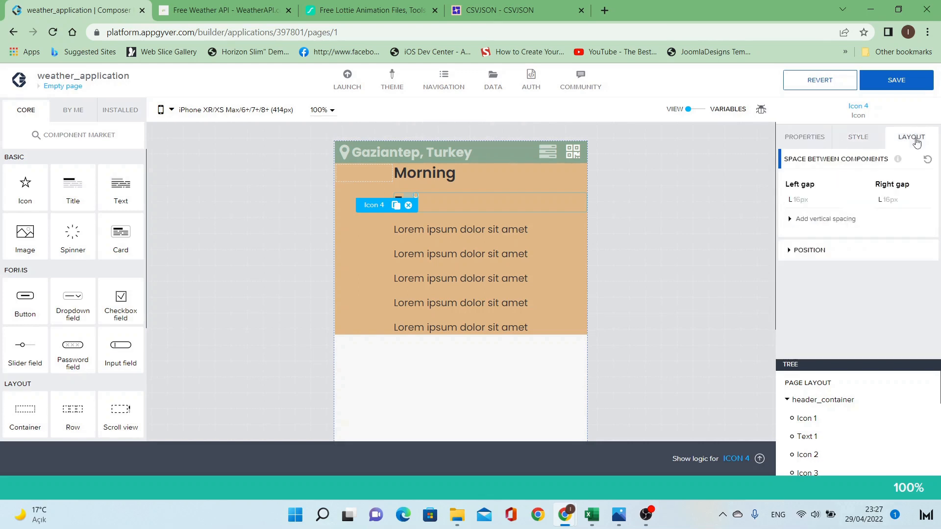
left_click(844, 224)
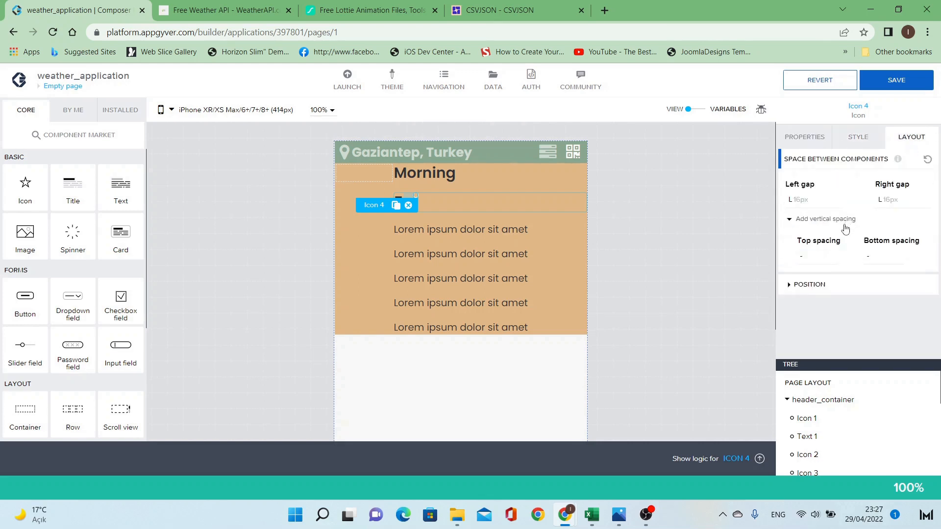
left_click(817, 263)
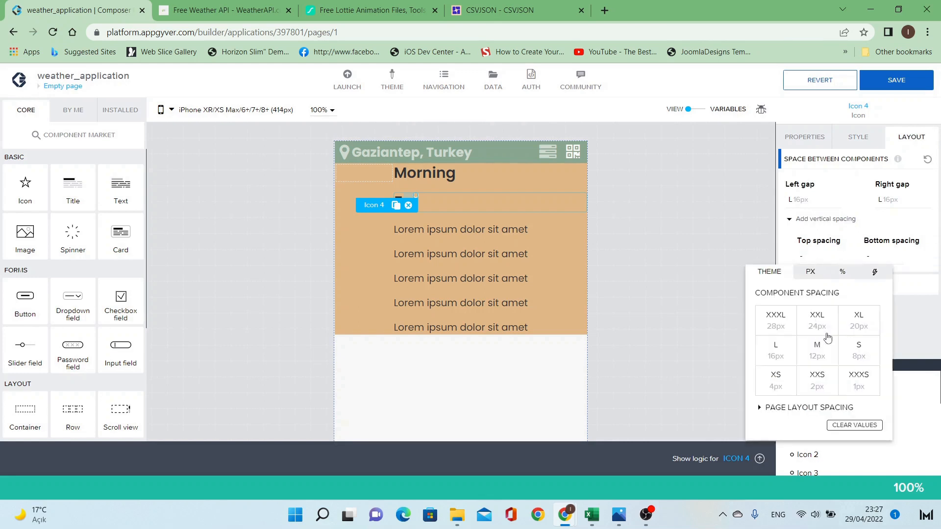
left_click(864, 353)
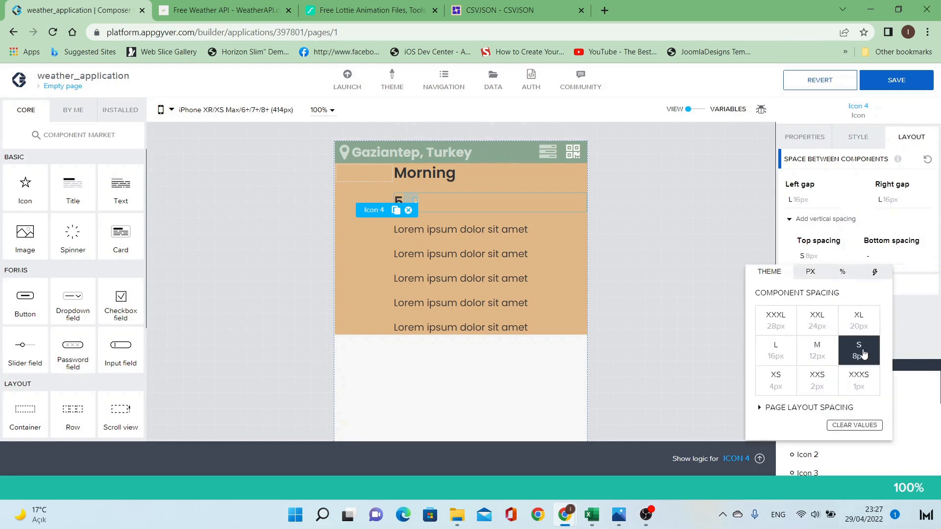
left_click(779, 381)
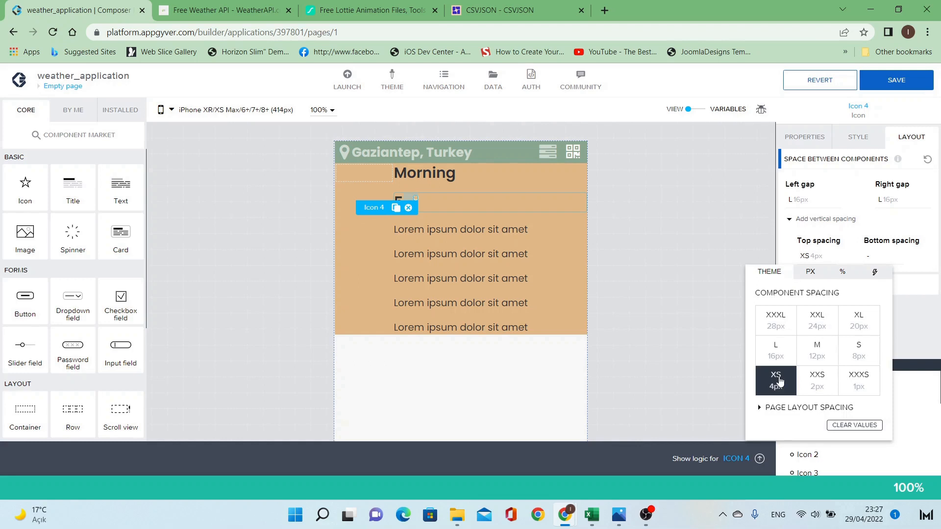
left_click(633, 229)
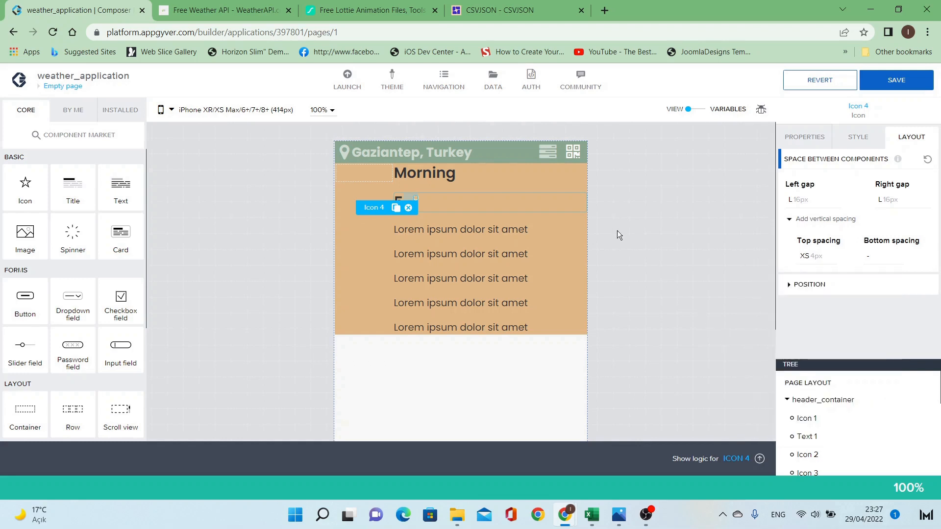
Set the circle icon's left gap to XS (4px) so it sits closer to the "5" title.
left_click(815, 201)
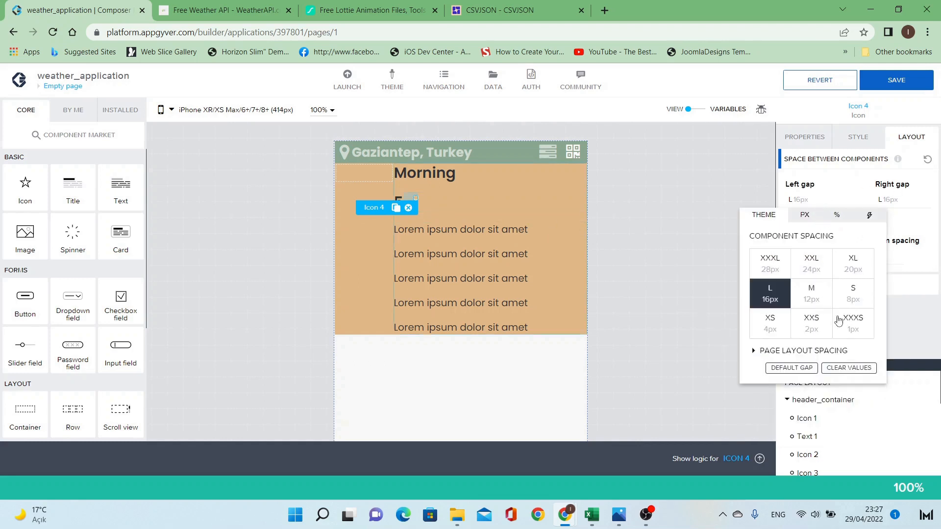
left_click(824, 327)
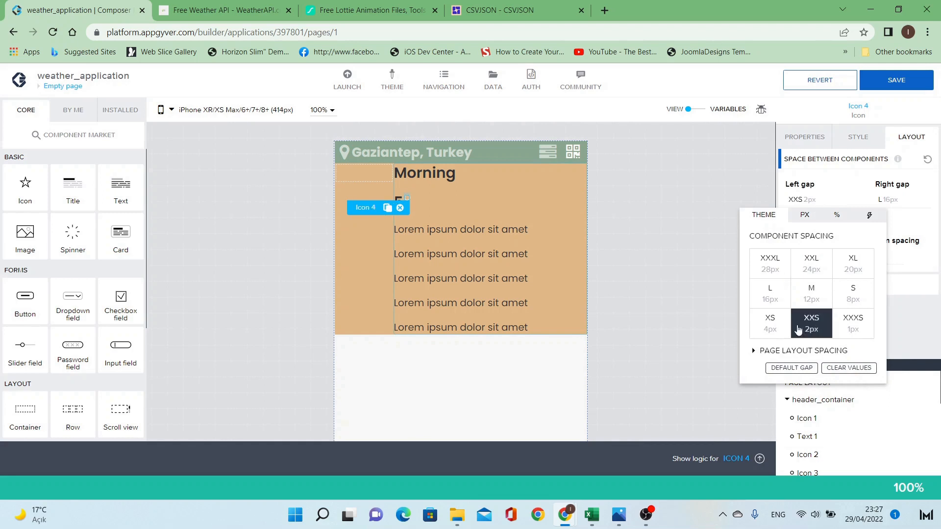
left_click(782, 329)
left_click(454, 198)
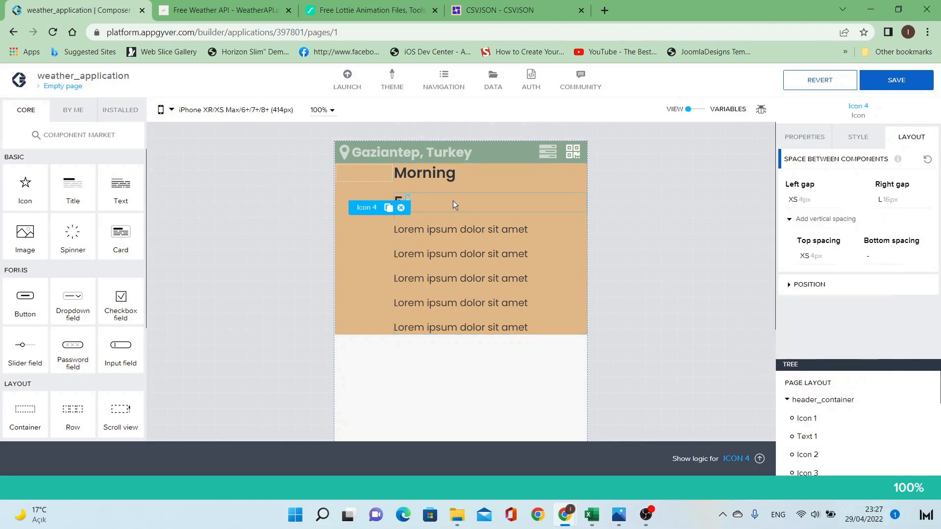
left_click(452, 201)
Edit the "5" title's Content Primary Heading style and set its text size to Title XL.
left_click(400, 204)
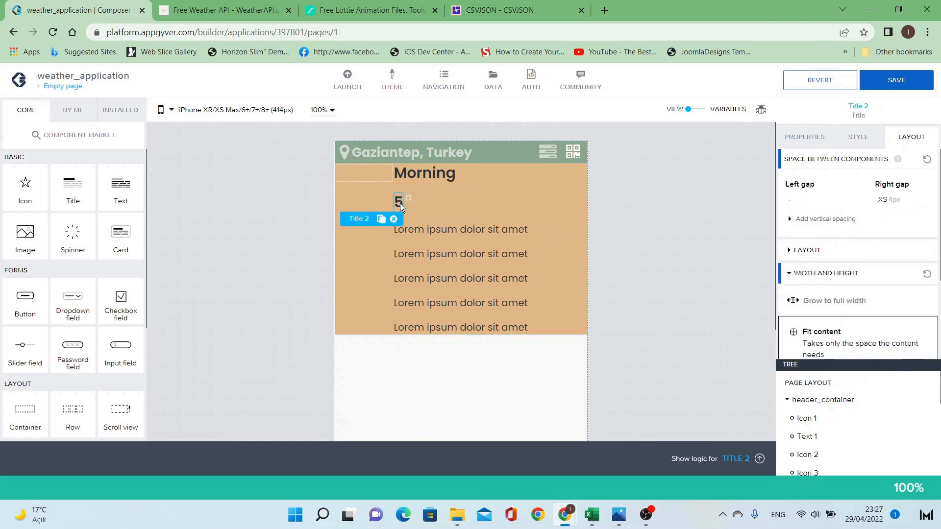
left_click(864, 139)
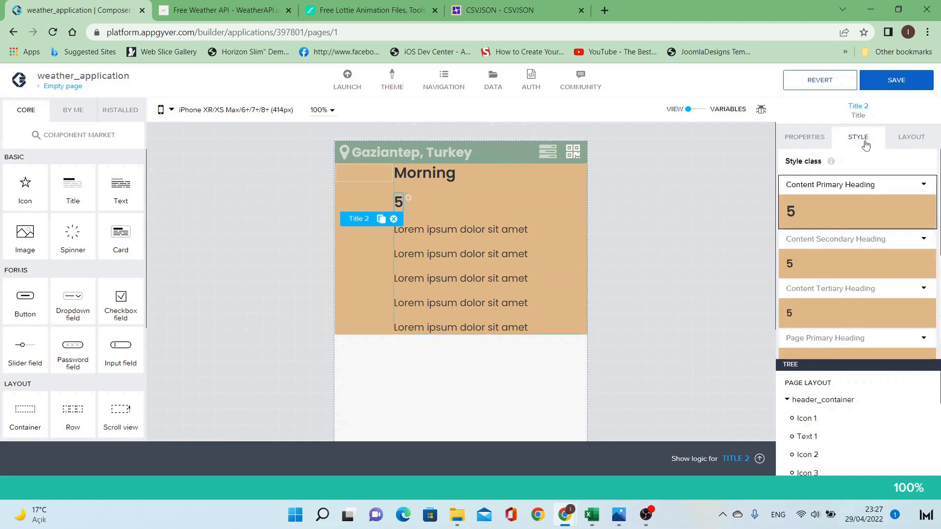
left_click(808, 140)
left_click(864, 143)
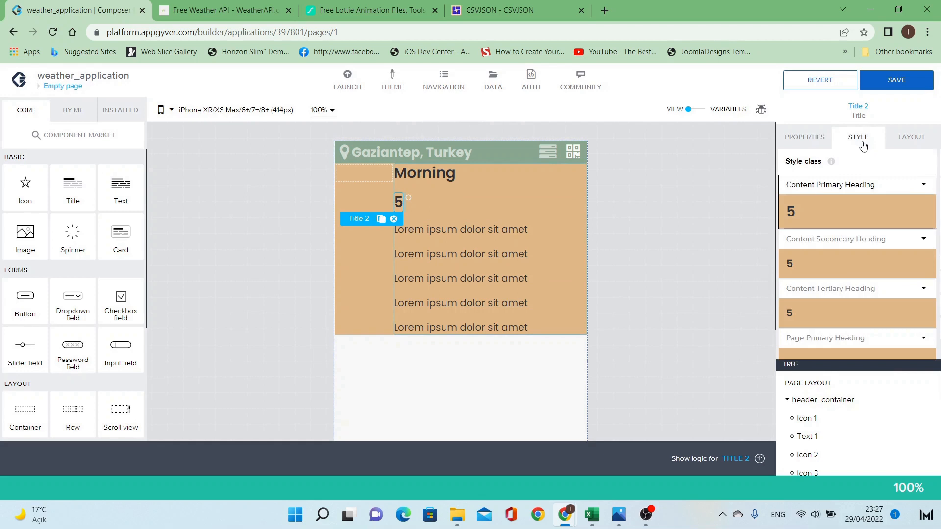
left_click(915, 184)
left_click(895, 200)
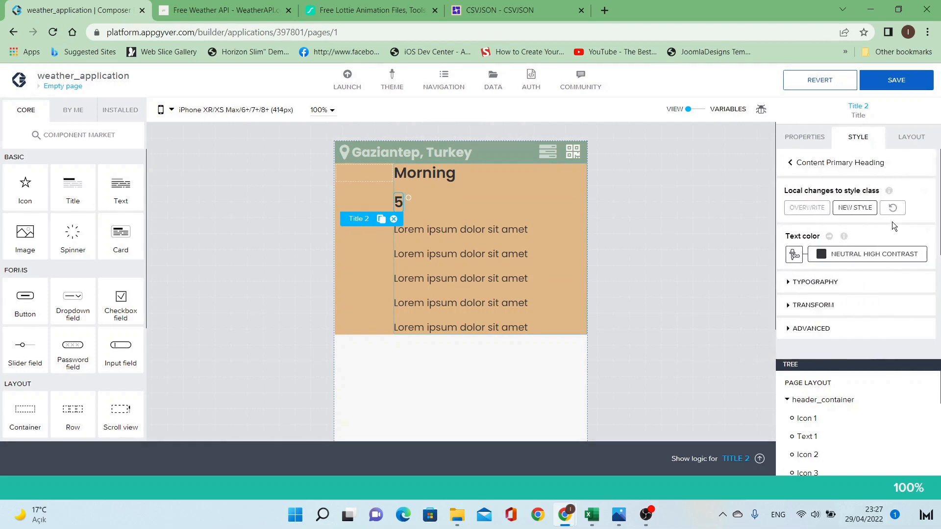
left_click(849, 284)
scroll(865, 277, "down", 1)
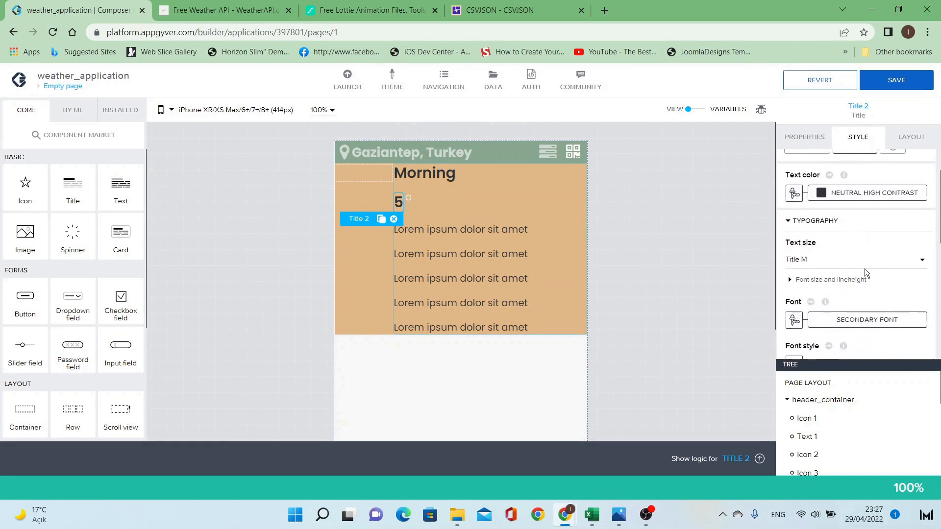
left_click(865, 269)
left_click(847, 317)
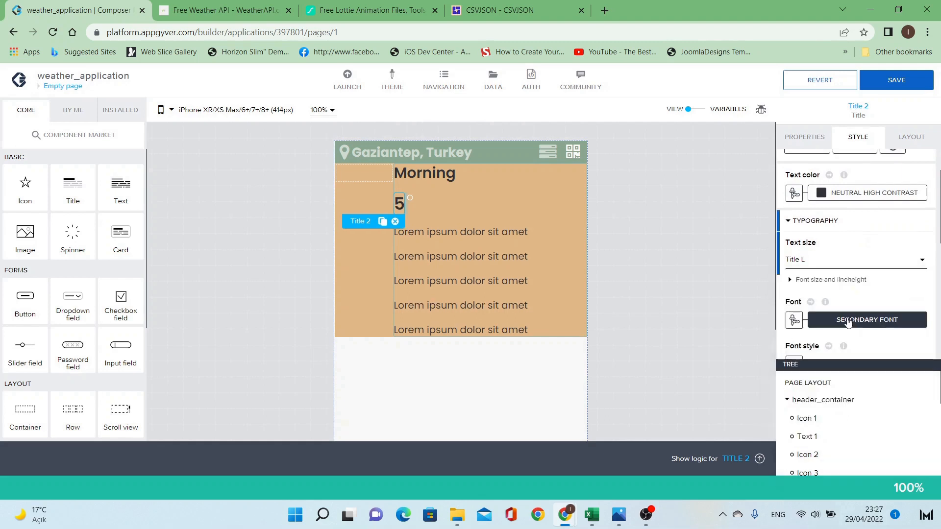
left_click(867, 264)
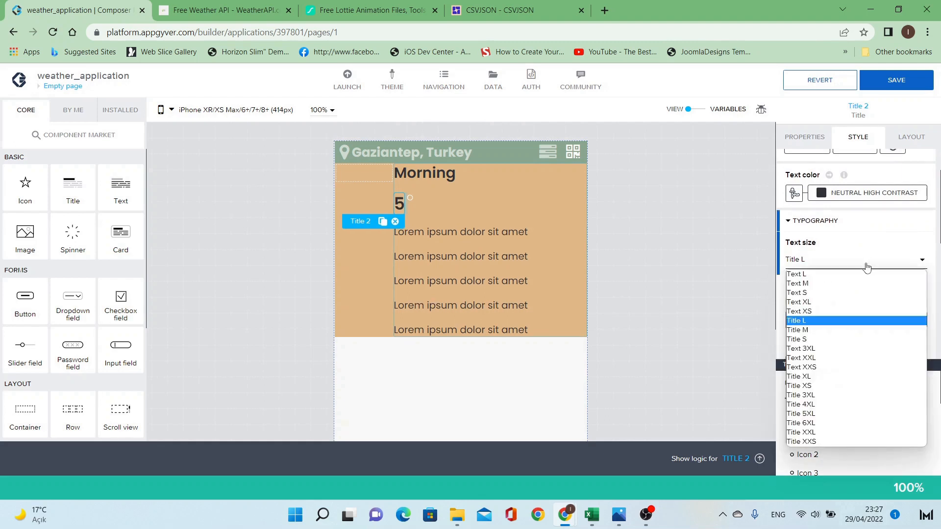
left_click(848, 374)
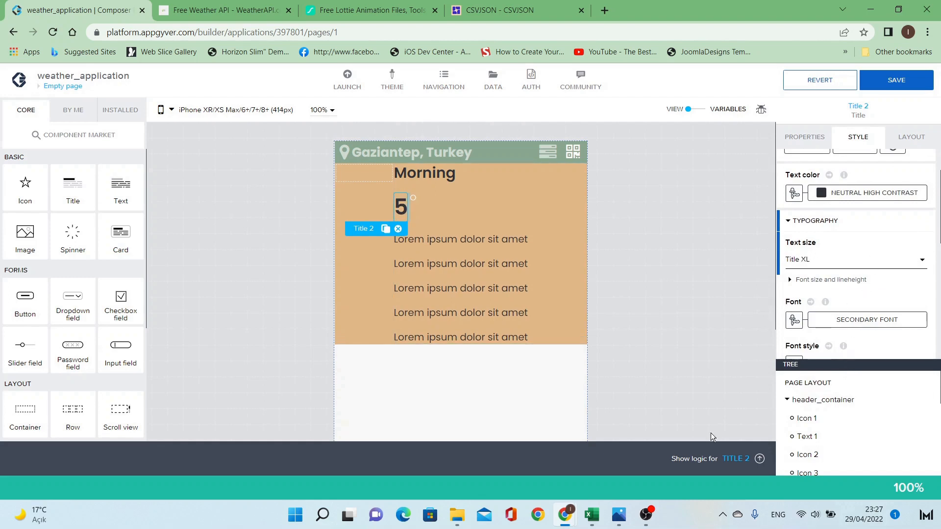
Check the reference design image in Photos and set the "5" title's text color to white from the custom content palettes.
left_click(623, 509)
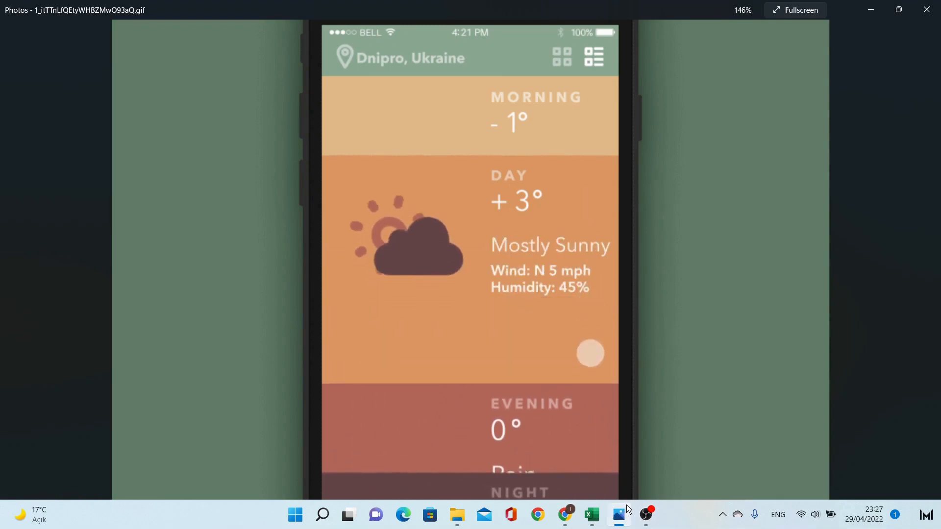
left_click(626, 505)
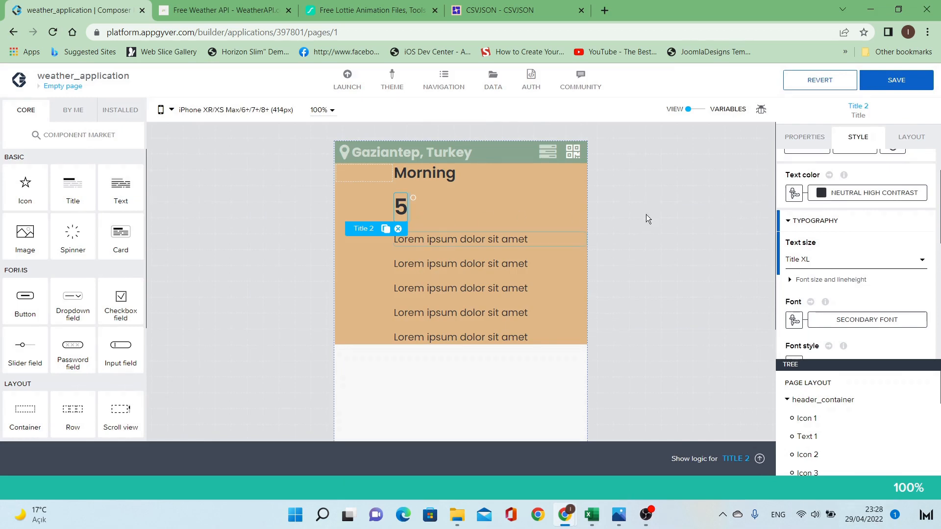
left_click(872, 194)
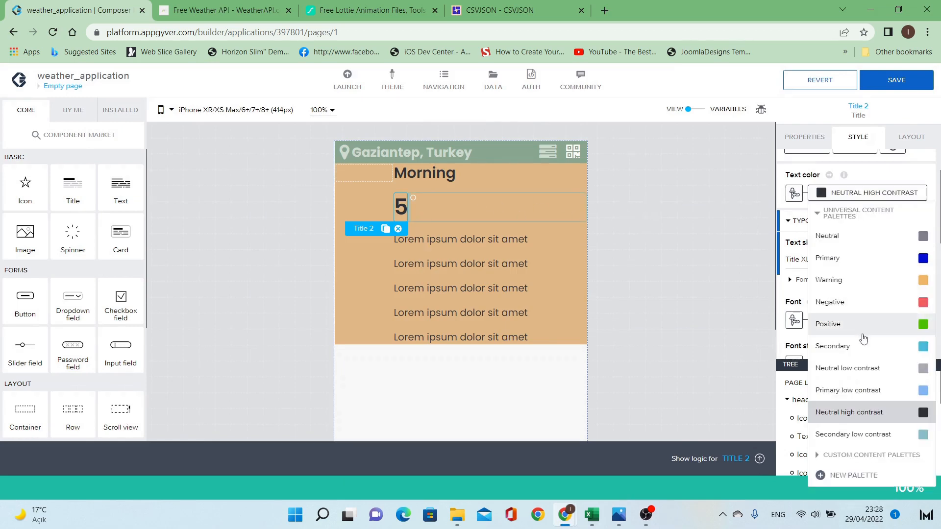
left_click(847, 456)
scroll(852, 473, "down", 1)
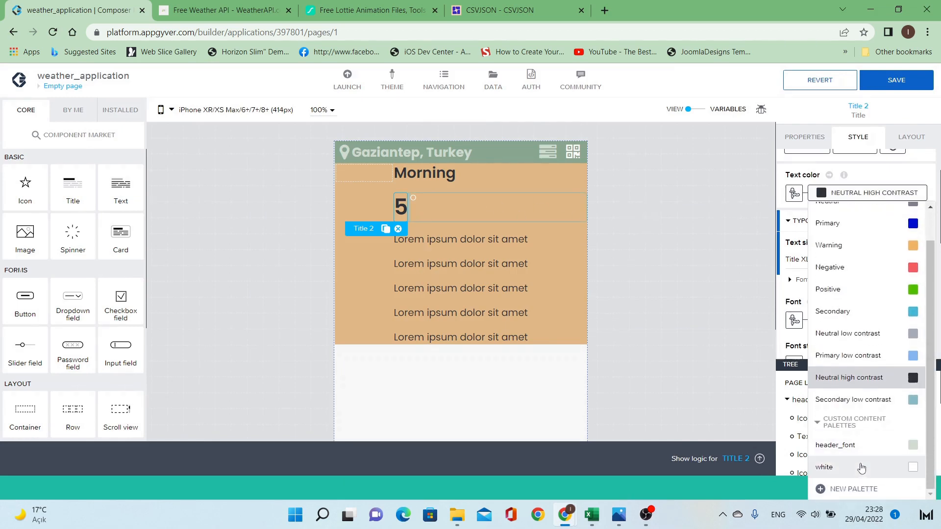
left_click(860, 468)
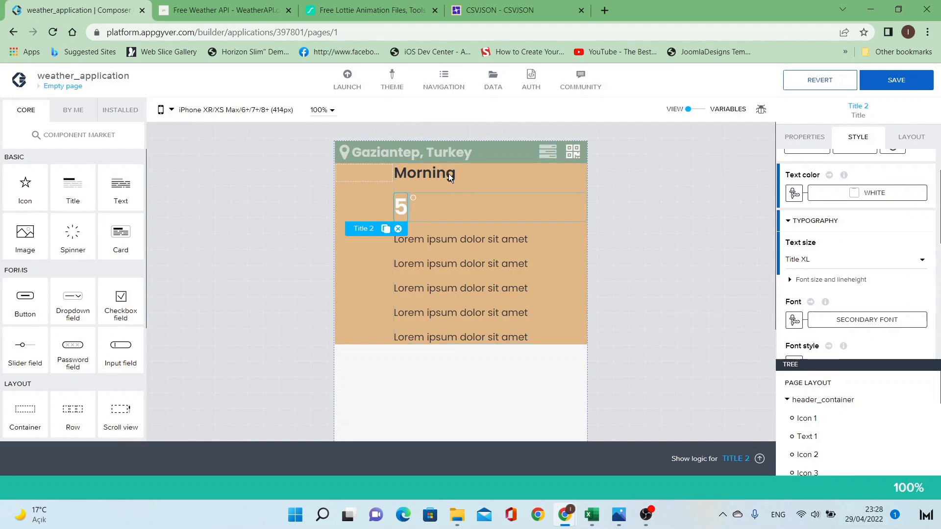
Replace the content of the first "Lorem ipsum dolor sit amet" text below the "5" title with "Rain".
left_click(459, 240)
left_click(459, 240)
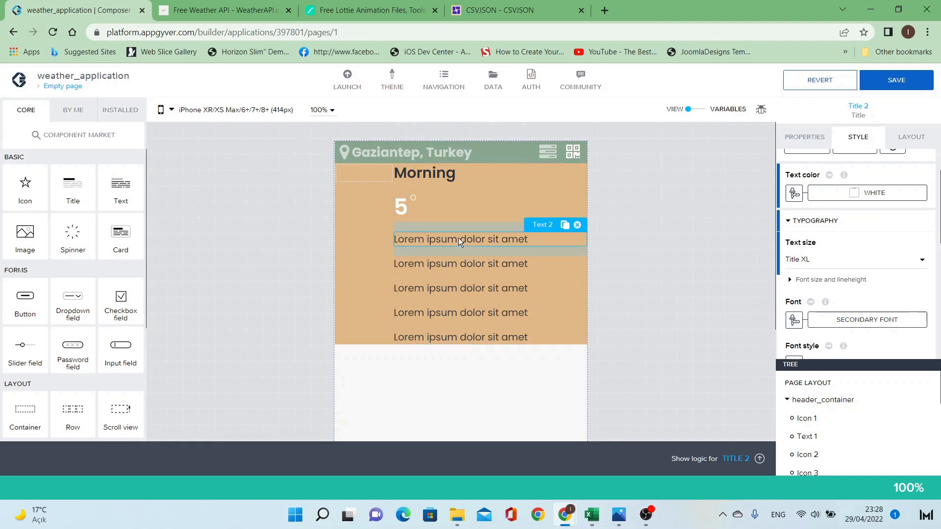
left_click(808, 138)
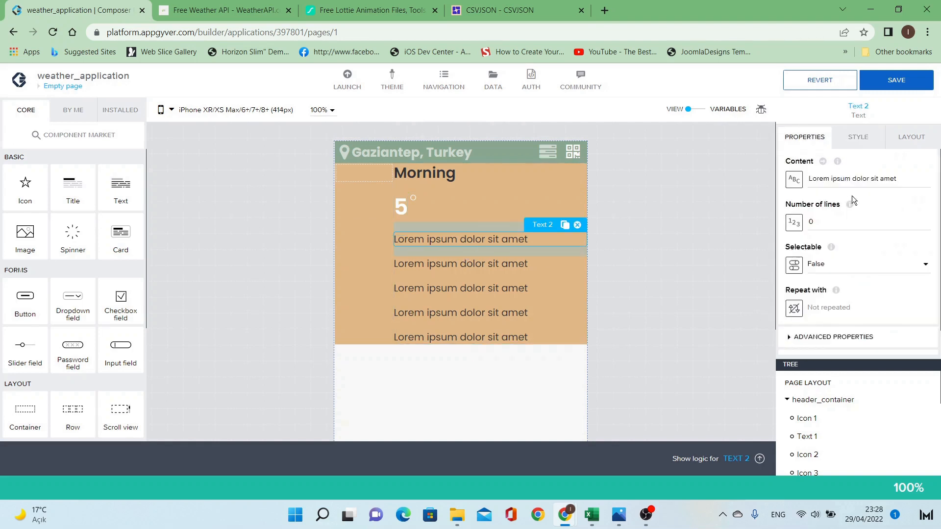
double_click(861, 179)
key("ctrl+a")
type("Rai")
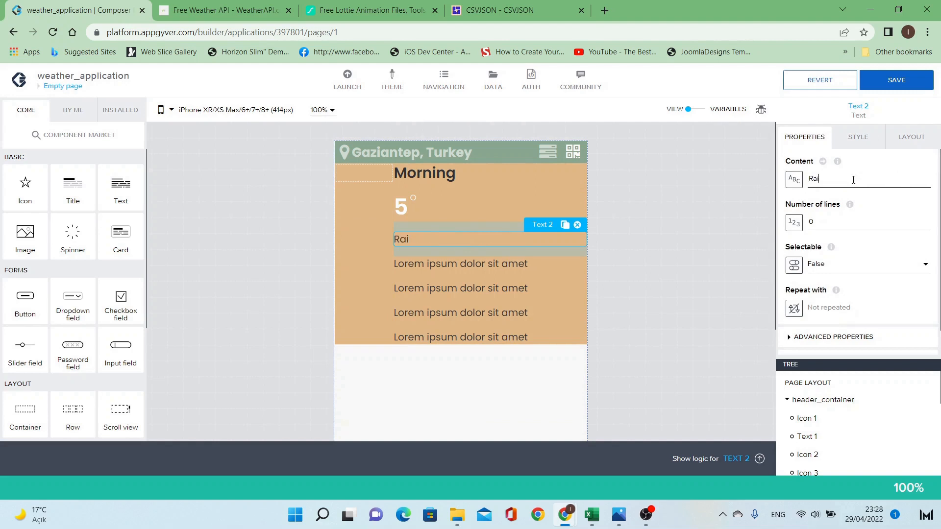
type("n")
Edit the "Rain" text's Primary Paragraph style and set its text size to Title 3XL.
left_click(873, 141)
left_click(923, 183)
left_click(910, 195)
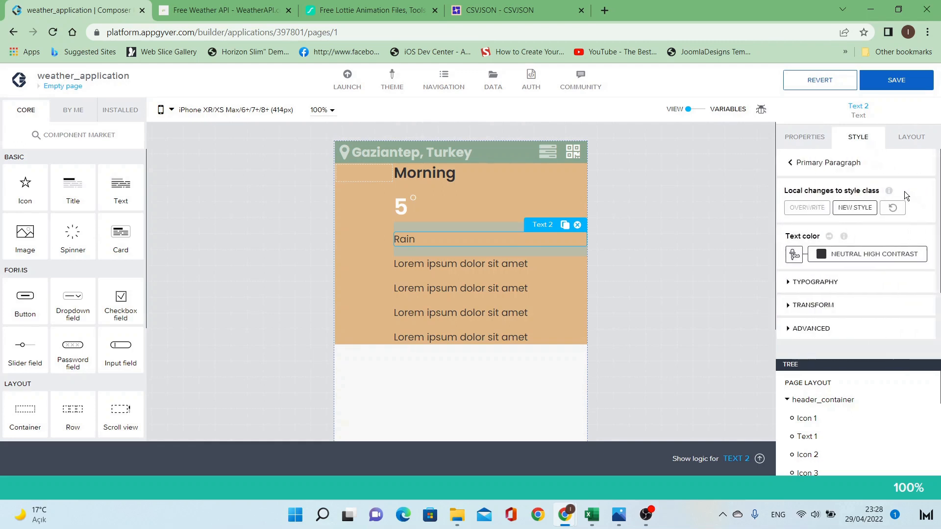
left_click(874, 254)
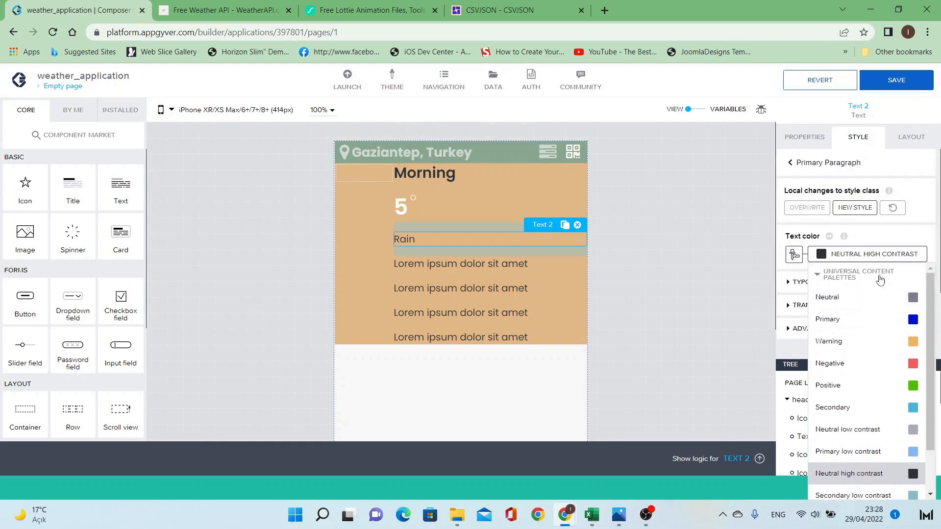
left_click(892, 233)
left_click(832, 282)
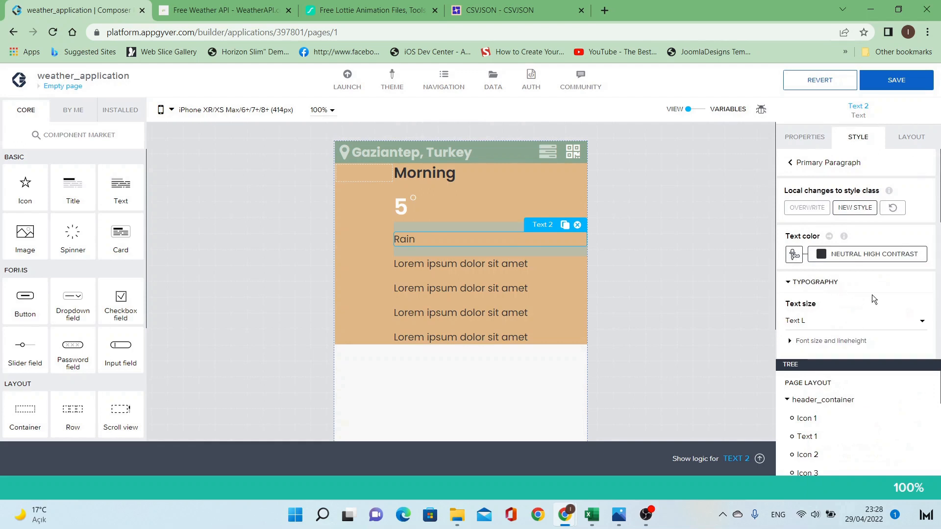
scroll(872, 295, "down", 1)
left_click(857, 264)
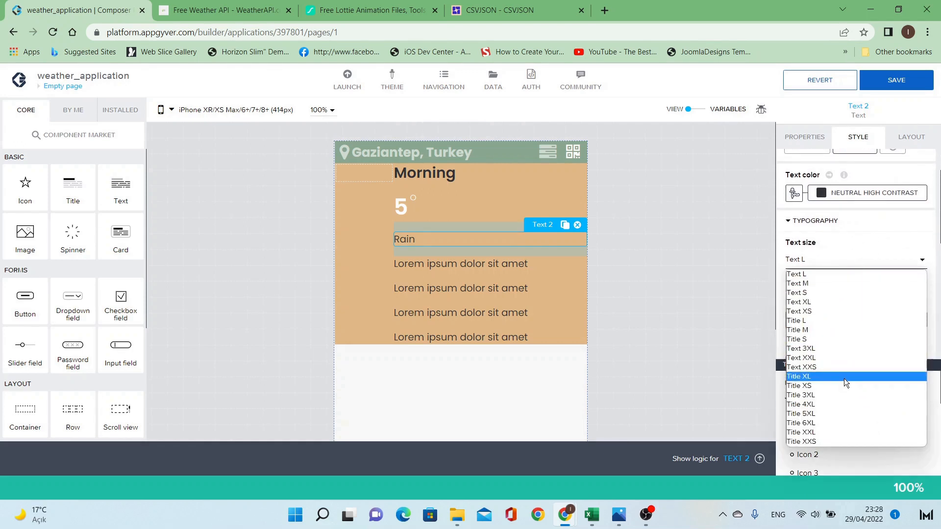
left_click(842, 395)
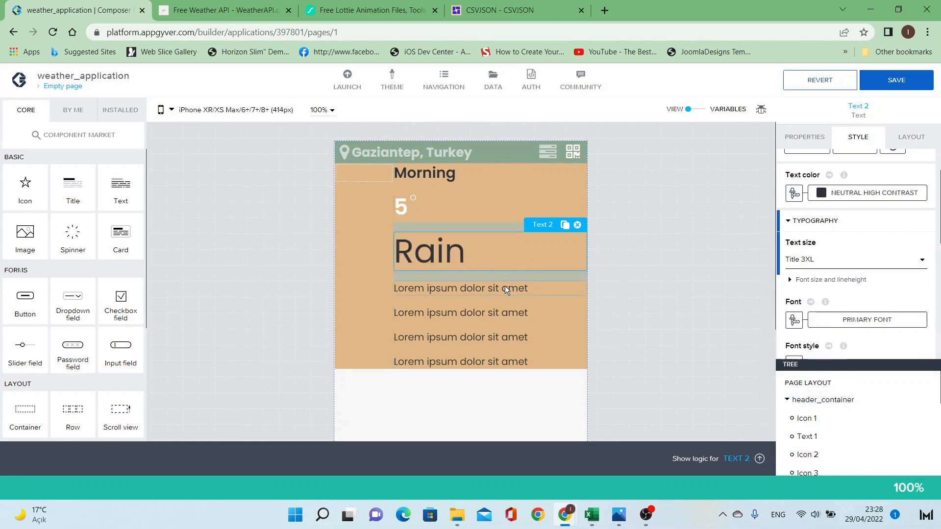
Sample the color of the "MORNING" label in the Photos reference image with the color picker, and return to the weather_application composer in Chrome.
left_click(619, 515)
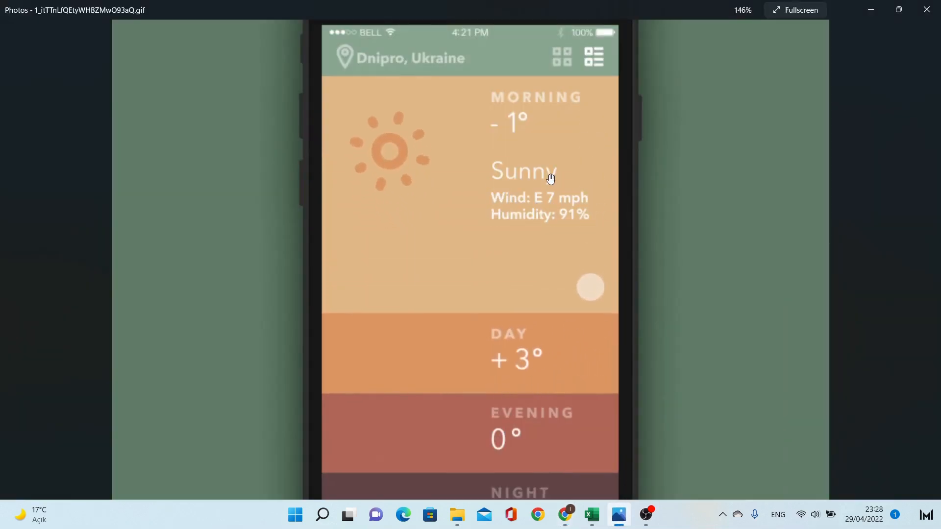
left_click(725, 513)
left_click(723, 456)
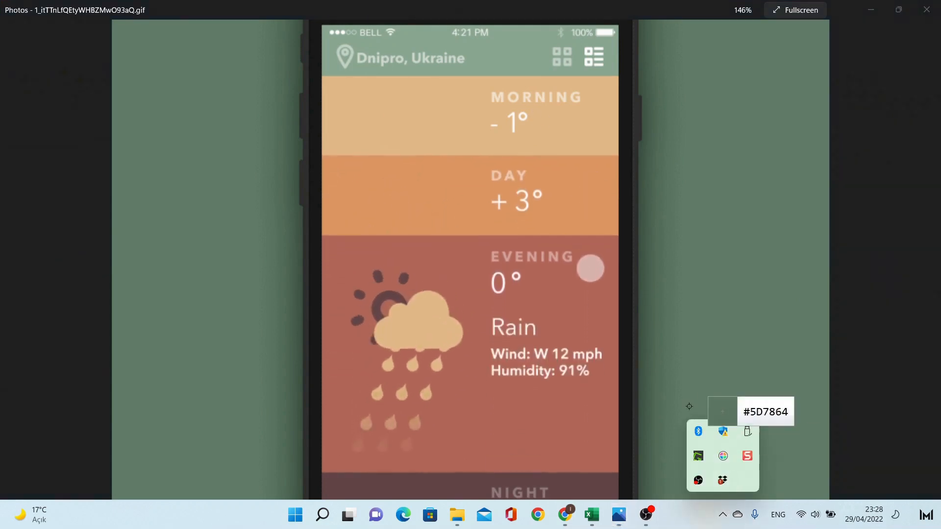
left_click(516, 97)
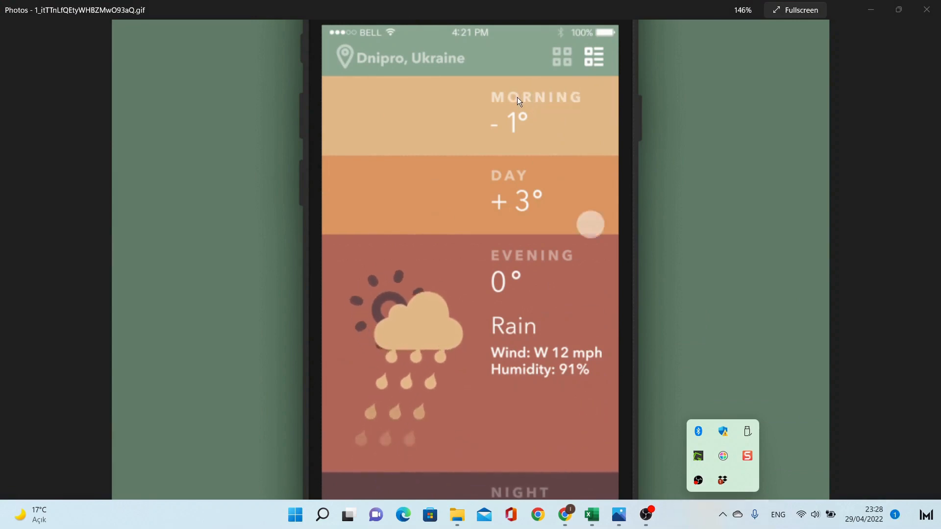
mouse_move(565, 515)
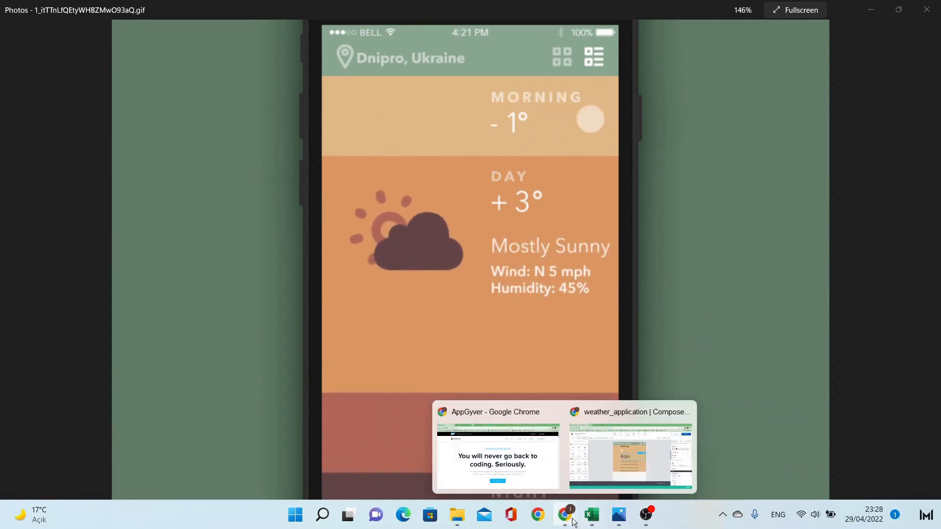
left_click(639, 482)
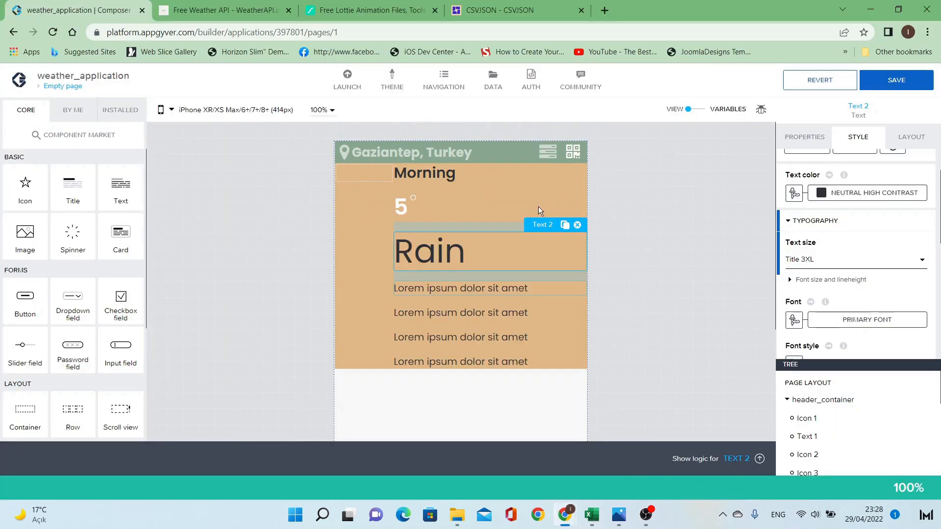
Edit the "Morning" title's Content Primary Heading style and create a new content color palette named Morning_font with hex #F5E3CF.
left_click(450, 175)
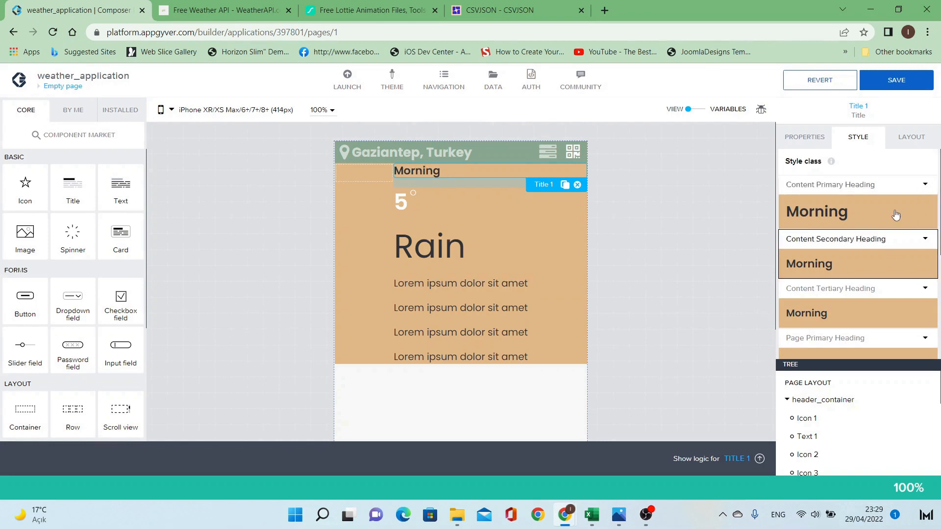
left_click(929, 188)
left_click(908, 219)
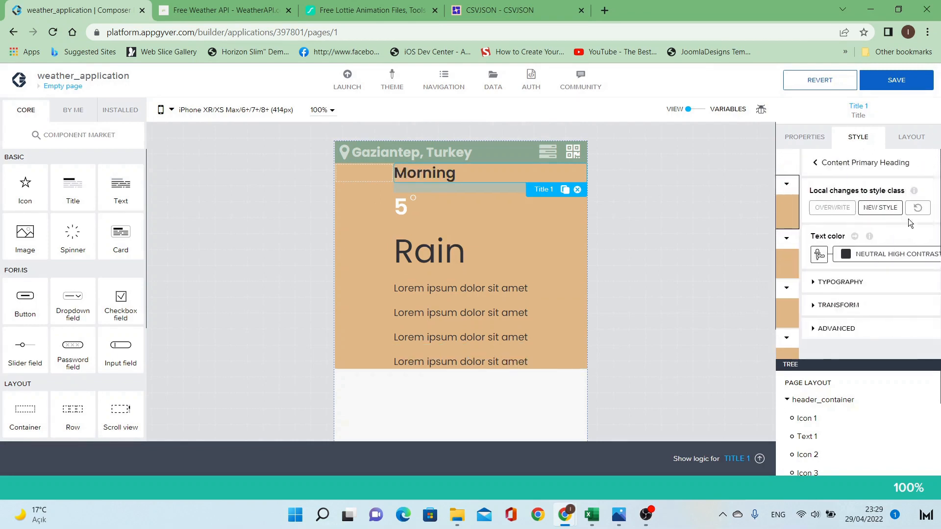
left_click(883, 260)
scroll(868, 431, "down", 2)
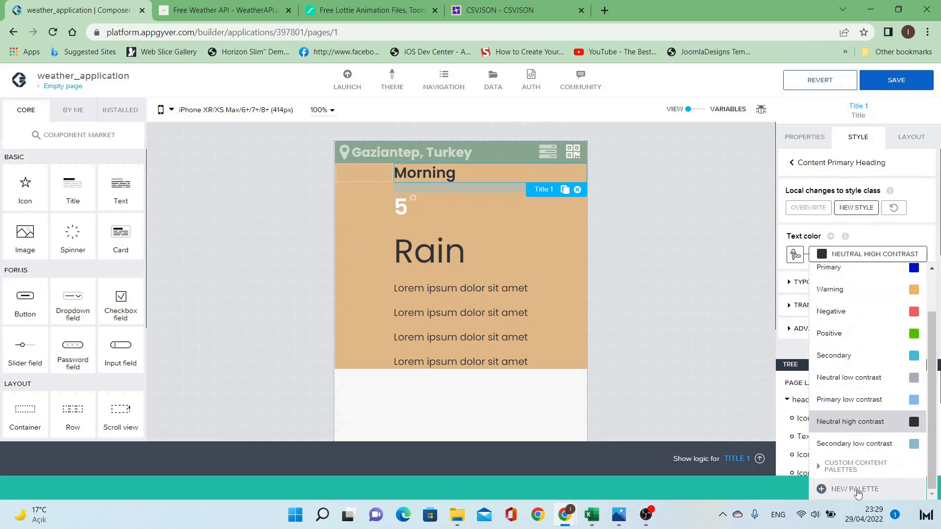
left_click(855, 488)
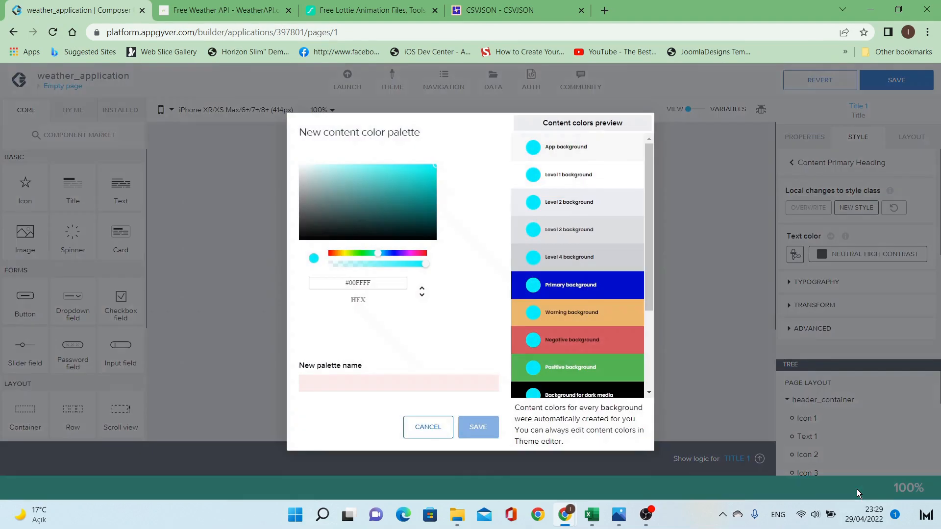
left_click(382, 282)
type("#F5E3CF")
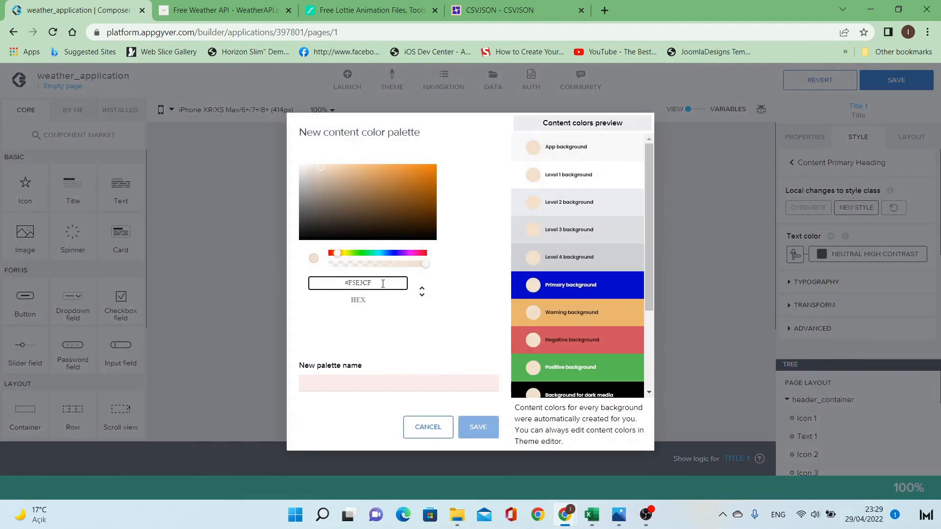
left_click(384, 383)
type("Morning_font")
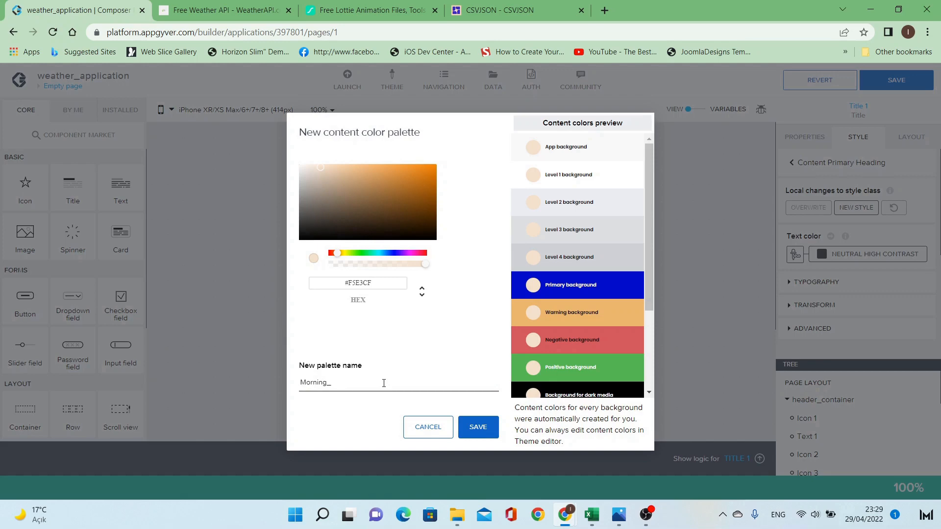
left_click(473, 428)
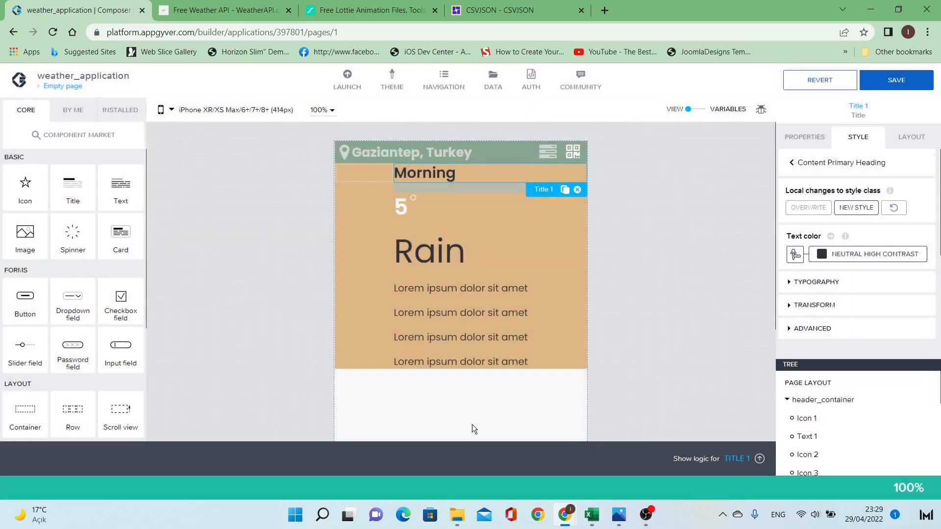
Set the "Morning" title's text color to Morning_font from the custom content palettes.
left_click(833, 255)
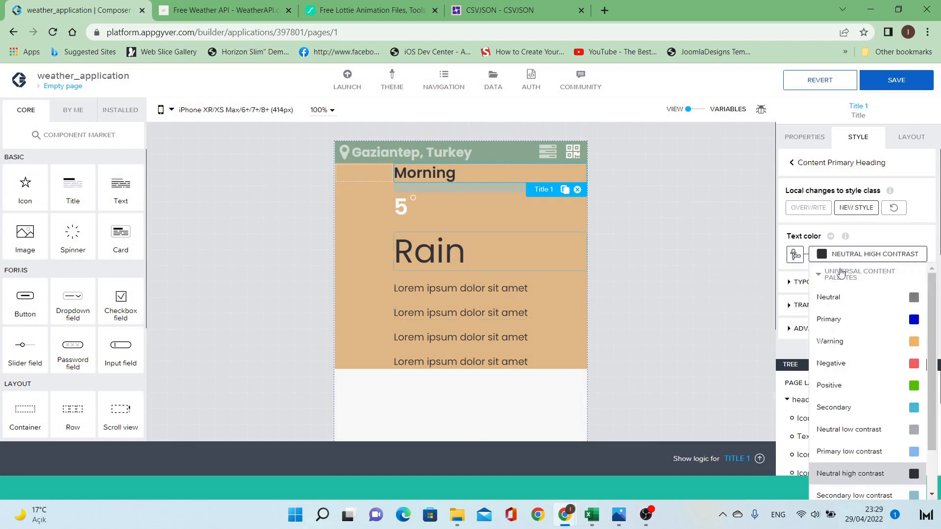
scroll(857, 407, "down", 1)
left_click(857, 466)
scroll(857, 468, "down", 2)
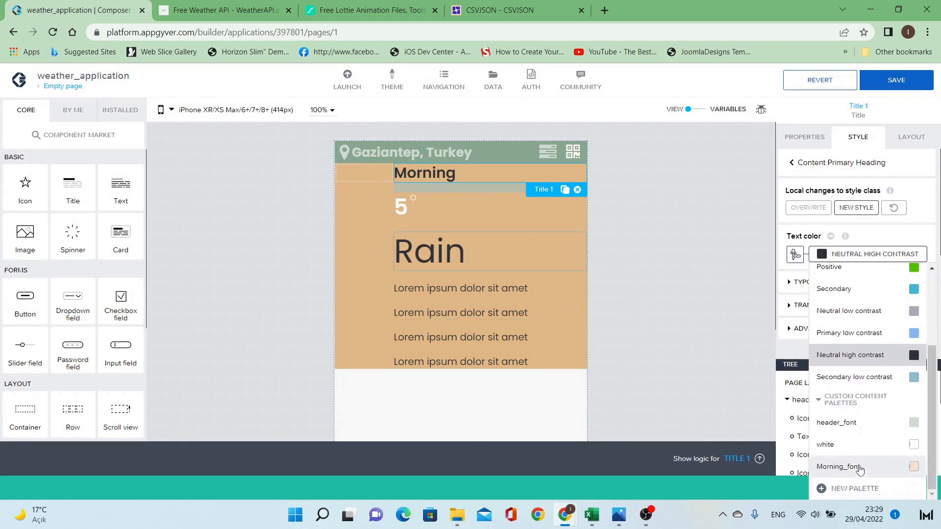
left_click(857, 468)
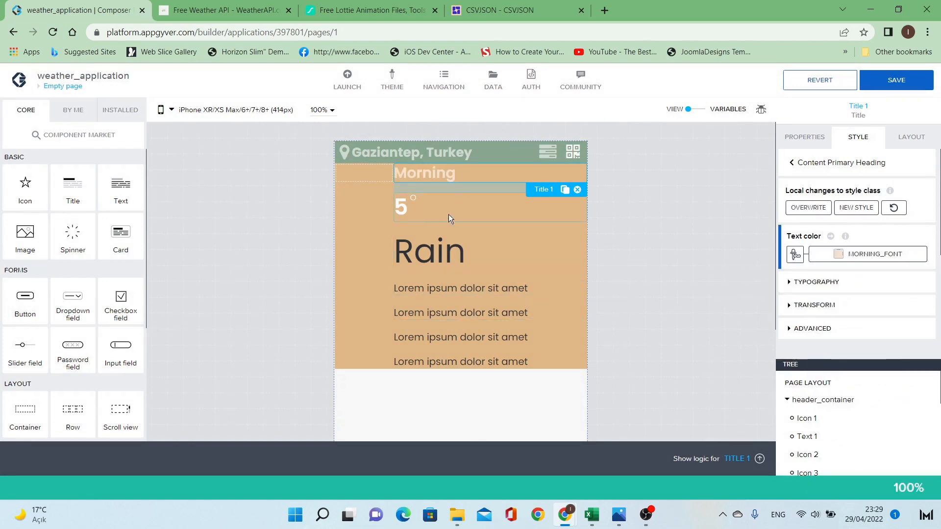
Set the "Rain" text's color to white from the custom content palettes.
left_click(444, 257)
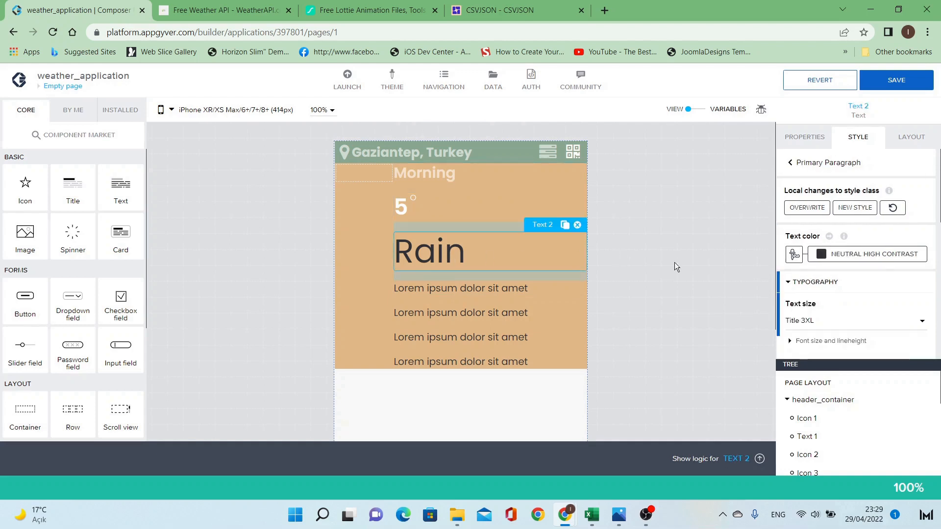
left_click(882, 254)
scroll(863, 392, "down", 2)
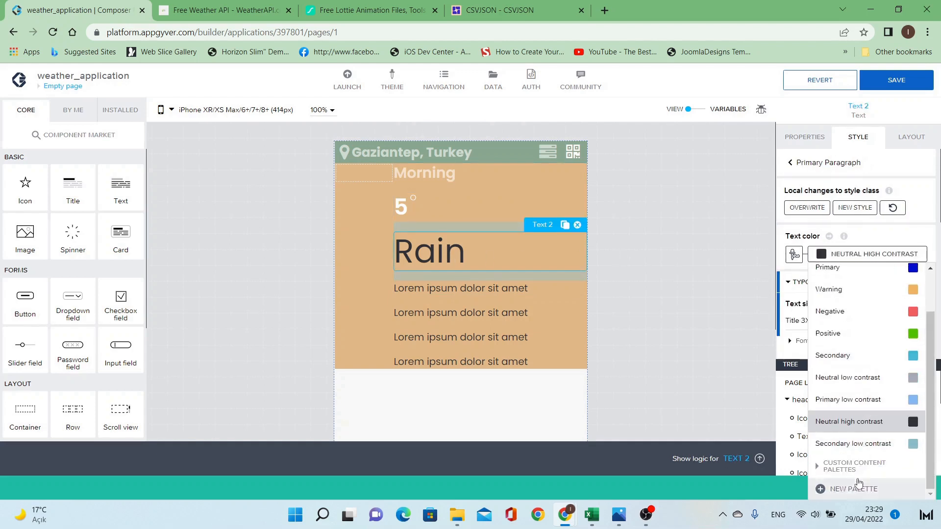
left_click(855, 466)
scroll(859, 466, "down", 2)
left_click(863, 445)
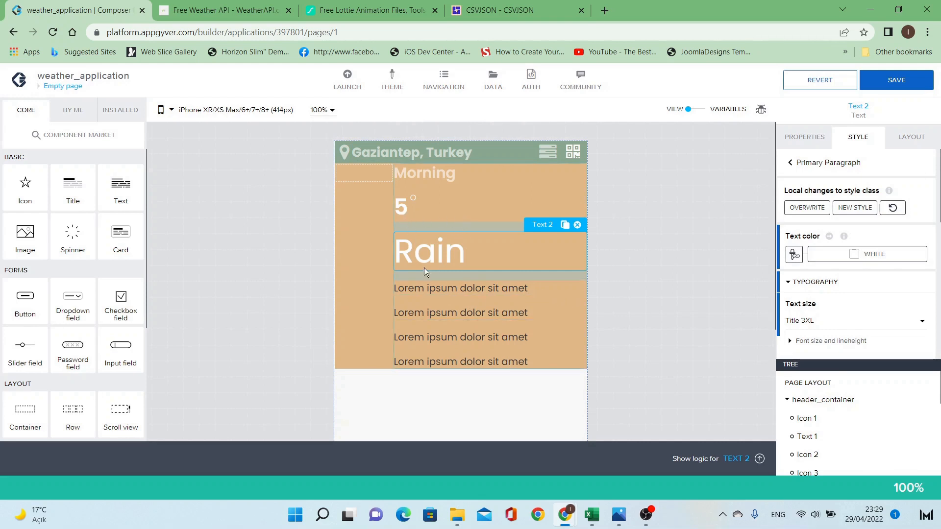
Give information_container a custom set width of 60% in its layout settings.
left_click(414, 231)
left_click(413, 229)
left_click(412, 227)
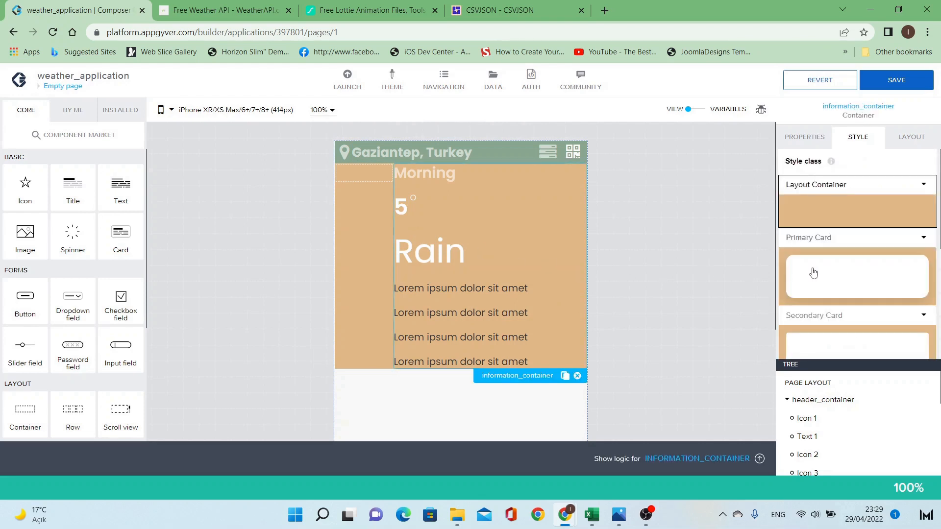
left_click(912, 136)
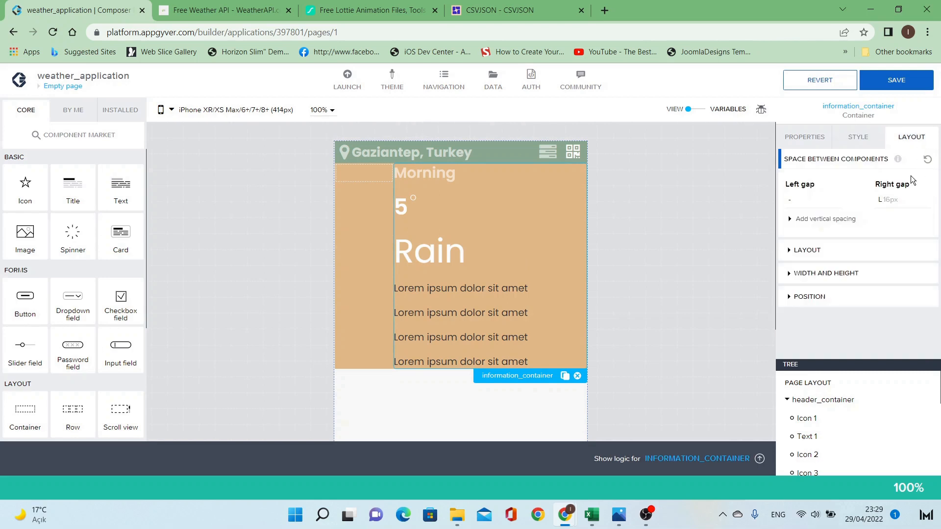
left_click(841, 277)
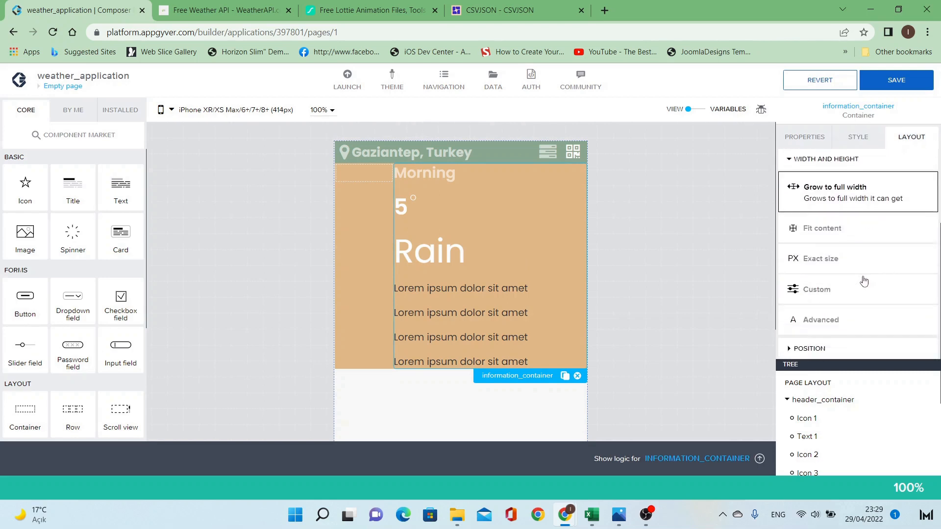
left_click(855, 293)
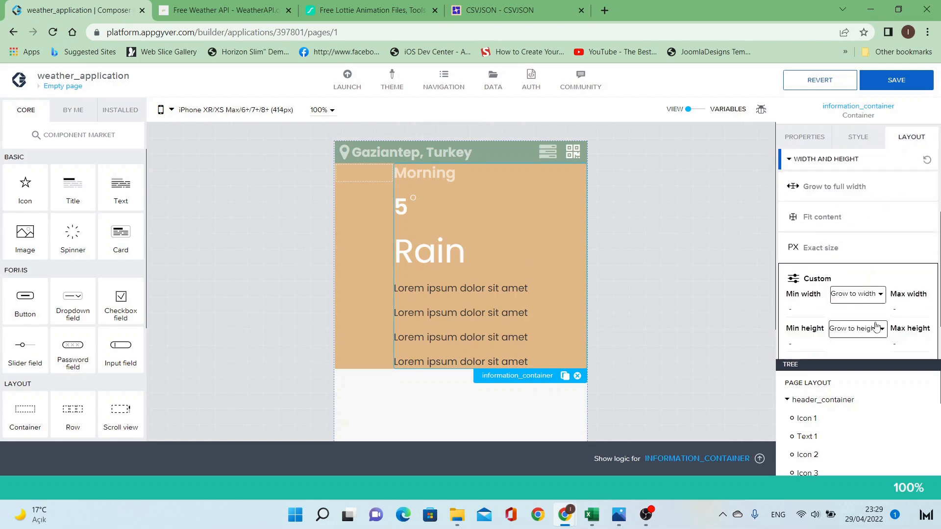
left_click(880, 295)
left_click(870, 327)
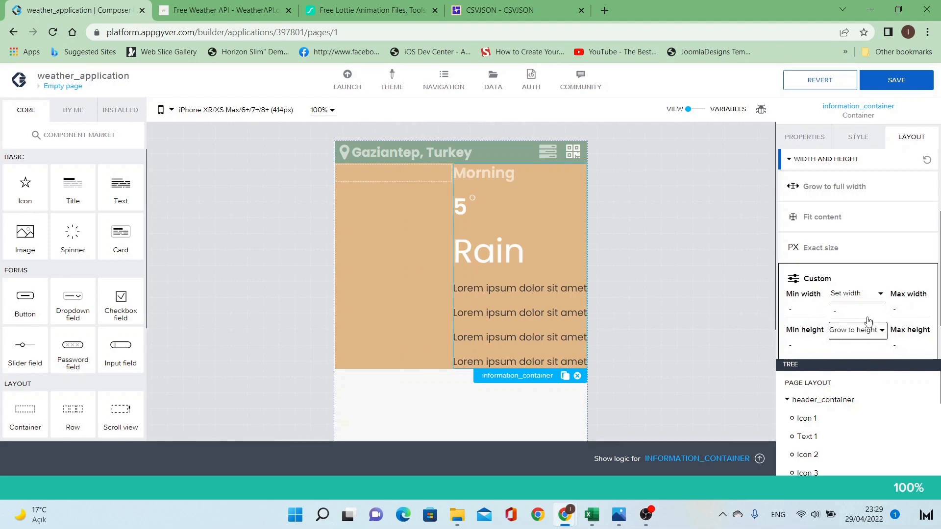
left_click(881, 327)
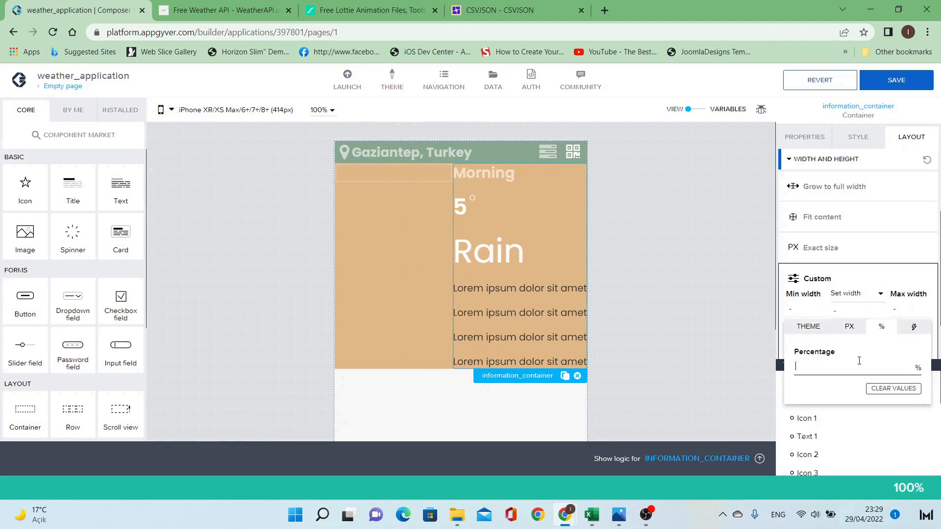
type("50")
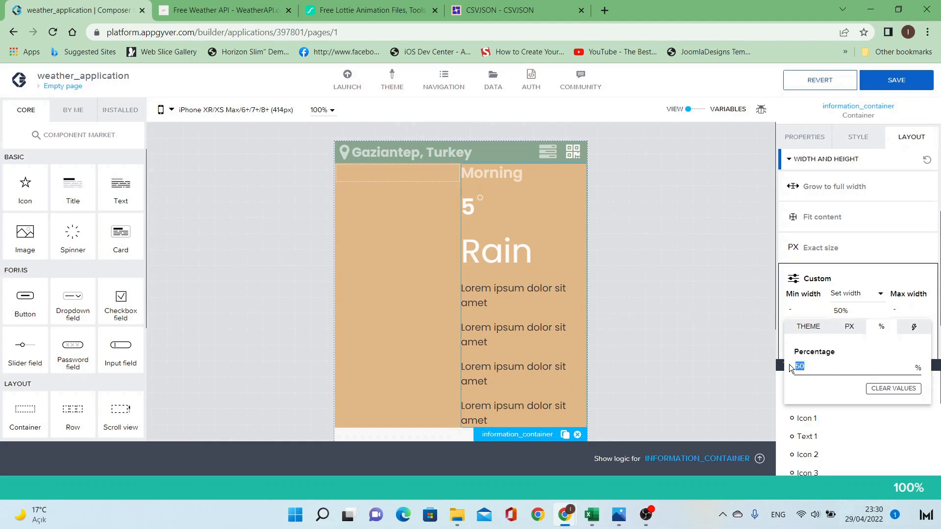
type("60")
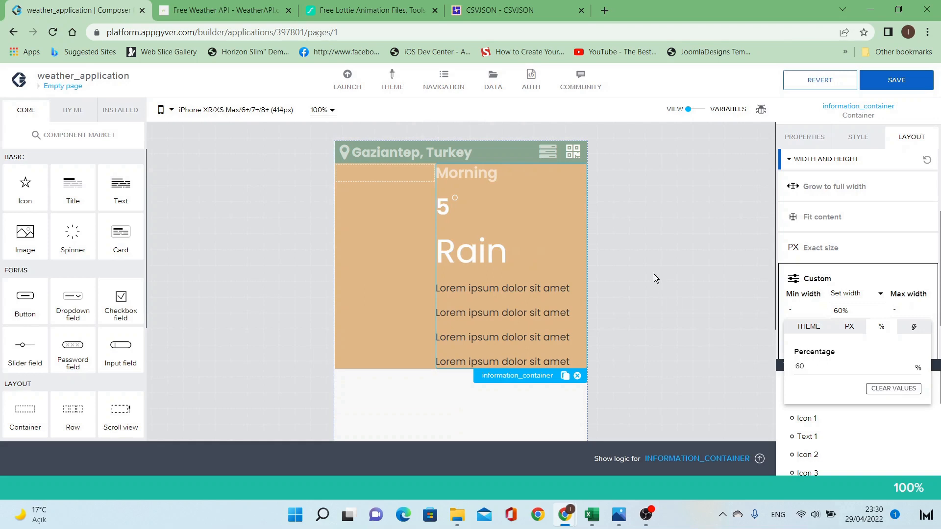
left_click(655, 257)
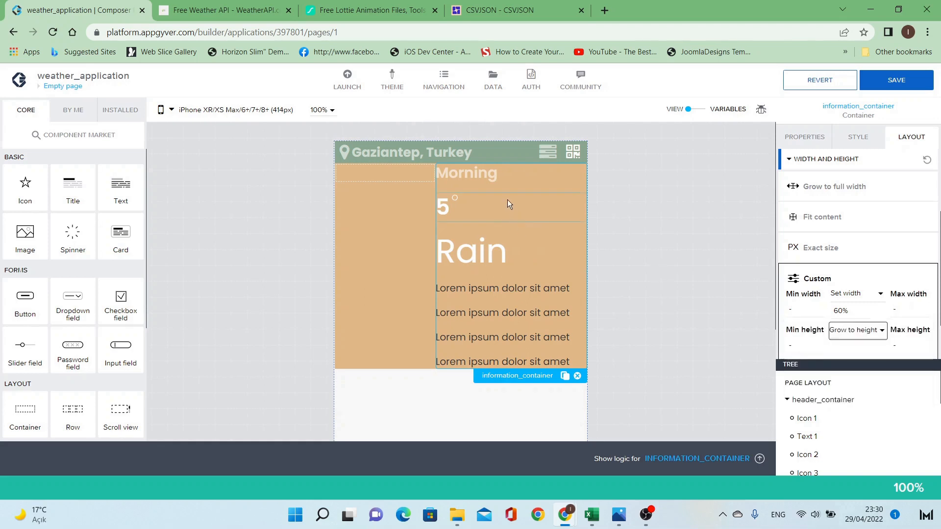
Lay out the container holding the two texts below "Rain" horizontally and center its components vertically.
left_click(496, 301)
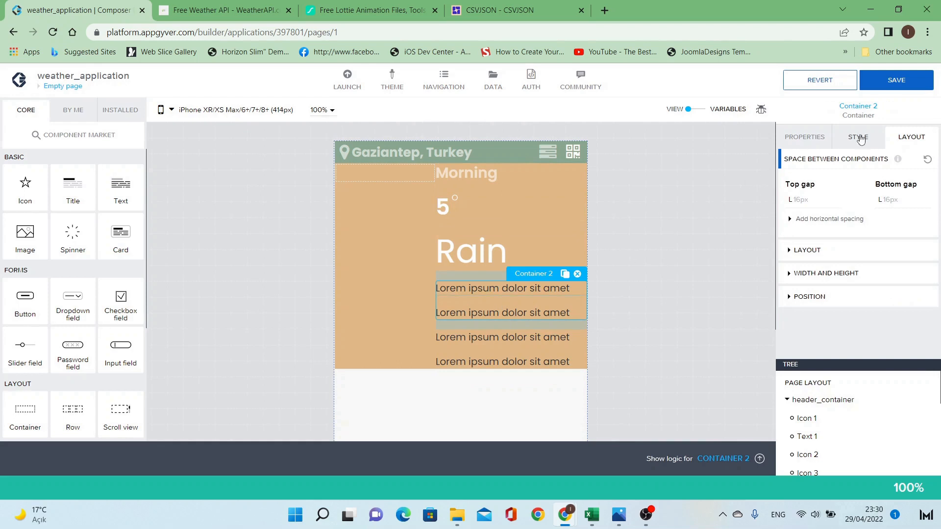
left_click(807, 251)
left_click(825, 274)
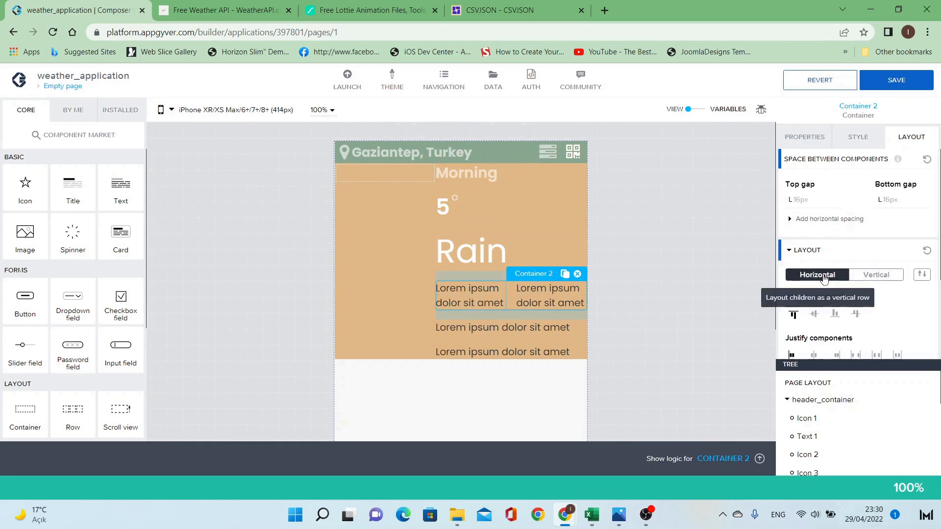
left_click(814, 314)
Check the reference design's wind line and set the content of the first text below "Rain" to "Wind:".
left_click(478, 293)
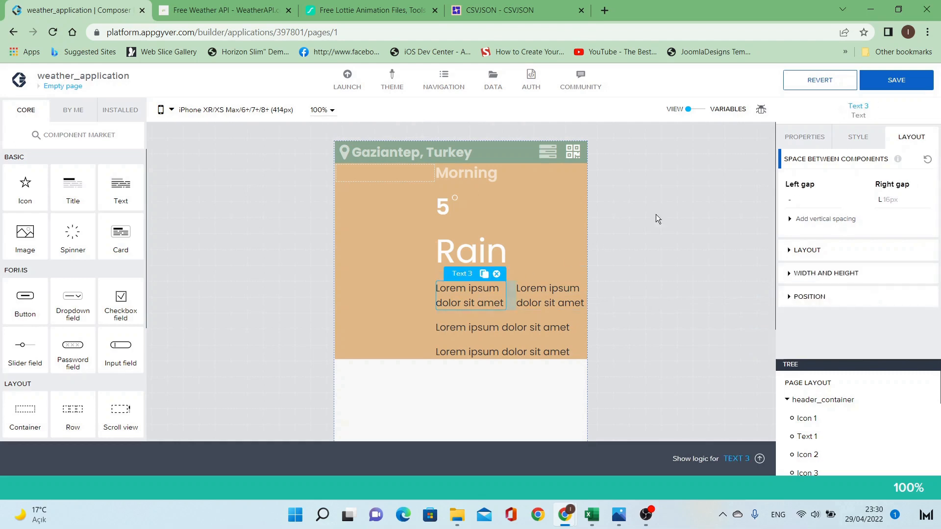
left_click(804, 136)
triple_click(839, 180)
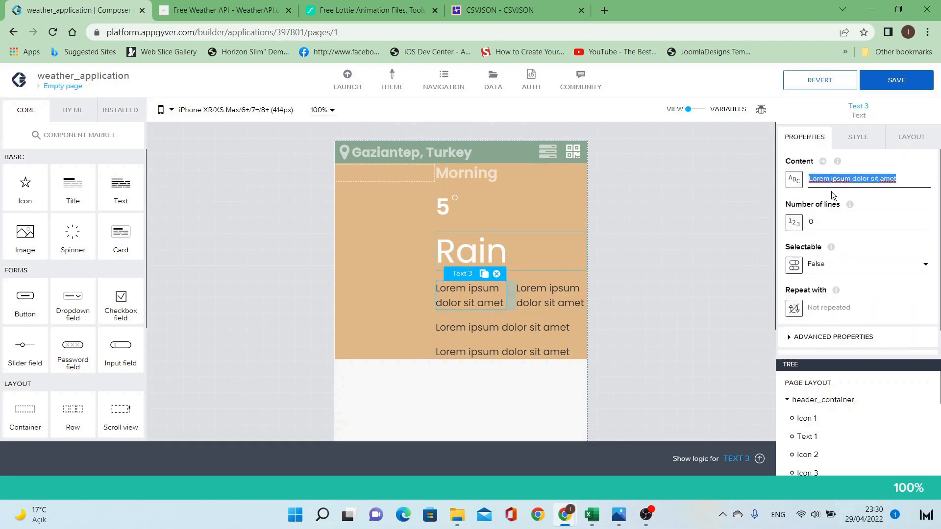
key("alt+Tab")
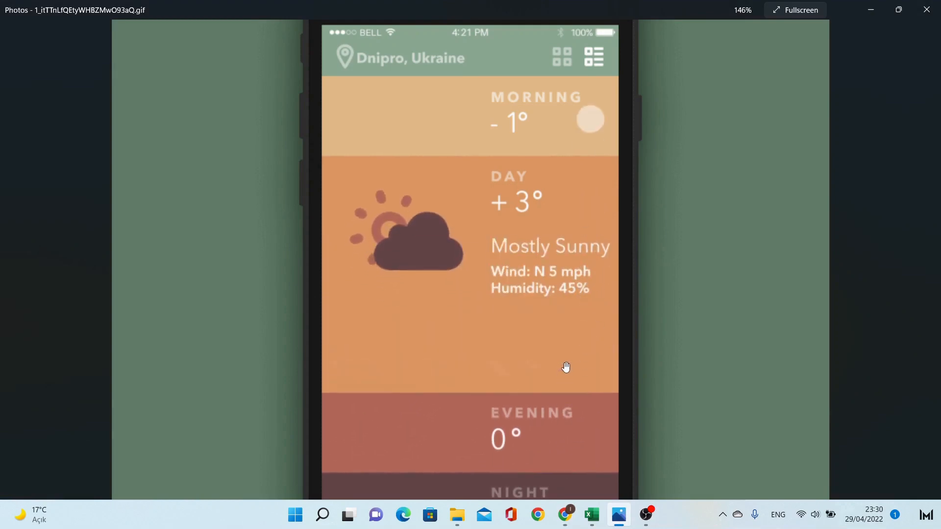
key("alt+Tab")
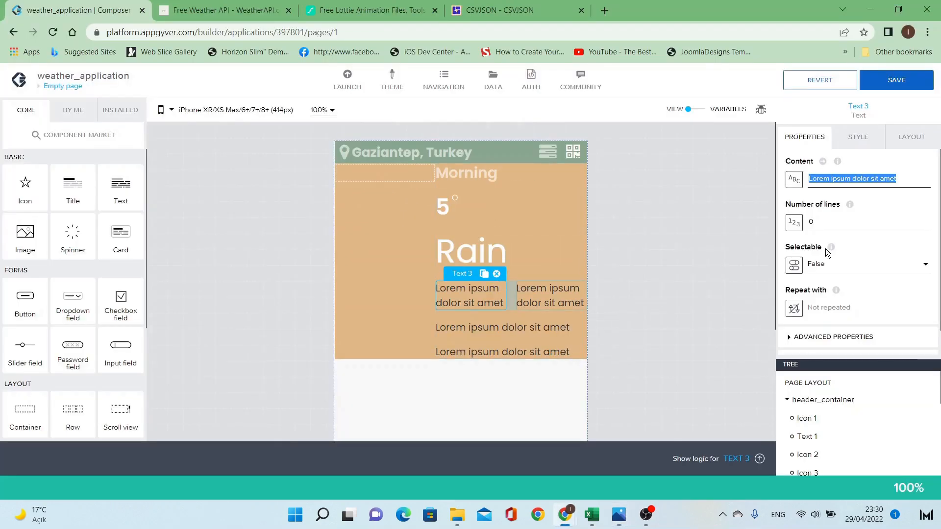
type("Wind:")
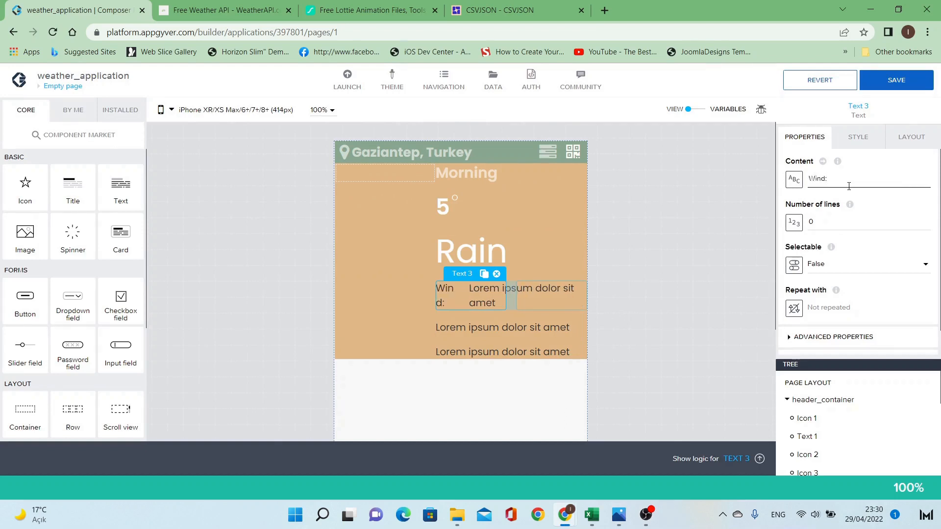
Set the content of the text beside "Wind:" to "N 25 mph".
left_click(509, 294)
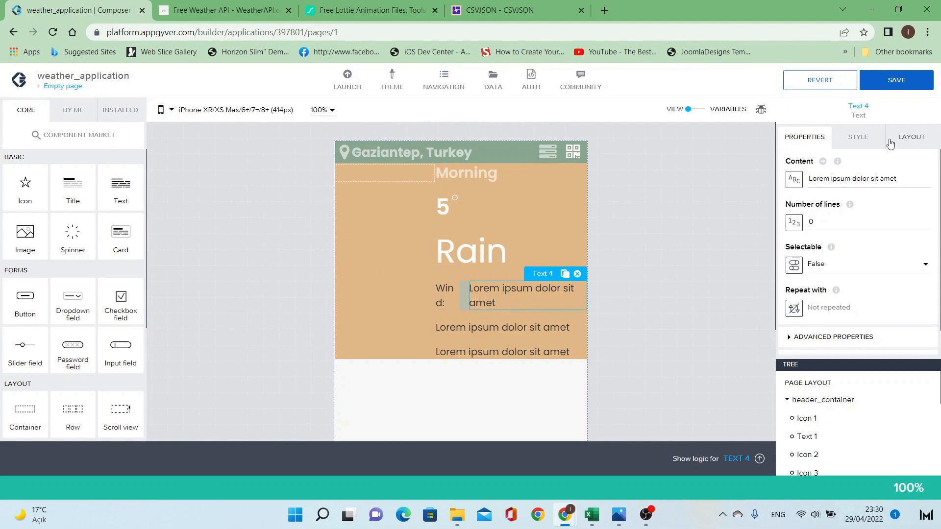
triple_click(856, 179)
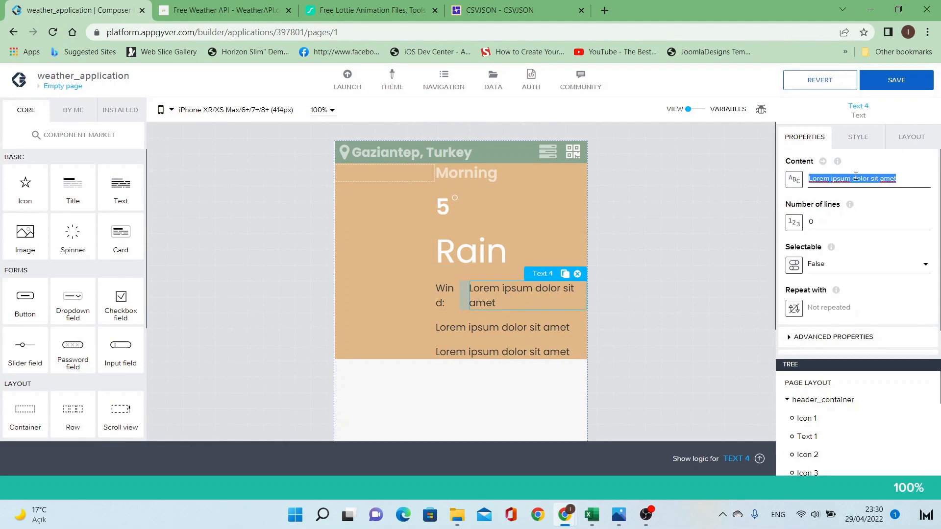
type("N")
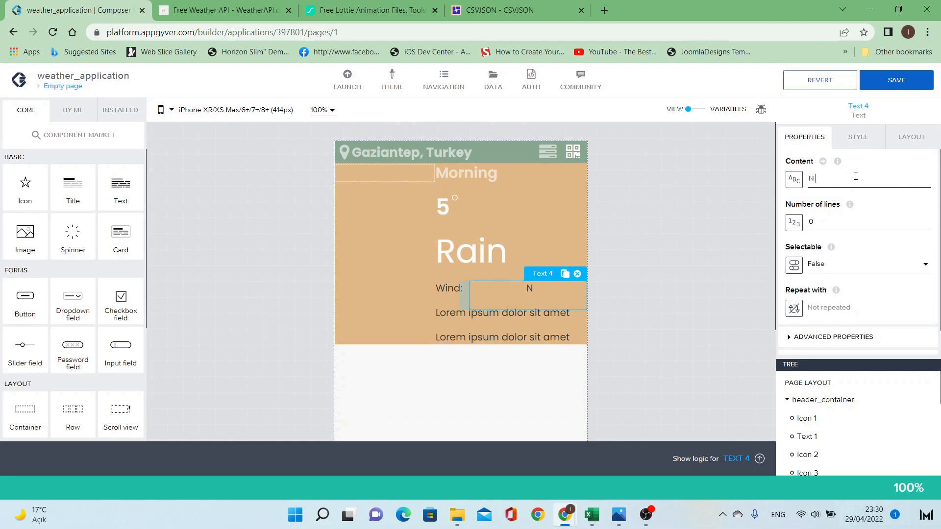
type(" 25 mph")
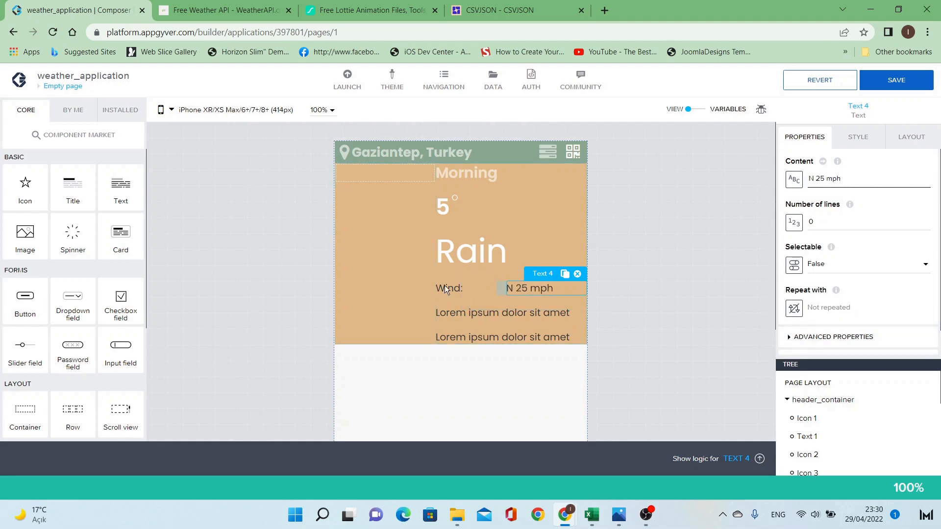
Change the "Wind:" text's width setting to Fit content.
left_click(492, 290)
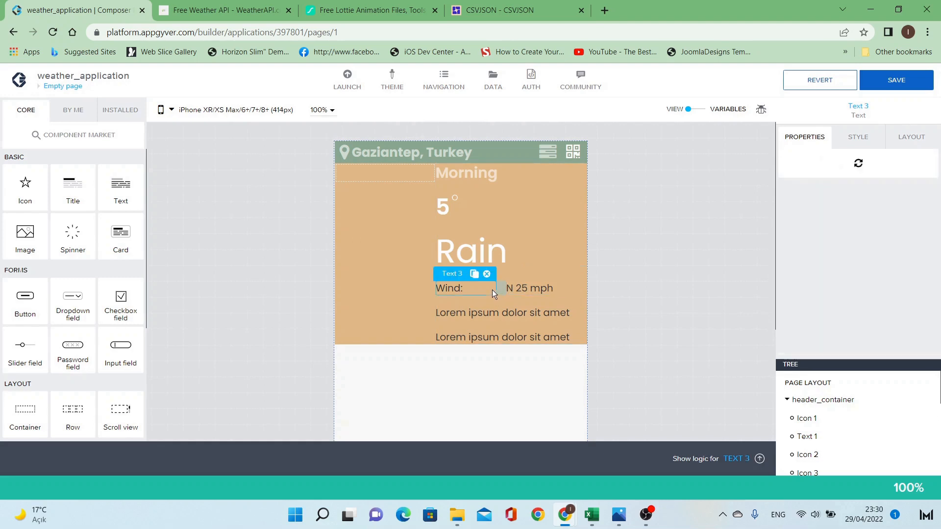
left_click(902, 145)
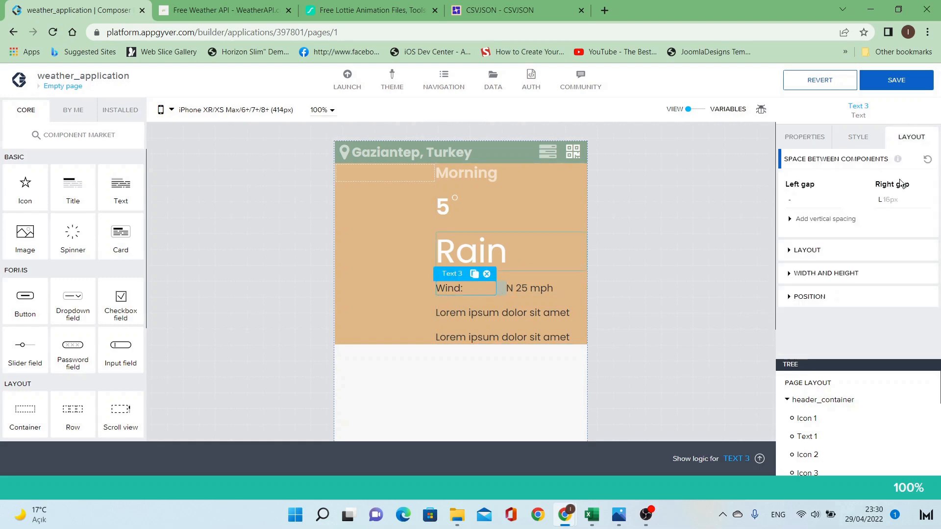
left_click(839, 273)
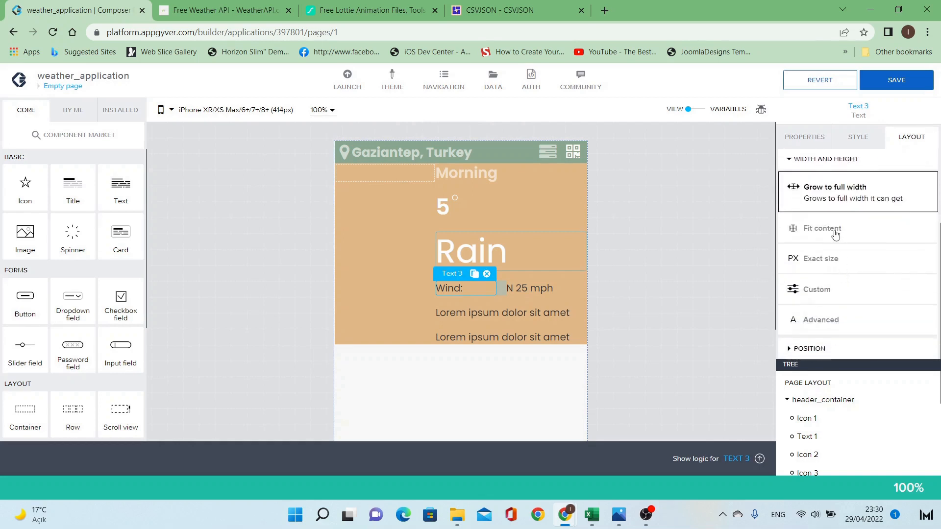
left_click(836, 230)
left_click(499, 289)
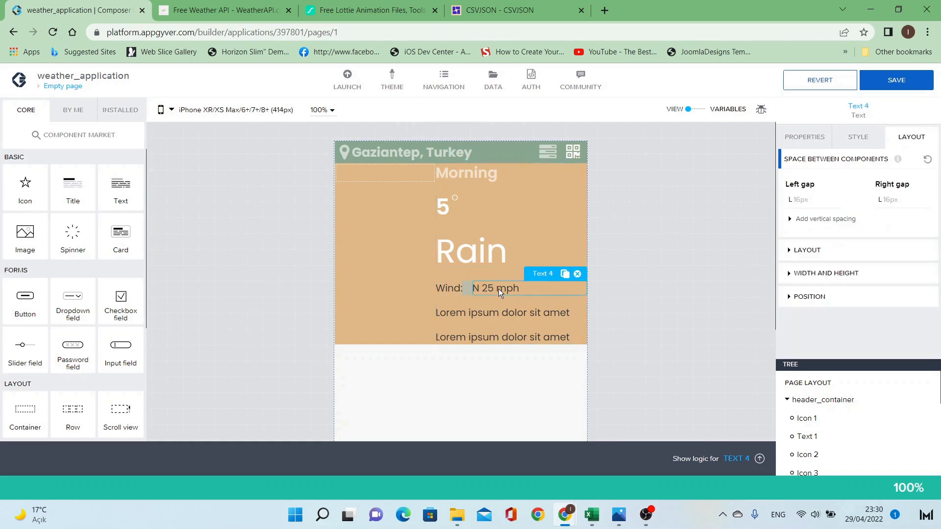
Set the content of the first placeholder text below the wind row to "Humidity:".
left_click(479, 312)
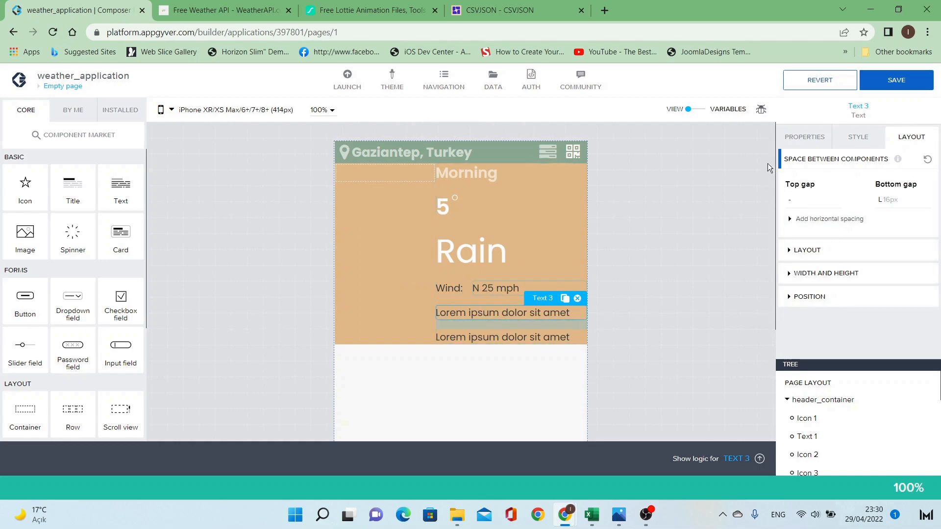
left_click(805, 138)
triple_click(844, 180)
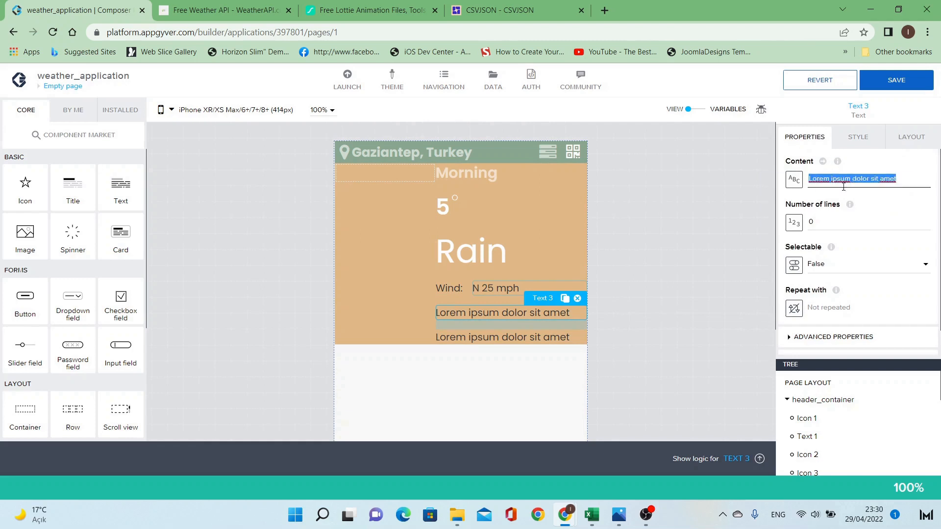
type("Hu")
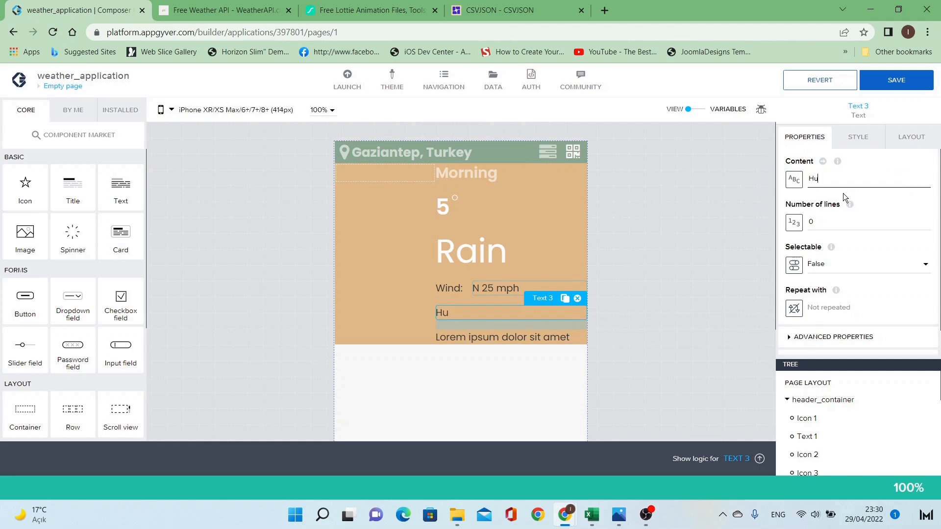
type("midity:")
Lay out the container holding "Humidity:" and its placeholder text horizontally.
left_click(517, 325)
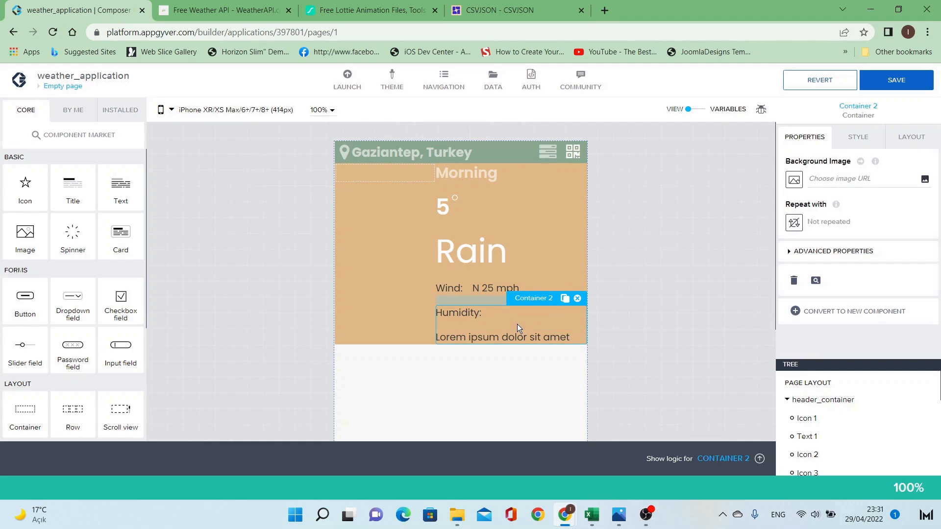
left_click(912, 140)
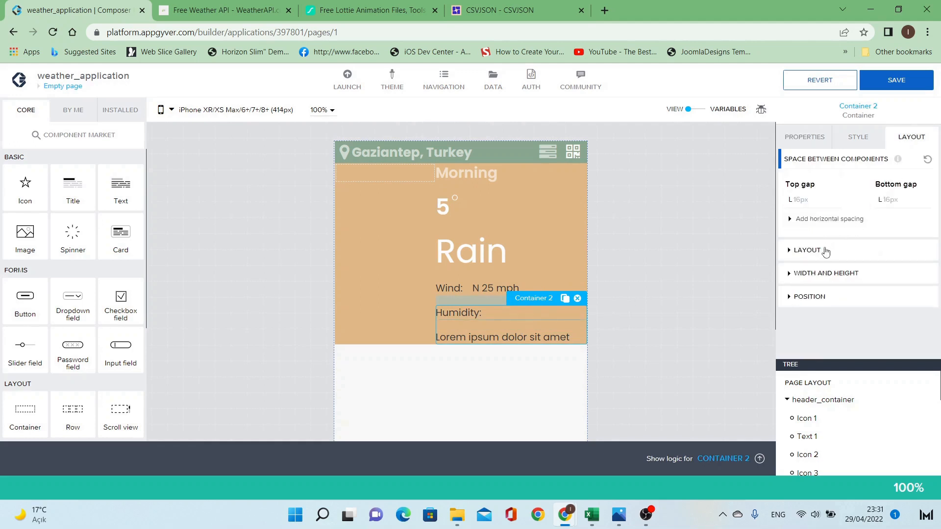
left_click(808, 250)
left_click(818, 274)
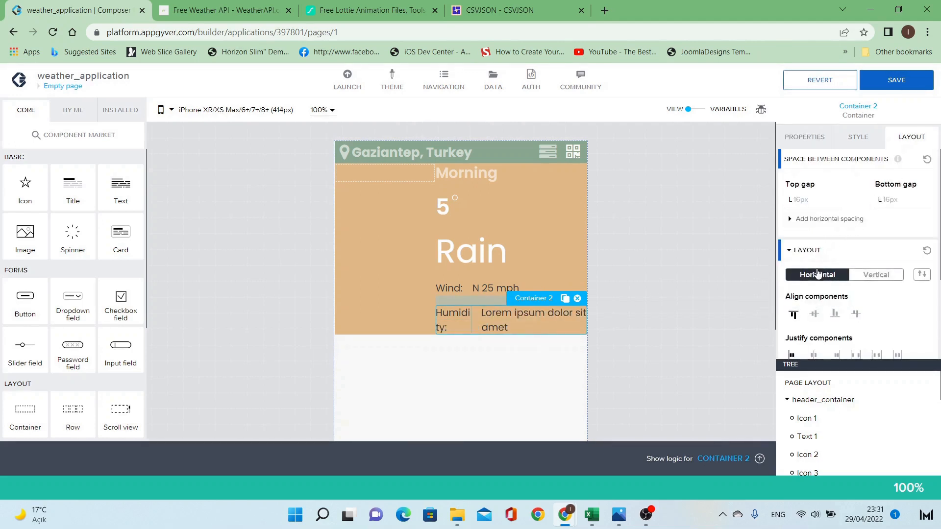
scroll(854, 311, "down", 3)
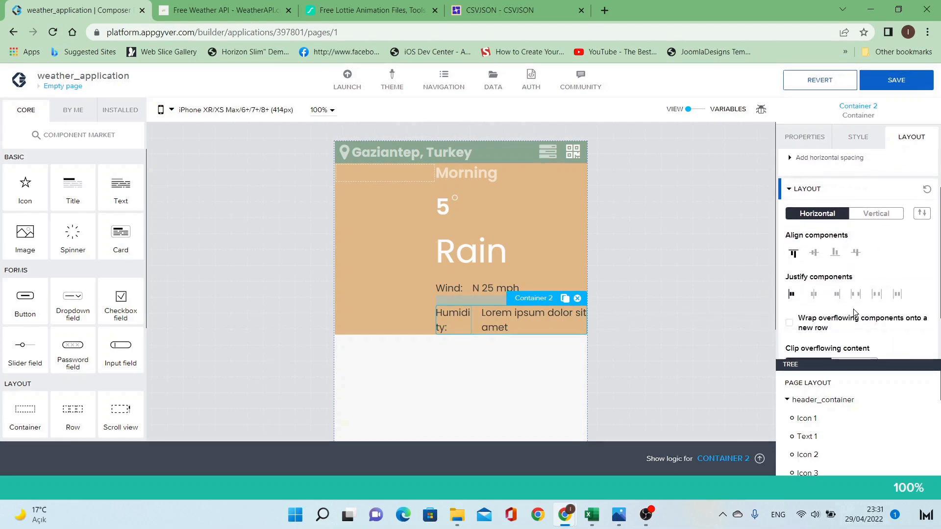
Change the "Humidity:" text's width setting to Fit content.
left_click(455, 322)
left_click(835, 257)
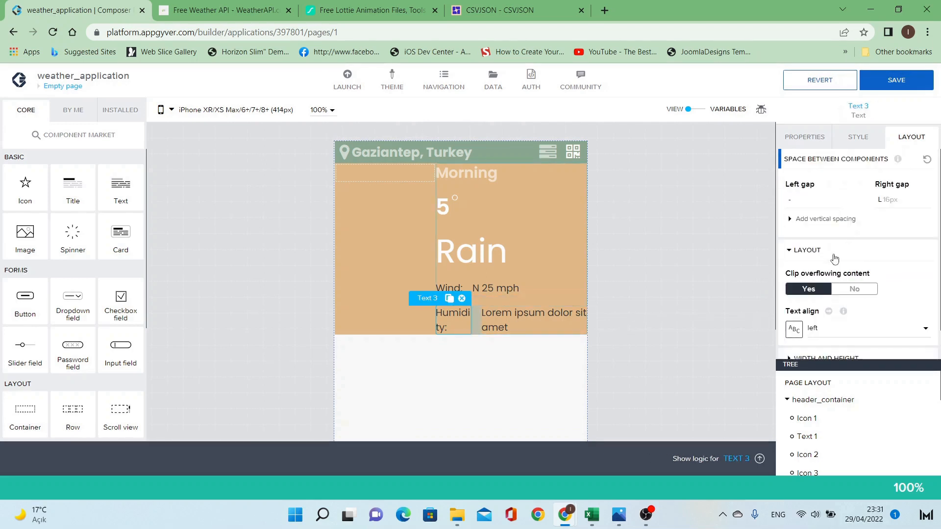
left_click(839, 255)
left_click(847, 274)
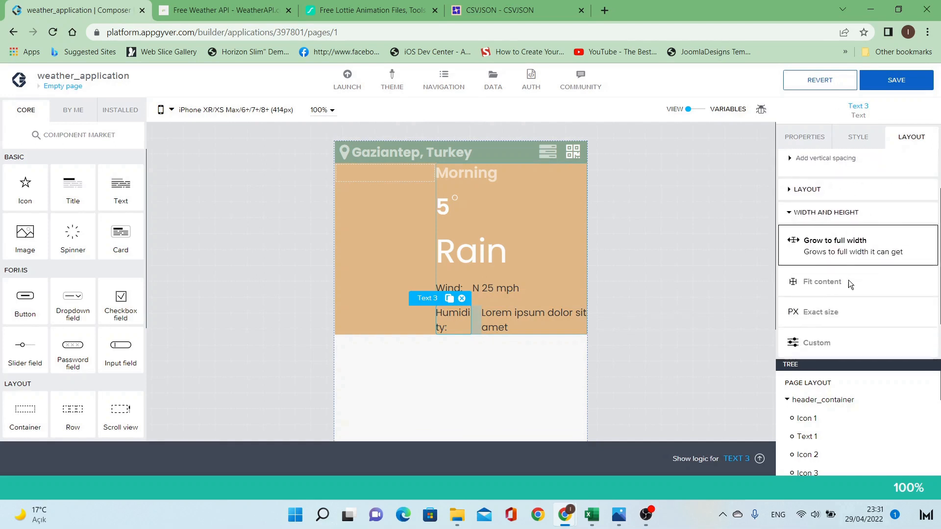
Set the content of the text beside "Humidity:" to "45%".
left_click(528, 319)
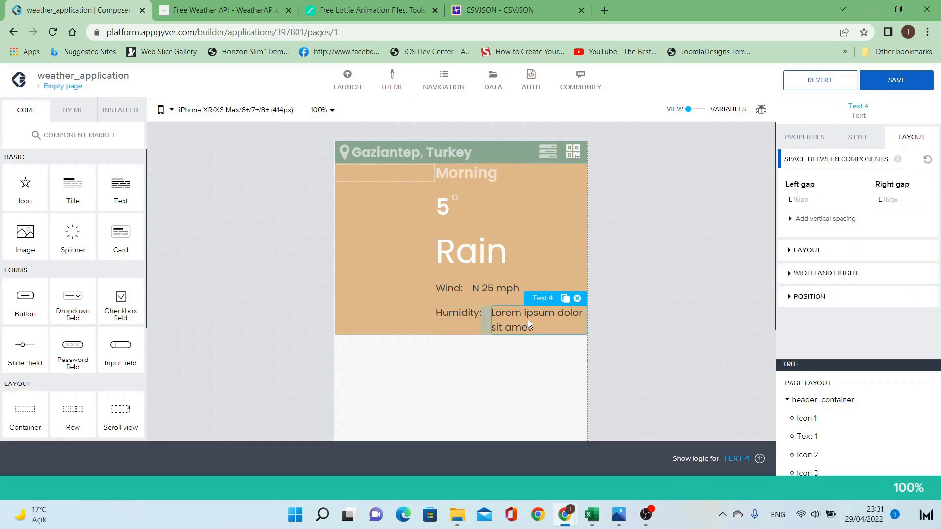
left_click(805, 138)
triple_click(826, 180)
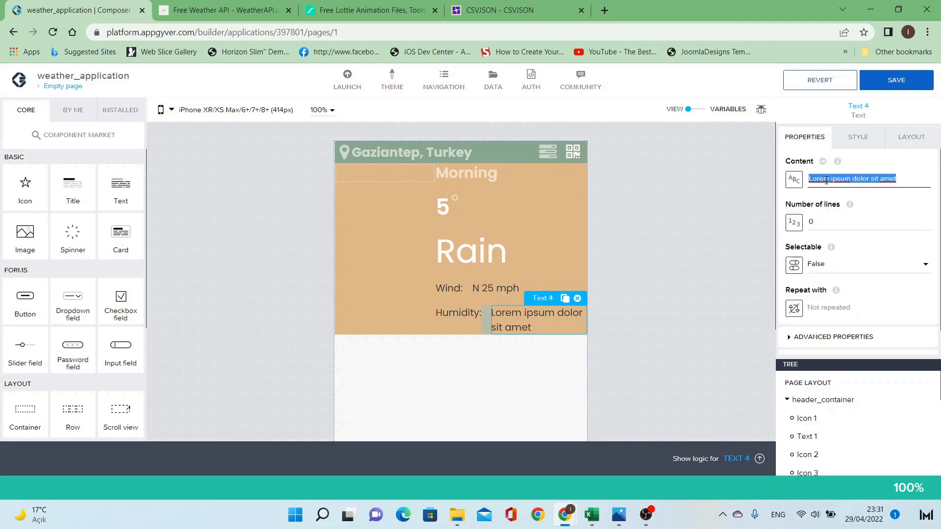
type("45")
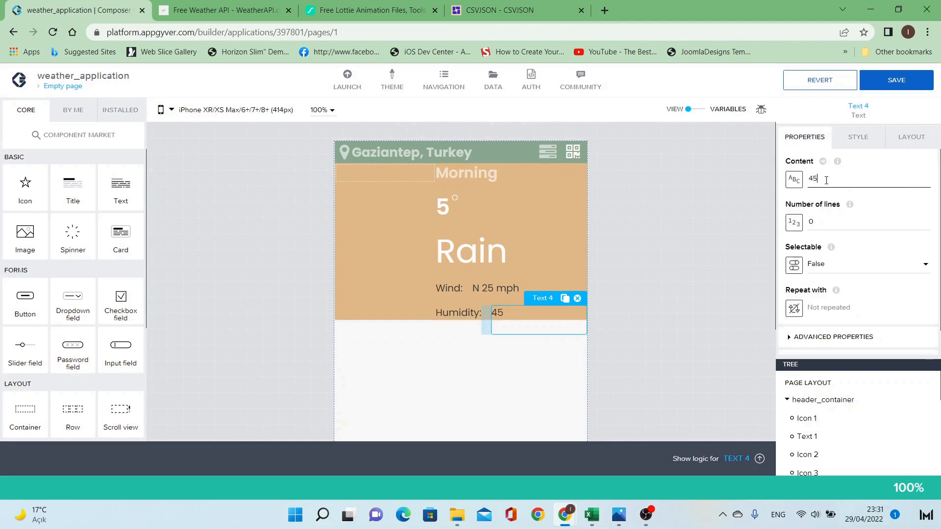
type(" 5%")
key("BackSpace")
Compare the "Wind:" text with the reference design and create a new style class named weather_condition_details from its Primary Paragraph style.
left_click(464, 296)
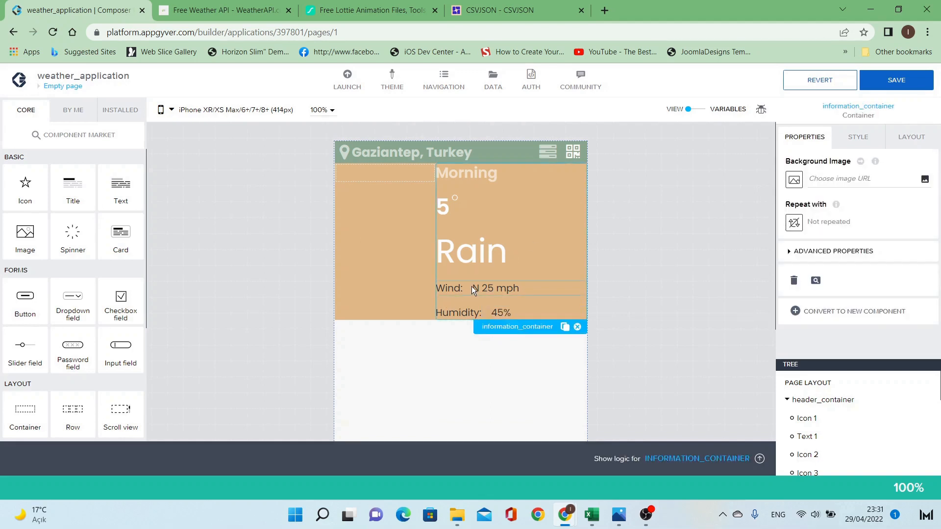
left_click(472, 287)
left_click(451, 289)
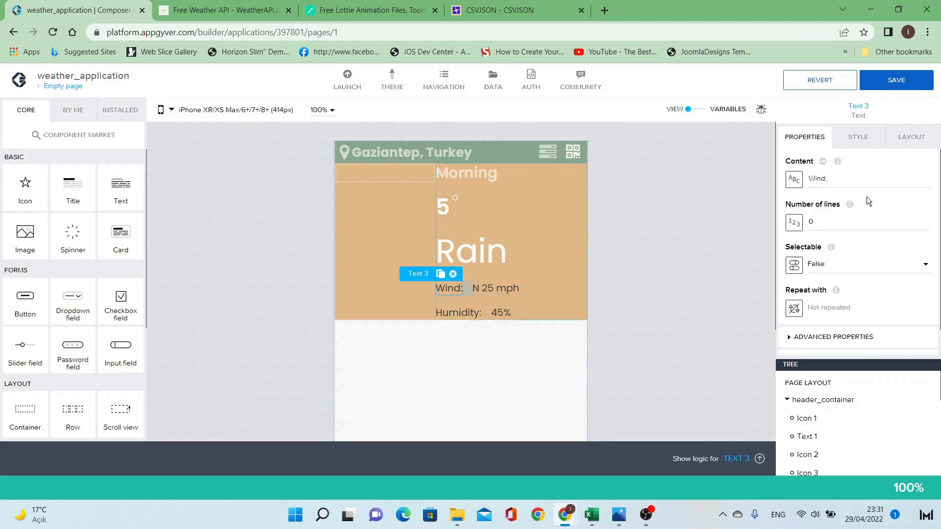
left_click(868, 153)
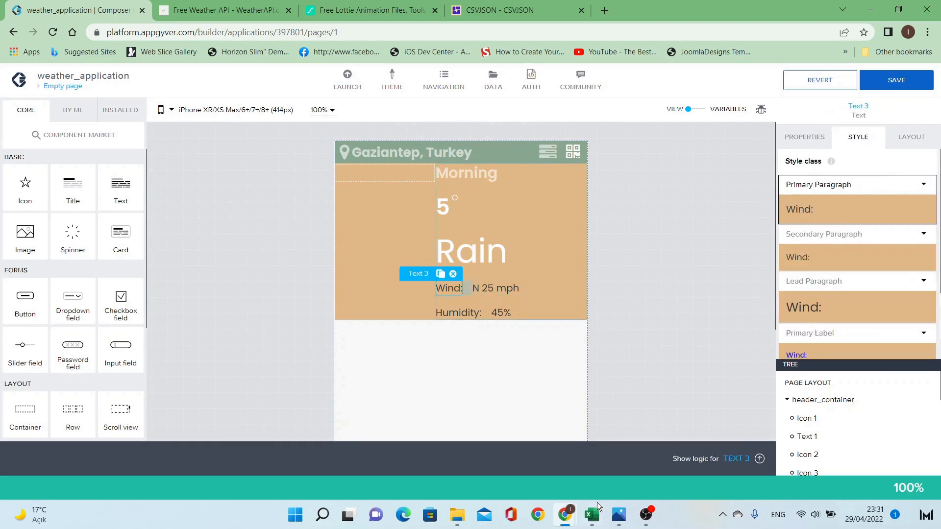
left_click(616, 503)
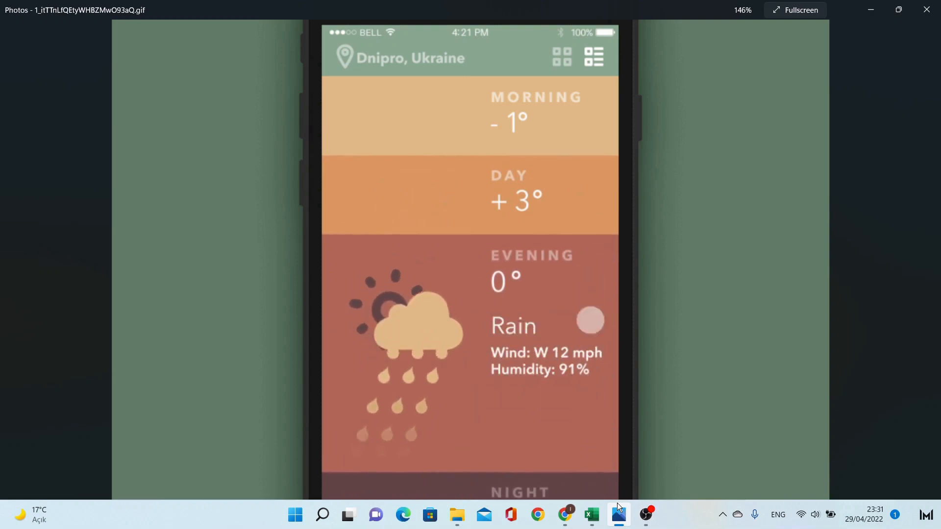
left_click(617, 503)
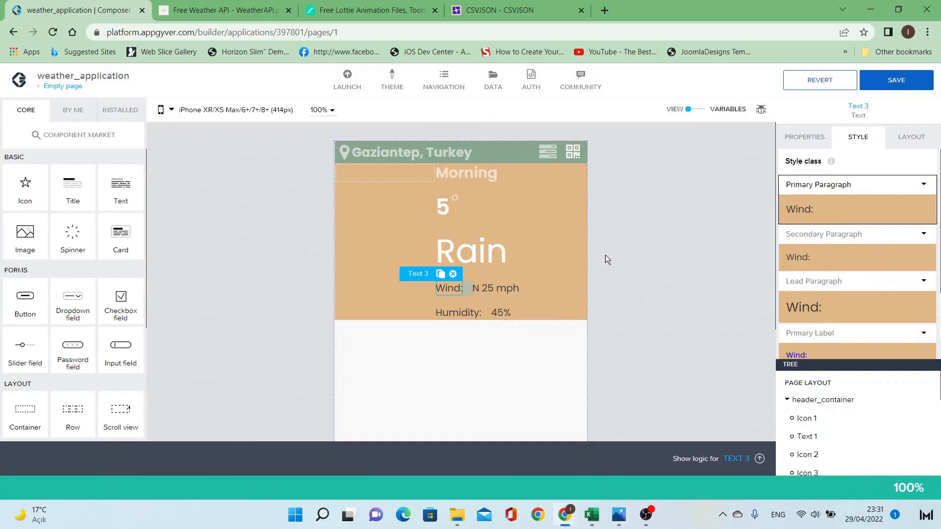
left_click(924, 184)
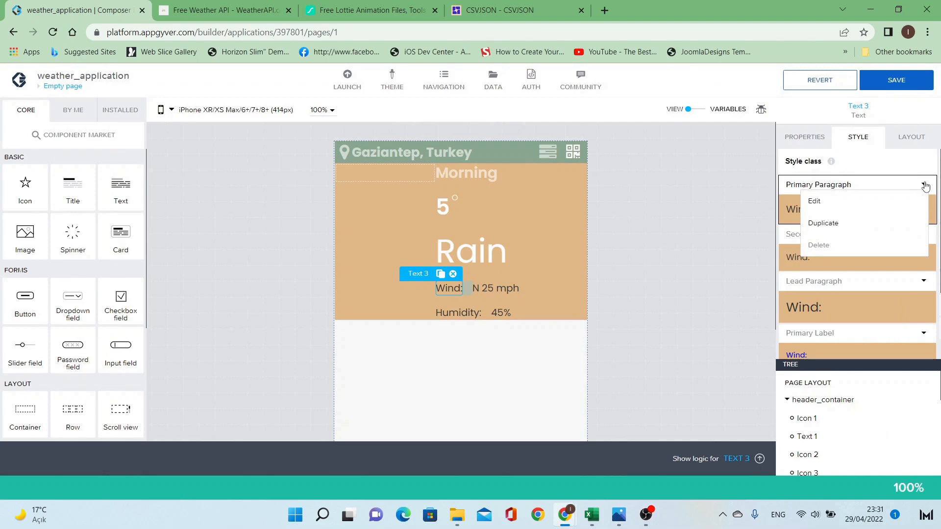
left_click(910, 202)
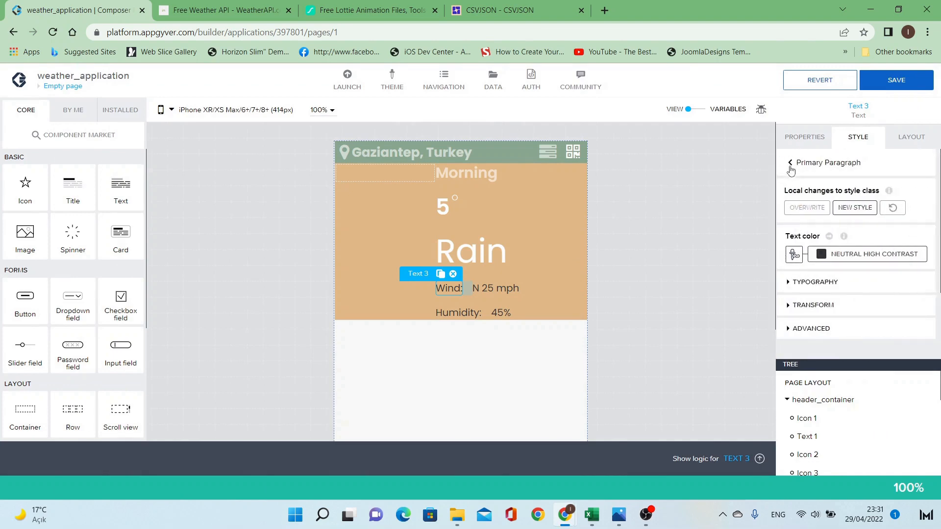
left_click(863, 208)
left_click(543, 281)
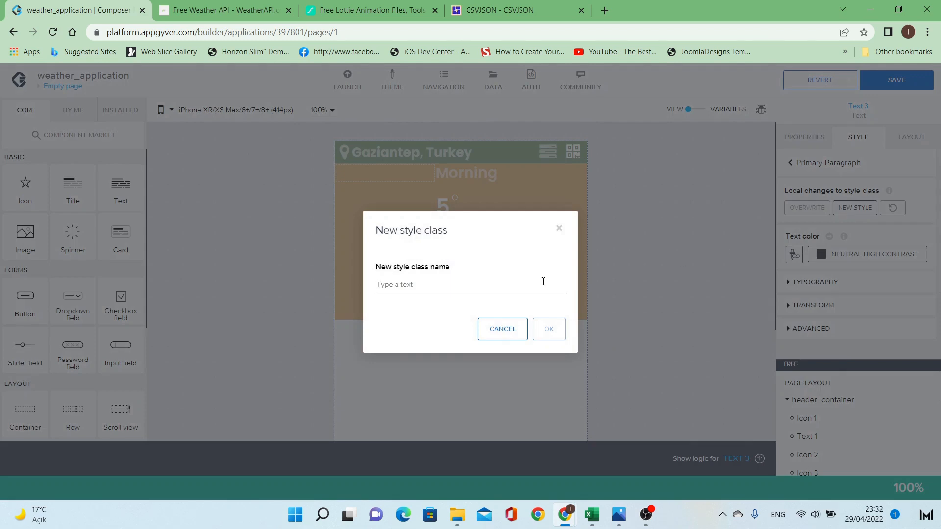
type("weather_condition_details")
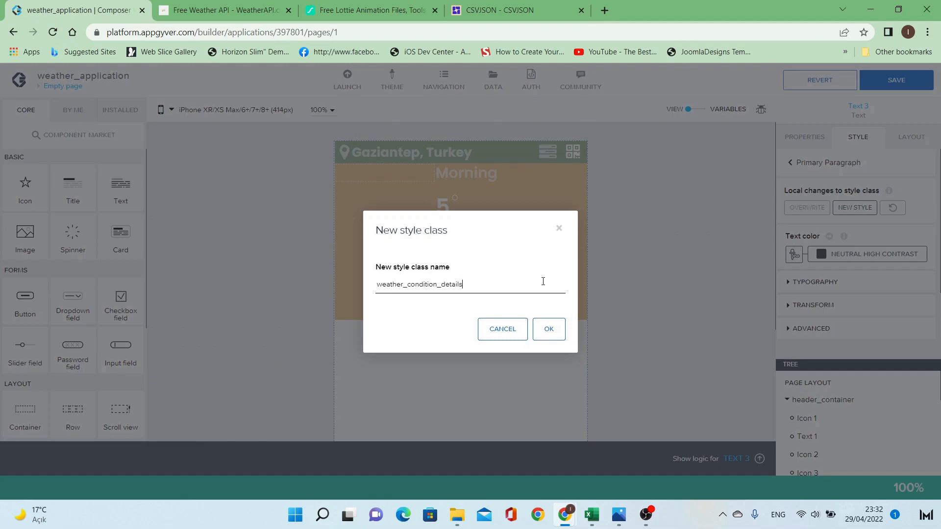
left_click(544, 331)
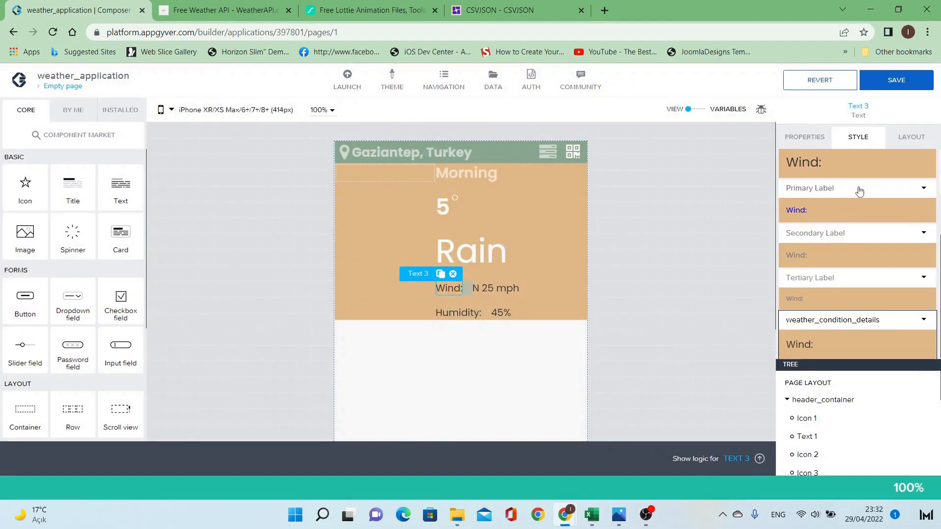
Open the weather_condition_details style class for editing and set the "Wind:" text's color to the custom white palette.
left_click(922, 321)
left_click(912, 334)
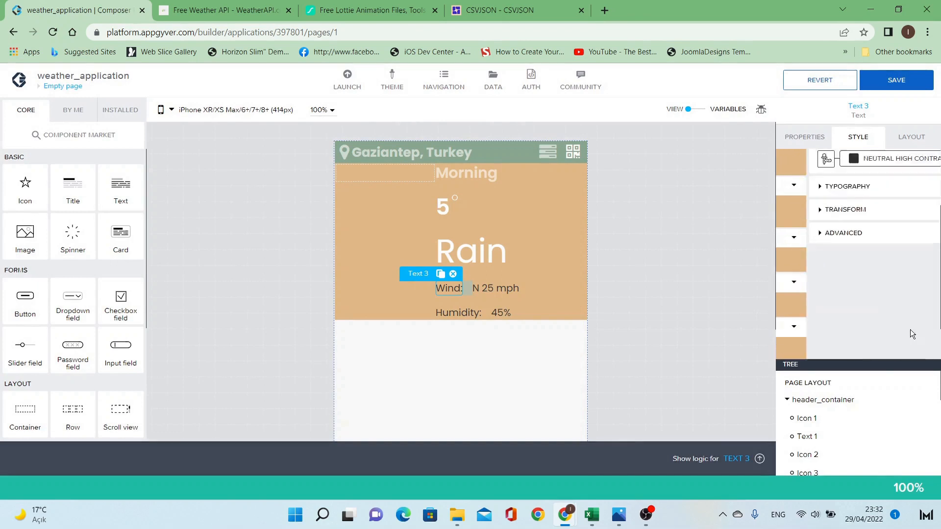
left_click(860, 254)
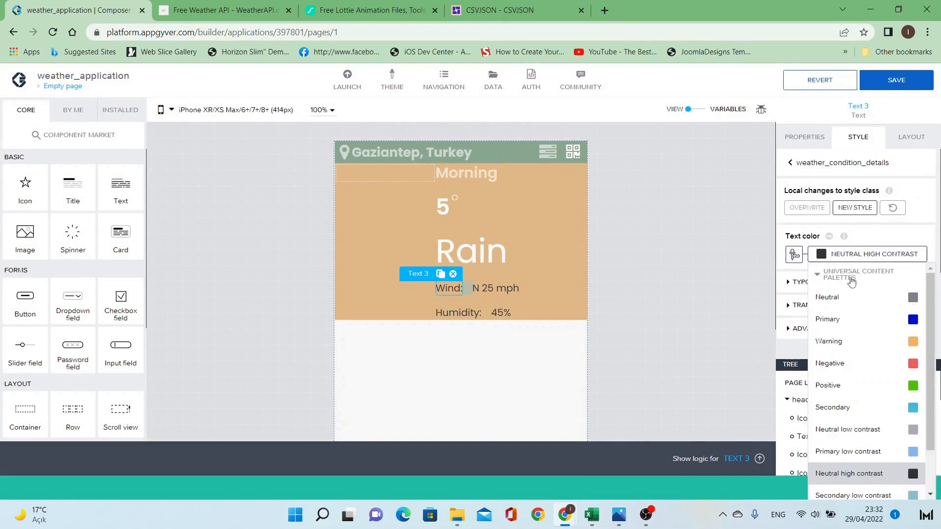
scroll(862, 431, "down", 3)
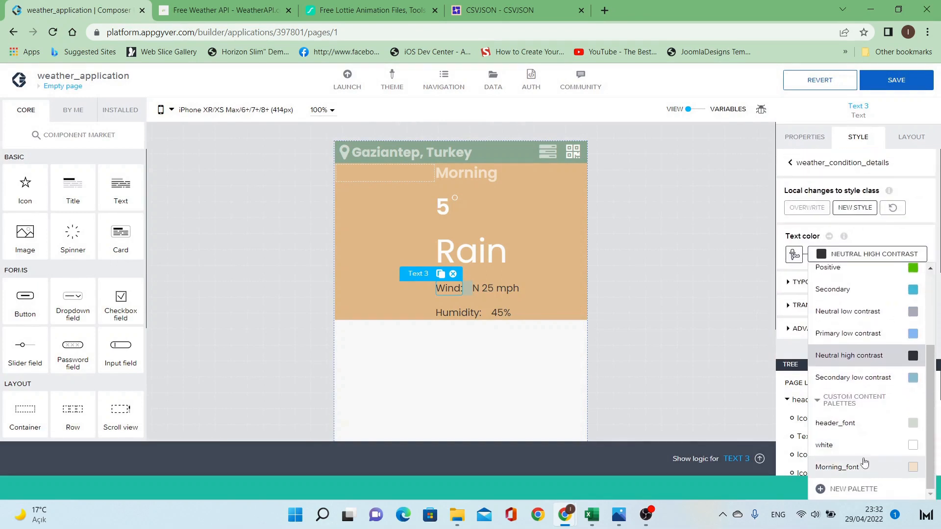
left_click(862, 446)
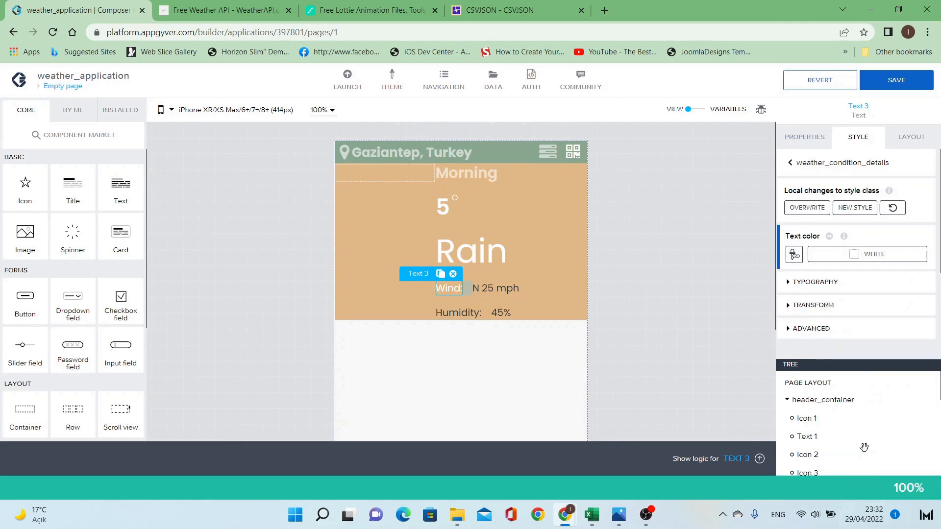
Set the "Wind:" text's size to Title M in the style's typography settings.
left_click(853, 287)
scroll(855, 304, "down", 2)
left_click(858, 262)
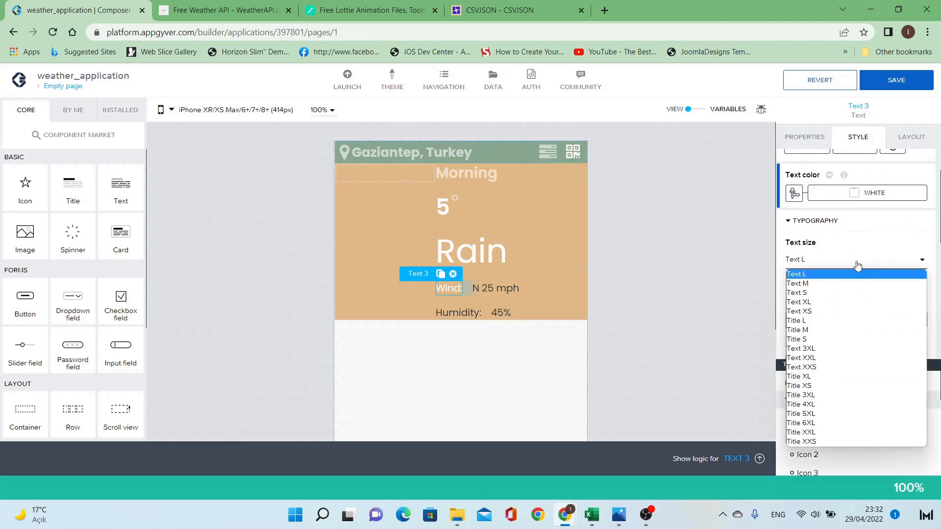
left_click(850, 330)
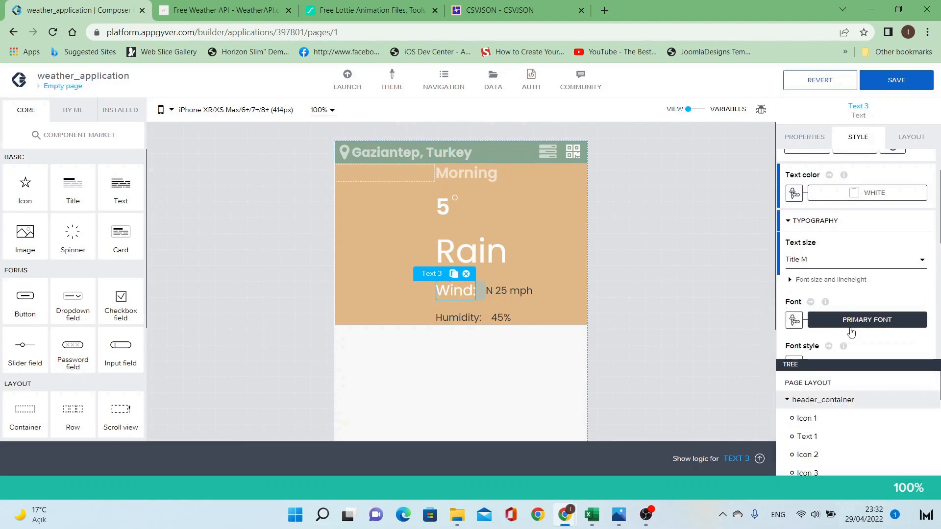
Try the Bold (700) font weight on the "Wind:" text and return it to Normal (400).
scroll(859, 285, "down", 3)
left_click(870, 286)
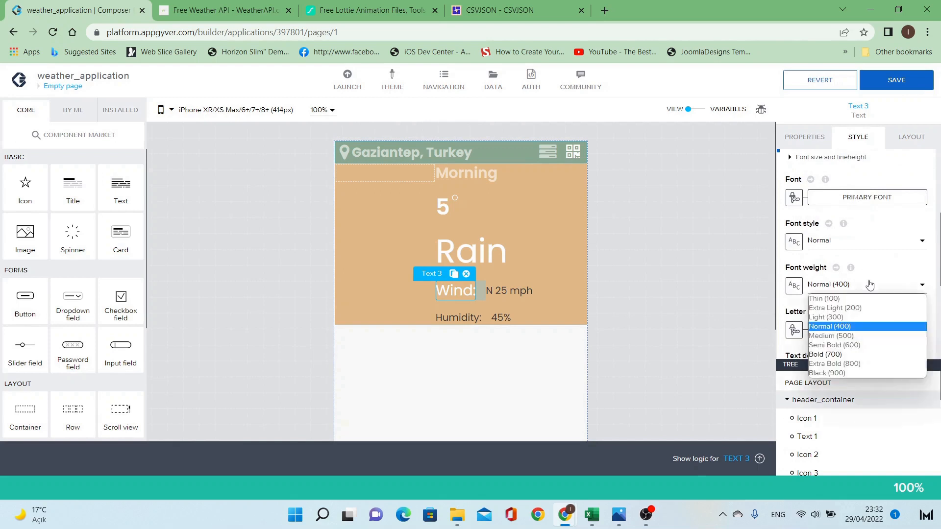
left_click(867, 356)
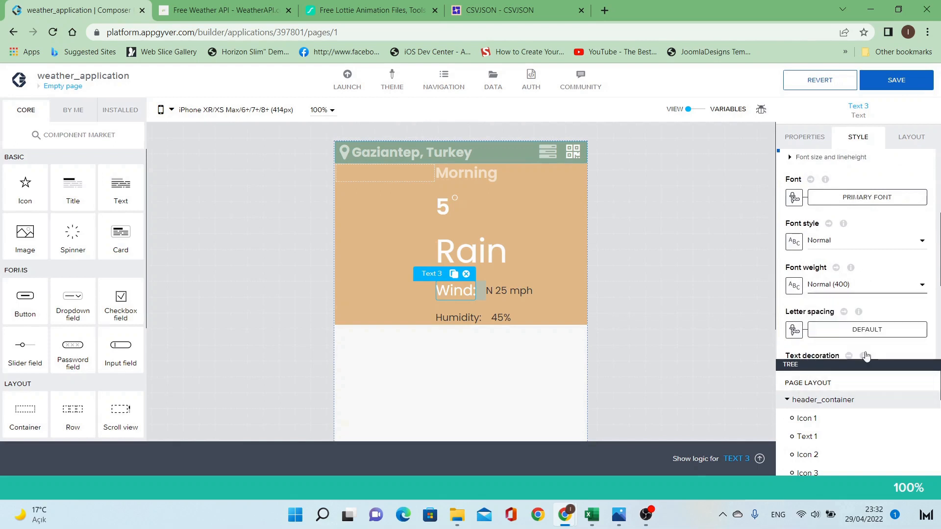
left_click(878, 289)
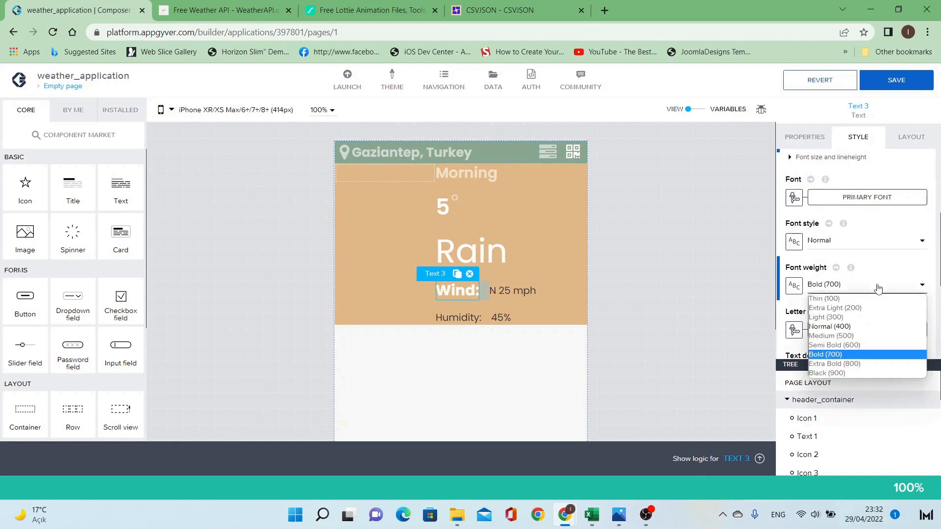
left_click(853, 326)
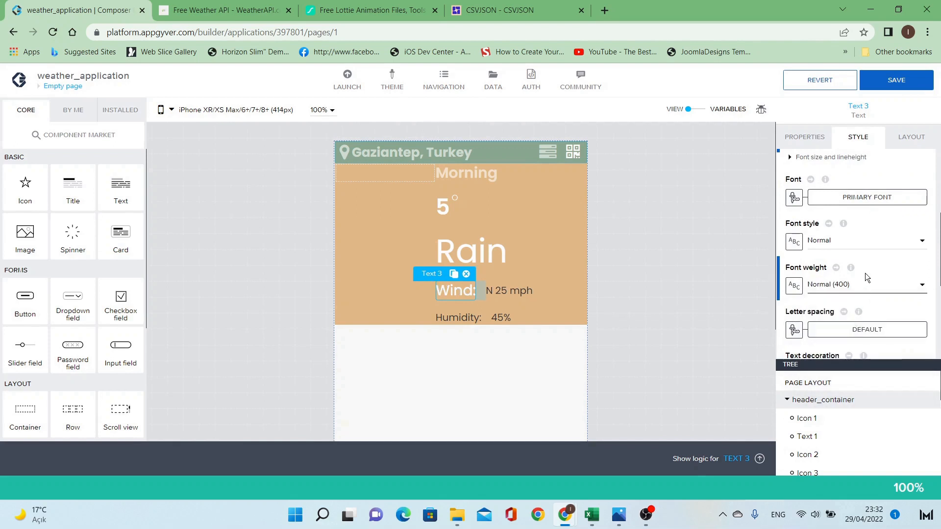
Examine the available font style, text decoration and remaining typography options for the "Wind:" text.
left_click(867, 245)
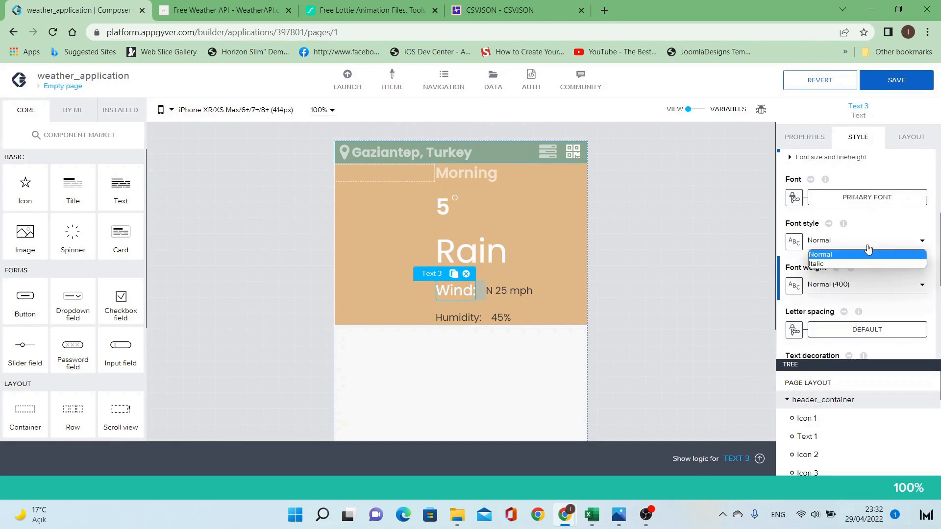
left_click(868, 254)
scroll(869, 260, "down", 3)
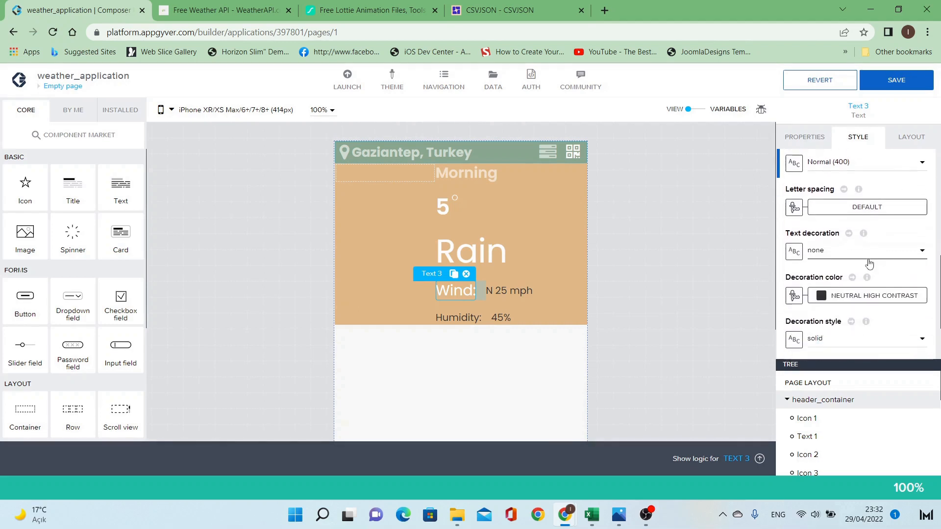
left_click(879, 255)
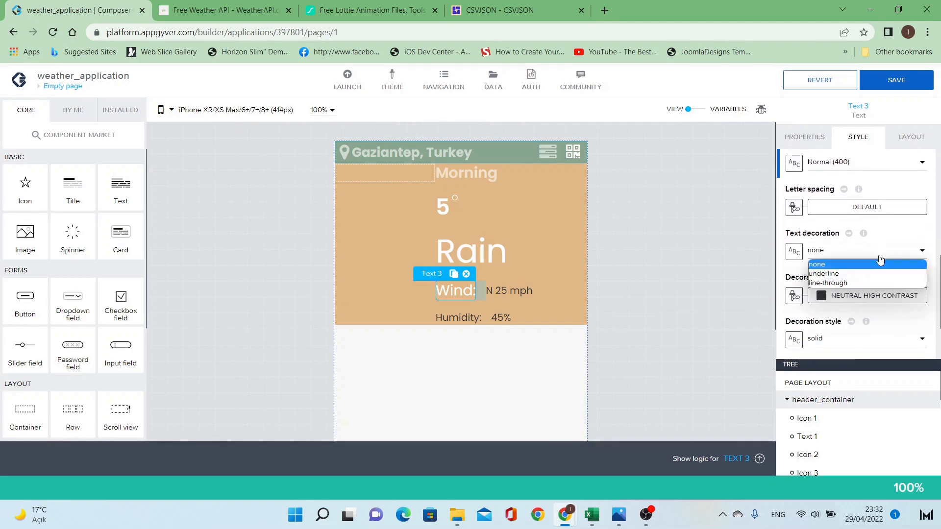
left_click(881, 260)
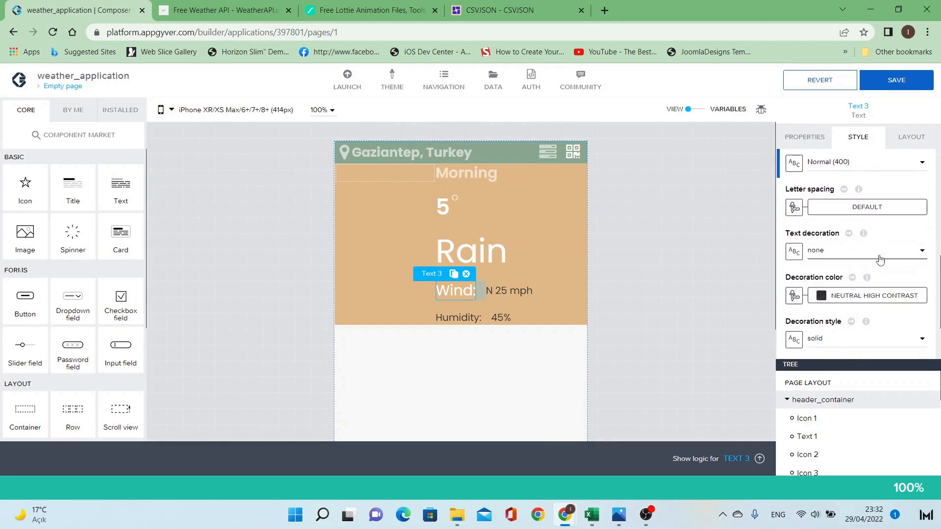
scroll(880, 261, "down", 2)
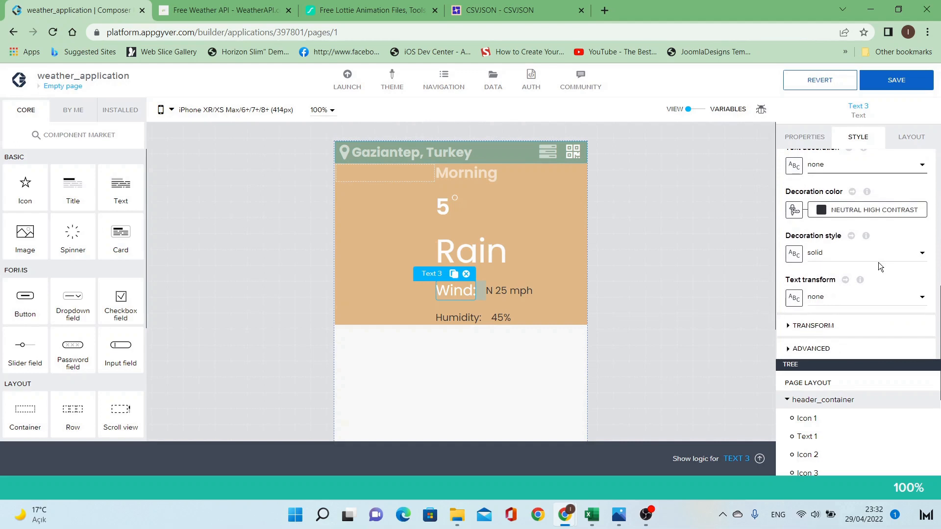
Overwrite the weather_condition_details style class with the local changes made to the "Wind:" text.
scroll(878, 263, "up", 5)
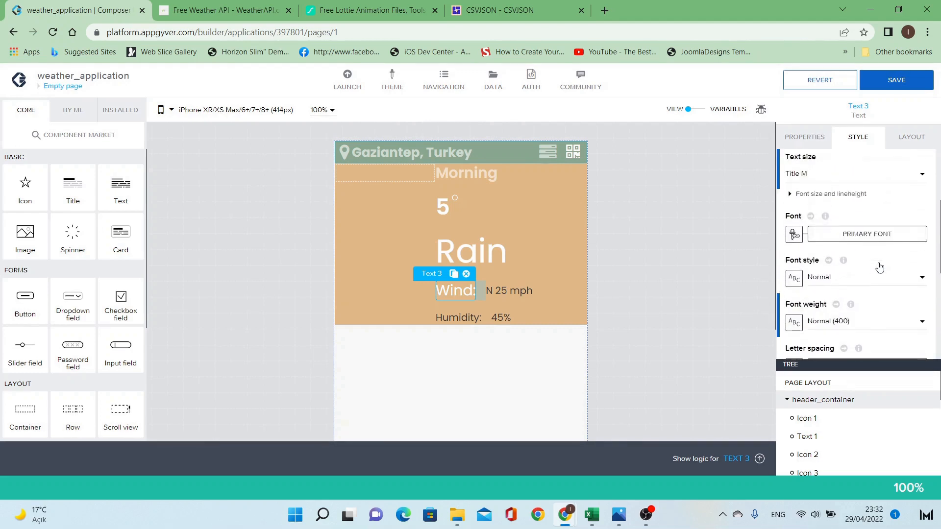
scroll(880, 268, "up", 3)
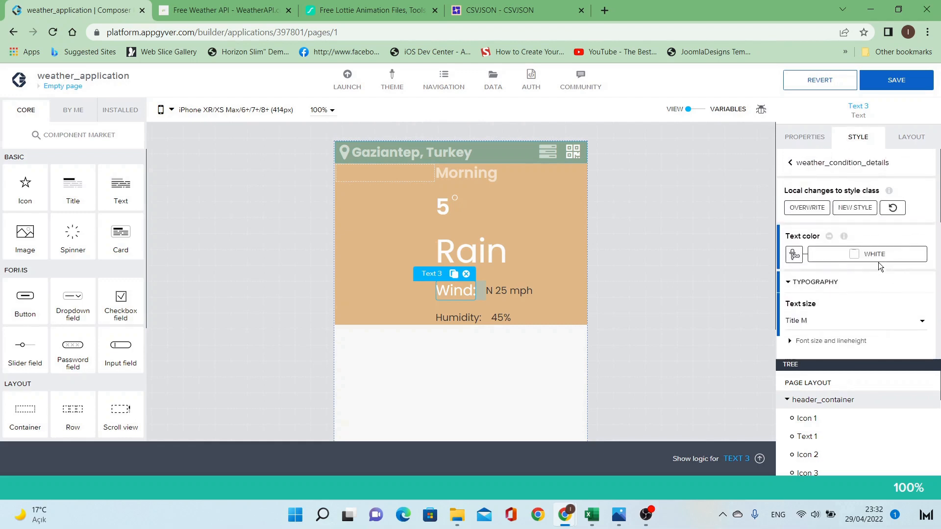
left_click(822, 212)
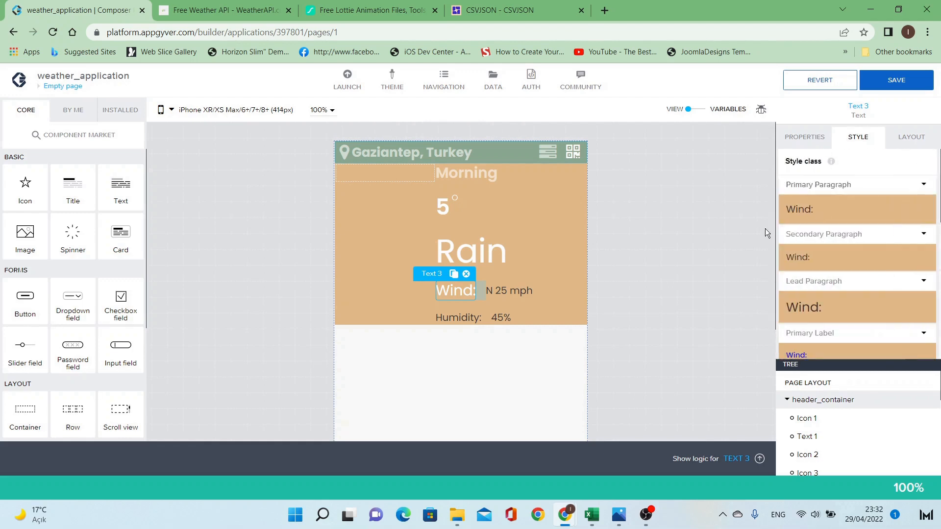
Apply the weather_condition_details style class to the "N 25 mph", "Humidity:" and "45%" texts.
left_click(518, 291)
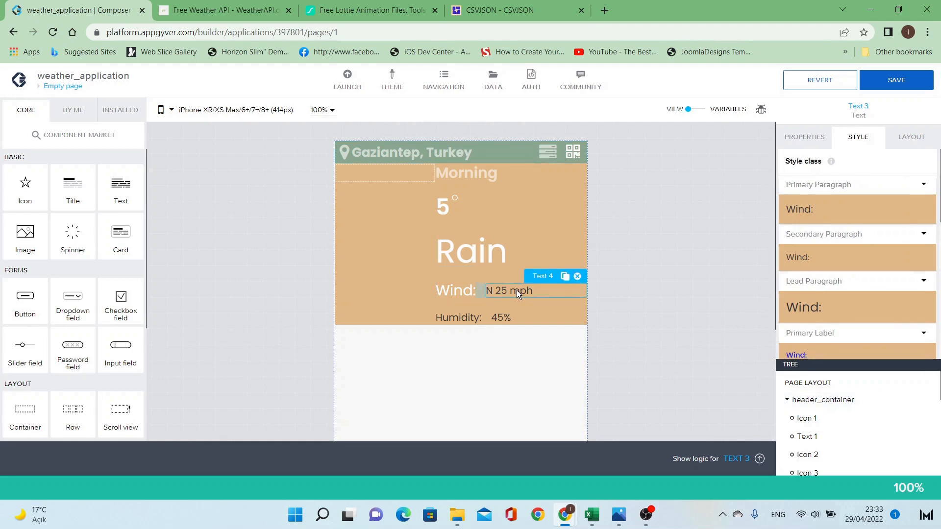
left_click(868, 335)
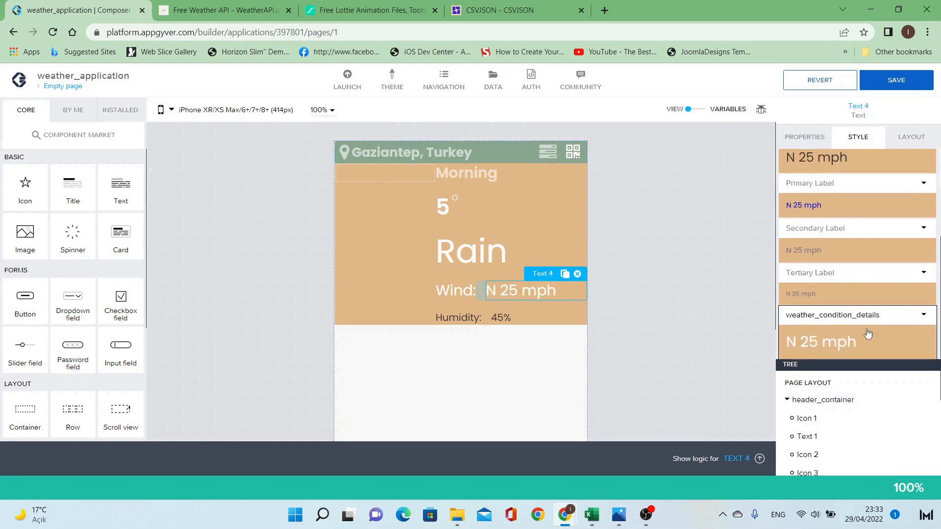
left_click(461, 317)
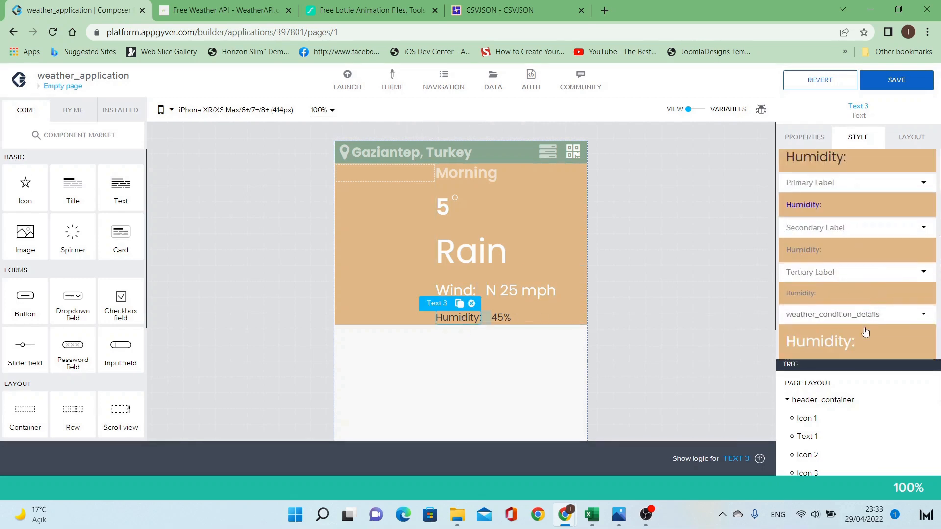
left_click(521, 315)
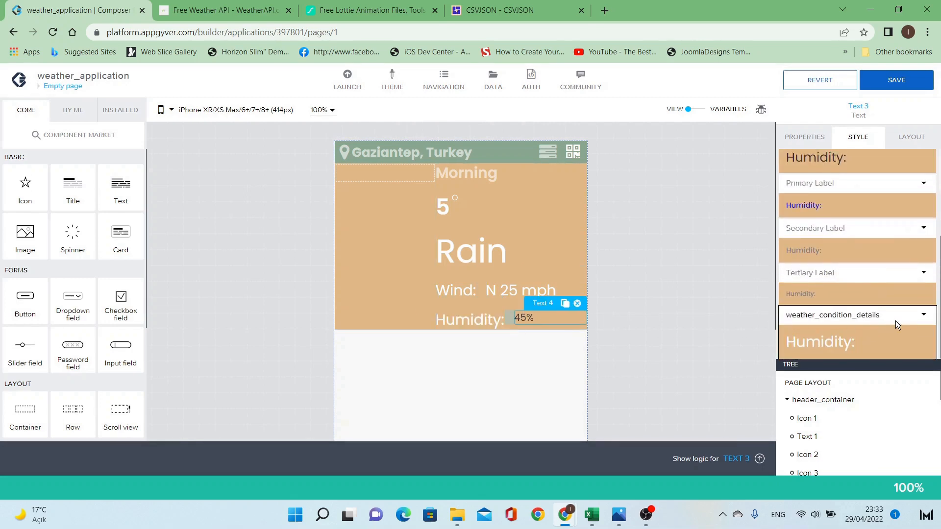
left_click(875, 326)
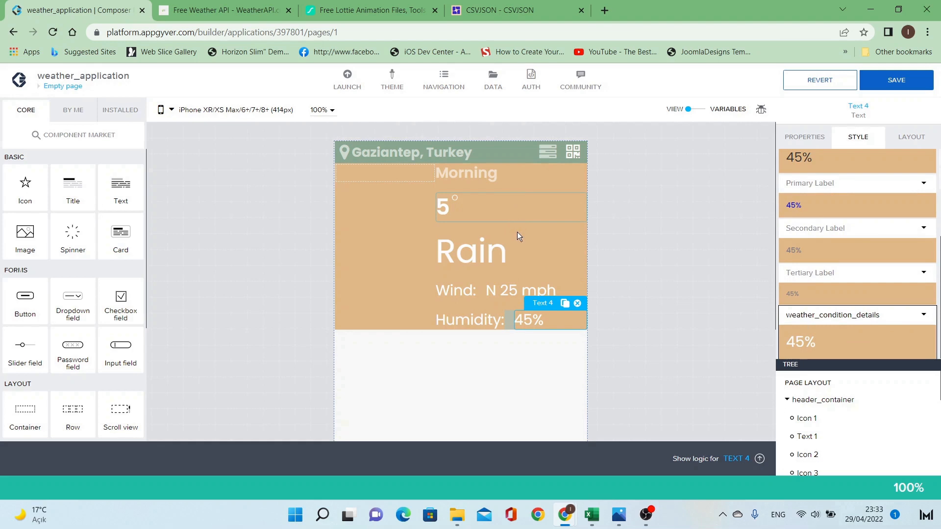
Duplicate the container holding the "Wind:" and "N 25 mph" texts.
left_click(481, 290)
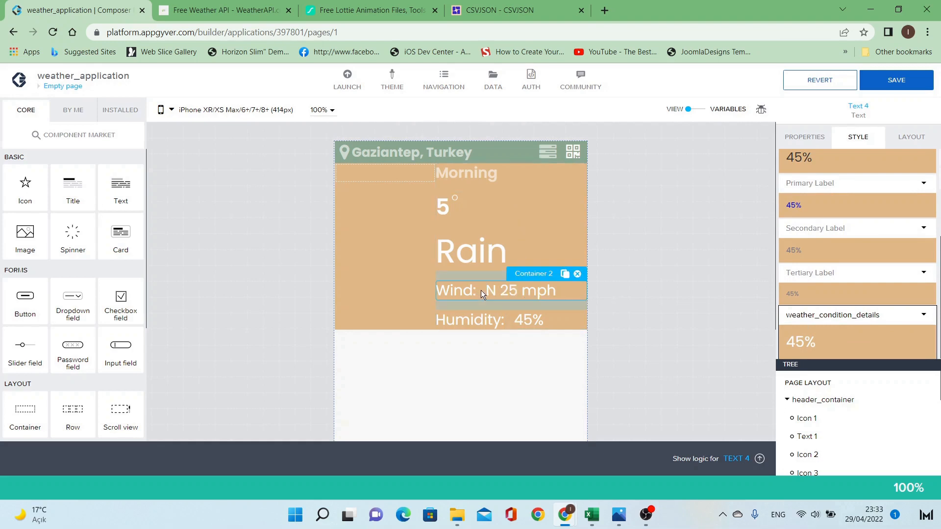
left_click(566, 275)
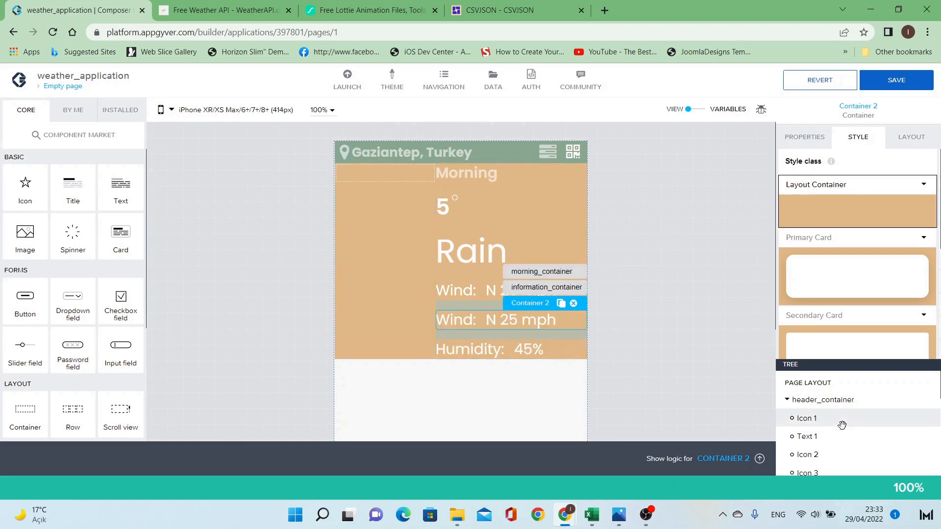
Move the container with the "Humidity:" row between the temperature container and the "Rain" text.
scroll(808, 451, "down", 5)
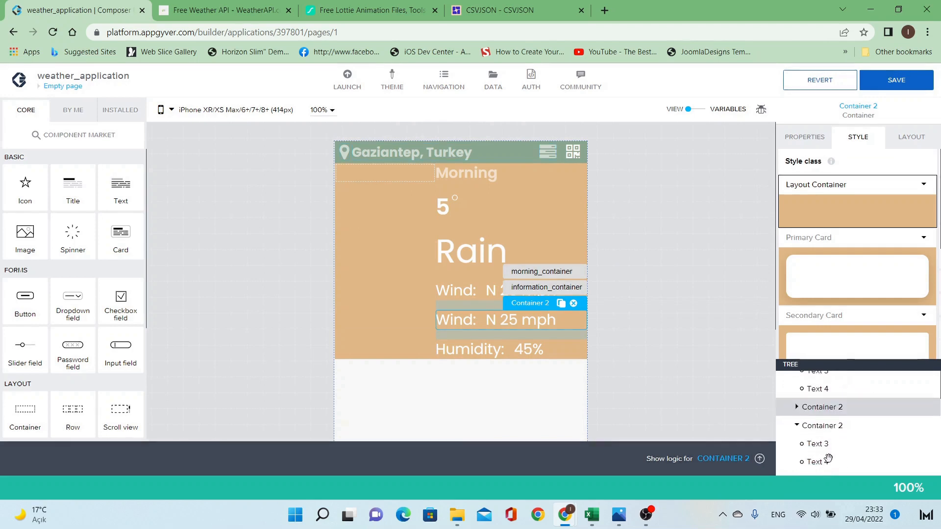
left_click(797, 429)
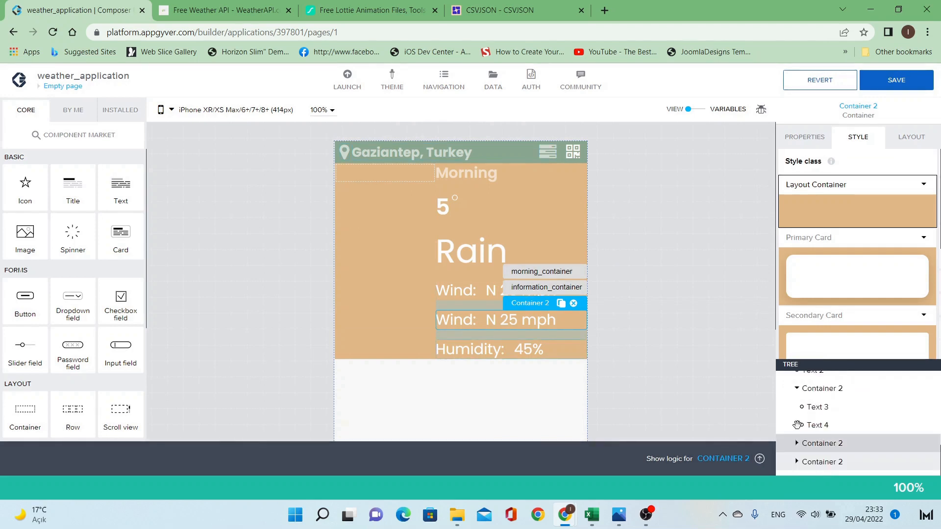
left_click(827, 462)
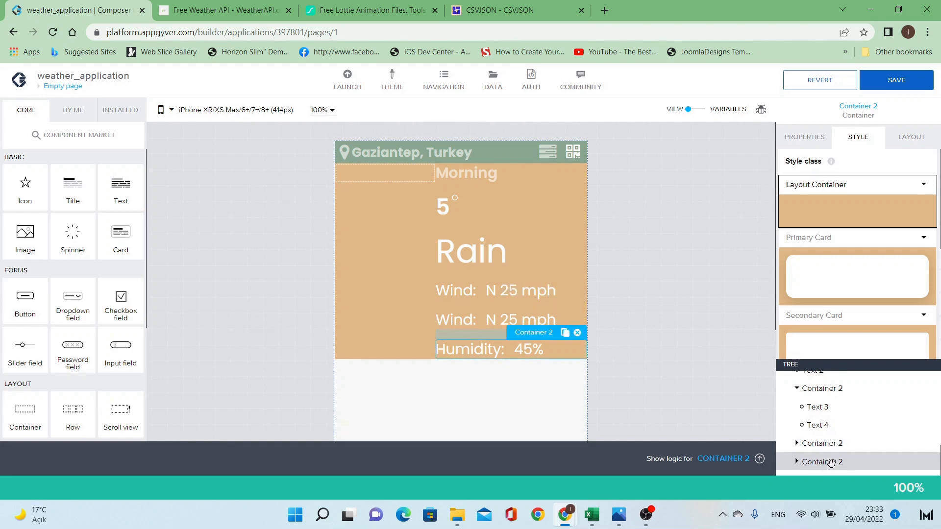
left_click_drag(831, 464, 818, 421)
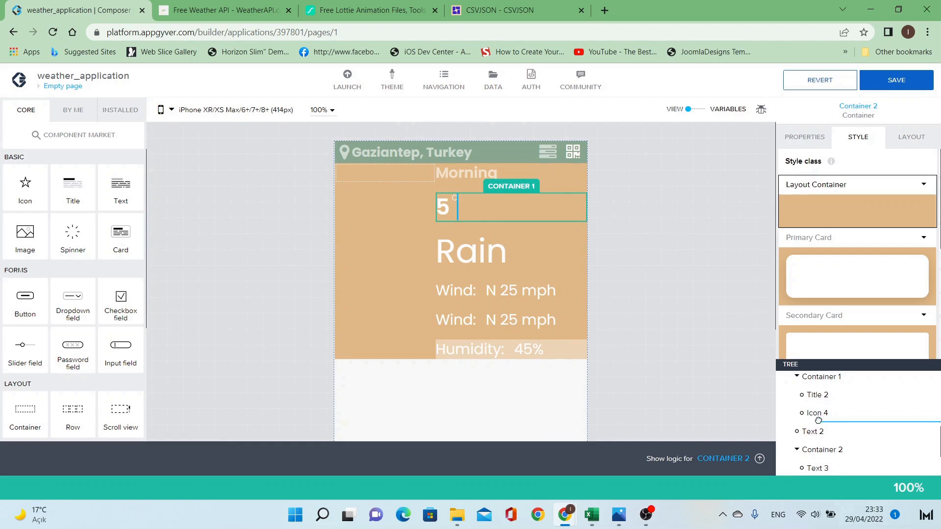
mouse_move(818, 421)
left_mouse_down()
mouse_move(796, 436)
mouse_move(794, 429)
left_mouse_up()
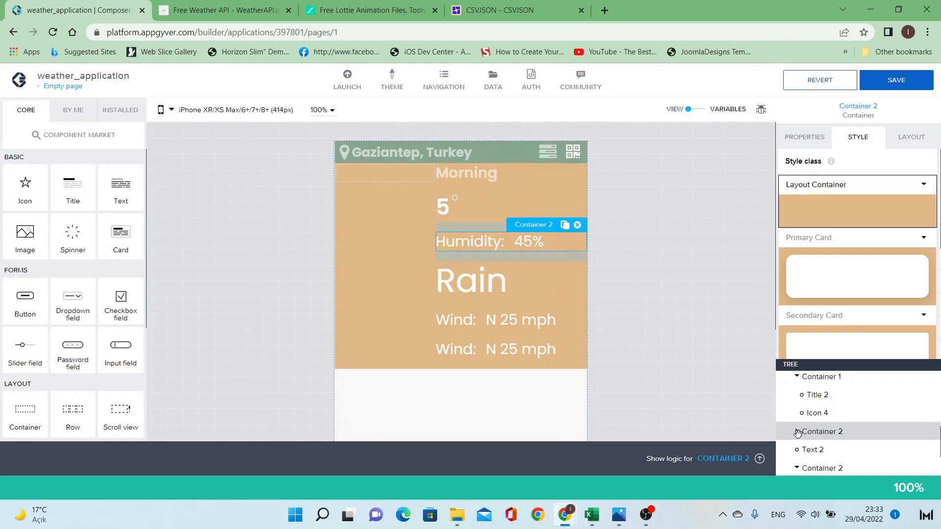
Change the content of the "Humidity:" text in the moved container to "Feels like:".
left_click(798, 433)
scroll(821, 431, "down", 1)
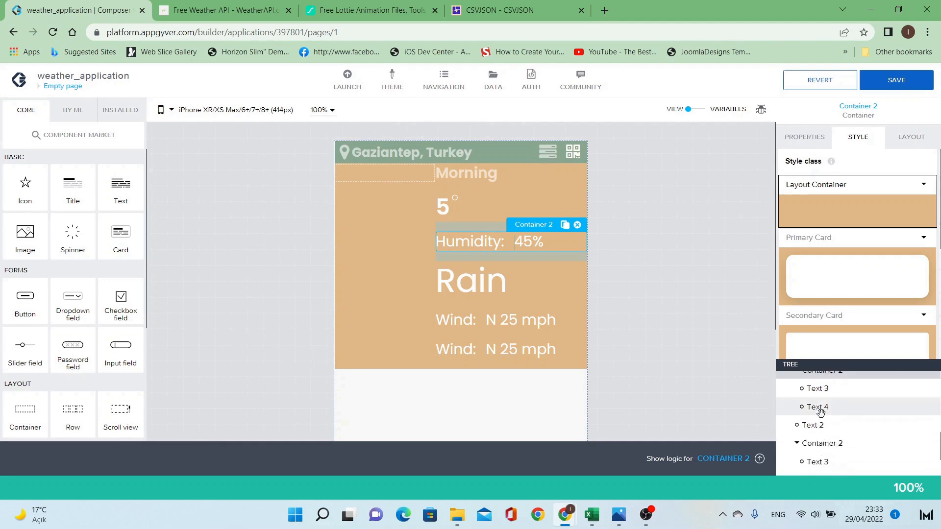
left_click_drag(821, 410, 823, 391)
left_click(823, 390)
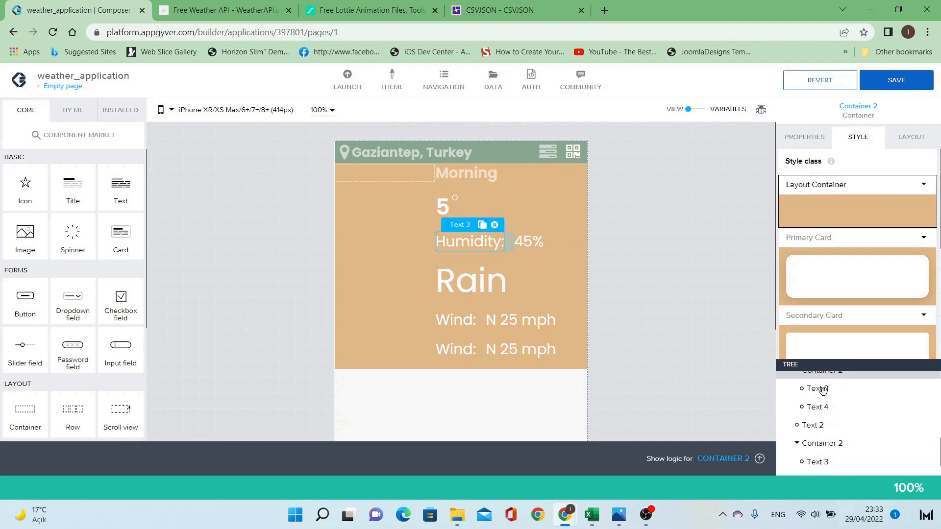
left_click(817, 139)
double_click(825, 177)
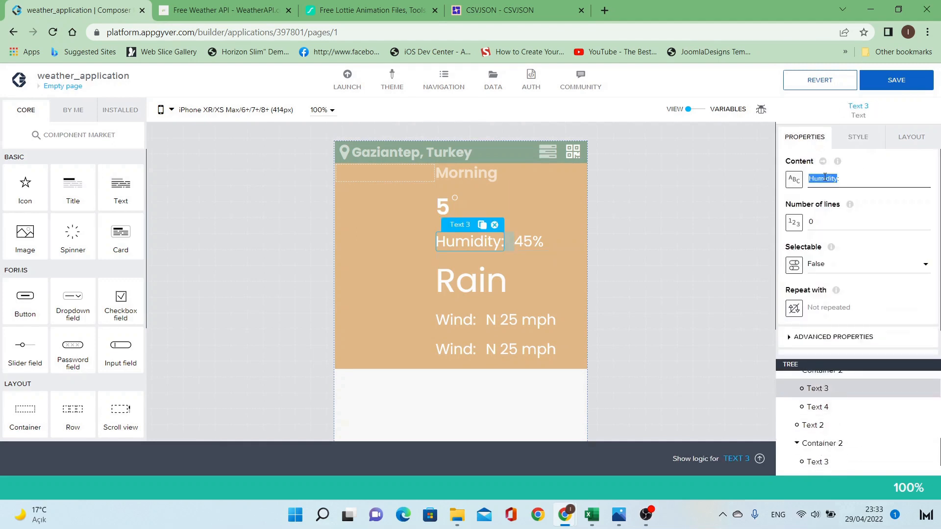
type("Feels like:")
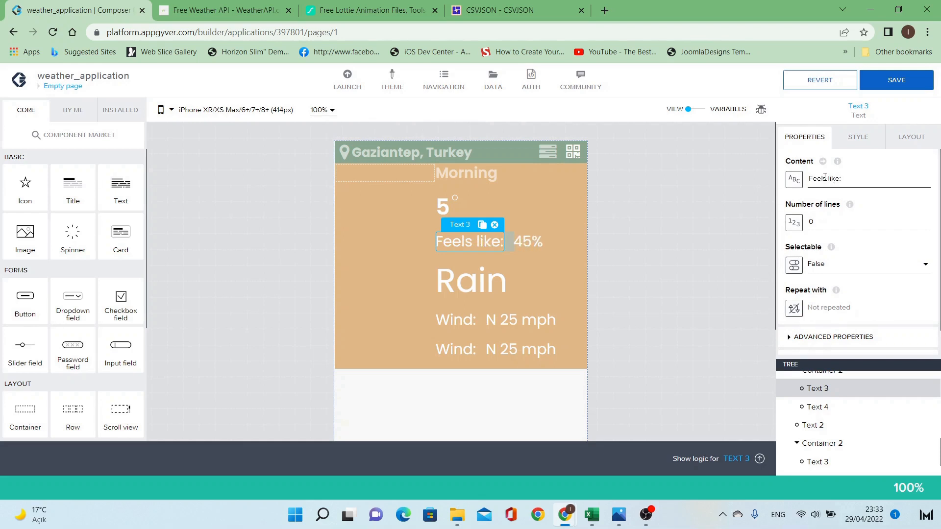
Change the content of the "45%" text beside "Feels like:" to 7.
left_click(529, 233)
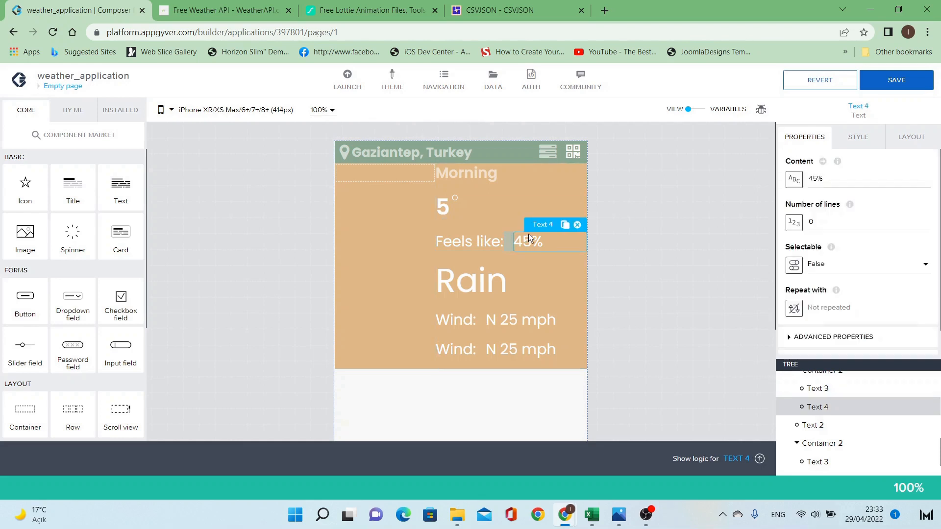
triple_click(819, 179)
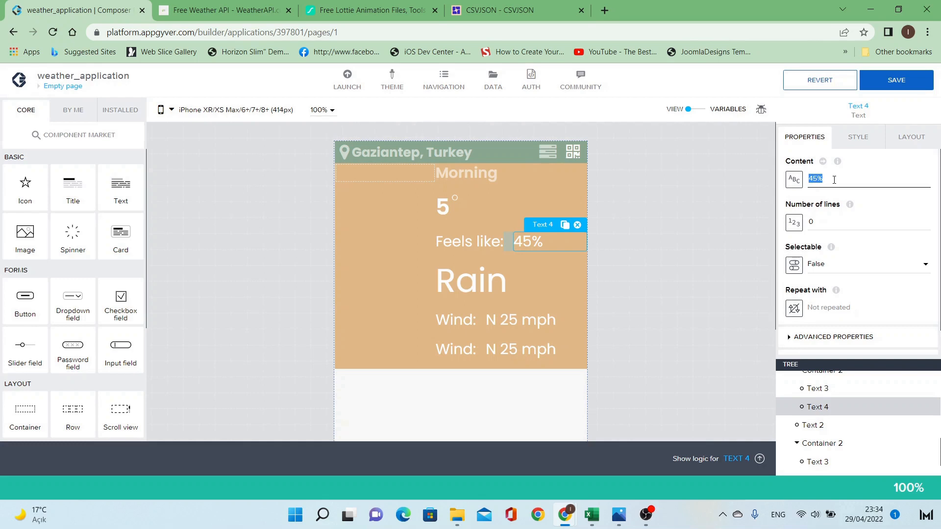
type("7")
Set the width of the 7 text in the "Feels like:" row to fit its content.
left_click(898, 145)
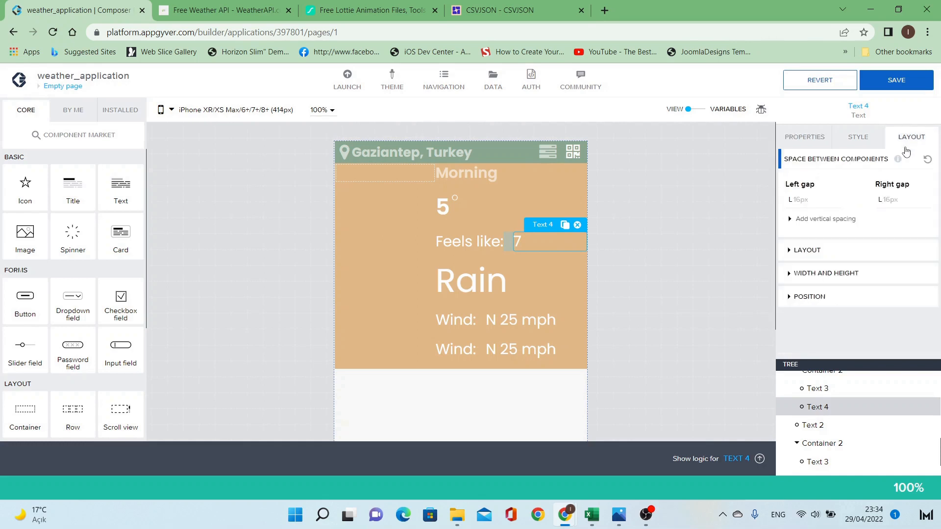
left_click(829, 251)
scroll(836, 259, "down", 1)
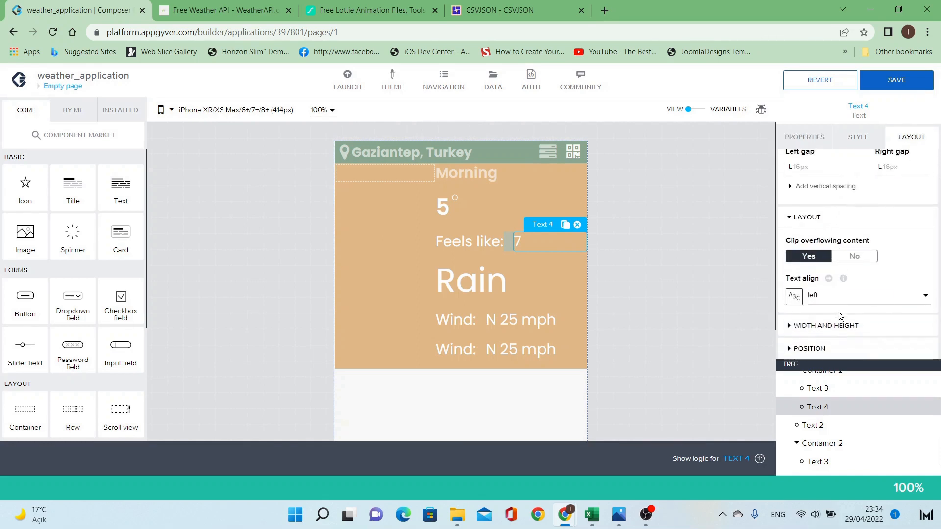
left_click(842, 326)
scroll(855, 304, "down", 3)
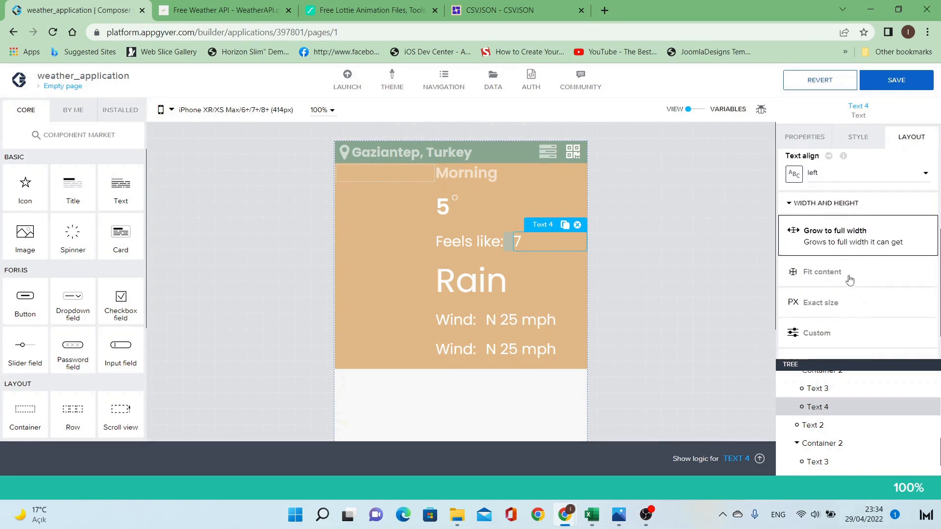
left_click(853, 288)
Duplicate the degree icon beside the 5 and move the copy into the "Feels like:" row, after the 7.
left_click(453, 198)
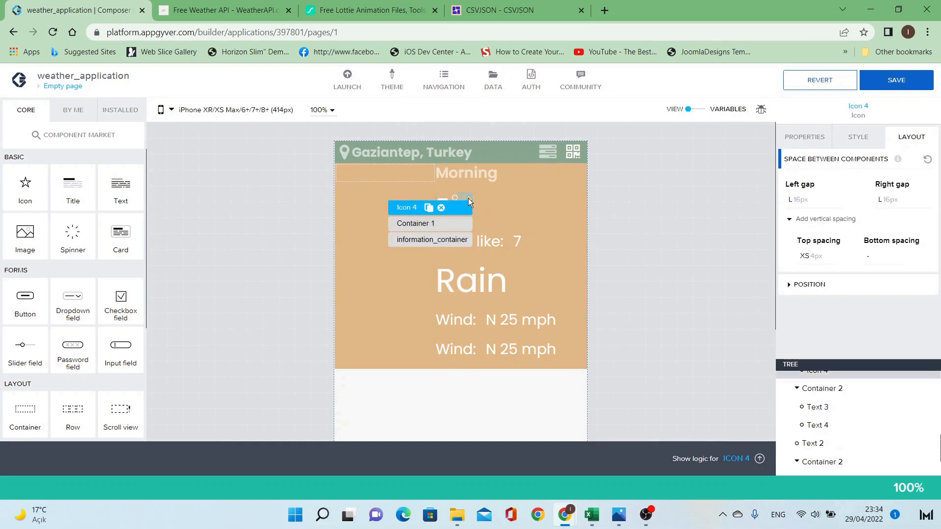
left_click_drag(469, 198, 532, 244)
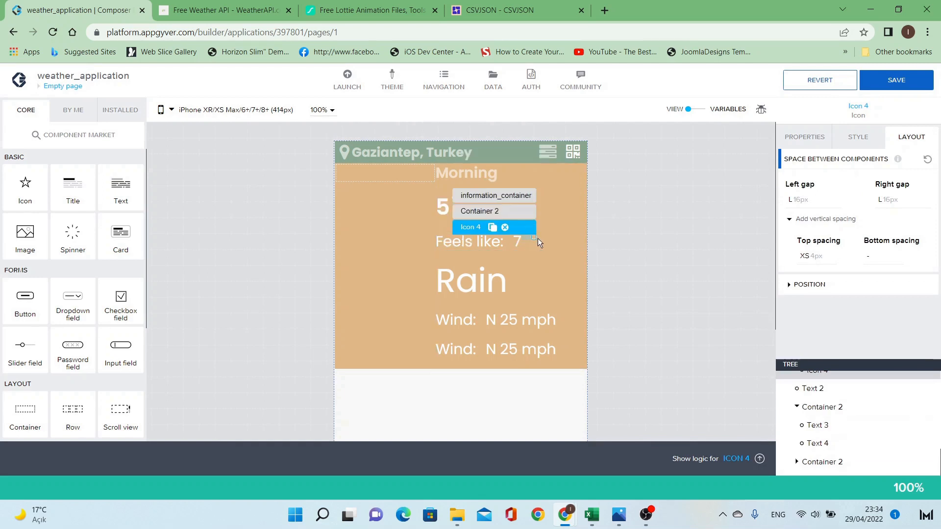
left_click(548, 242)
left_click(534, 236)
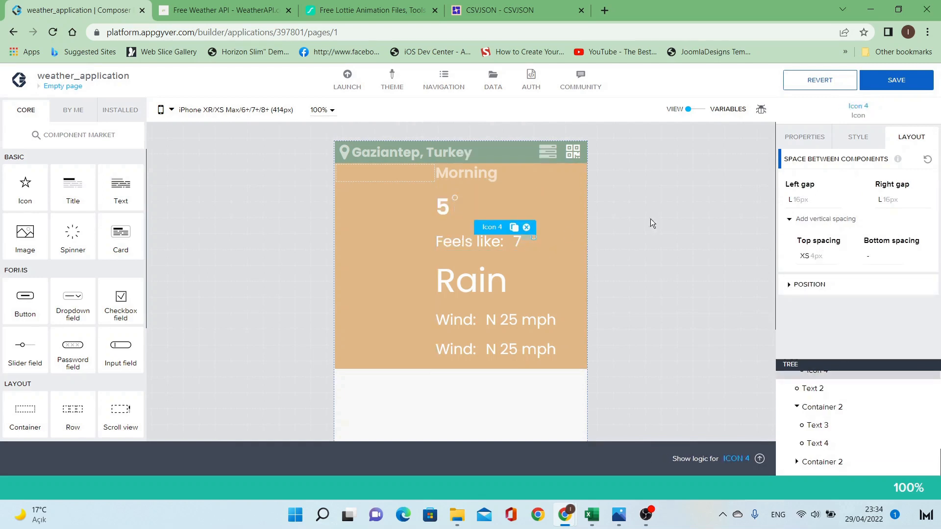
Set the left gap of the degree icon in the "Feels like:" row to XS (4px).
left_click(816, 200)
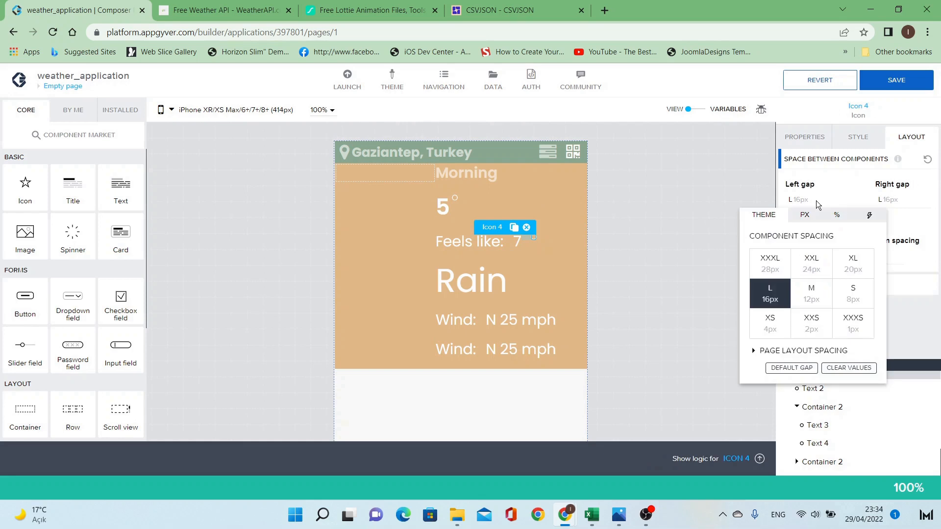
left_click(799, 326)
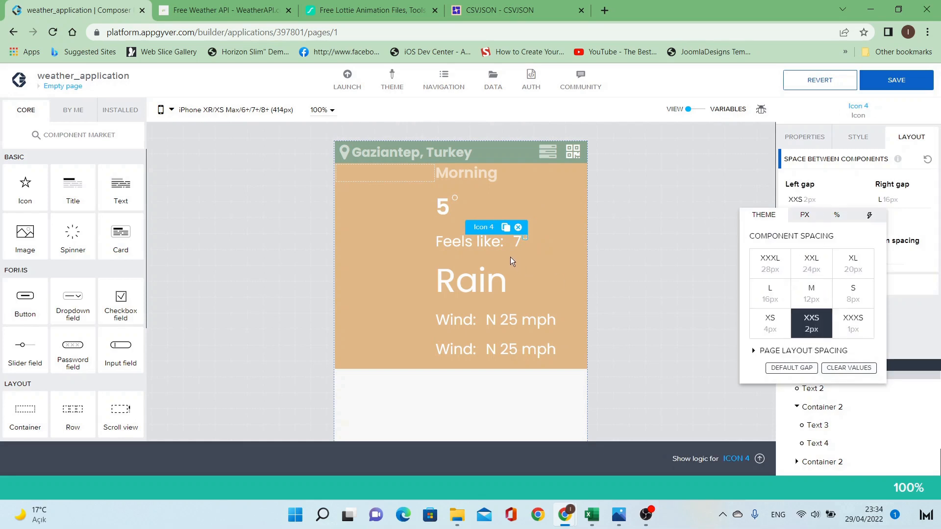
left_click(782, 331)
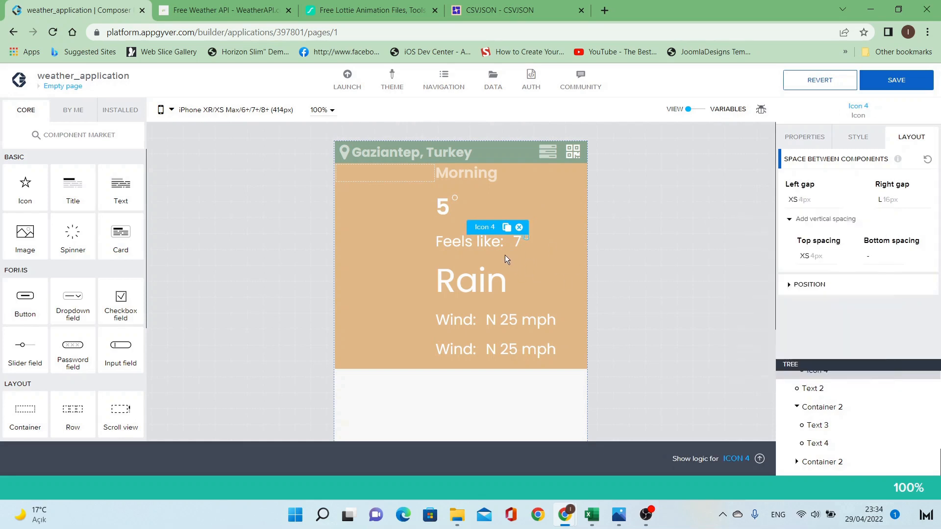
left_click(406, 252)
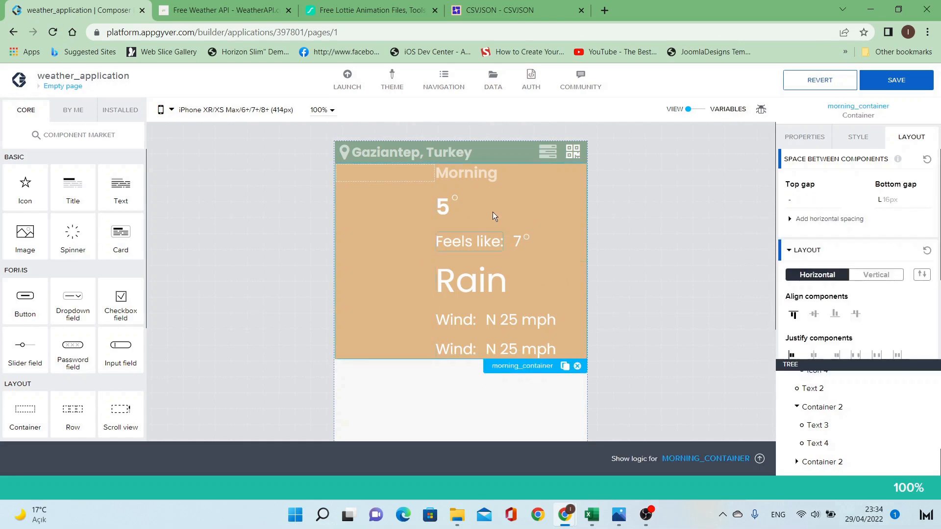
left_click(520, 191)
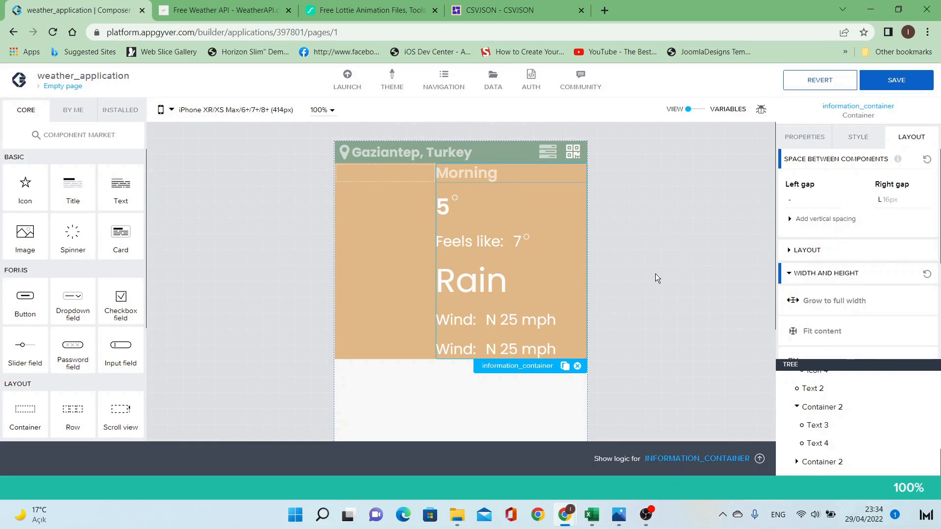
Change the content of the "Wind:" text in the last detail row to "Humidity:".
left_click(464, 348)
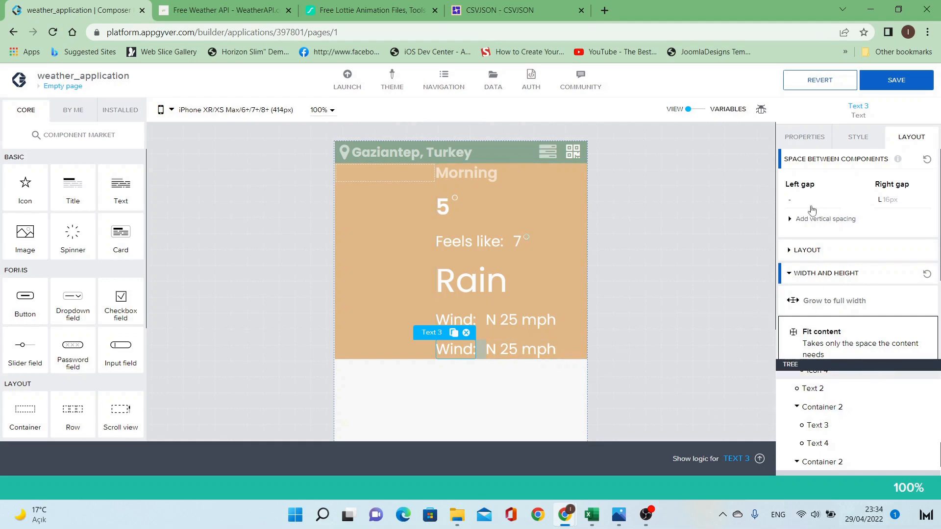
left_click(804, 136)
double_click(817, 178)
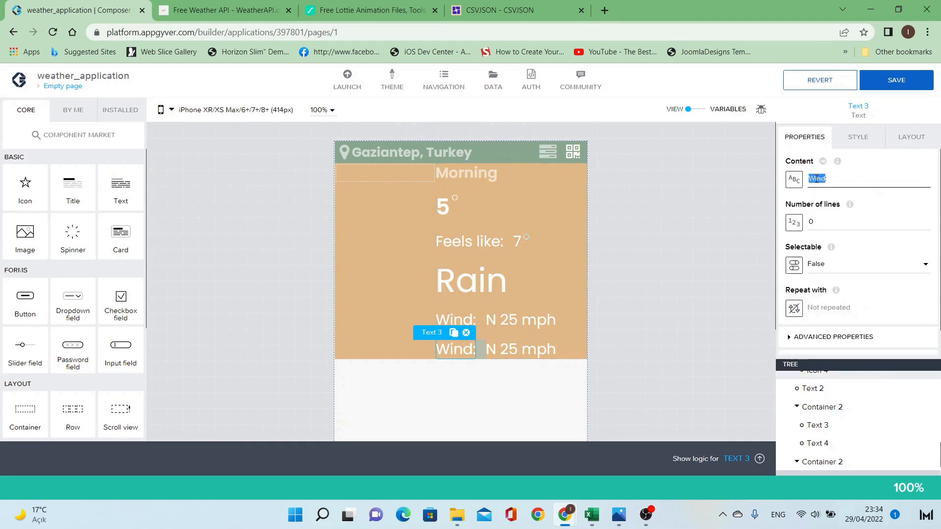
type("Humidi")
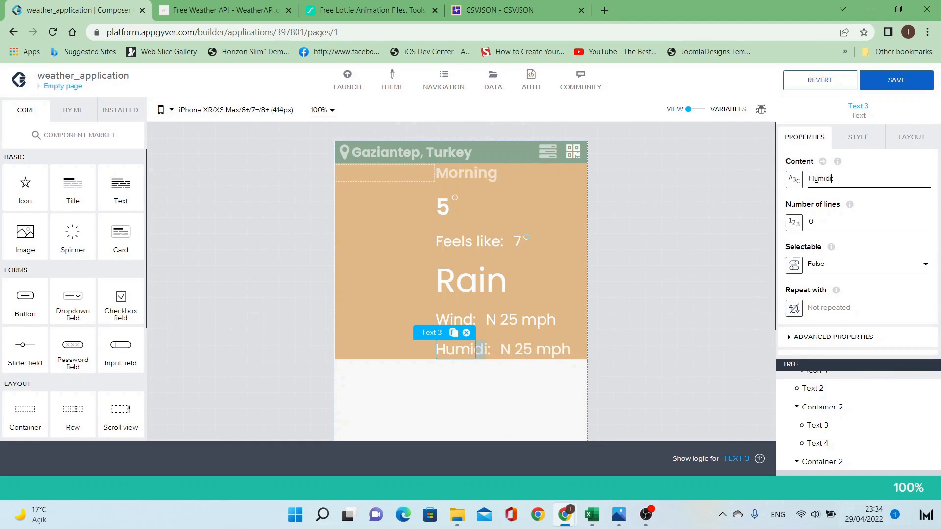
Finish the bottom row's label as "Humidity:" and change the value beside it to "65%".
type("ty:")
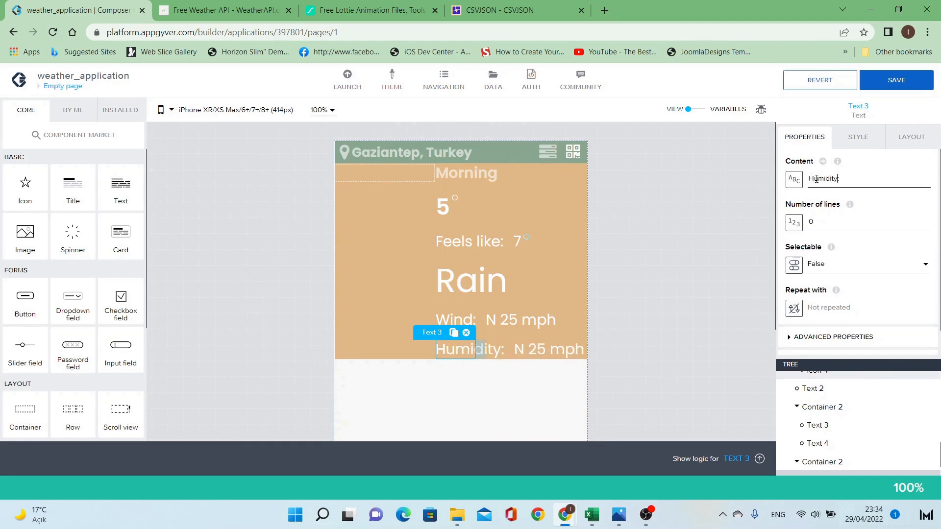
left_click(558, 350)
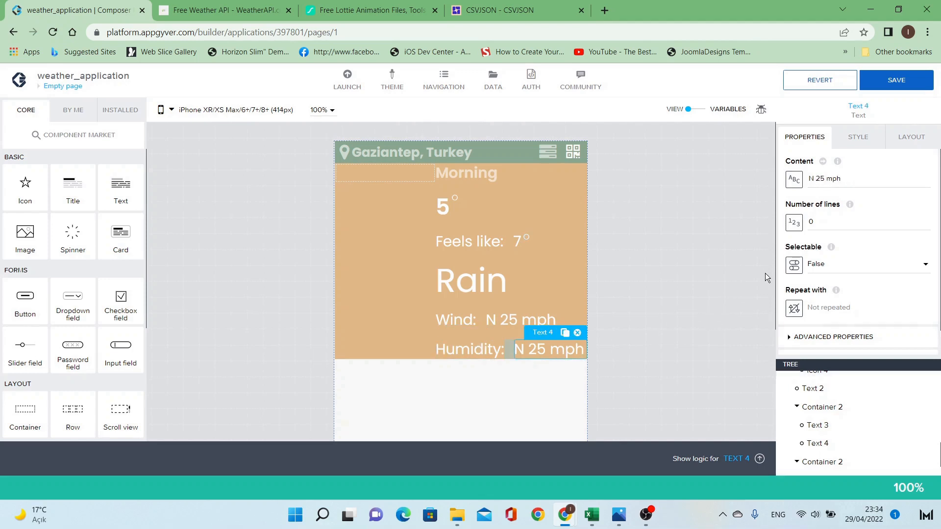
triple_click(836, 179)
type("65")
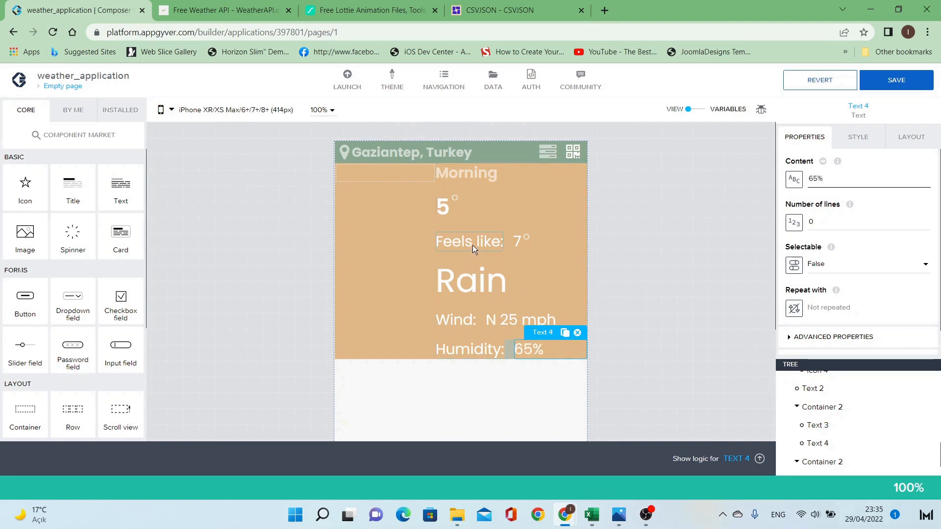
Apply the Secondary Label style class to the "Feels like:" text.
left_click(543, 244)
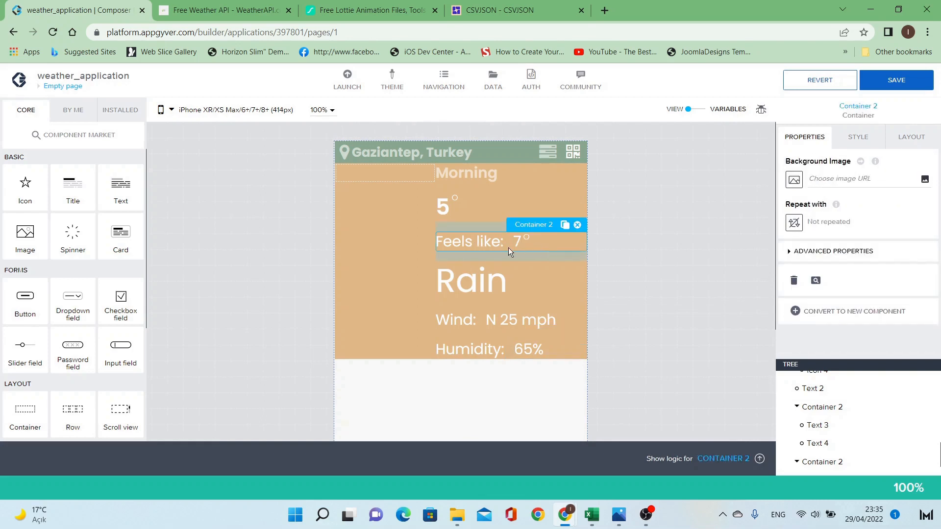
left_click(487, 243)
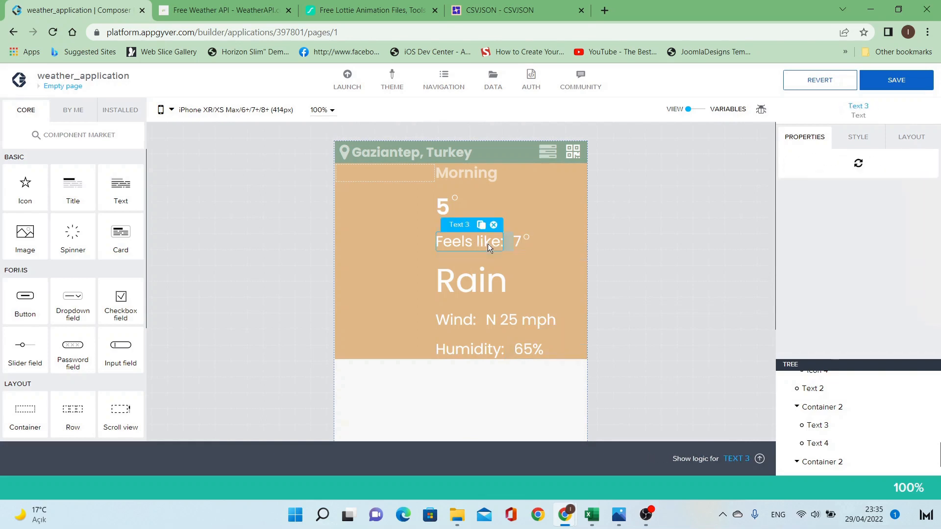
left_click(859, 138)
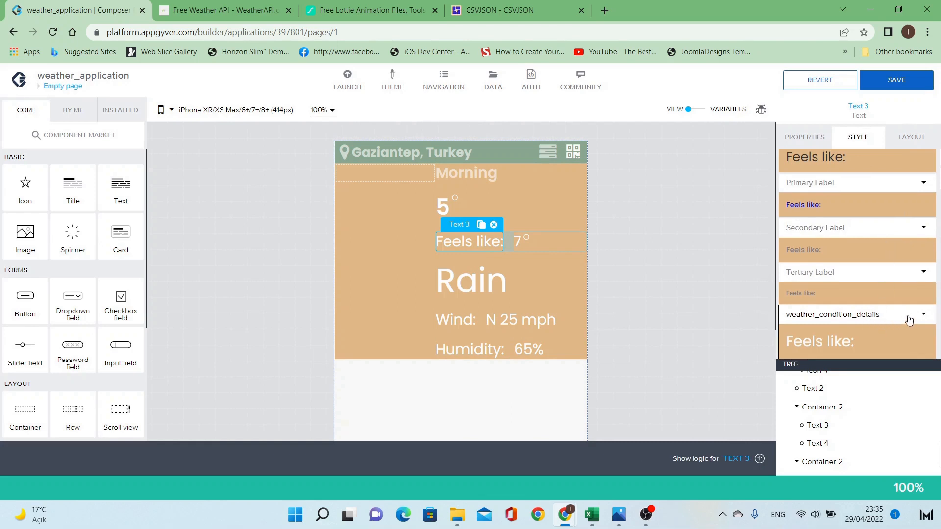
left_click(870, 255)
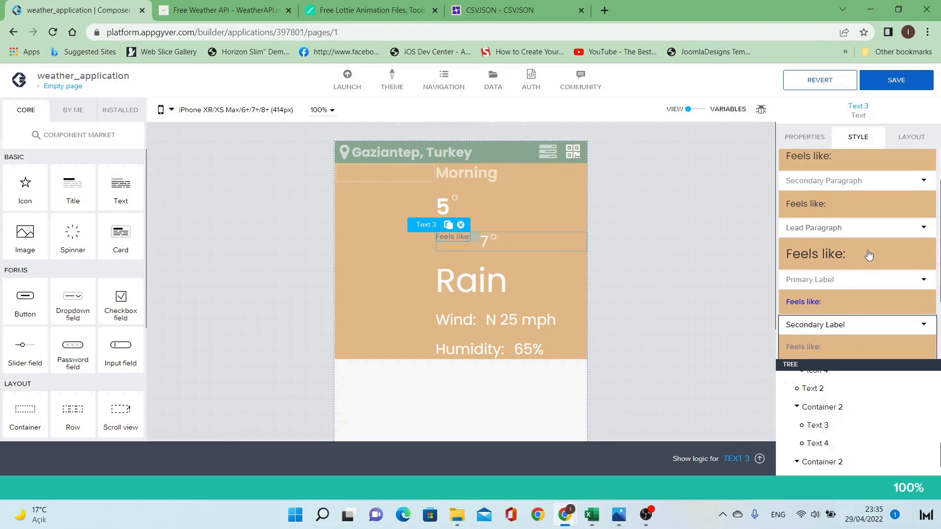
left_click(924, 227)
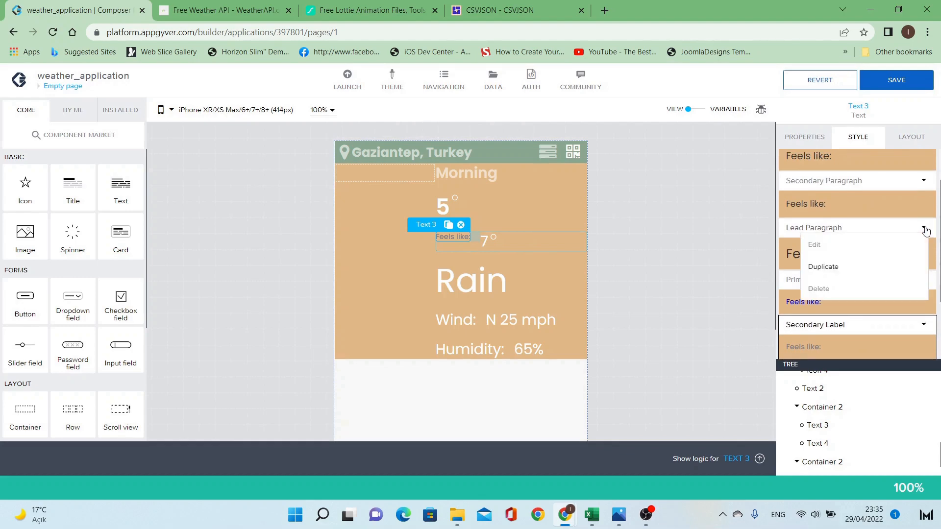
Apply the Secondary Label style class to the temperature value beside "Feels like:".
left_click(487, 242)
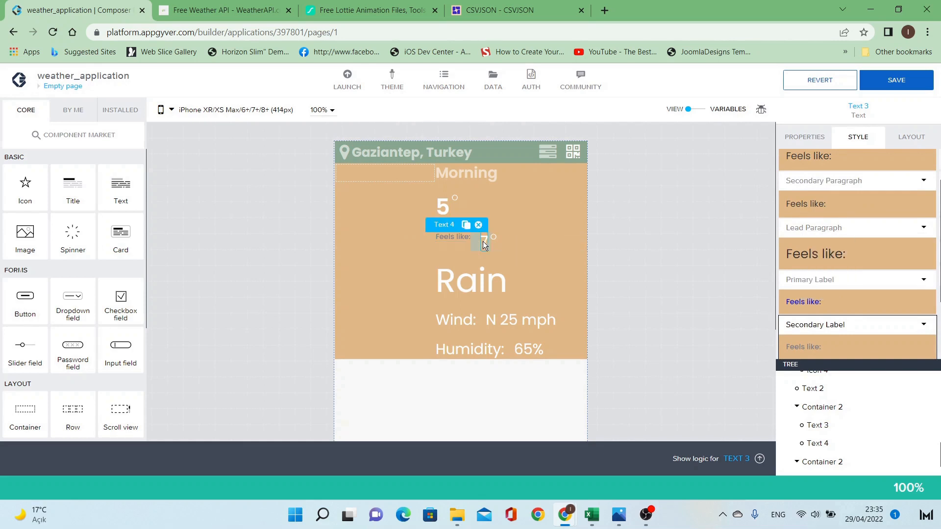
left_click(483, 241)
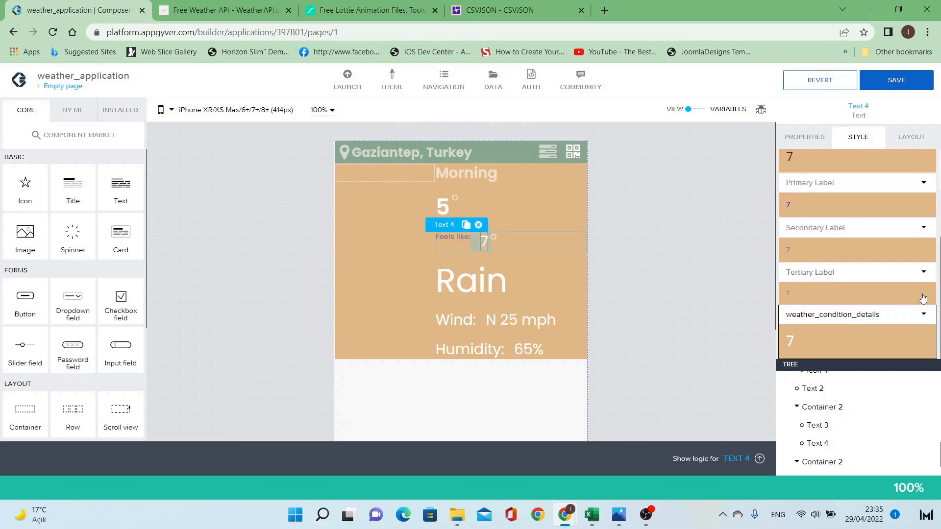
left_click(875, 248)
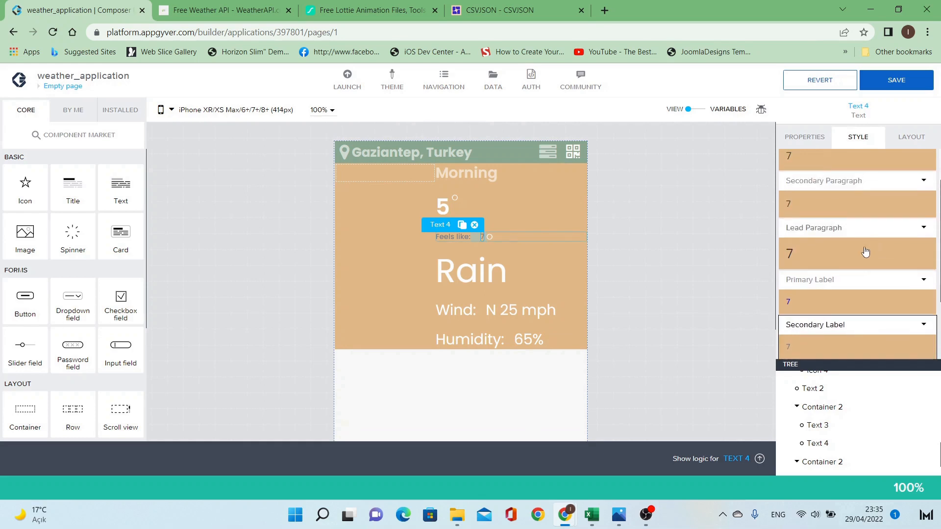
left_click(489, 237)
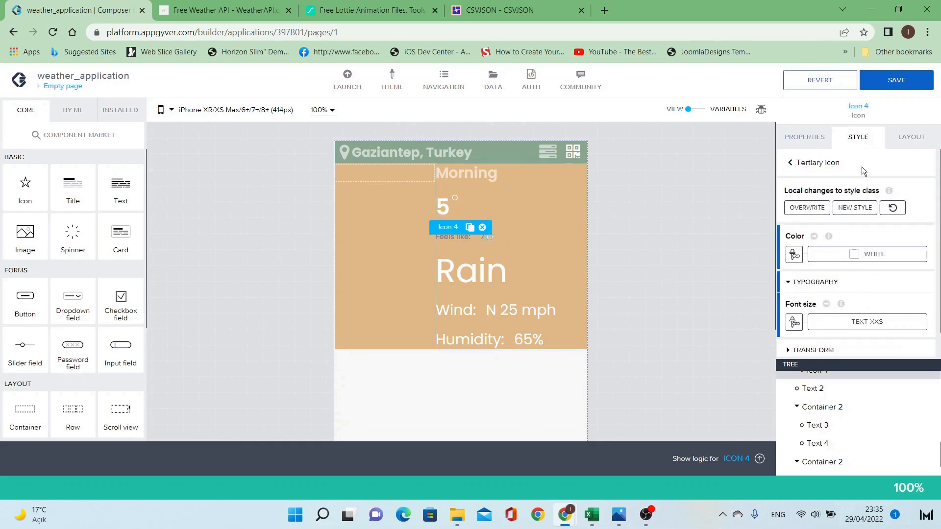
scroll(881, 182, "down", 1)
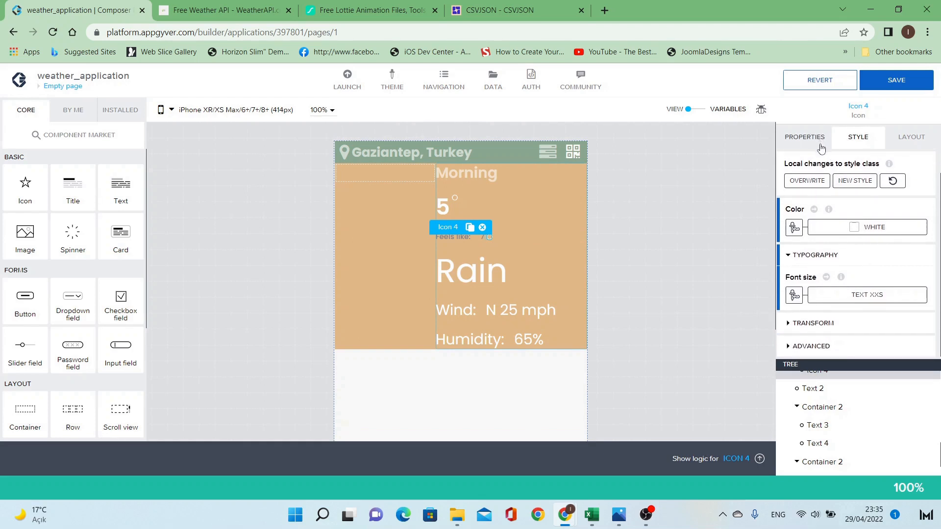
left_click(499, 236)
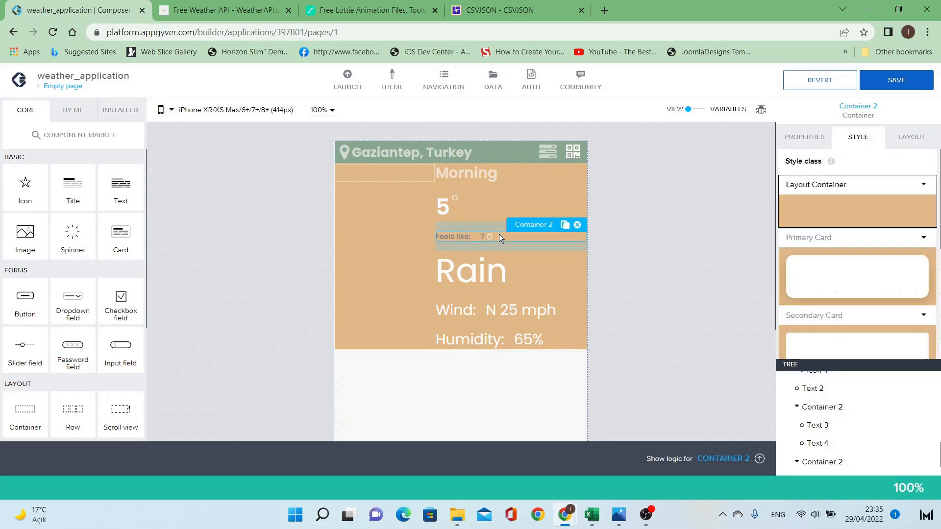
Edit the Secondary Label style on the "Feels like:" text and set its text color to the custom palette color Morning_font.
left_click(465, 237)
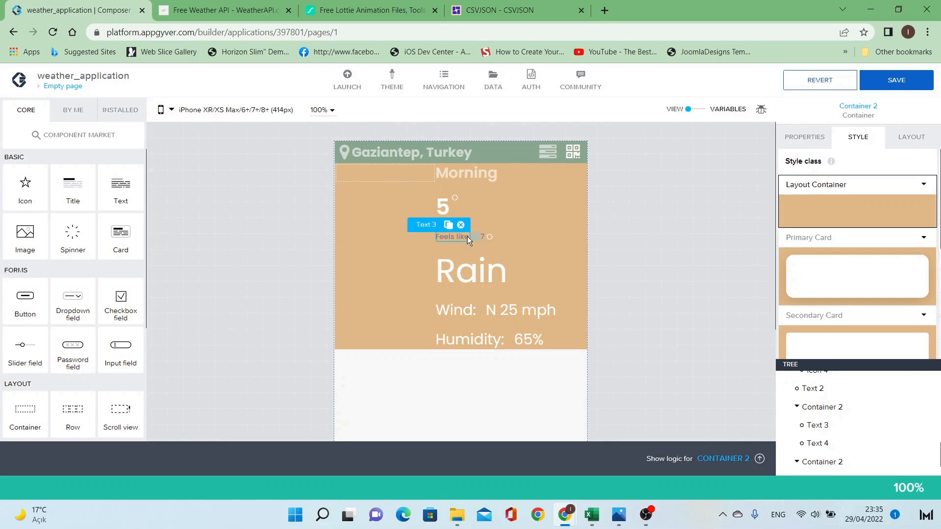
scroll(932, 230, "down", 2)
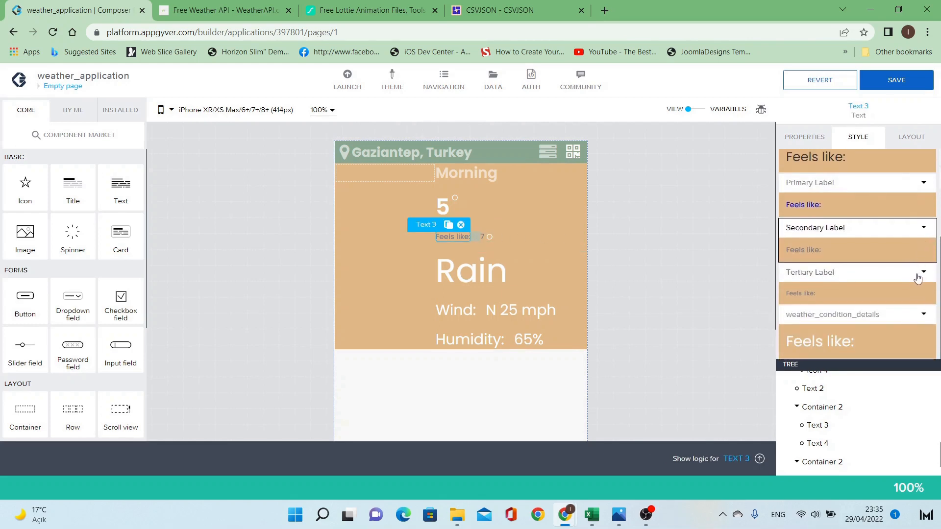
left_click(924, 228)
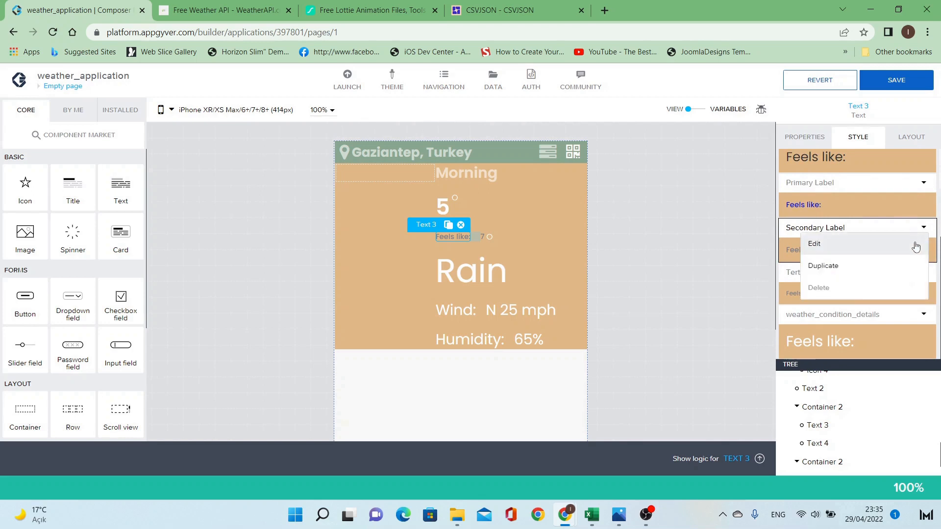
left_click(913, 244)
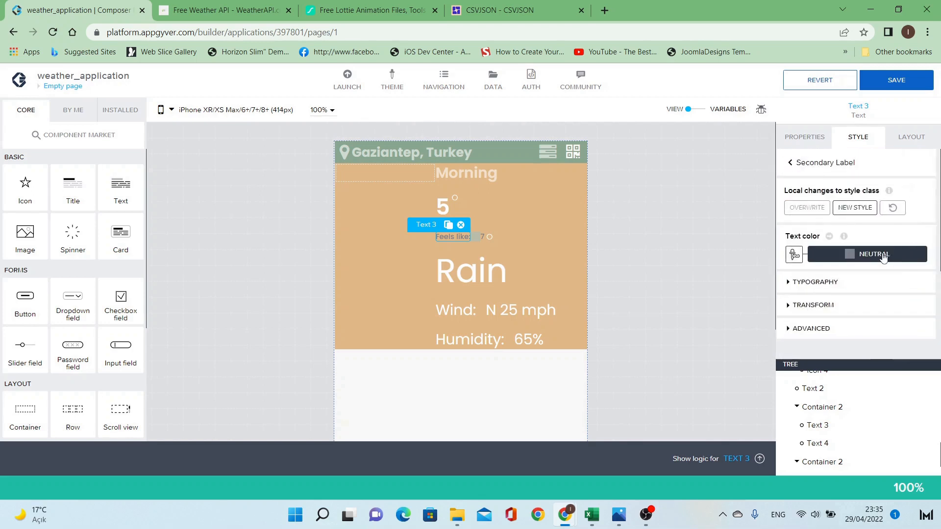
left_click(884, 258)
scroll(878, 324, "down", 2)
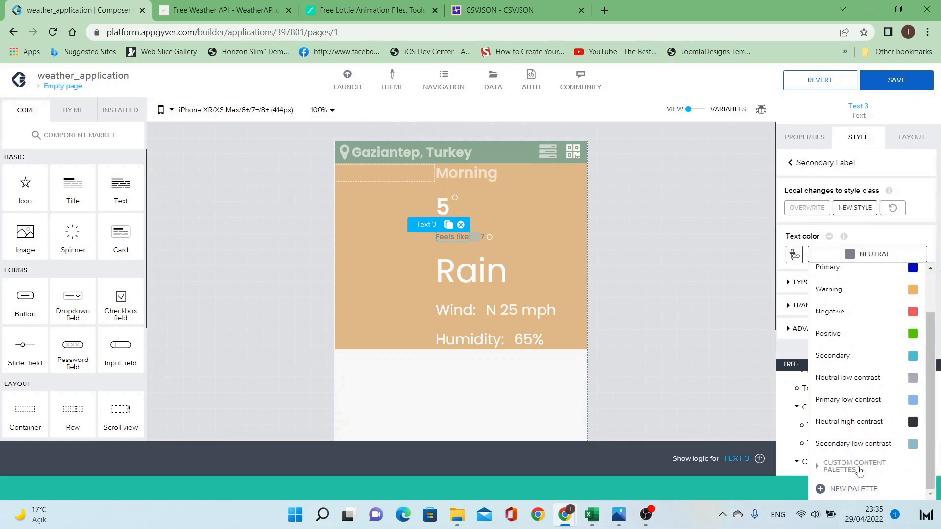
left_click(859, 471)
left_click(865, 464)
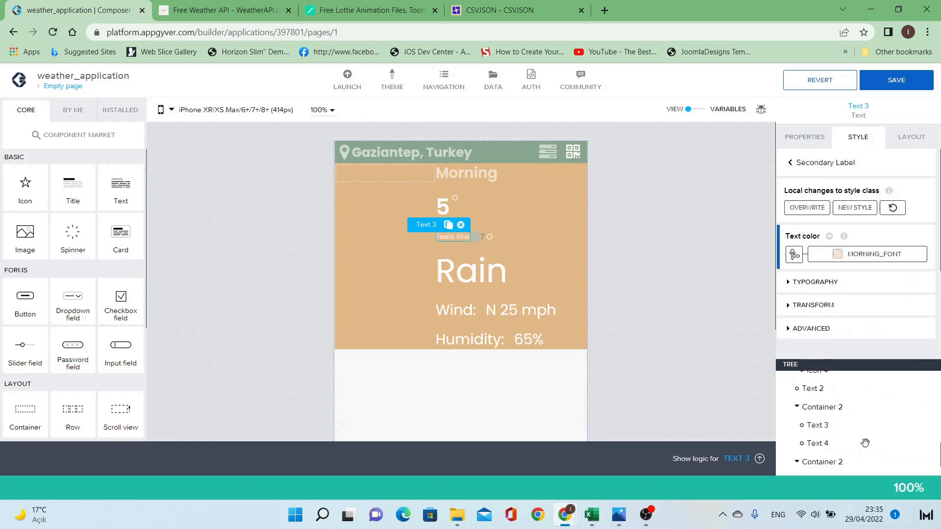
Set the text size of the "Feels like:" label to Text L.
left_click(843, 283)
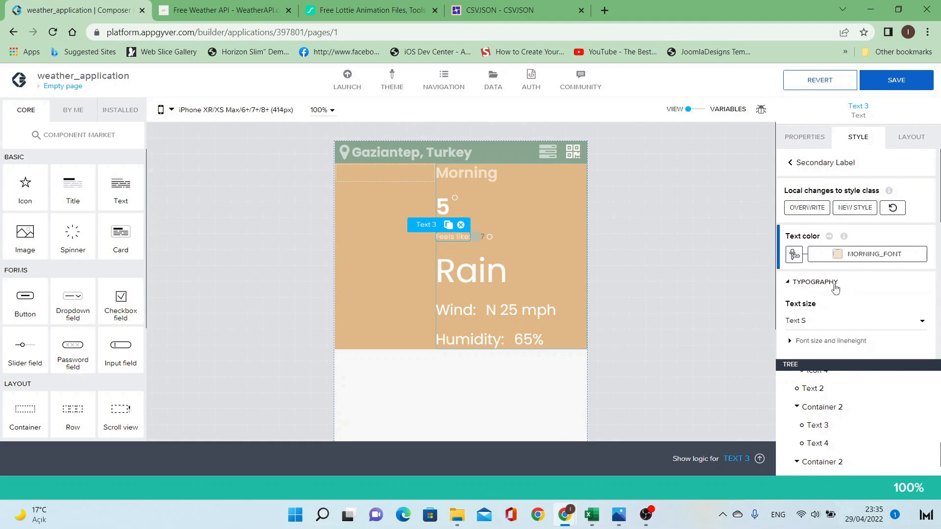
scroll(858, 245, "down", 3)
left_click(866, 199)
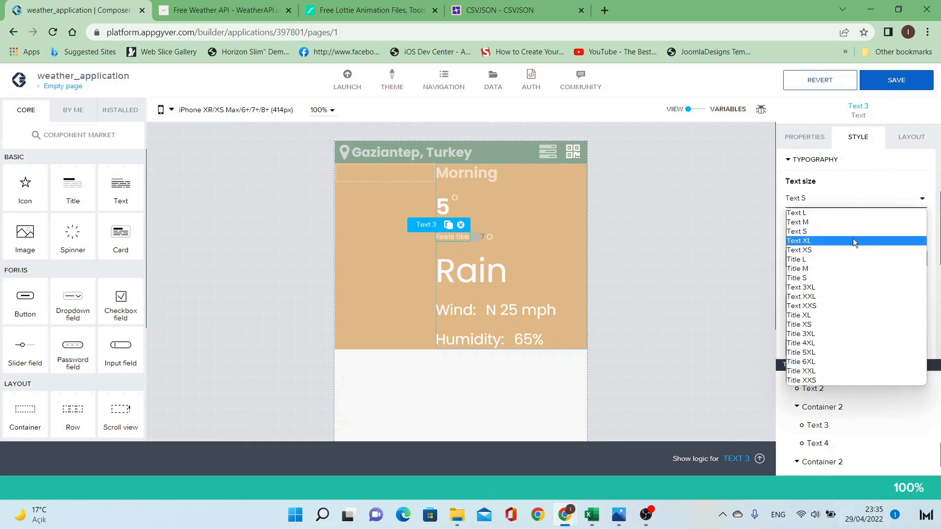
left_click(849, 214)
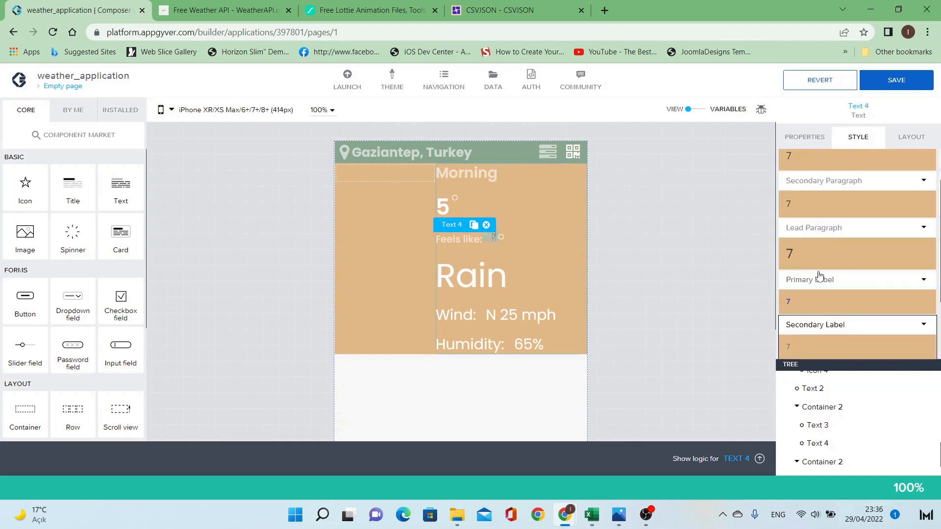
Edit the style of the temperature value beside "Feels like:" and set its text color to Morning_font.
left_click(924, 325)
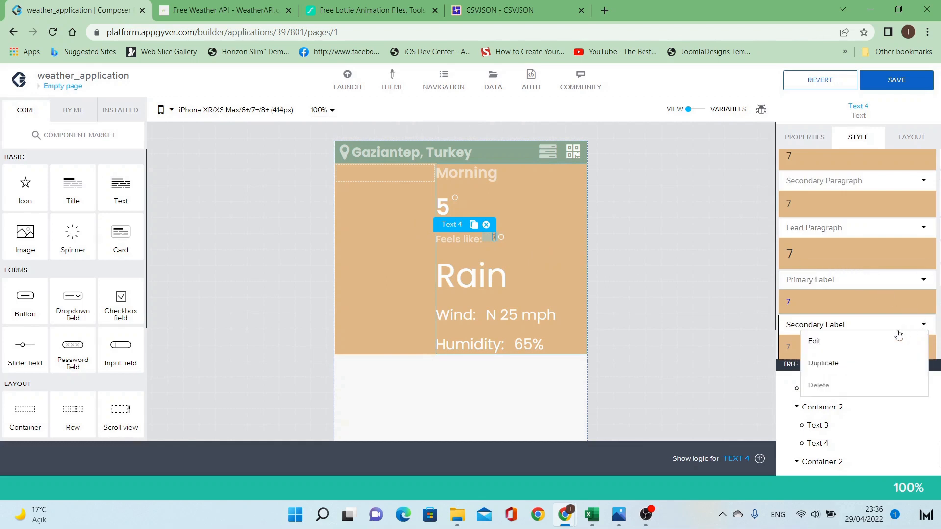
left_click(899, 338)
left_click(869, 259)
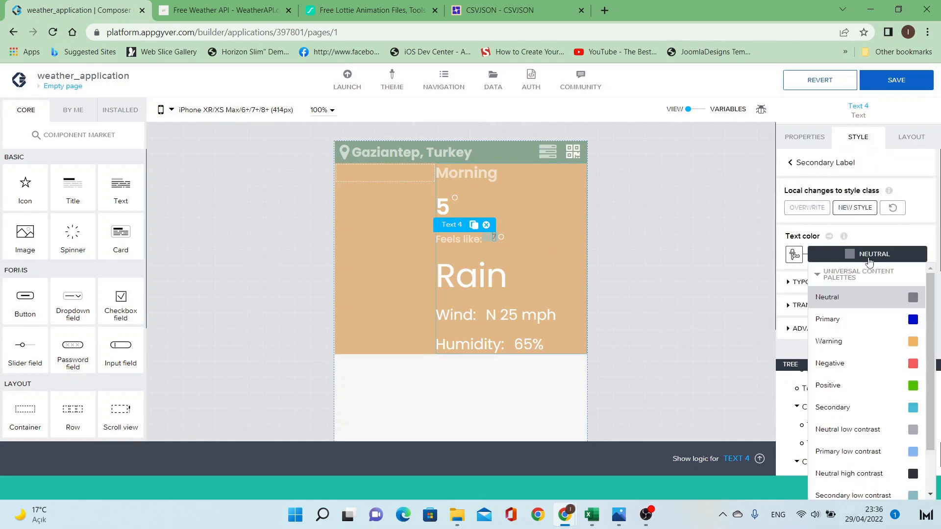
scroll(863, 365, "down", 3)
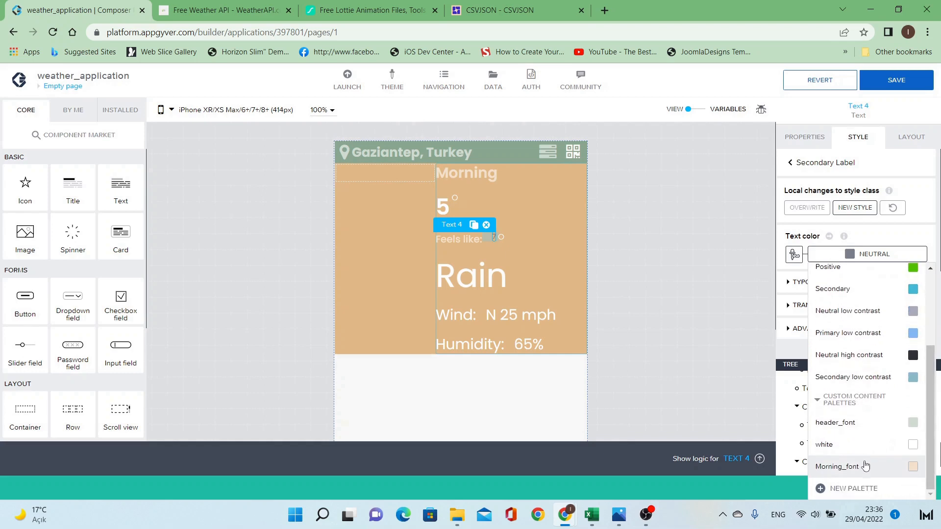
left_click(865, 465)
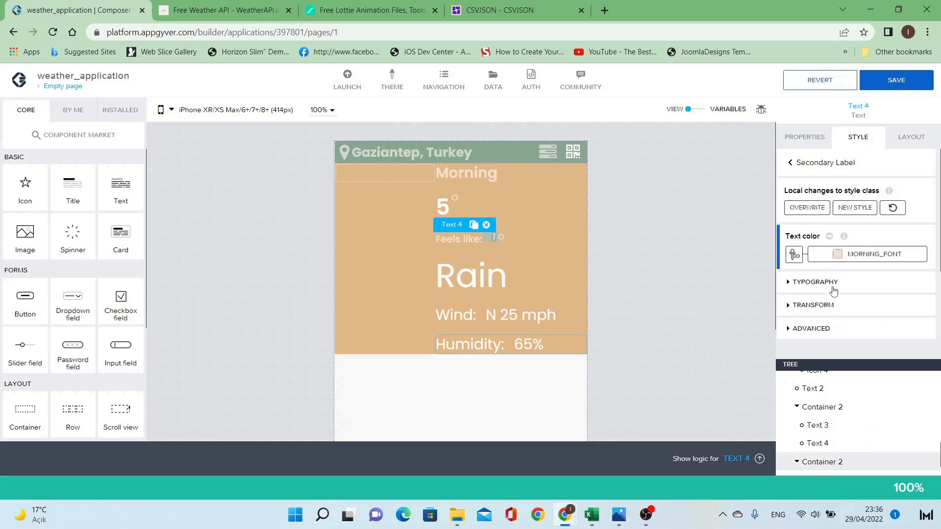
Set the text size of the temperature value beside "Feels like:" to Text L.
left_click(834, 291)
left_click(860, 320)
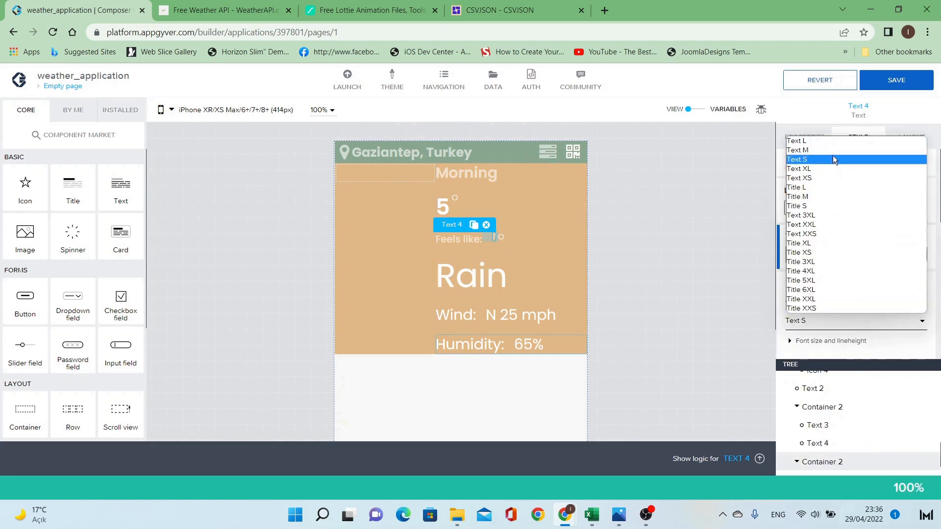
left_click(834, 142)
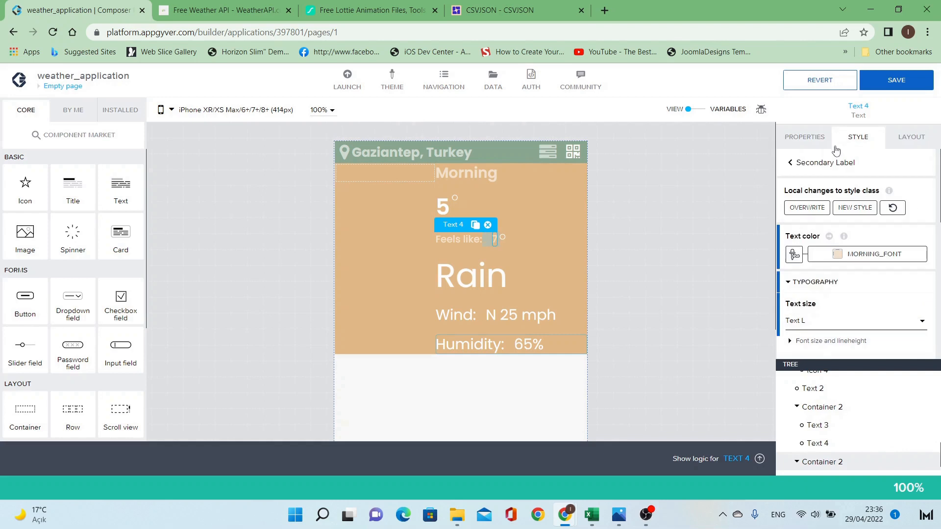
Select the degree icon beside the feels-like temperature and look through the theme variables offered for its font size.
left_click(504, 237)
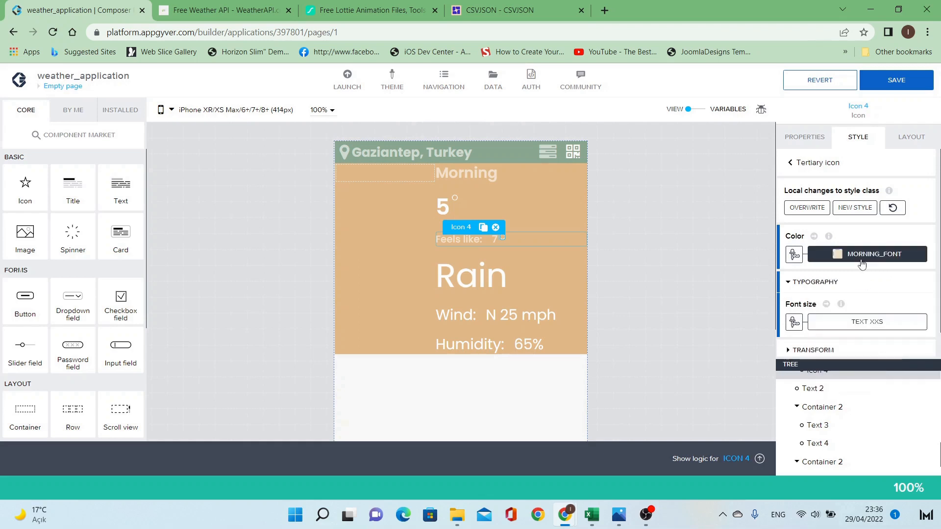
left_click(876, 325)
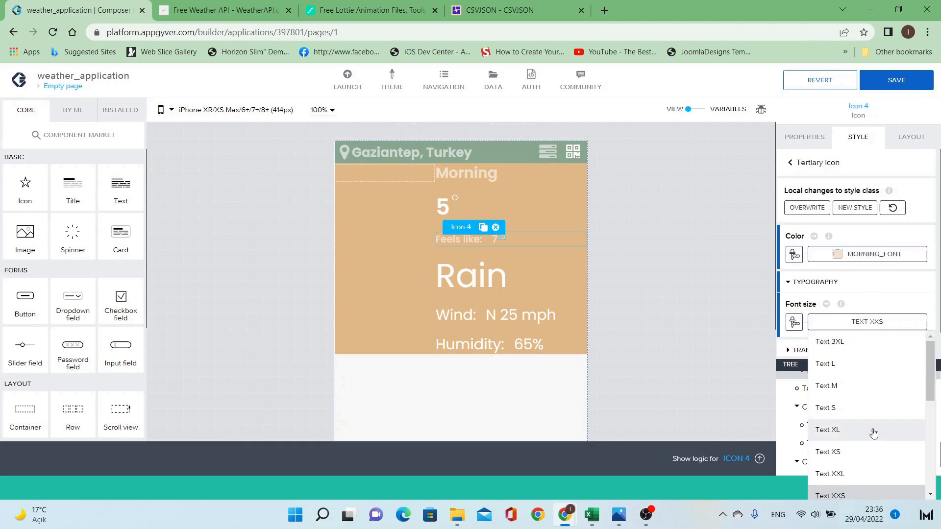
scroll(874, 434, "down", 3)
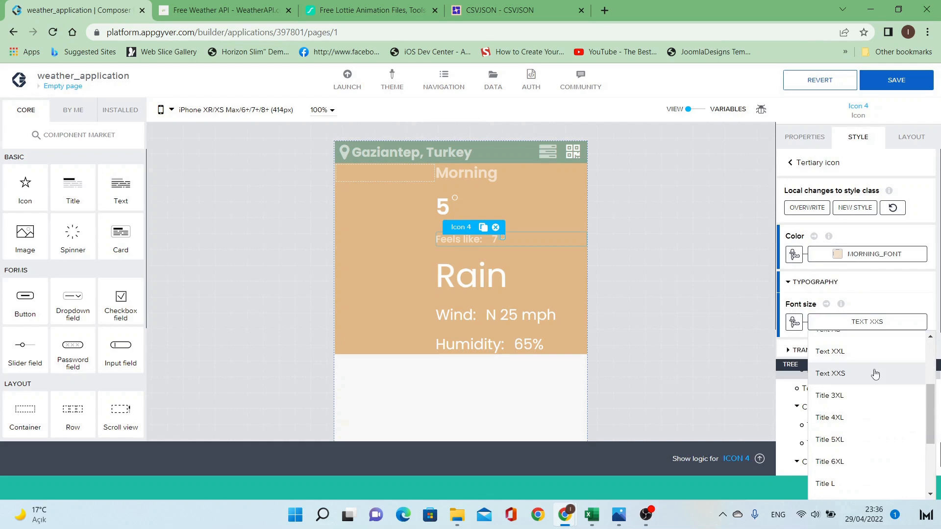
scroll(873, 387, "down", 3)
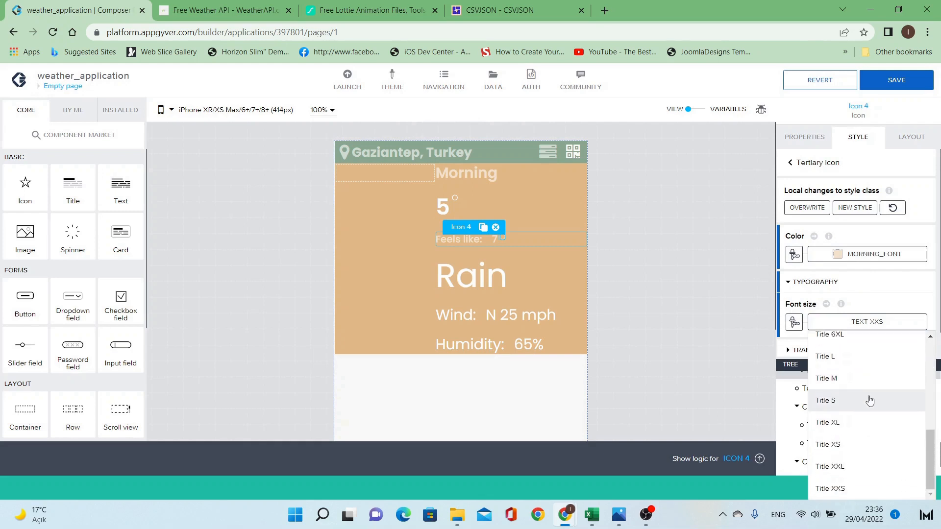
scroll(873, 436, "up", 5)
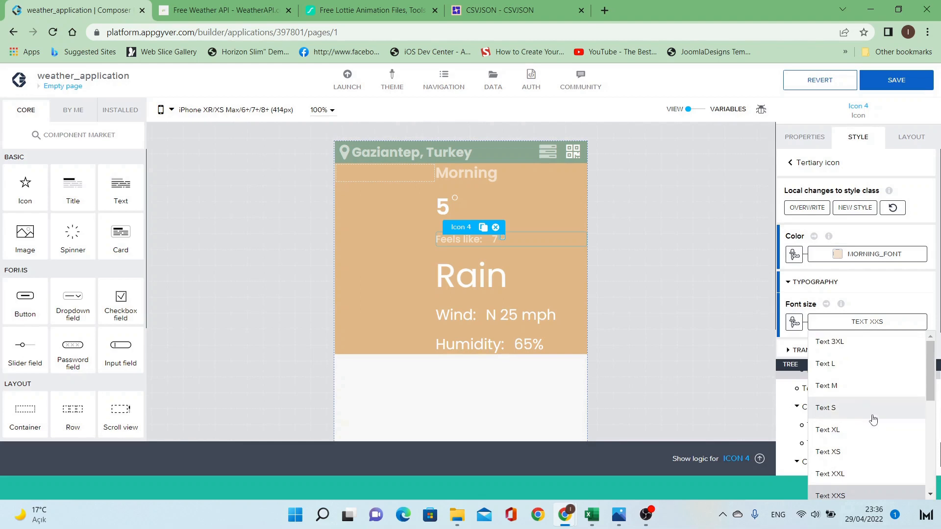
scroll(874, 387, "down", 3)
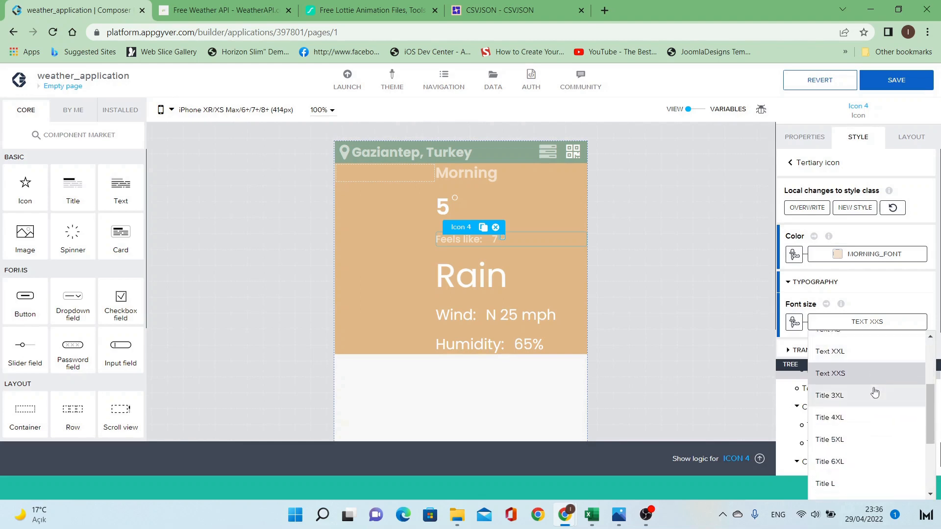
scroll(875, 392, "down", 3)
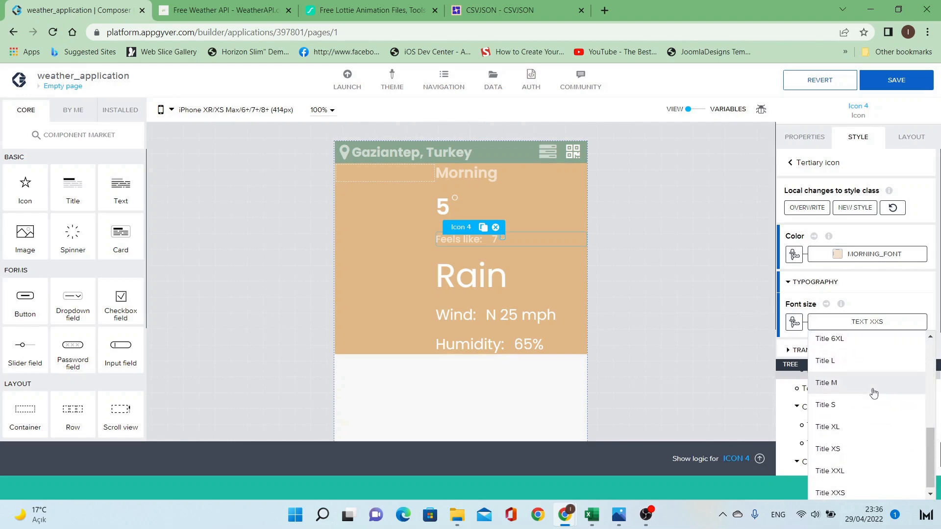
scroll(874, 392, "up", 3)
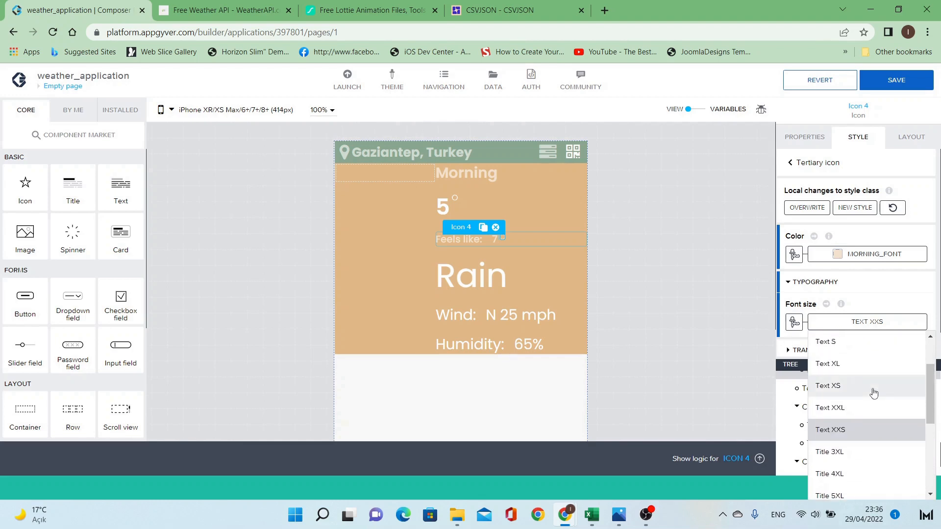
Bind the feels-like degree icon's font size to a static number and set it to 6.
left_click(794, 322)
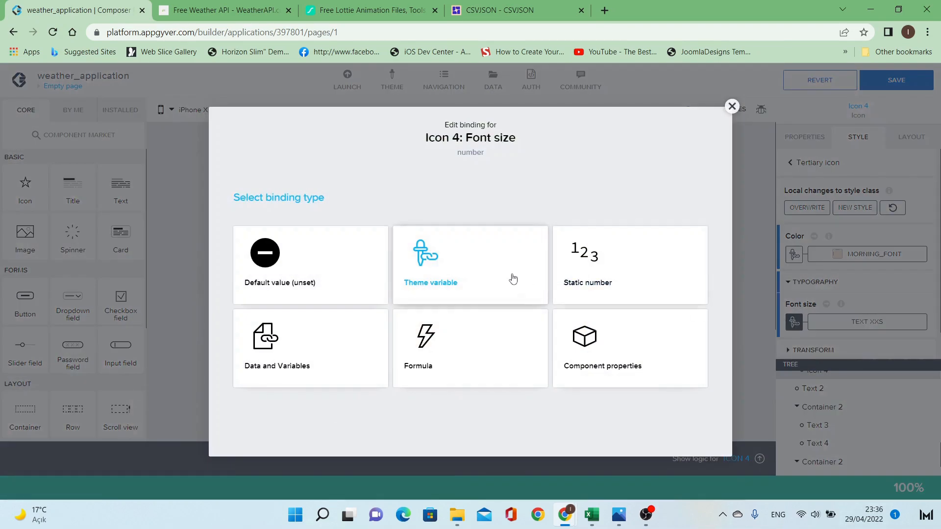
left_click(630, 272)
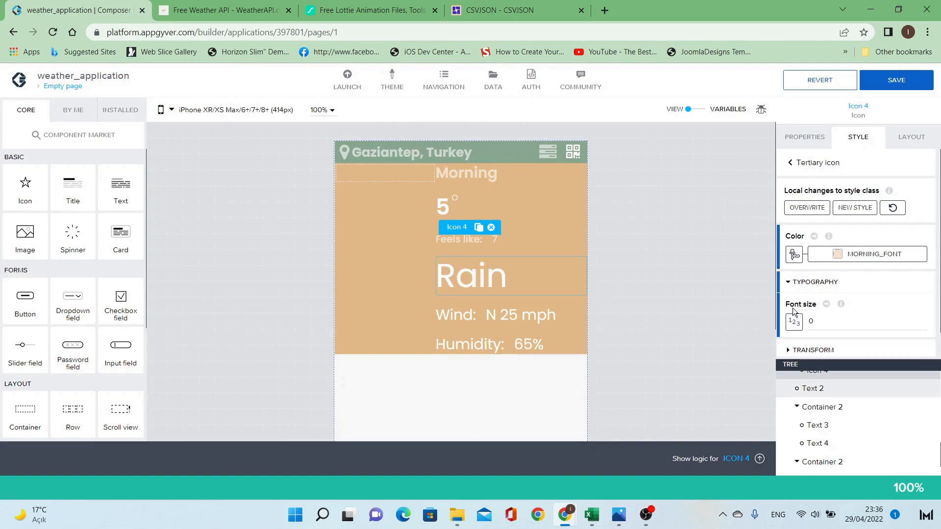
double_click(836, 321)
left_click(922, 320)
left_click(922, 321)
left_click(922, 320)
left_click(922, 321)
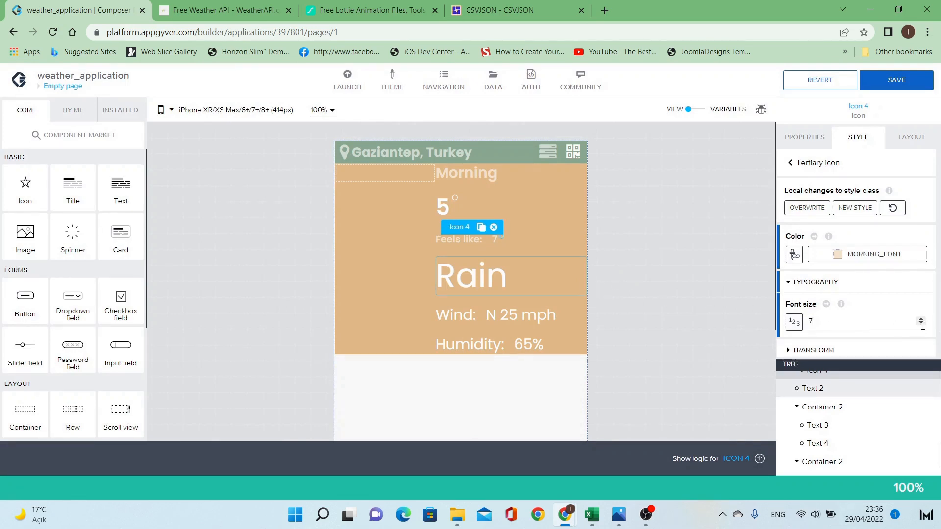
left_click(922, 324)
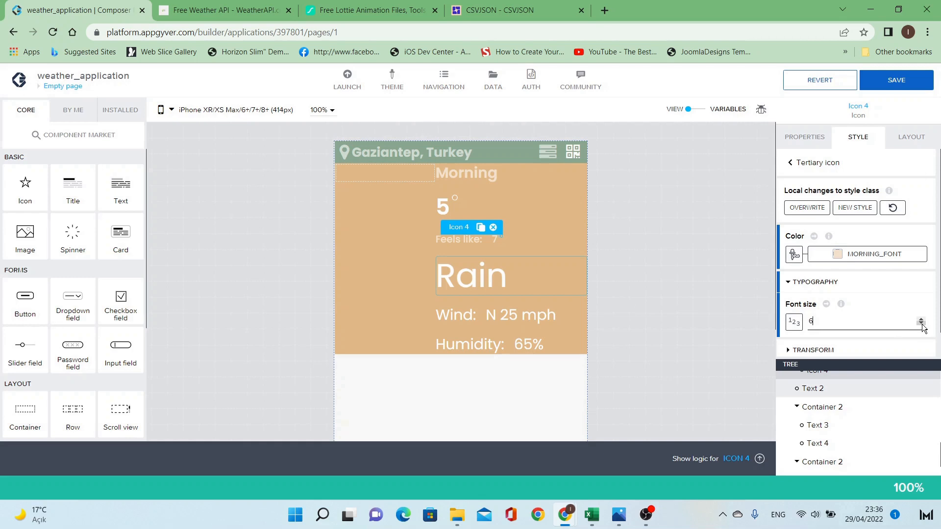
left_click(699, 311)
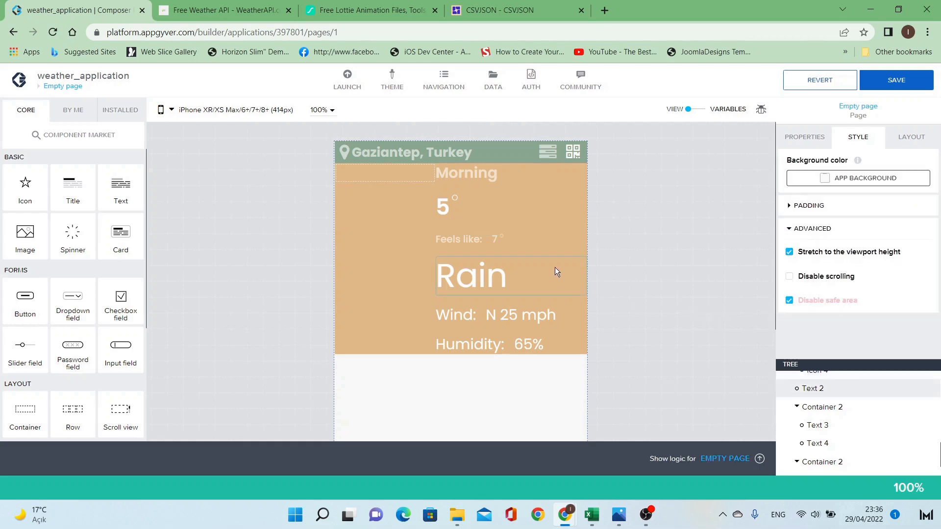
Compare the Morning card's text column with the reference weather design in Photos, and return to the page editor.
left_click(509, 187)
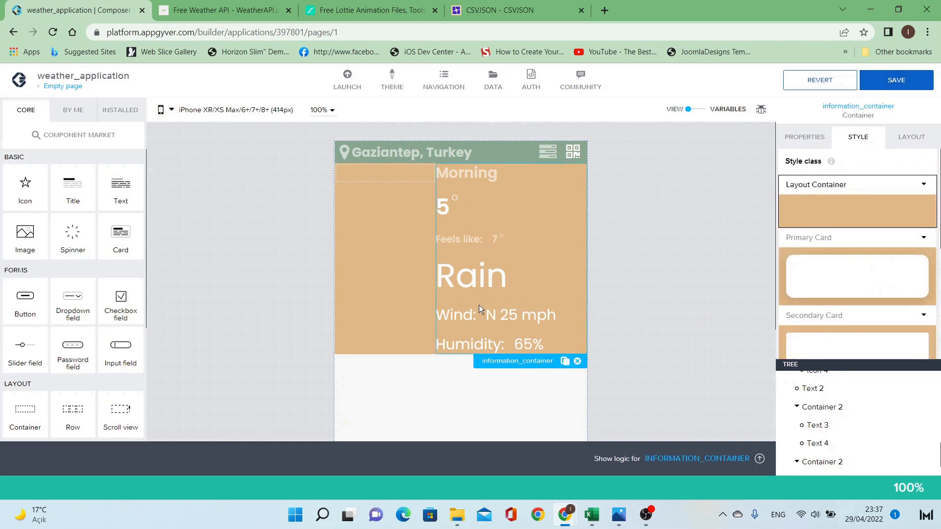
left_click(622, 512)
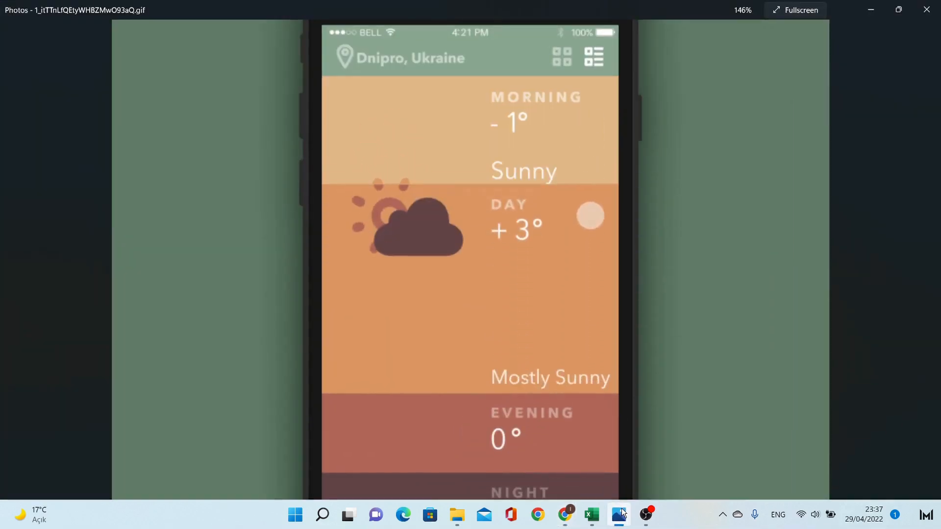
left_click(622, 513)
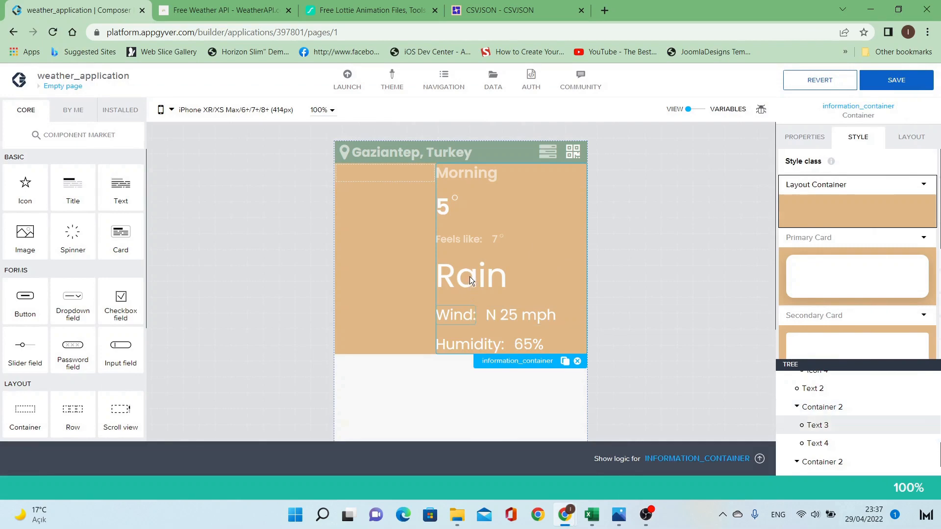
Select information_container and expand its layout options for aligning and justifying components.
left_click(522, 186)
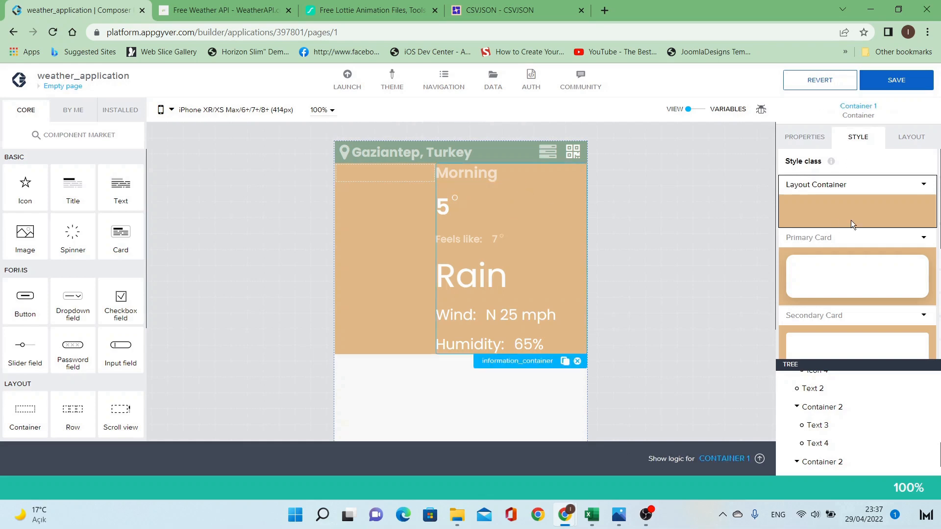
left_click(918, 143)
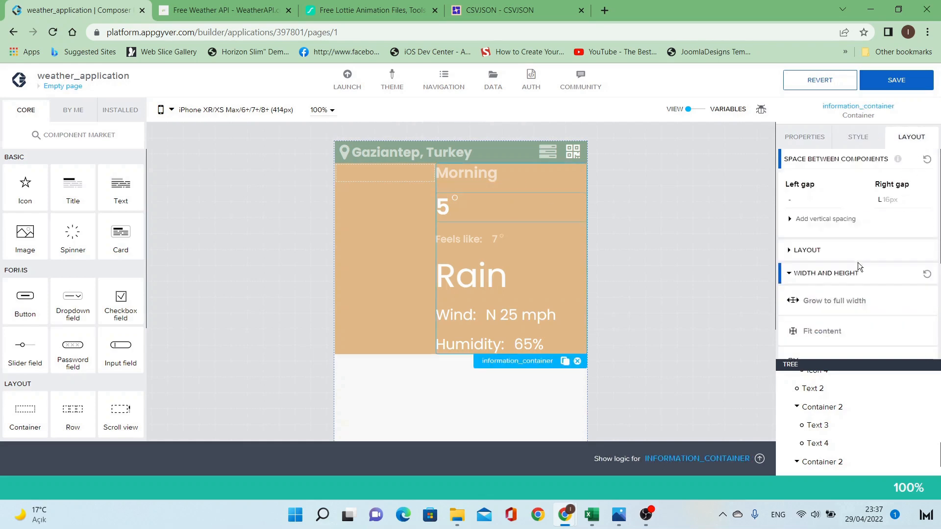
scroll(853, 271, "down", 4)
scroll(852, 269, "up", 3)
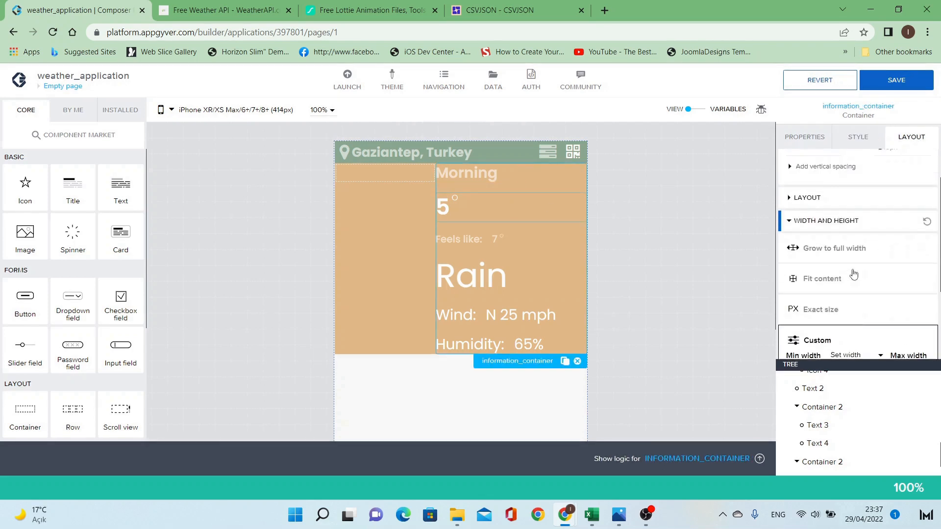
left_click(825, 221)
left_click(814, 251)
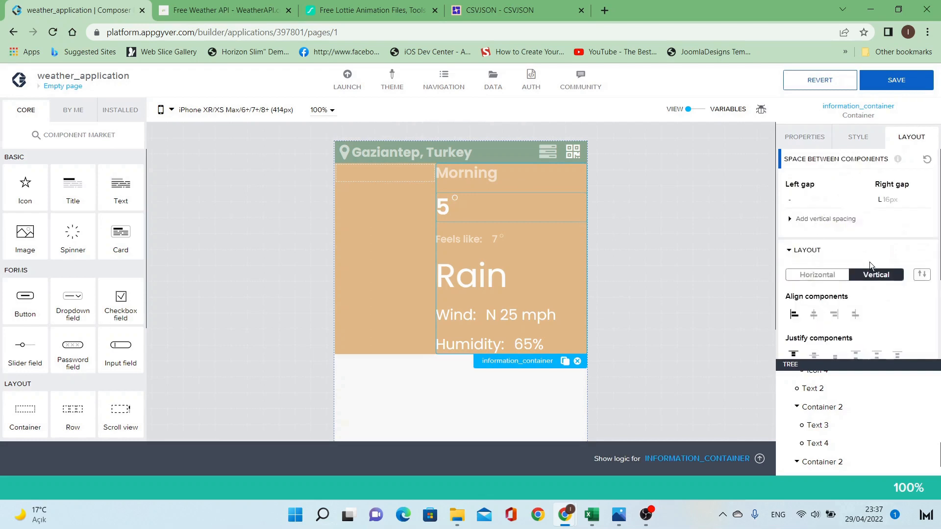
Try centering information_container's components horizontally, with vertical justification to the middle, evenly spaced and with space around them.
scroll(815, 255, "down", 1)
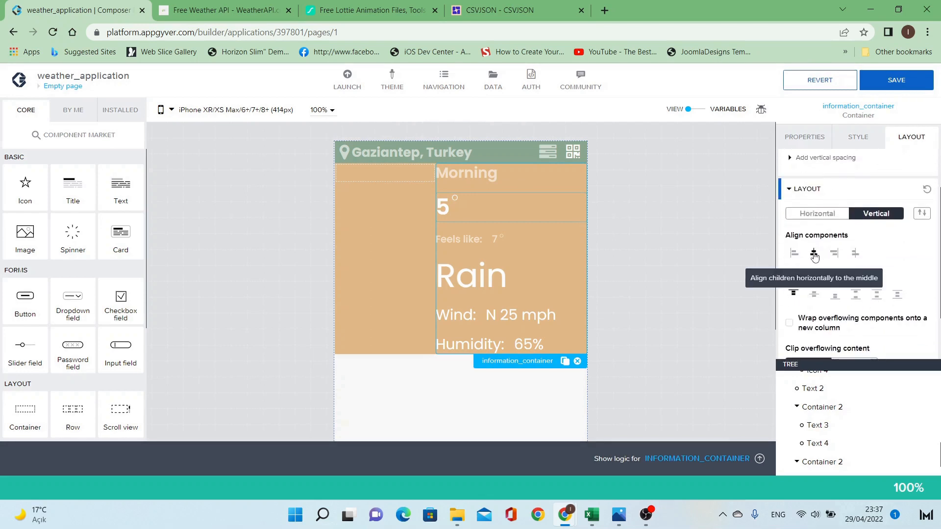
left_click(815, 296)
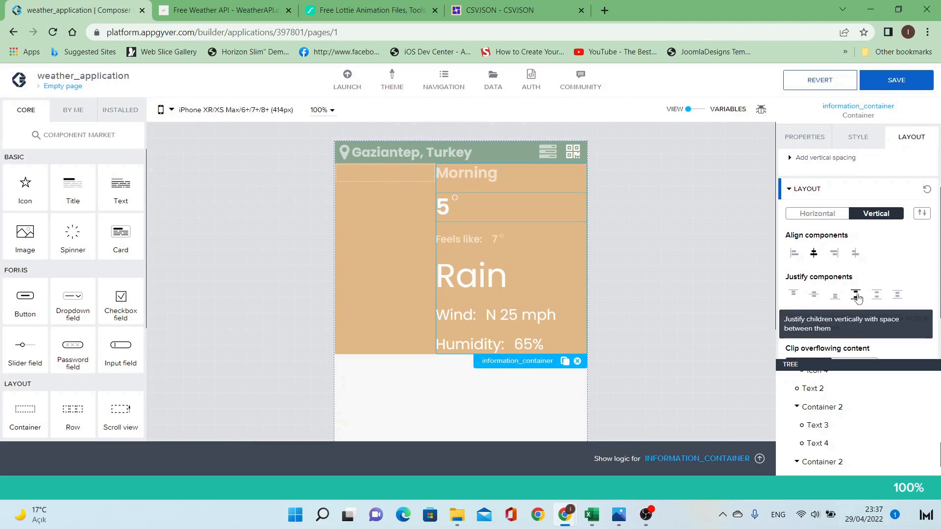
left_click(897, 296)
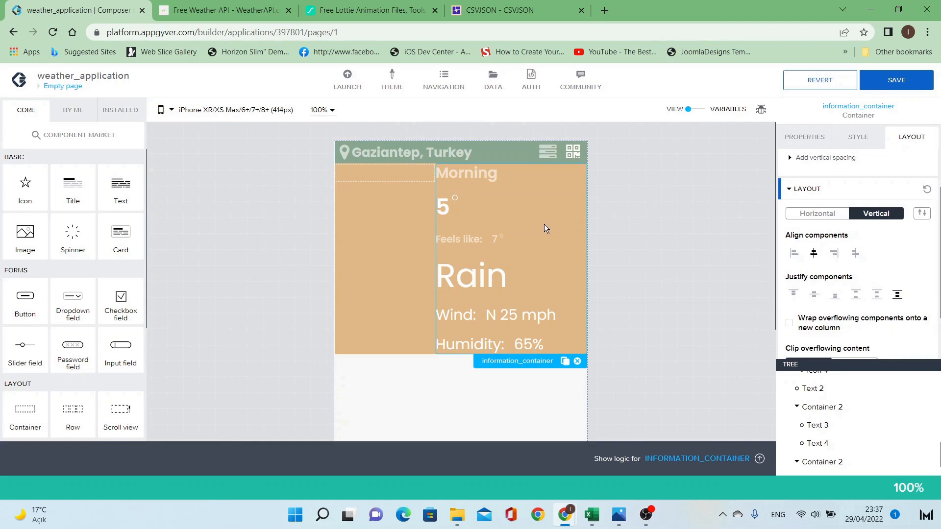
scroll(886, 309, "down", 1)
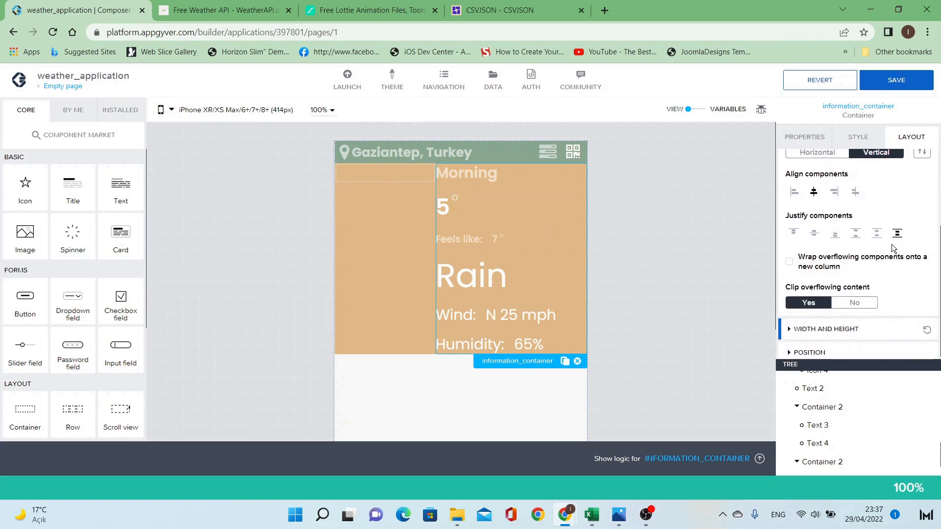
left_click(877, 234)
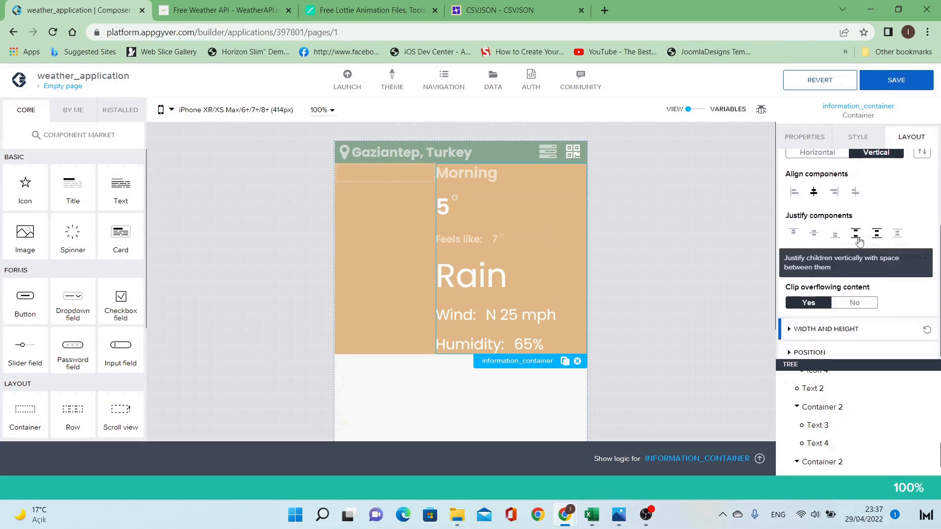
Align information_container's components horizontally to the left, justify them vertically to the middle, and save the app.
left_click(794, 192)
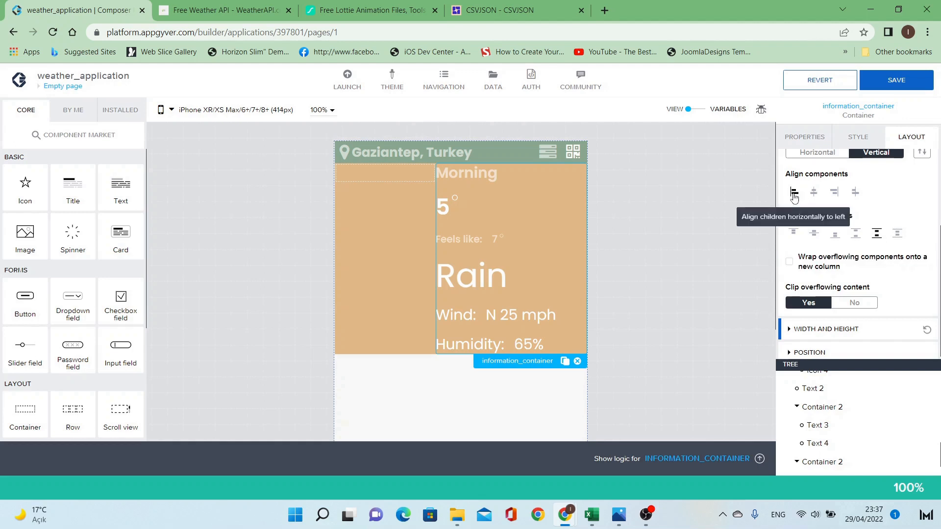
left_click(815, 234)
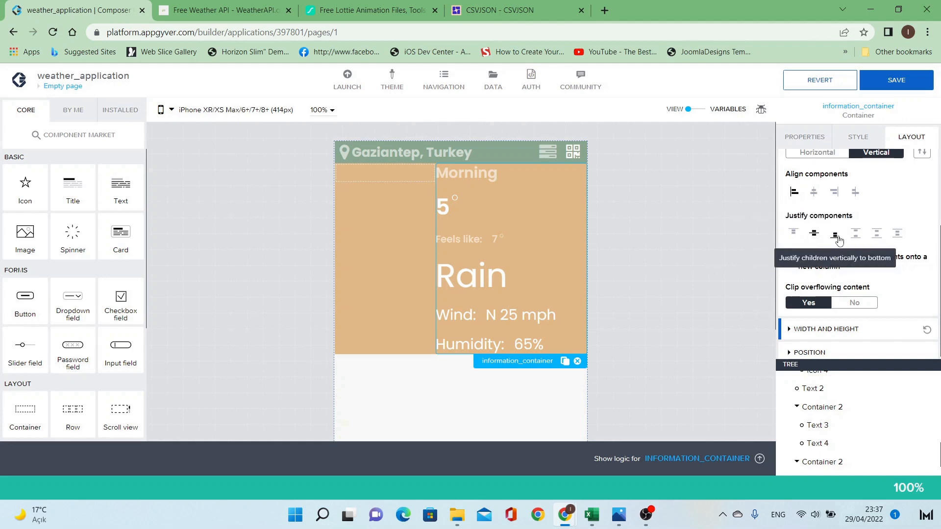
left_click(671, 265)
left_click(897, 81)
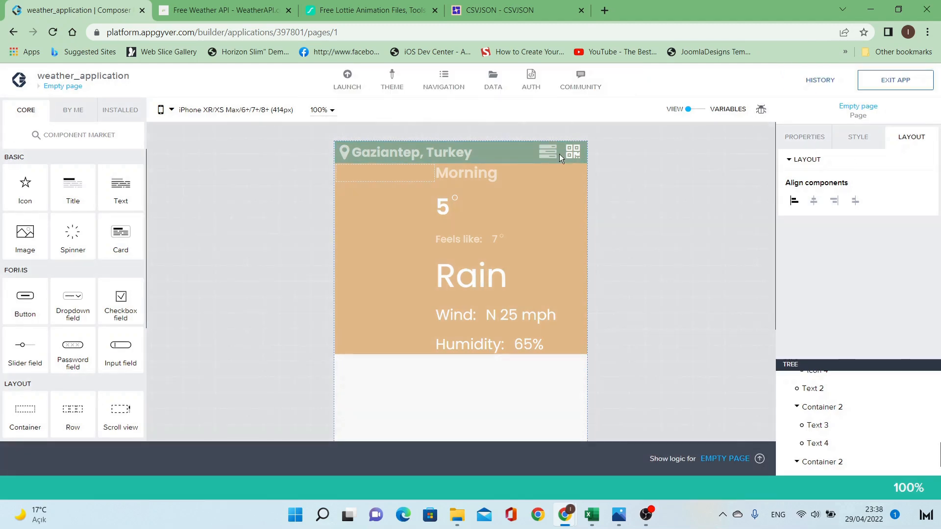
Try aligning information_container's components to the horizontal middle, and inspect the layout of the 5° row and the Morning title.
left_click(555, 188)
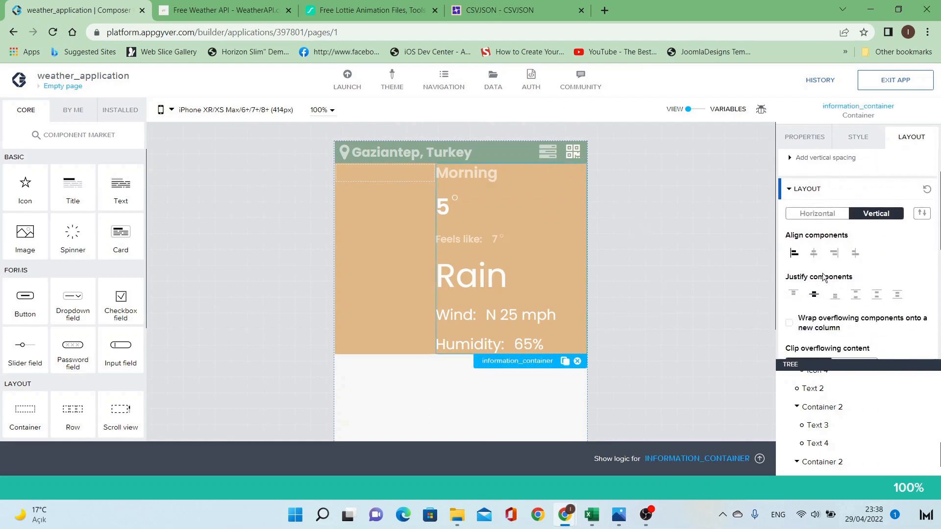
left_click(816, 255)
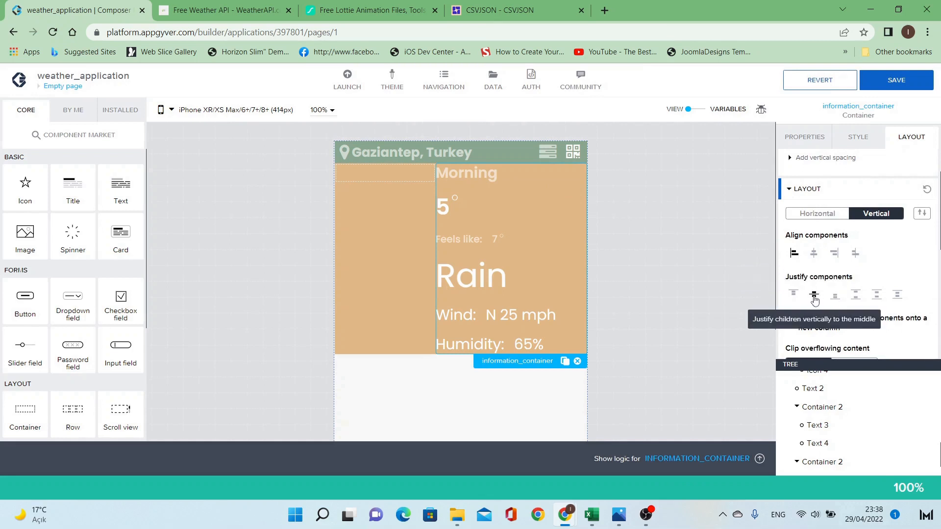
left_click(474, 208)
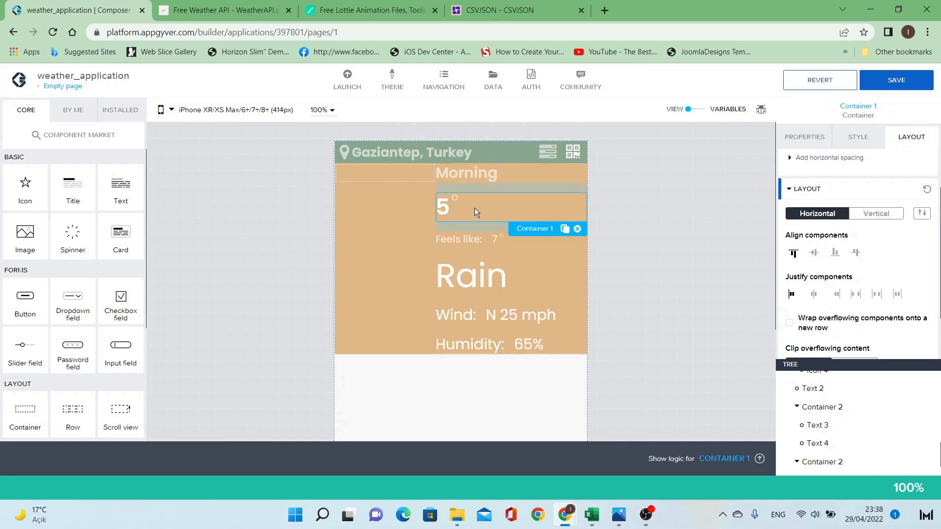
left_click(487, 175)
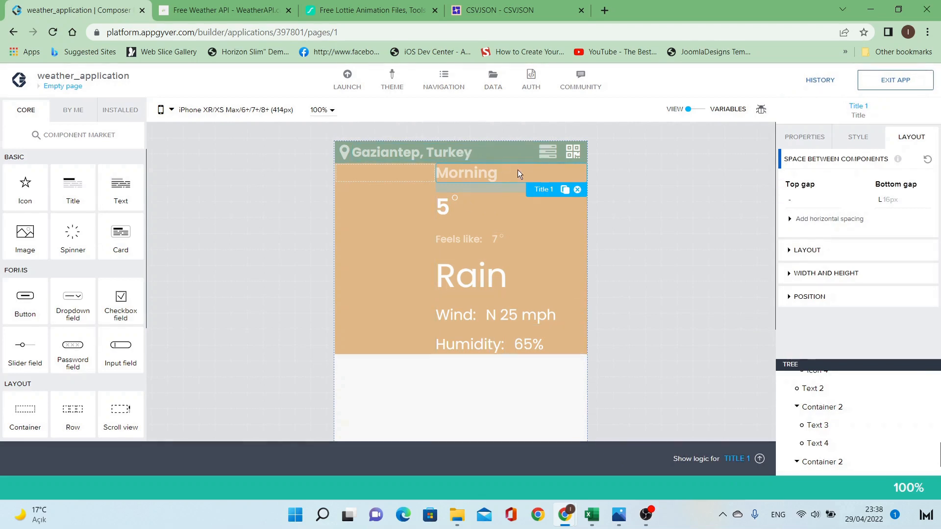
Check the text placement in the reference weather design in Photos again, and select morning_container in the page editor.
left_click(625, 514)
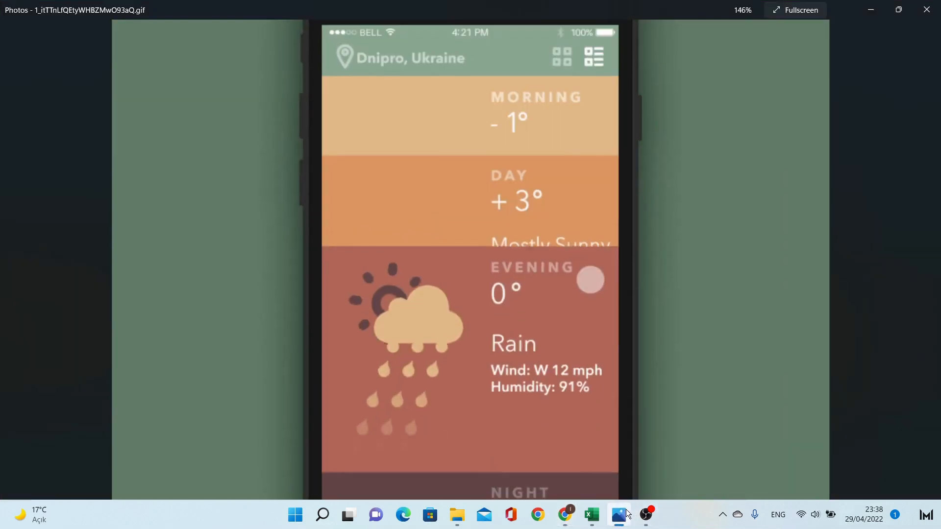
left_click(627, 514)
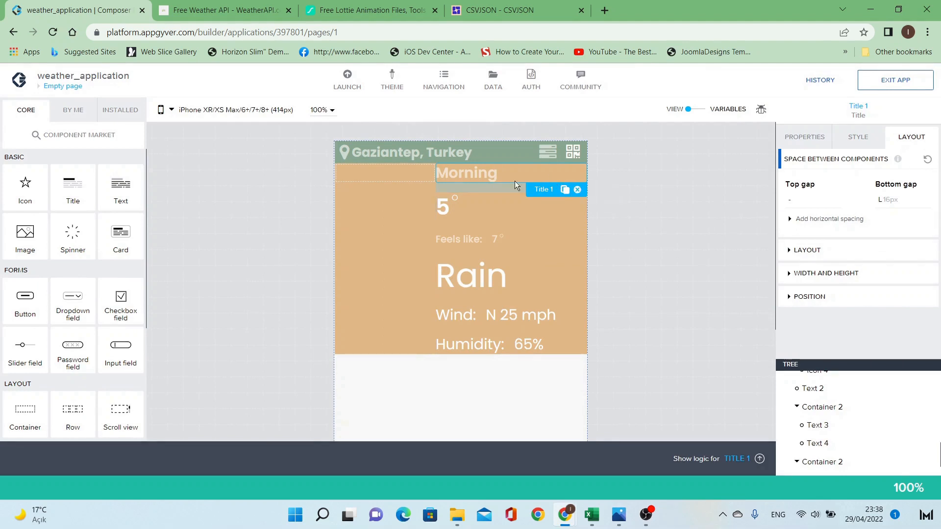
left_click(434, 196)
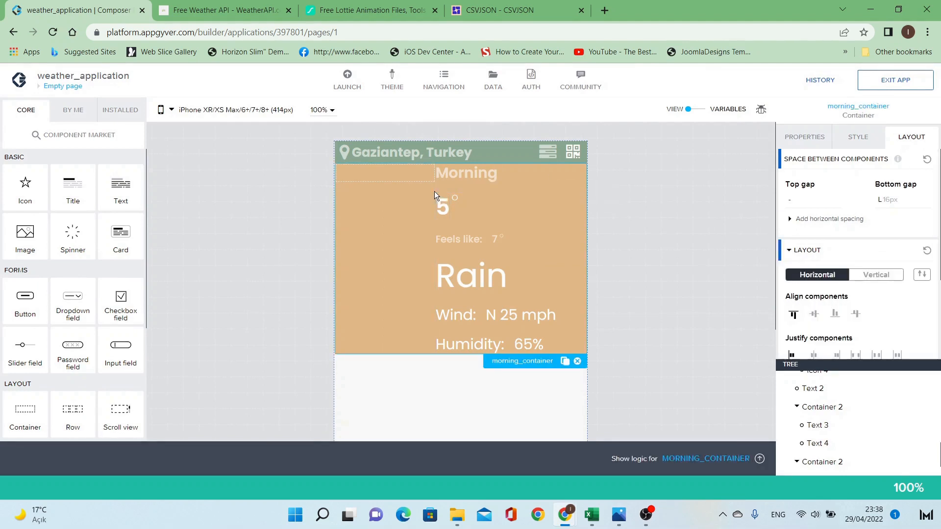
Set morning_container's top padding to the theme spacing S (8px).
left_click(858, 136)
scroll(812, 229, "down", 2)
left_click(812, 228)
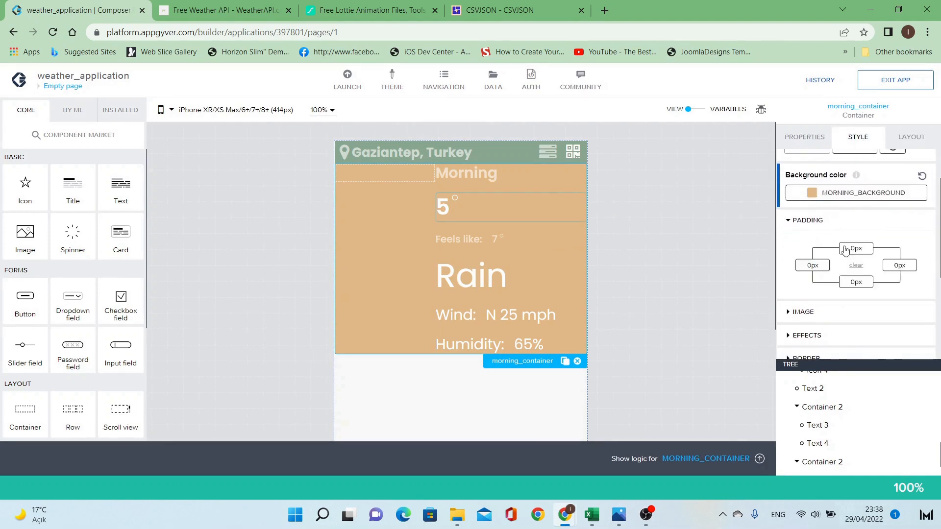
left_click(859, 250)
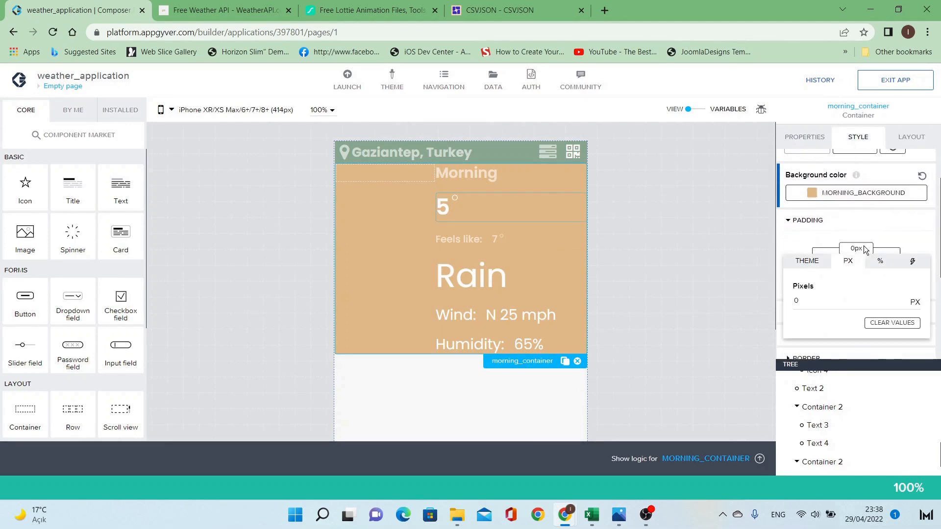
left_click(816, 263)
left_click(896, 343)
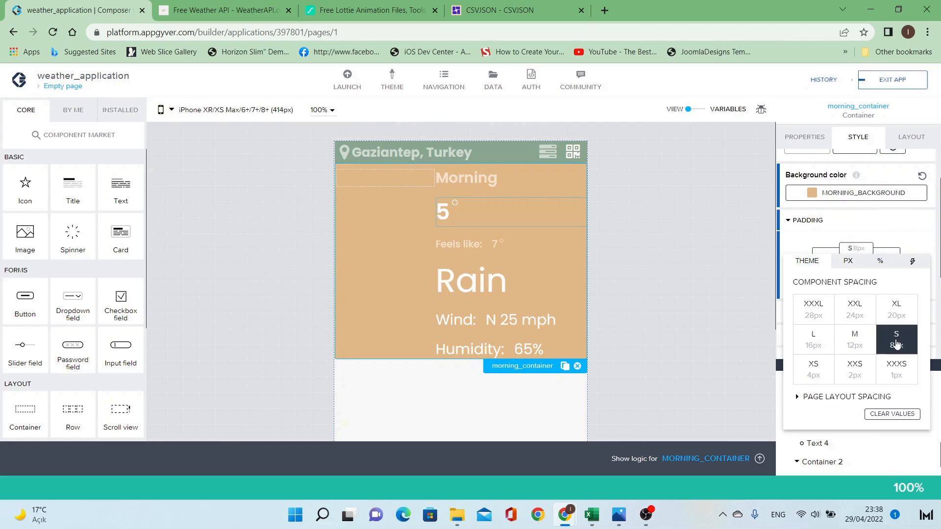
Set the top gap of the 5° temperature row's container to the theme spacing XS (4px).
left_click(472, 194)
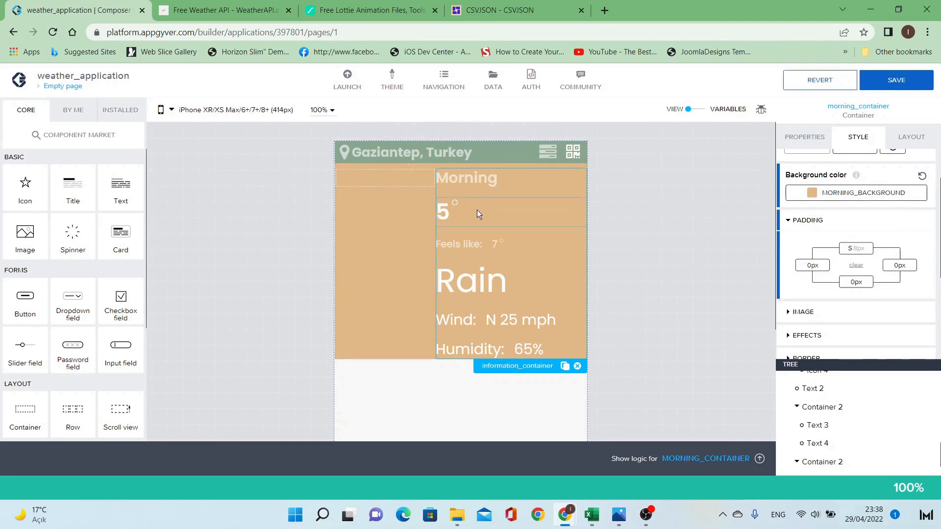
left_click(478, 210)
left_click(914, 139)
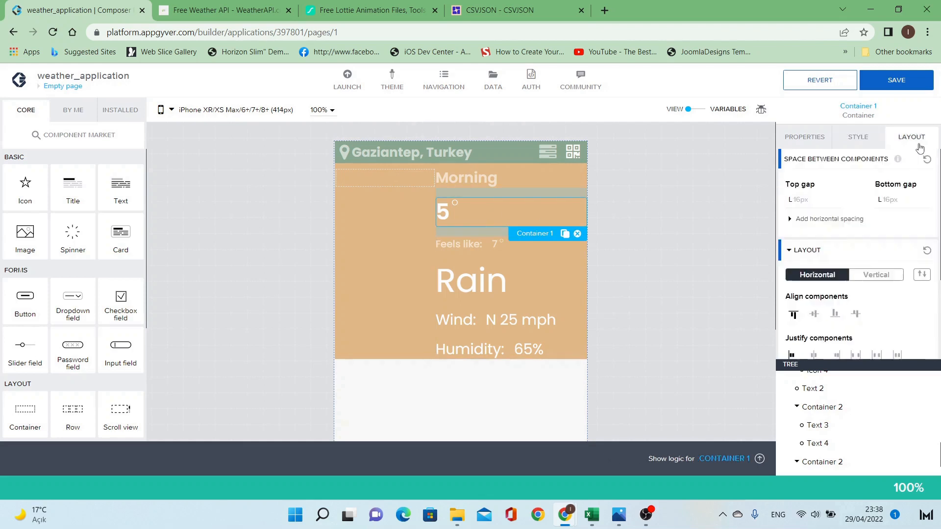
left_click(801, 201)
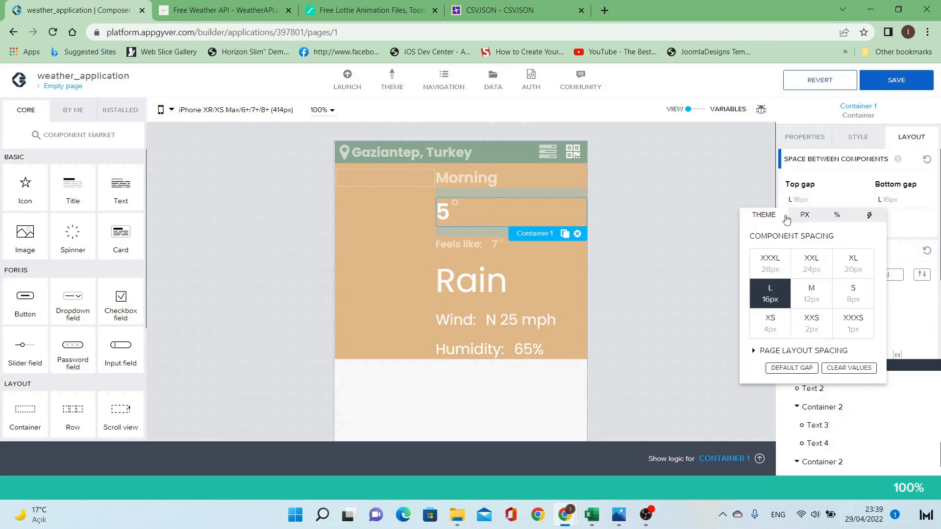
left_click(776, 327)
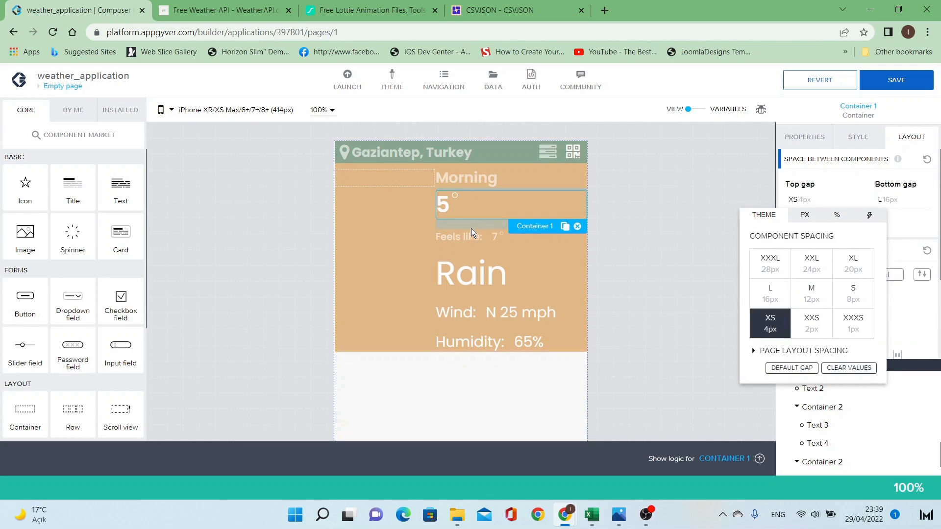
left_click(896, 200)
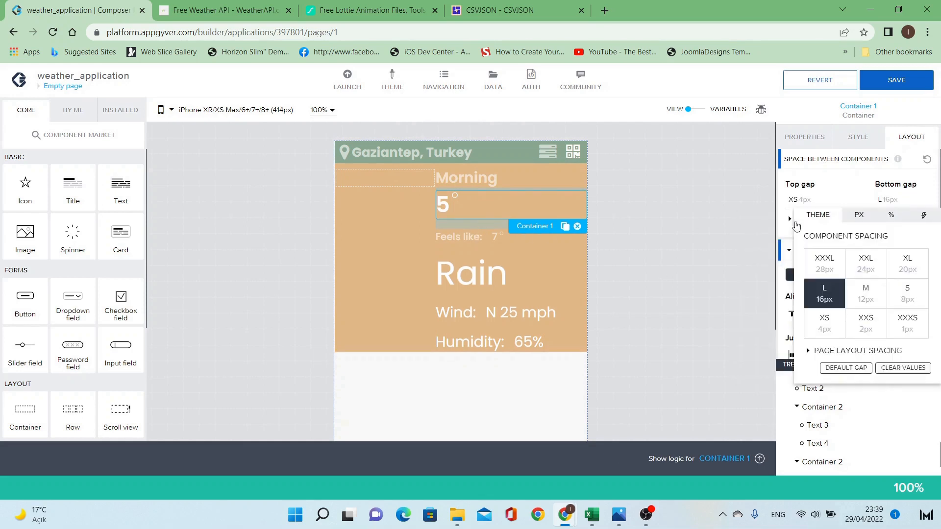
Set the top gap of the Feels like row's container to the theme spacing XS (4px).
left_click(487, 237)
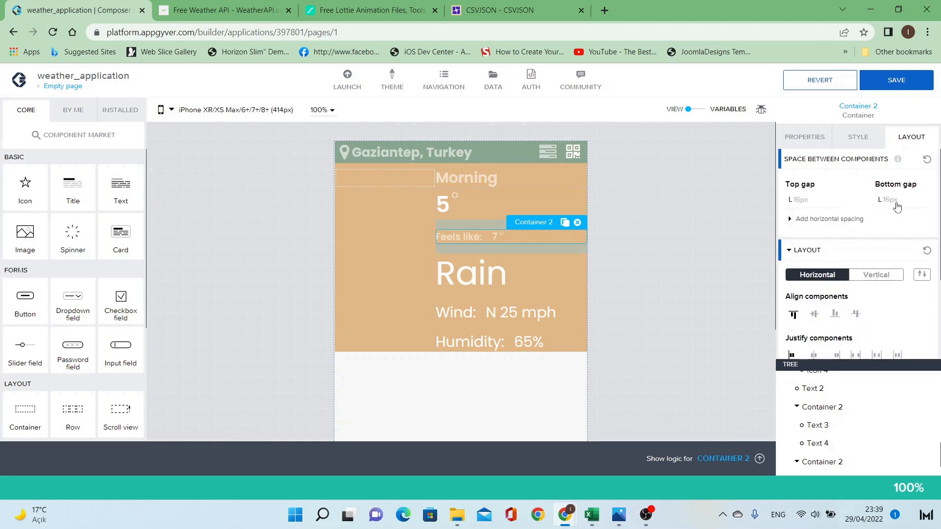
left_click(833, 201)
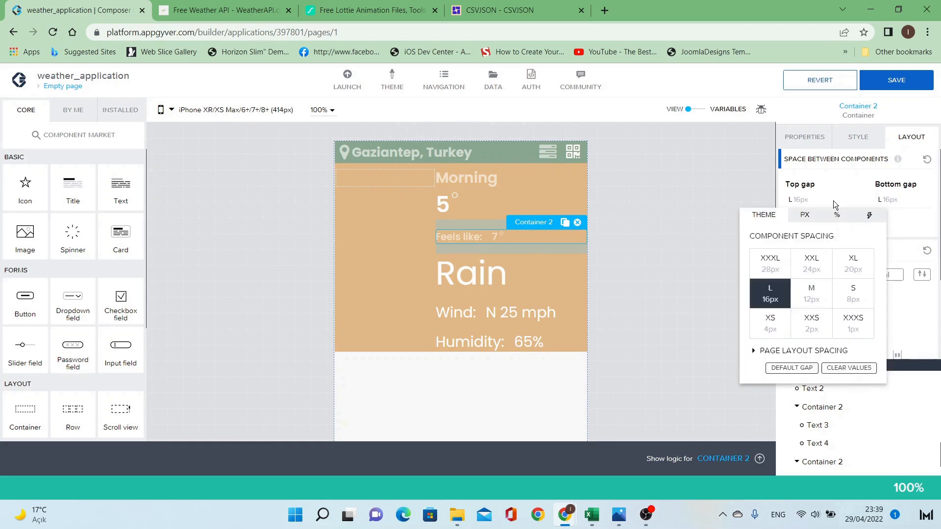
left_click(781, 331)
left_click(504, 269)
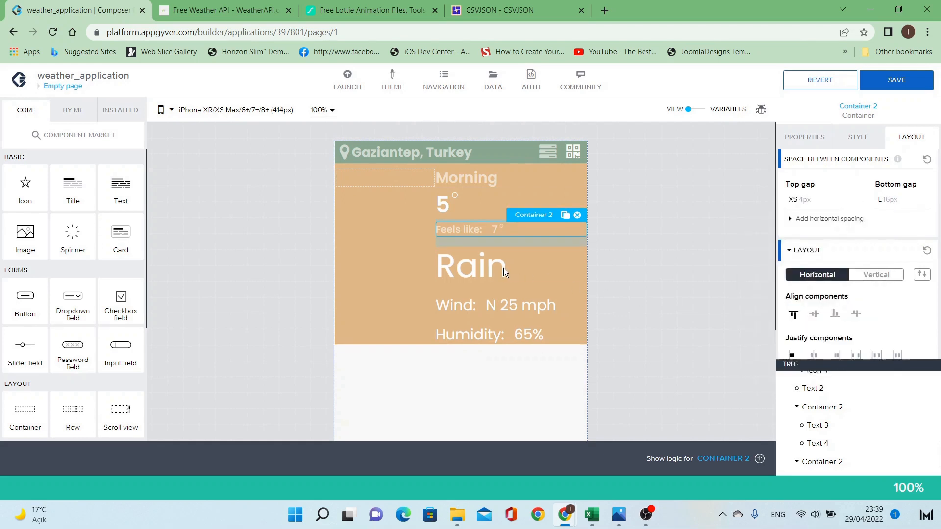
Set the Rain text's top gap to XL (20px), and increase it to XXL (24px).
left_click(504, 269)
left_click(841, 202)
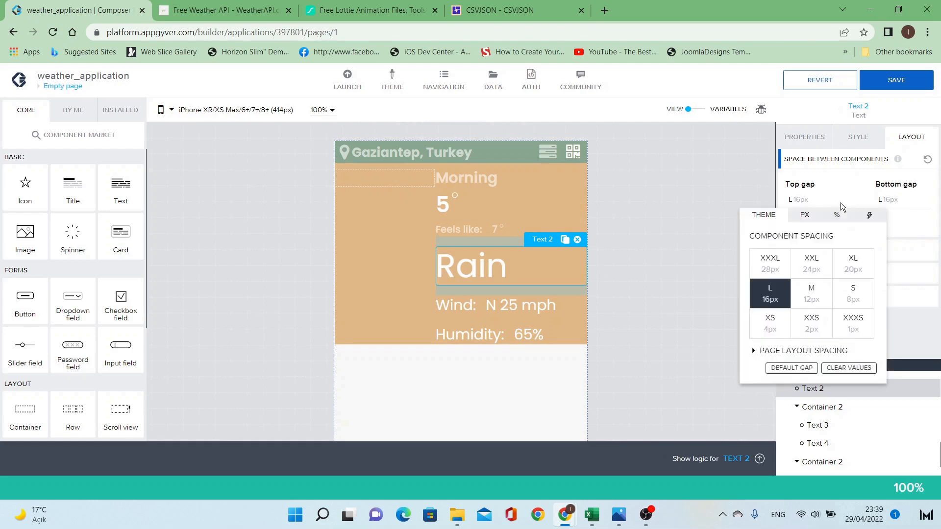
left_click(862, 274)
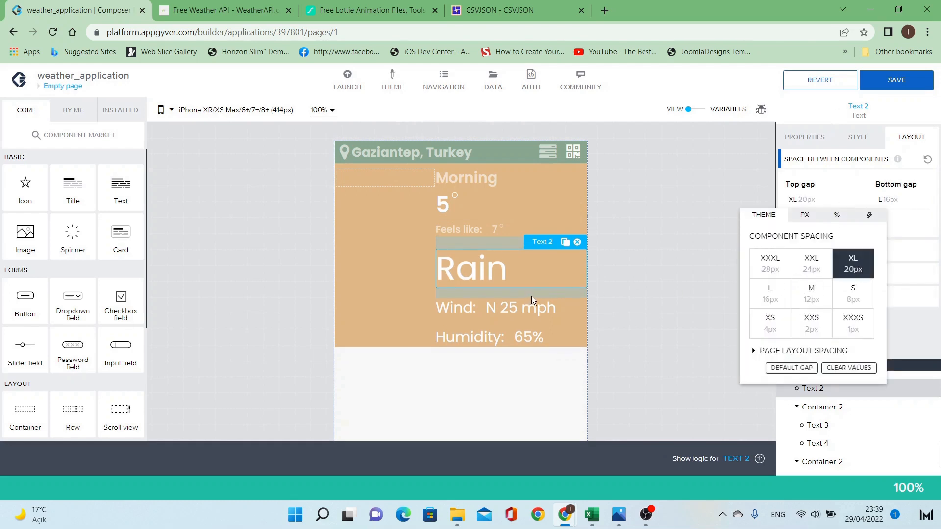
left_click(812, 271)
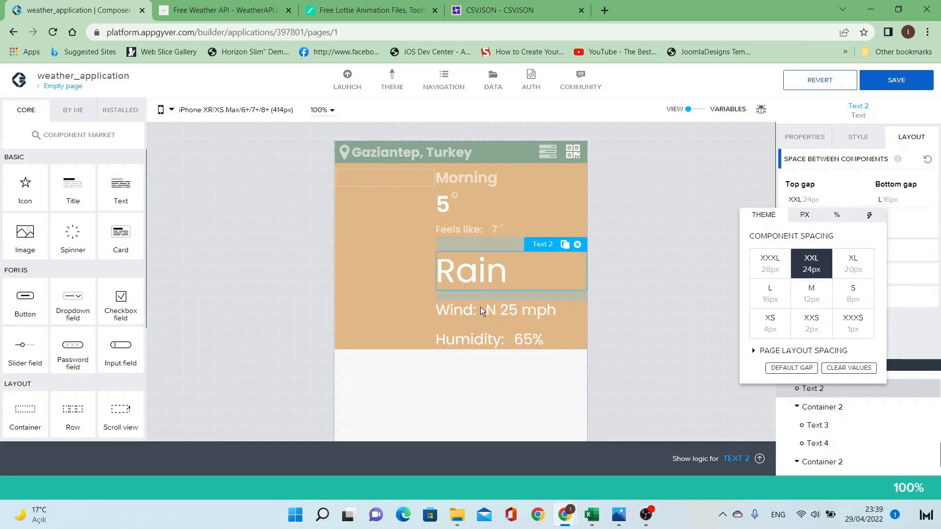
left_click(463, 225)
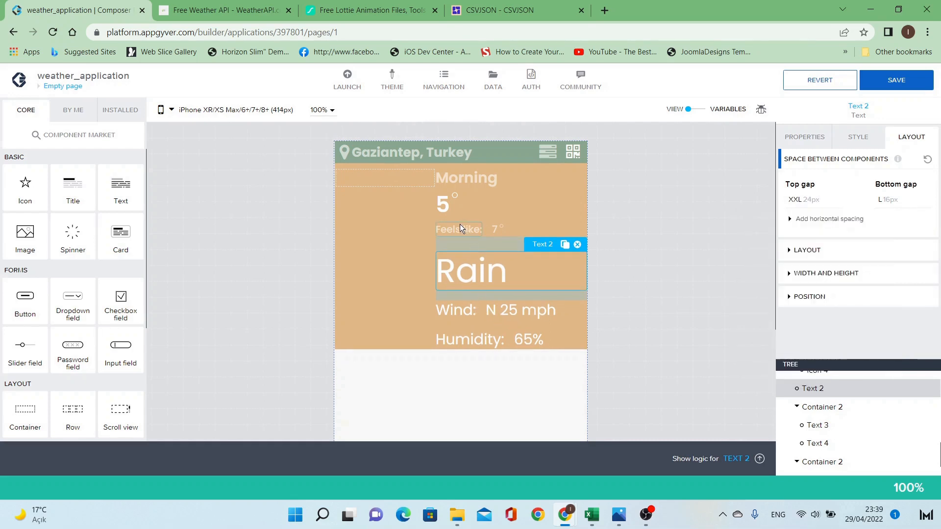
left_click(459, 225)
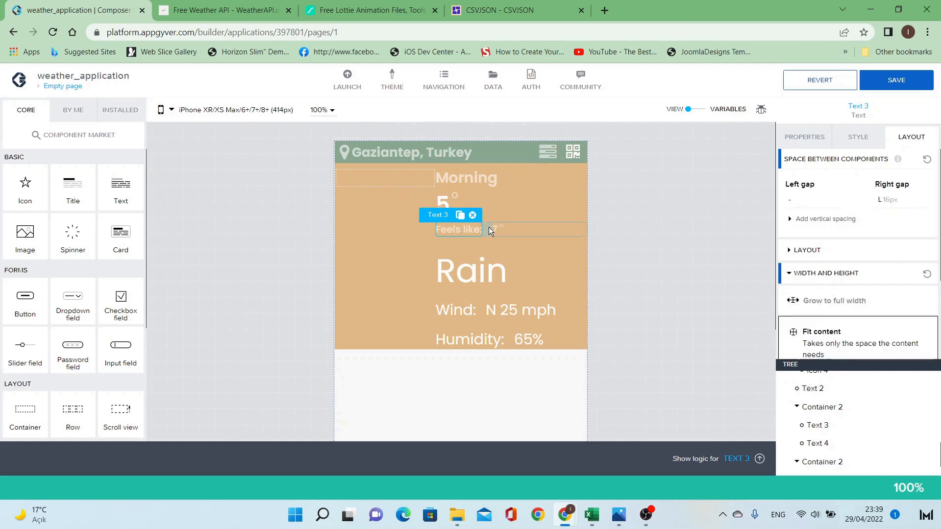
left_click(489, 227)
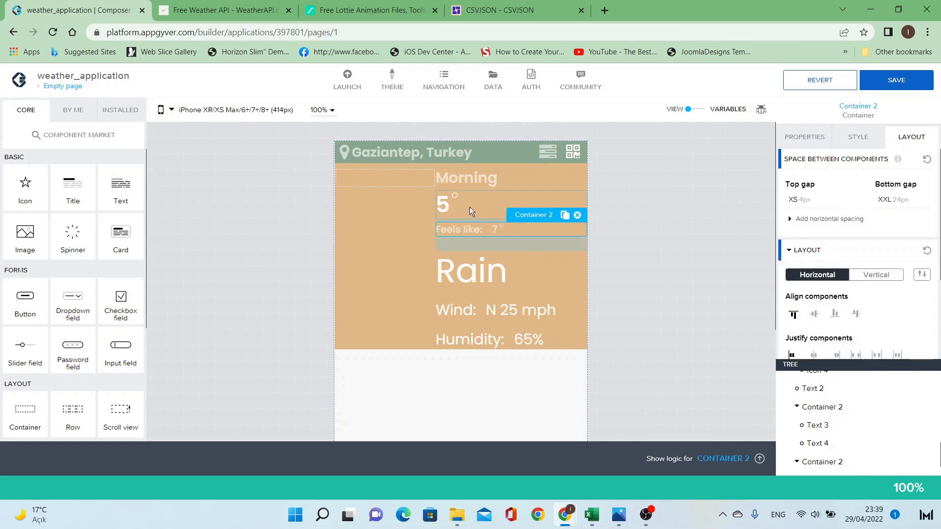
left_click(469, 207)
left_click(490, 232)
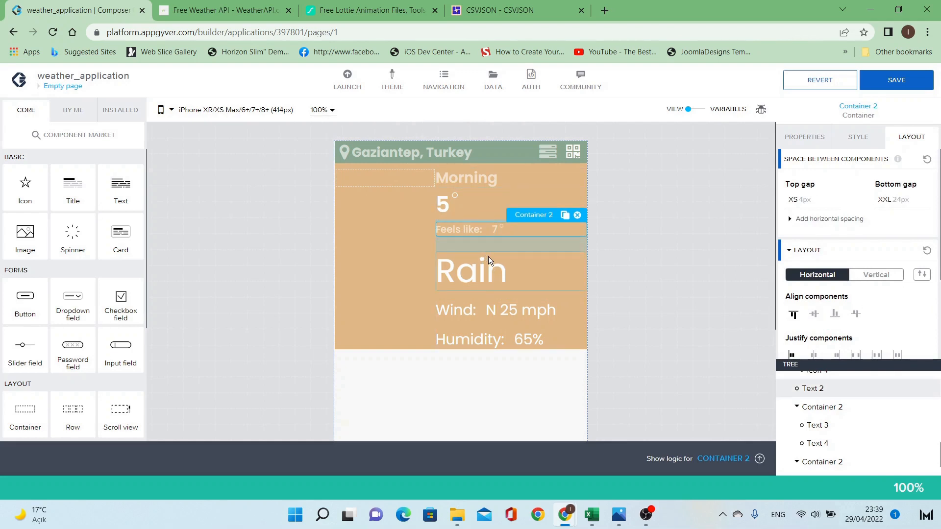
Set the Wind row container's top gap to S (8px) and its bottom gap to XXS (2px).
left_click(481, 305)
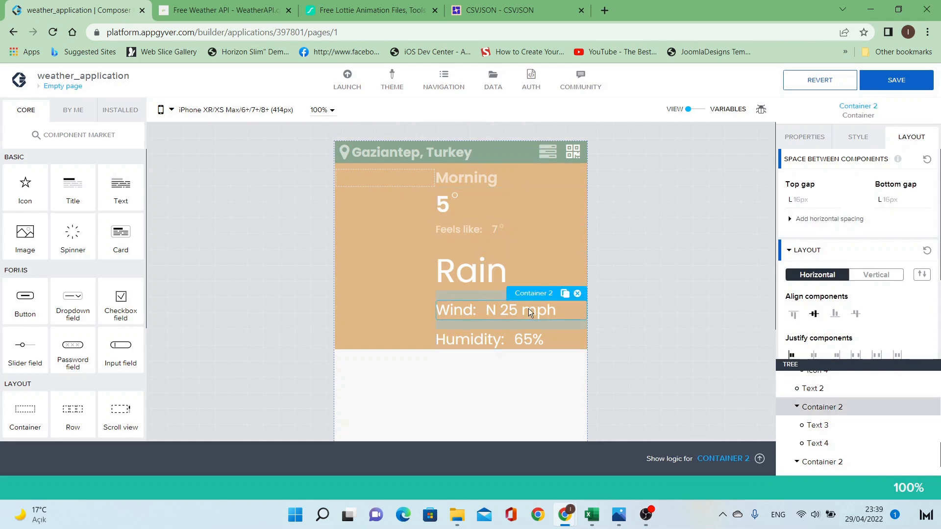
left_click(812, 198)
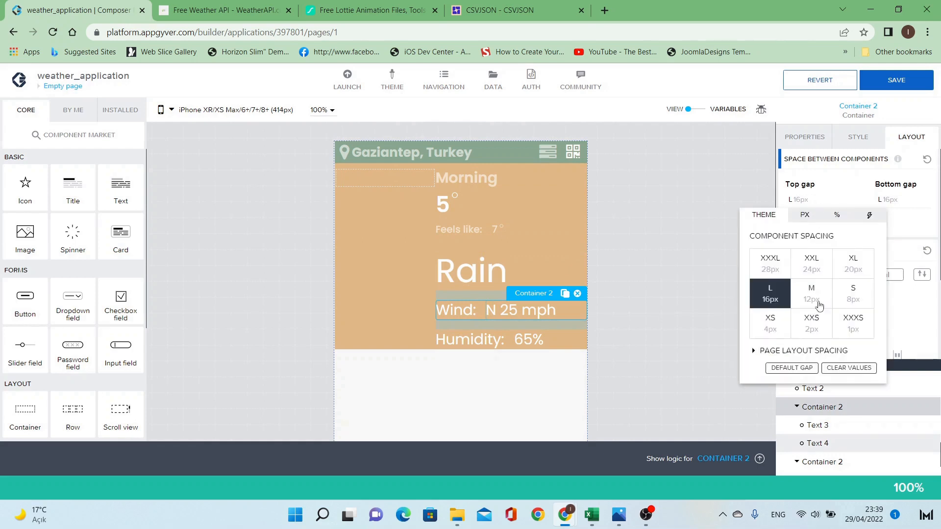
left_click(854, 300)
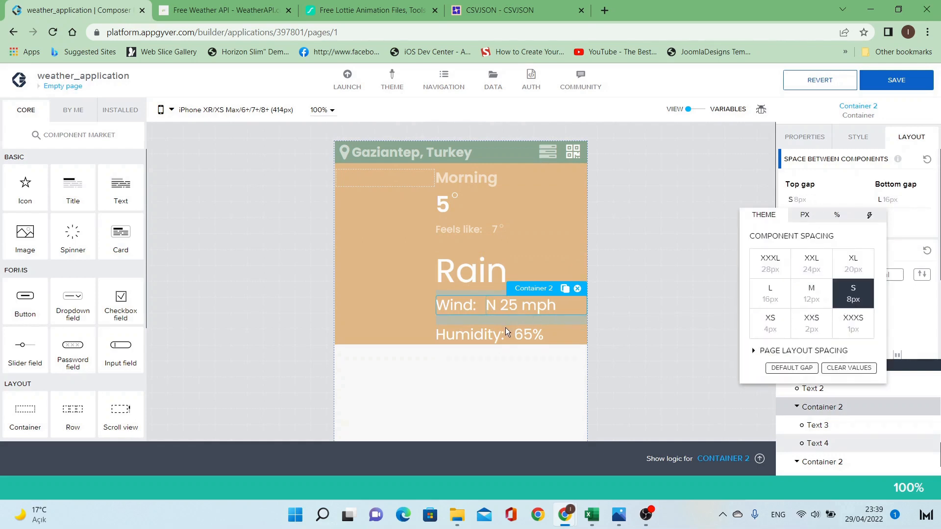
left_click(895, 201)
left_click(895, 201)
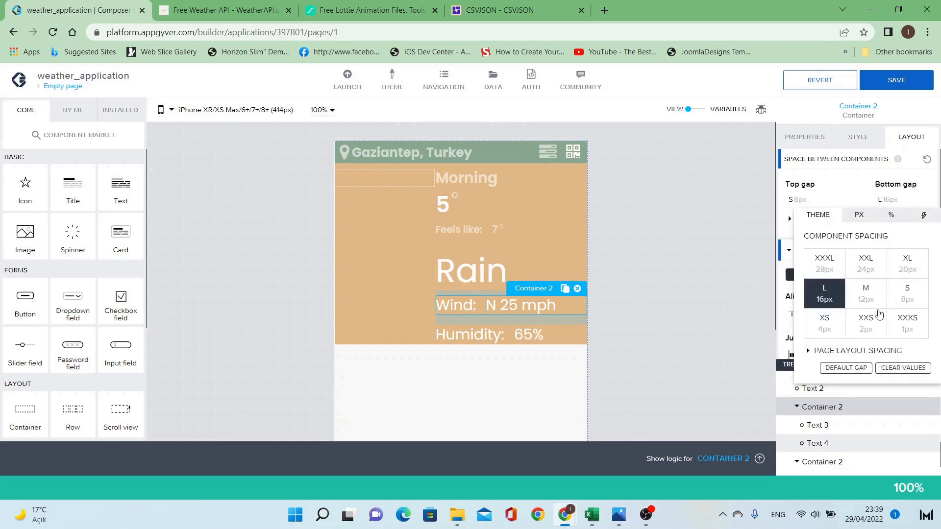
left_click(872, 324)
left_click(546, 326)
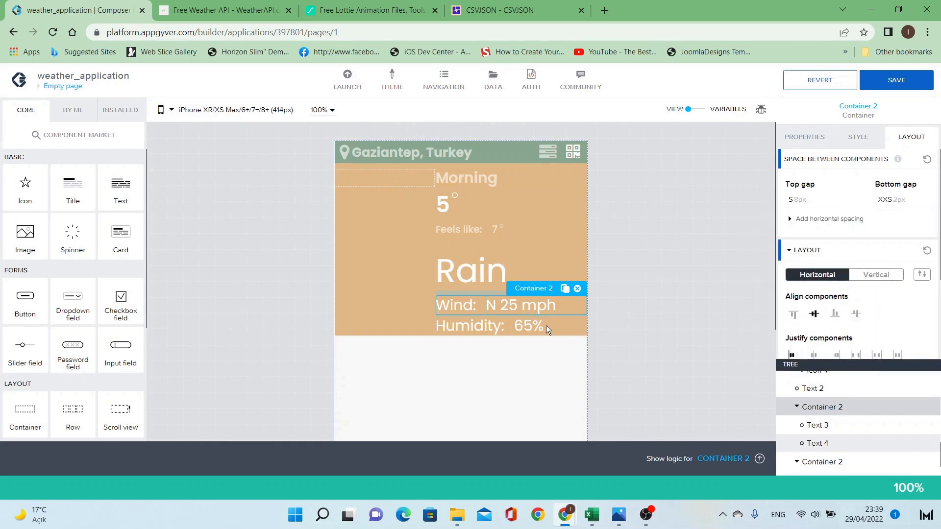
left_click(513, 330)
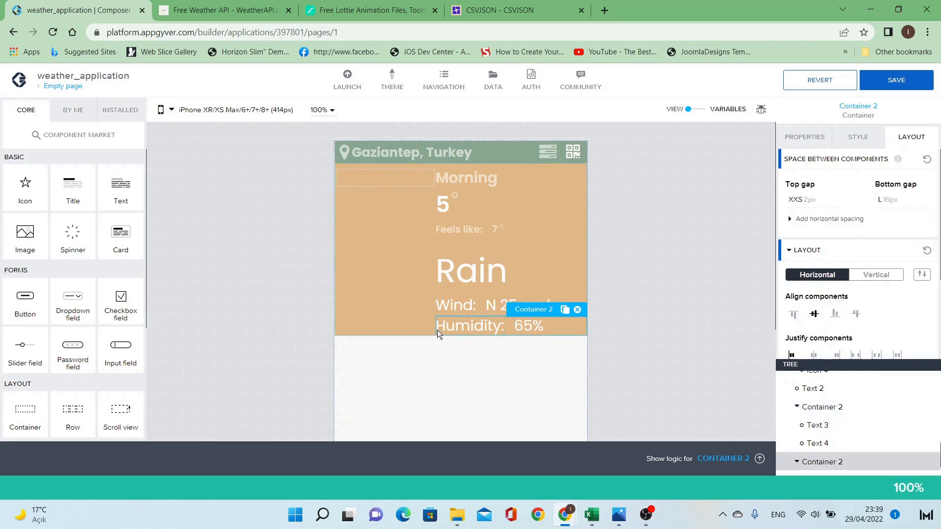
left_click(514, 293)
left_click(513, 290)
left_click(508, 294)
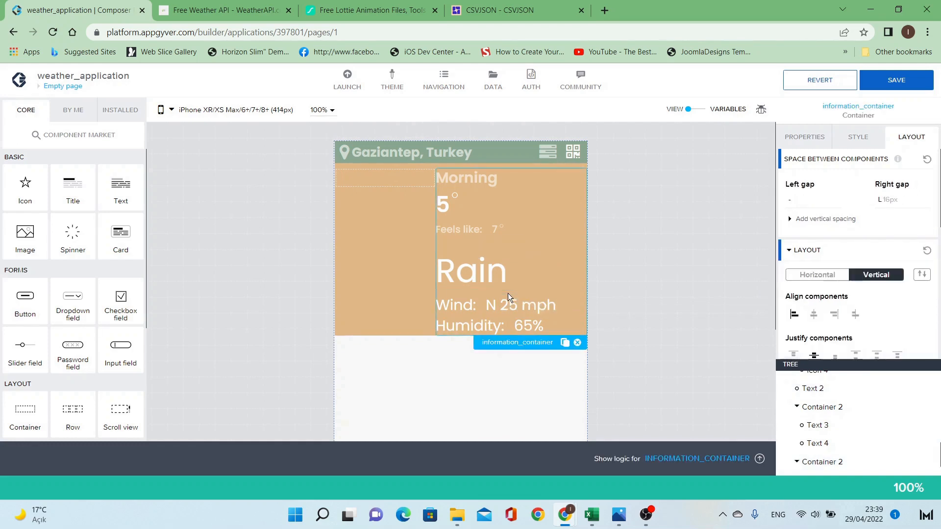
left_click(862, 147)
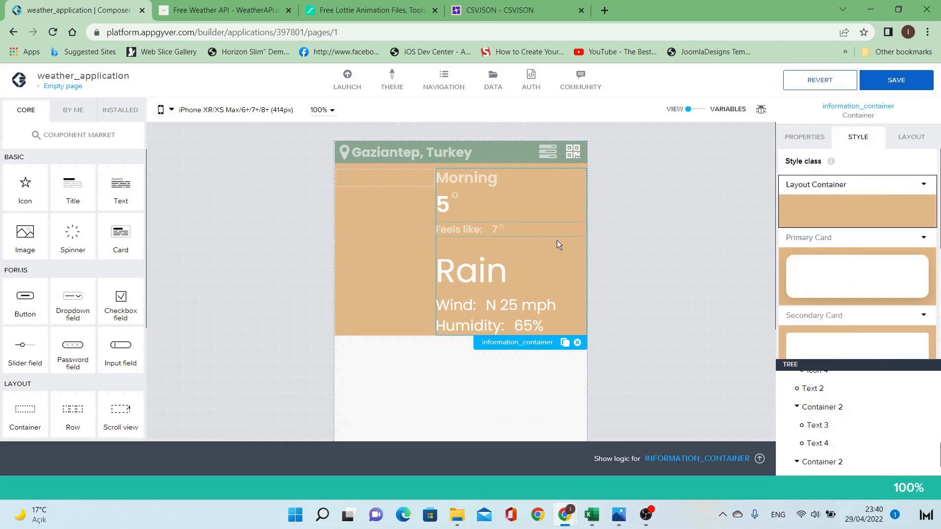
Set morning_container's bottom padding to the theme spacing S (8px).
left_click(418, 256)
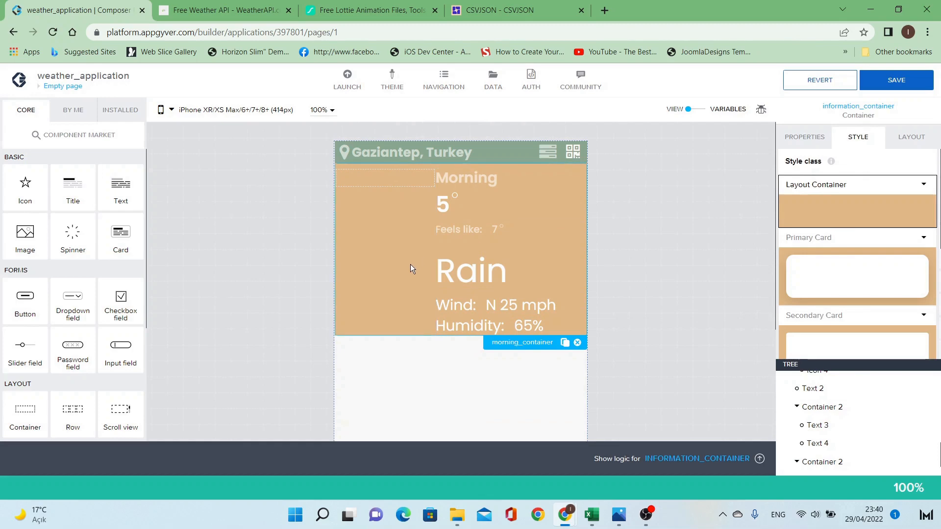
scroll(861, 289, "down", 1)
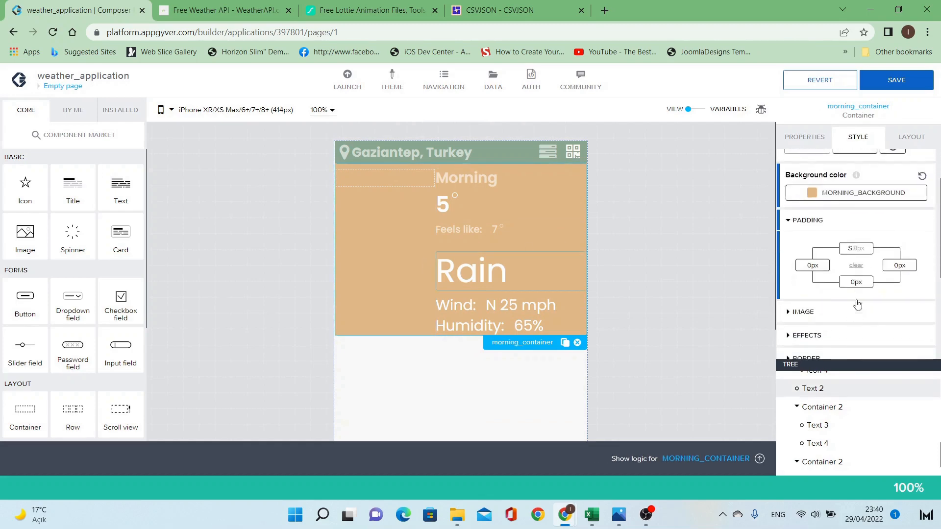
left_click(862, 288)
left_click(807, 296)
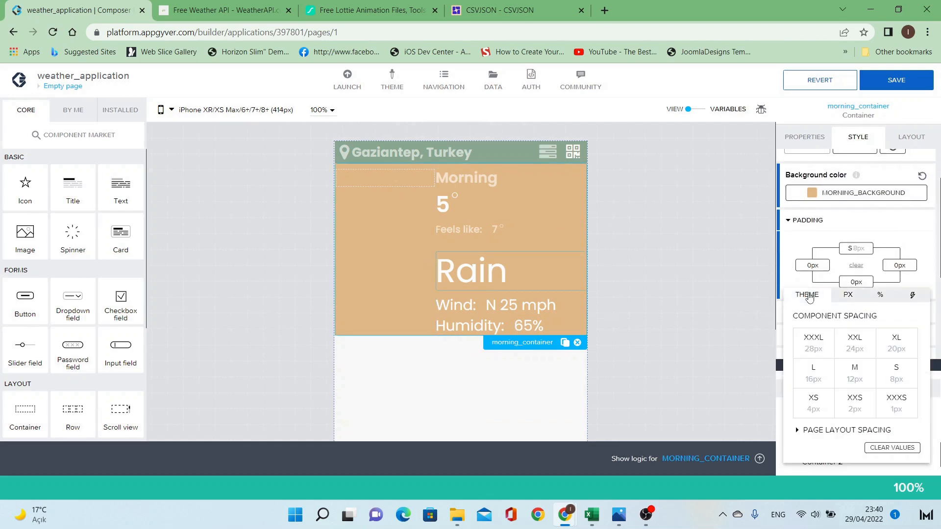
left_click(895, 372)
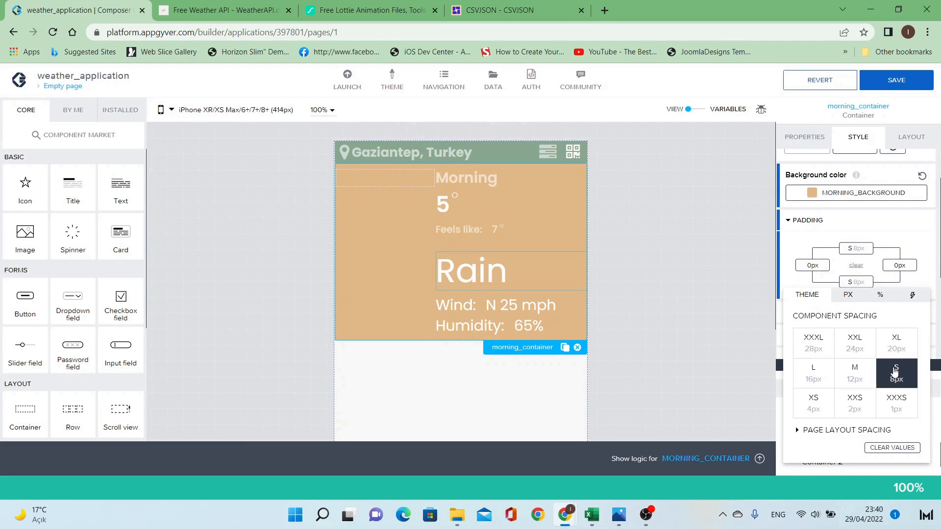
left_click(408, 282)
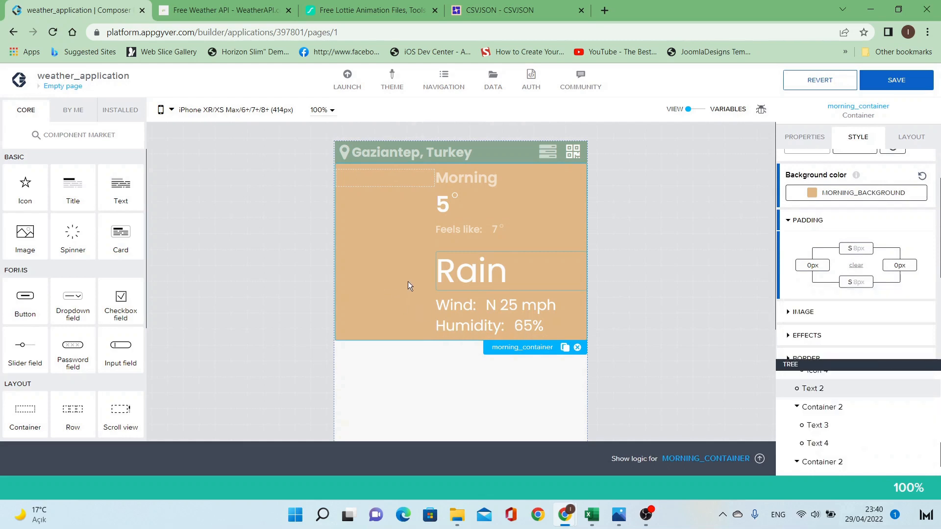
Select the empty animation_container and search the component market for "lottie" view components.
left_click(392, 183)
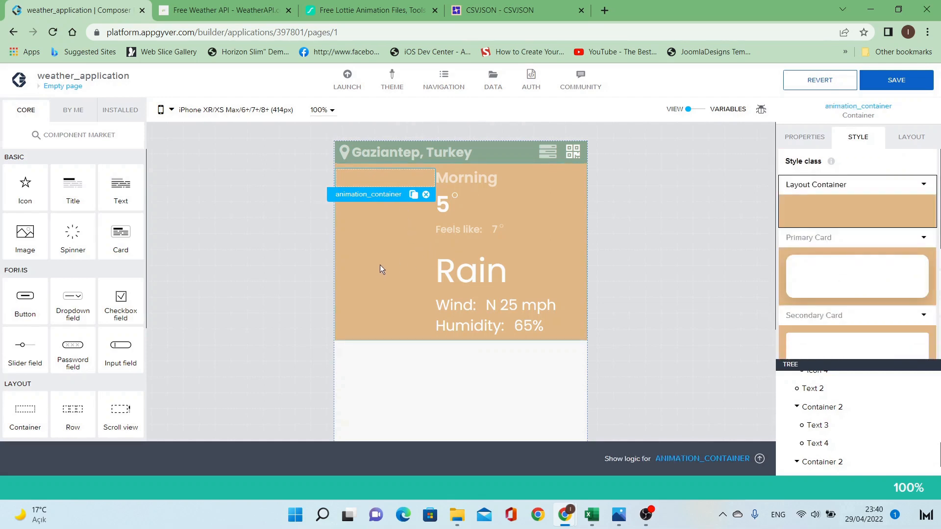
left_click(106, 133)
left_click(262, 126)
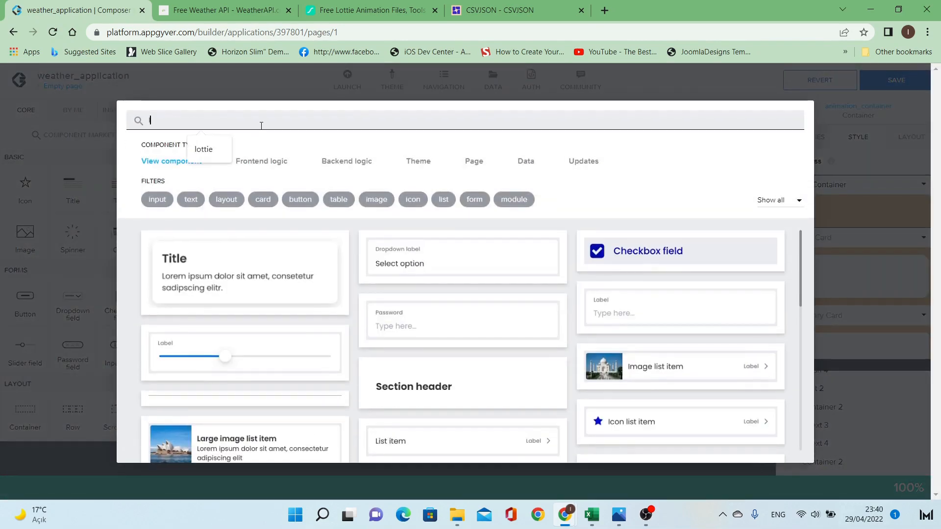
type("lotti")
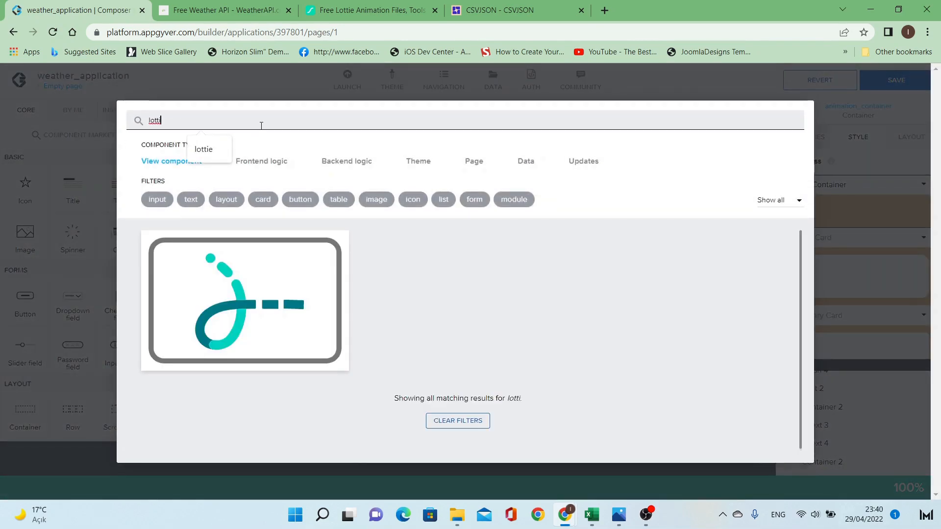
type("e")
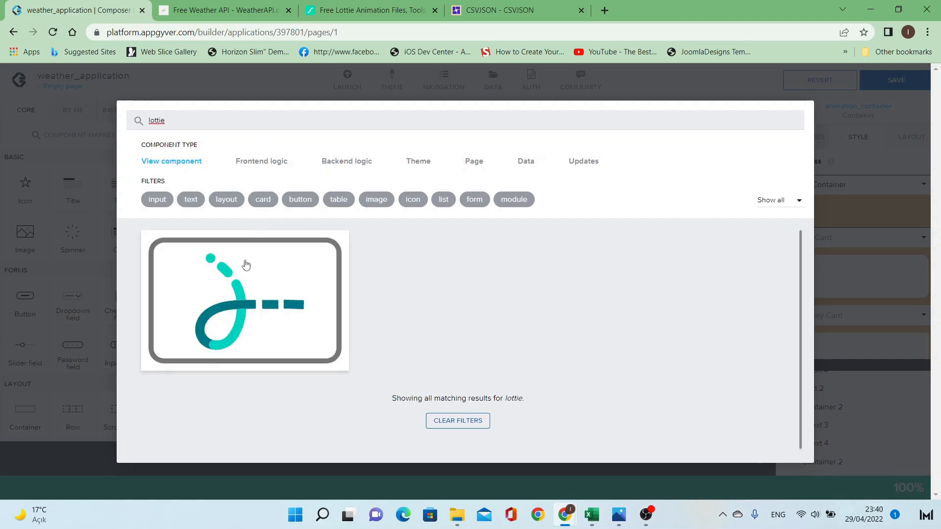
Install the Lottie animation component from the market and place it inside animation_container.
left_click(242, 305)
left_click(191, 181)
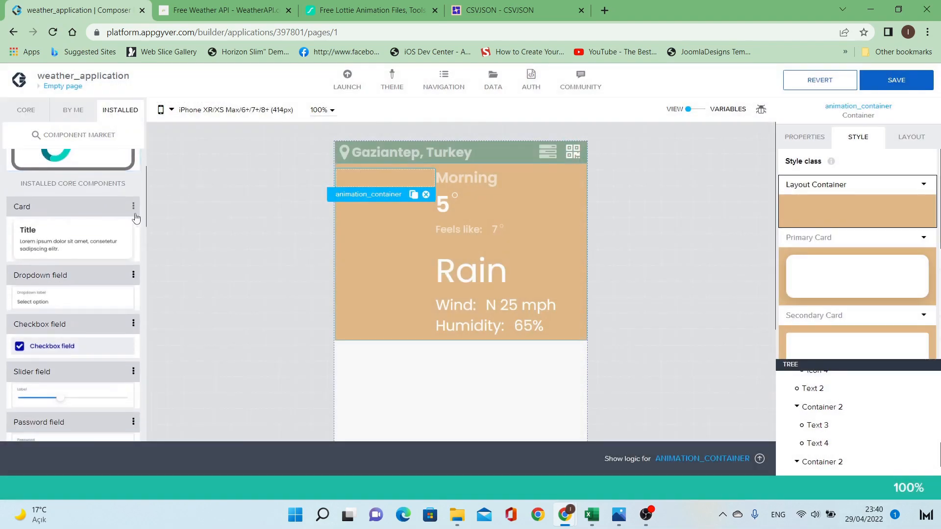
left_click_drag(108, 221, 393, 182)
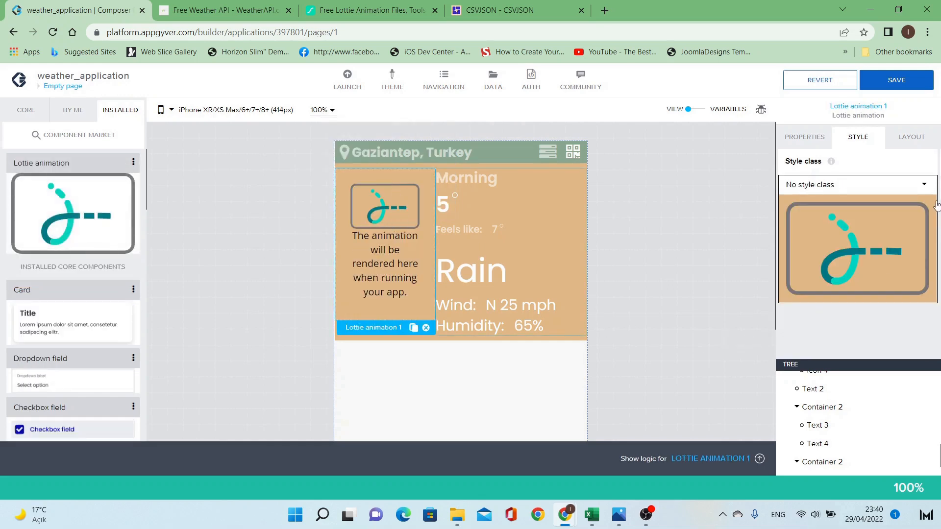
left_click(912, 138)
left_click(848, 250)
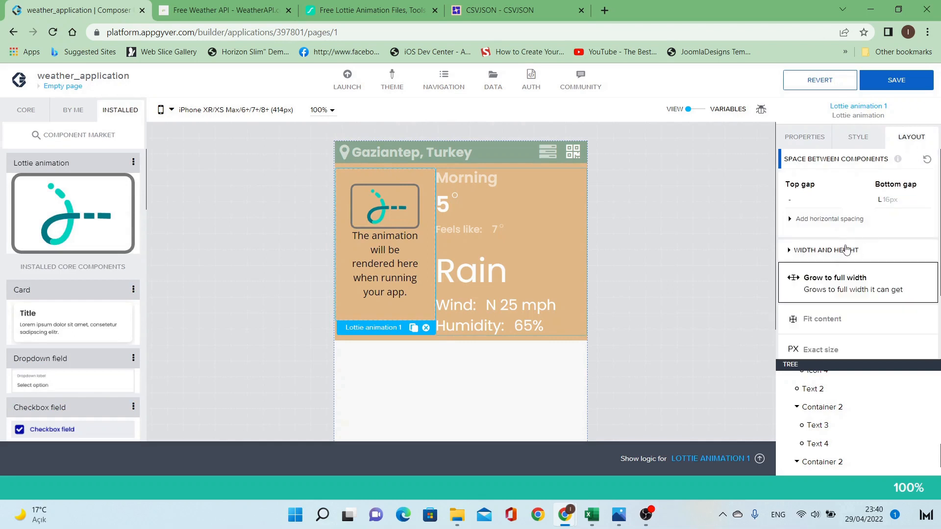
scroll(848, 265, "down", 3)
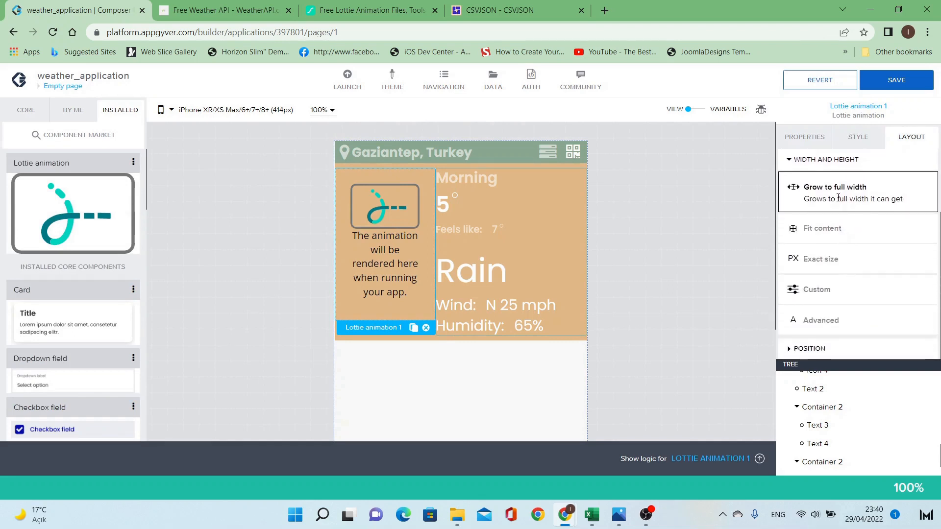
scroll(838, 210, "up", 2)
left_click(835, 223)
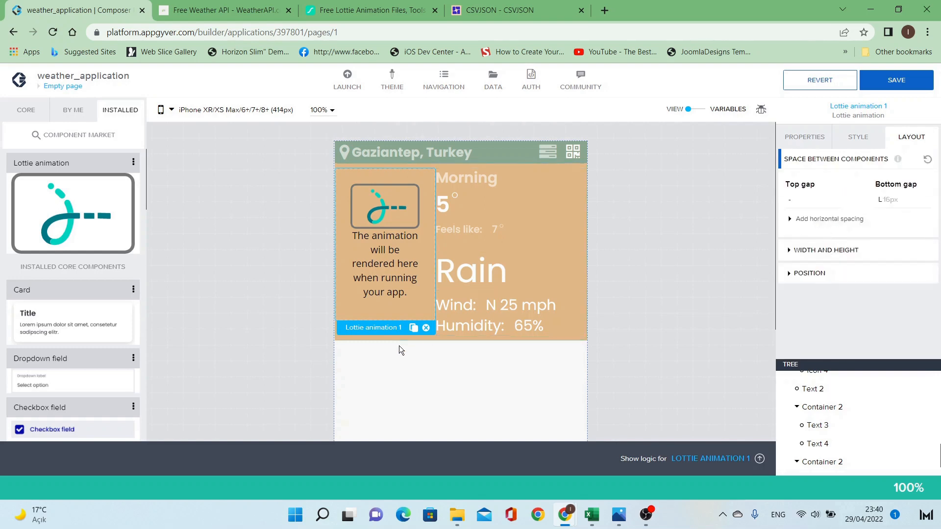
Align the components of morning_container to the vertical center of the row.
left_click(385, 340)
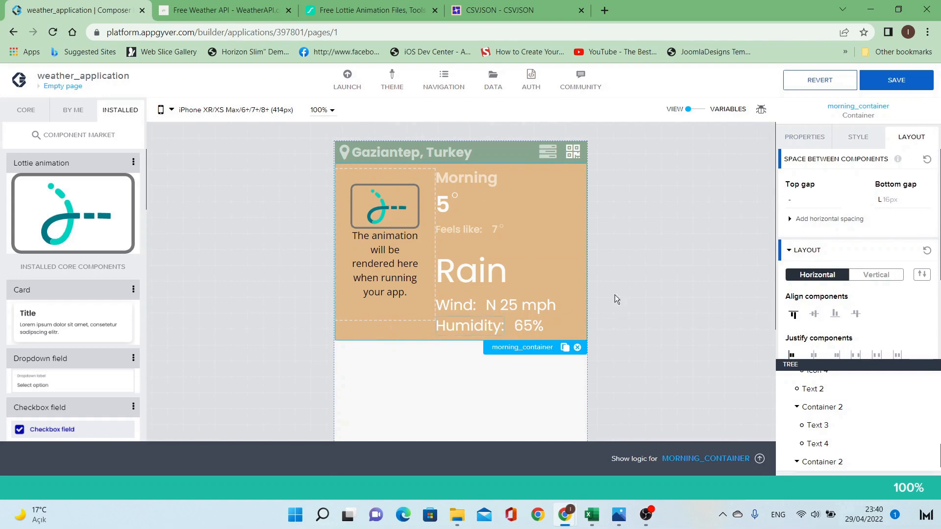
left_click(817, 319)
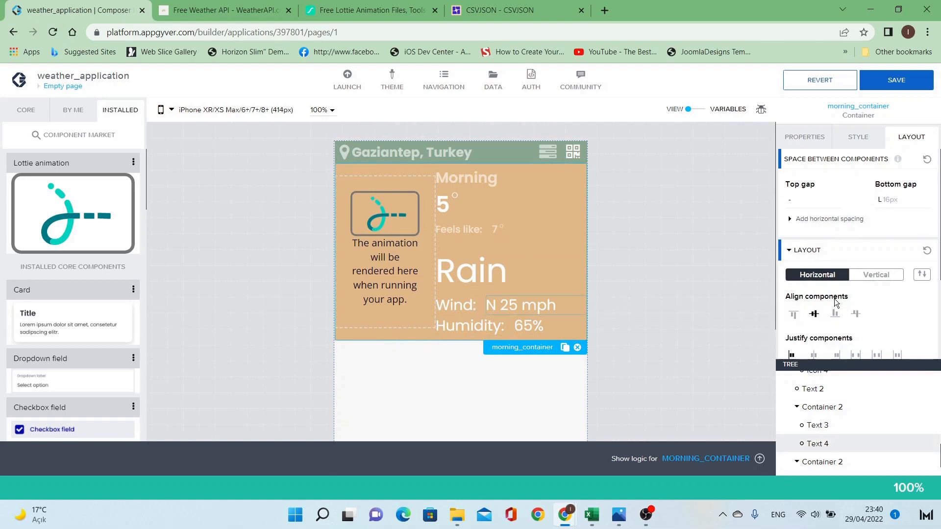
scroll(854, 290, "down", 3)
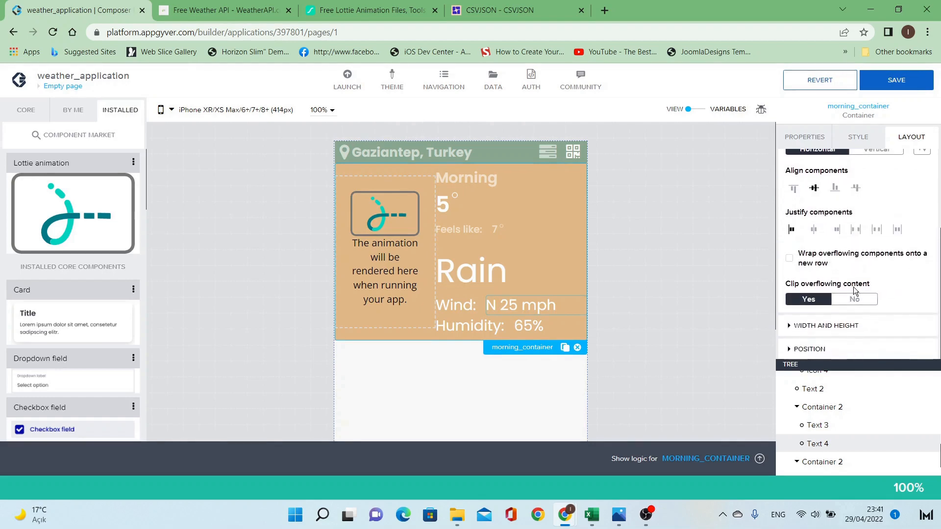
scroll(849, 313, "up", 3)
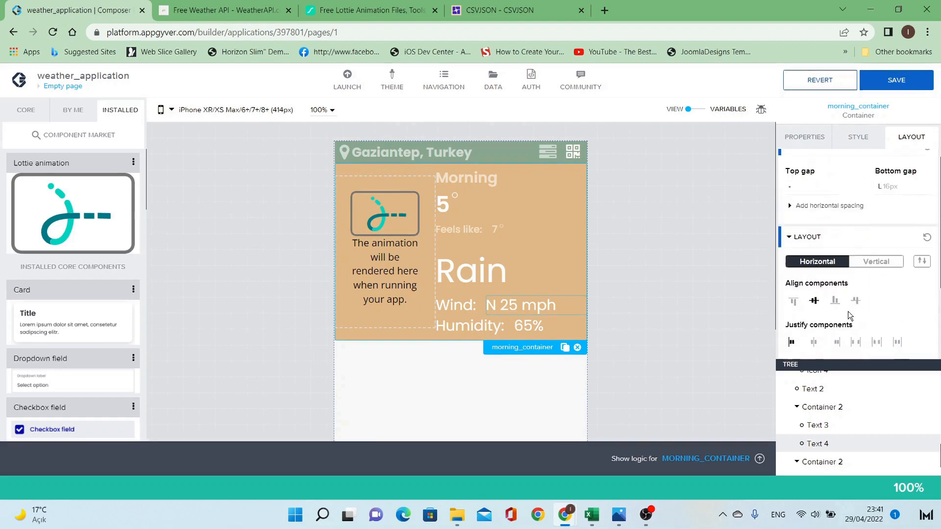
left_click(858, 137)
scroll(868, 265, "down", 2)
scroll(868, 265, "down", 1)
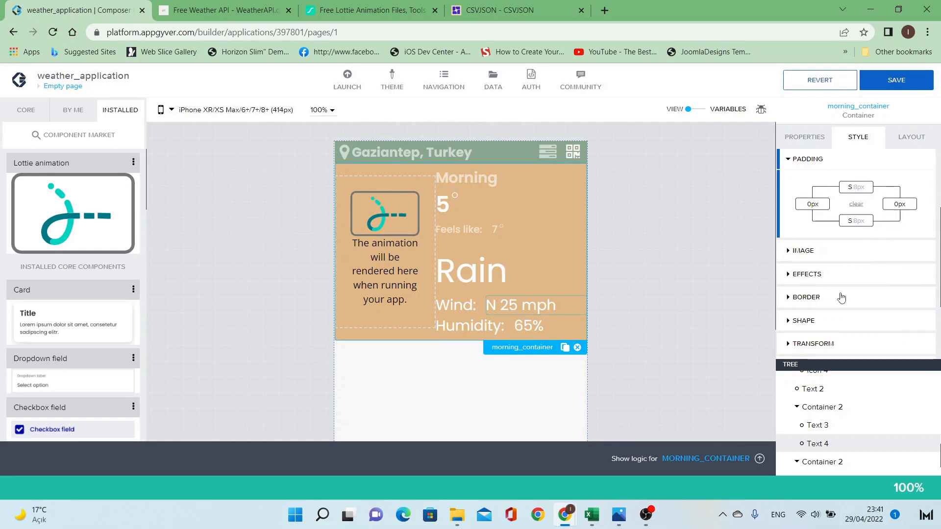
scroll(842, 298, "up", 3)
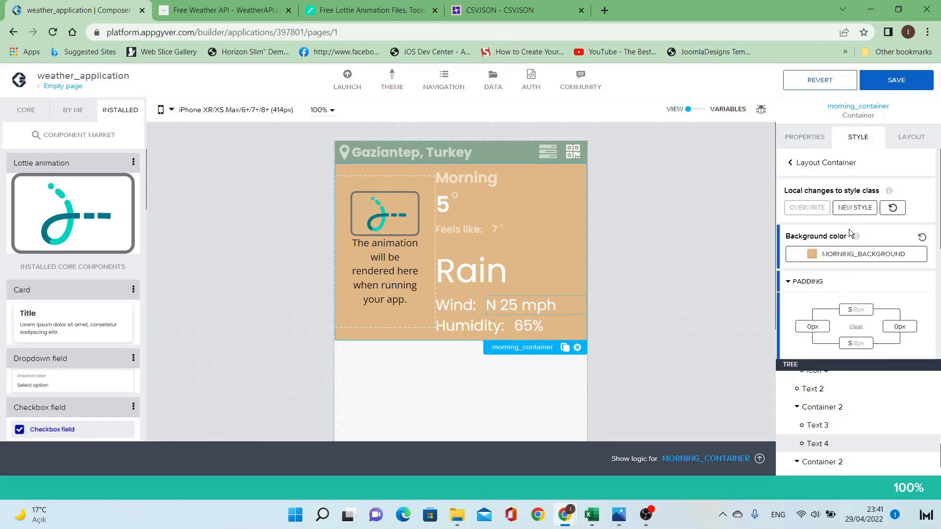
Switch the Lottie animation to custom sizing, using Set width and Set height.
left_click(405, 290)
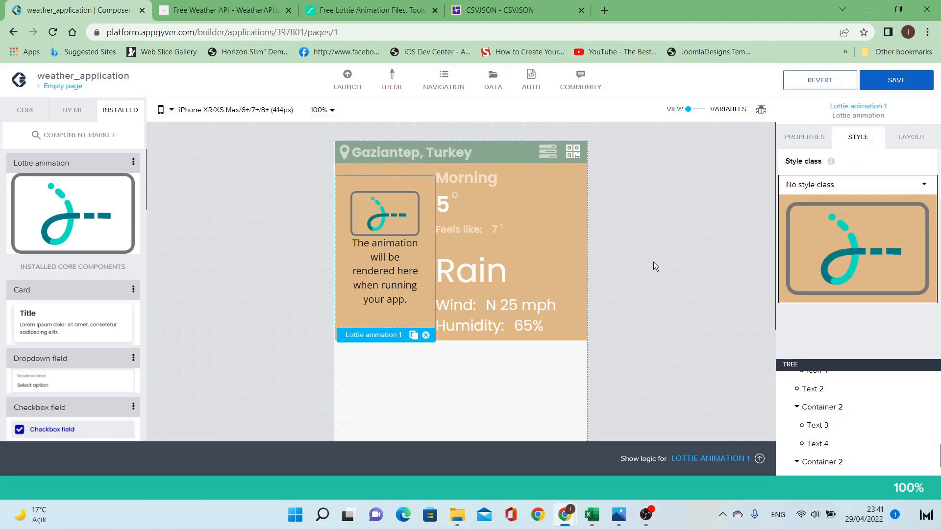
left_click(925, 196)
left_click(910, 201)
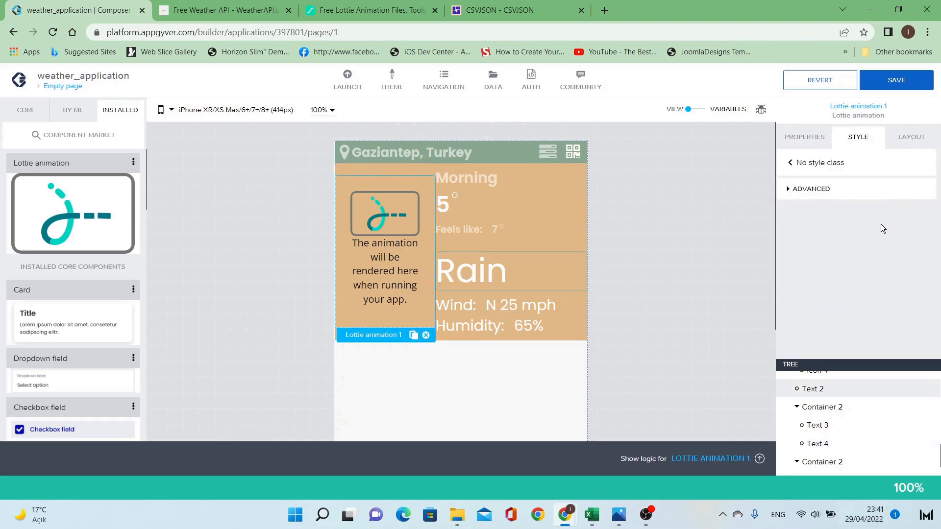
left_click(791, 163)
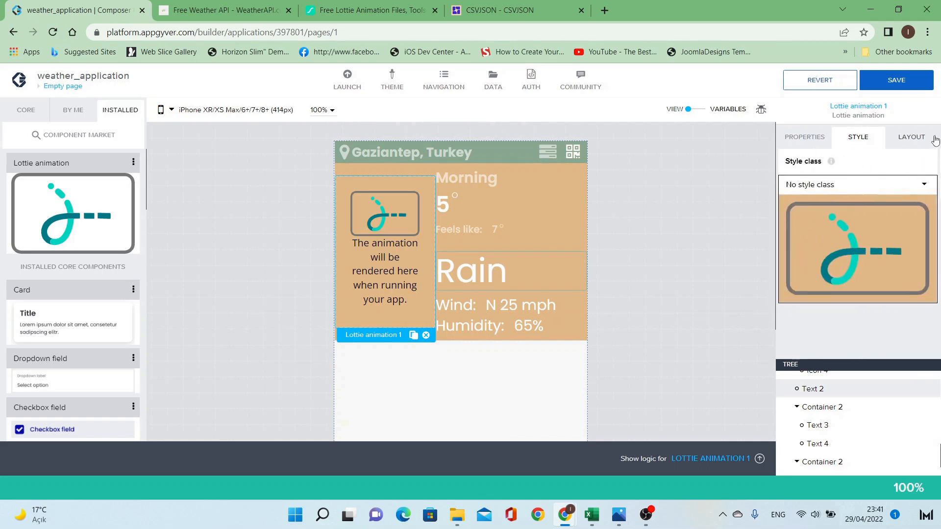
left_click(912, 137)
left_click(843, 250)
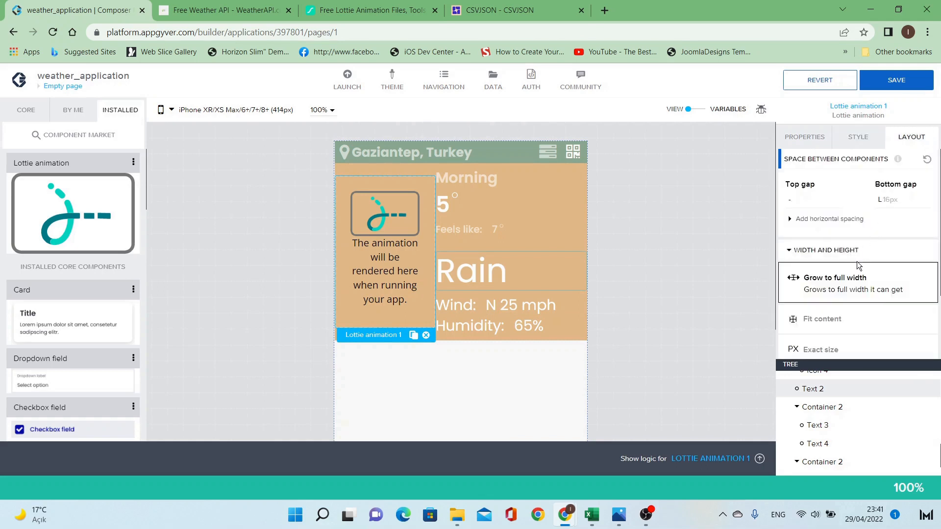
scroll(858, 265, "down", 2)
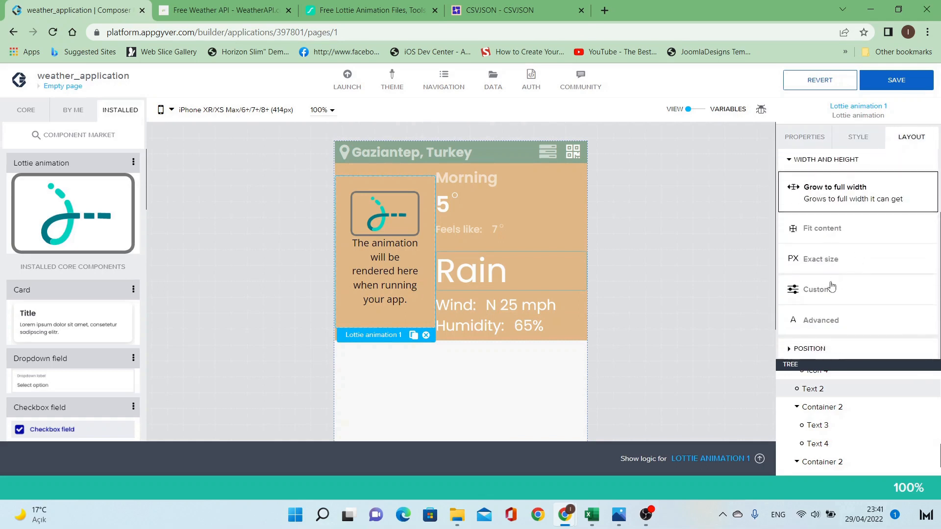
left_click(832, 290)
scroll(872, 248, "down", 1)
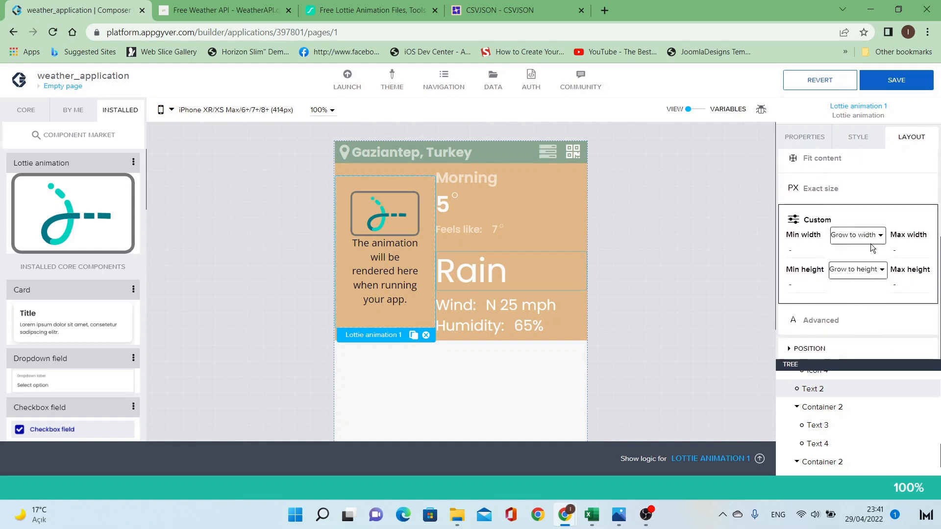
left_click(869, 239)
left_click(862, 268)
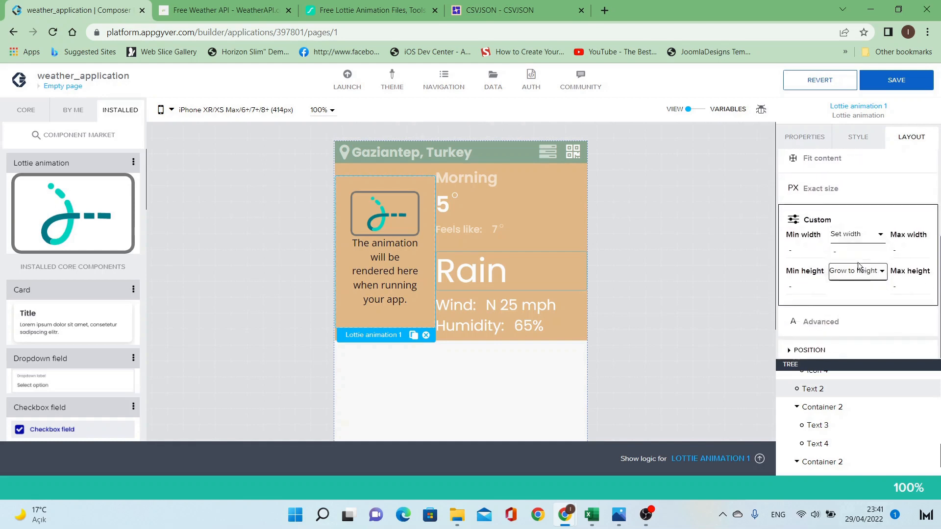
left_click(856, 270)
left_click(858, 305)
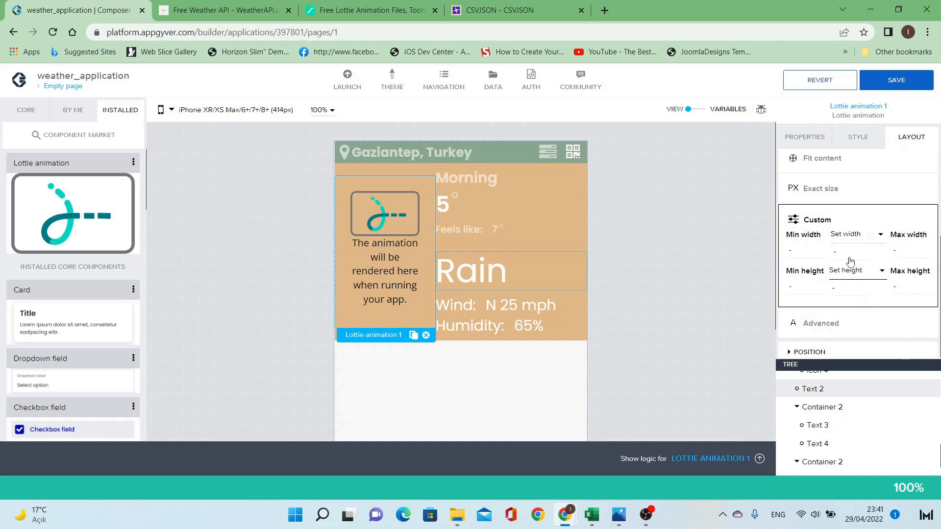
Set both the width and the height of the Lottie animation to 150 px.
left_click(850, 269)
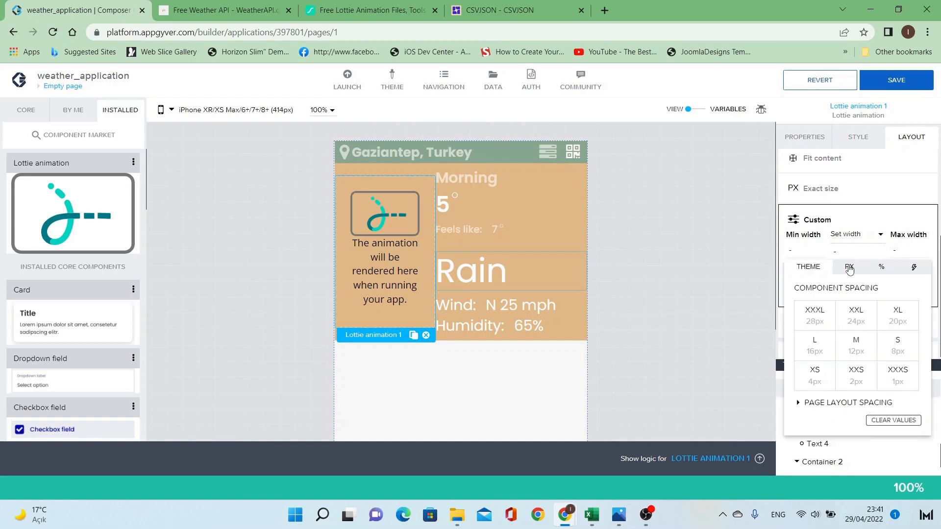
left_click(849, 269)
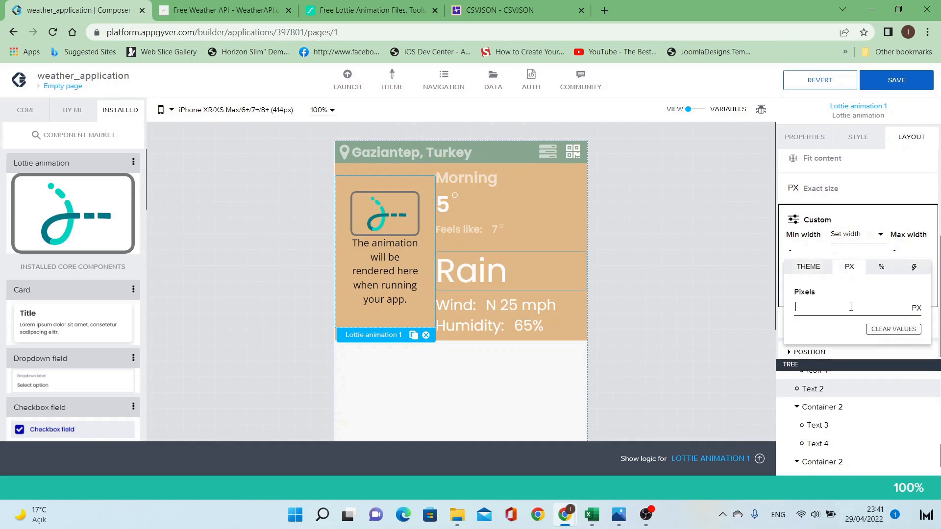
type("250")
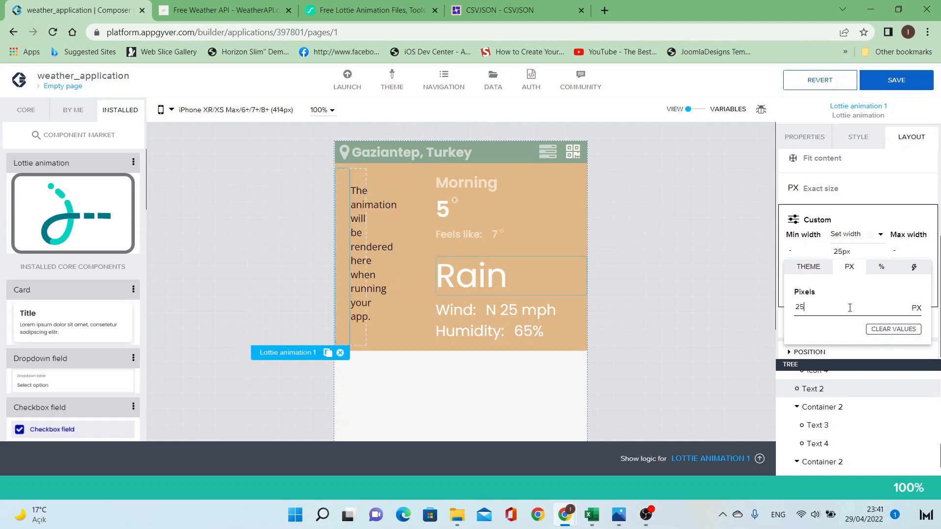
key("BackSpace")
key("BackSpace")
type("00")
key("BackSpace")
key("BackSpace")
key("BackSpace")
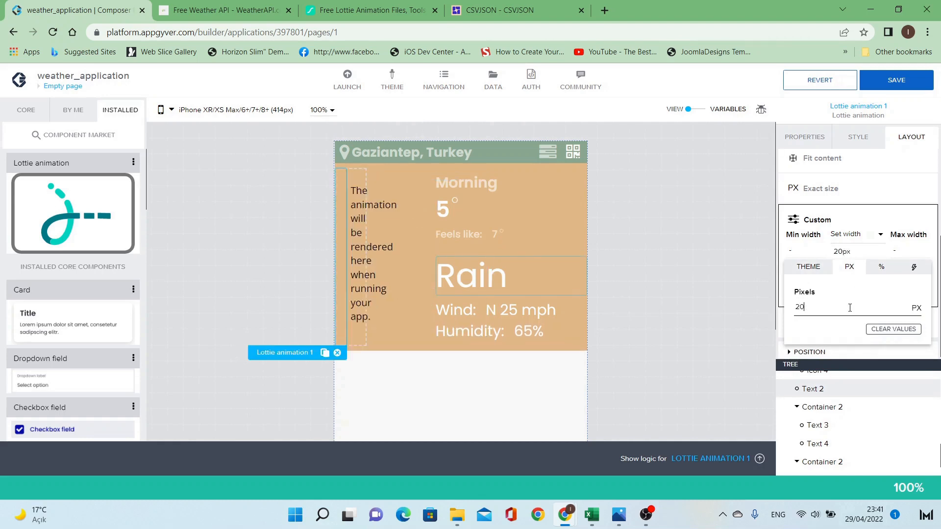
type("150")
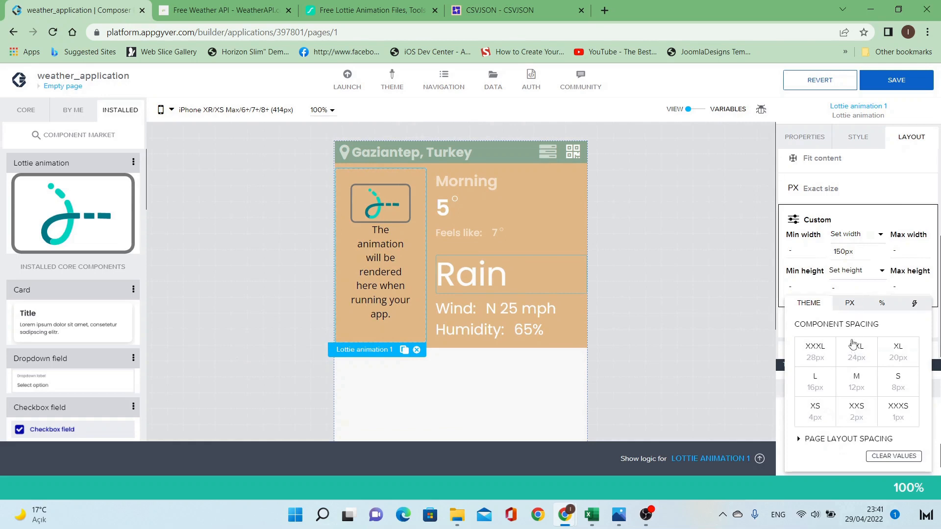
left_click(850, 304)
type("150")
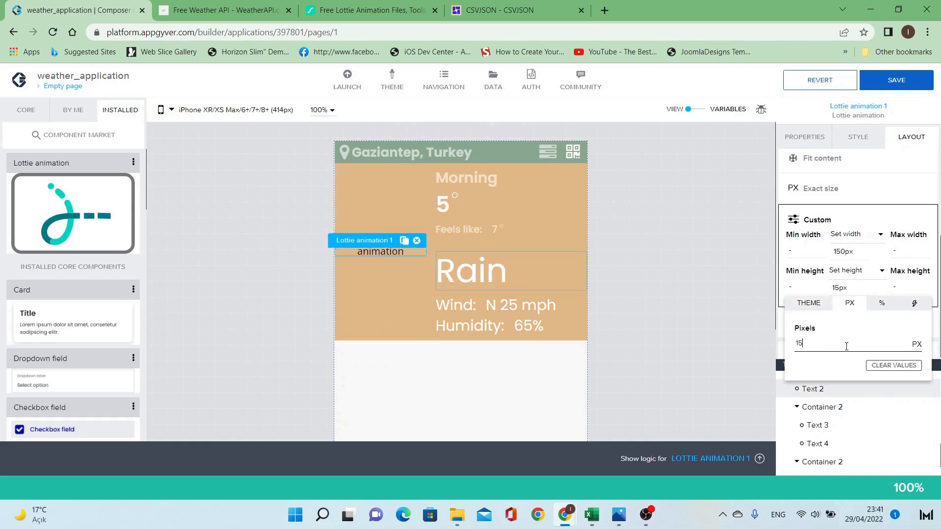
Select morning_container and compare the Morning card with the reference weather design in Photos.
left_click(603, 342)
left_click(403, 332)
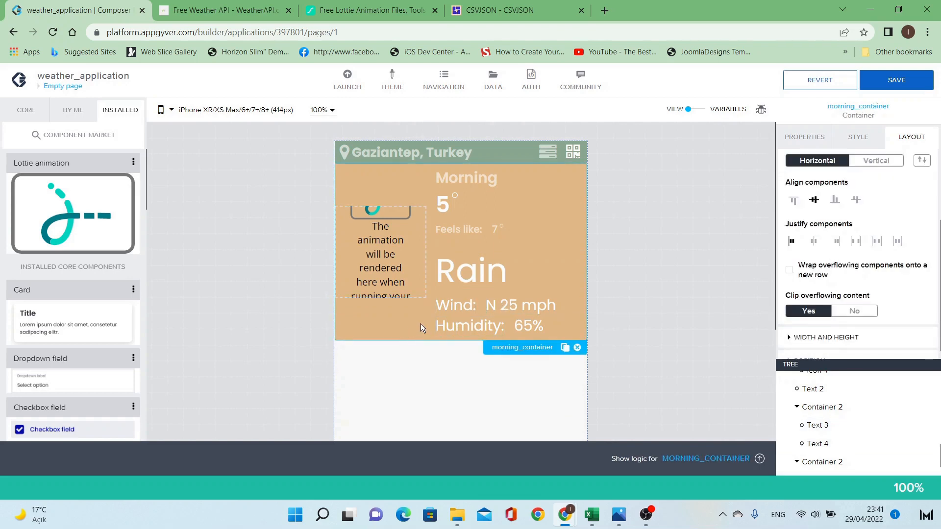
left_click(619, 515)
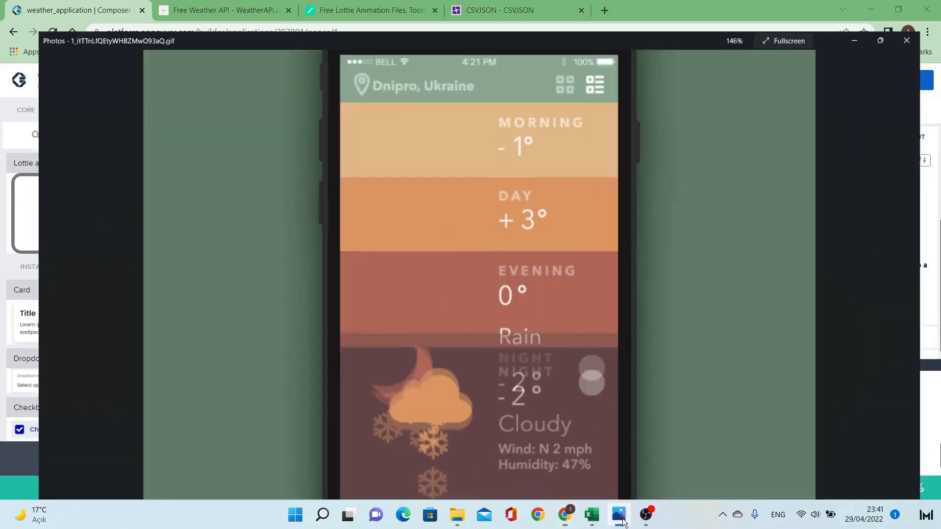
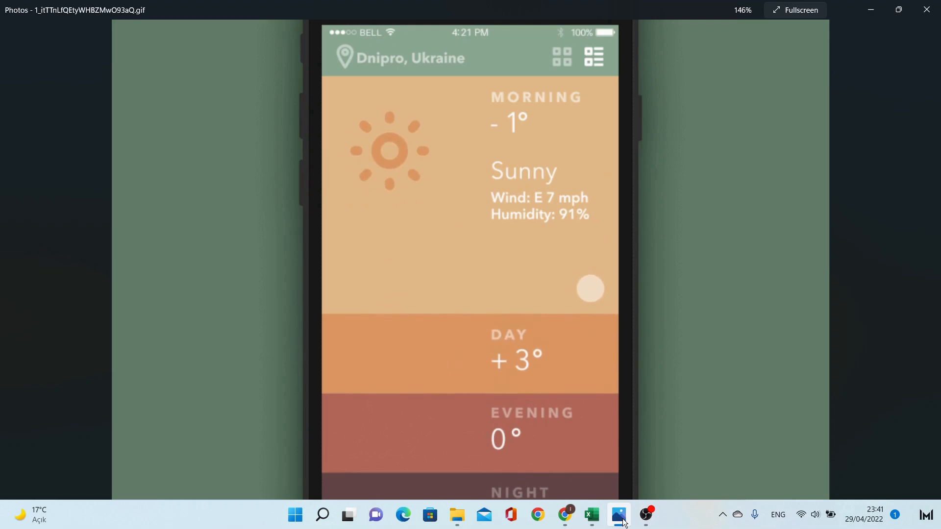
left_click(624, 523)
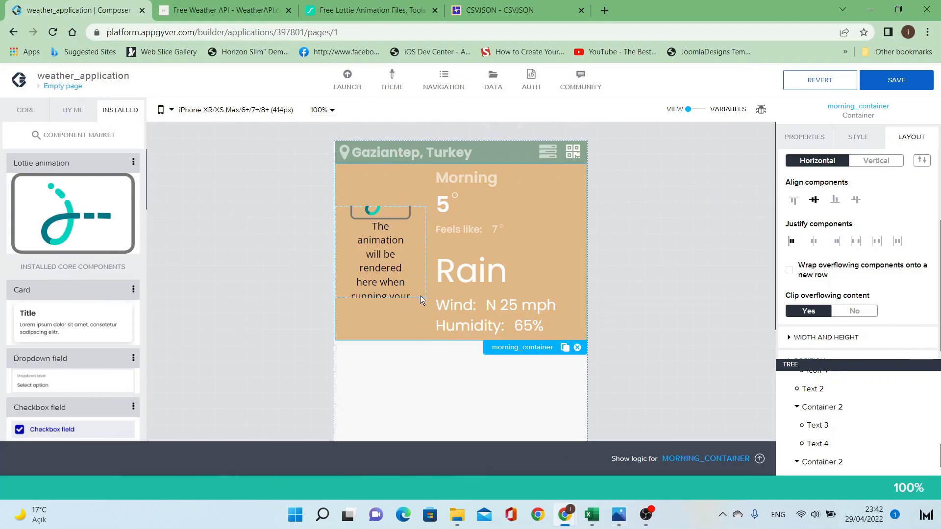
Edit the weather_condition_details style on the "Wind:" label and set its text size to Title S.
left_click(469, 307)
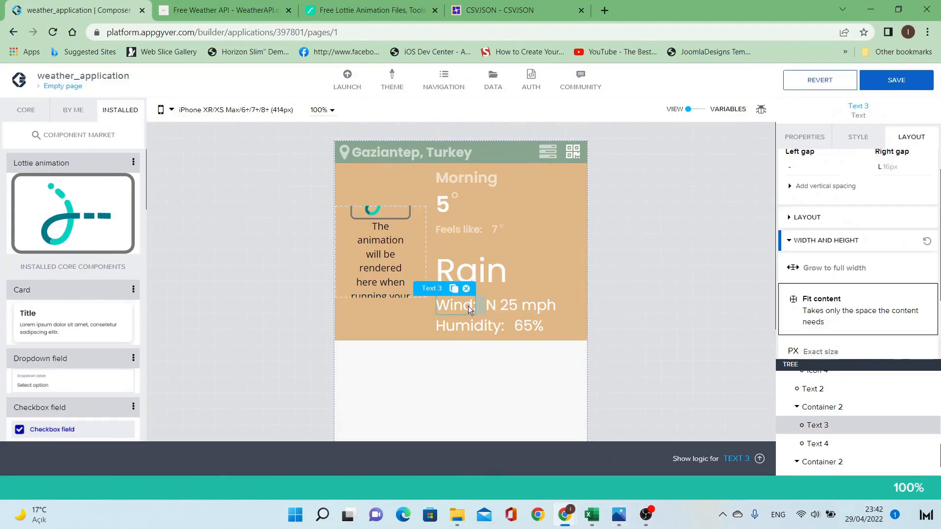
left_click(856, 137)
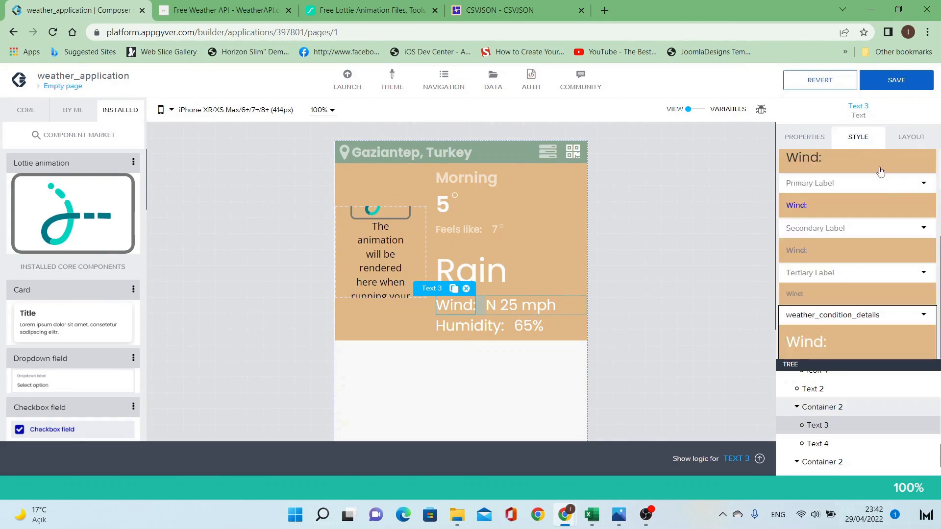
left_click(926, 317)
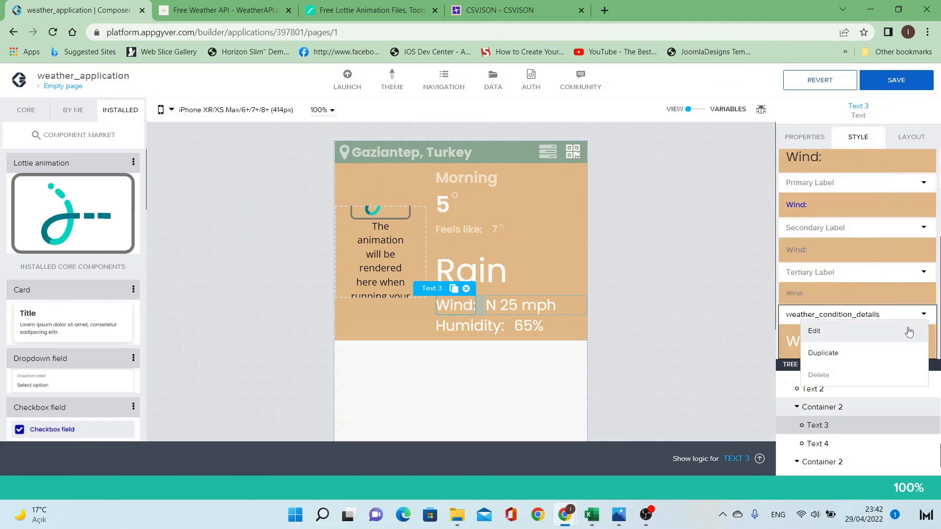
left_click(907, 330)
left_click(884, 293)
scroll(892, 289, "down", 2)
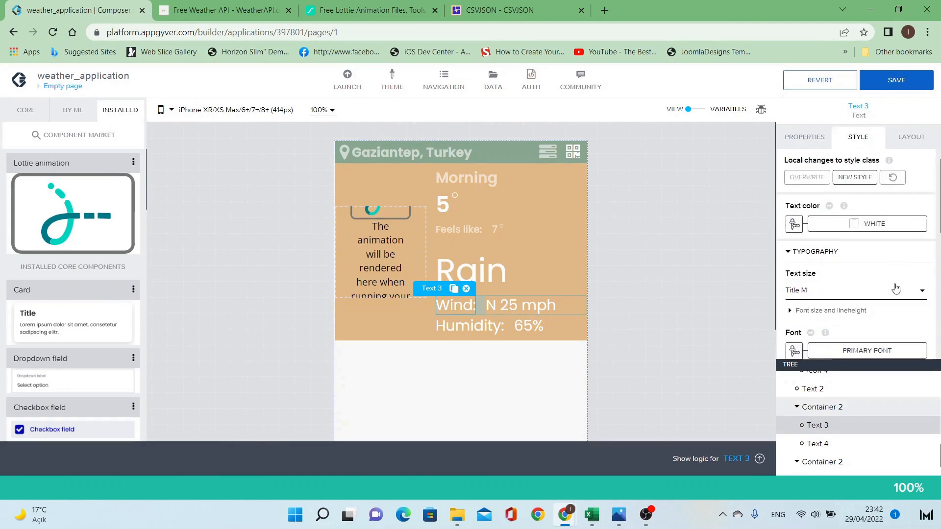
left_click(886, 267)
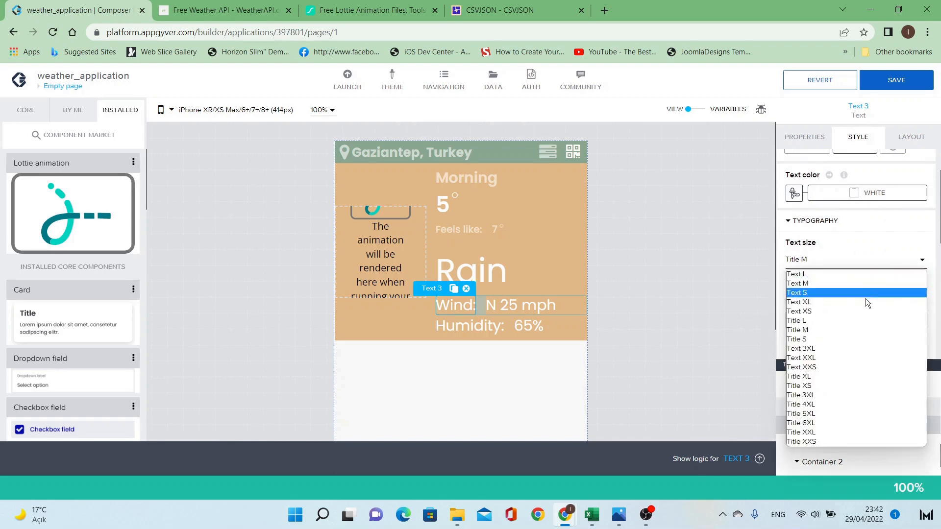
left_click(861, 337)
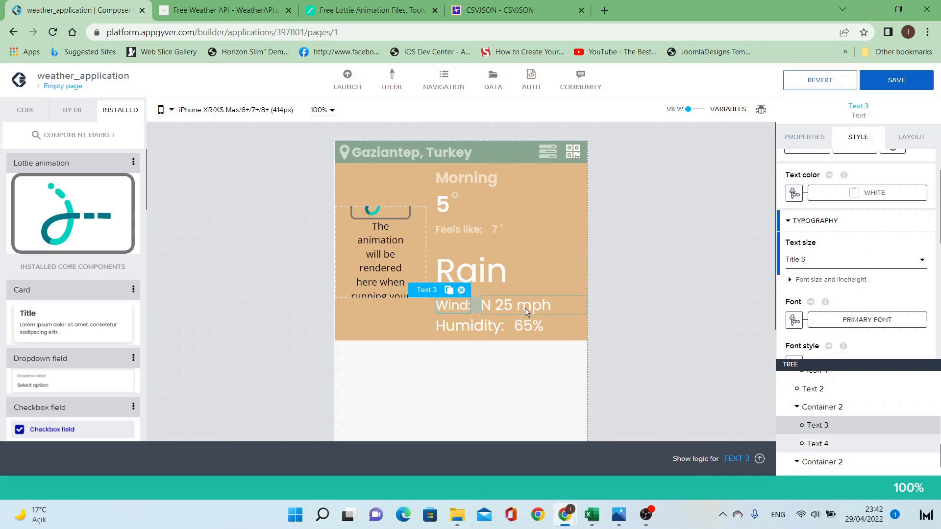
Overwrite the weather_condition_details style class with the local text size change made on the "Wind:" label.
scroll(855, 228, "up", 2)
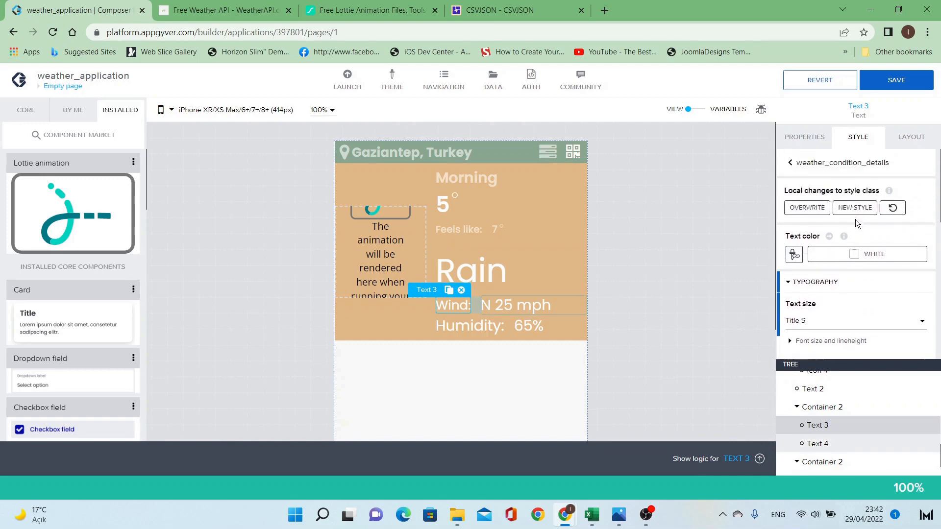
left_click(807, 208)
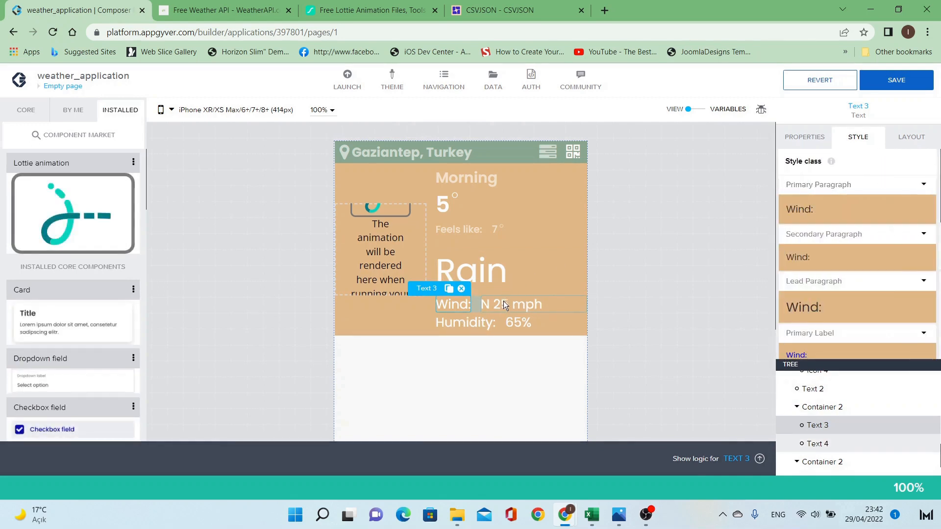
Try the Bold (700) font weight on the "Wind:" label and return it to Normal (400).
left_click_drag(939, 206, 926, 329)
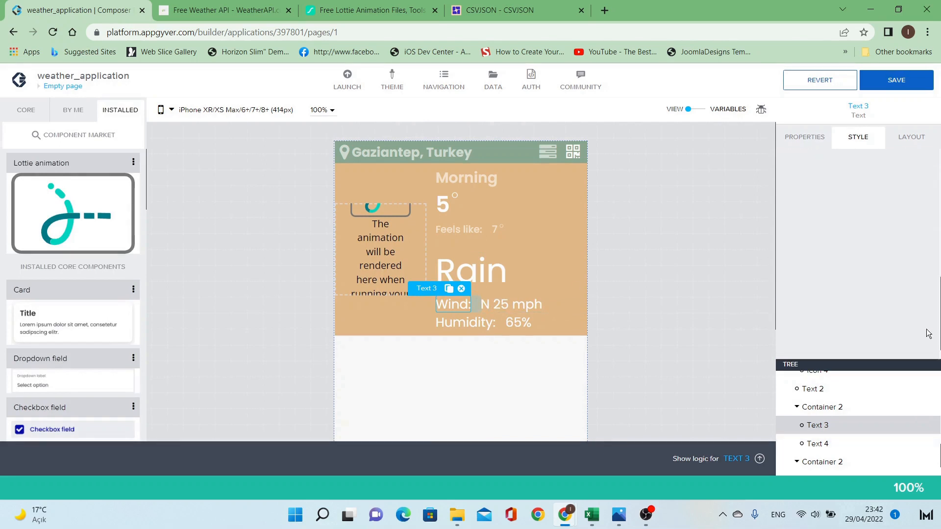
scroll(923, 313, "up", 2)
left_click(927, 240)
left_click(915, 234)
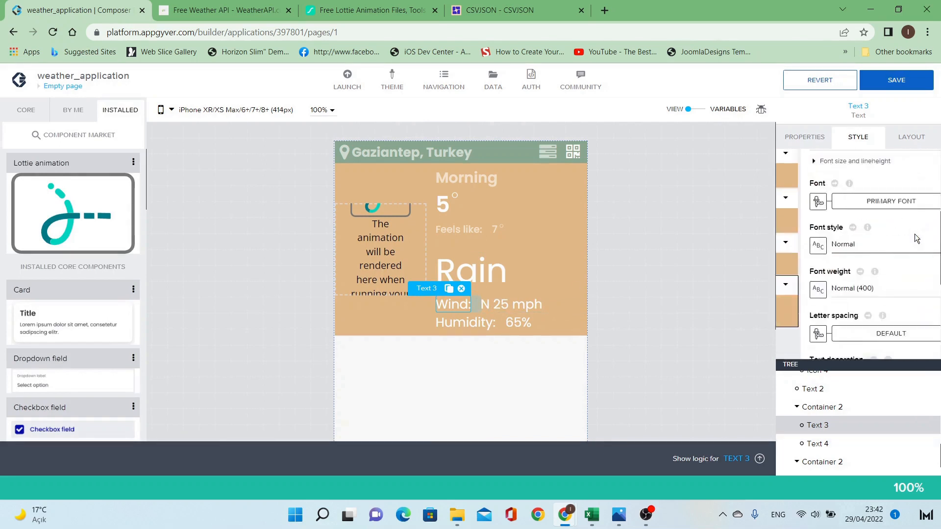
scroll(893, 265, "down", 3)
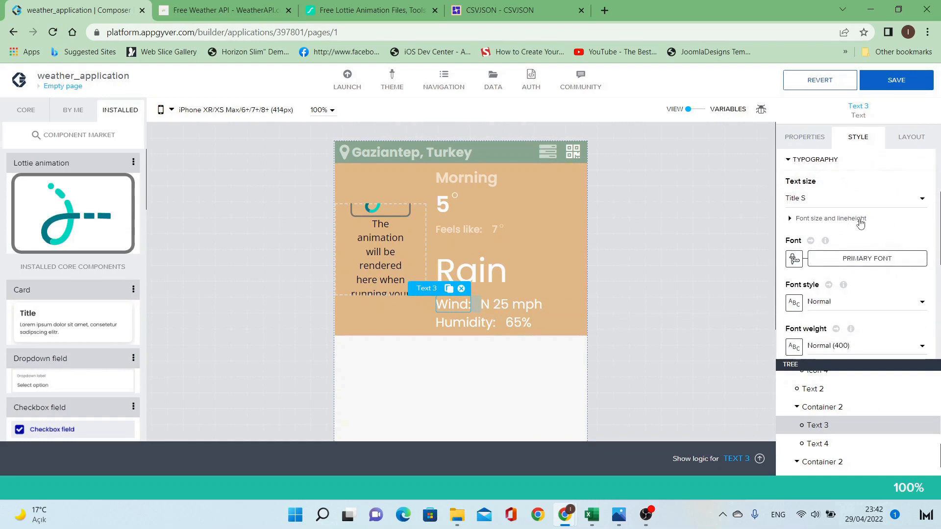
scroll(868, 260, "down", 1)
left_click(871, 284)
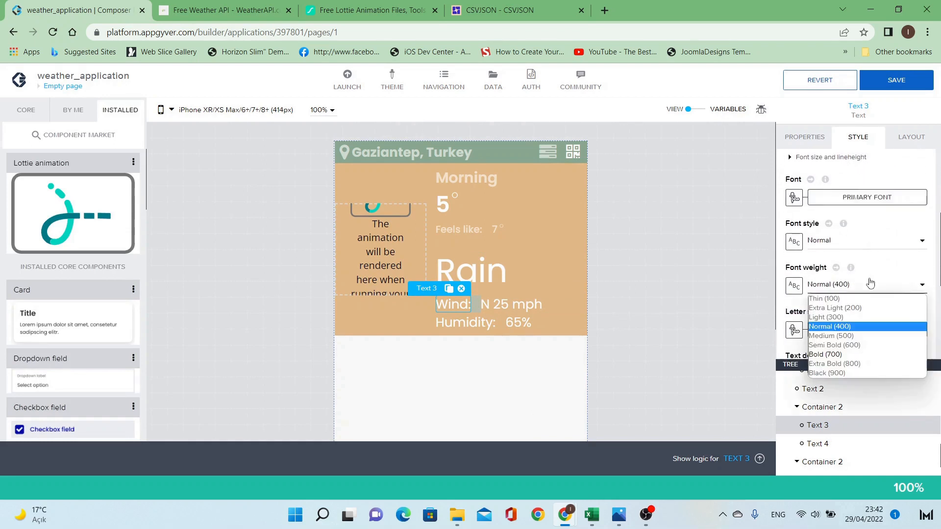
left_click(846, 353)
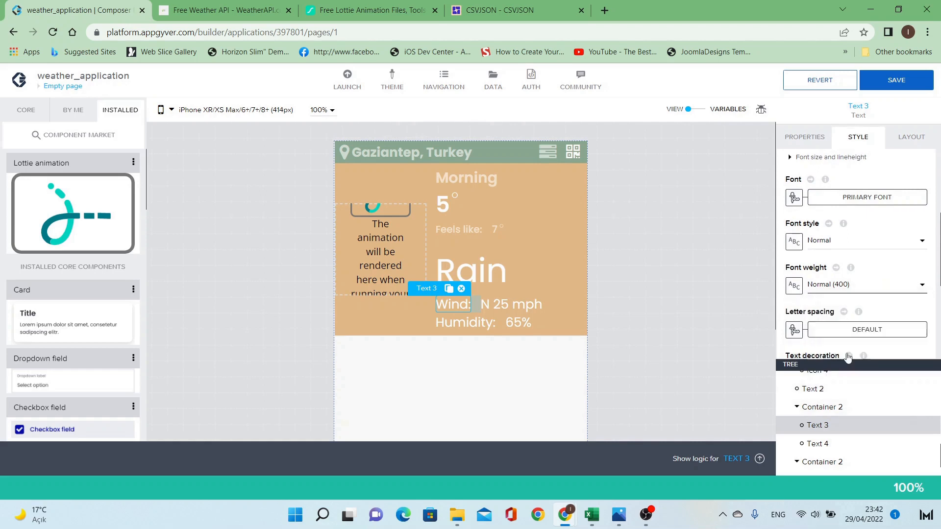
left_click(873, 293)
left_click(851, 326)
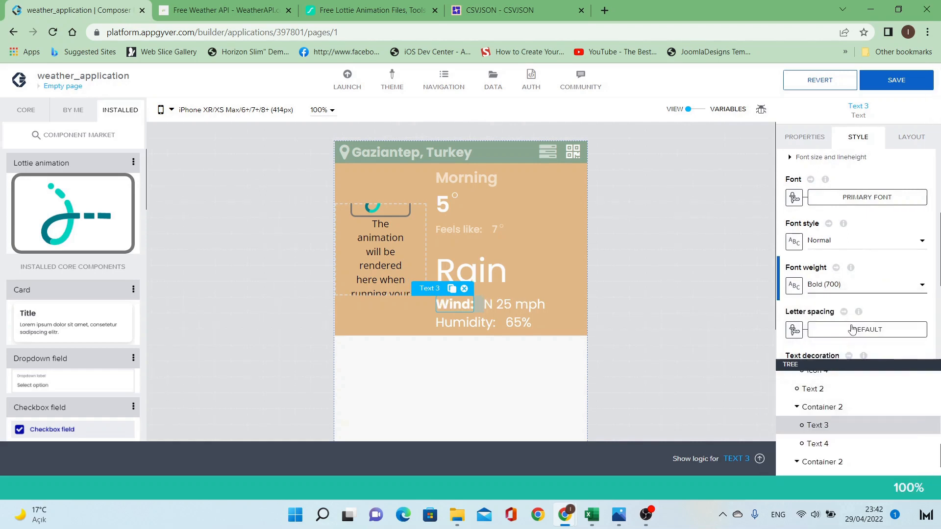
left_click(795, 286)
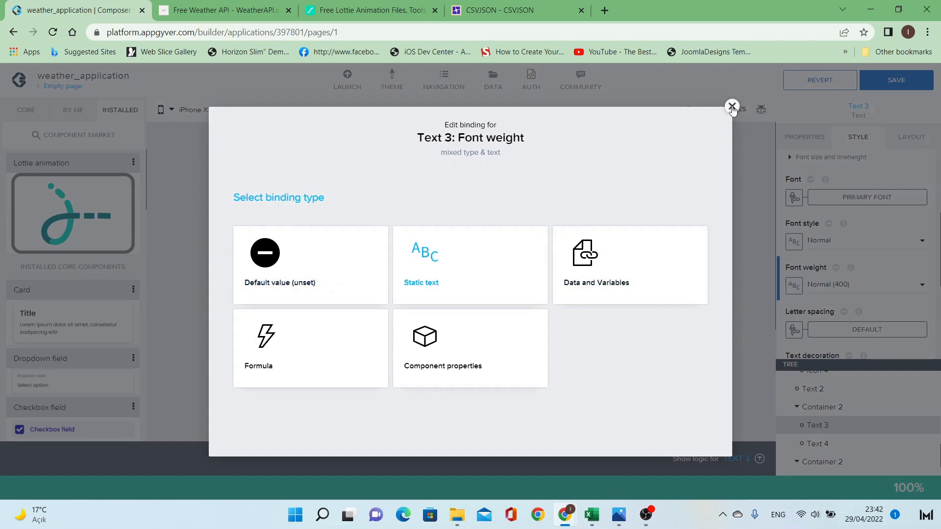
left_click(732, 106)
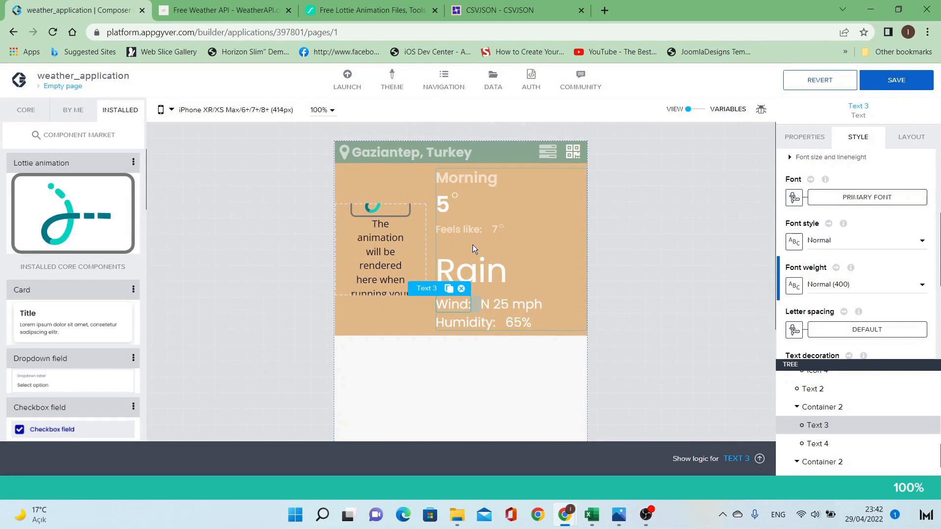
Set the top gap of the "Rain" text to L (16px).
left_click(478, 263)
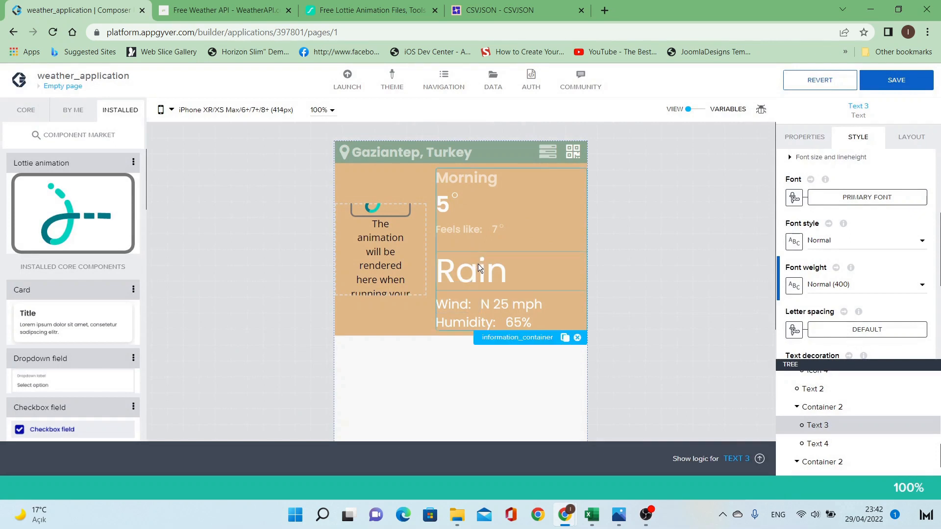
left_click(478, 264)
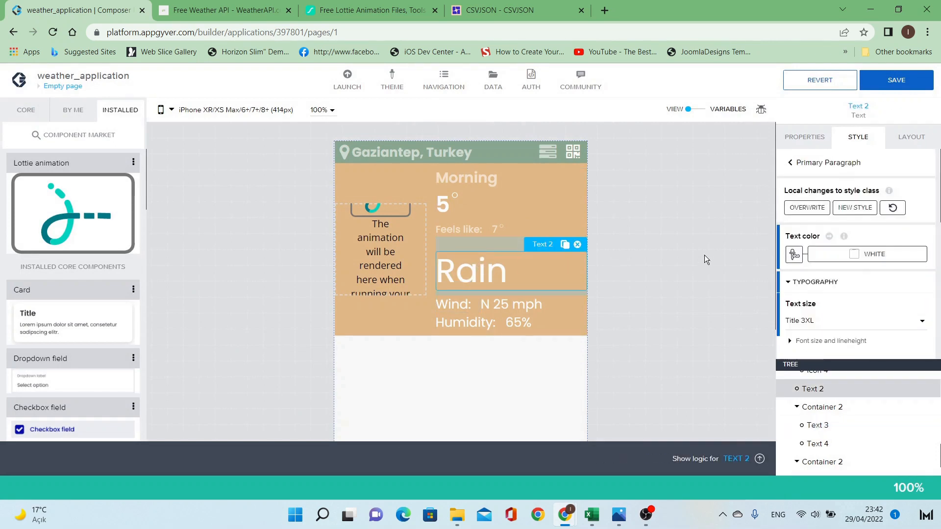
left_click(907, 142)
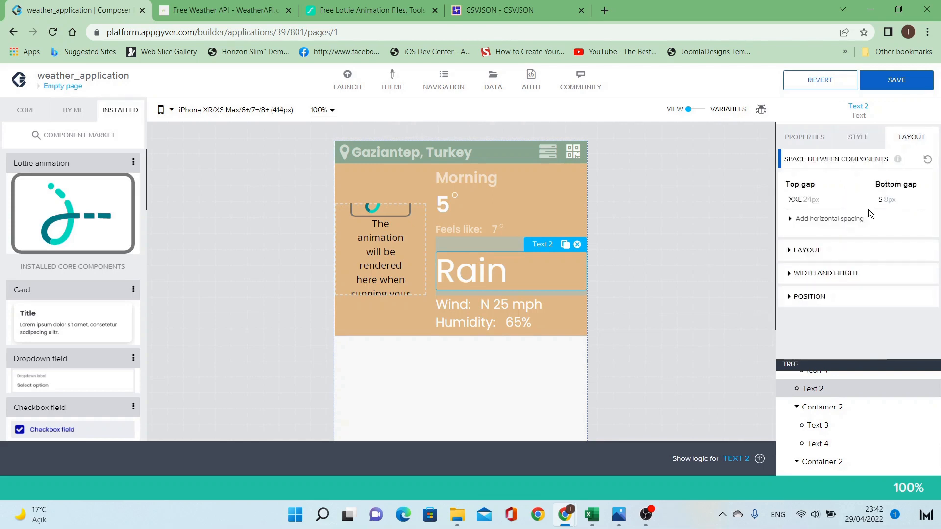
left_click(813, 201)
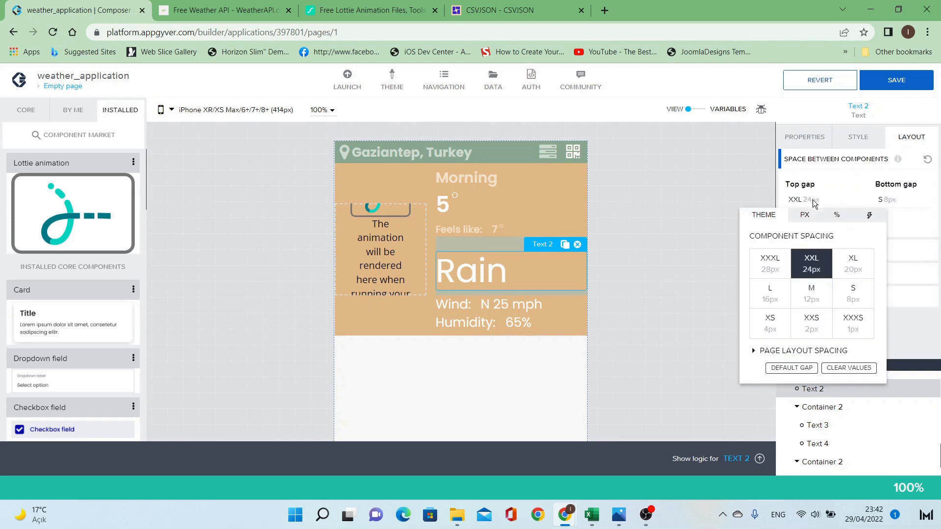
left_click(853, 268)
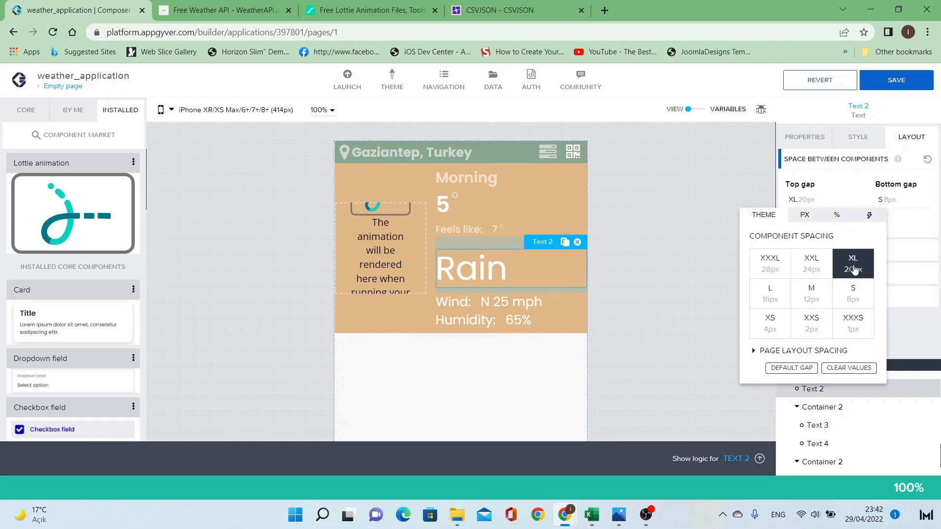
left_click(768, 292)
left_click(666, 279)
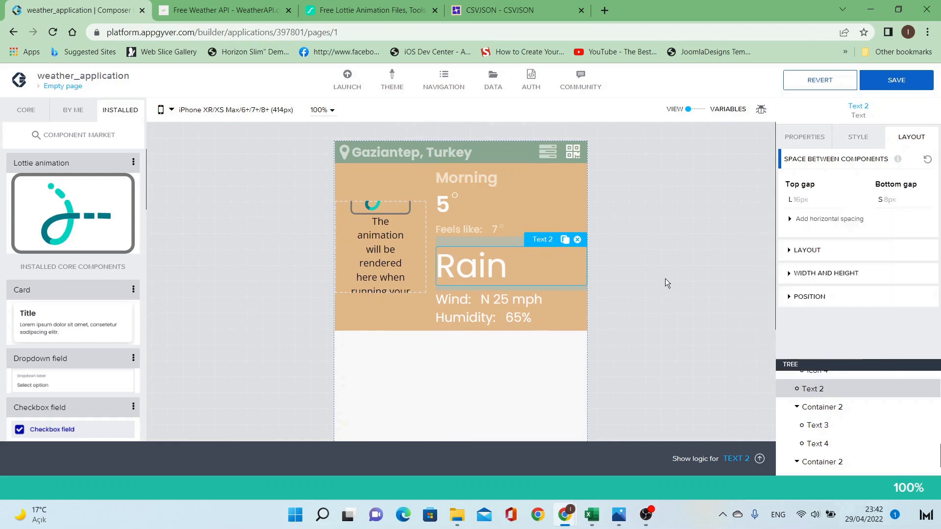
Set the left padding of the container around the 5° temperature to XS (4px).
left_click(490, 215)
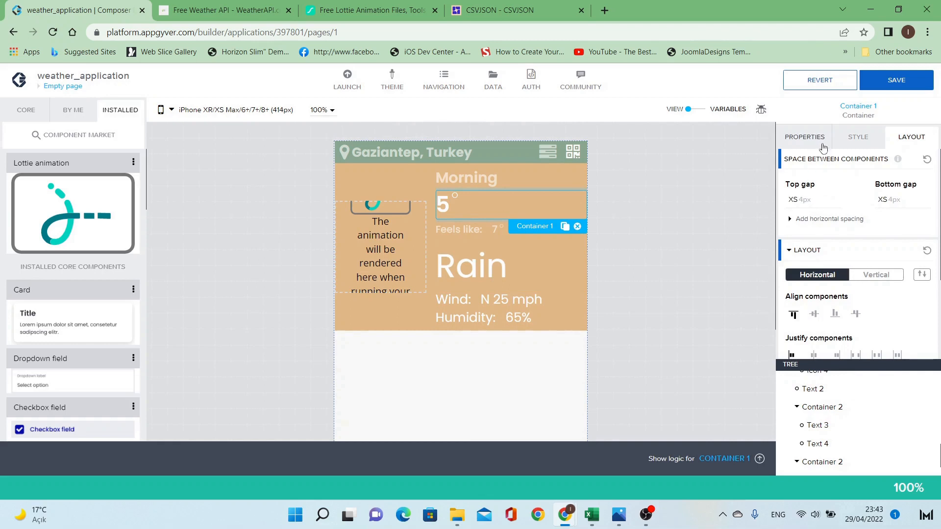
left_click(859, 139)
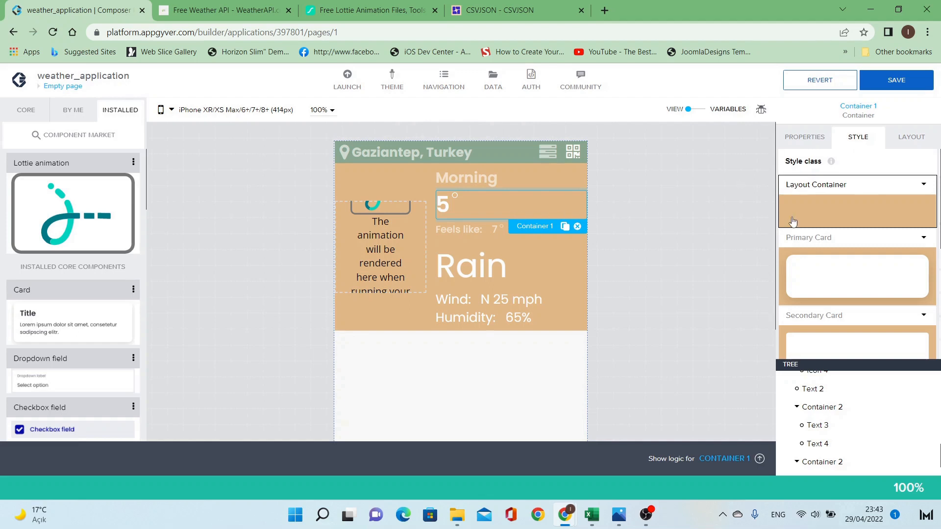
left_click(921, 190)
left_click(914, 202)
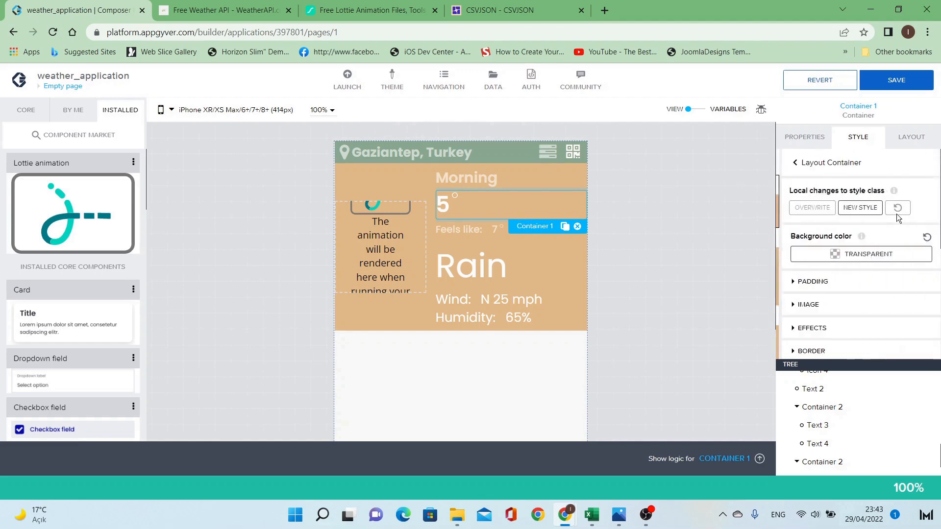
left_click(821, 288)
scroll(822, 288, "down", 1)
left_click(813, 265)
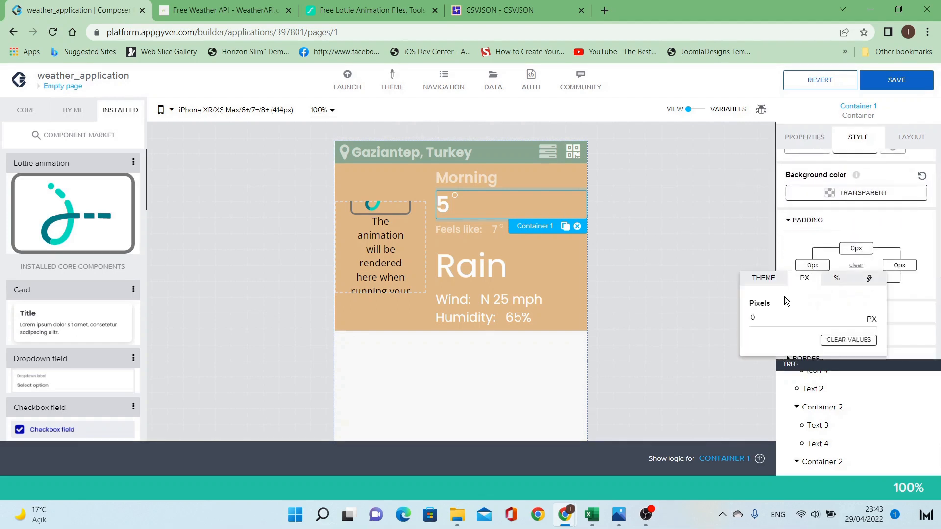
left_click(764, 279)
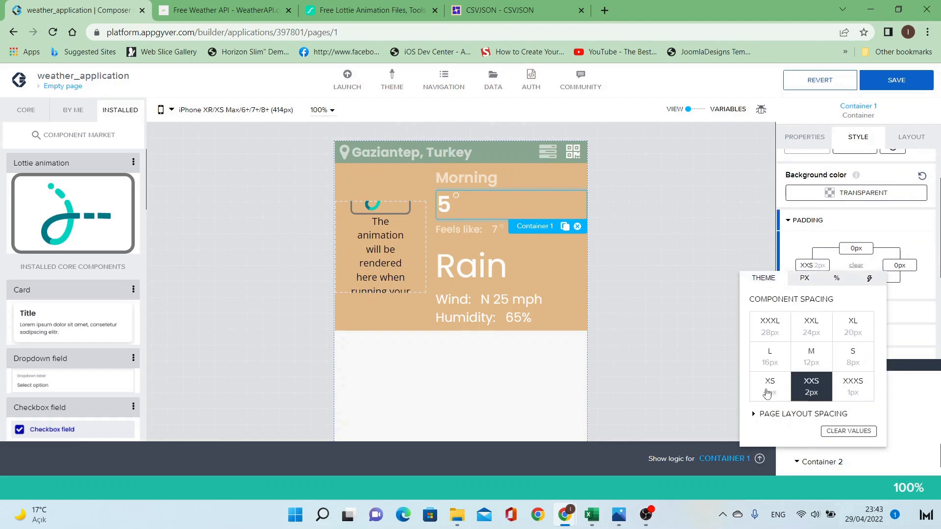
left_click(767, 392)
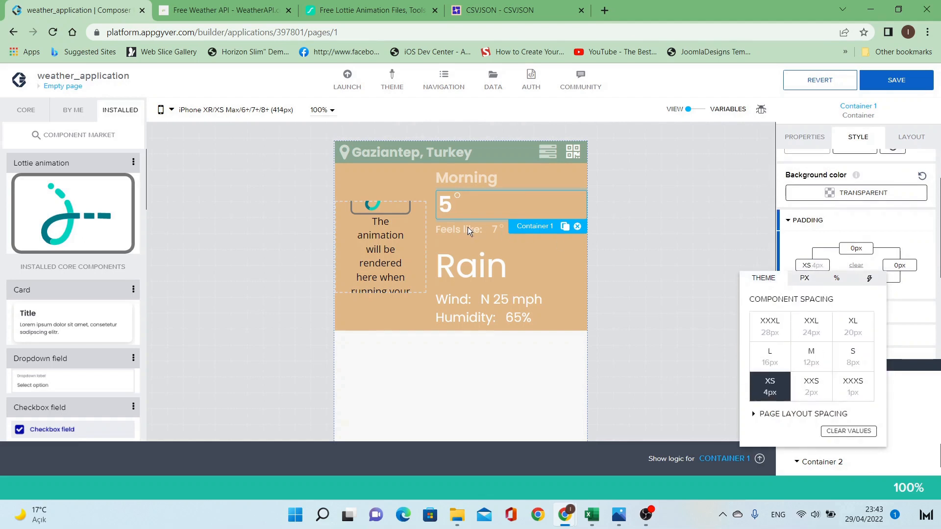
left_click(445, 243)
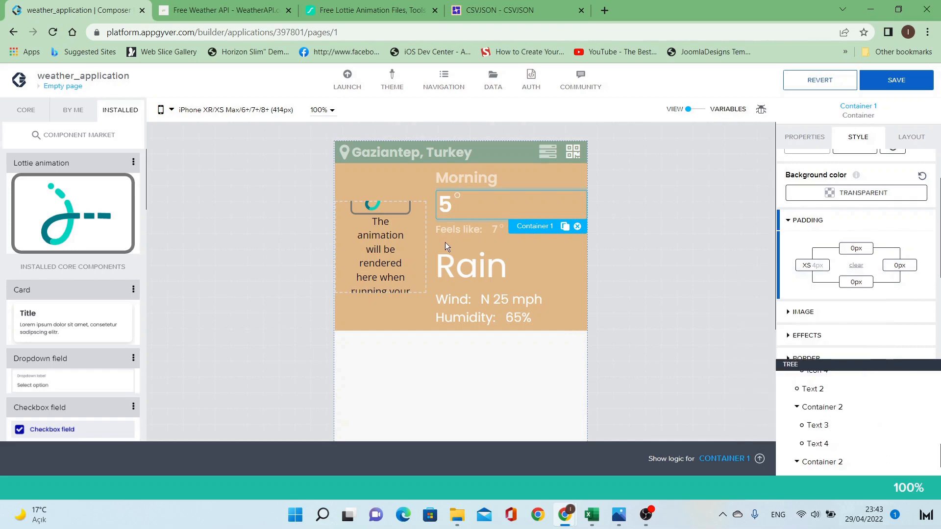
Select the Lottie animation in the Morning card and open its source properties.
left_click(474, 180)
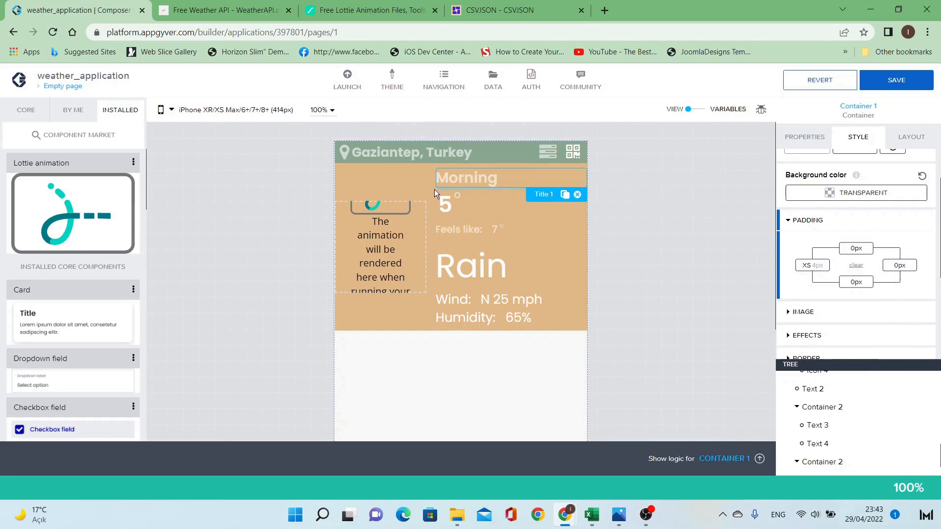
left_click(434, 193)
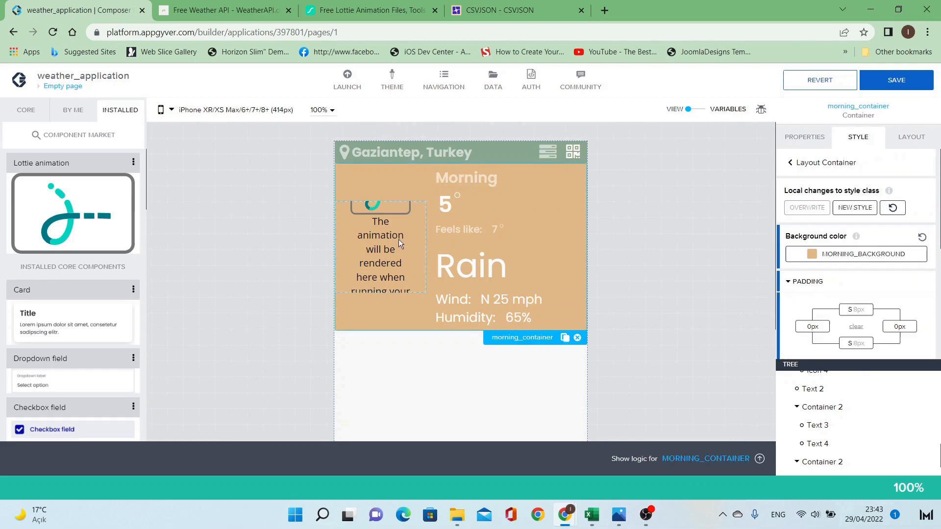
left_click(398, 239)
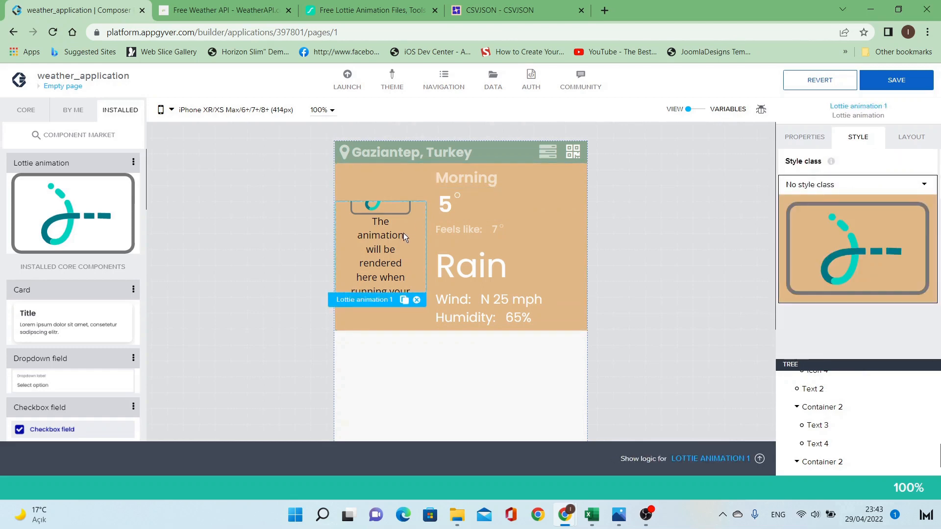
left_click(811, 140)
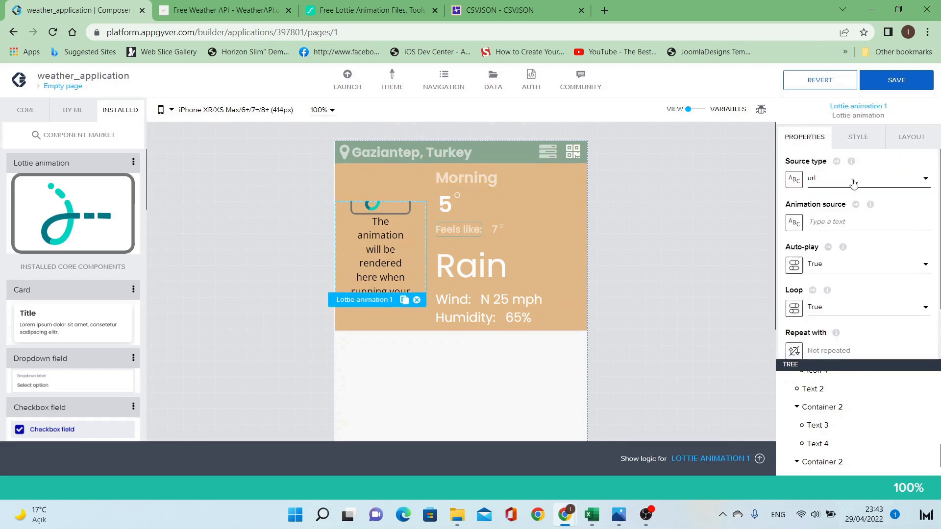
Switch to the LottieFiles website and search its animations for "rain".
left_click(397, 11)
left_click(630, 93)
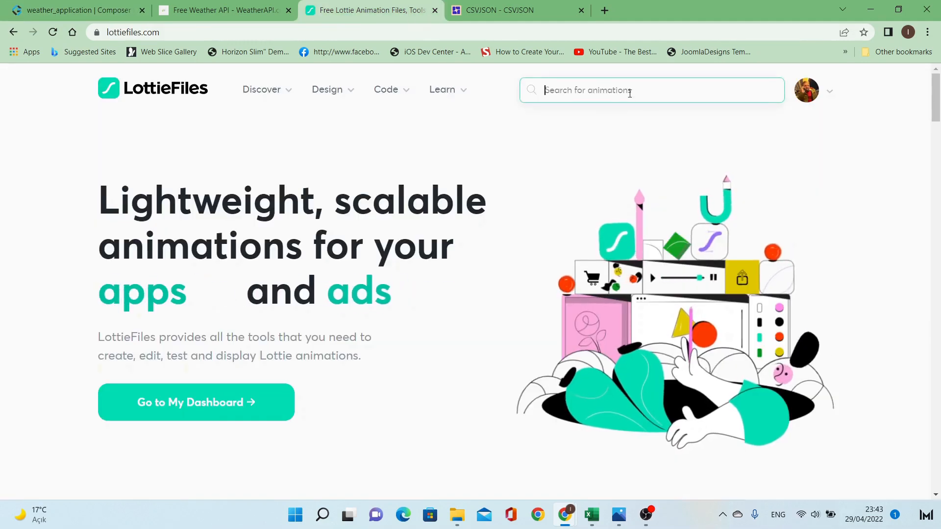
type("rain")
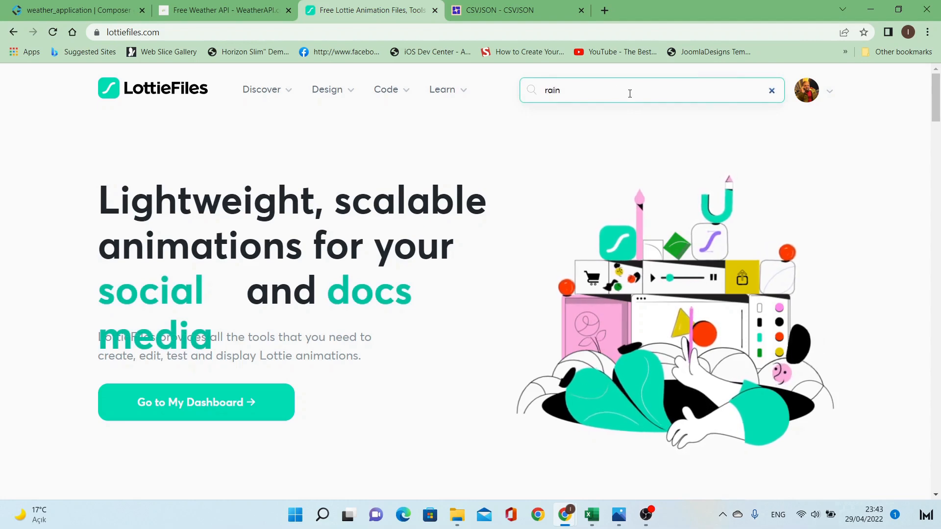
key("Return")
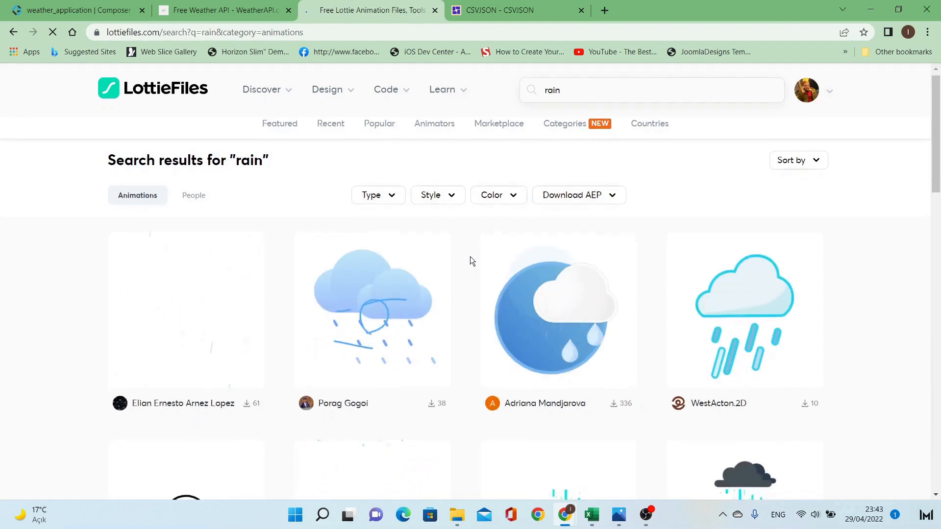
Browse the rain animations and open the details of the Weather Day - rain animation.
scroll(470, 260, "down", 4)
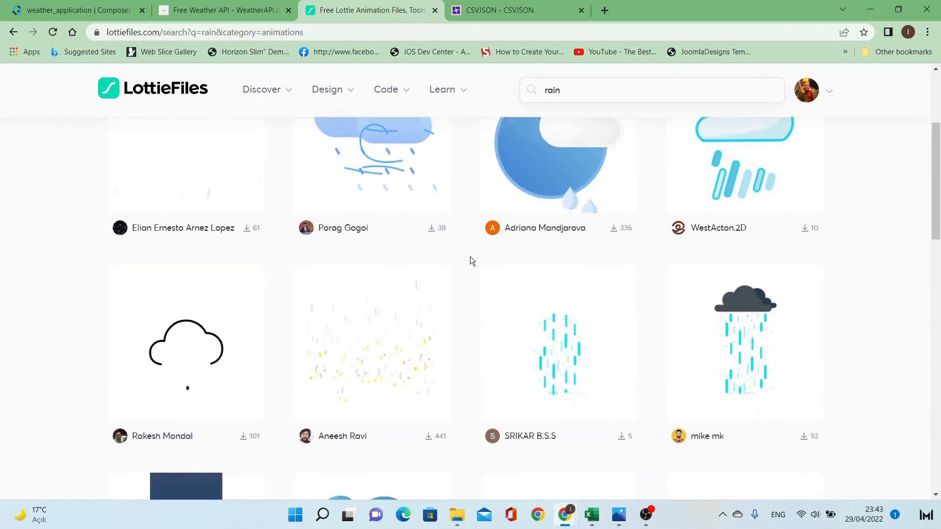
scroll(470, 257, "down", 10)
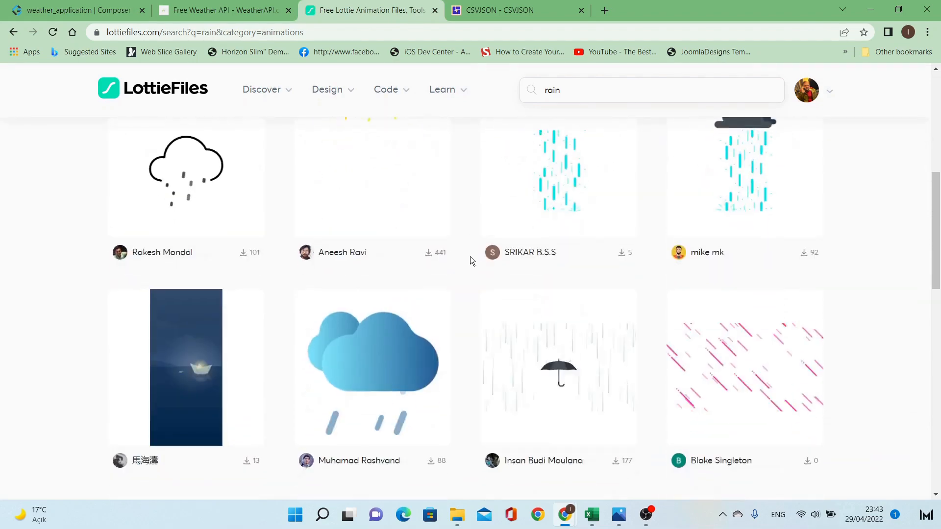
scroll(469, 257, "down", 4)
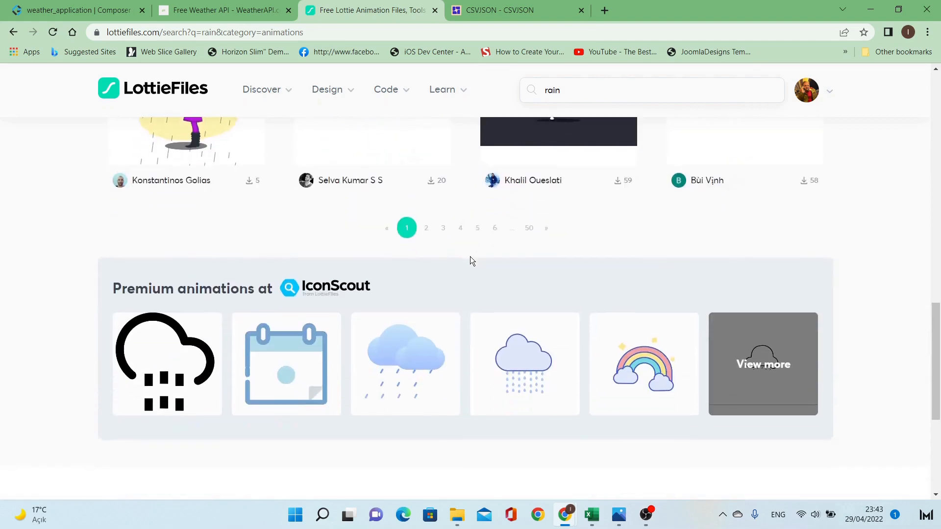
scroll(469, 257, "up", 8)
scroll(469, 257, "up", 10)
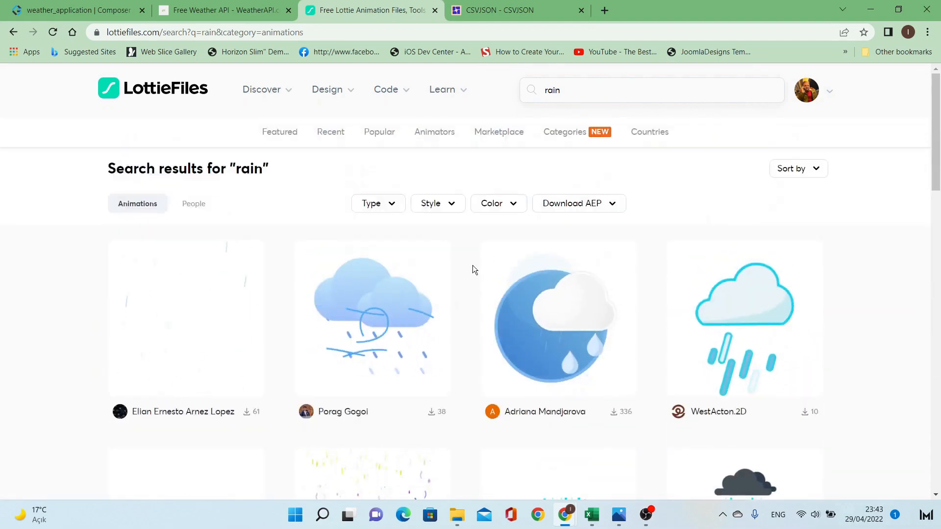
left_click(556, 324)
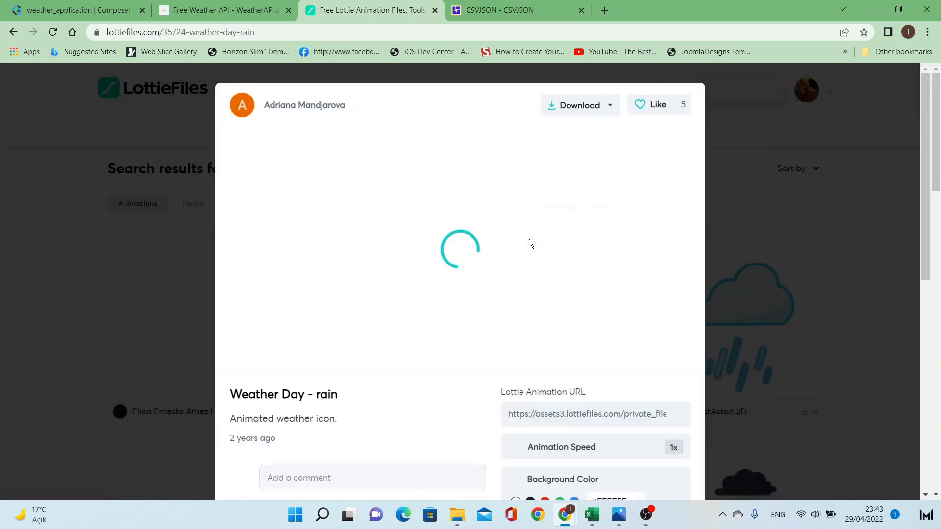
Copy the Weather Day - rain animation's URL from LottieFiles and enter it as the Lottie animation's source in AppGyver.
scroll(563, 282, "down", 2)
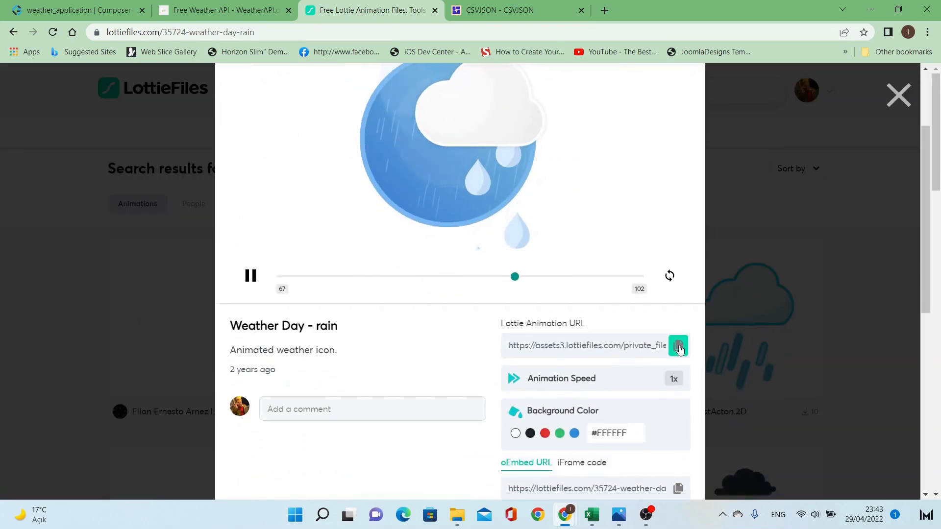
left_click(678, 346)
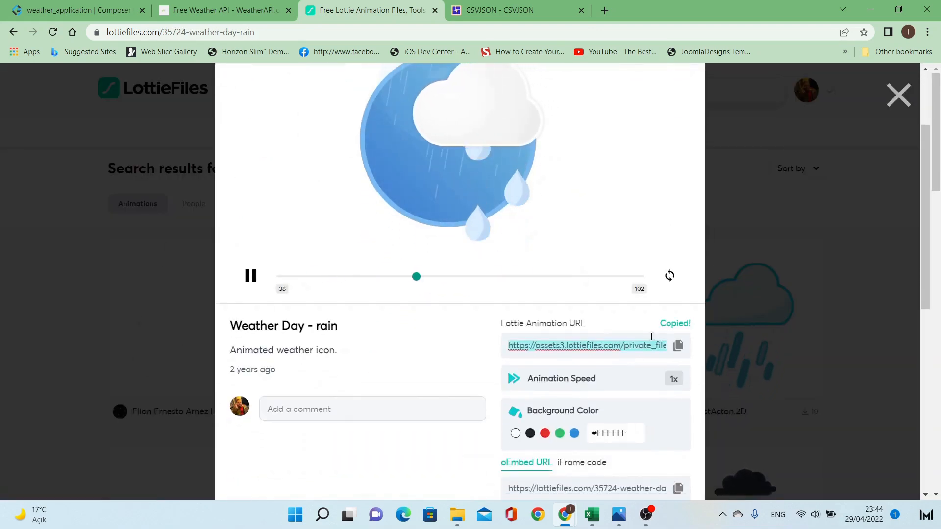
left_click(103, 4)
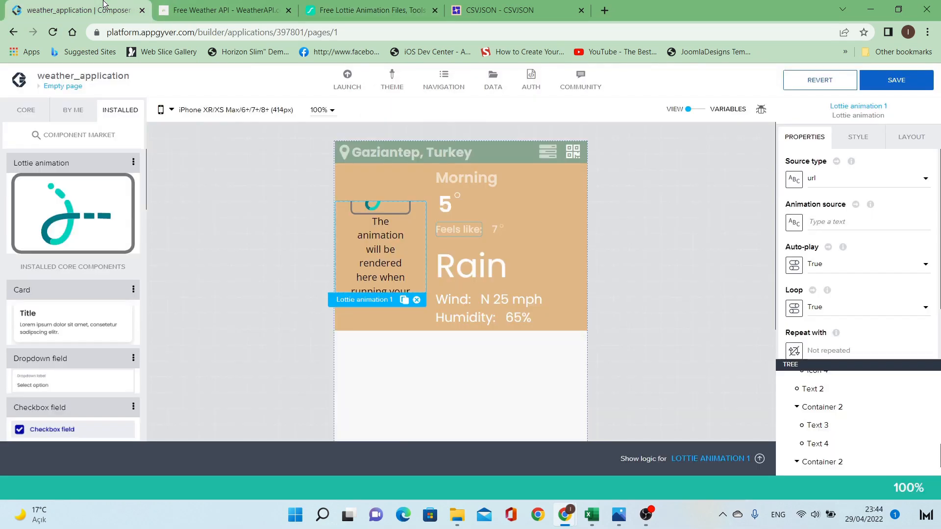
right_click(887, 221)
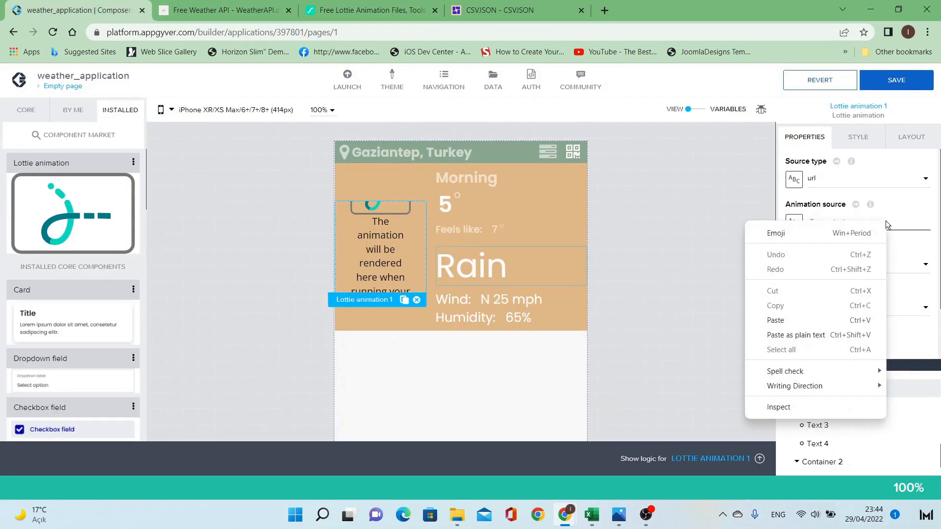
left_click(798, 320)
left_click(694, 238)
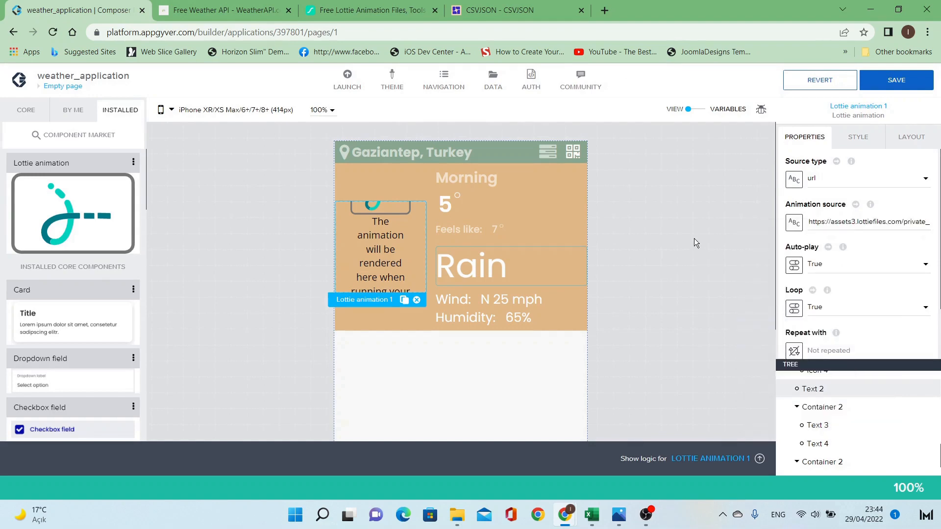
Save the application and check the rain animation on the mirrored phone in LetsView.
left_click(889, 83)
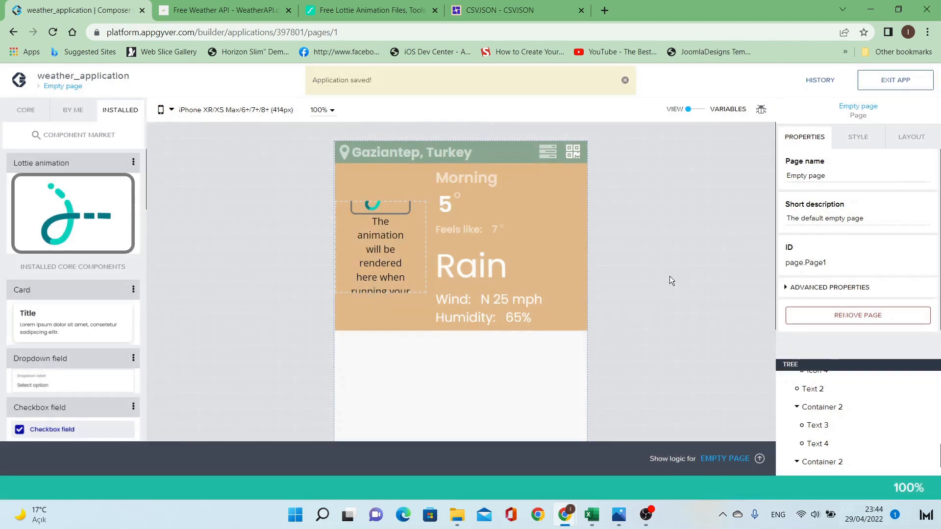
mouse_move(660, 515)
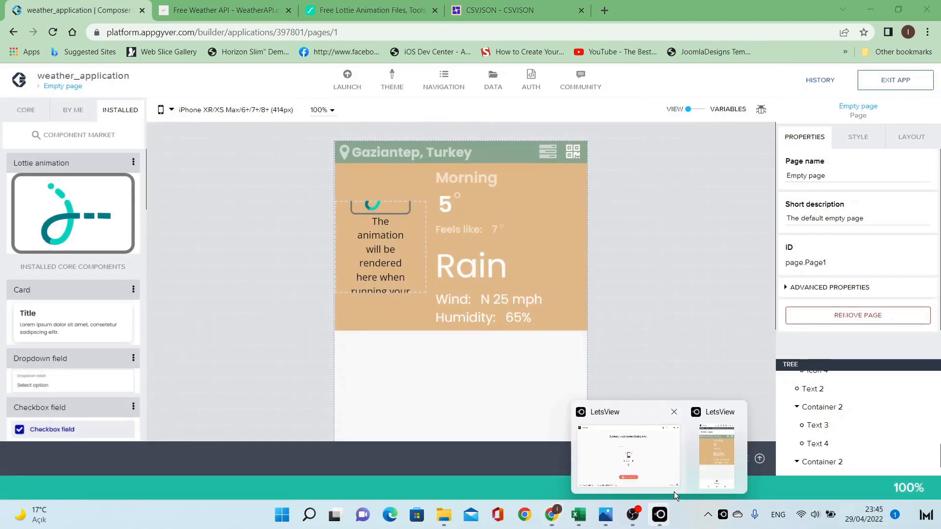
left_click(710, 459)
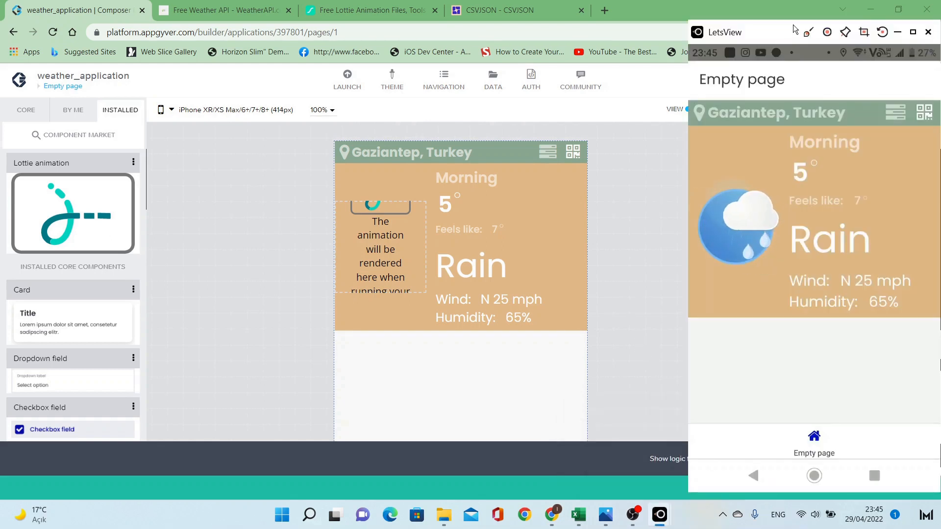
left_click_drag(794, 28, 759, 23)
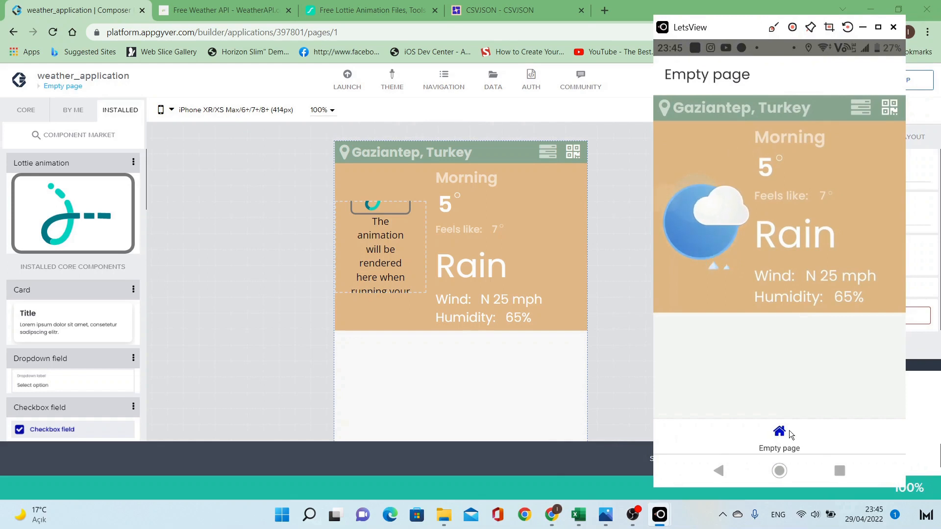
left_click(626, 364)
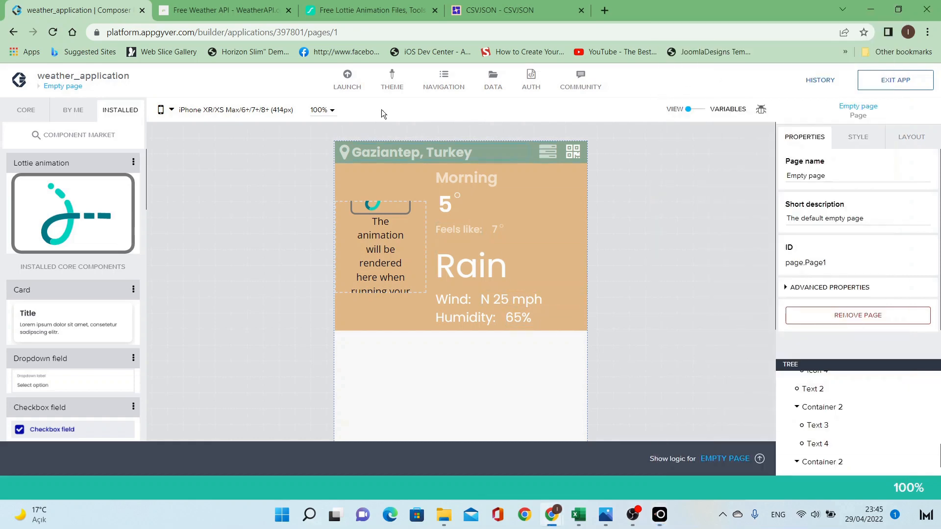
Disable the built-in navigation header bar and the navigation menu, and save the application.
left_click(434, 85)
left_click(409, 169)
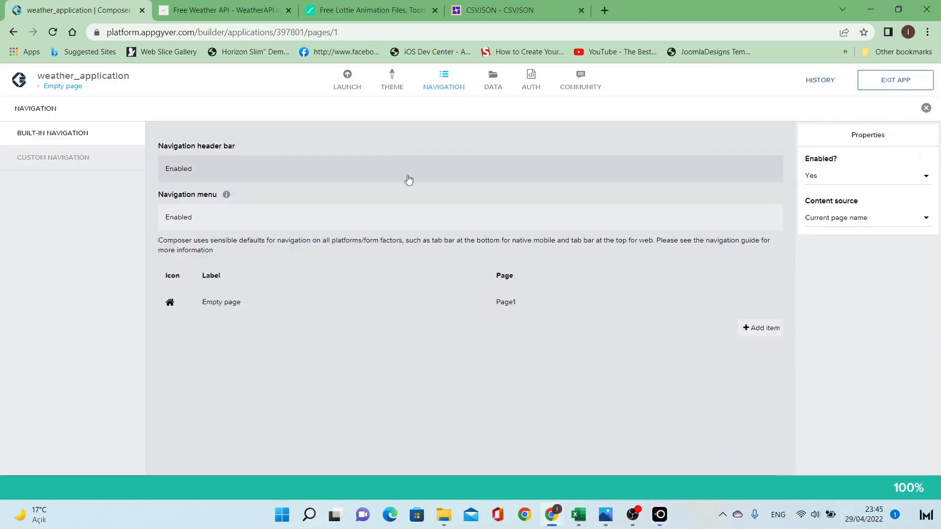
left_click(834, 175)
left_click(816, 195)
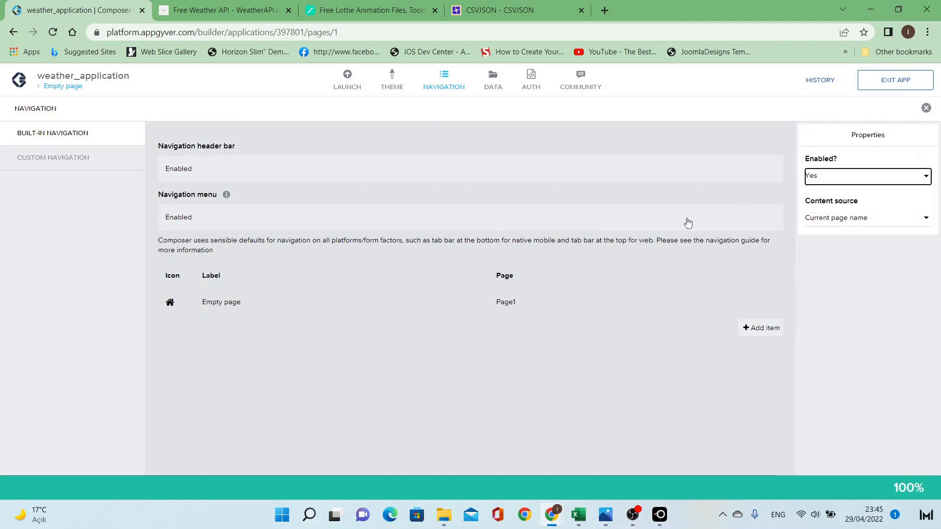
left_click(598, 229)
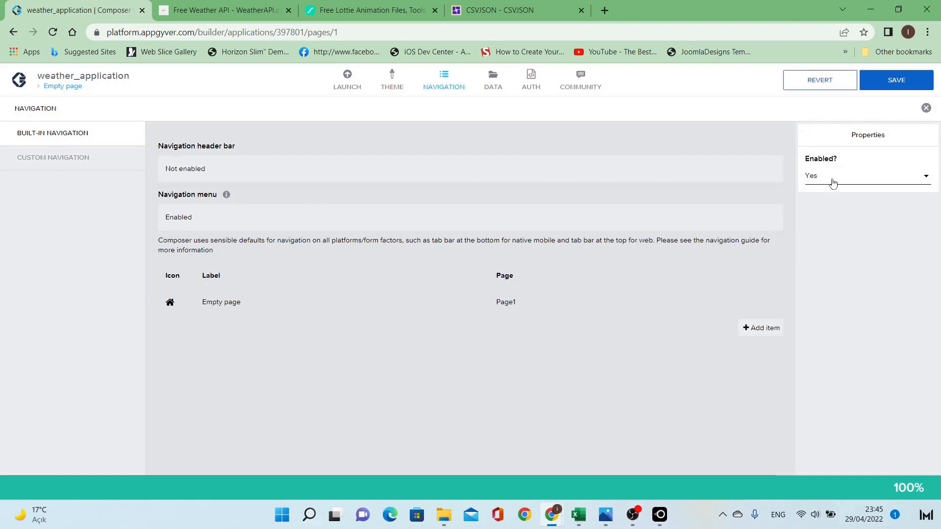
left_click(832, 179)
left_click(833, 191)
left_click(896, 80)
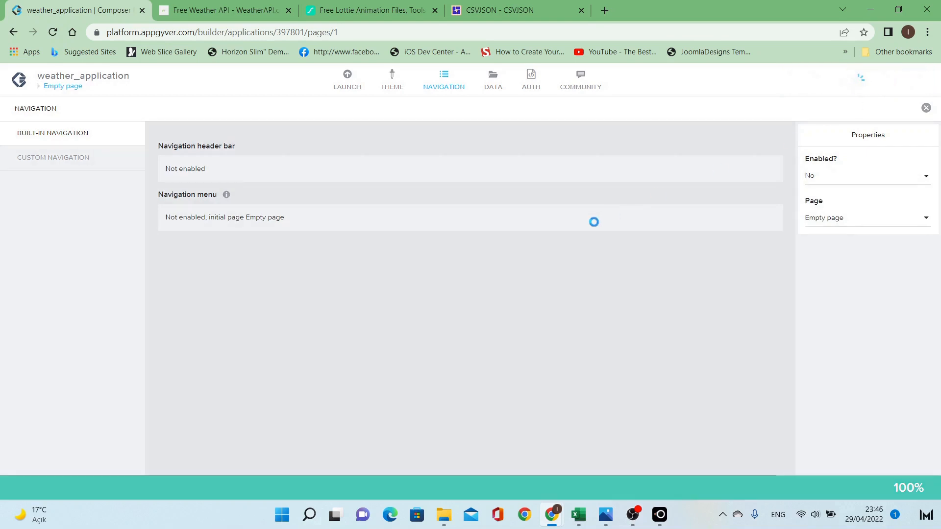
Check the app without its navigation bars on the LetsView phone mirror, and return to the page canvas in AppGyver.
mouse_move(660, 514)
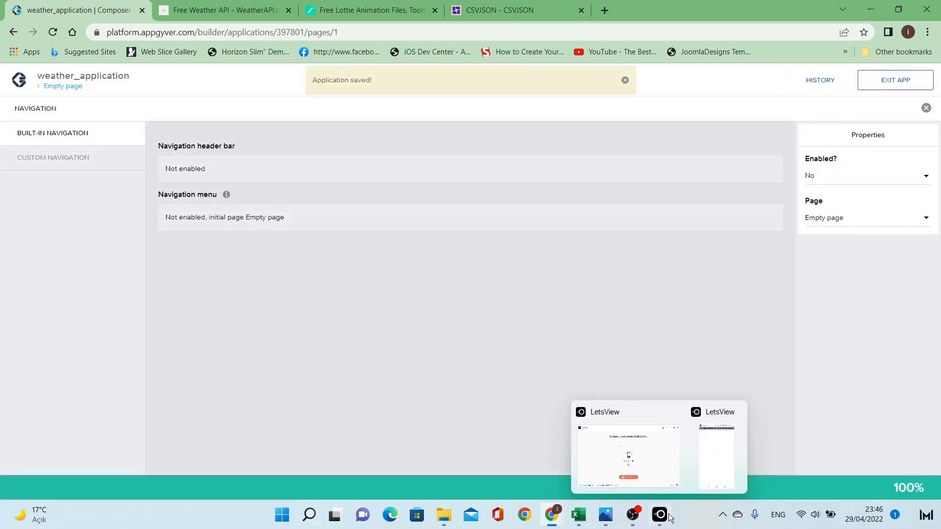
left_click(699, 467)
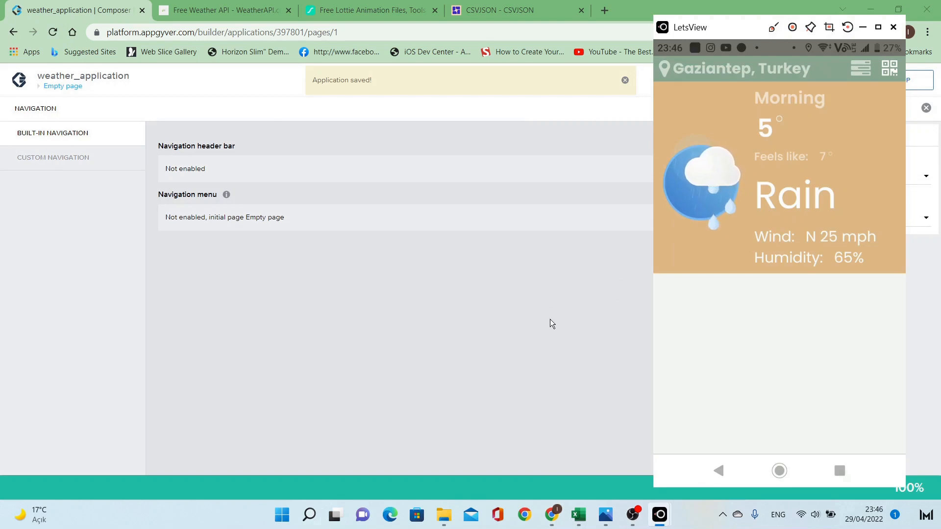
left_click(502, 94)
left_click(444, 84)
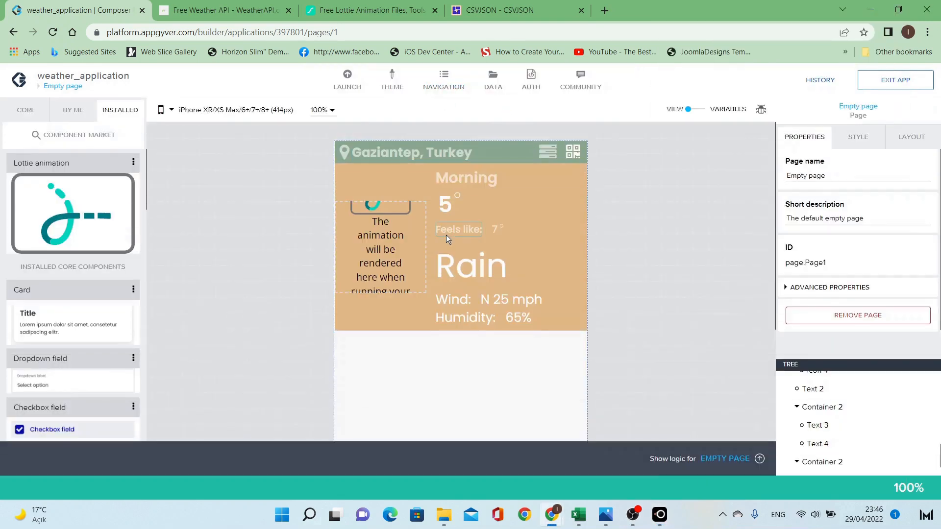
Duplicate the morning_container below the original and rename the copy day_container.
left_click(429, 179)
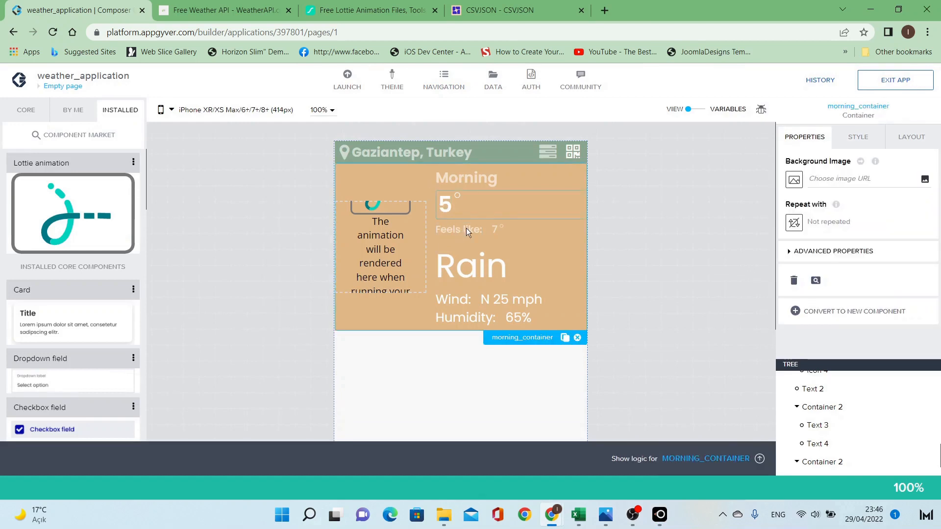
scroll(466, 228, "down", 1)
left_click(557, 287)
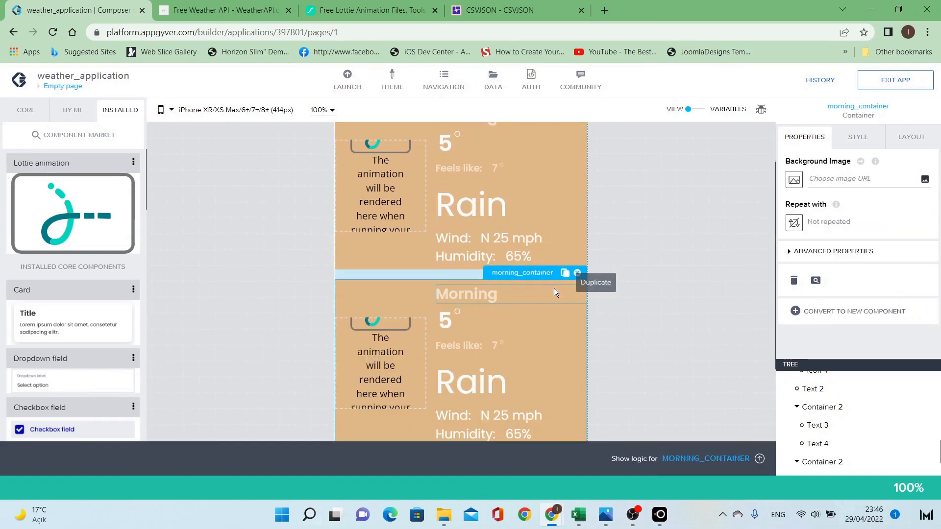
scroll(551, 287, "down", 1)
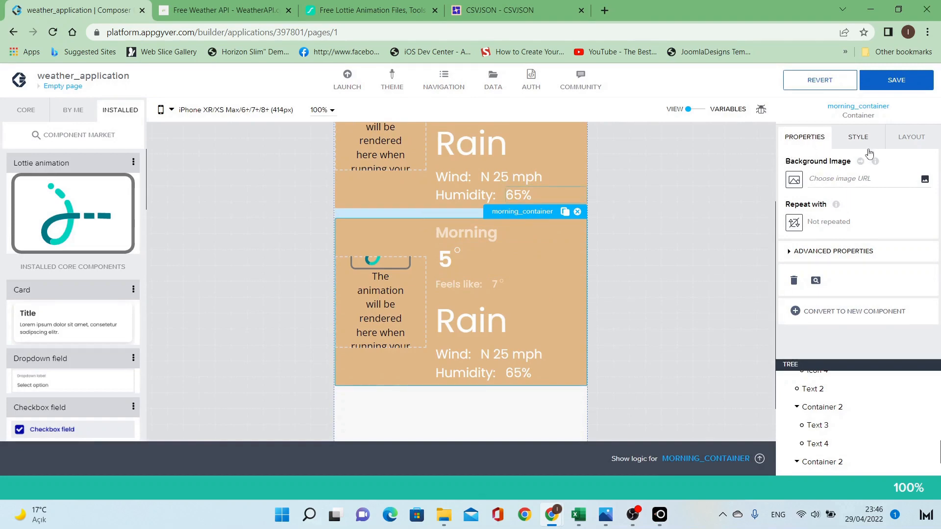
left_click(810, 251)
scroll(825, 267, "down", 2)
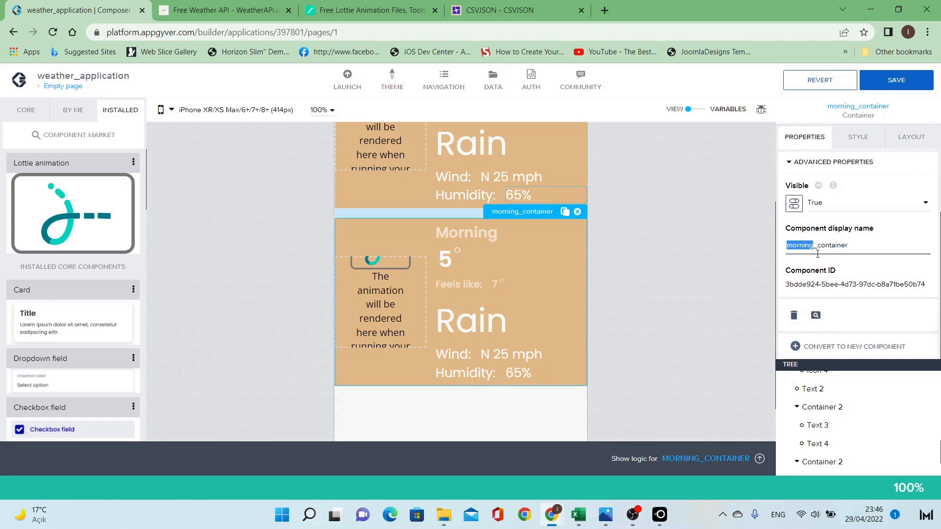
type("day")
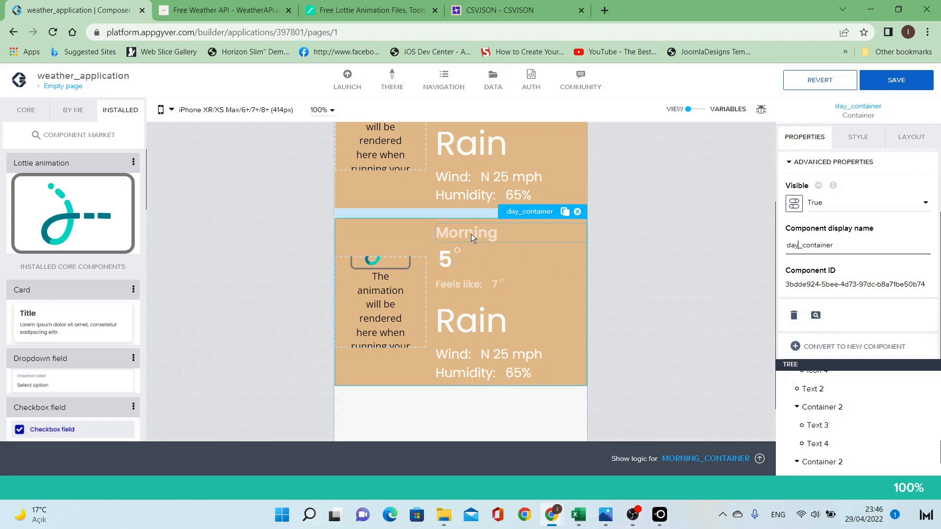
Clear the top gap of day_container so it sits directly under the Morning card.
left_click(912, 137)
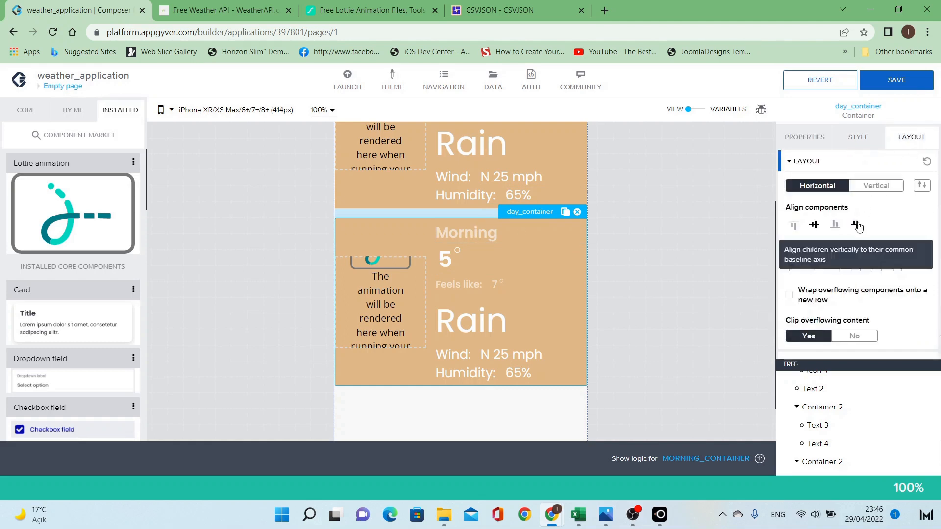
scroll(859, 224, "up", 2)
left_click(811, 201)
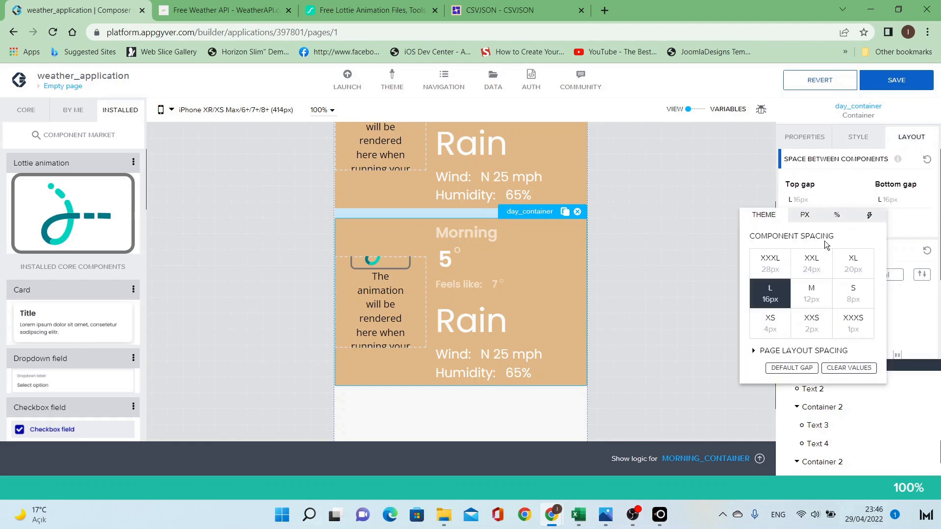
left_click(868, 377)
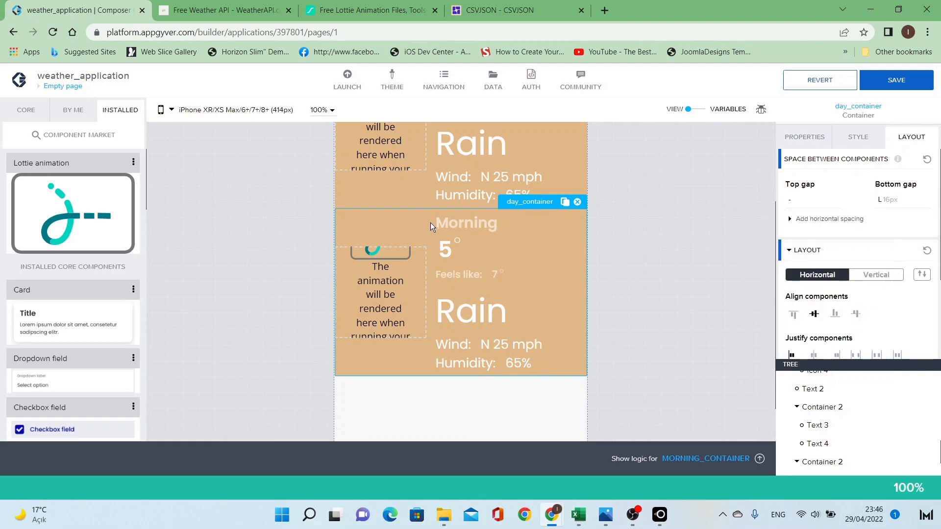
Switch to the reference image in Photos, sample the Day band's background colour with the colour picker, and return to AppGyver.
left_click(605, 509)
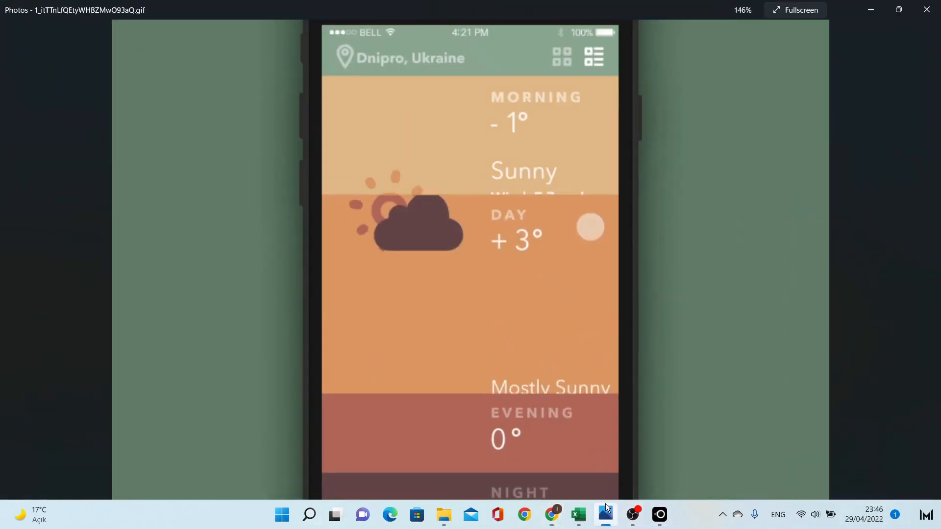
left_click(723, 514)
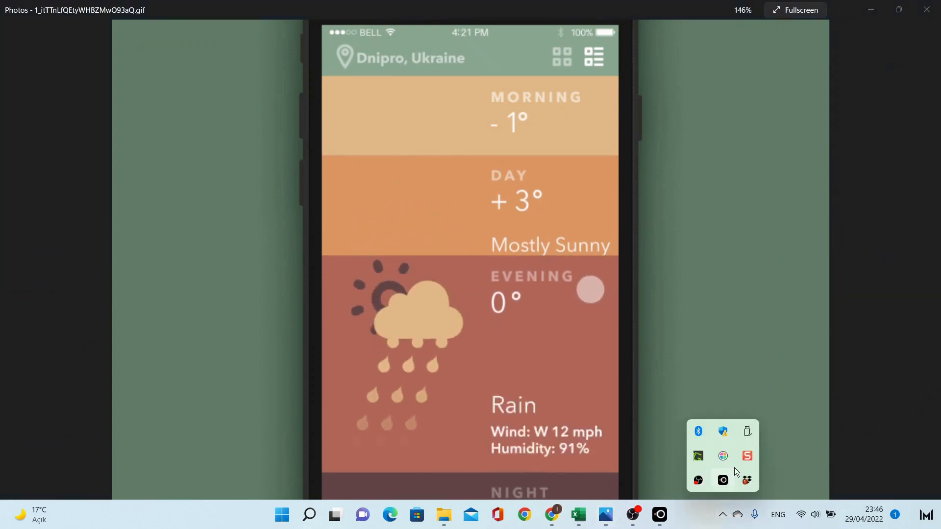
left_click(724, 456)
left_click(422, 192)
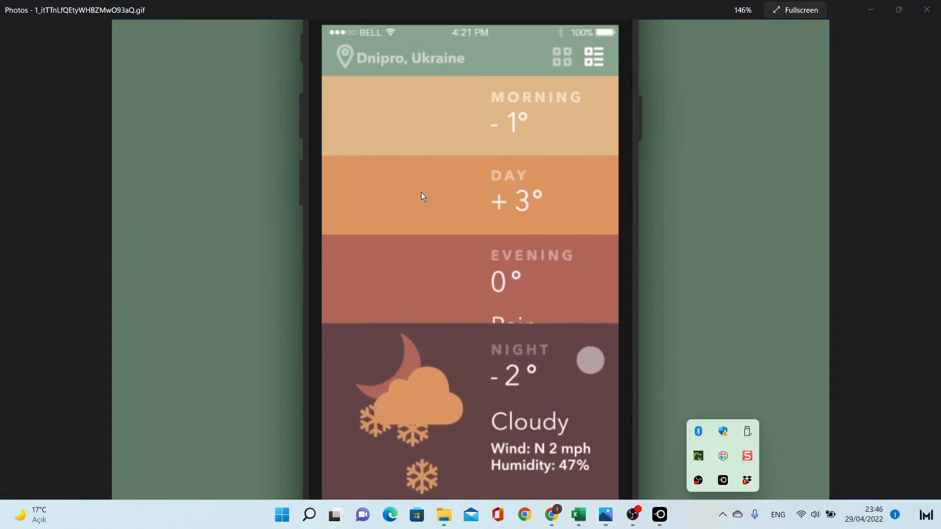
left_click(552, 515)
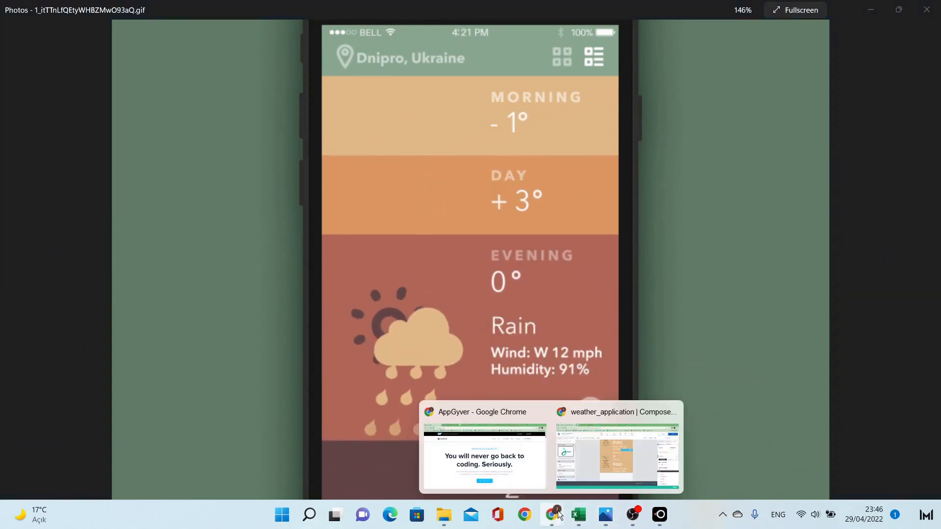
left_click(592, 477)
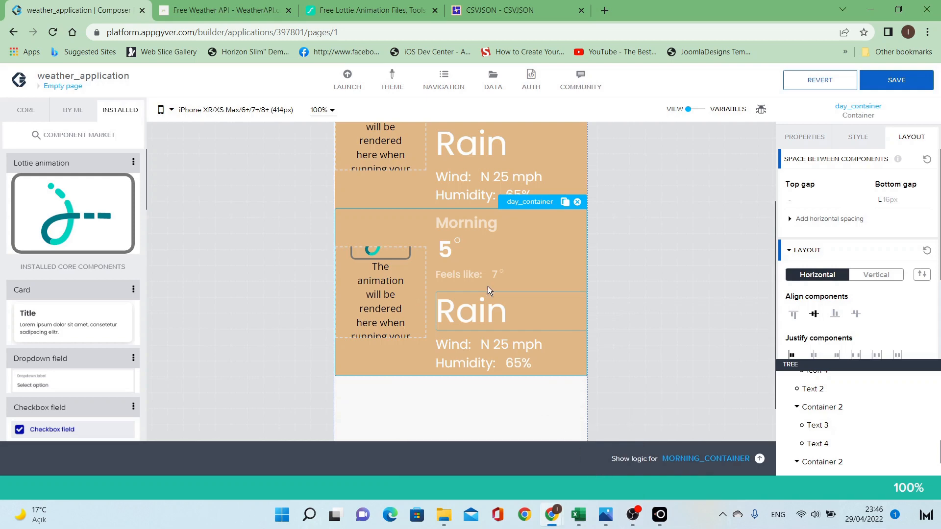
Create a background palette named day_background with colour #DB9864 and apply it to day_container.
left_click(866, 147)
left_click(888, 253)
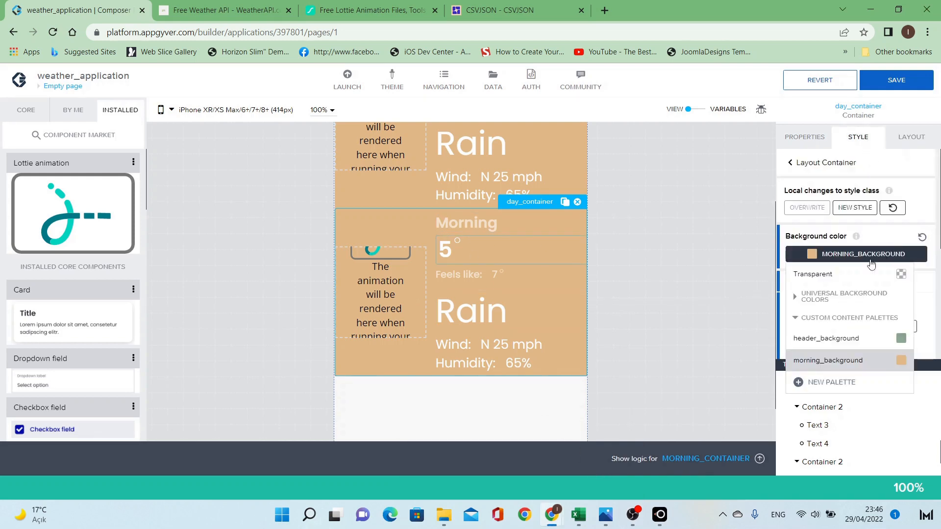
left_click(838, 385)
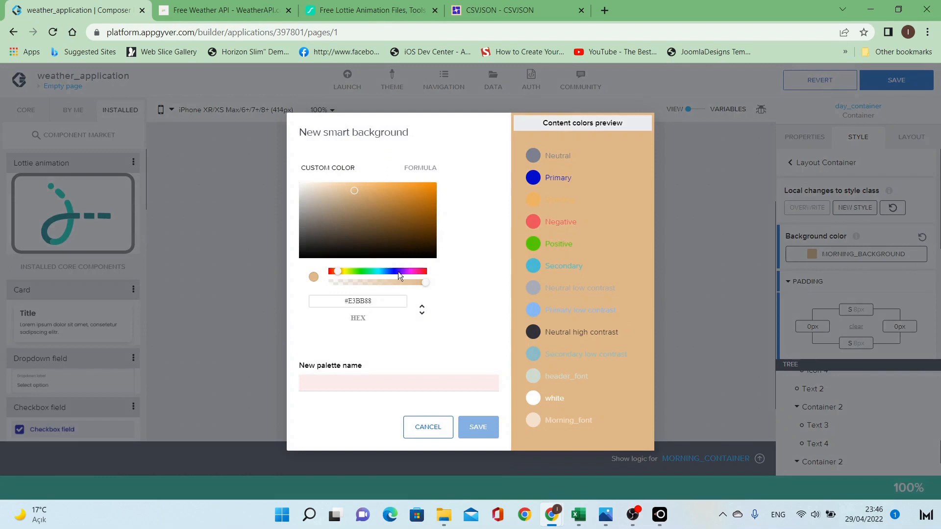
left_click_drag(376, 301, 344, 301)
type("#DB9864")
left_click(397, 389)
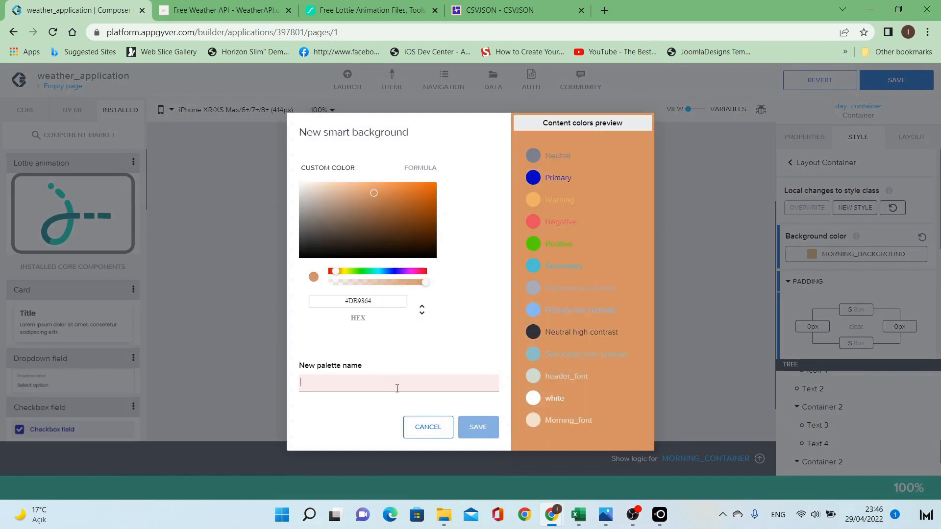
type("day_background")
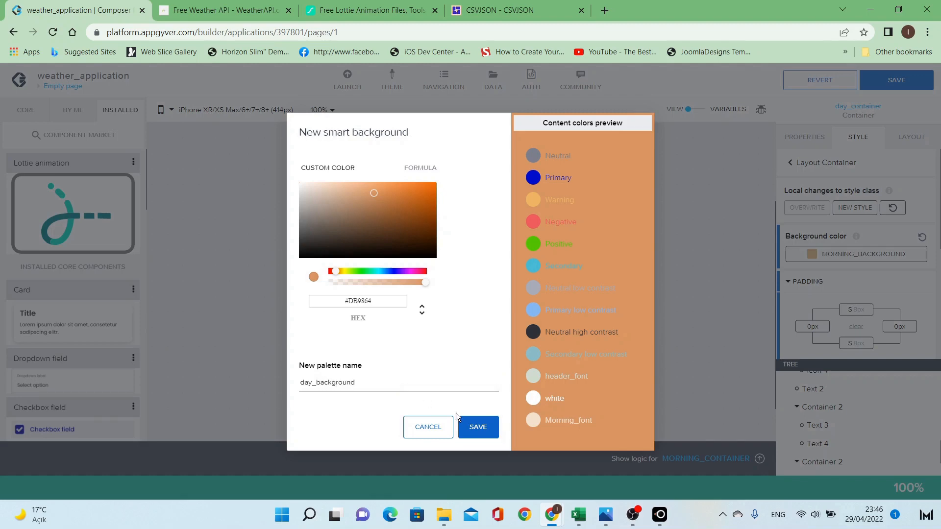
left_click(481, 426)
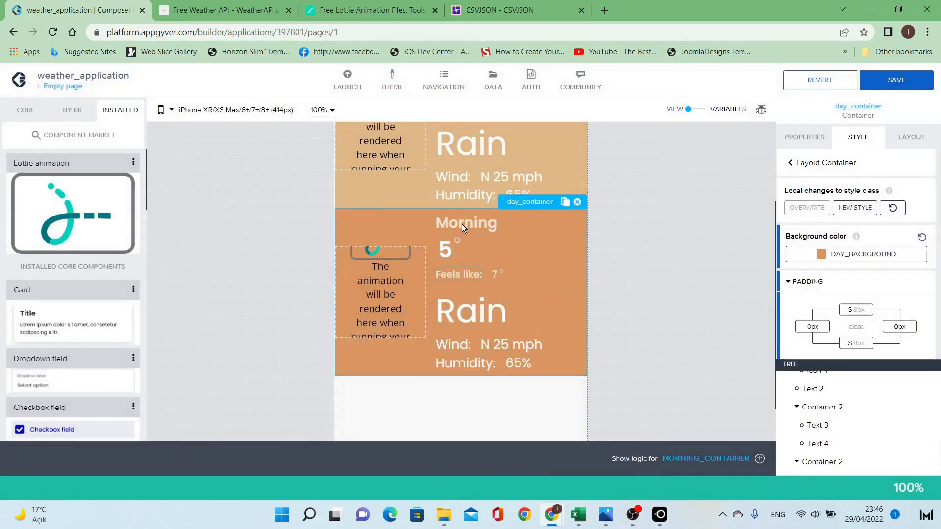
Change the heading text in day_container to Day.
left_click(472, 224)
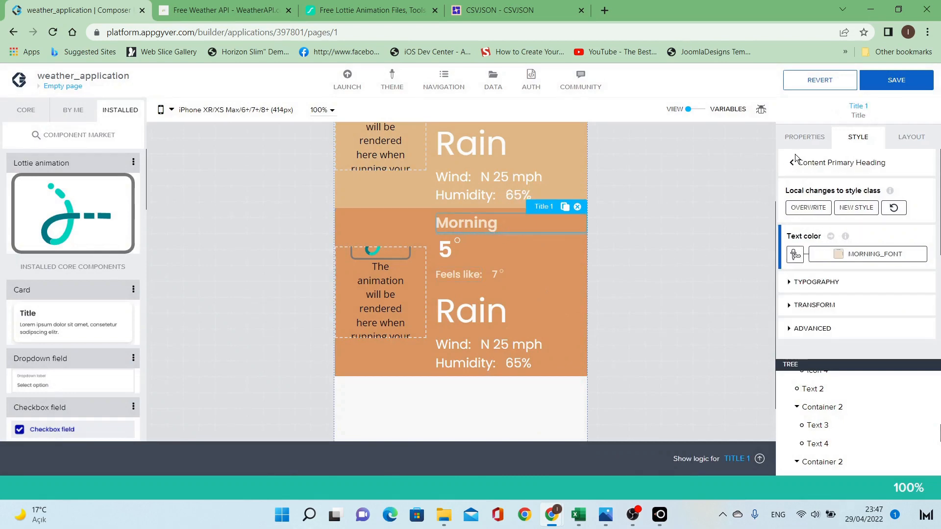
left_click(806, 140)
double_click(825, 179)
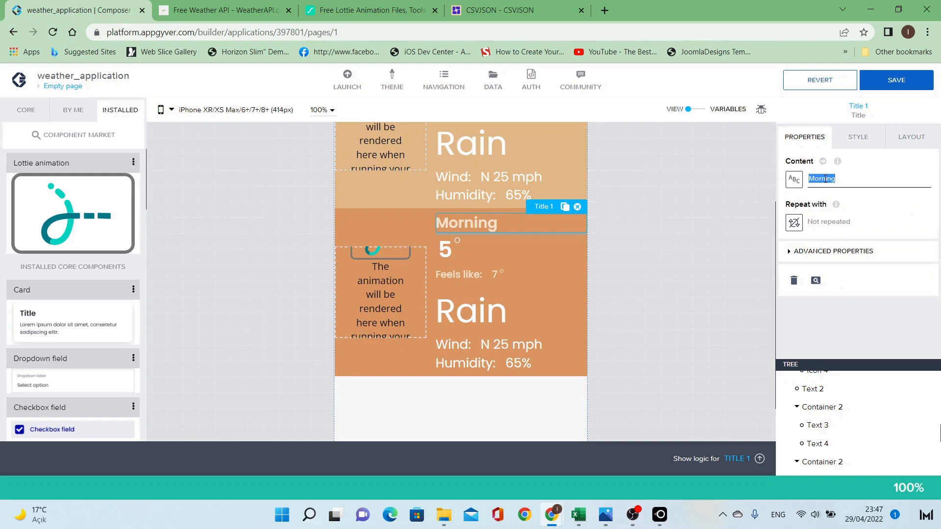
type("Day")
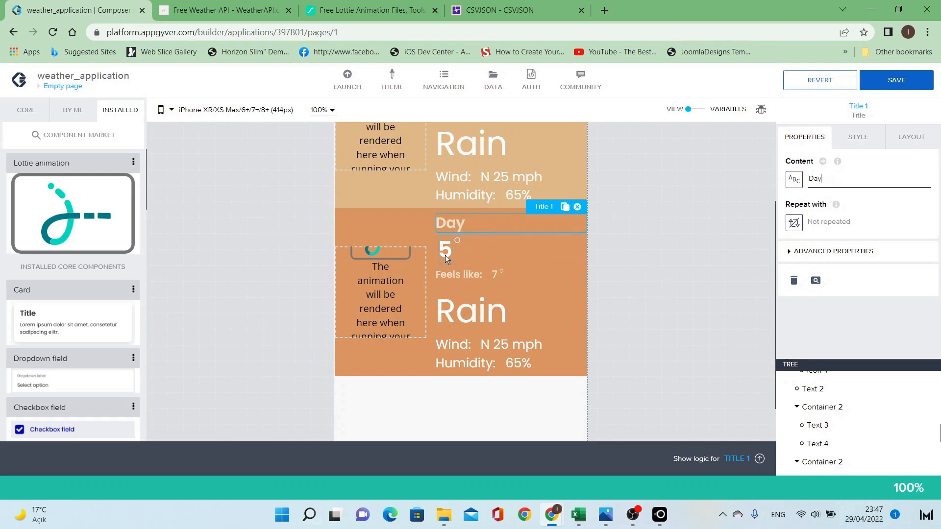
Set the Day card's main temperature to 7 and its feels-like temperature to 12.
left_click(445, 255)
double_click(818, 182)
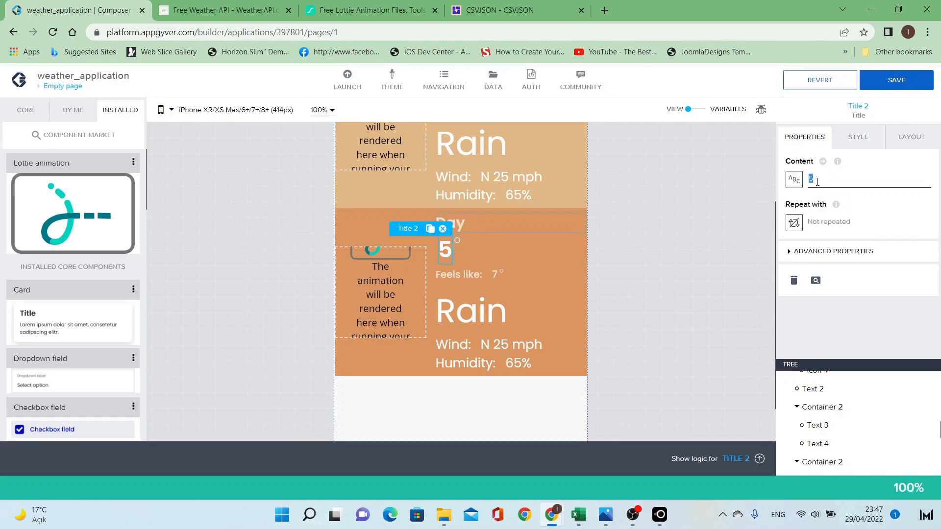
type("7")
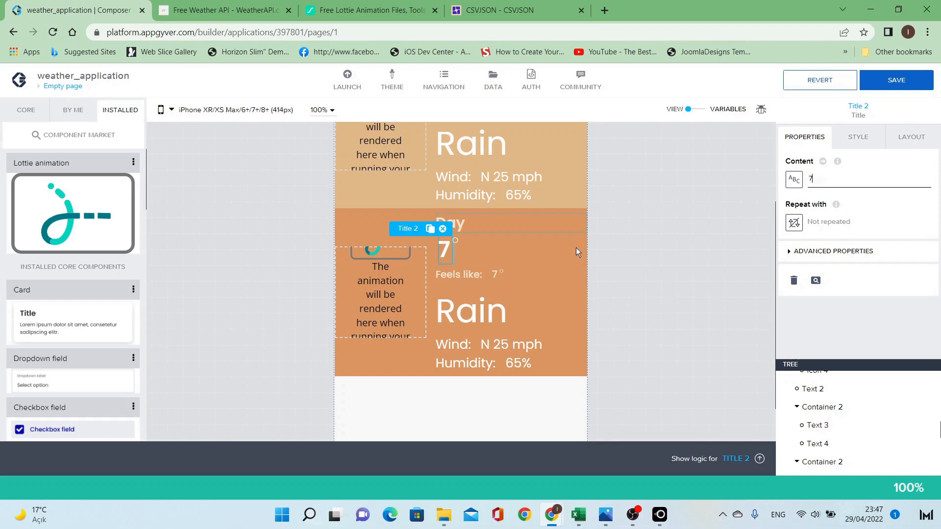
left_click(496, 276)
double_click(814, 179)
type("12")
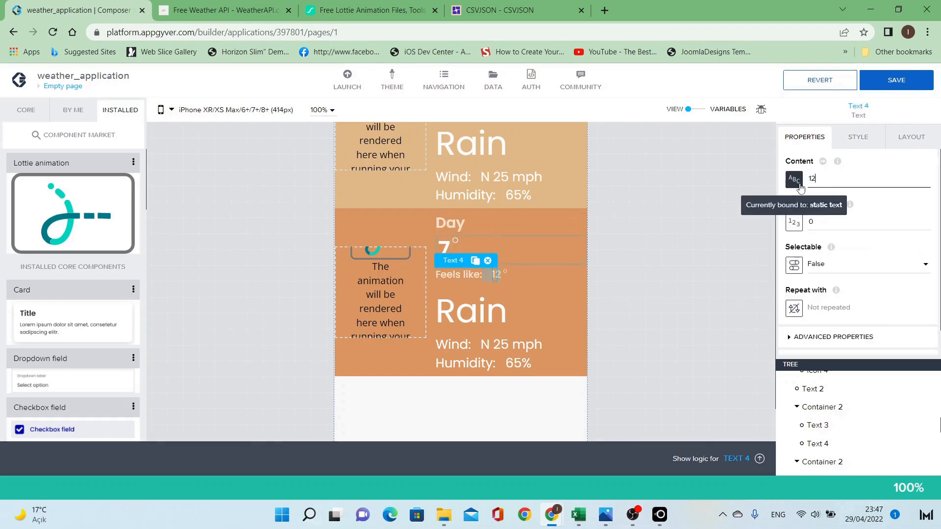
Change the Day card's weather condition text to Sunny.
left_click(487, 311)
double_click(831, 180)
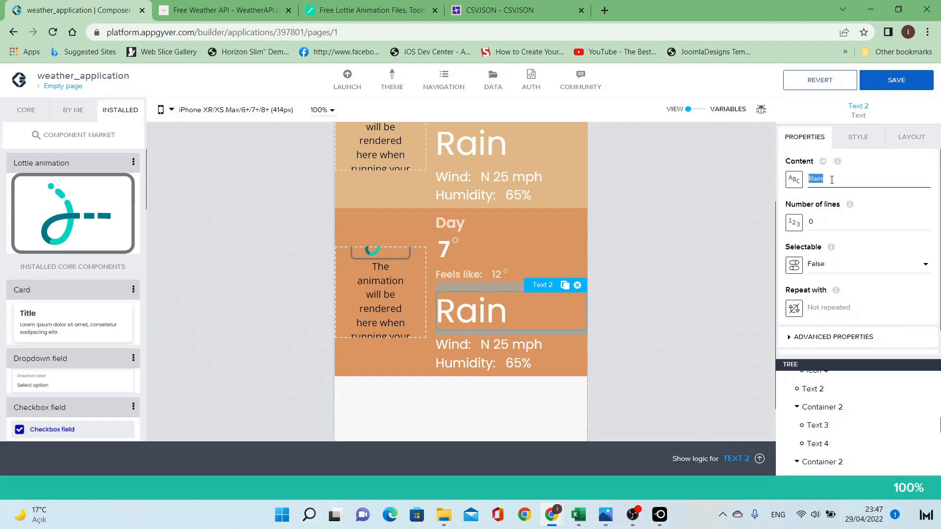
type("Sunn")
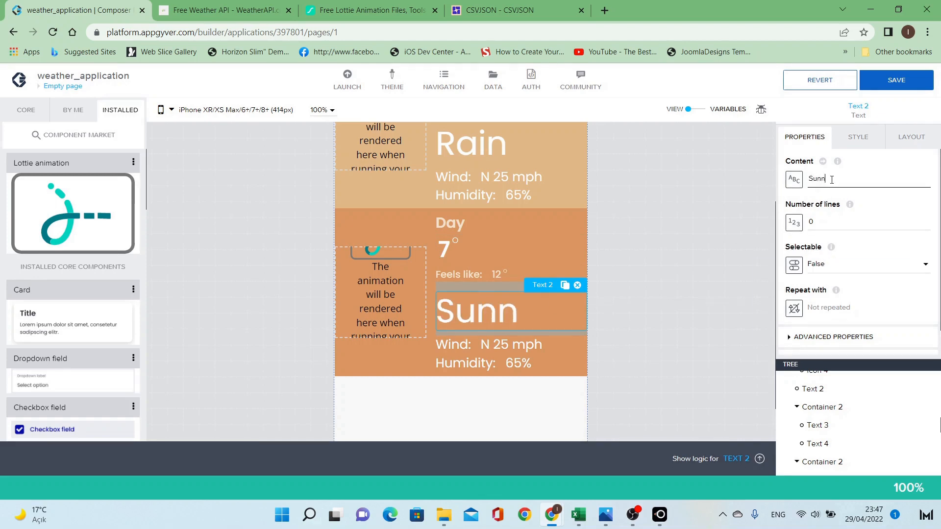
type("y")
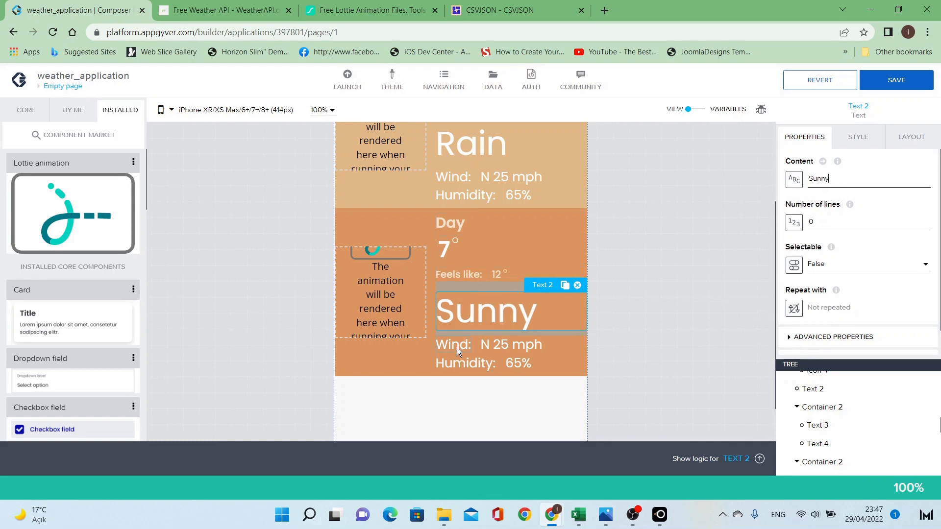
Set the Day card's wind value to N 12 mph and its humidity to 40%.
left_click(501, 349)
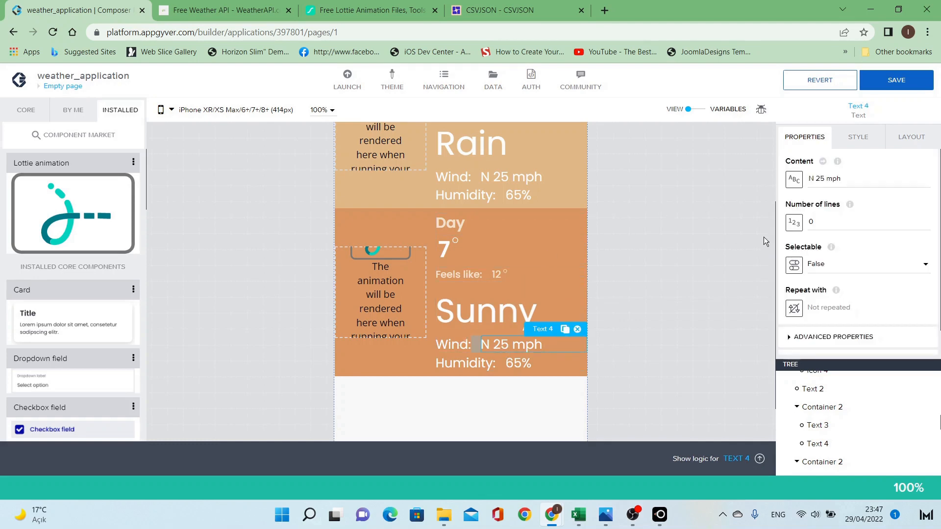
left_click_drag(816, 181, 827, 180)
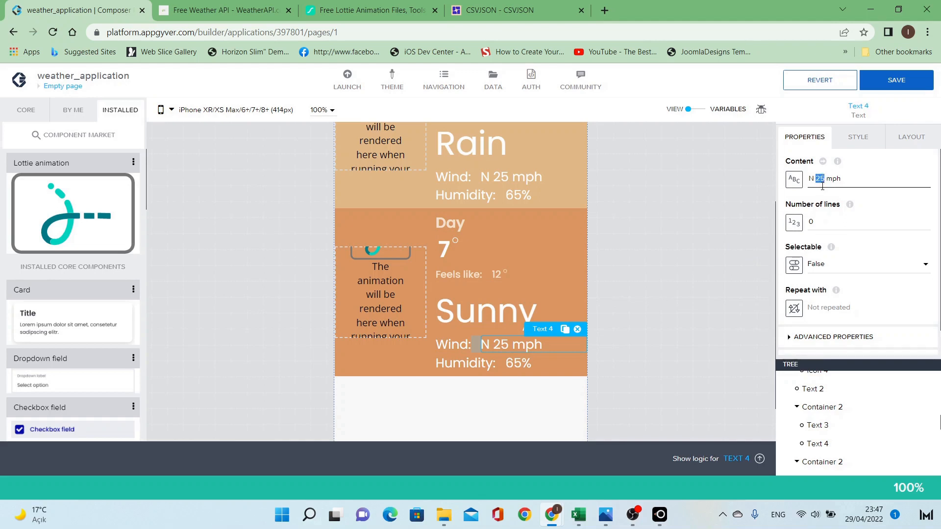
type("12")
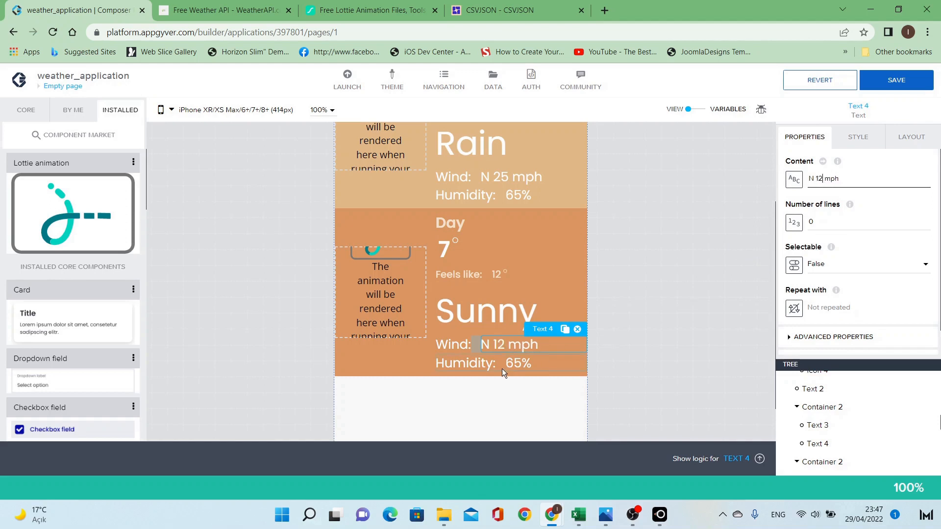
left_click(519, 364)
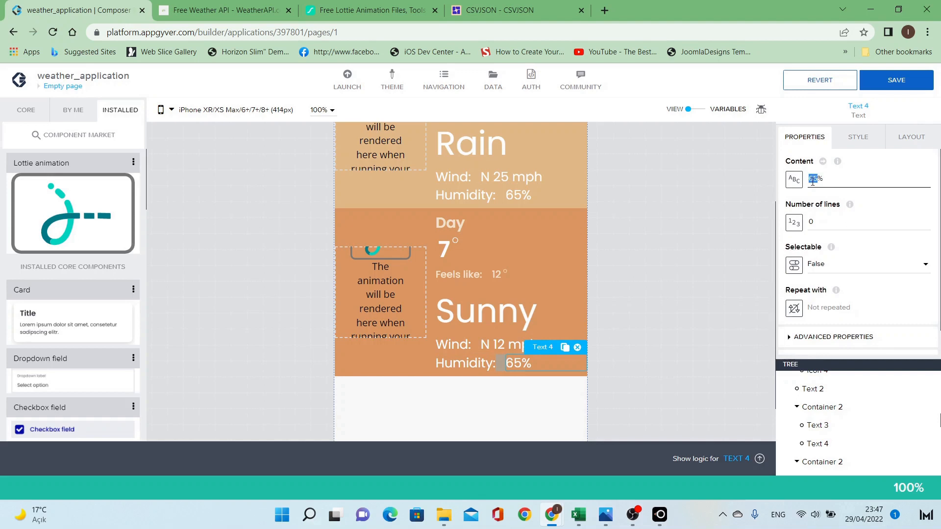
type("40")
Select the Day card's Lottie animation, switch to LottieFiles and search its animations for sunny.
left_click(393, 284)
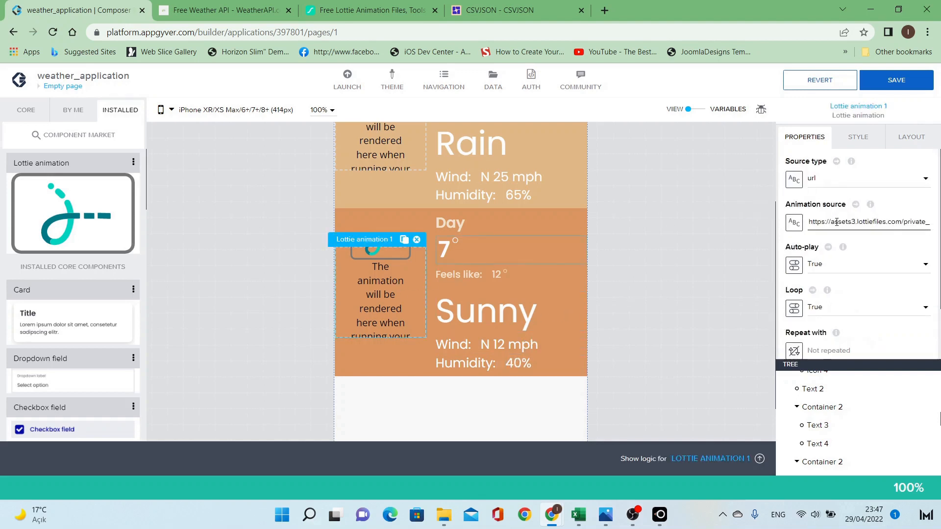
left_click(373, 10)
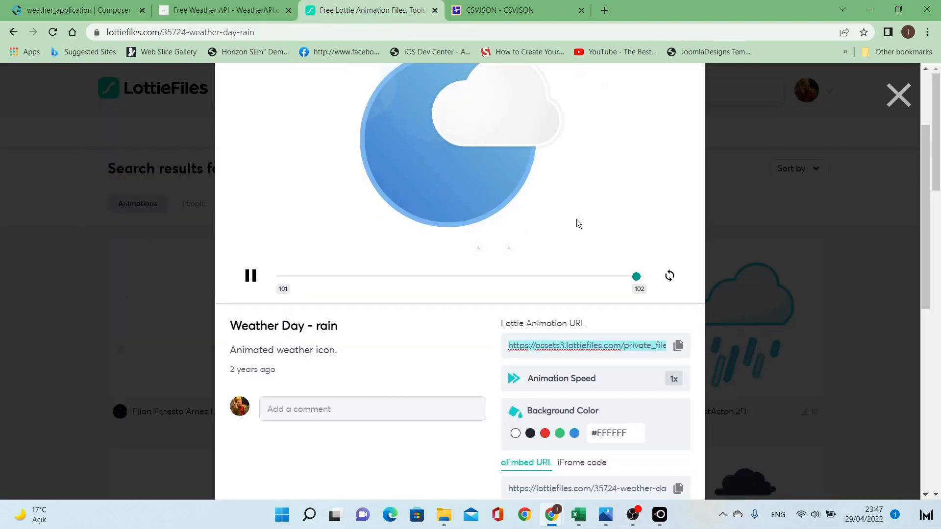
left_click(866, 111)
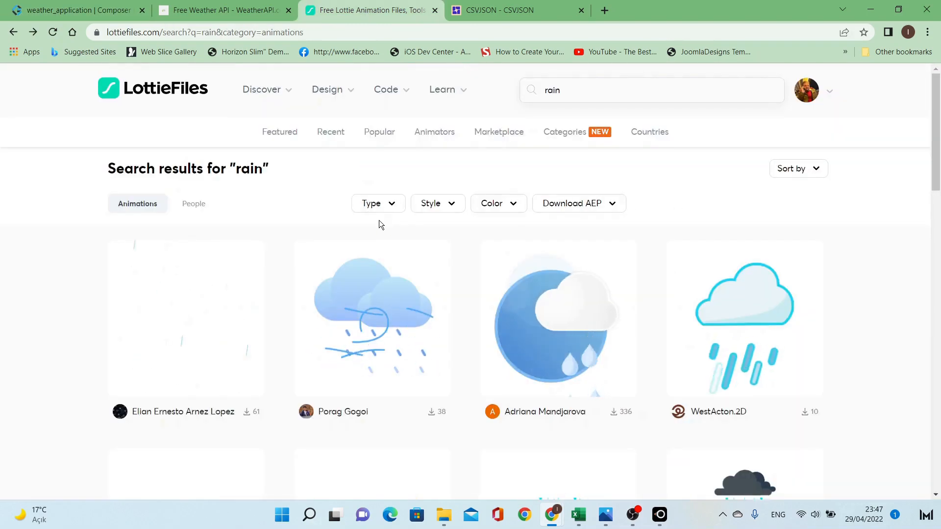
left_click(577, 89)
key("ctrl+a")
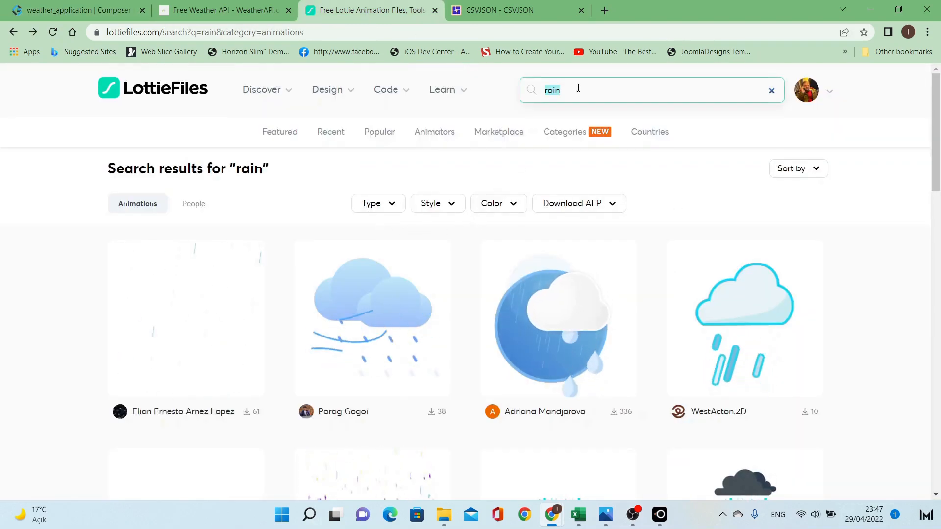
type("sunny")
key("Return")
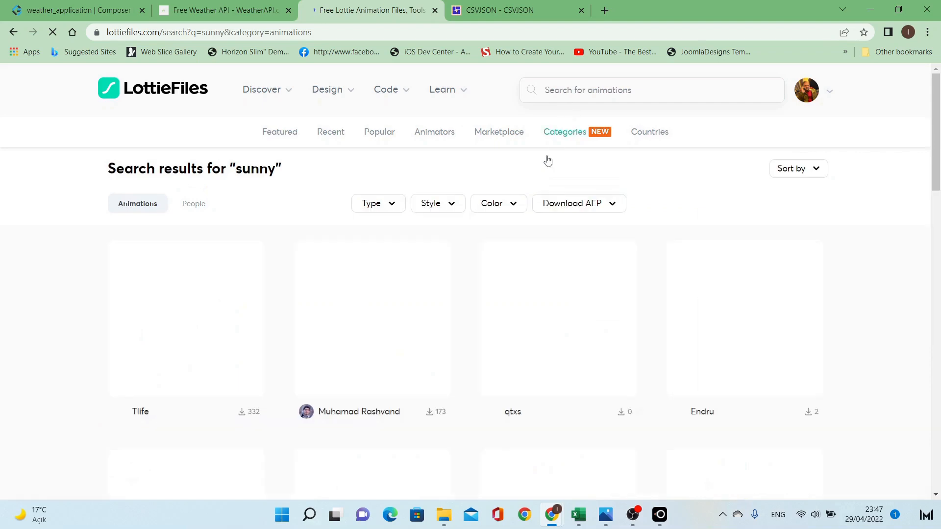
Examine the sunny search results for a suitable sun animation and preview the first one.
scroll(467, 283, "down", 2)
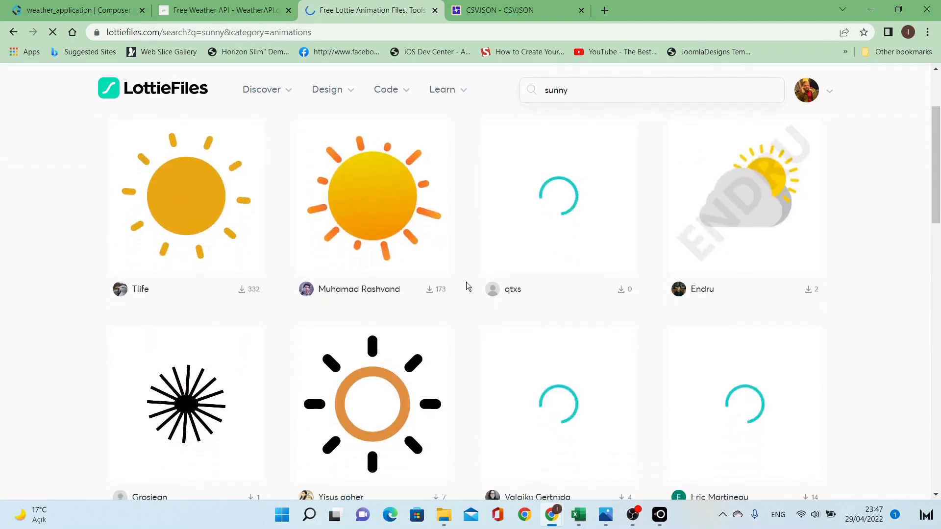
scroll(466, 281, "down", 5)
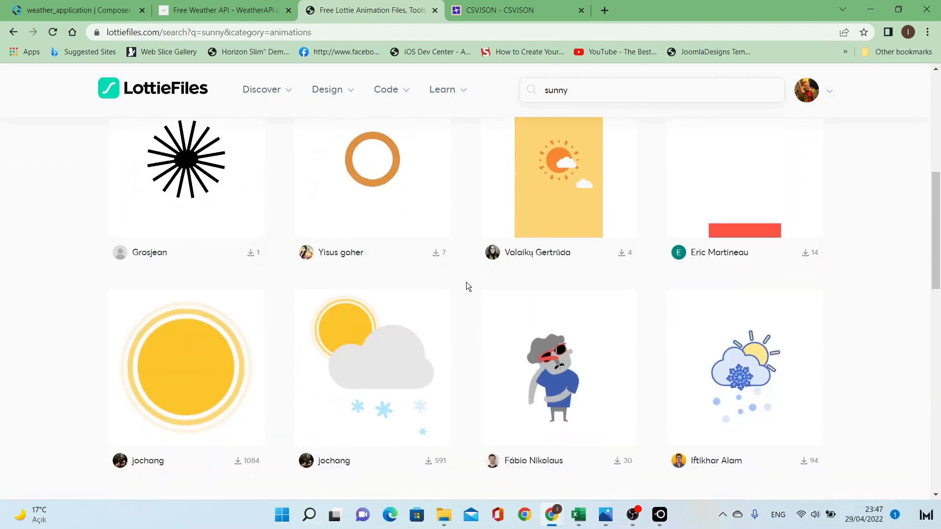
scroll(441, 297, "down", 3)
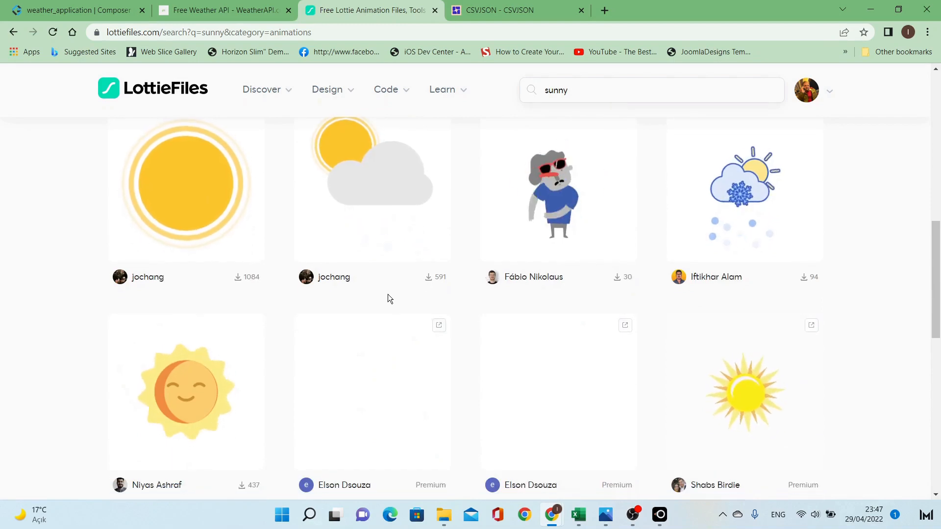
scroll(299, 306, "down", 3)
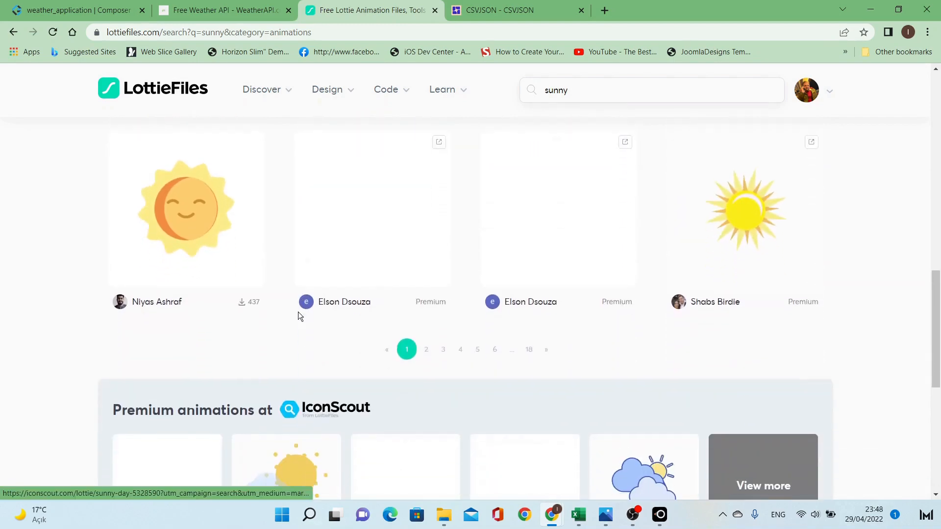
scroll(299, 314, "up", 4)
scroll(299, 316, "up", 2)
scroll(299, 317, "down", 3)
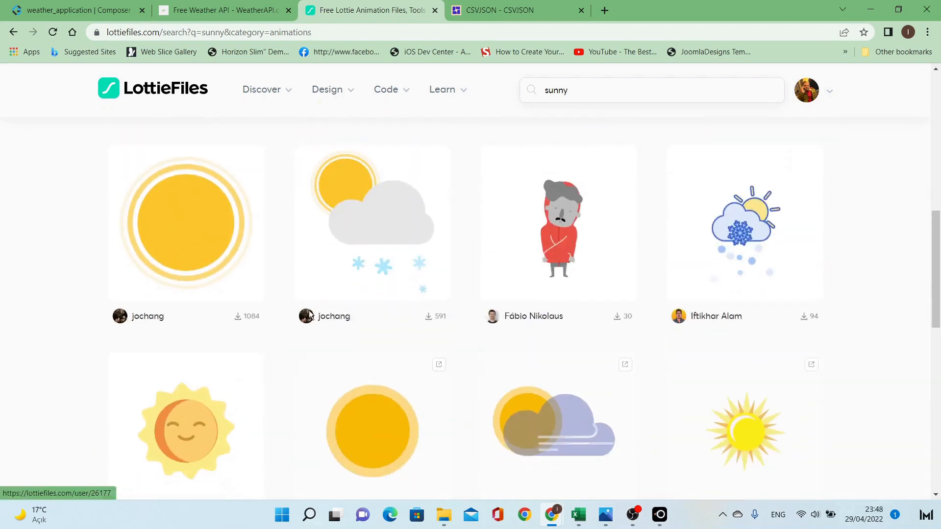
scroll(294, 326, "up", 3)
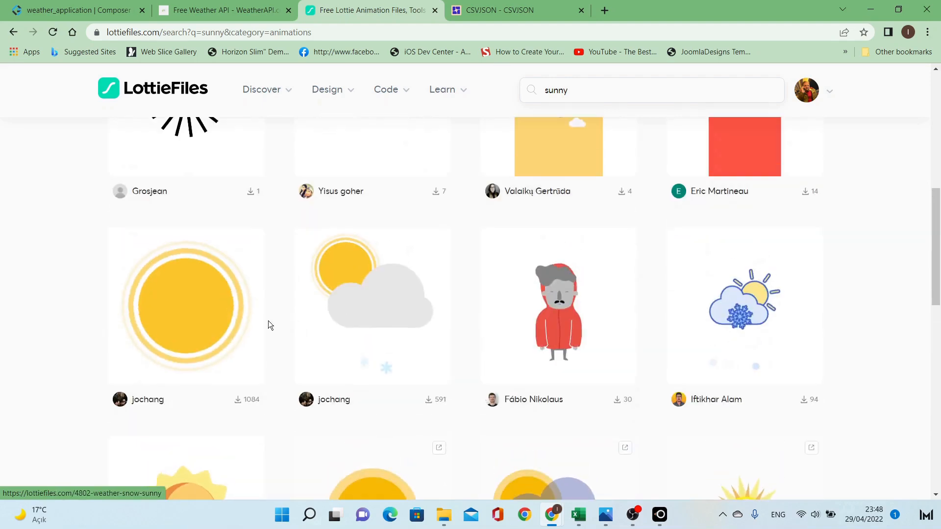
scroll(225, 309, "up", 4)
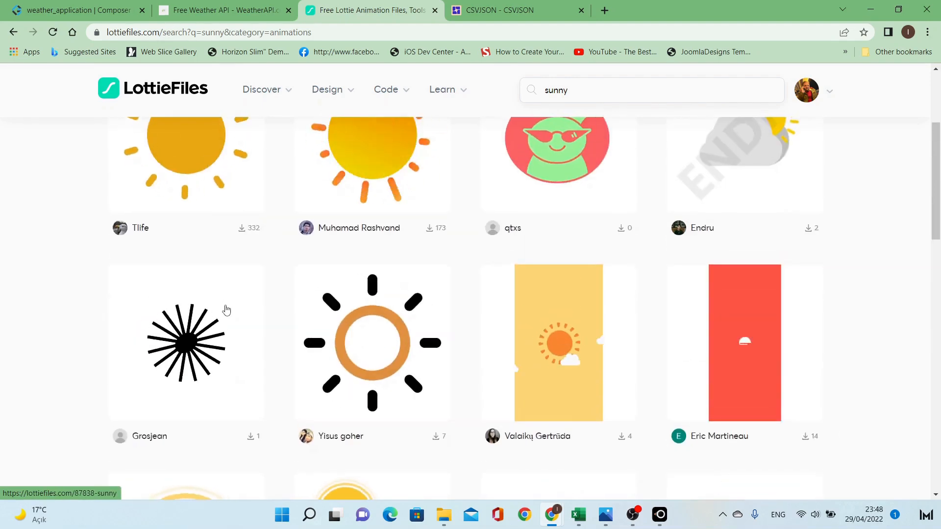
scroll(226, 311, "up", 2)
left_click(211, 291)
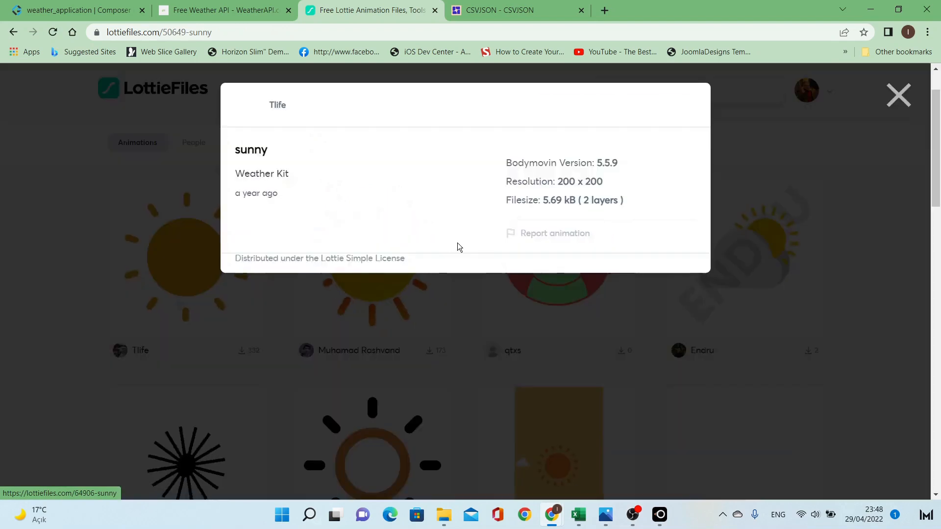
left_click(63, 282)
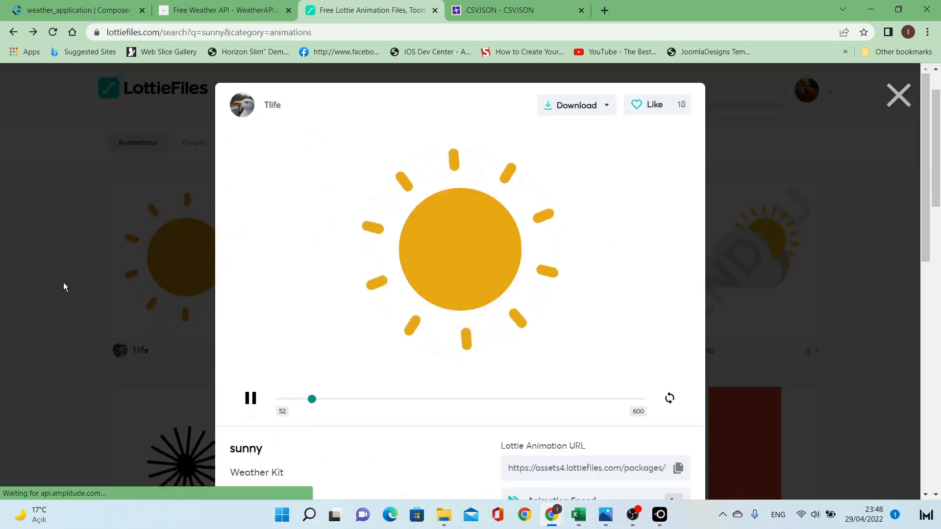
Open the Weather-sunny animation, copy its Lottie animation URL and close its preview.
scroll(389, 253, "down", 4)
left_click(227, 350)
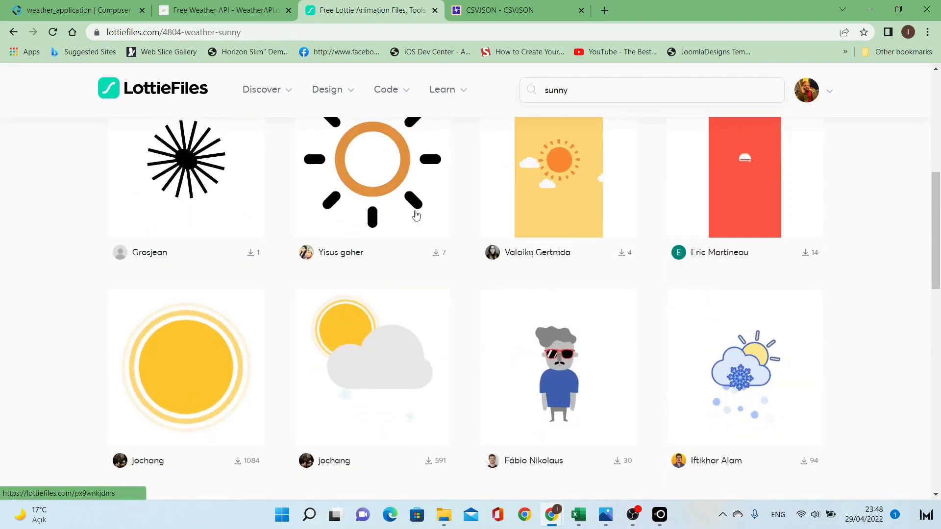
left_click(678, 468)
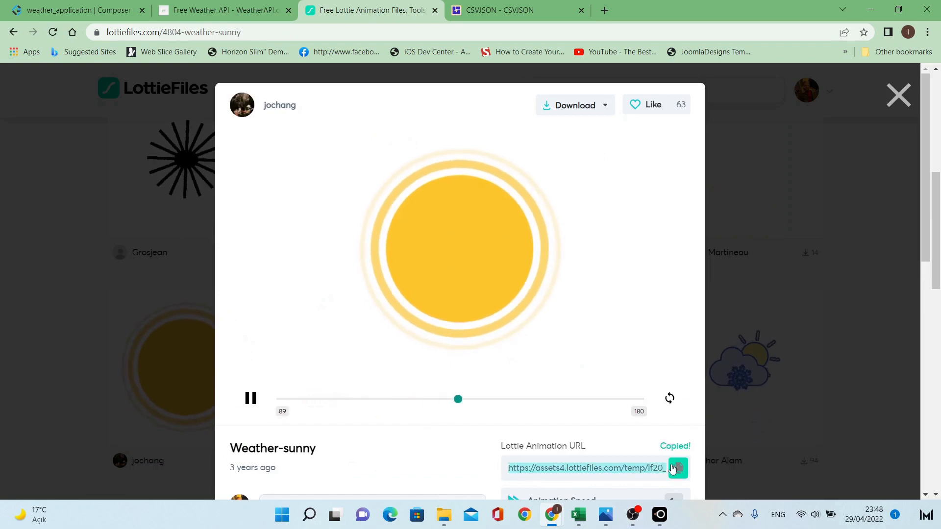
left_click(87, 243)
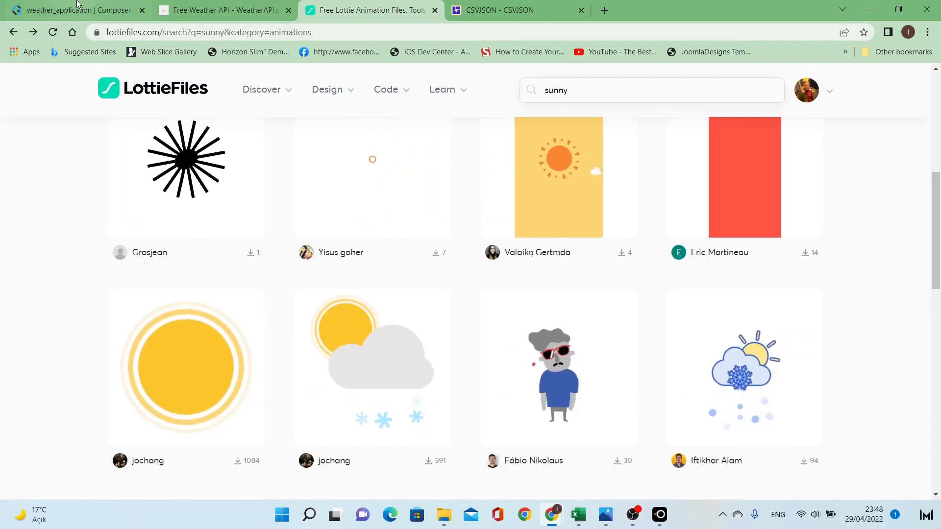
Return to AppGyver and replace the Day card's animation source with the copied Weather-sunny URL.
key("ctrl+1")
triple_click(870, 221)
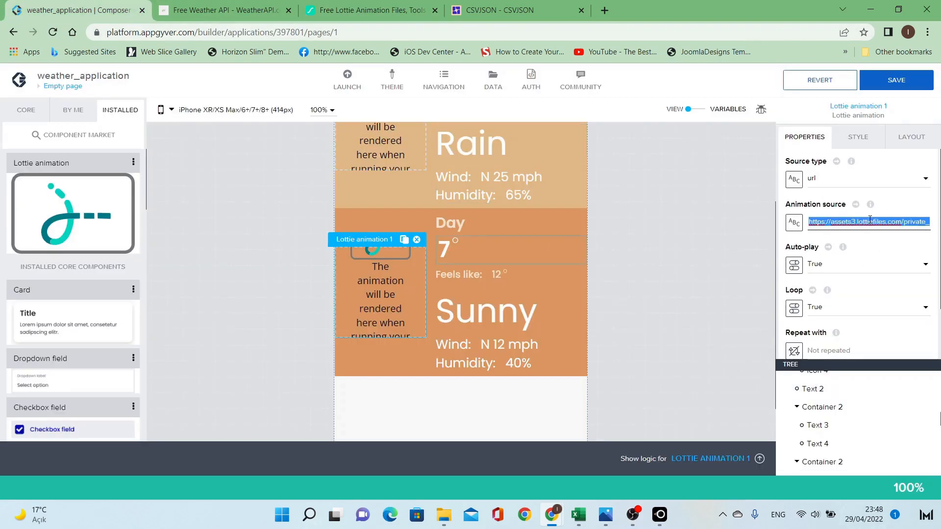
key("ctrl+v")
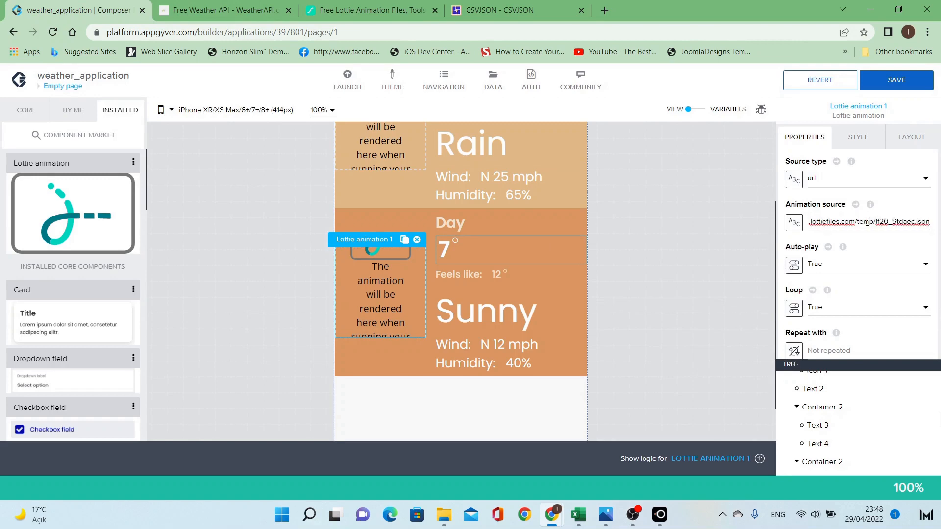
left_click(726, 280)
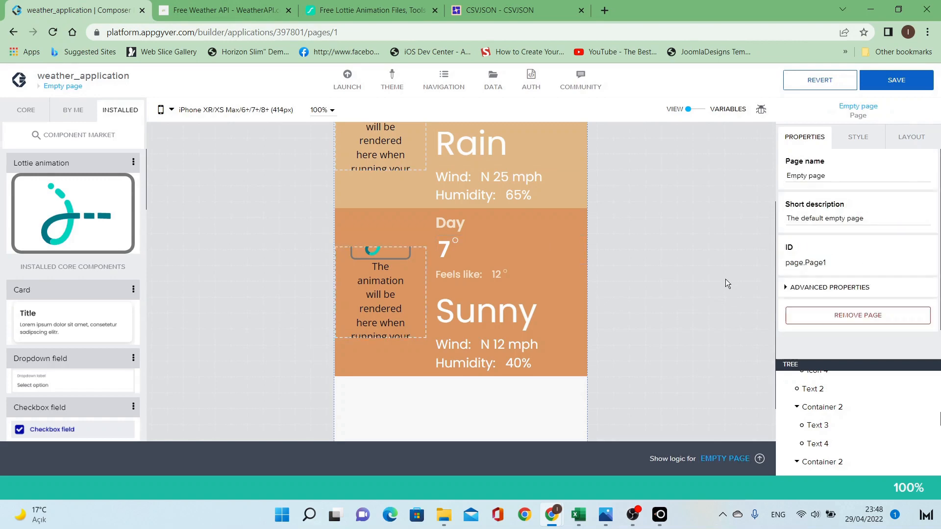
Save the application and check the Day card's sunny animation in the LetsView phone mirror, then return to the AppGyver editor.
left_click(876, 86)
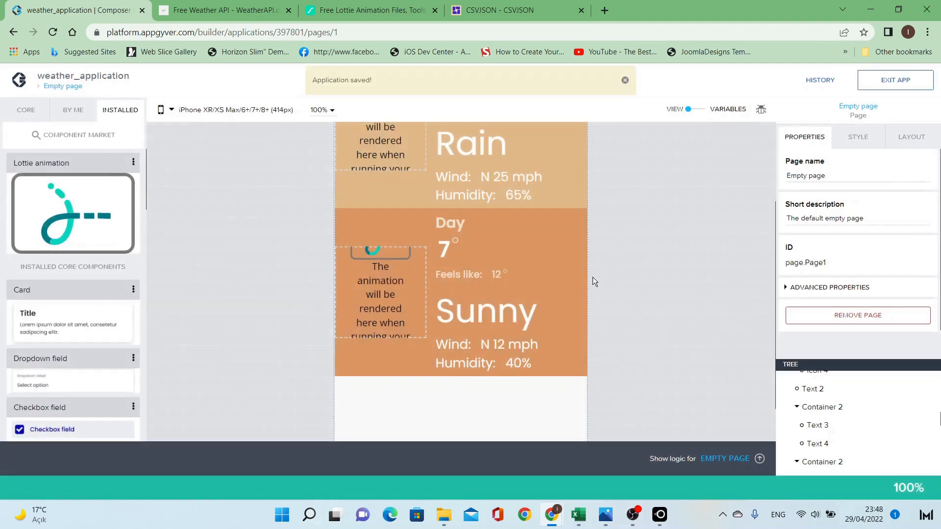
mouse_move(659, 515)
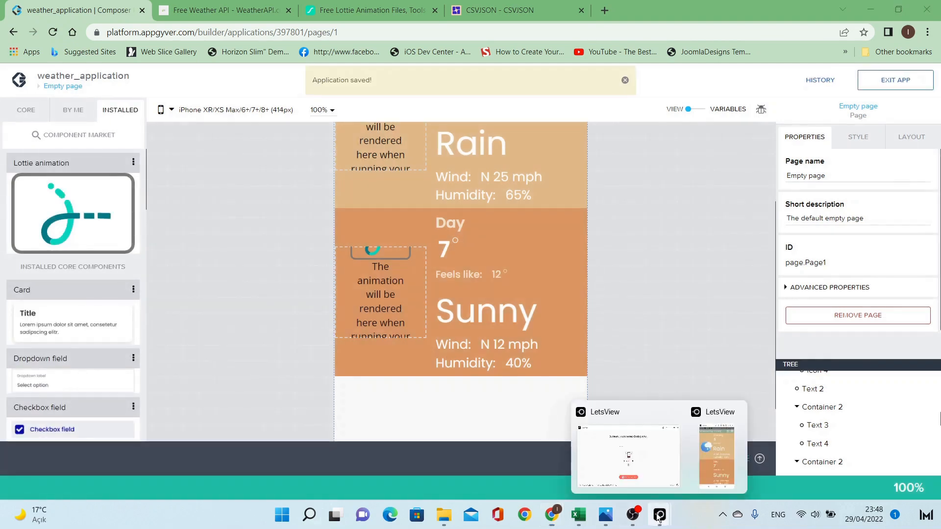
left_click(704, 472)
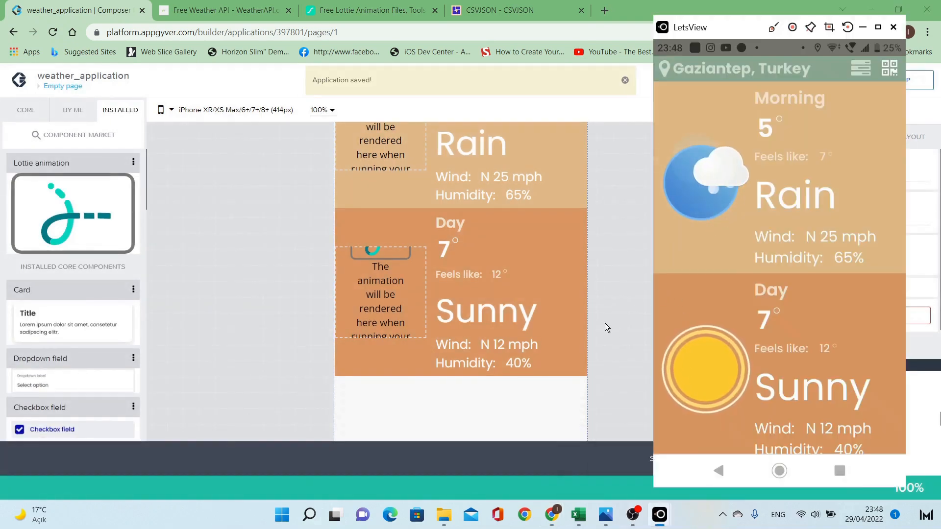
left_click(613, 350)
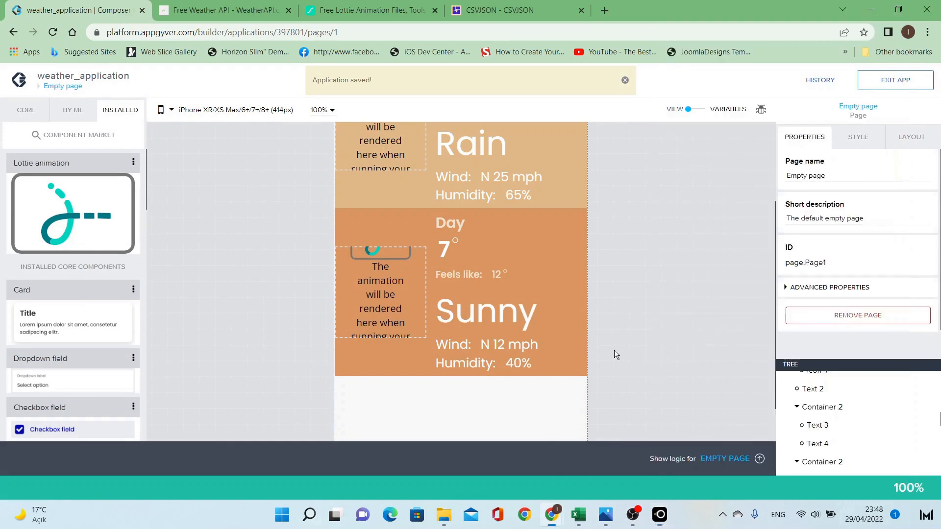
Duplicate the Day card's container and turn off the page's stretching to the viewport height.
left_click(428, 229)
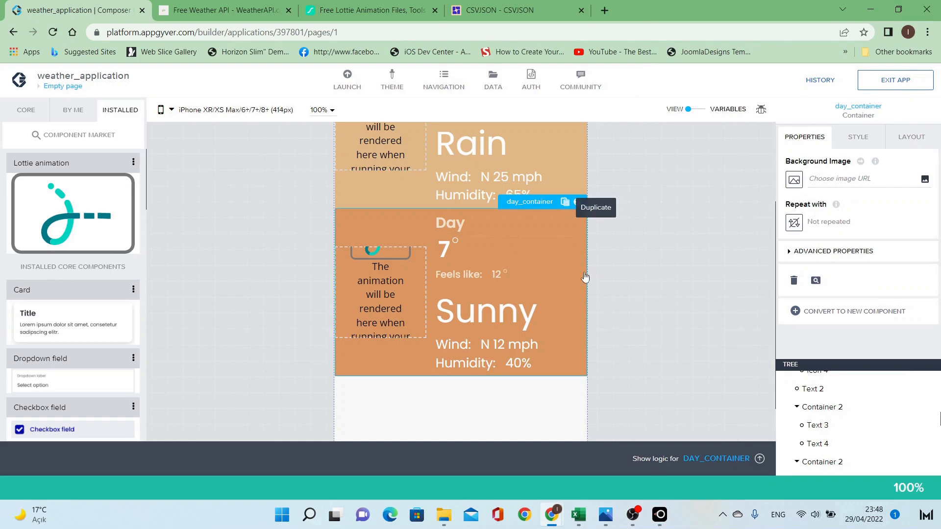
scroll(569, 287, "down", 2)
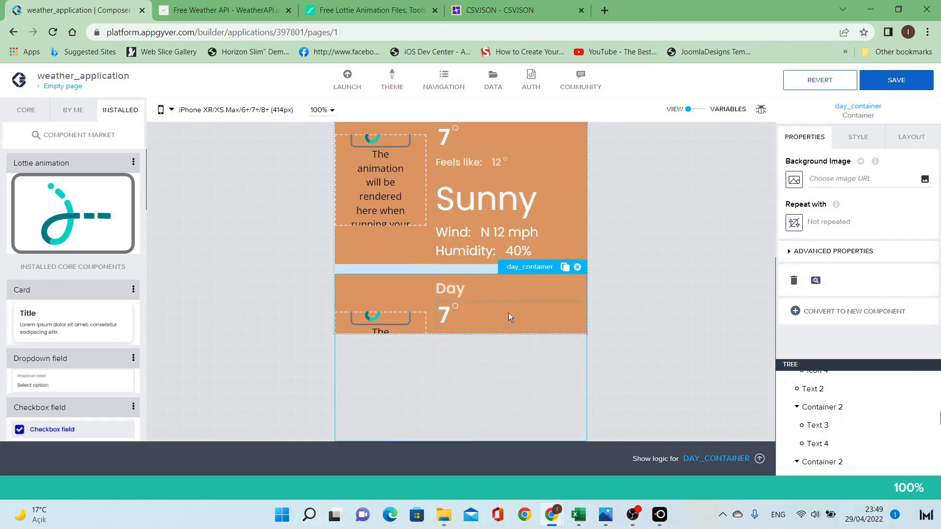
left_click(664, 252)
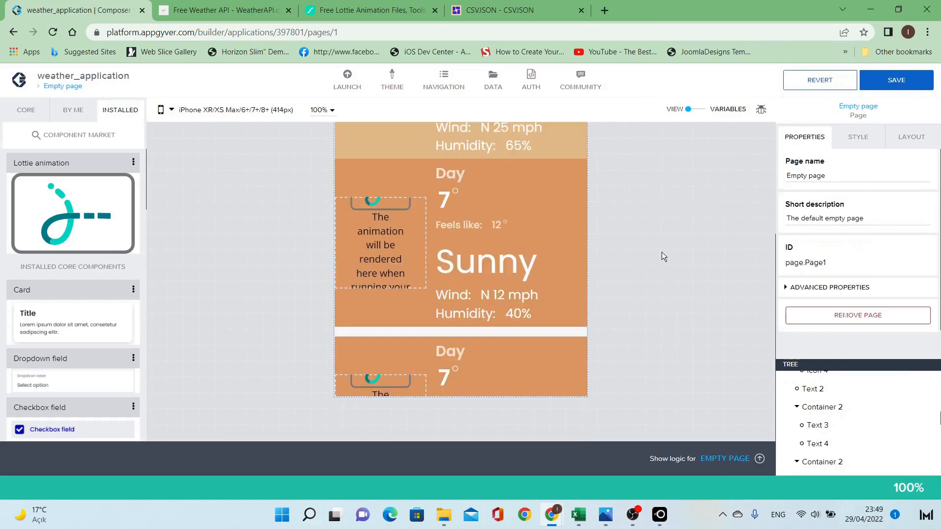
left_click(858, 137)
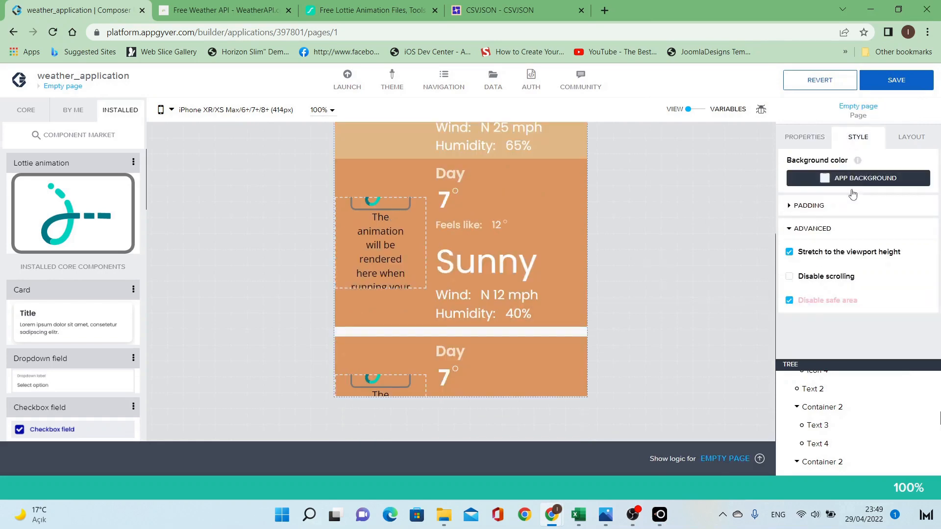
left_click(841, 256)
scroll(699, 276, "down", 3)
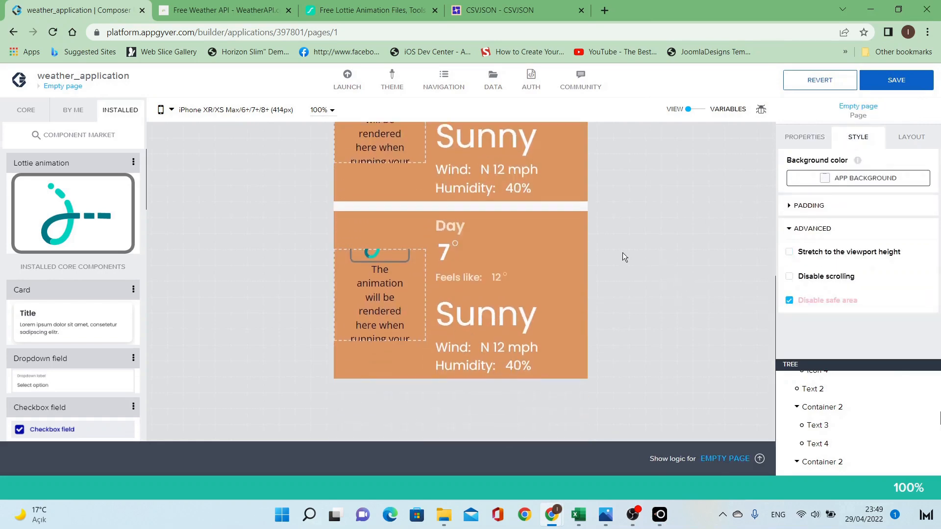
Change the title text of the duplicated Day card to Evening.
left_click(433, 215)
left_click(823, 146)
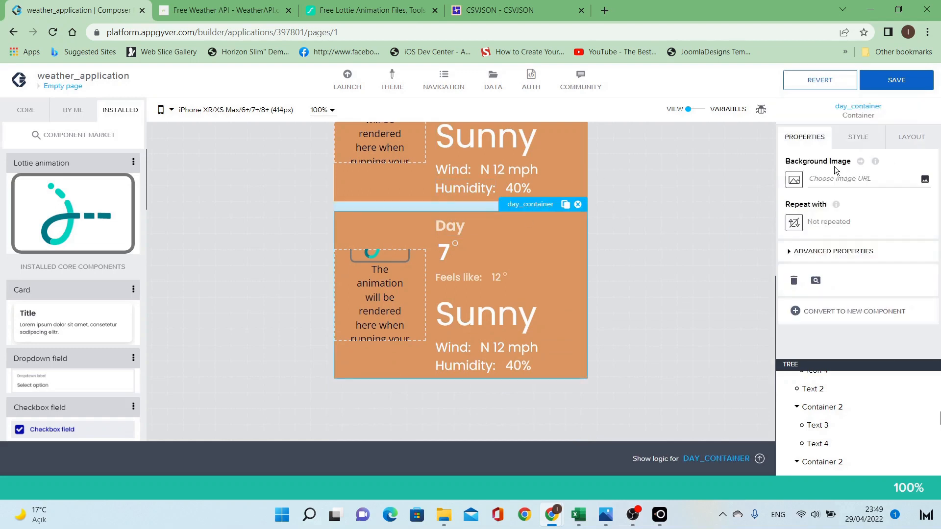
left_click(894, 141)
left_click(858, 138)
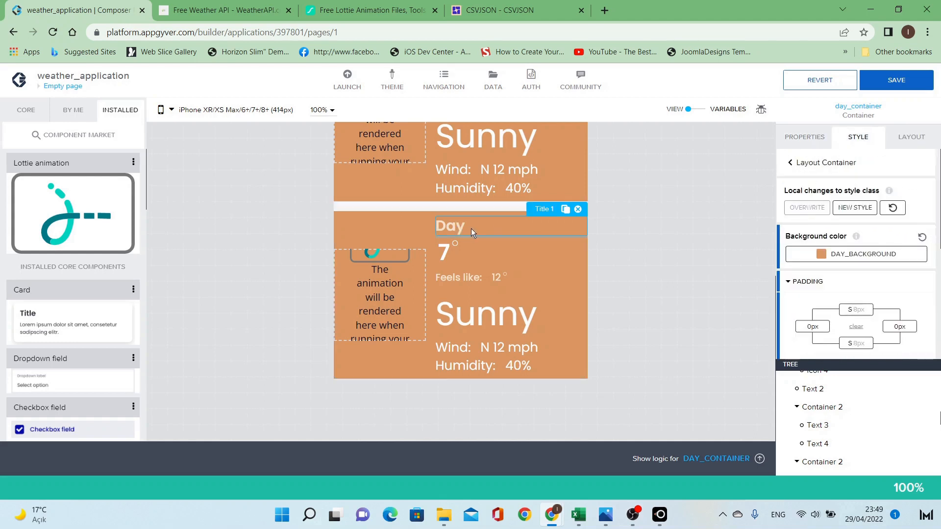
left_click(489, 226)
left_click(805, 138)
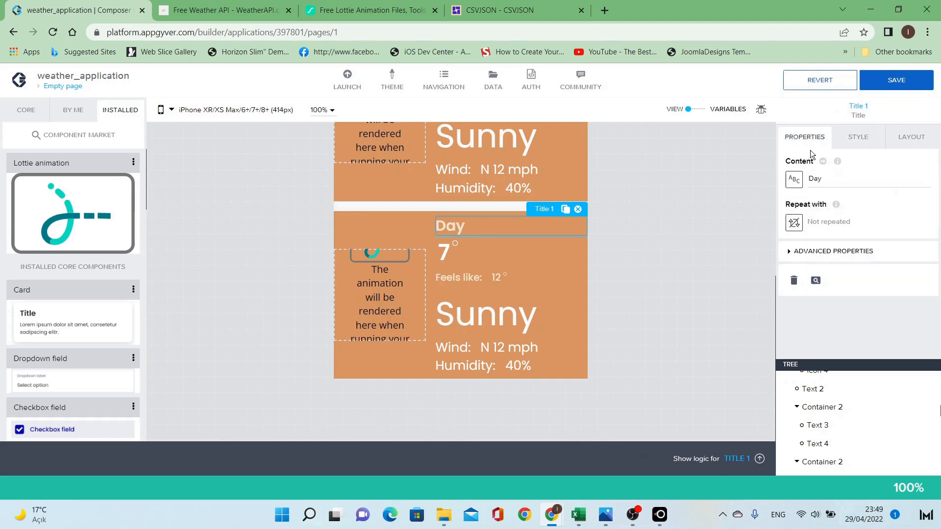
double_click(825, 177)
type("Evening")
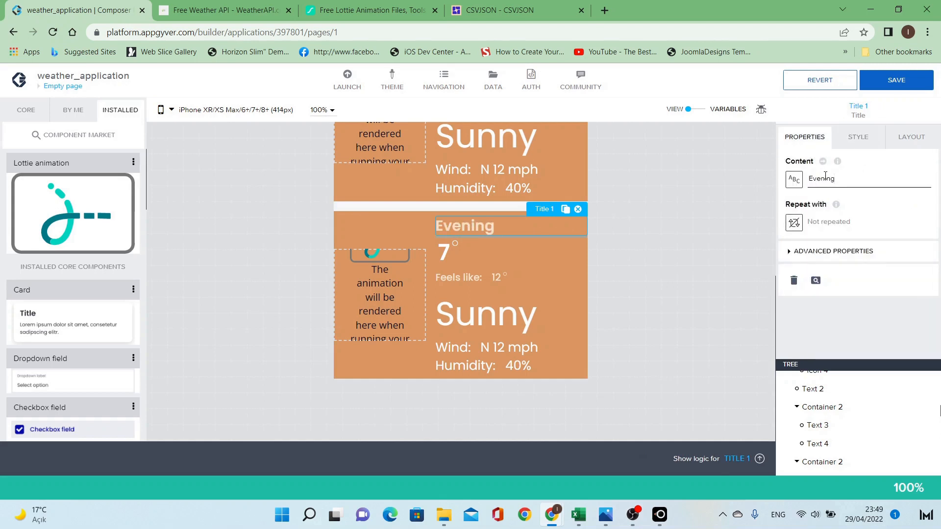
Switch to the reference design in Photos and sample the Evening card's background colour with the colour picker.
left_click(724, 514)
left_click(606, 515)
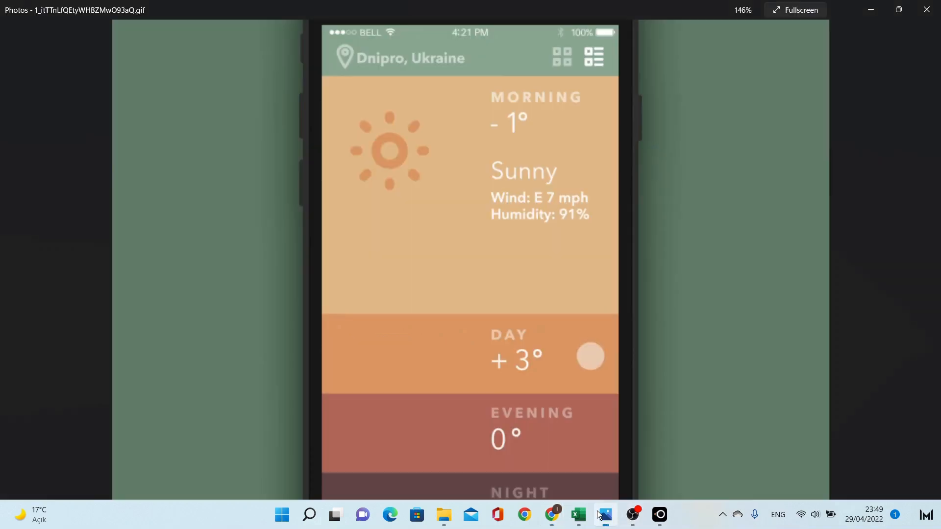
left_click(723, 514)
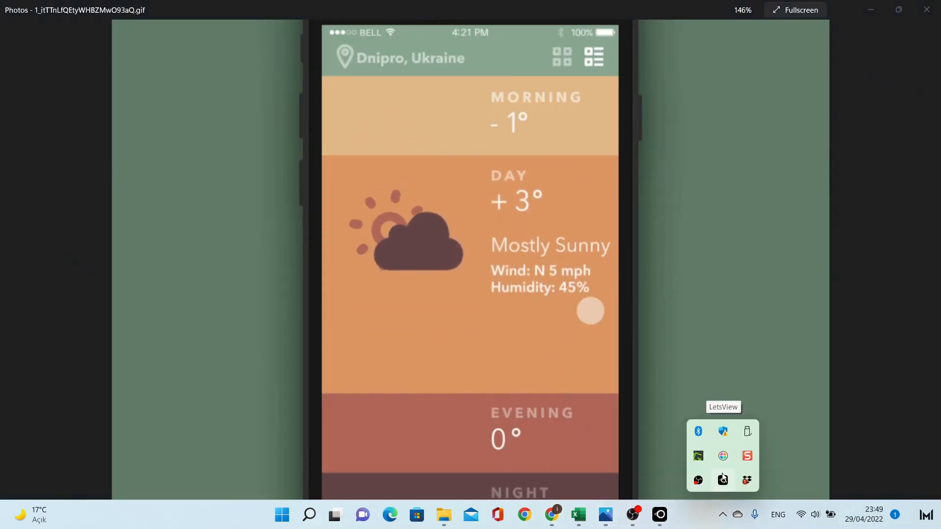
left_click(723, 456)
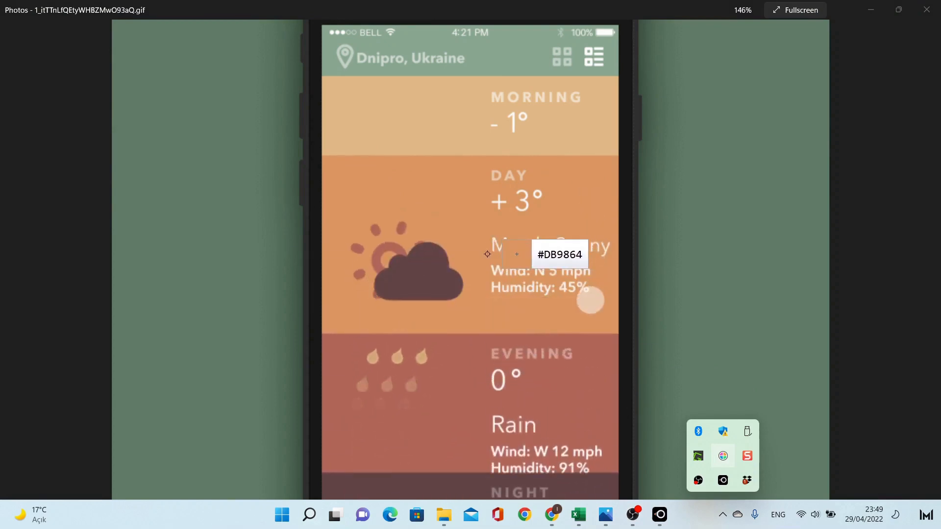
left_click(488, 257)
left_click(722, 515)
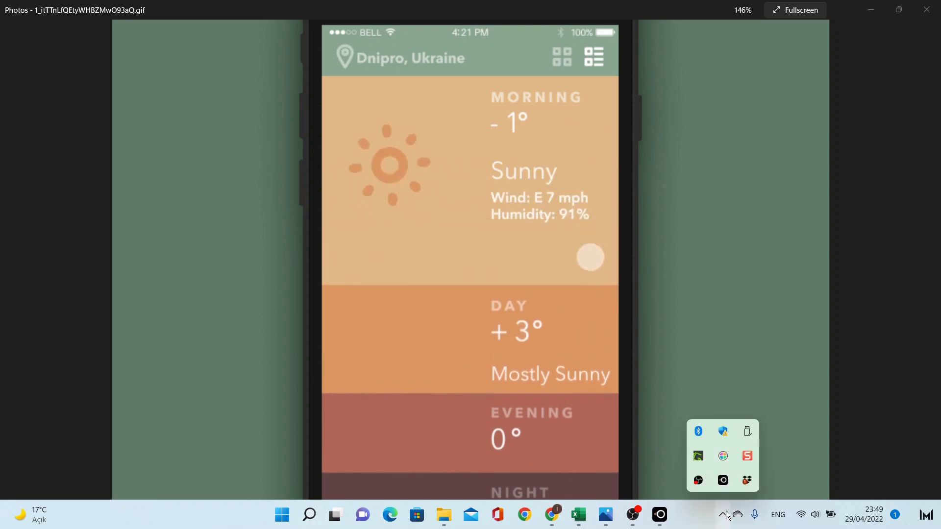
left_click(722, 456)
left_click(575, 443)
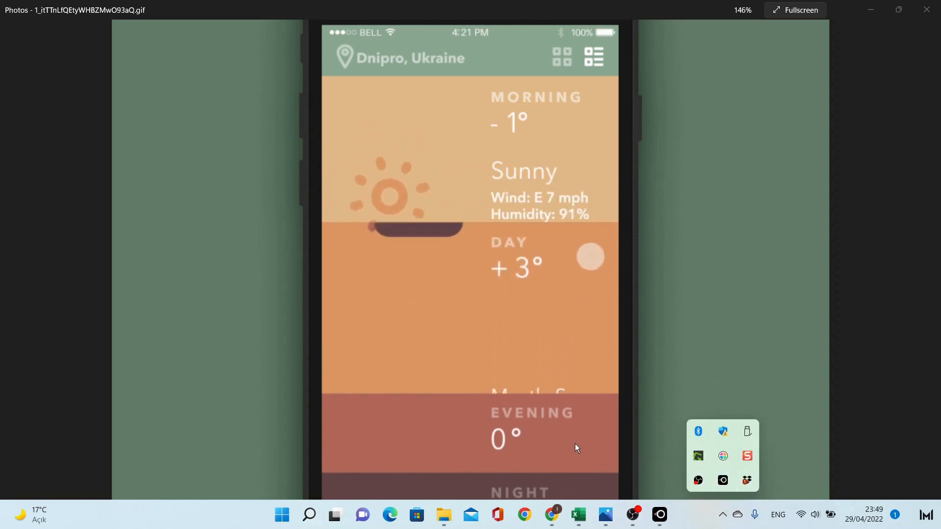
left_click(677, 311)
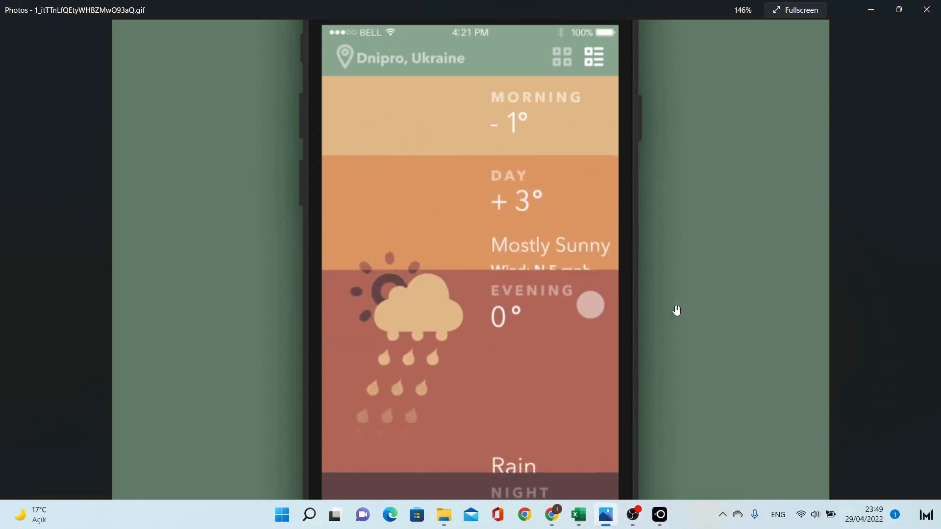
Return to AppGyver and set the duplicated card container's display name to evening_container.
mouse_move(552, 515)
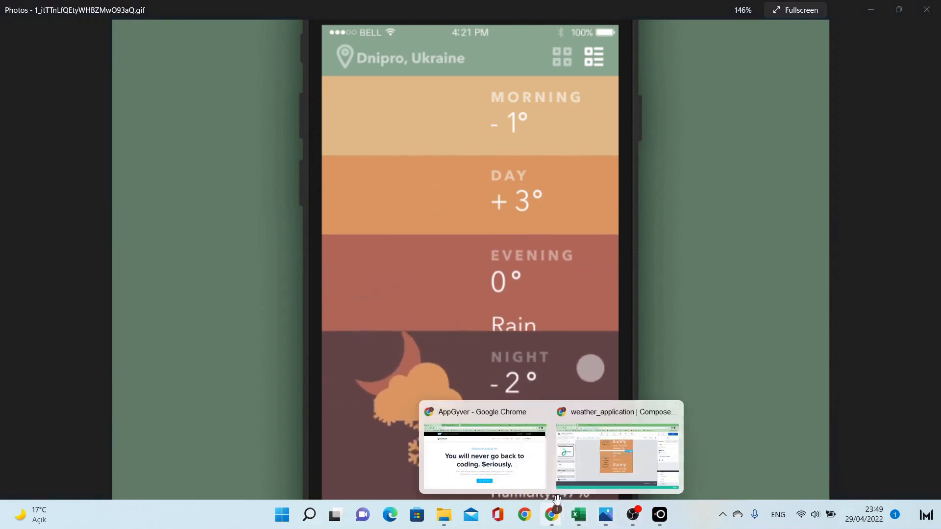
left_click(621, 454)
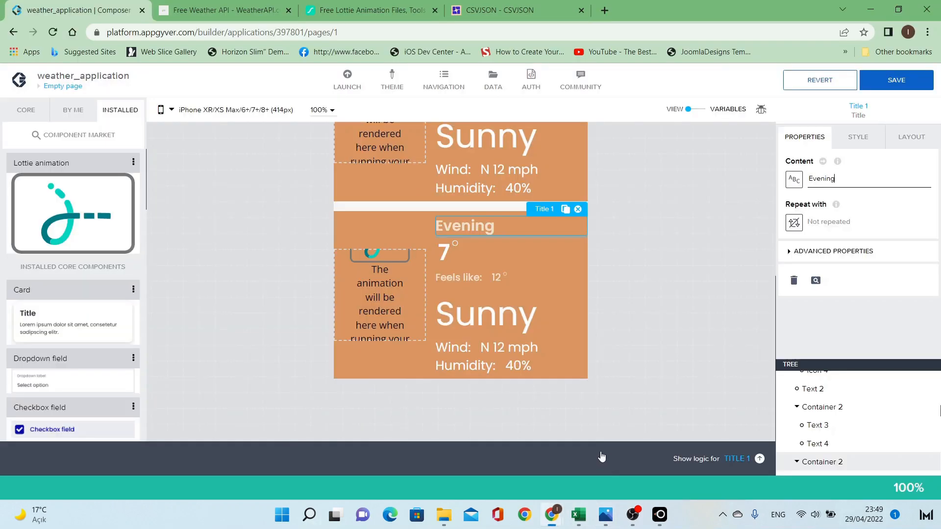
left_click(433, 230)
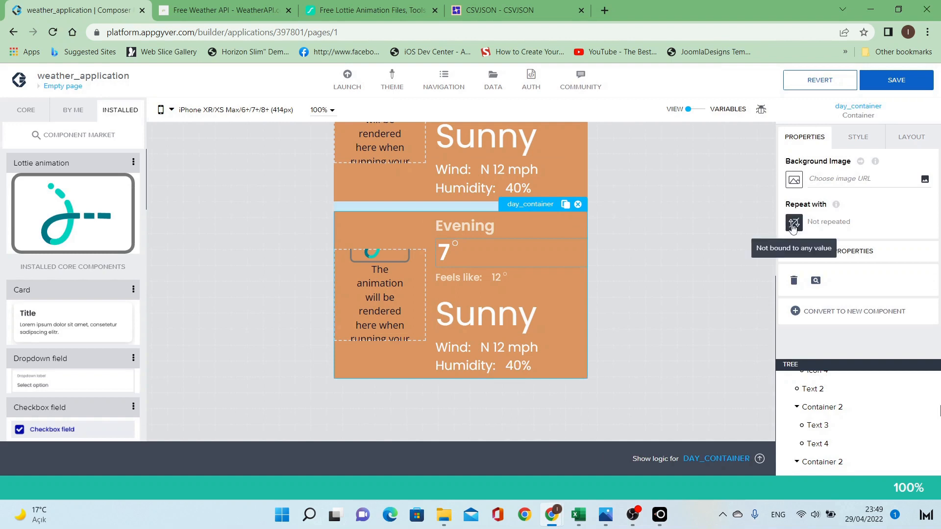
left_click(835, 251)
scroll(836, 288, "down", 2)
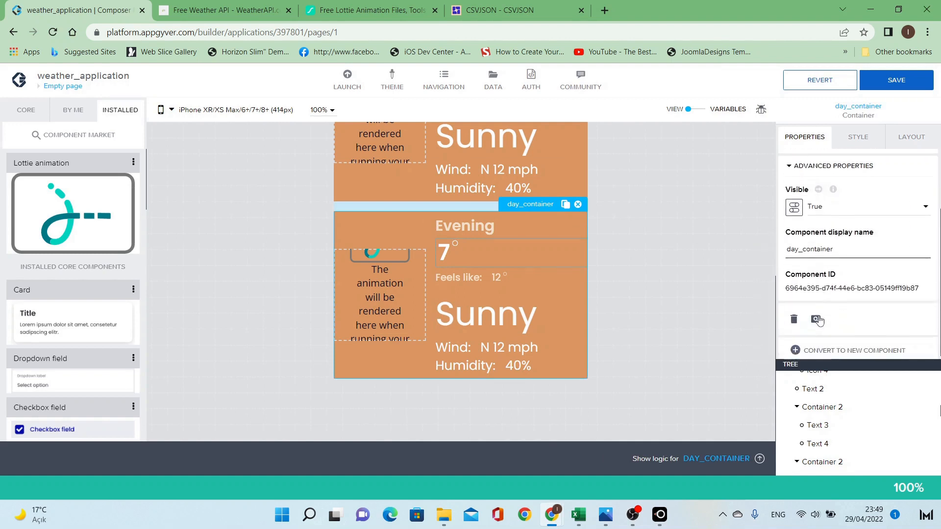
type("evening")
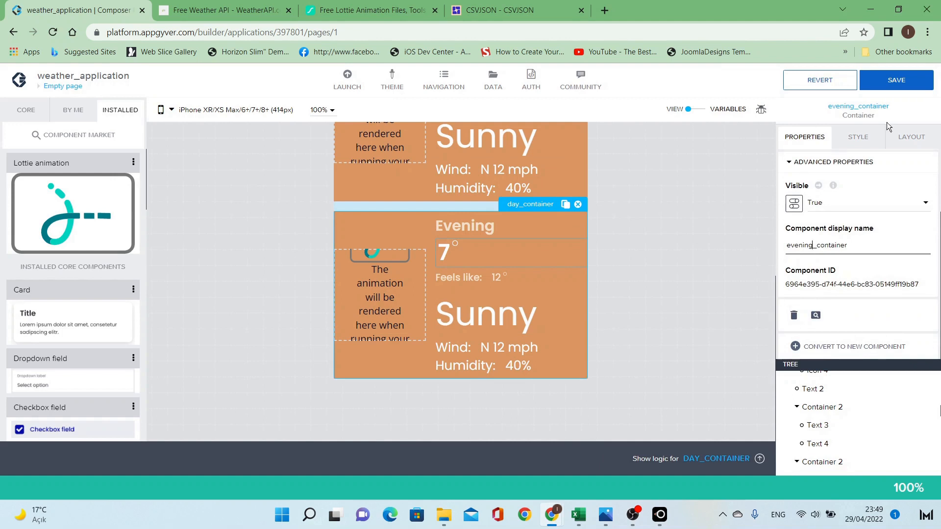
Give evening_container a new background palette named evening_background with the colour #B1695A.
left_click(858, 139)
left_click(861, 254)
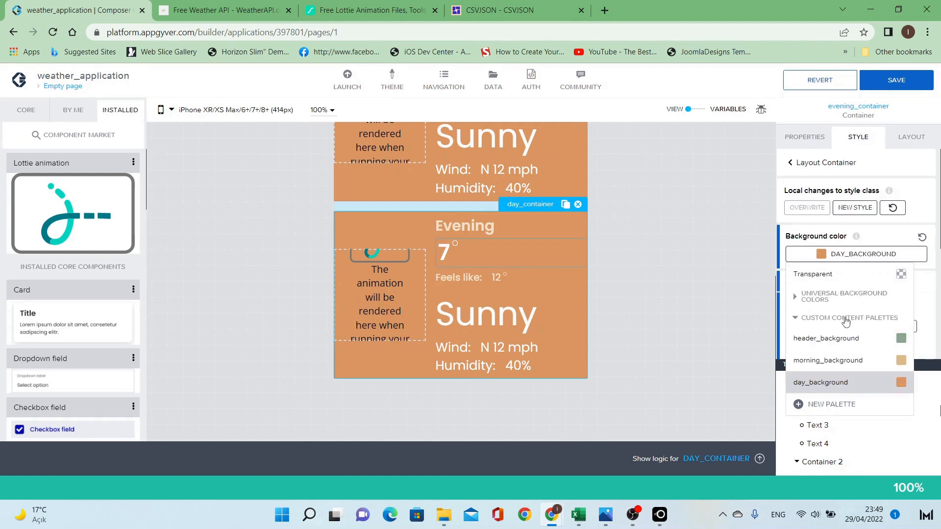
left_click(834, 405)
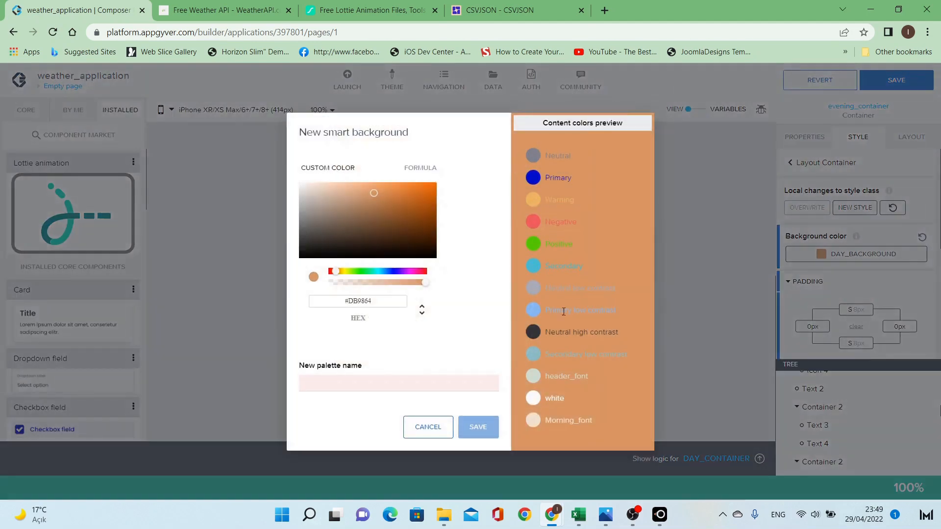
triple_click(385, 301)
type("#B1695A")
left_click(398, 384)
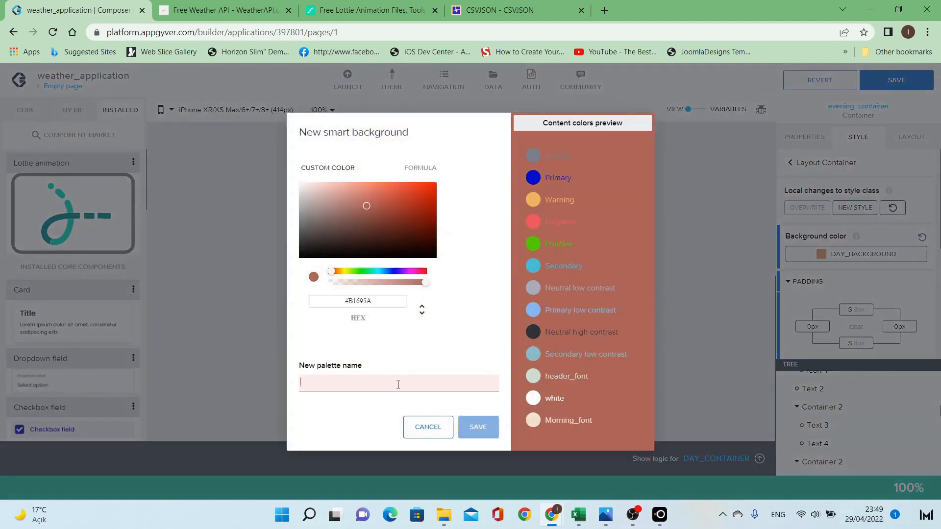
type("evening_background")
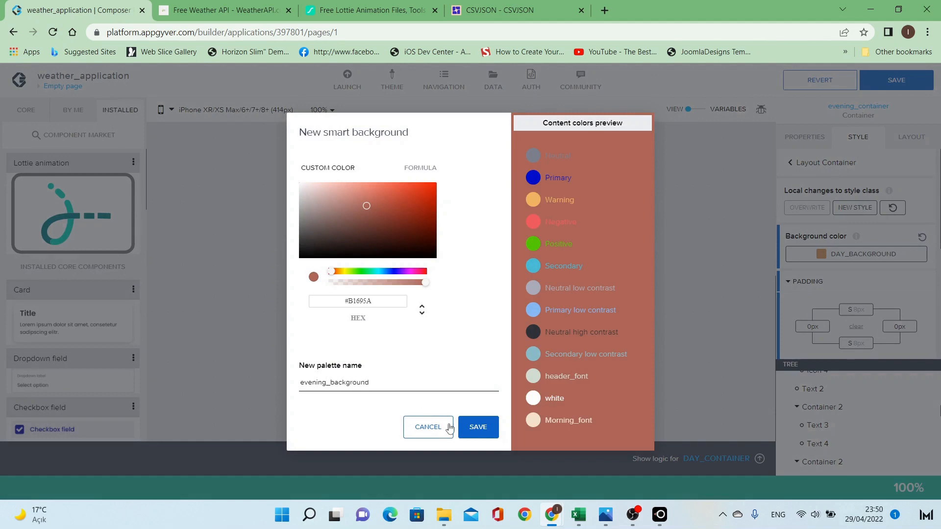
left_click(477, 433)
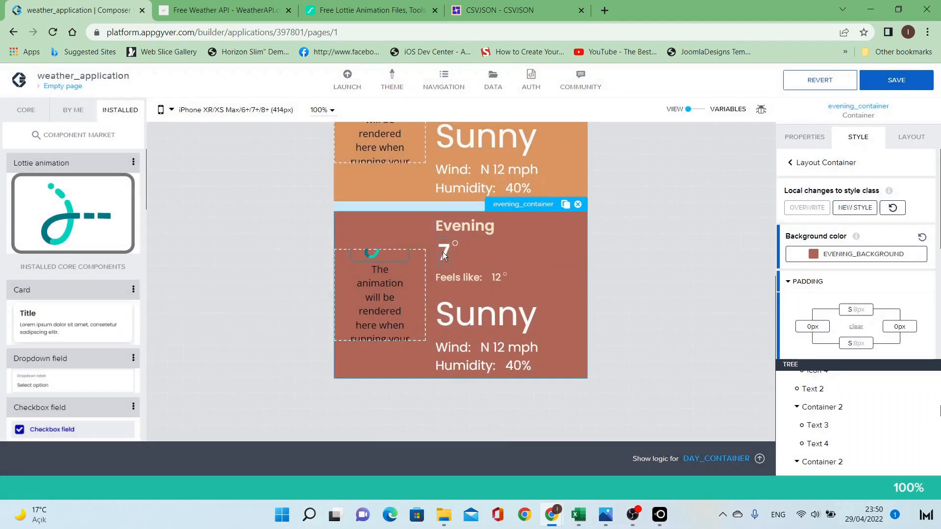
Set the Evening card's temperature to 4 and its feels-like value to 0.
left_click(560, 245)
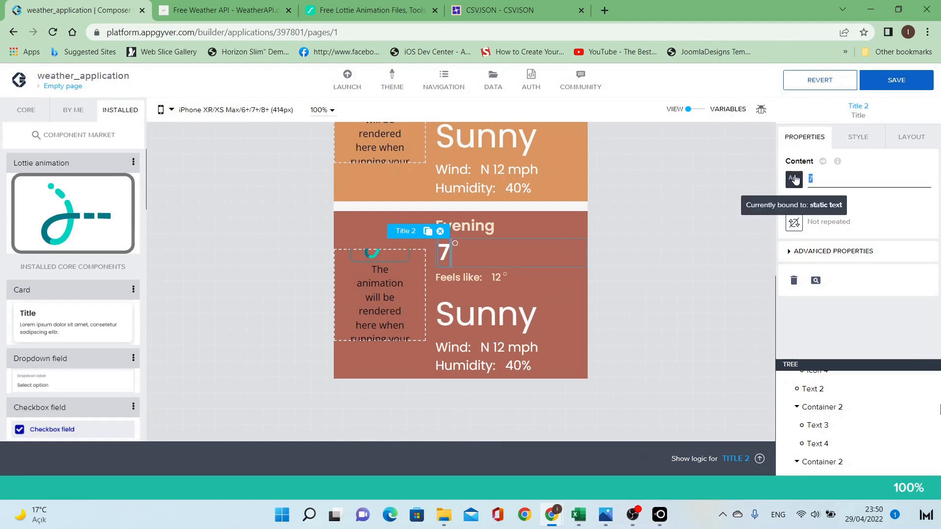
type("4")
left_click(498, 276)
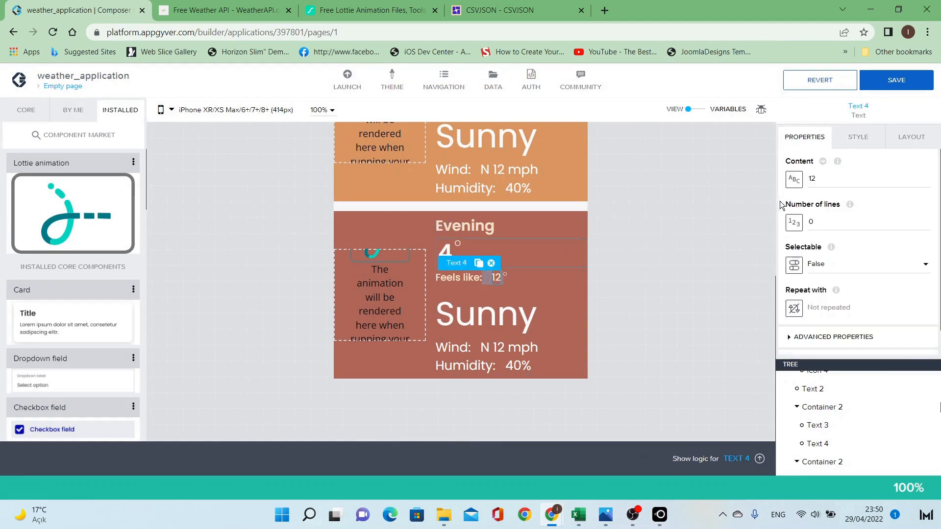
left_click(833, 181)
Set the Evening card's condition to Cloudy, its wind to W 40 mph and its humidity to 30%.
left_click(499, 316)
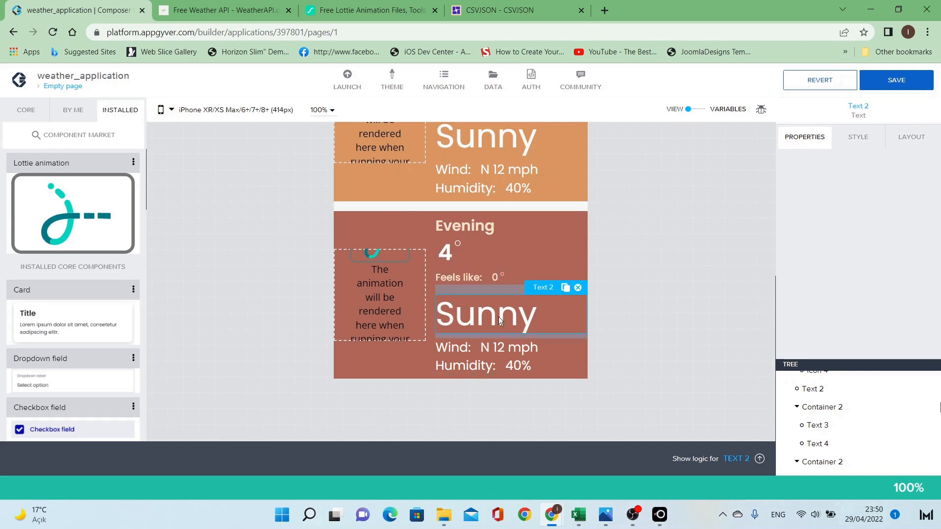
type("Cloudy")
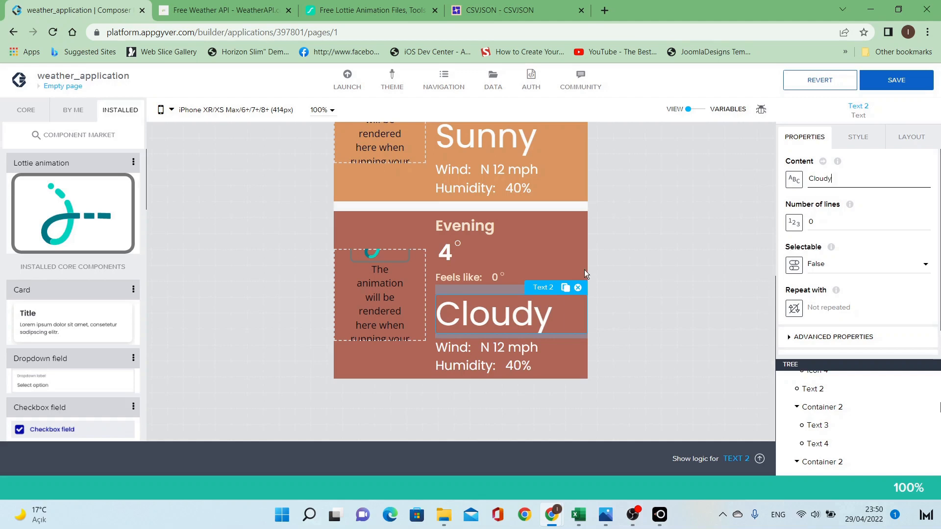
left_click(499, 349)
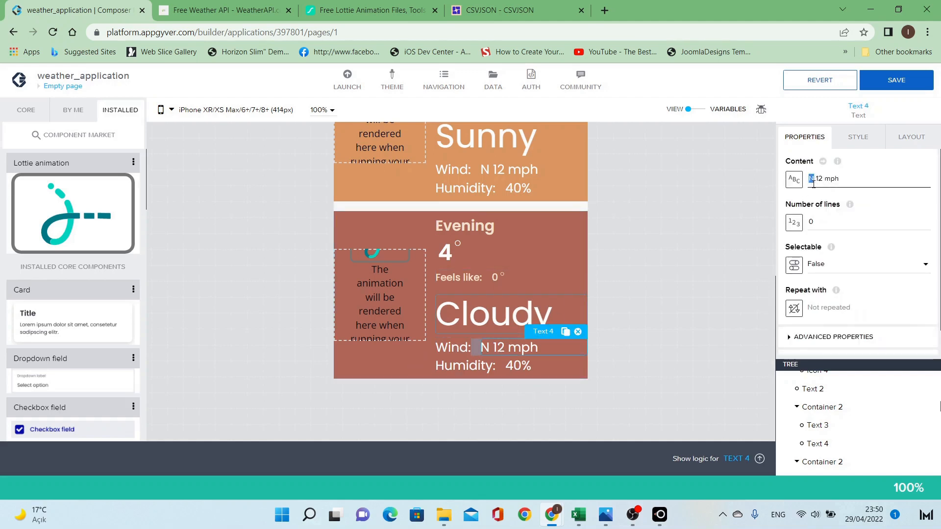
type("W ")
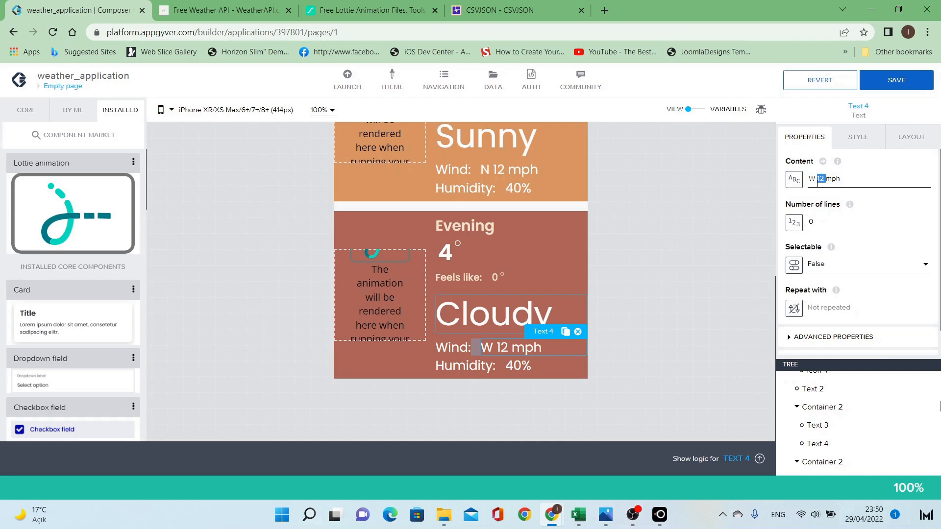
type("40")
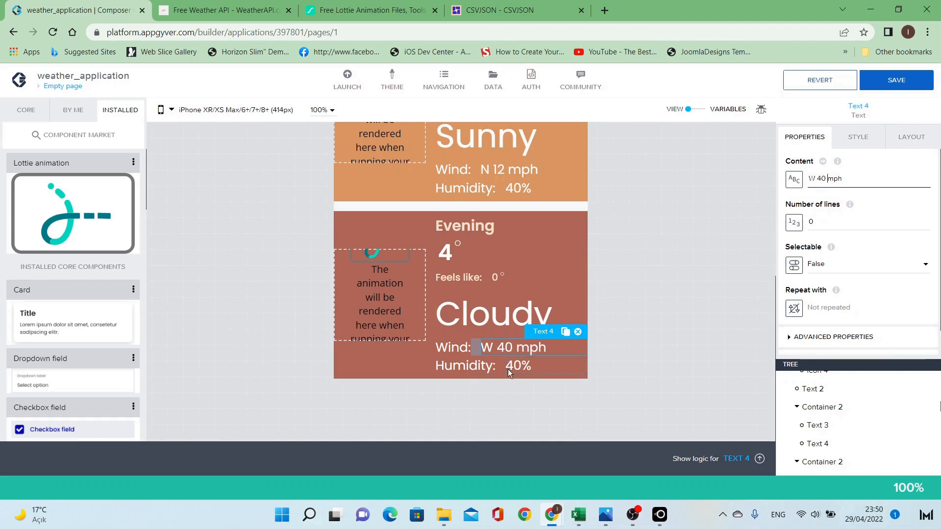
left_click(514, 364)
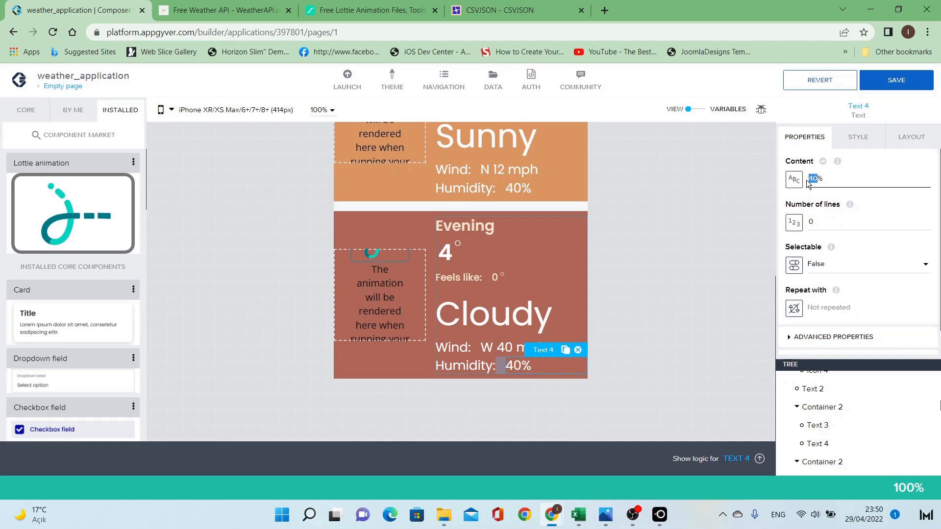
type("30")
Select the Evening card's Lottie animation, switch to LottieFiles, search for cloudy and look through the first results page.
left_click(396, 253)
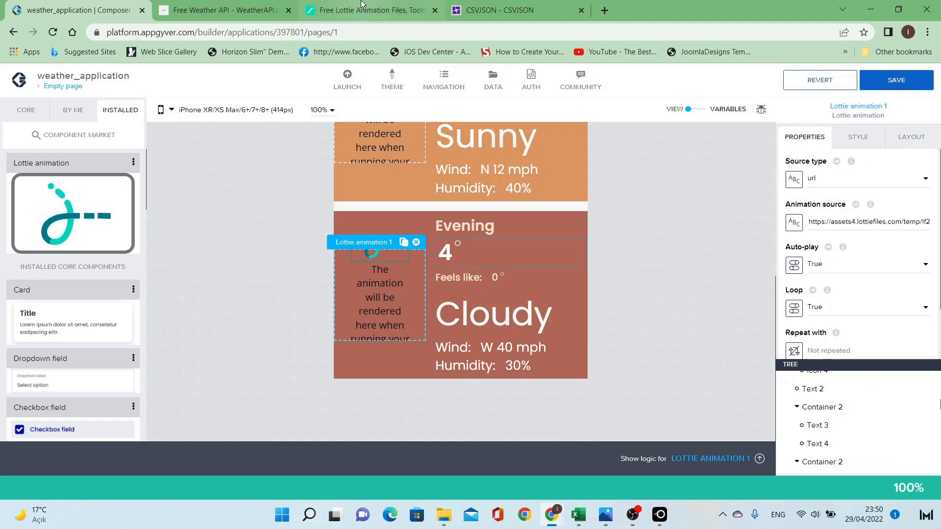
left_click(372, 10)
mouse_move(387, 89)
scroll(442, 162, "up", 4)
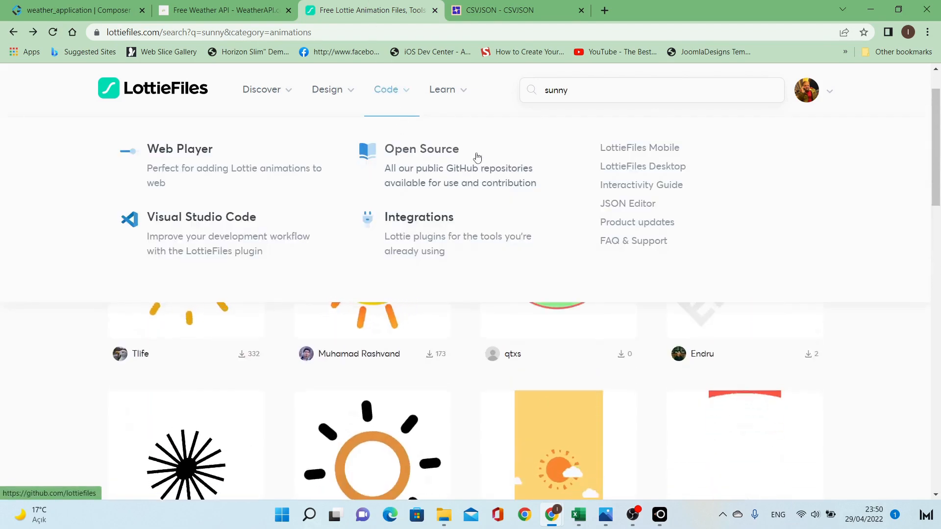
double_click(581, 90)
type("cloudy")
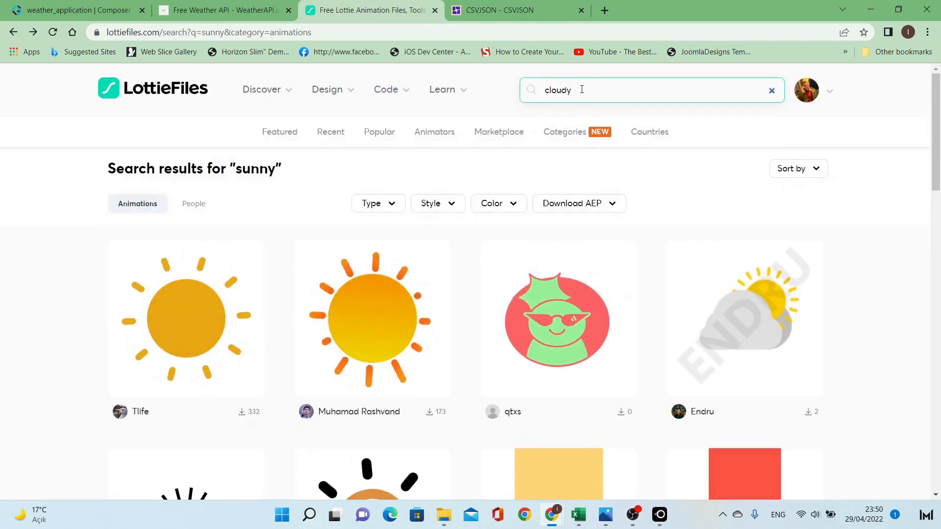
key("Return")
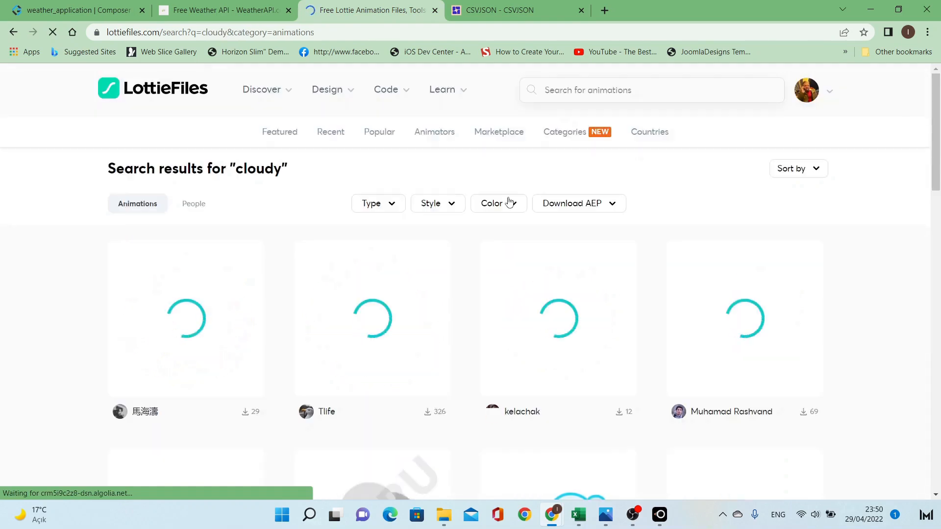
scroll(442, 276, "down", 5)
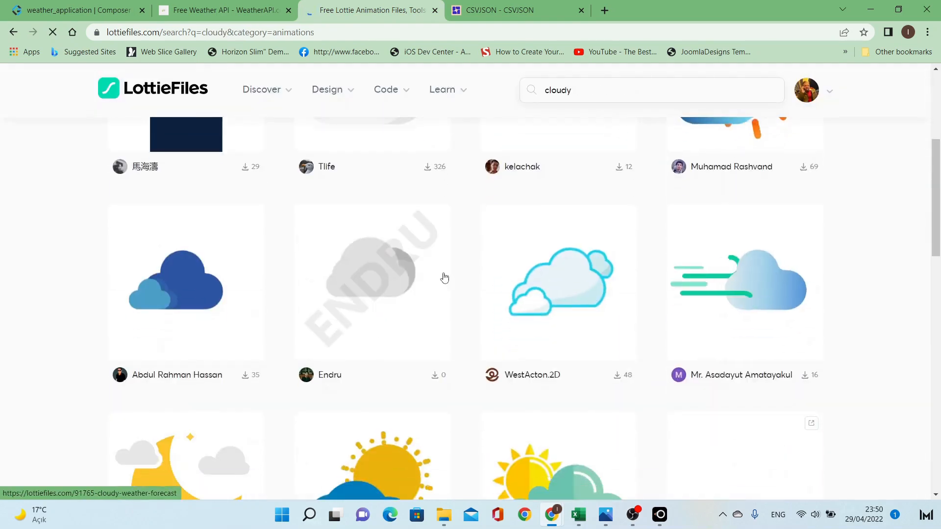
scroll(444, 277, "down", 3)
scroll(444, 278, "down", 5)
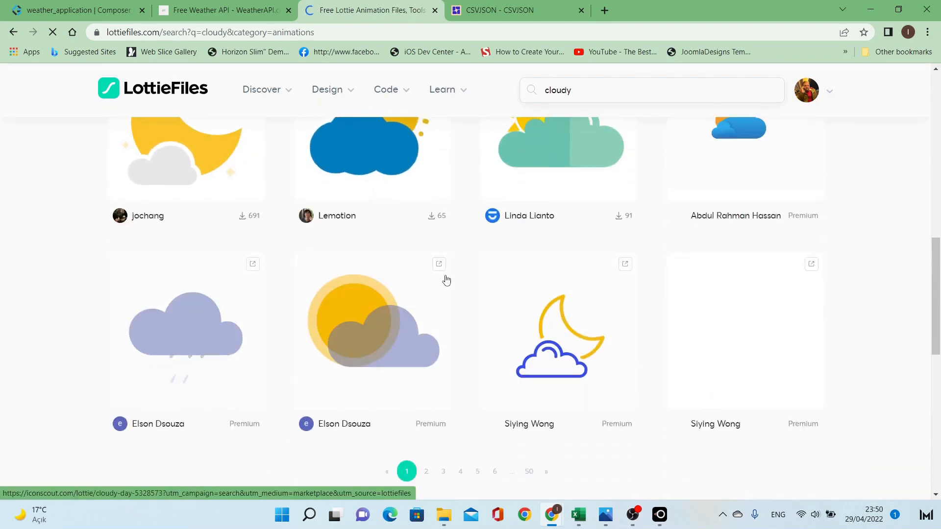
scroll(443, 277, "down", 3)
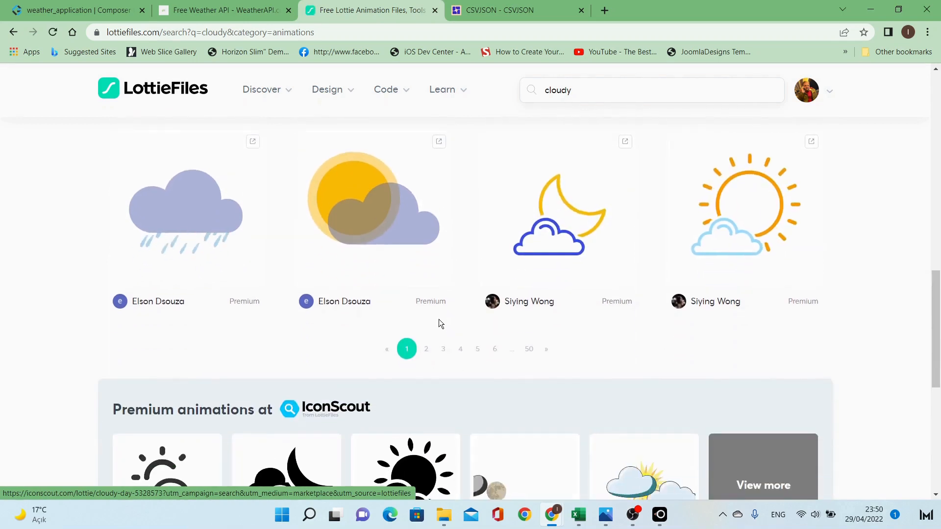
Look through the second page of cloudy results and check the blue-outlined clouds animation on its IconScout page.
left_click(426, 349)
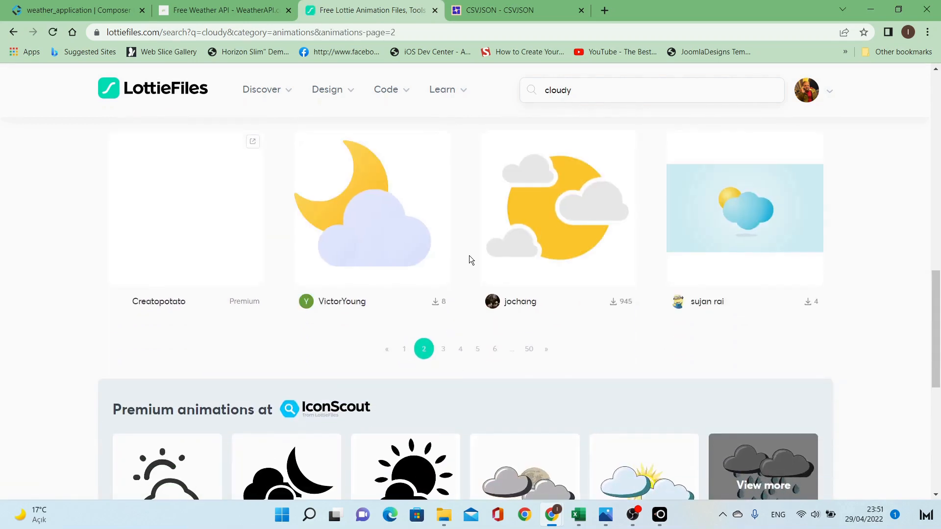
scroll(469, 260, "up", 8)
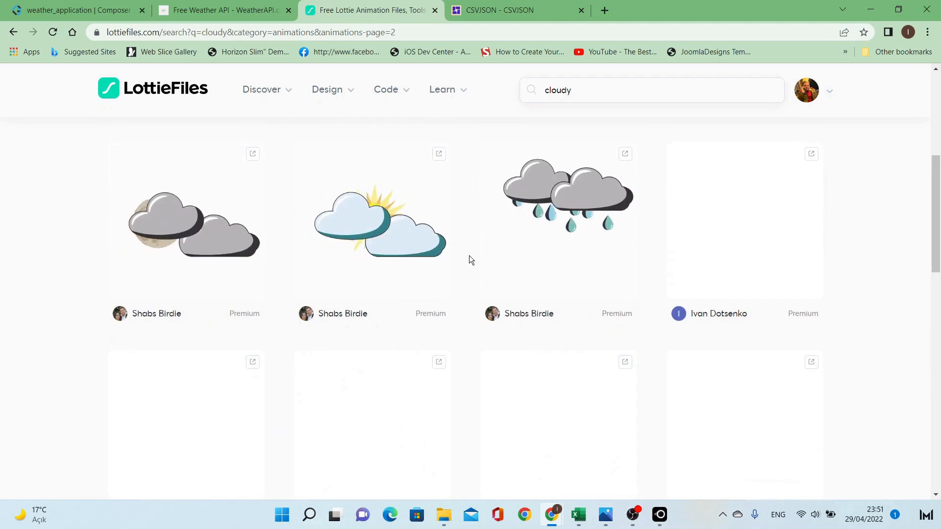
scroll(469, 256, "down", 2)
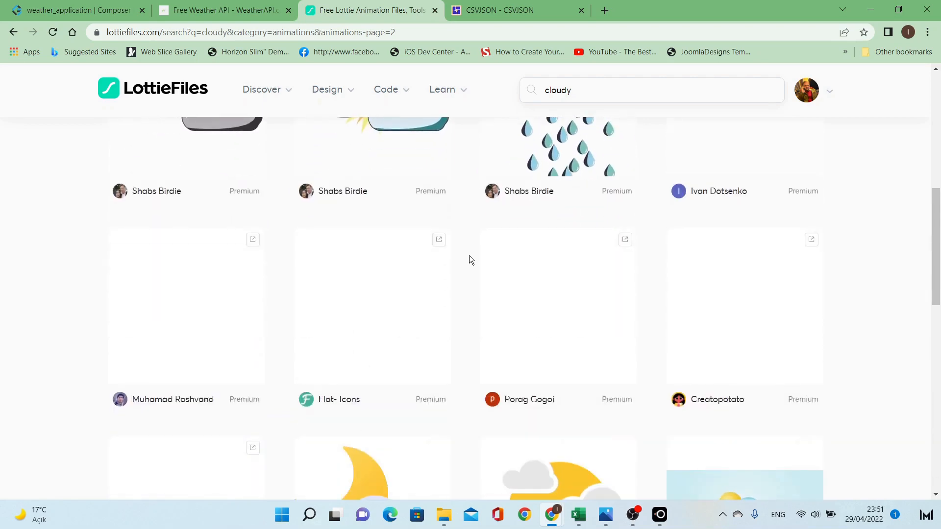
scroll(539, 149, "up", 5)
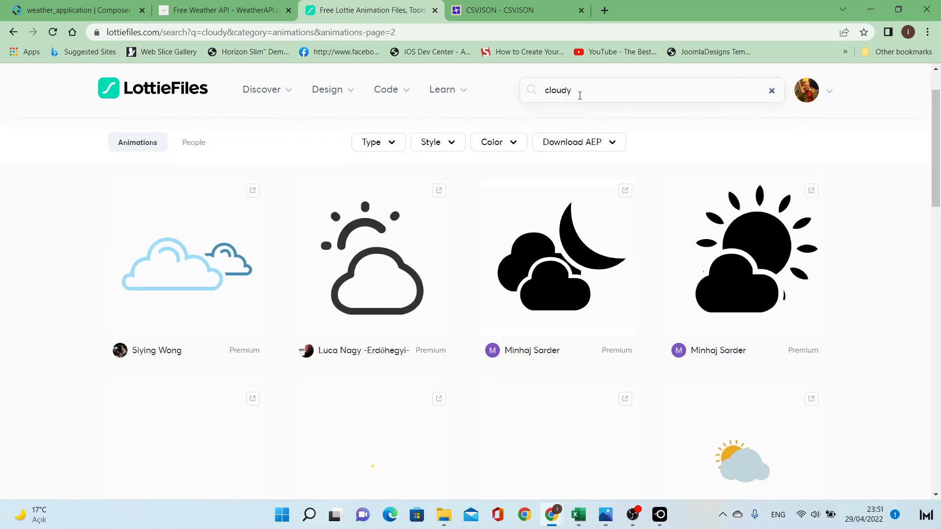
scroll(464, 242, "up", 2)
scroll(468, 265, "down", 3)
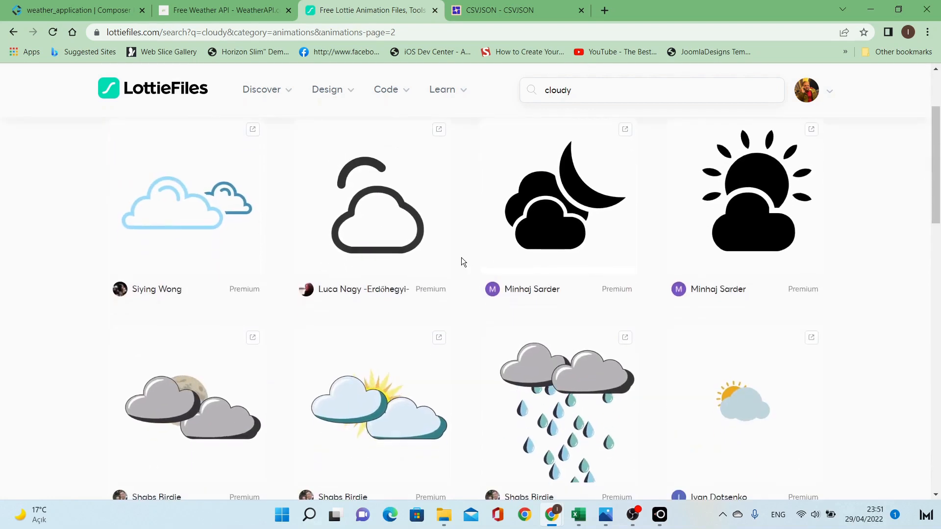
left_click(194, 204)
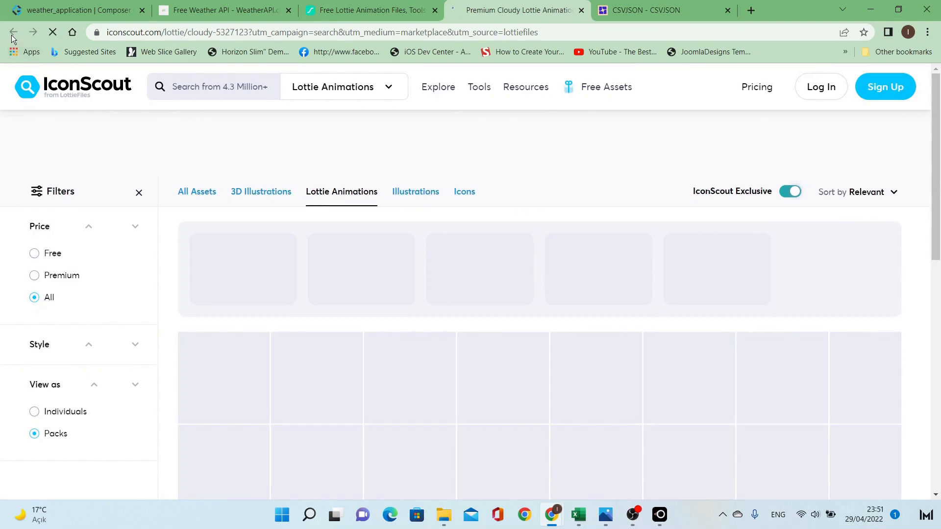
left_click(581, 10)
mouse_move(327, 89)
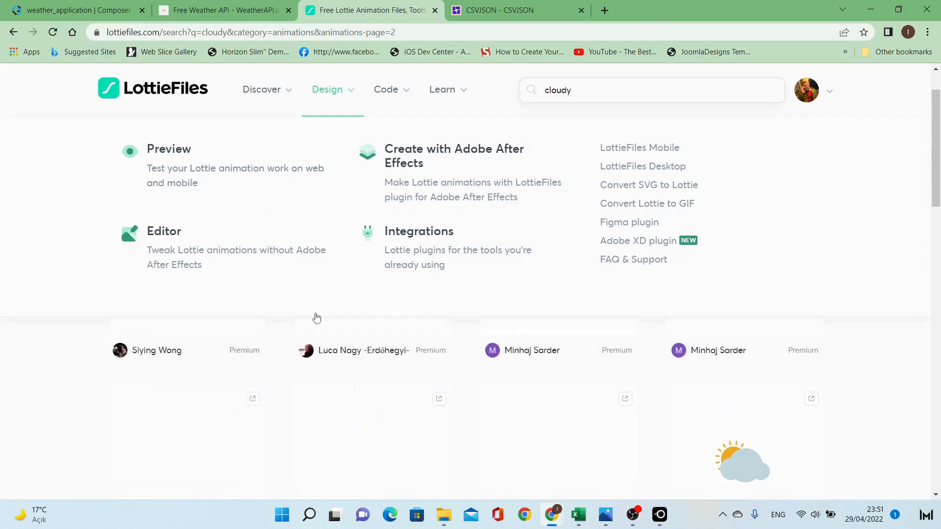
scroll(353, 357, "up", 1)
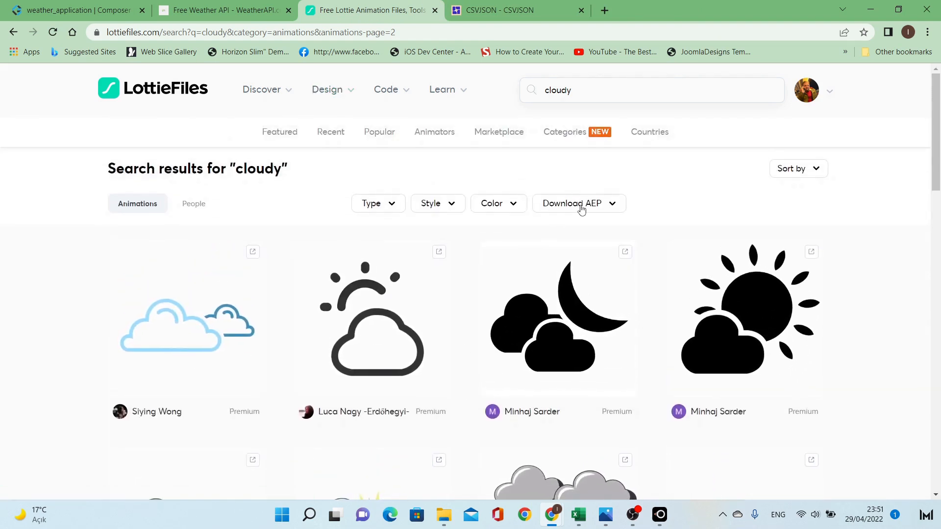
Search LottieFiles for weather and copy the animation URL of Weather-windy.
left_click(625, 93)
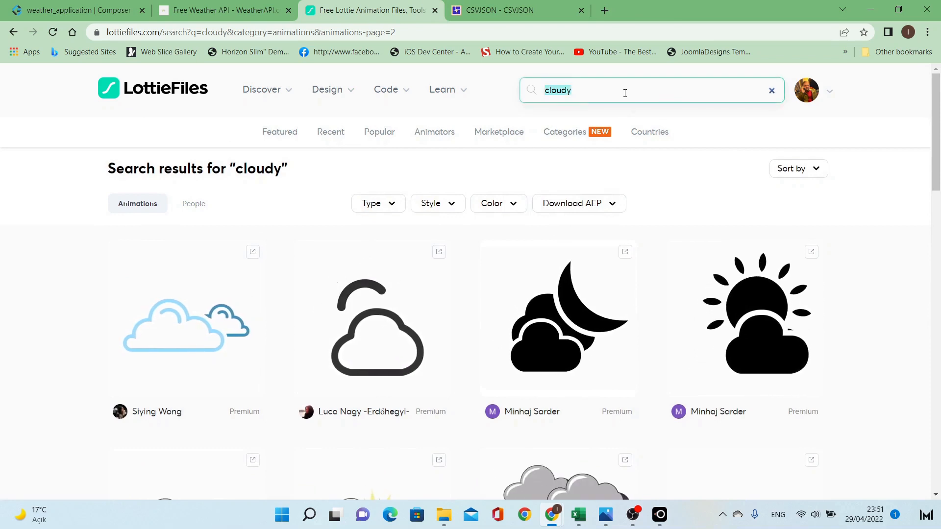
type("weather")
key("Return")
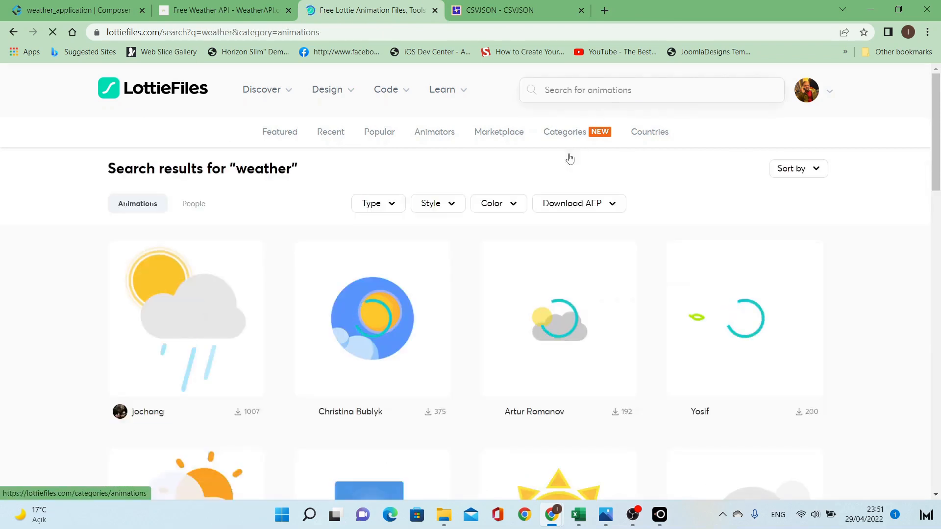
scroll(485, 318, "down", 5)
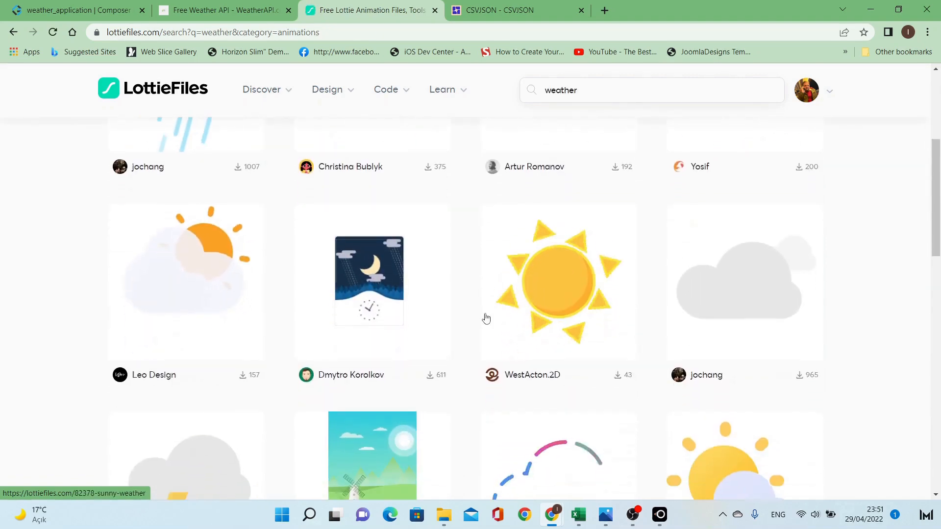
left_click(750, 322)
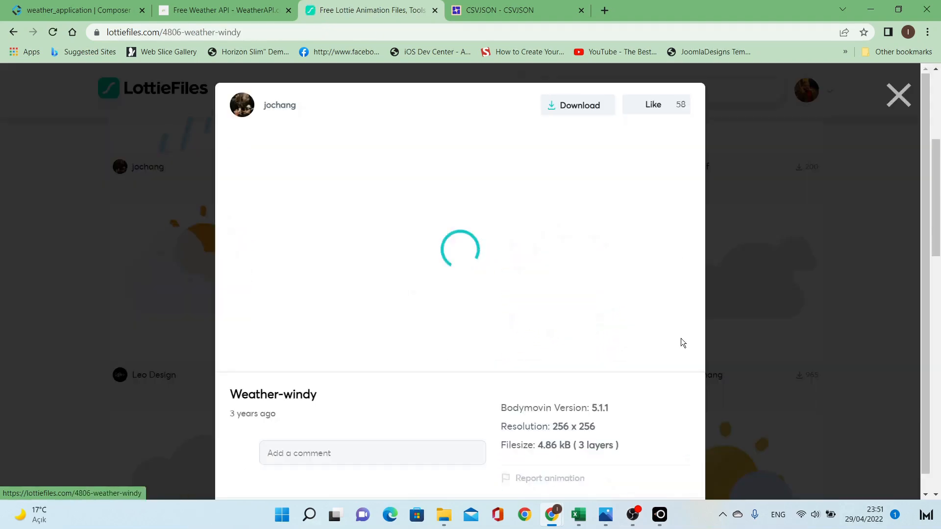
left_click(679, 469)
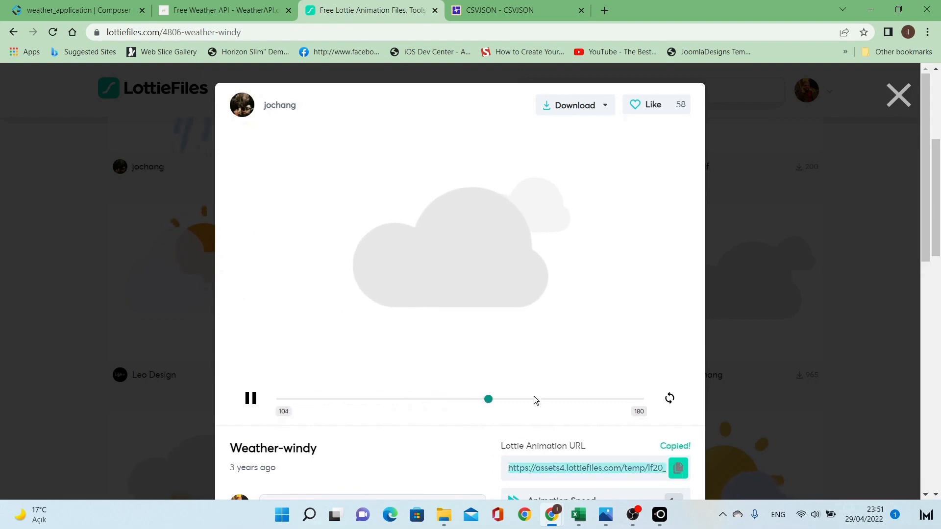
left_click(34, 343)
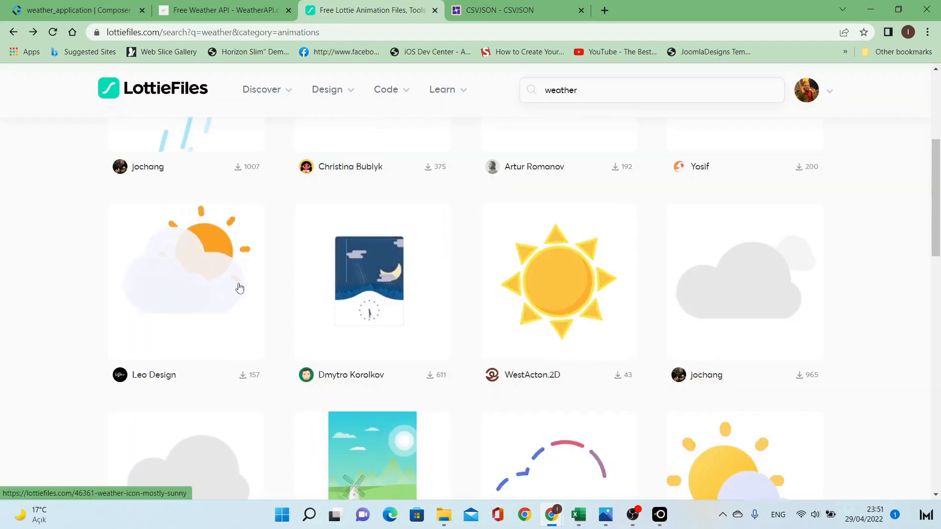
Return to AppGyver and replace the Evening card's animation source with the copied Weather-windy URL.
left_click(120, 8)
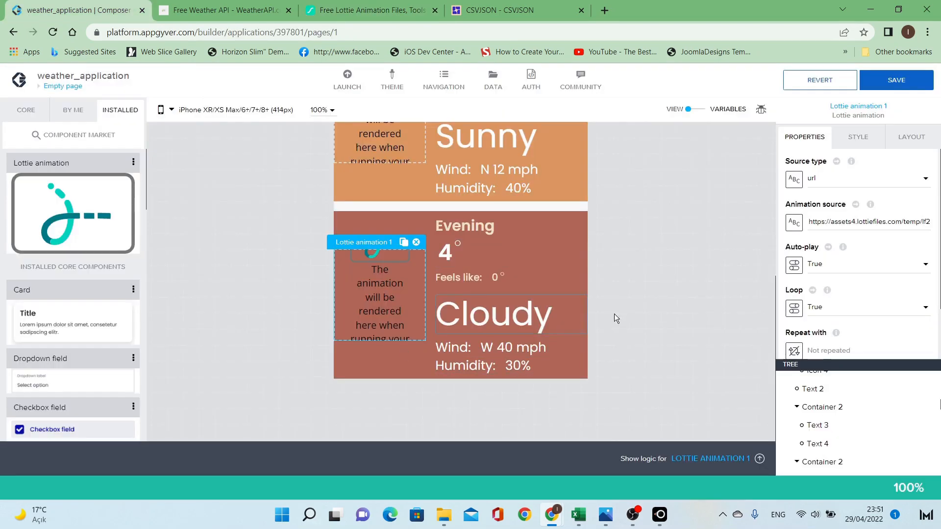
triple_click(898, 225)
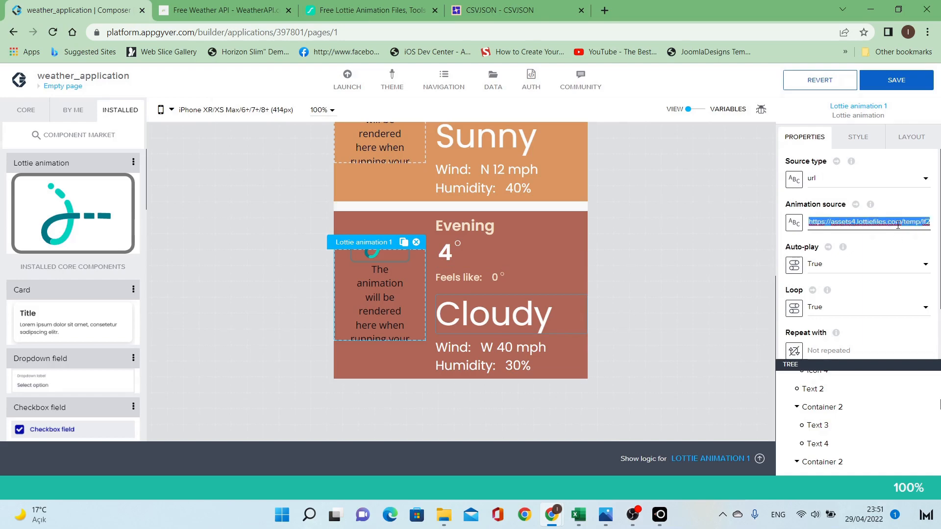
key("ctrl+v")
left_click(710, 273)
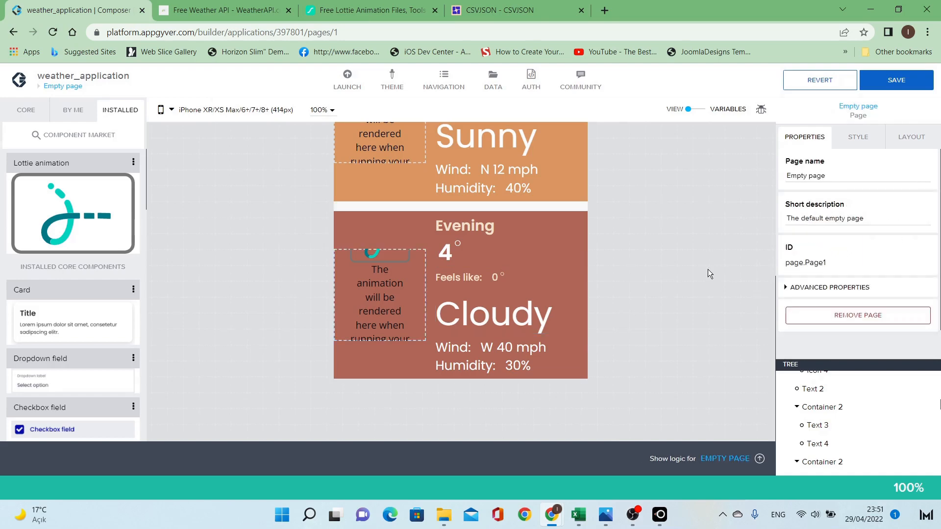
Clear the top gap of evening_container and duplicate the container.
left_click(574, 215)
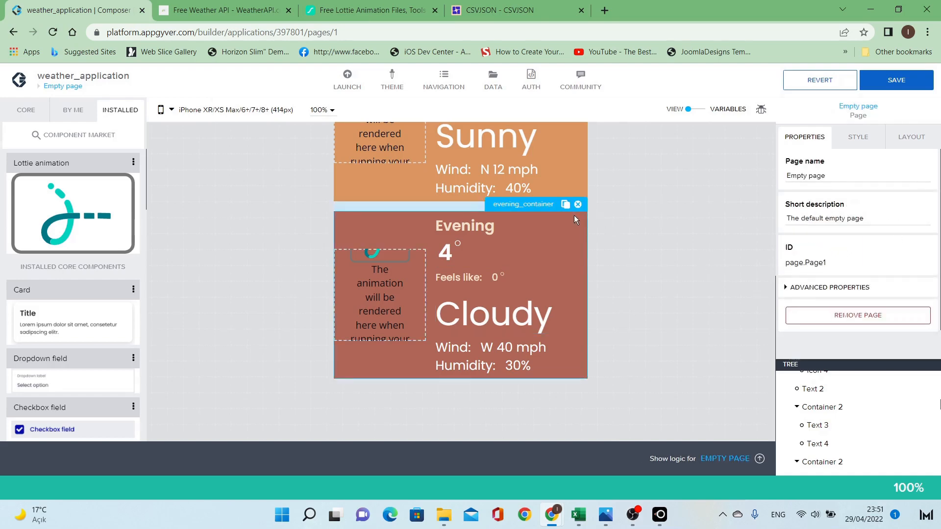
left_click(913, 140)
left_click(808, 200)
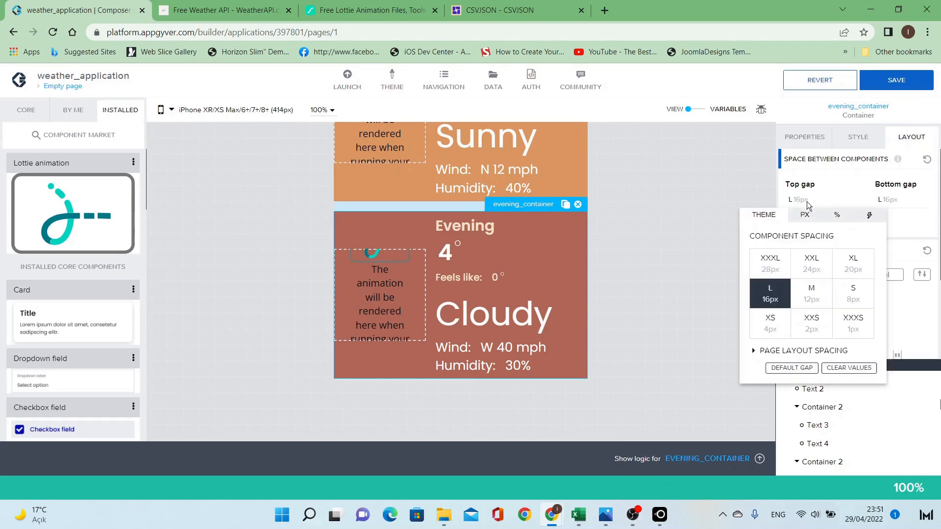
left_click(849, 368)
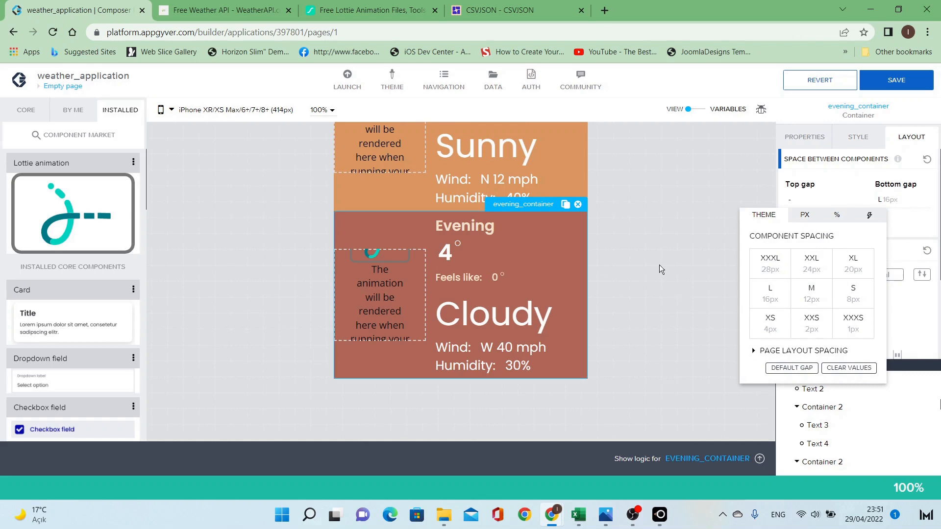
left_click(611, 284)
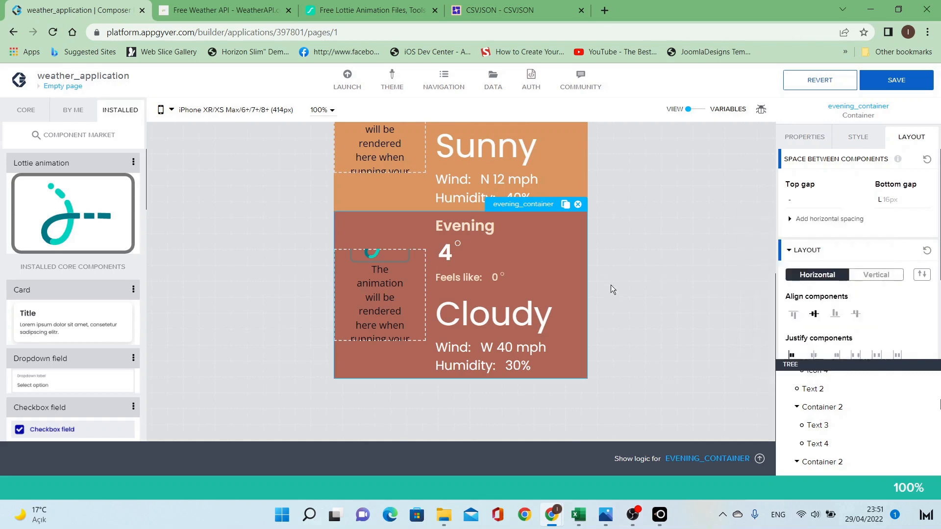
left_click(566, 206)
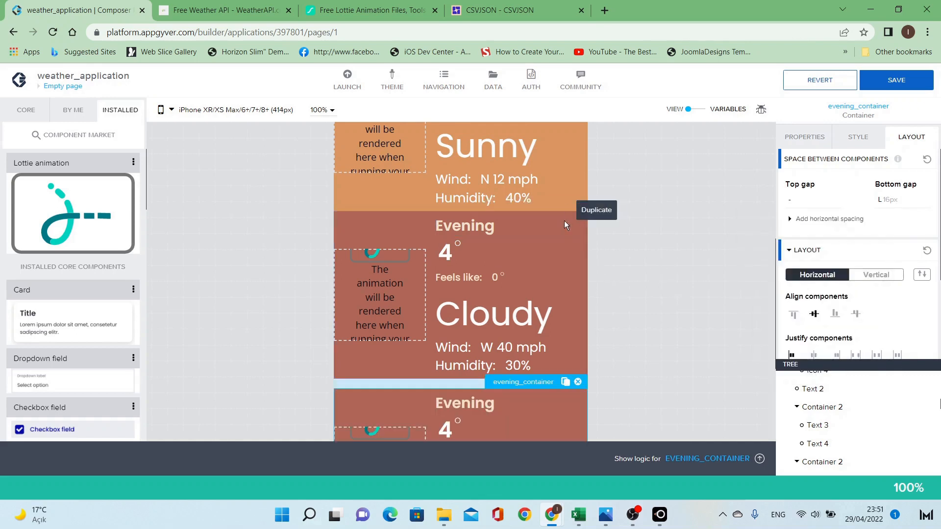
Change the duplicated container's component display name to night_container.
scroll(571, 343, "down", 3)
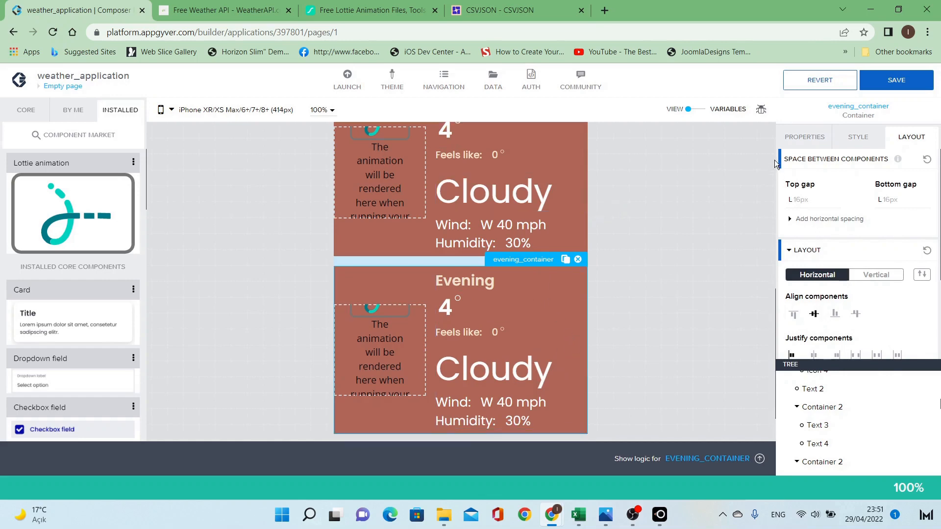
left_click(797, 140)
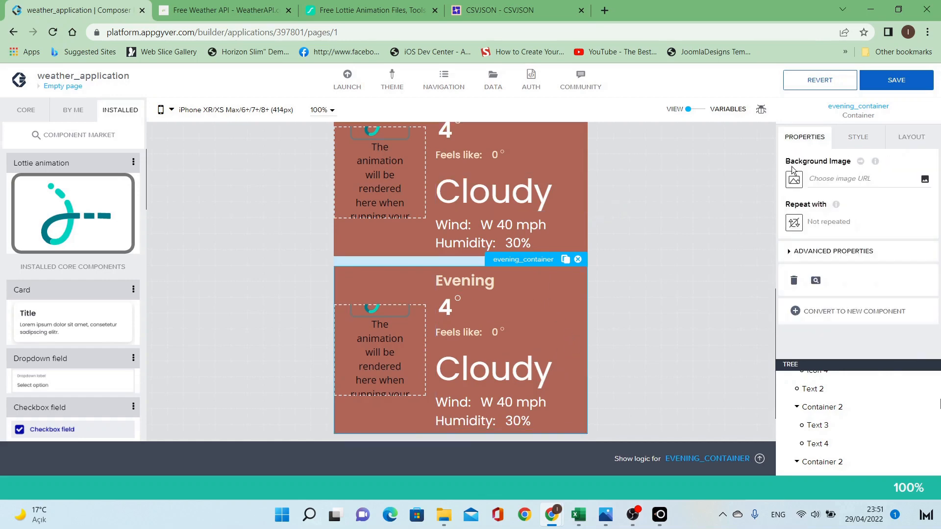
left_click(823, 251)
scroll(811, 247, "down", 2)
double_click(810, 246)
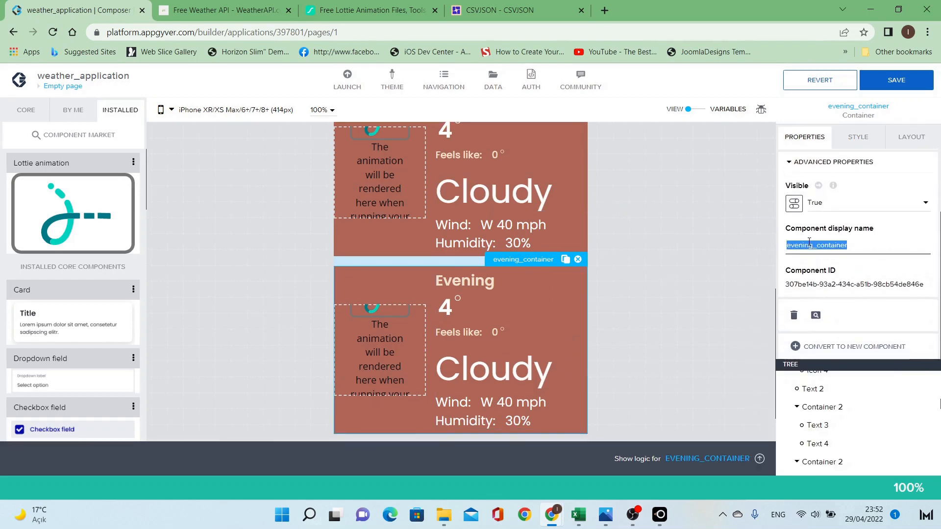
left_click(810, 246)
left_click_drag(813, 246, 781, 247)
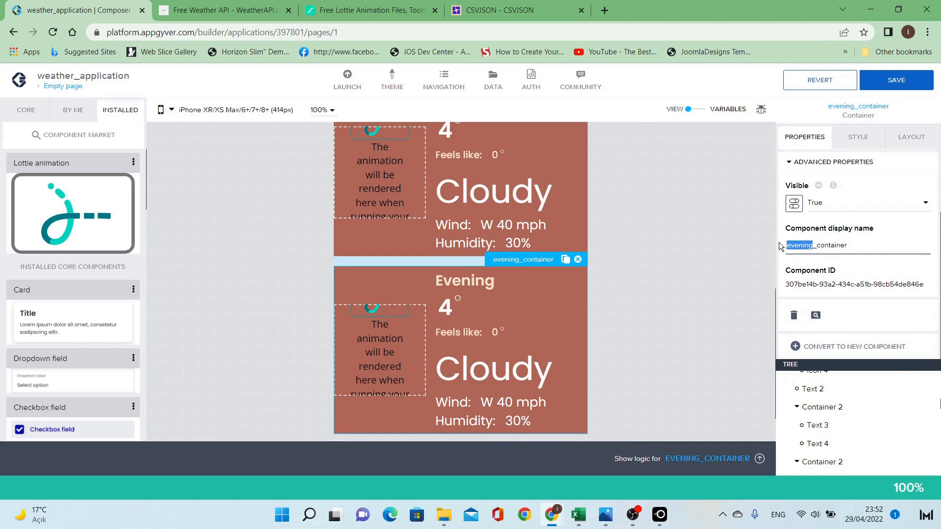
type("night")
left_click(663, 295)
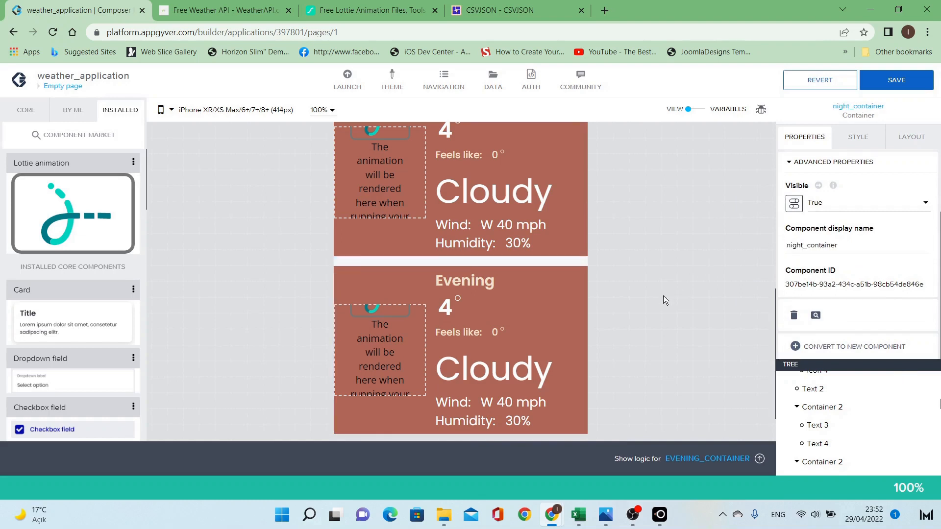
Sample the Night band's colour from the reference design with the colour picker and return to the AppGyver composer.
left_click(432, 278)
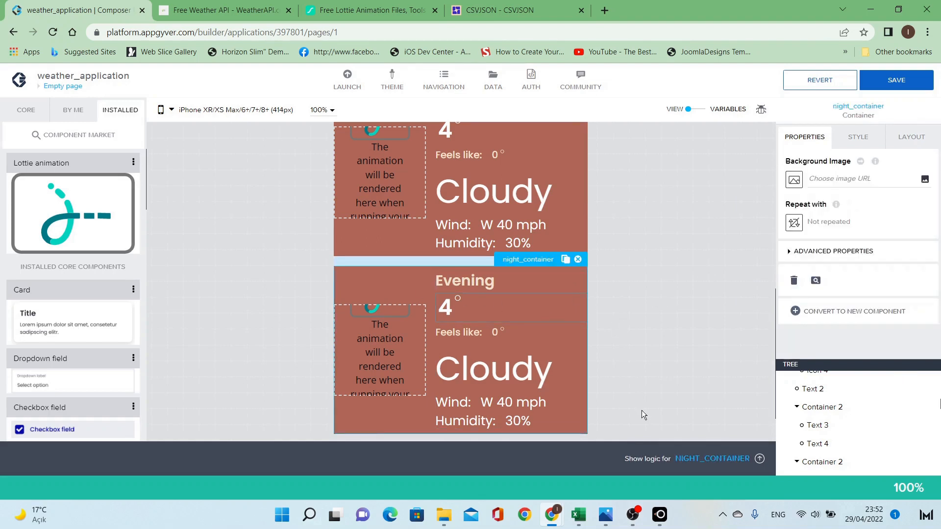
left_click(606, 514)
left_click(723, 515)
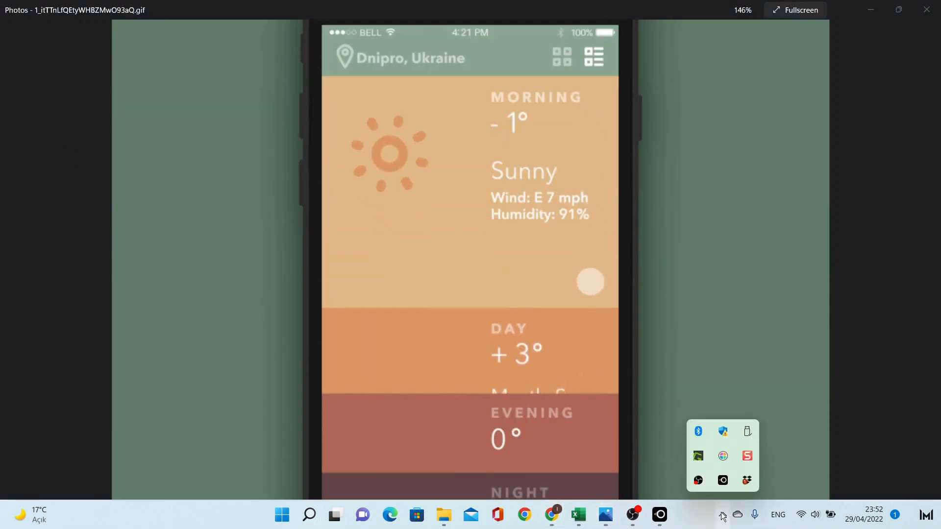
left_click(723, 456)
left_click(455, 479)
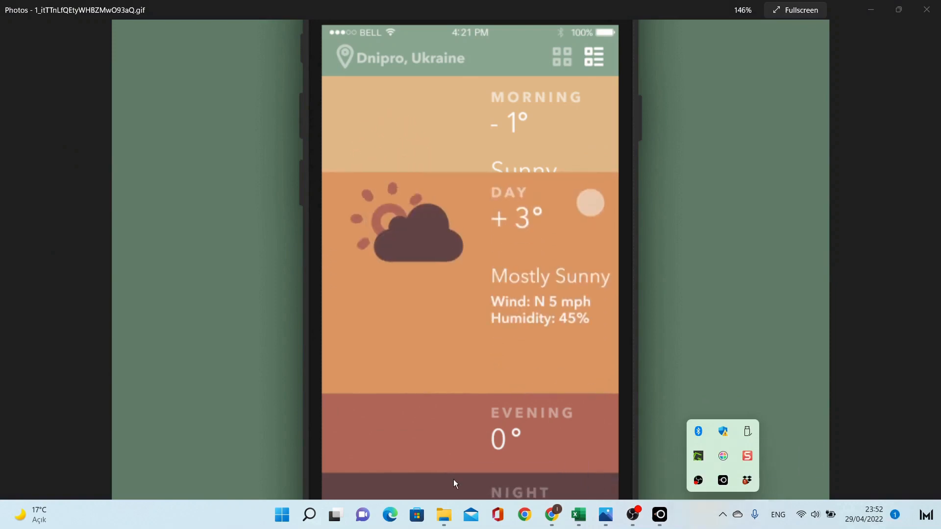
mouse_move(550, 505)
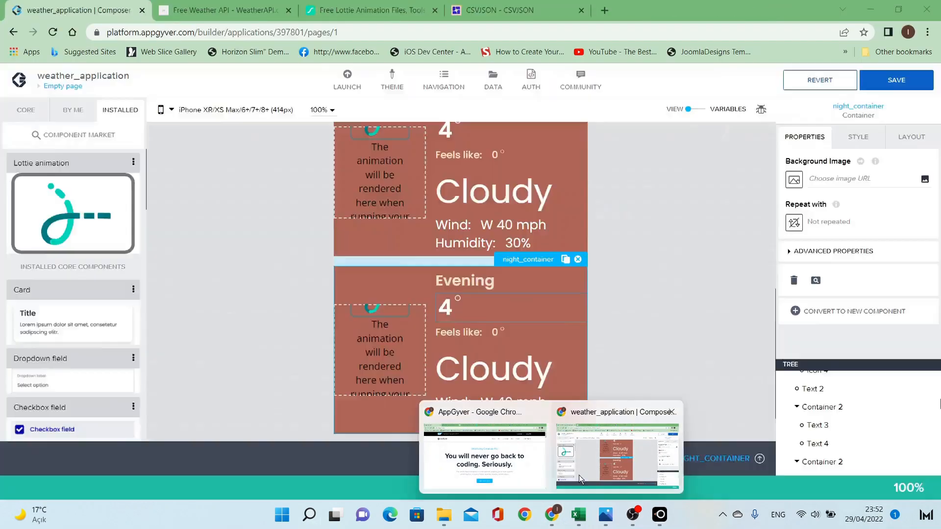
left_click(578, 475)
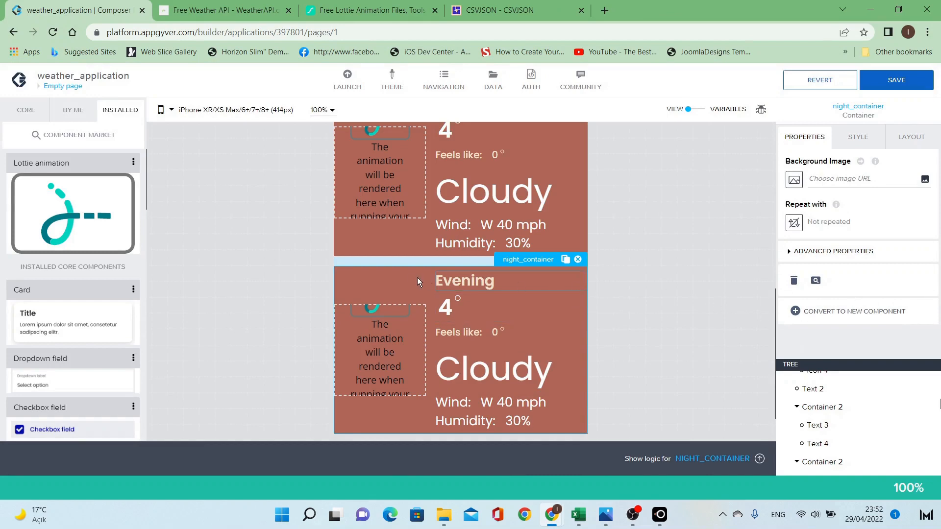
Create a background palette named night_background with colour #644749 for night_container.
left_click(859, 138)
left_click(853, 254)
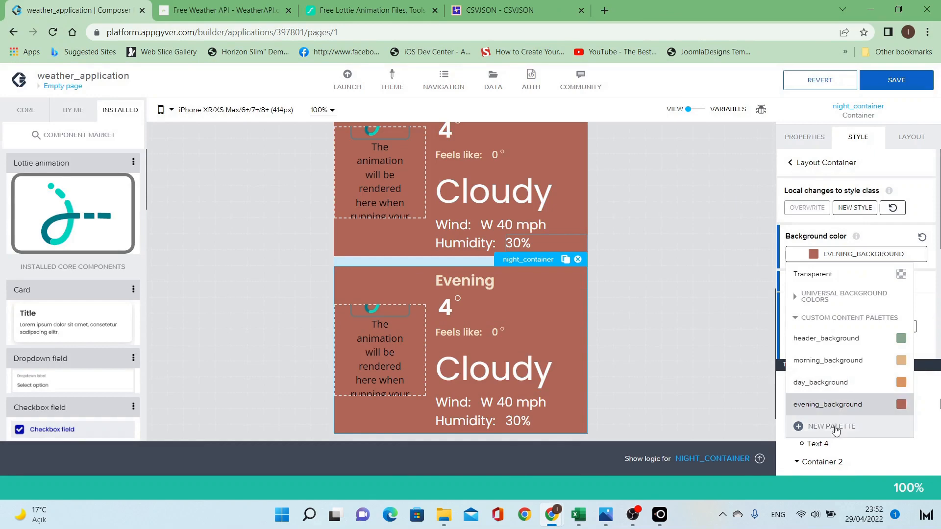
left_click(833, 427)
left_click(377, 305)
key("ctrl+a")
type("#644749")
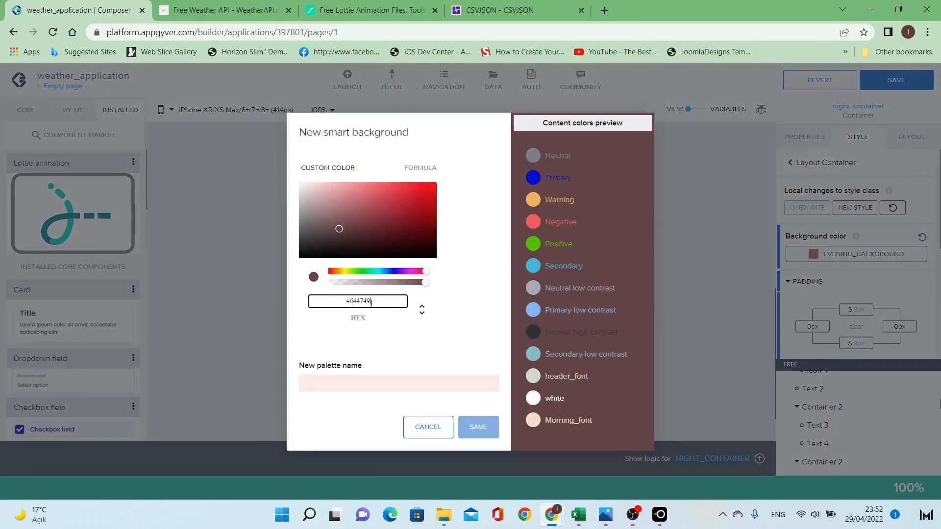
left_click(380, 383)
type("night_background")
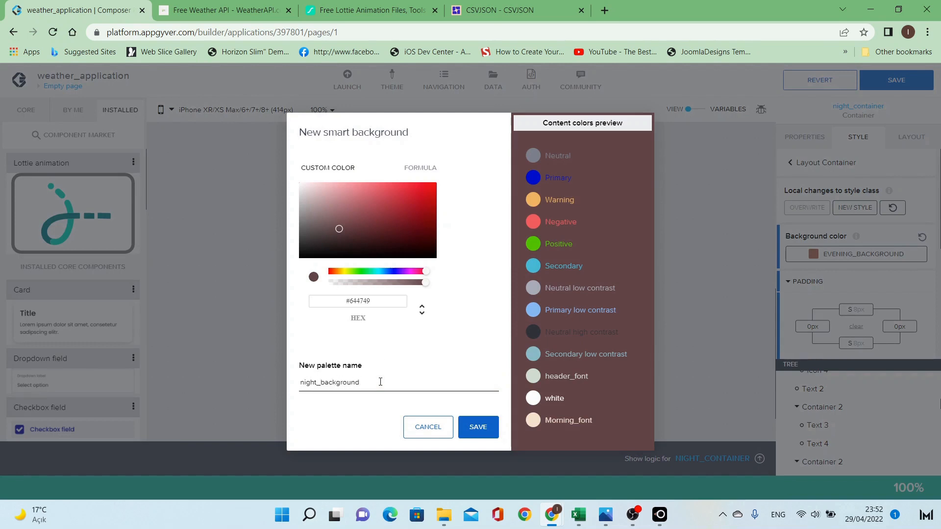
left_click(473, 427)
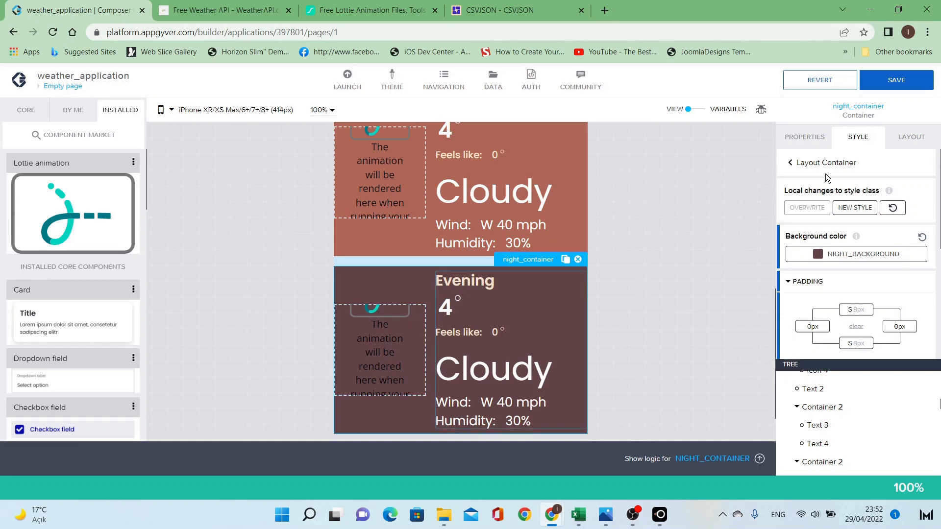
Clear the top gap of night_container.
left_click(911, 137)
left_click(817, 199)
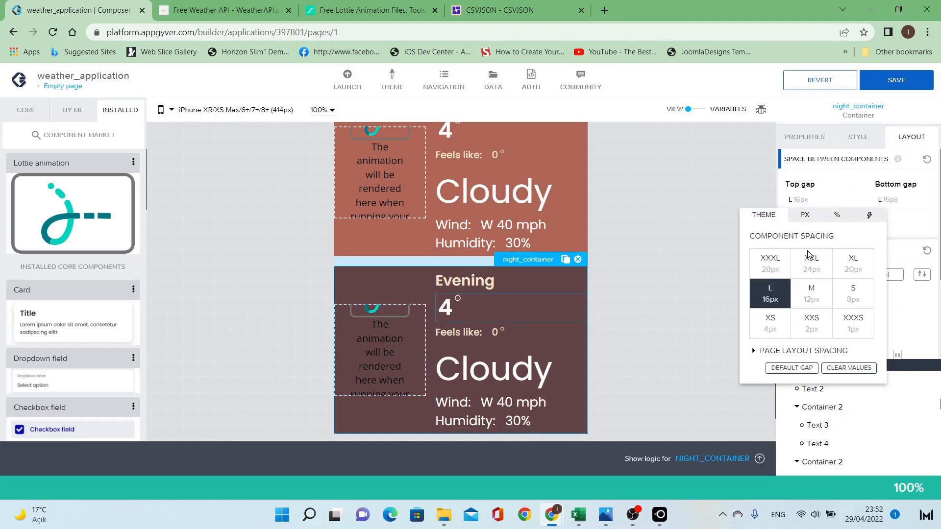
left_click(848, 369)
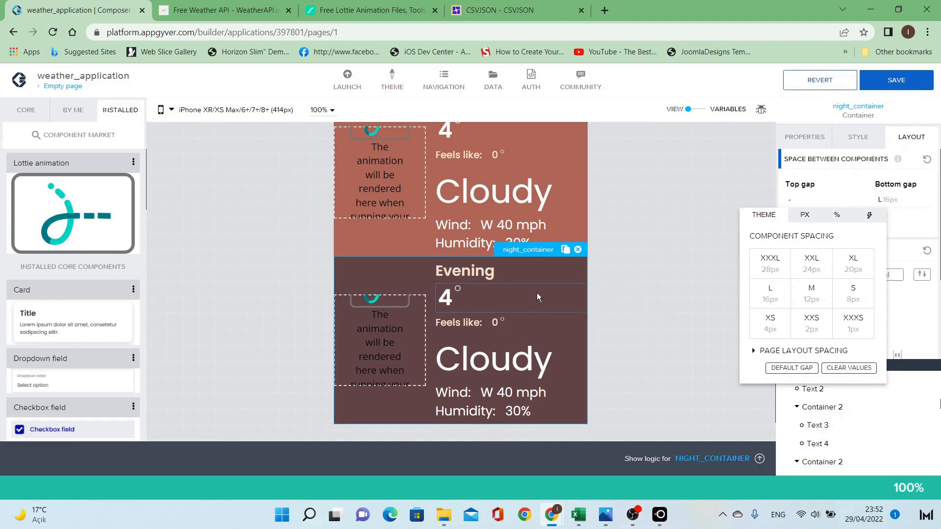
Check the reference design and the other cards, and set night_container's weather condition text to Snow.
left_click(508, 368)
left_click(494, 365)
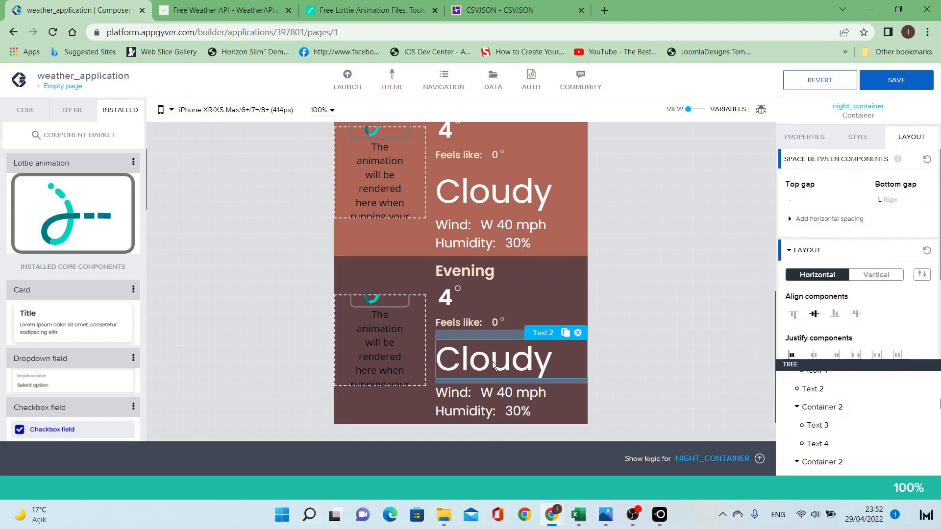
left_click(797, 139)
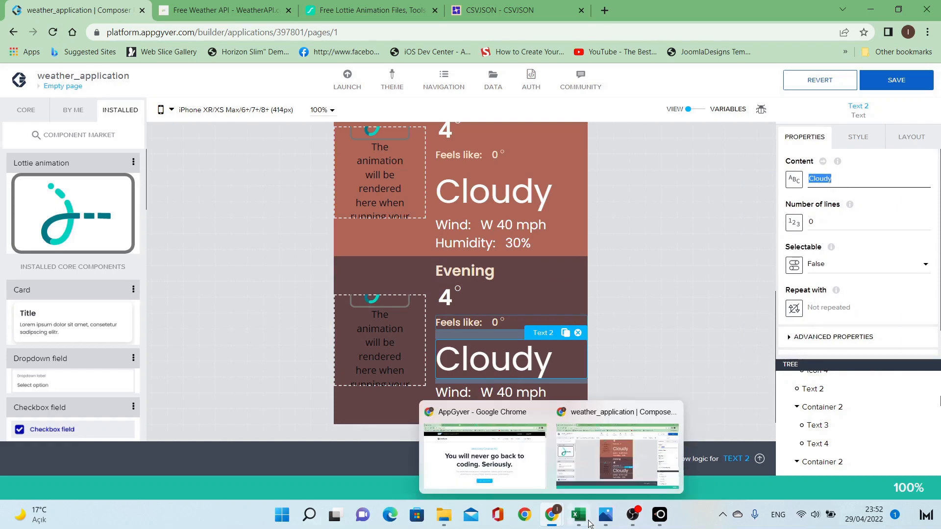
left_click(606, 515)
scroll(598, 410, "down", 2)
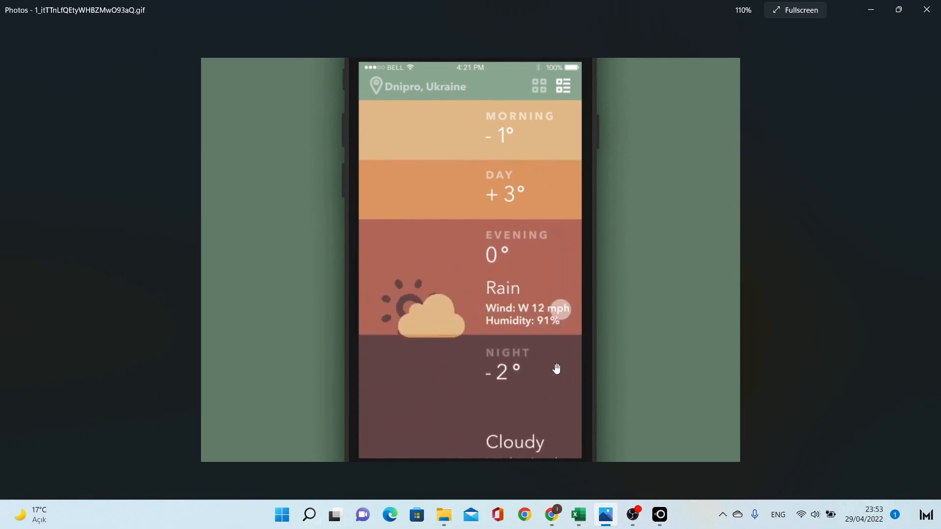
left_click(862, 12)
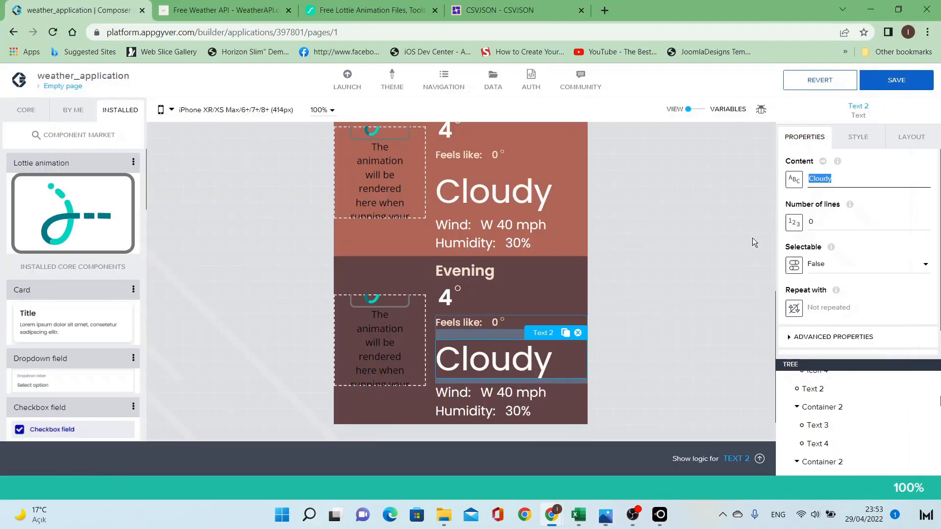
scroll(489, 336, "up", 5)
scroll(489, 335, "up", 2)
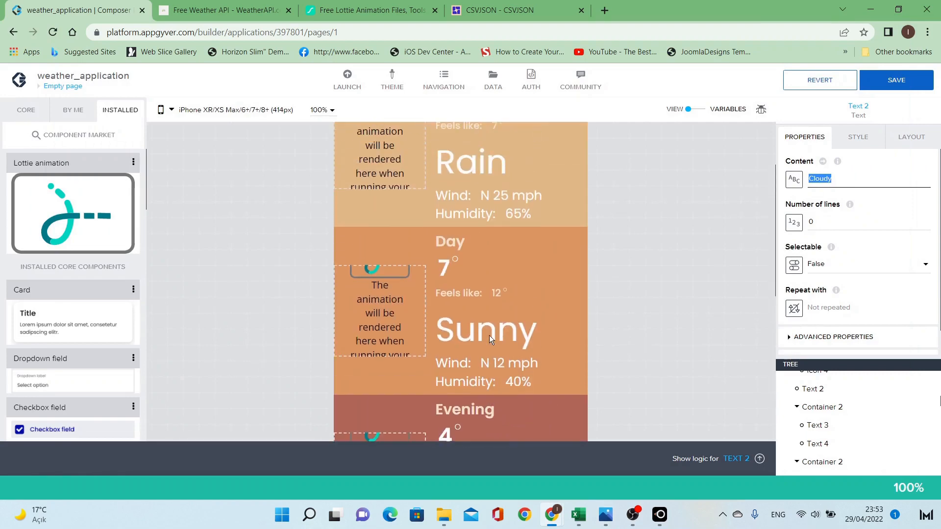
scroll(489, 336, "down", 6)
scroll(489, 335, "down", 2)
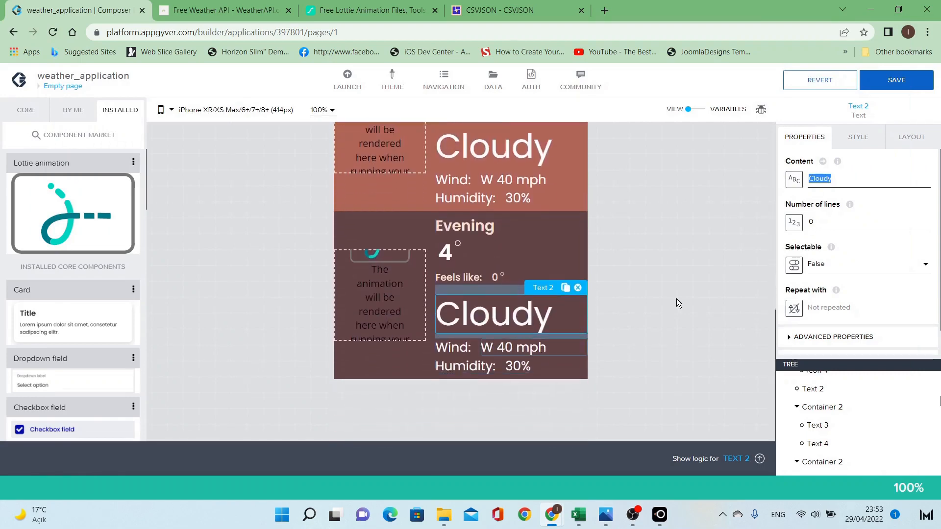
type("Snow")
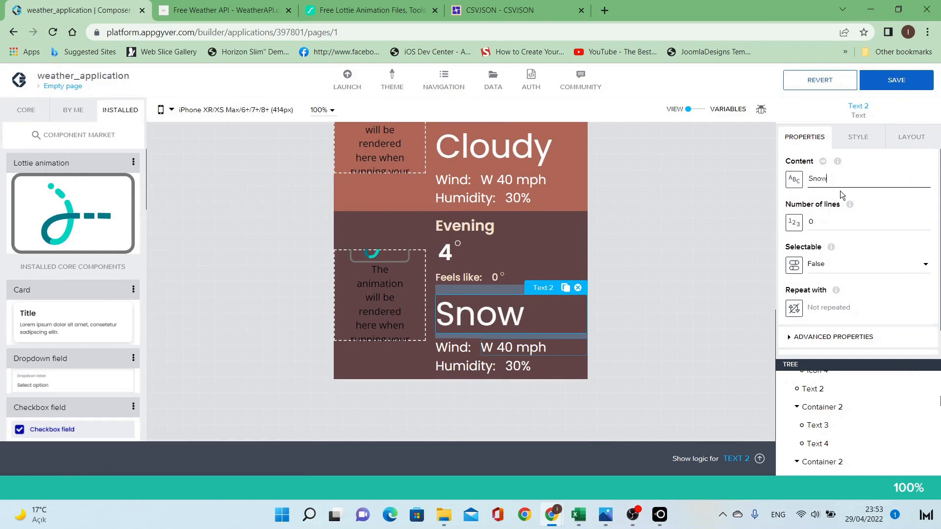
Set the weather condition text in night_container to Clear.
left_click(389, 292)
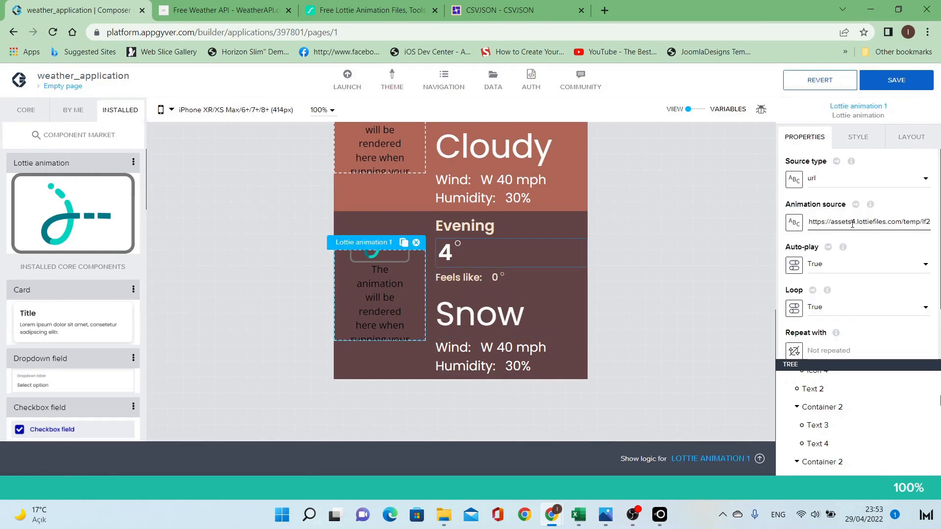
left_click(539, 314)
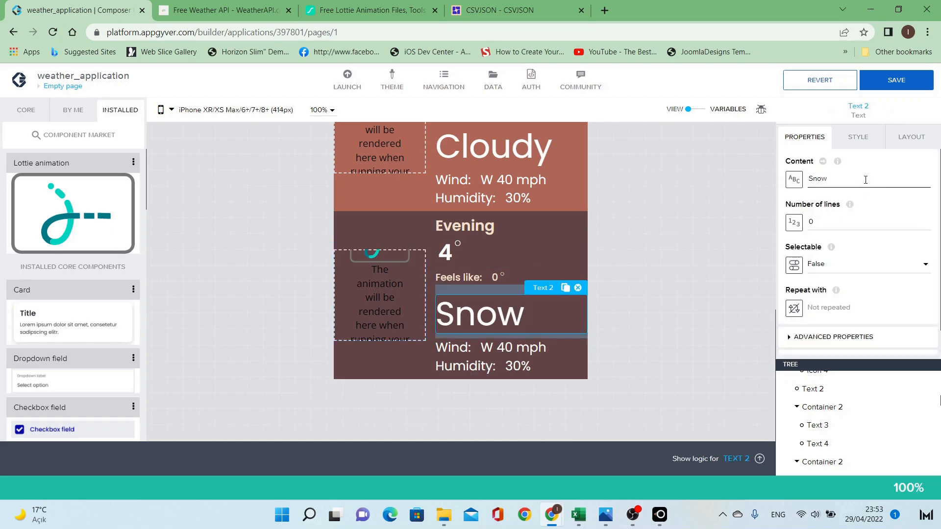
type("Clear")
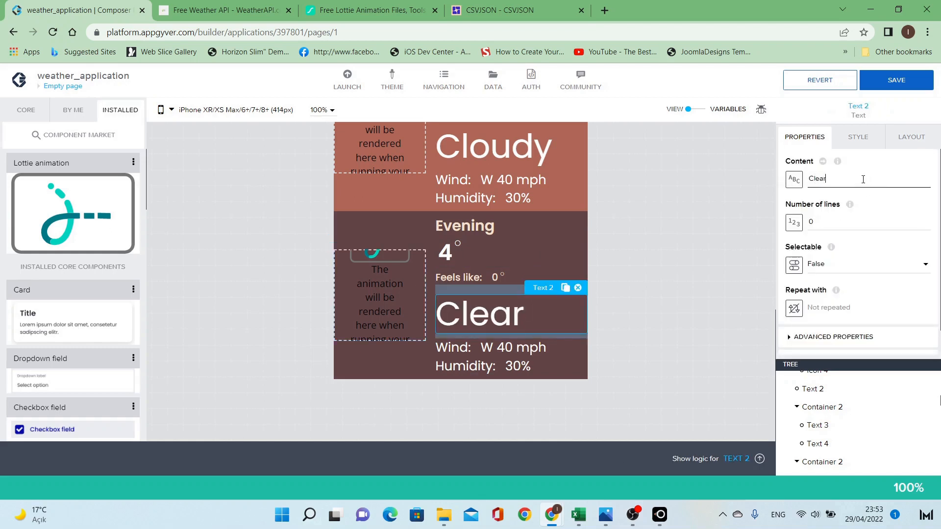
Set night_container's temperature to -4 and its feels-like value to -5.
left_click(445, 259)
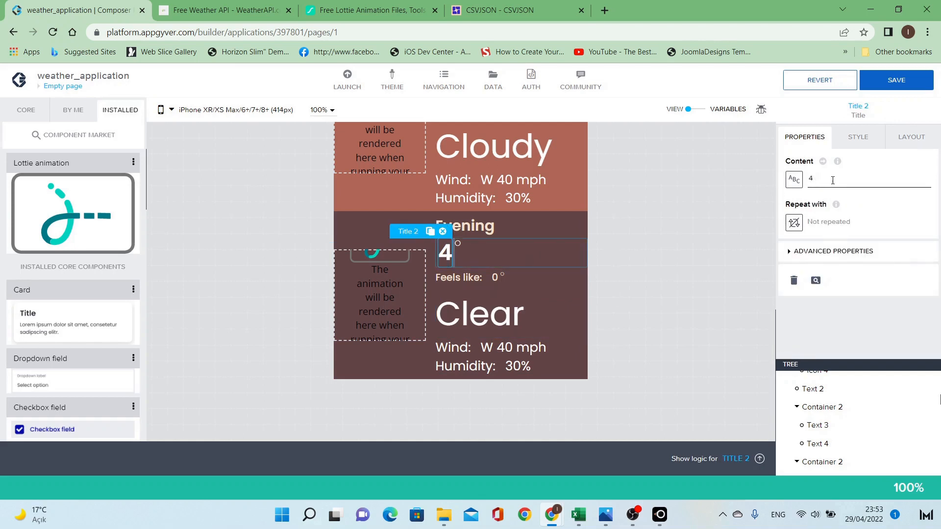
left_click_drag(819, 179, 801, 185)
key("BackSpace")
type("-4")
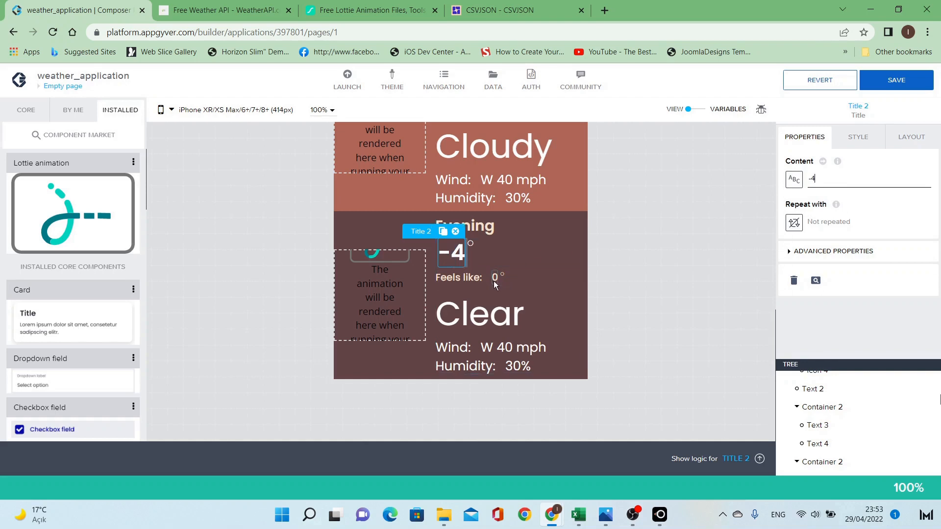
left_click(496, 278)
left_click_drag(809, 180, 818, 181)
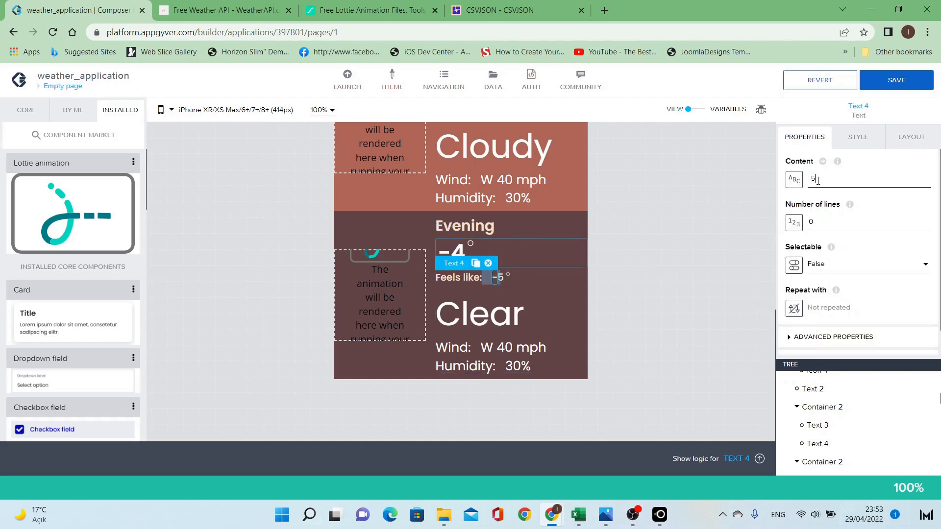
type("-5")
Set night_container's wind value to W 10 mph and its humidity to 50%.
left_click(493, 345)
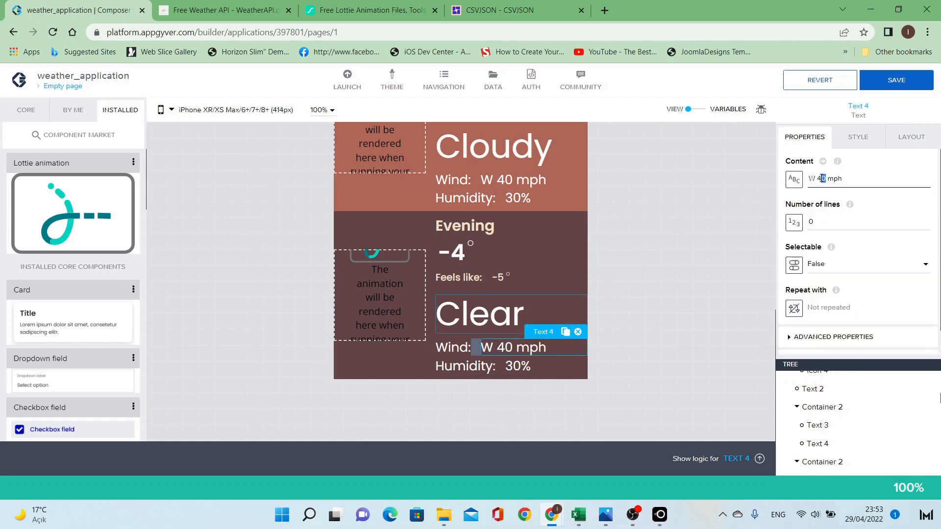
type("10")
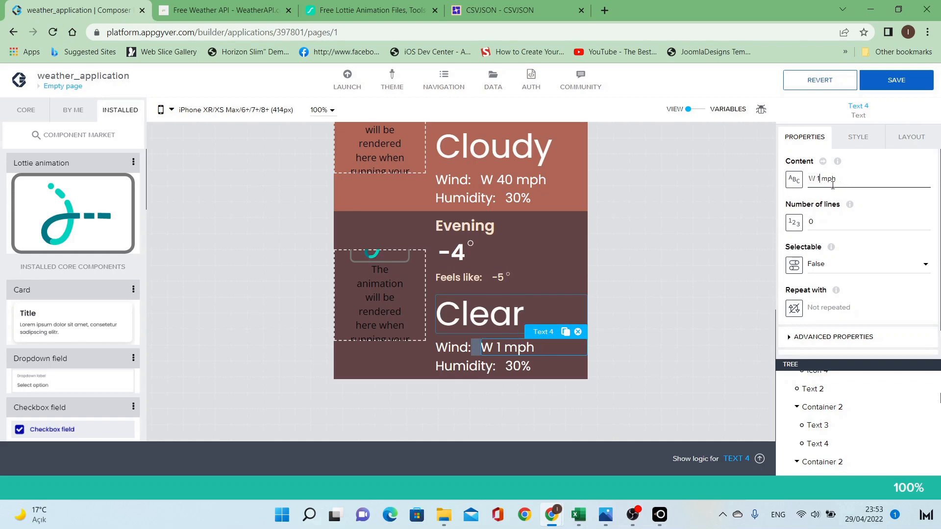
left_click(538, 362)
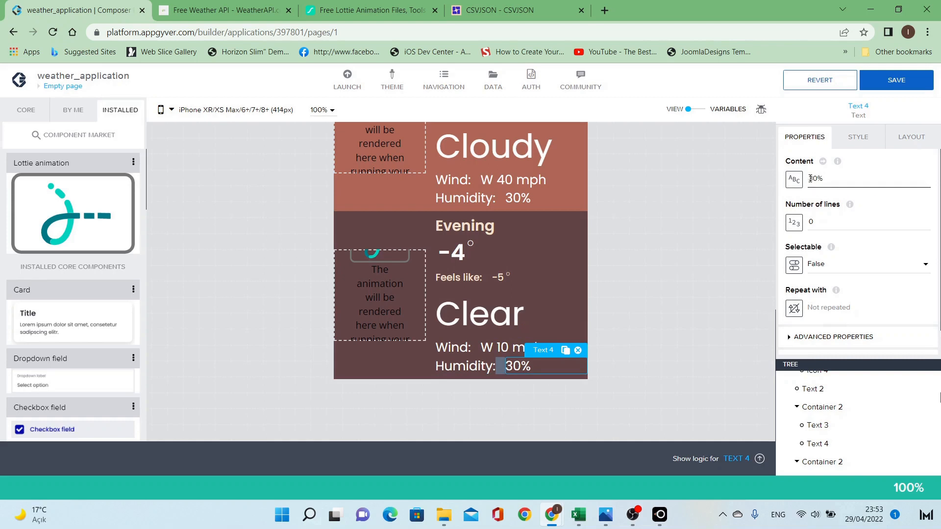
left_click_drag(809, 179, 814, 178)
type("5")
Select the Clear card's Lottie animation and copy the URL of the "Weather Night - Clear sky - Dark" animation from LottieFiles.
left_click(407, 301)
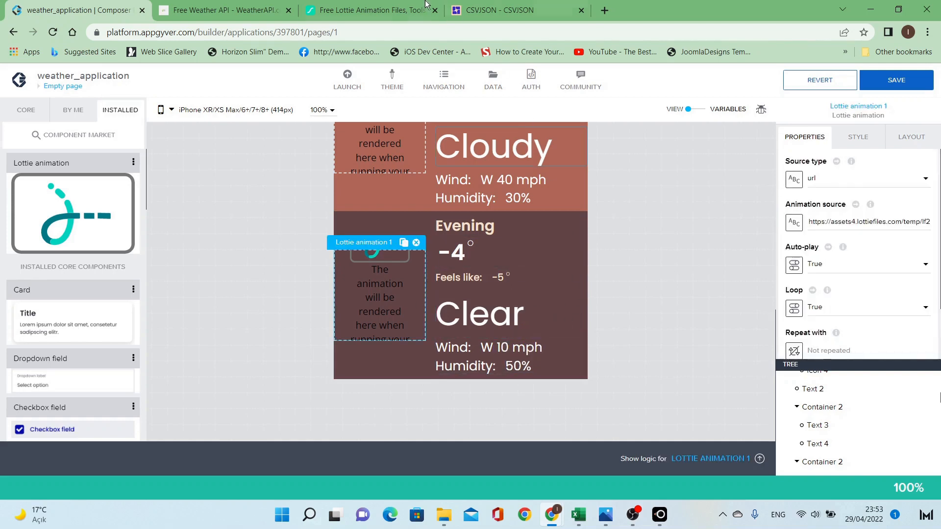
left_click(402, 5)
scroll(546, 387, "down", 10)
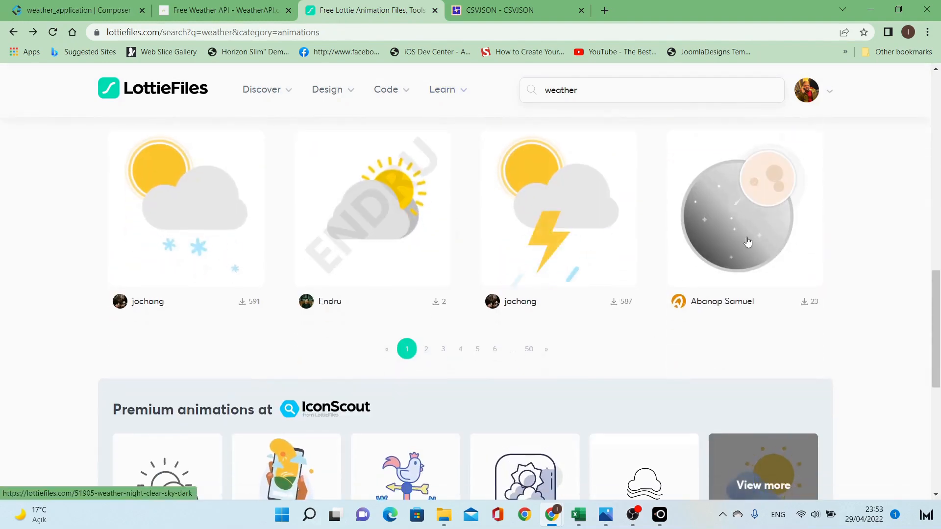
left_click(747, 242)
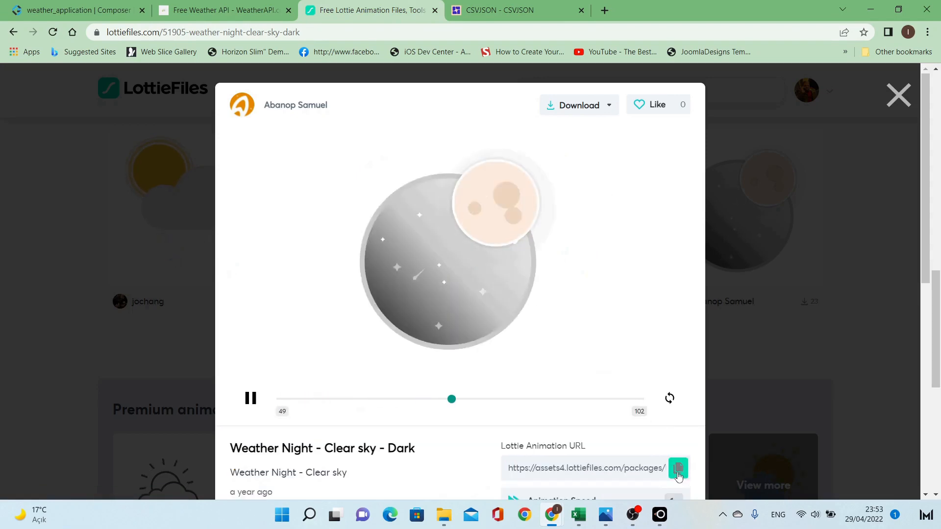
left_click(678, 468)
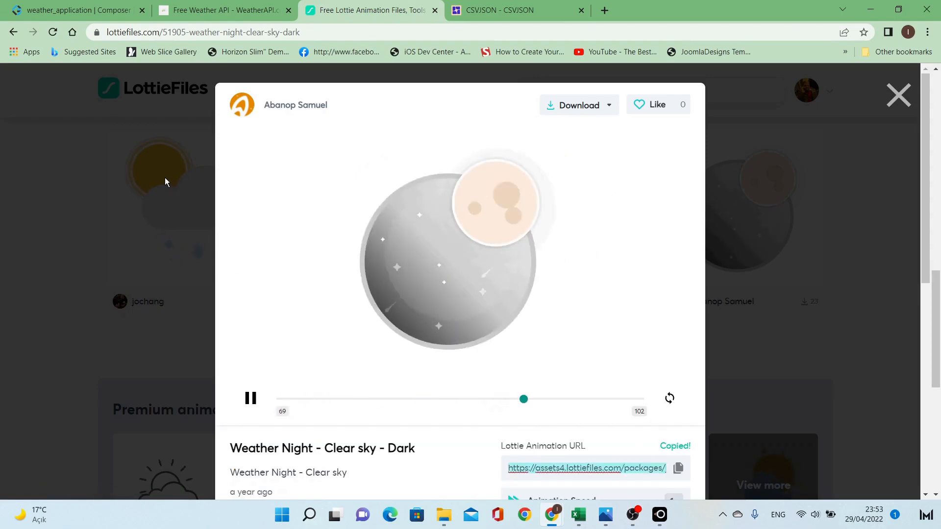
Return to the AppGyver composer and replace the Clear card's animation source with the copied Lottie URL.
left_click(10, 233)
left_click(102, 5)
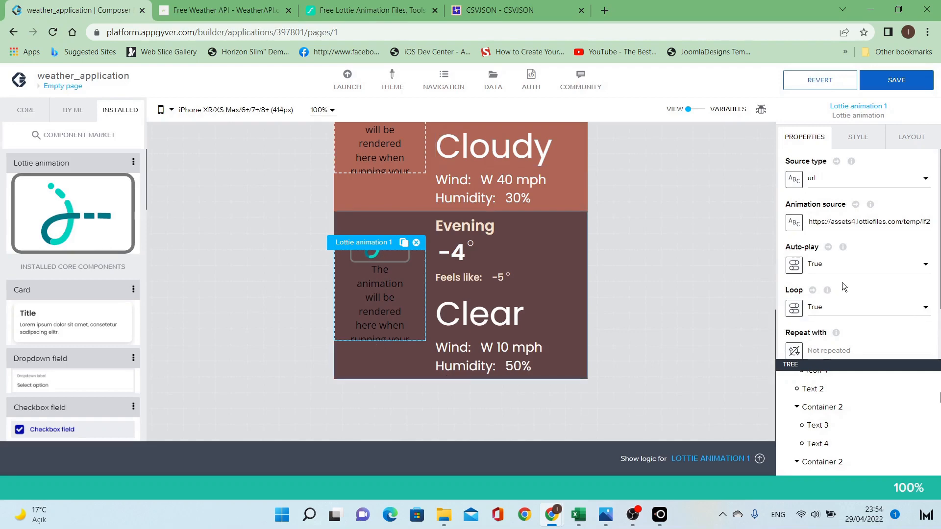
double_click(855, 222)
key("ctrl+a")
key("ctrl+v")
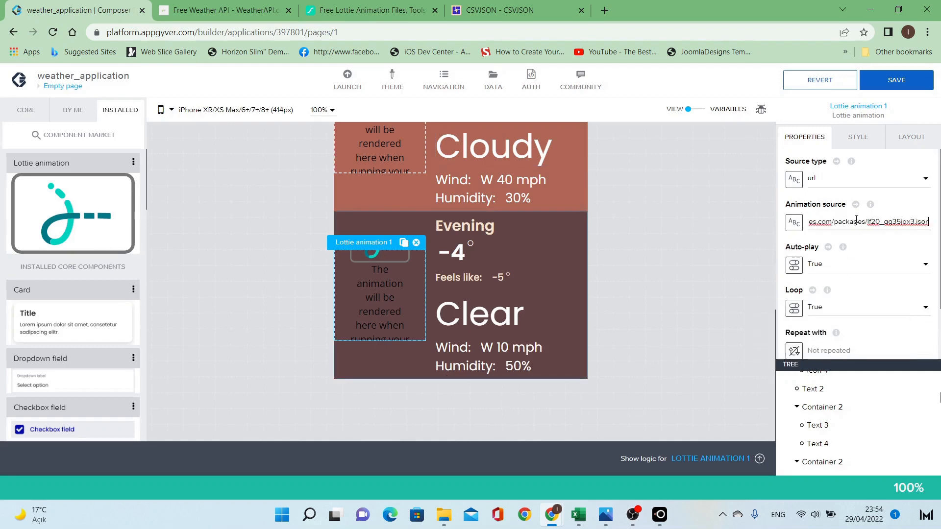
left_click(642, 318)
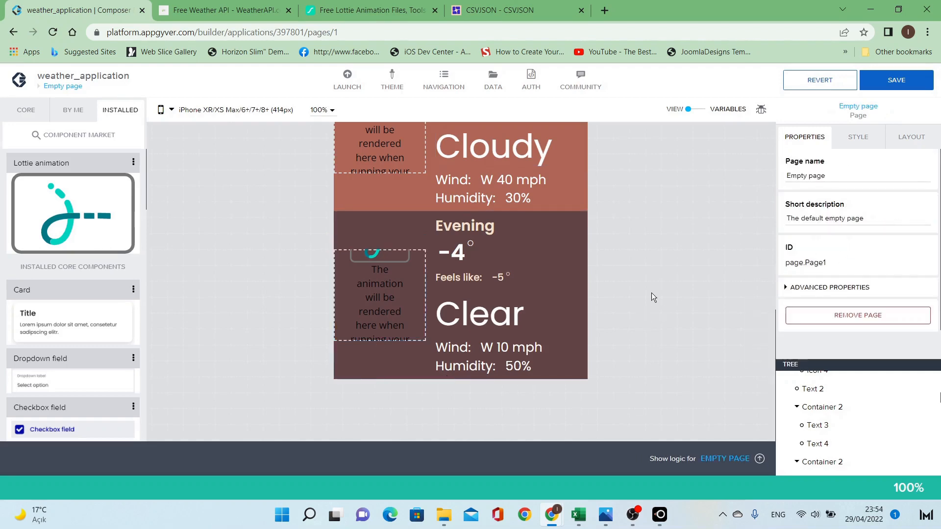
Save the application and check the page in the LetsView phone mirror.
left_click(886, 87)
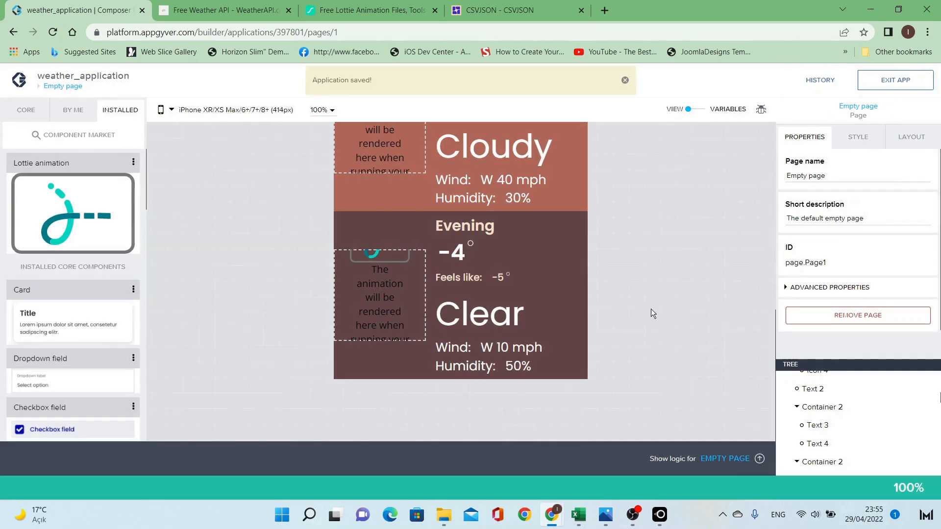
left_click(712, 457)
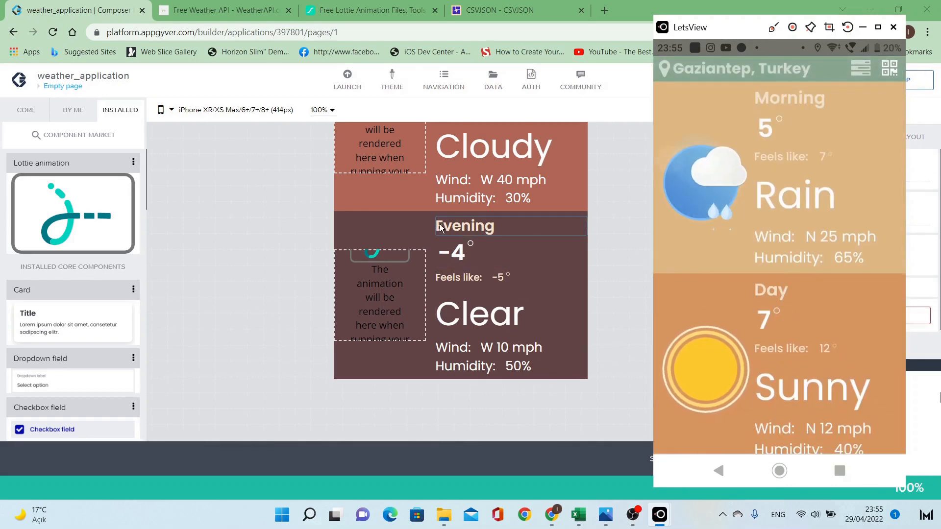
Change the title of the Clear card to Night and save the application.
left_click(544, 228)
double_click(828, 179)
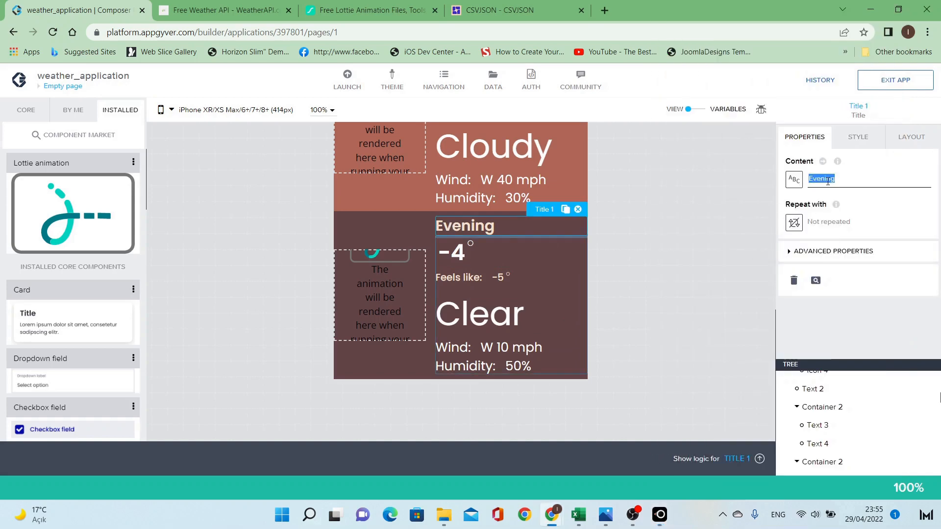
type("Night")
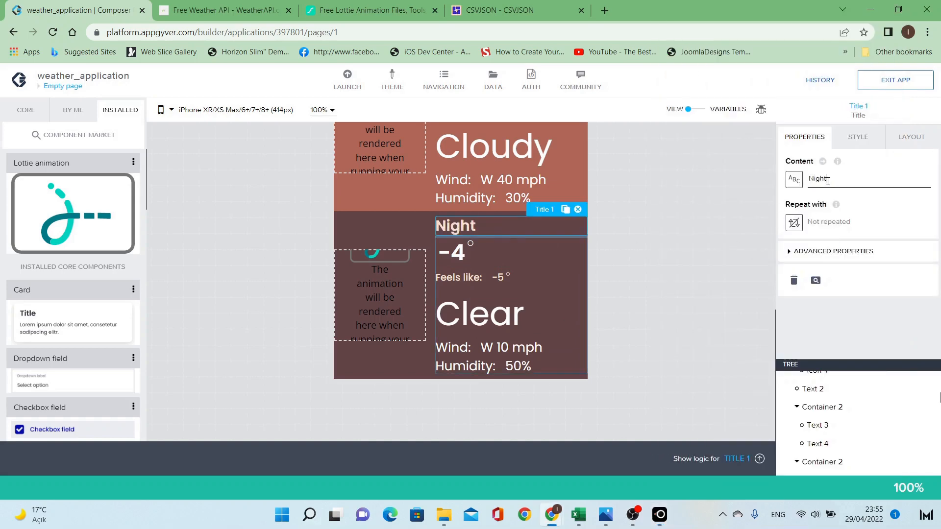
left_click(879, 89)
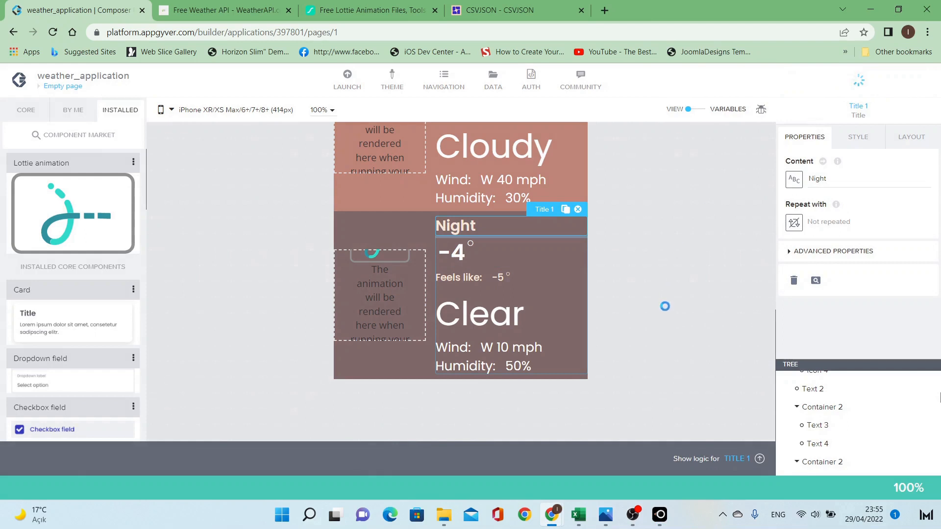
Review the forecast cards, including the retitled Night card, on the phone mirrored in LetsView.
mouse_move(659, 515)
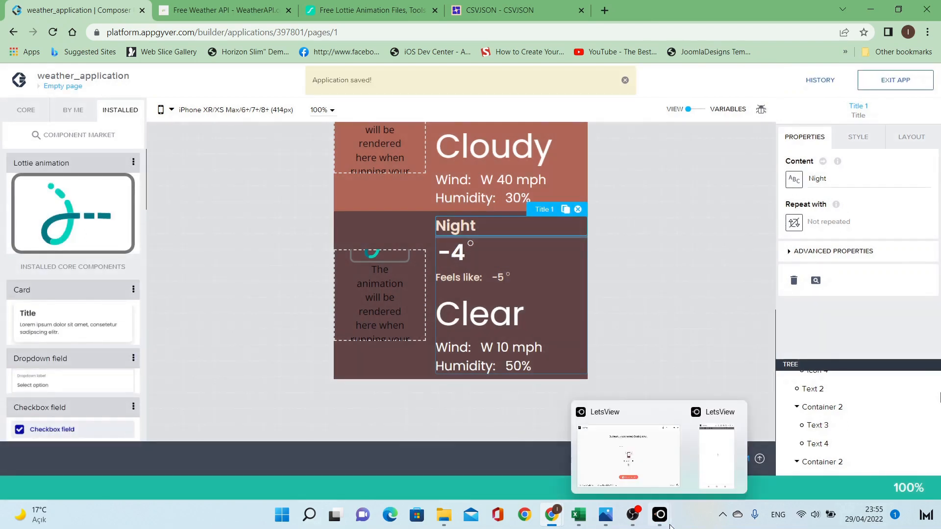
left_click(708, 469)
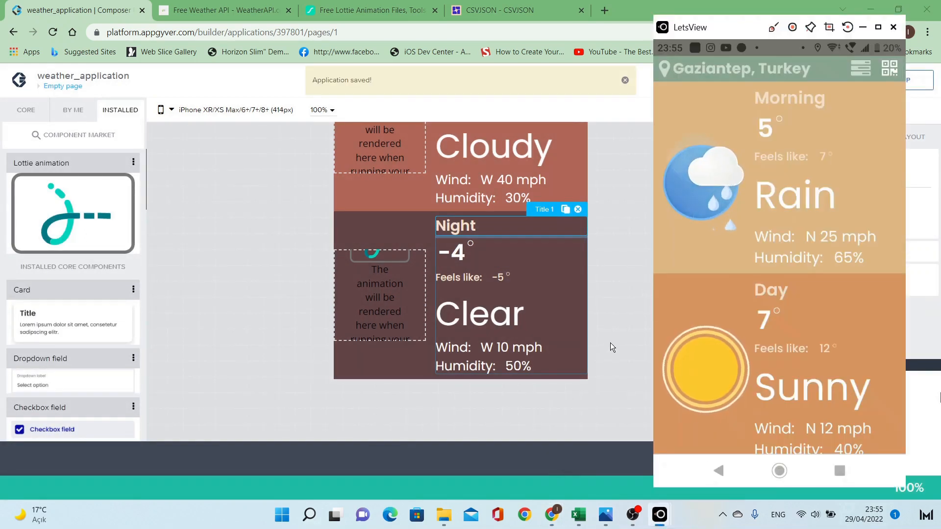
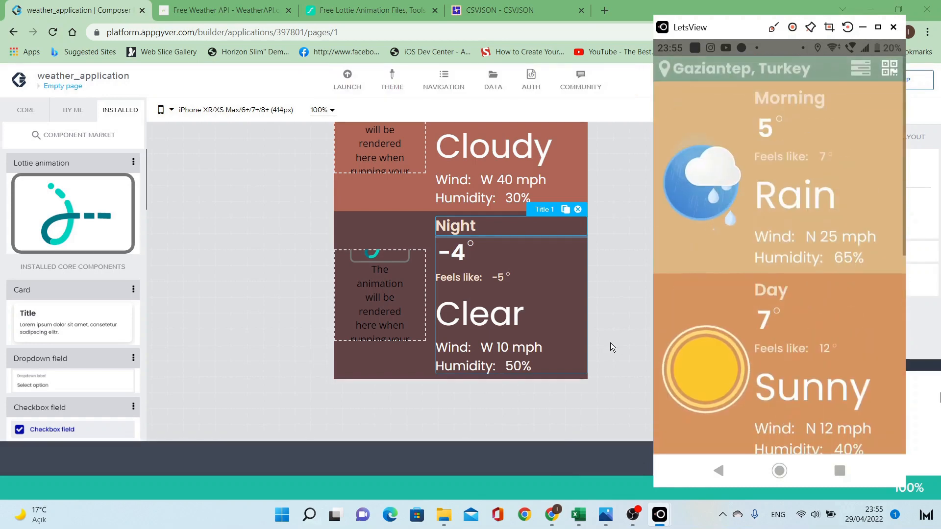
left_click(610, 343)
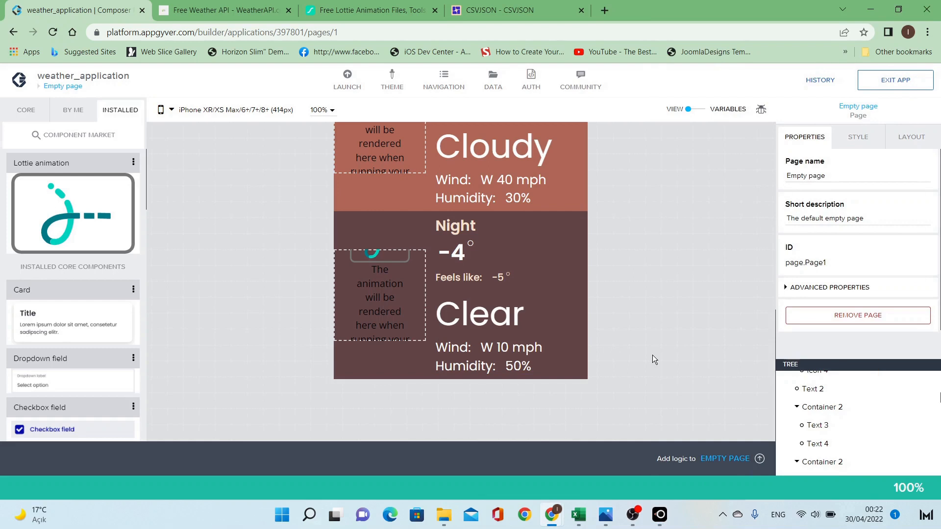
Add a text page variable named active_container to the page.
scroll(652, 355, "up", 9)
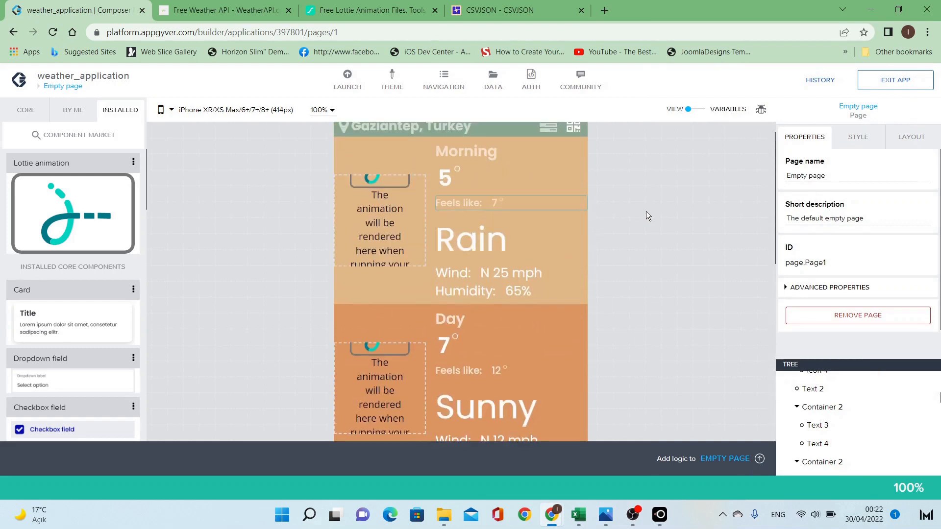
left_click(699, 110)
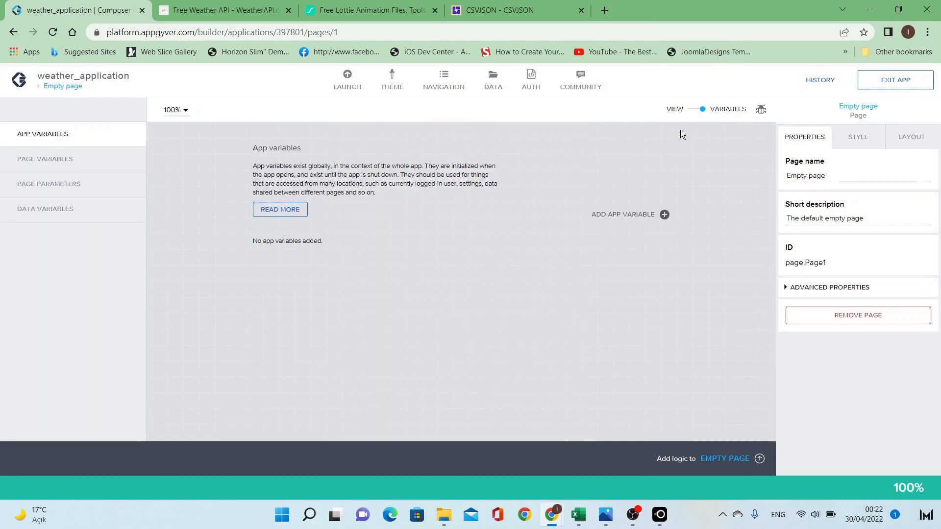
left_click(105, 158)
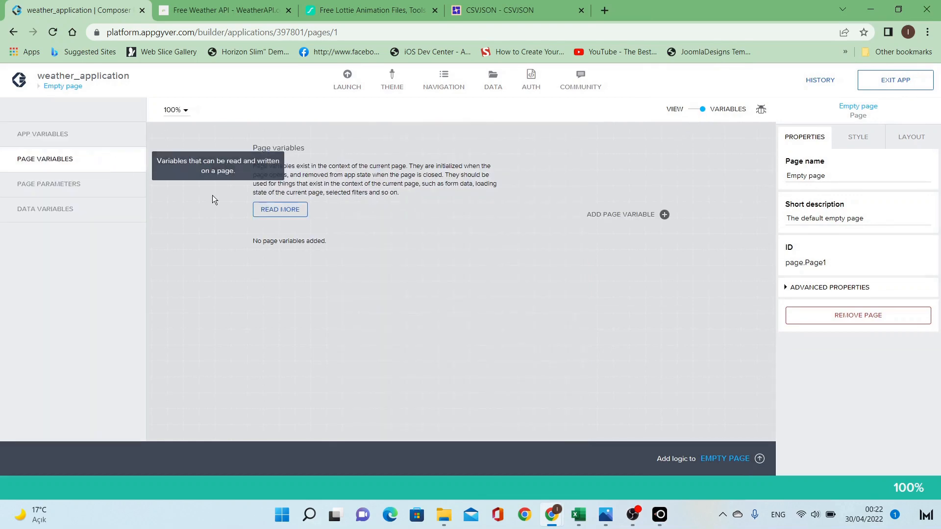
left_click(600, 219)
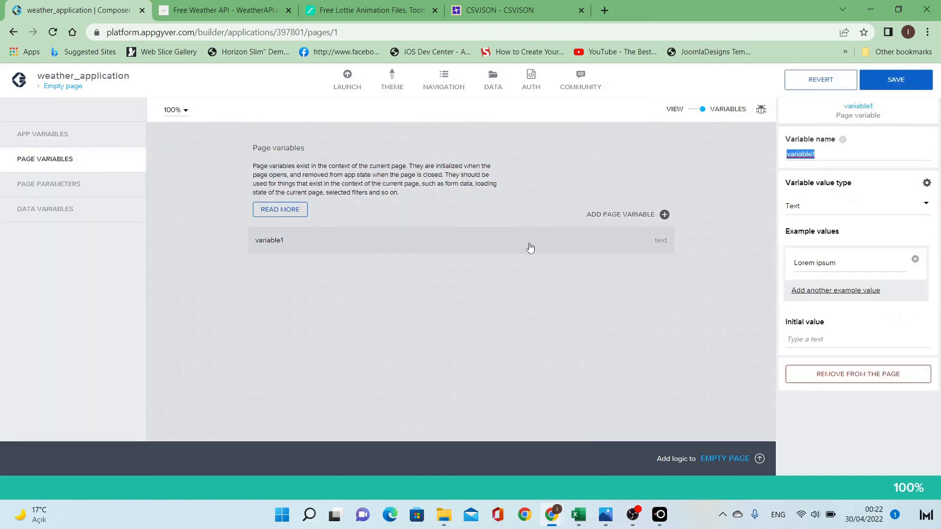
double_click(842, 155)
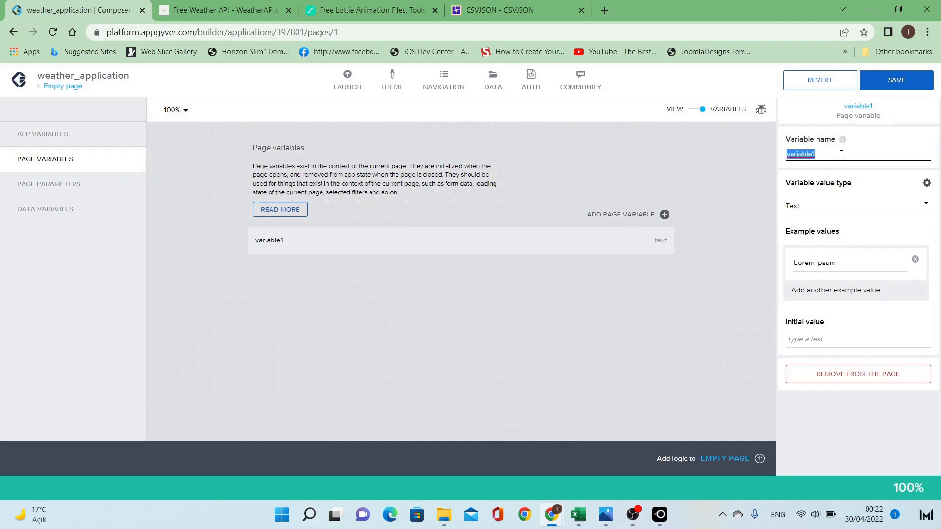
type("active_")
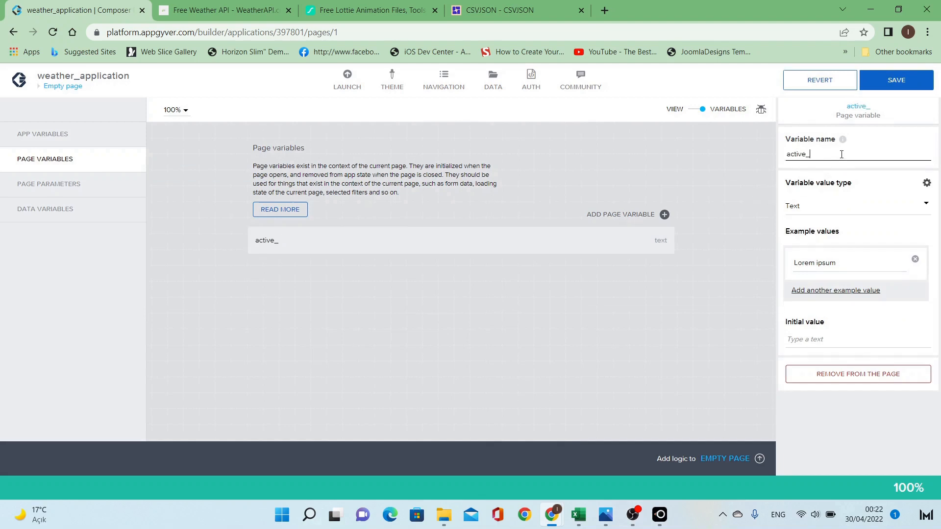
type("container")
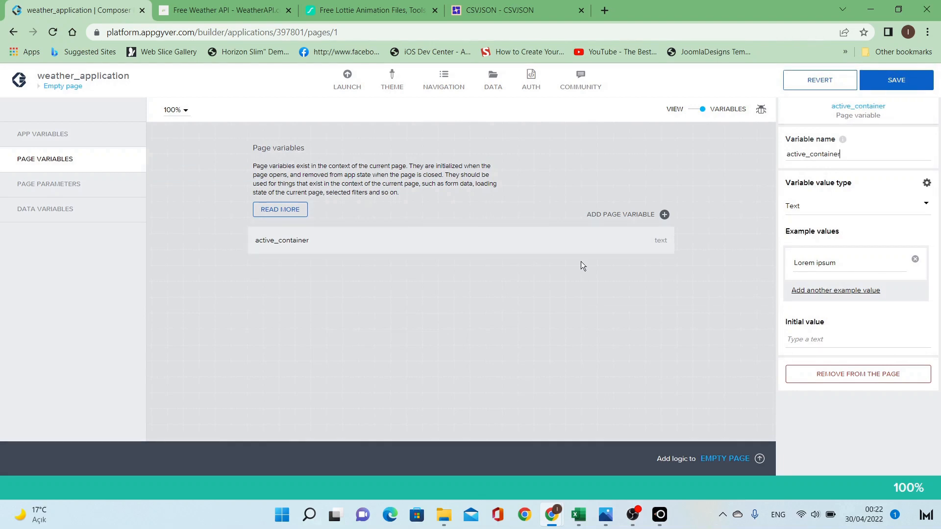
left_click(581, 261)
Add a second page variable named active_container_height with the value type Number.
left_click(646, 215)
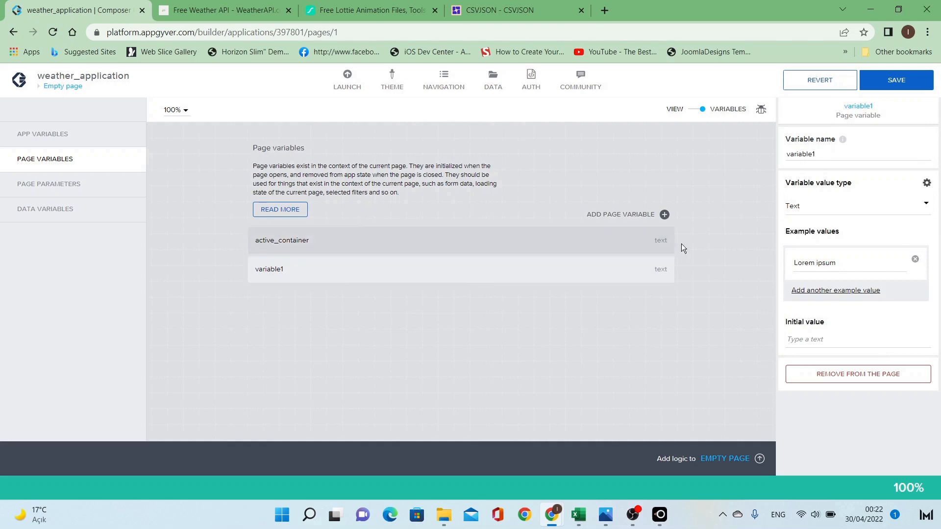
type("acti")
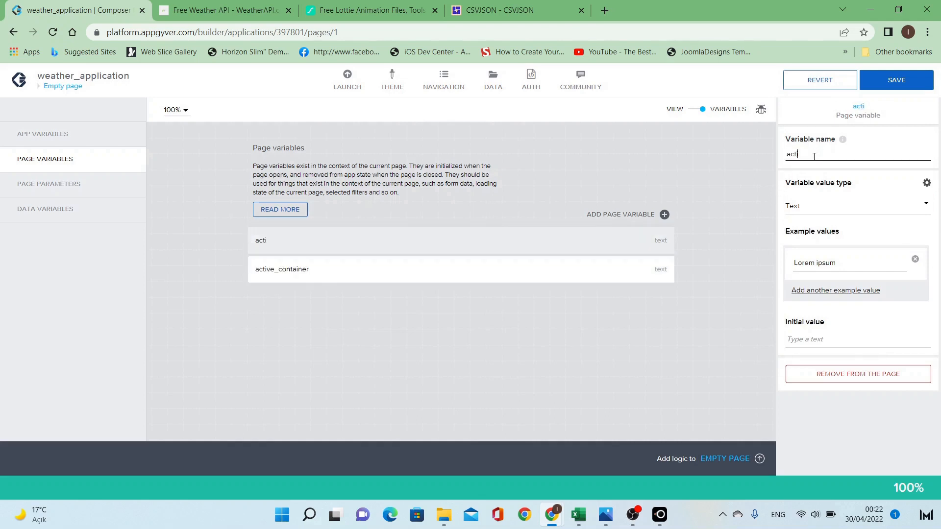
type("ve_container_h")
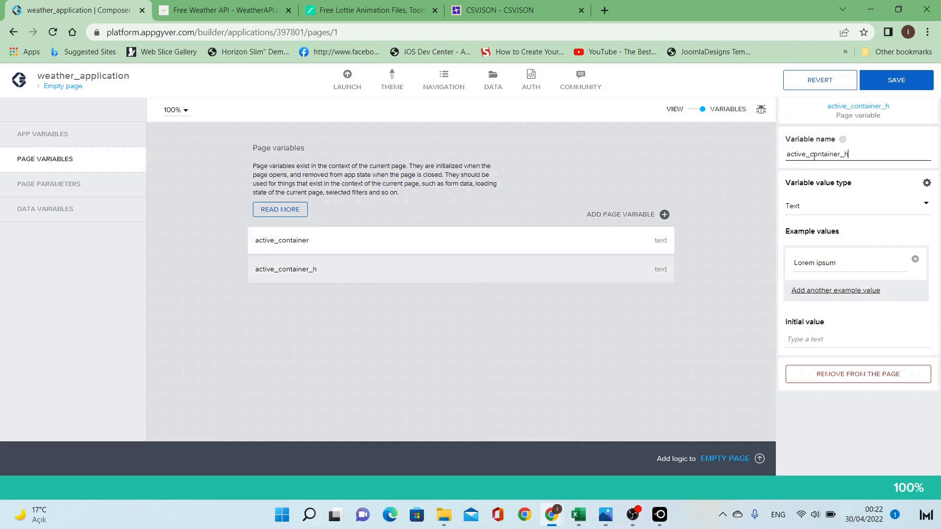
type("eight")
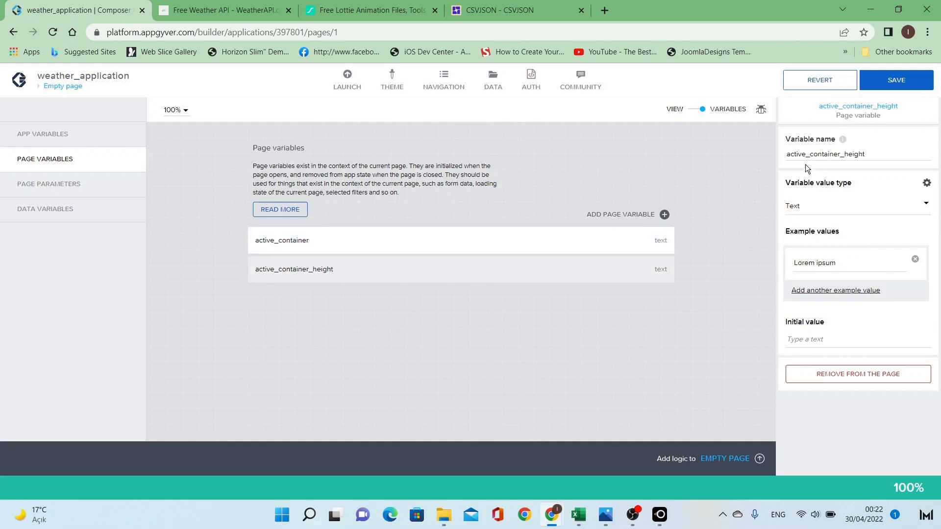
left_click(821, 209)
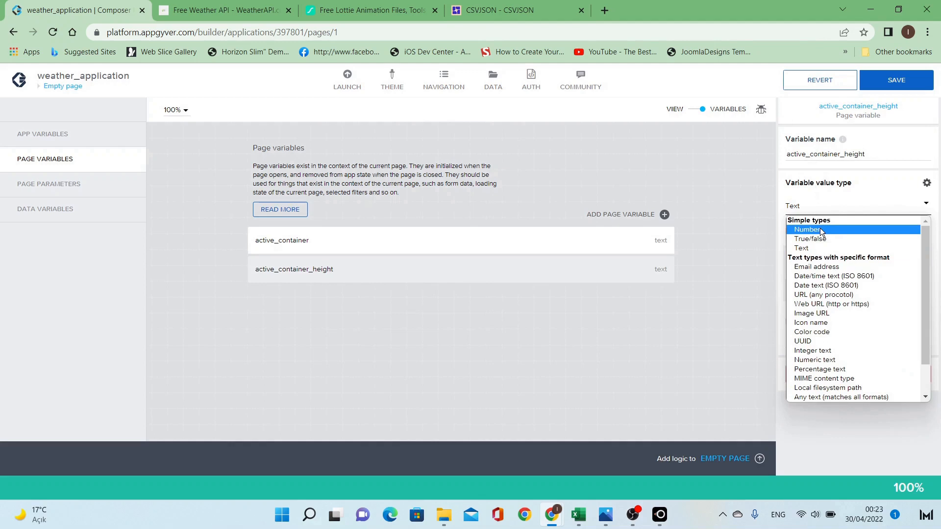
left_click(820, 230)
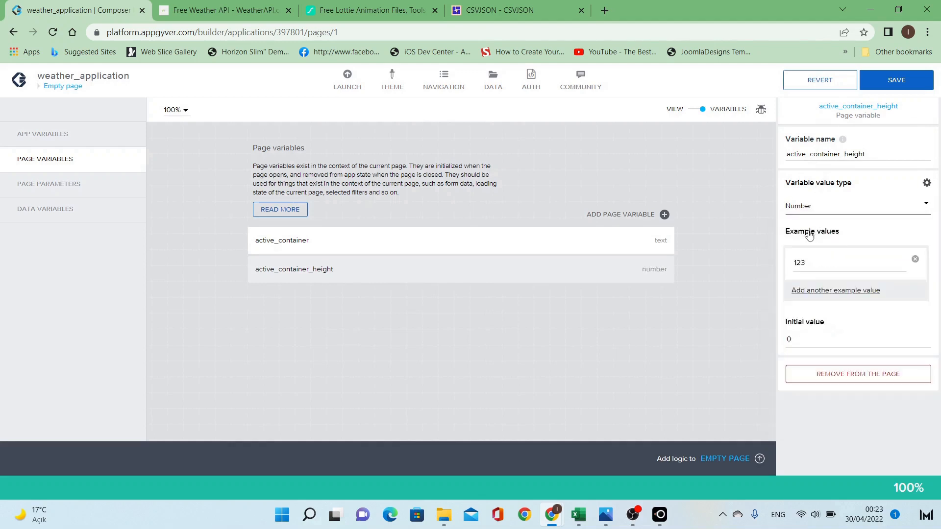
Add a third page variable named inactive_container_height with the value type Number.
left_click(651, 215)
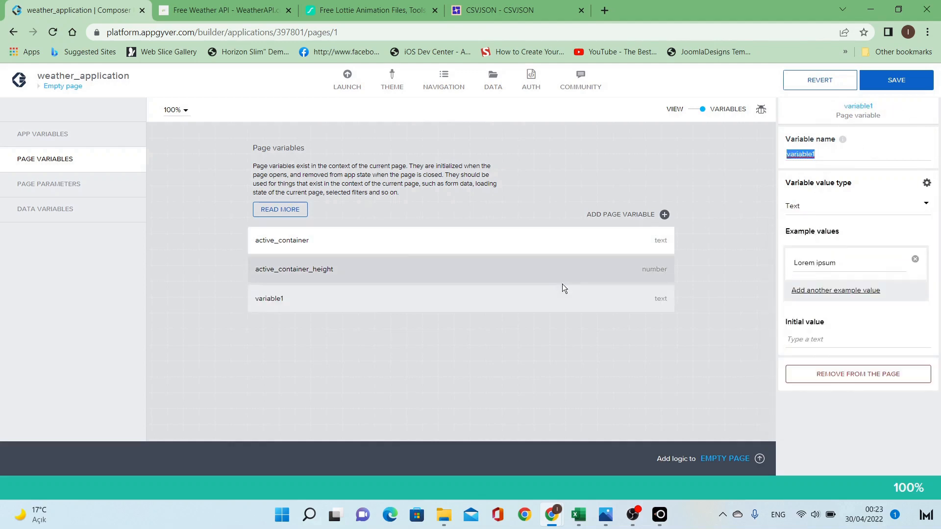
left_click(818, 155)
double_click(819, 156)
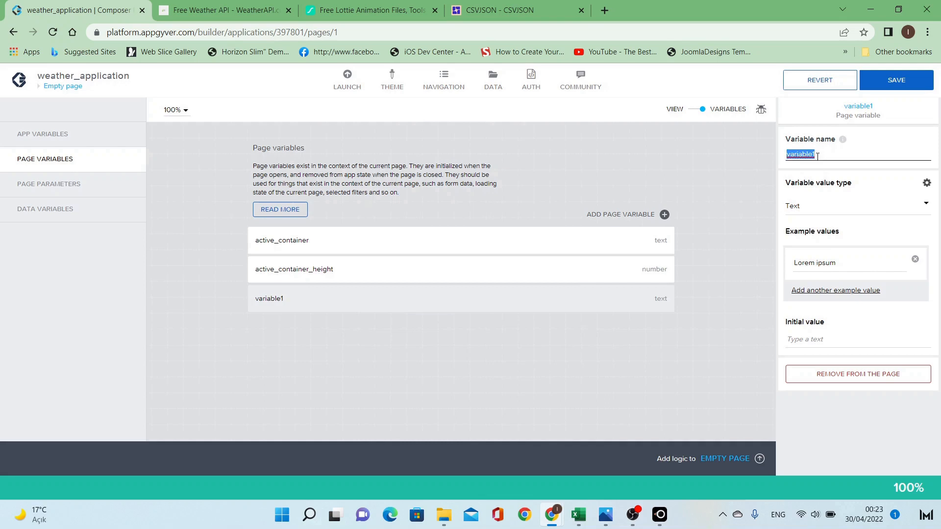
type("ina")
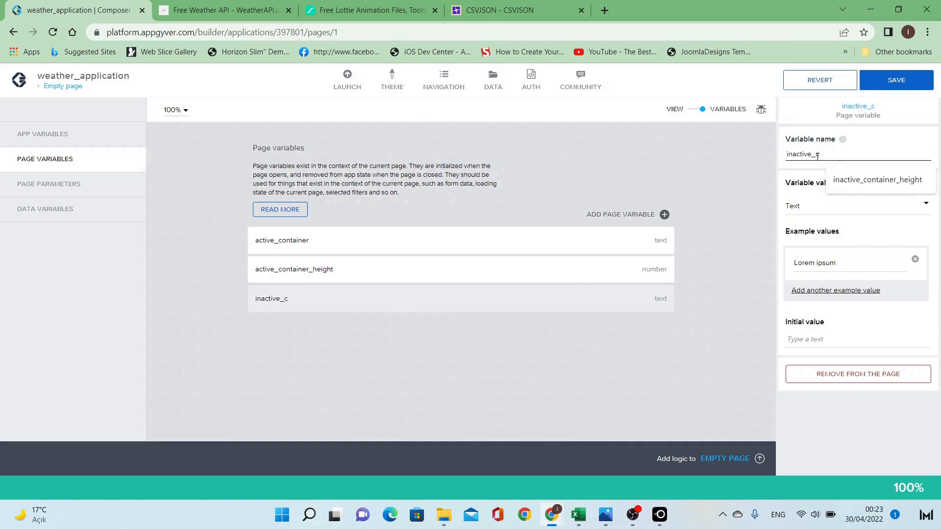
type("ctive_c")
key("Down")
key("Return")
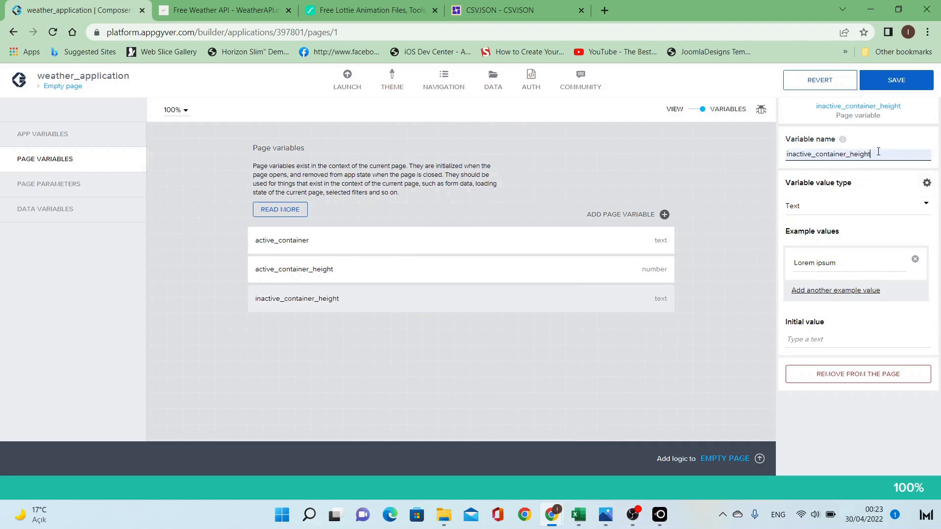
left_click(767, 232)
left_click(817, 206)
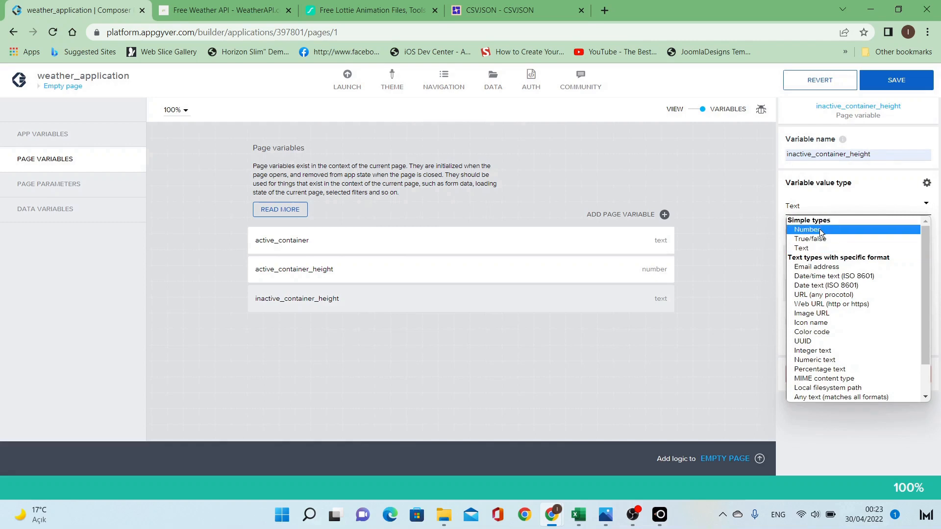
left_click(820, 228)
left_click(735, 271)
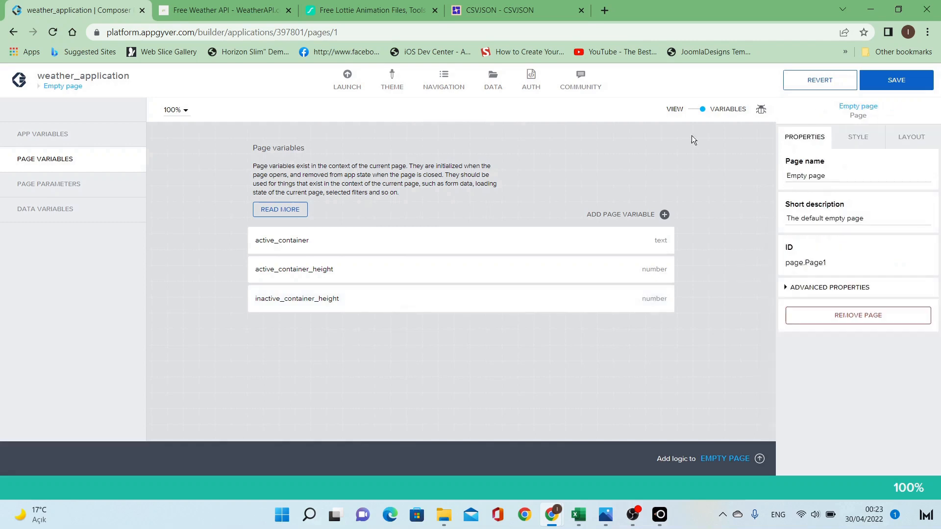
Add a Set page variable function to the page's logic, triggered by Page mounted, that assigns day to active_container.
left_click(694, 112)
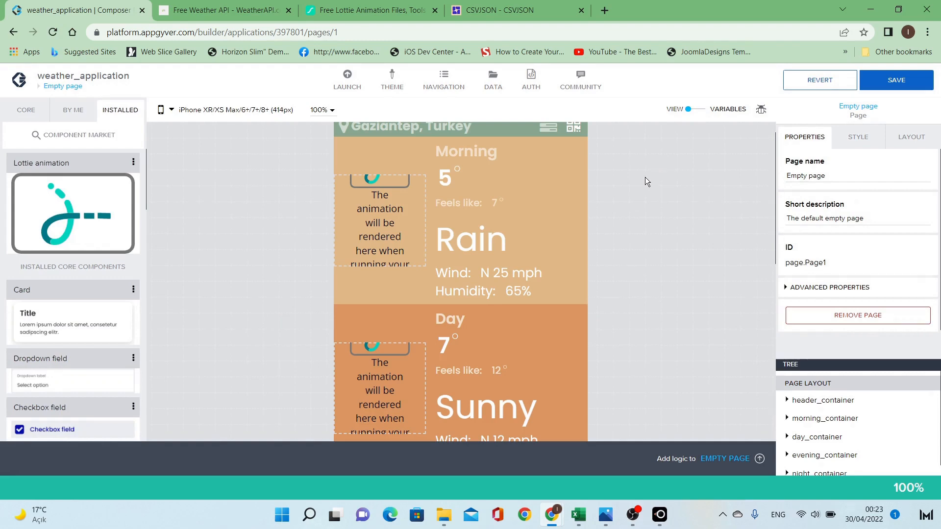
left_click(431, 293)
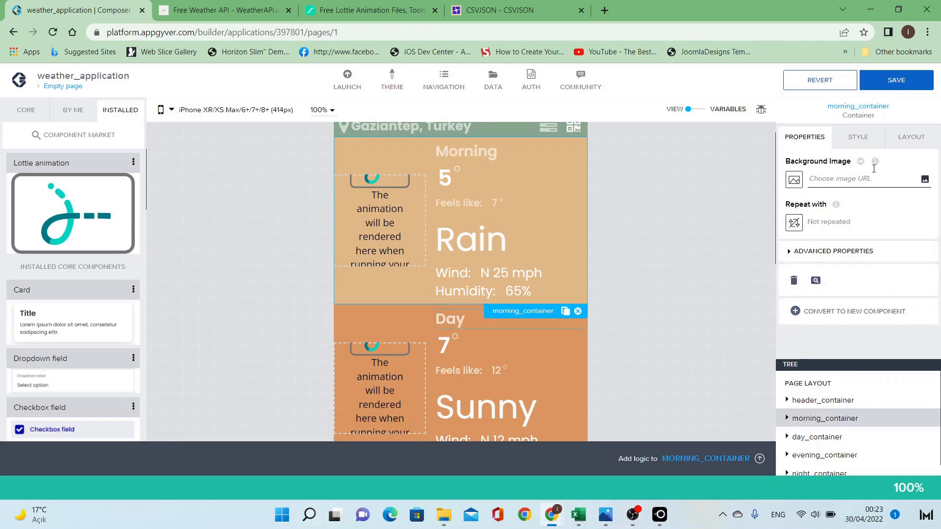
left_click(722, 184)
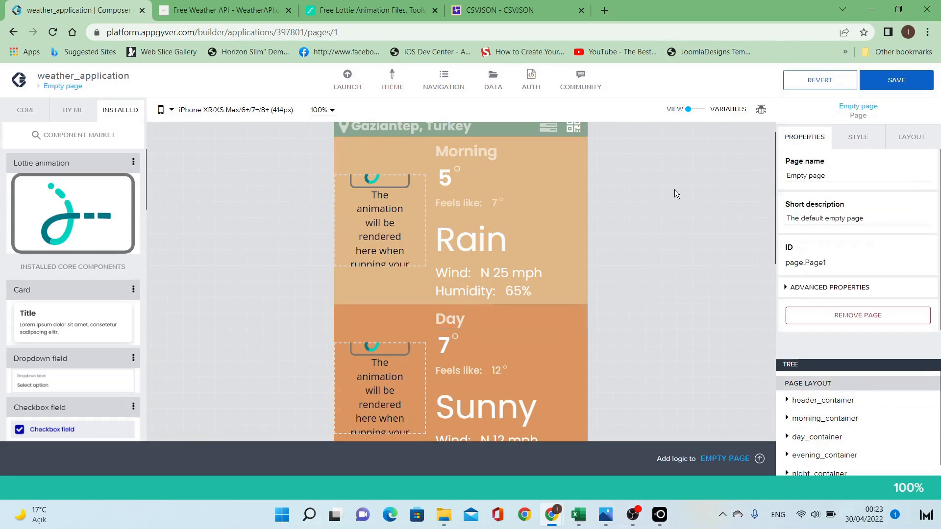
left_click(720, 459)
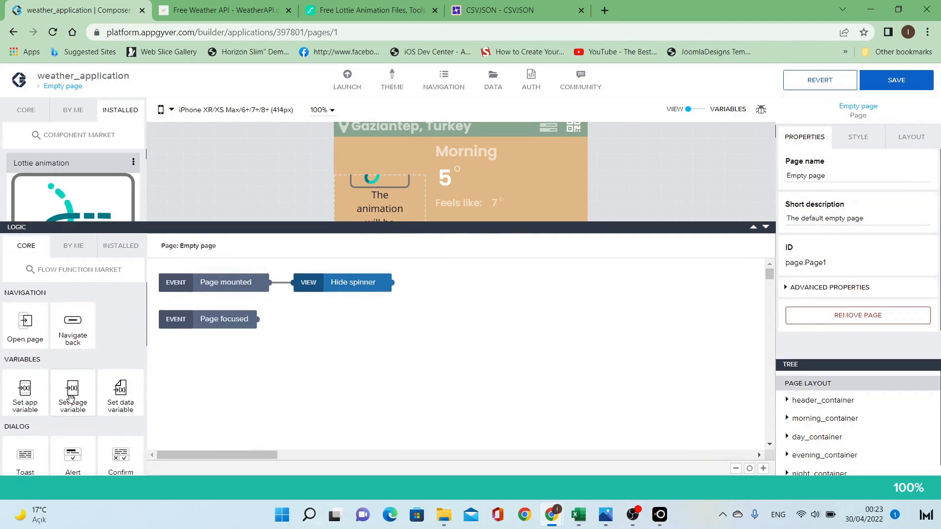
left_click_drag(71, 398, 337, 328)
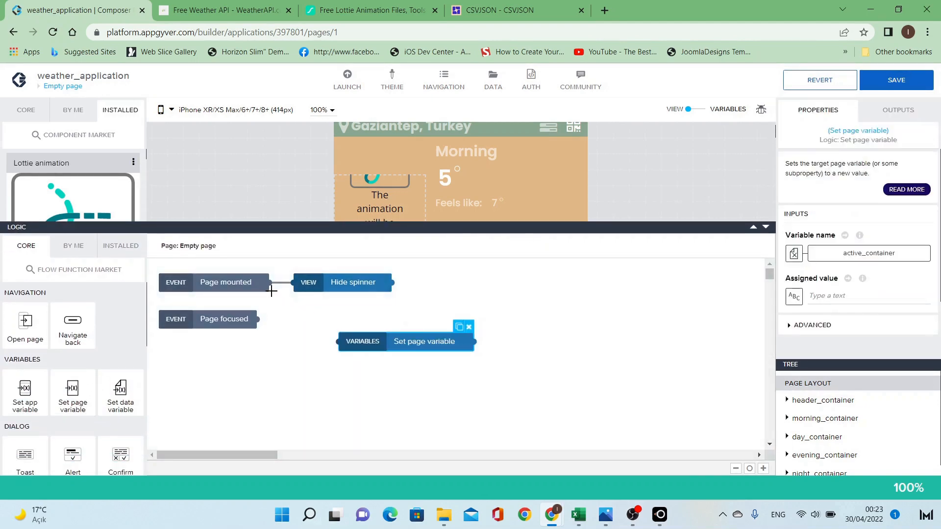
left_click_drag(270, 283, 341, 319)
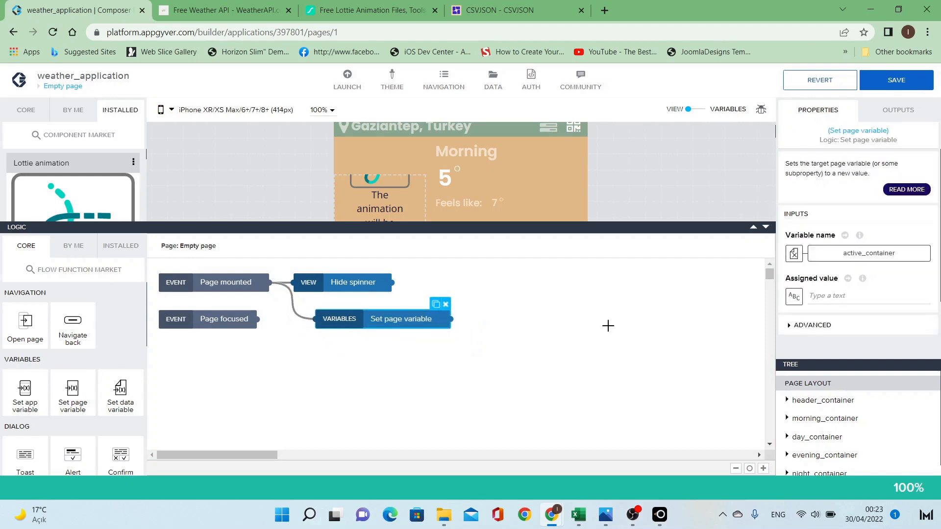
left_click(824, 294)
type("day")
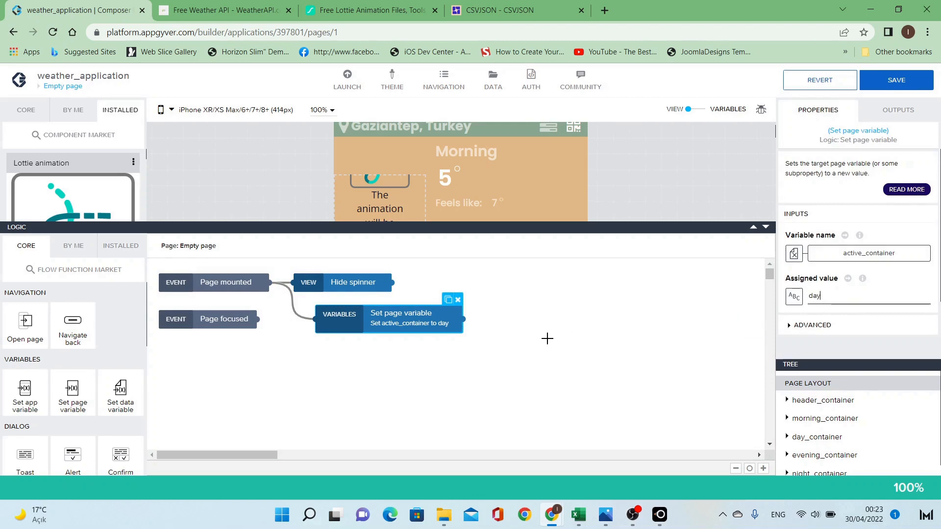
Duplicate the Set page variable node, place the copy below the original, and connect Page mounted to it.
left_click(418, 324)
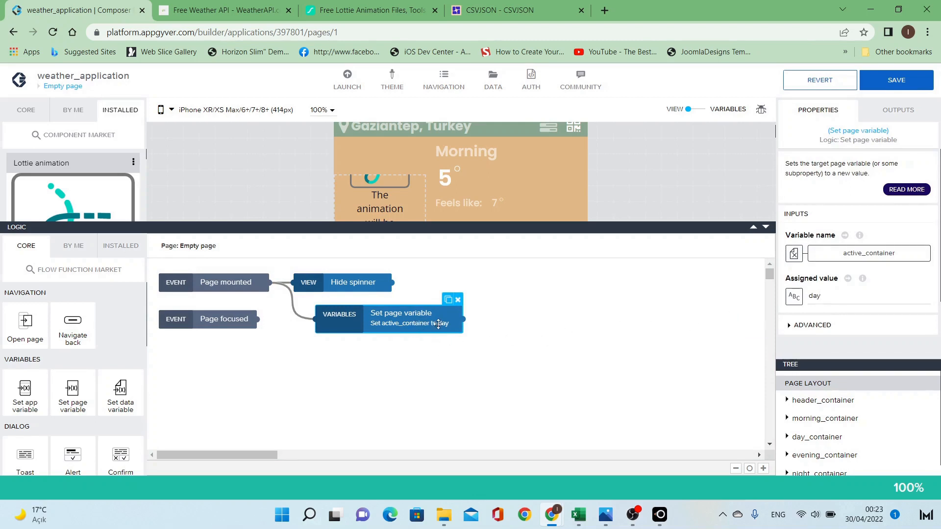
key("ctrl+c")
key("ctrl+v")
left_click_drag(450, 322, 393, 361)
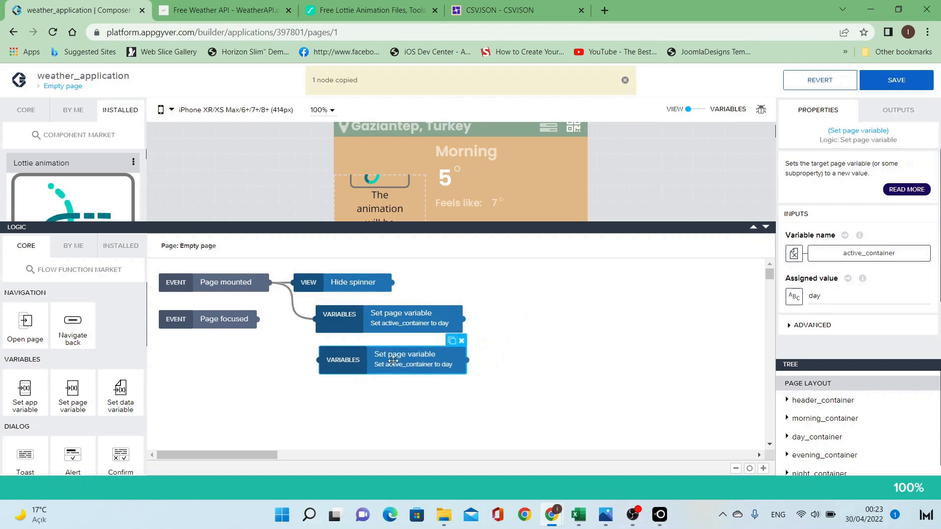
left_click_drag(268, 284, 320, 363)
left_click_drag(270, 282, 319, 362)
Change the duplicated node's target page variable to active_container_height.
left_click(340, 362)
left_click(871, 254)
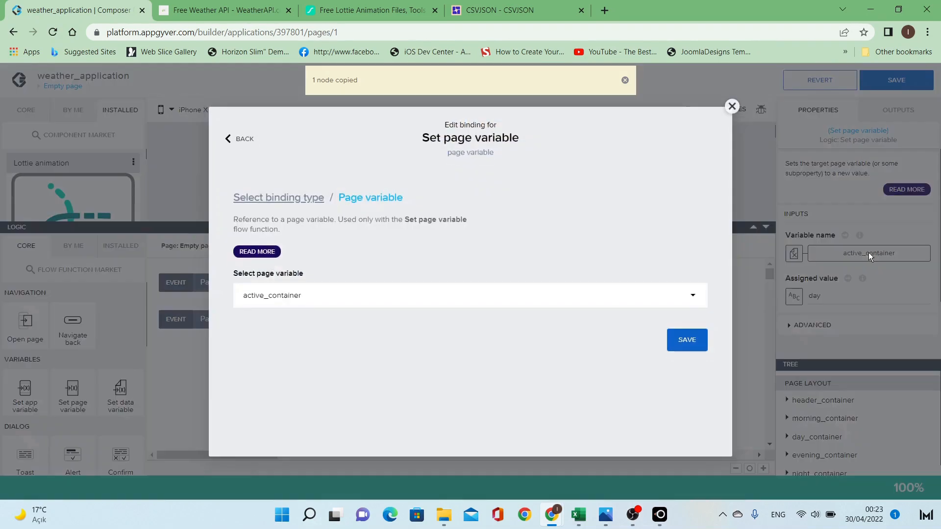
left_click(631, 289)
left_click(610, 325)
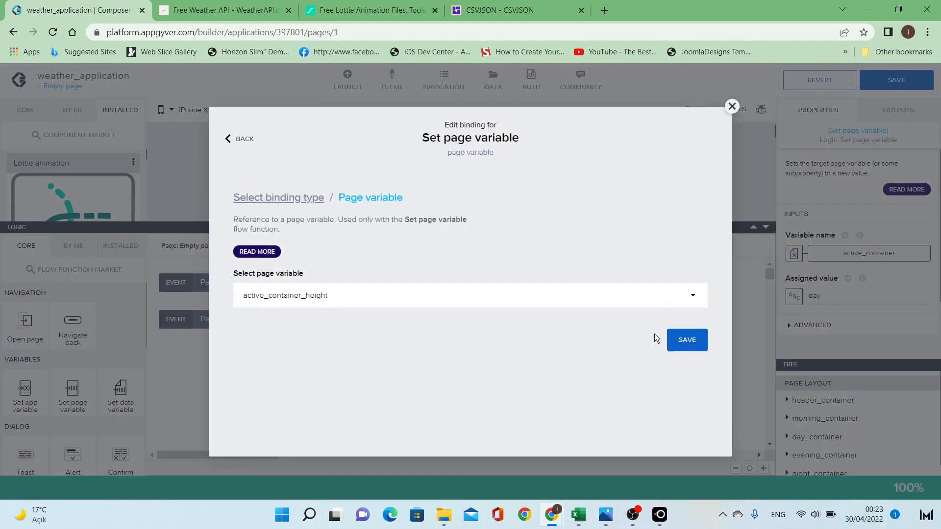
left_click(686, 344)
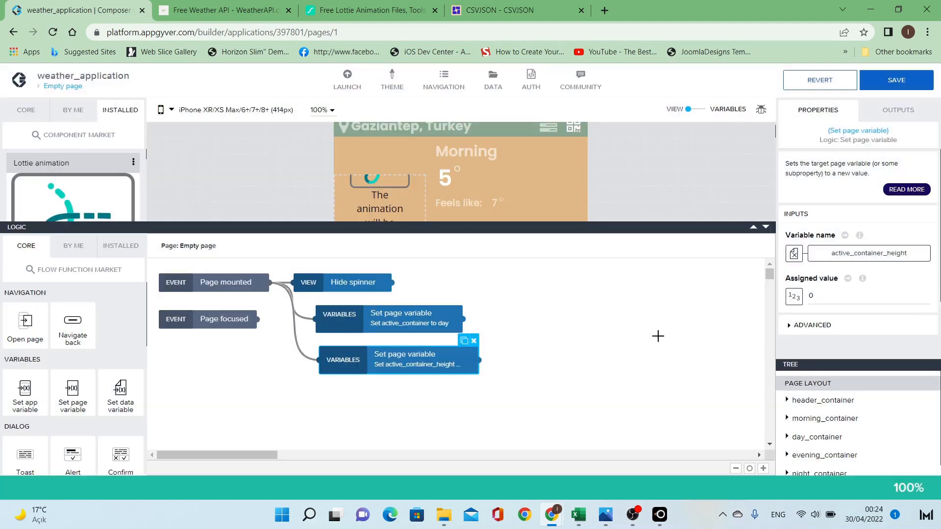
Bind the active_container_height node's assigned value to the formula systemVars.dimensions.viewport.height * 0.40.
left_click(795, 297)
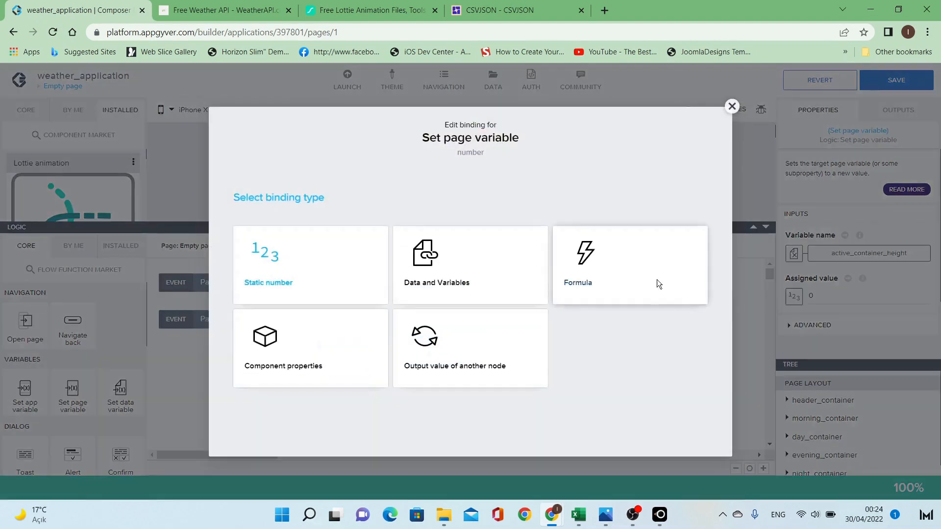
left_click(657, 279)
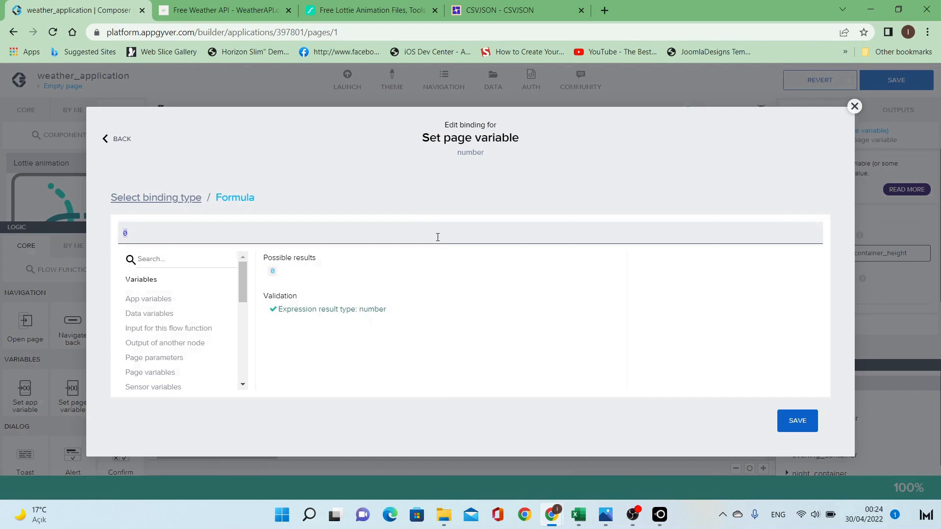
type("system.")
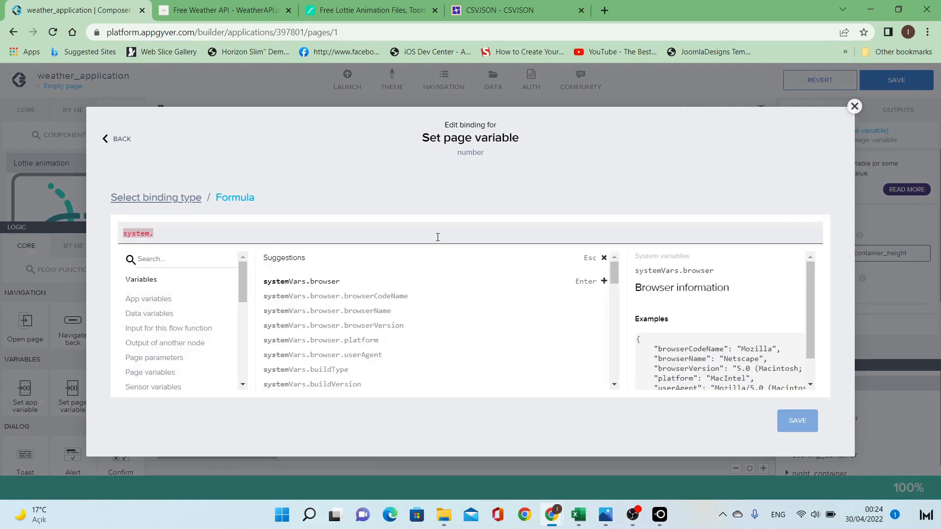
scroll(405, 304, "down", 5)
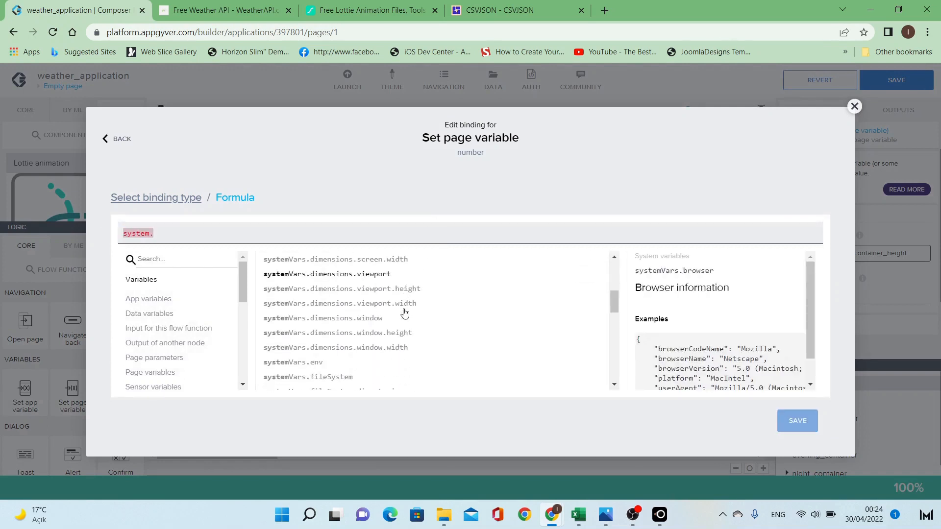
left_click(398, 289)
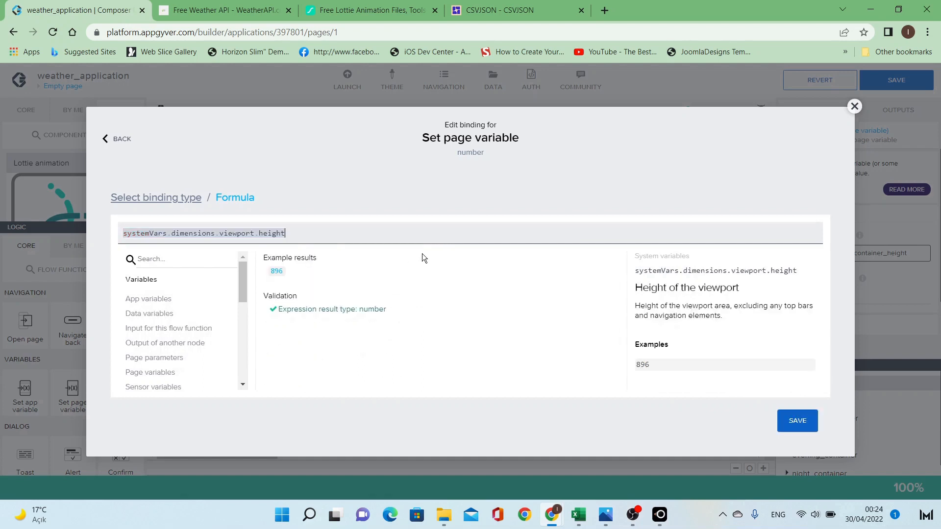
type("* ")
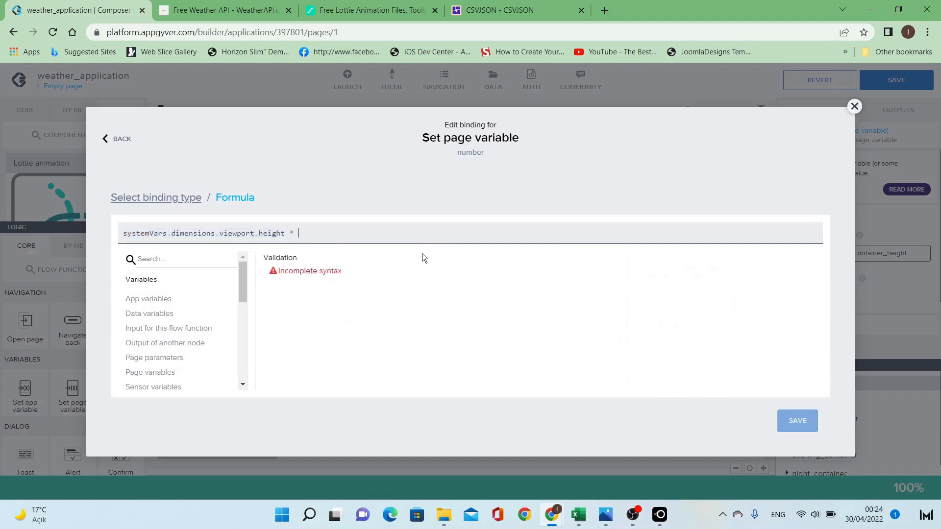
type("0.45")
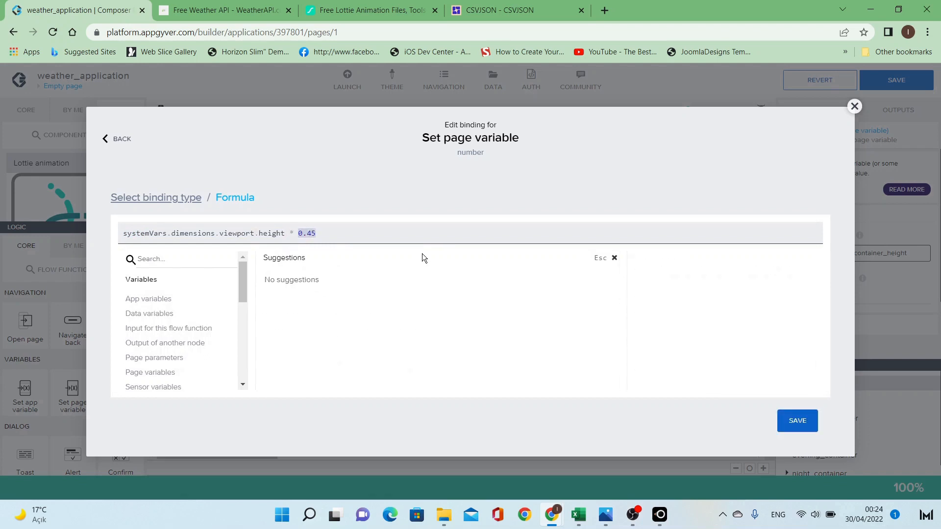
key("BackSpace")
type("0")
left_click(797, 421)
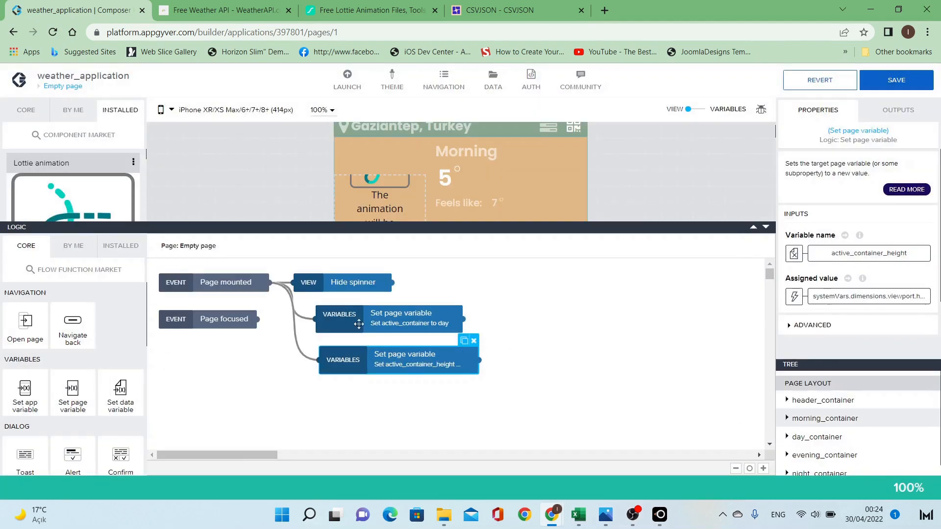
Duplicate the active_container_height Set page variable node and place the copy below it.
key("ctrl+c")
key("ctrl+v")
left_click_drag(401, 365, 407, 404)
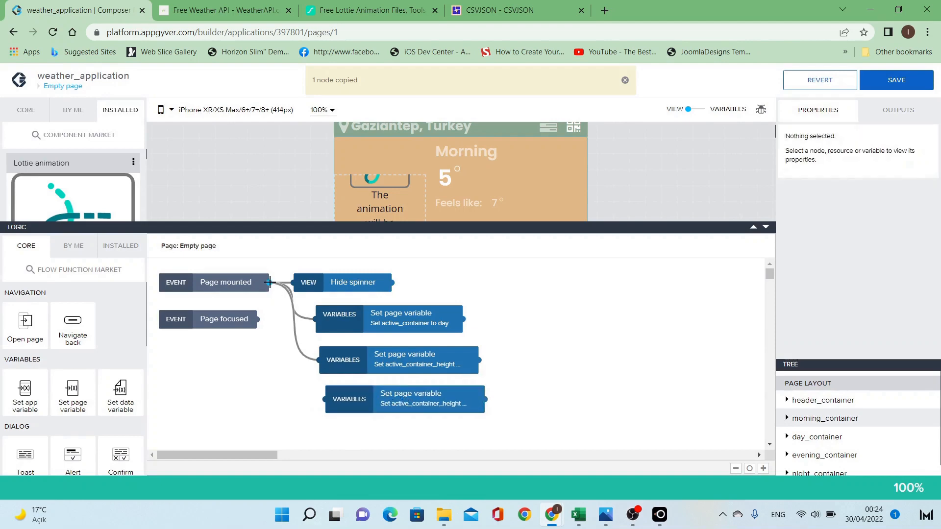
Connect the copied set-variable node to the Page mounted event and make it set inactive_container_height.
left_click_drag(271, 283, 326, 400)
left_click(363, 401)
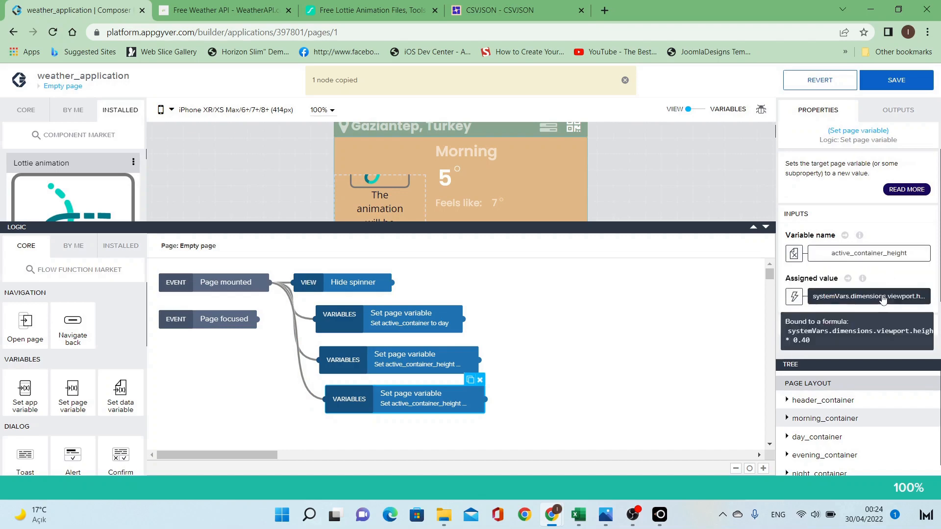
left_click(884, 259)
left_click(632, 297)
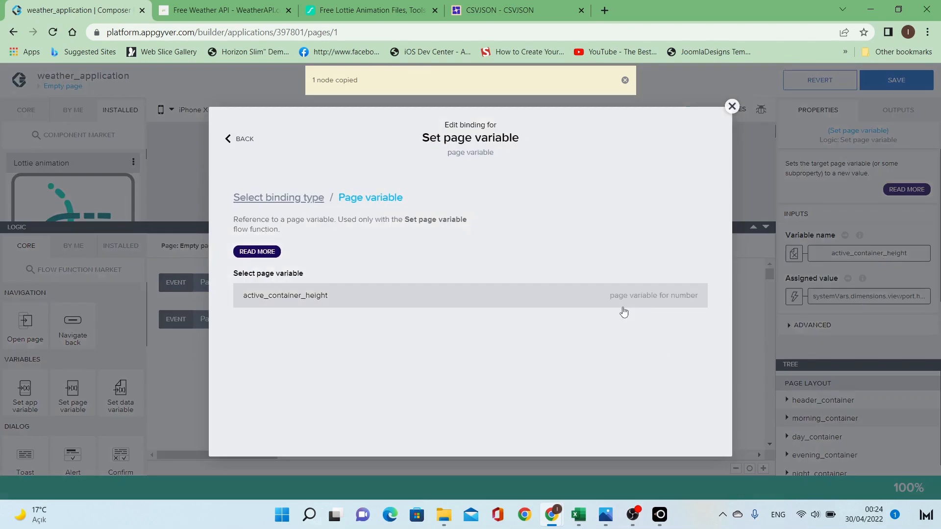
left_click(572, 349)
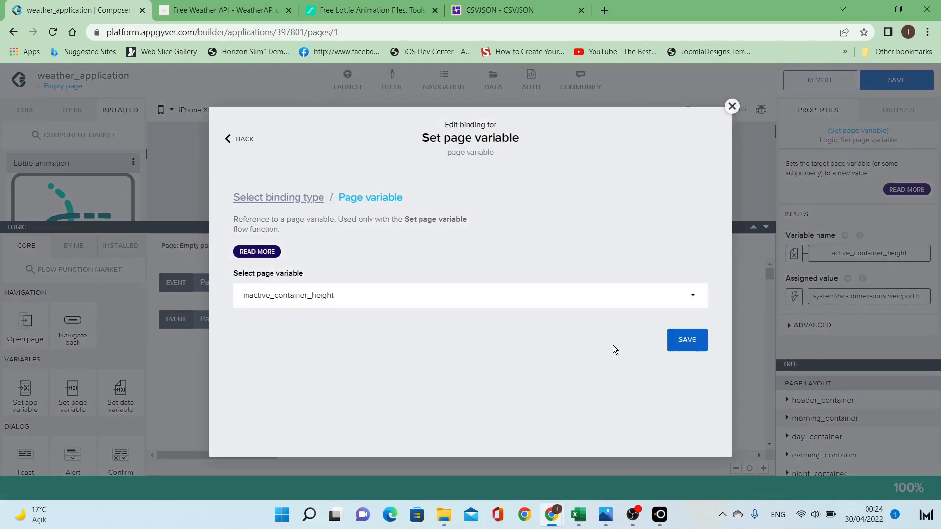
left_click(687, 339)
Change the inactive_container_height node's formula to systemVars.dimensions.viewport.height * 0.15 and adjust the node's position in the flow.
left_click(856, 299)
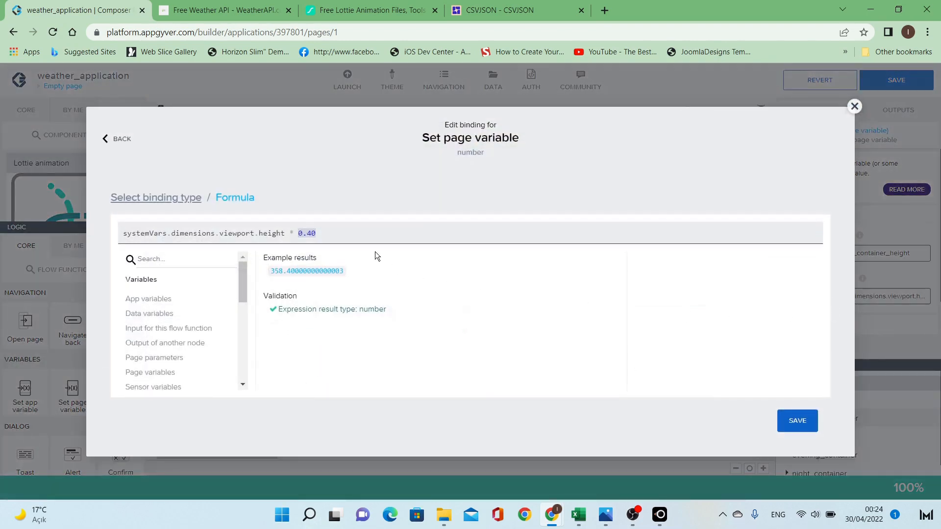
left_click_drag(308, 236, 334, 237)
type("15")
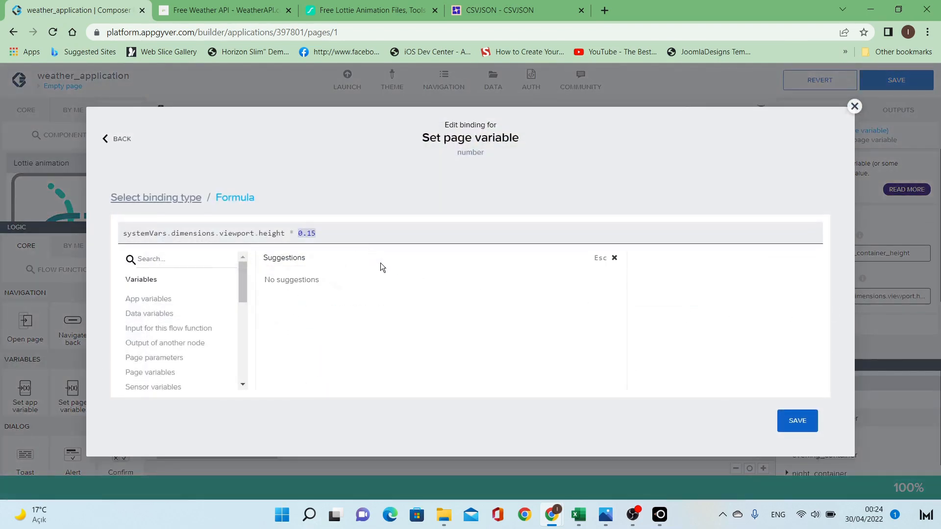
left_click(796, 423)
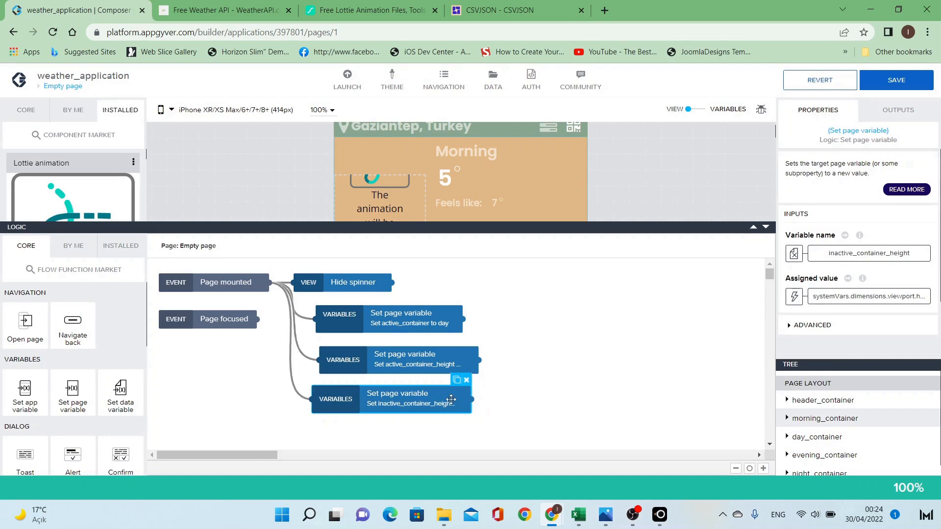
left_click_drag(451, 400, 453, 401)
Change the active_container_height node's formula to systemVars.dimensions.viewport.height * 0.45 and line the node up with the one below.
left_click(440, 362)
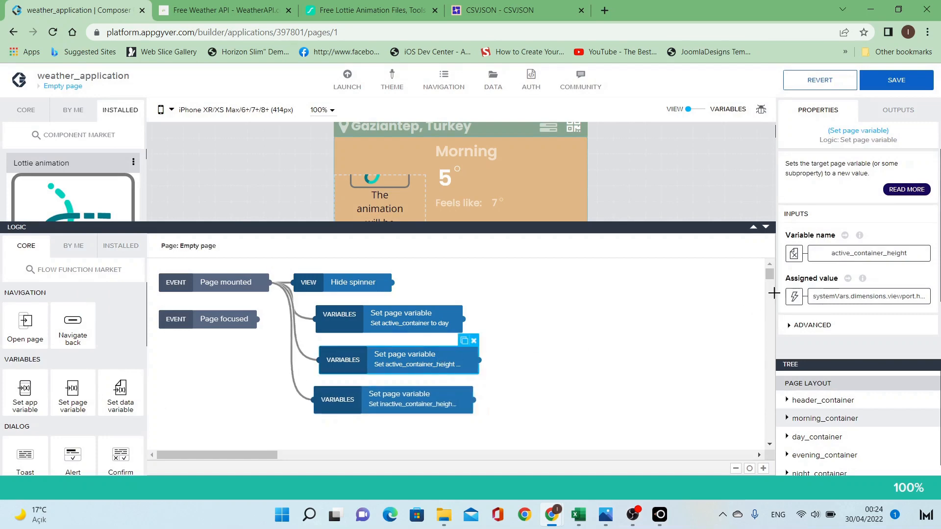
left_click(815, 297)
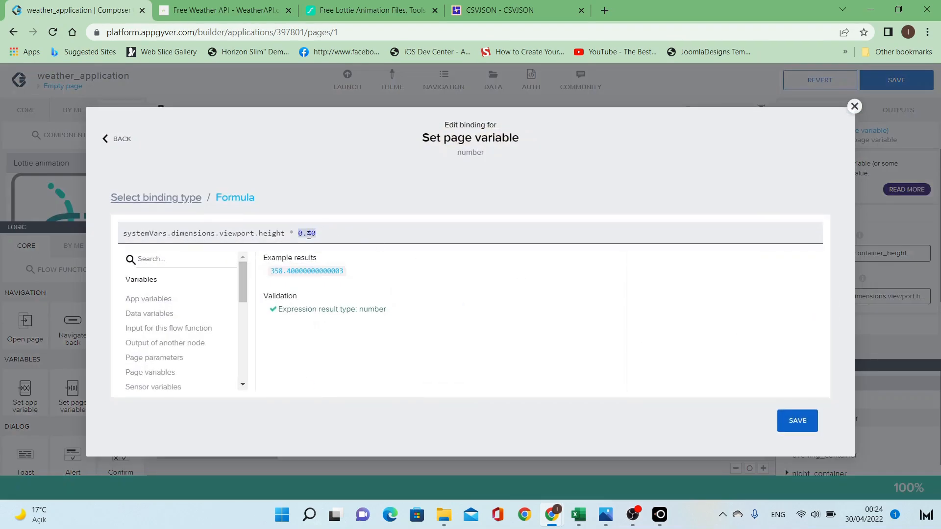
left_click_drag(309, 236, 332, 237)
type("4")
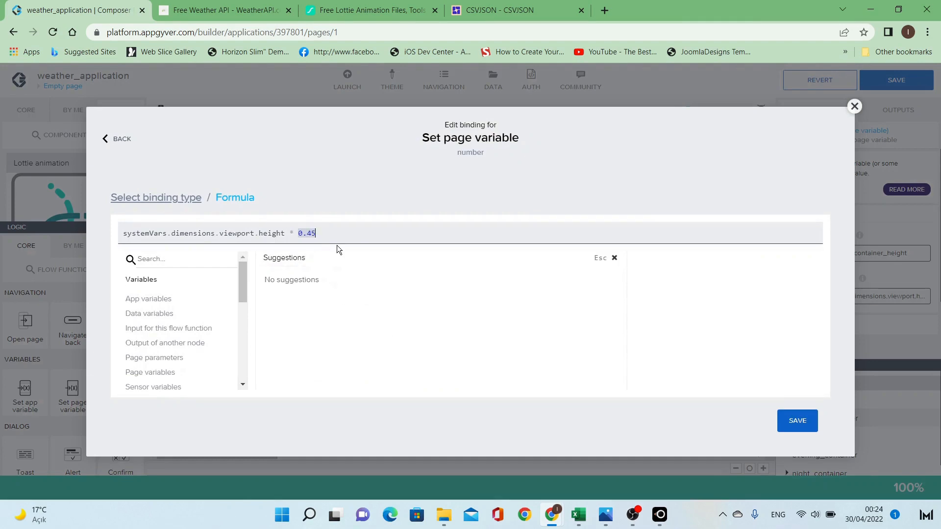
left_click(796, 425)
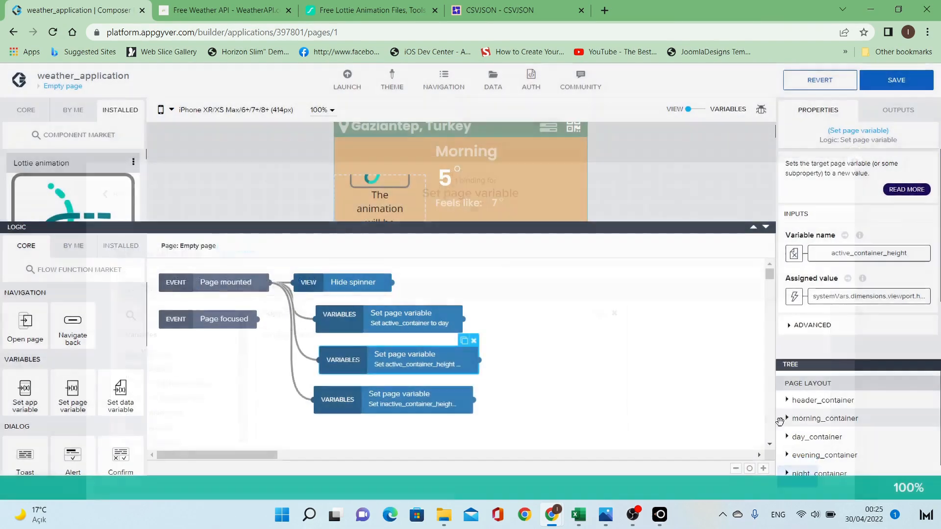
left_click_drag(429, 364, 422, 364)
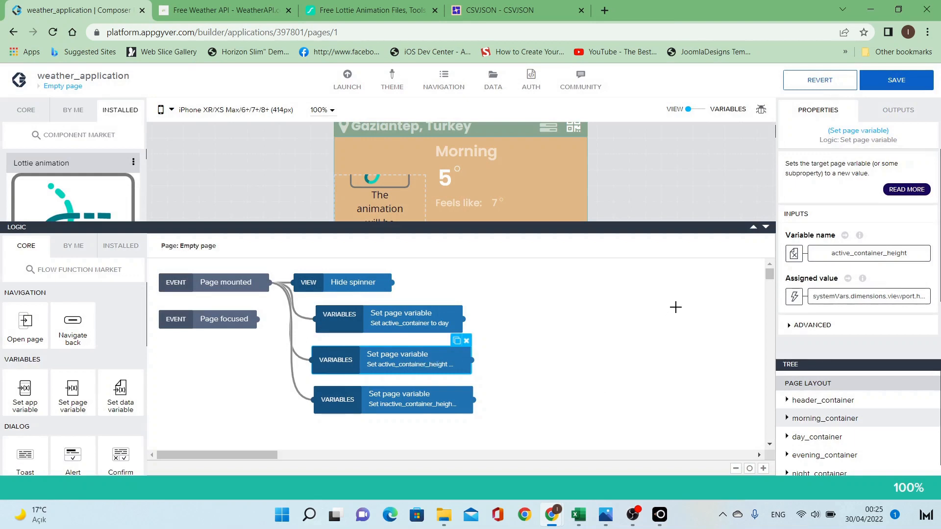
Switch the morning container to custom sizing with the Set height option and open the formula editor for that height.
left_click(766, 228)
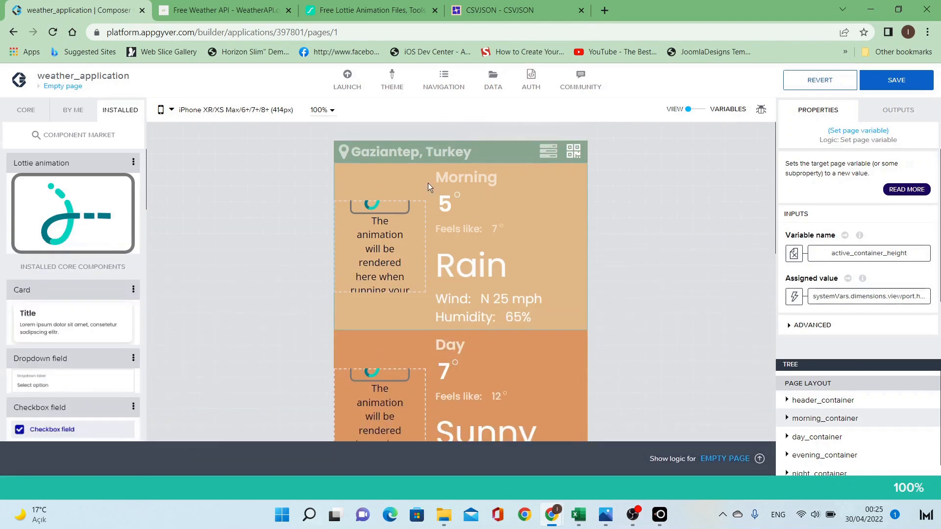
left_click(433, 191)
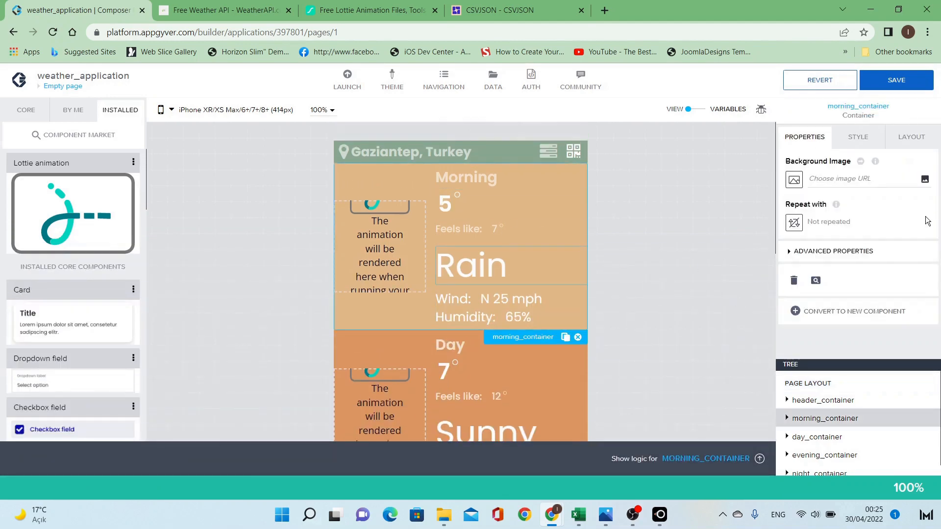
left_click(909, 143)
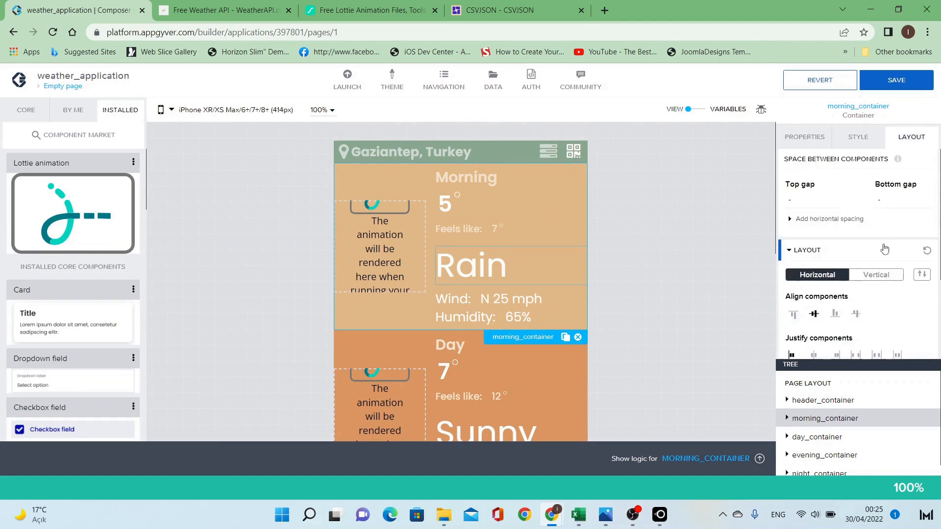
scroll(883, 251, "down", 3)
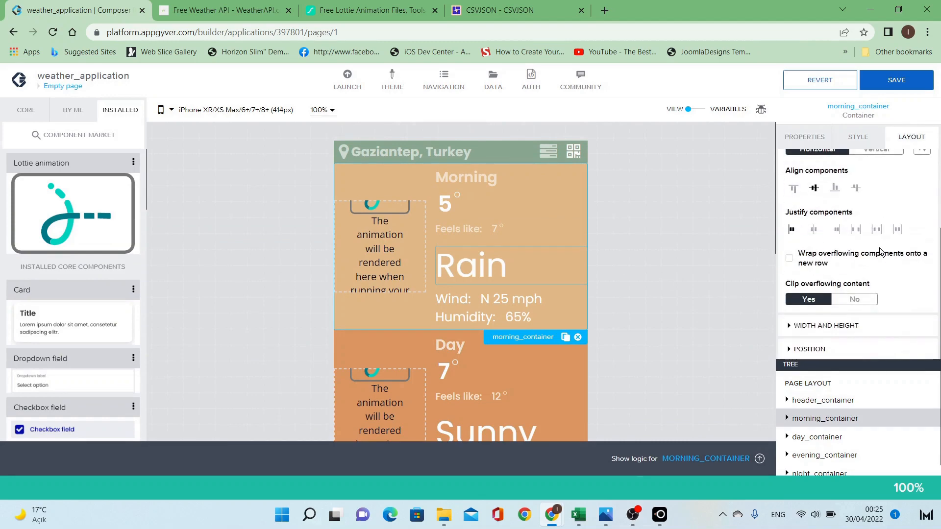
left_click(853, 326)
scroll(857, 304, "down", 4)
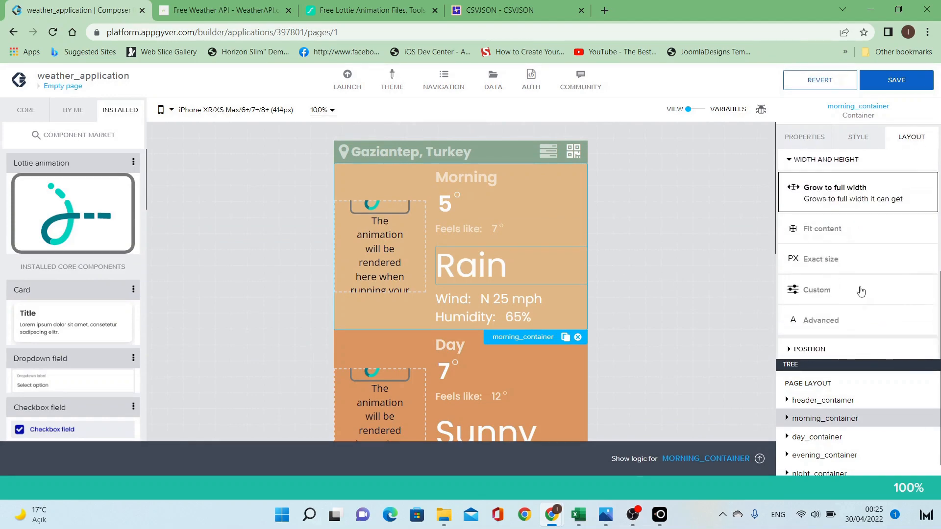
left_click(862, 292)
left_click(871, 330)
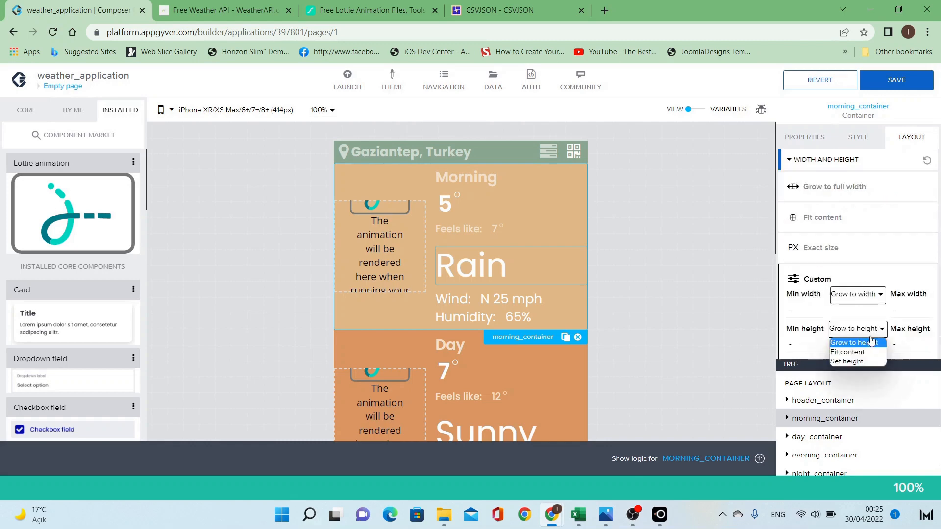
left_click(856, 362)
left_click(864, 347)
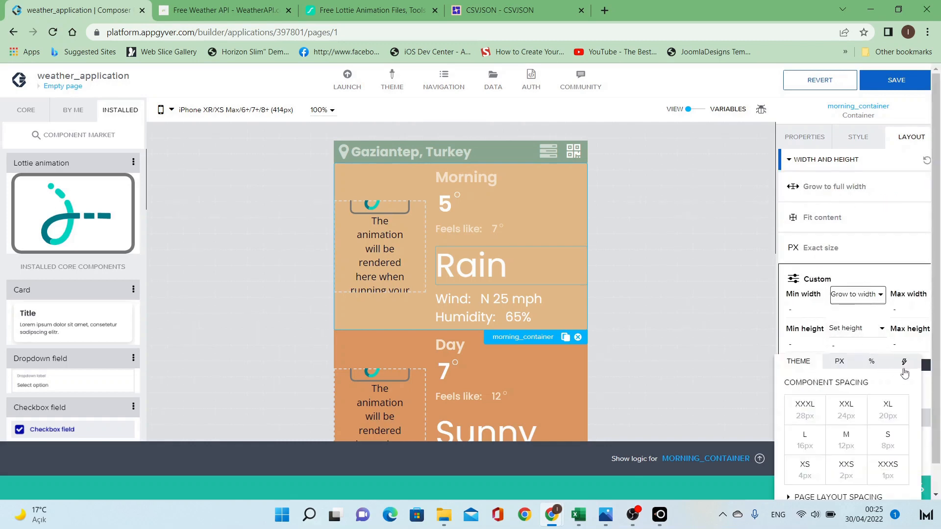
left_click(904, 363)
left_click(884, 384)
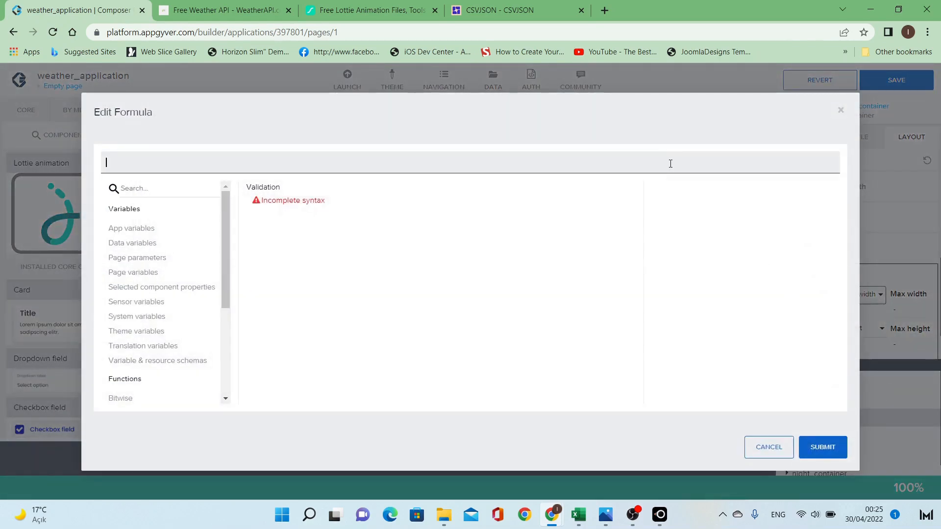
Start the height formula with the condition pageVars.active_container === "morning" ?
type("page")
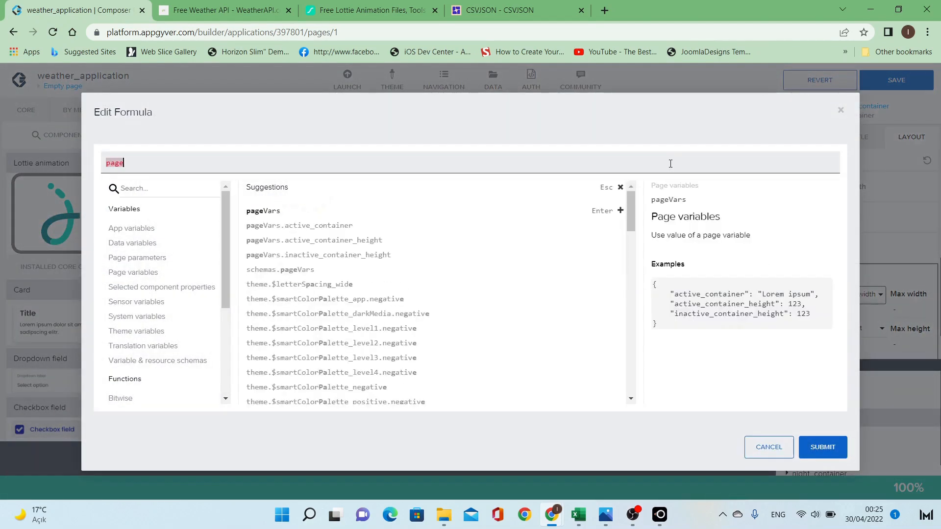
left_click(349, 226)
type("=== ")
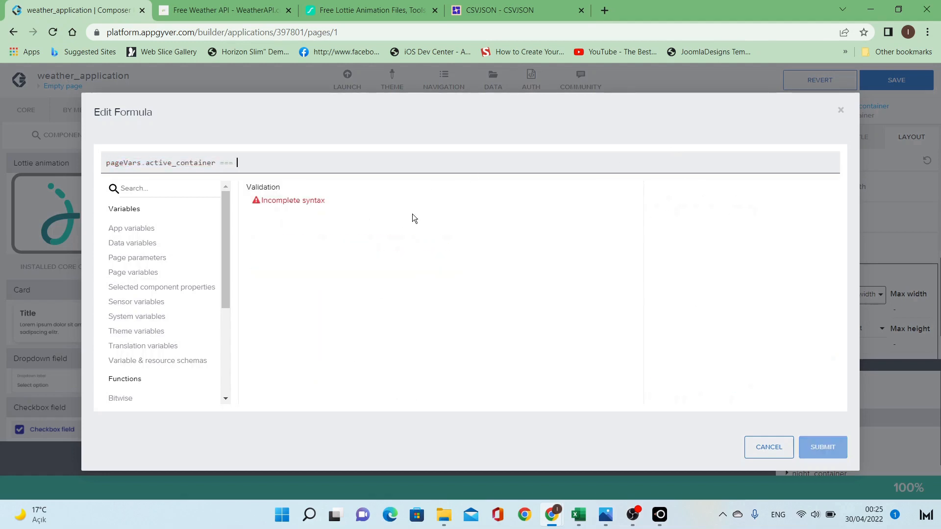
type("\"")
type("morning\"")
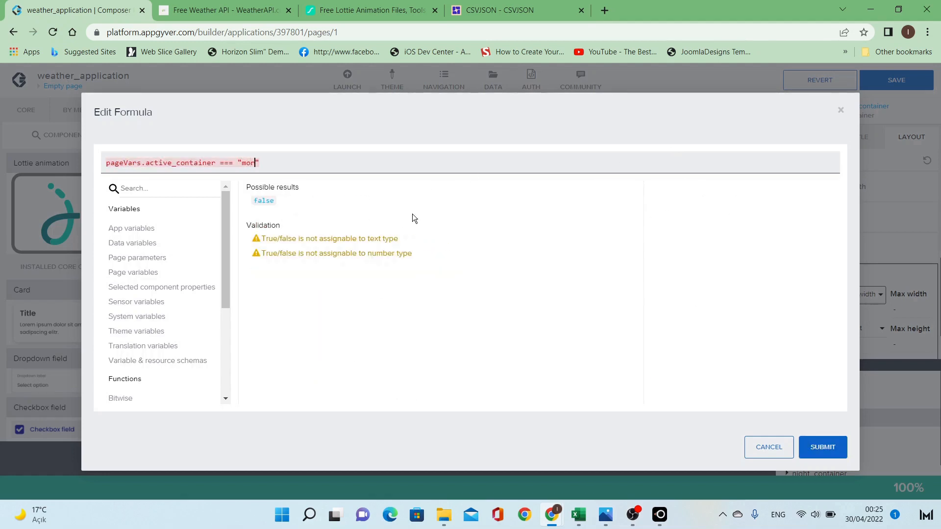
type(" ? ")
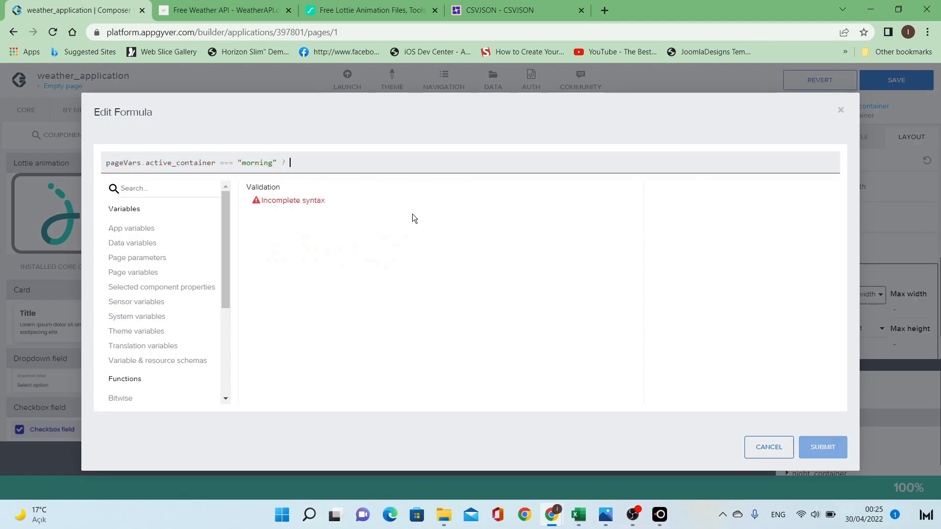
type("active")
key("ctrl+shift+Left")
key("BackSpace")
Complete the conditional with the page variable active_container_height as the true result and inactive_container_height as the false result.
type("pageVars.")
left_click(161, 272)
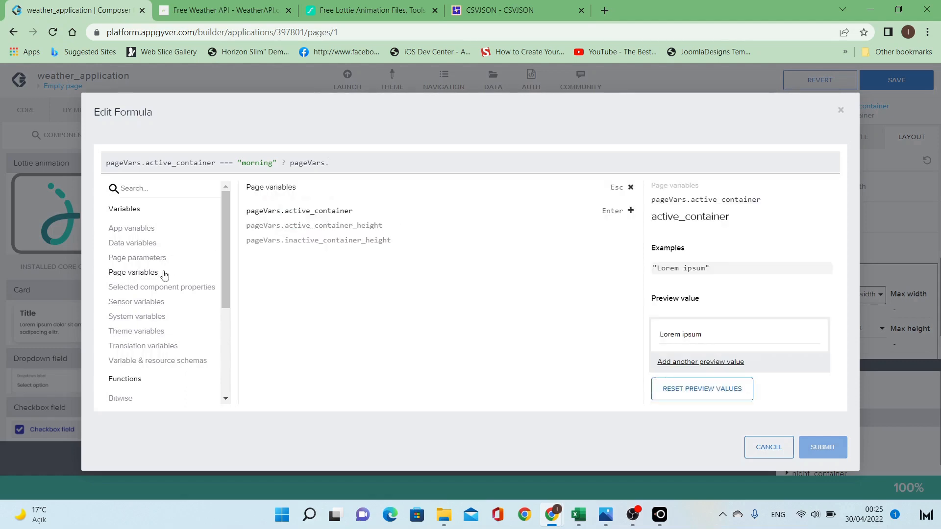
left_click(371, 229)
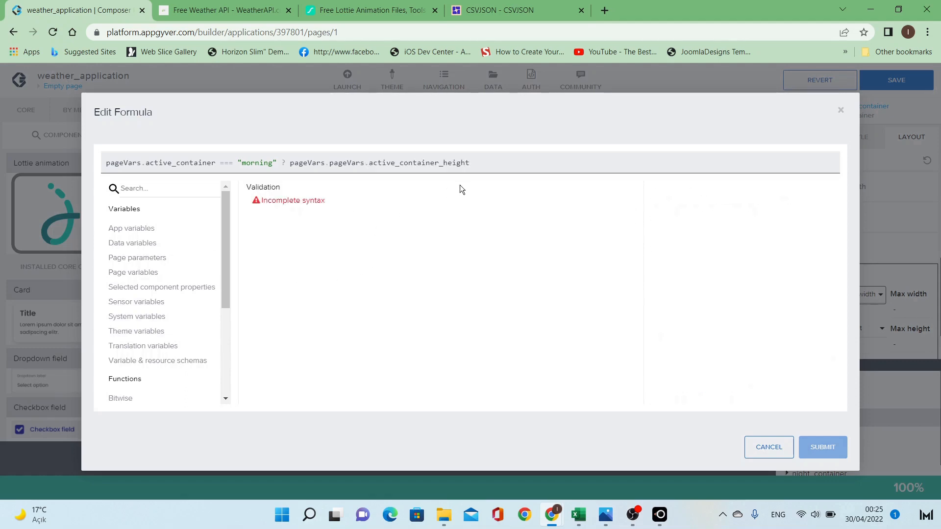
type(":")
left_click(149, 273)
left_click(363, 243)
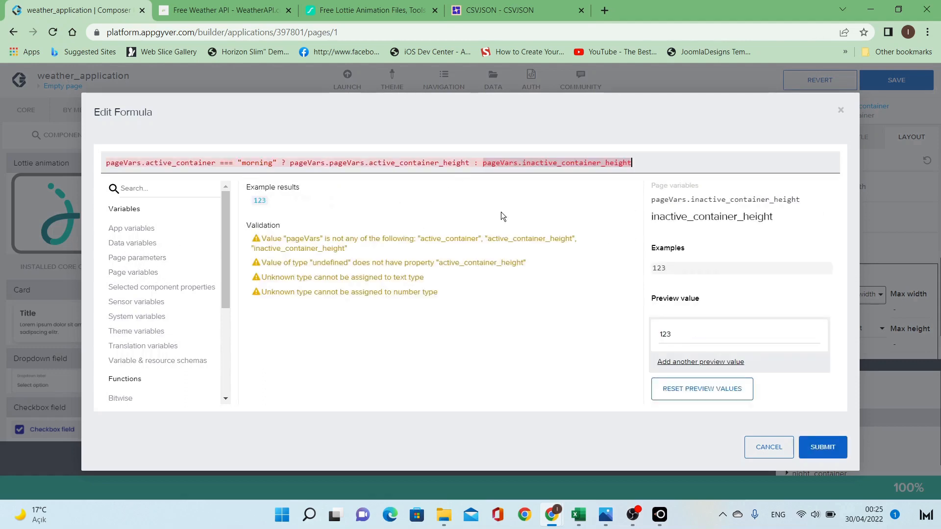
Remove the duplicated pageVars. prefix before active_container_height in the formula.
left_click(434, 163)
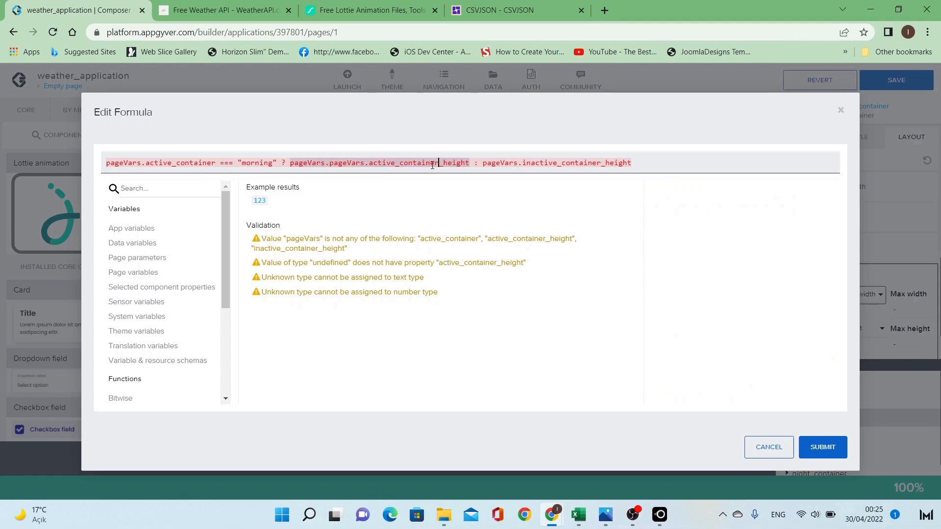
left_click(261, 163)
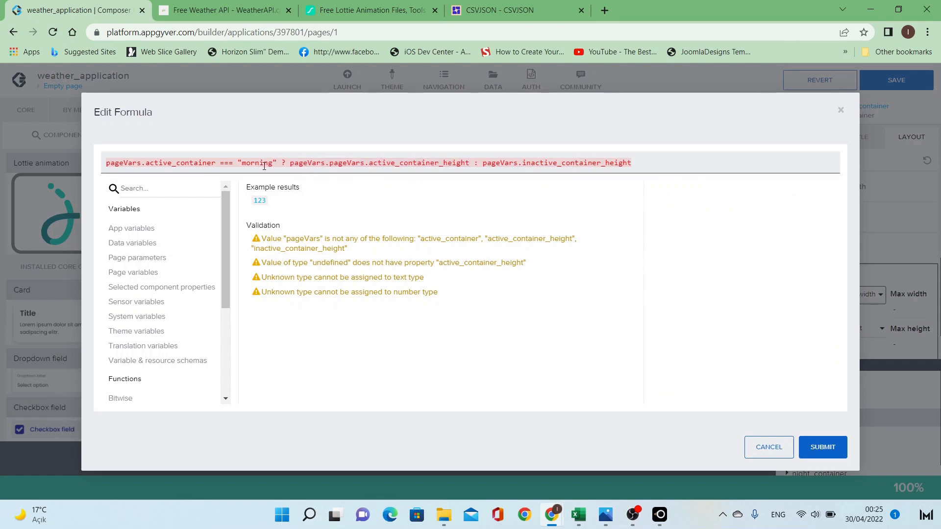
left_click(186, 163)
left_click(226, 163)
left_click(317, 161)
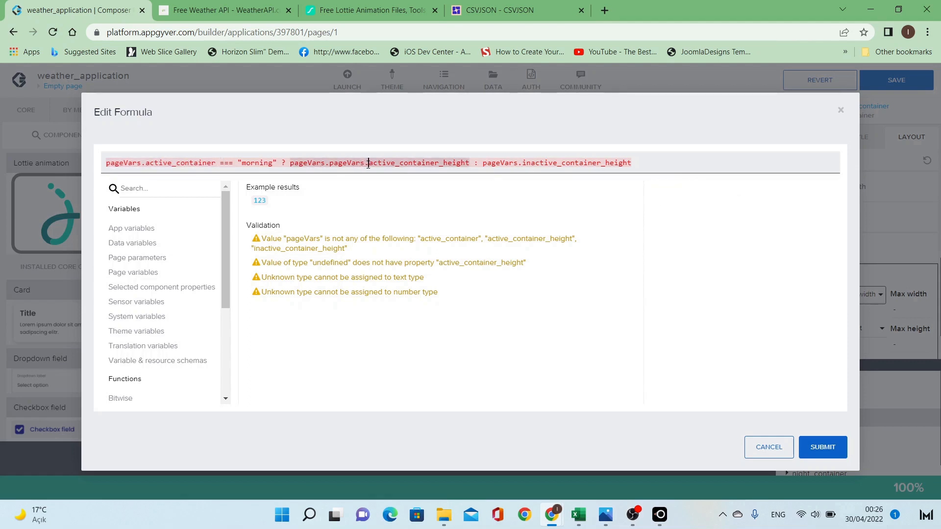
left_click(368, 163)
key("BackSpace")
key("BackSpace")
key("BackSpace")
key("BackSpace")
key("BackSpace")
key("BackSpace")
key("BackSpace")
key("BackSpace")
key("BackSpace")
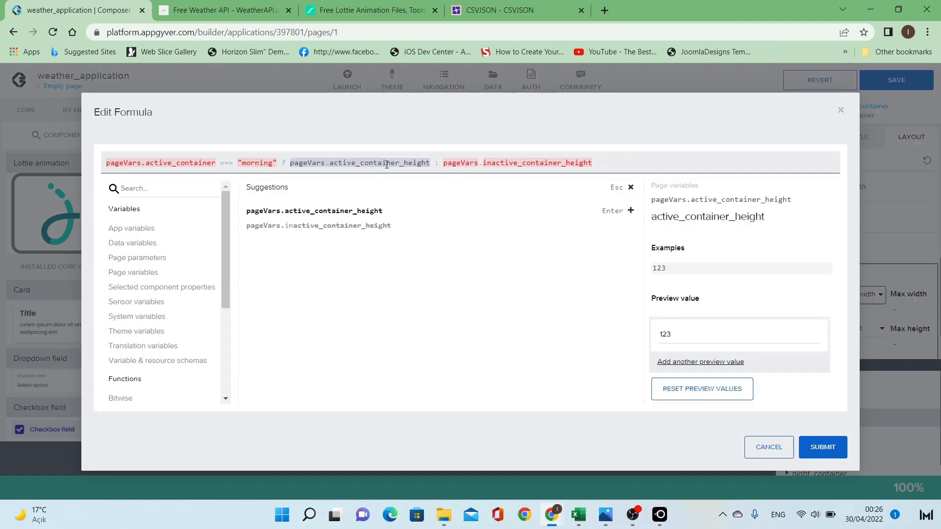
Check the parts of the height formula, copy the whole expression and submit it for the morning container.
left_click(472, 163)
left_click(255, 163)
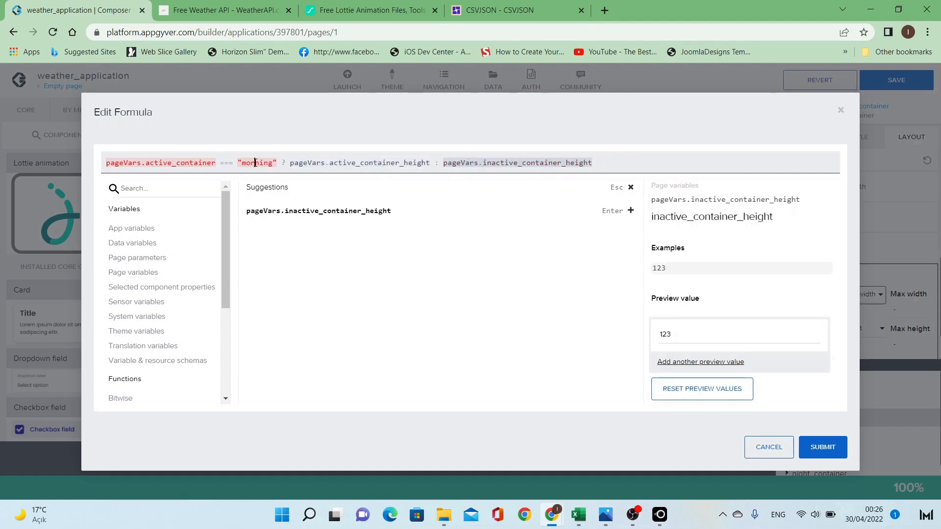
left_click(195, 163)
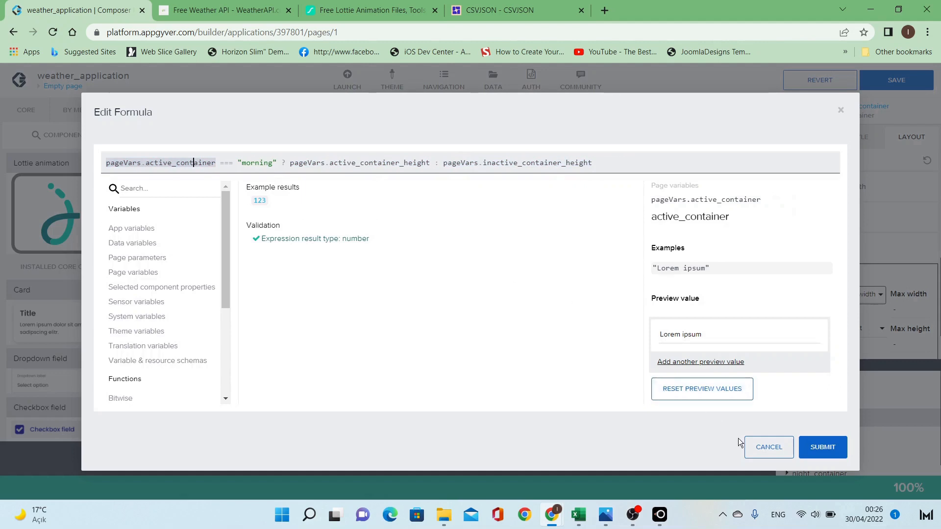
left_click(594, 162)
key("ctrl+a")
key("ctrl+c")
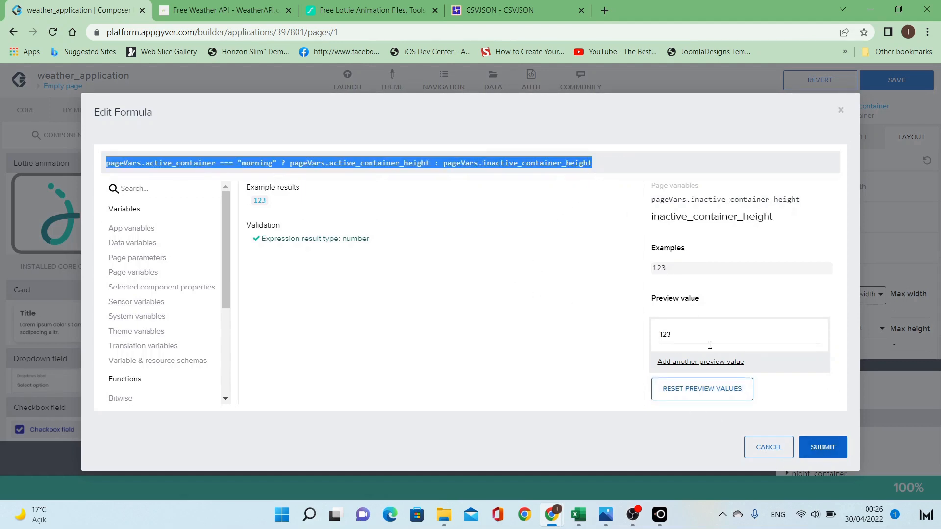
left_click(828, 446)
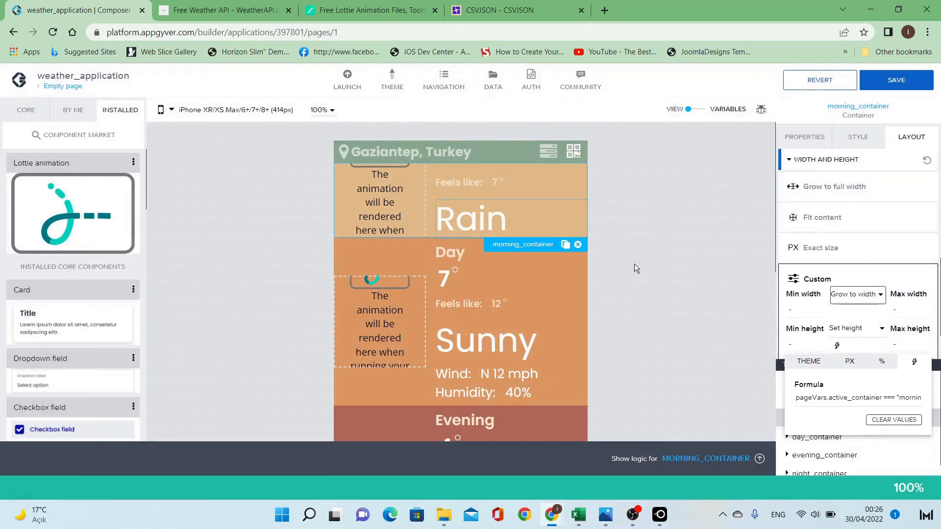
Switch the day container to custom sizing and choose Set height for its height.
left_click(433, 263)
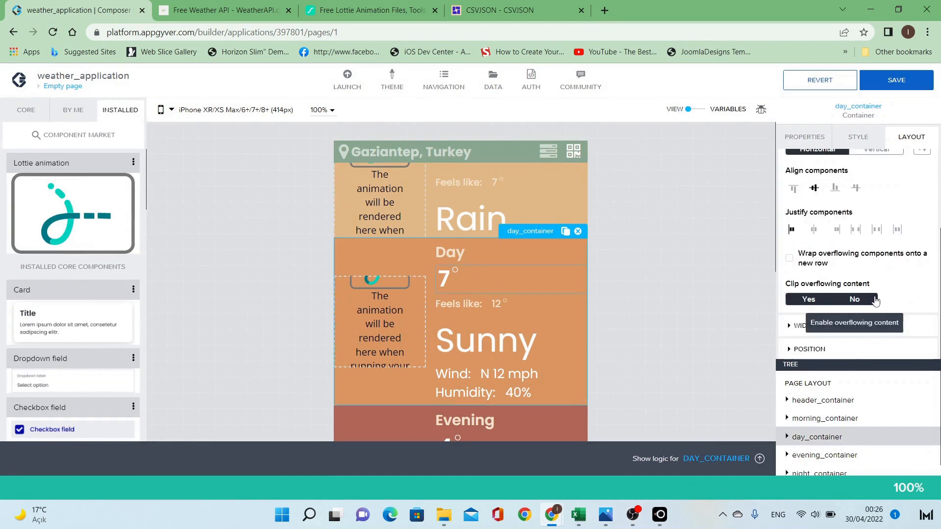
left_click(832, 327)
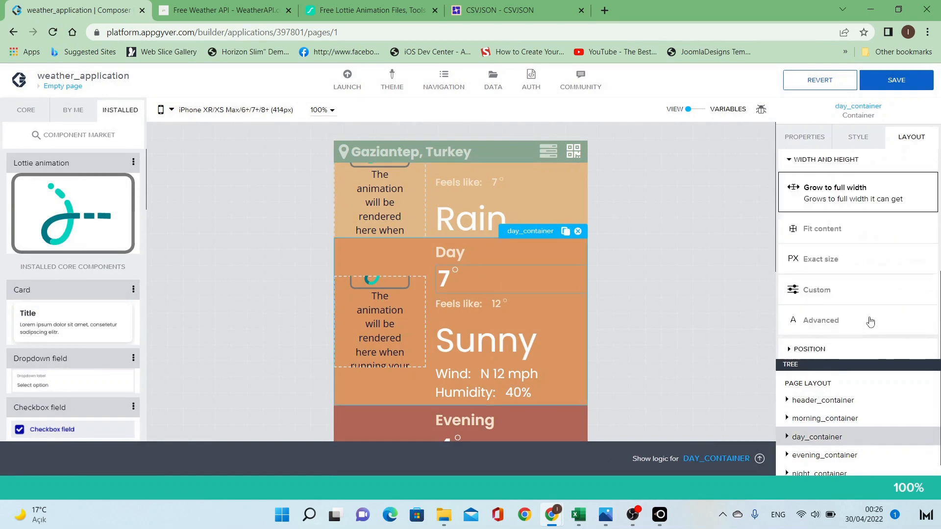
left_click(859, 300)
left_click(861, 332)
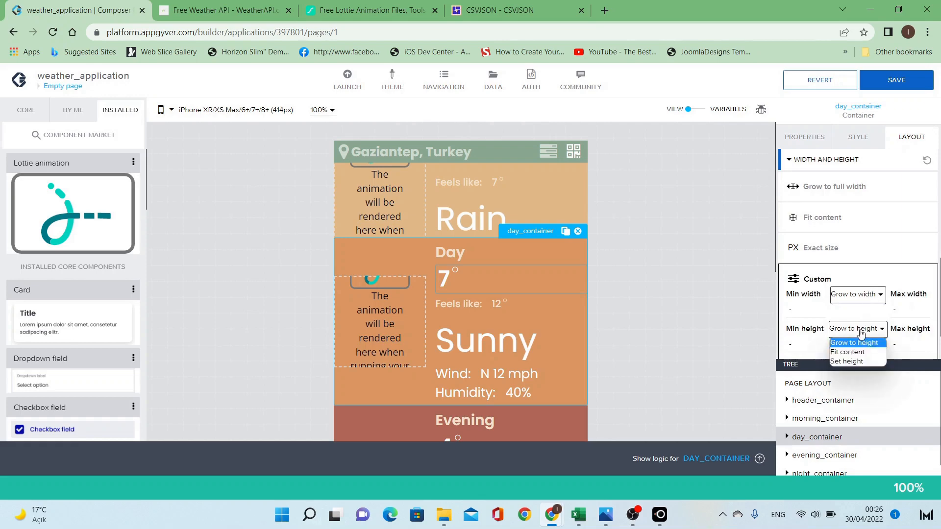
left_click(853, 360)
Give the day container the copied height formula with its condition changed to "day", and submit it.
left_click(856, 348)
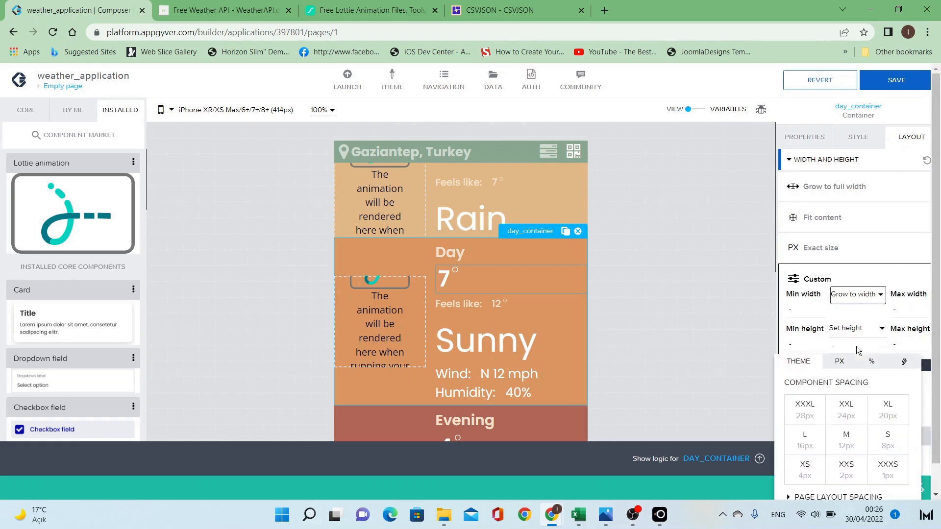
left_click(905, 363)
left_click(840, 406)
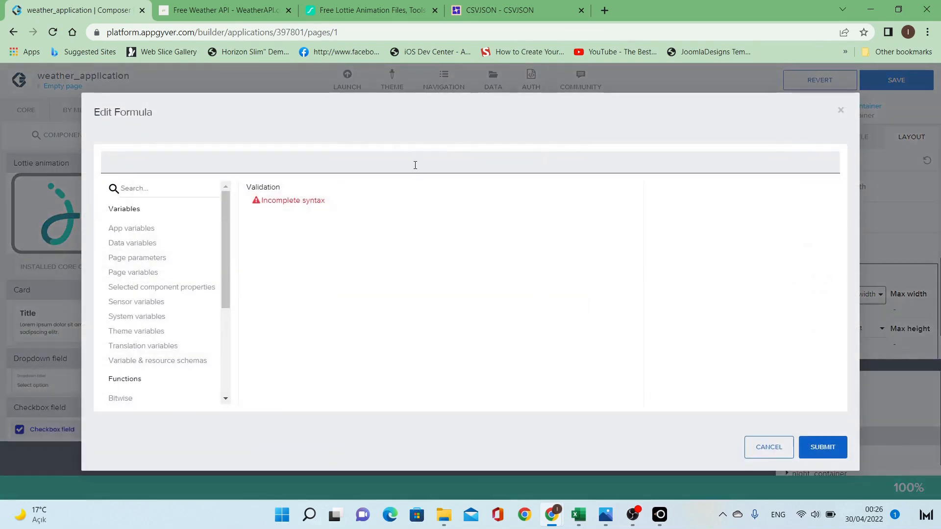
key("ctrl+v")
double_click(261, 165)
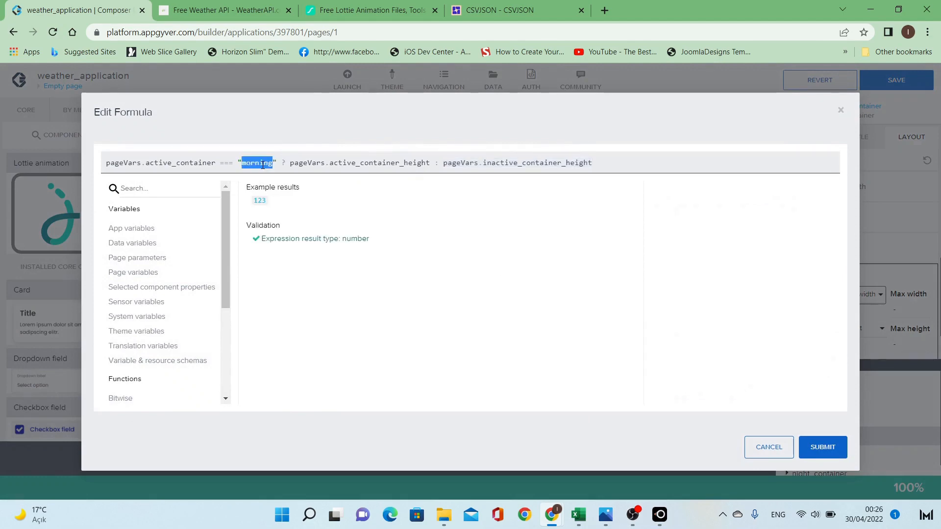
type("day")
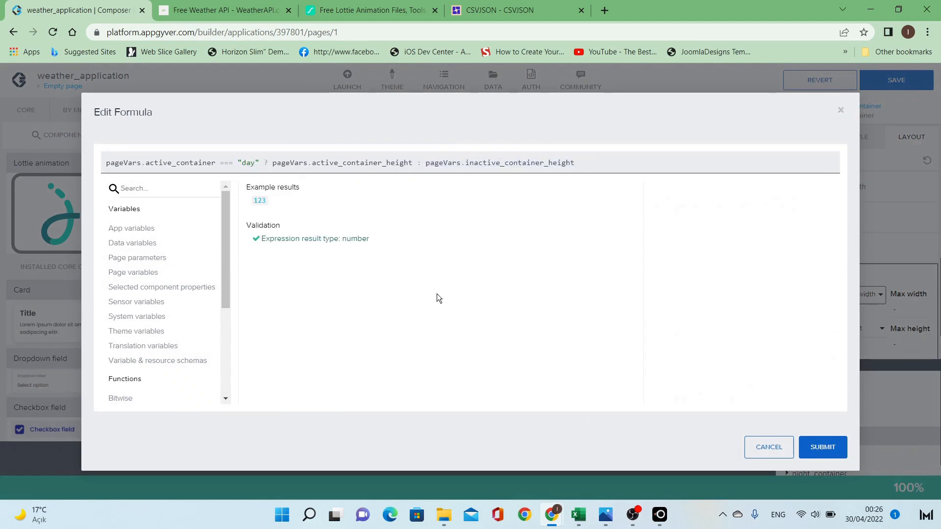
left_click(823, 447)
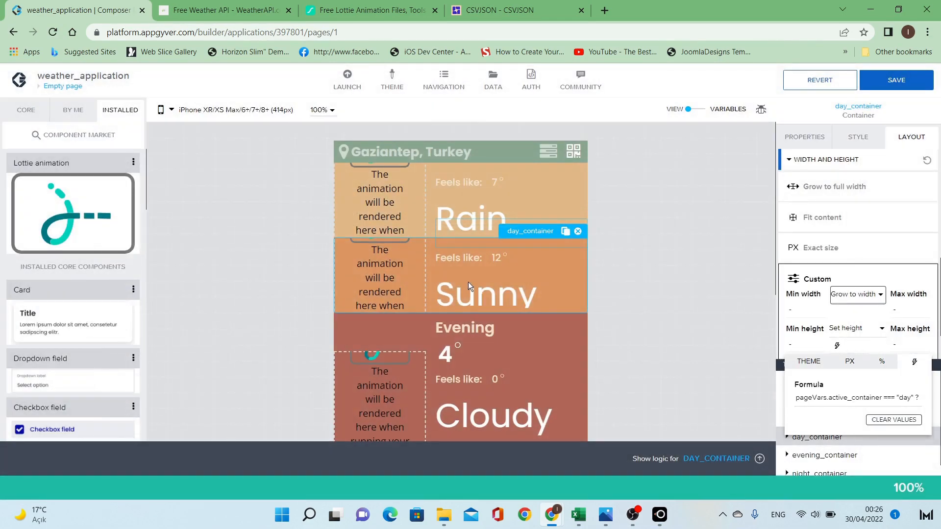
Switch the evening container to custom sizing and choose Set height for its height.
left_click(434, 339)
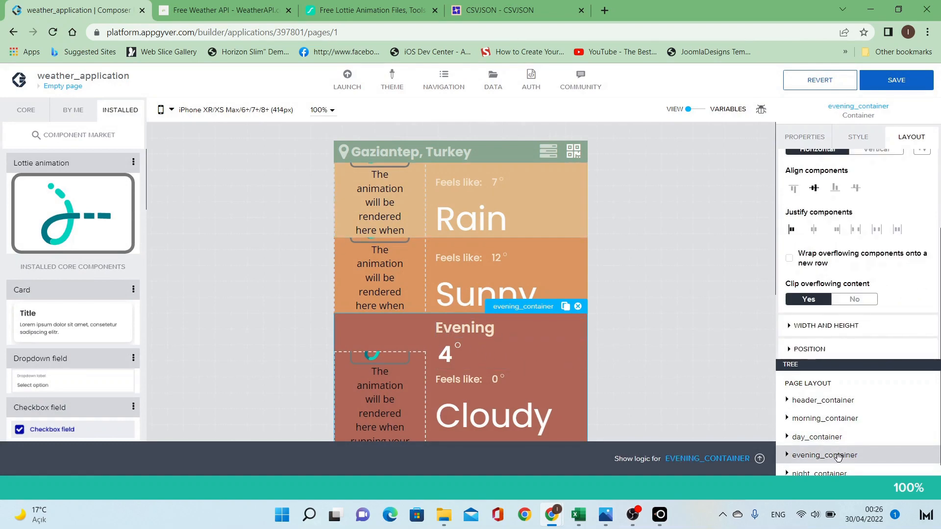
left_click(851, 326)
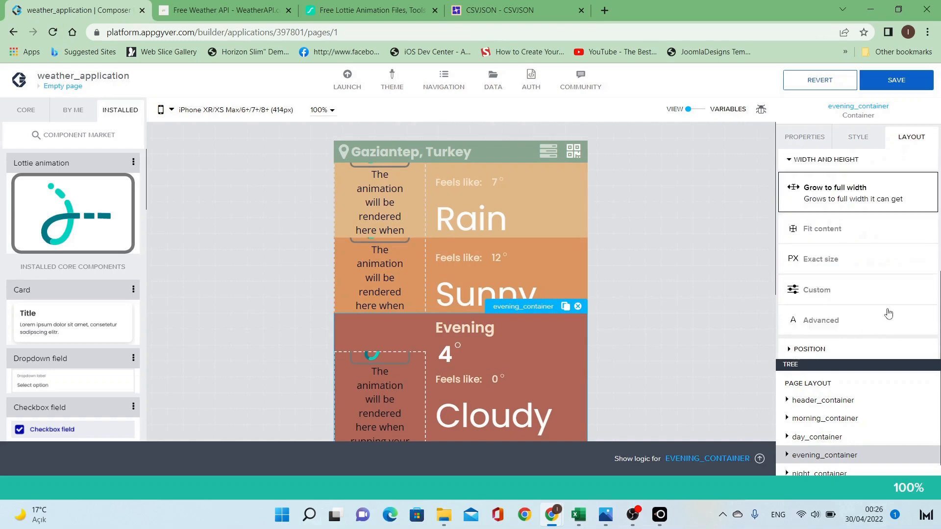
left_click(851, 290)
left_click(858, 329)
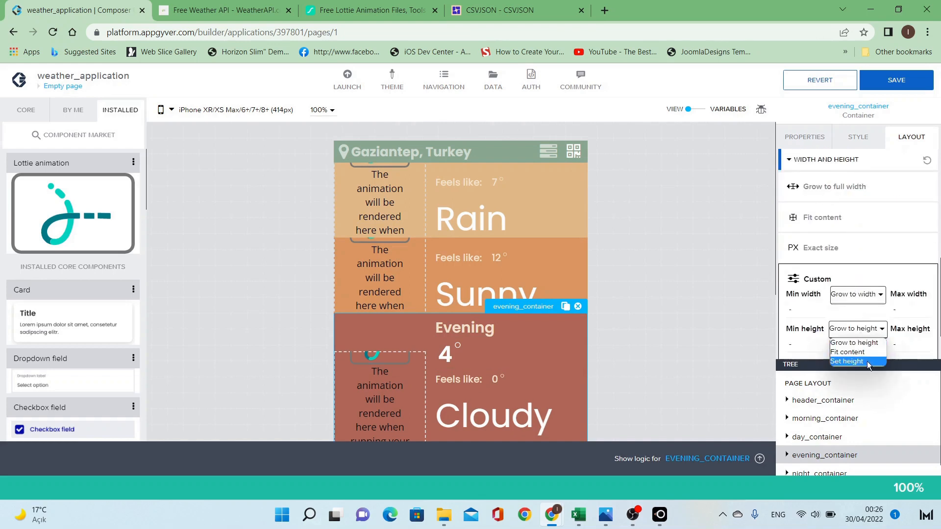
left_click(847, 362)
Give the evening container the copied height formula with its condition changed to "evening", and submit it.
left_click(861, 347)
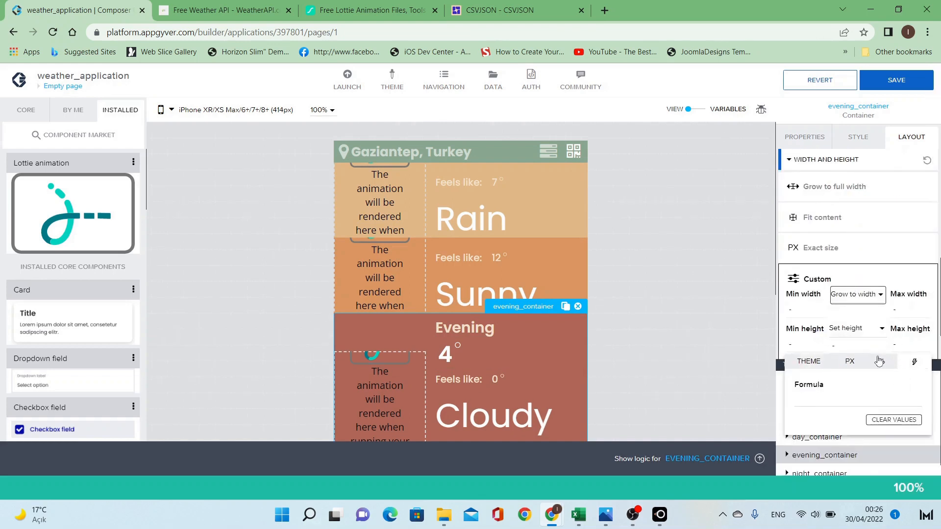
left_click(841, 399)
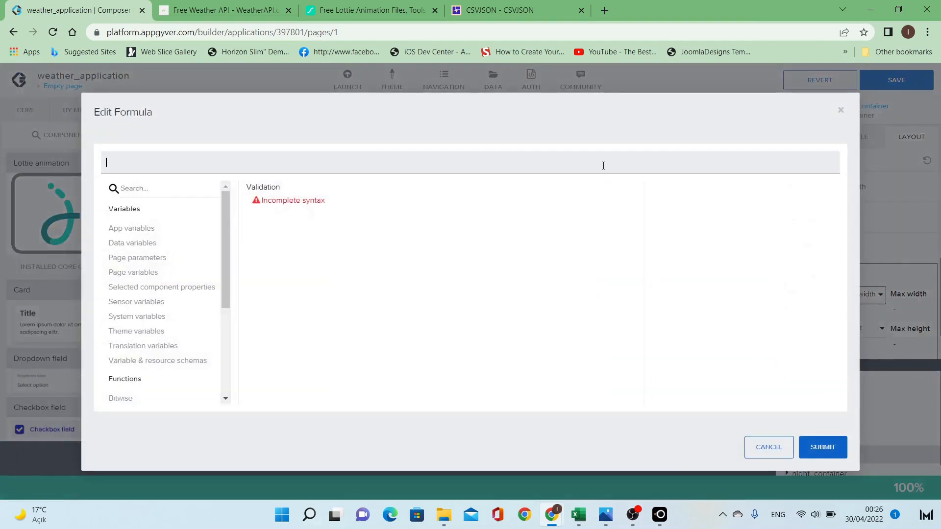
key("ctrl+v")
double_click(267, 163)
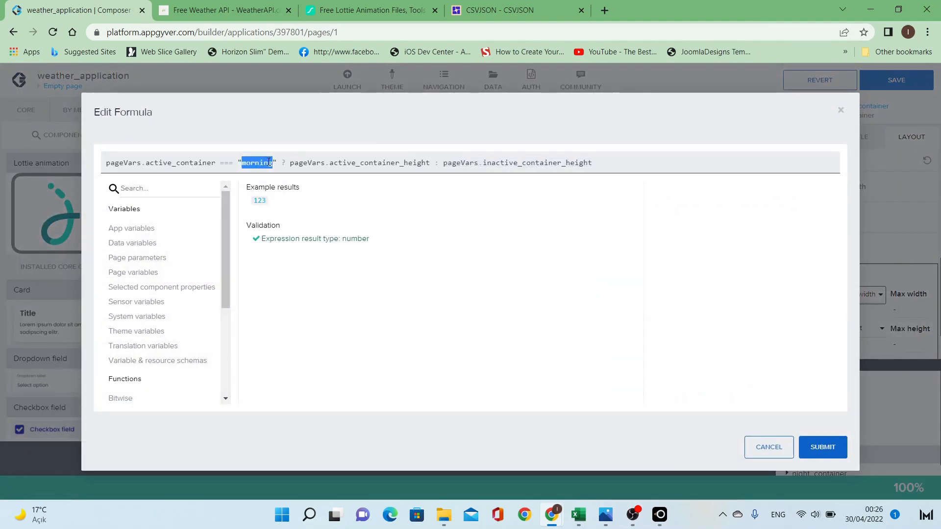
type("evening")
left_click(822, 447)
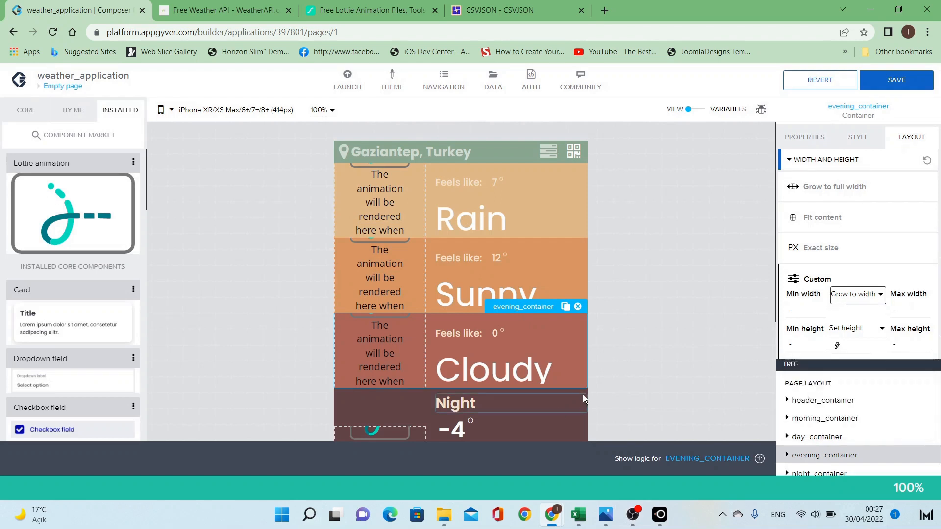
Switch the night container to custom sizing and choose Set height for its height.
left_click(811, 473)
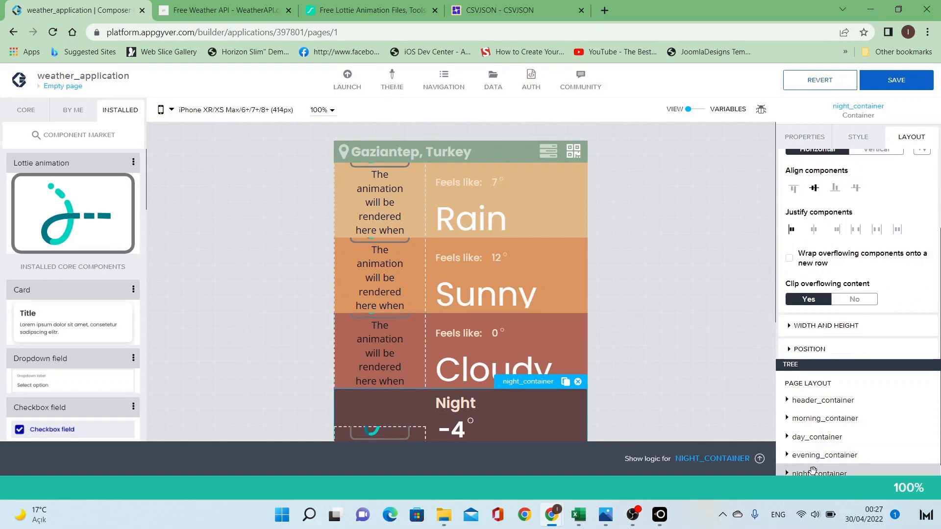
left_click(857, 326)
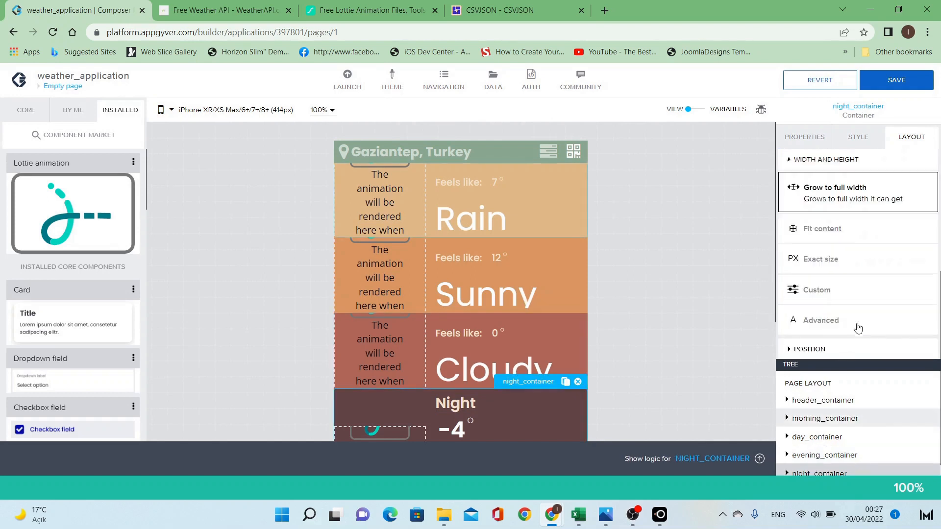
left_click(869, 296)
left_click(872, 329)
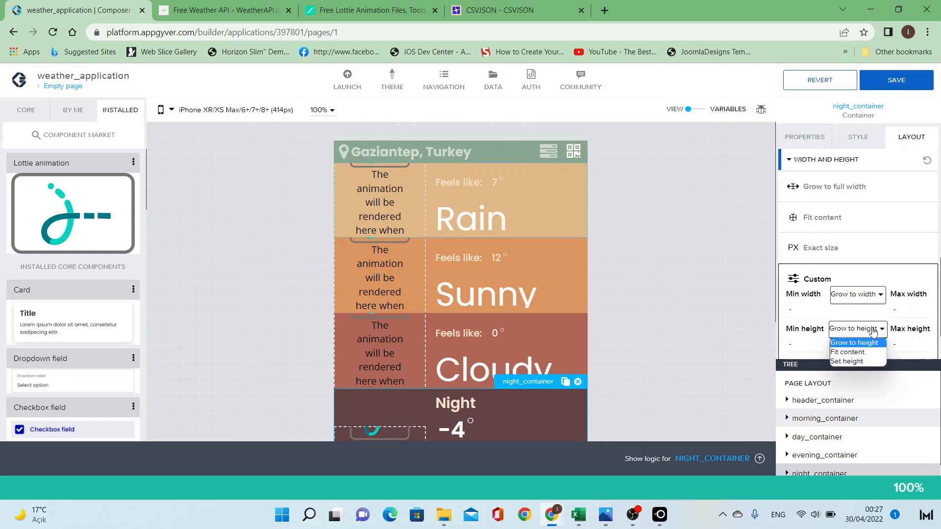
left_click(865, 364)
Give the night container the copied height formula with its condition changed to "night", and submit it.
left_click(865, 349)
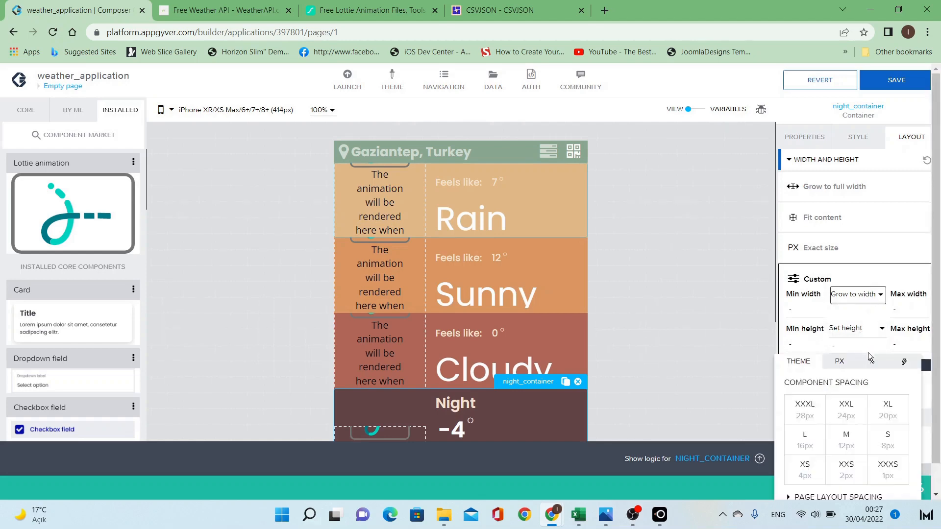
left_click(905, 366)
left_click(893, 418)
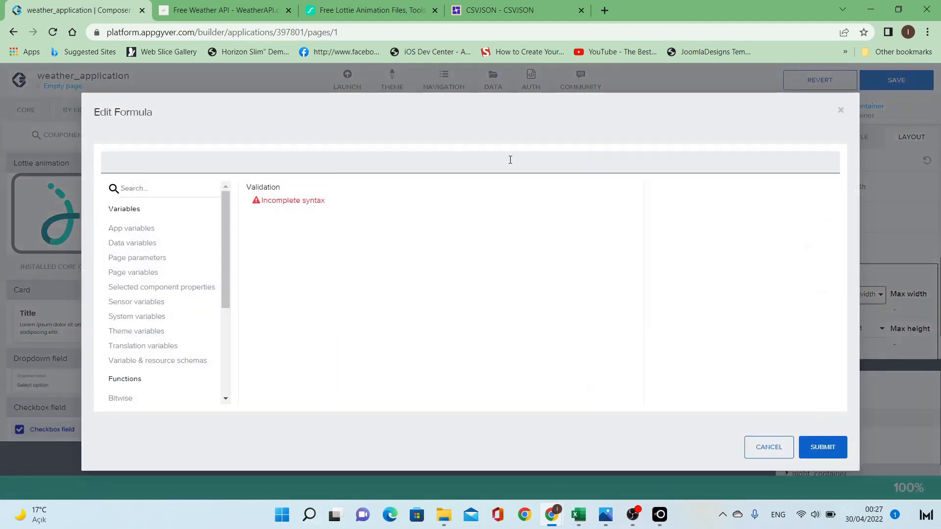
type("pageVars.active_container === \"morning\" ? pageVars.active_container_height : pageVars.inactive_container_height")
double_click(266, 163)
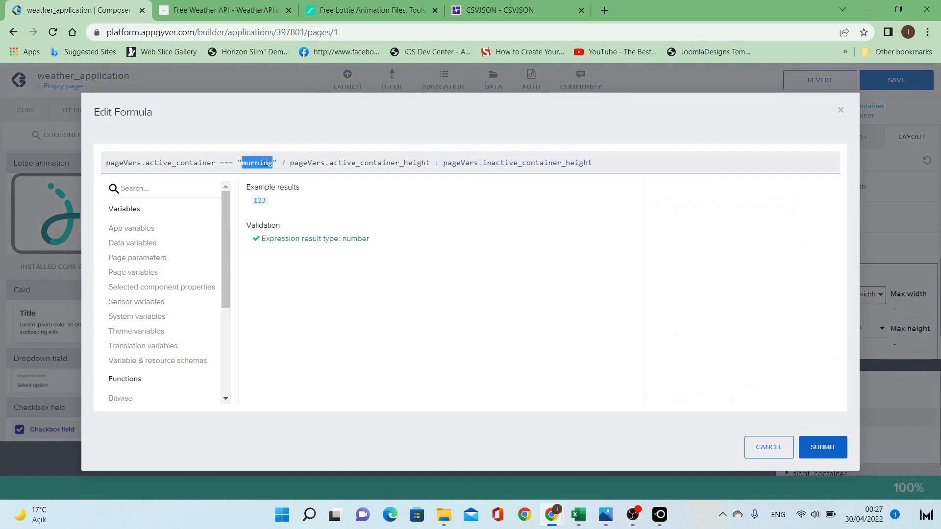
type("ni")
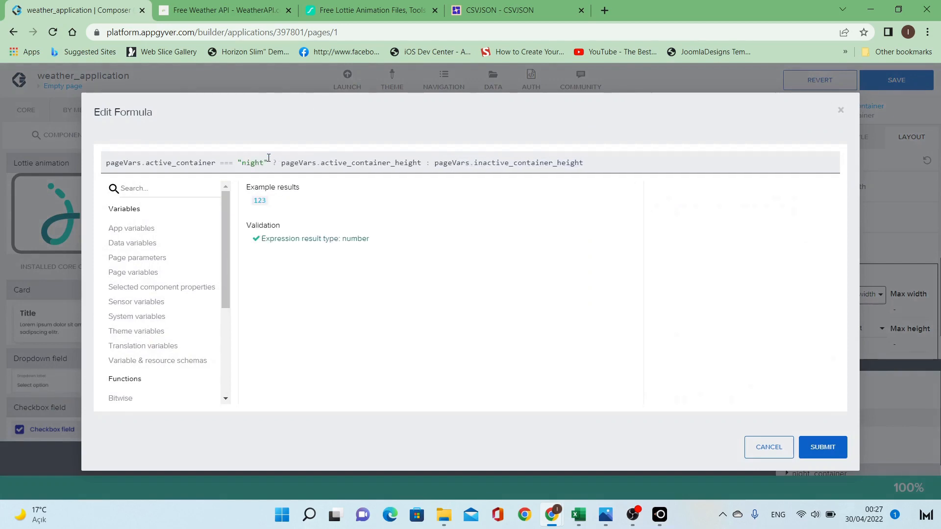
left_click(823, 447)
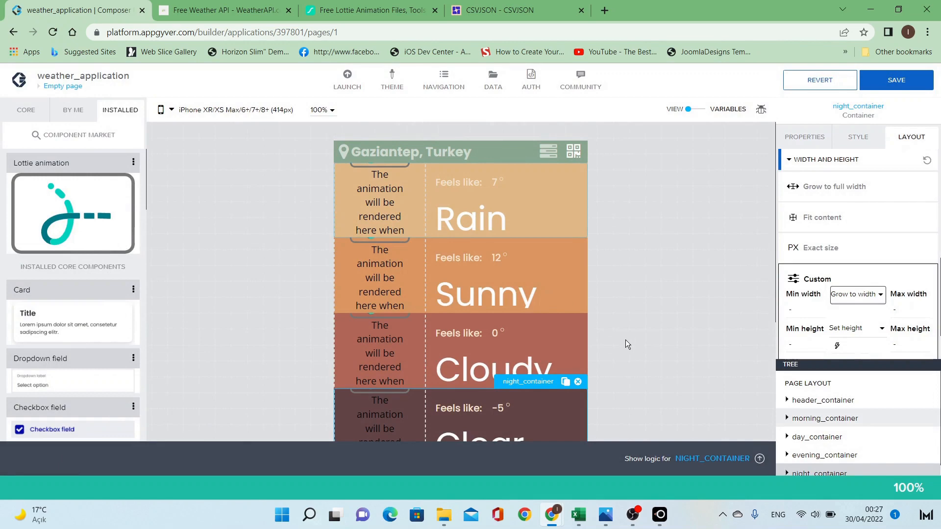
Save the application and check the container heights on the mirrored phone in LetsView.
left_click(899, 83)
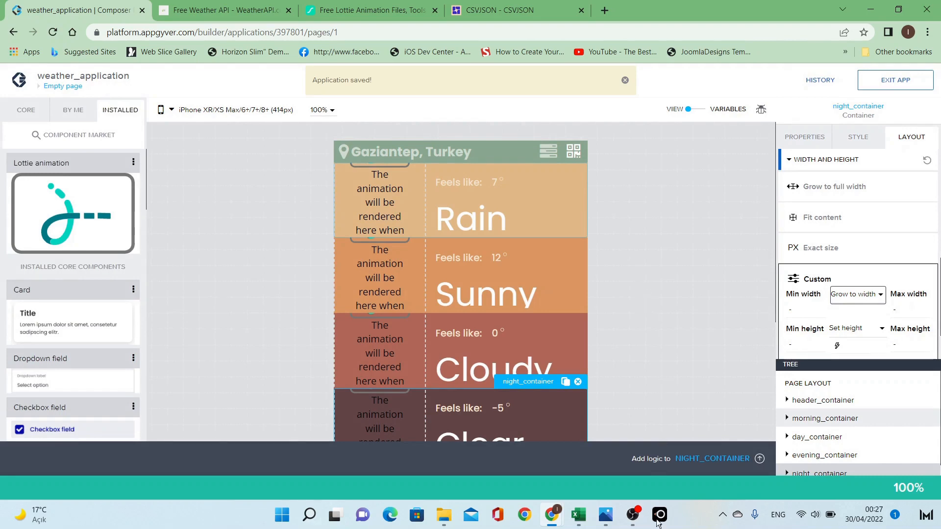
mouse_move(660, 515)
left_click(708, 455)
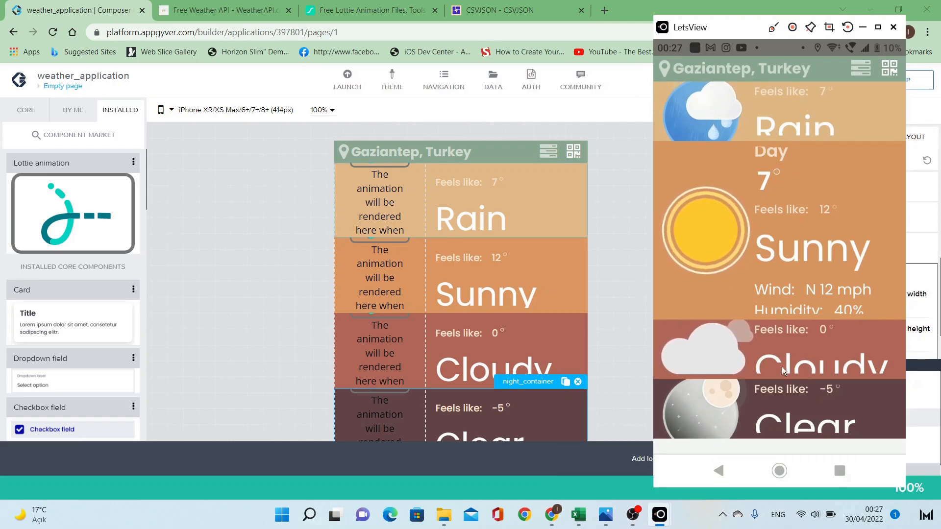
left_click(622, 316)
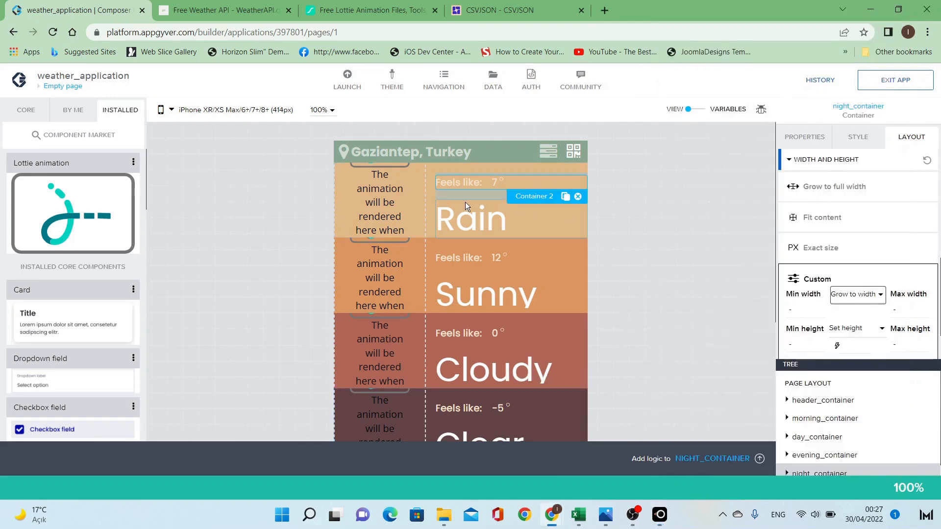
Try top alignment for the morning container's components, and restore their centre alignment.
left_click(431, 193)
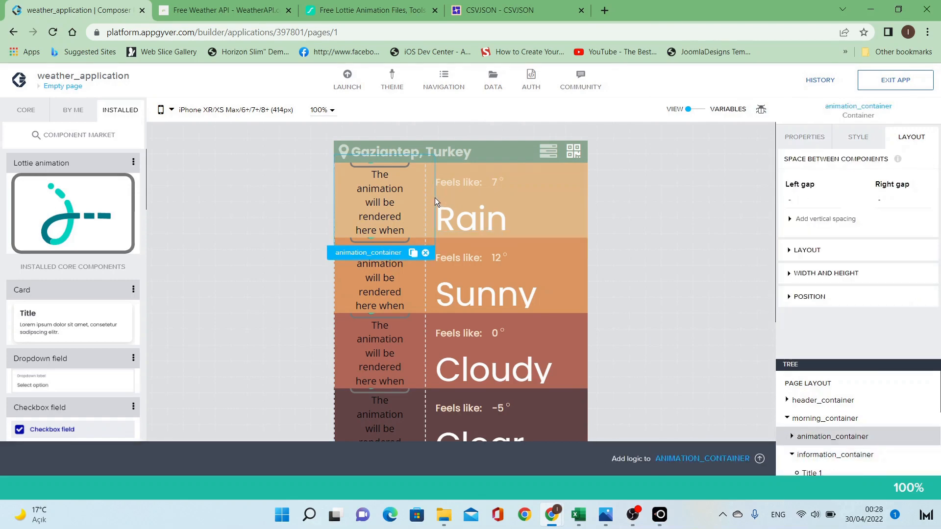
left_click(436, 196)
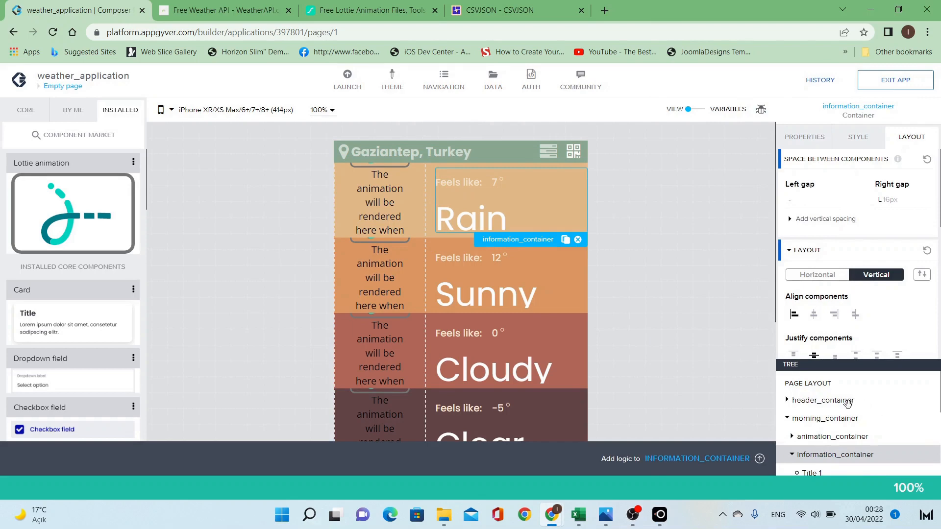
left_click(831, 420)
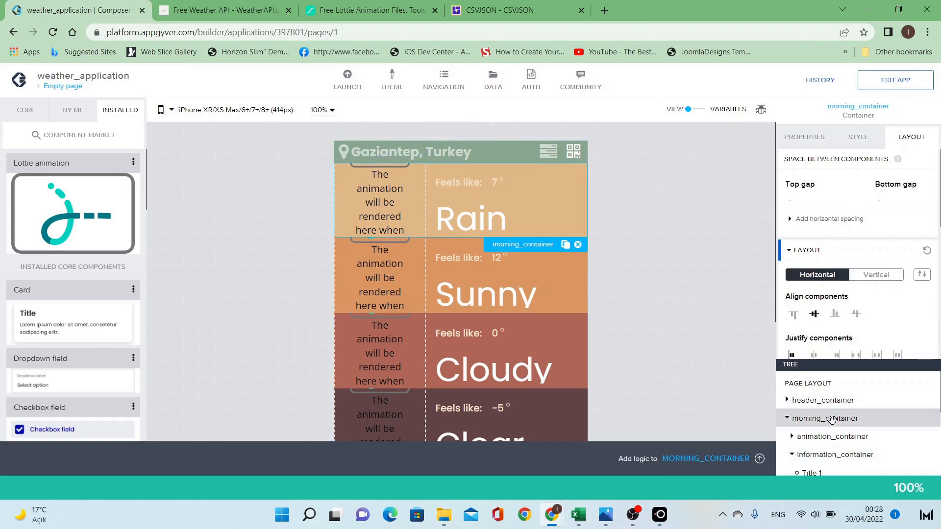
scroll(872, 172, "down", 3)
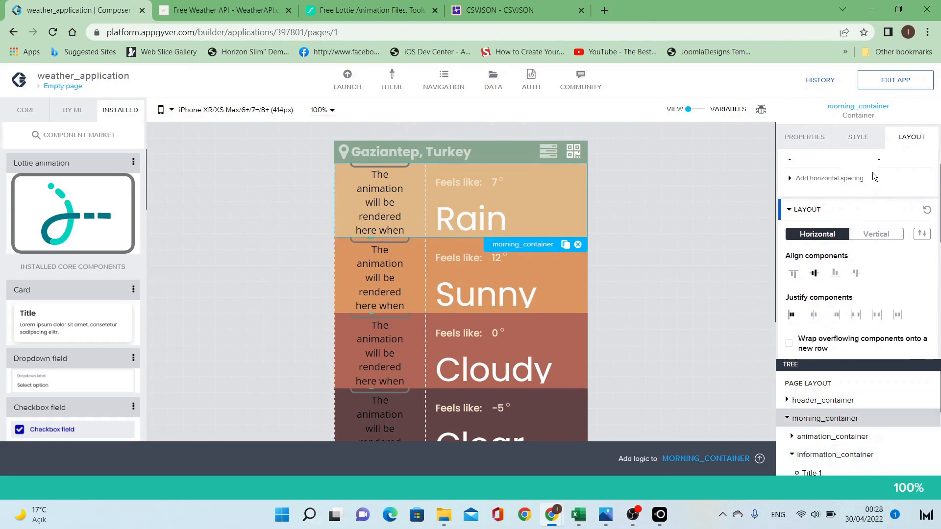
left_click(793, 254)
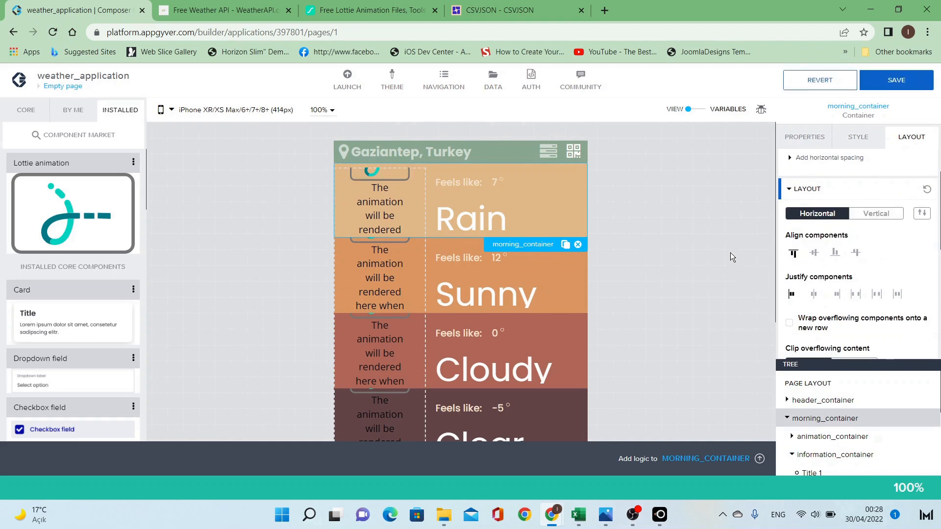
left_click(814, 254)
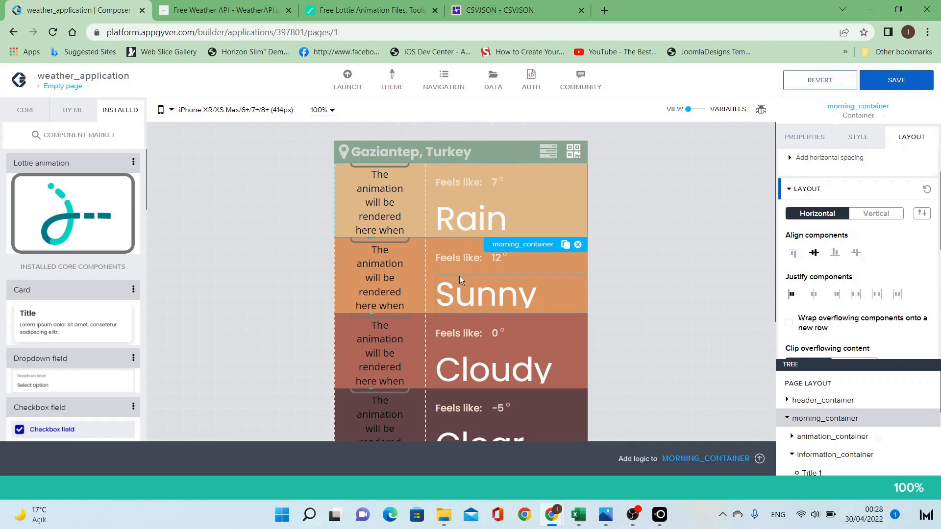
Align the morning container's components vertically to the top.
left_click(433, 319)
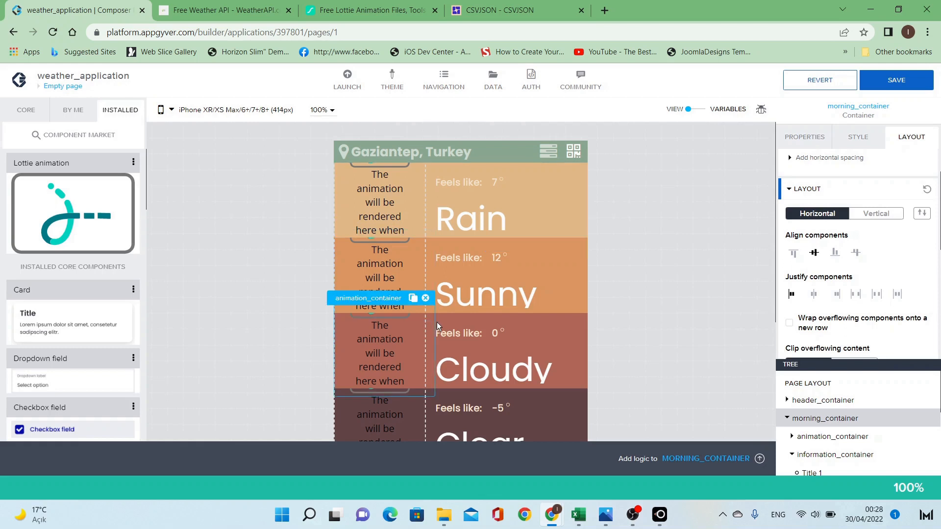
left_click(436, 322)
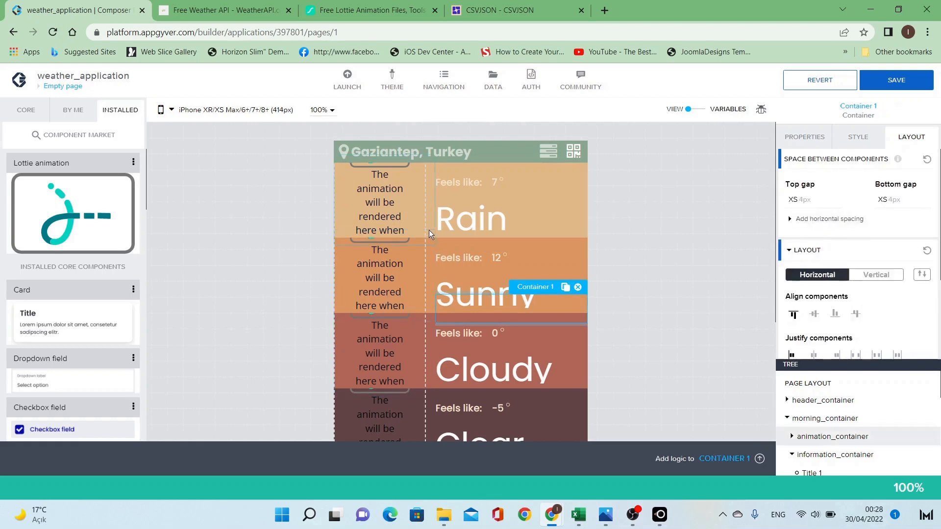
left_click(823, 420)
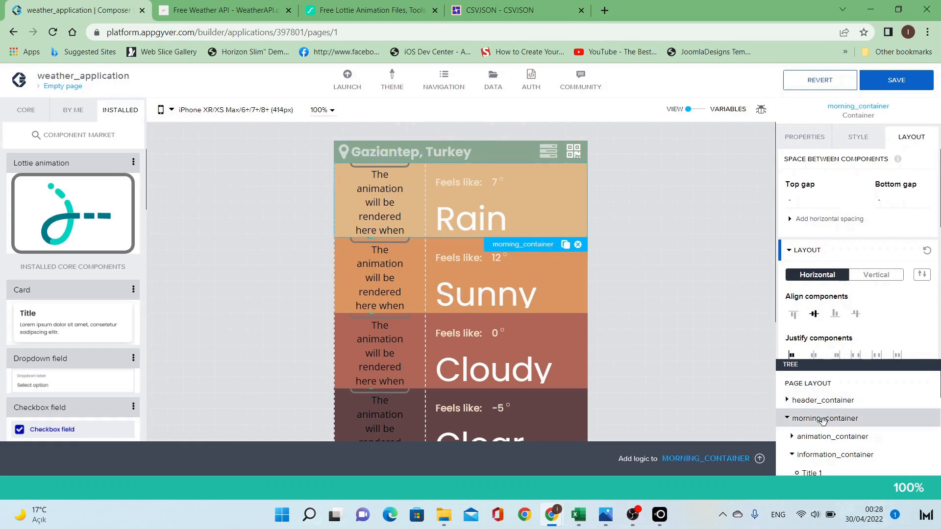
scroll(833, 216, "down", 1)
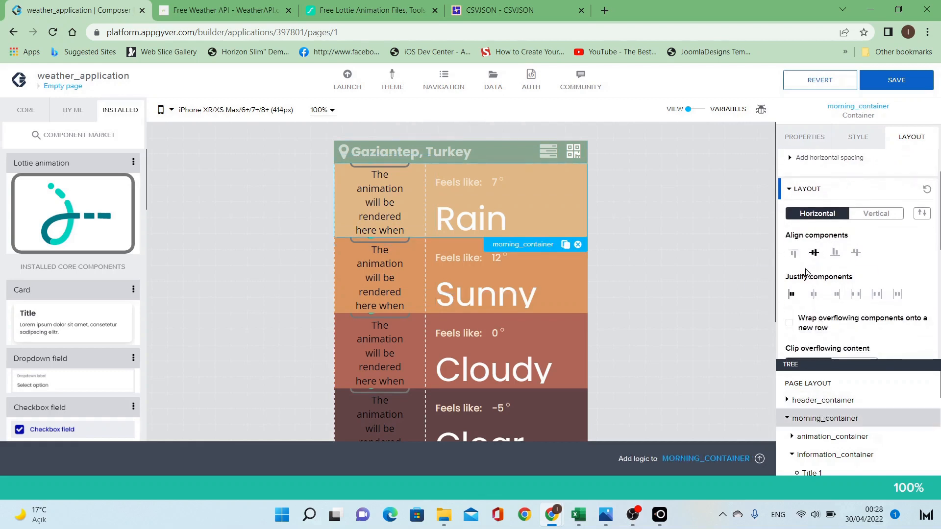
left_click(795, 253)
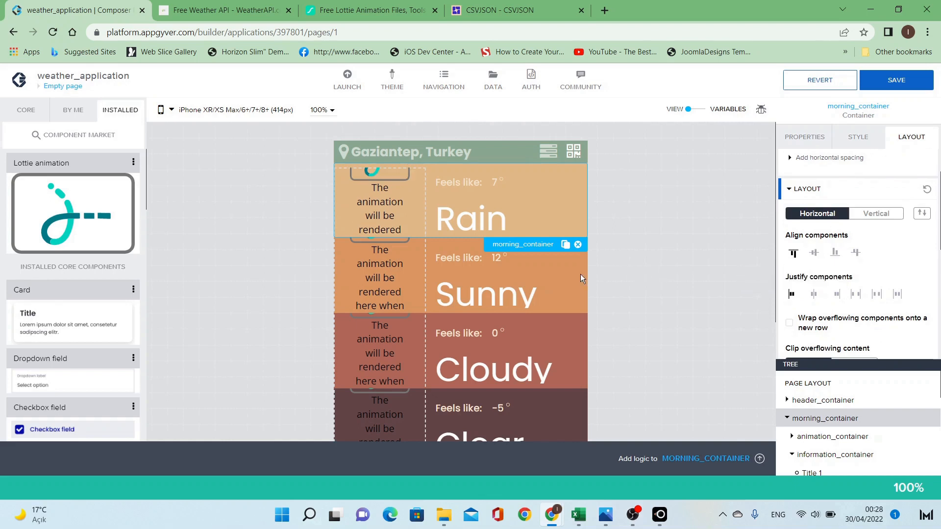
Collapse the morning container in the tree and align the day container's components vertically to the top.
left_click(433, 281)
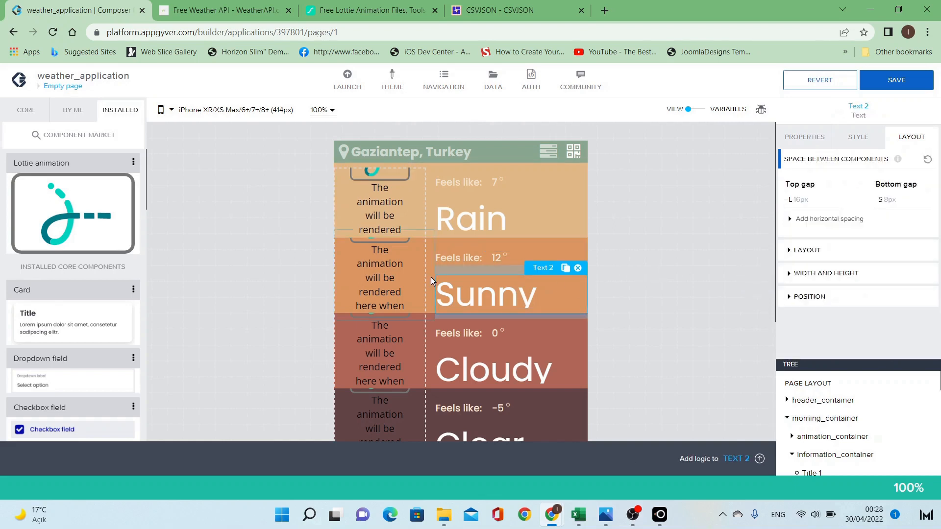
left_click(433, 285)
left_click(437, 284)
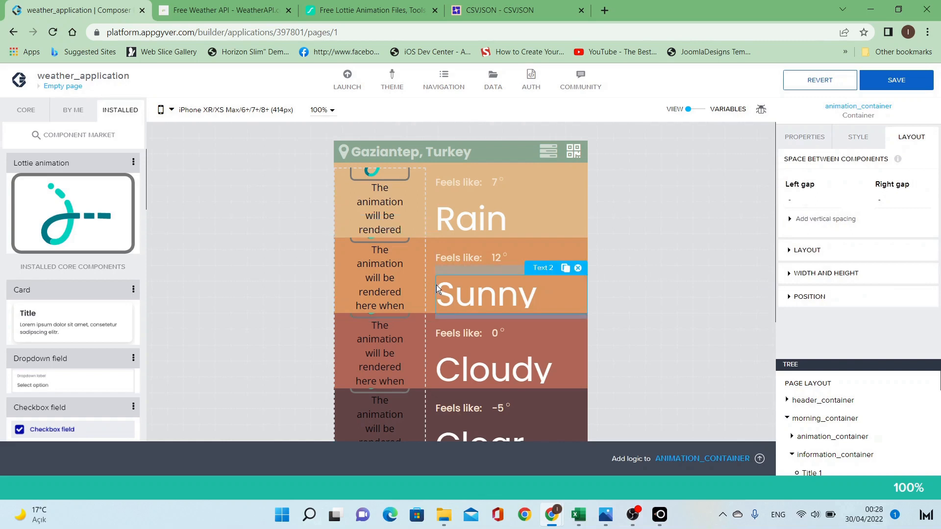
left_click(788, 420)
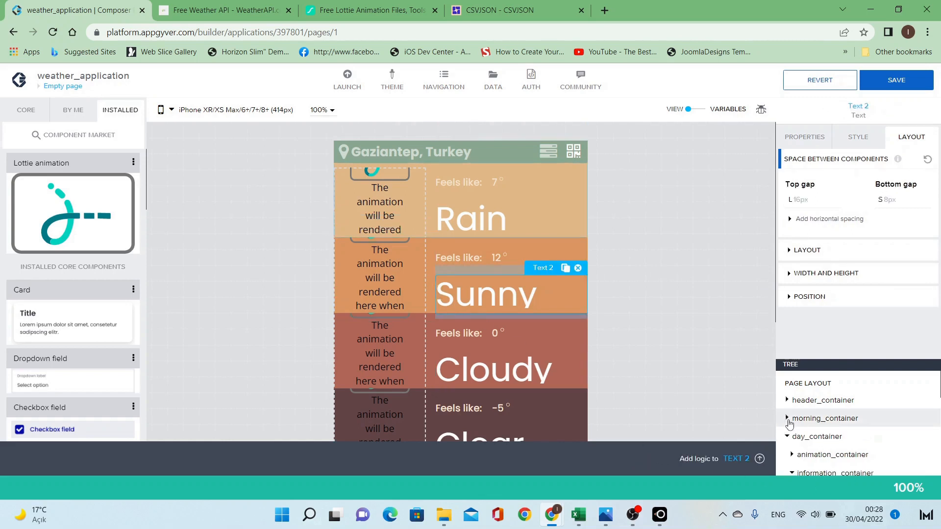
left_click(797, 437)
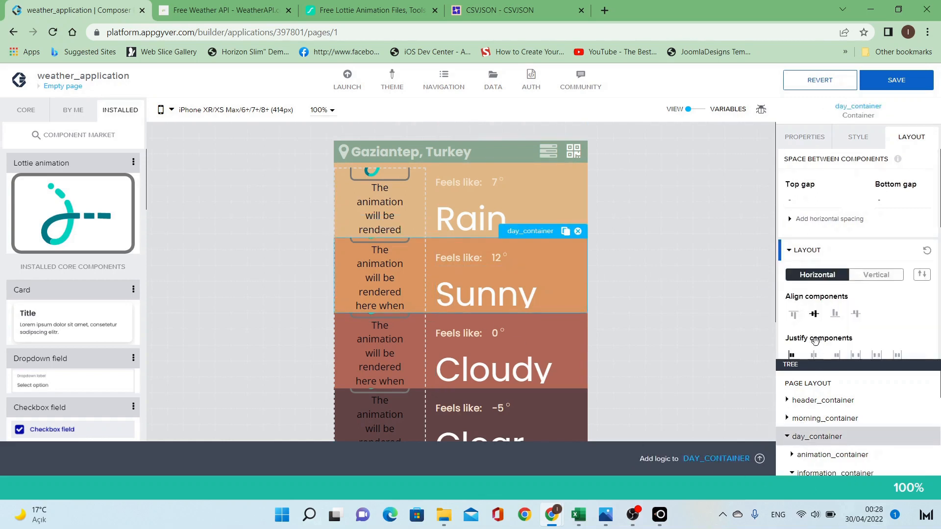
left_click(794, 316)
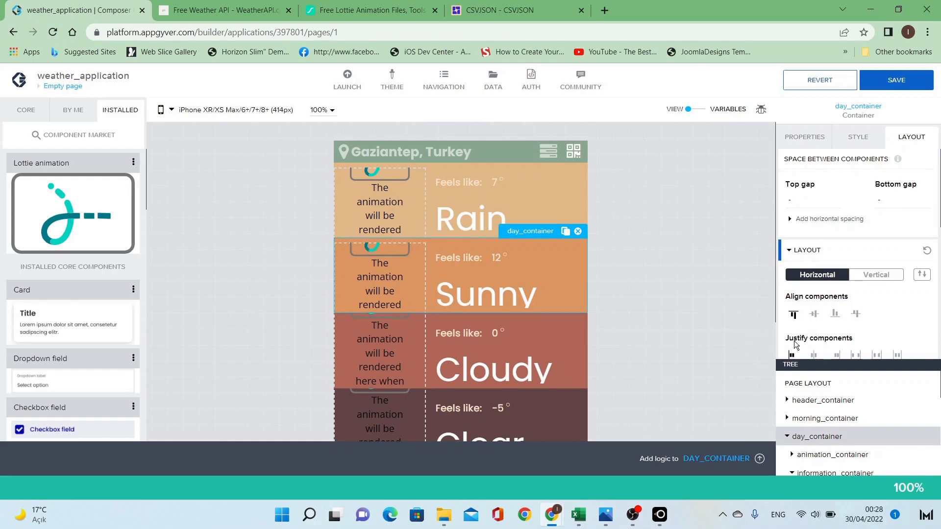
Collapse the day container in the tree and align the evening container's components vertically to the top.
left_click(787, 436)
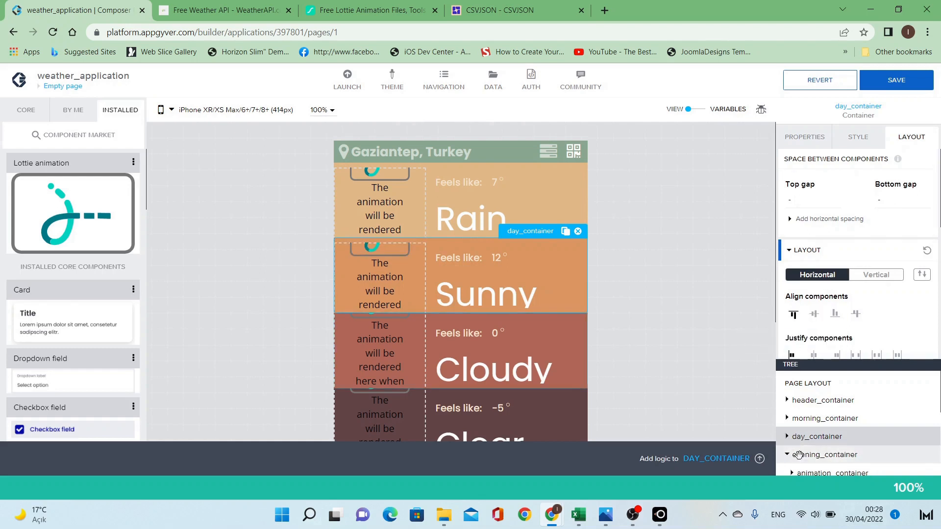
left_click(791, 455)
left_click(794, 315)
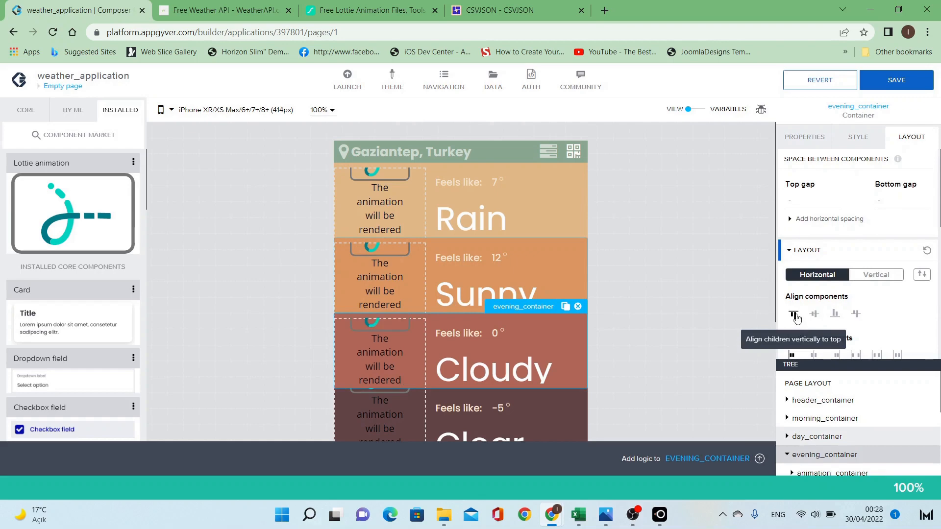
Collapse the evening container in the tree and align the night container's components vertically to the top.
scroll(806, 419, "down", 2)
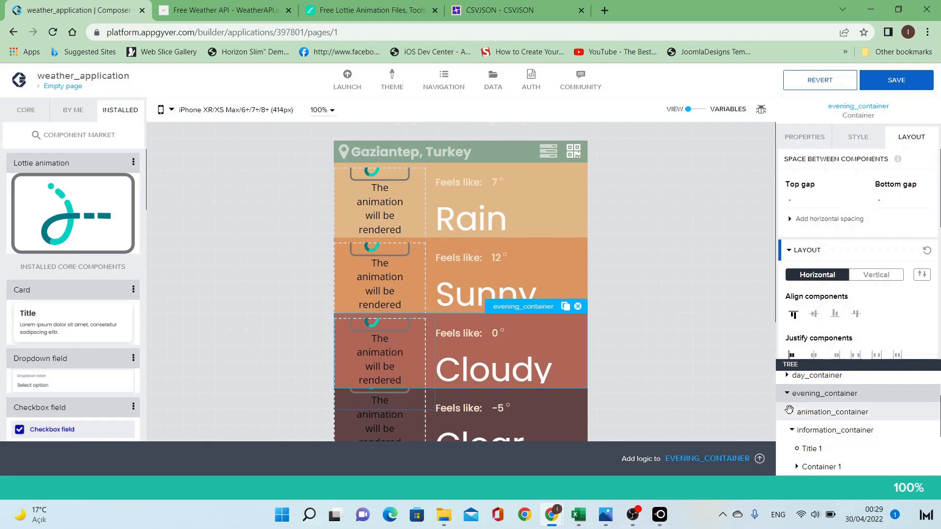
left_click(787, 394)
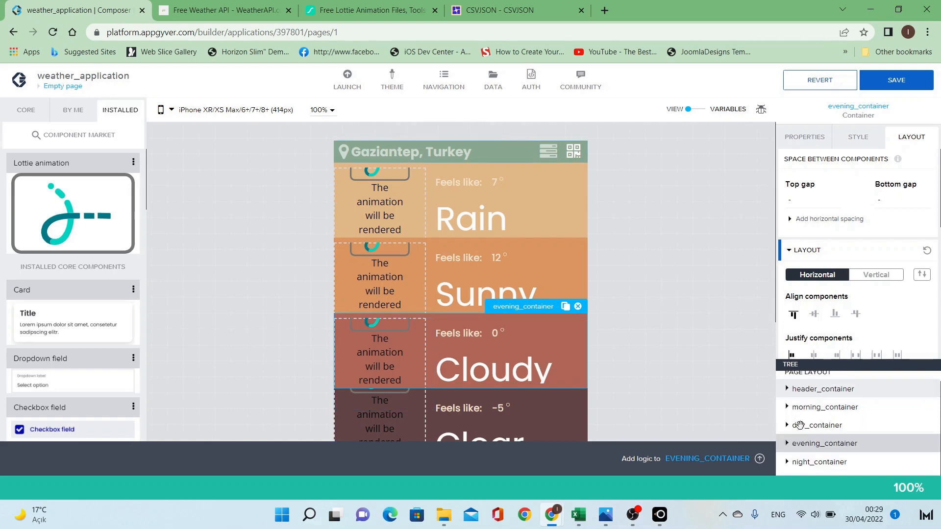
left_click(806, 462)
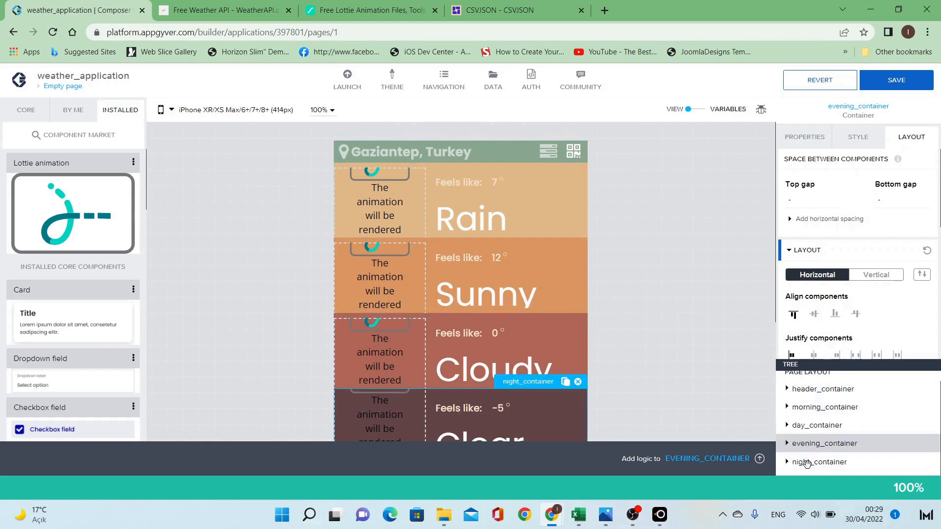
left_click(802, 323)
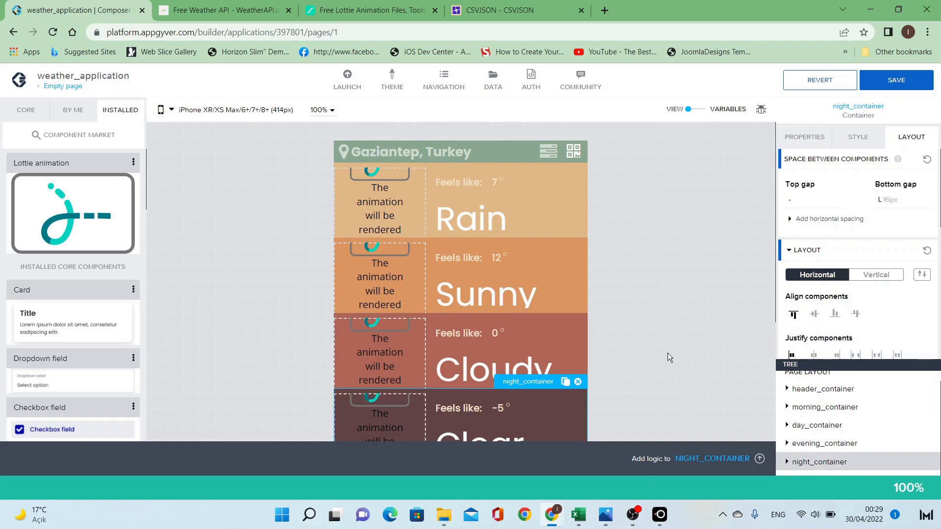
Save the application and check the top-aligned containers on the mirrored phone in LetsView.
left_click(897, 80)
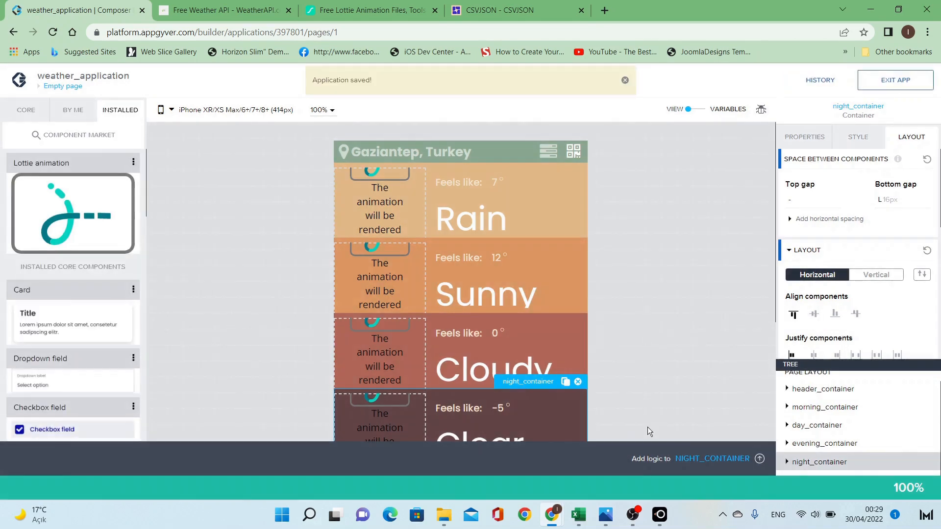
mouse_move(660, 515)
left_click(716, 453)
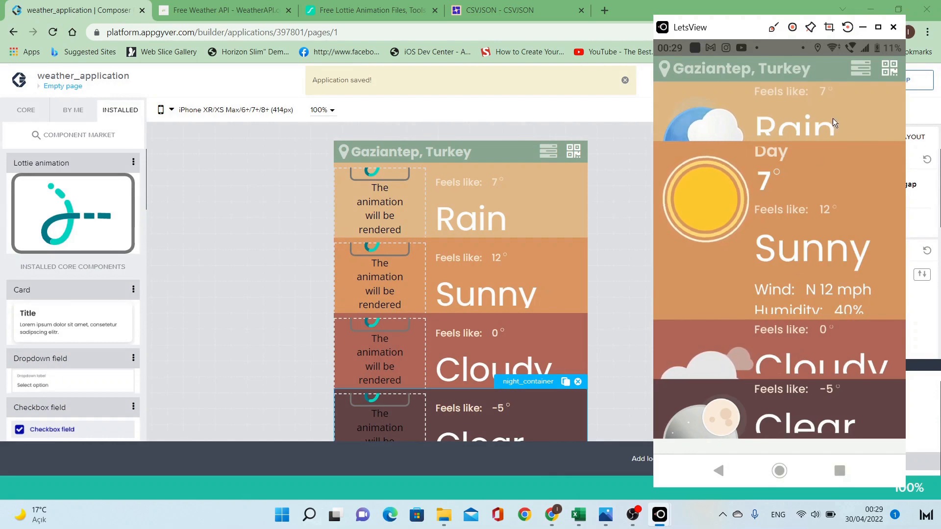
left_click(629, 234)
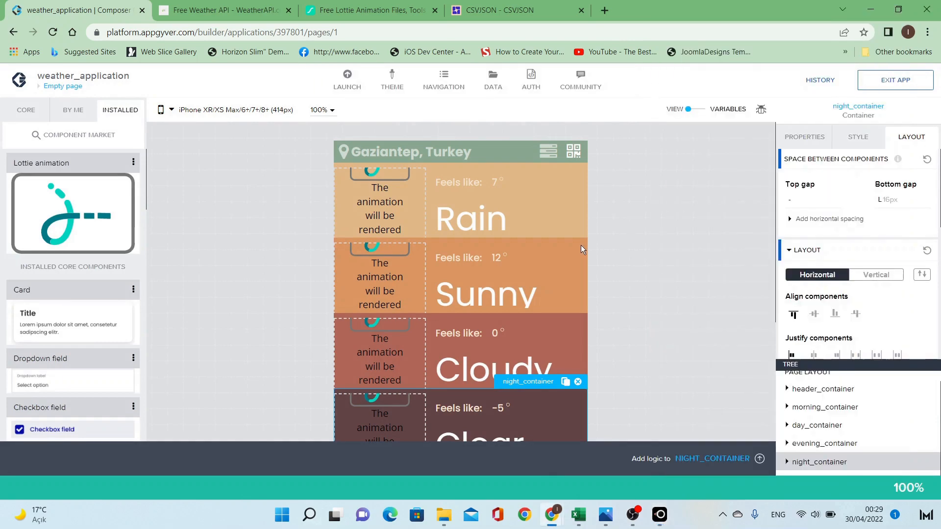
In the page's mounted logic, change the active_container_height formula to systemVars.dimensions.viewport.height * 0.50 and save the binding.
left_click(620, 275)
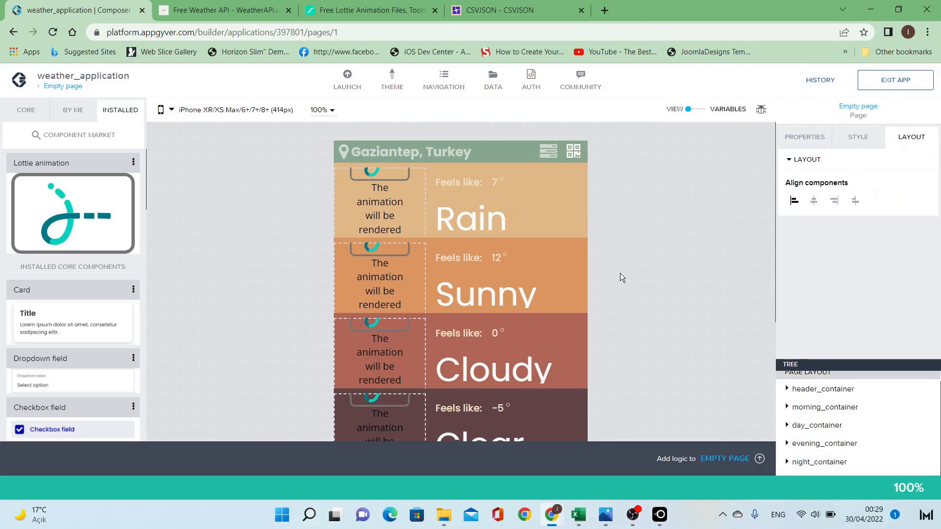
left_click(698, 119)
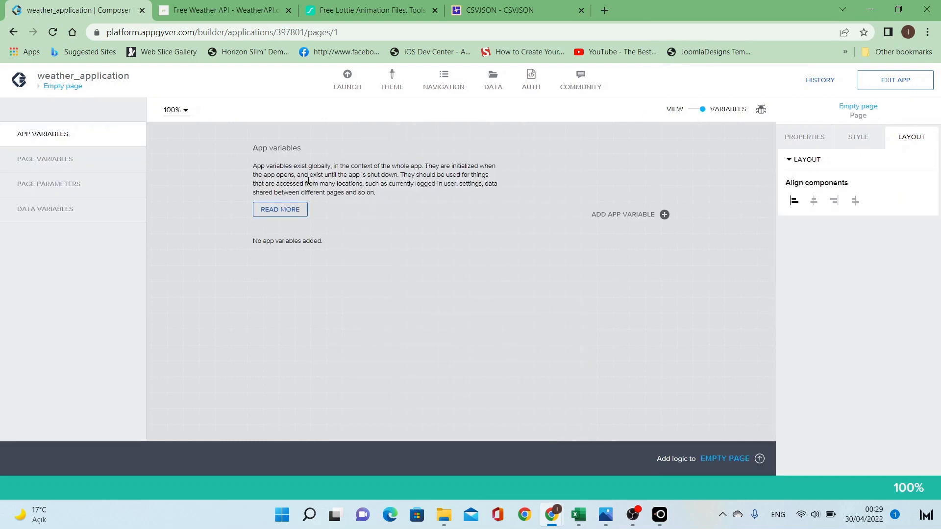
left_click(109, 162)
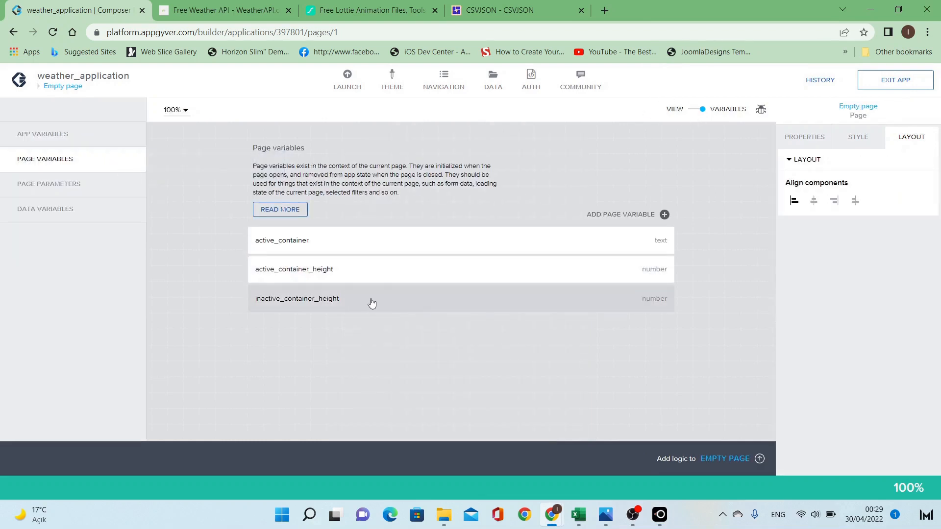
left_click(375, 276)
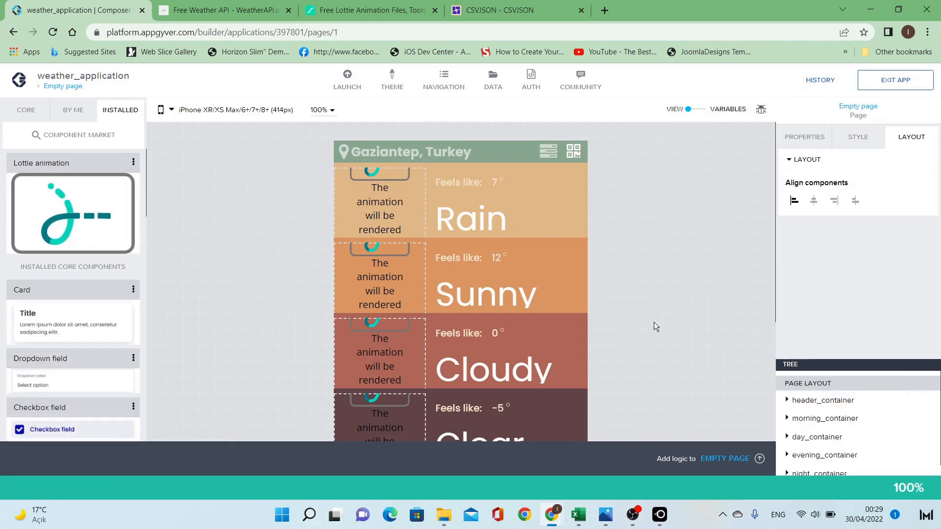
left_click(710, 460)
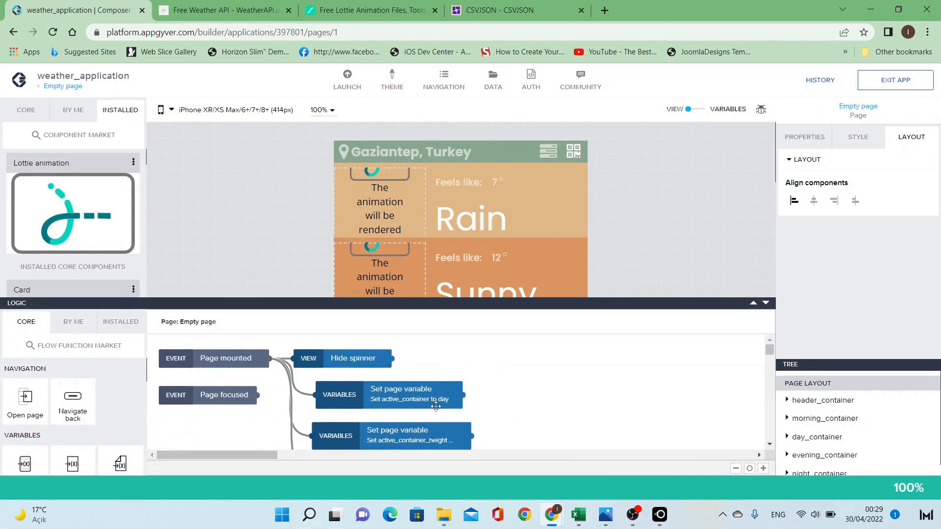
left_click(426, 399)
left_click(440, 443)
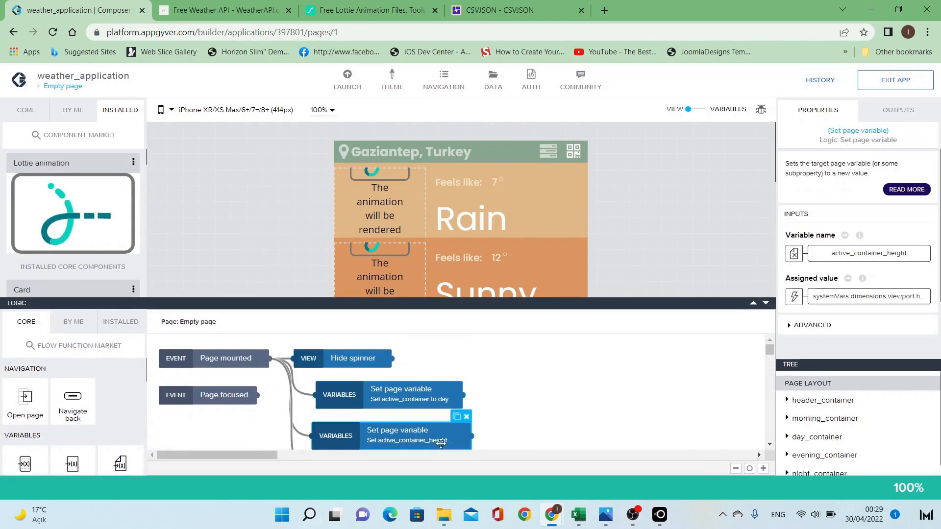
left_click(864, 301)
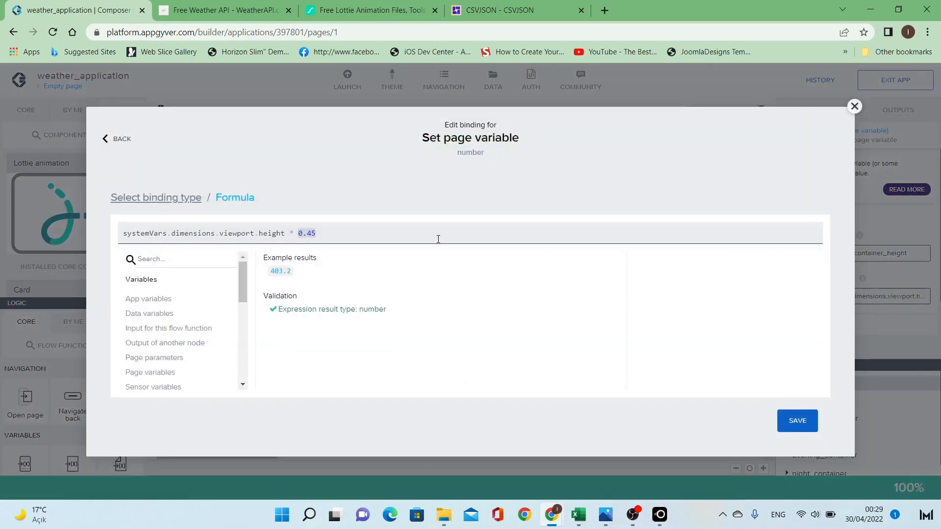
type("0.")
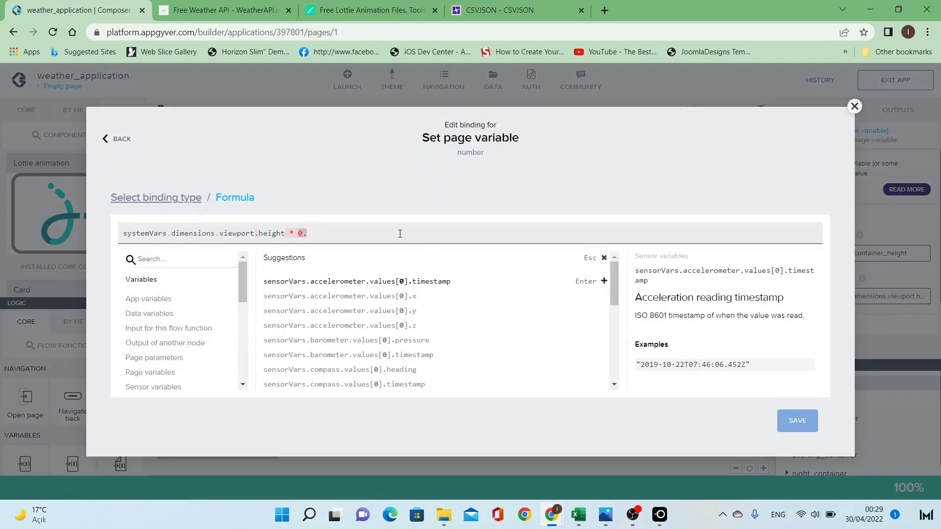
type("50")
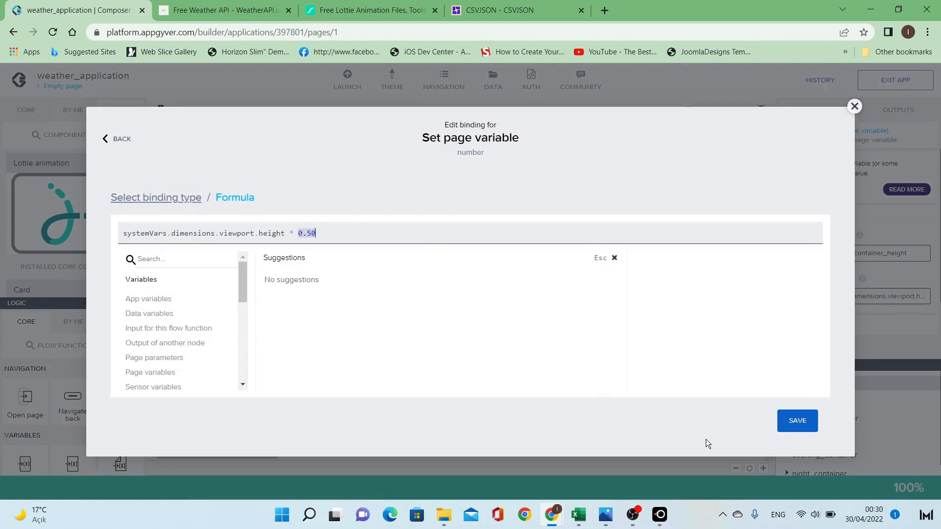
left_click(810, 421)
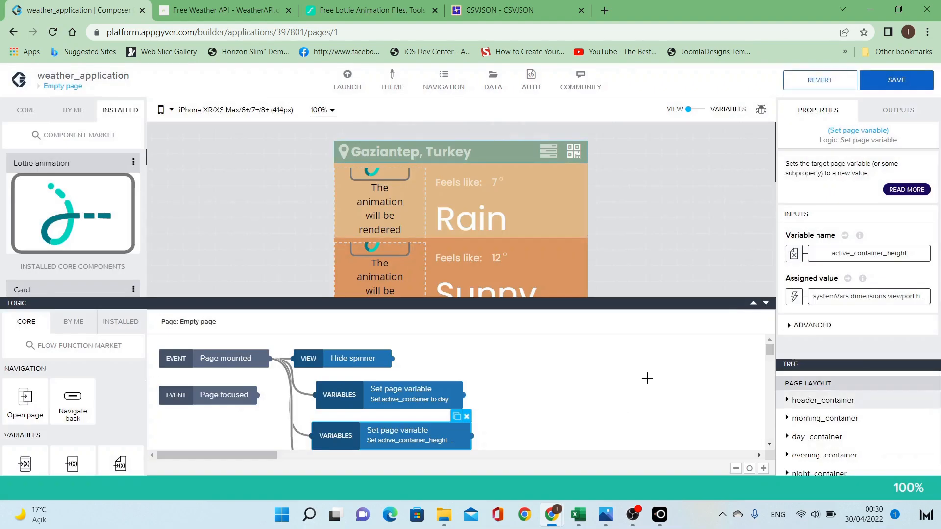
Save the application and check the taller active day container on the mirrored phone in LetsView.
left_click(896, 80)
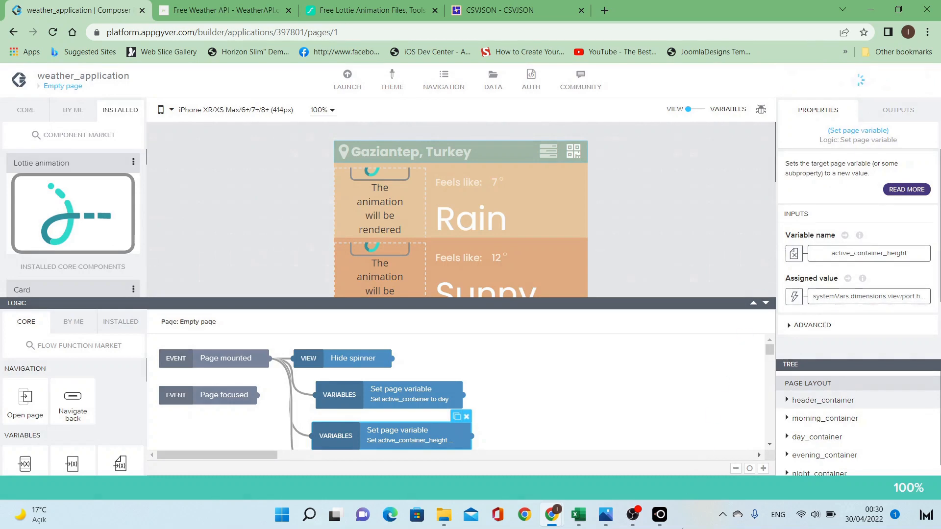
mouse_move(662, 517)
left_click(717, 454)
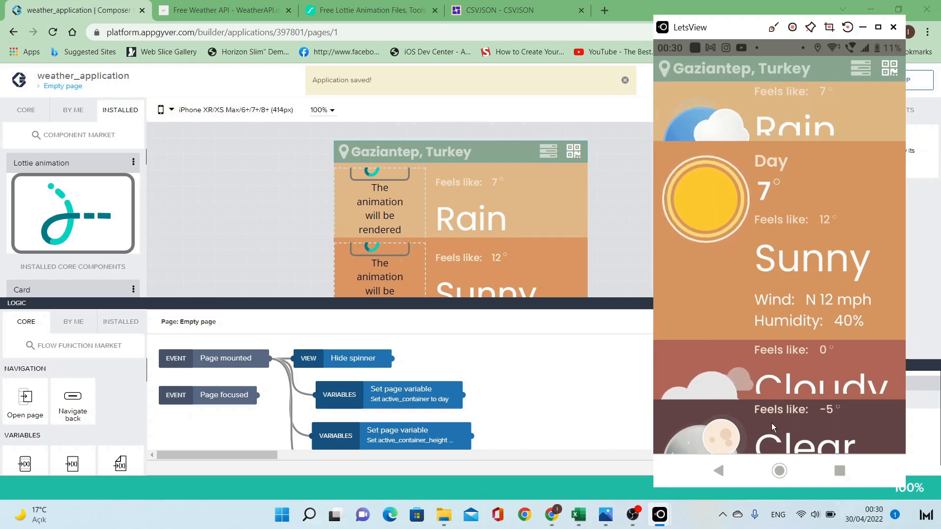
left_click(610, 252)
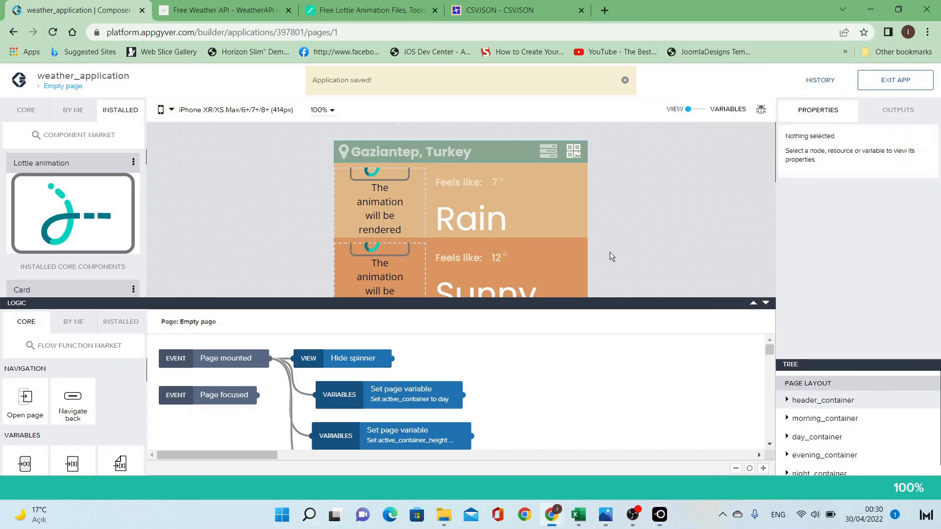
Close the page's logic canvas and enable Stretch to the viewport height in the page's advanced style settings.
left_click(766, 304)
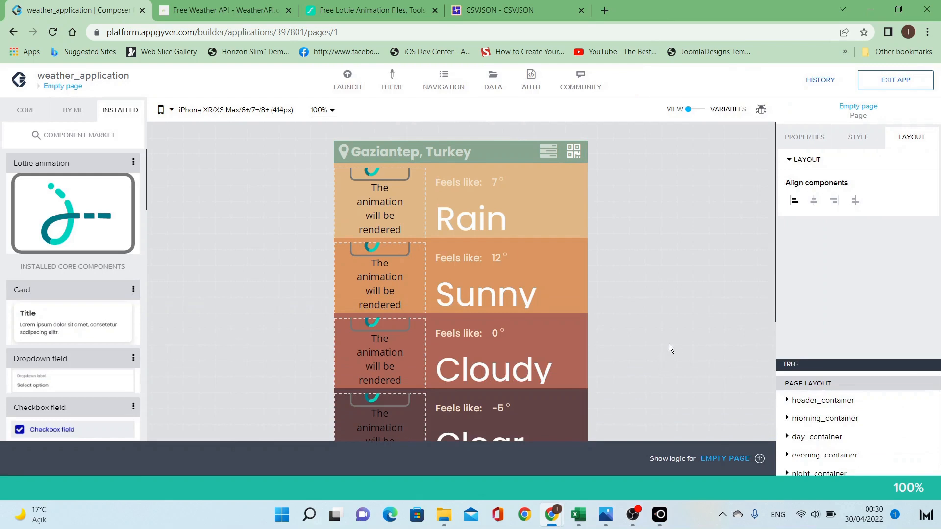
left_click(860, 139)
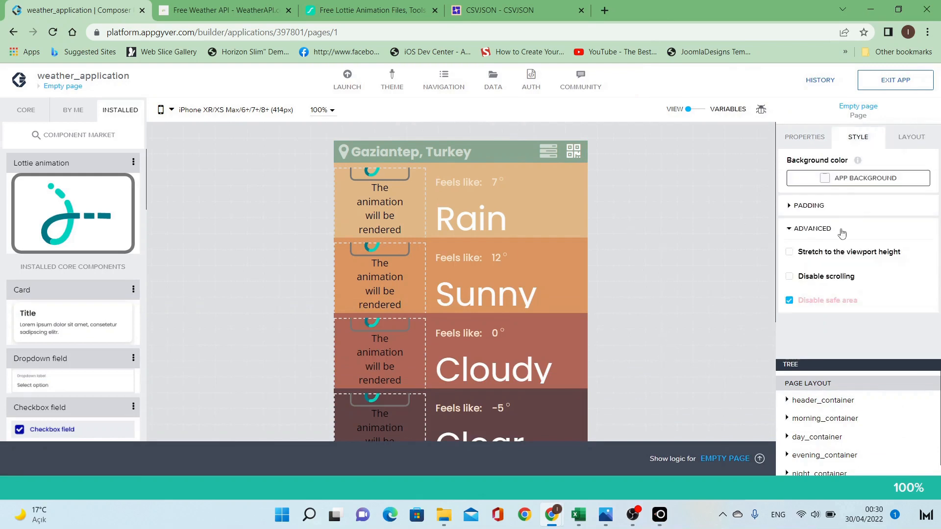
left_click(804, 259)
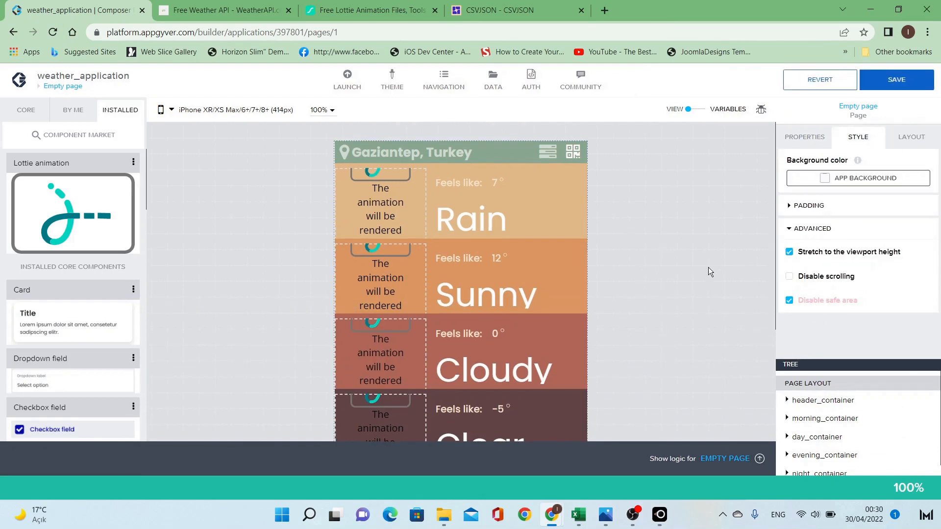
Save the application and inspect the morning_container's style and padding settings.
left_click(896, 81)
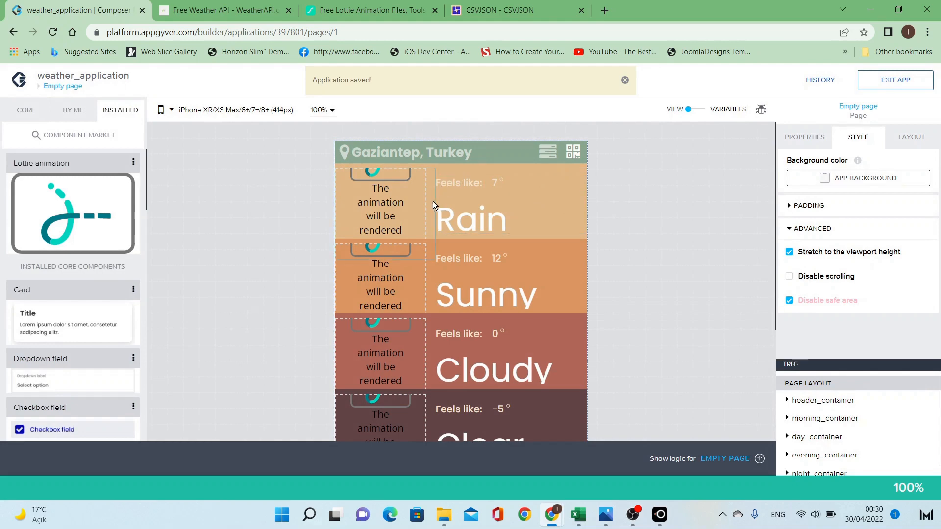
mouse_move(434, 210)
left_click(438, 233)
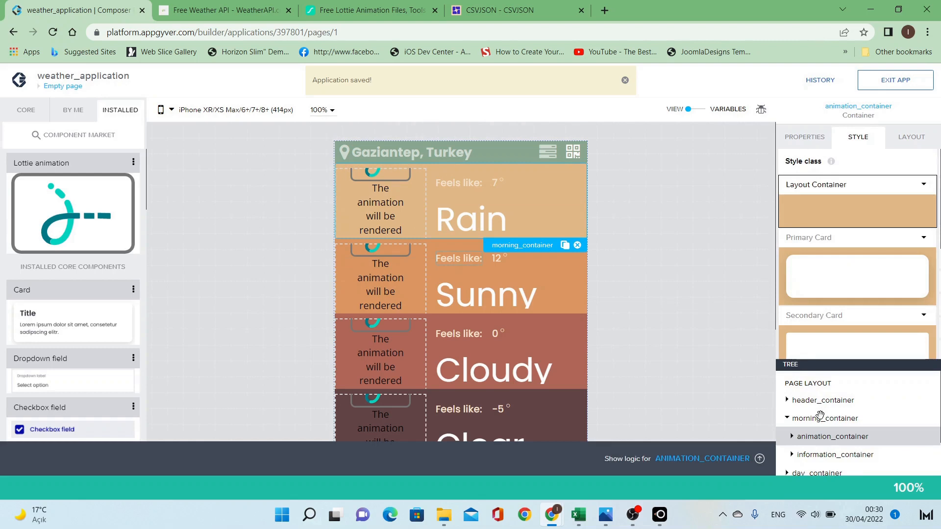
left_click(799, 419)
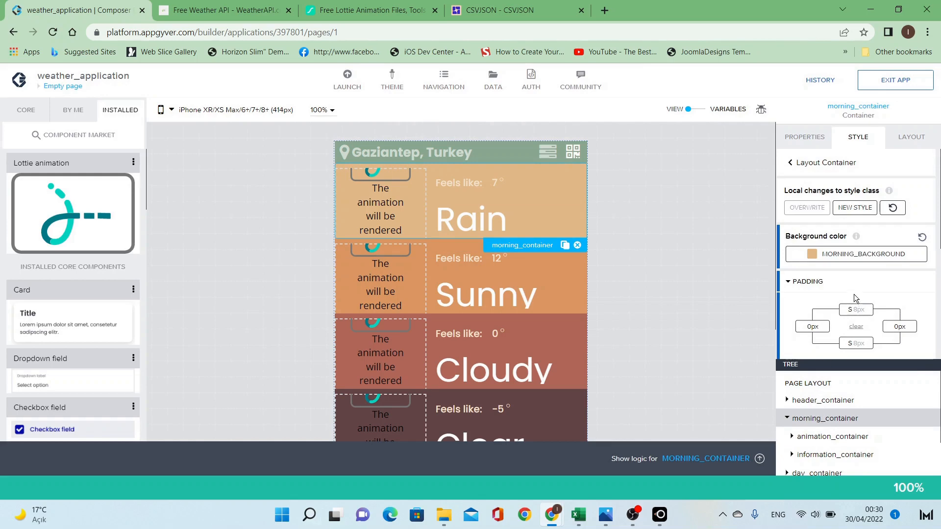
scroll(856, 294, "down", 3)
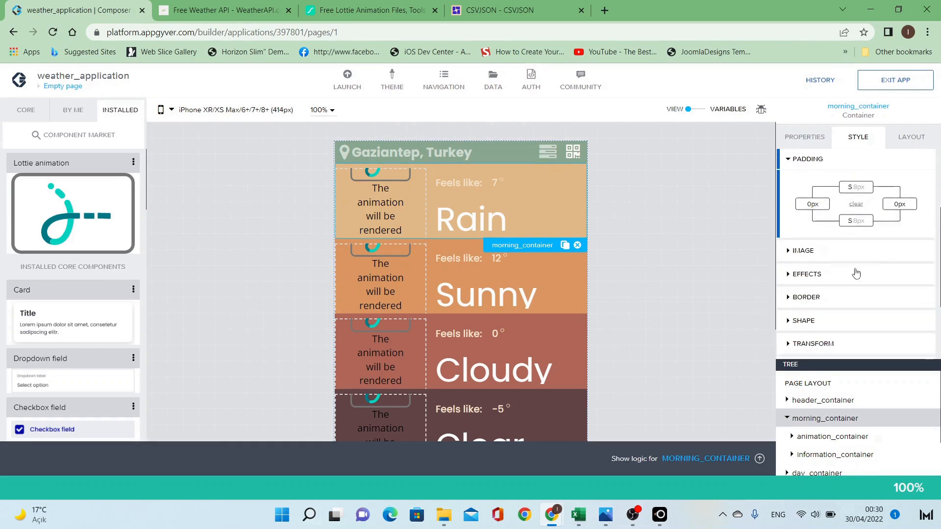
left_click(912, 137)
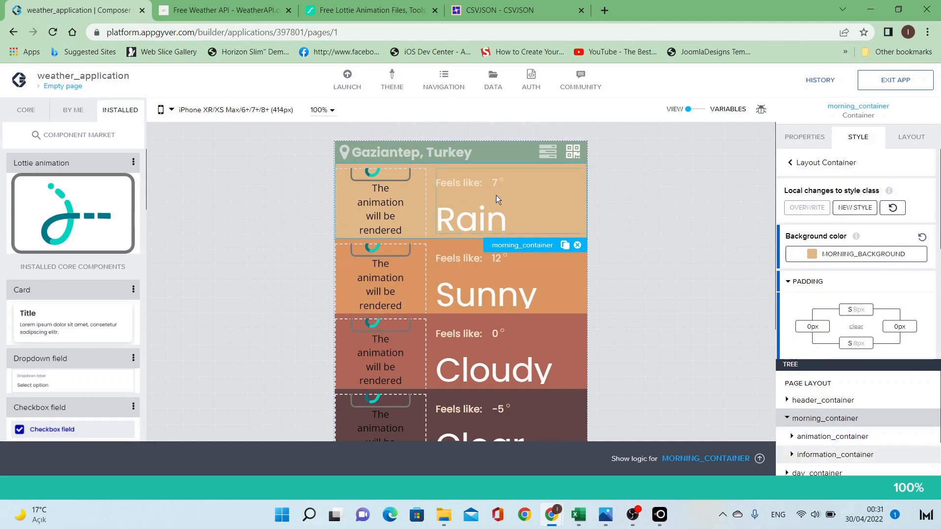
Justify the contents of the morning container's information_container vertically to the top.
left_click(557, 185)
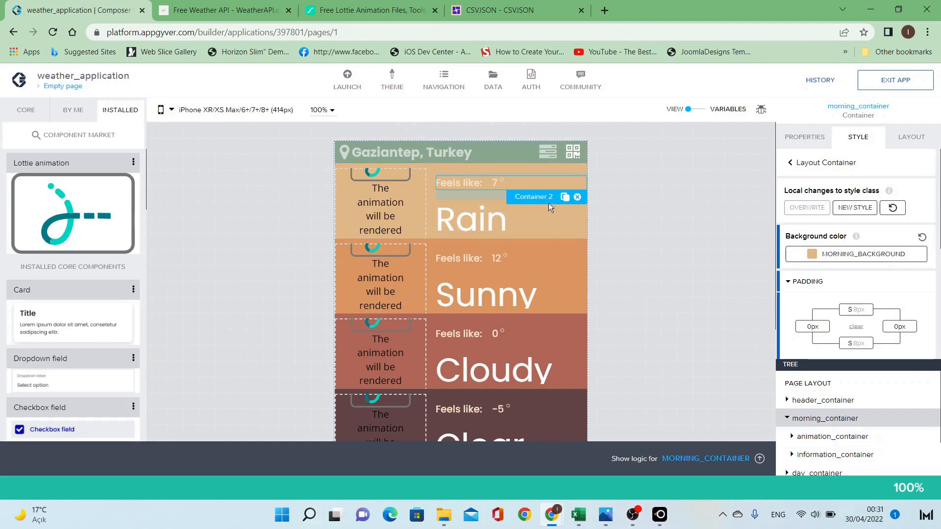
left_click(546, 225)
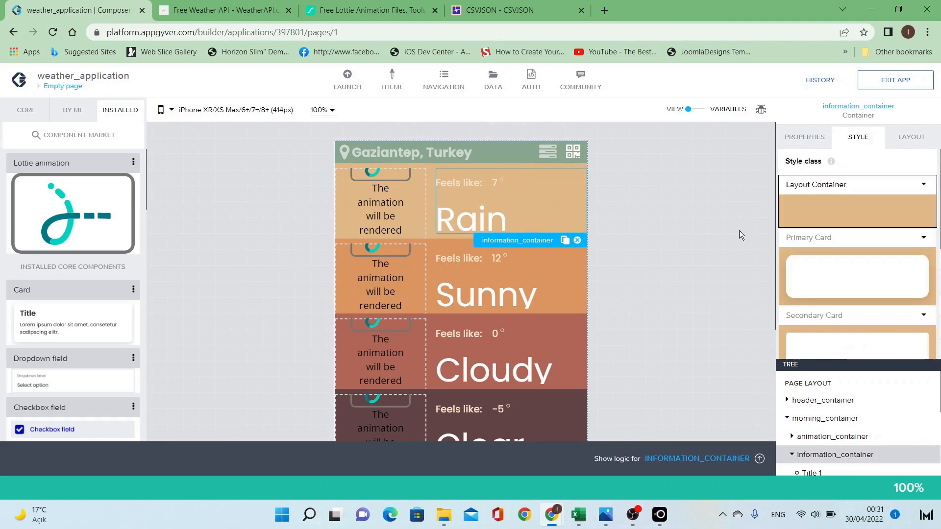
left_click(907, 139)
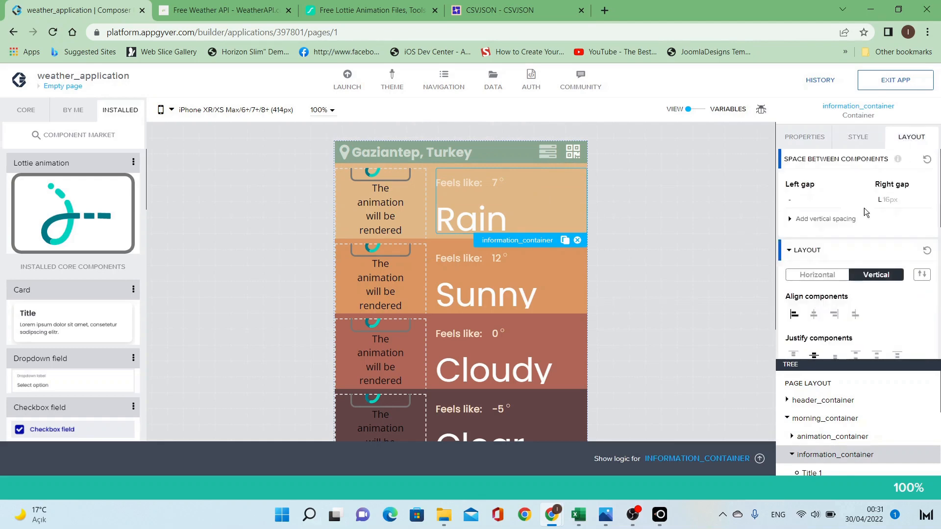
scroll(851, 240, "down", 3)
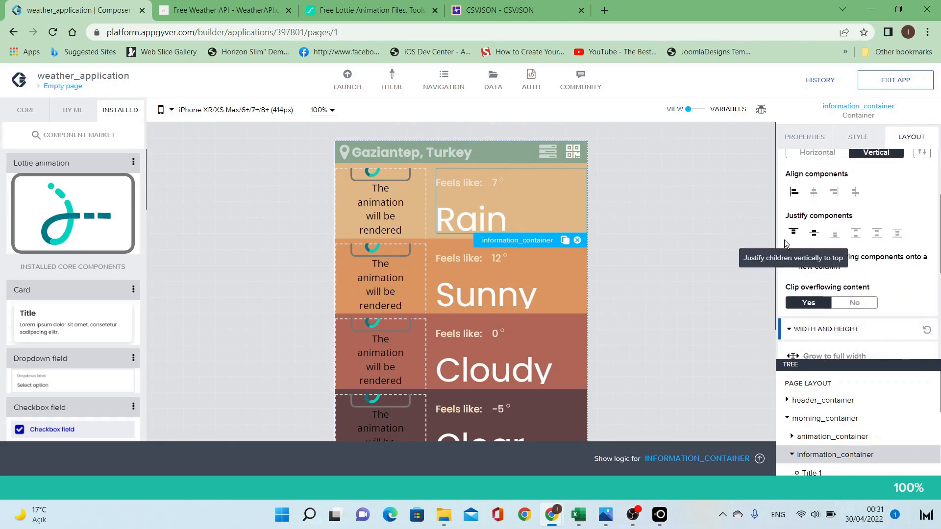
left_click(792, 235)
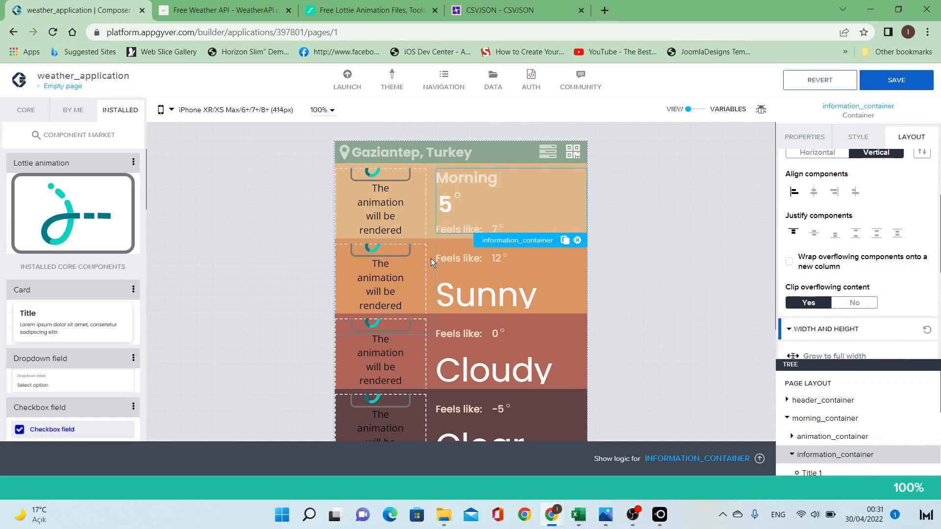
Justify the contents of the day, evening and night information_containers vertically to the top.
left_click(436, 272)
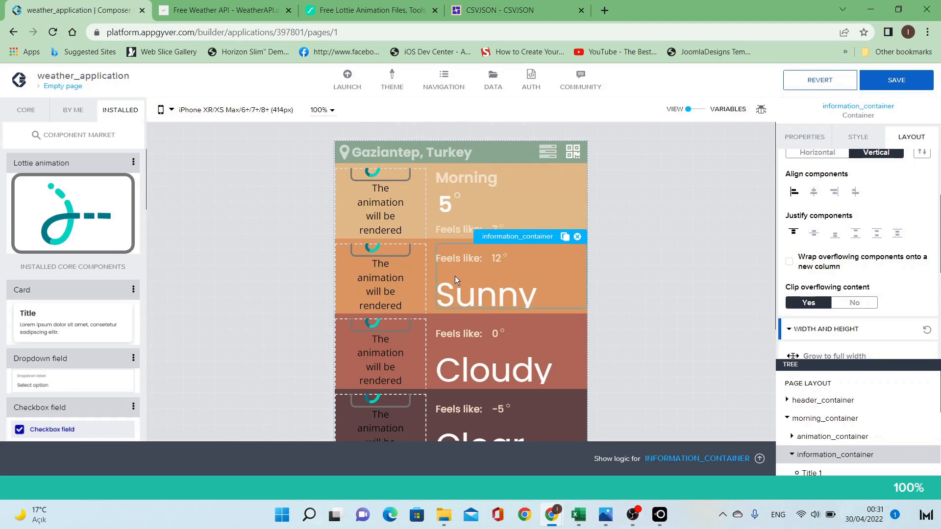
left_click(794, 233)
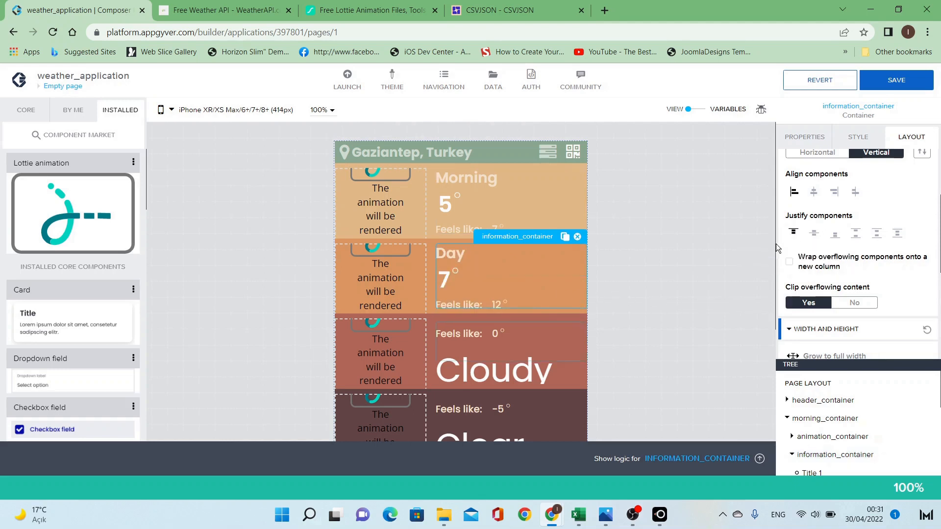
left_click(442, 347)
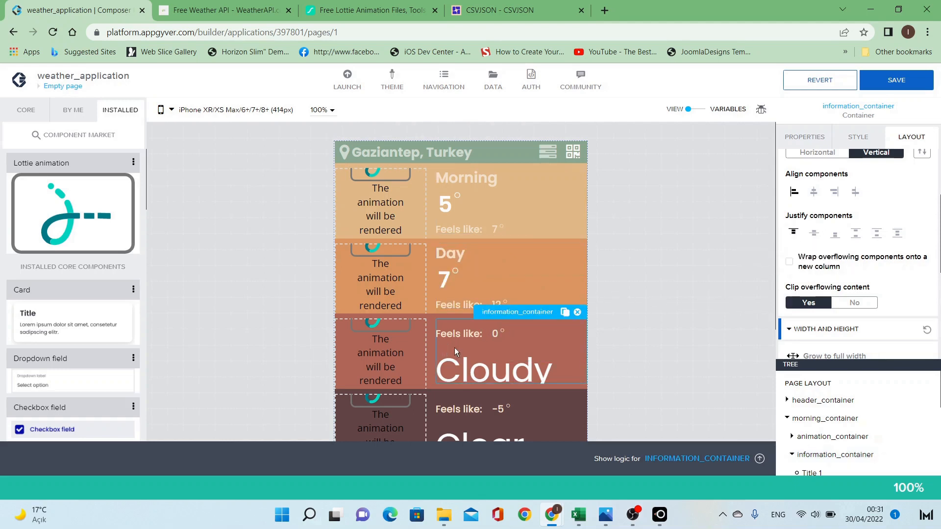
left_click(794, 232)
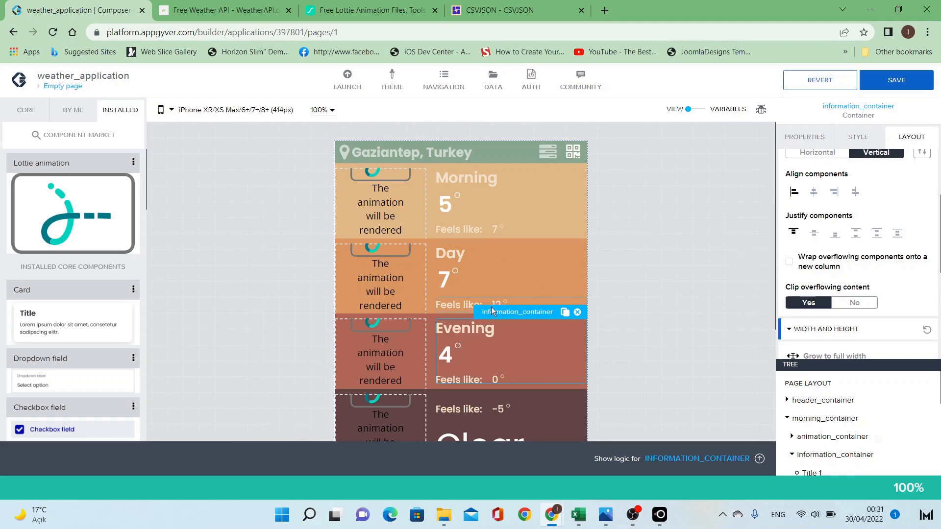
scroll(492, 311, "down", 2)
scroll(523, 357, "down", 2)
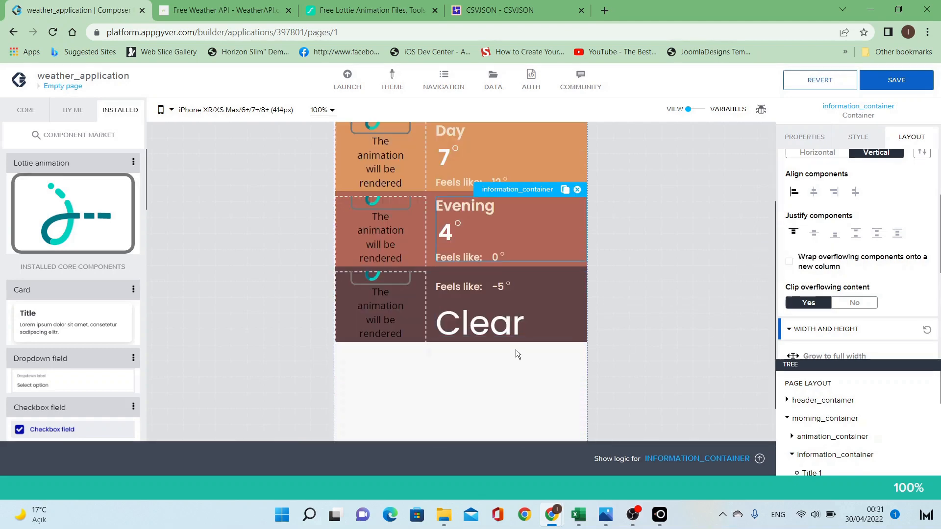
left_click(506, 297)
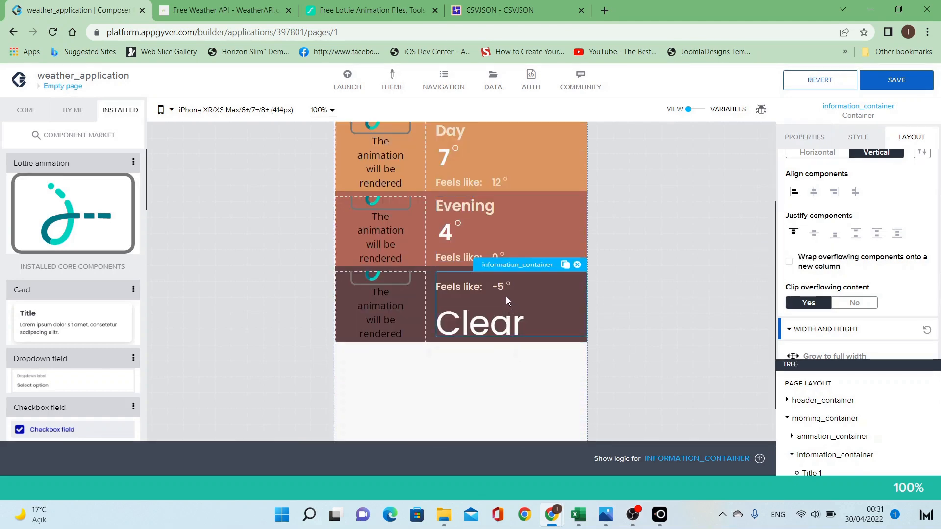
left_click(797, 233)
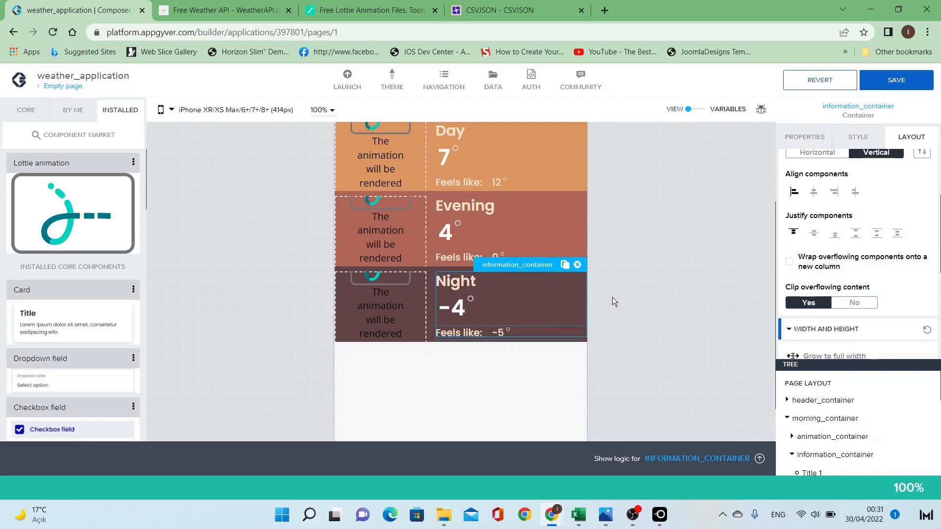
scroll(613, 297, "up", 2)
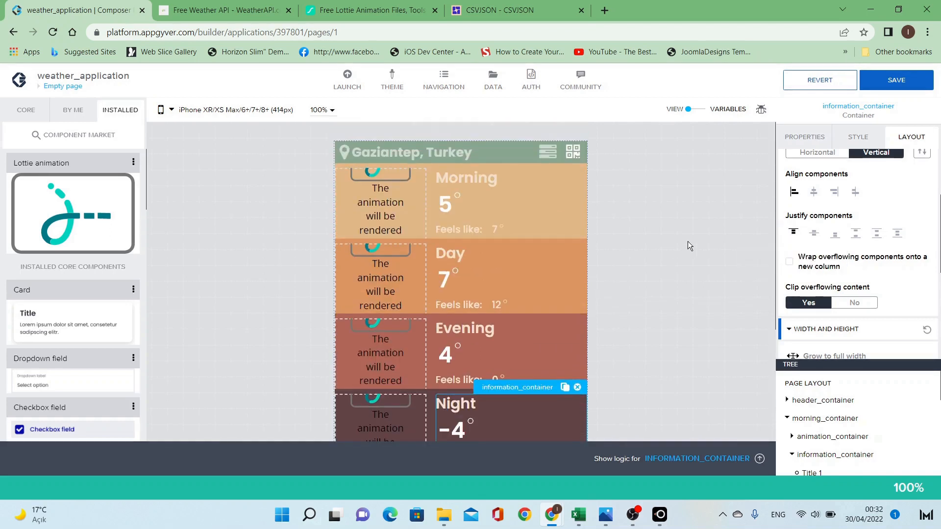
Save the application, check the top-justified information on the mirrored phone in LetsView, and return to the app composer.
left_click(885, 92)
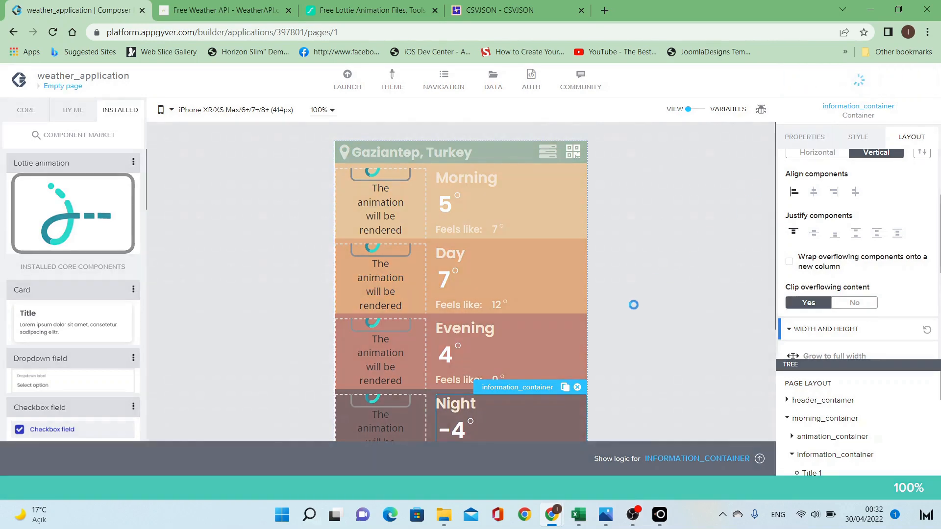
mouse_move(660, 516)
left_click(717, 456)
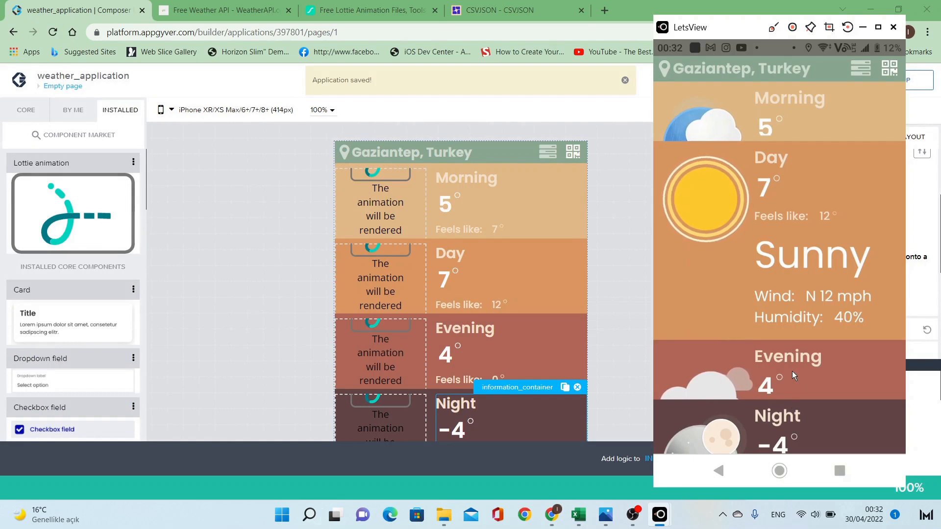
left_click(617, 318)
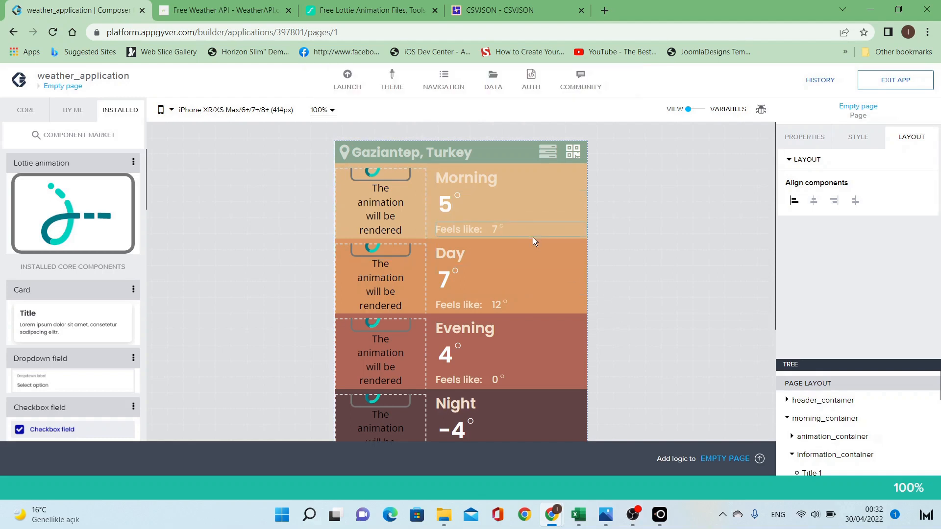
In the page's mounted logic, set the active_container_height formula to systemVars.dimensions.viewport.height * 0.45 and save the binding.
left_click(709, 457)
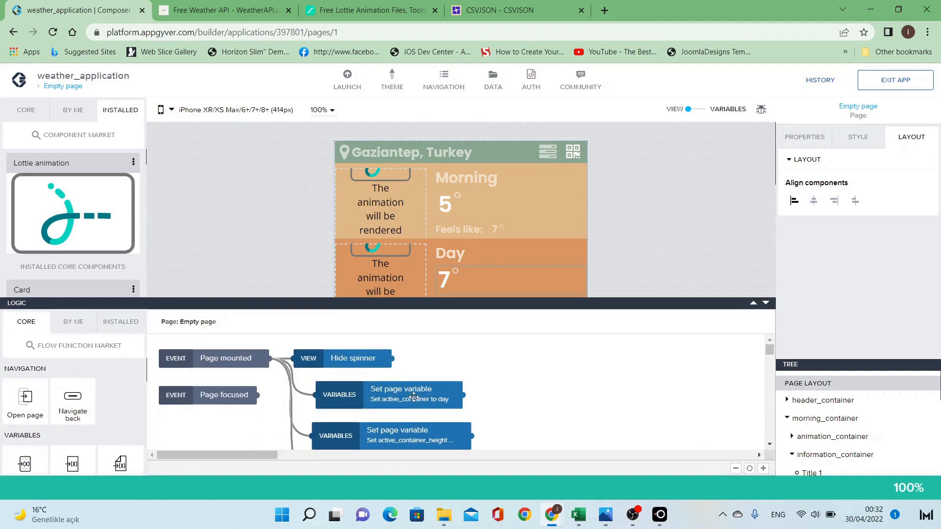
left_click(425, 432)
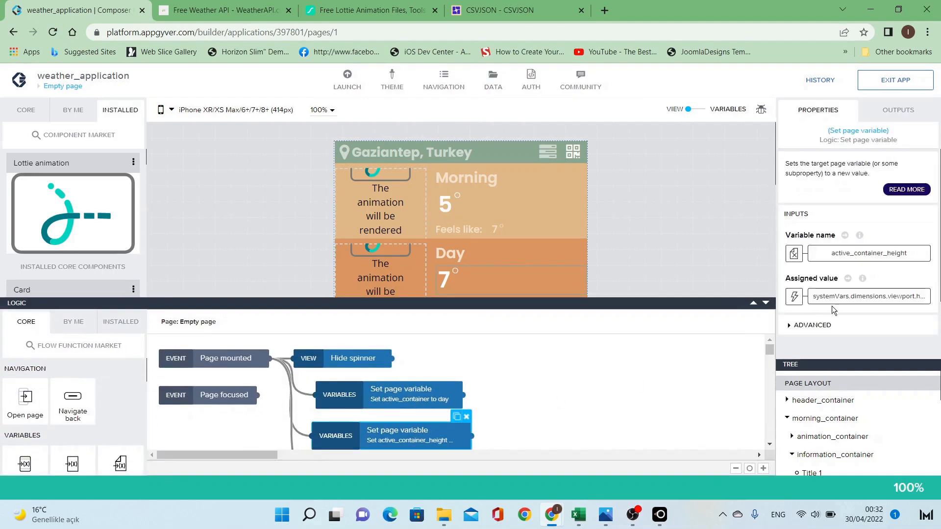
left_click(862, 296)
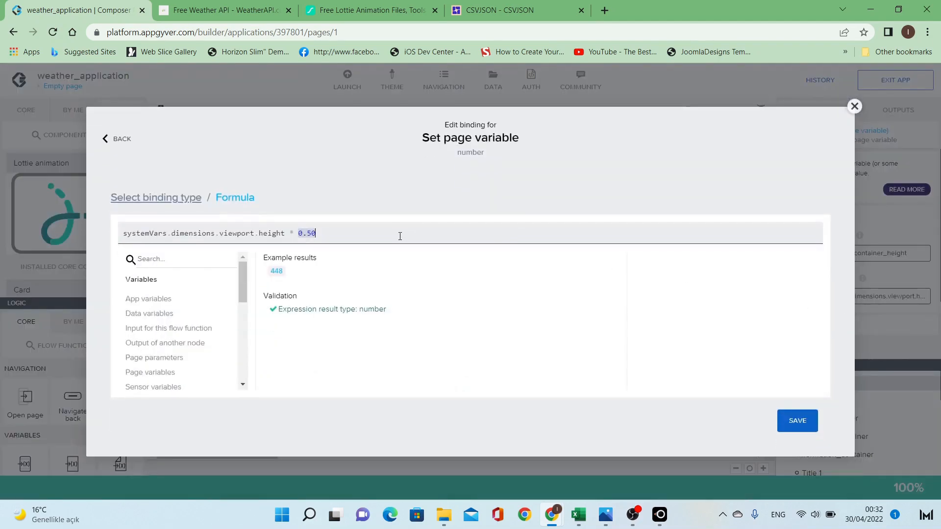
type("0.45")
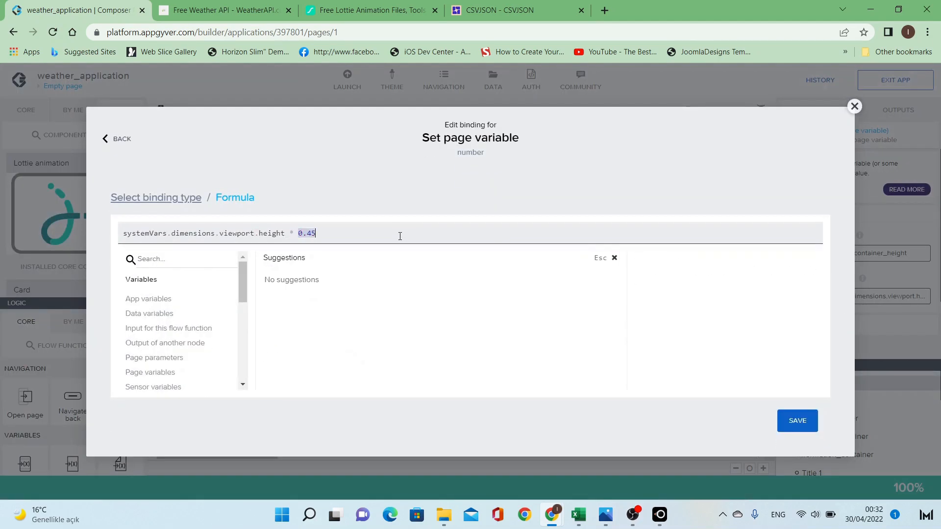
left_click(803, 421)
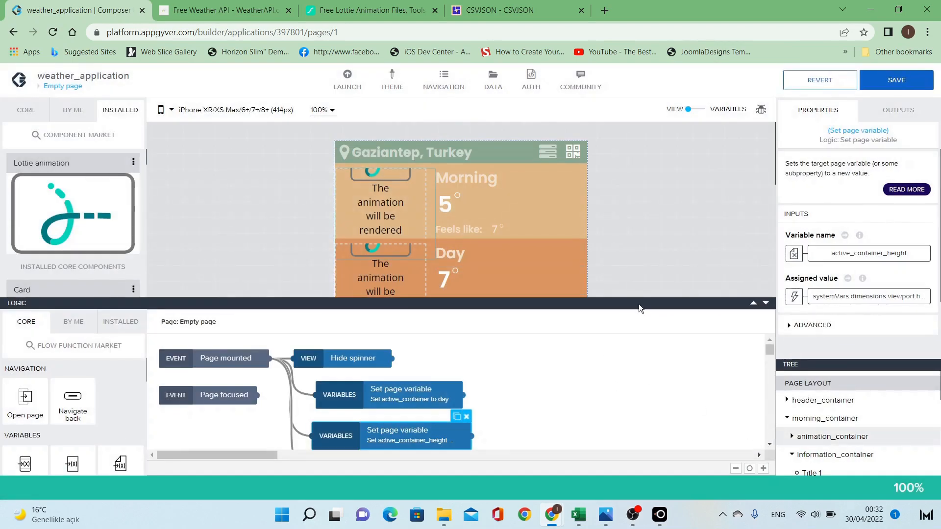
Change the active_container_height formula to systemVars.dimensions.viewport.height * 0.48, save the binding and save the application.
left_click(895, 297)
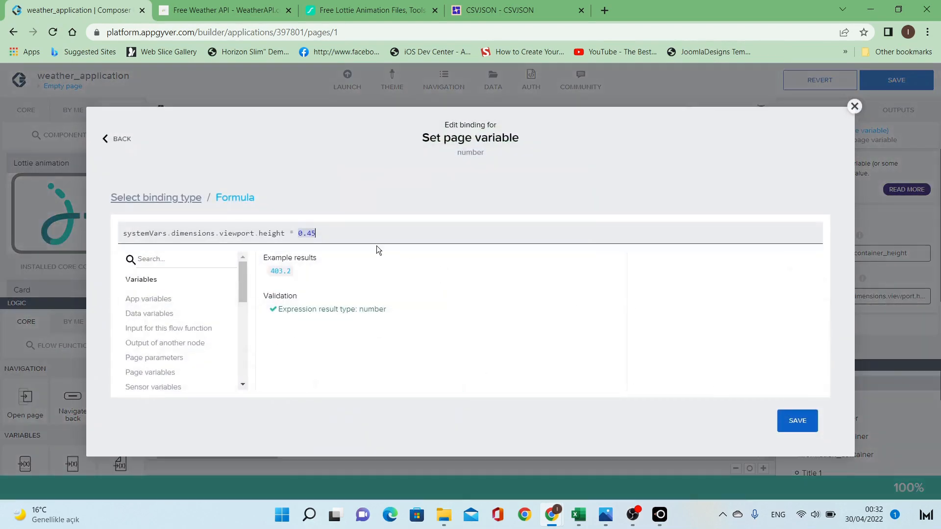
key("BackSpace")
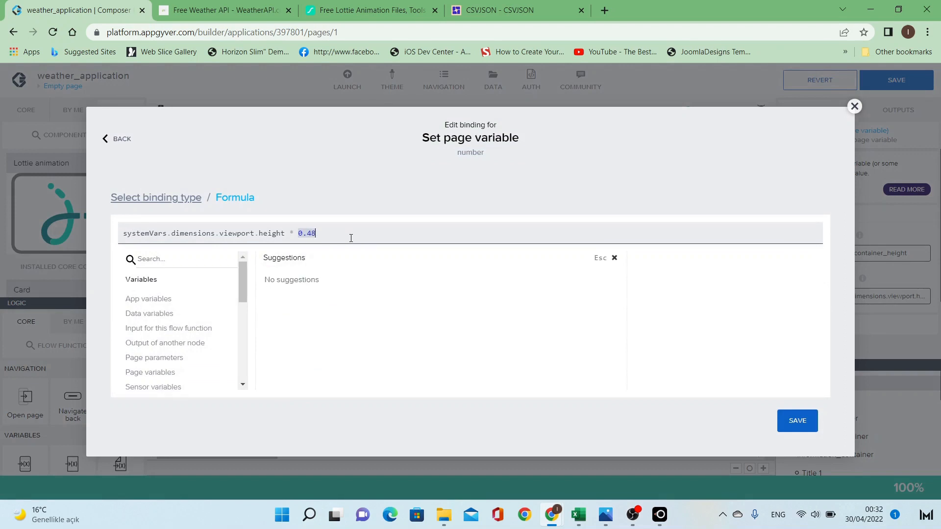
left_click(795, 423)
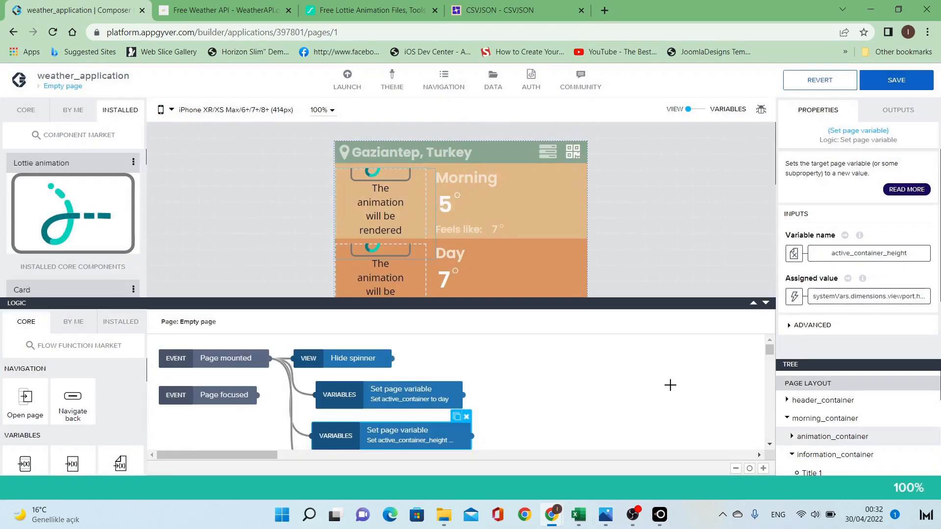
left_click(895, 80)
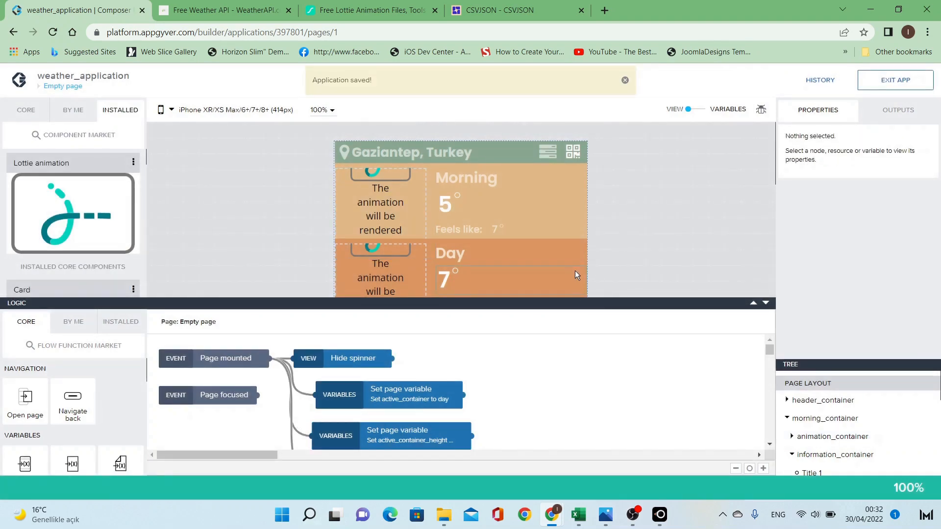
Change the inactive_container_height formula to systemVars.dimensions.viewport.height * 0.16, save the binding and save the application.
scroll(478, 390, "down", 1)
left_click(446, 412)
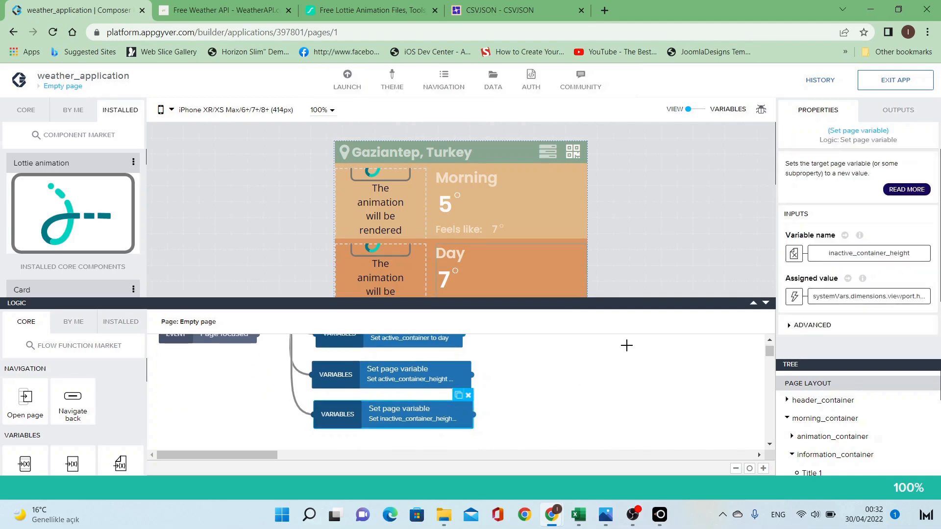
left_click(846, 299)
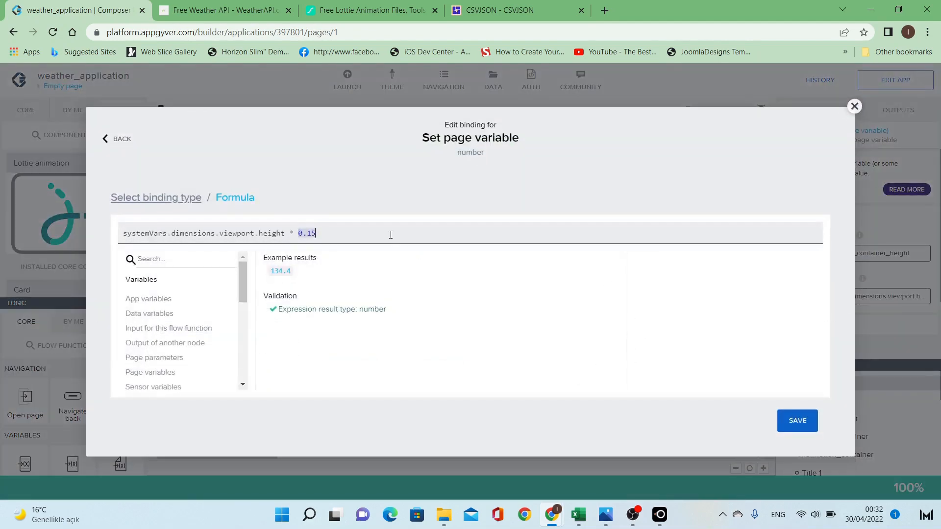
key("BackSpace")
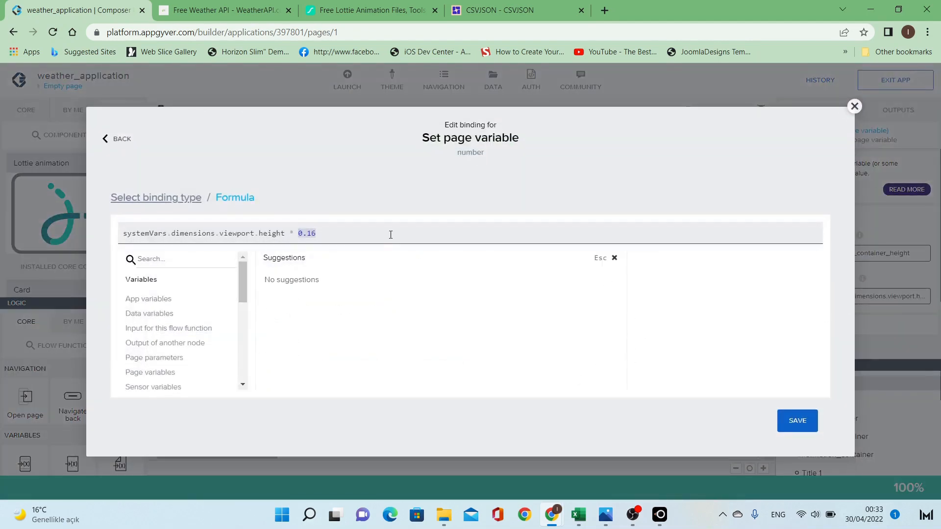
left_click(798, 421)
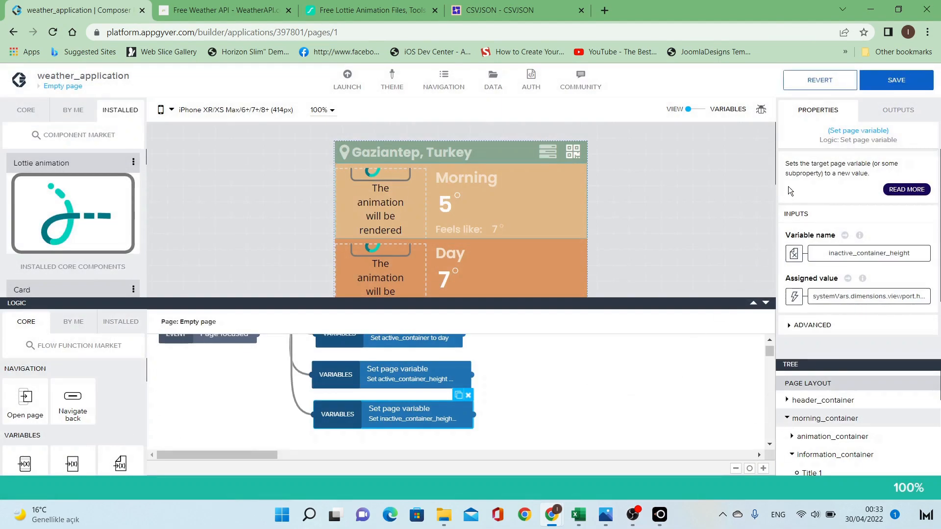
left_click(897, 86)
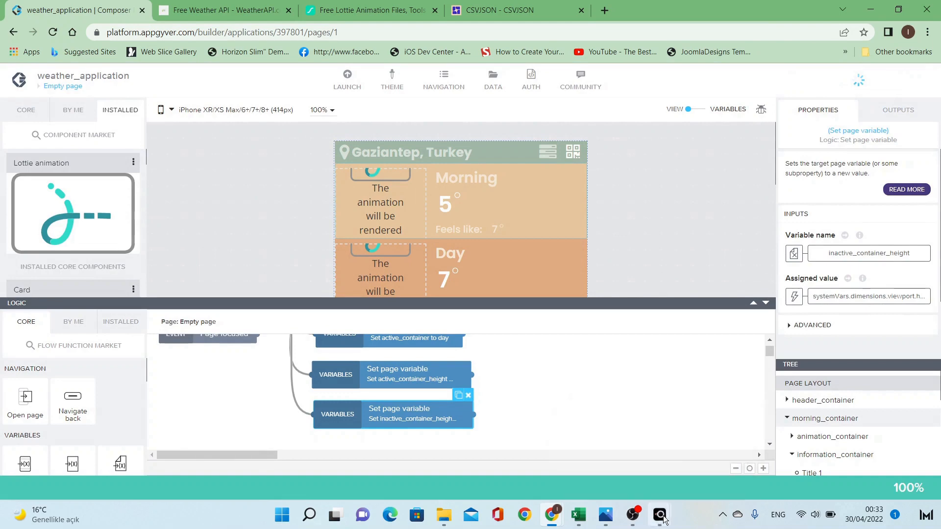
Check the resized weather containers on the mirrored phone in LetsView and return to the app composer.
mouse_move(660, 515)
left_click(716, 465)
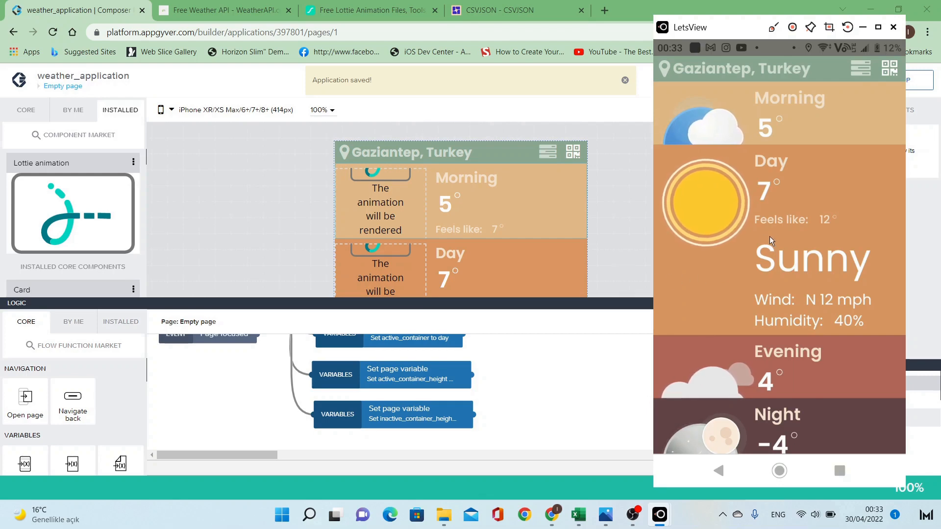
left_click(621, 231)
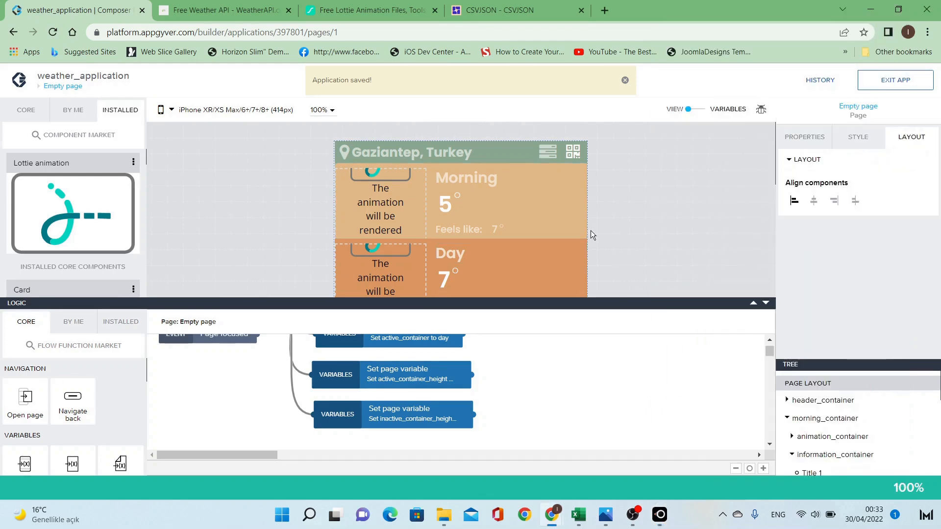
Bind the Morning Lottie animation's visibility to the formula pageVars.active_container === "morning" ? true : false.
left_click(402, 205)
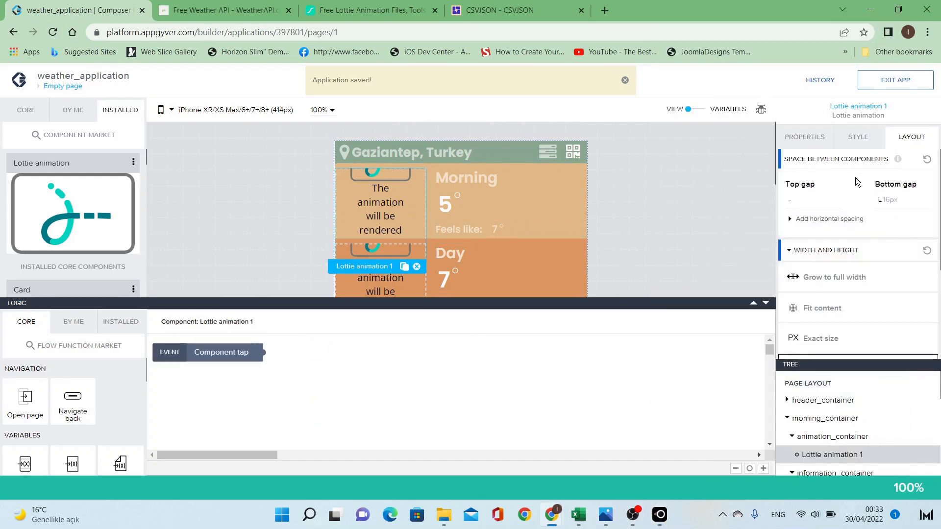
left_click(820, 143)
scroll(822, 276, "down", 2)
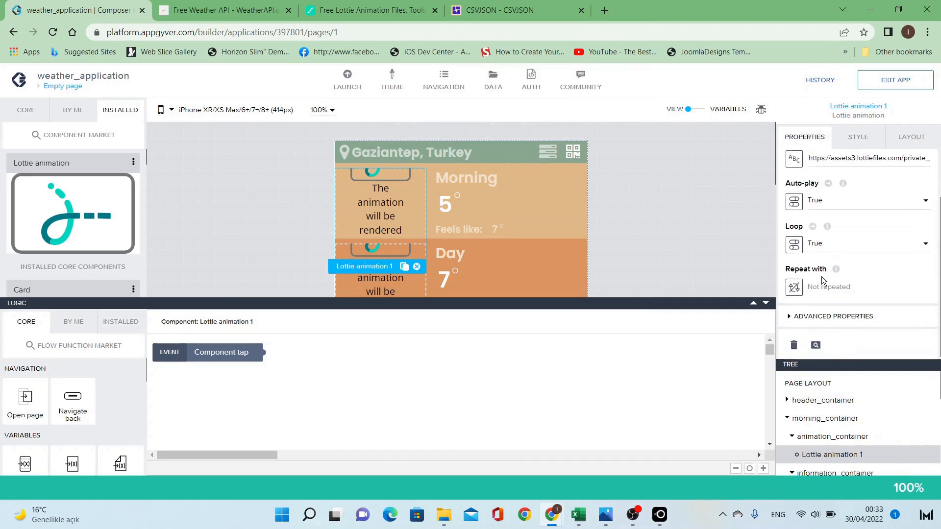
left_click(817, 318)
scroll(789, 242, "down", 3)
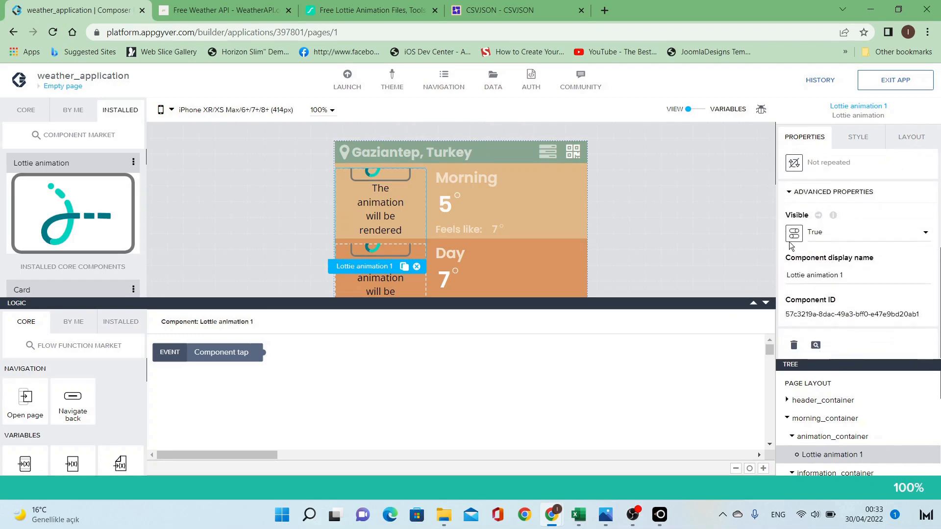
left_click(794, 234)
left_click(634, 280)
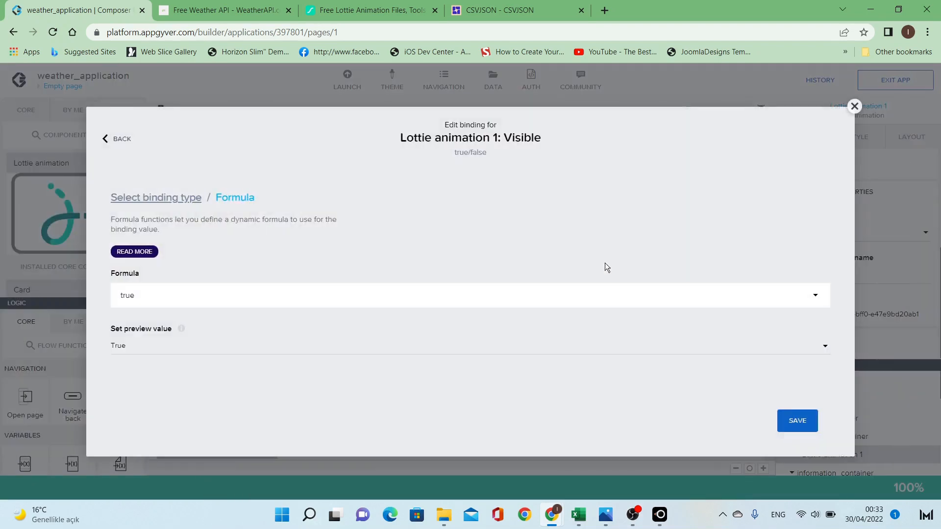
left_click(565, 300)
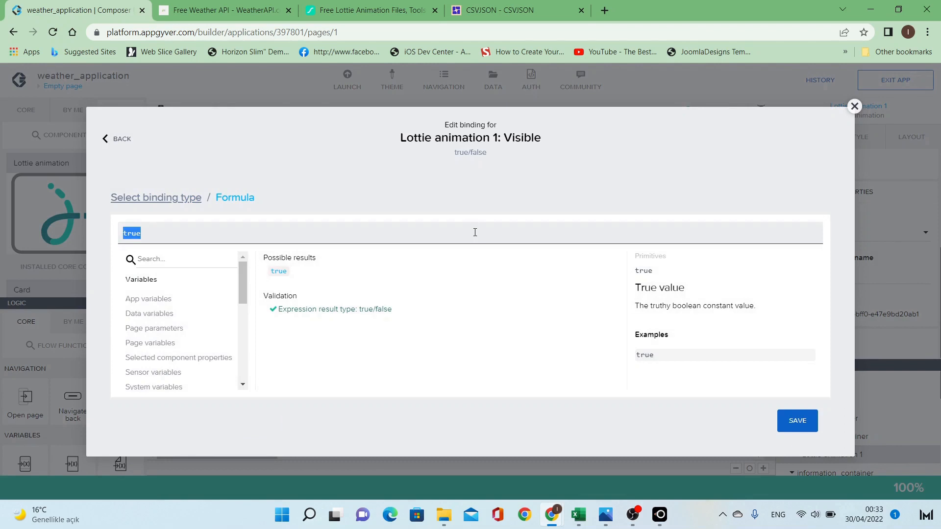
type("page")
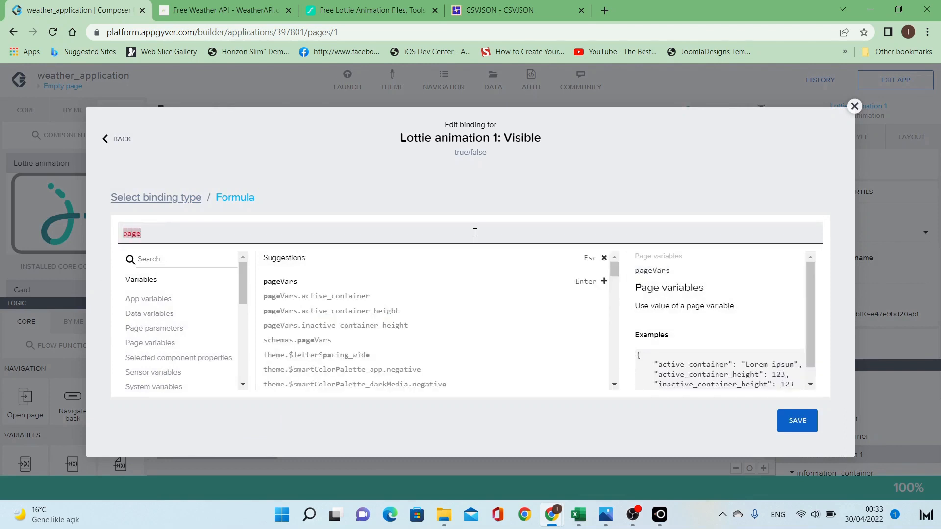
left_click(363, 295)
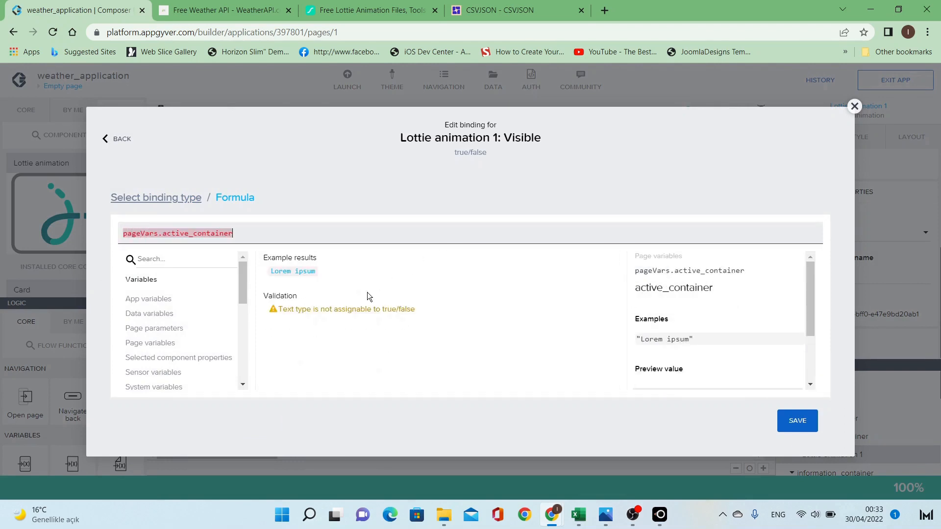
type("=== \"\"")
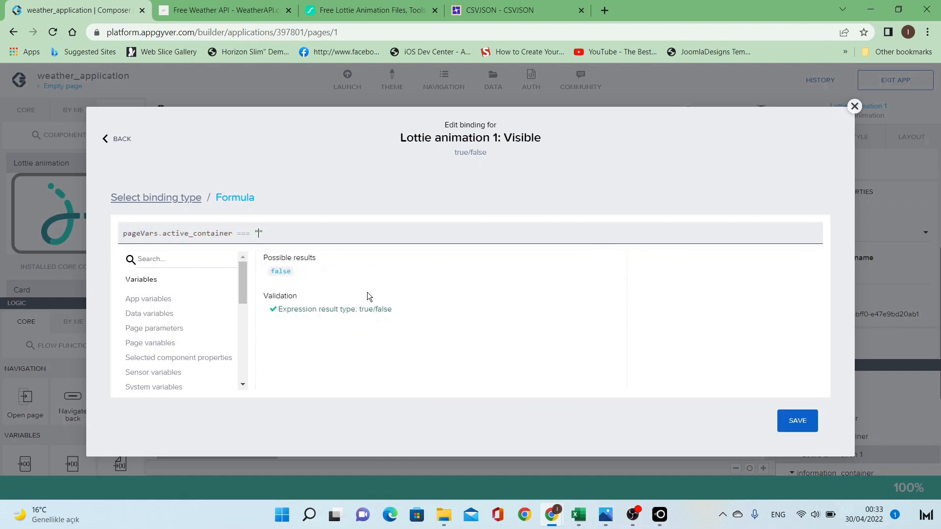
type("morning")
type(" ? ")
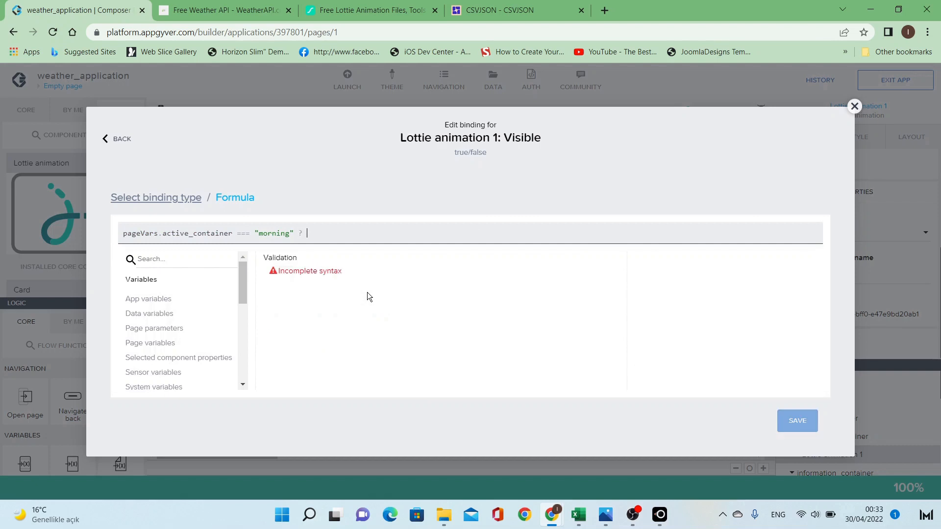
type("true : false")
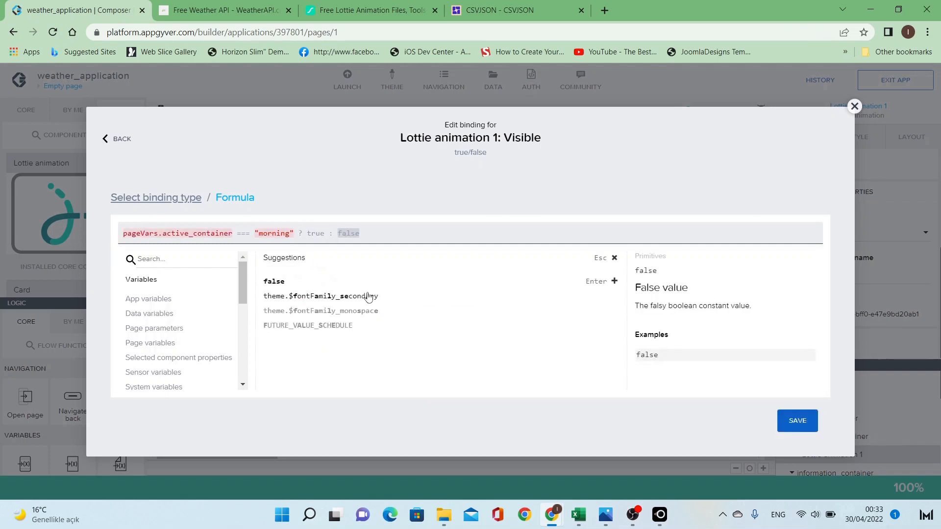
Copy the Morning animation's entire visibility formula for reuse and save the binding.
key("ctrl+shift+Left")
key("ctrl+shift+Left")
key("ctrl+shift+Left")
key("ctrl+shift+Left")
key("ctrl+shift+Left")
key("ctrl+shift+Left")
key("ctrl+shift+Left")
key("ctrl+shift+Left")
key("ctrl+shift+Left")
key("ctrl+c")
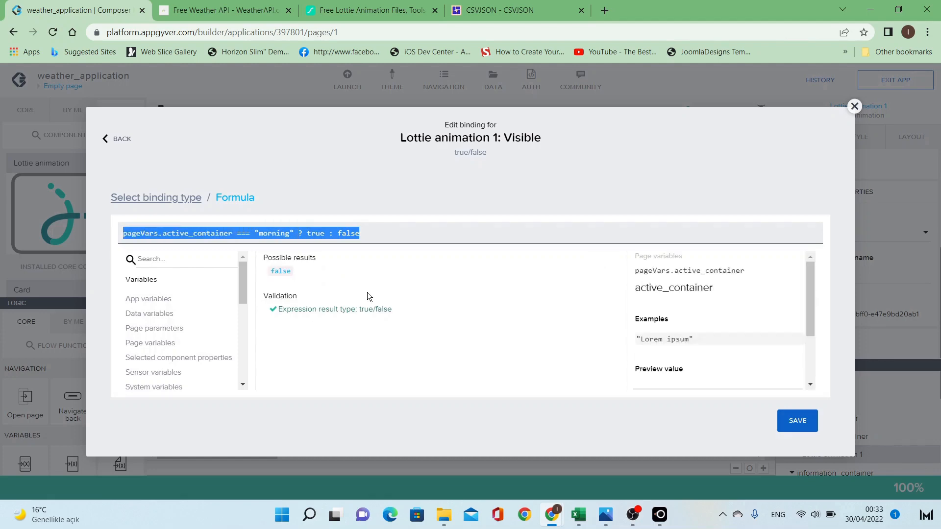
left_click(410, 231)
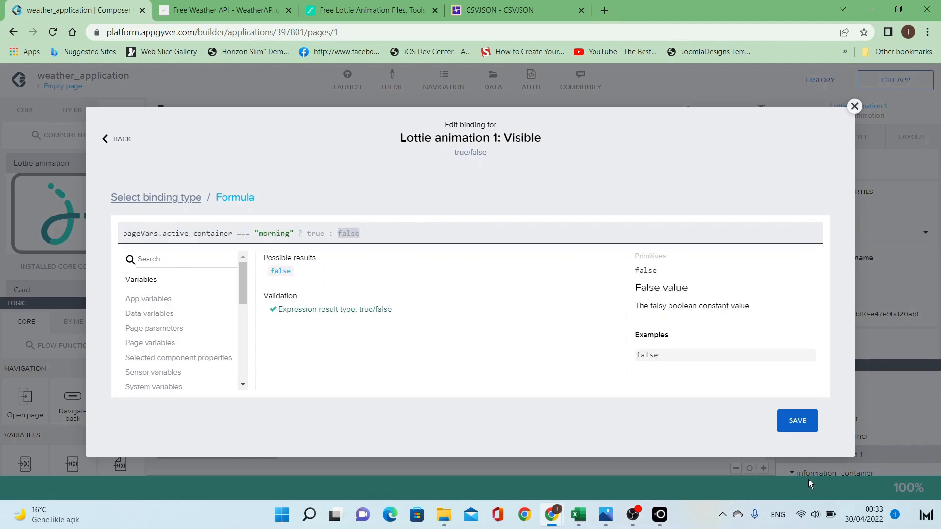
left_click(810, 428)
left_click(797, 421)
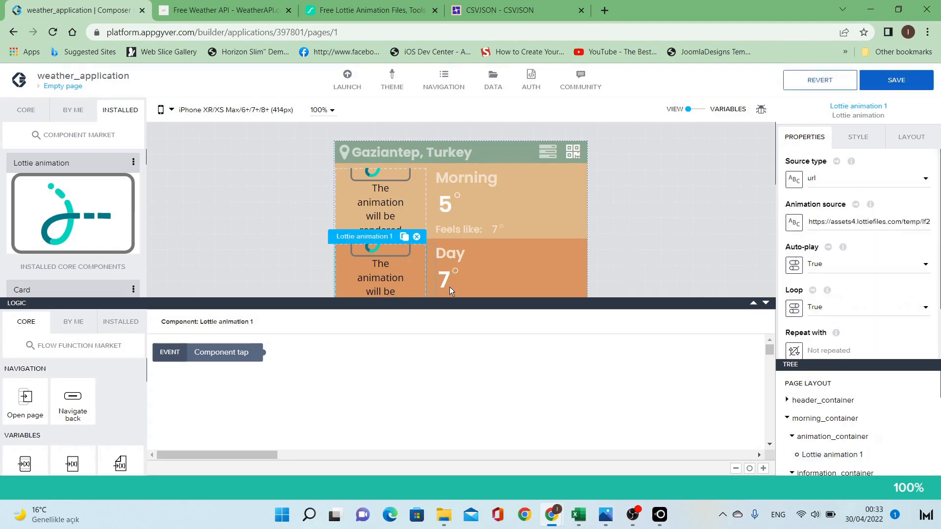
Bind the Day Lottie animation's visibility to the copied formula with "morning" replaced by "day", and save the binding.
scroll(823, 287, "down", 2)
left_click(814, 312)
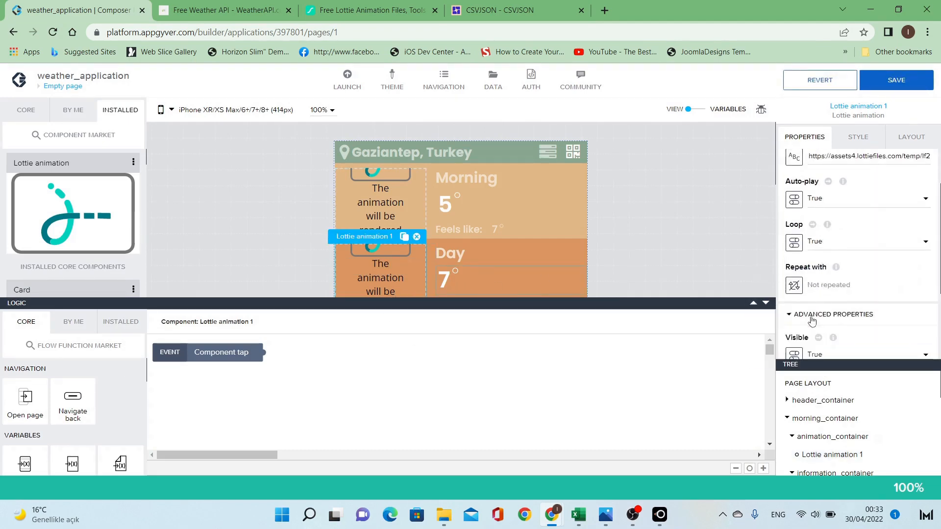
scroll(812, 320, "down", 3)
left_click(795, 235)
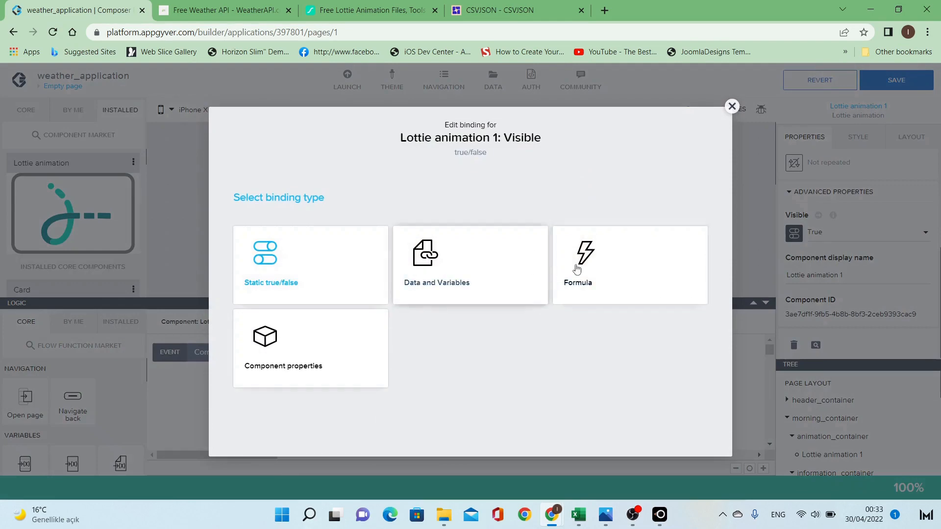
left_click(576, 255)
left_click(455, 287)
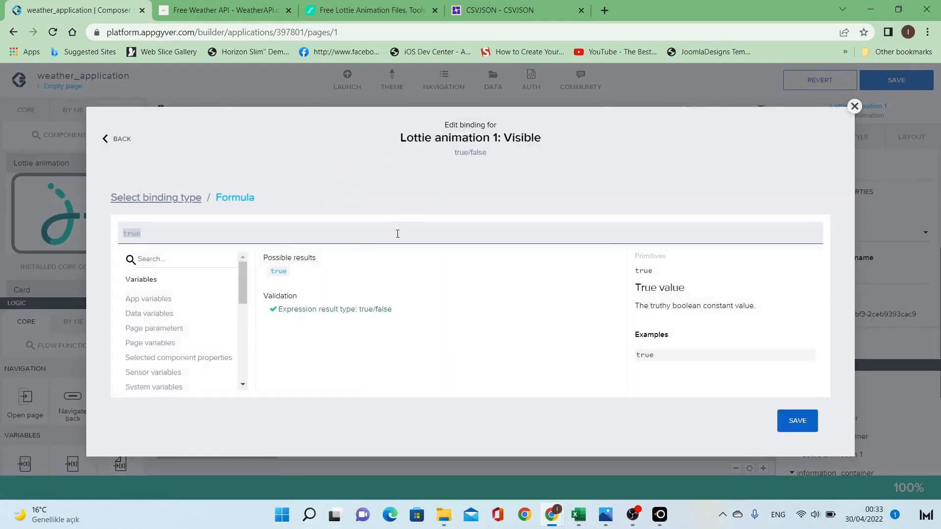
key("ctrl+v")
double_click(273, 232)
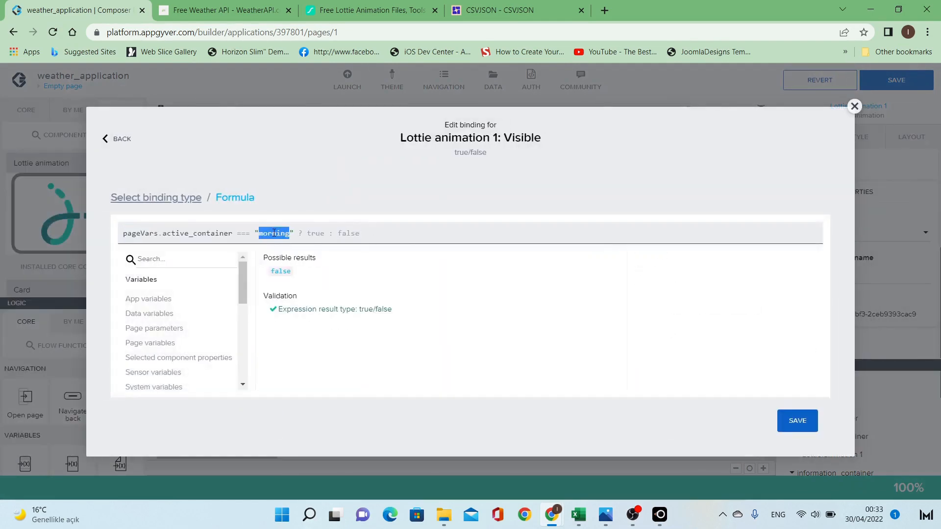
type("day")
left_click(808, 432)
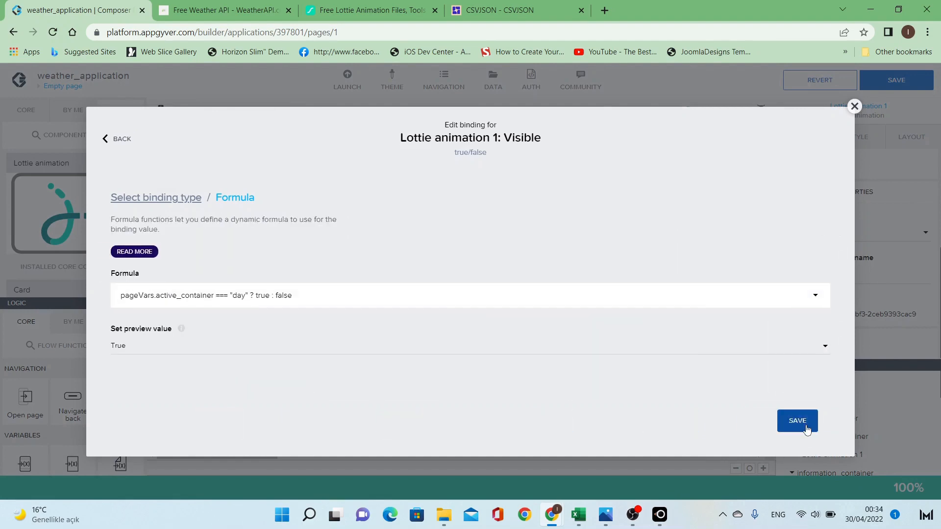
left_click(804, 427)
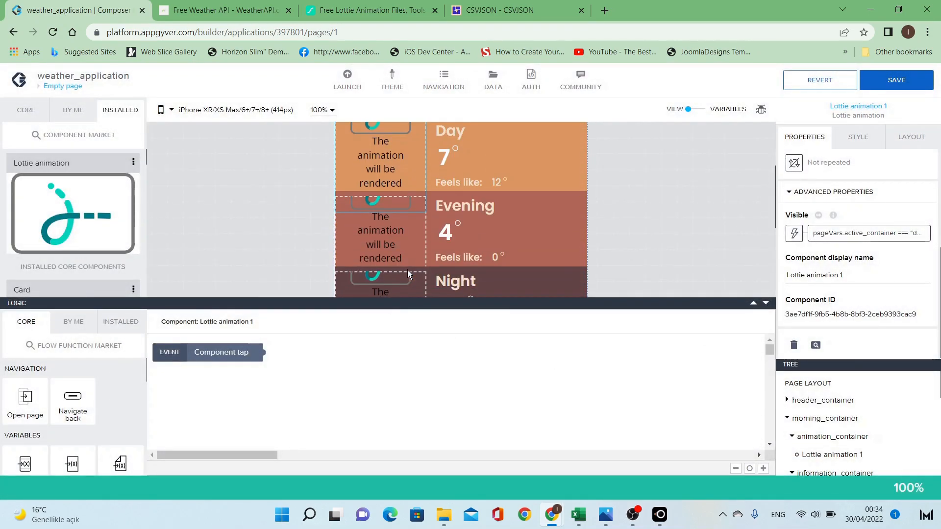
Bind the Evening Lottie animation's visibility to the formula pageVars.active_container === "evening" ? true : false and save the binding.
left_click(396, 226)
scroll(828, 294, "down", 3)
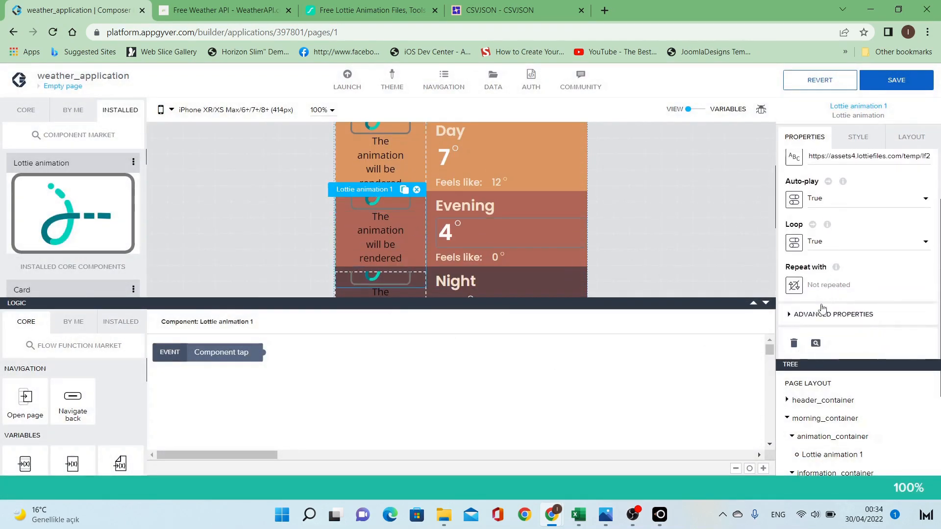
left_click(793, 350)
left_click(608, 267)
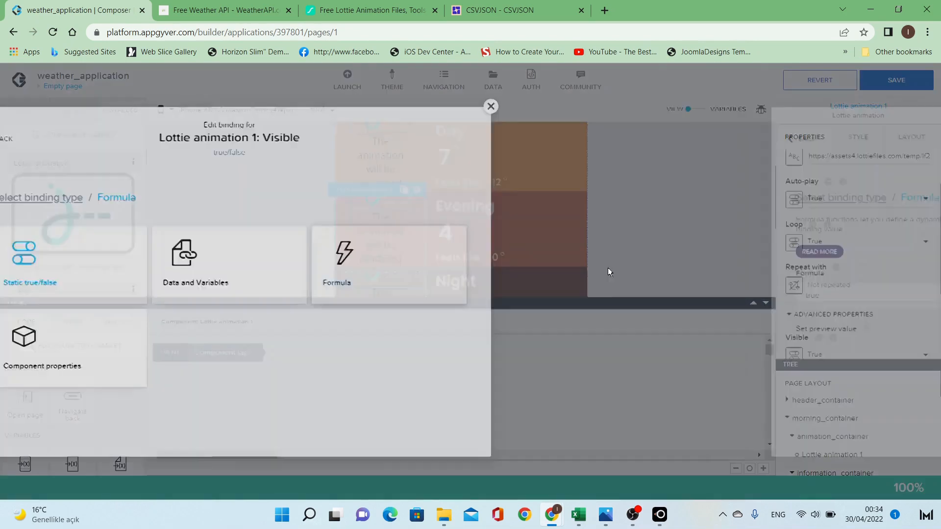
left_click(465, 294)
key("ctrl+v")
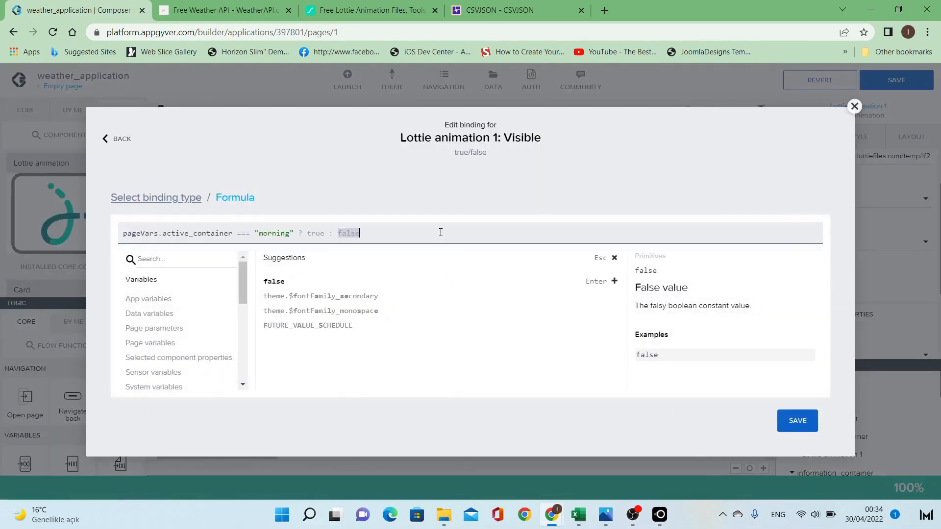
double_click(274, 233)
type("evening")
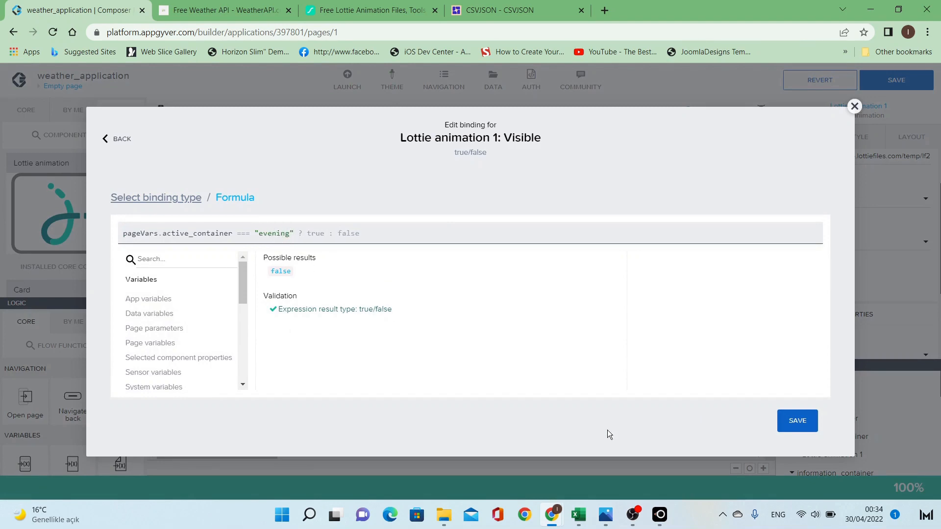
left_click(797, 421)
left_click(798, 421)
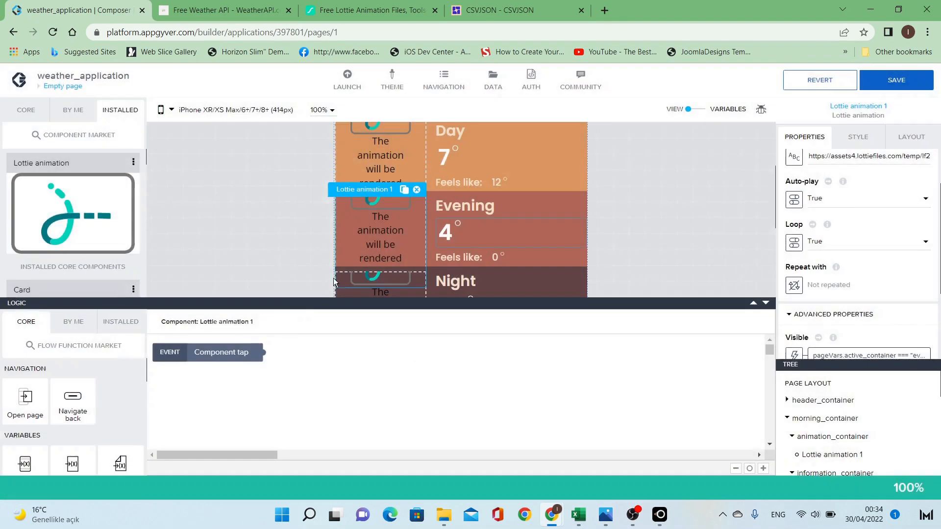
Bind the Night Lottie animation's visibility to pageVars.active_container === "night" ? true : false, then save the binding and the application.
scroll(343, 275, "down", 1)
left_click(349, 263)
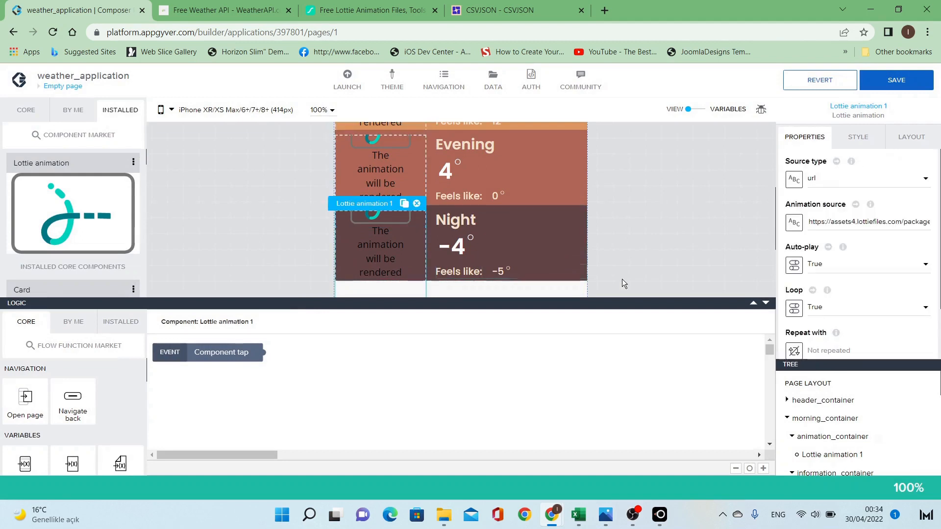
scroll(839, 307, "down", 1)
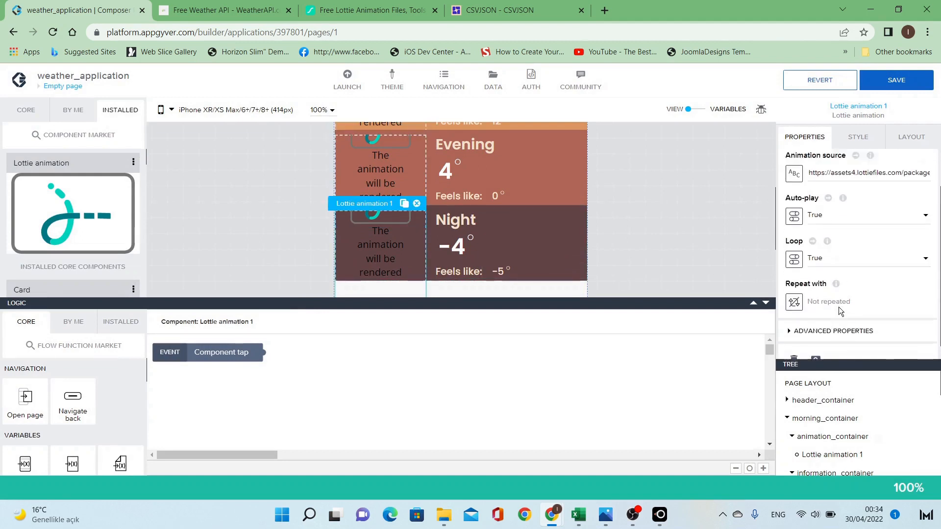
scroll(839, 307, "up", 1)
scroll(839, 308, "down", 2)
left_click(832, 319)
scroll(839, 308, "down", 1)
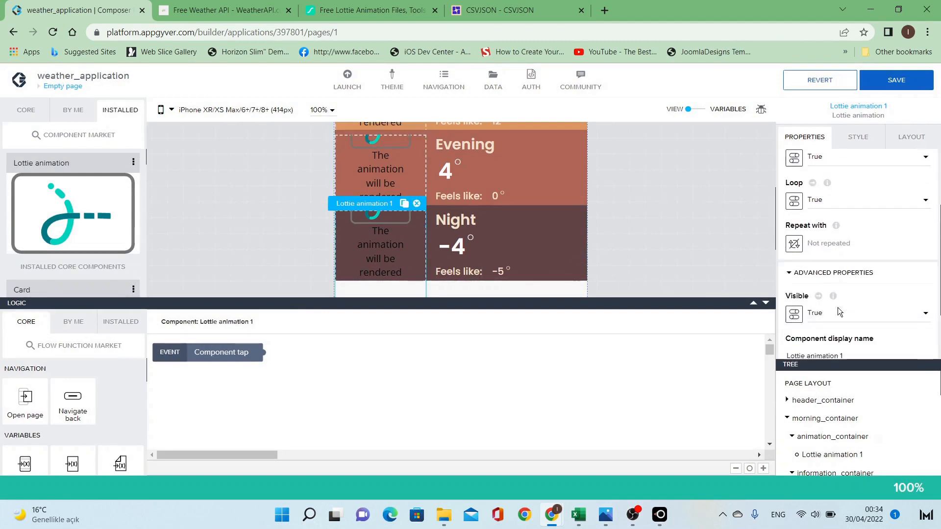
scroll(840, 309, "down", 1)
left_click(790, 238)
left_click(637, 278)
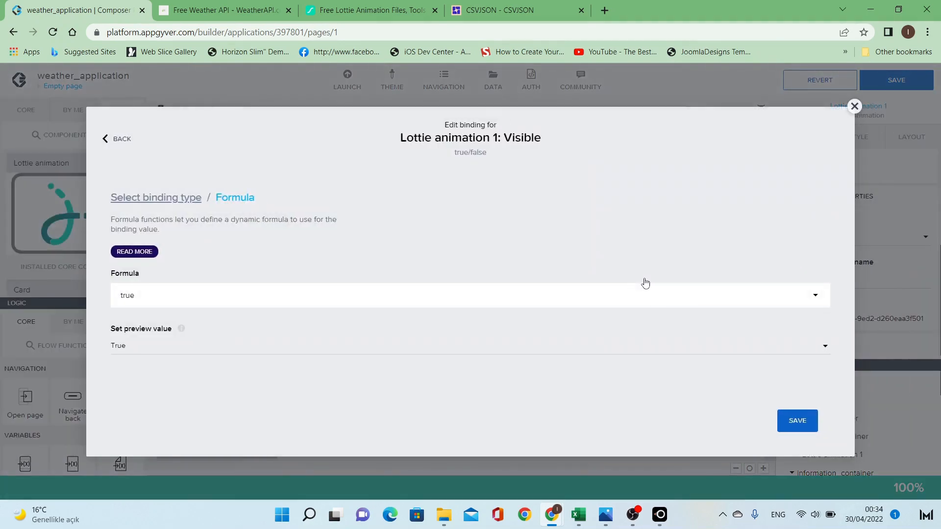
left_click(645, 284)
key("ctrl+a")
type("pageVars.active_container === \"morning\" ? true : false")
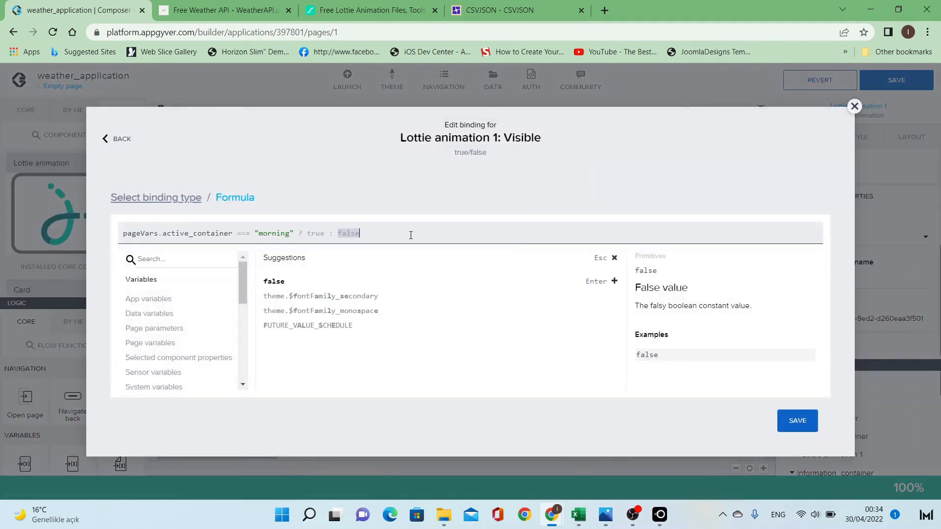
double_click(275, 234)
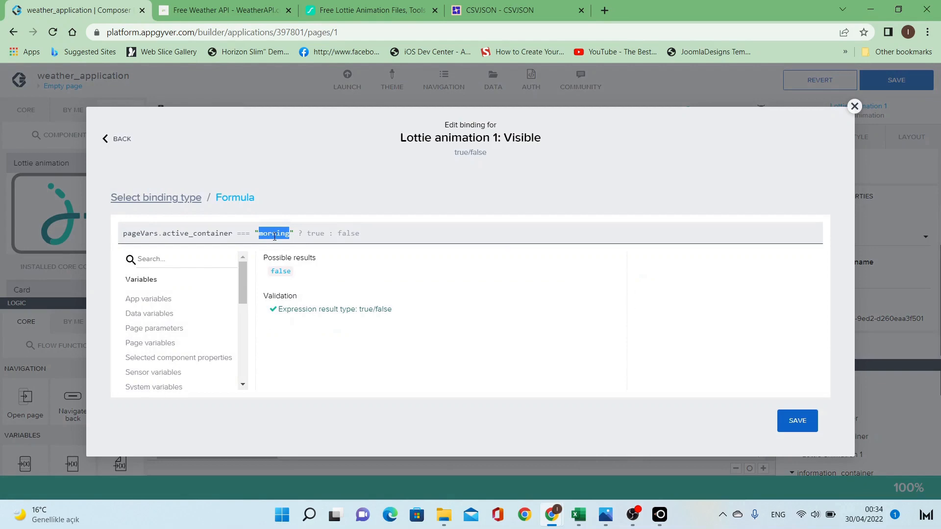
type("night")
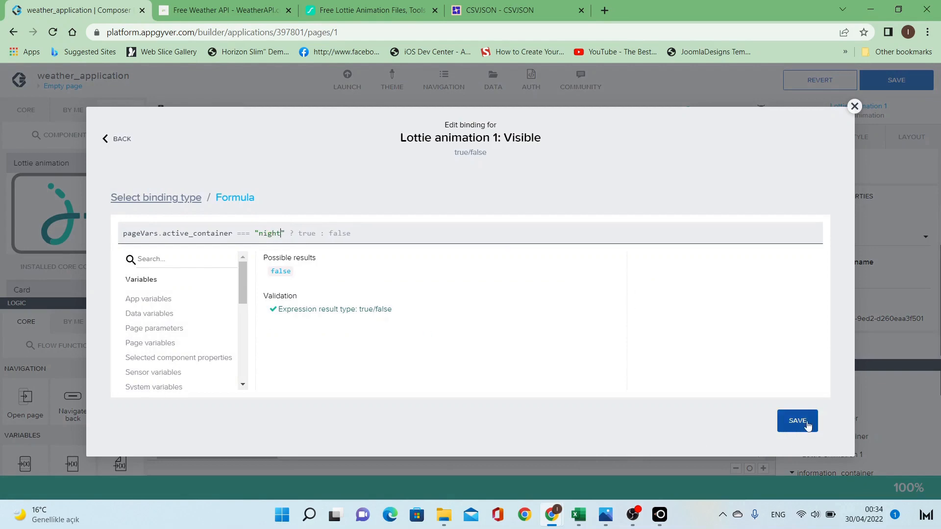
left_click(790, 421)
left_click(787, 427)
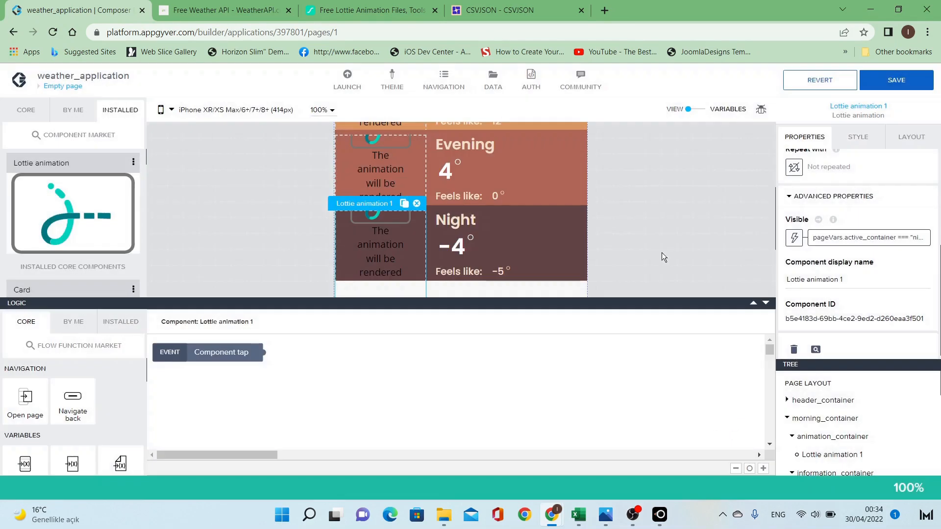
left_click(898, 81)
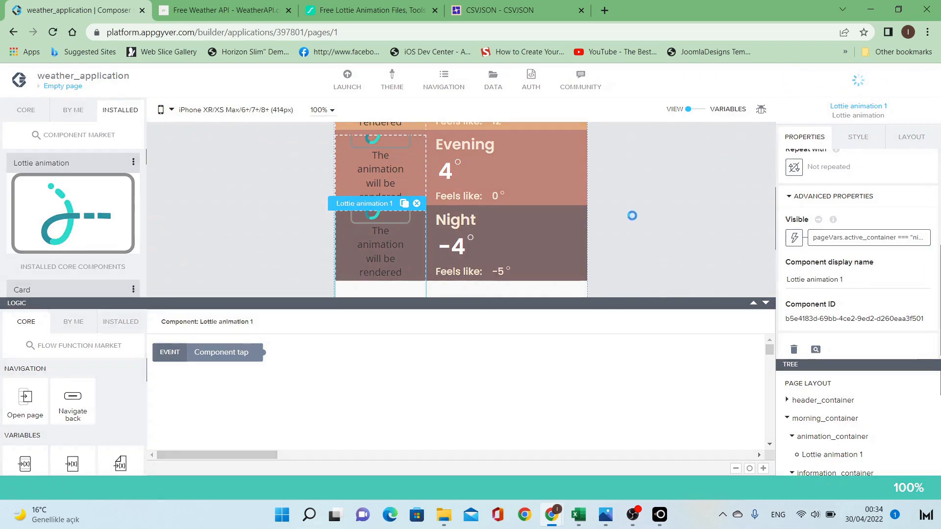
Switch to the LetsView phone mirror to check the Day animation in the running app, and return to the page composer.
mouse_move(668, 511)
left_click(714, 460)
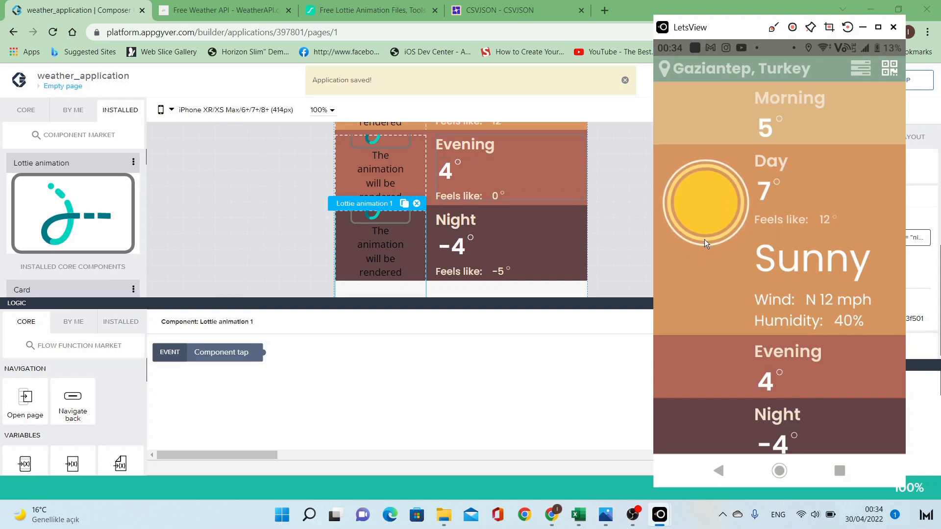
scroll(514, 218, "up", 2)
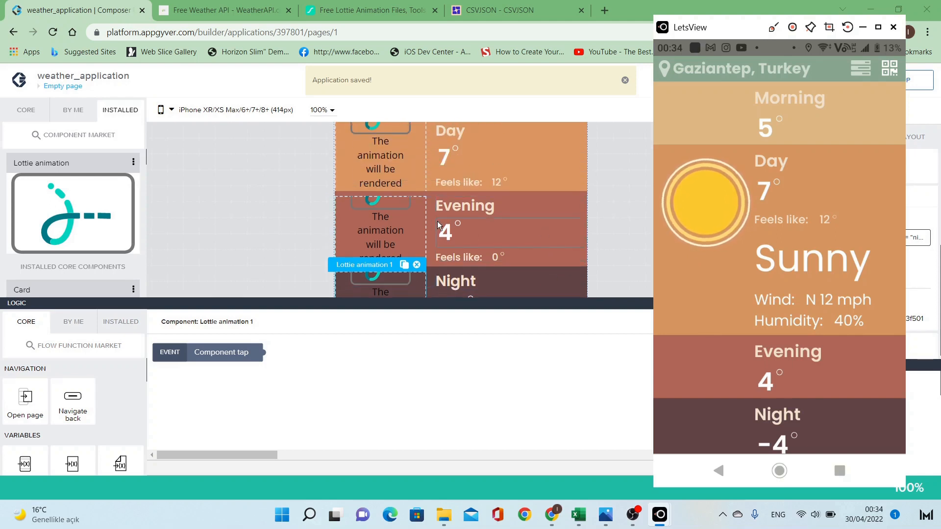
left_click(431, 222)
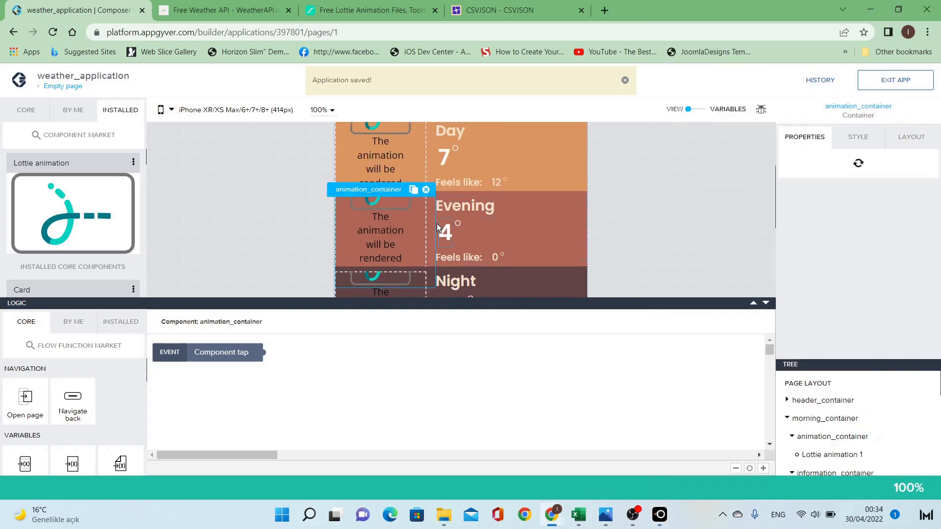
Collapse the morning, day, evening and night containers in the page layout tree.
scroll(579, 183, "up", 2)
left_click(579, 186)
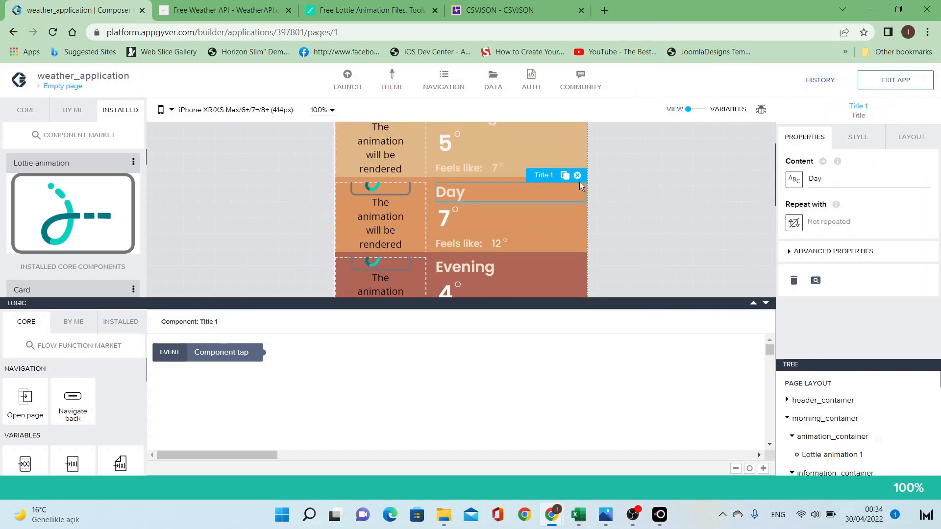
left_click(787, 418)
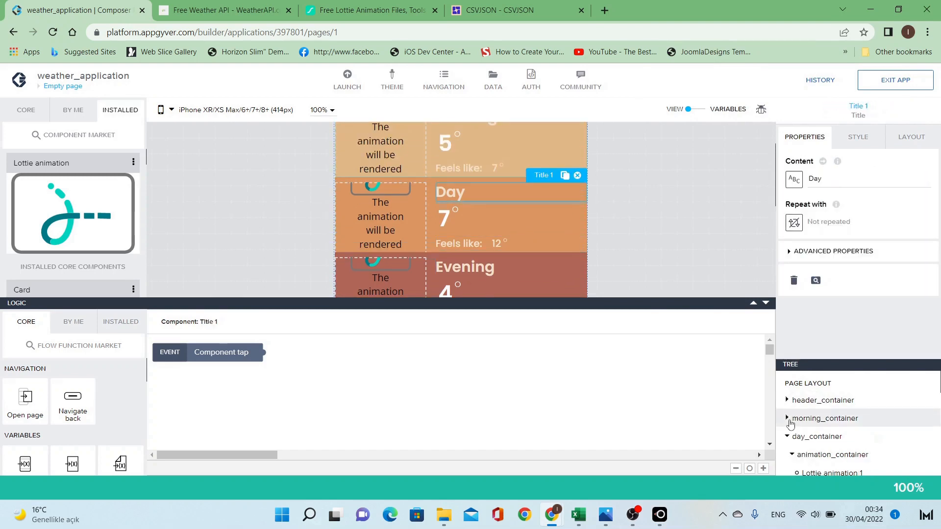
left_click(788, 437)
left_click(788, 456)
scroll(811, 423, "down", 1)
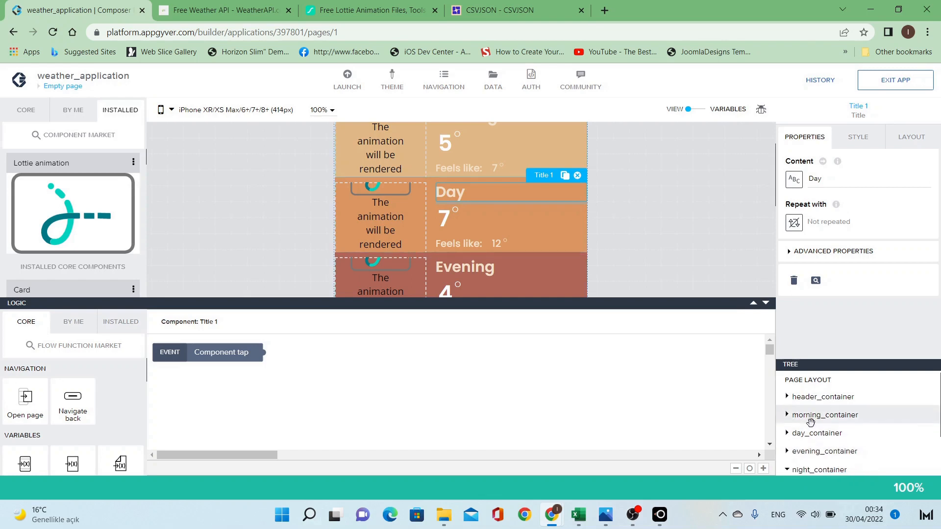
left_click(788, 415)
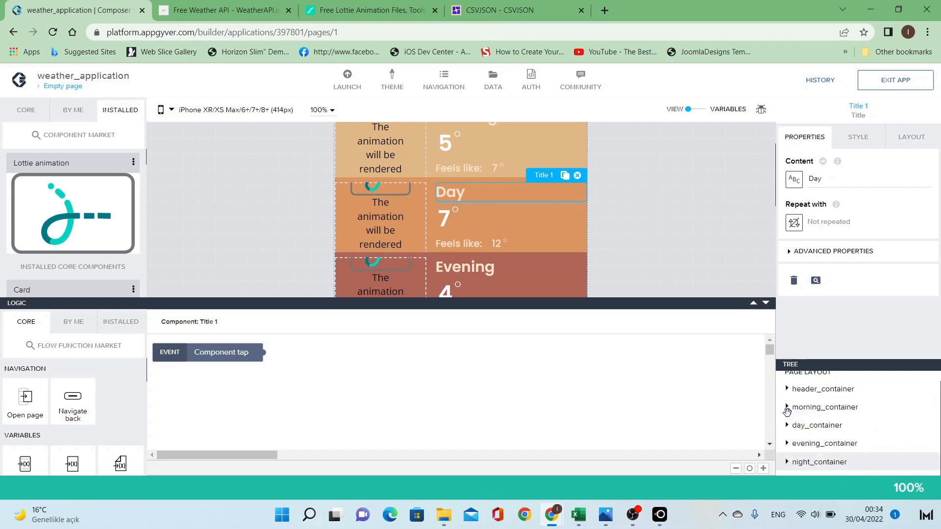
Align the children of morning_container and day_container vertically to the middle.
left_click(821, 408)
left_click(911, 138)
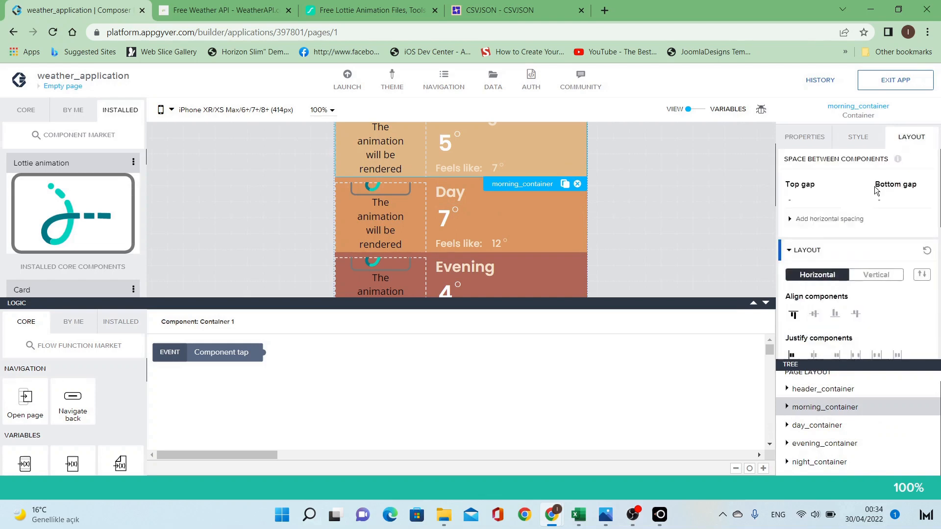
scroll(821, 231, "down", 2)
left_click(817, 255)
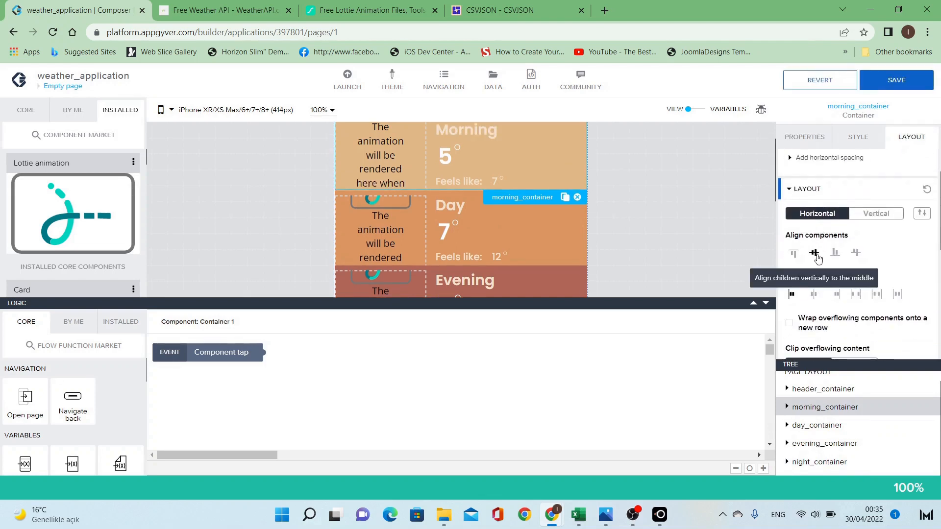
left_click(832, 426)
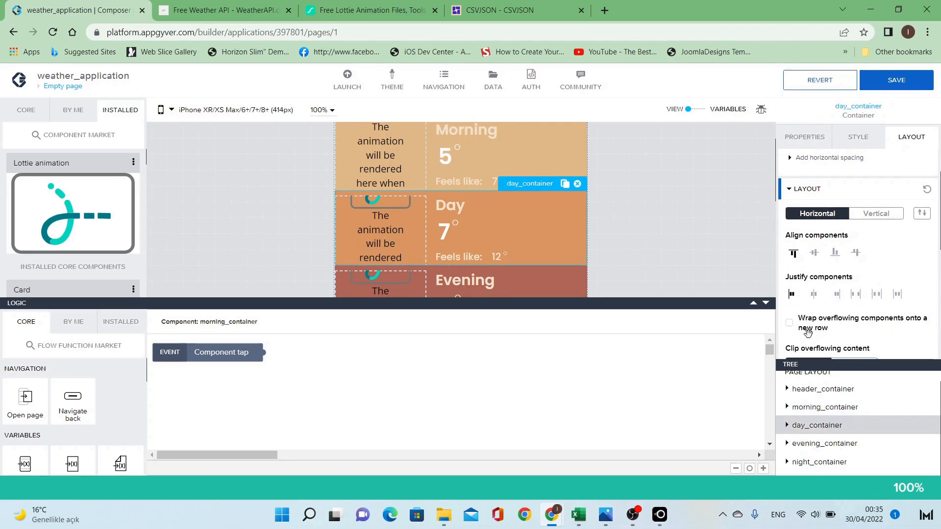
left_click(815, 253)
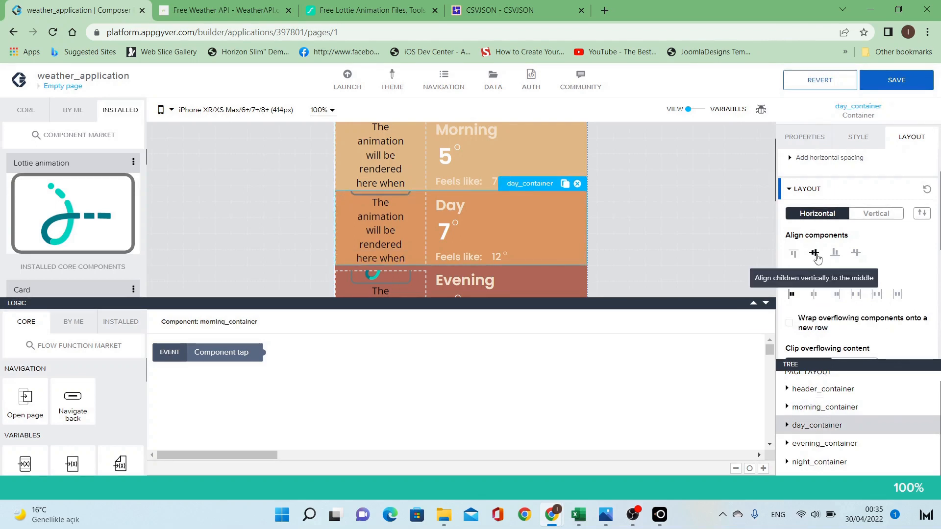
Align the children of night_container and evening_container vertically to the middle, and save the application.
scroll(817, 258, "down", 1)
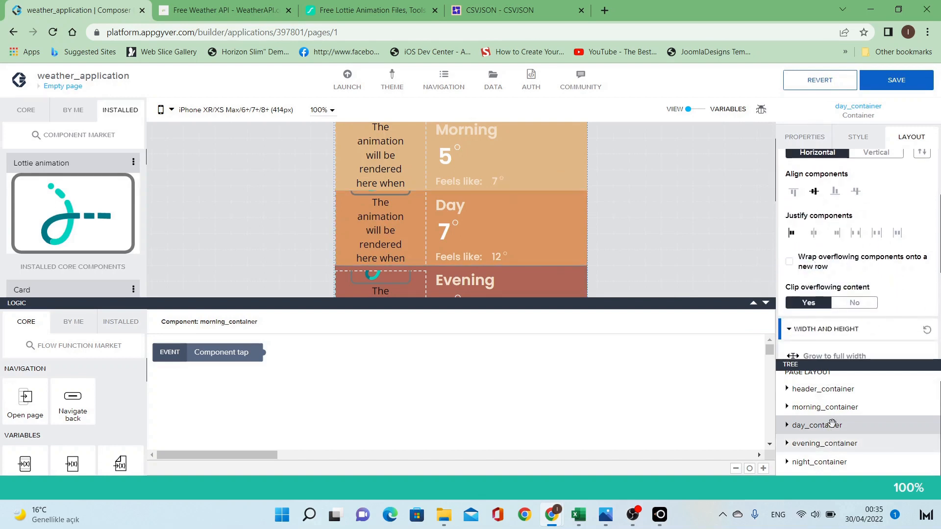
left_click(828, 462)
left_click(815, 192)
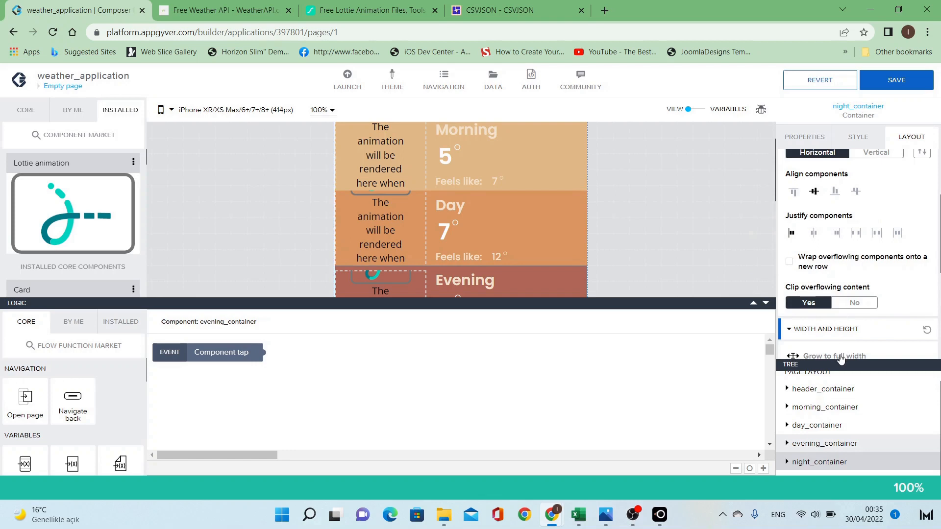
scroll(842, 359, "down", 2)
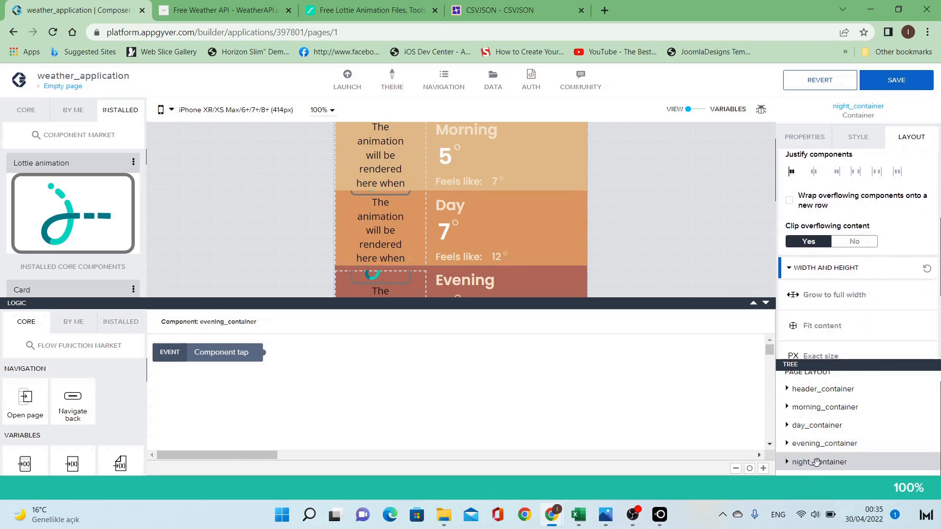
scroll(812, 253, "up", 2)
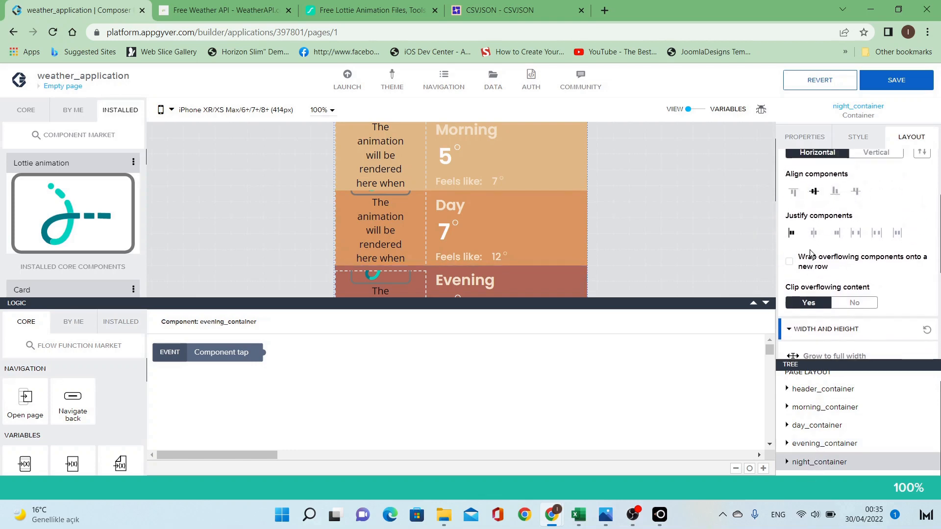
left_click(821, 444)
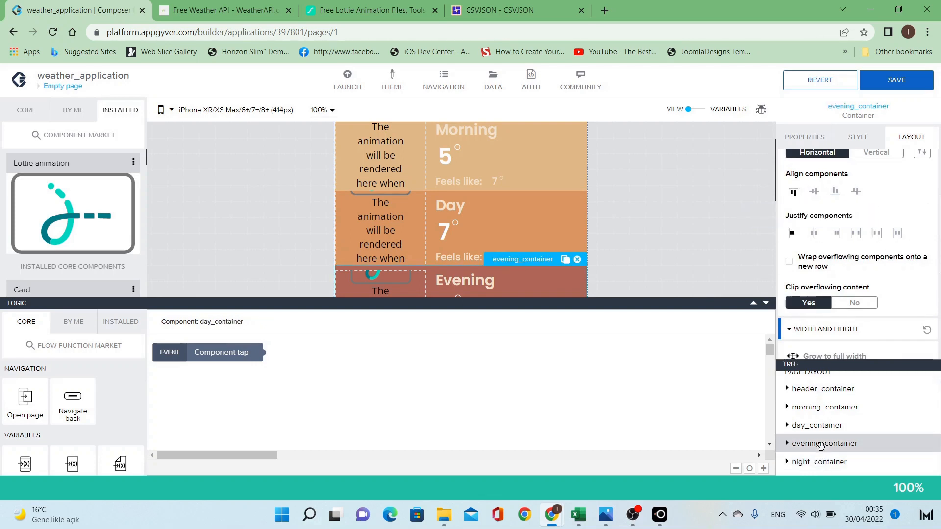
left_click(814, 193)
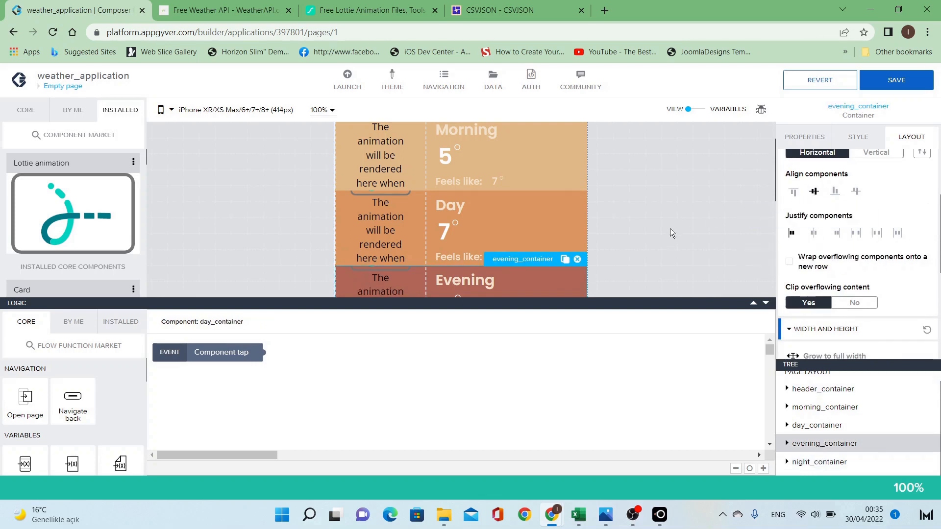
left_click(881, 83)
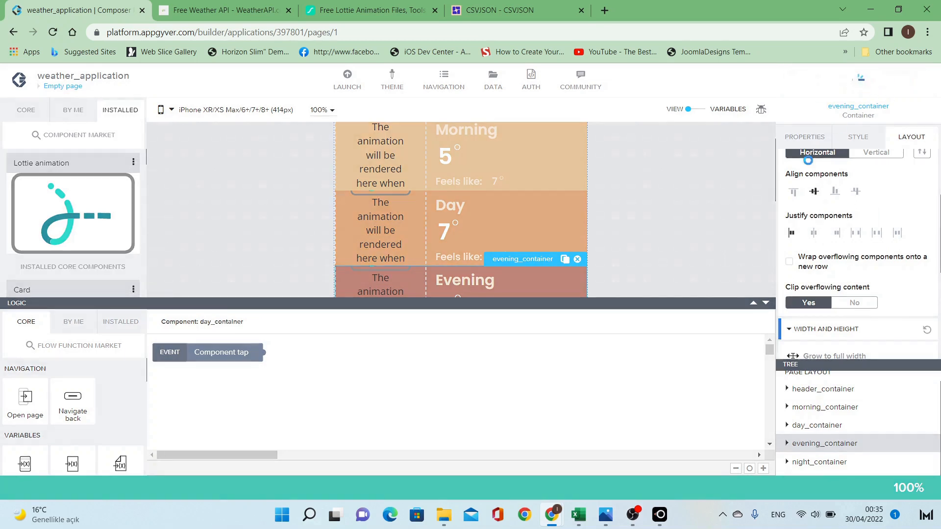
Check the vertical alignment of the Day animation in the LetsView phone mirror and return to the composer.
mouse_move(662, 522)
left_click(713, 464)
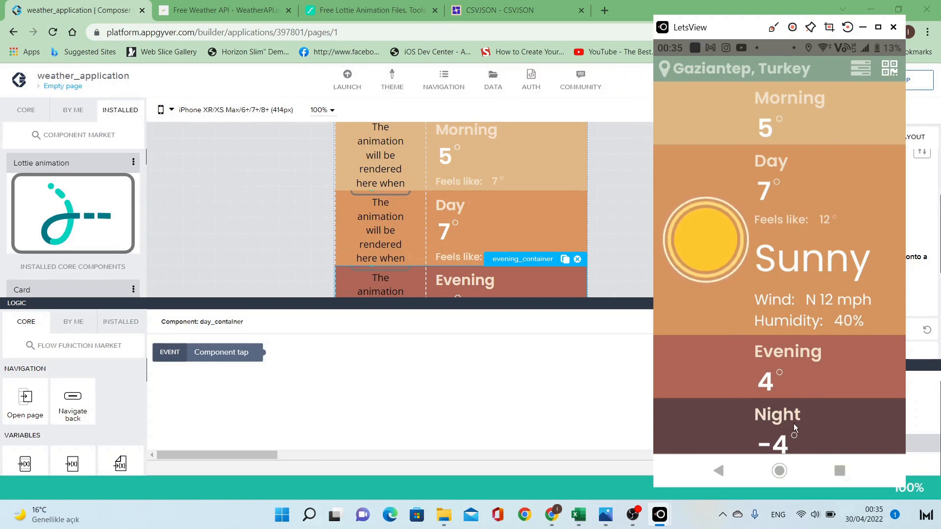
left_click(637, 262)
Set the bottom gap of the Night section's temperature container to XXXS (1px).
left_click(766, 303)
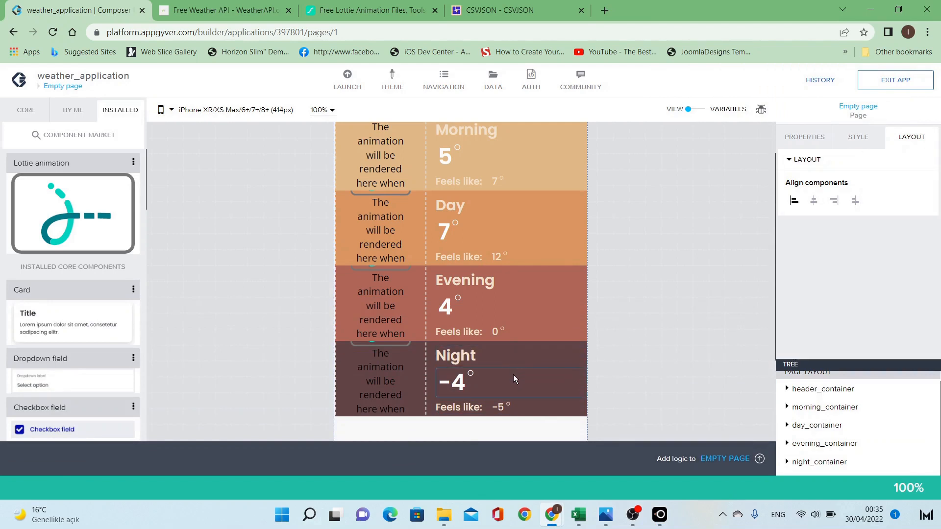
left_click(513, 374)
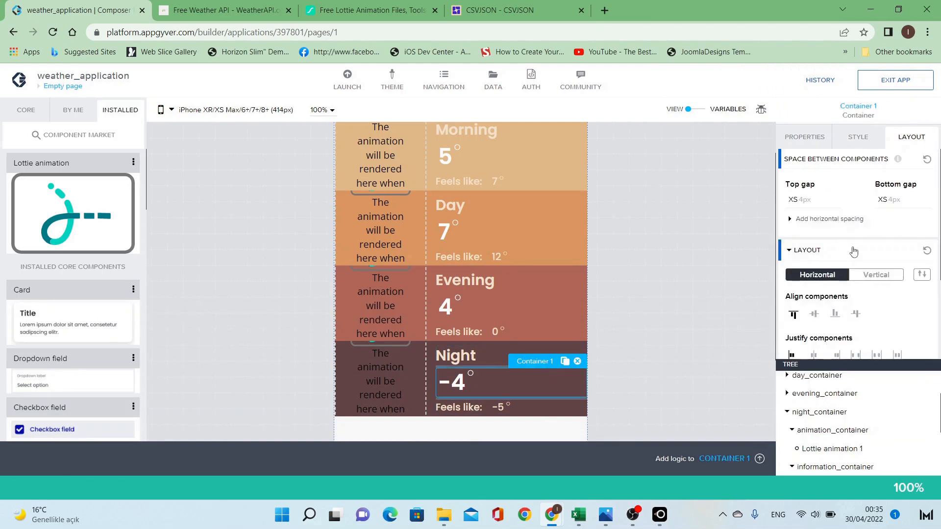
left_click(896, 201)
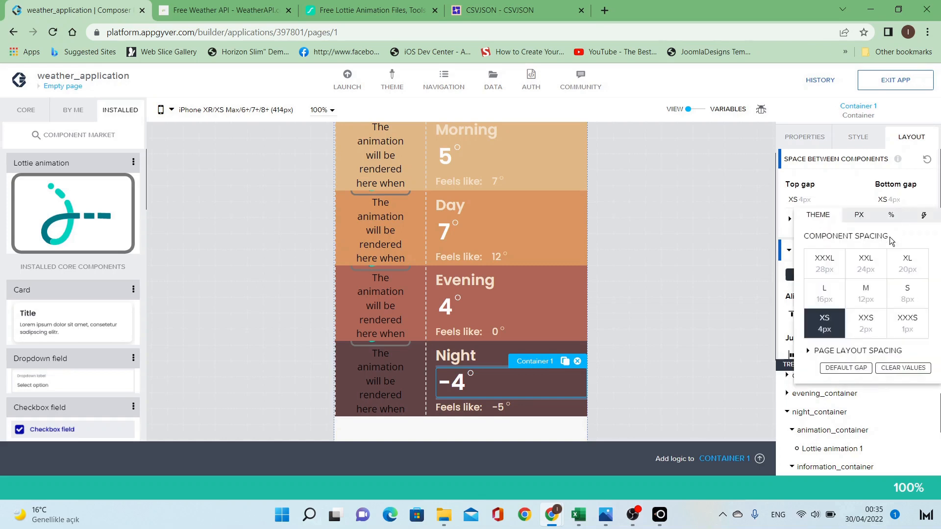
left_click(901, 332)
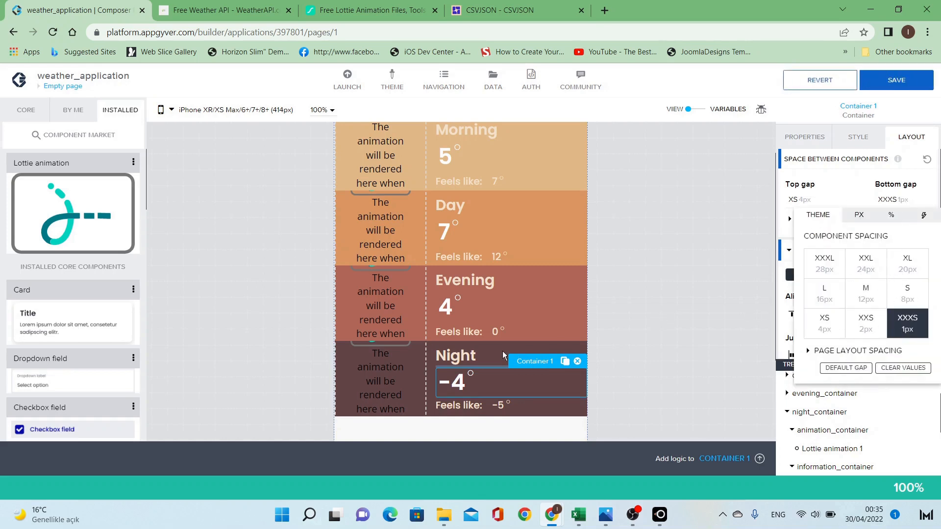
left_click(479, 361)
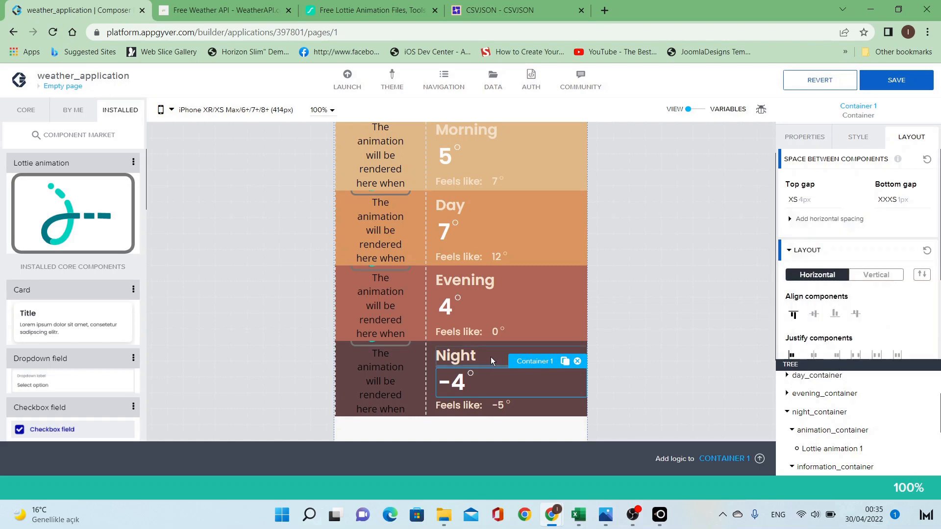
Change the page logic's inactive_container_height formula to systemVars.dimensions.viewport.height * 0.155, then save the binding and the application.
scroll(485, 351, "up", 1)
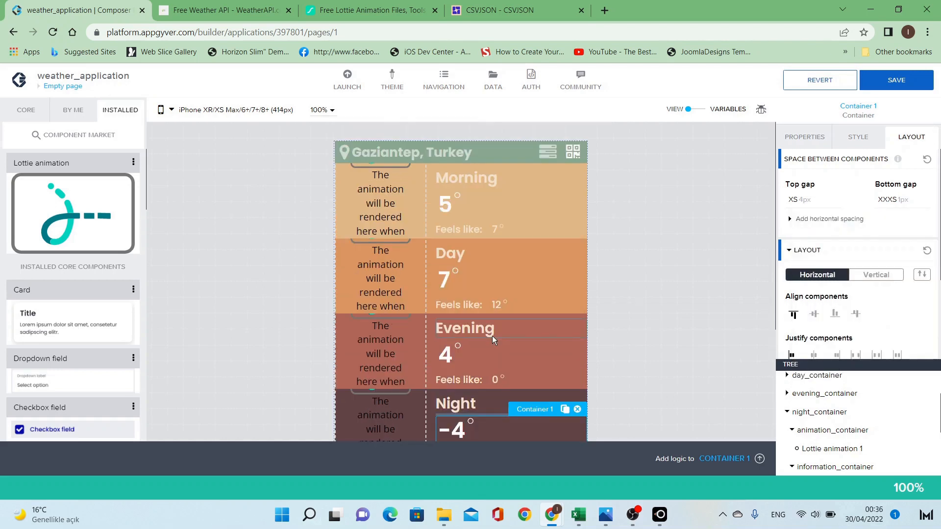
left_click(674, 411)
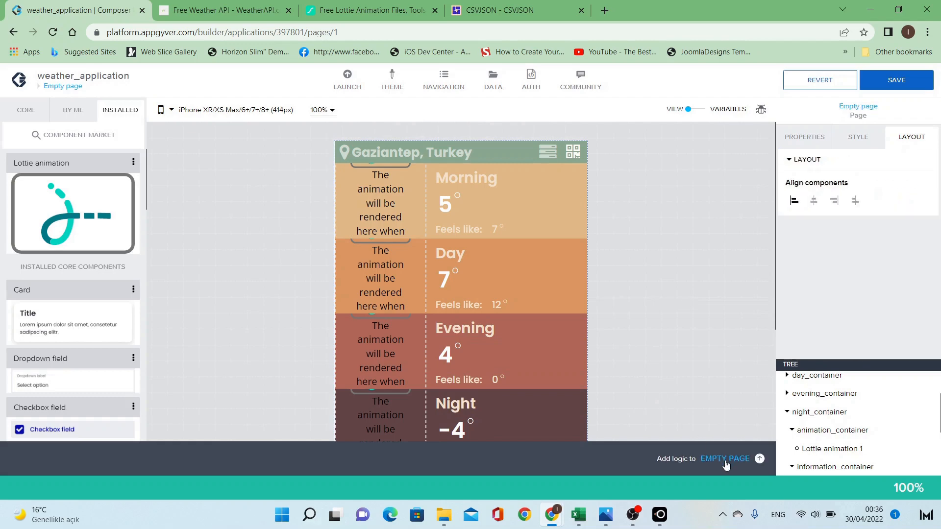
left_click(723, 460)
left_click(462, 413)
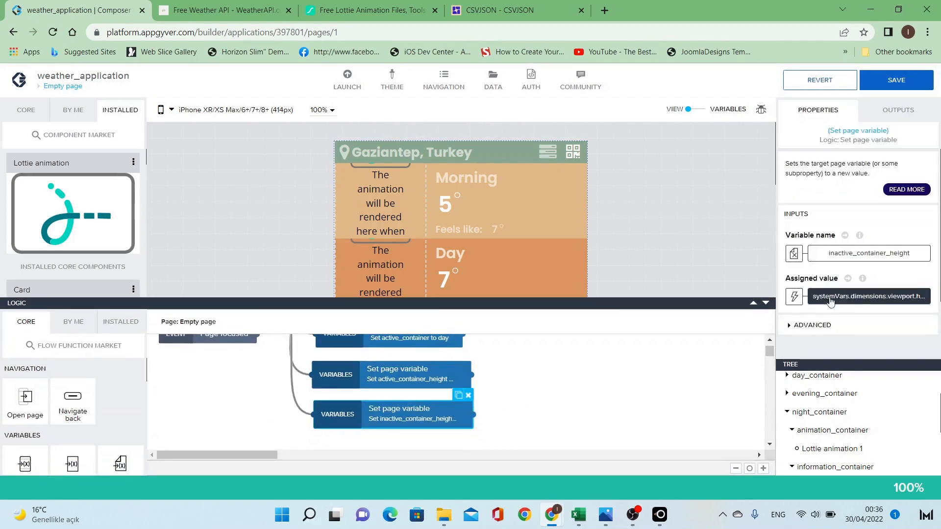
left_click(843, 297)
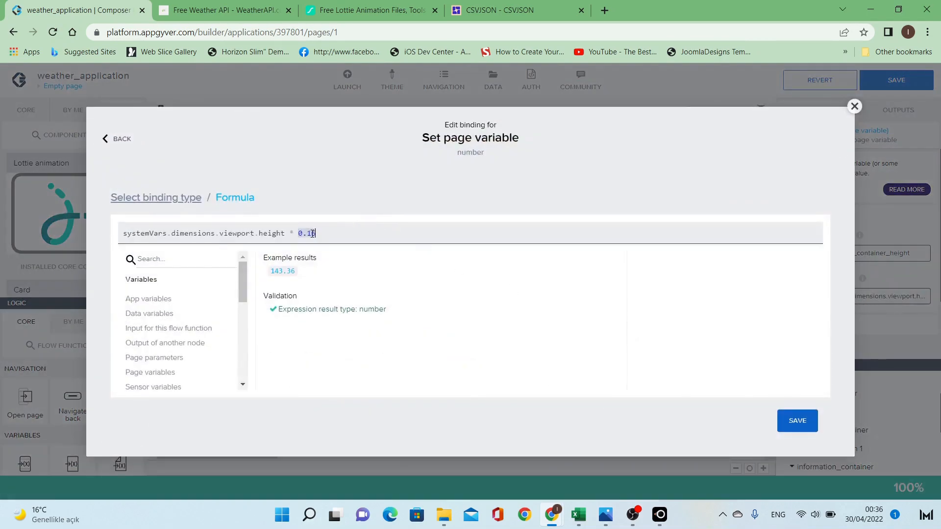
type("5")
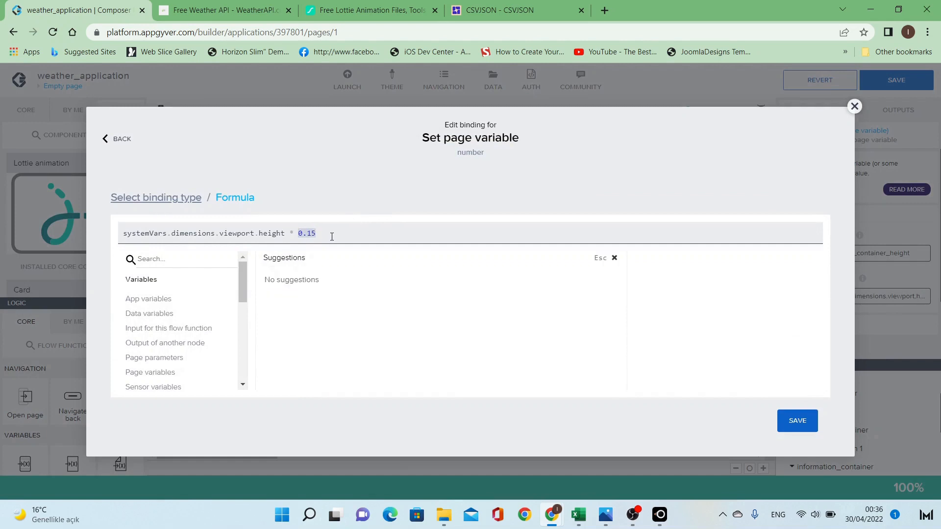
type(".")
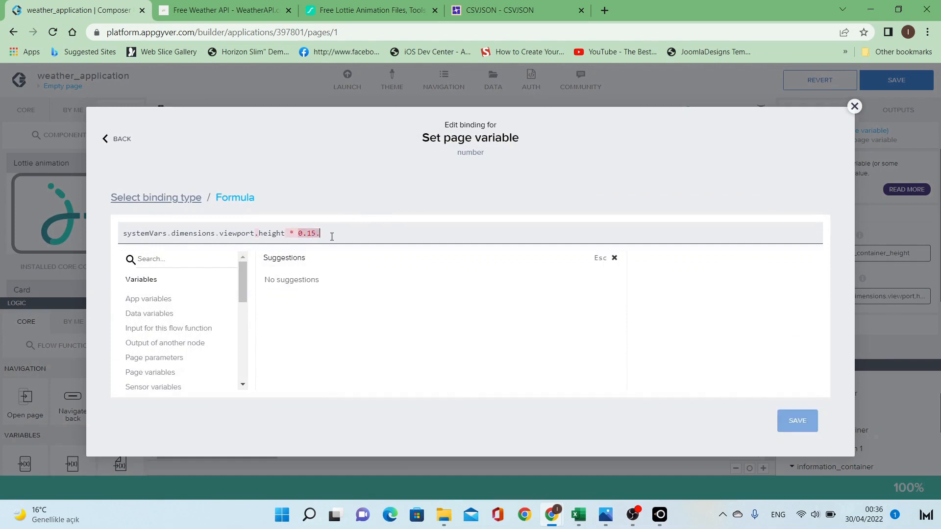
type("5")
key("BackSpace")
key("BackSpace")
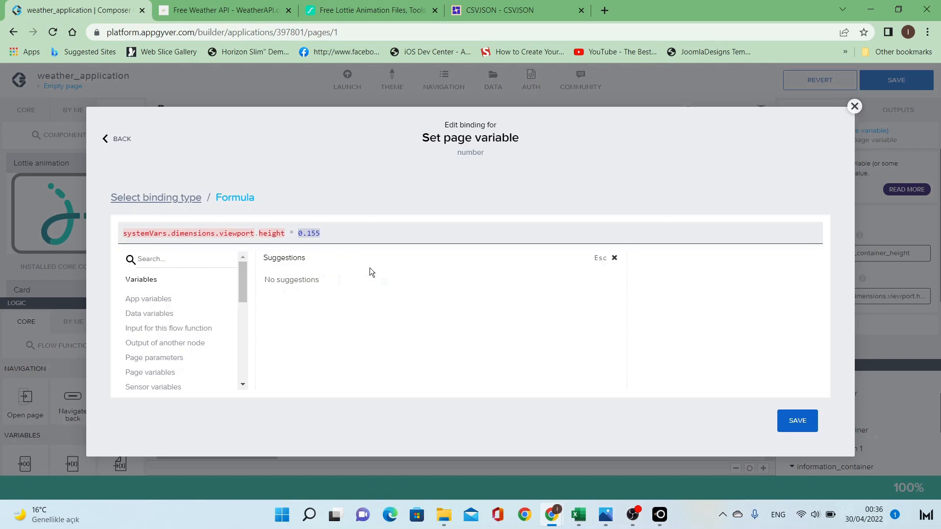
left_click(798, 421)
left_click(907, 88)
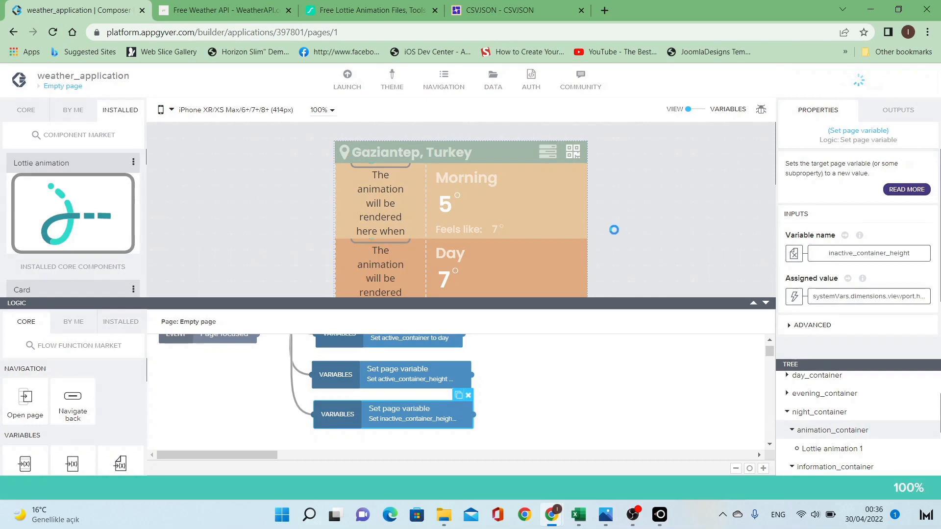
Check the inactive containers' heights in the LetsView phone mirror and return to the composer.
mouse_move(661, 518)
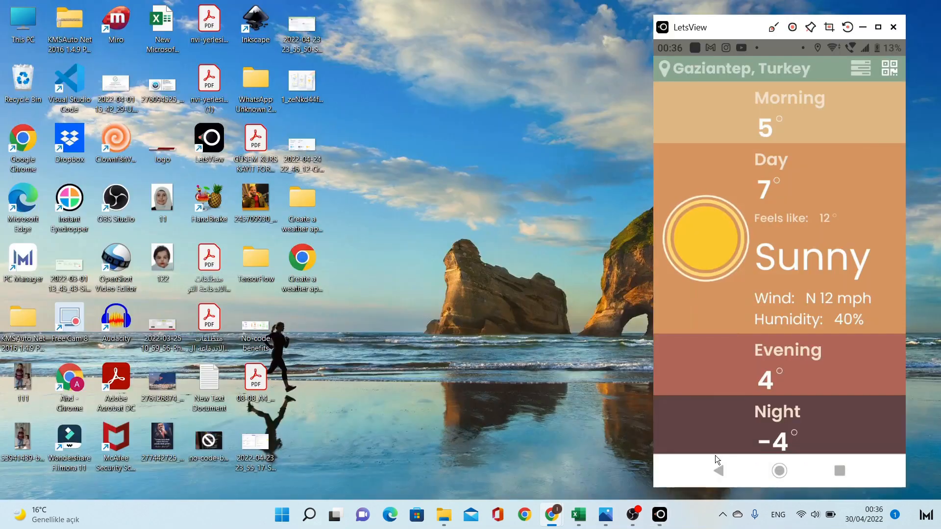
left_click(716, 455)
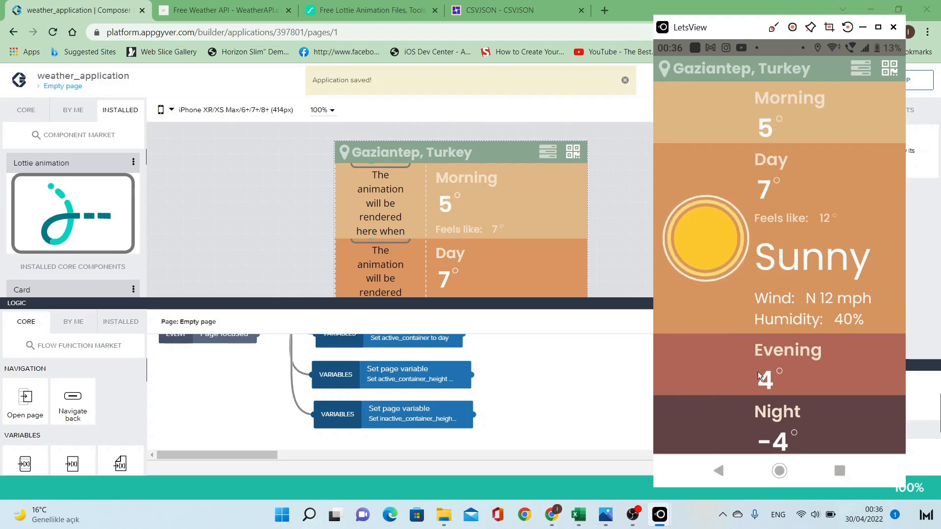
left_click(604, 211)
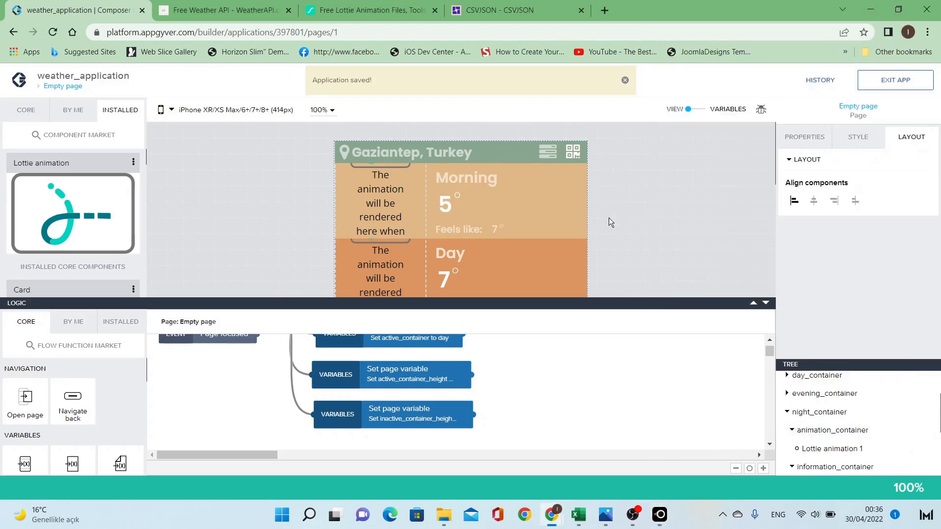
Add a Set page variable action to the morning_container's component tap that sets active_container to morning.
left_click(766, 303)
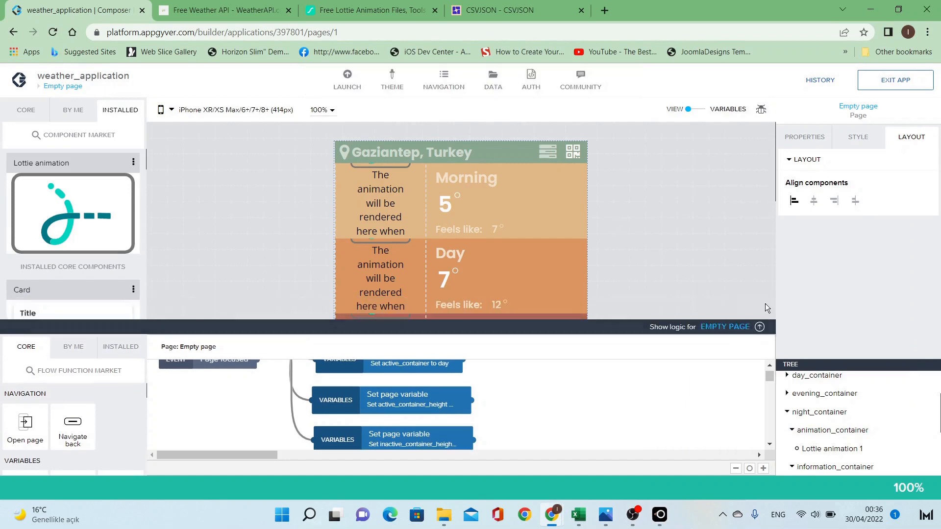
left_click(434, 223)
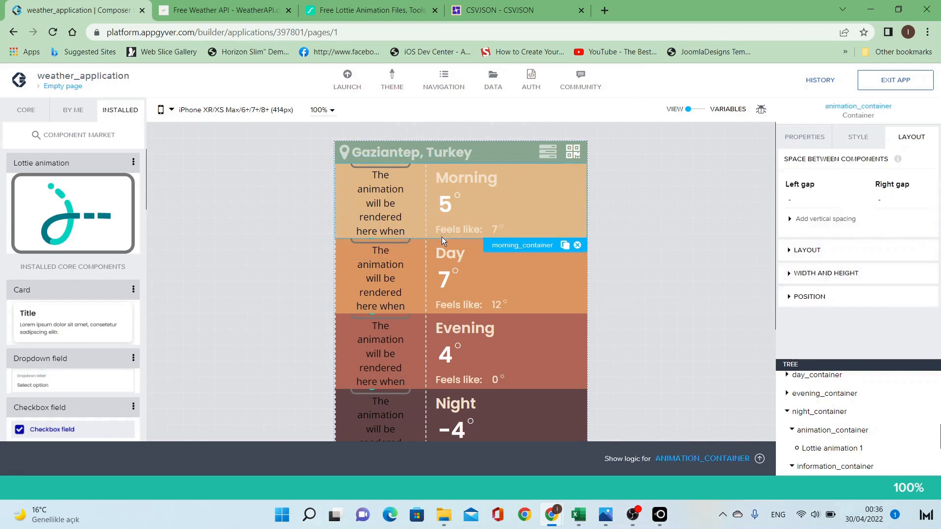
left_click(441, 238)
left_click(706, 459)
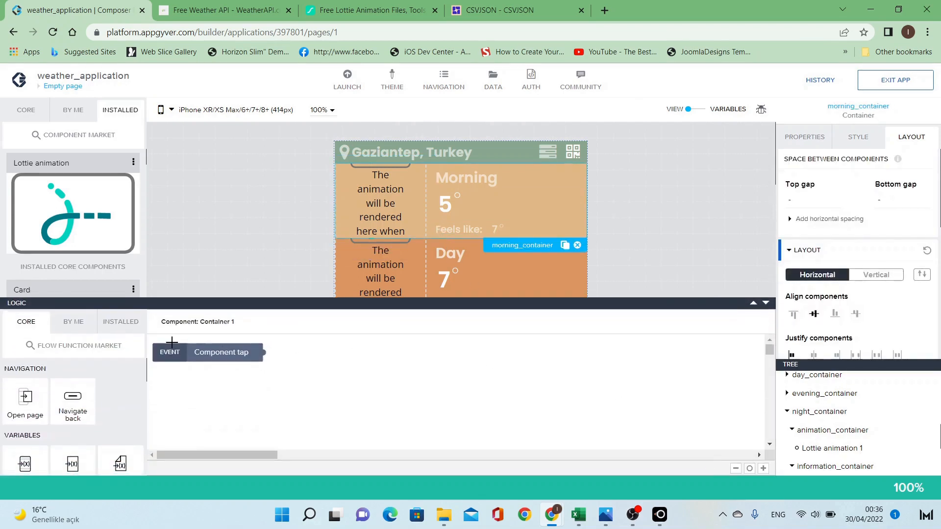
scroll(89, 402, "down", 1)
left_click_drag(64, 425, 382, 384)
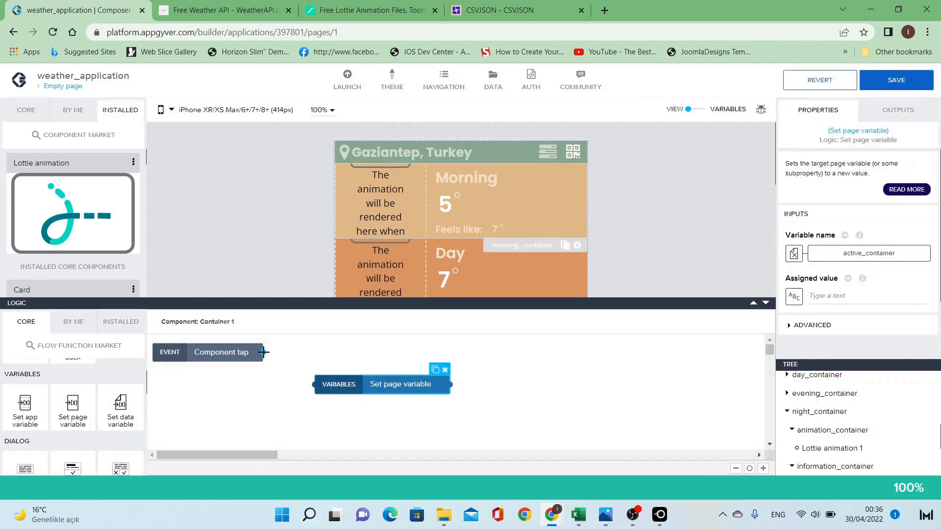
left_click_drag(263, 353, 316, 384)
left_click(852, 296)
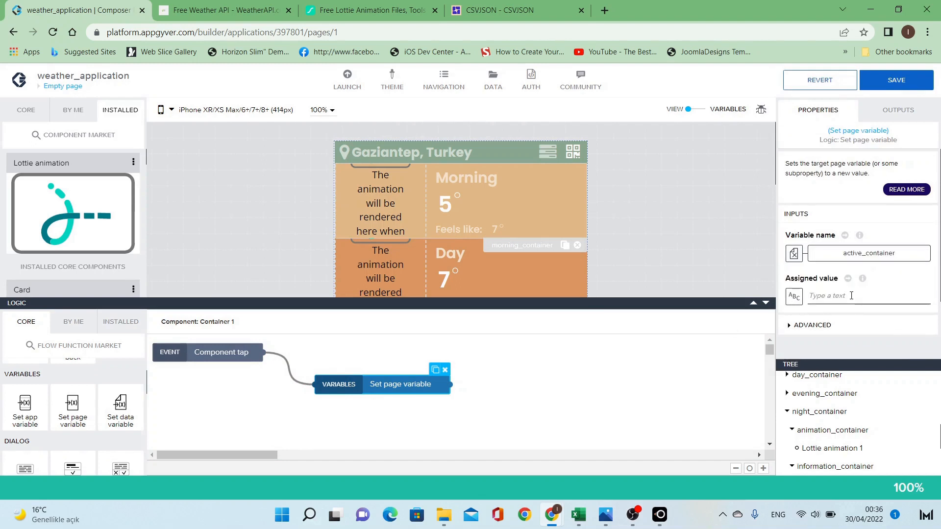
type("morning")
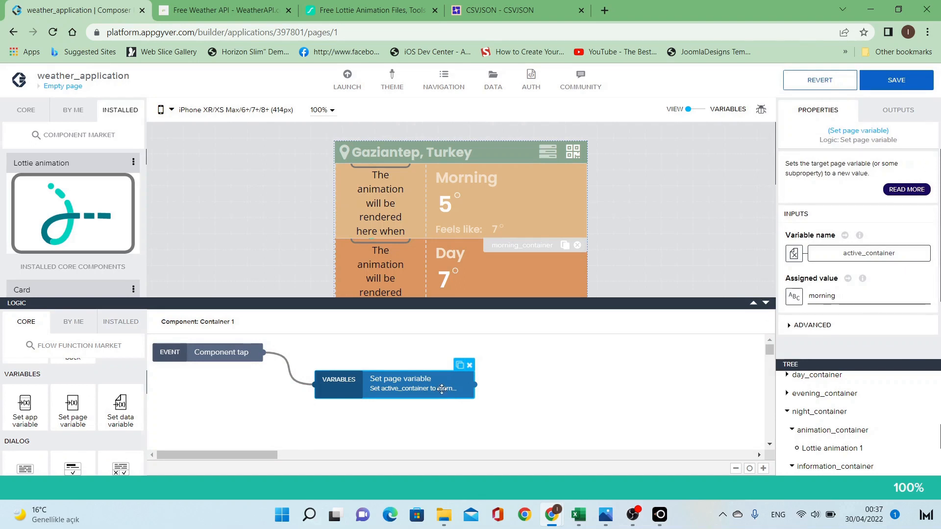
Copy the morning container's Set page variable node and collapse the expanded night and morning containers in the component tree.
left_click(386, 387)
key("ctrl+c")
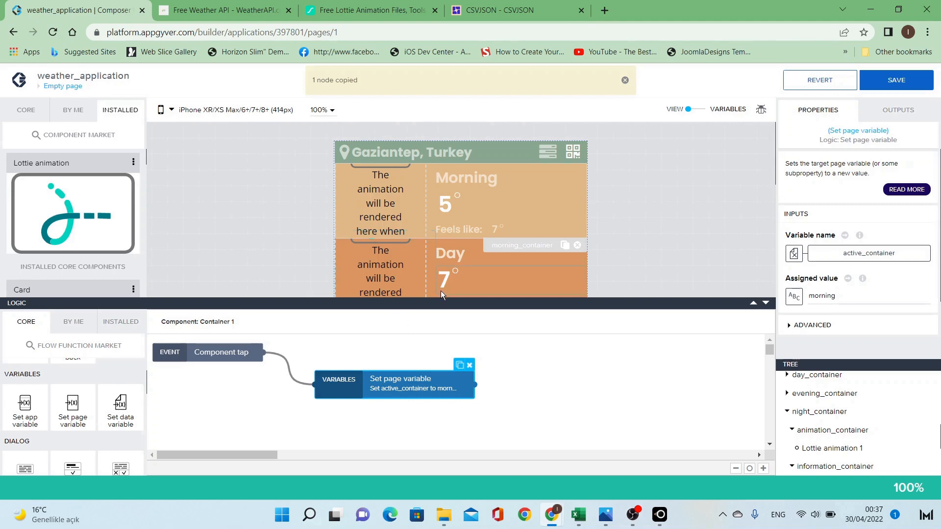
left_click(789, 413)
scroll(806, 419, "up", 3)
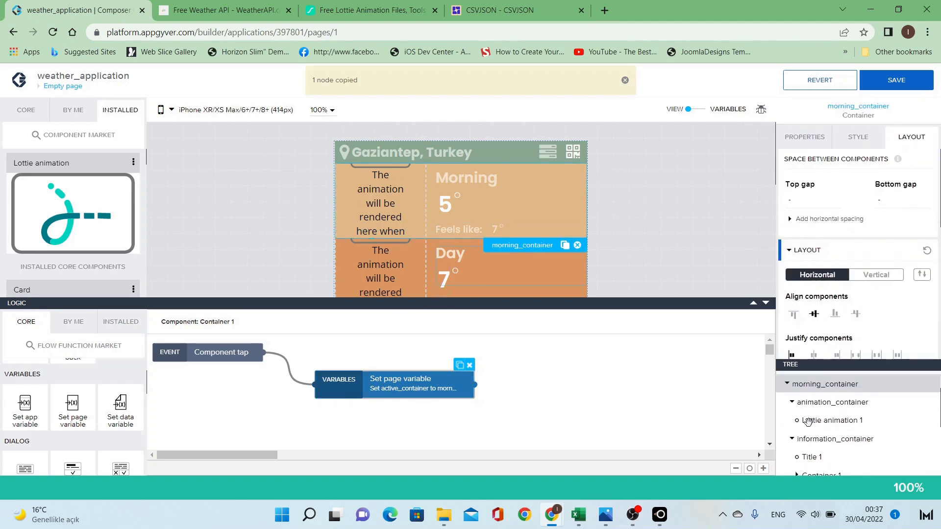
scroll(808, 421, "up", 2)
left_click(788, 419)
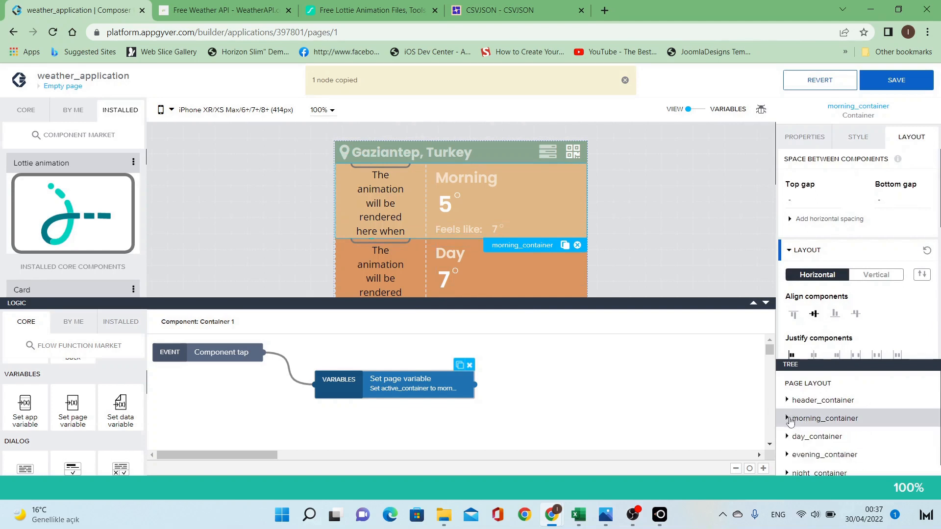
Paste the node into day_container's logic, connect it to the component tap and set its assigned value to day.
left_click(805, 436)
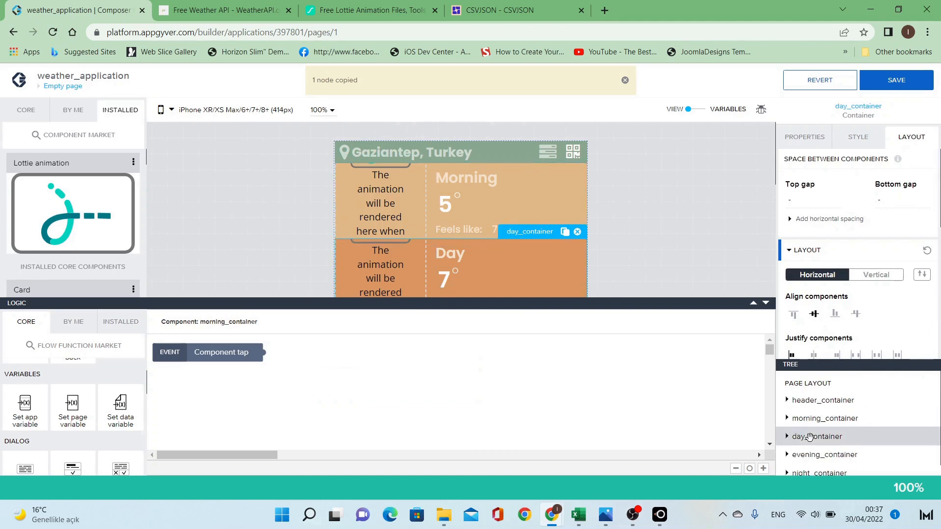
key("ctrl+v")
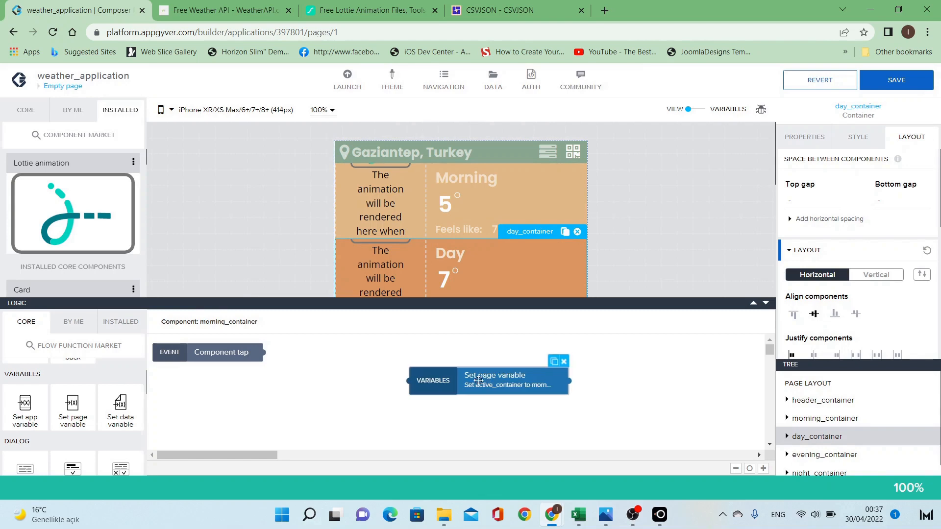
left_click_drag(488, 382, 429, 379)
left_click_drag(264, 353, 351, 376)
left_click(427, 378)
double_click(823, 296)
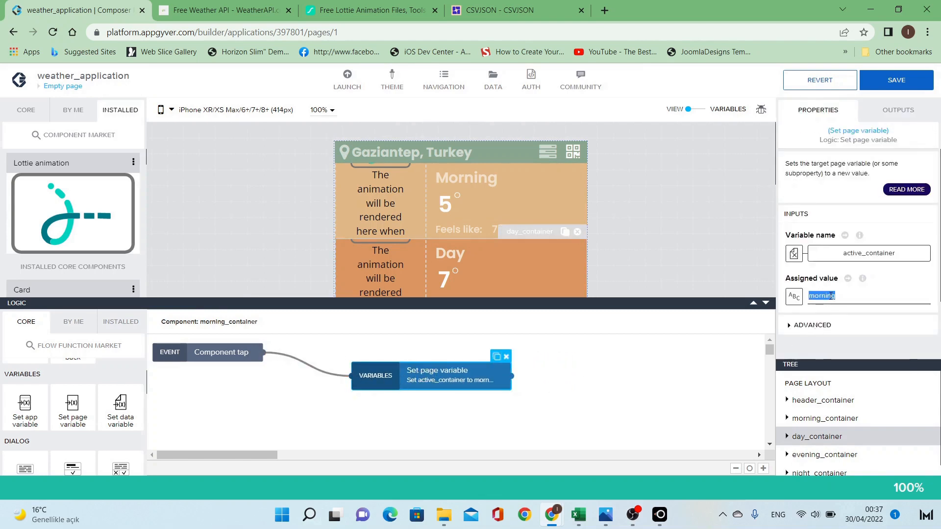
type("day")
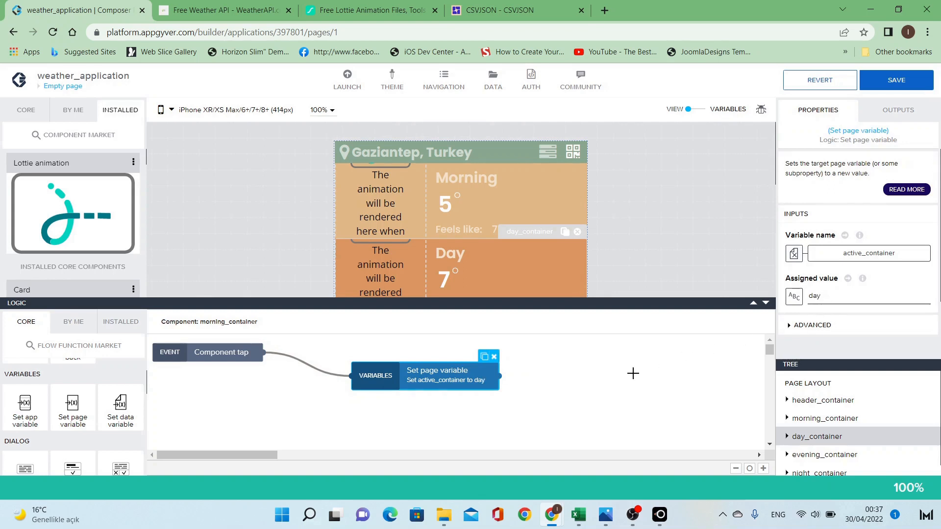
Paste the node into evening_container's logic, connect it to the component tap and set its assigned value to evening.
left_click(816, 455)
key("ctrl+v")
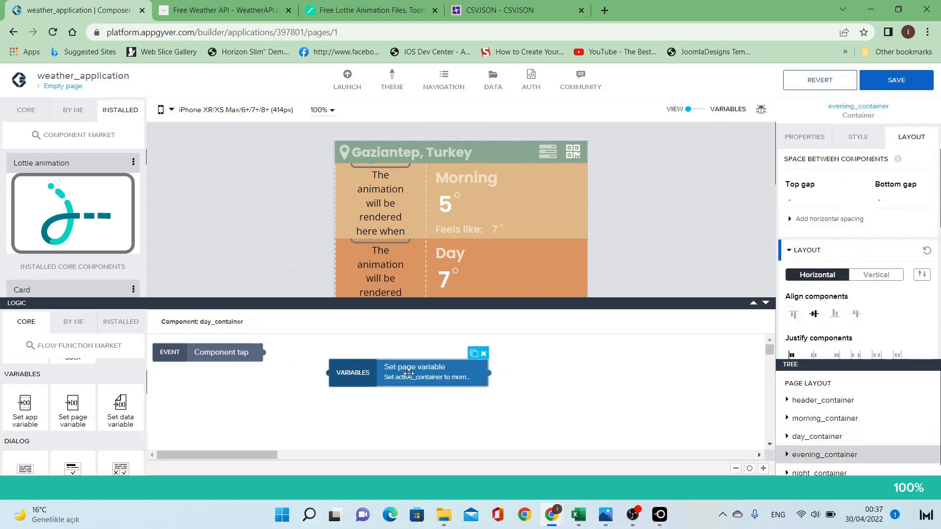
left_click(409, 371)
left_click_drag(260, 352, 329, 372)
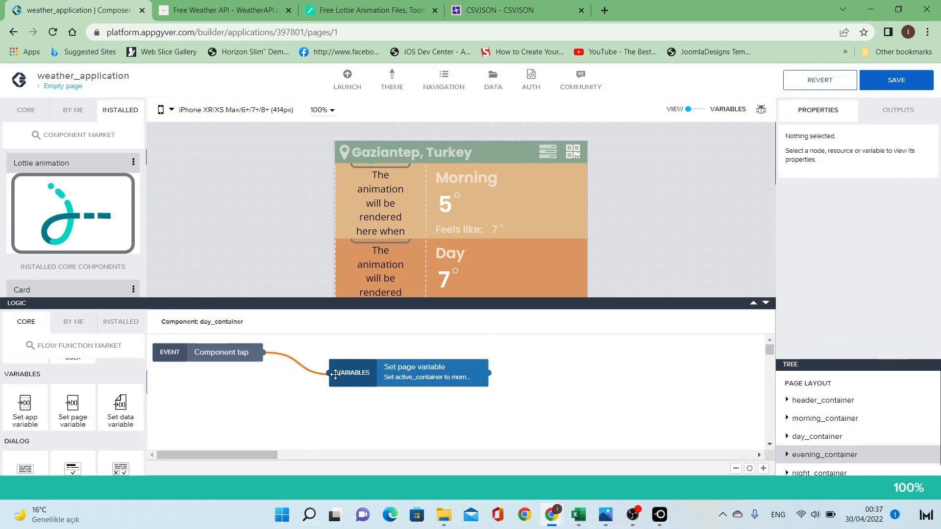
left_click(830, 296)
double_click(830, 295)
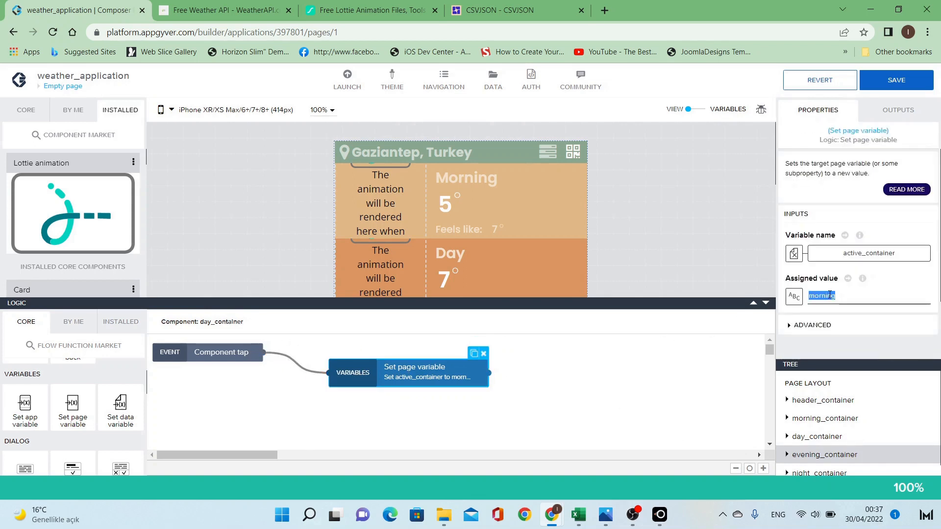
type("evenin")
Paste the node into night_container's logic, link it to the component tap with assigned value night, and save the application.
left_click(804, 457)
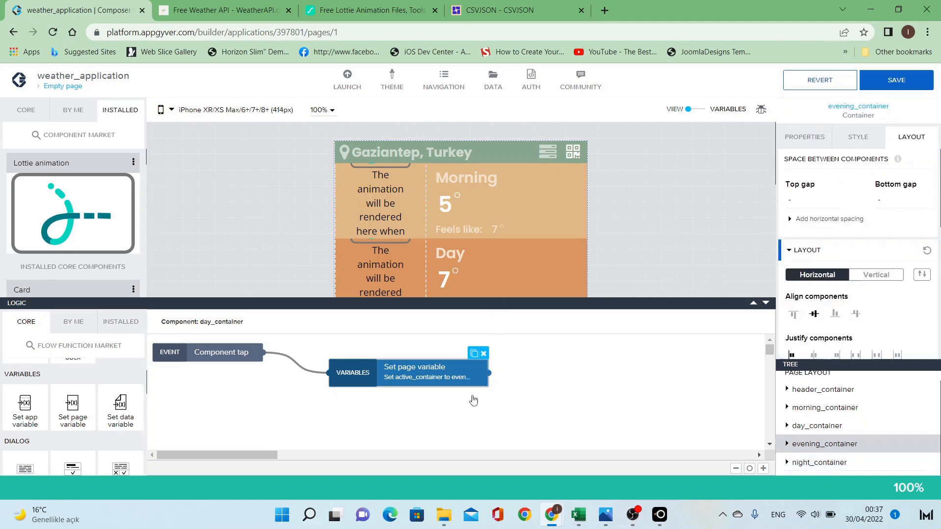
key("ctrl+v")
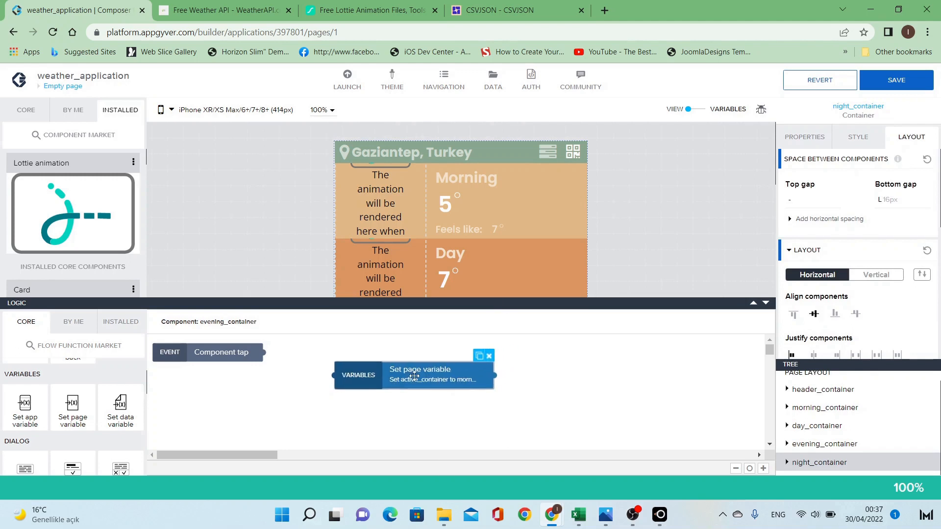
left_click_drag(261, 352, 360, 379)
double_click(860, 296)
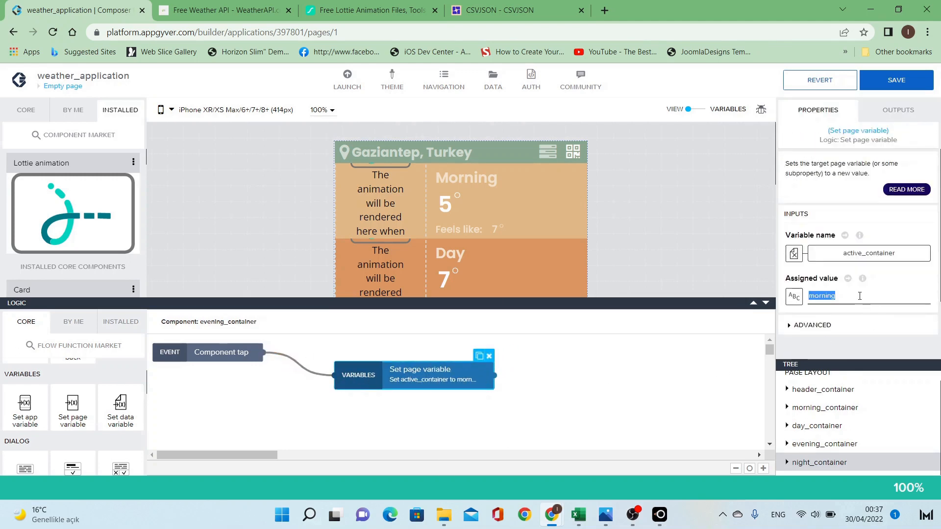
type("night")
left_click(589, 364)
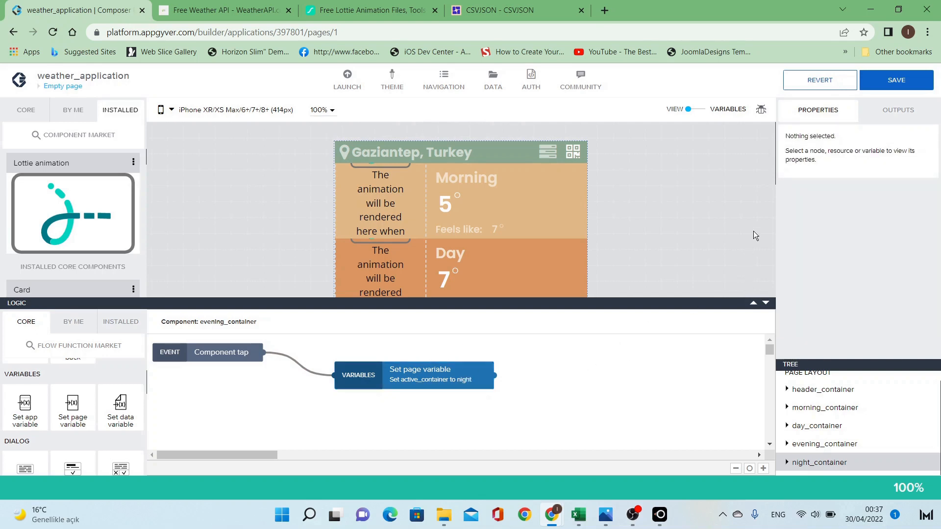
left_click(893, 83)
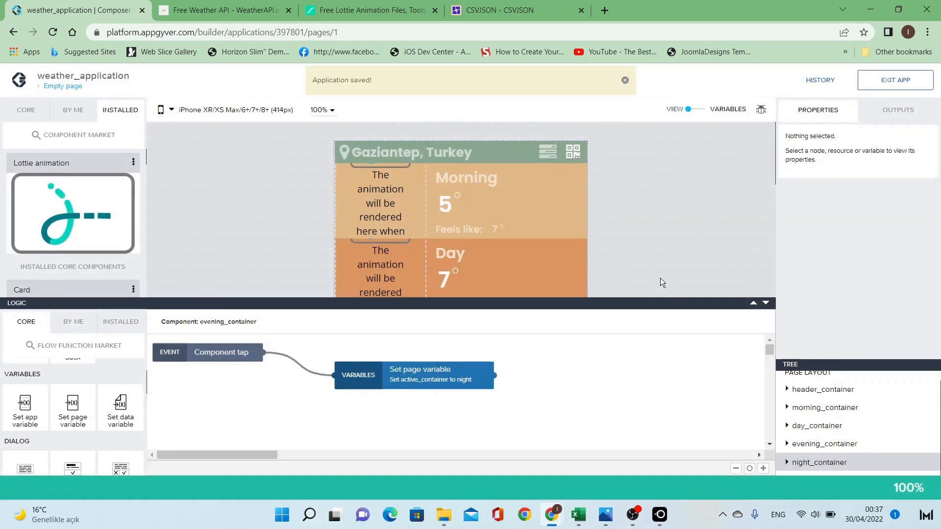
Check in the LetsView phone mirror how the containers respond to taps, then return to the composer and hide the logic editor.
mouse_move(660, 515)
left_click(711, 476)
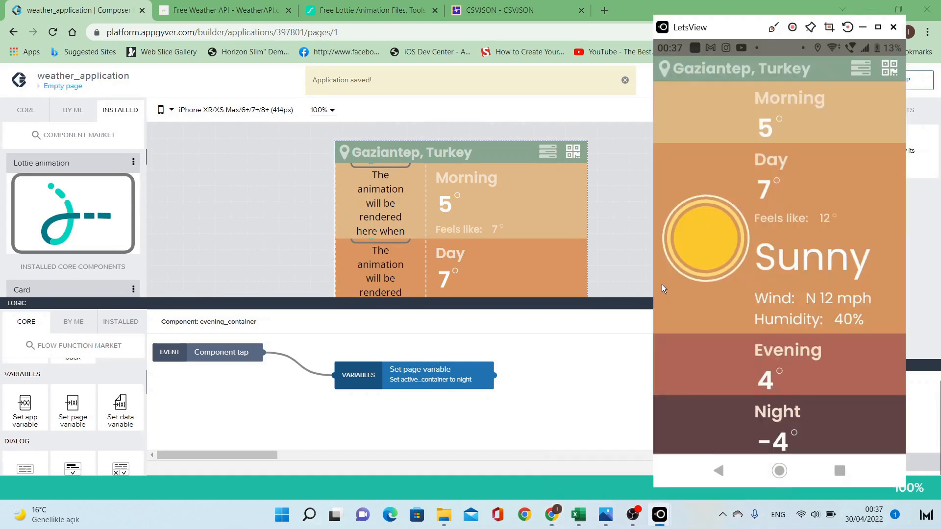
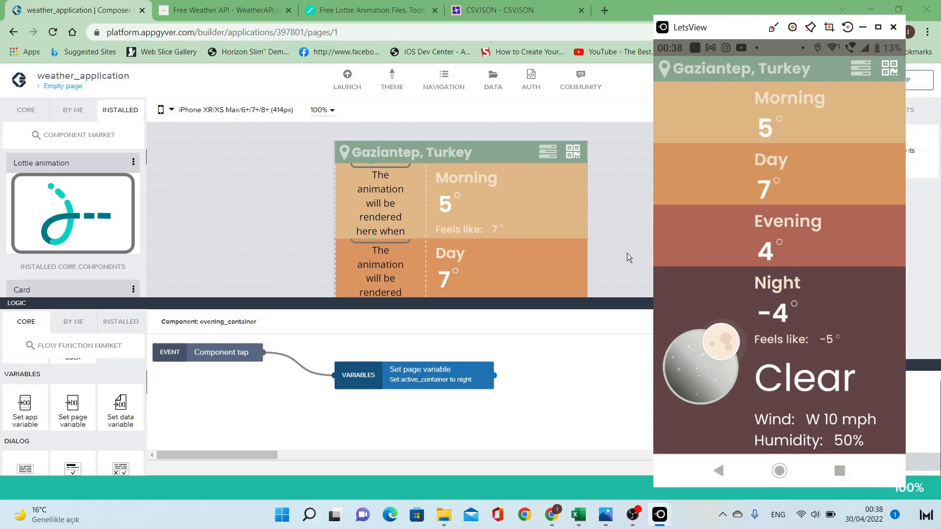
left_click(628, 253)
left_click(627, 253)
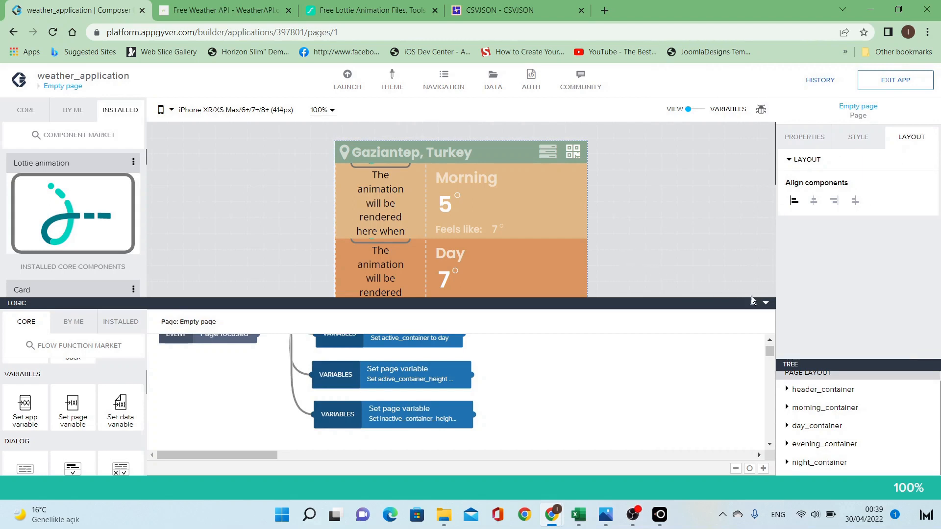
left_click(765, 302)
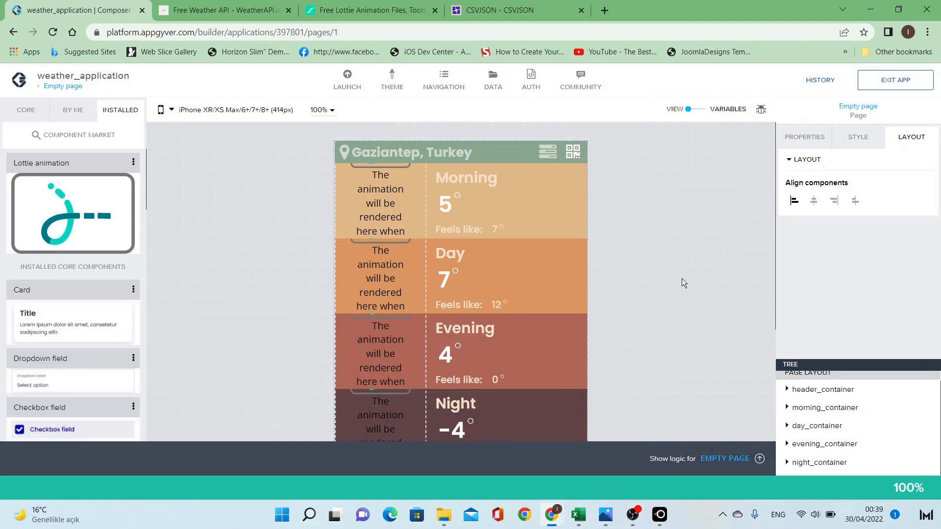
Switch to the WeatherAPI site, open the account dashboard and copy the API key.
left_click(231, 10)
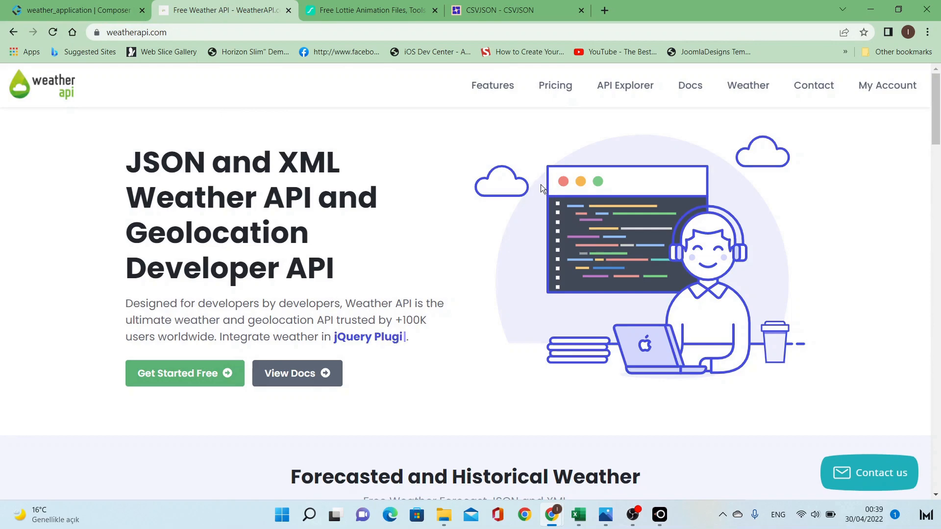
left_click(889, 91)
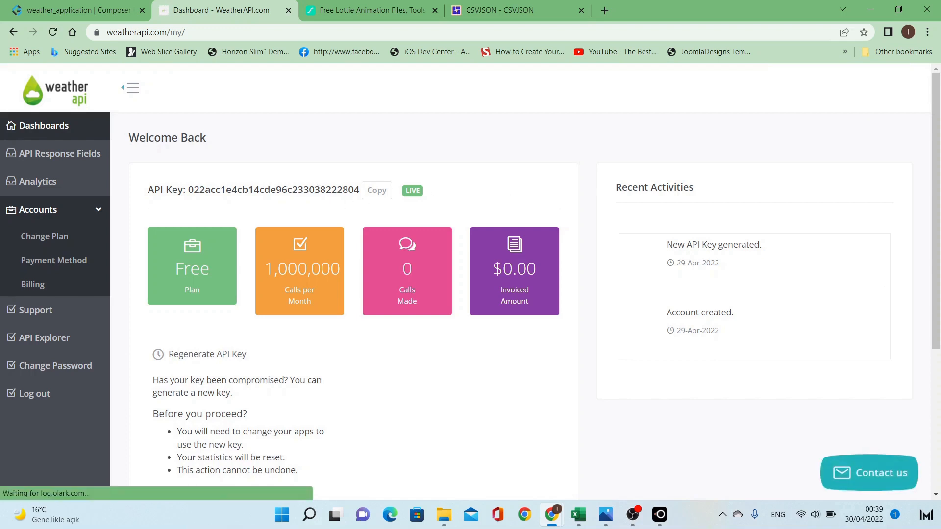
scroll(441, 158, "down", 2)
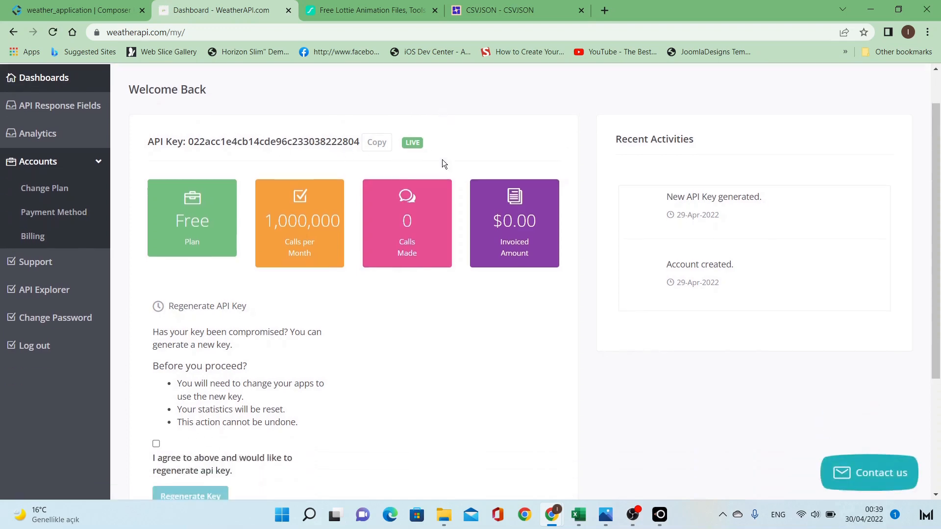
scroll(436, 160, "up", 2)
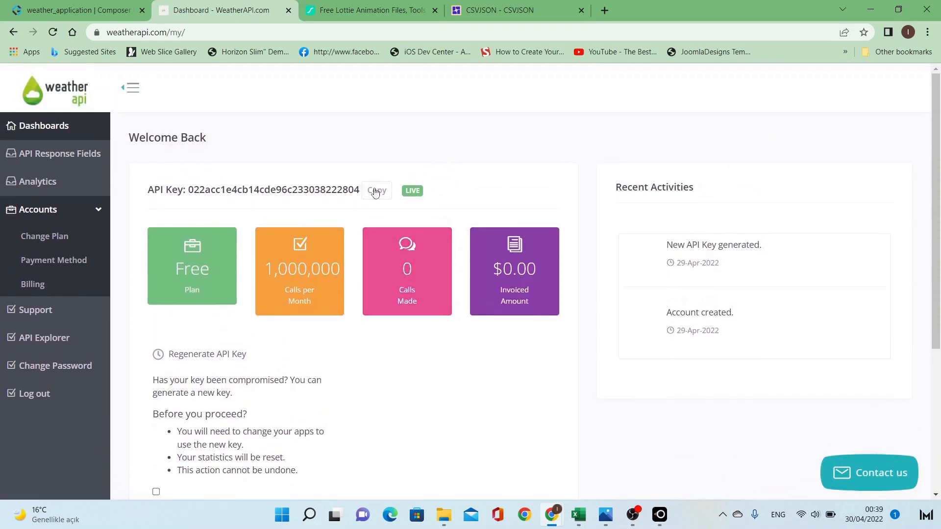
triple_click(304, 193)
double_click(304, 193)
right_click(305, 195)
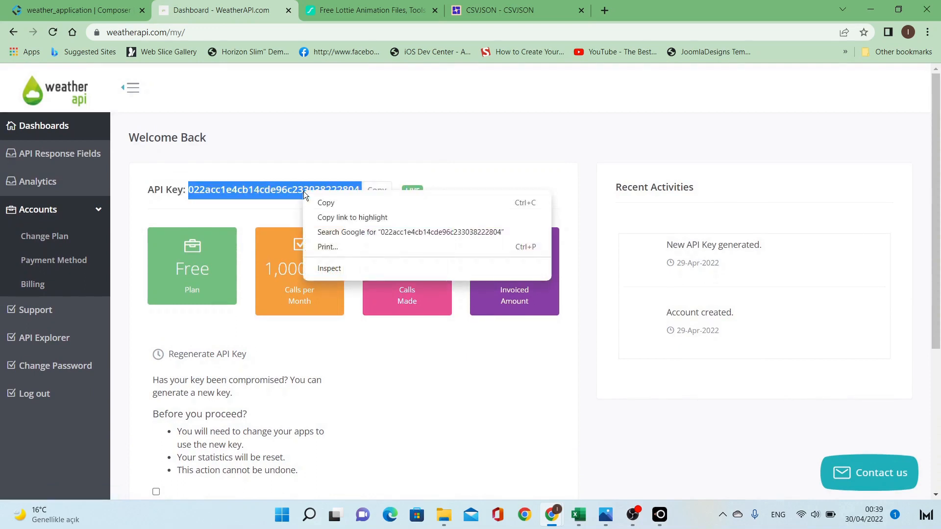
left_click(317, 202)
left_click(303, 212)
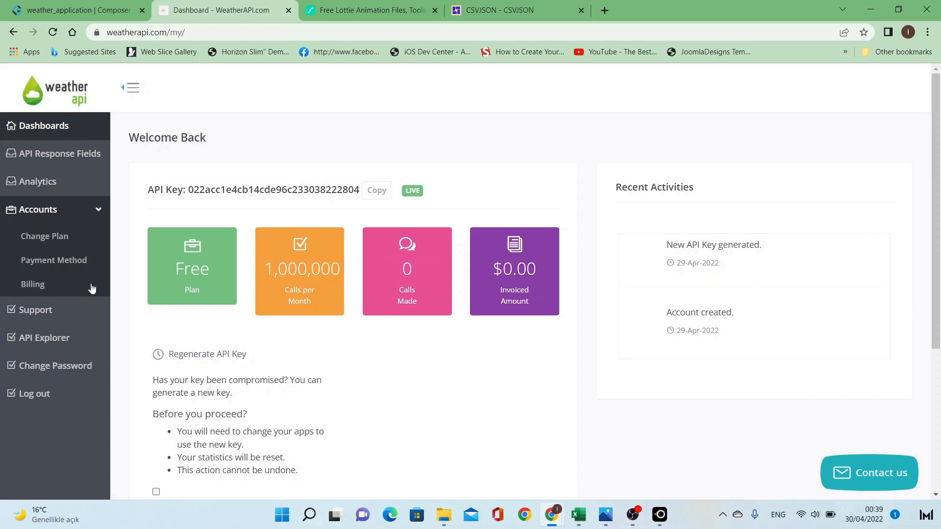
Open WeatherAPI's API Explorer, paste the API key into its field and show the Current response for London.
left_click(69, 339)
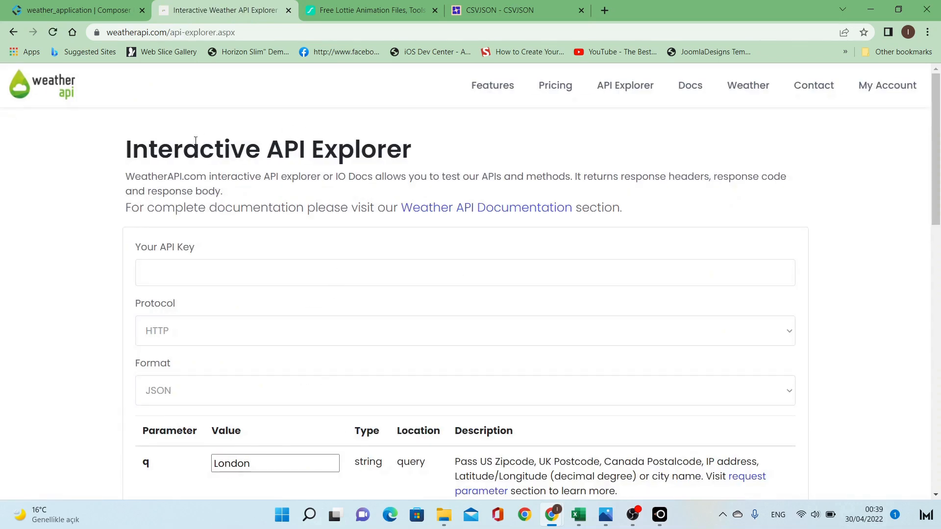
scroll(345, 166, "down", 1)
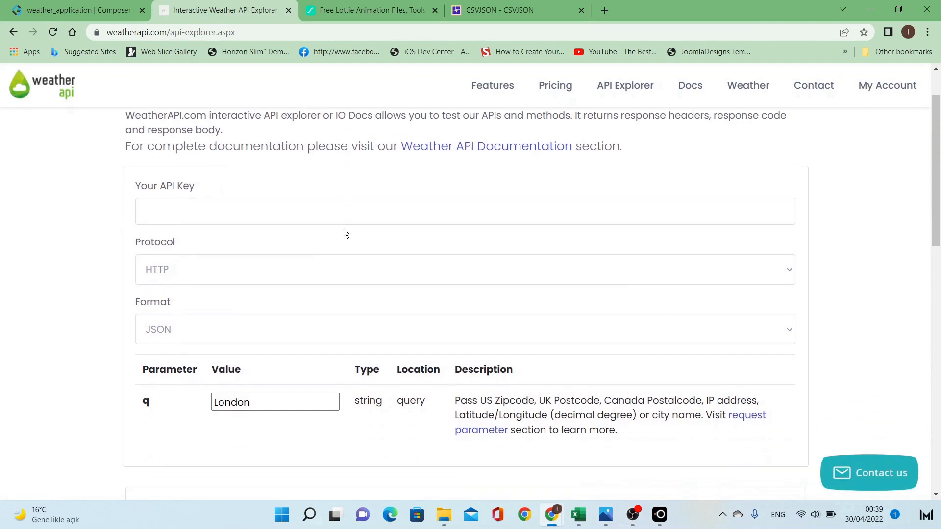
scroll(346, 233, "down", 2)
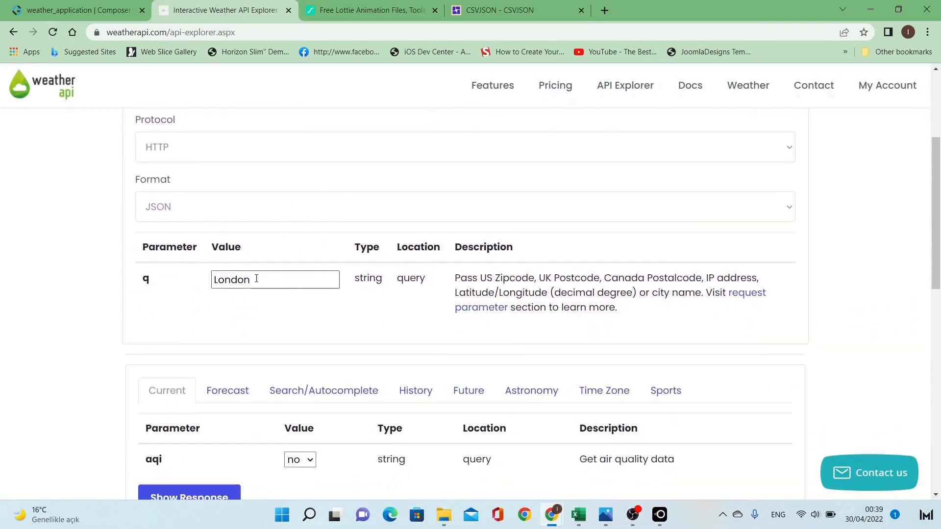
scroll(346, 311, "down", 3)
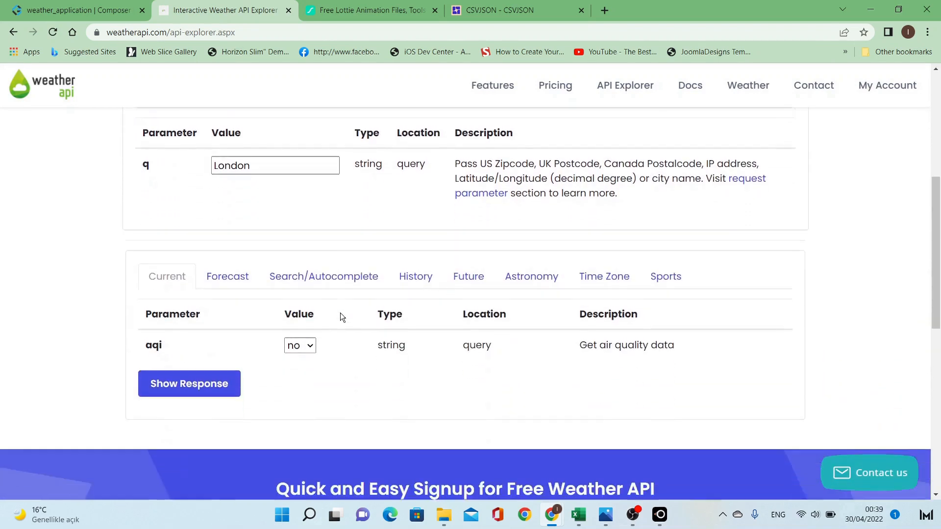
scroll(340, 311, "up", 2)
scroll(337, 307, "up", 2)
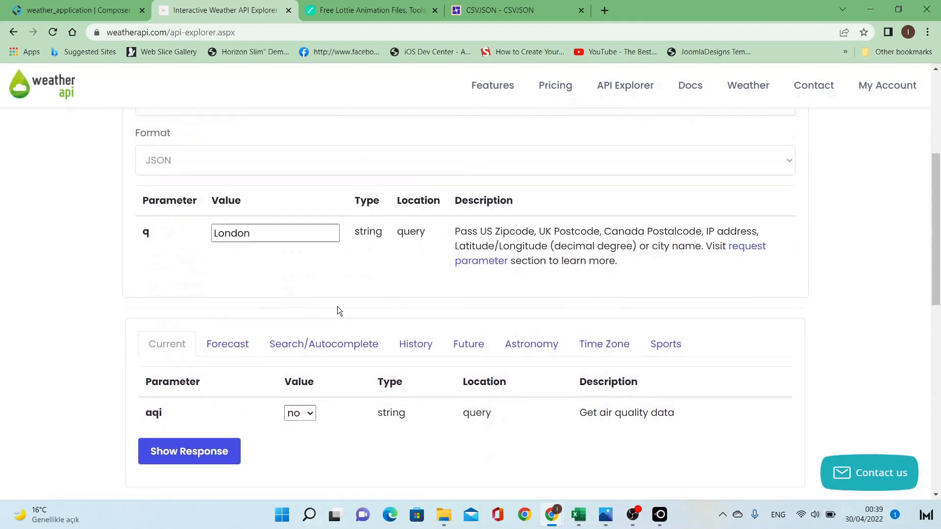
right_click(246, 143)
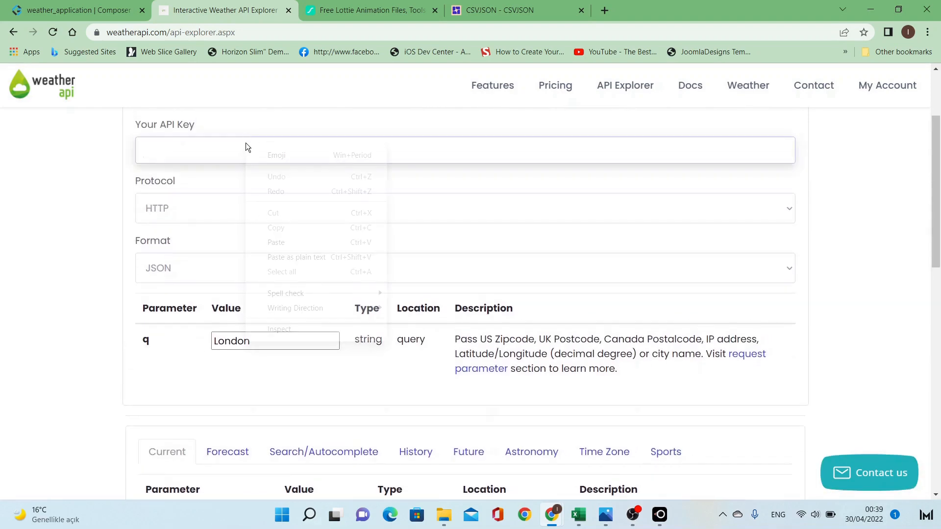
left_click(280, 241)
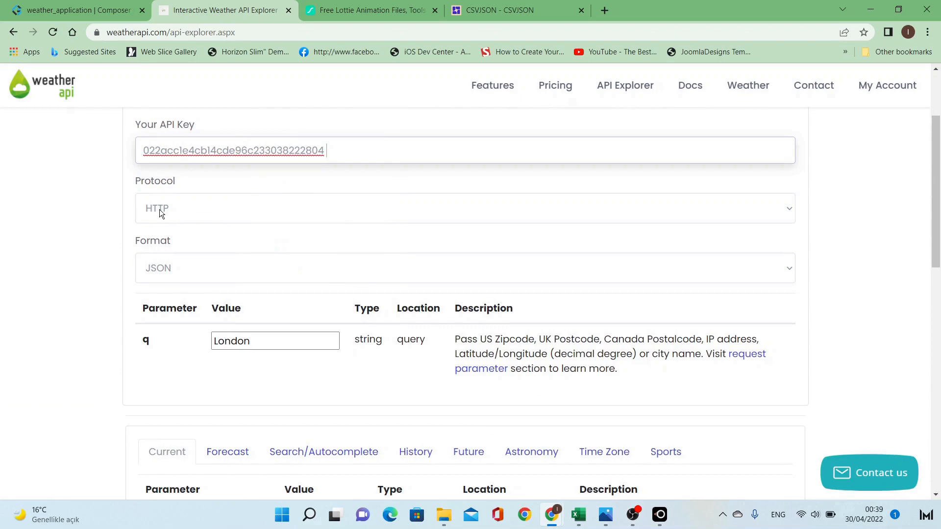
scroll(111, 216, "down", 5)
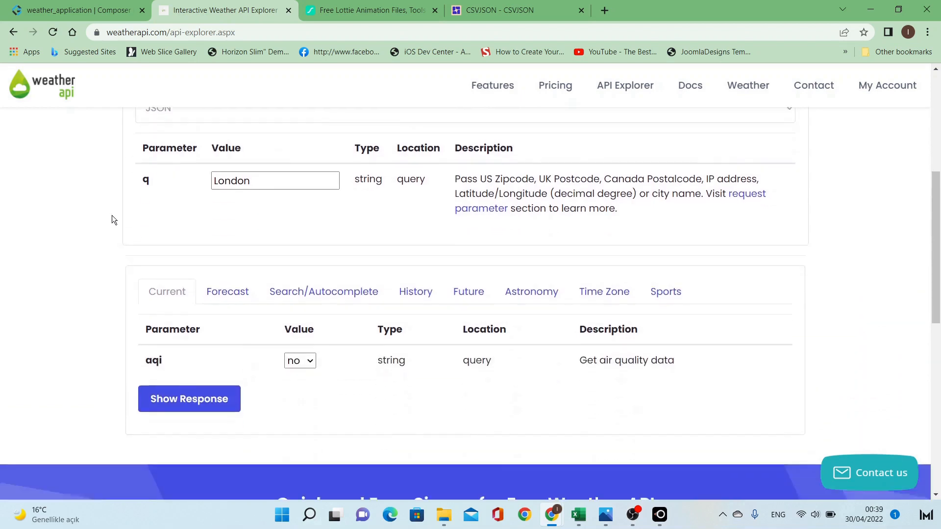
left_click(186, 323)
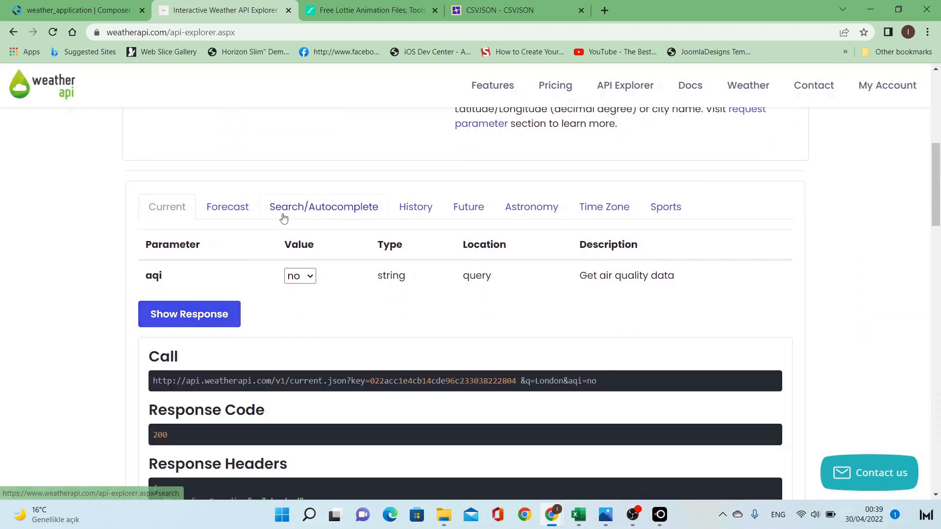
Look through the call, response headers and full JSON response body returned for London.
scroll(282, 217, "down", 3)
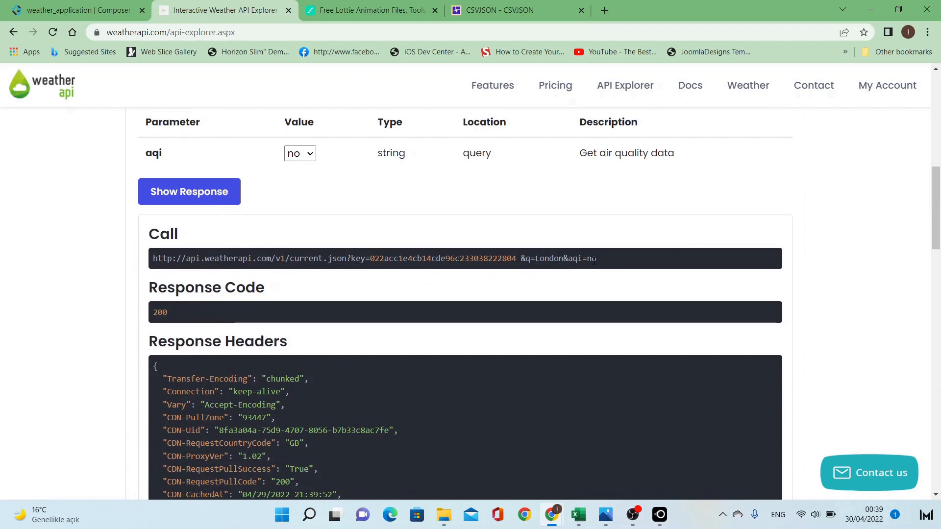
scroll(594, 262, "down", 3)
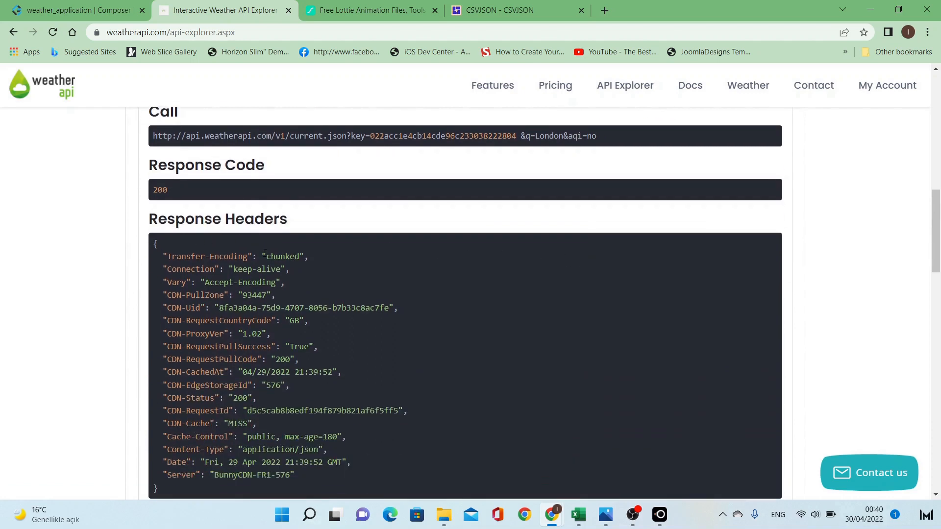
scroll(190, 238, "down", 5)
scroll(189, 273, "down", 3)
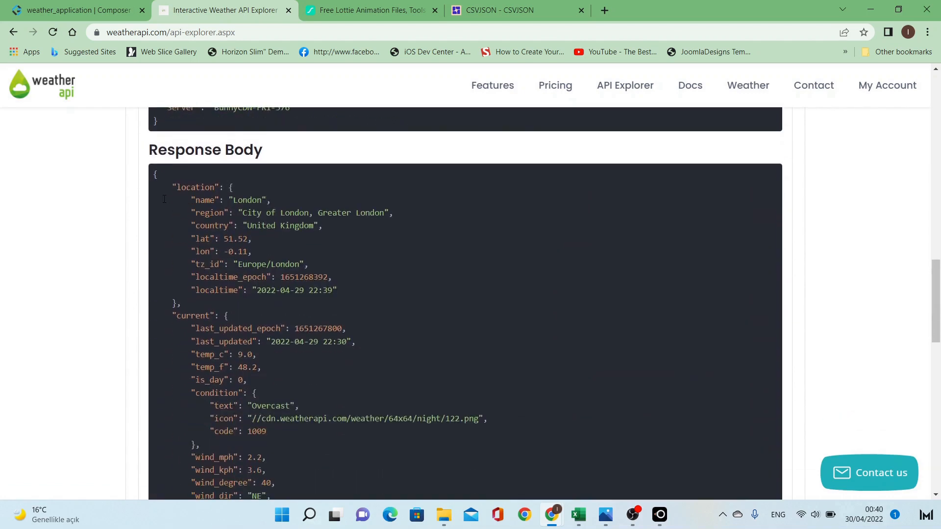
left_click_drag(155, 175, 264, 373)
scroll(253, 276, "down", 6)
scroll(286, 351, "up", 6)
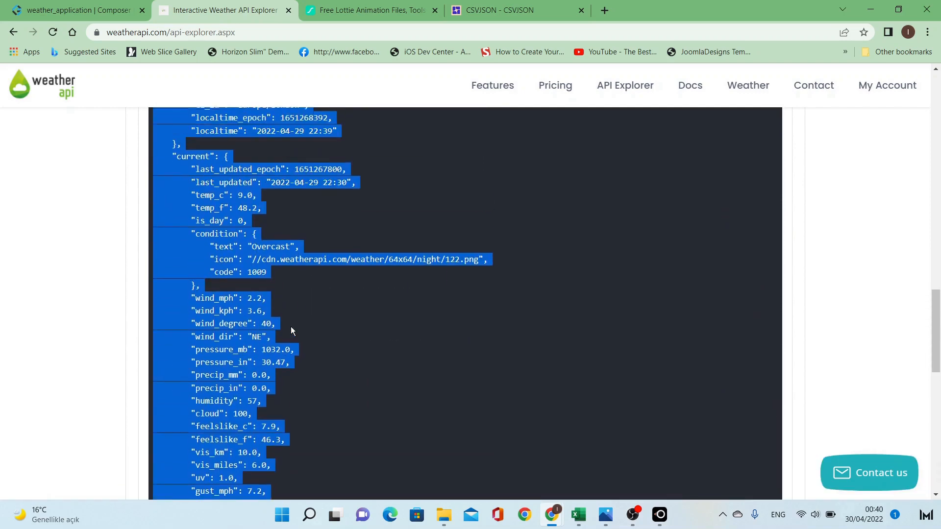
left_click(226, 216)
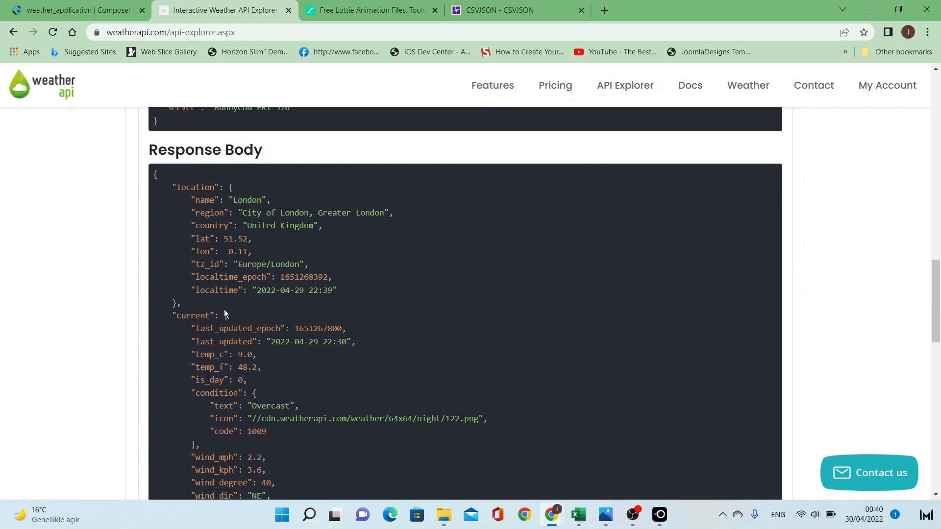
Examine the condition, temp_c, wind, humidity and feelslike_c fields in the response body's current section.
double_click(205, 390)
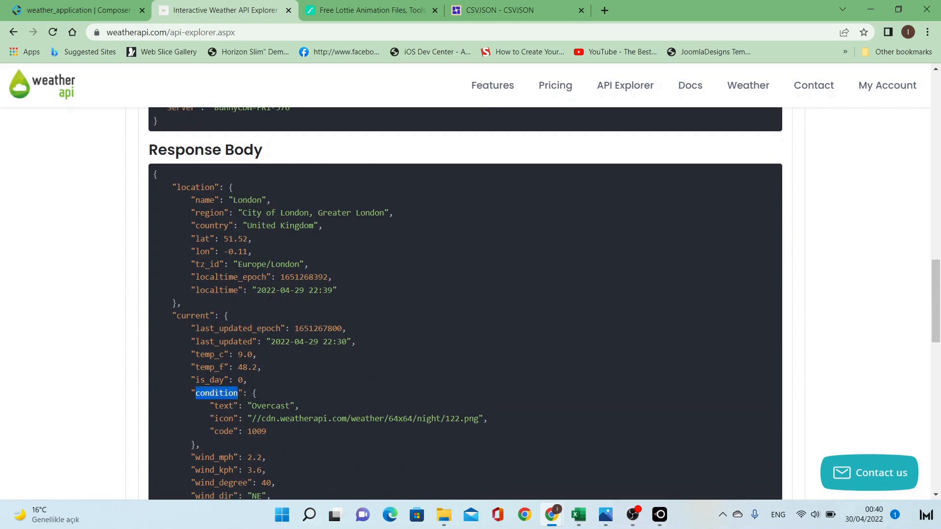
double_click(268, 406)
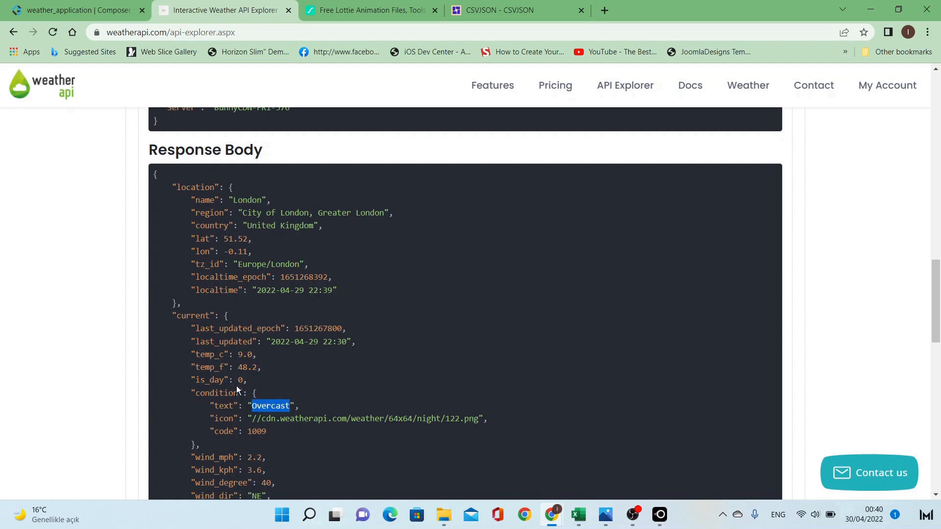
left_click_drag(238, 358, 257, 357)
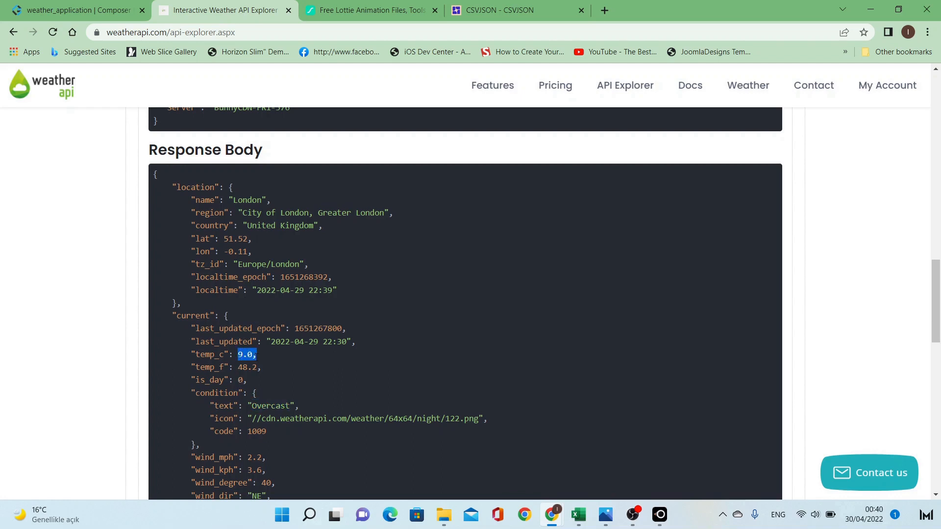
scroll(261, 366, "down", 3)
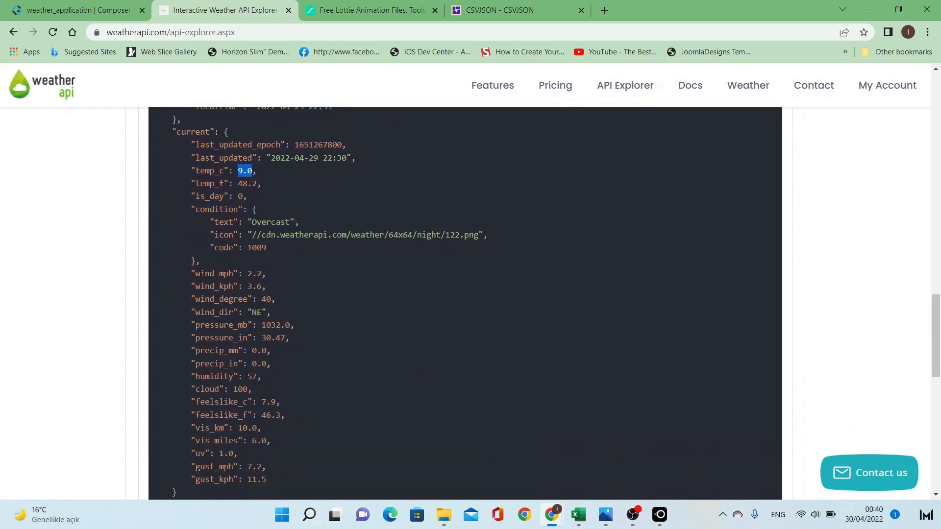
left_click_drag(196, 274, 233, 284)
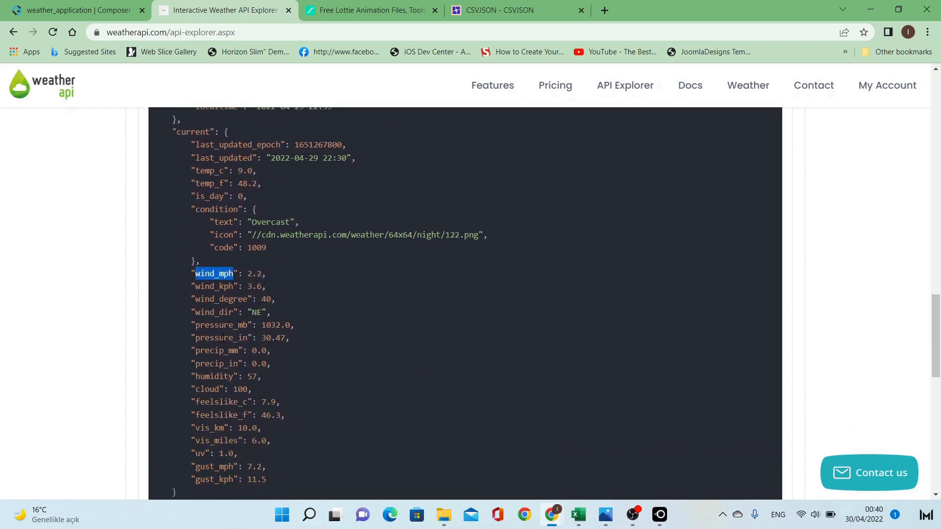
left_click_drag(196, 312, 234, 313)
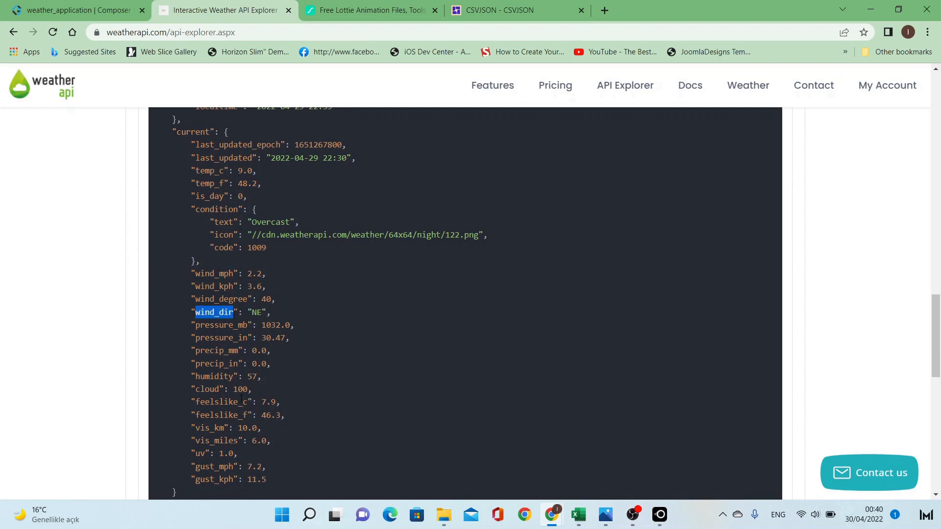
scroll(241, 400, "down", 1)
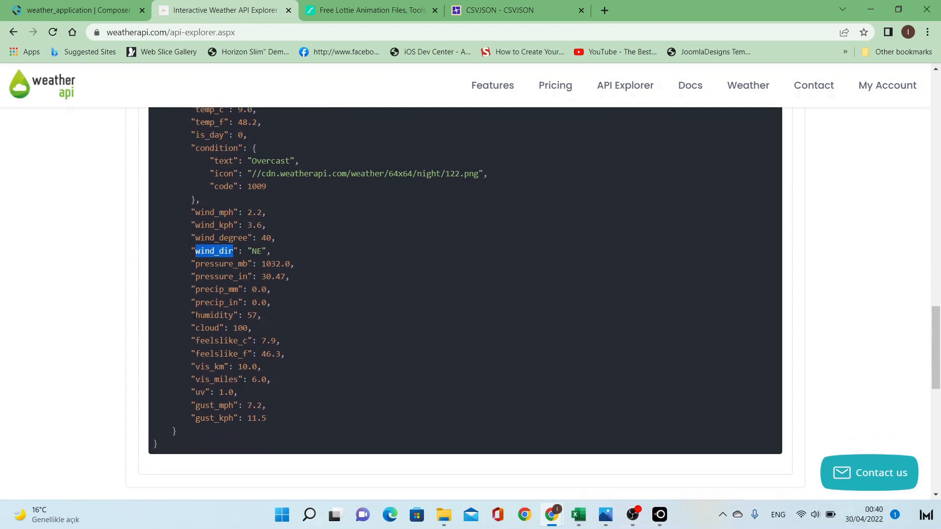
left_click_drag(196, 315, 234, 315)
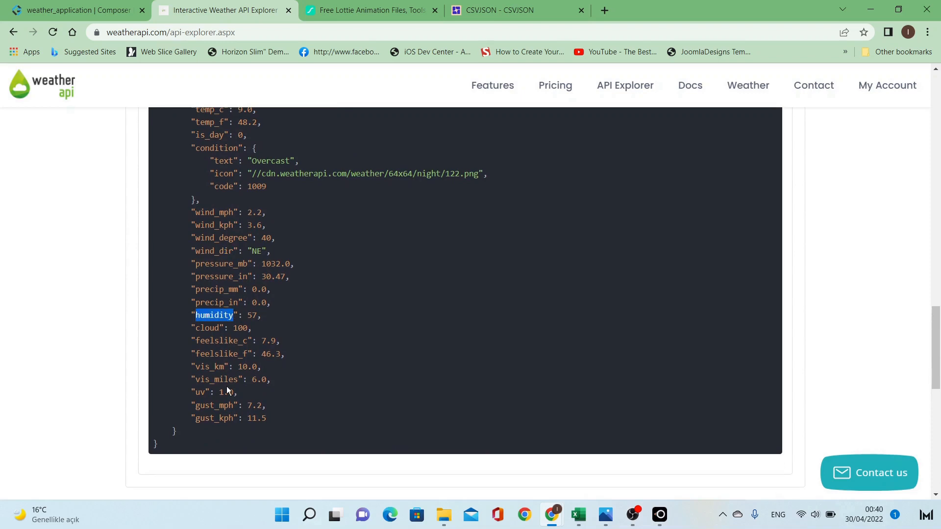
left_click_drag(196, 340, 243, 341)
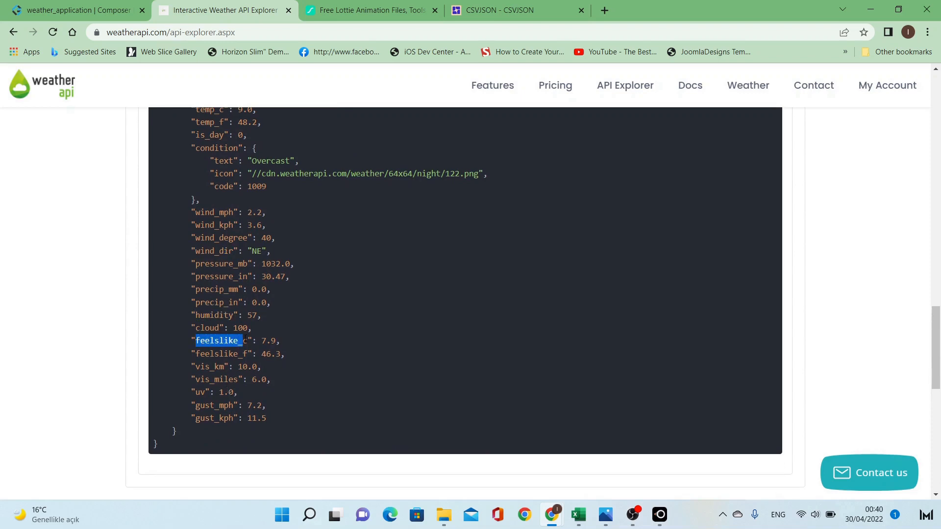
left_click(250, 350)
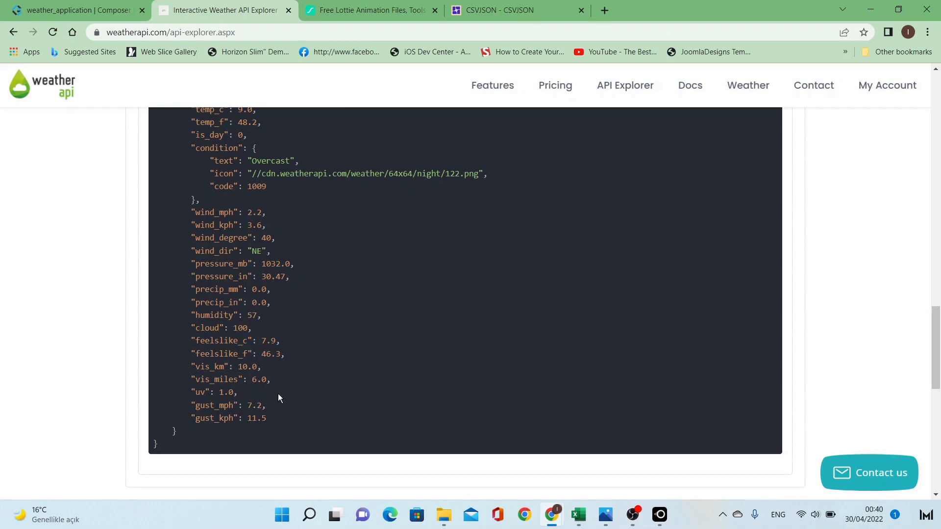
Copy the complete request URL shown under Call for the London current-weather request.
scroll(278, 395, "up", 10)
scroll(277, 394, "up", 10)
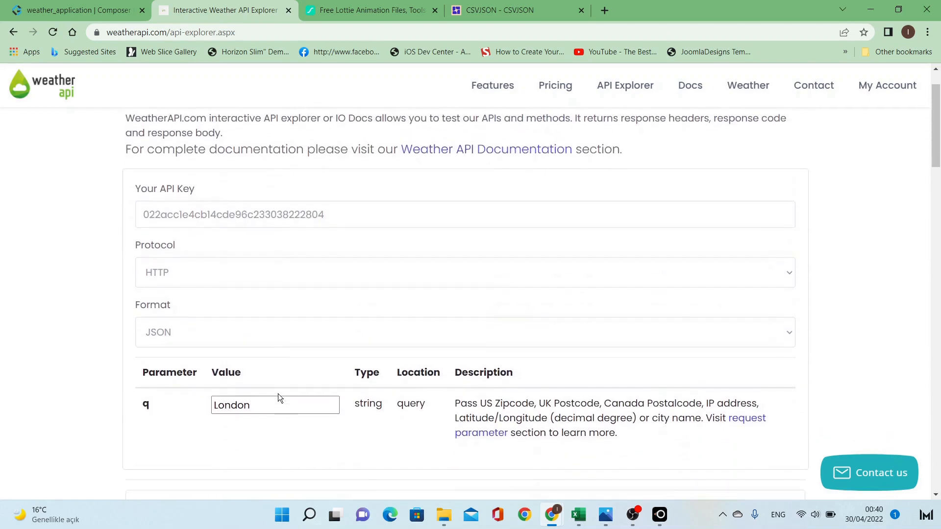
scroll(278, 394, "down", 4)
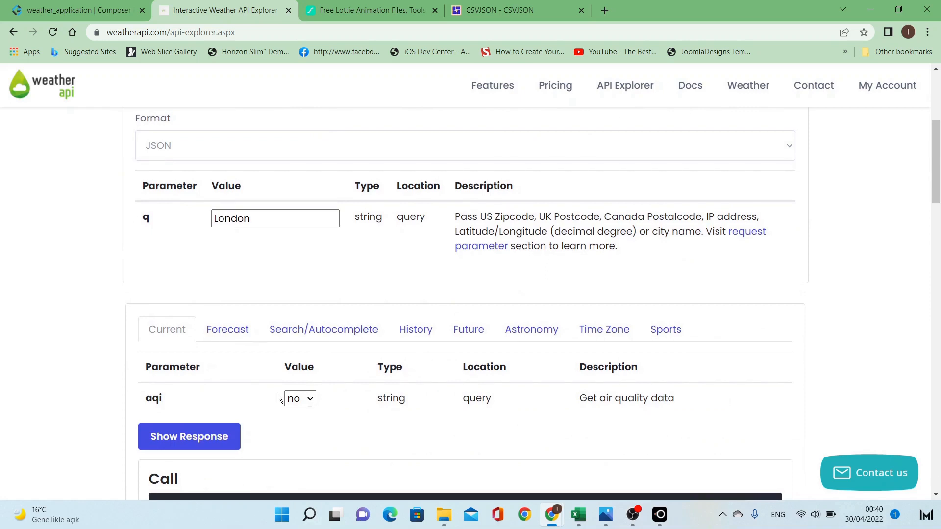
scroll(279, 396, "down", 2)
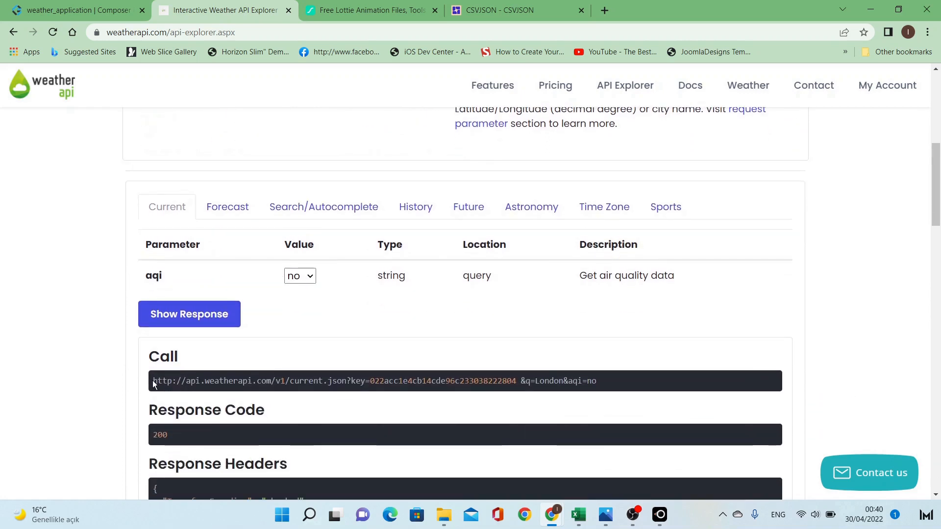
left_click_drag(153, 380, 598, 390)
right_click(559, 385)
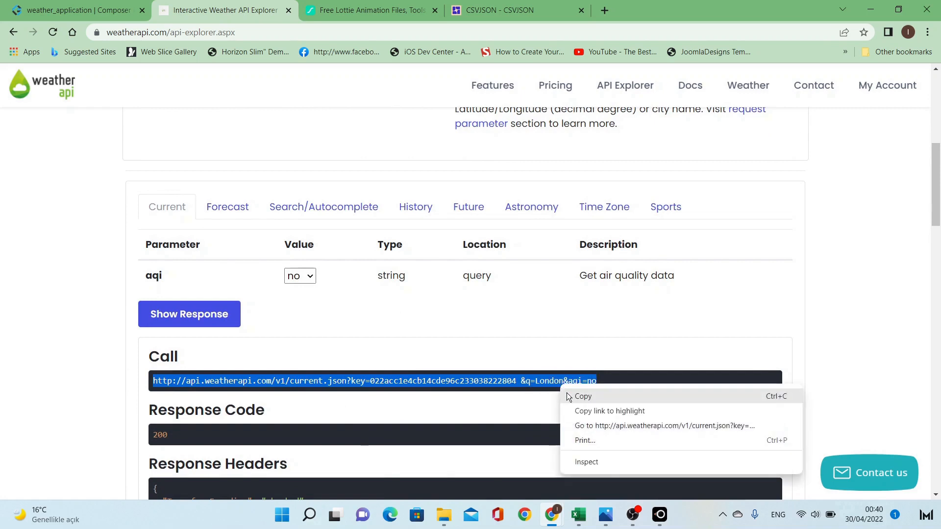
left_click(569, 392)
Switch to the AppGyver composer and add a REST API direct integration data resource with the resource ID weather.
left_click(110, 12)
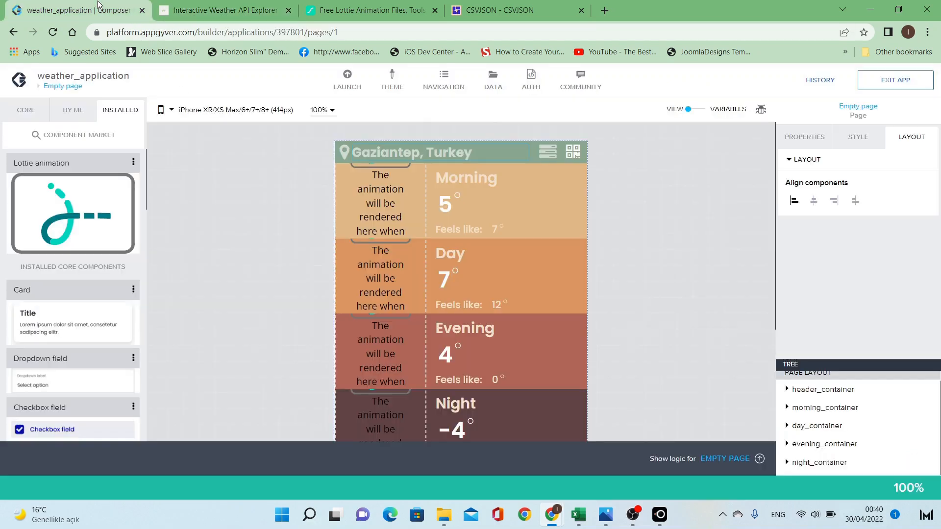
left_click(493, 82)
left_click(863, 138)
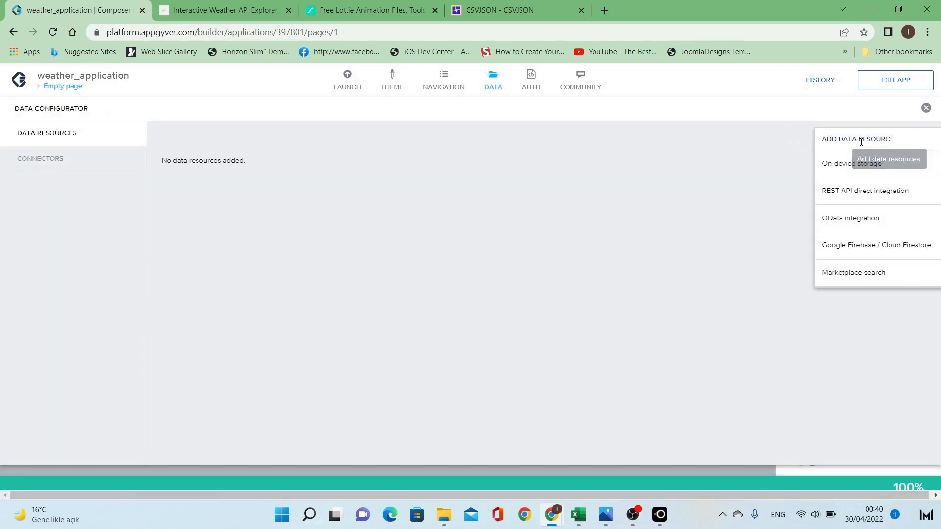
left_click(847, 195)
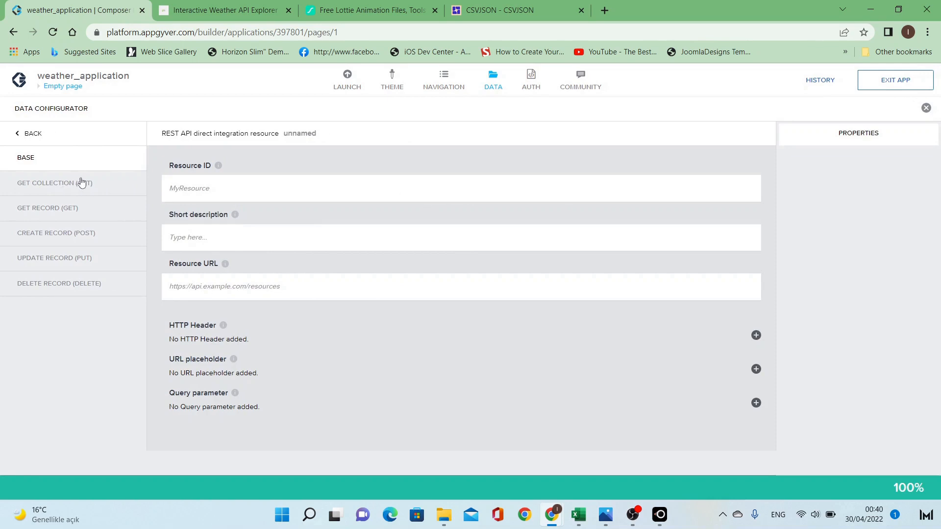
left_click(177, 191)
type("weather")
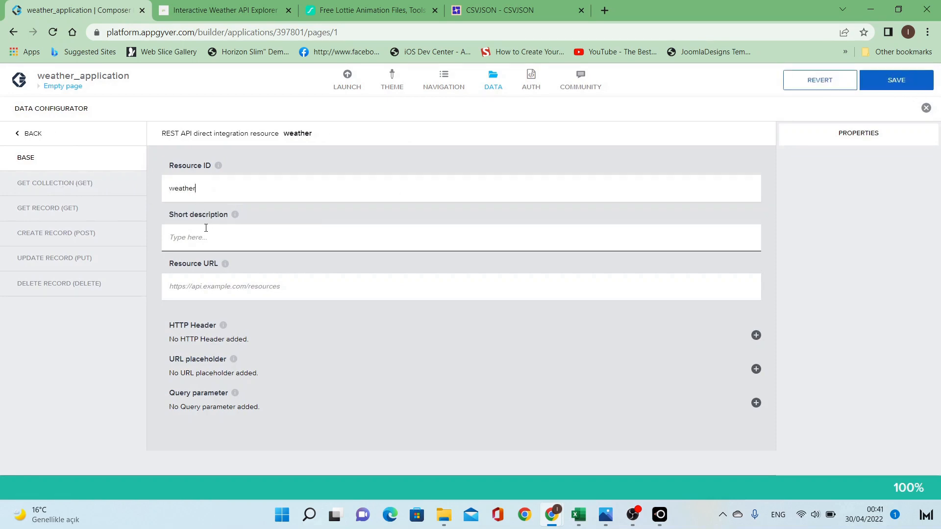
Try the copied call URL, including the API key, as the weather resource's Resource URL, and clear the field.
left_click(217, 288)
key("ctrl+v")
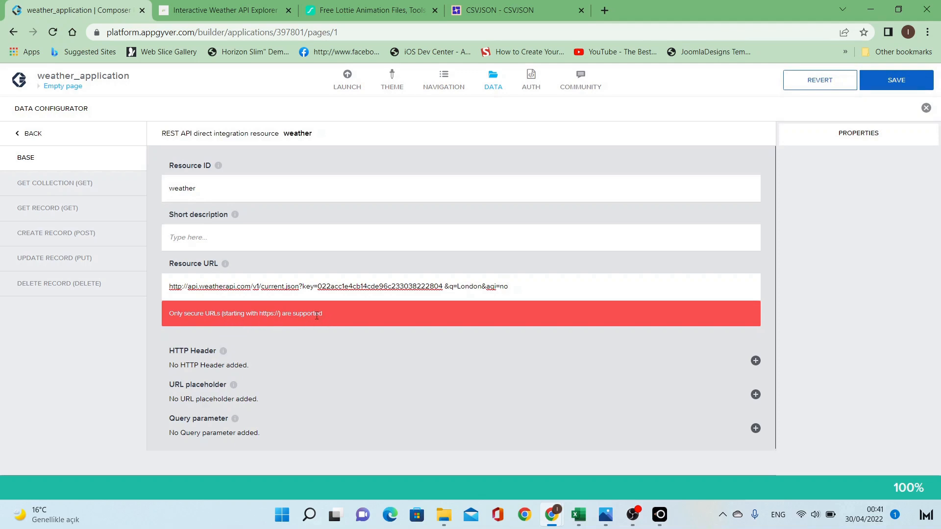
triple_click(331, 289)
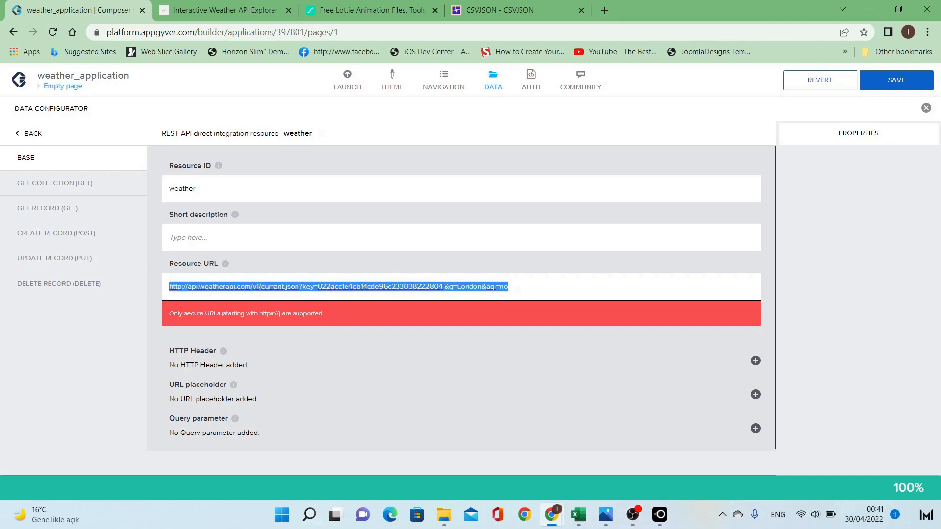
key("BackSpace")
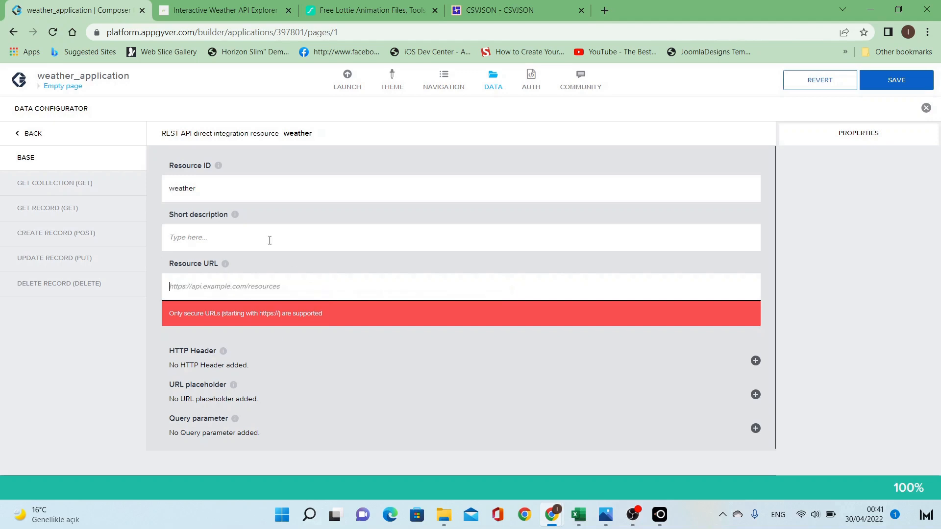
Abandon the REST API resource by clearing its resource ID and leaving the data configurator.
left_click(240, 189)
double_click(240, 190)
key("BackSpace")
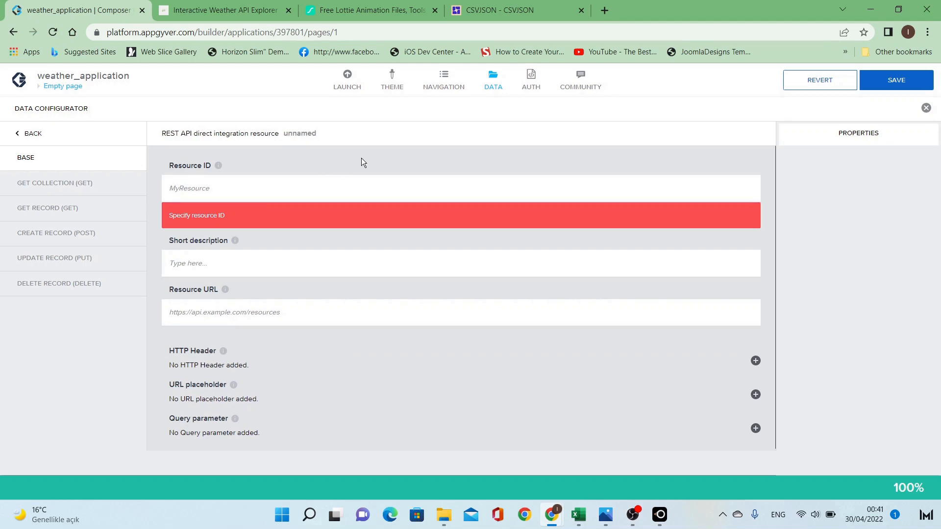
left_click(493, 82)
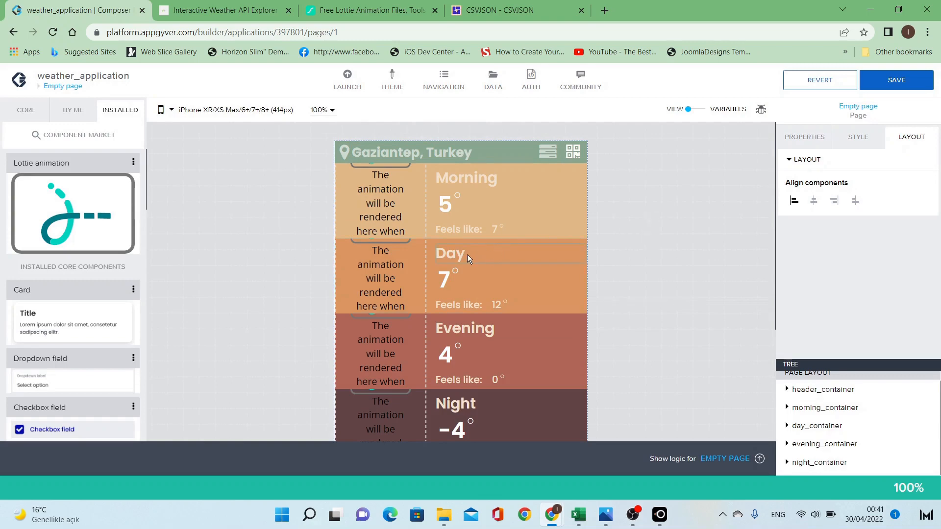
Open the page's logic canvas, find the HTTP request flow function in the market and install it.
left_click(703, 461)
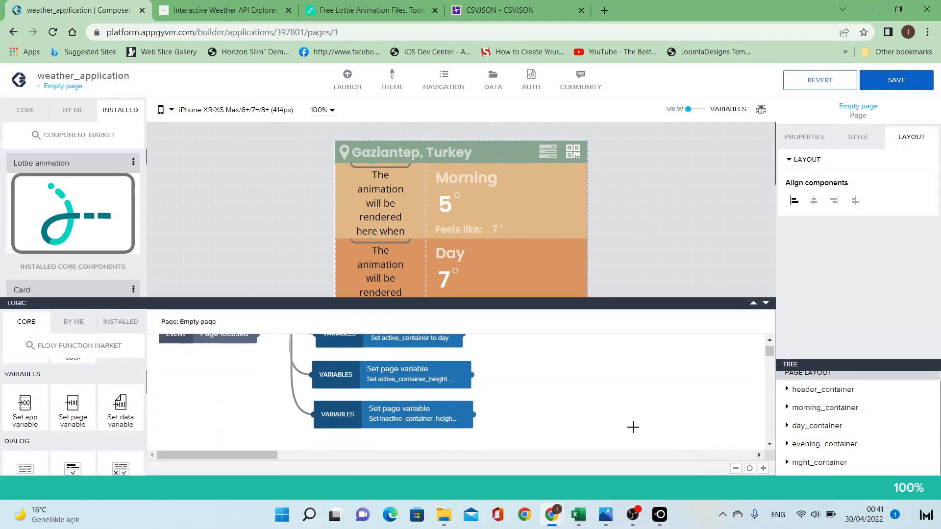
left_click(108, 347)
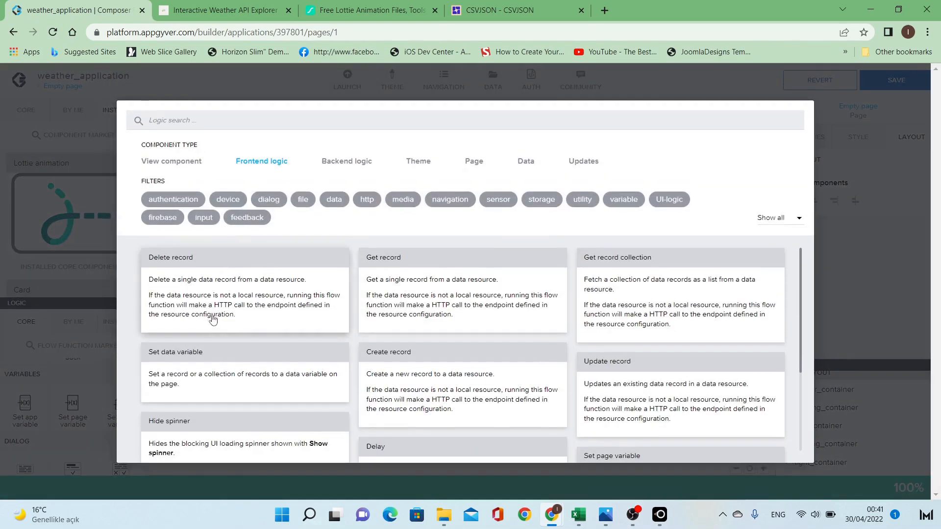
type("http")
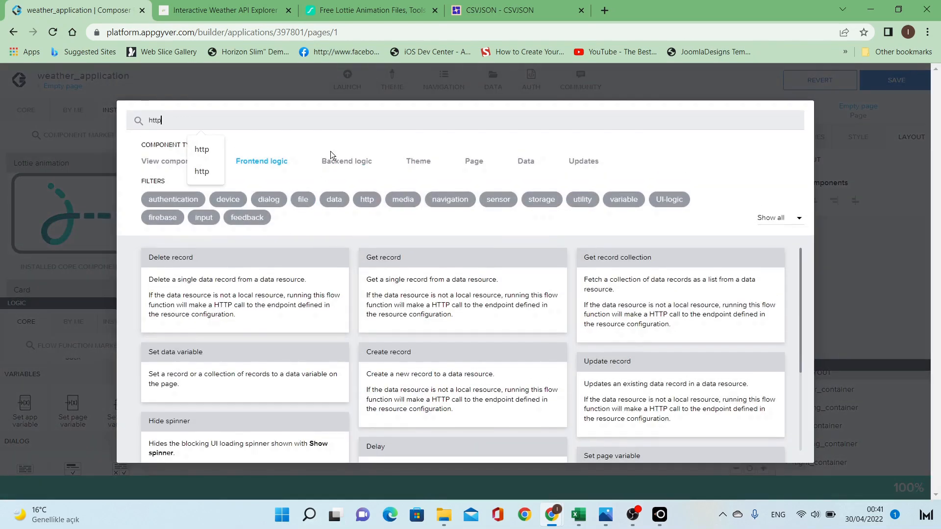
type(" request")
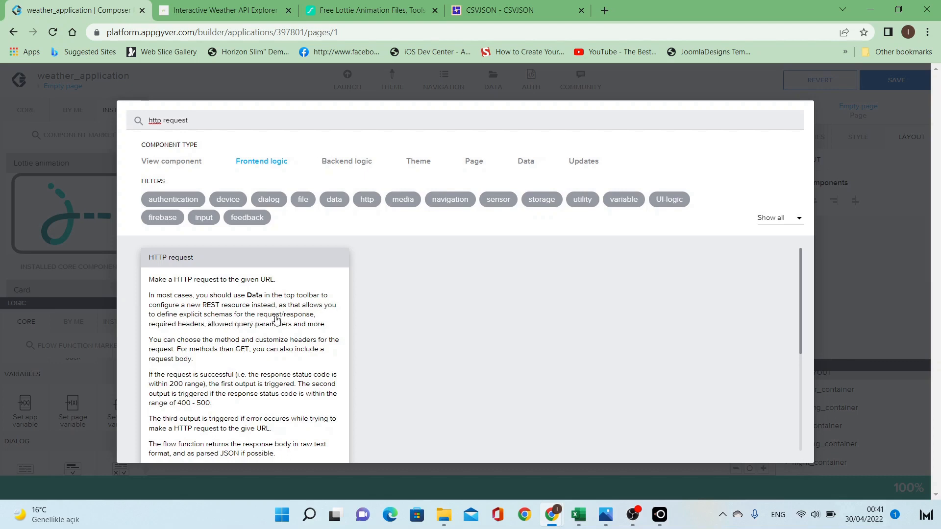
scroll(276, 319, "down", 2)
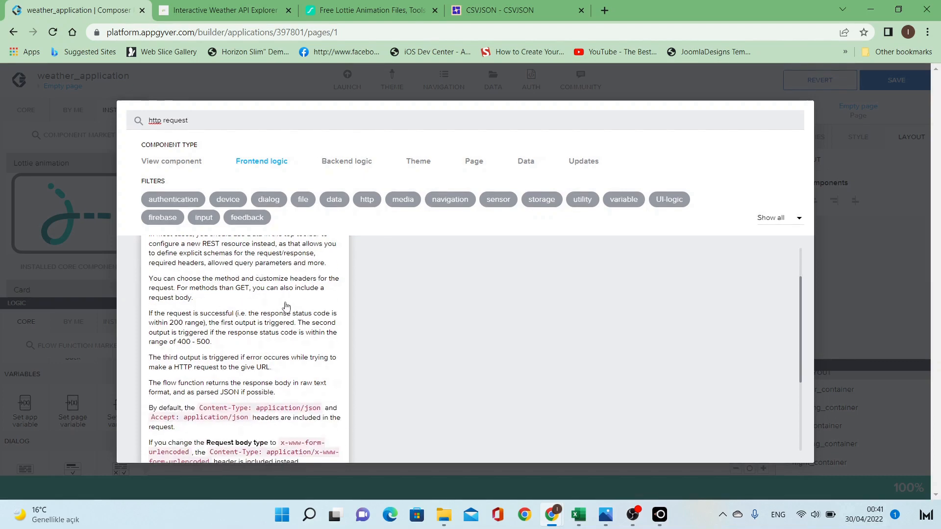
left_click(280, 337)
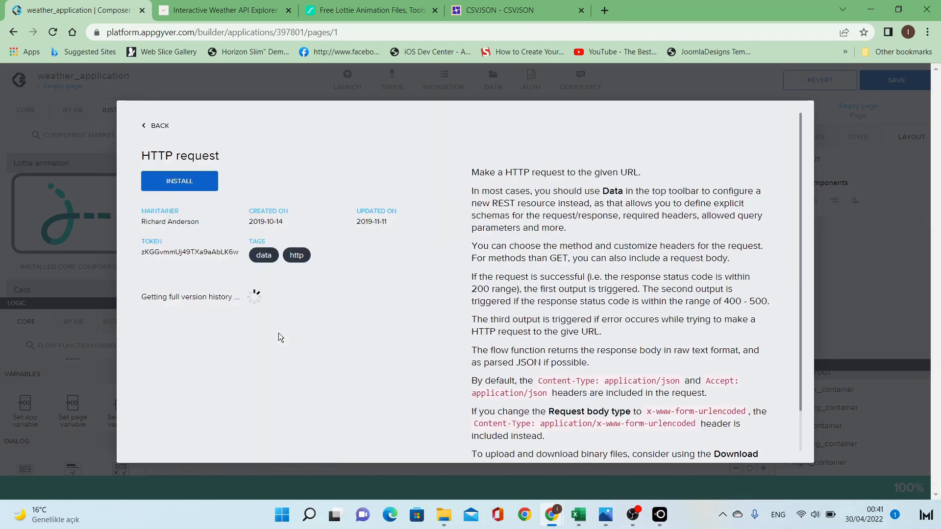
left_click(199, 187)
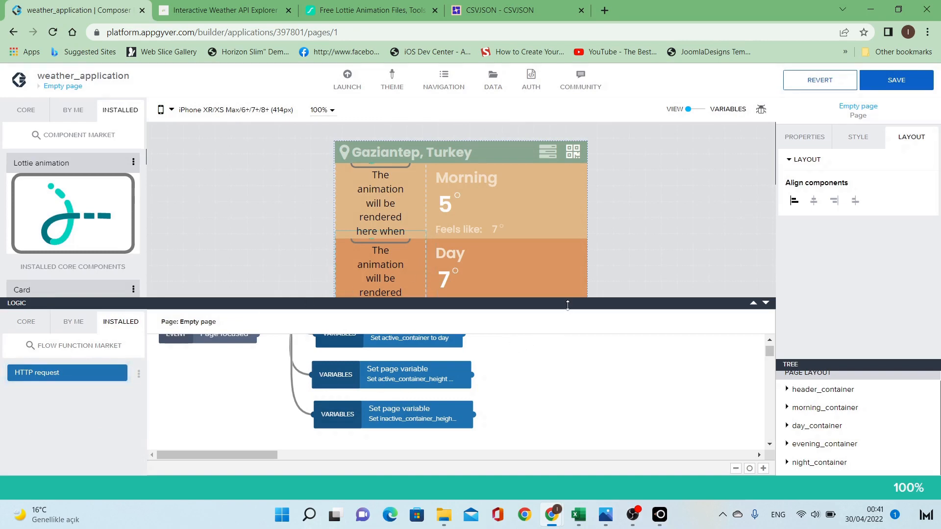
Add an HTTP request node below the Set page variable nodes and connect the Page focused event to it.
left_click_drag(567, 305, 569, 240)
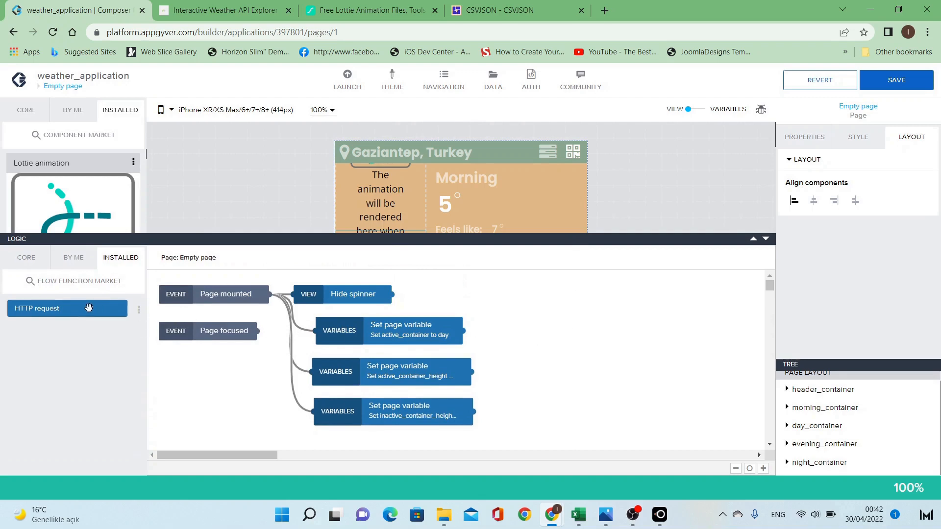
left_click_drag(90, 309, 340, 401)
scroll(591, 388, "down", 2)
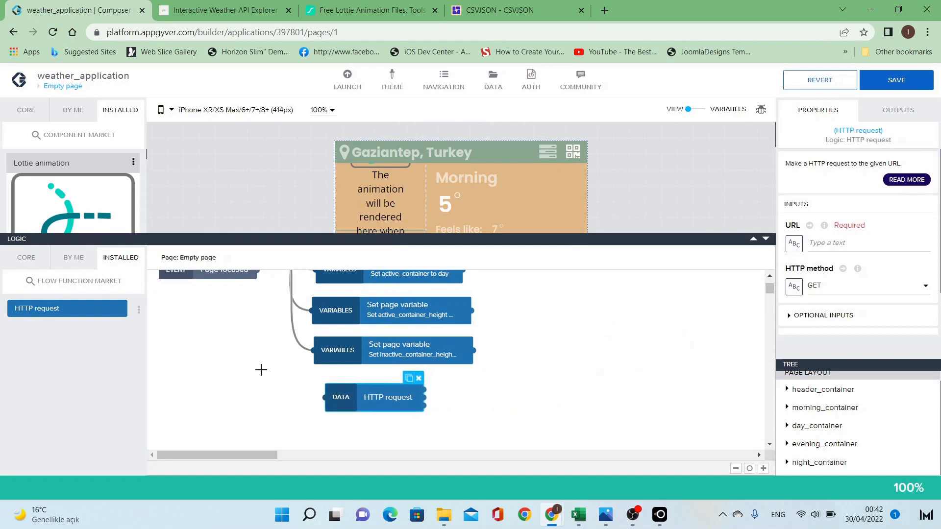
scroll(260, 368, "up", 2)
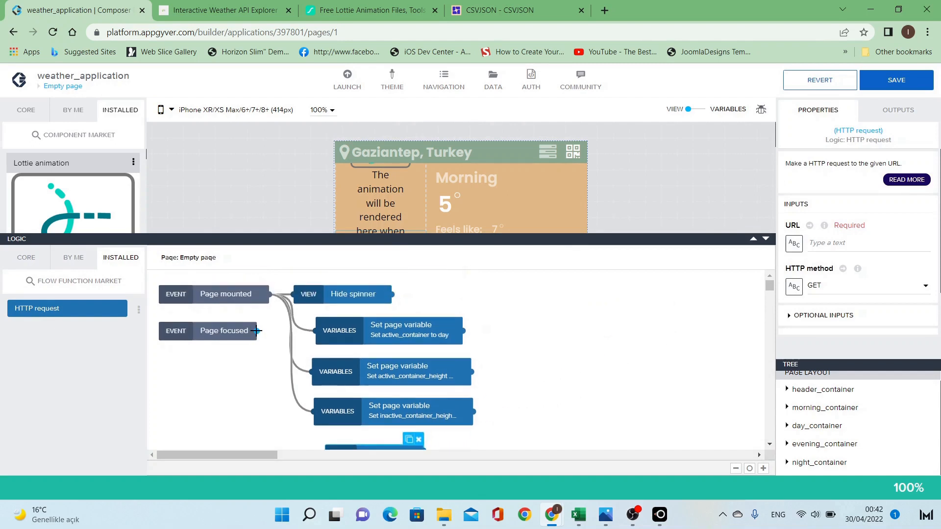
left_click_drag(256, 330, 350, 368)
scroll(280, 389, "down", 4)
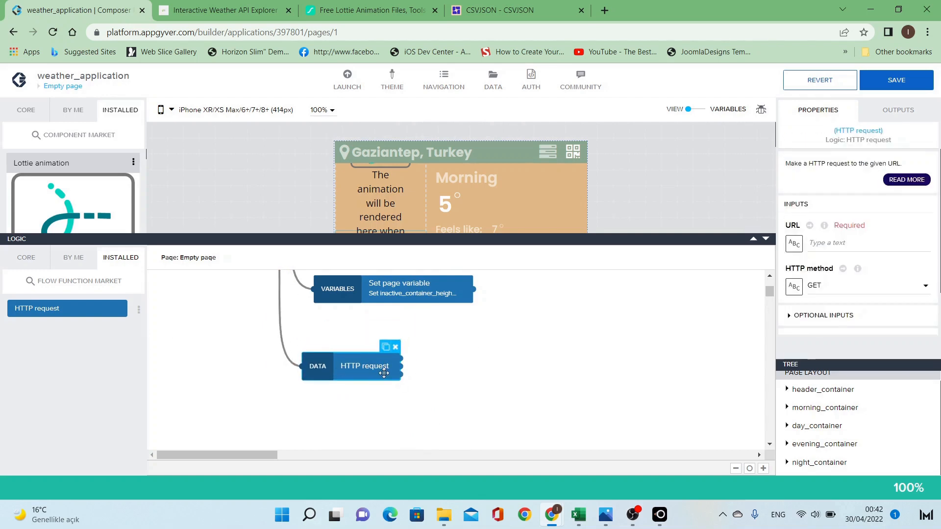
Add an Alert dialog node beside the HTTP request and connect the request's first output to it.
left_click(27, 259)
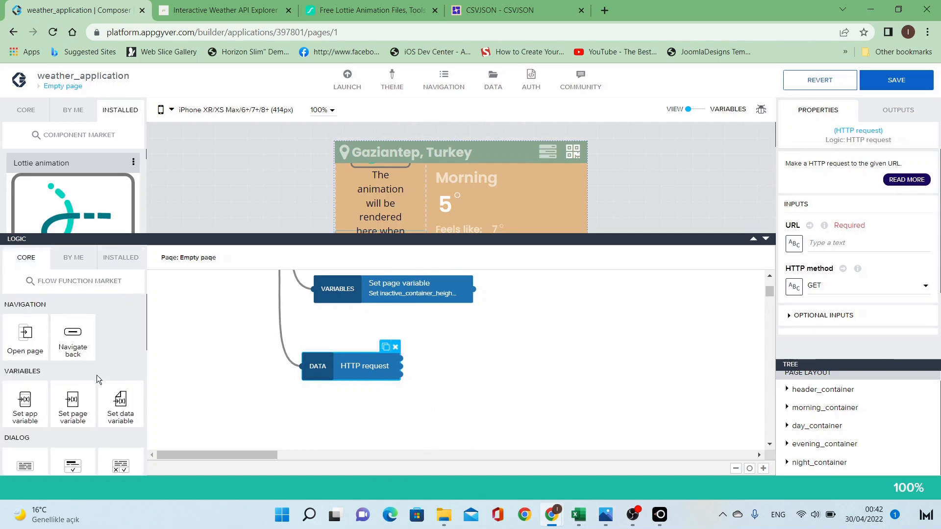
scroll(96, 376, "down", 1)
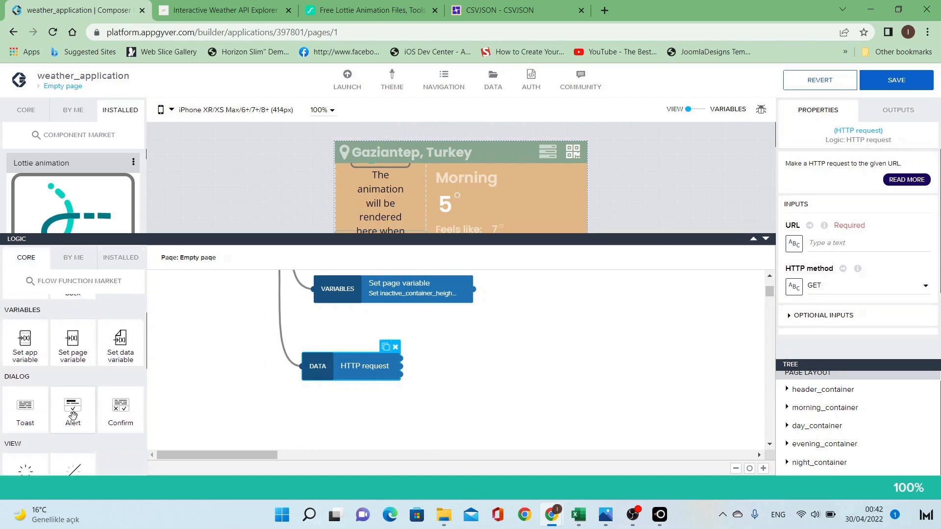
left_click_drag(72, 415, 527, 373)
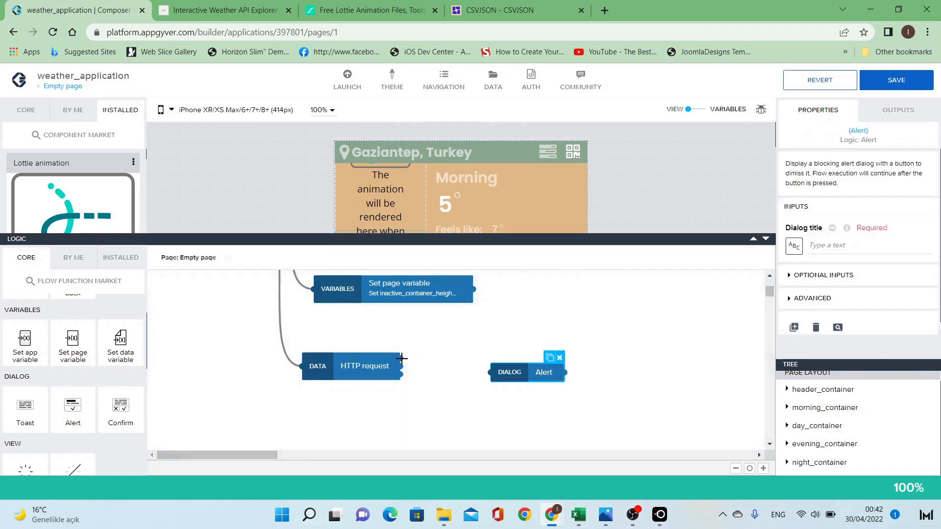
left_click_drag(400, 358, 504, 366)
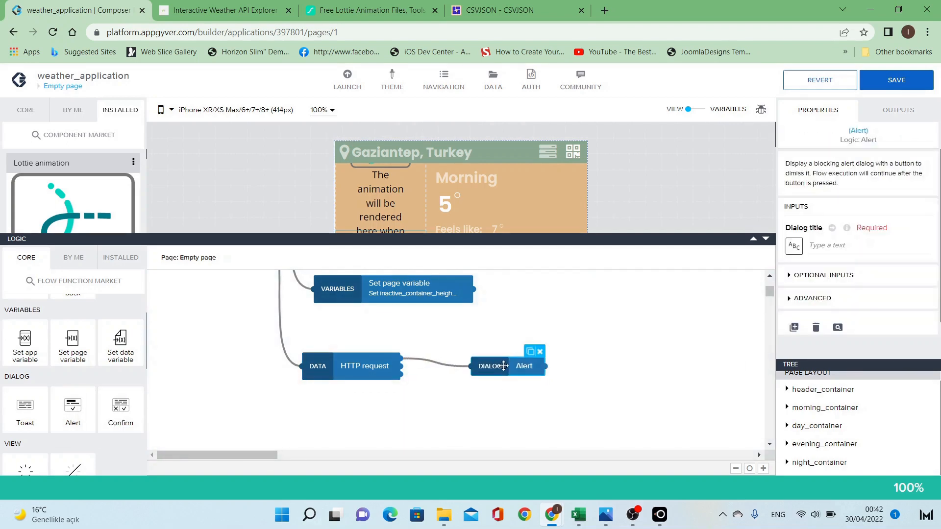
Paste the copied London call URL, including the API key, as the HTTP request's URL and remove the stray space before &q.
left_click(368, 373)
left_click(830, 248)
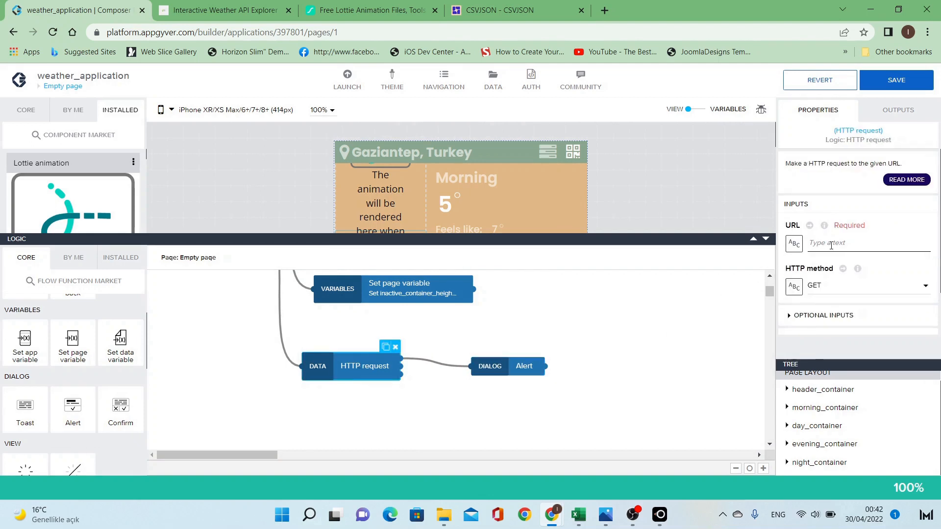
right_click(831, 248)
left_click(776, 344)
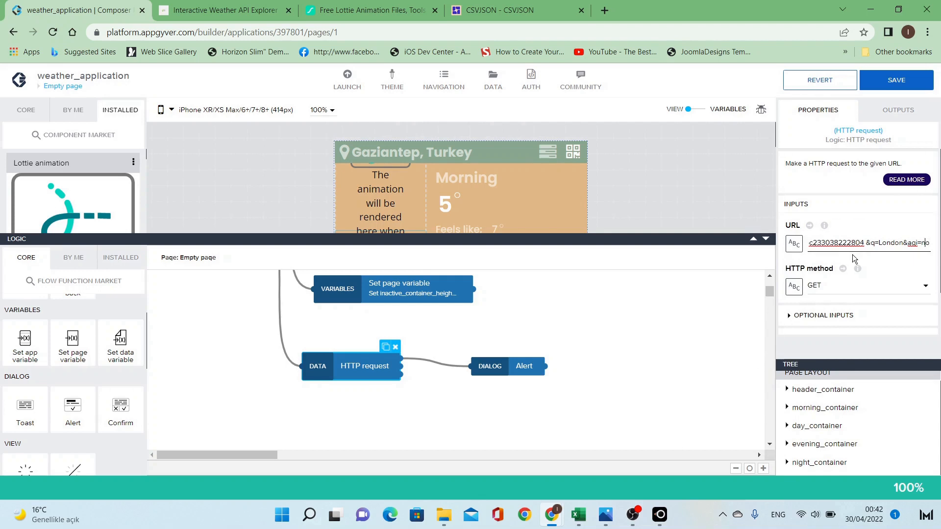
key("Delete")
key("Left")
key("Left")
key("Left")
key("Left")
key("Left")
key("Left")
key("Left")
key("Left")
key("Left")
key("Left")
key("Left")
key("Left")
key("Left")
key("Left")
key("Left")
key("Left")
key("Left")
key("Left")
key("Left")
key("Left")
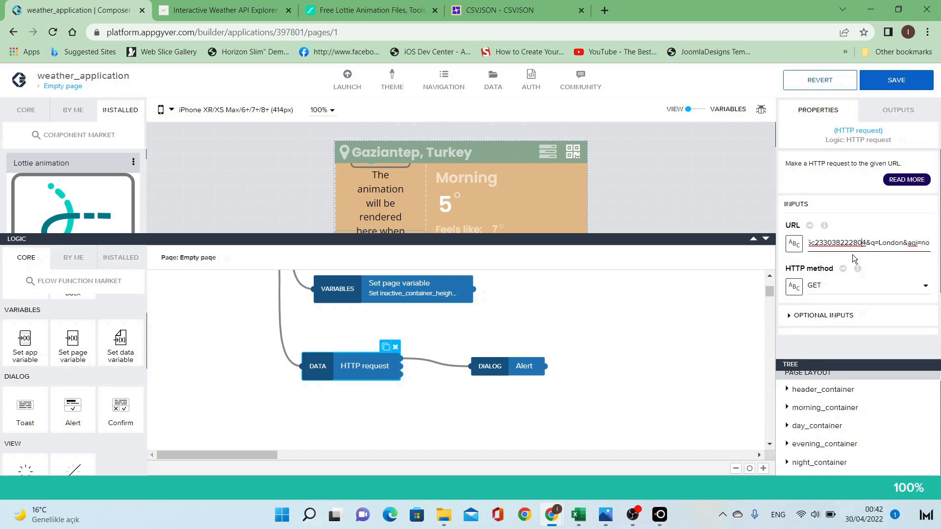
Replace London with Gaziantep in the request URL's q parameter, keeping &aqi=no at the end.
key("Left")
key("Left")
key("Left")
key("Left")
key("Left")
key("Left")
key("Left")
key("Left")
key("Left")
key("Left")
key("Left")
key("Left")
key("Left")
key("Left")
key("Left")
key("Left")
key("Left")
key("Left")
key("Left")
key("Left")
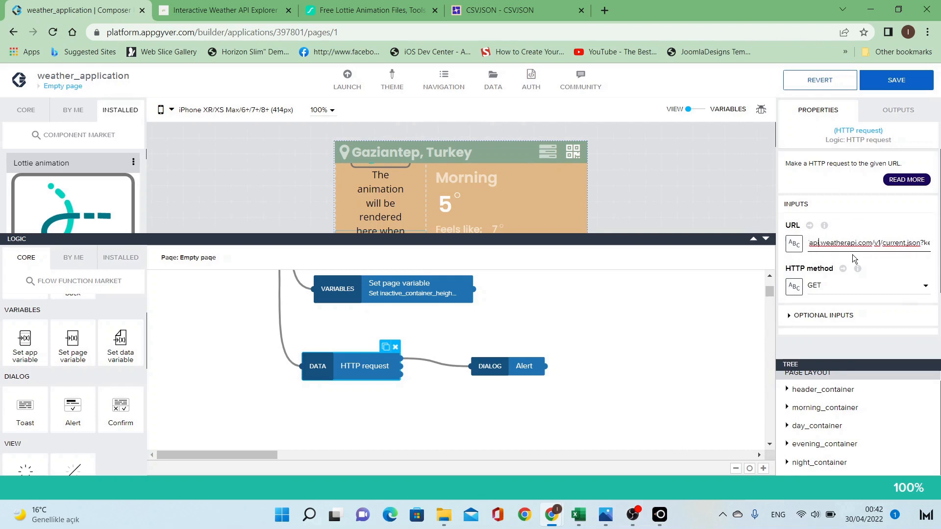
key("Right")
key("Right")
key("Right")
key("Right")
key("Right")
key("Right")
key("Right")
key("Right")
key("Right")
key("Right")
key("Right")
key("Right")
key("Right")
key("Right")
key("Right")
key("Right")
key("Right")
key("Right")
key("Right")
key("Right")
key("Right")
key("Right")
key("Right")
key("Right")
key("Right")
key("Right")
key("Right")
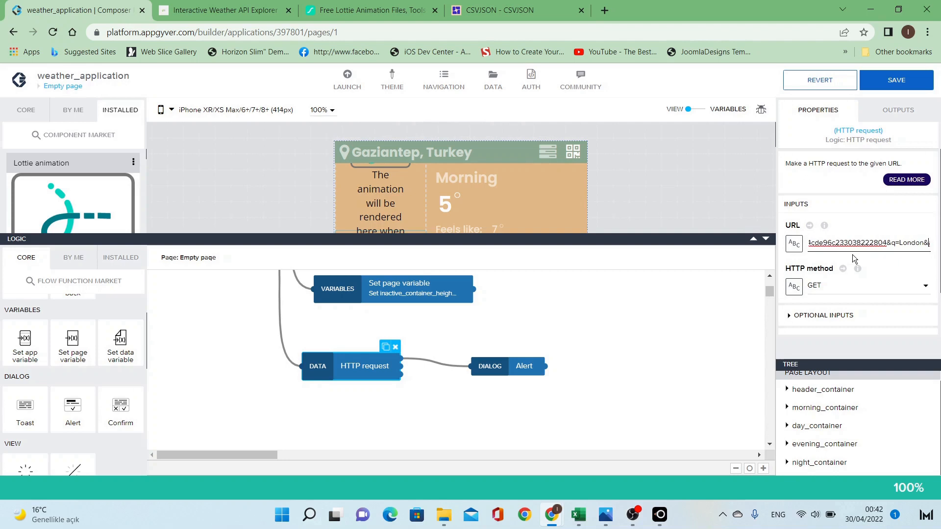
key("shift+Left")
key("shift+Left")
key("shift+Left")
key("shift+Left")
key("shift+Left")
key("shift+Left")
type("Gaziantep")
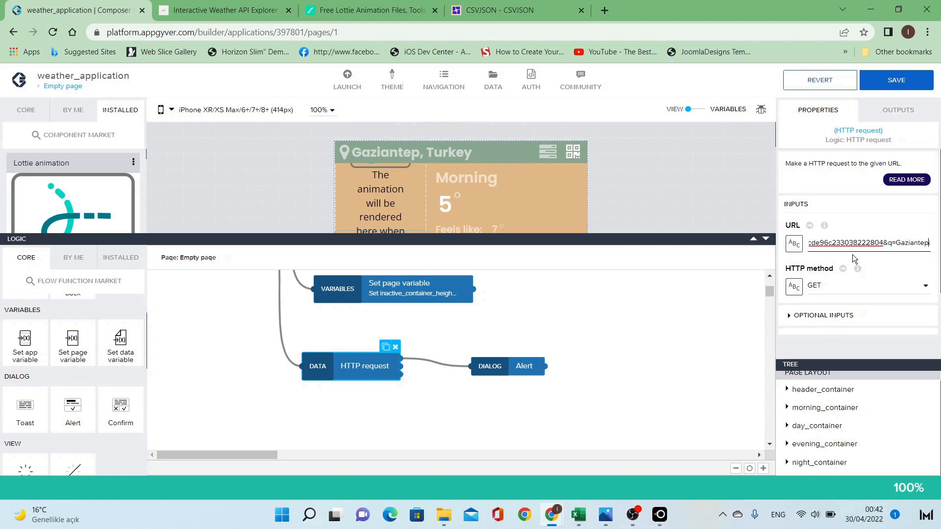
type("&aqi=no")
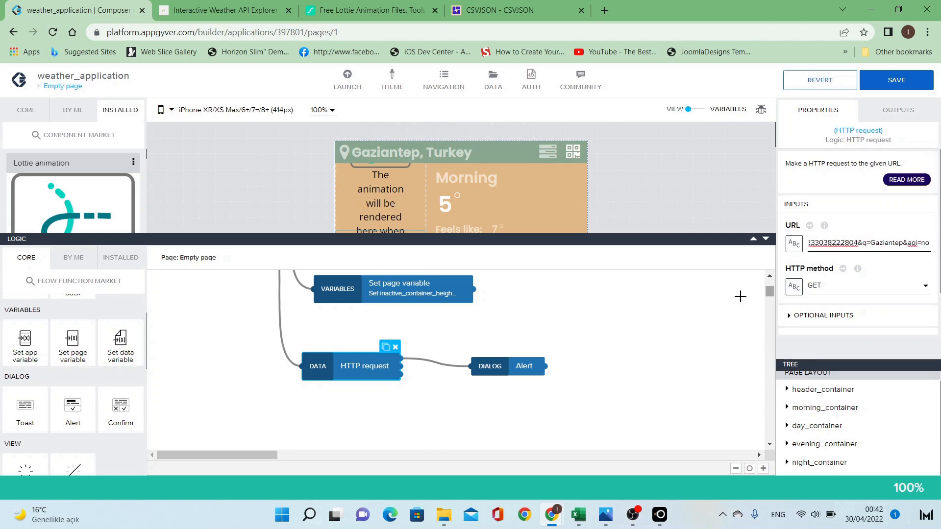
Bind the Alert's dialog title to the HTTP request node's output value "Response body in json format".
left_click(506, 367)
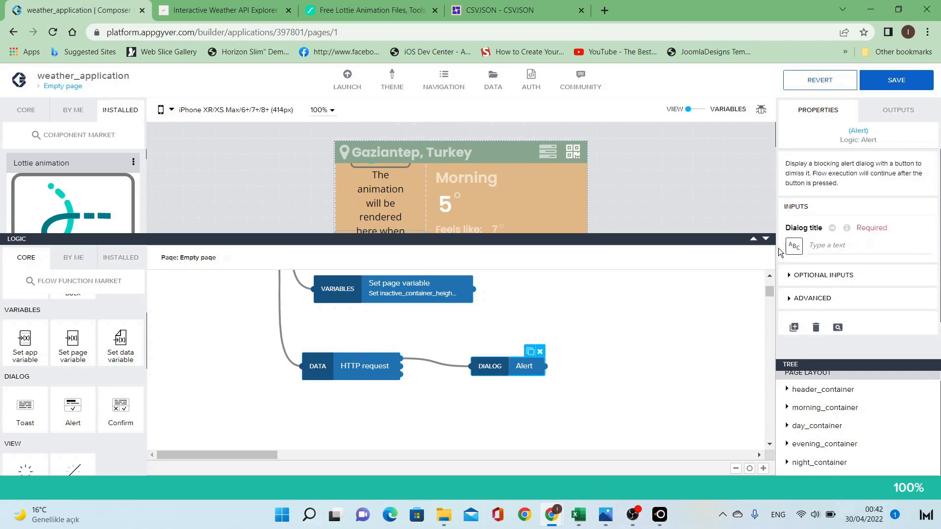
left_click(795, 247)
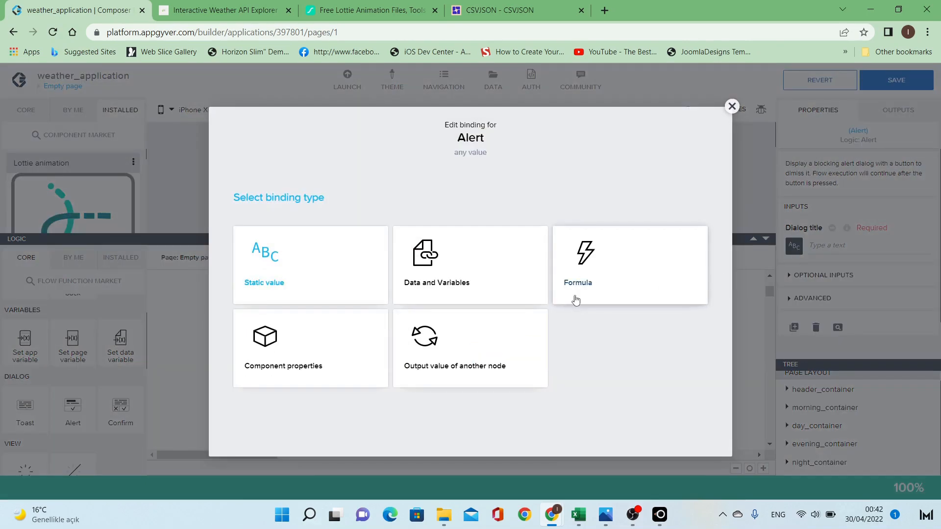
left_click(512, 346)
left_click(485, 307)
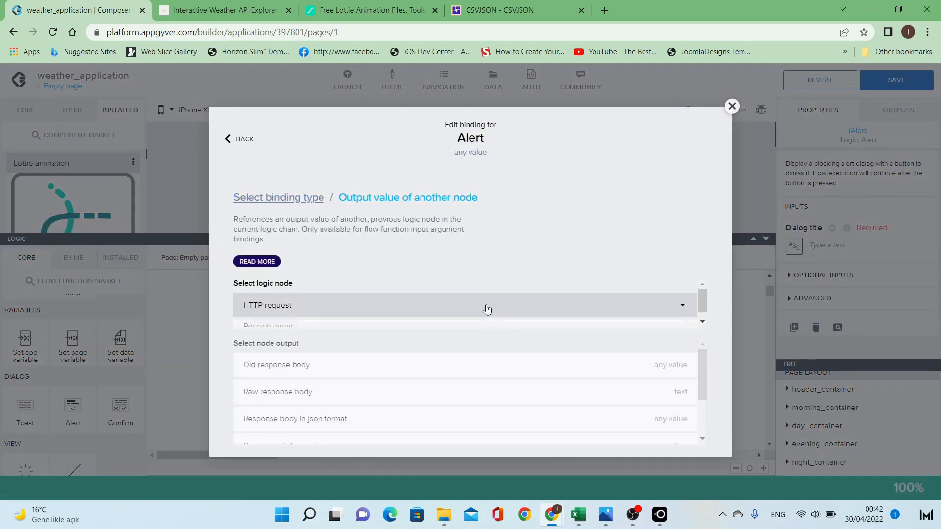
scroll(432, 363, "down", 1)
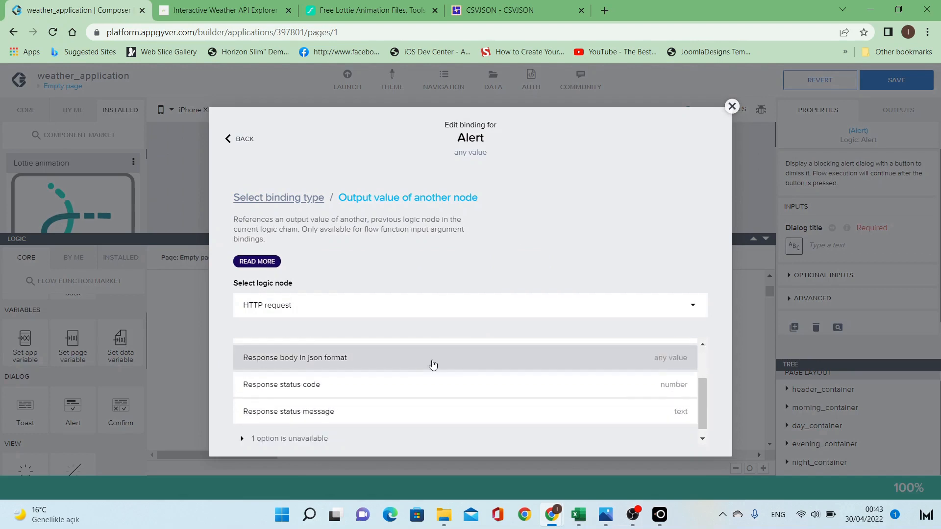
left_click(409, 364)
left_click(412, 365)
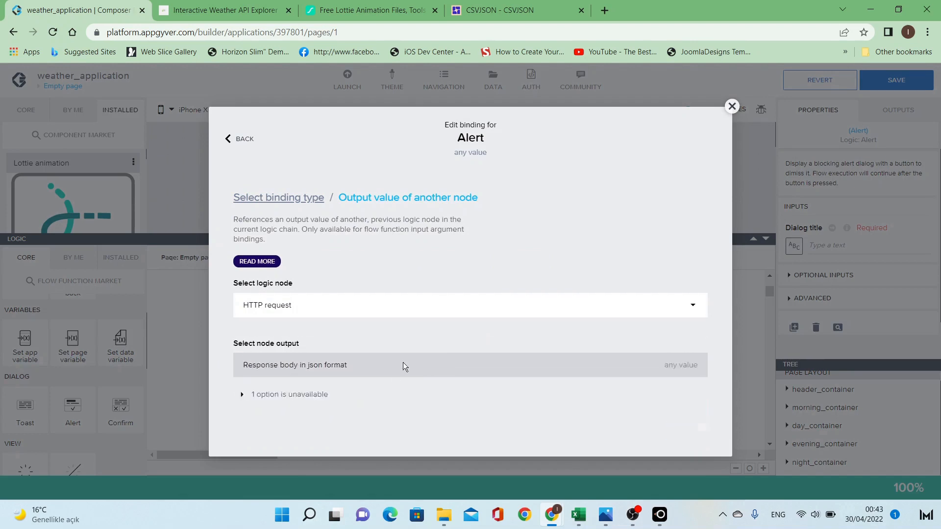
scroll(605, 365, "down", 2)
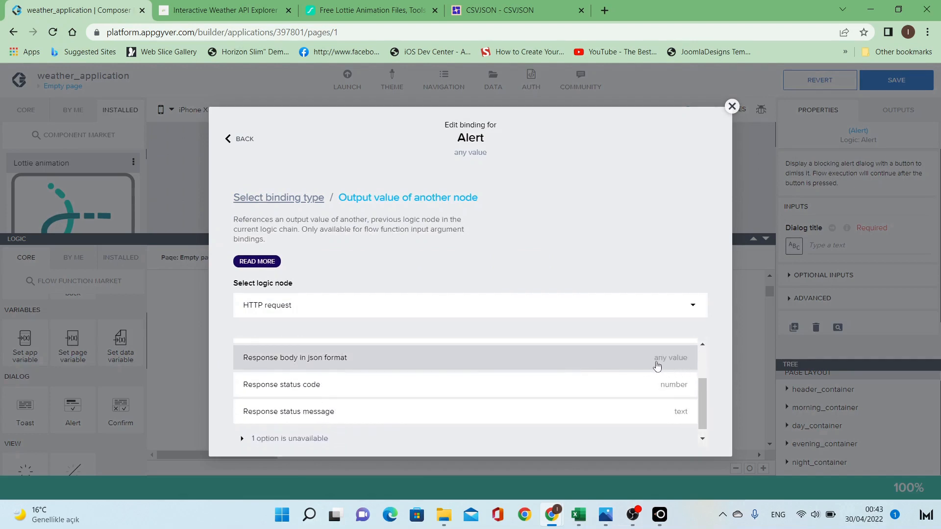
left_click(588, 361)
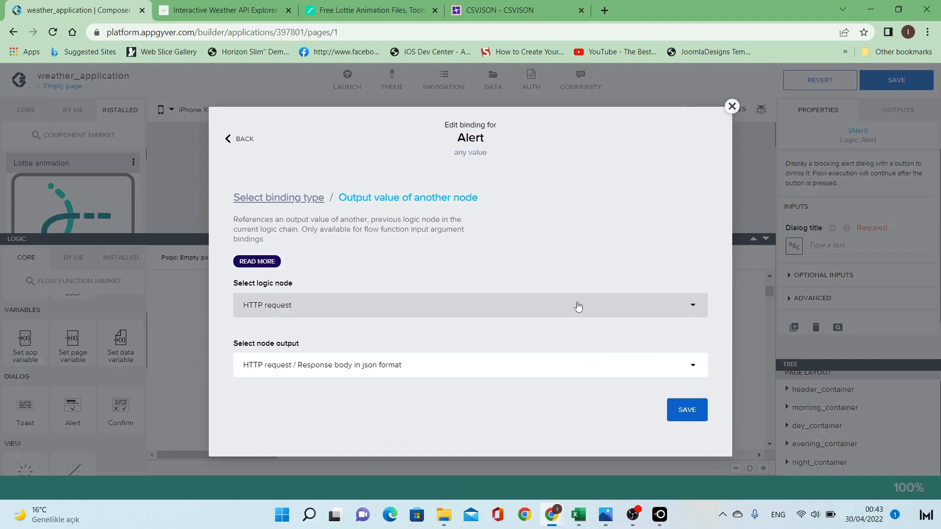
left_click(684, 410)
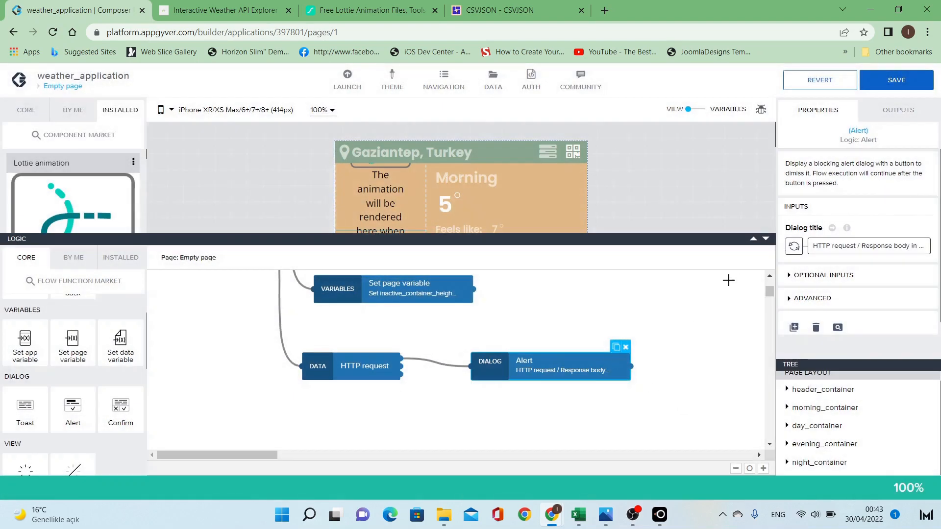
Save the application, check the response alert in the LetsView phone mirror and dismiss it.
left_click(902, 81)
mouse_move(660, 515)
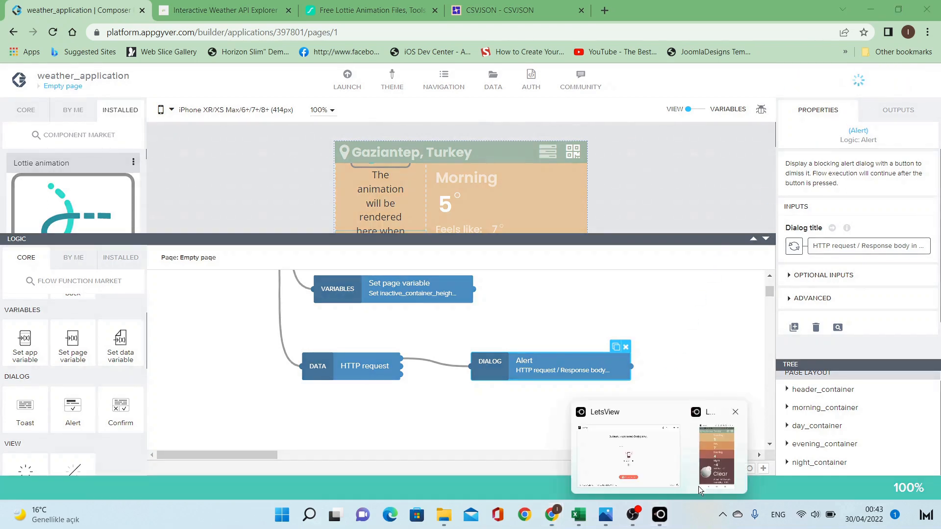
left_click(700, 437)
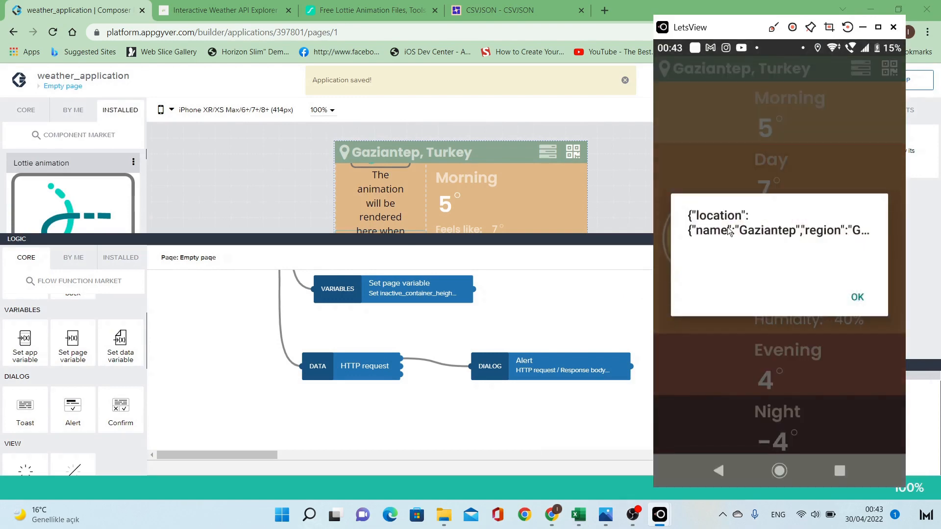
left_click(857, 297)
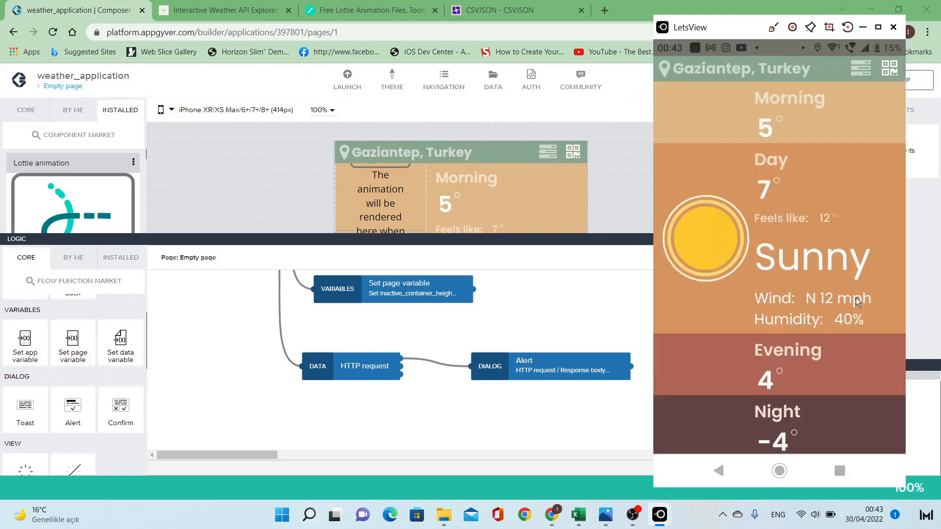
Return to the AppGyver composer and delete the Alert node connected to the HTTP request.
left_click(625, 324)
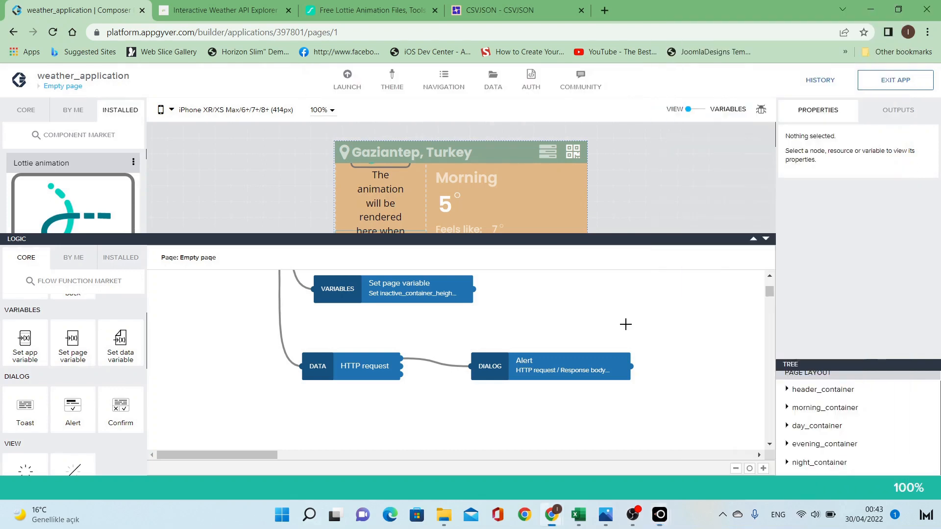
left_click(613, 368)
left_click(627, 348)
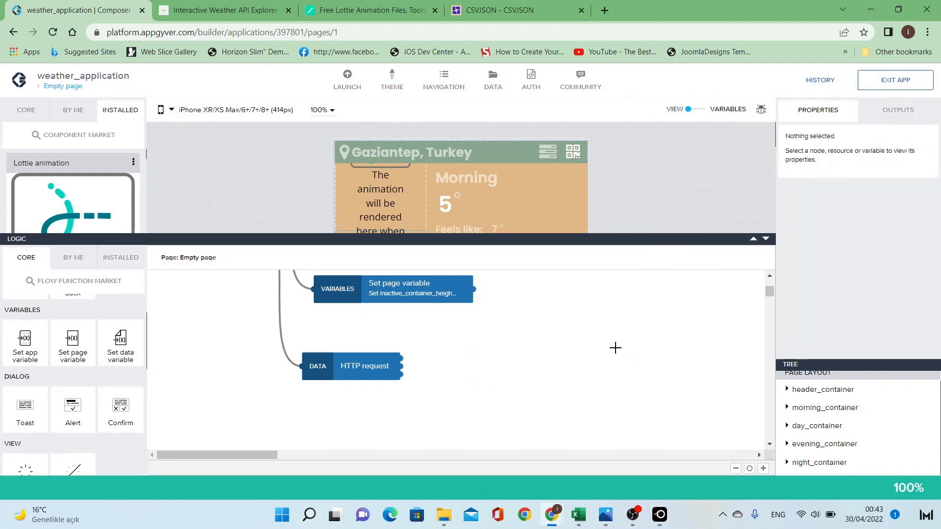
Add a page variable named weather_information.
left_click(694, 111)
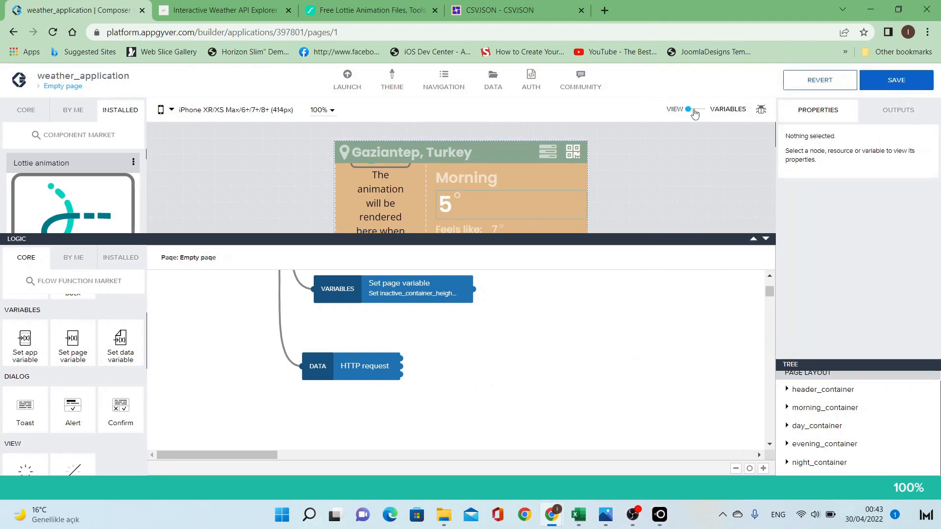
left_click(96, 160)
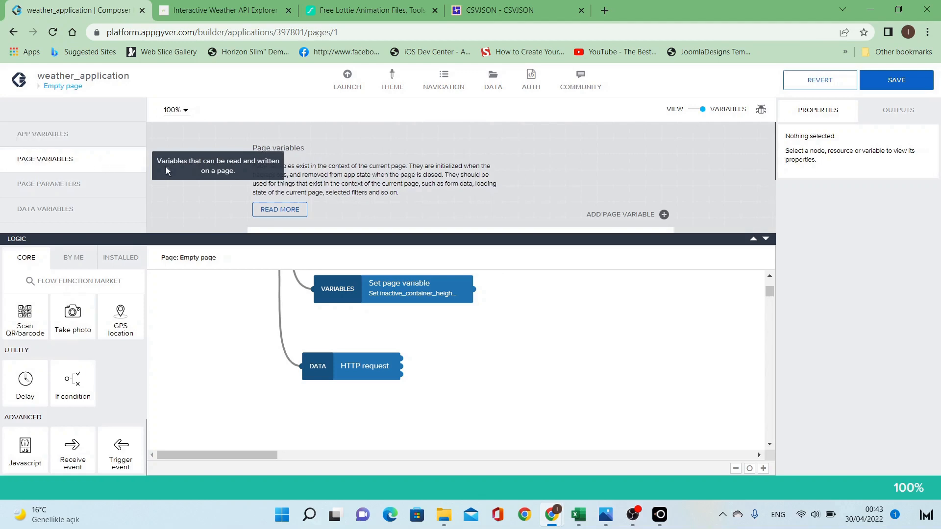
scroll(533, 185, "down", 2)
left_click(766, 239)
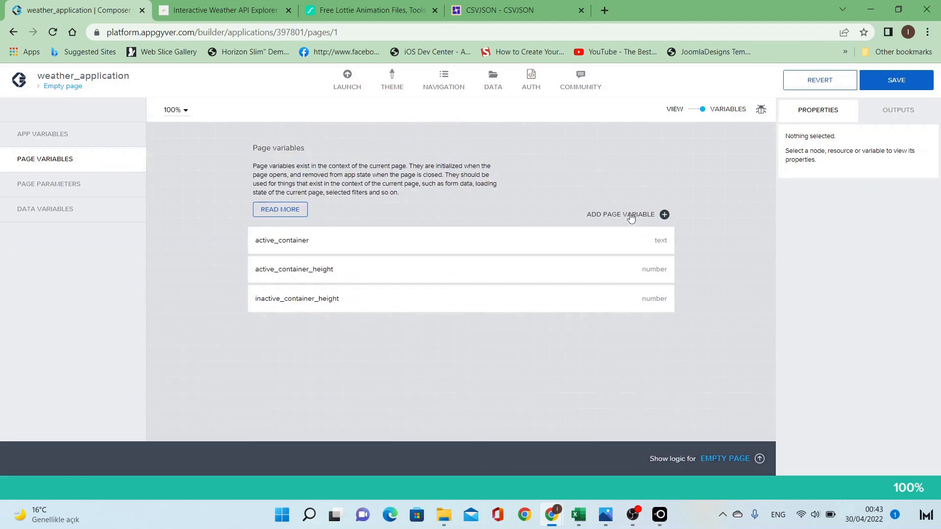
left_click(630, 214)
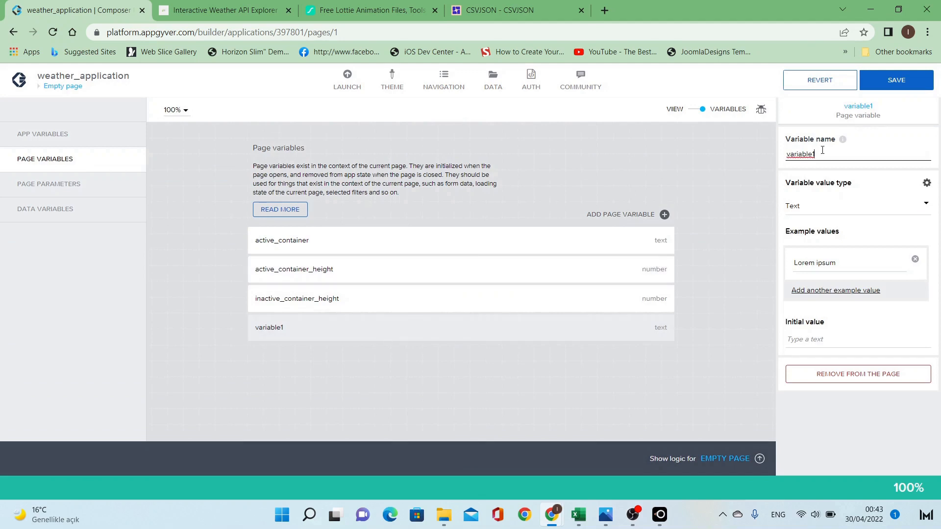
double_click(803, 154)
type("weather")
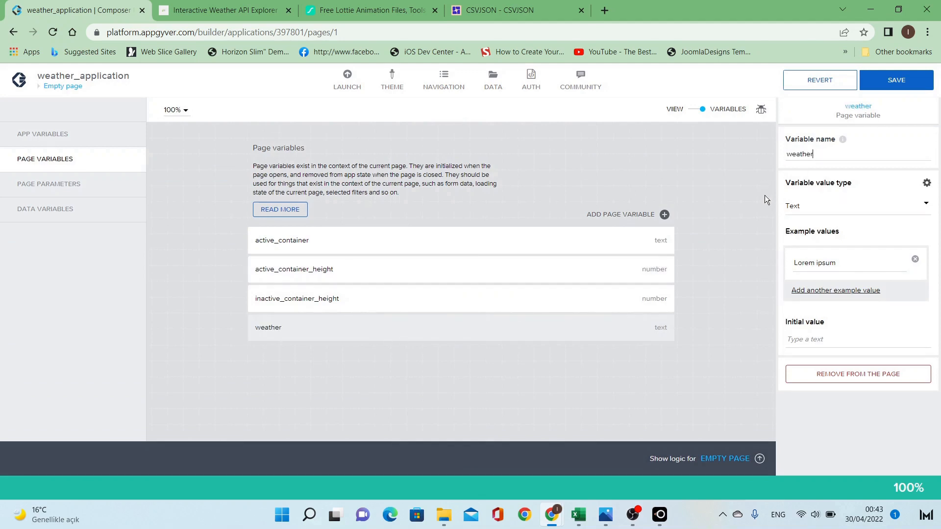
type("_information")
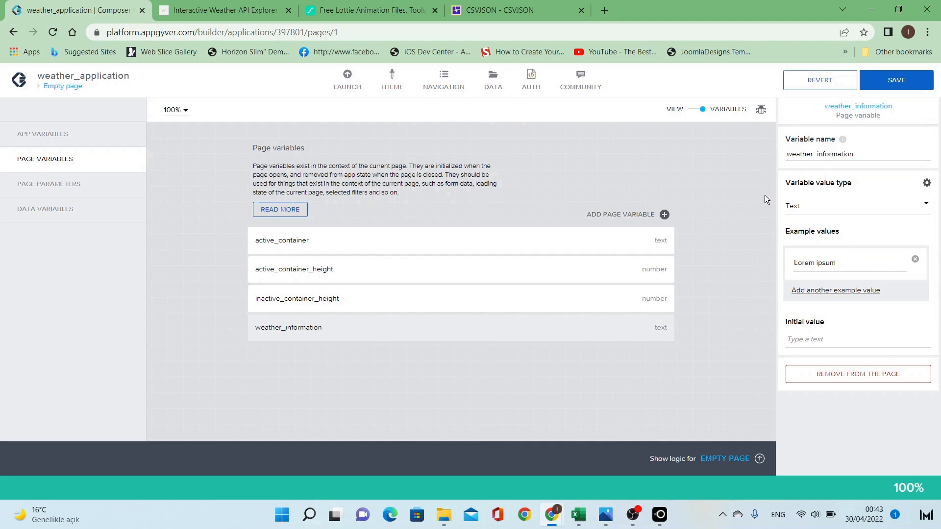
Set the value type of the weather_information page variable to Any value.
left_click(809, 206)
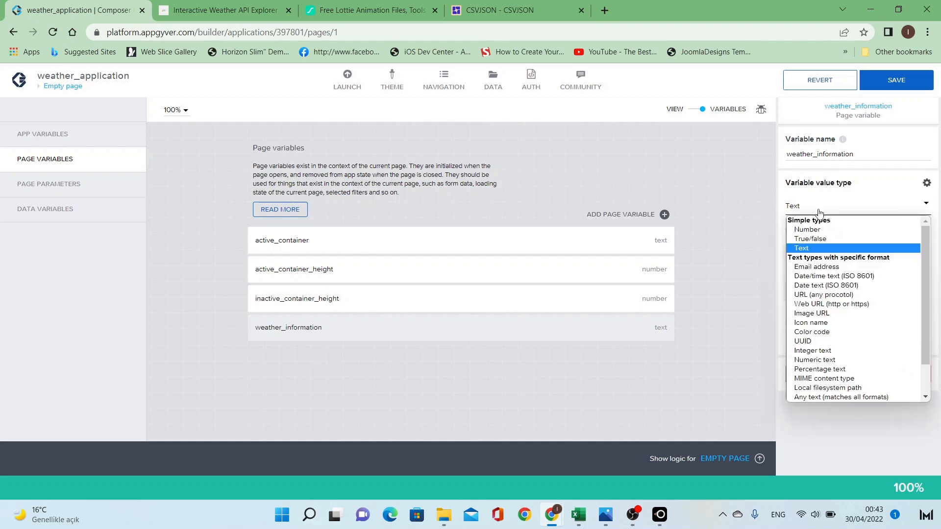
scroll(834, 321, "down", 3)
left_click(830, 393)
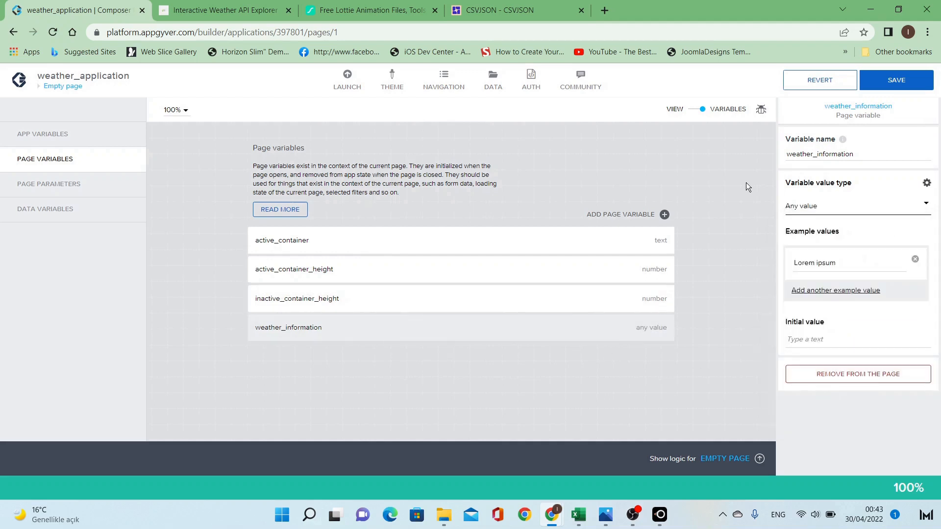
Add a Set page variable node to the page logic and connect the HTTP request's first output to it.
left_click(696, 110)
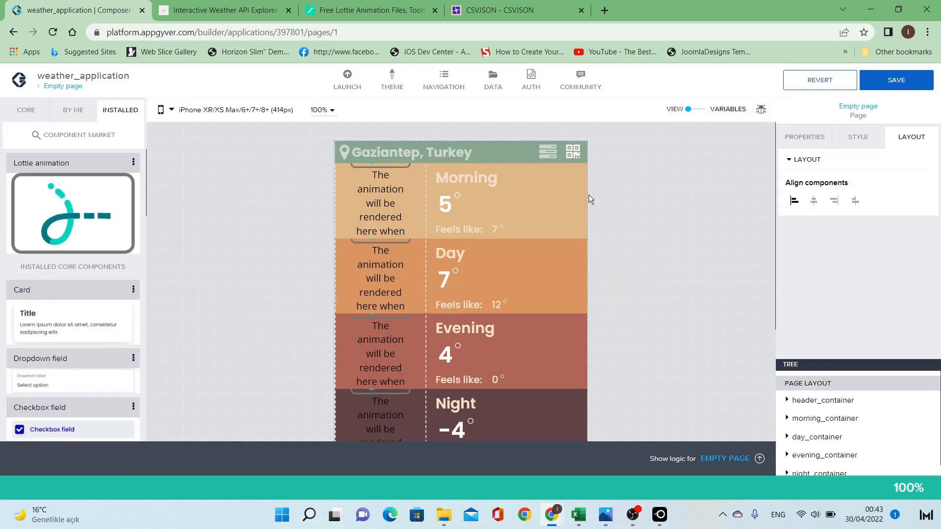
left_click(725, 458)
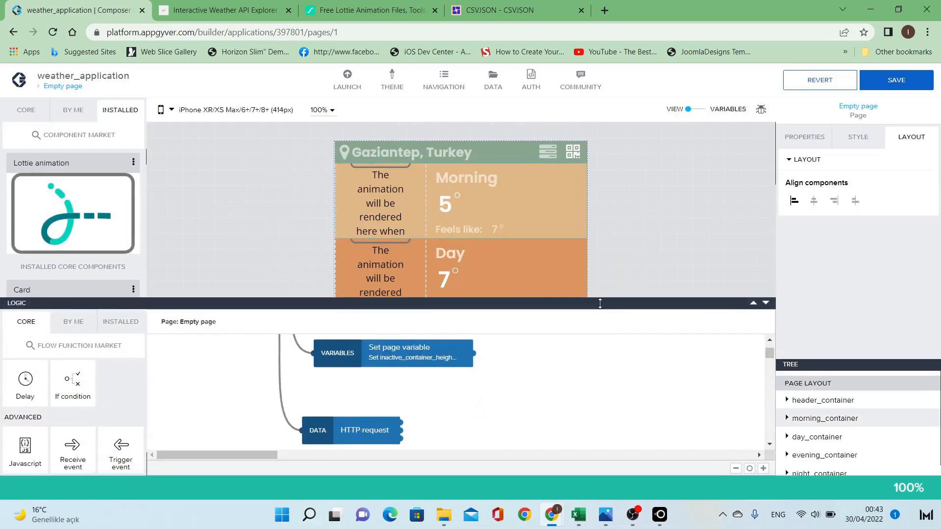
left_click_drag(605, 304, 578, 211)
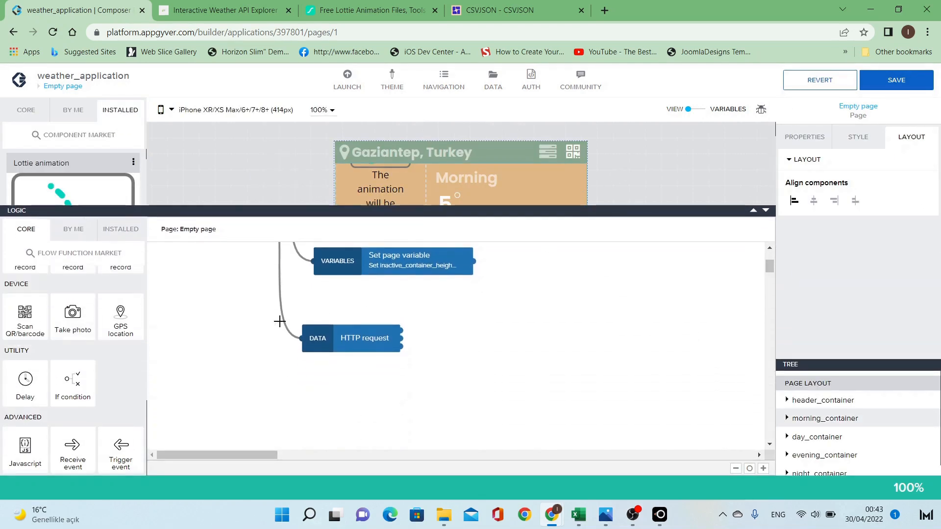
scroll(79, 333, "up", 5)
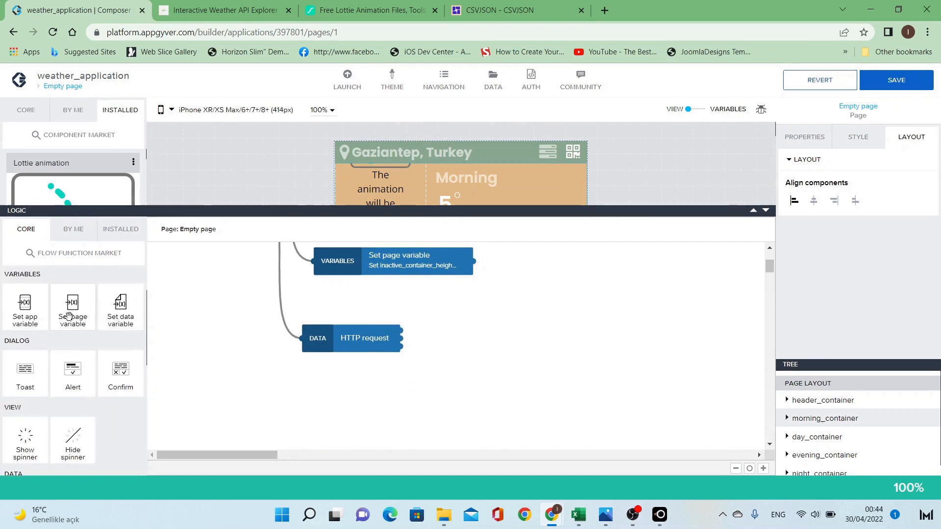
left_click_drag(71, 313, 501, 334)
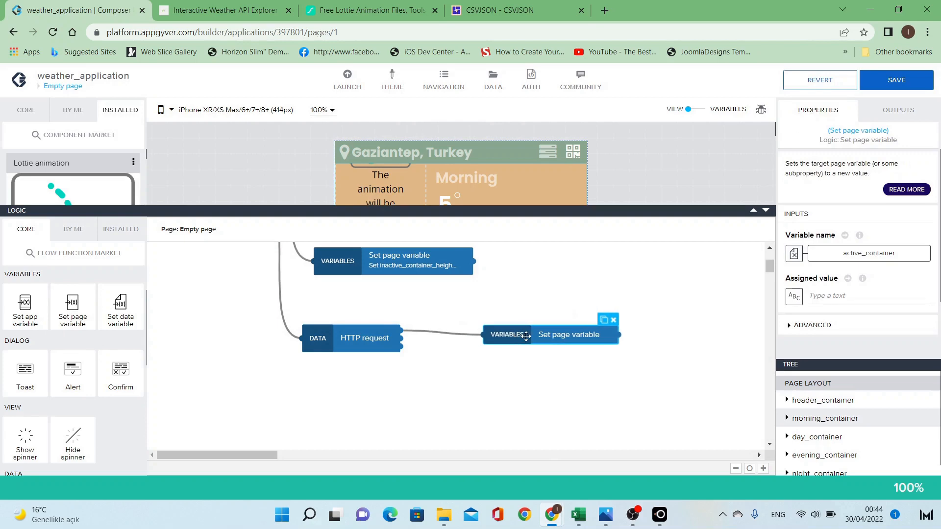
Choose weather_information as the target variable of the new Set page variable node.
left_click(876, 253)
left_click(662, 301)
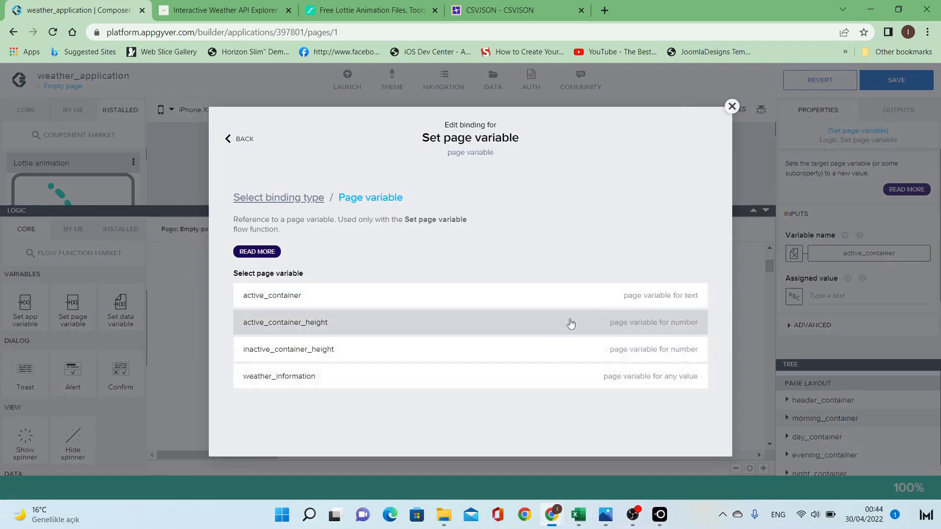
left_click(492, 383)
left_click(682, 352)
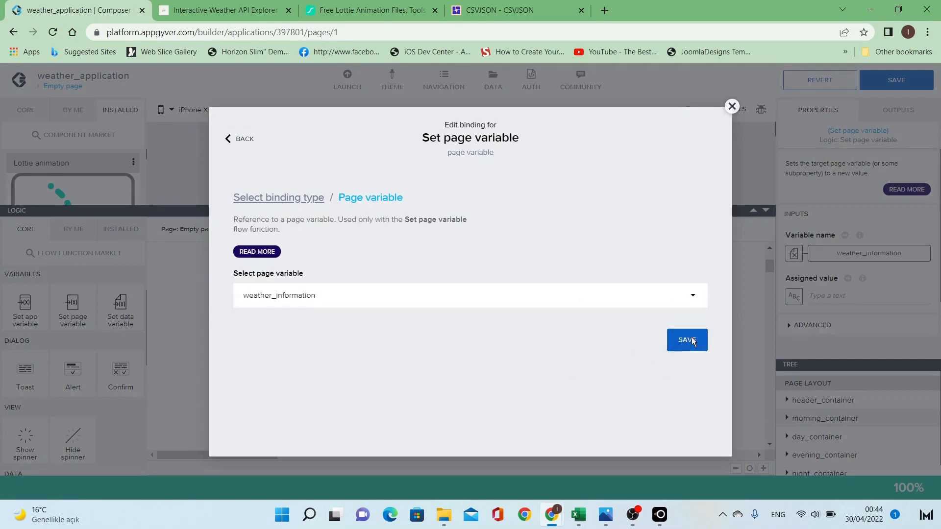
Bind the node's assigned value to the HTTP request output "Response body in json format" and save the application.
left_click(794, 302)
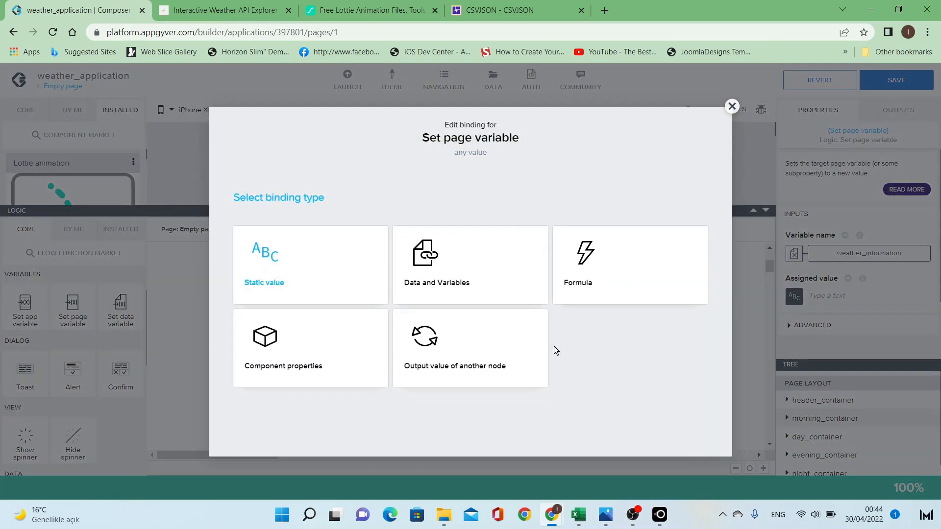
left_click(535, 345)
left_click(520, 306)
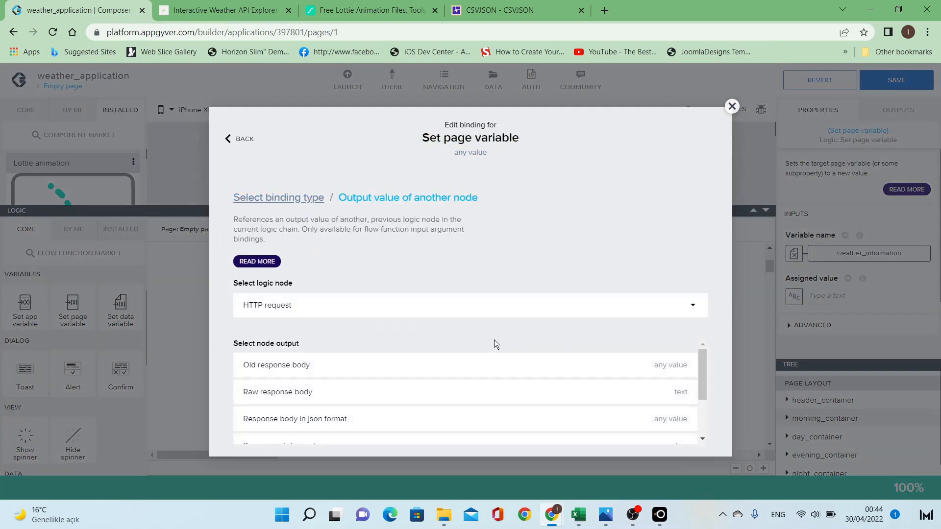
scroll(494, 343, "down", 2)
left_click(469, 362)
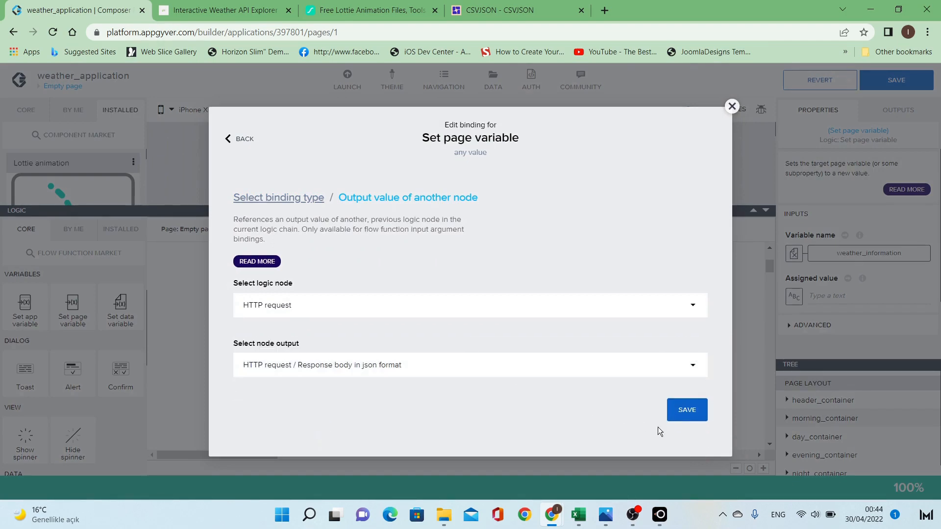
left_click(688, 410)
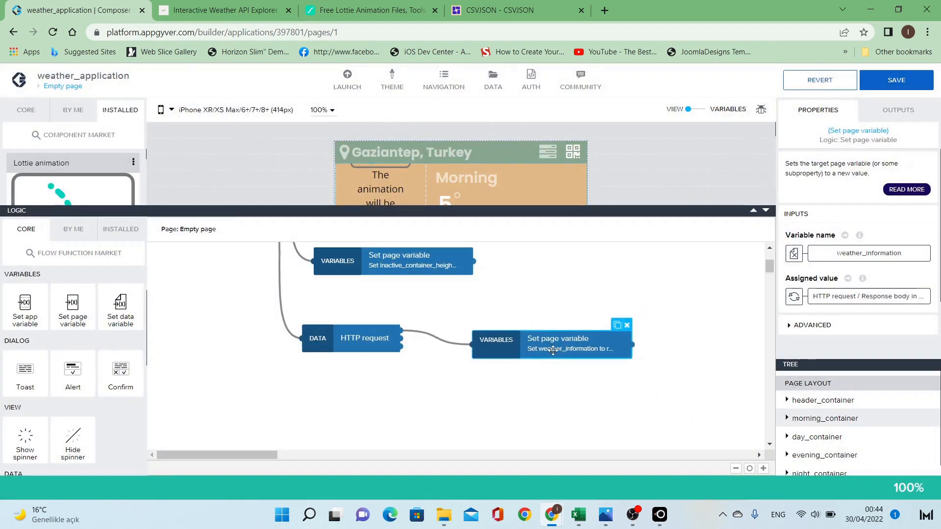
left_click_drag(553, 350, 547, 358)
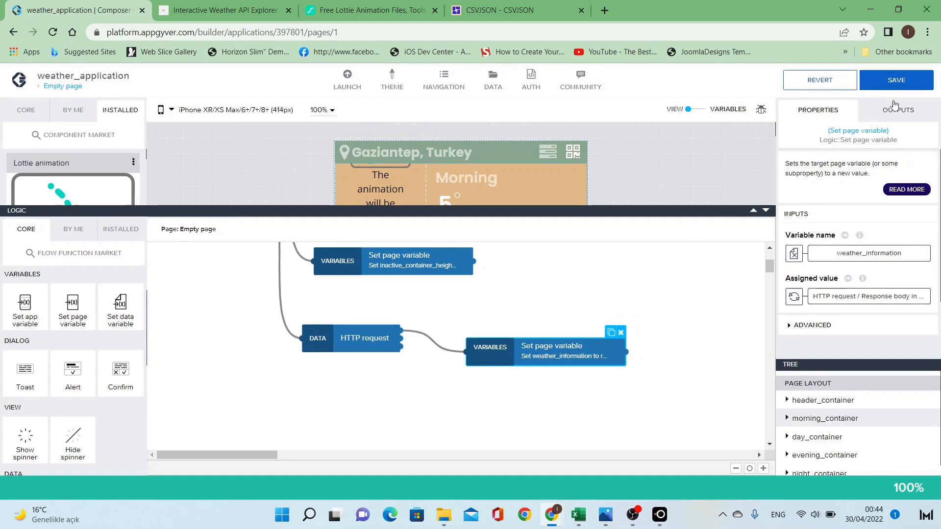
left_click(895, 81)
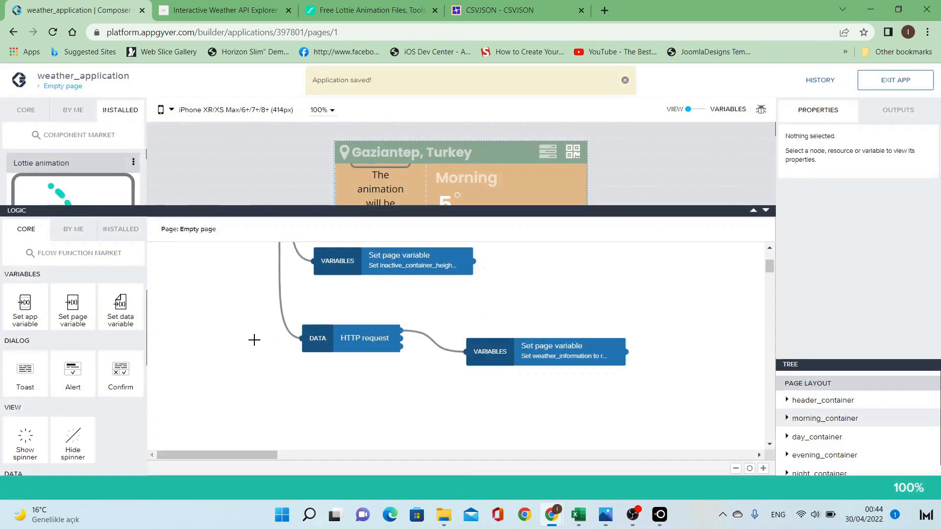
Trigger the HTTP request from Page mounted instead of Page focused, tidy the two nodes' positions and save the application.
scroll(253, 338, "up", 3)
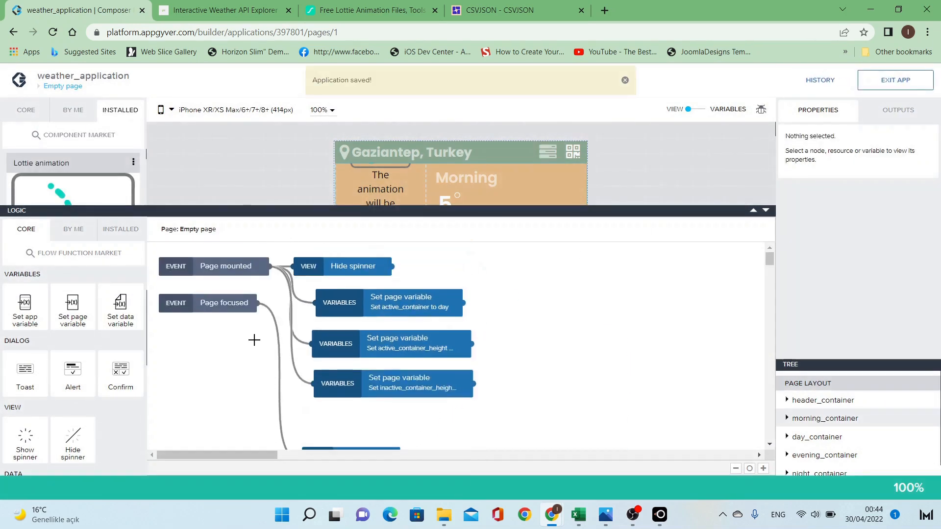
left_click(280, 336)
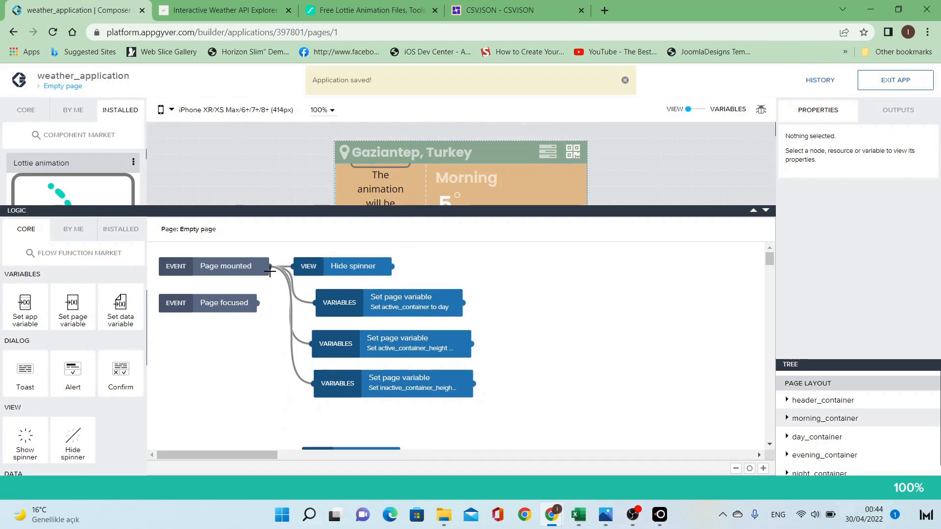
left_click_drag(270, 271, 380, 396)
scroll(282, 360, "down", 1)
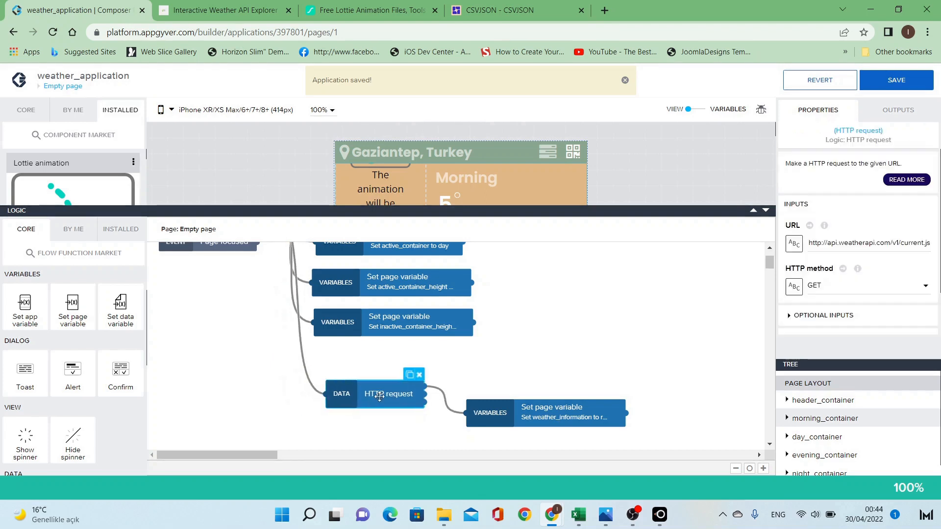
left_click_drag(513, 415, 528, 386)
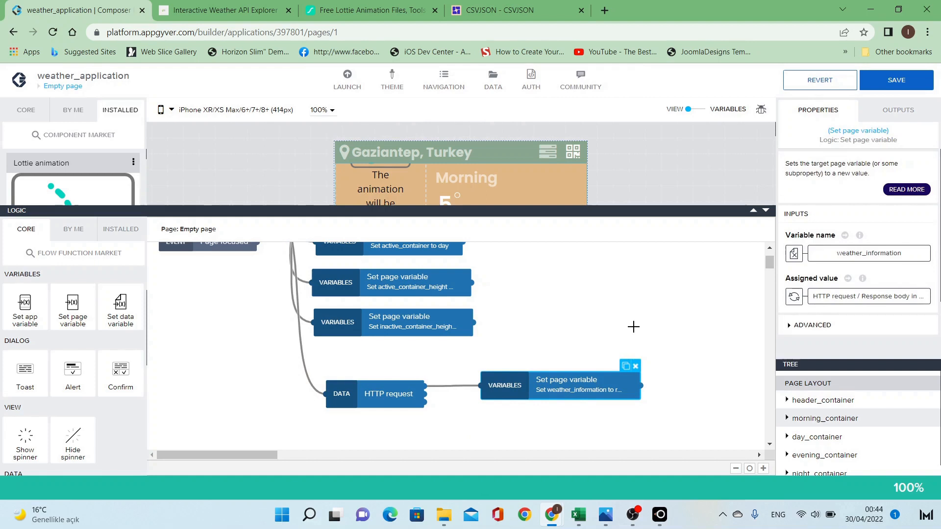
key("ctrl+s")
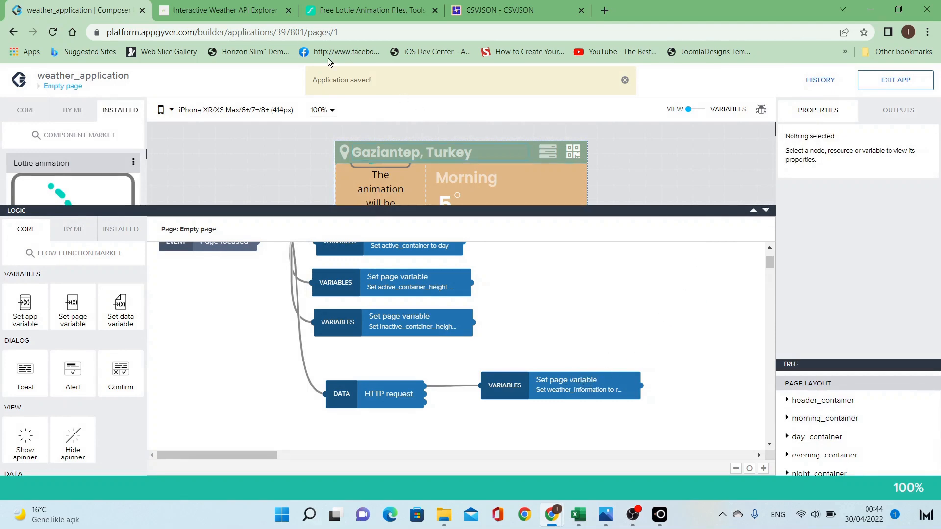
Replace the header location text's content with the formula pageVars.weather_information, after checking the structure of WeatherAPI's response body.
left_click(248, 6)
scroll(386, 267, "down", 10)
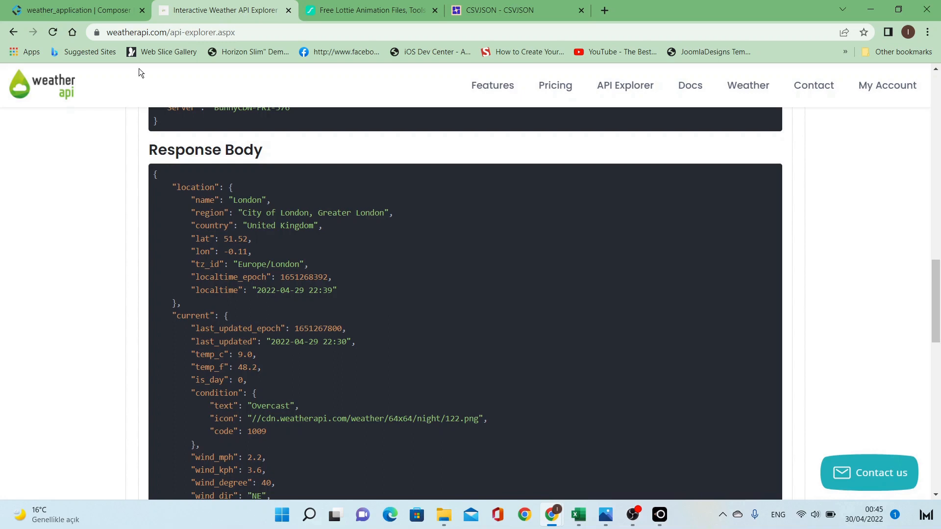
left_click(78, 10)
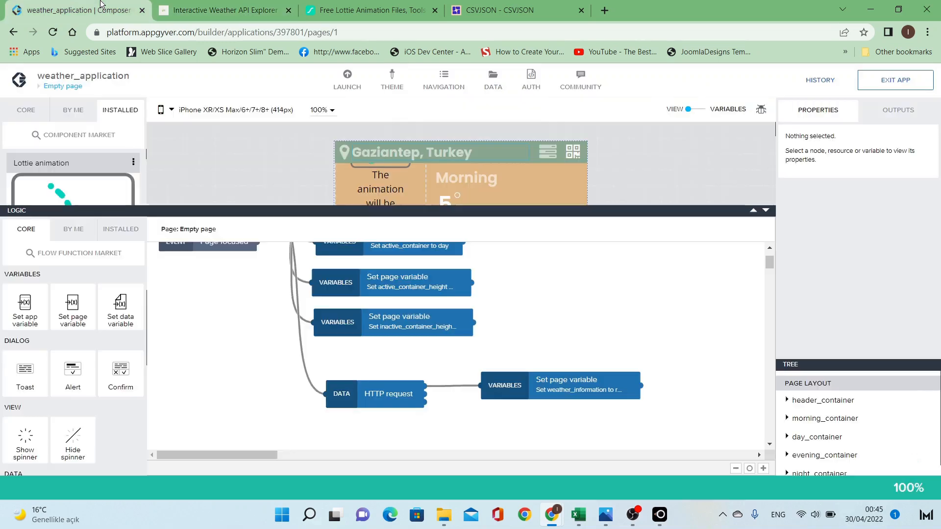
left_click(404, 151)
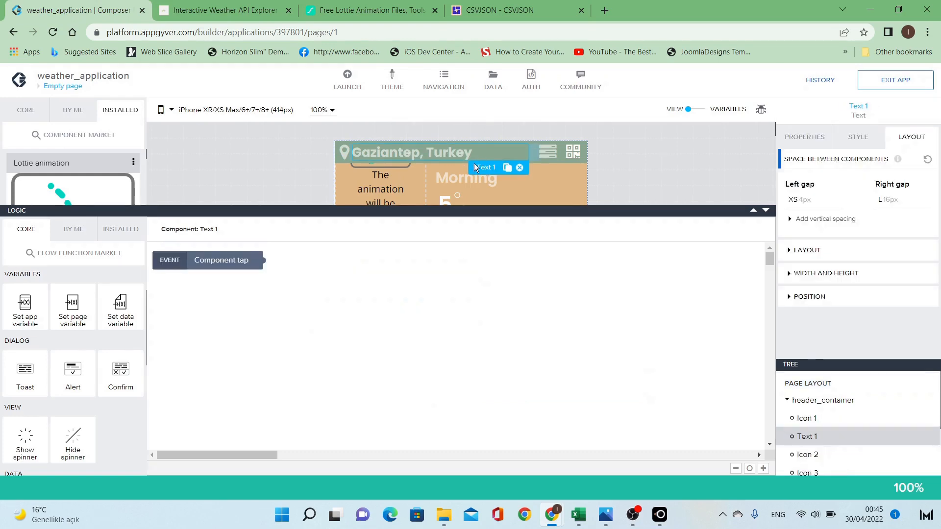
left_click(806, 140)
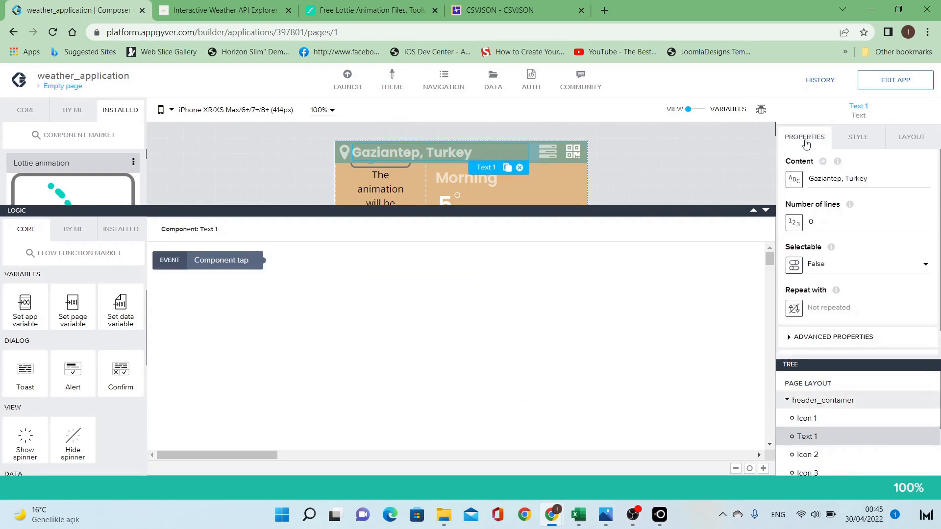
left_click(795, 180)
left_click(631, 267)
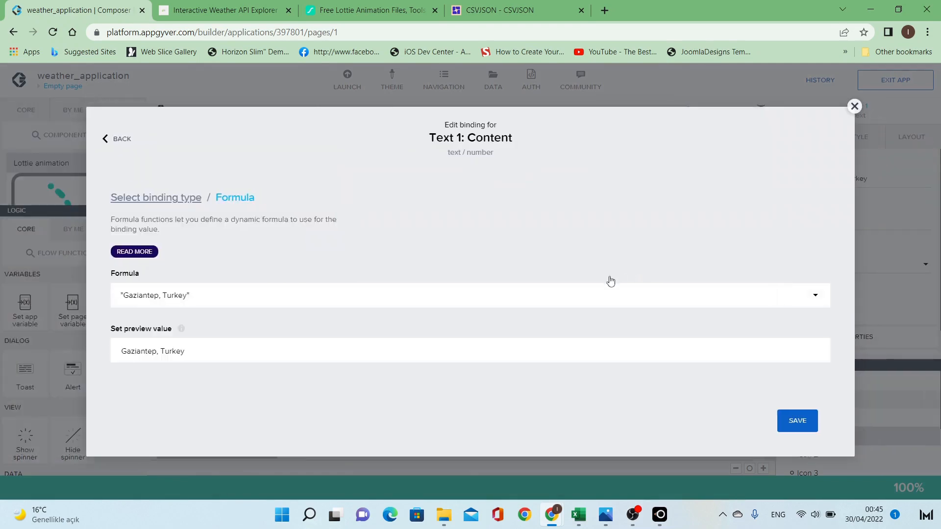
left_click(575, 304)
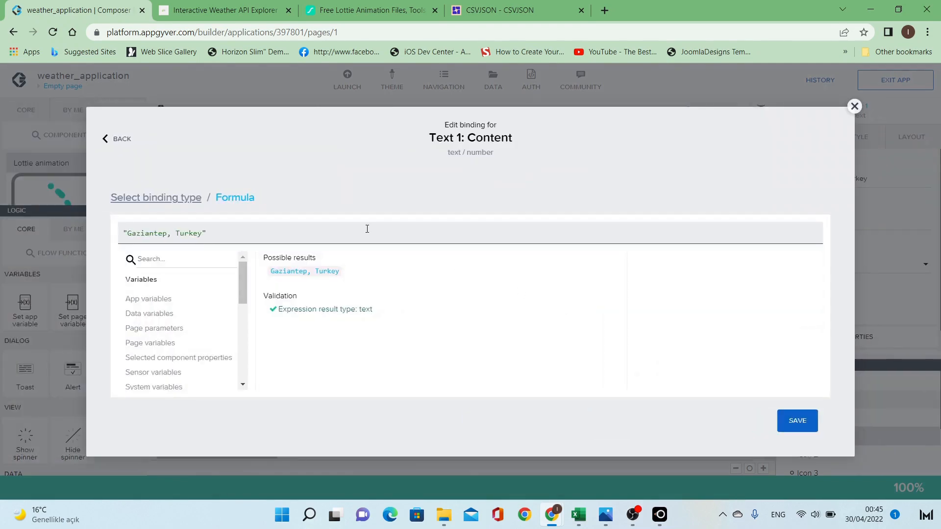
key("ctrl+a")
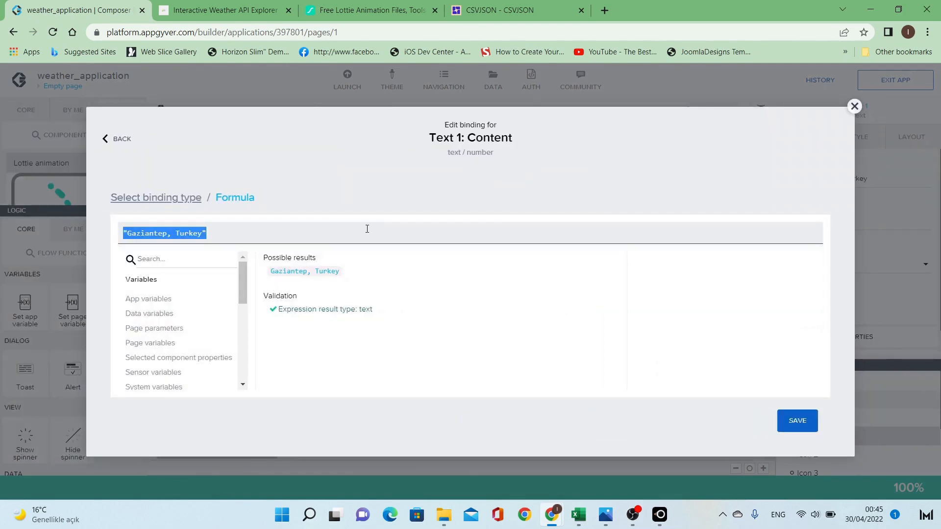
key("BackSpace")
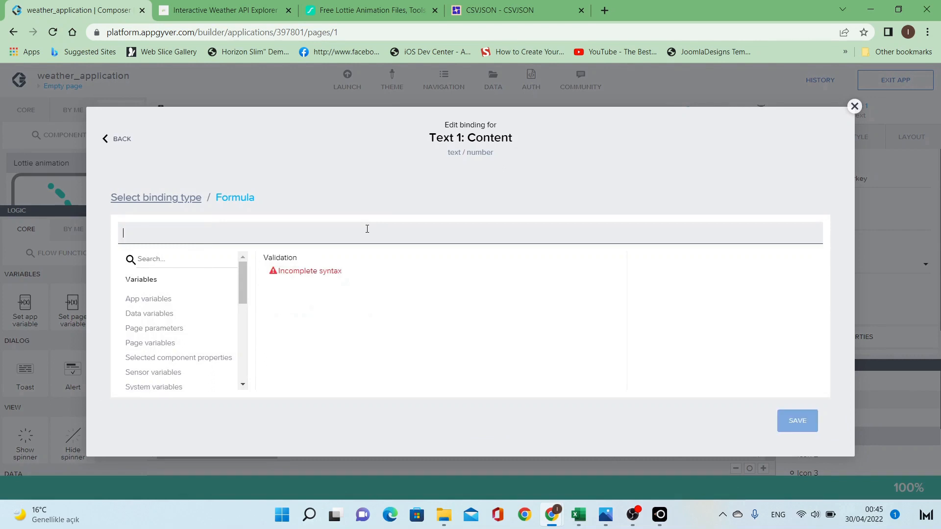
type("page")
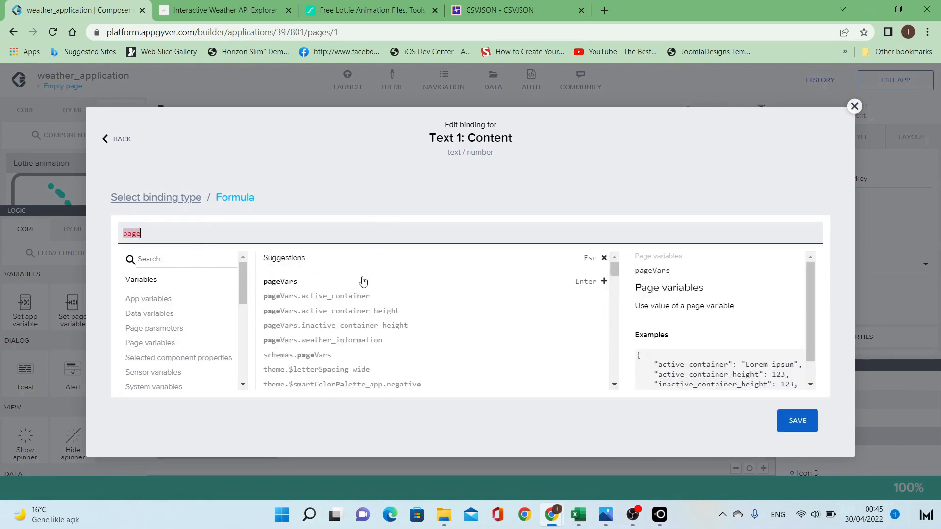
left_click(363, 339)
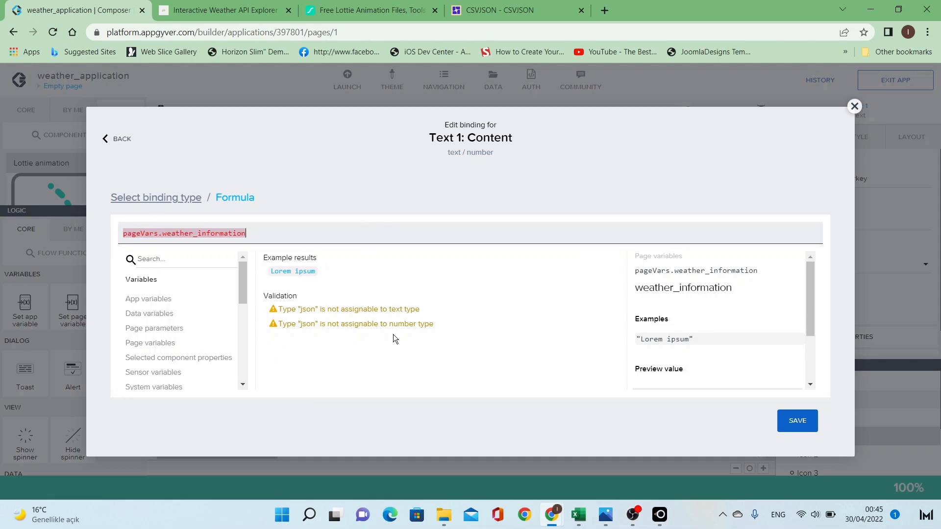
Extend the formula to pageVars.weather_information.location.name, copying the location and name keys from WeatherAPI's response body.
type(".")
left_click(206, 4)
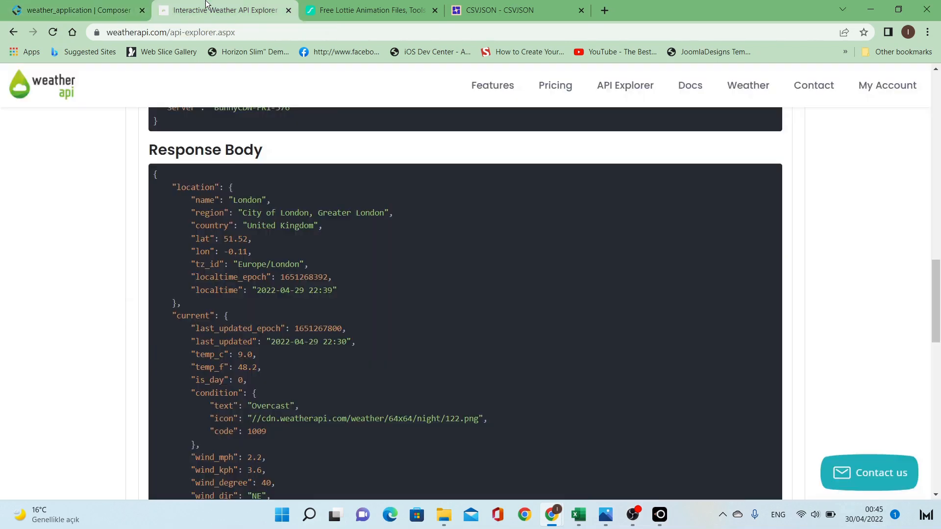
left_click_drag(178, 188, 216, 190)
key("ctrl+c")
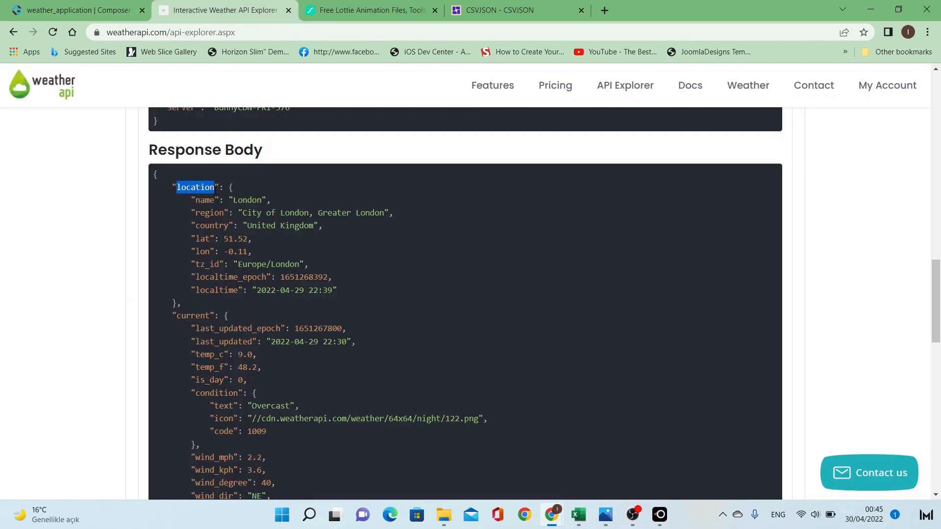
left_click(117, 13)
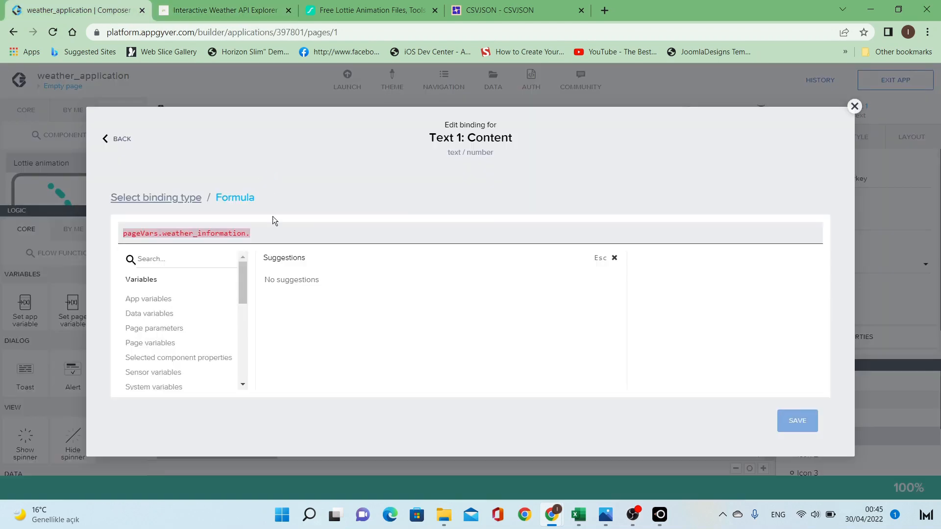
key("ctrl+v")
left_click(229, 10)
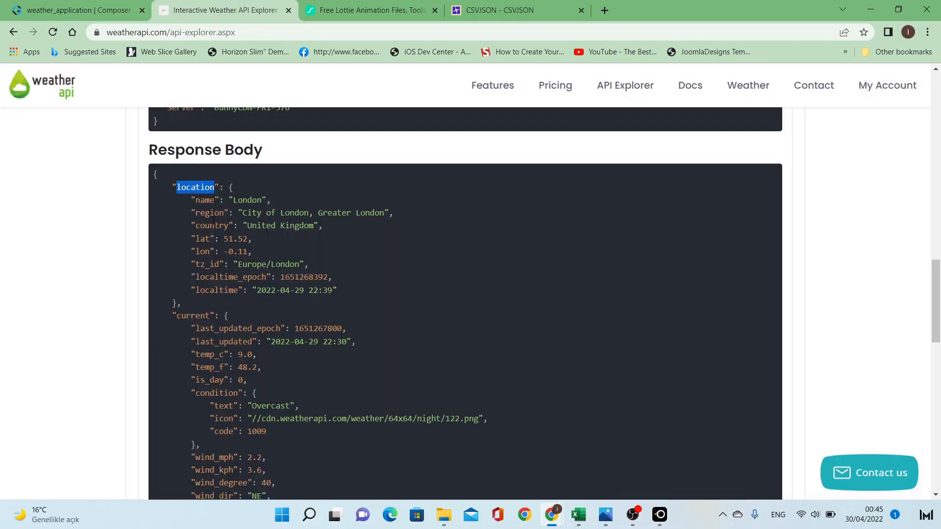
double_click(205, 200)
key("ctrl+c")
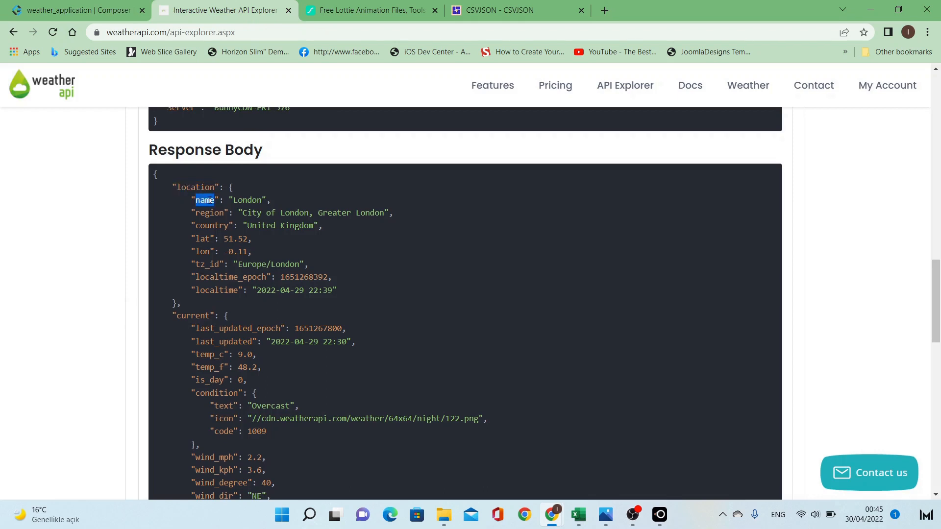
left_click(124, 6)
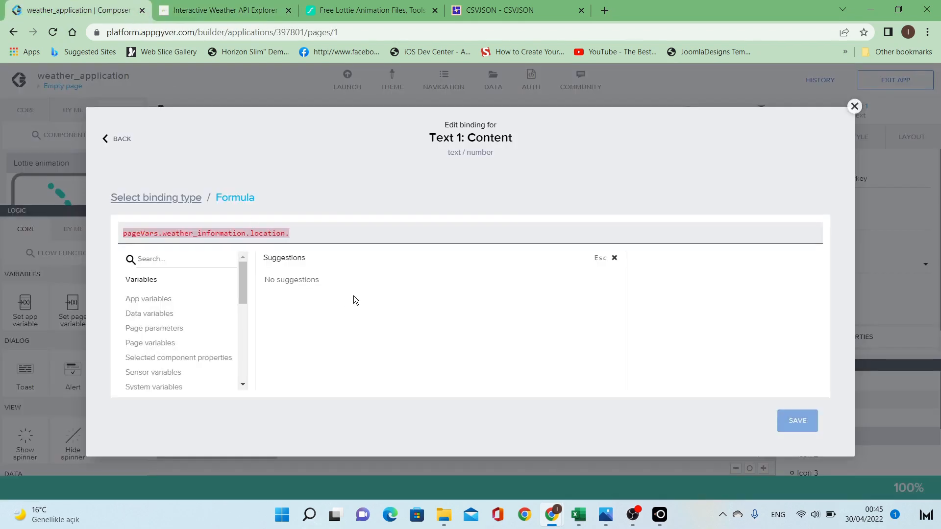
key("ctrl+v")
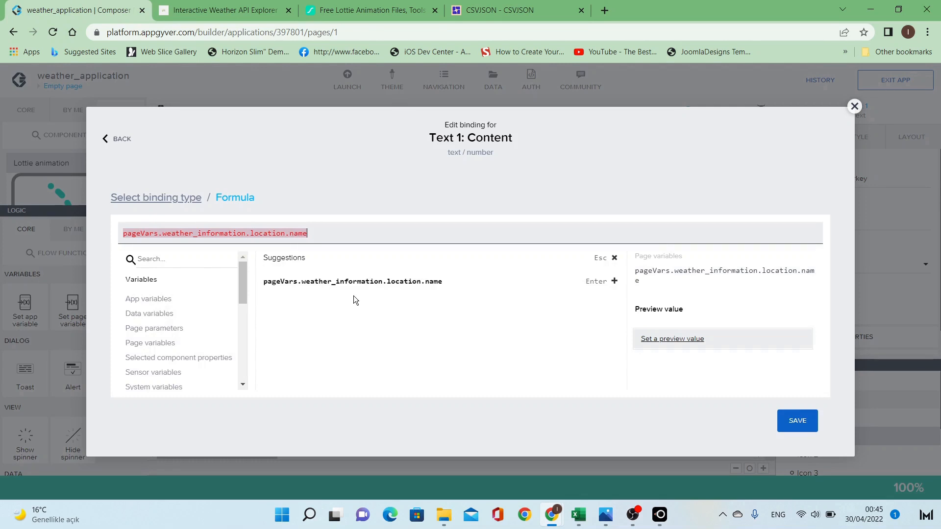
Append the text separator " , " to the formula, with a plus sign on each side.
type("+")
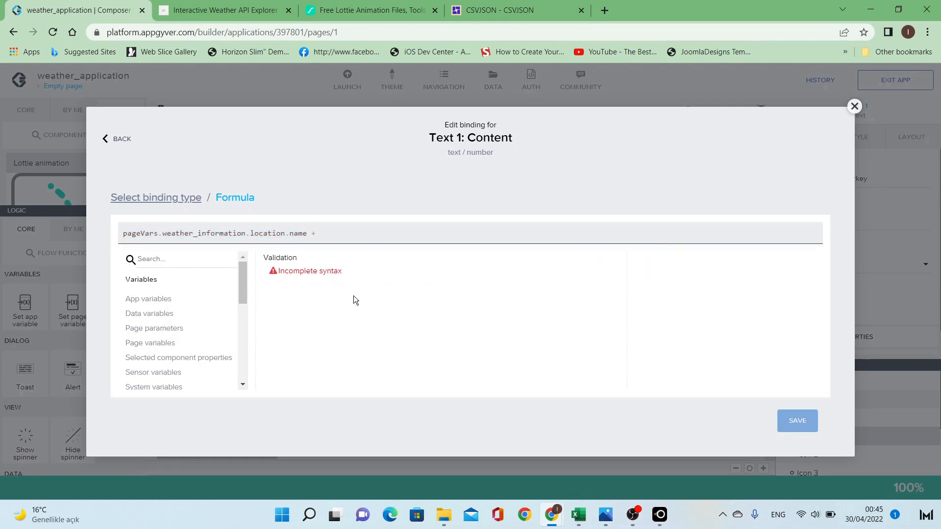
type(" \" ,\"")
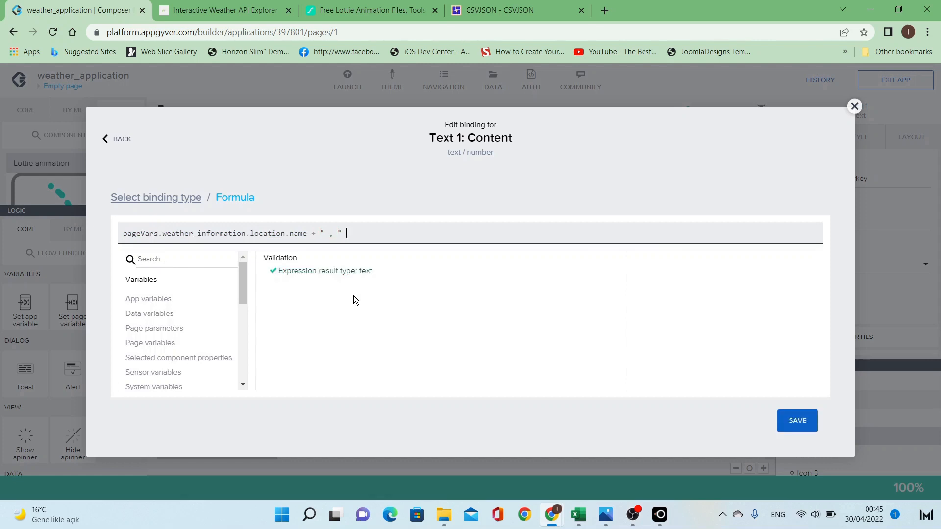
key("Right")
type("+")
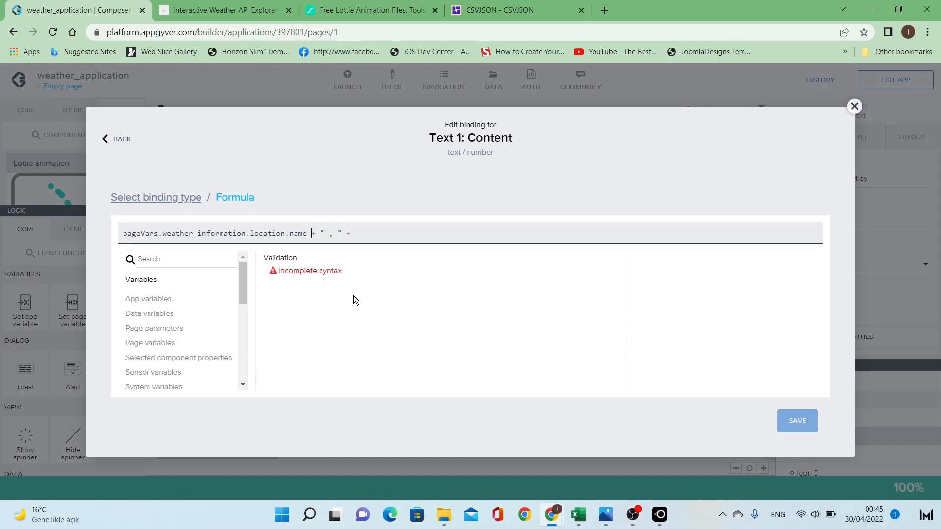
Append pageVars.weather_information.location.country to the formula, check the key against the API response, and save the content binding.
key("ctrl+shift+Left")
key("ctrl+shift+Left")
key("ctrl+shift+Left")
key("ctrl+shift+Left")
key("ctrl+shift+Left")
key("ctrl+shift+Left")
key("ctrl+shift+Left")
key("ctrl+c")
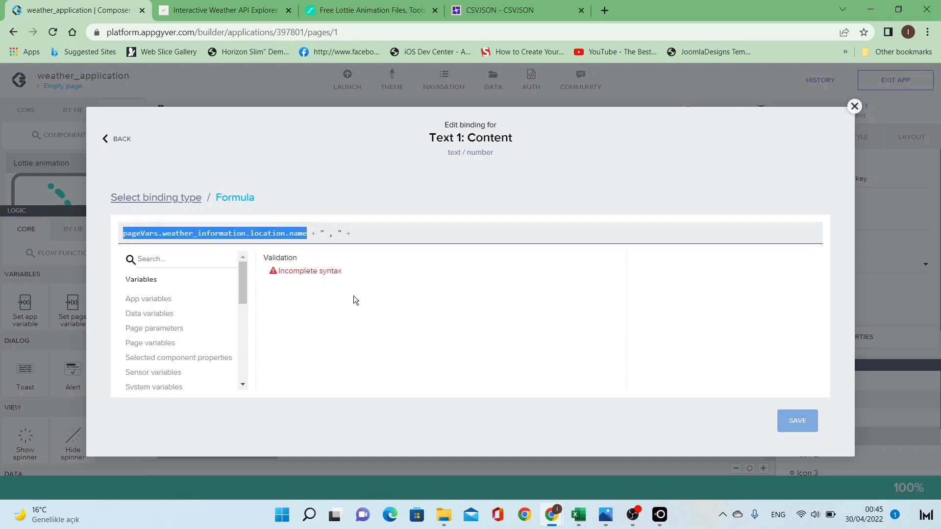
key("ctrl+Right")
key("End")
key("ctrl+v")
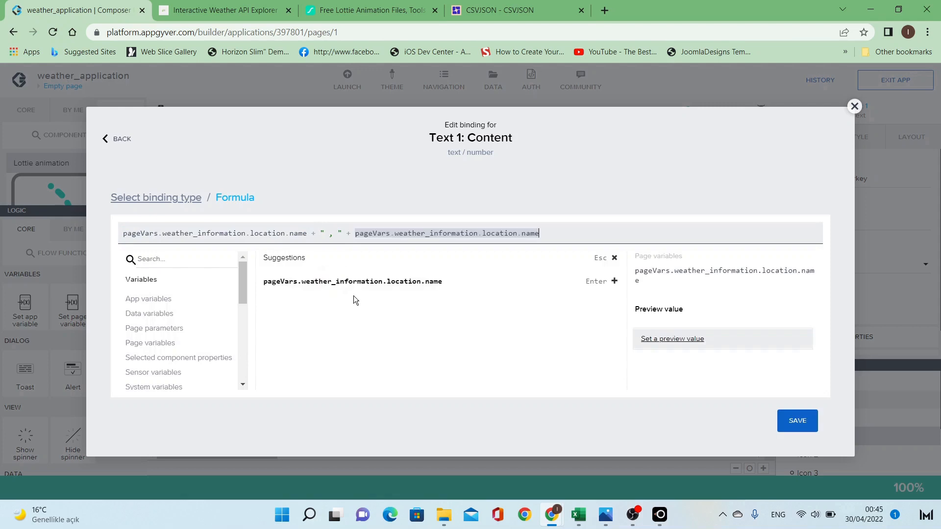
key("ctrl+shift+Right")
type("country")
left_click(242, 6)
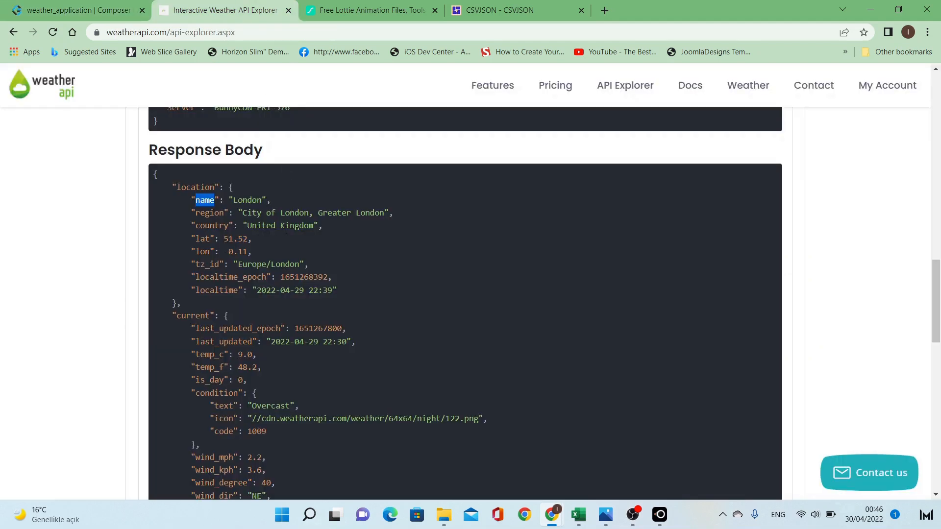
left_click(93, 9)
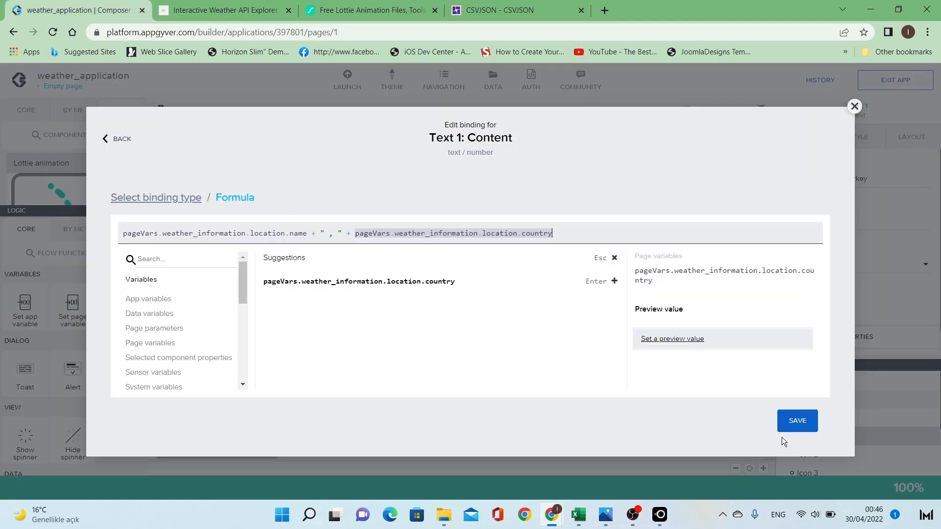
left_click(799, 429)
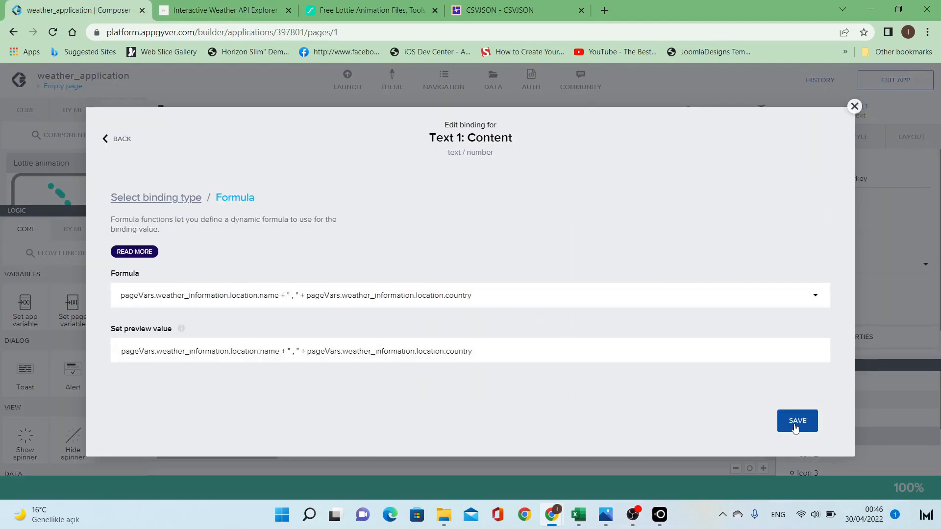
left_click(794, 424)
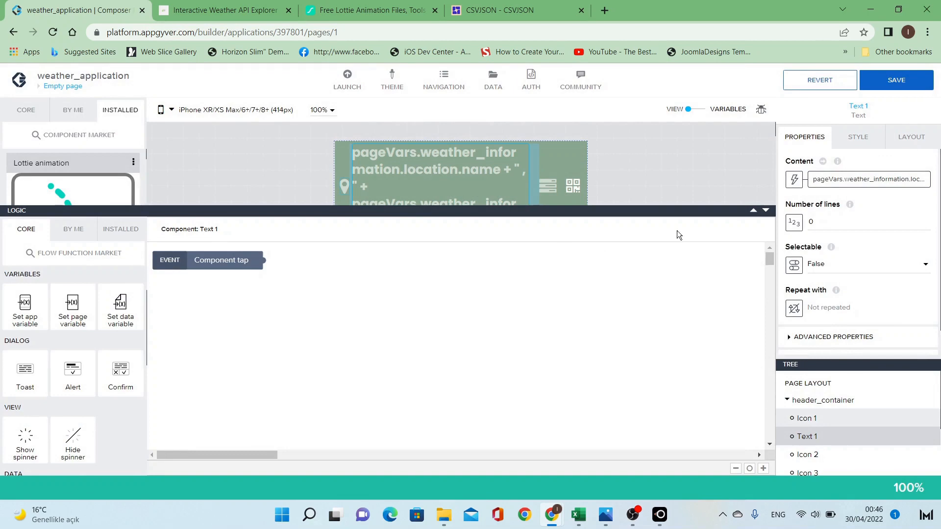
Reopen the header location text's content binding and enter "city, country" as its preview value.
left_click(870, 182)
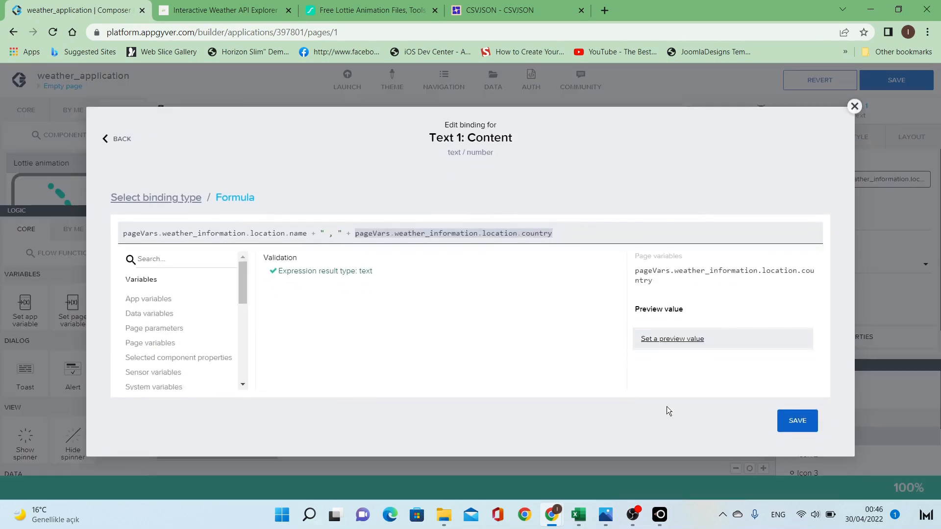
left_click(789, 423)
triple_click(389, 351)
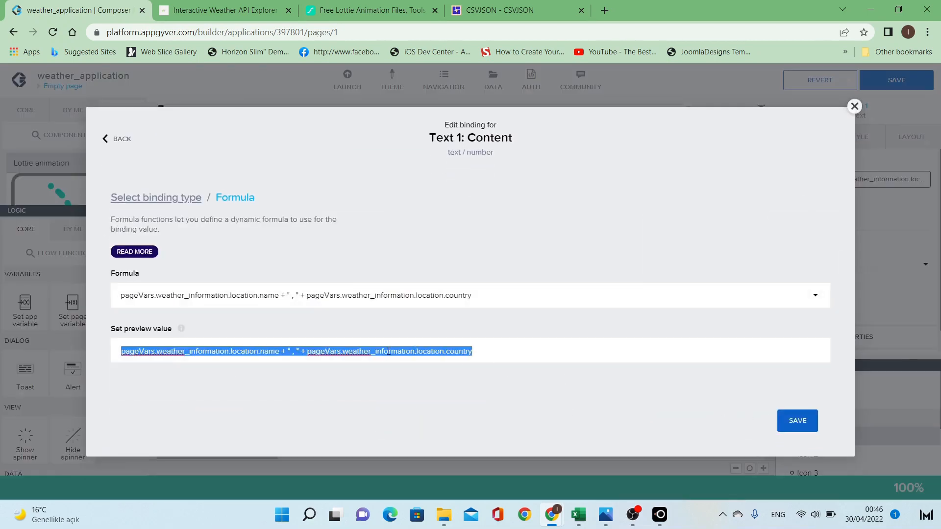
type("country")
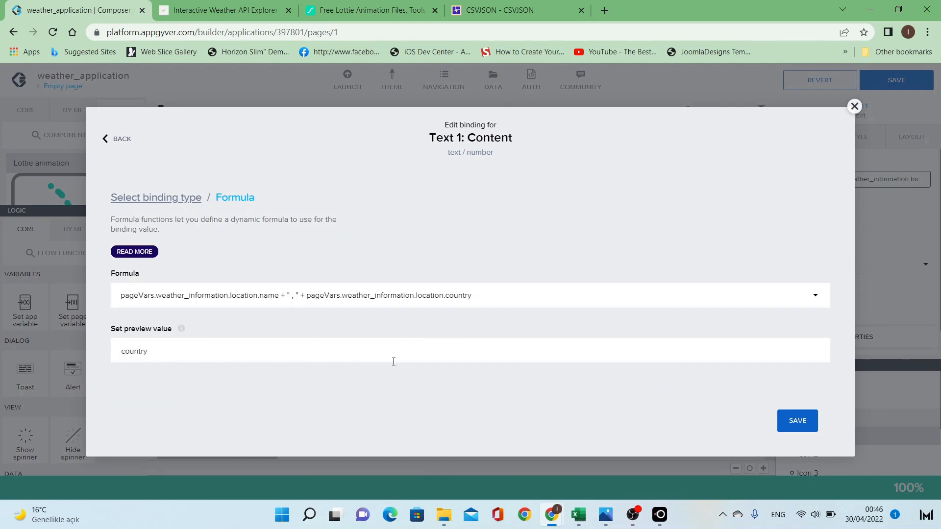
type("city,")
key("Left")
key("Left")
Remove the space before the comma in the formula's separator so it reads ", " and save the formula.
left_click(290, 296)
left_click(327, 236)
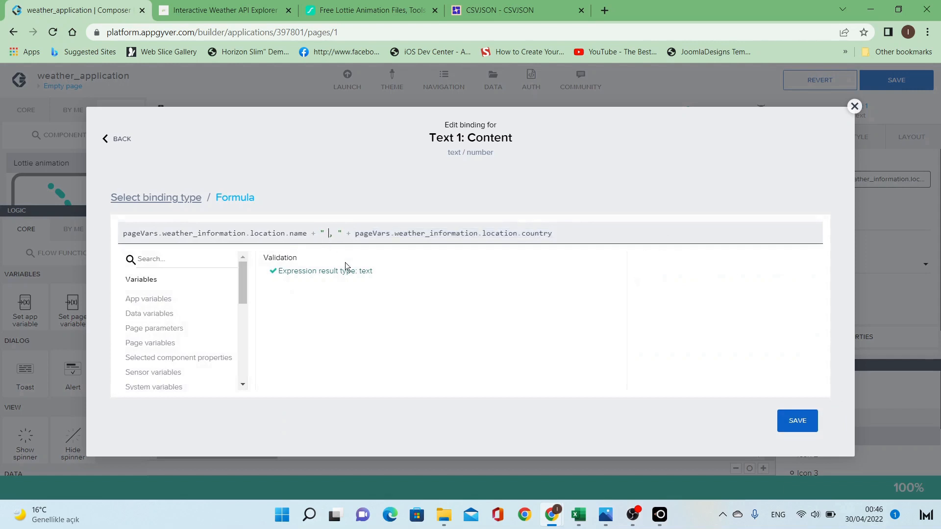
key("BackSpace")
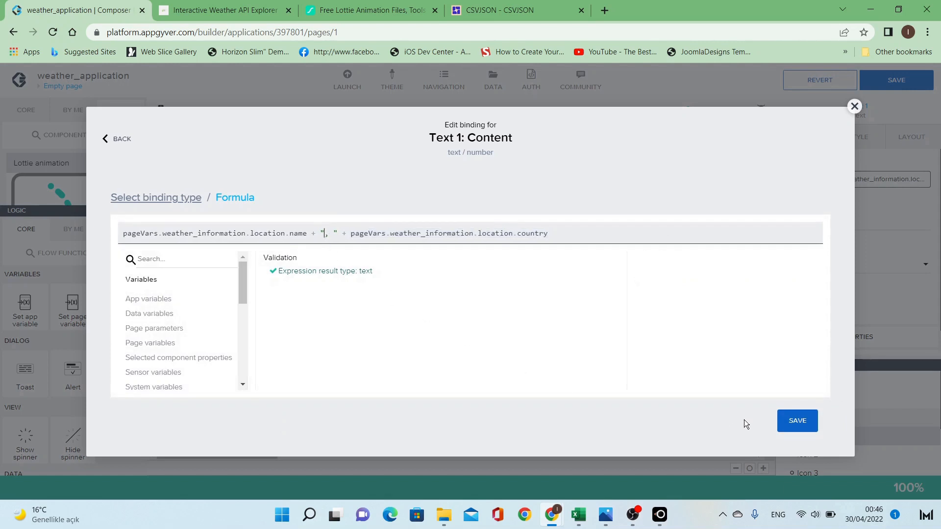
left_click(781, 425)
Set the content binding's preview value to "city, country", save the binding and save the application.
left_click(214, 351)
triple_click(213, 351)
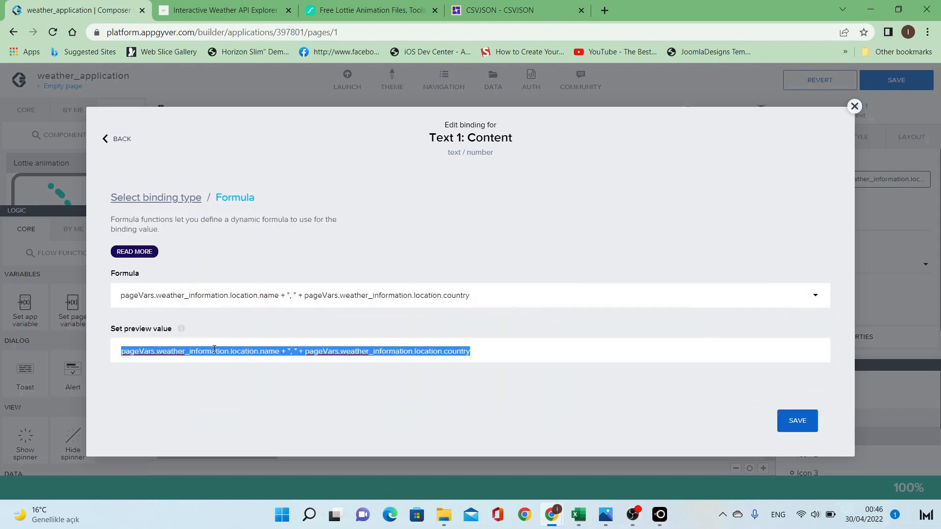
type("city,")
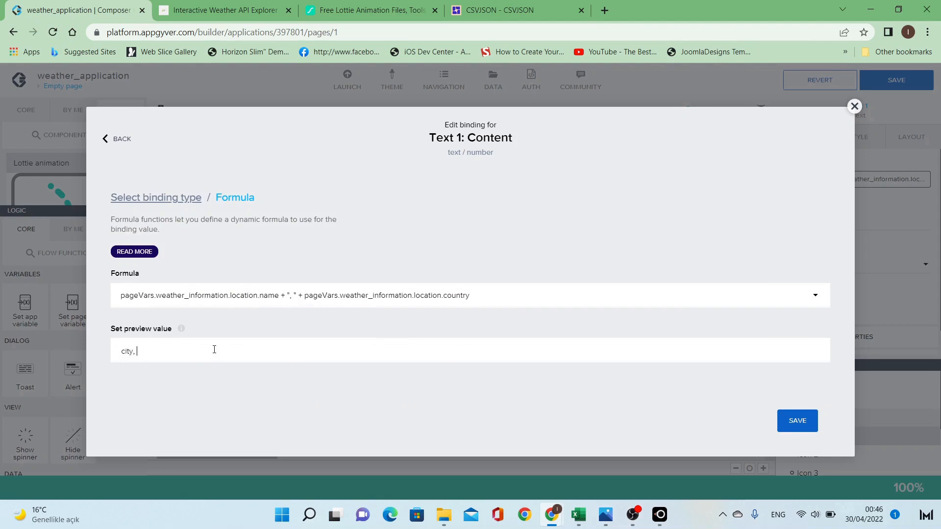
type(" country")
left_click(787, 417)
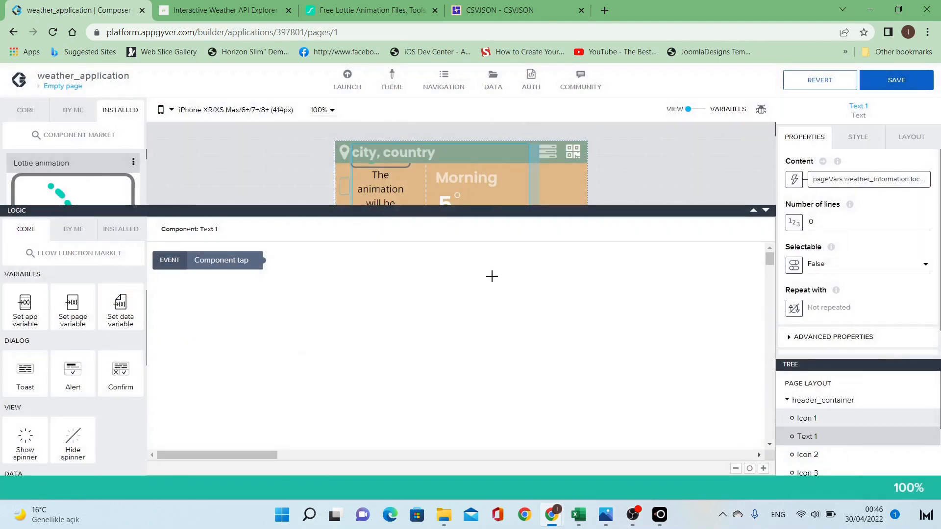
left_click(886, 86)
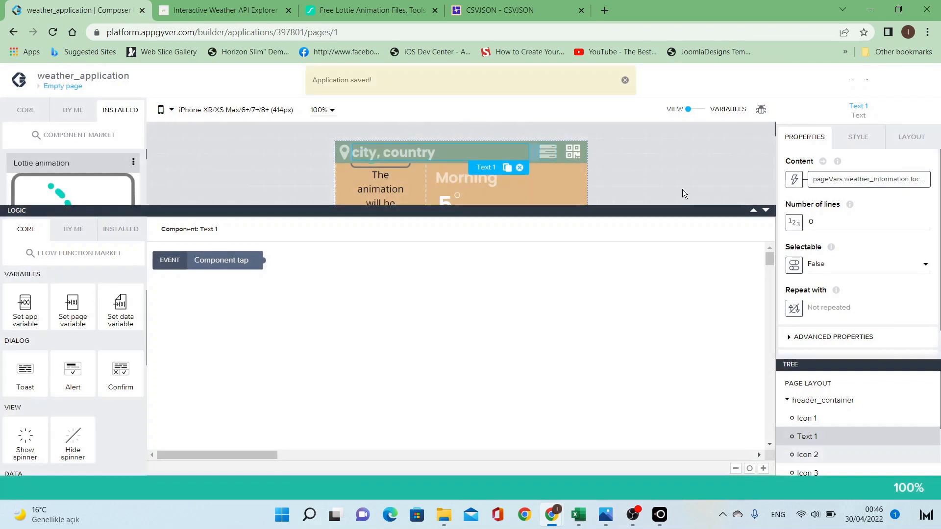
Check the header's location text in the LetsView phone mirror and return to the page's logic in the AppGyver composer.
mouse_move(659, 515)
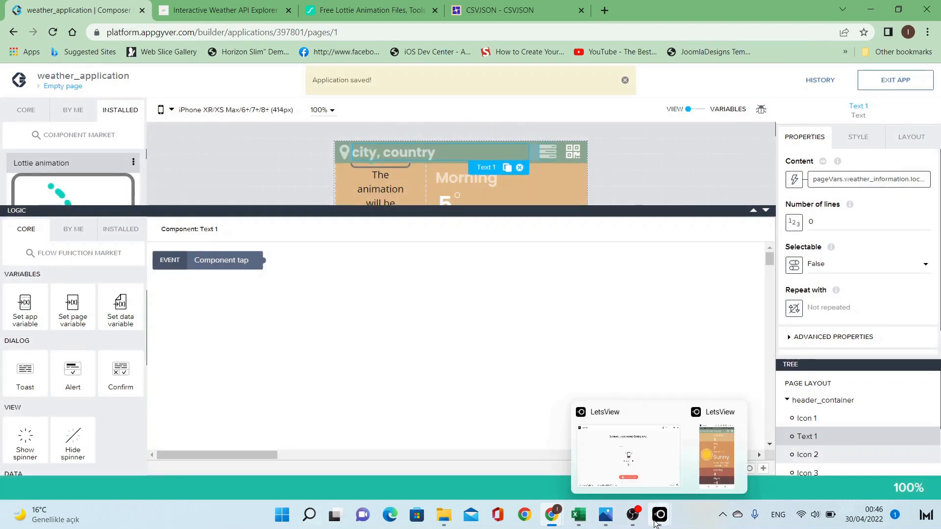
left_click(709, 455)
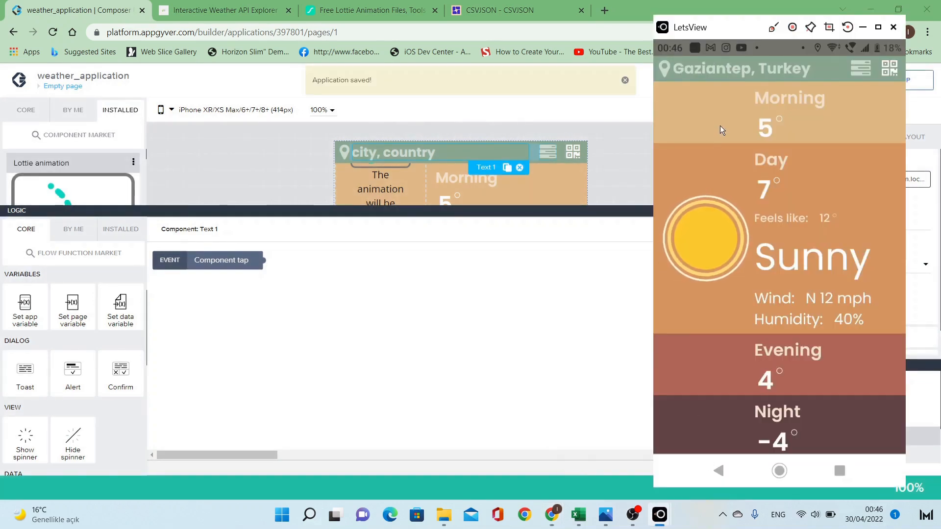
left_click(626, 177)
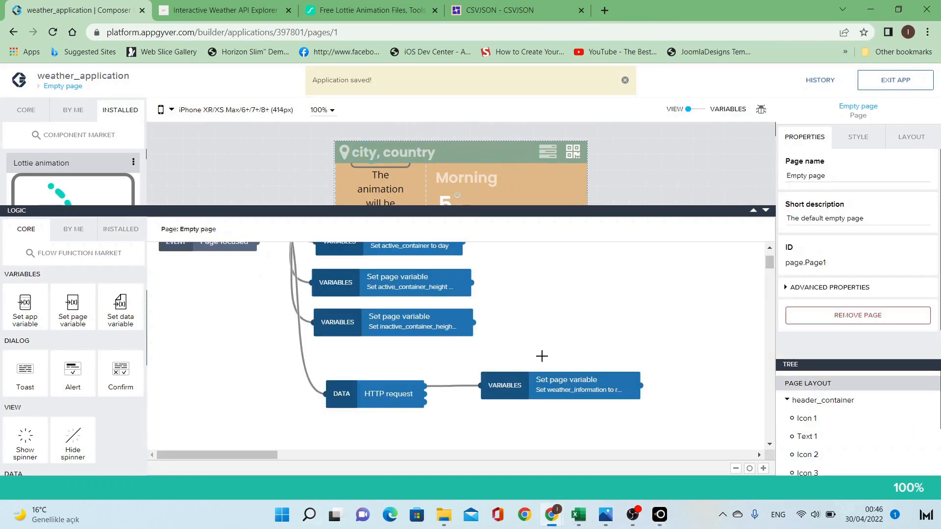
Change the city in the HTTP request URL's q parameter to Homs and save the application.
left_click(414, 392)
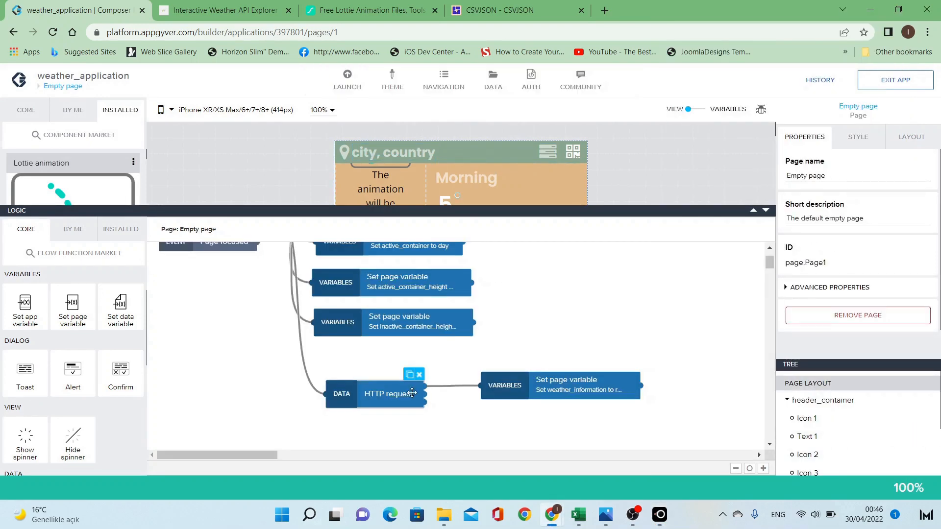
left_click(869, 242)
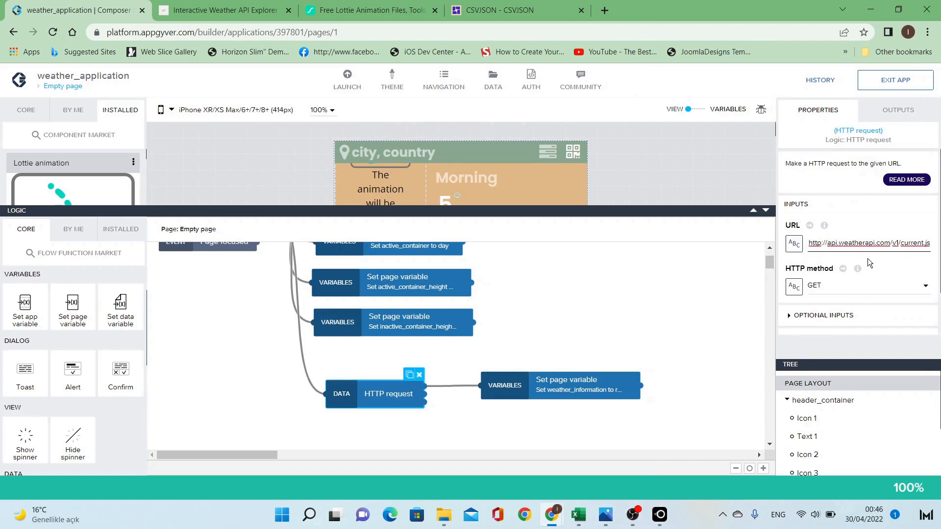
key("Right")
key("Right")
key("Right")
key("Right")
key("Right")
key("Right")
key("Right")
key("Right")
key("Right")
key("Right")
key("Right")
key("Right")
key("Right")
key("Right")
key("Right")
key("Right")
key("Right")
key("Right")
key("Right")
key("Right")
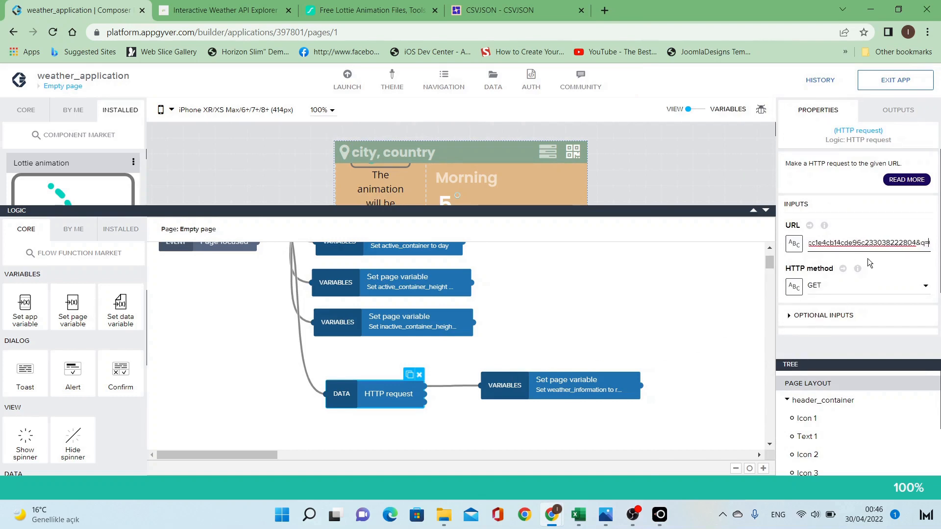
key("Left")
key("Left")
key("Left")
key("Left")
key("Left")
key("Left")
key("Left")
key("Left")
key("Left")
key("Left")
key("Left")
key("Left")
key("Left")
key("Left")
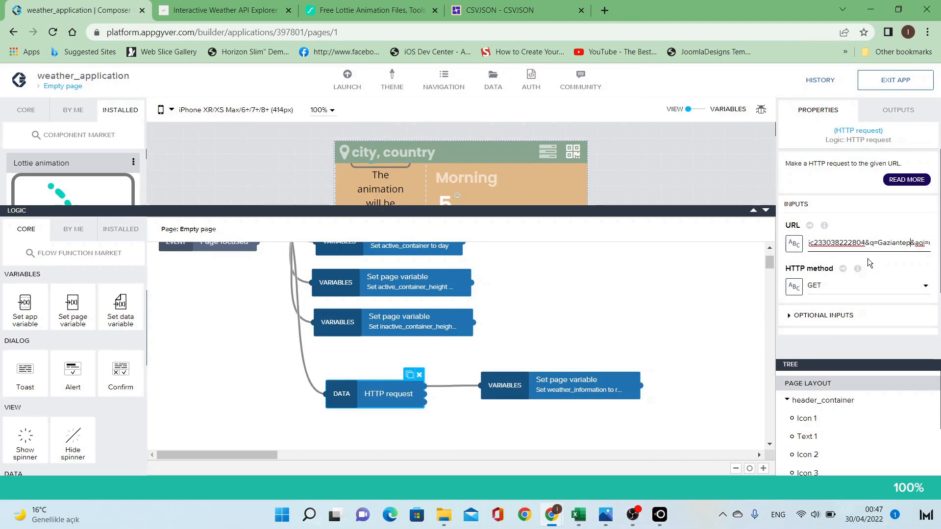
key("shift+Right")
key("shift+Right")
key("shift+Right")
key("shift+Right")
key("shift+Right")
key("shift+Right")
key("shift+Right")
key("shift+Right")
key("shift+Right")
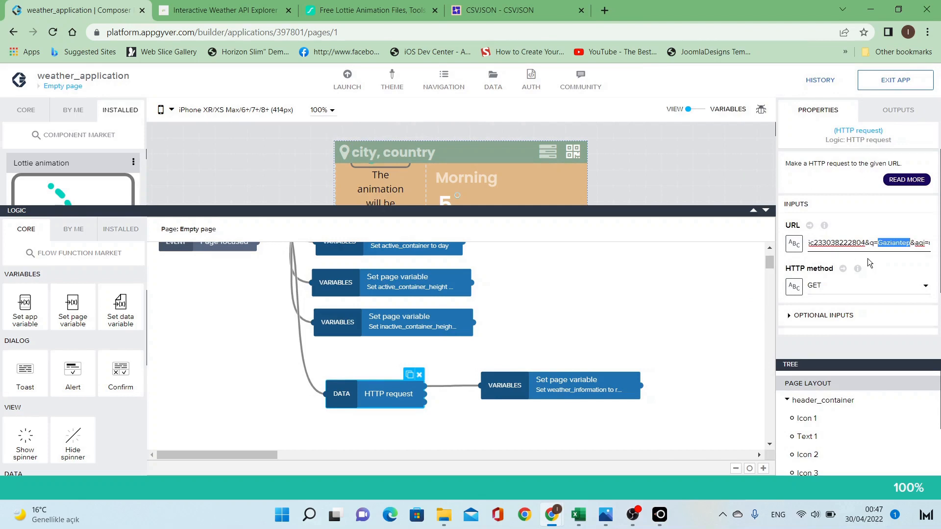
type("Homs")
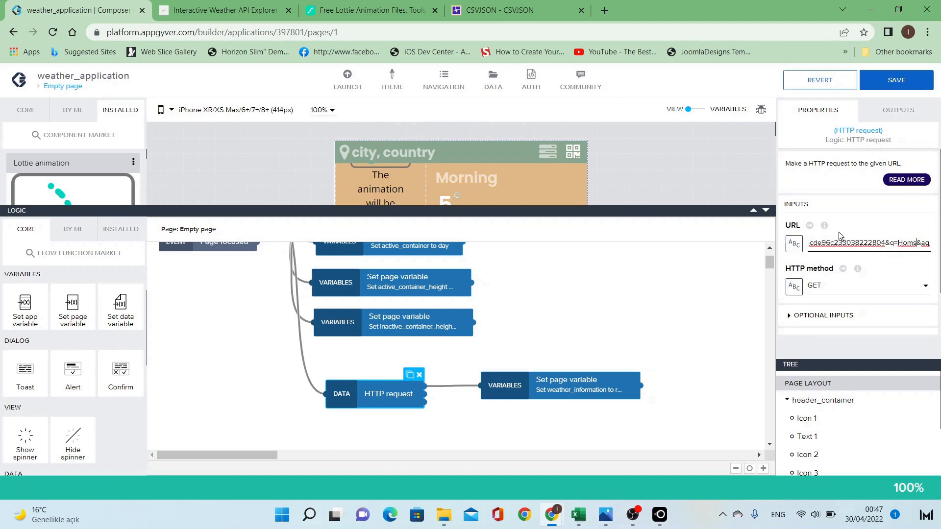
left_click(897, 89)
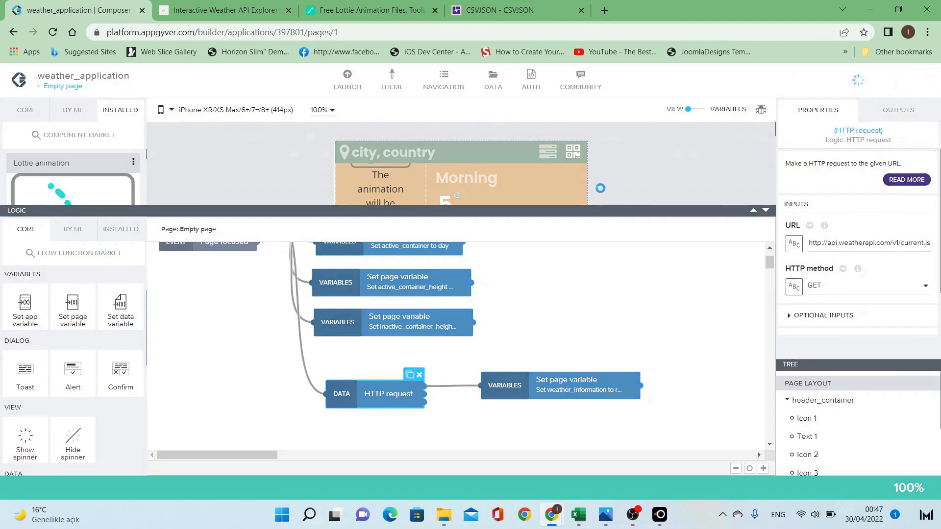
Switch to the LetsView phone mirror to check the header location for the new city.
mouse_move(661, 522)
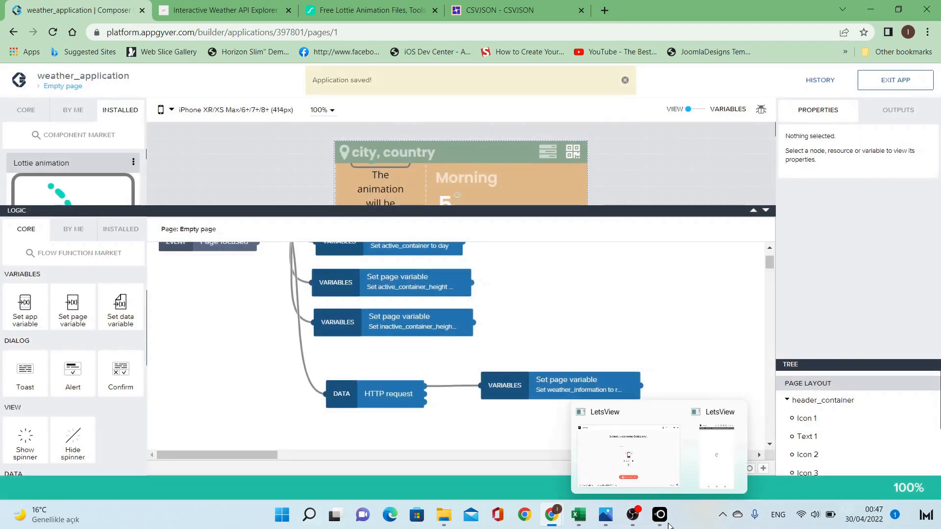
left_click(706, 456)
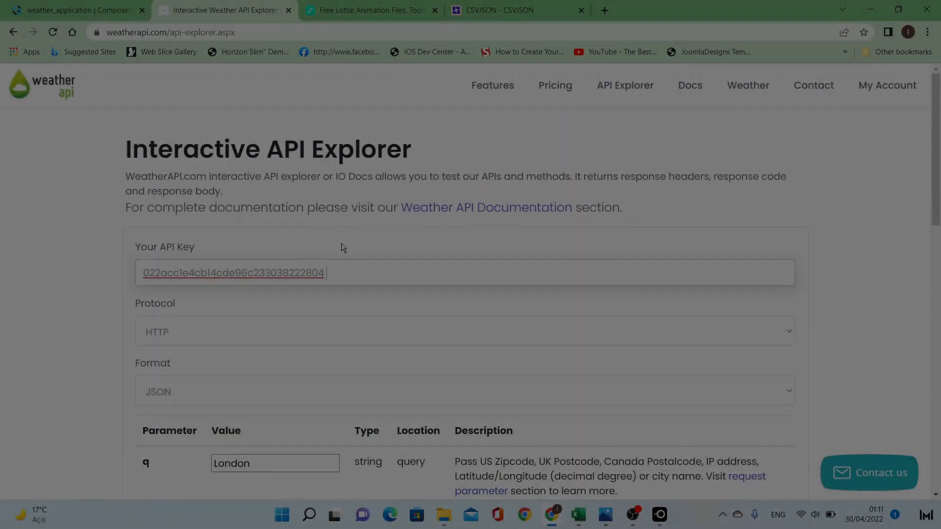
Generate the Forecast response for London in WeatherAPI's Interactive API Explorer, keeping the default parameters.
scroll(343, 240, "down", 5)
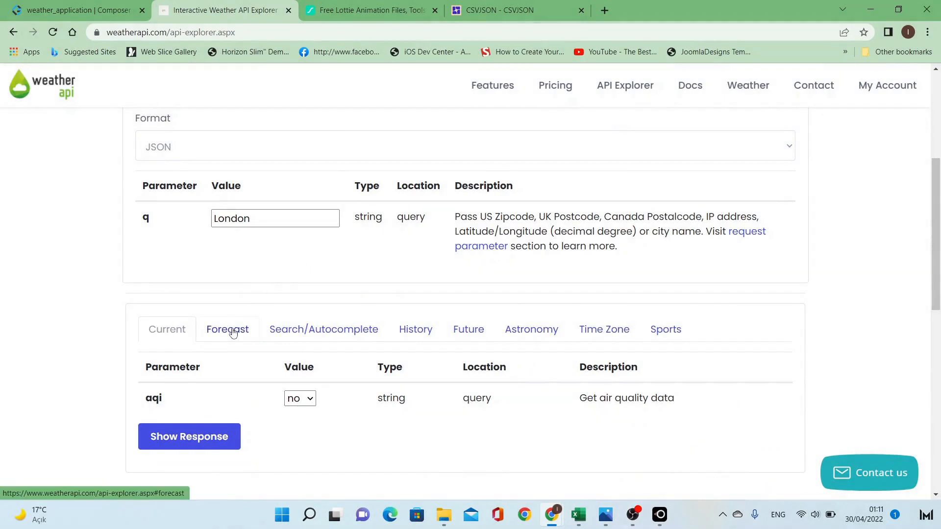
left_click(231, 328)
scroll(279, 284, "down", 7)
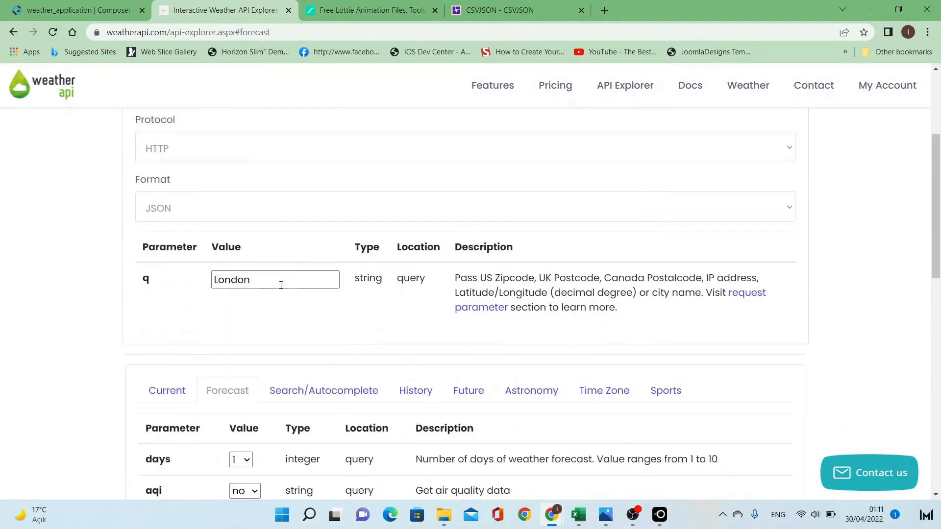
scroll(281, 285, "down", 1)
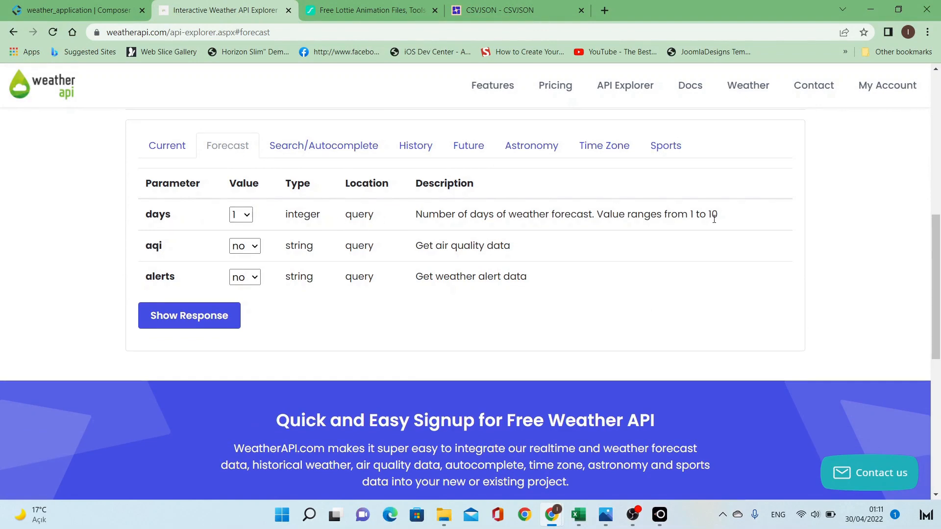
left_click(172, 317)
scroll(122, 318, "down", 3)
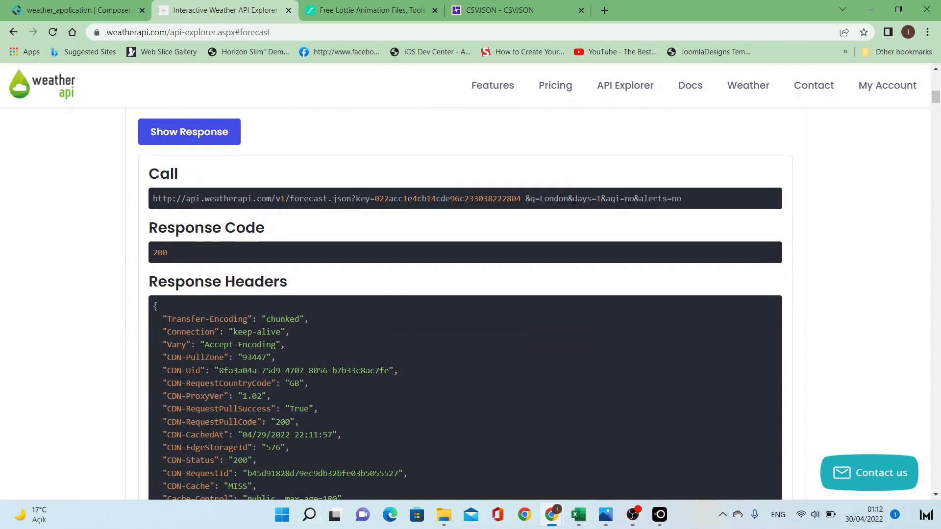
Examine the forecast call's days parameter and the location, current and forecastday sections of the response body.
left_click_drag(573, 199, 601, 199)
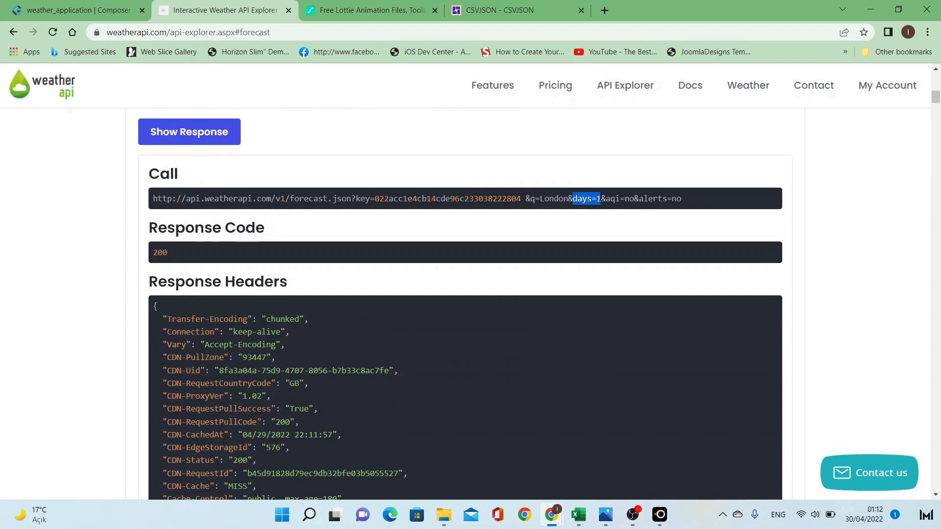
left_click(695, 196)
scroll(543, 267, "down", 2)
scroll(410, 269, "down", 5)
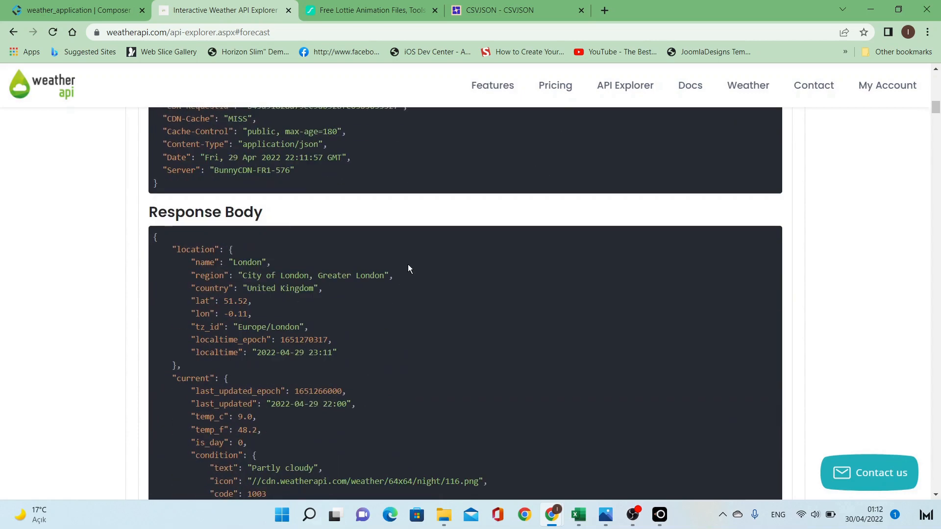
left_click_drag(182, 194, 200, 191)
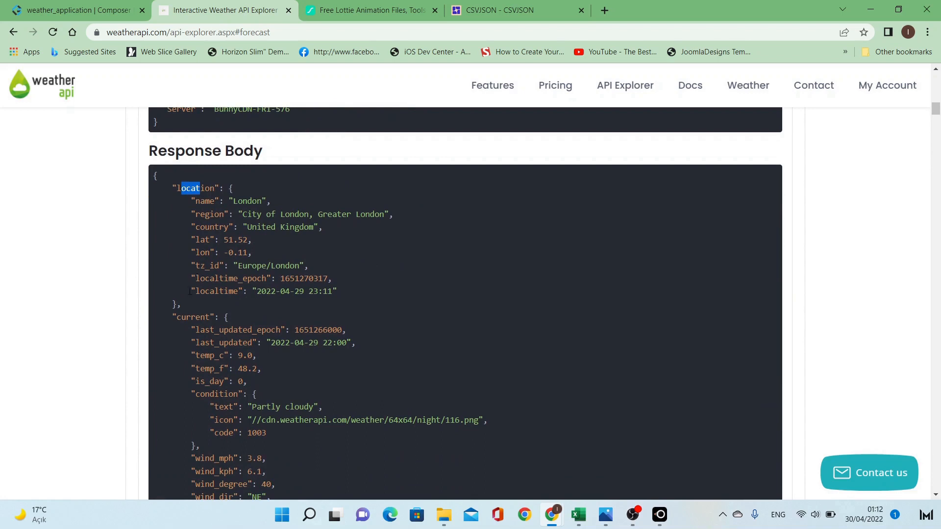
left_click_drag(182, 317, 201, 317)
left_click(201, 317)
scroll(243, 314, "down", 2)
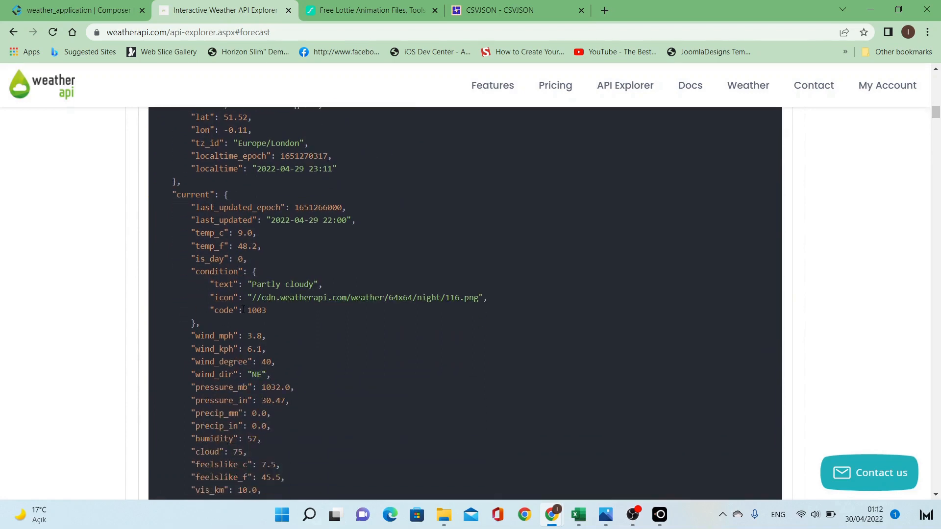
scroll(243, 310, "down", 6)
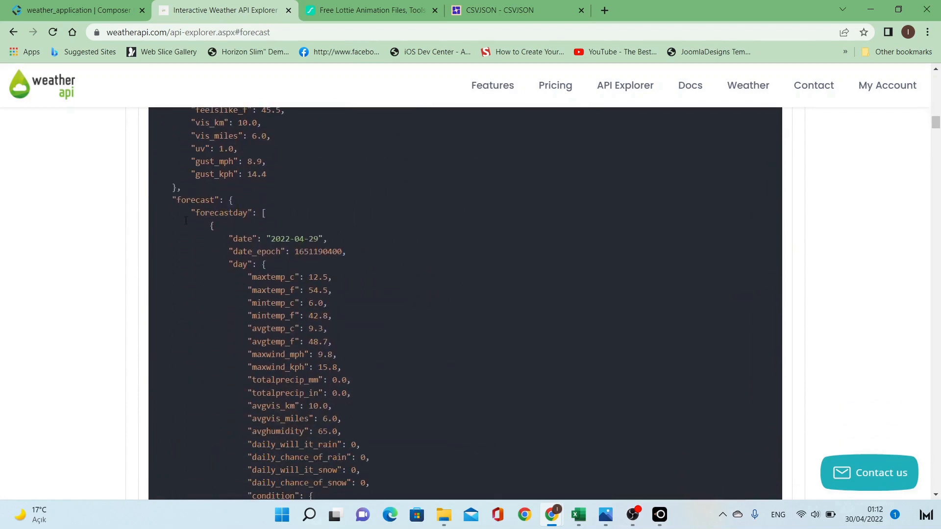
left_click_drag(173, 200, 266, 213)
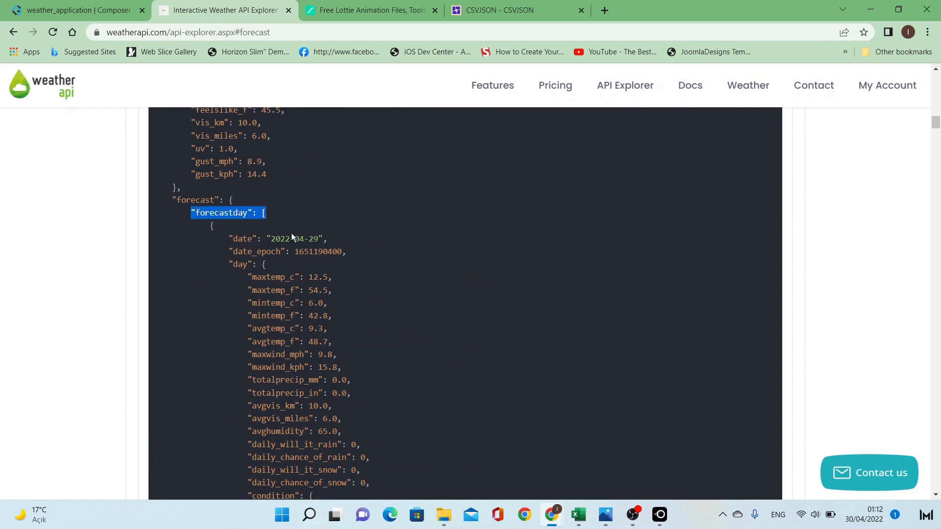
Examine the date, daily maximum temperatures and astro data of the first forecastday entry in the API response.
left_click_drag(319, 238, 271, 239)
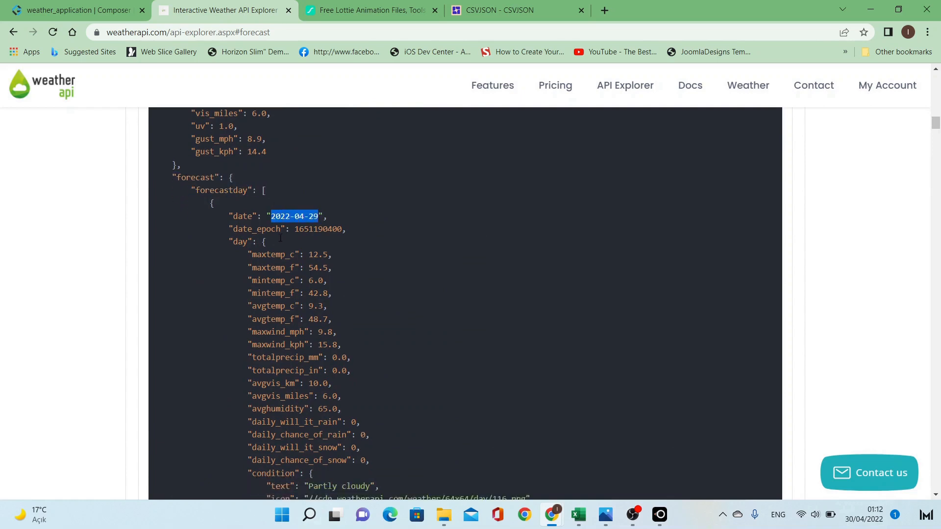
scroll(285, 225, "down", 1)
left_click_drag(312, 216, 332, 217)
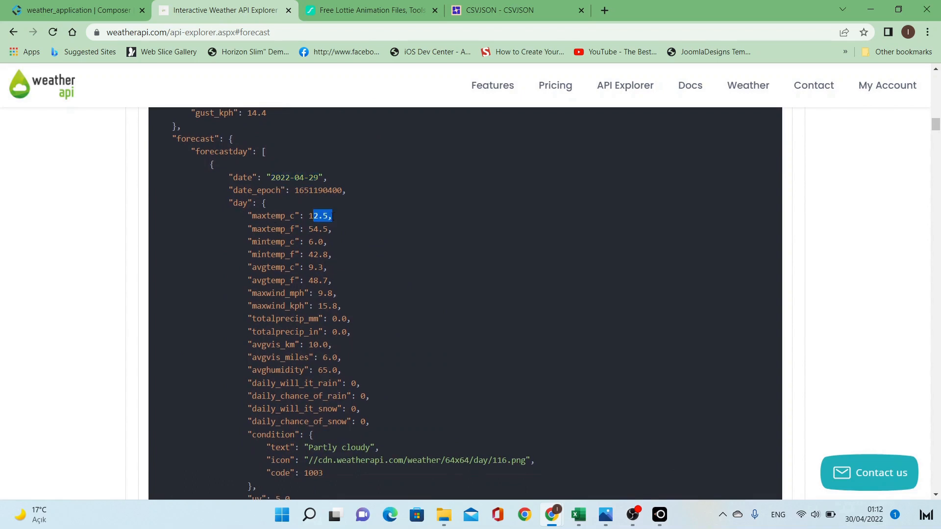
left_click(322, 224)
double_click(321, 229)
left_click(321, 230)
scroll(319, 243, "down", 6)
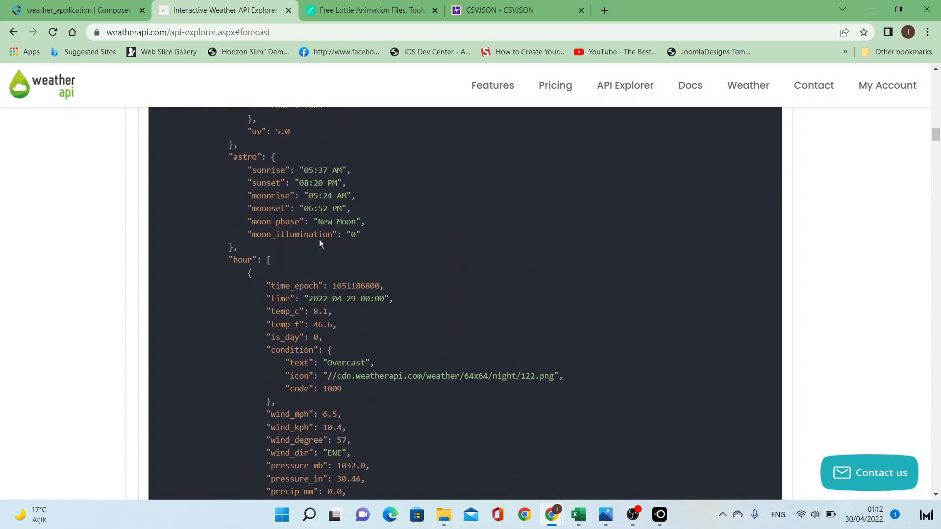
scroll(319, 243, "up", 1)
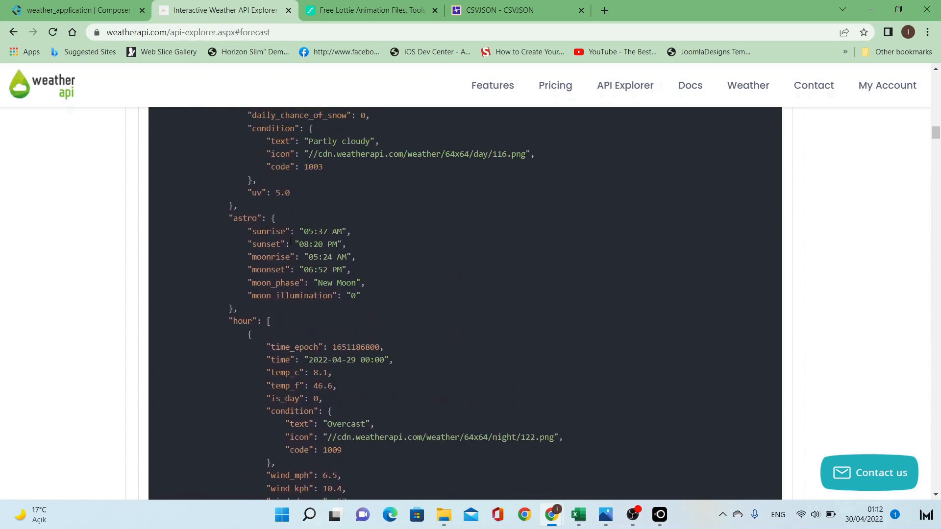
scroll(278, 245, "down", 1)
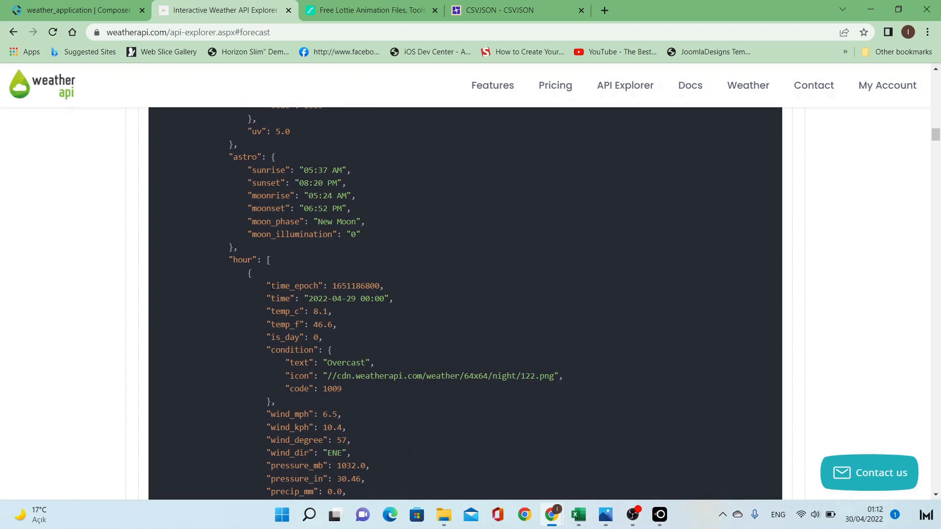
Examine the time and temp_c fields of the first few hourly entries in the forecast response.
left_click_drag(271, 286, 323, 286)
scroll(333, 279, "down", 1)
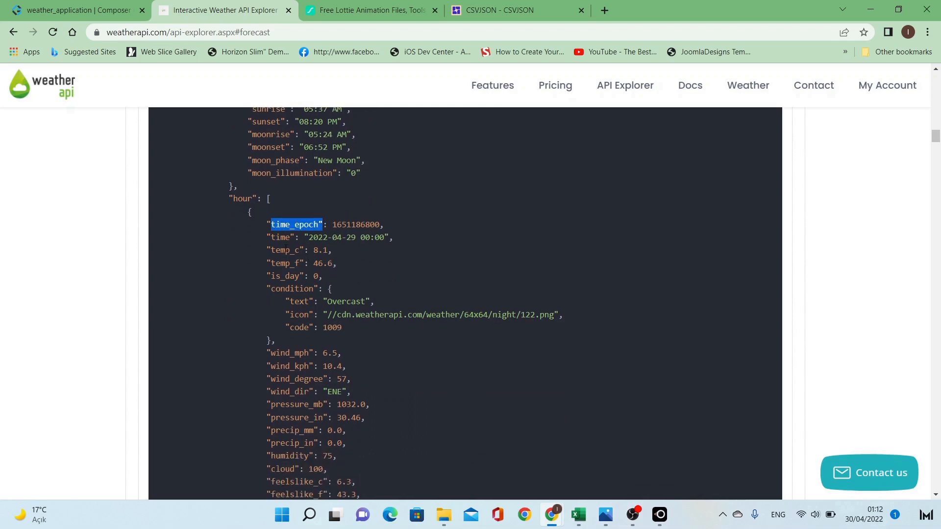
left_click_drag(313, 250, 384, 237)
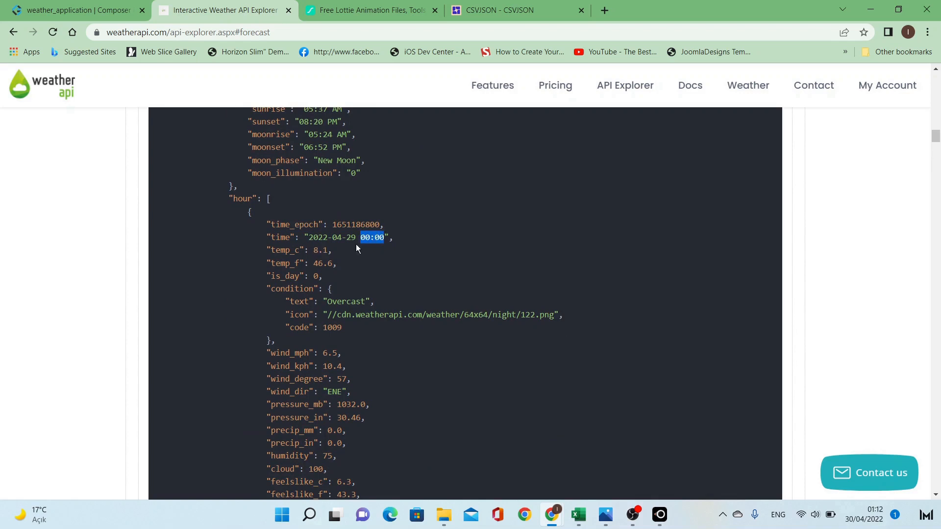
left_click_drag(313, 250, 328, 250)
scroll(333, 258, "down", 1)
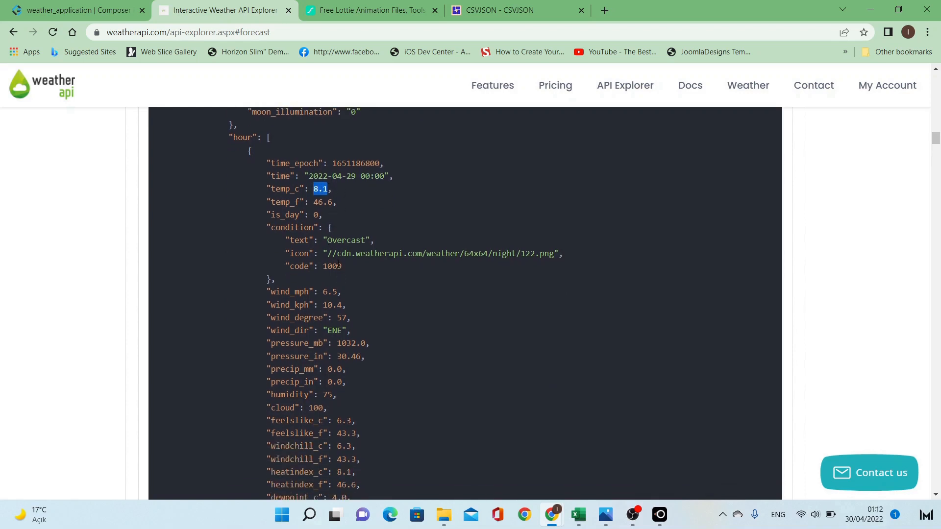
scroll(330, 256, "down", 3)
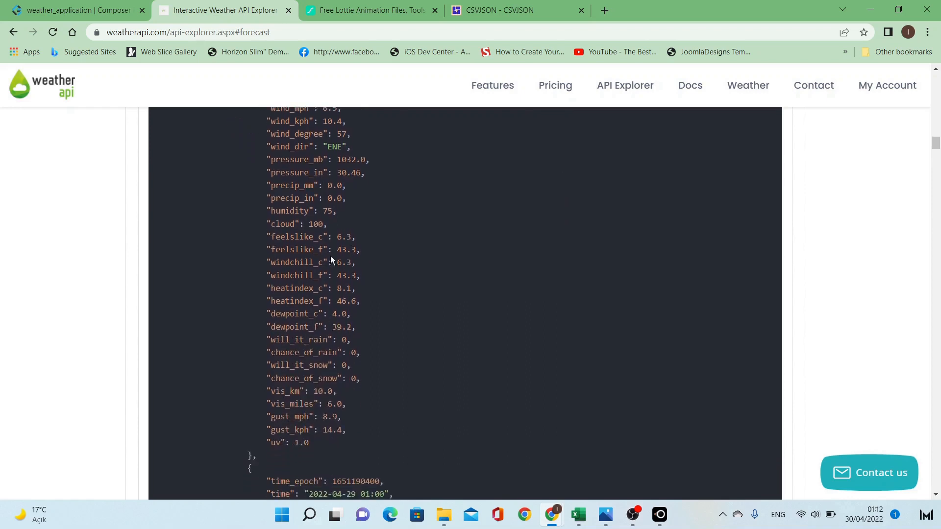
scroll(301, 376, "down", 2)
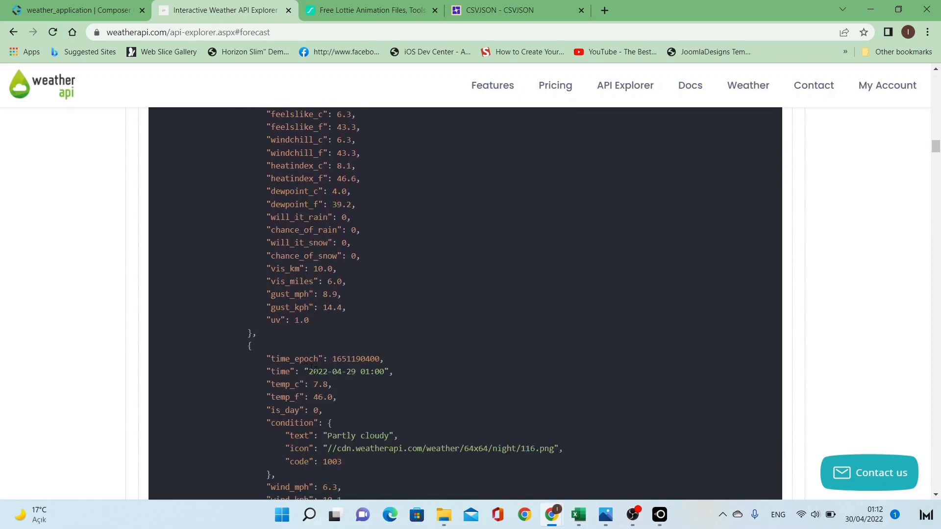
left_click_drag(361, 371, 385, 371)
scroll(343, 357, "down", 2)
scroll(342, 356, "down", 1)
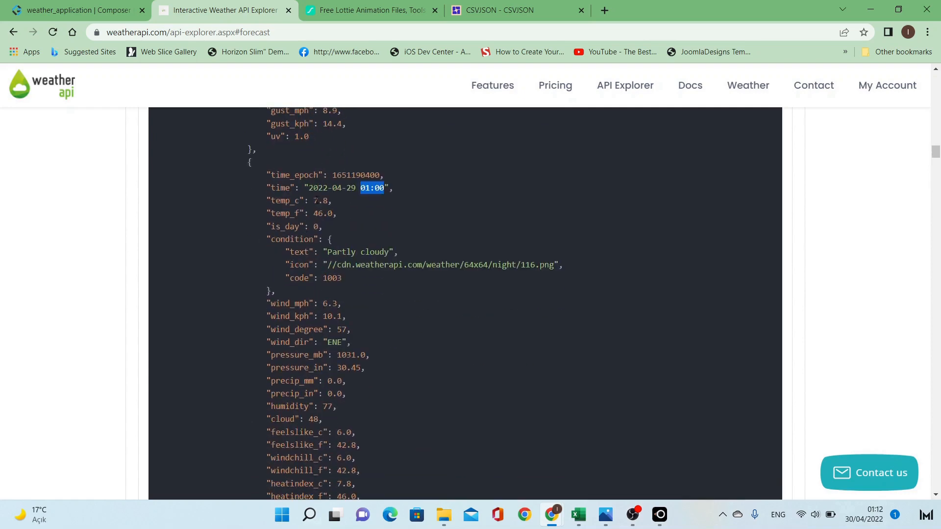
left_click_drag(315, 200, 327, 201)
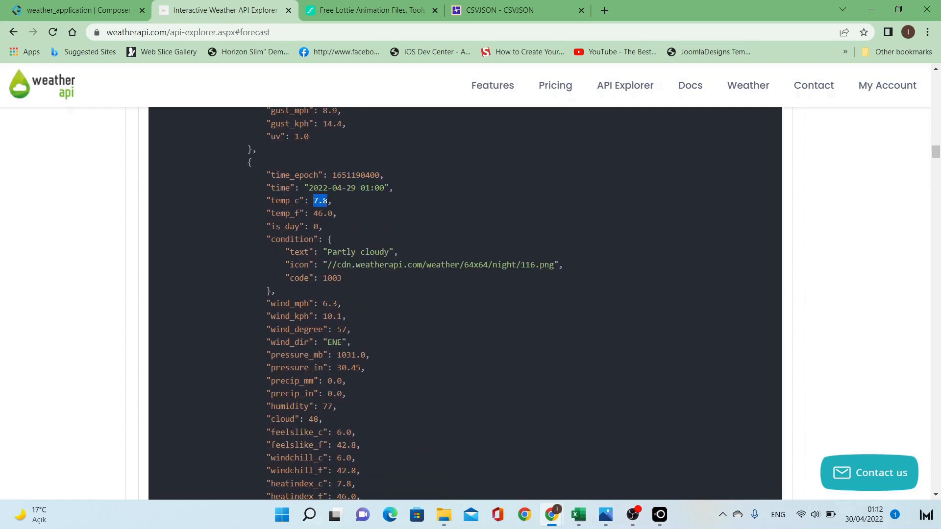
scroll(333, 245, "down", 8)
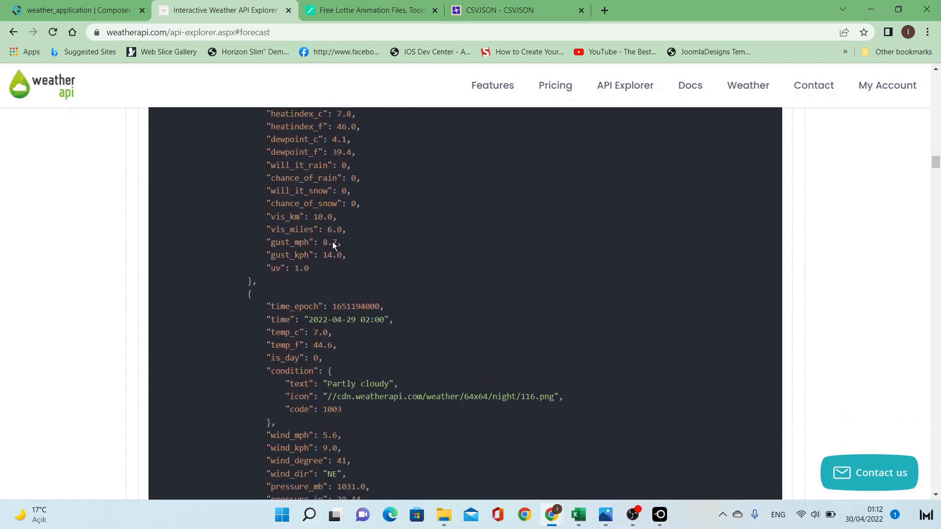
scroll(332, 245, "down", 3)
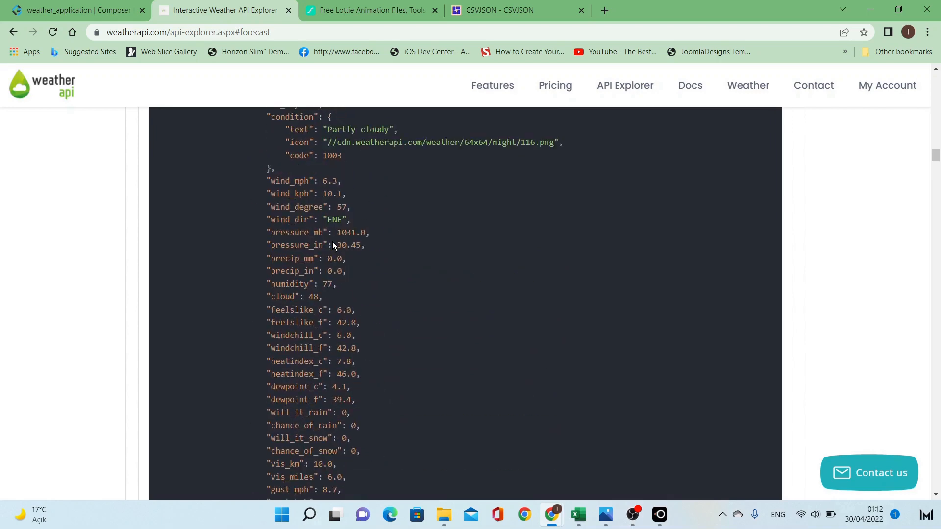
Review how the hour list is nested inside the forecastday list of the forecast response.
scroll(333, 245, "up", 20)
scroll(332, 245, "up", 7)
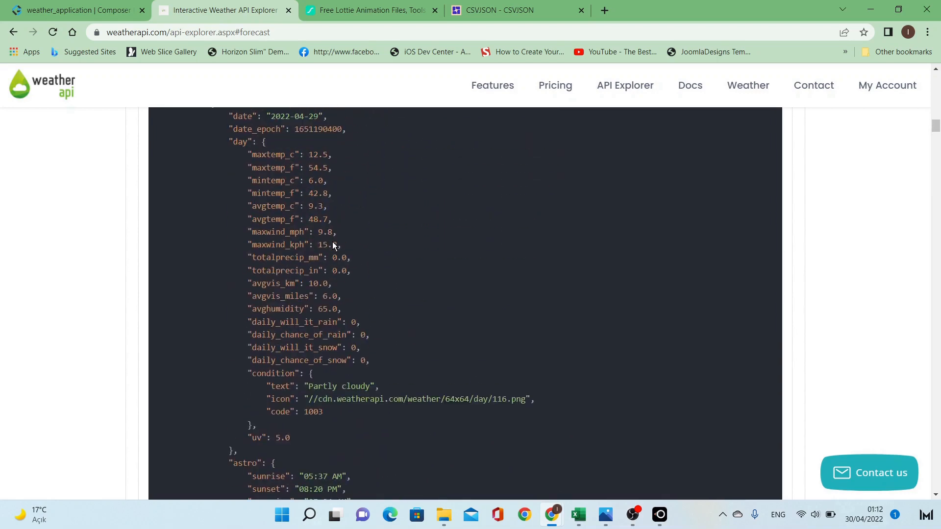
scroll(328, 245, "down", 5)
left_click_drag(268, 321, 290, 346)
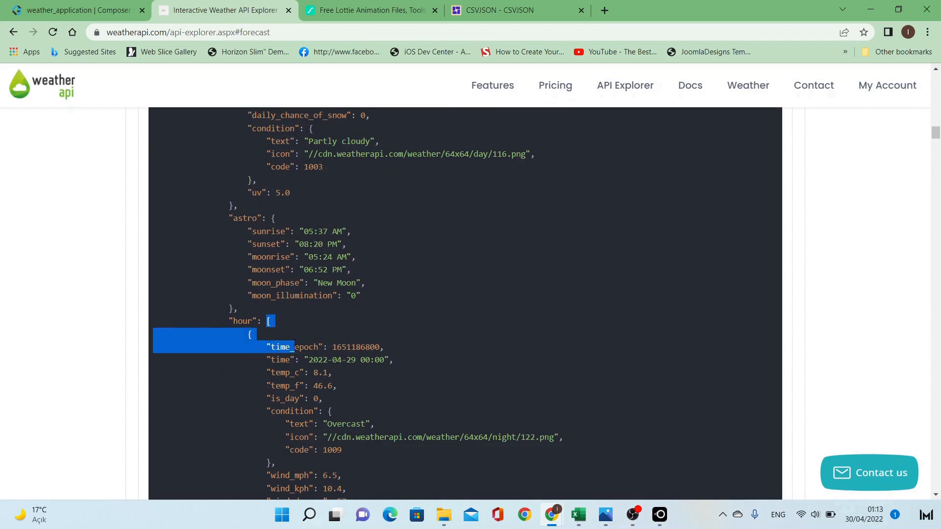
scroll(290, 343, "up", 4)
scroll(289, 327, "up", 4)
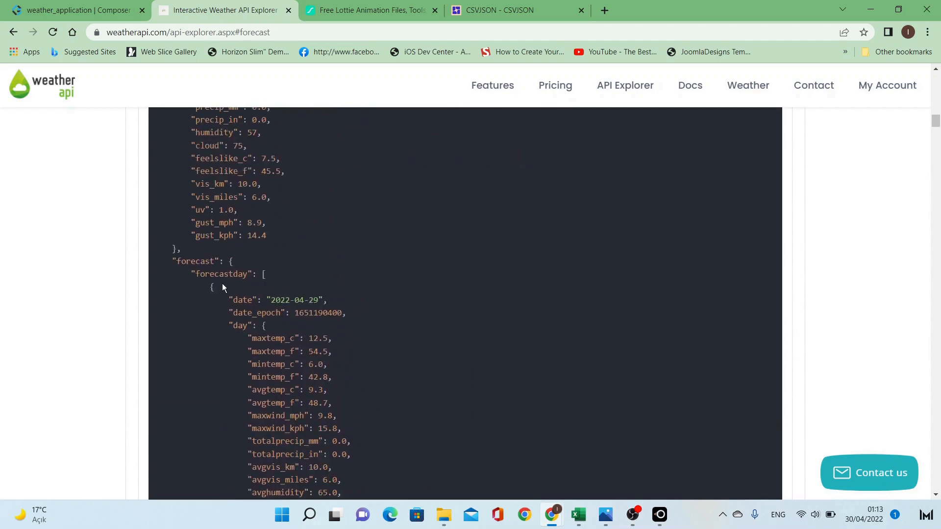
scroll(221, 273, "down", 4)
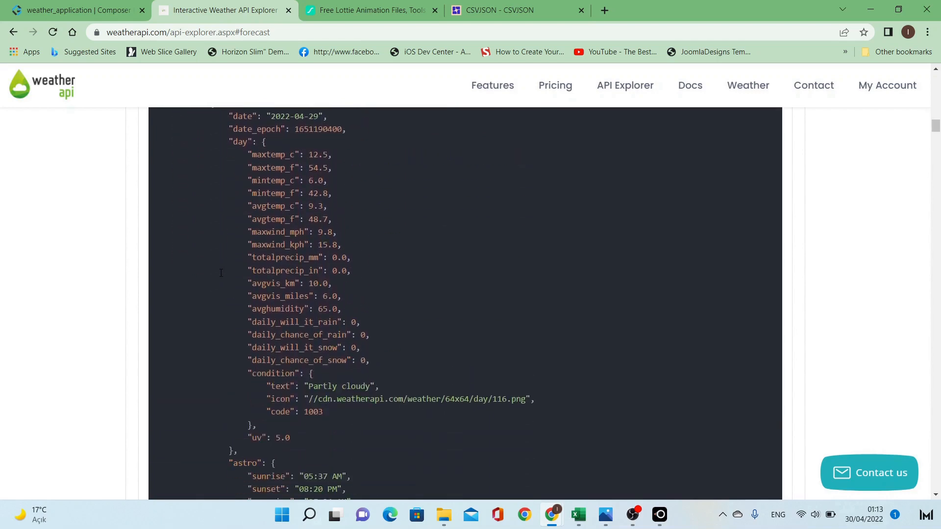
scroll(221, 273, "down", 7)
scroll(221, 273, "up", 8)
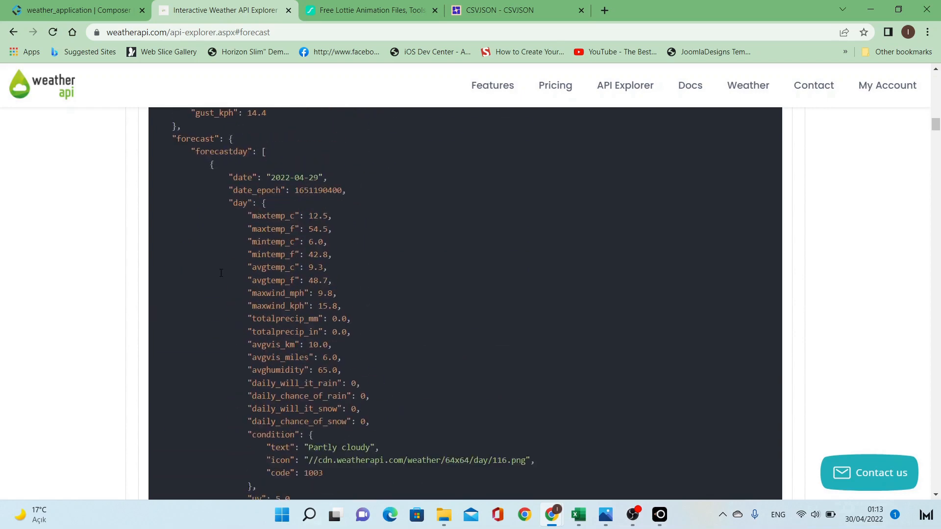
scroll(220, 273, "down", 6)
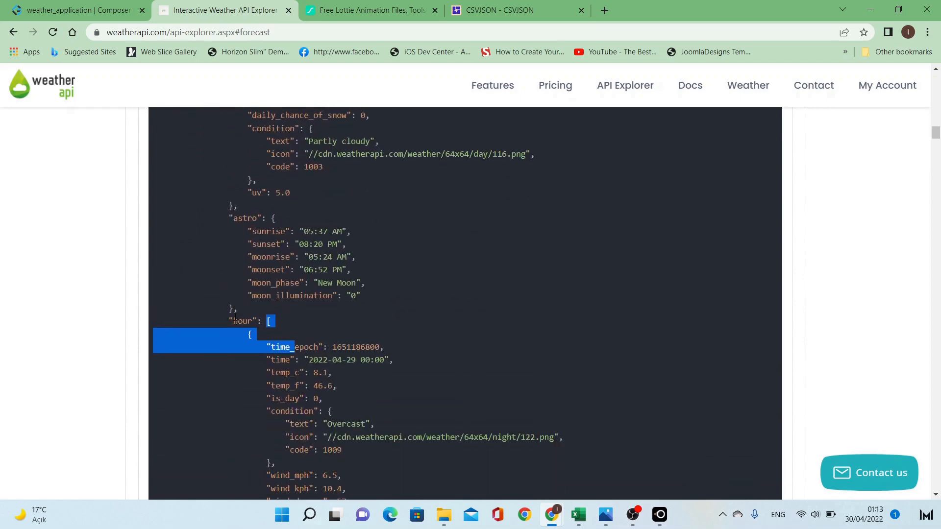
left_click(239, 314)
scroll(251, 310, "up", 8)
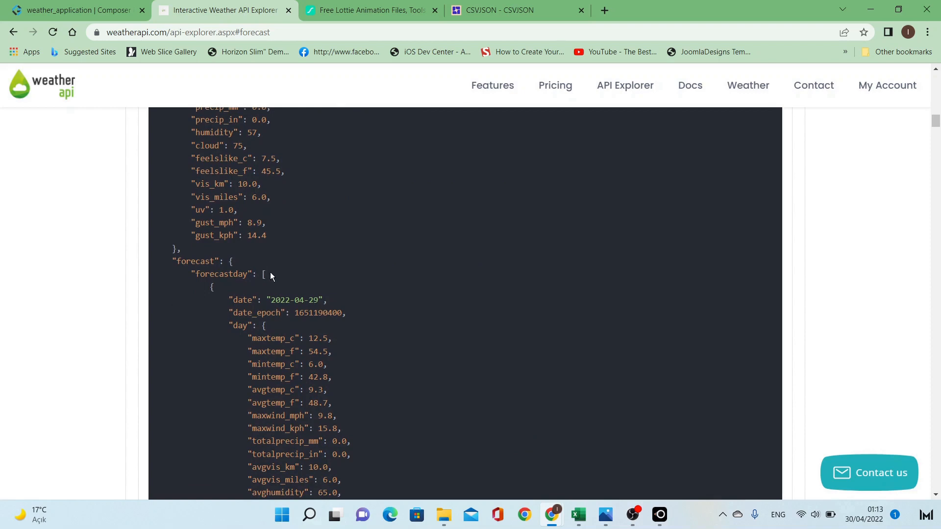
double_click(220, 274)
scroll(220, 274, "down", 6)
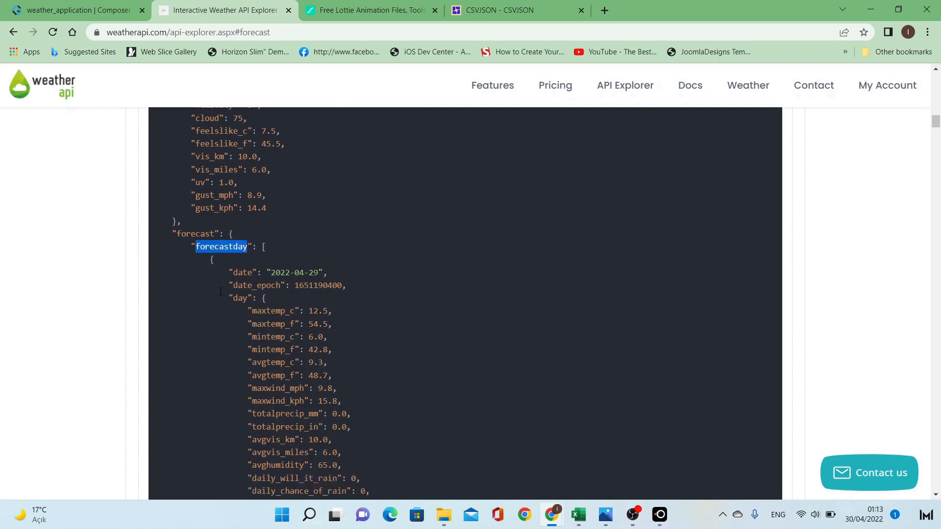
Copy the complete forecast request URL from the Call section of the weather API explorer.
left_click(87, 17)
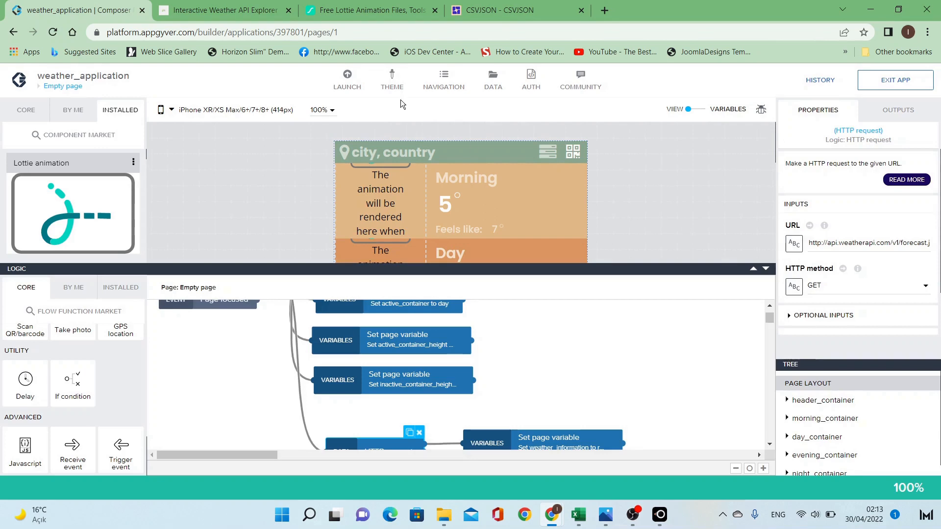
left_click(223, 10)
left_click(361, 258)
scroll(372, 267, "up", 2)
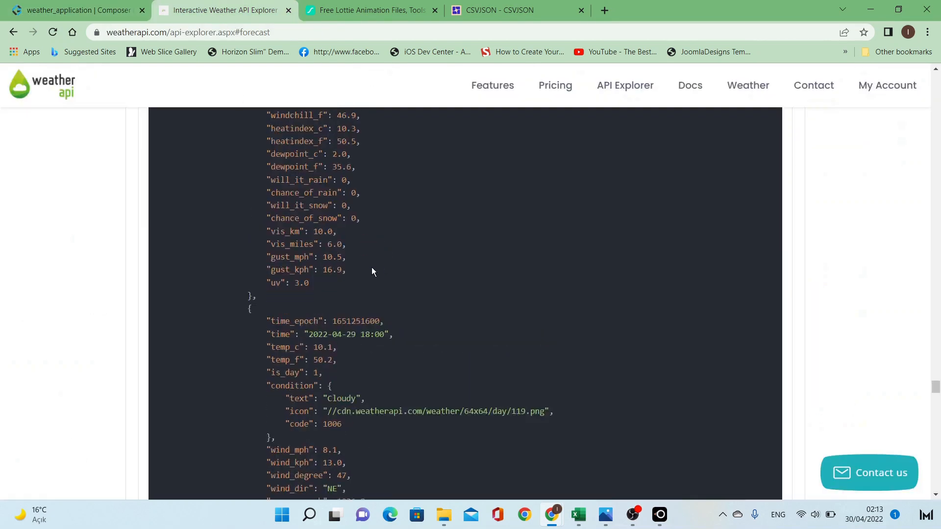
scroll(371, 271, "up", 20)
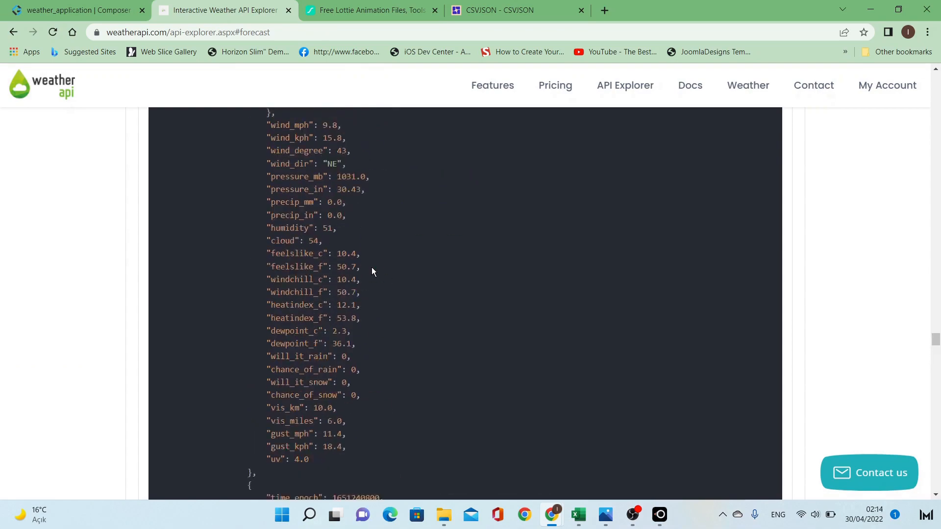
scroll(372, 272, "up", 20)
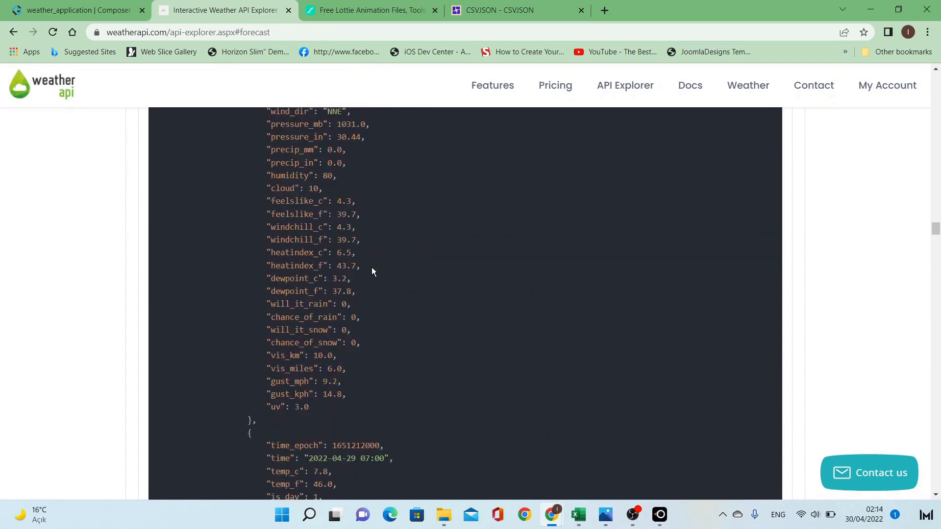
scroll(372, 272, "up", 20)
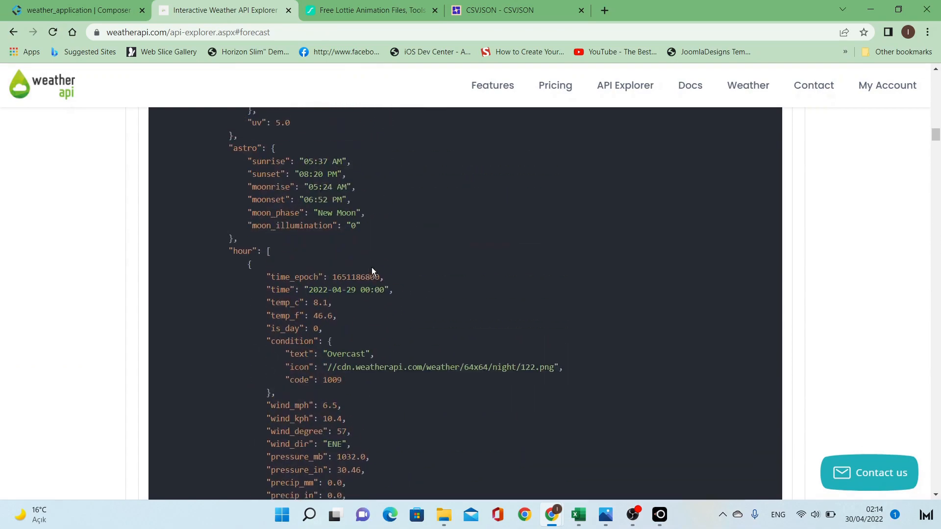
scroll(371, 272, "up", 20)
scroll(372, 272, "down", 8)
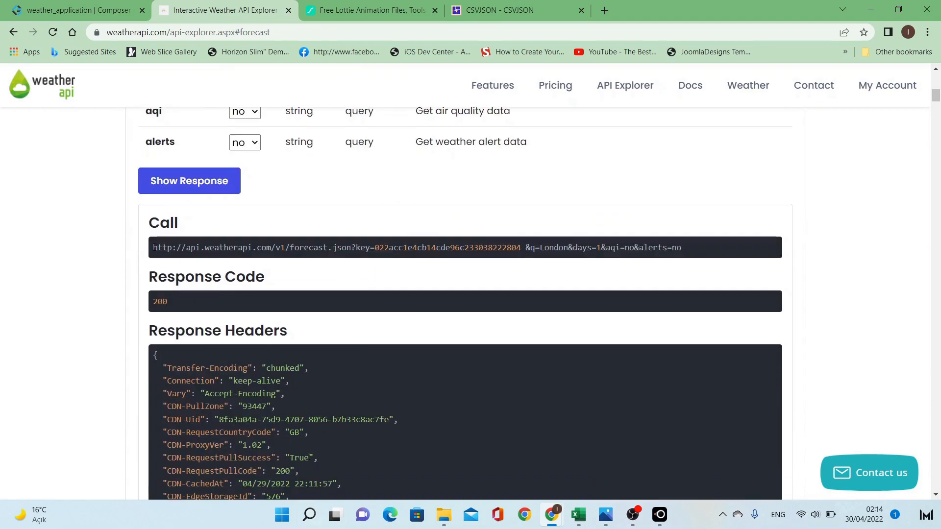
left_click_drag(152, 248, 683, 248)
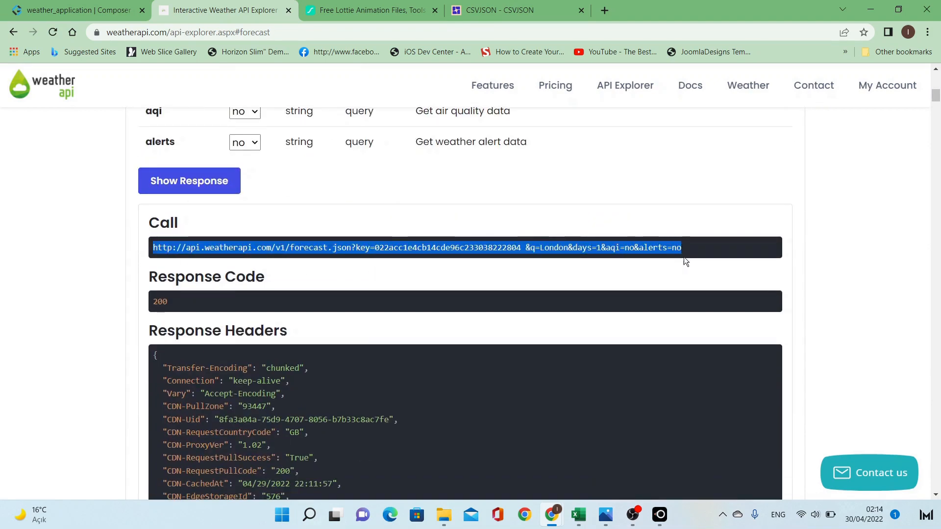
Switch to the AppGyver weather_application and replace the HTTP request's URL with the copied forecast call, including its API key.
left_click(107, 4)
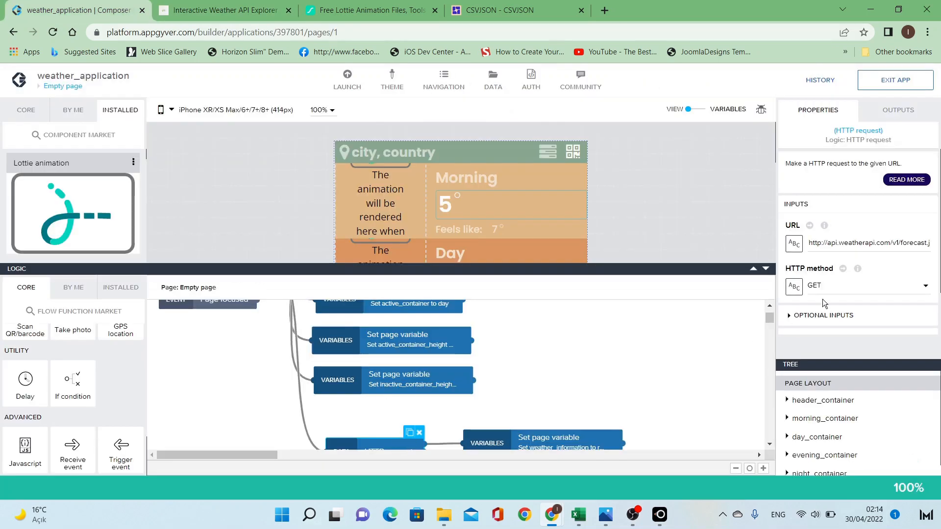
left_click(856, 243)
key("ctrl+a")
key("ctrl+v")
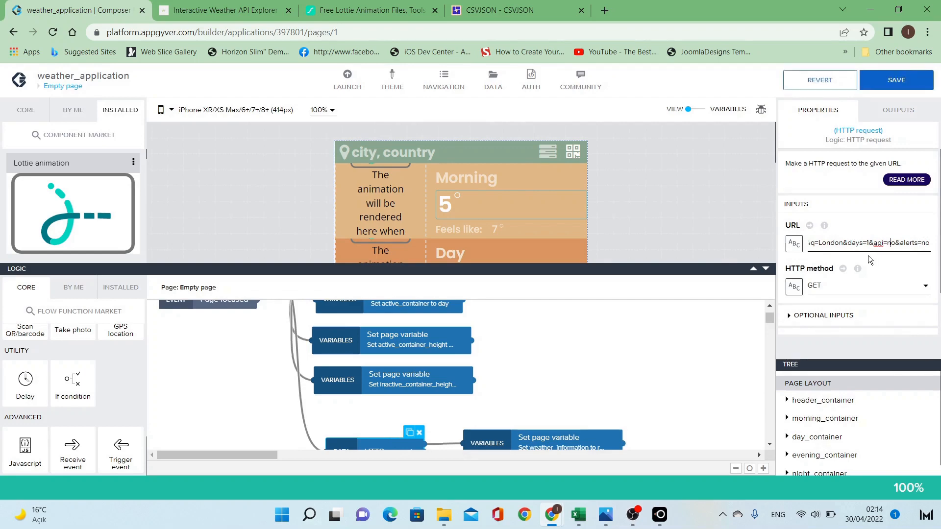
Change the q parameter in the HTTP request URL from London to Homs and save the application.
key("Right")
key("shift+Left")
key("shift+Left")
key("shift+Left")
key("shift+Left")
key("shift+Left")
key("shift+Left")
type("Homs")
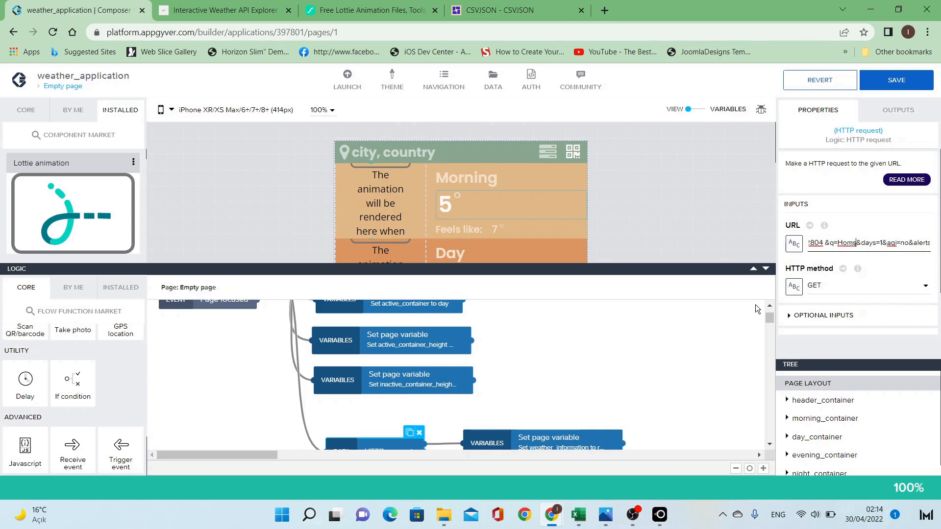
scroll(713, 325, "down", 1)
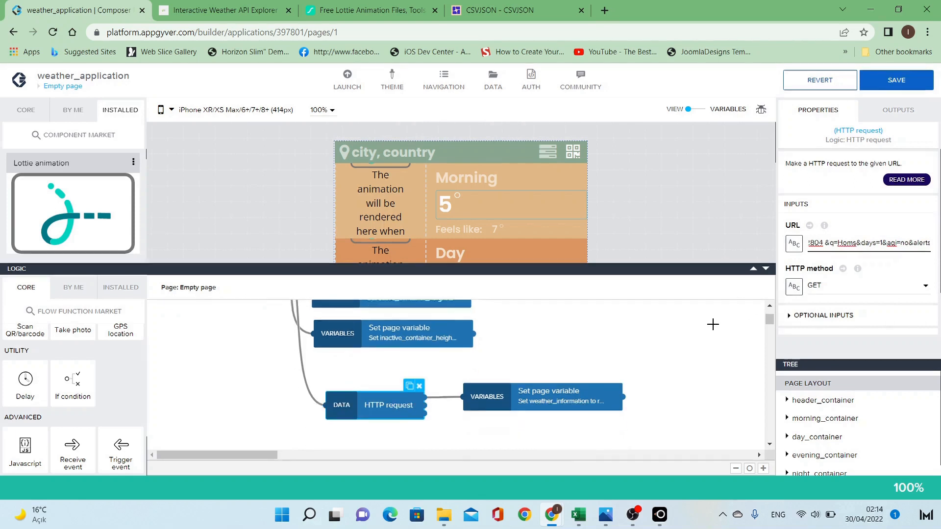
key("ctrl+s")
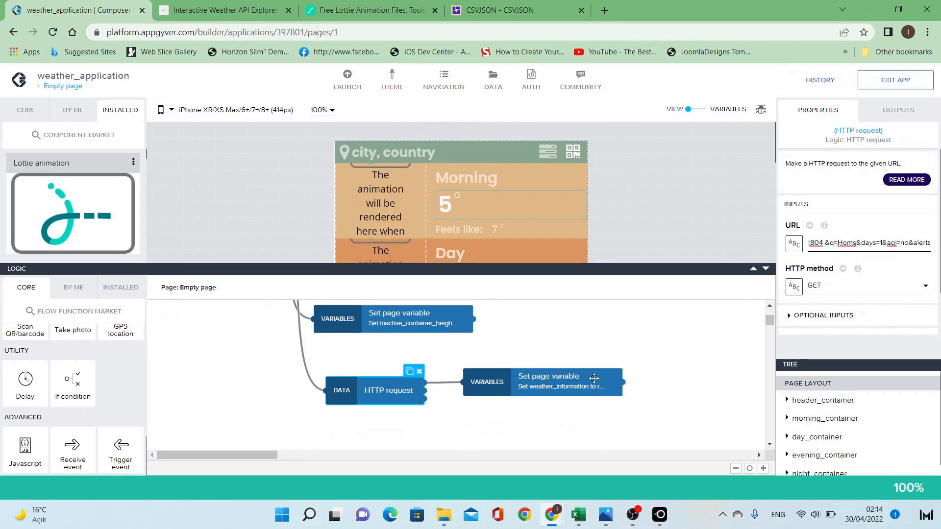
Check the assignment to weather_information and the forecast URL of the HTTP request in the page logic.
left_click(577, 383)
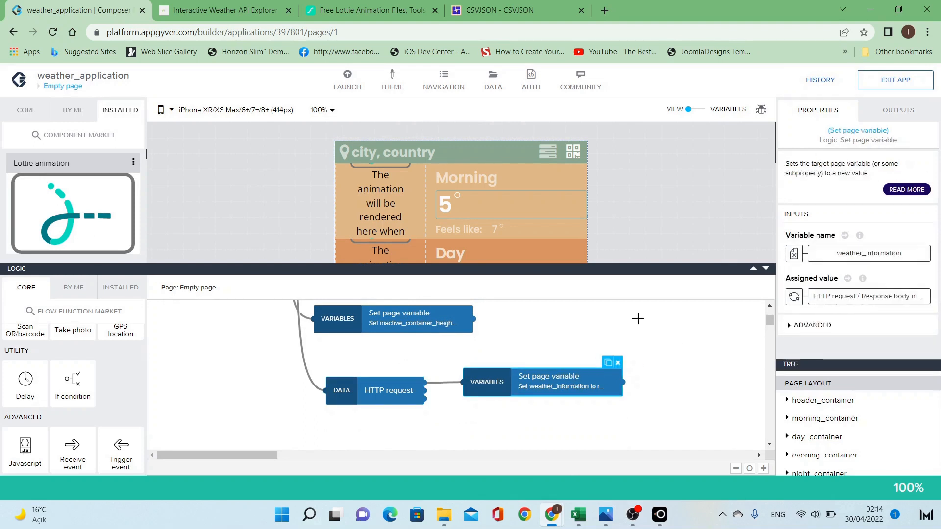
left_click(404, 397)
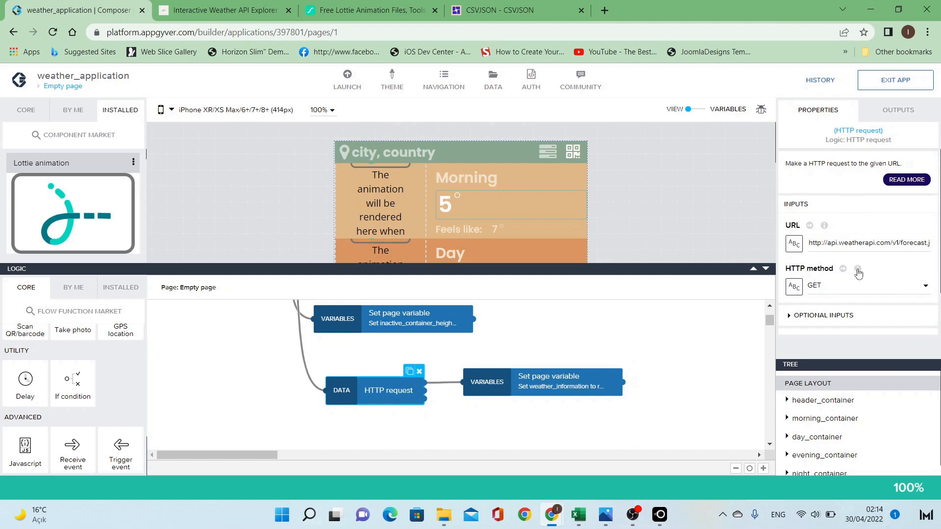
triple_click(874, 243)
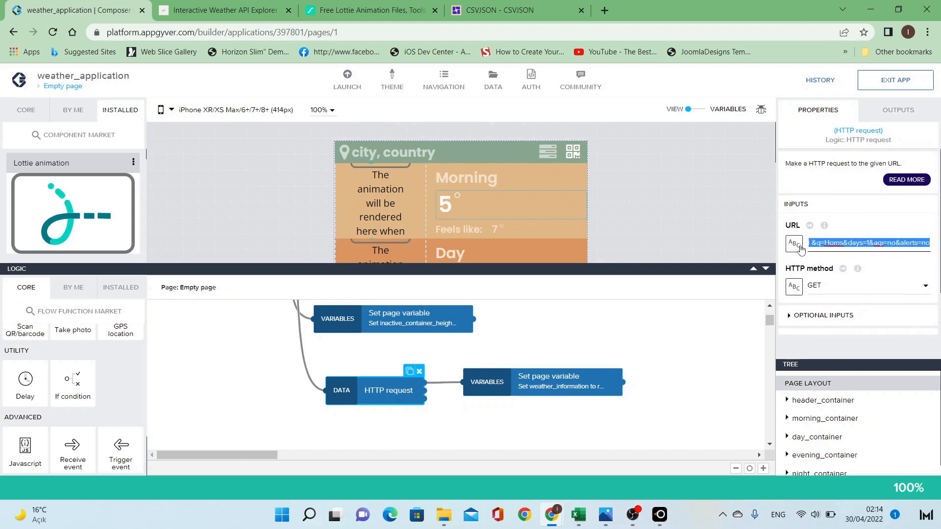
left_click(681, 326)
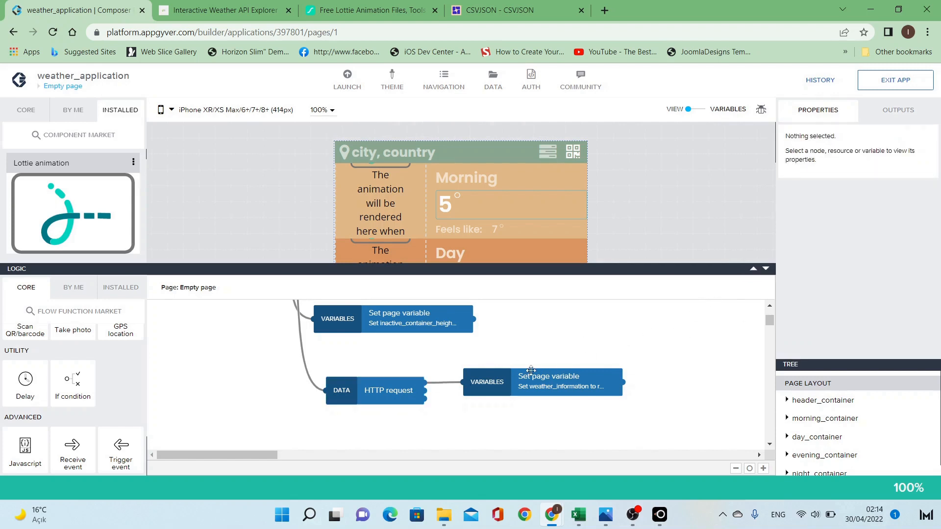
Shift the weather_information Set page variable node slightly on the logic canvas and collapse the logic editor.
left_click_drag(506, 380, 500, 372)
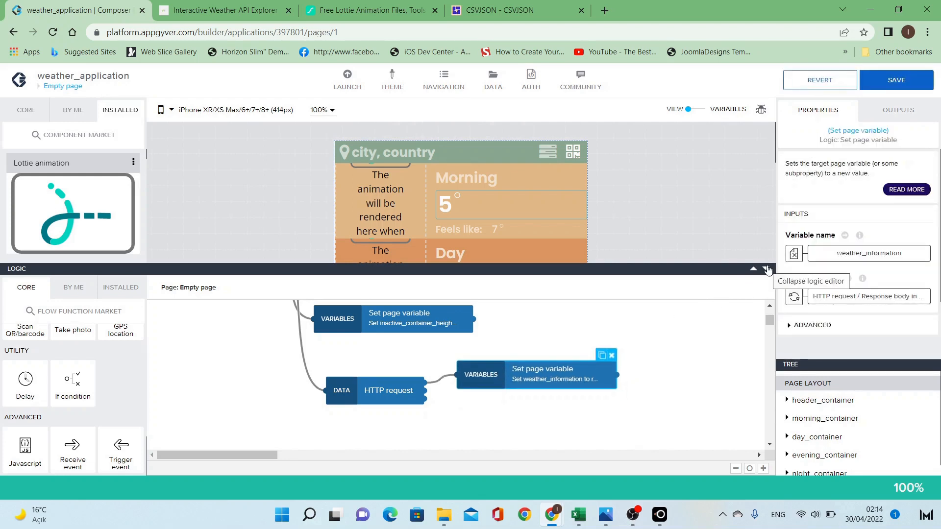
left_click_drag(767, 269, 766, 305)
left_click(765, 304)
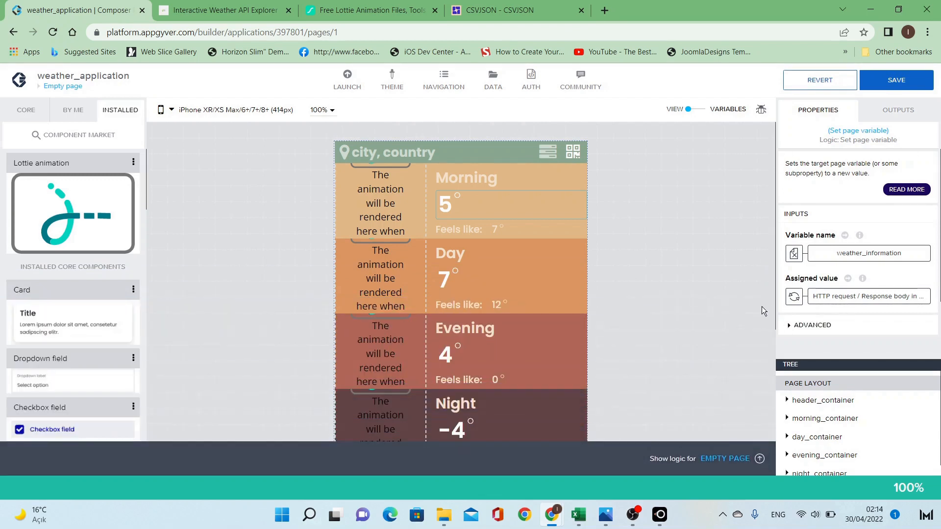
Open the content formula of the Morning section's large temperature title and clear its existing expression.
left_click(446, 205)
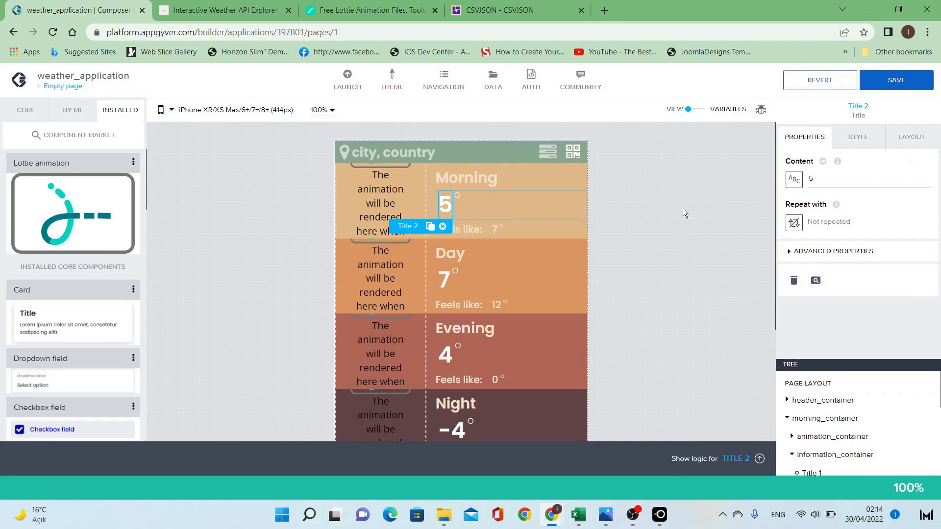
left_click(793, 180)
left_click(667, 259)
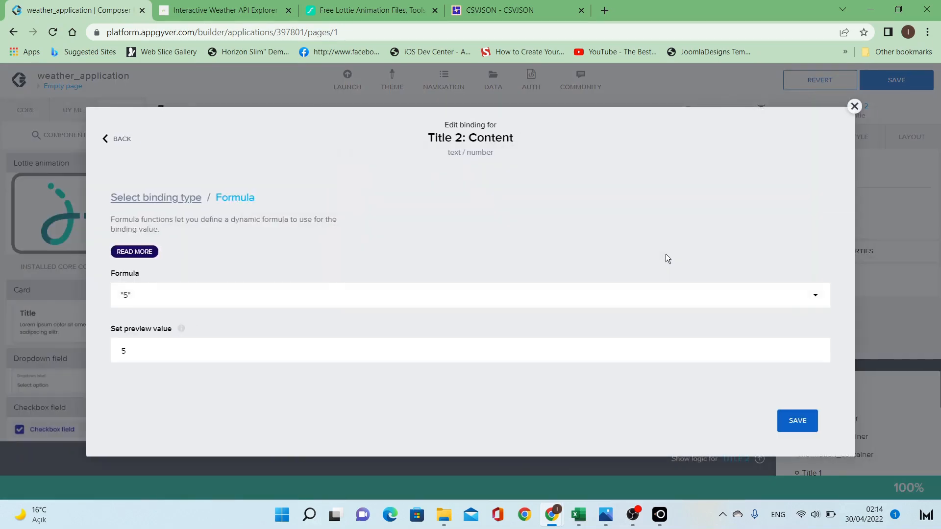
left_click(601, 295)
key("ctrl+a")
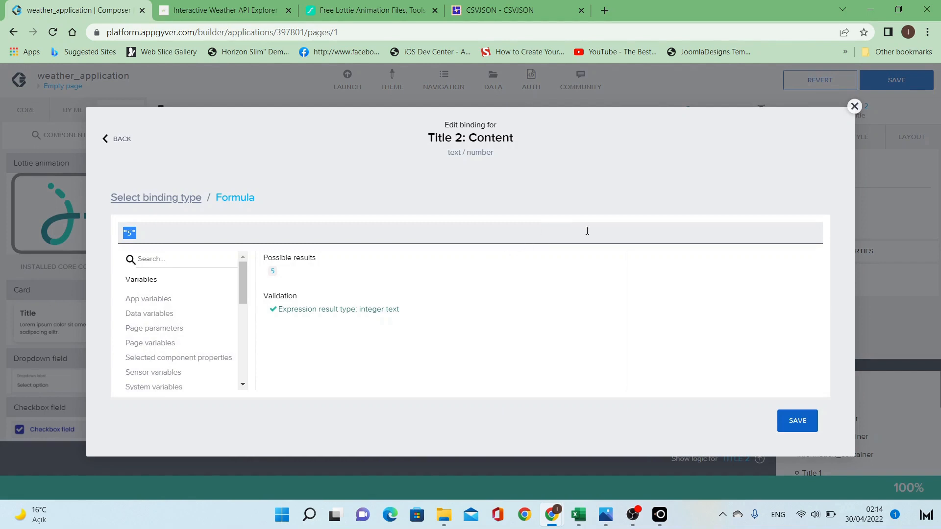
key("BackSpace")
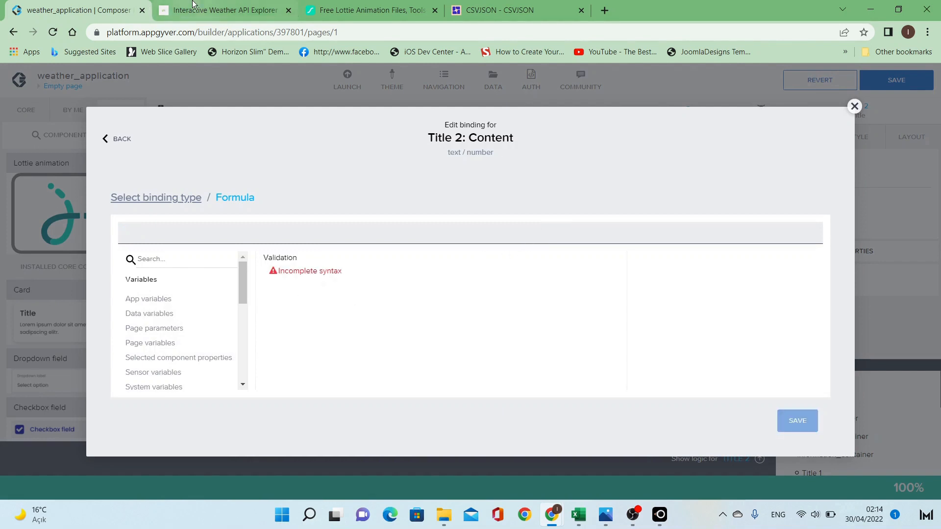
Look up the forecastday list in the weather API explorer, then start the AppGyver formula with pageVars.weather_information.
left_click(216, 10)
scroll(466, 294, "down", 5)
scroll(284, 268, "down", 10)
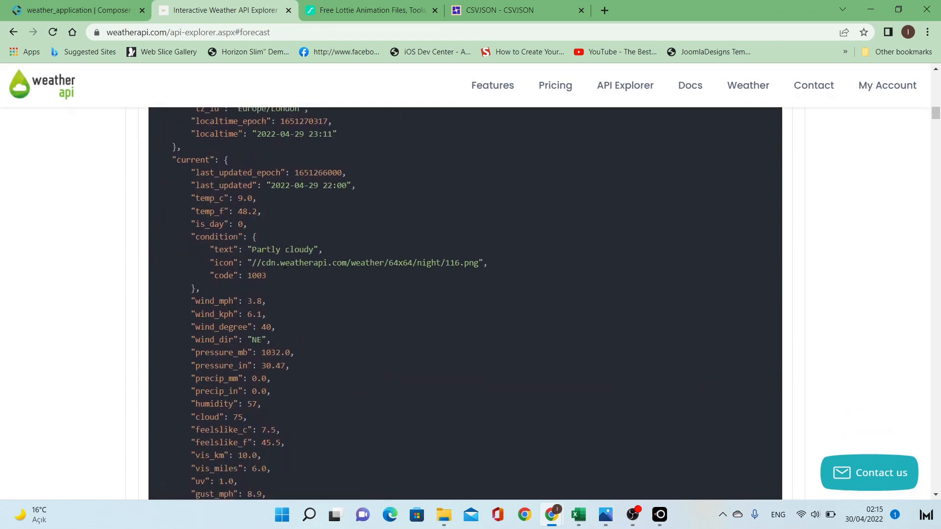
scroll(284, 269, "down", 3)
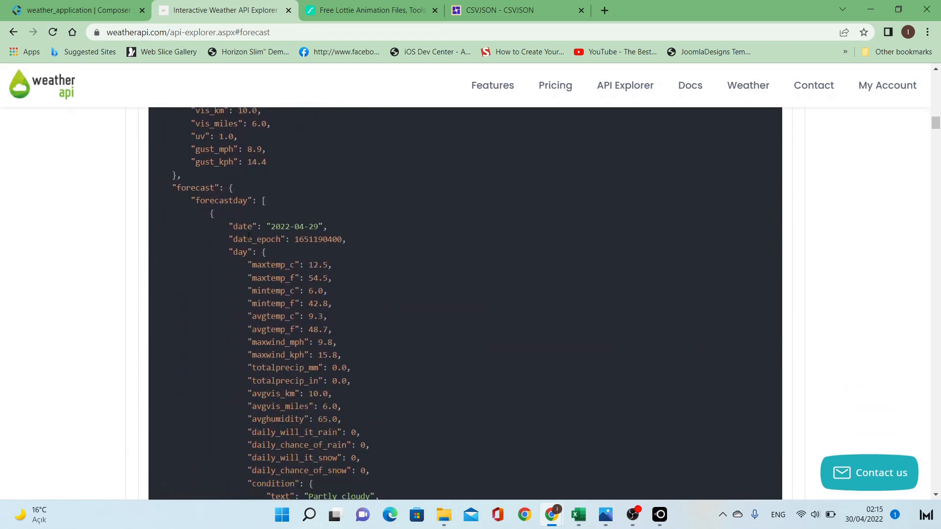
double_click(234, 201)
left_click(93, 10)
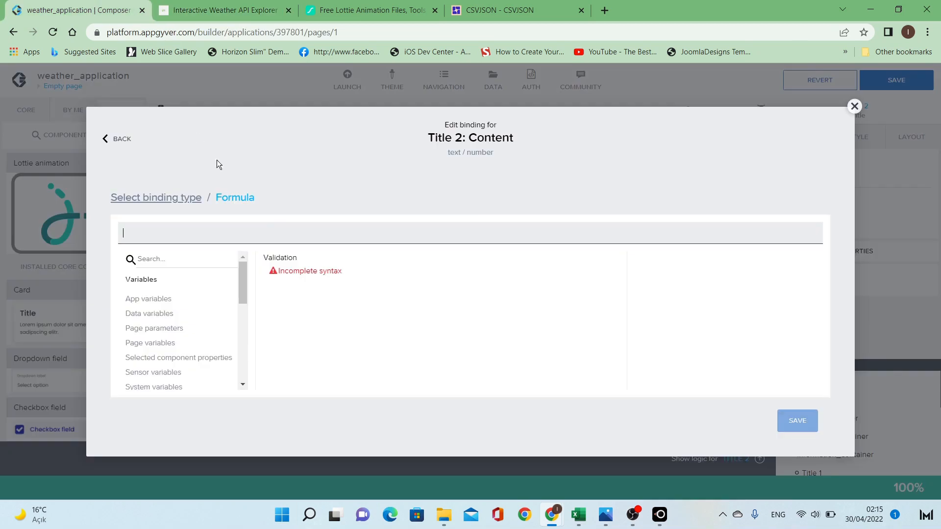
type("weather")
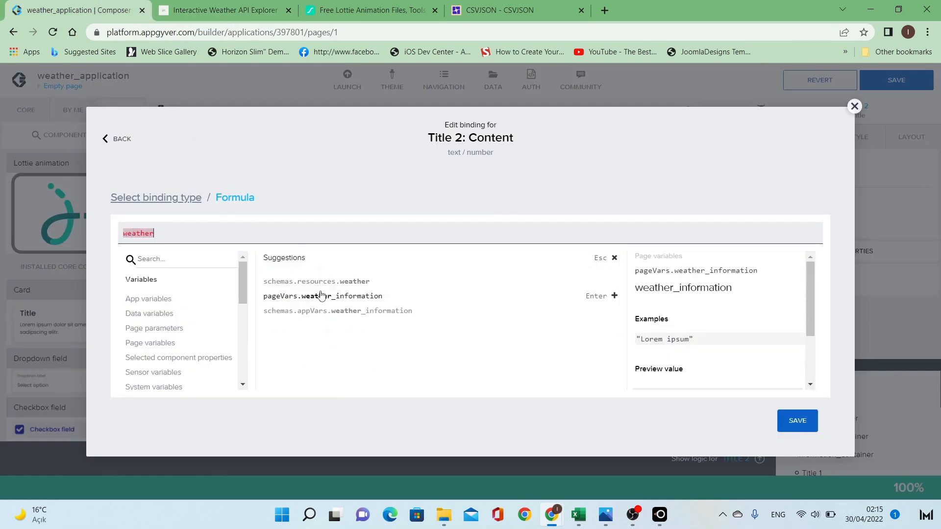
left_click(321, 297)
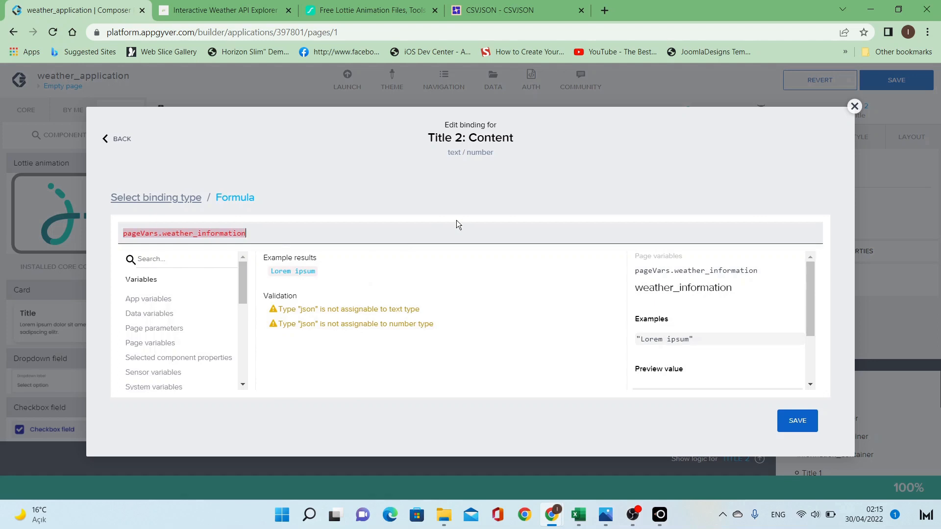
Copy the forecast key from the weather API explorer's response and append it to the AppGyver formula as .forecast.
type(".")
left_click(275, 5)
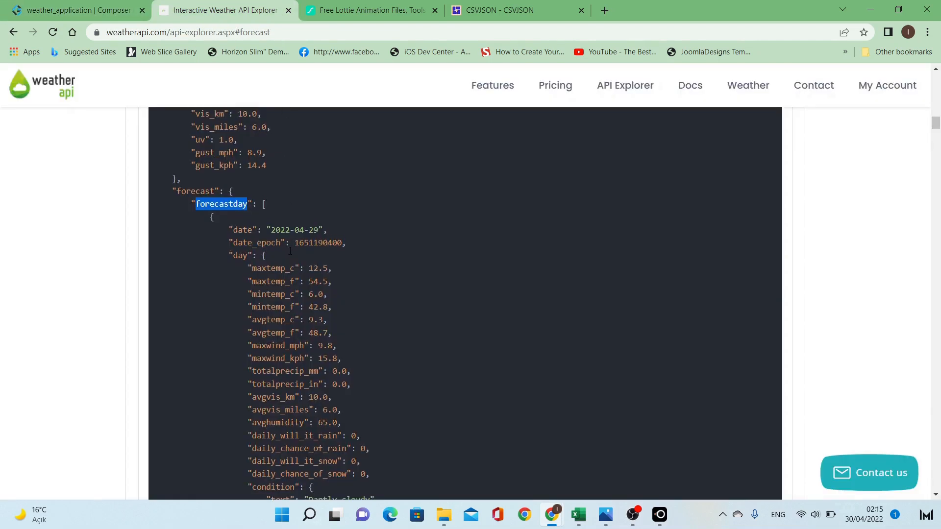
scroll(226, 285, "up", 3)
double_click(211, 308)
key("ctrl+c")
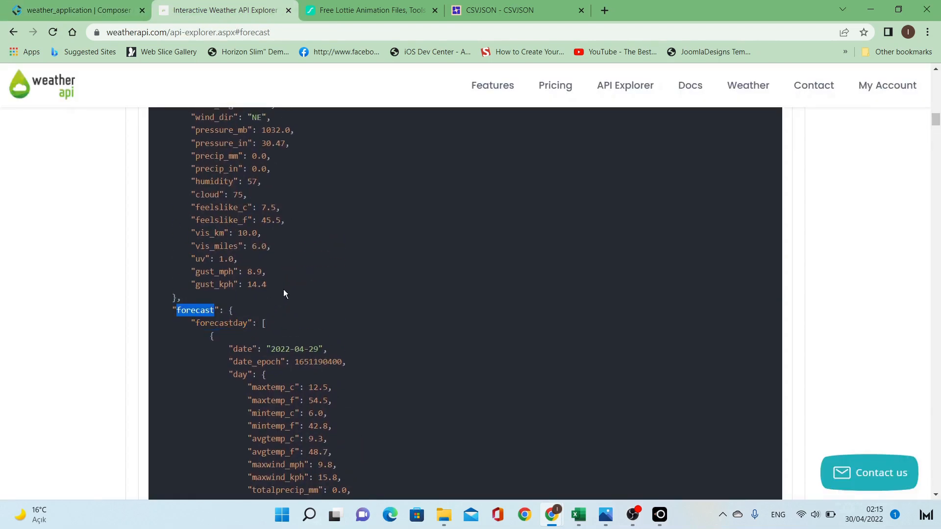
scroll(283, 289, "up", 5)
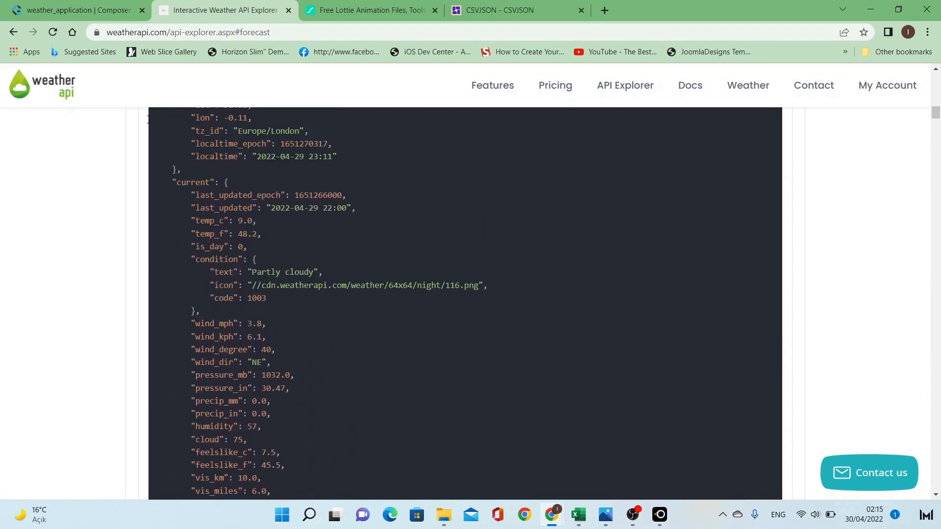
left_click(85, 10)
key("ctrl+v")
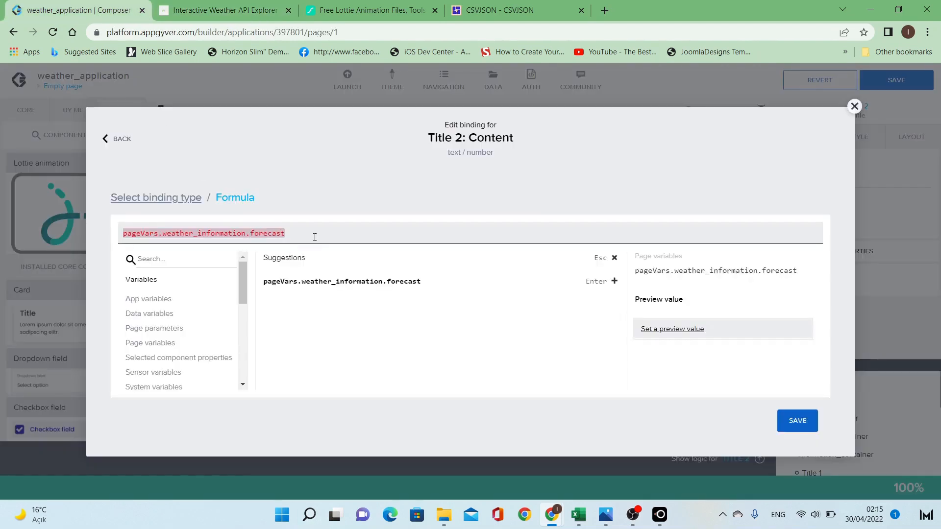
Copy the forecastday key from the API explorer's response and append it to the AppGyver formula as .forecastday.
type(".")
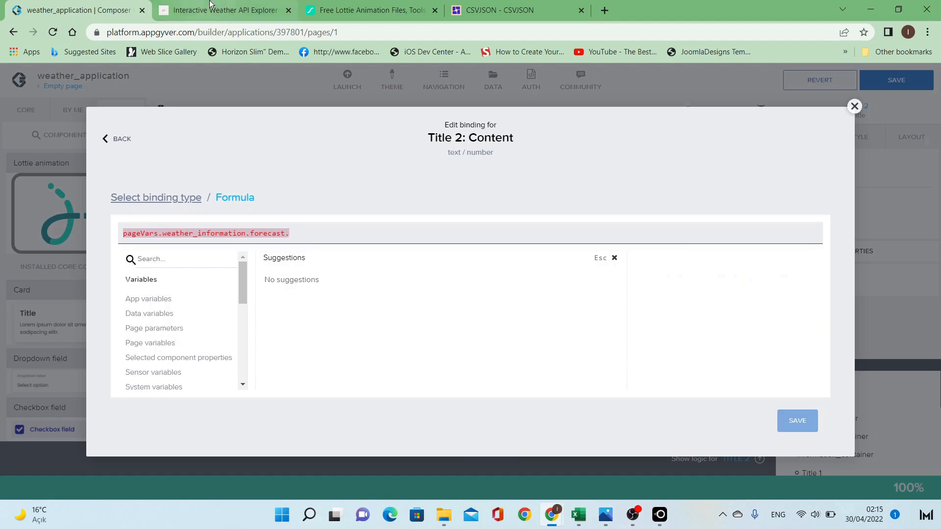
left_click(226, 10)
scroll(240, 275, "down", 6)
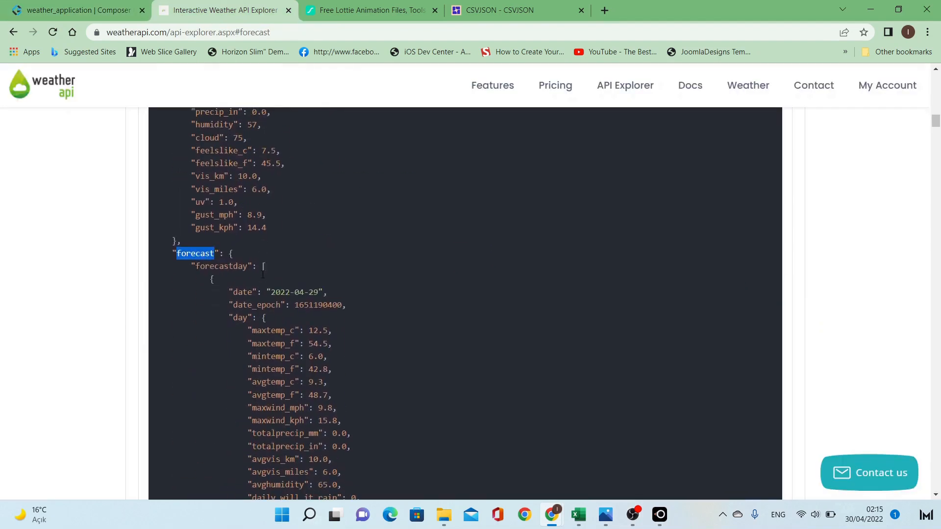
double_click(222, 261)
key("ctrl+c")
key("ctrl+shift+Tab")
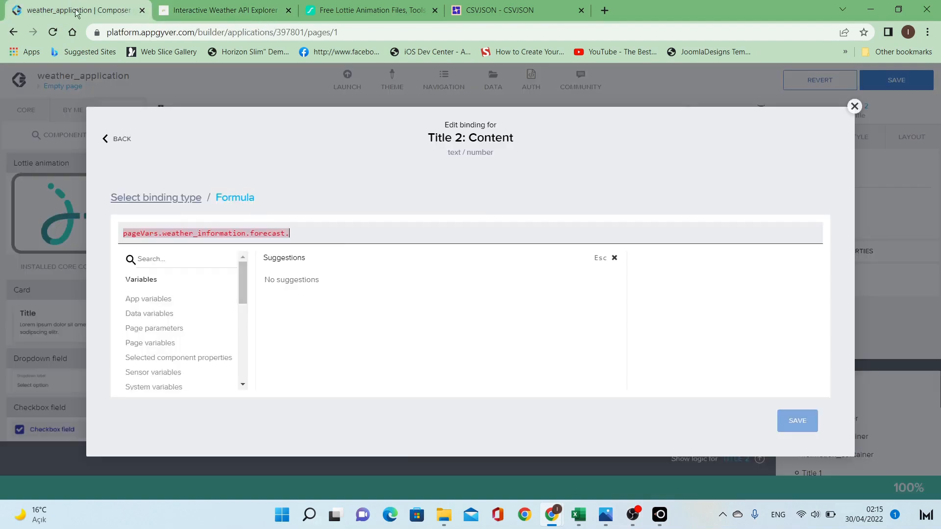
key("ctrl+v")
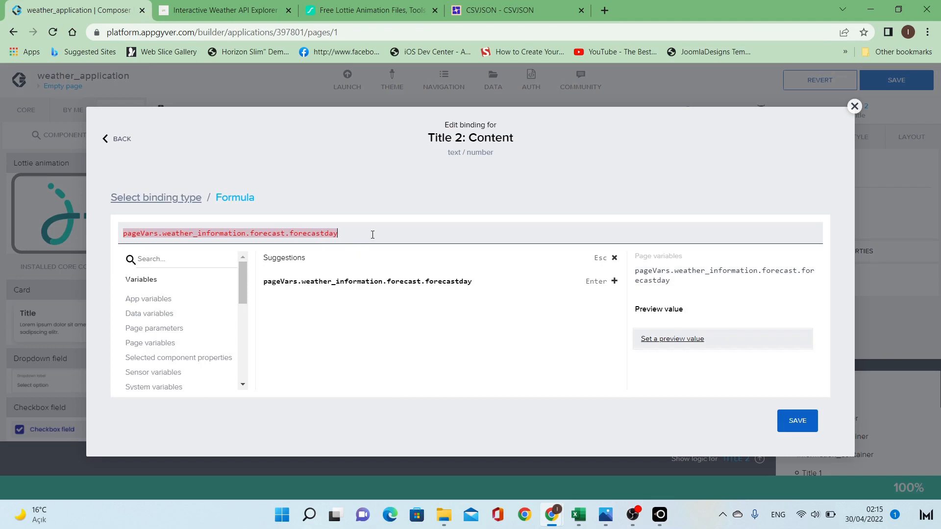
Check in the API explorer how hour is nested inside the forecastday list, then append [0].hour to the AppGyver formula.
left_click(199, 10)
left_click(263, 262)
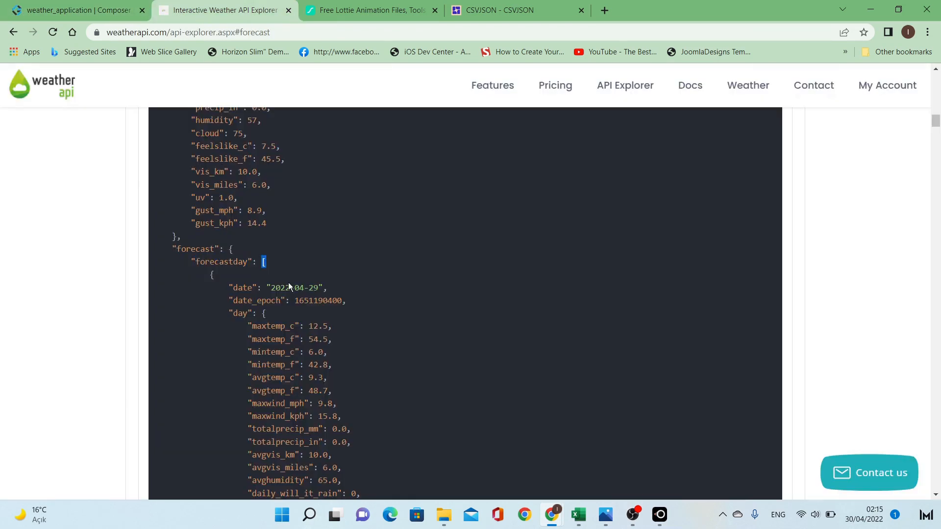
scroll(288, 294, "down", 6)
scroll(290, 301, "up", 5)
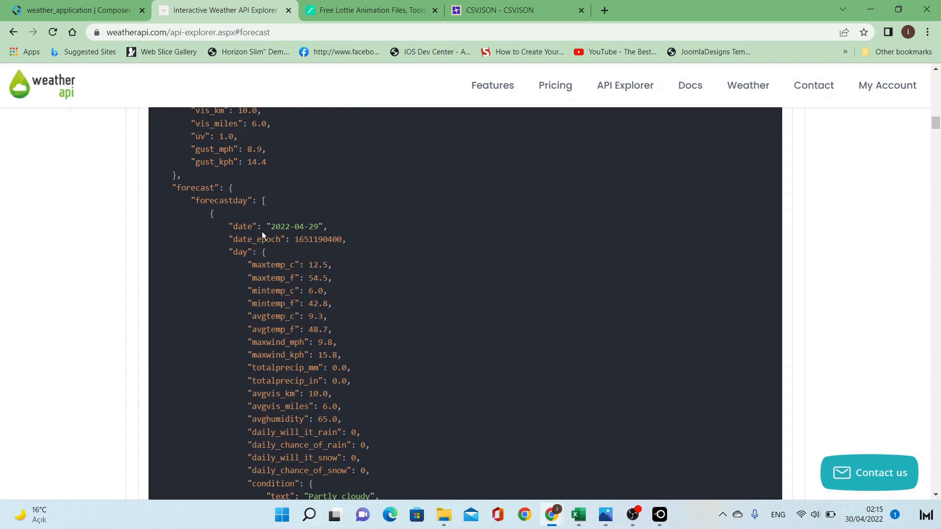
scroll(263, 237, "down", 5)
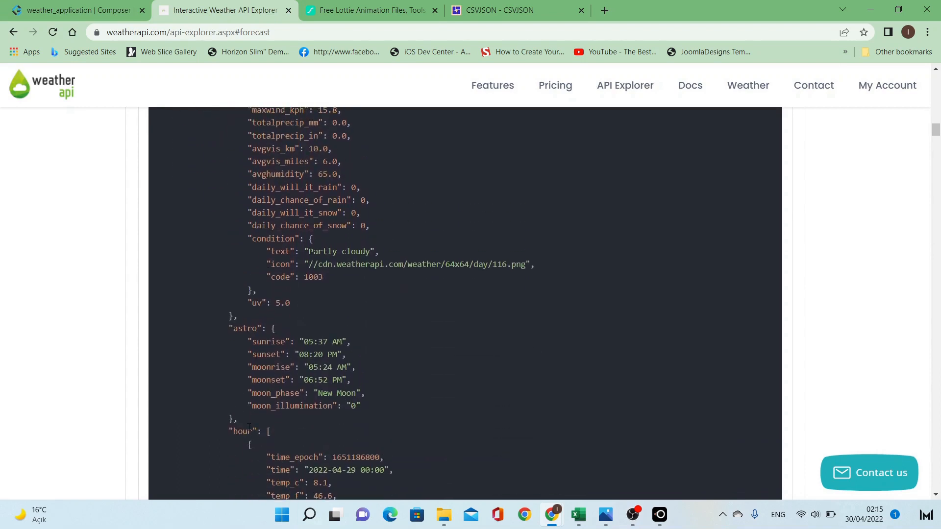
left_click(88, 10)
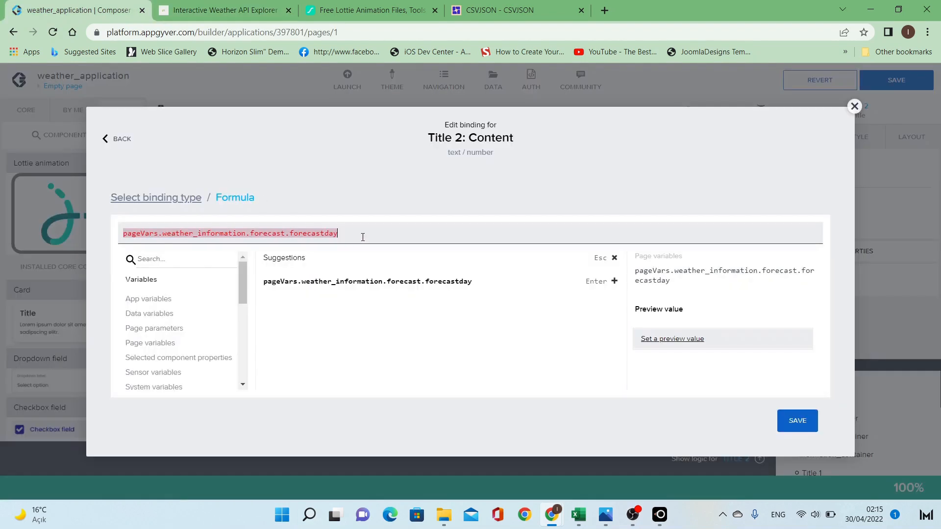
type("[0].hour")
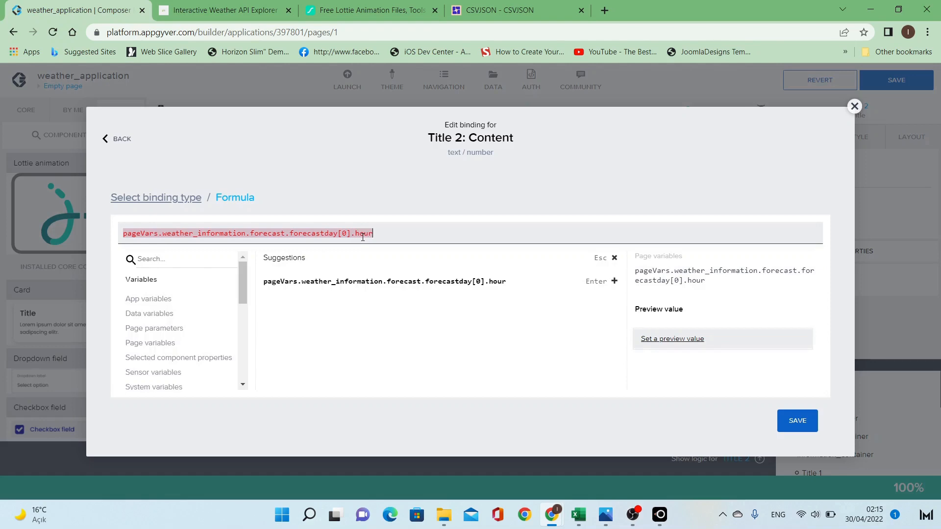
Check the fields of the hour entries in the API explorer, then append [0].time to the AppGyver formula.
left_click(221, 10)
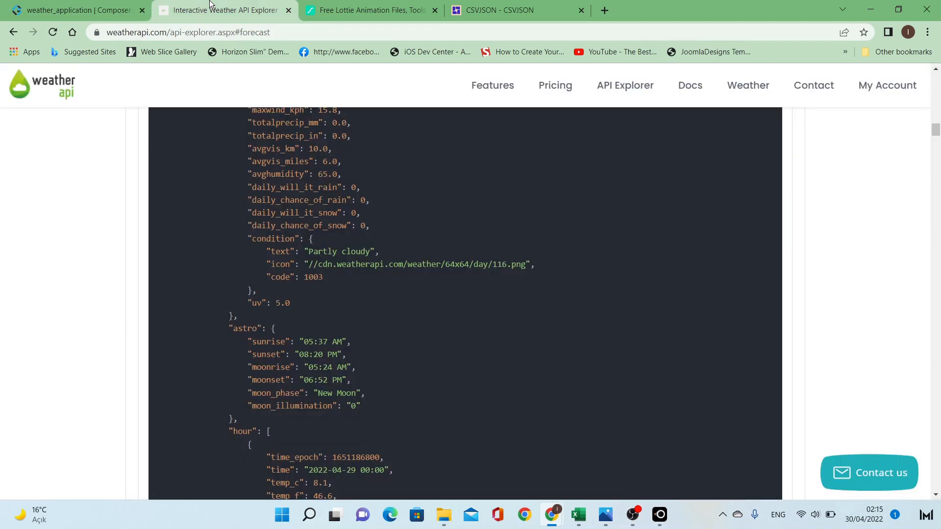
scroll(319, 304, "down", 5)
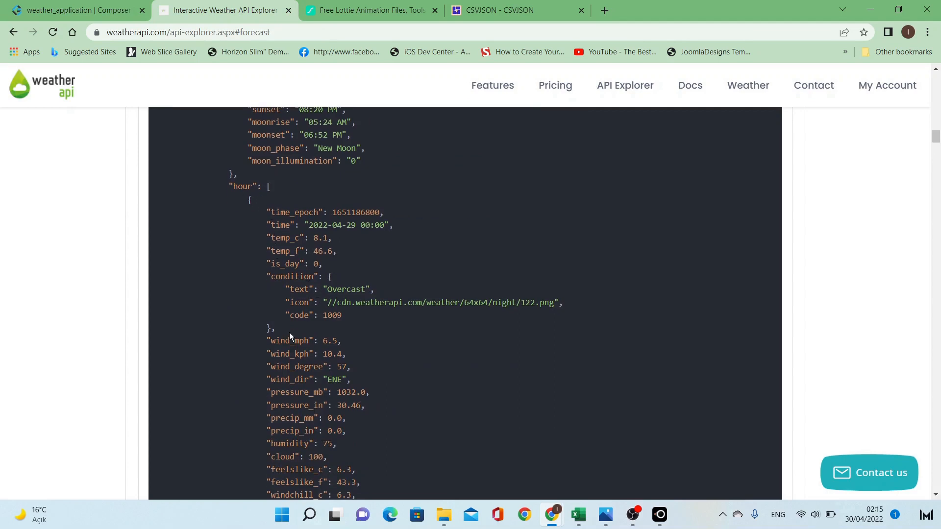
left_click(133, 11)
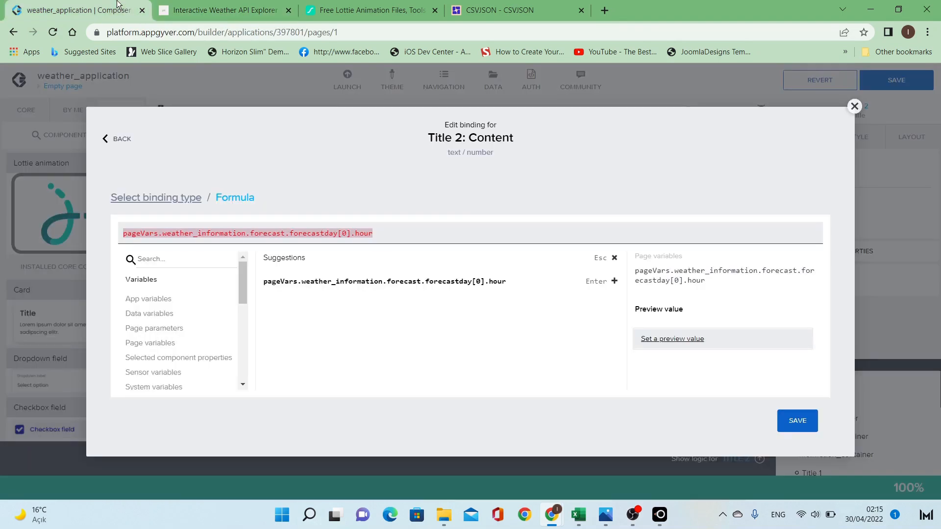
type("[0].time")
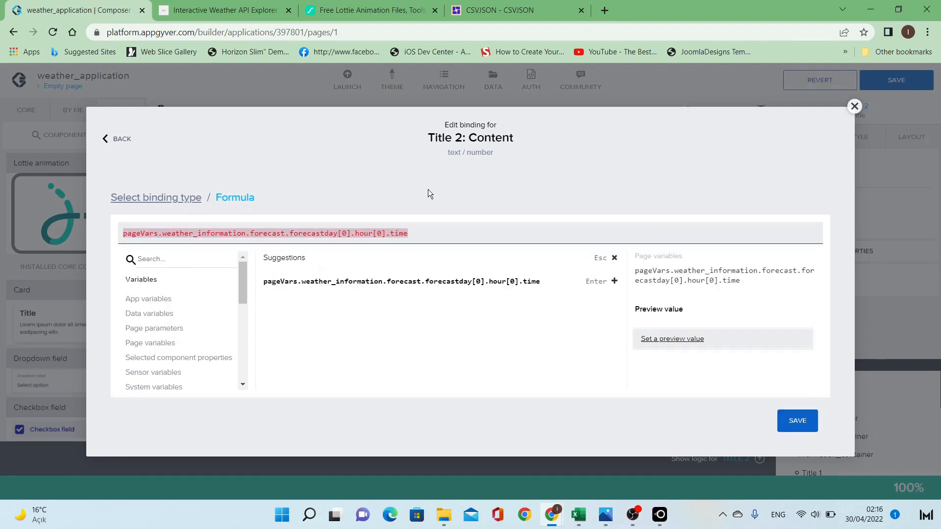
Insert FIND( at the start of the formula, before pageVars.weather_information.
key("Left")
key("shift+End")
key("Left")
key("End")
key("ctrl+shift+Left")
key("ctrl+shift+Left")
key("ctrl+shift+Left")
key("ctrl+shift+Left")
key("ctrl+shift+Left")
key("ctrl+shift+Left")
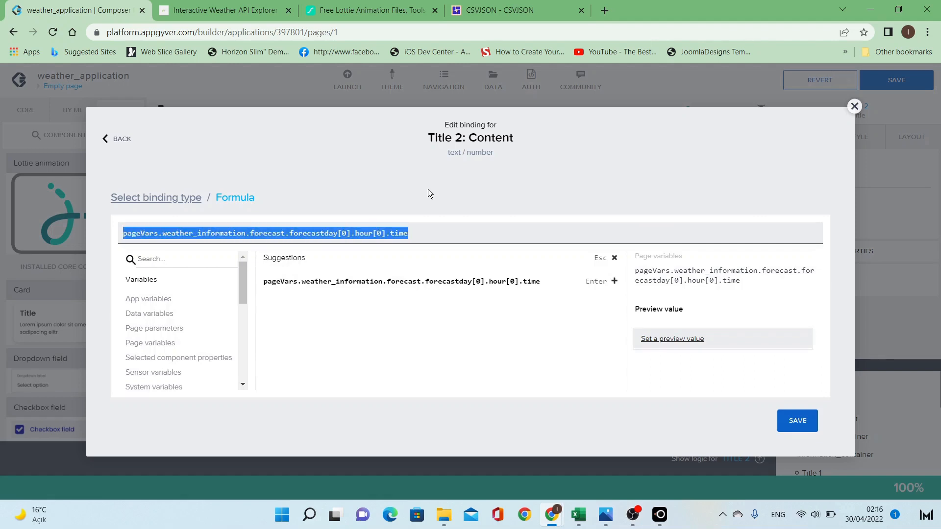
key("Left")
type("FIND(")
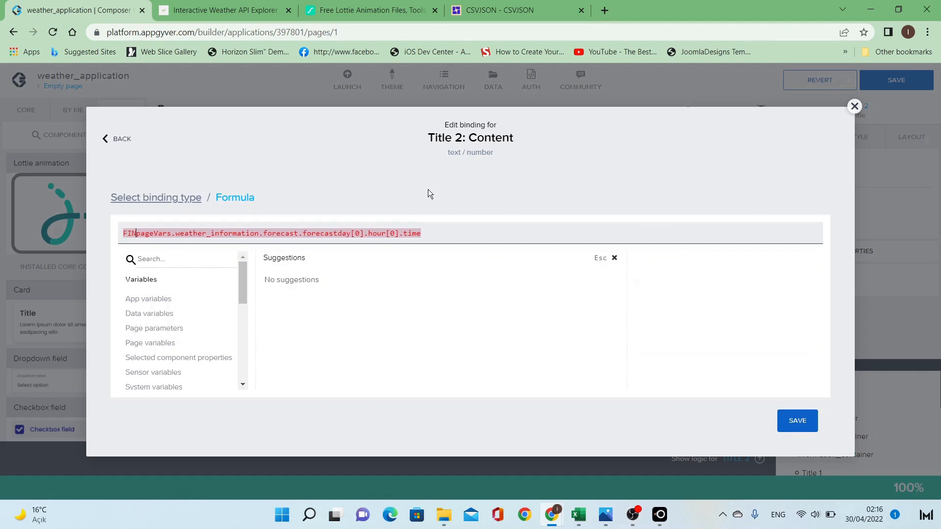
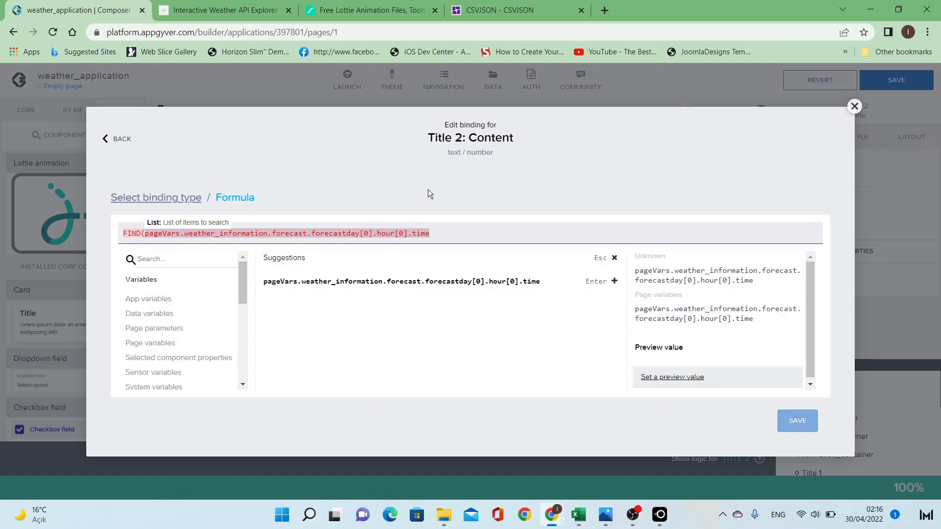
Remove .time from the end of FIND's list argument and add item.time as the selection formula after a comma.
key("BackSpace")
key("BackSpace")
key("BackSpace")
key("BackSpace")
key("BackSpace")
type(",")
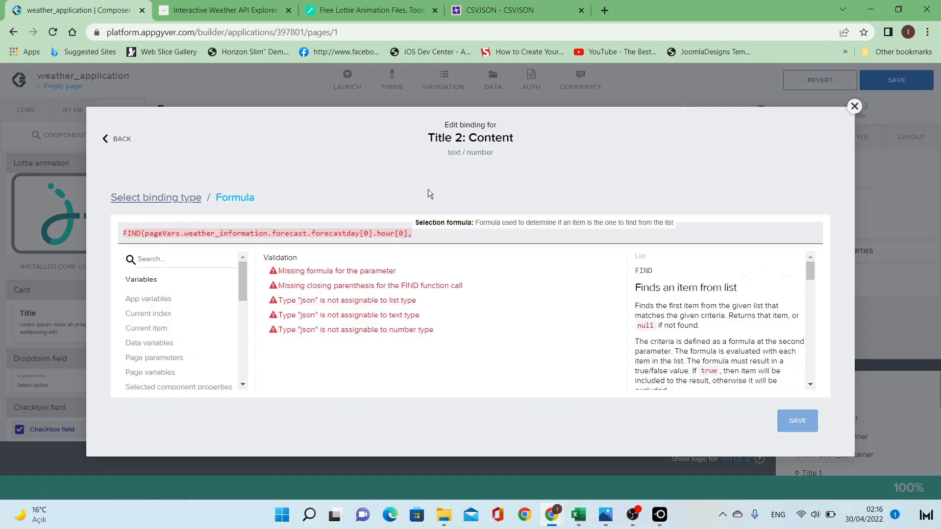
type("i")
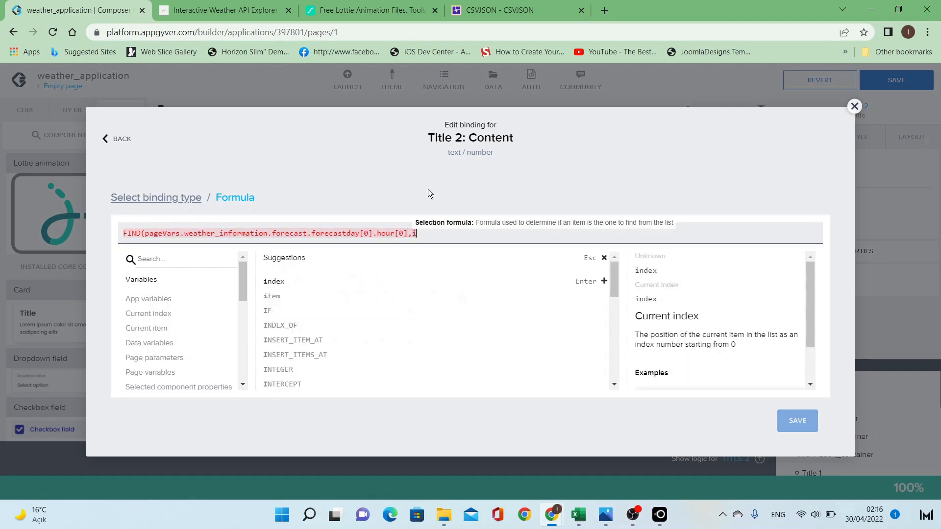
type("tem.time")
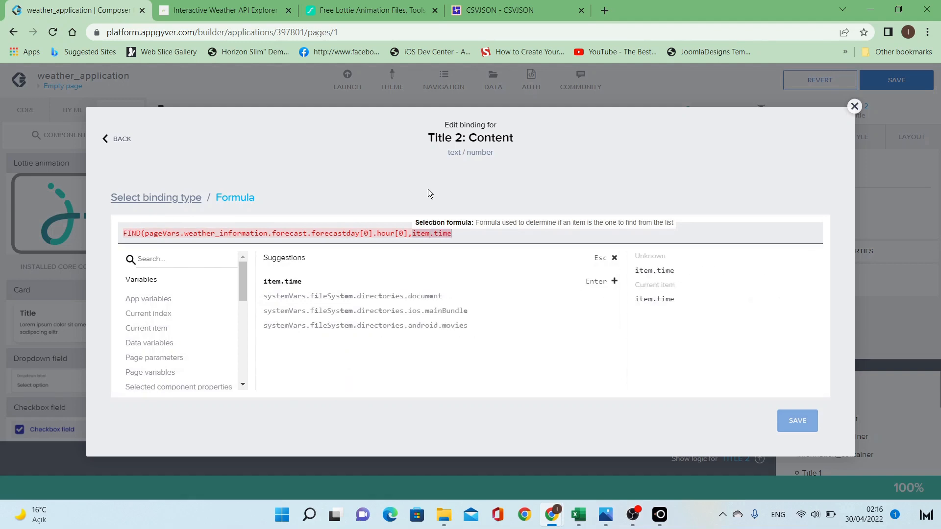
Check the format of the hour entry's time value in the API explorer, then insert the GET_DATETIME_COMPONENT function before item.time in the AppGyver formula.
left_click(260, 14)
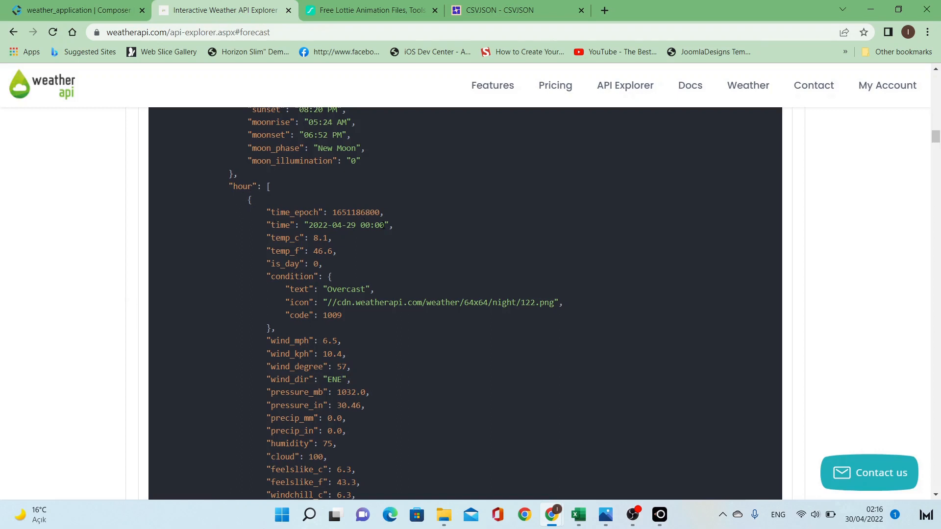
left_click_drag(383, 225, 362, 225)
left_click(128, 14)
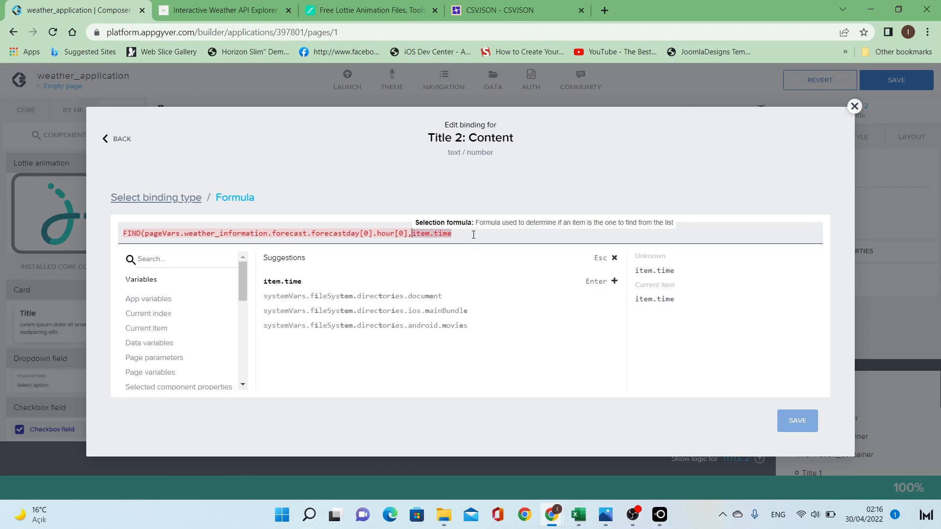
type("GET_DAT")
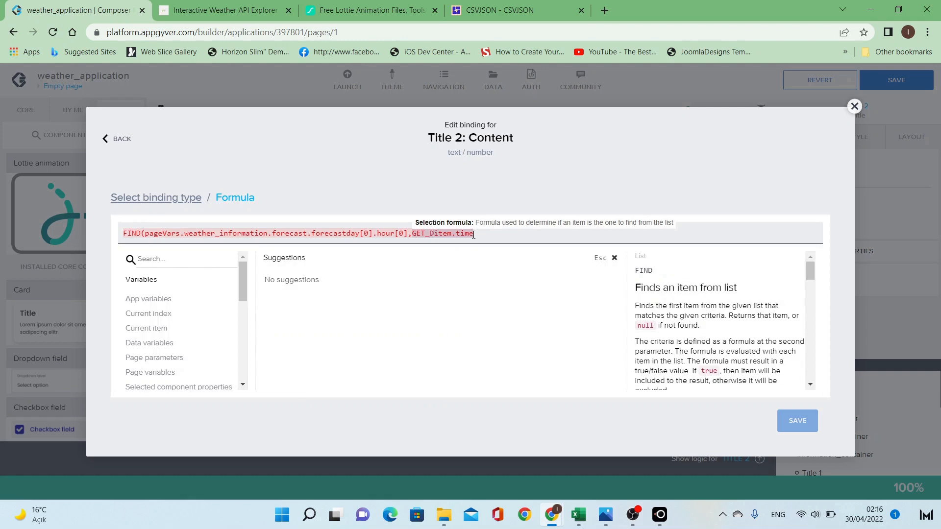
type("E")
key("Left")
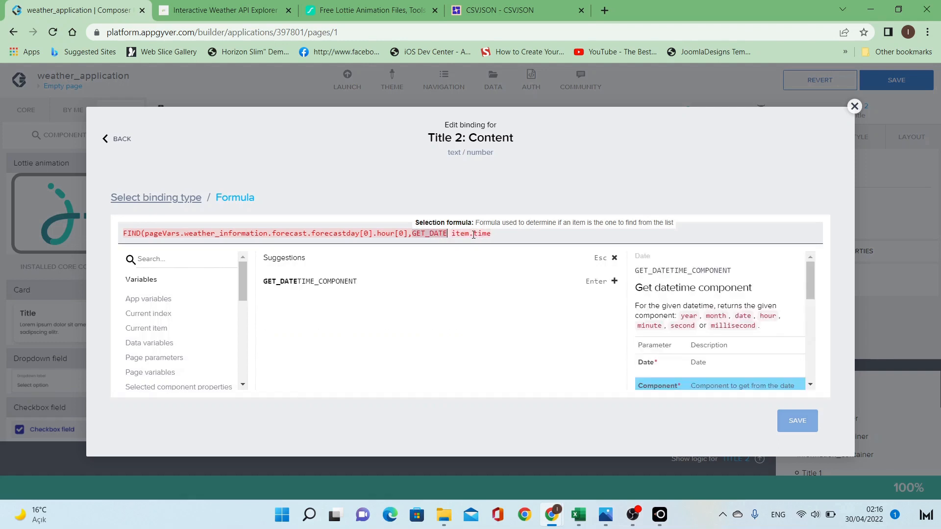
left_click(318, 282)
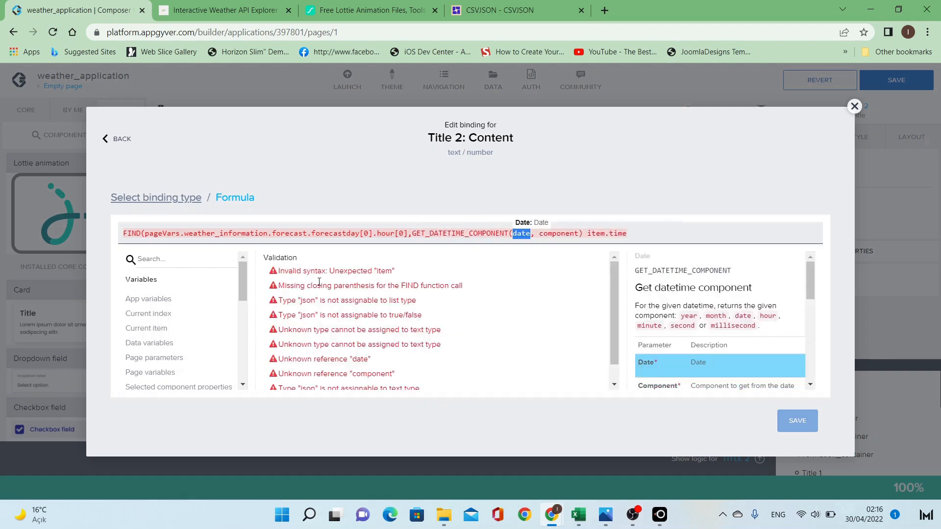
Move item.time into GET_DATETIME_COMPONENT in place of the date placeholder.
left_click_drag(589, 234, 627, 234)
key("ctrl+c")
key("BackSpace")
double_click(532, 234)
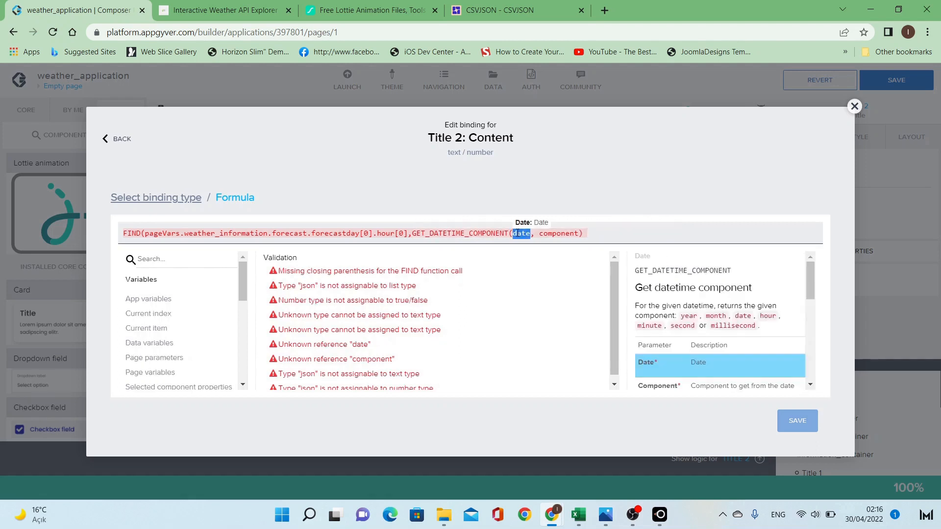
key("ctrl+v")
key("Tab")
Consult the GET_DATETIME_COMPONENT examples for the hour option and replace the component placeholder with "hour".
left_click(505, 234)
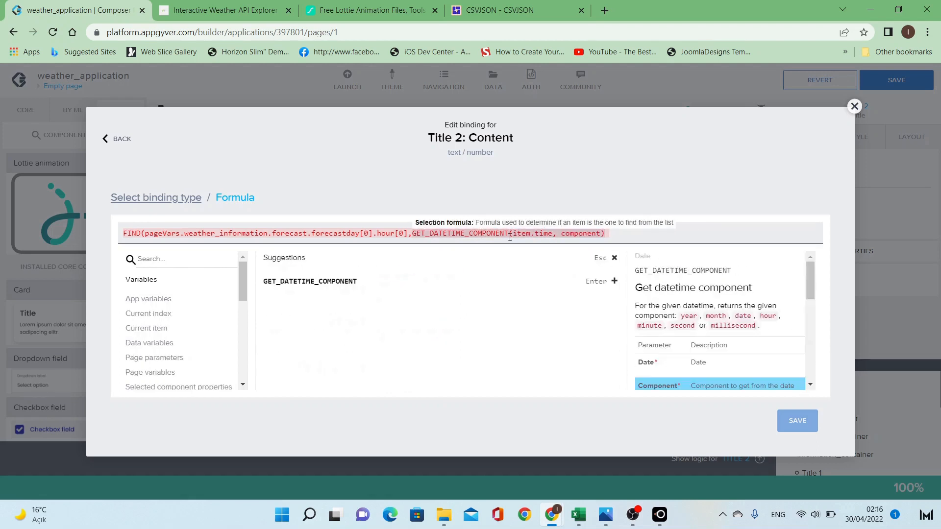
scroll(756, 305, "down", 3)
scroll(756, 305, "down", 2)
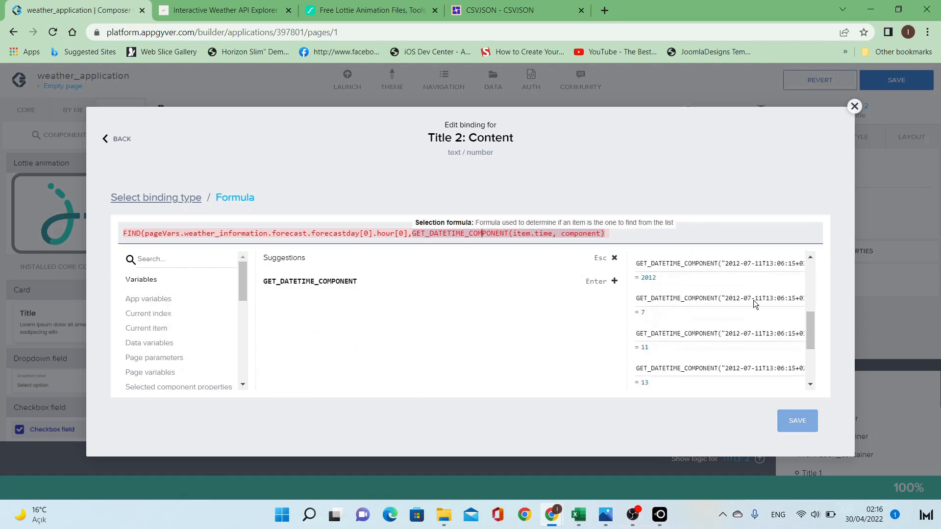
scroll(685, 291, "down", 2)
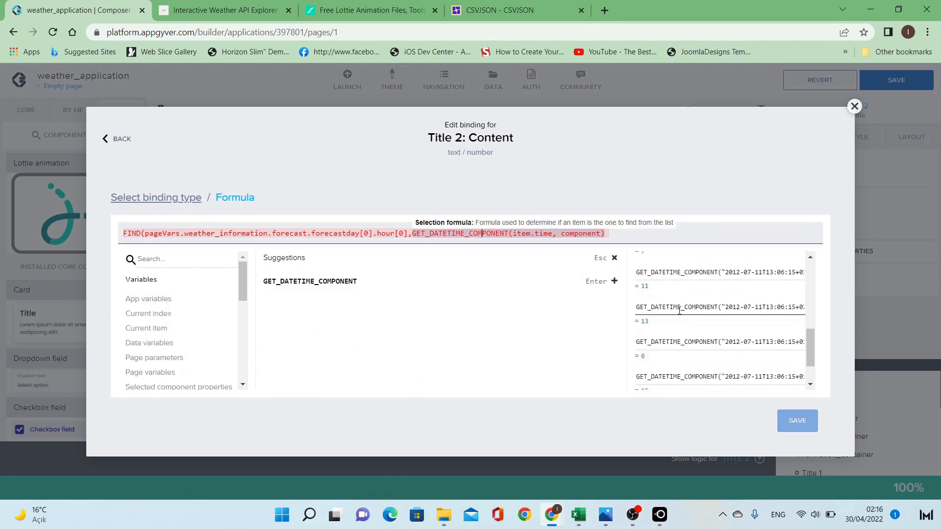
left_click_drag(681, 307, 794, 306)
double_click(793, 307)
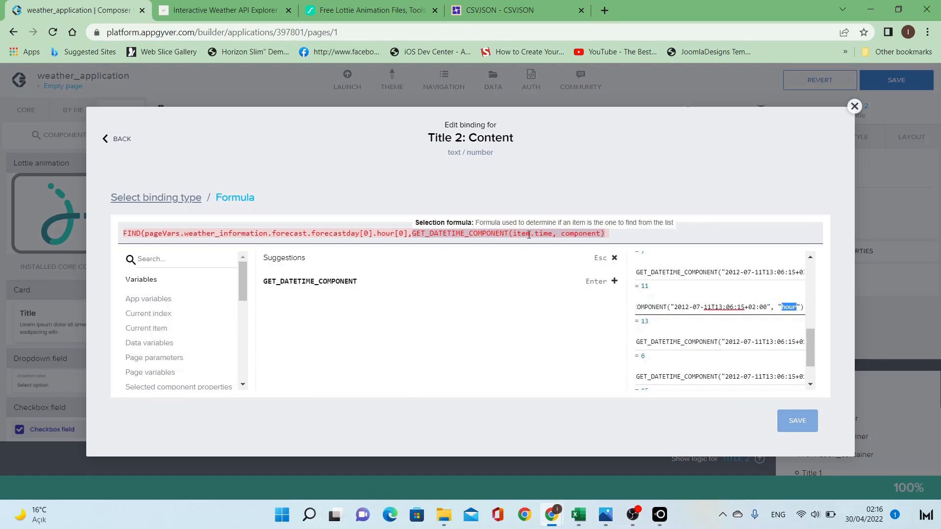
double_click(580, 234)
type("\"")
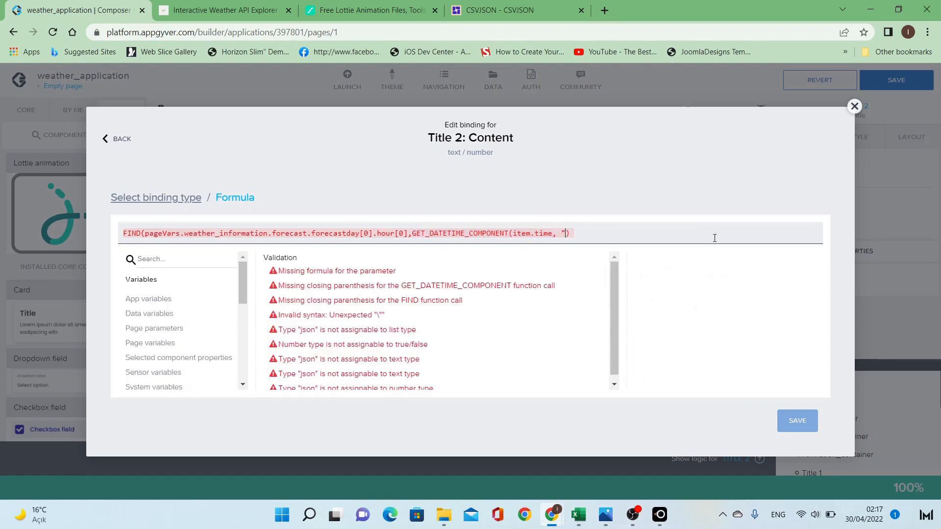
type("hour")
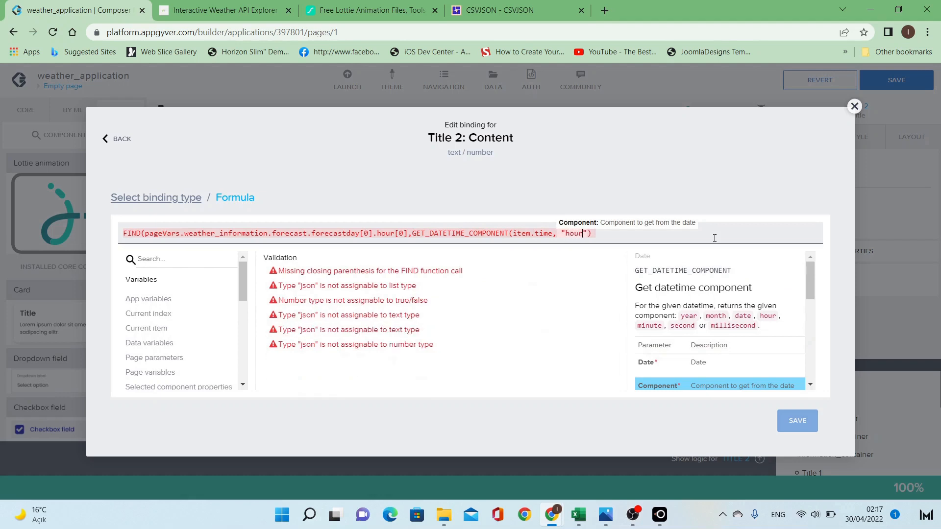
Delete the trailing space after GET_DATETIME_COMPONENT and close the FIND function with a parenthesis.
key("Right")
key("Right")
key("Right")
key("BackSpace")
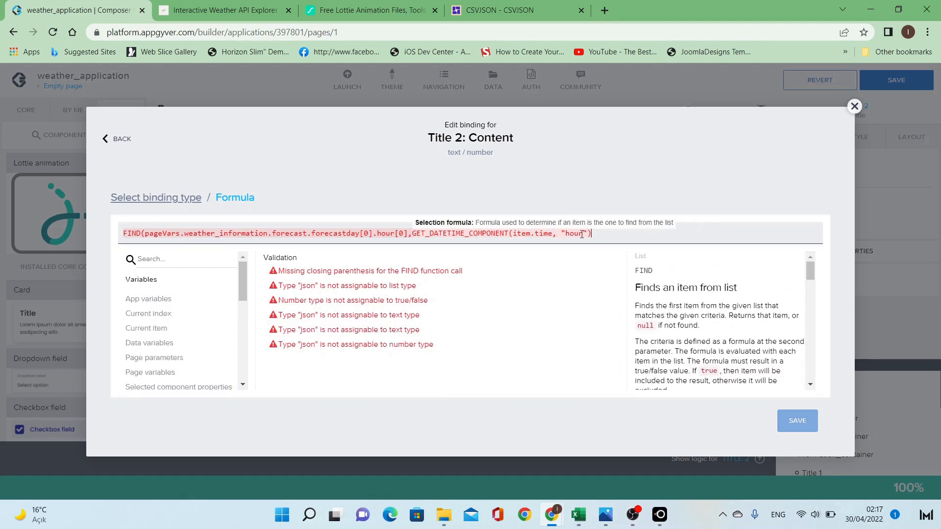
left_click_drag(603, 234, 131, 240)
type(")")
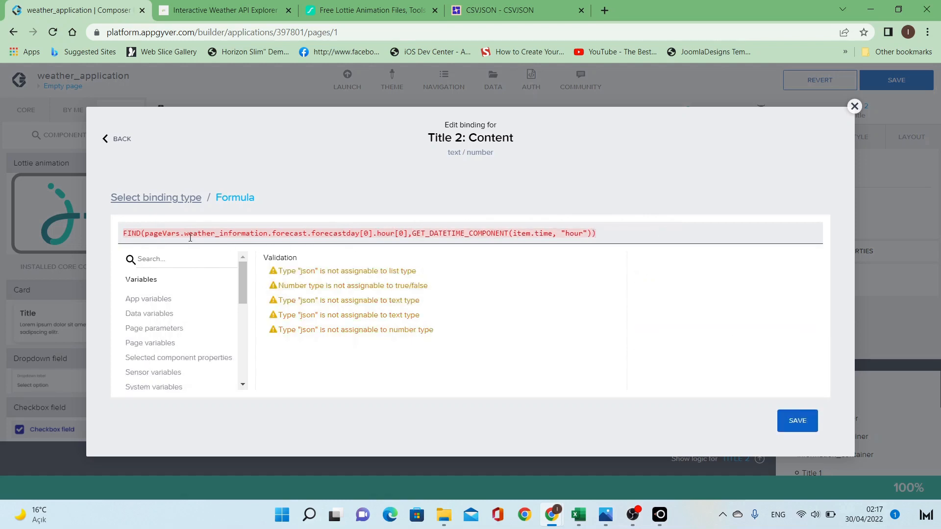
Wrap the FIND expression as the first argument of a LOOKUP function, adding a comma after it for the property name.
triple_click(127, 235)
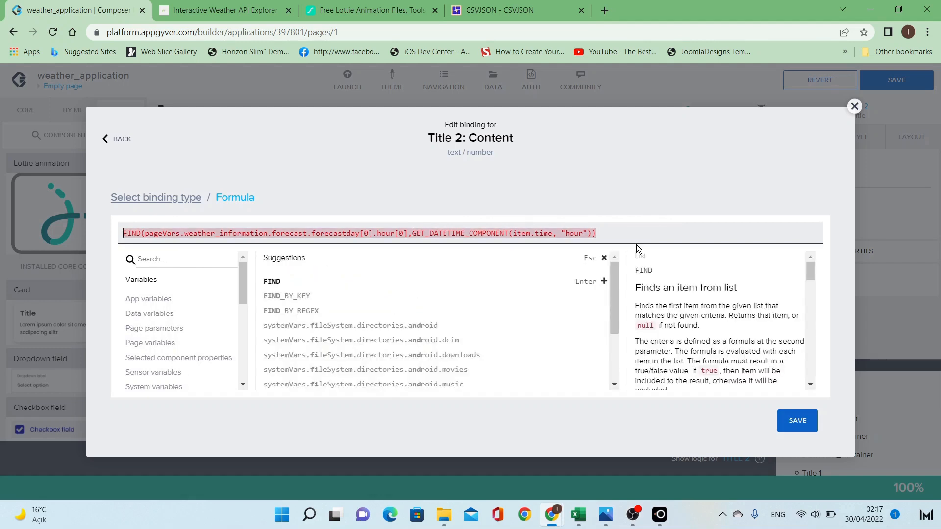
type("LOOK")
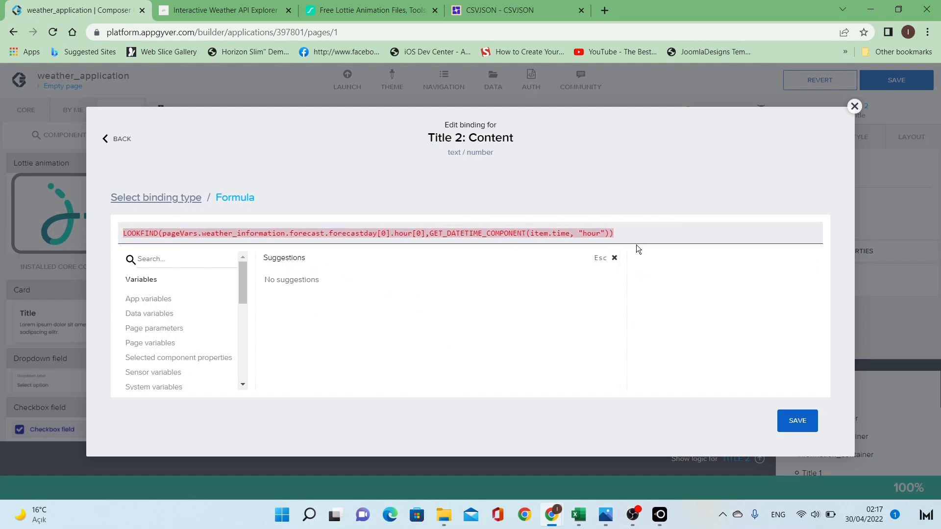
type("UP")
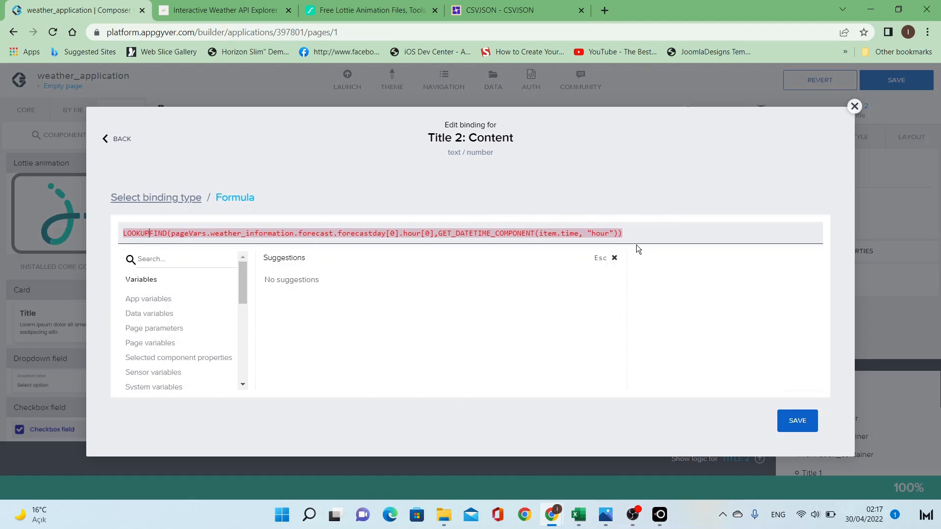
type("(")
key("End")
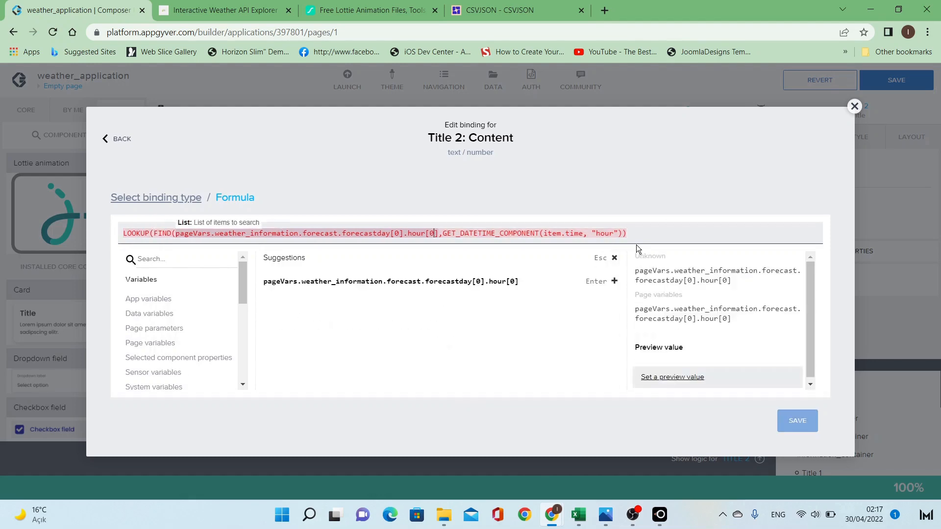
type(",")
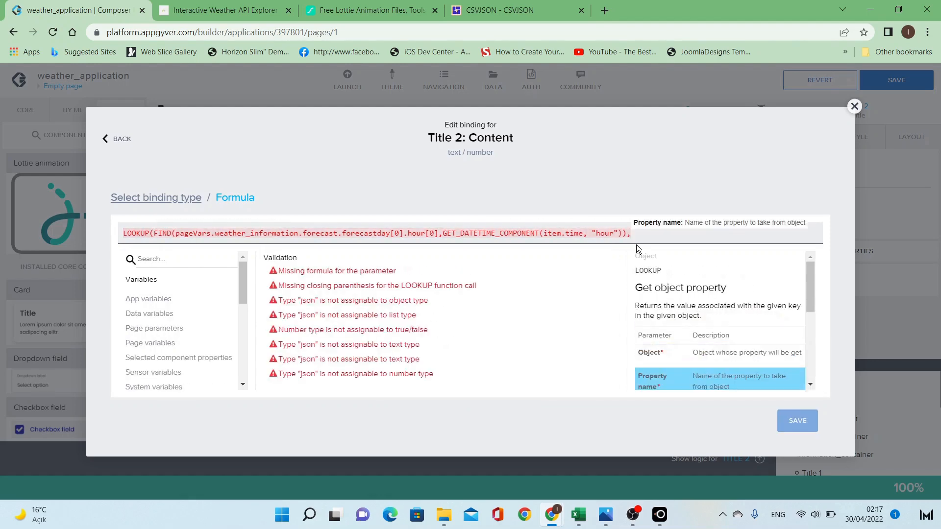
Find the Celsius temperature key in the API explorer, then add "temp_c" as LOOKUP's property name in AppGyver and close the function.
left_click(220, 9)
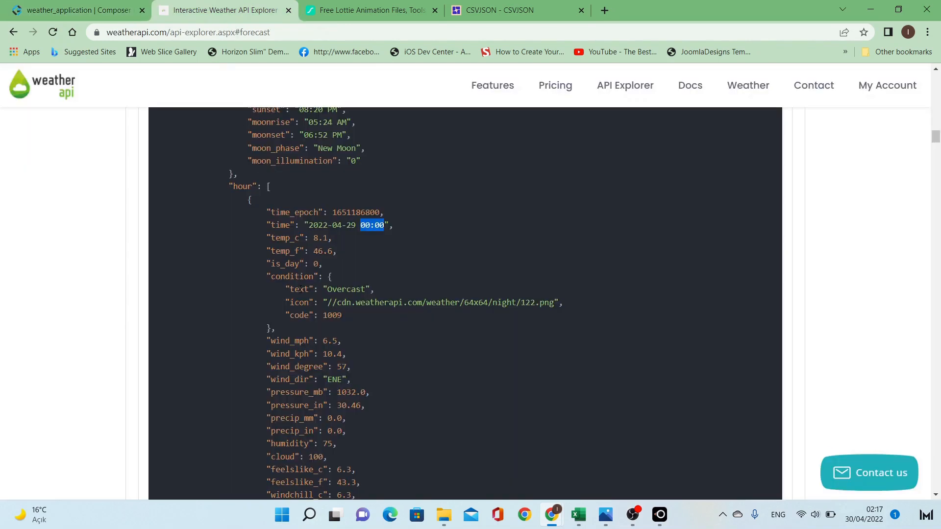
double_click(286, 239)
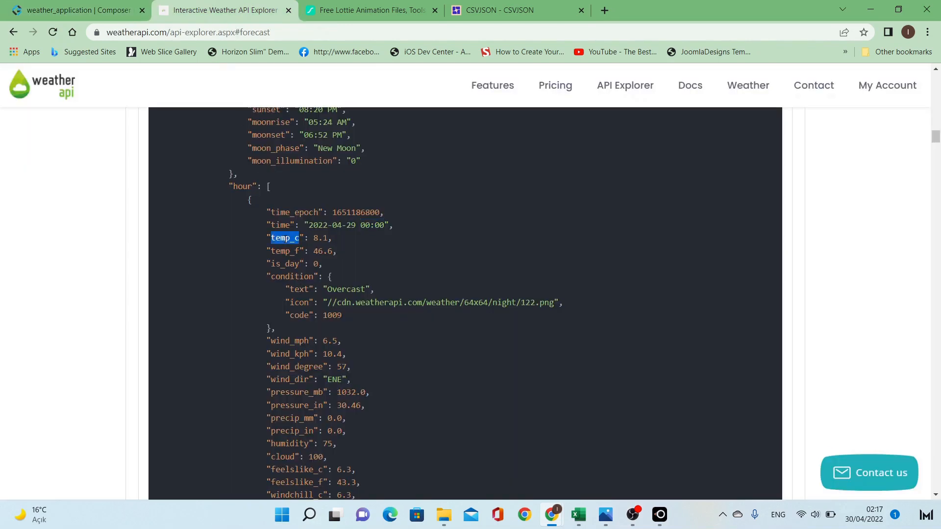
left_click(78, 10)
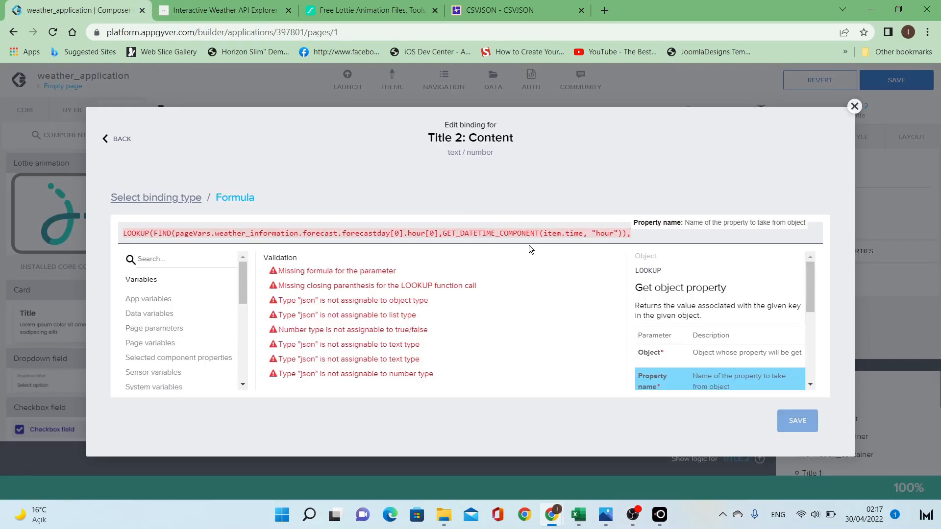
type("\")),\"")
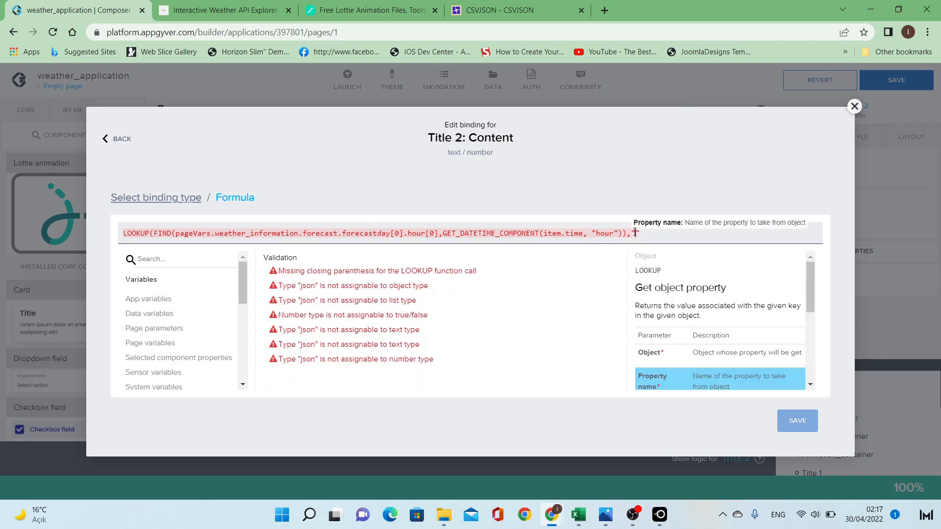
type("temp_c\")")
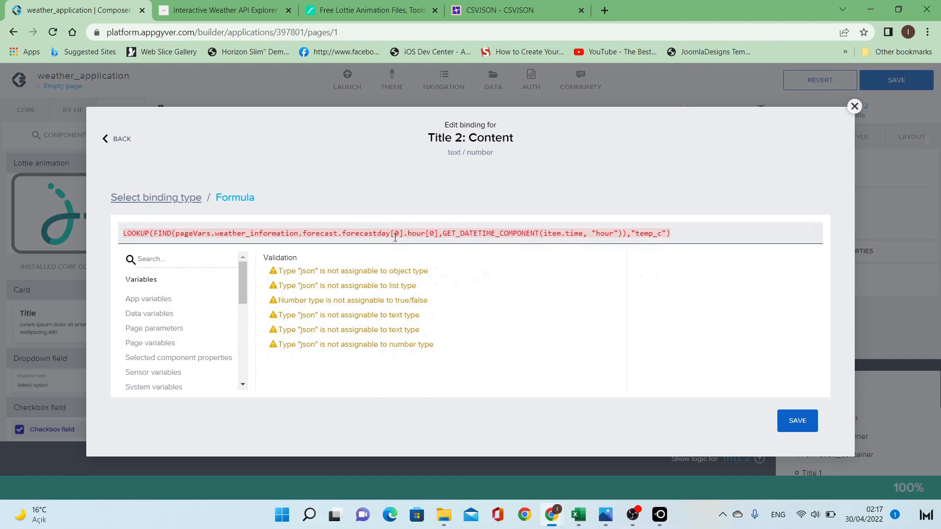
Remove the [0] index after hour in FIND's list argument so the whole hour list is searched.
left_click(414, 236)
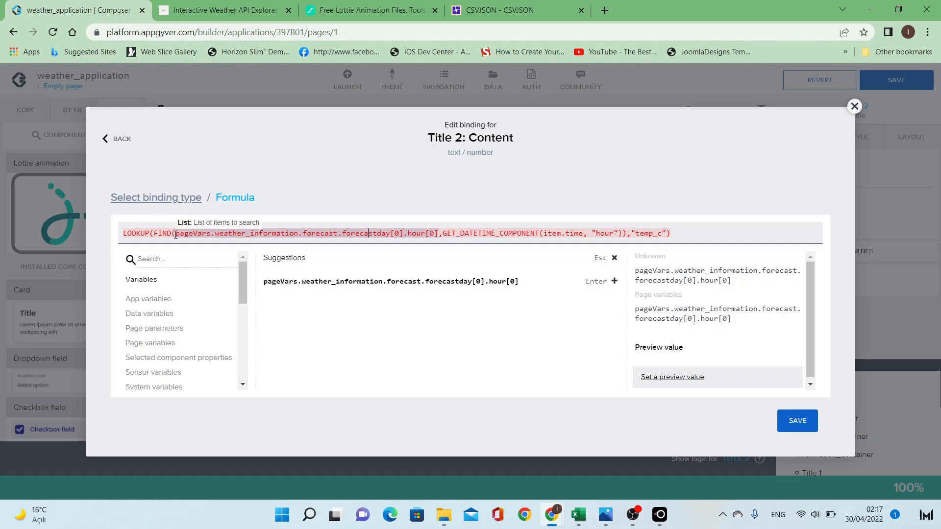
left_click_drag(176, 234, 425, 234)
left_click(436, 235)
key("BackSpace")
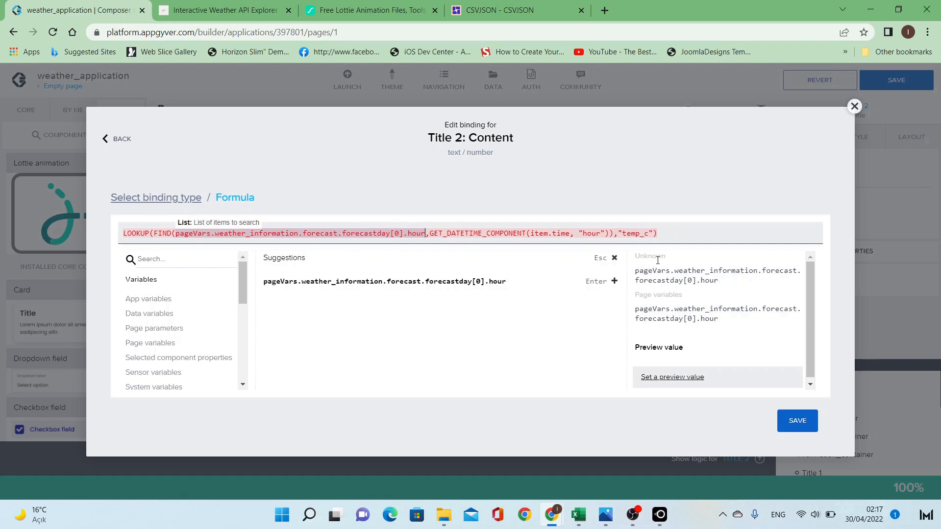
key("Right")
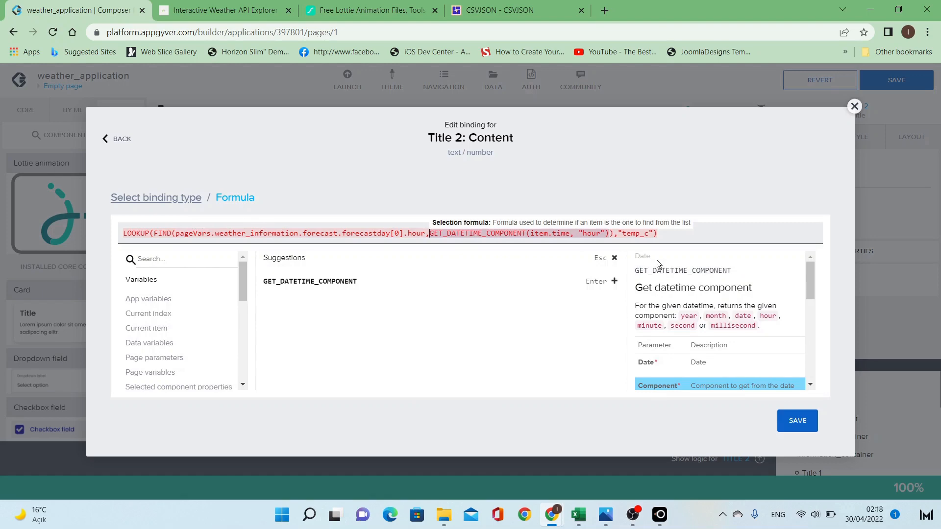
key("Left")
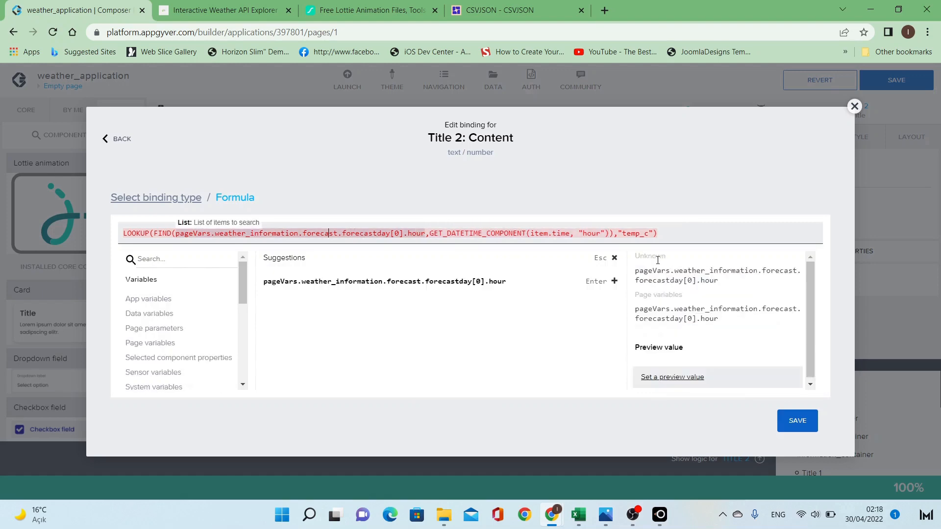
key("Home")
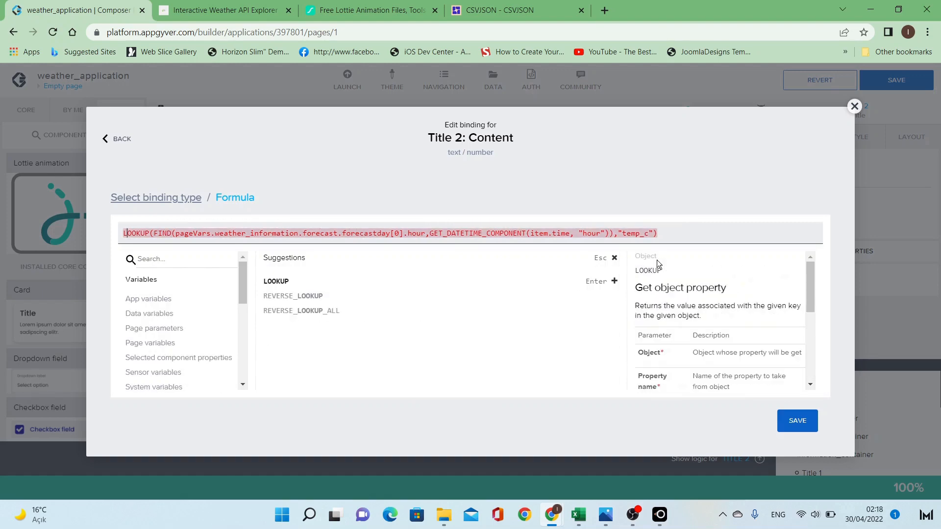
Review each argument of the LOOKUP/FIND formula and the usage examples of GET_DATETIME_COMPONENT.
key("Right")
key("Right")
key("Right")
key("Right")
key("Right")
key("Right")
key("Right")
key("Right")
key("Right")
key("Right")
key("Right")
key("Right")
key("Right")
key("Right")
key("Right")
key("Right")
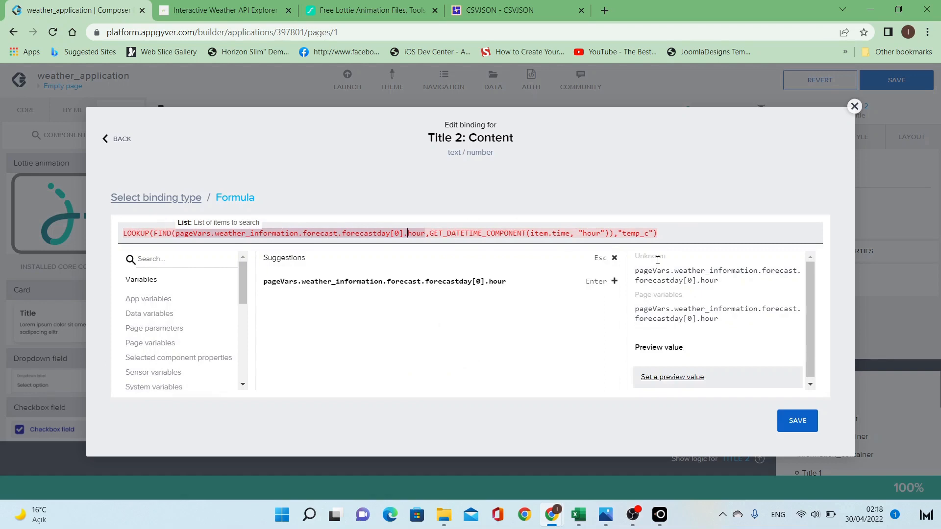
key("Right")
key("Right")
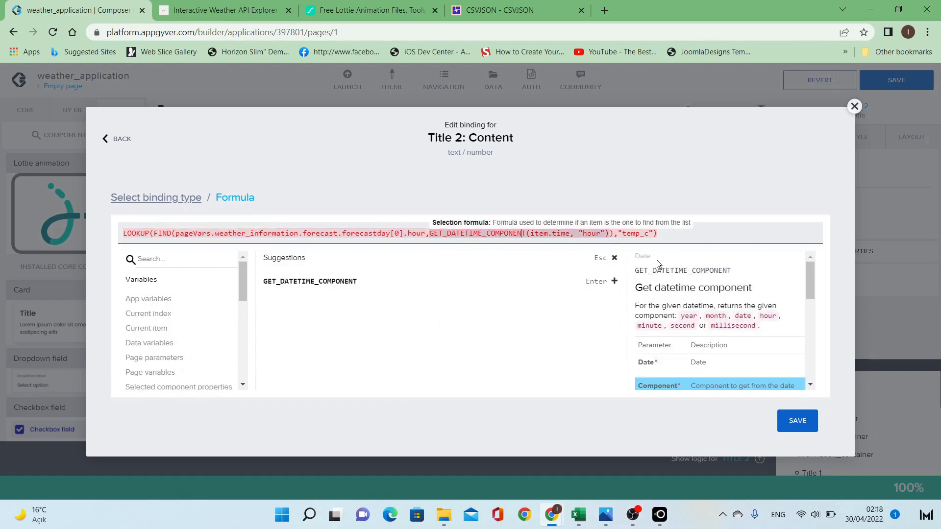
key("Right")
key("Right")
key("Right")
key("Right")
key("Right")
key("Right")
key("Right")
key("Right")
key("Right")
key("Right")
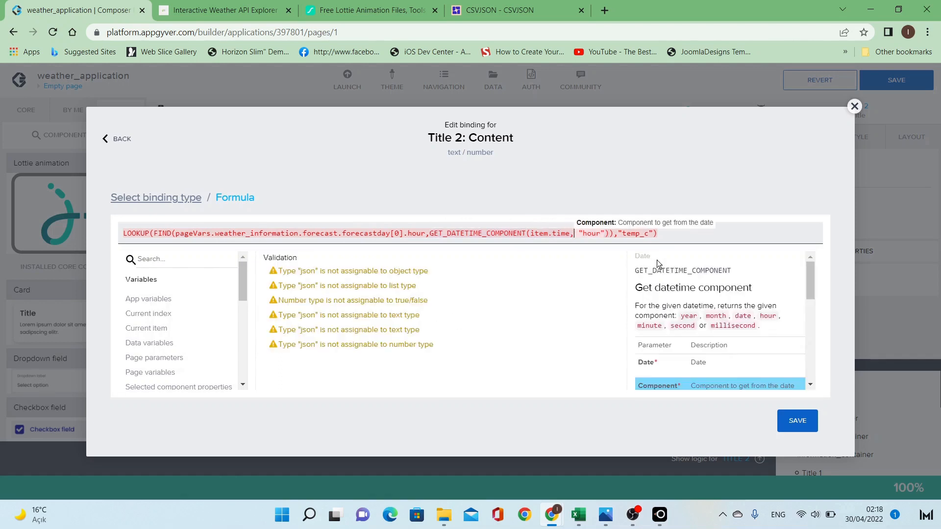
key("Right")
key("Right")
key("Right")
key("Right")
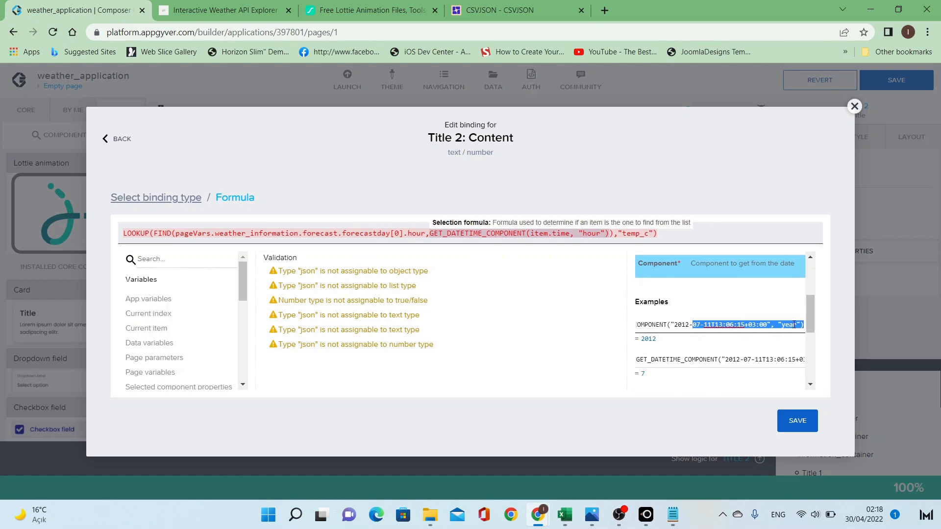
left_click(794, 326)
Add the comparison "== 09" after GET_DATETIME_COMPONENT inside FIND's selection formula.
left_click(610, 233)
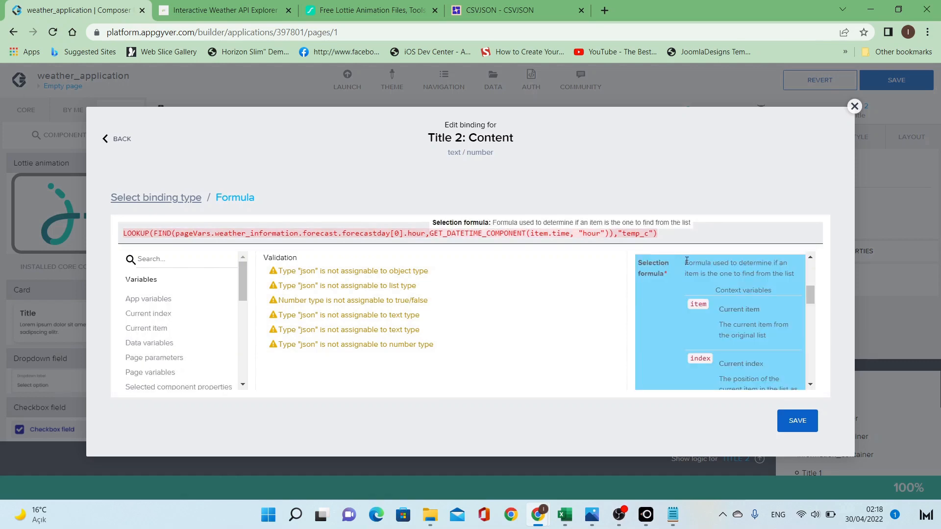
type("==")
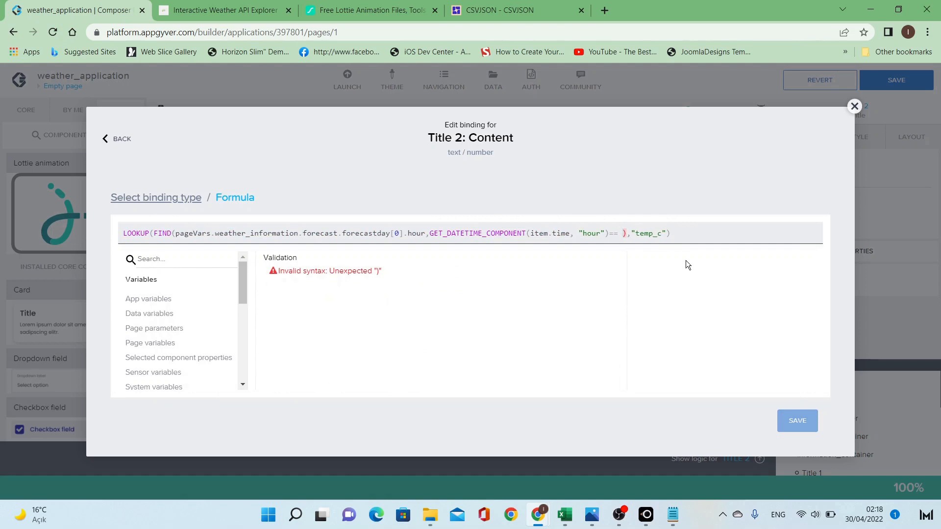
type(" 0")
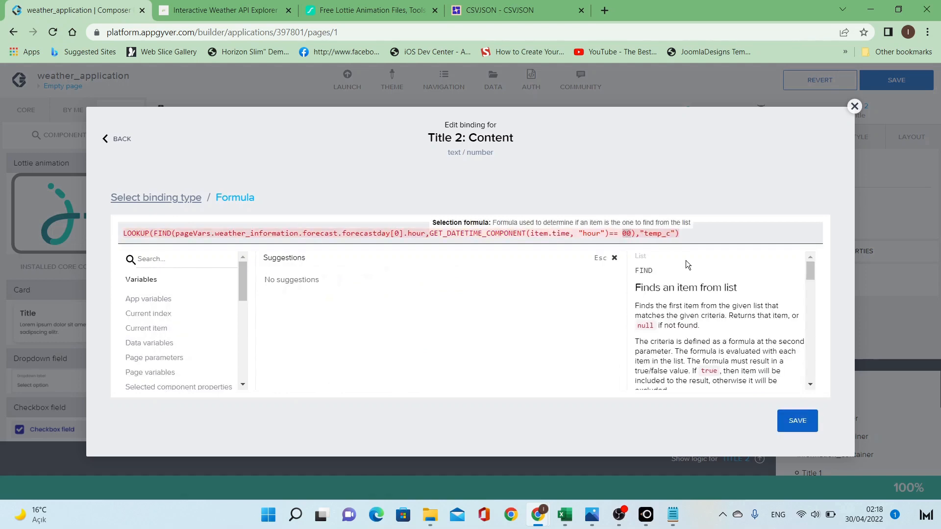
type("9")
left_click(568, 234)
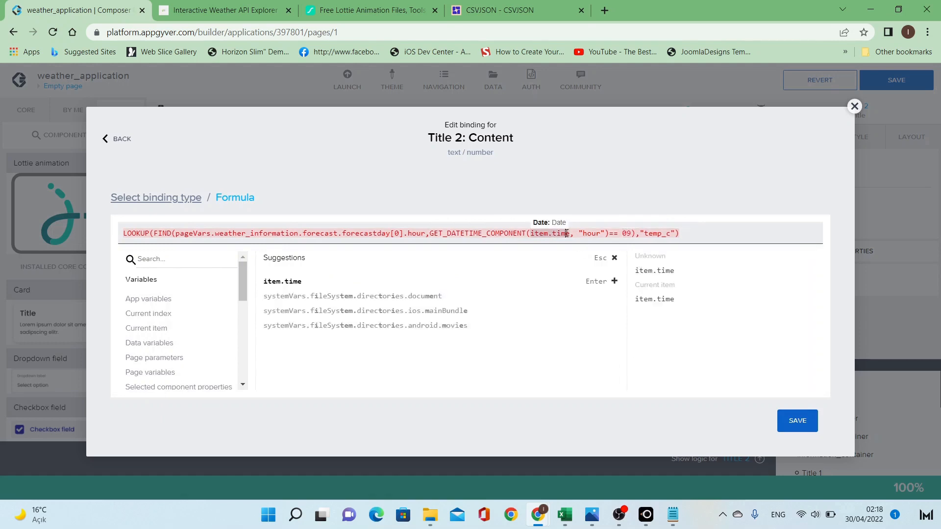
left_click(630, 234)
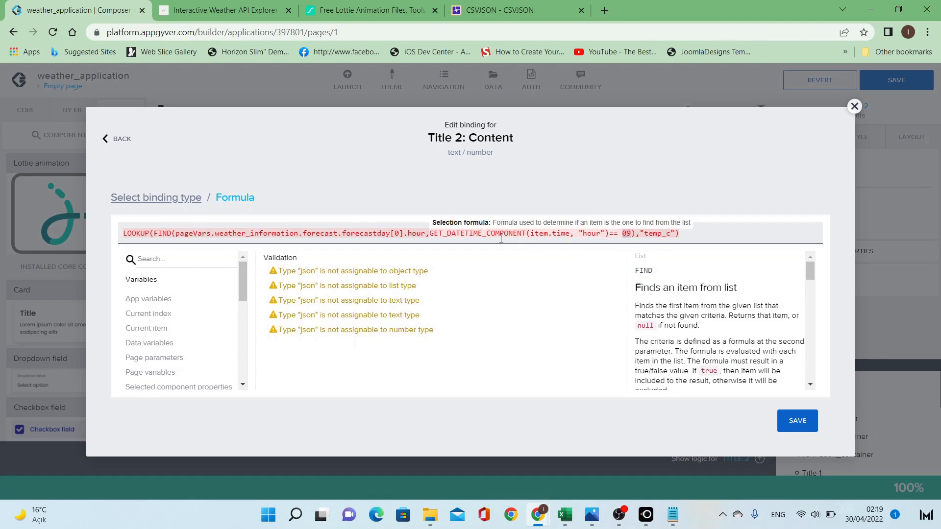
Change the hour compared in FIND's selection formula to 08 and confirm the formula.
left_click(447, 234)
left_click(635, 235)
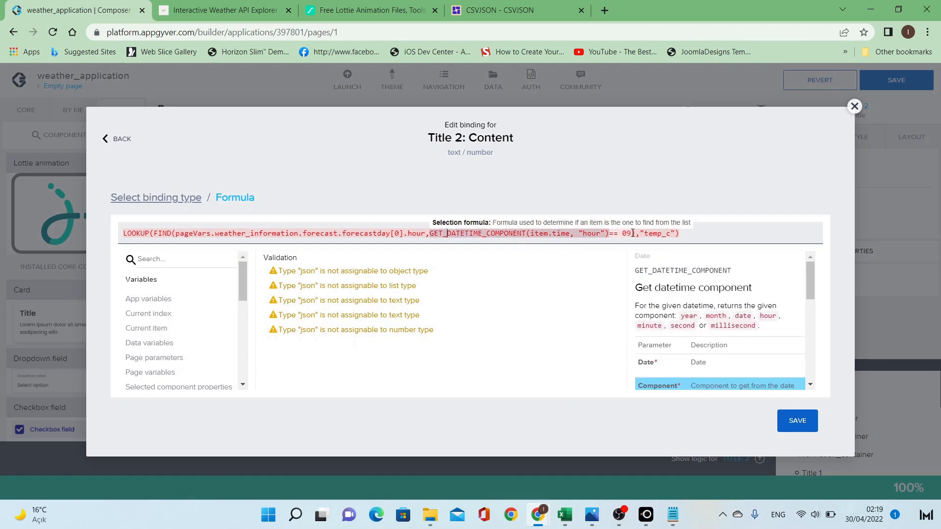
key("BackSpace")
type("8")
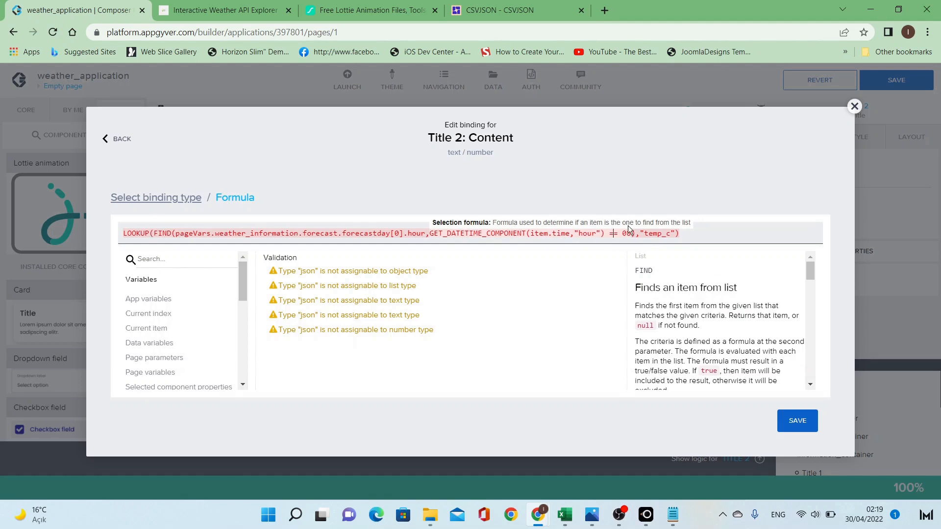
left_click_drag(633, 234, 629, 234)
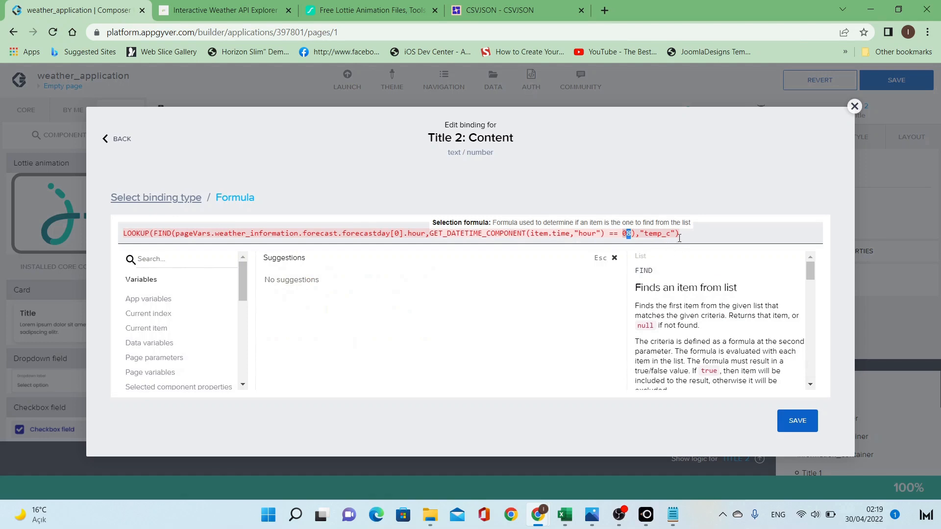
left_click(698, 235)
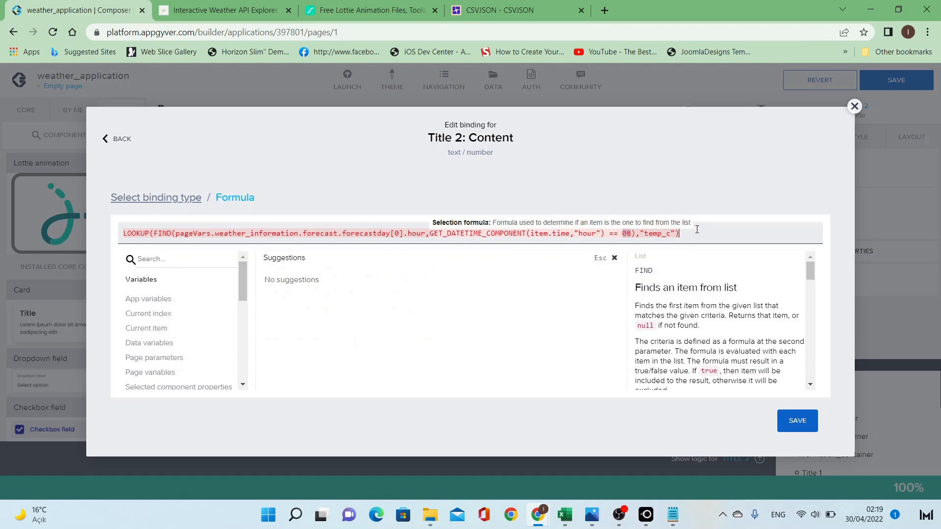
left_click(798, 421)
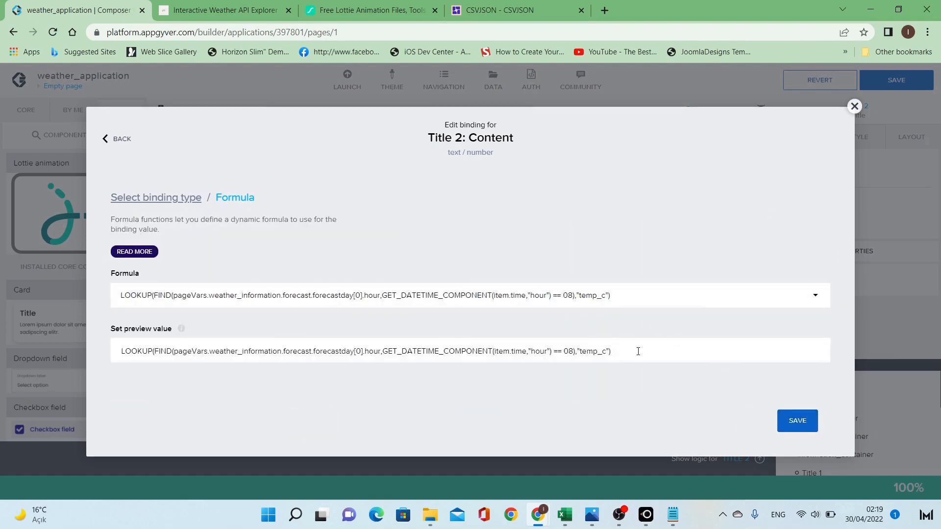
Copy the formula from the preview value field, replace the preview value with 5 and save the Morning temperature binding.
left_click(636, 351)
key("ctrl+a")
key("ctrl+c")
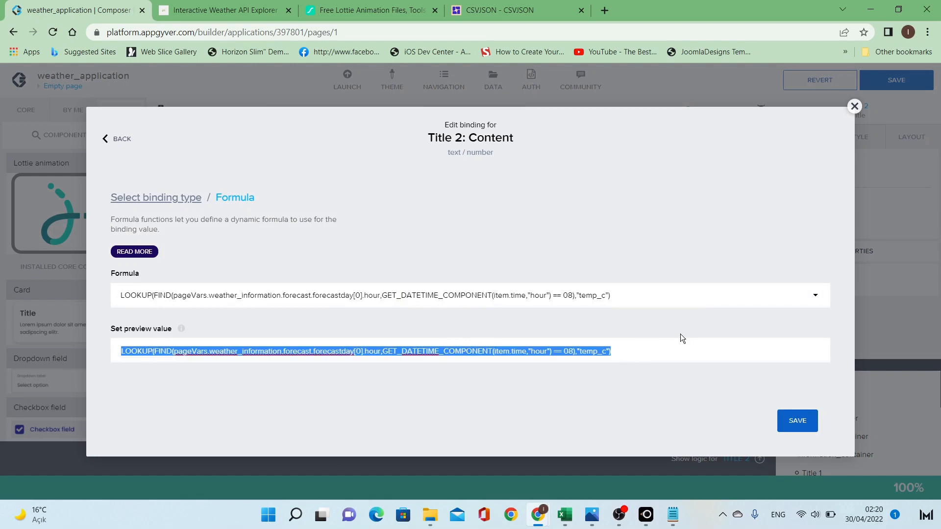
type("5")
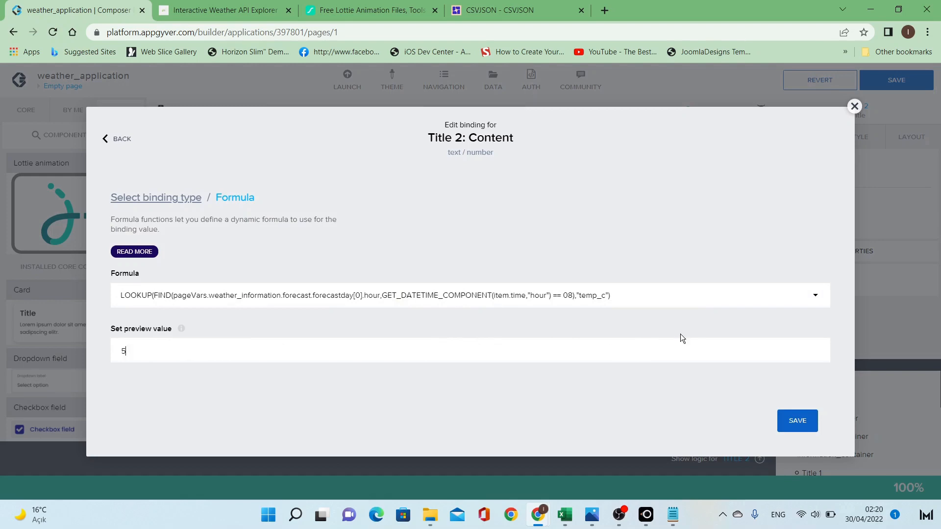
left_click(786, 430)
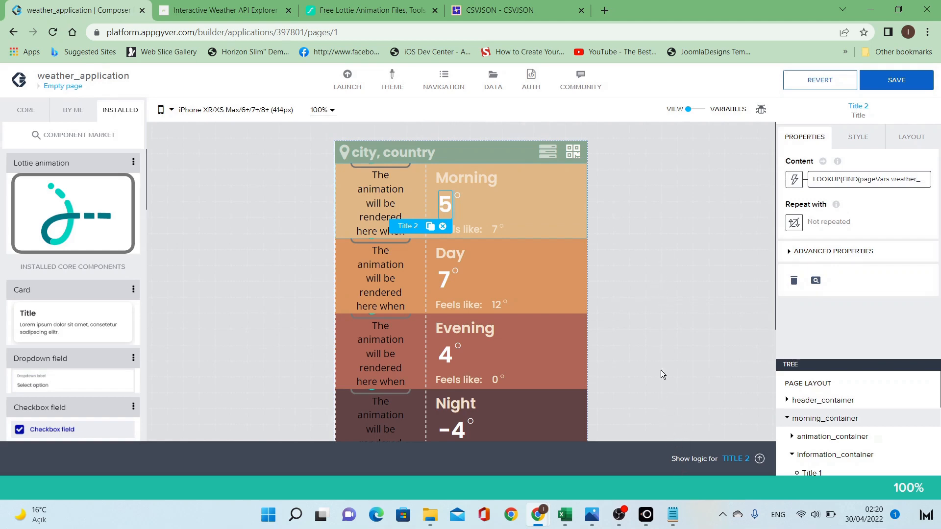
Save the application and check the Morning temperature in the phone preview in LetsView.
left_click(892, 82)
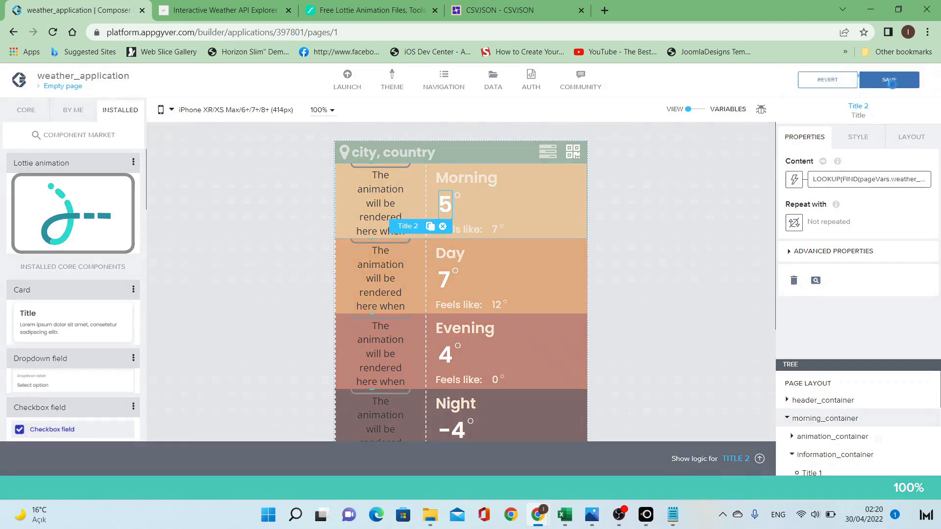
left_click(648, 518)
left_click(701, 481)
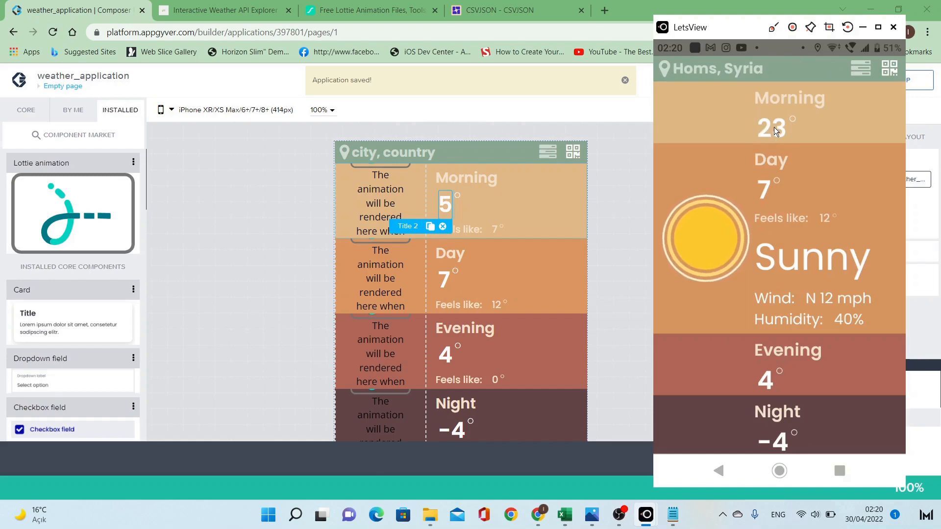
left_click(641, 265)
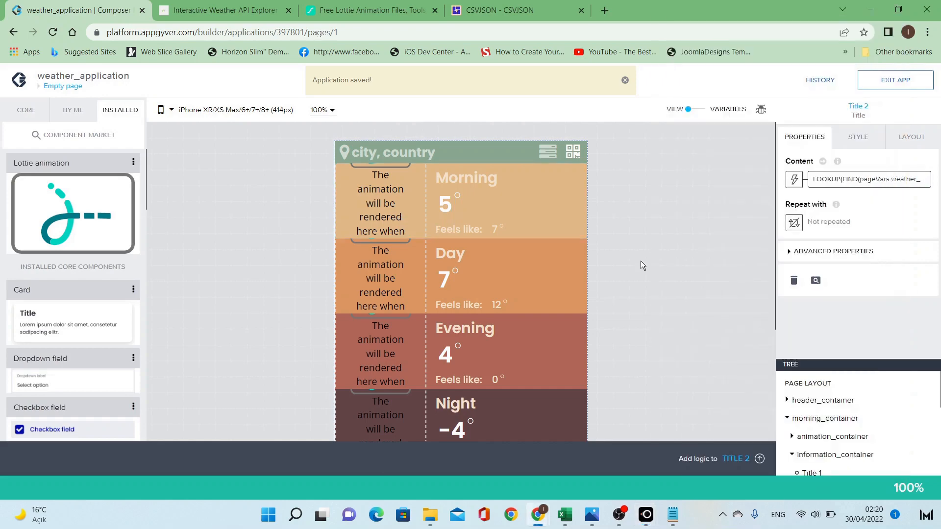
Replace the Day temperature's content formula with the copied LOOKUP formula.
left_click(444, 281)
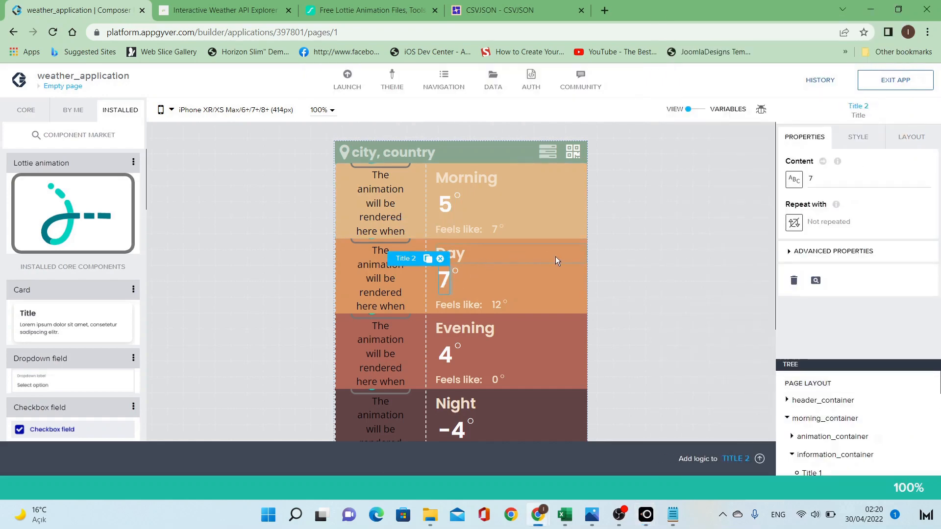
left_click(794, 179)
left_click(650, 274)
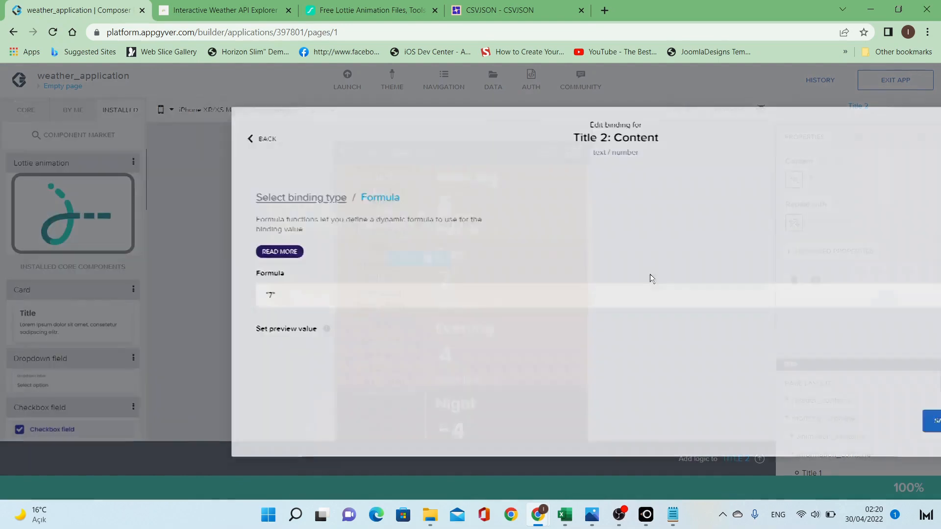
left_click(595, 296)
key("ctrl+a")
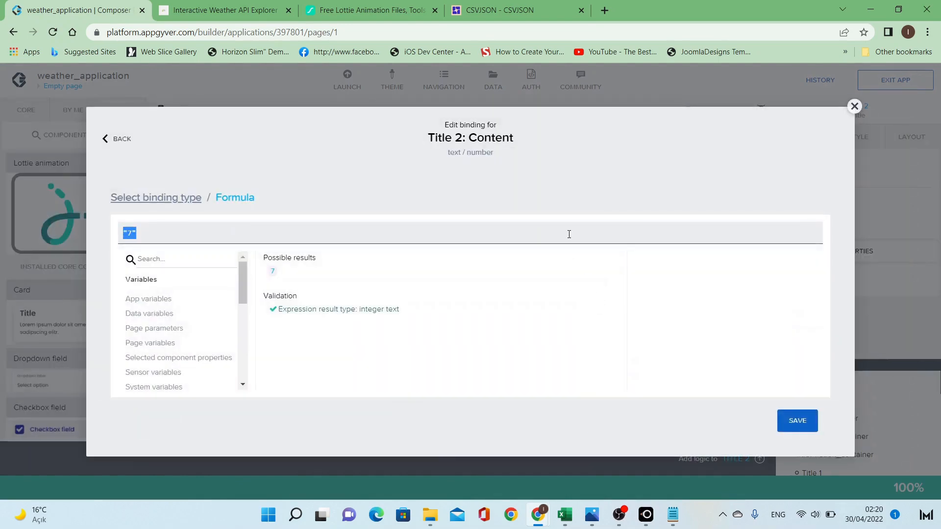
key("ctrl+v")
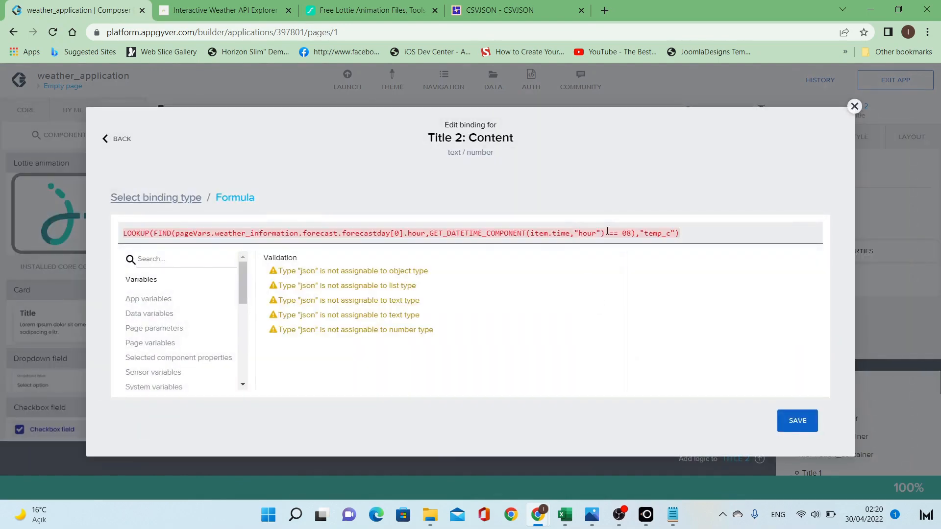
Set the hour compared in the Day temperature's formula to 15 and confirm the formula.
left_click(628, 233)
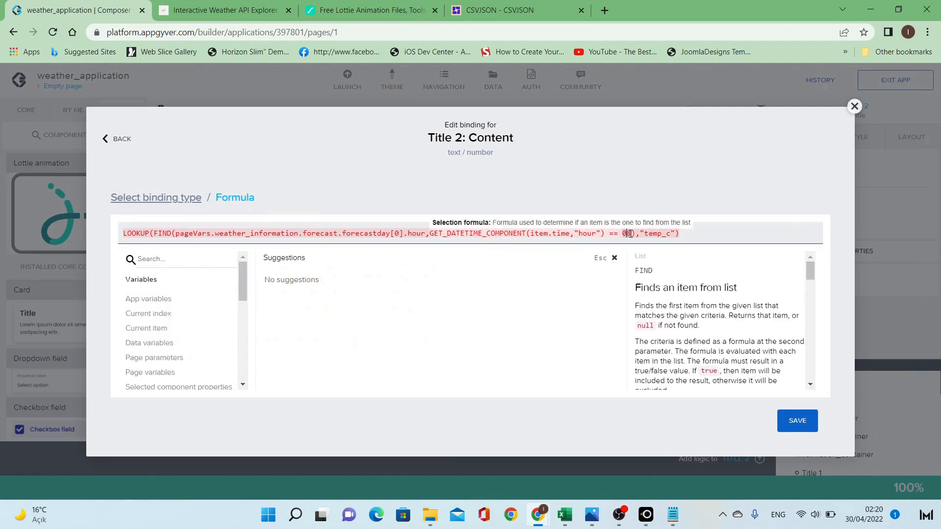
double_click(627, 233)
type("15")
left_click(797, 424)
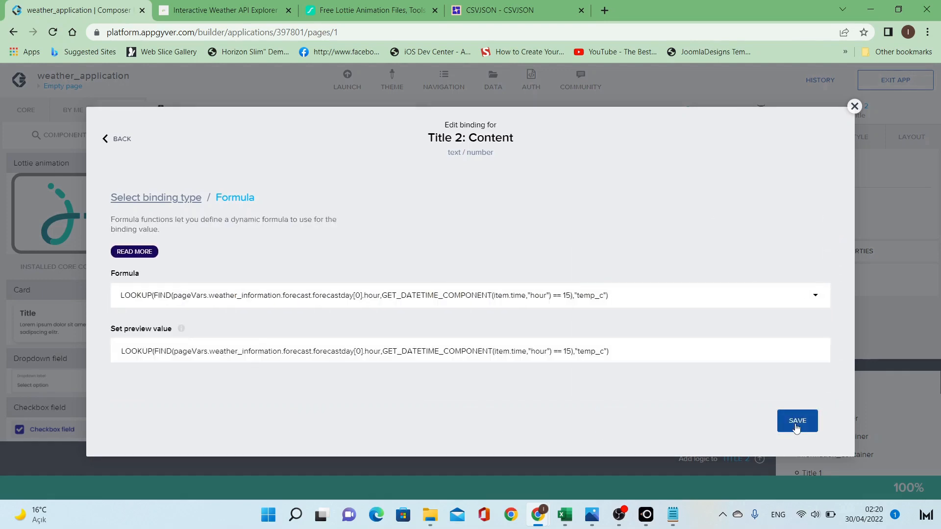
Set the Day temperature's preview value to 3 and save the binding.
left_click(652, 351)
key("ctrl+a")
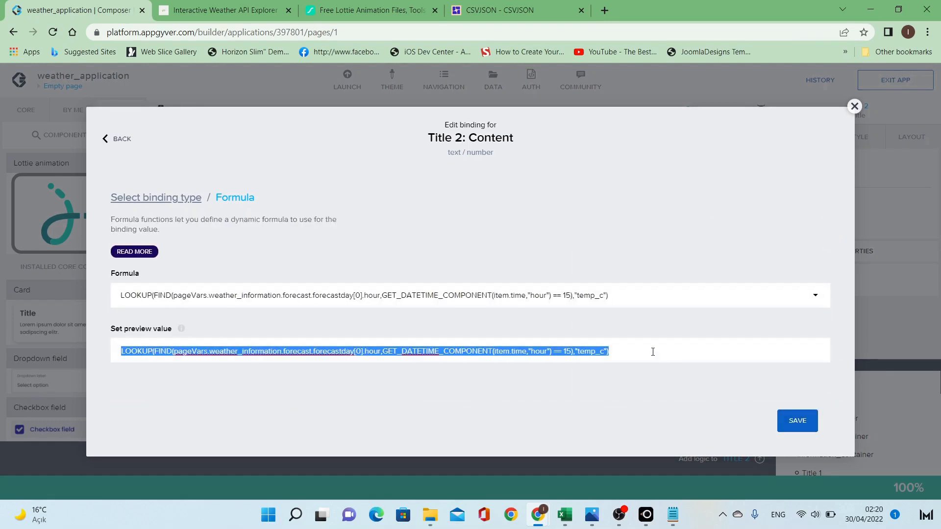
type("3")
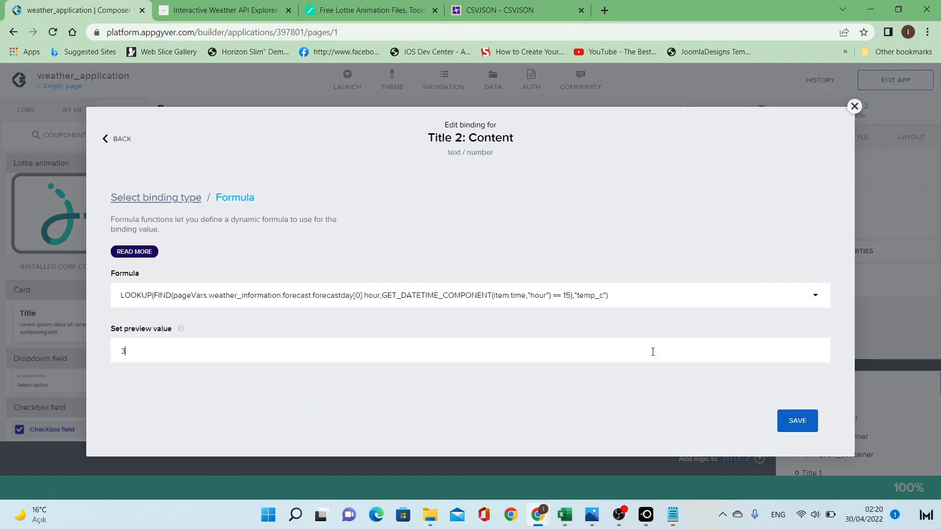
left_click(791, 422)
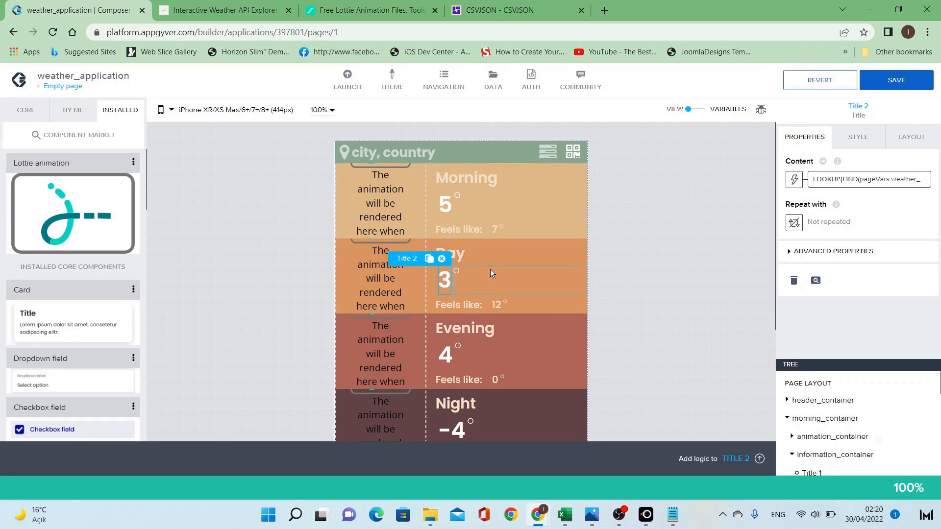
Replace the Evening temperature's content formula with the copied LOOKUP formula.
scroll(491, 269, "down", 2)
left_click(447, 291)
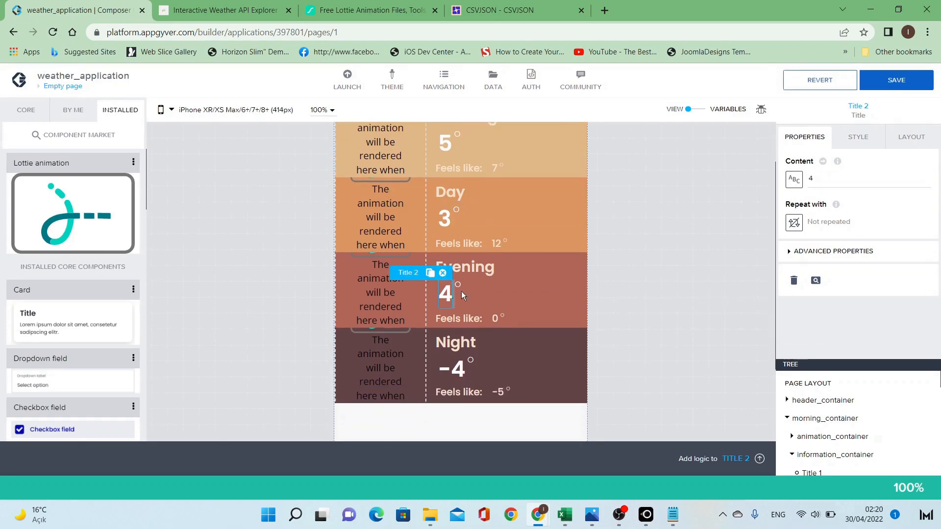
left_click(801, 185)
left_click(623, 293)
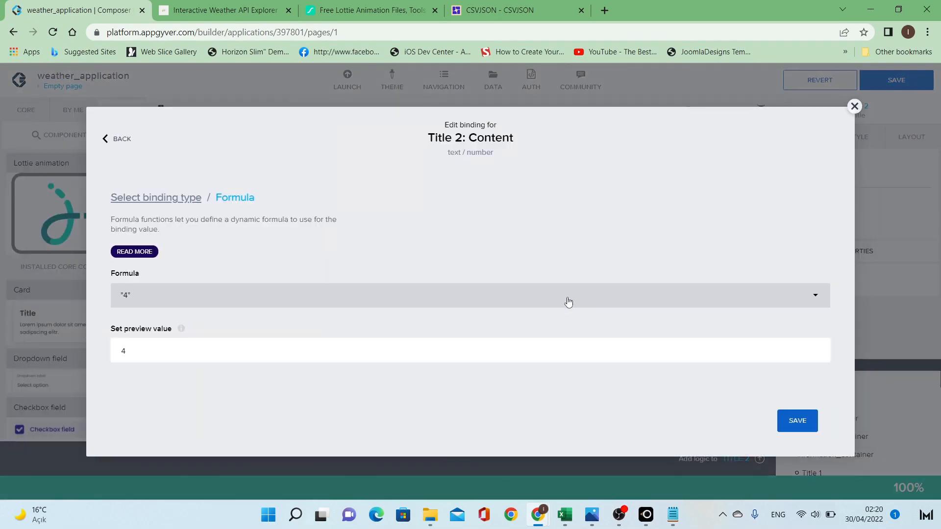
left_click(499, 303)
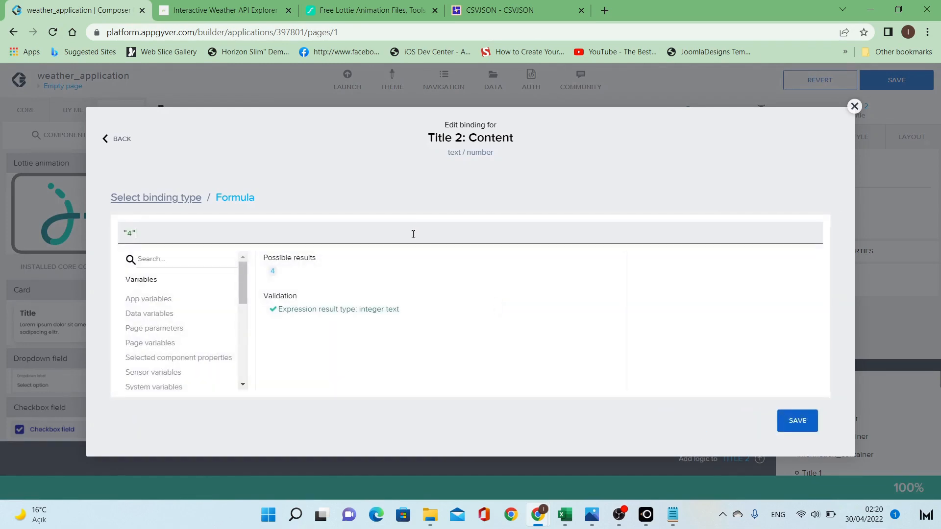
key("ctrl+a")
type("LOOKUP(FIND(pageVars.weather_information.forecast.forecastday[0].hour,GET_DATETIME_COMPONENT(item.time,\"hour\") == 08),\"temp_c\")")
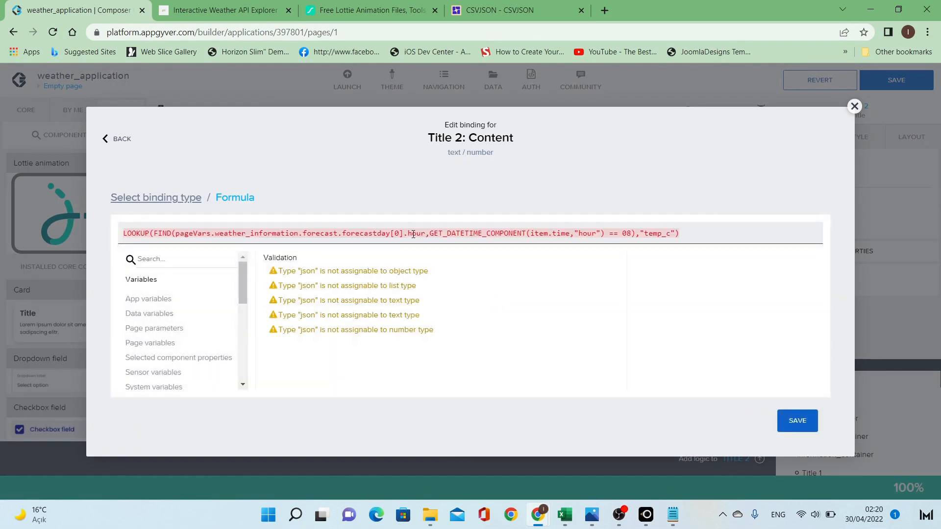
Set the hour compared in the Evening temperature's formula to 20 and confirm the formula.
left_click_drag(622, 234, 633, 235)
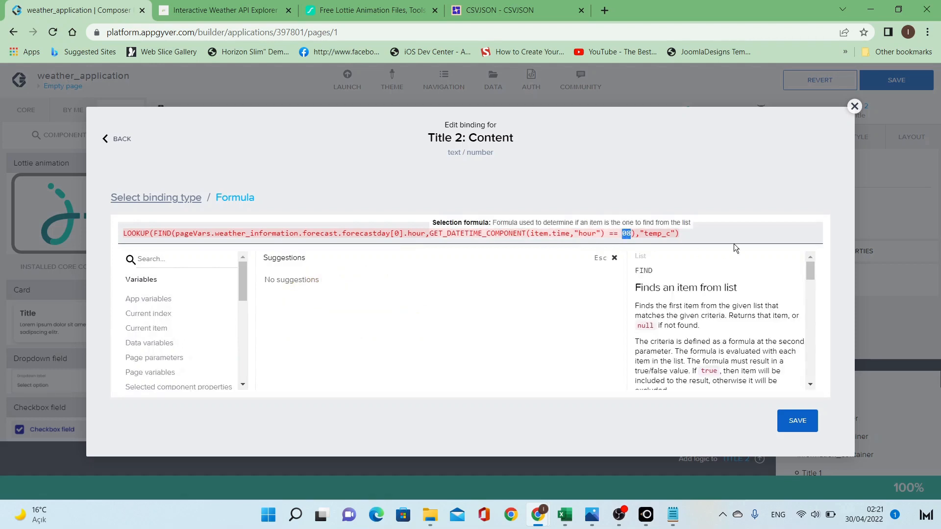
type("20")
left_click(798, 422)
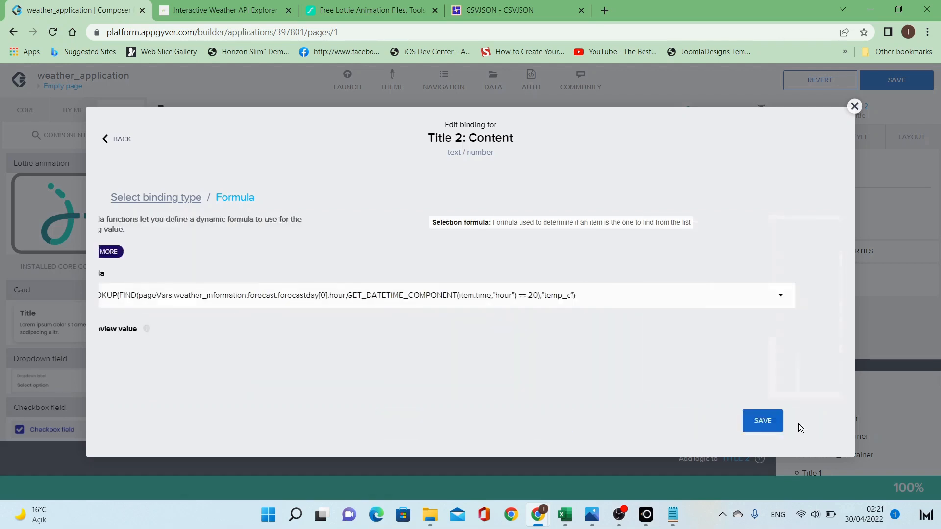
Set the Evening temperature's preview value to 5 and save the binding.
triple_click(646, 354)
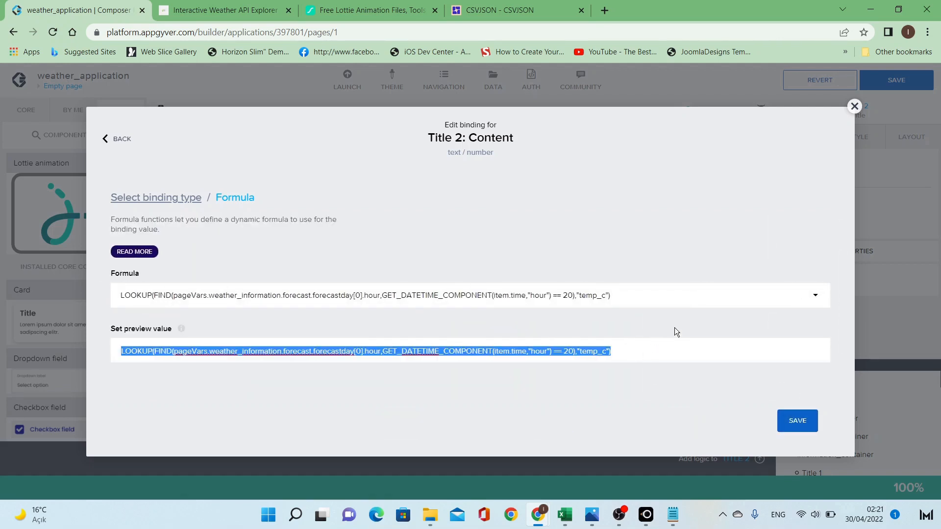
type("5")
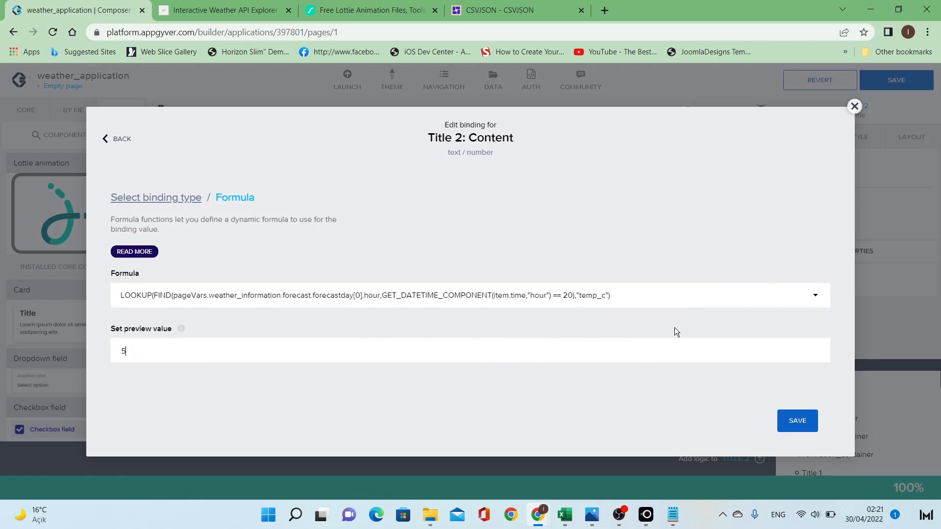
left_click(798, 421)
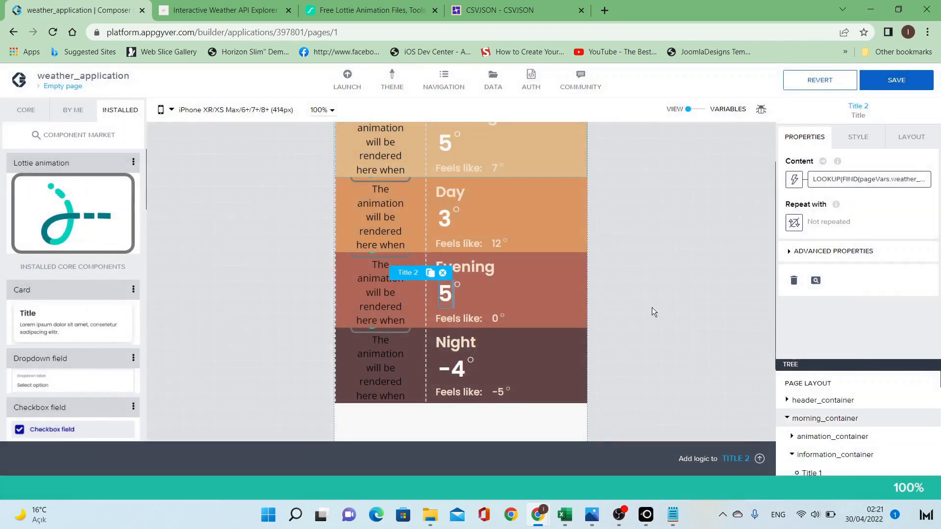
Bind the Night temperature's content to a formula and replace its static value with the copied LOOKUP formula.
scroll(490, 302, "down", 1)
left_click(465, 311)
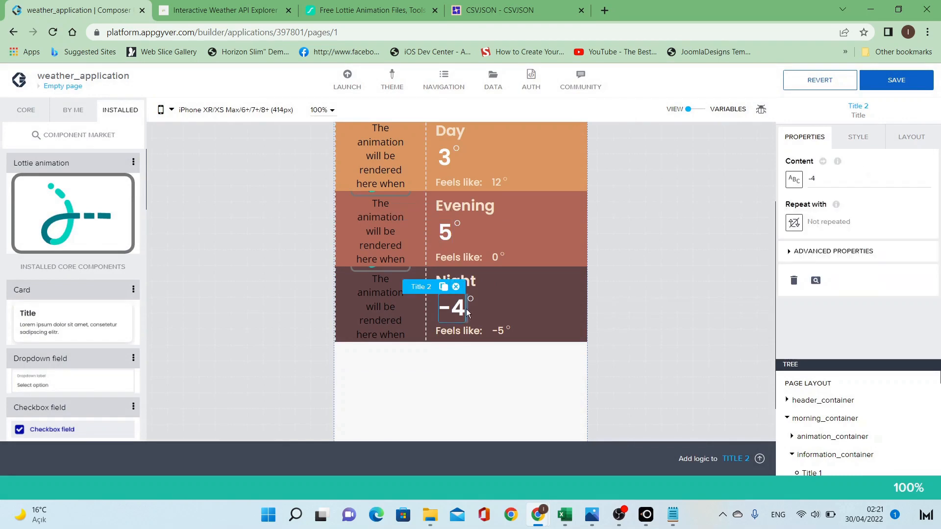
left_click(795, 179)
left_click(608, 300)
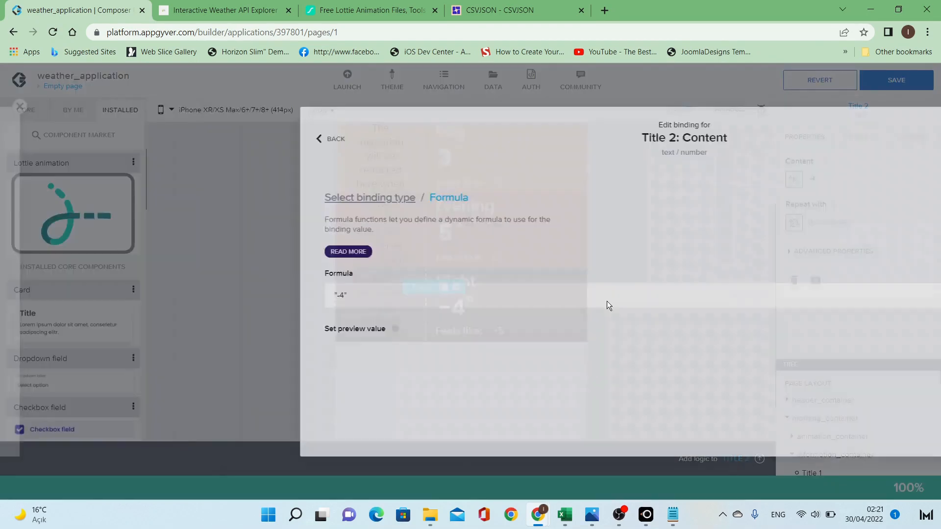
left_click(525, 295)
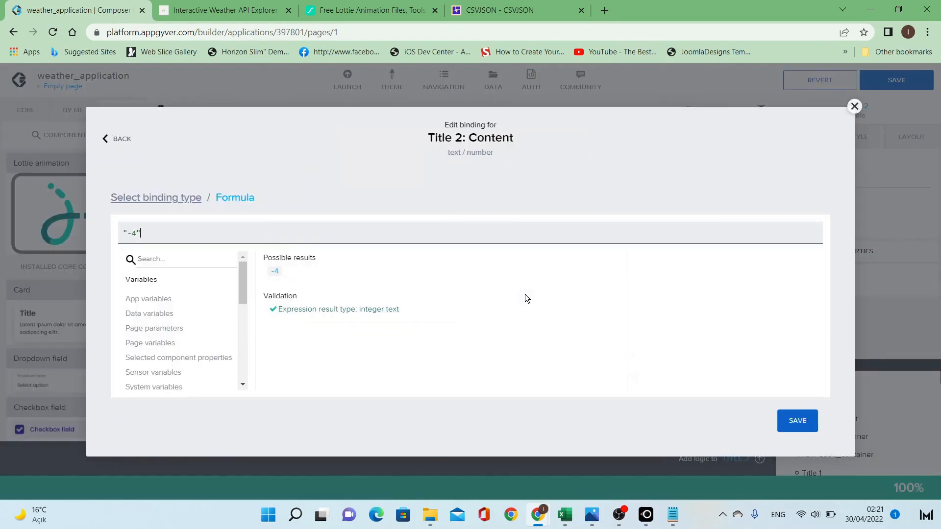
triple_click(521, 234)
type("LOOKUP(FIND(pageVars.weather_information.forecast.forecastday[0].hour,GET_DATETIME_COMPONENT(item.time,\"hour\") == 08),\"temp_c\")")
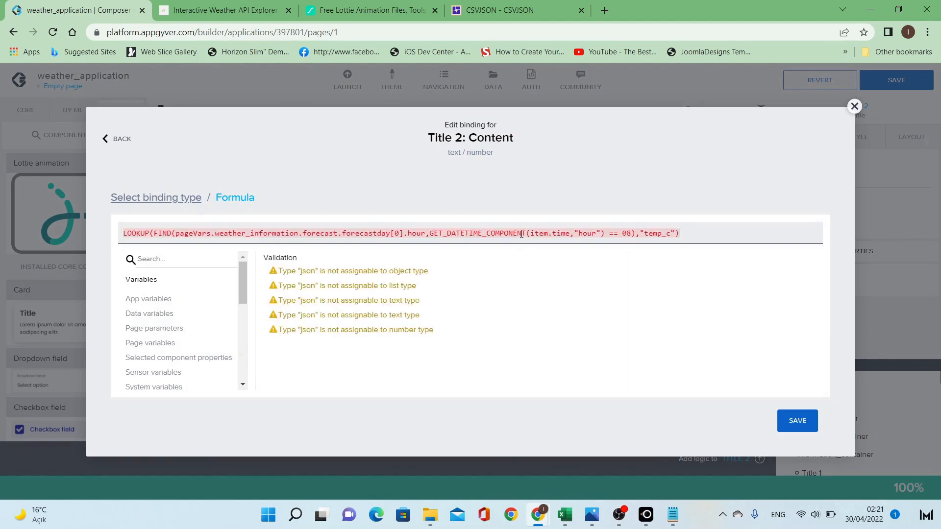
Set the hour compared in the Night temperature's formula to 01 and confirm the formula.
double_click(627, 233)
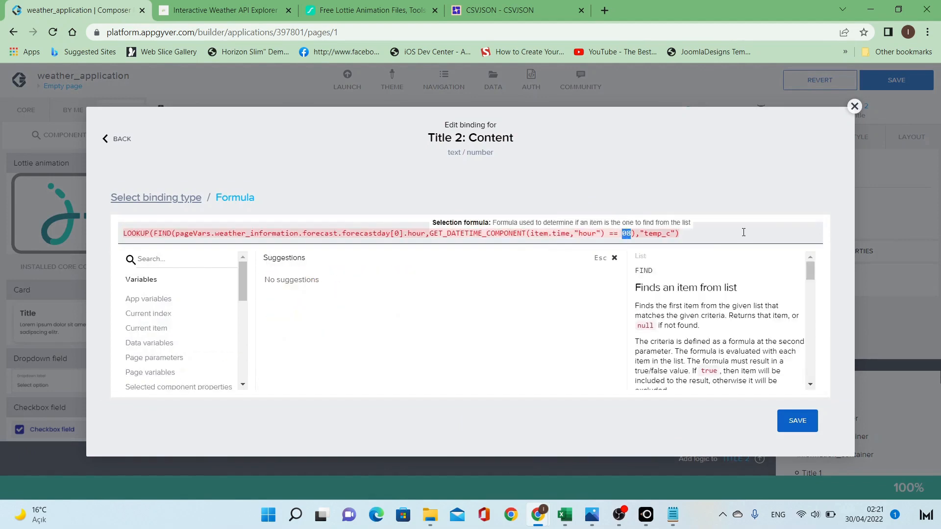
type("01")
left_click(795, 423)
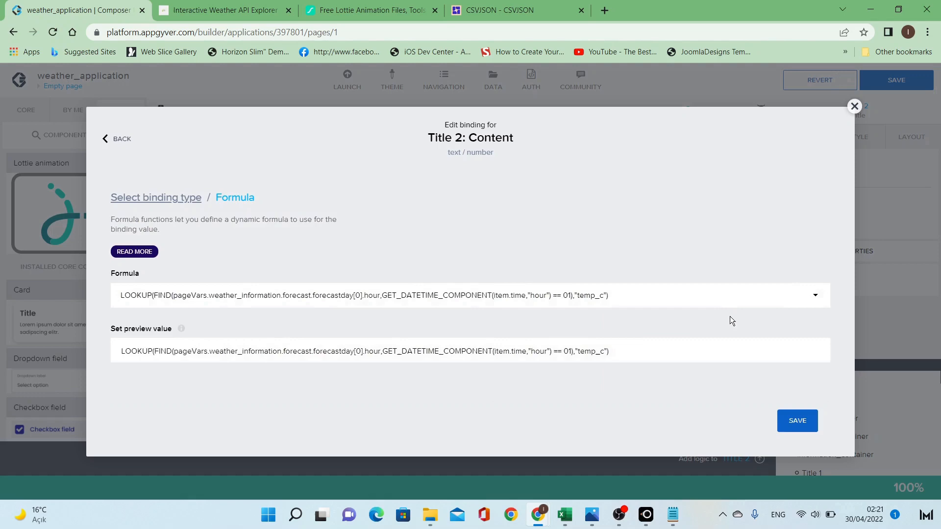
Set the Night temperature's preview value to 6 and save the binding.
left_click(689, 350)
key("ctrl+a")
type("6")
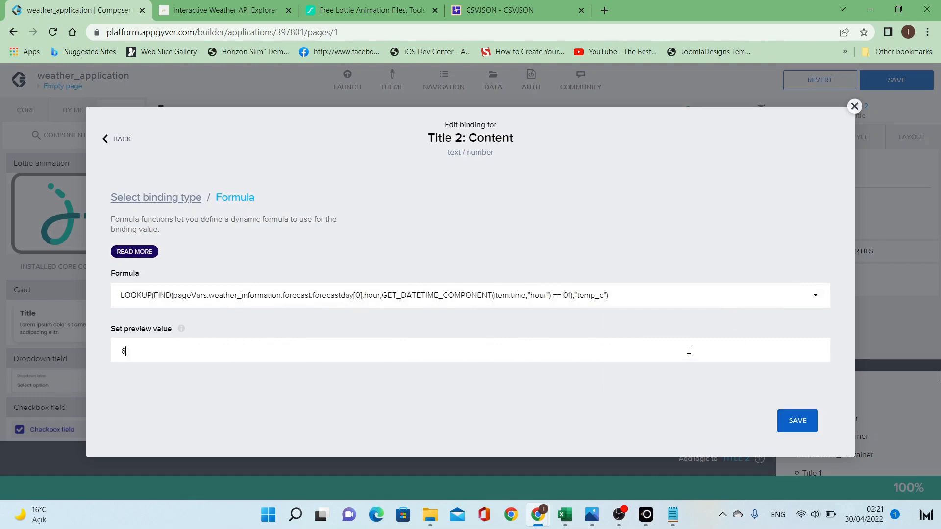
left_click(797, 421)
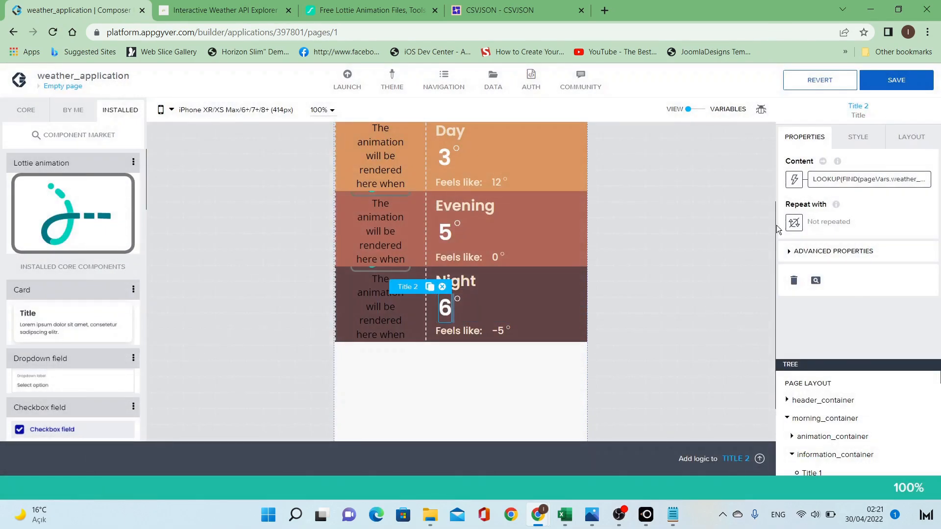
Save the application and check the four temperatures in the mirrored phone preview in LetsView.
left_click(894, 83)
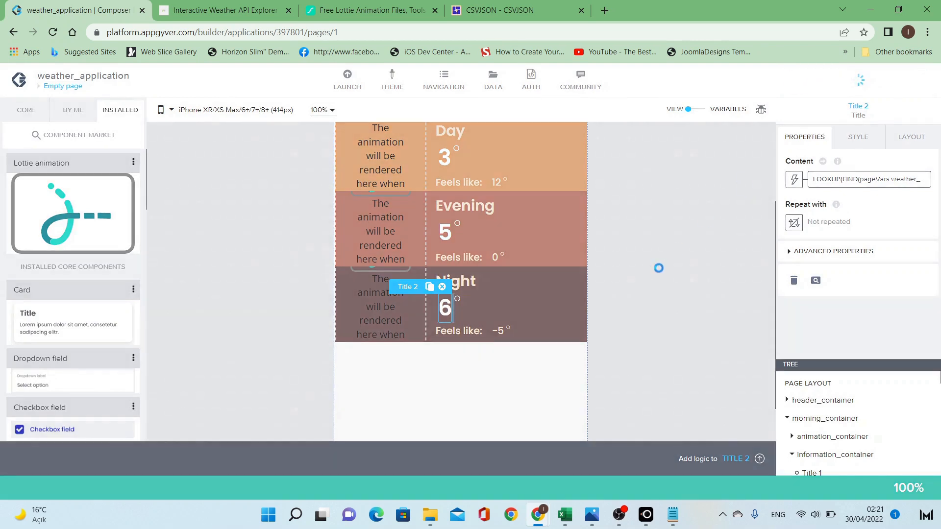
mouse_move(655, 506)
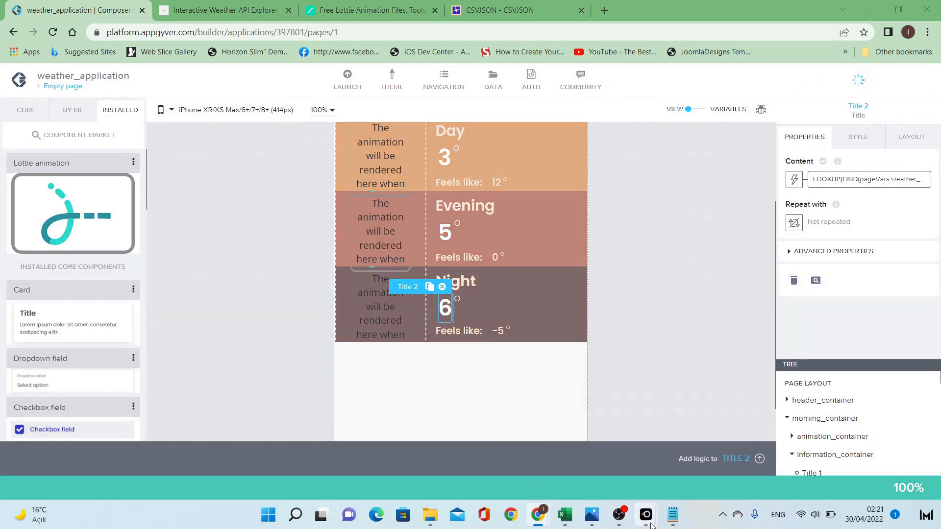
left_click(703, 461)
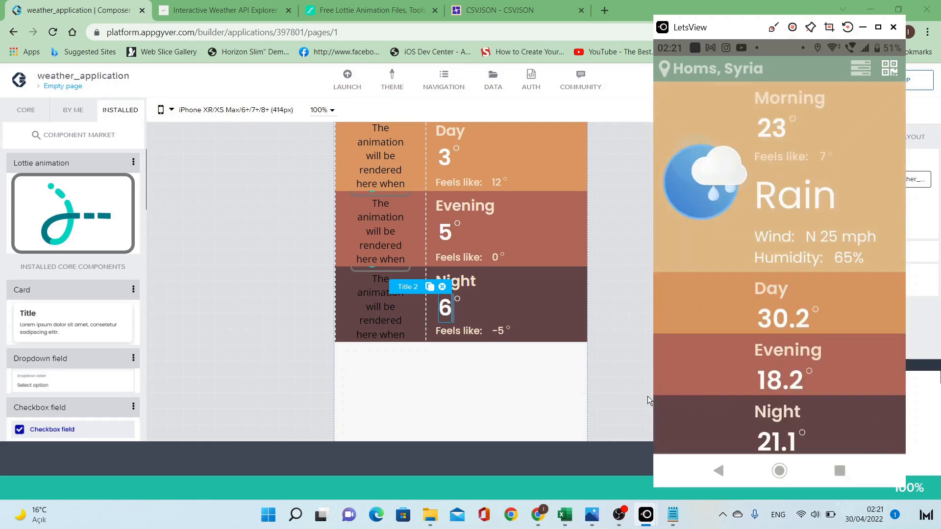
left_click(622, 278)
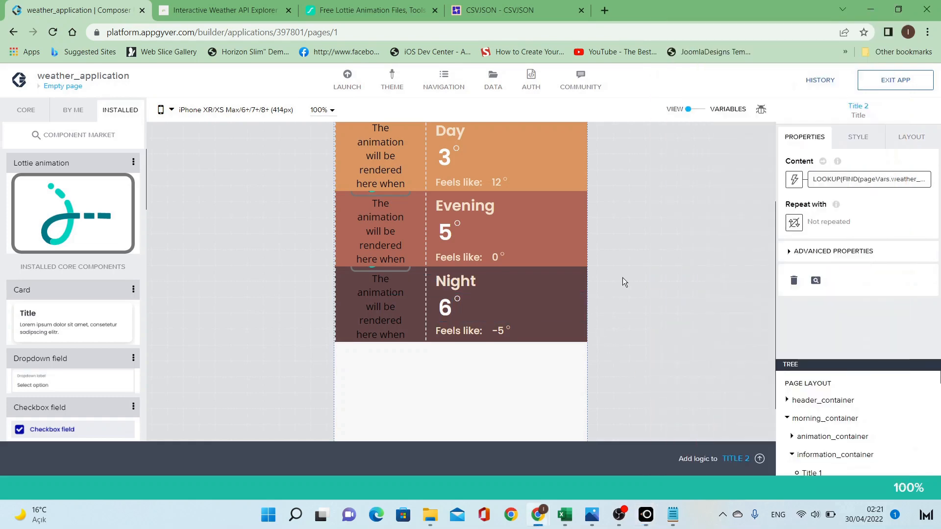
Bind the Morning "Feels like" value's content to a formula and replace its static value with the copied LOOKUP formula.
scroll(498, 295, "up", 5)
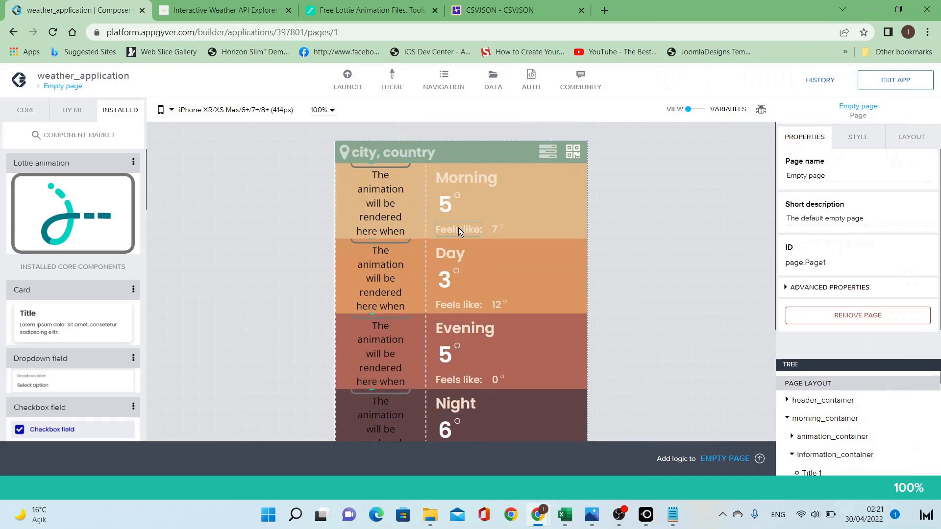
left_click(494, 229)
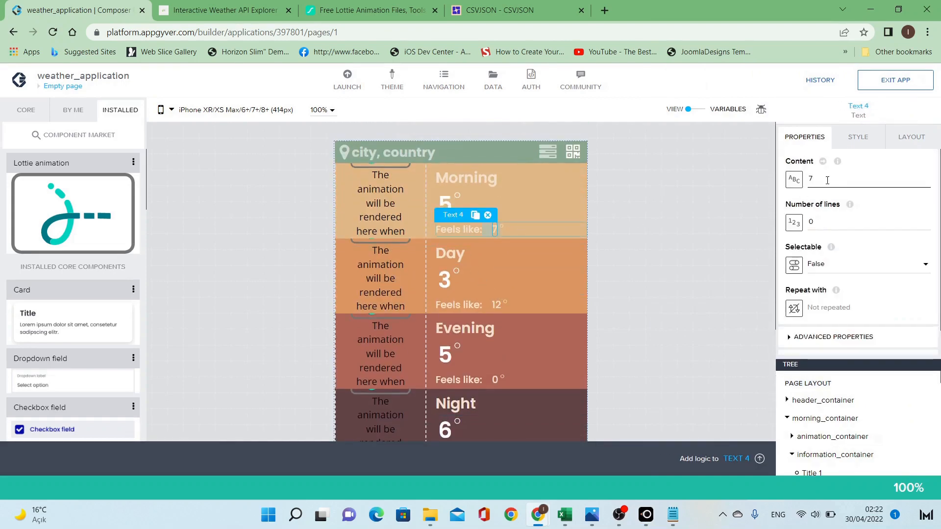
left_click(794, 180)
left_click(628, 270)
left_click(492, 307)
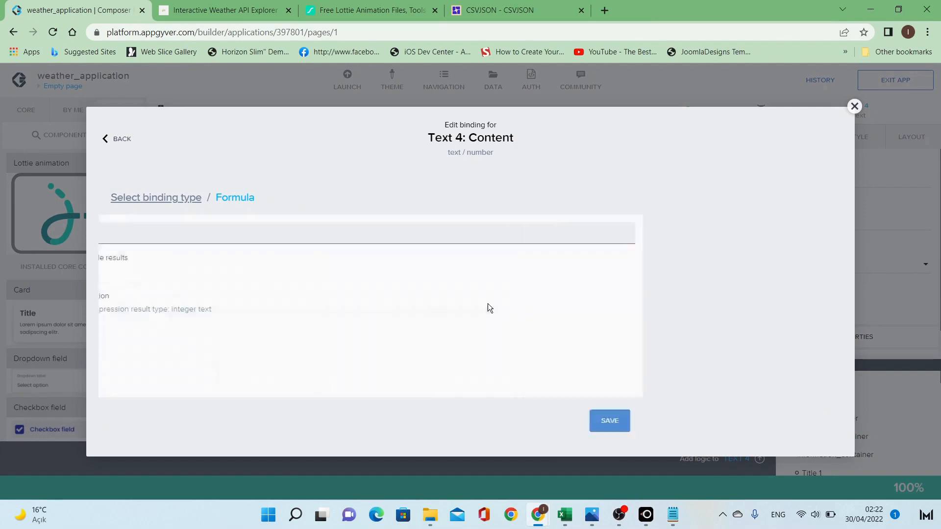
key("ctrl+a")
type("LOOKUP(FIND(pageVars.weather_information.forecast.forecastday[0].hour,GET_DATETIME_COMPONENT(item.time,\"hour\") == 08),\"temp_c\")")
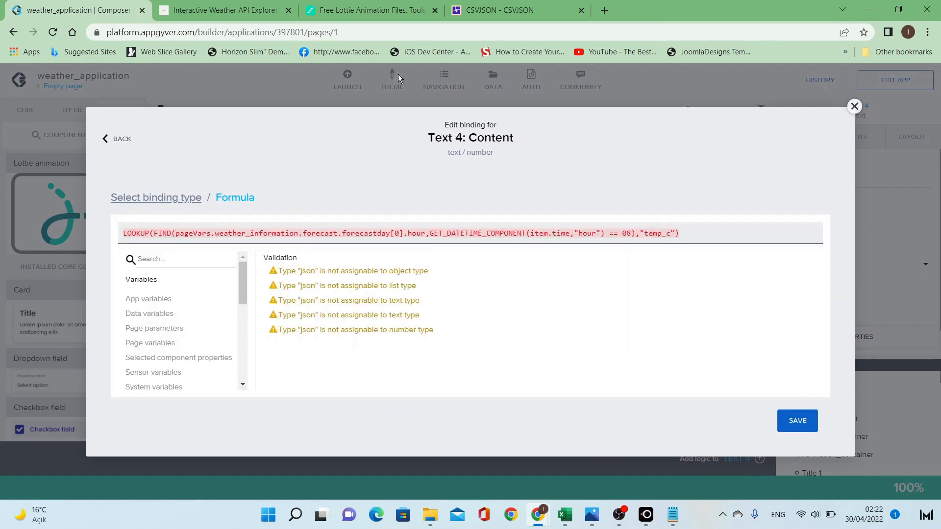
Copy the property name feelslike_c from the hourly forecast response in WeatherAPI's API Explorer.
left_click(225, 10)
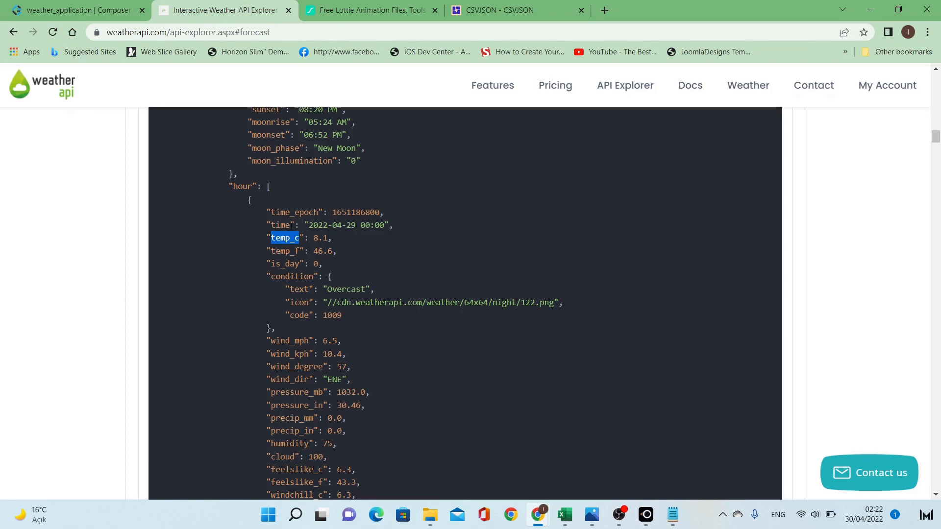
scroll(291, 226, "down", 3)
scroll(291, 231, "down", 1)
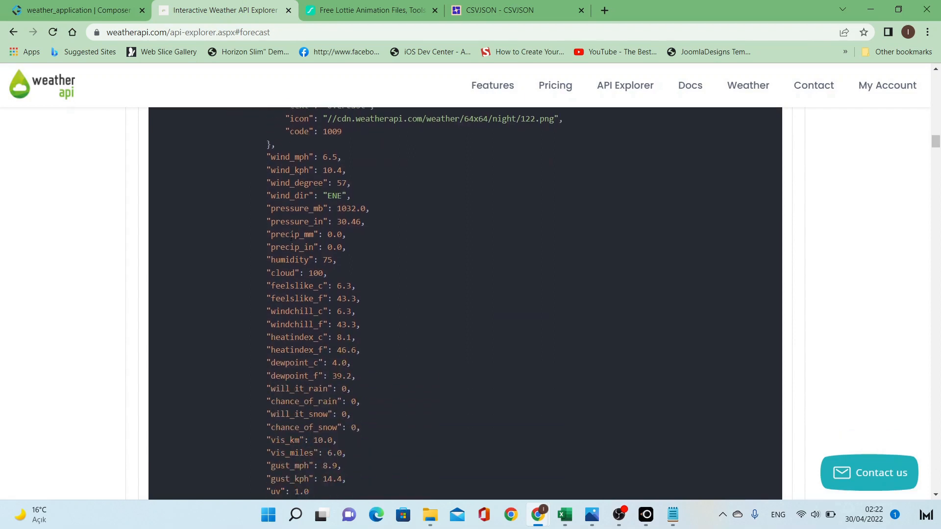
double_click(304, 287)
key("ctrl+c")
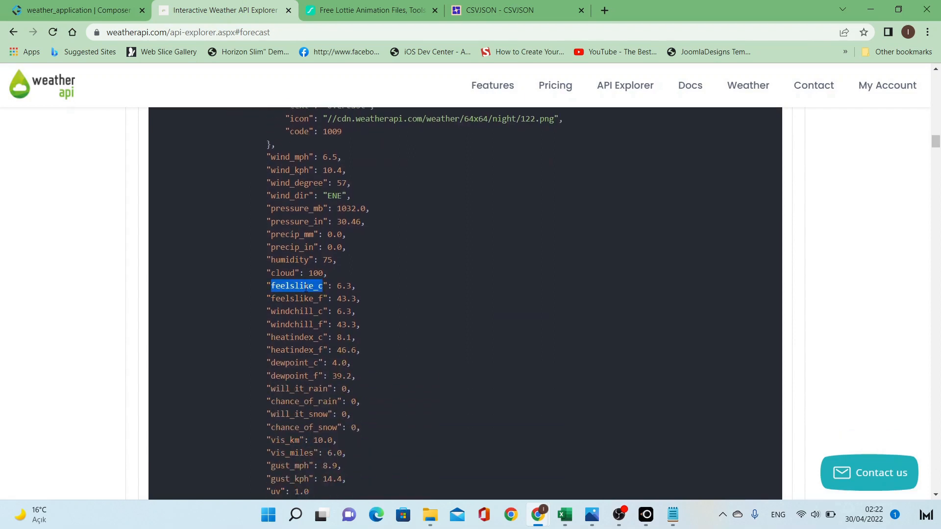
scroll(306, 287, "up", 3)
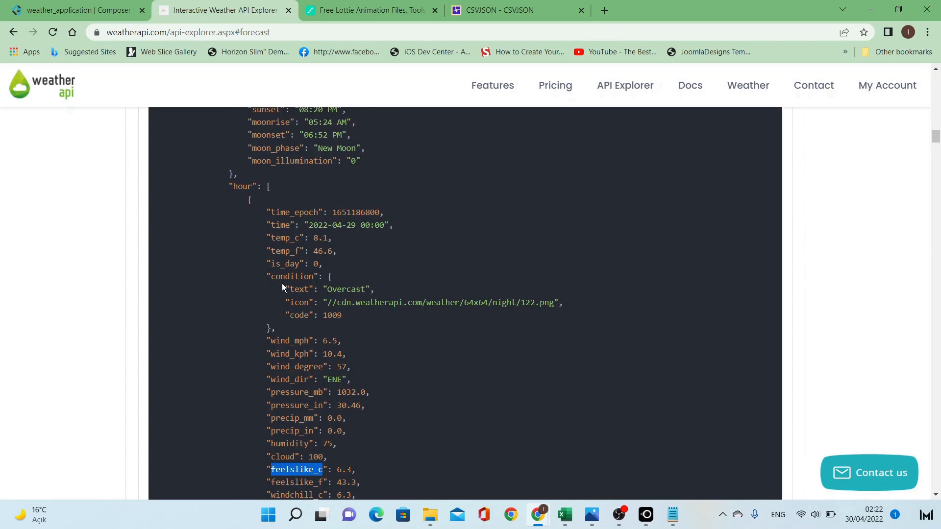
Back in the composer, replace temp_c with feelslike_c in the Morning "Feels like" formula and confirm it.
left_click(71, 9)
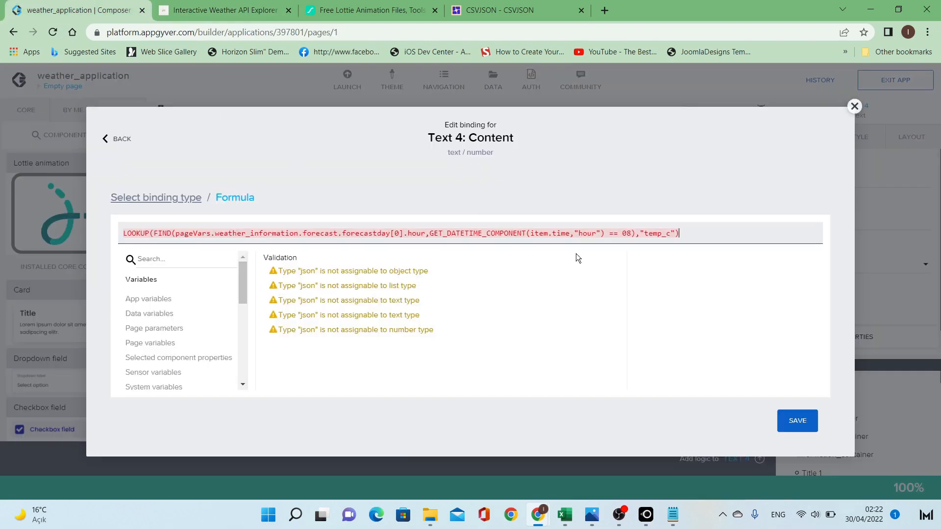
double_click(663, 234)
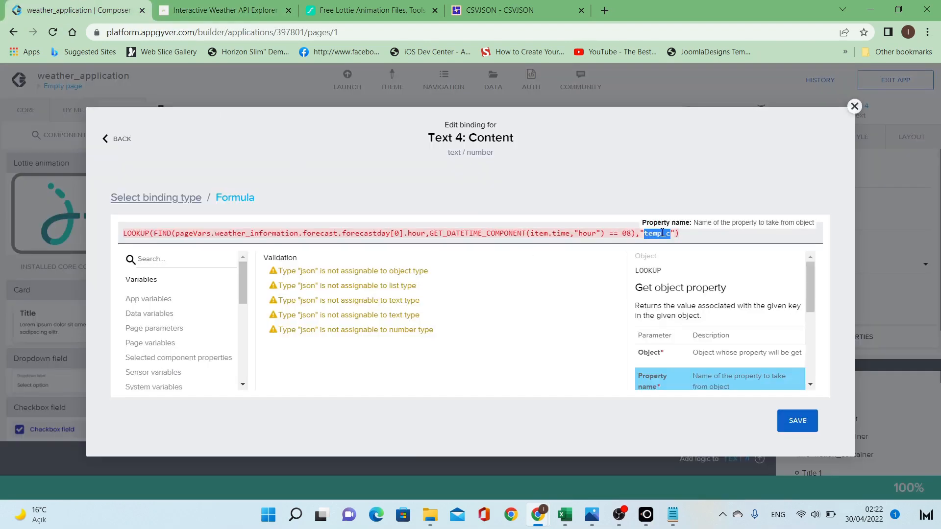
key("ctrl+v")
left_click(804, 422)
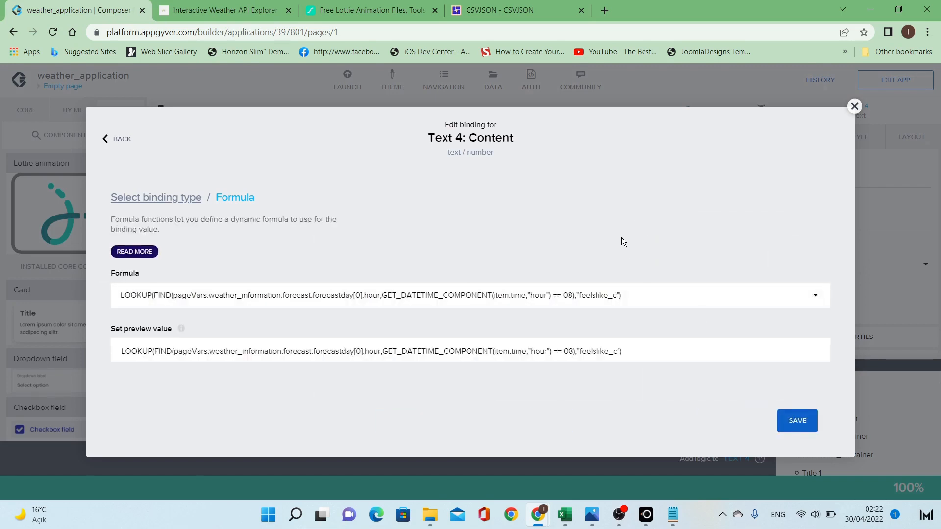
Set the Morning "Feels like" preview value to 1 and save the binding.
left_click(631, 353)
key("ctrl+a")
key("BackSpace")
left_click(797, 422)
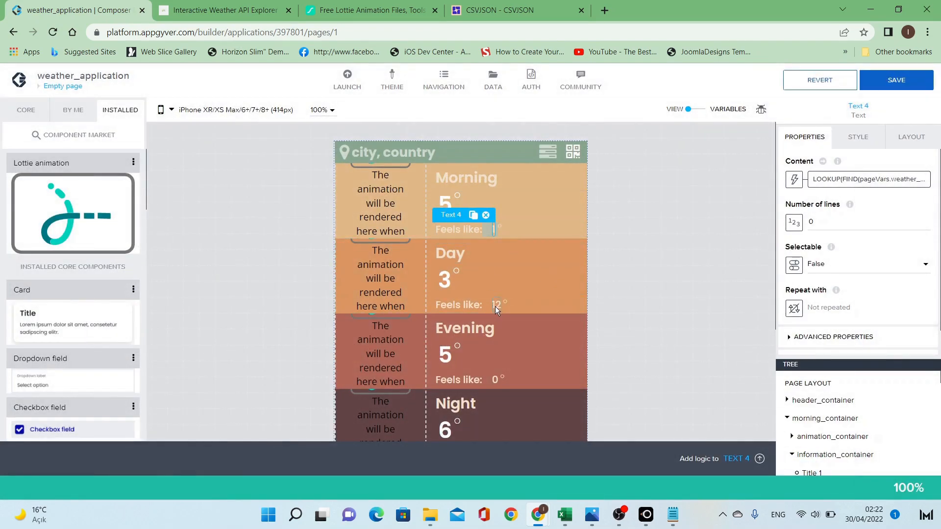
Copy the complete Morning "Feels like" formula and save its binding again.
left_click(869, 180)
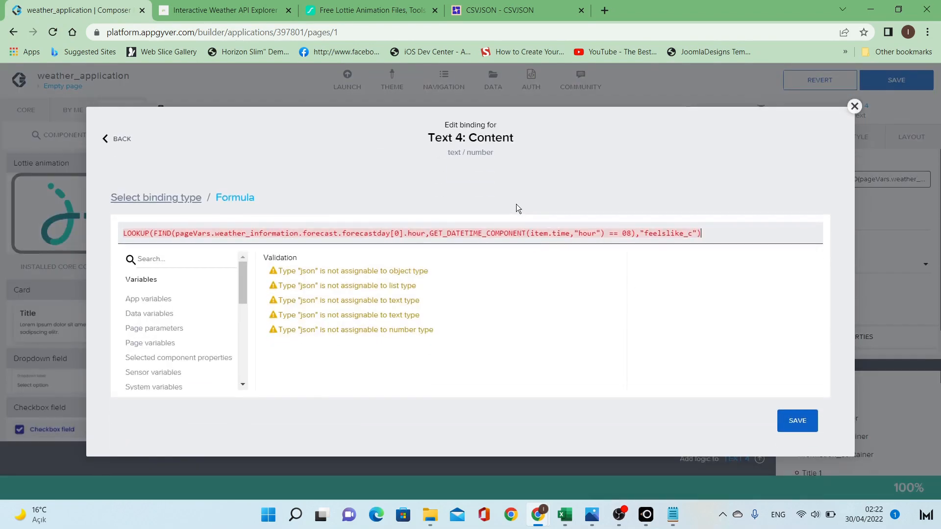
key("ctrl+a")
left_click(712, 233)
left_click(799, 416)
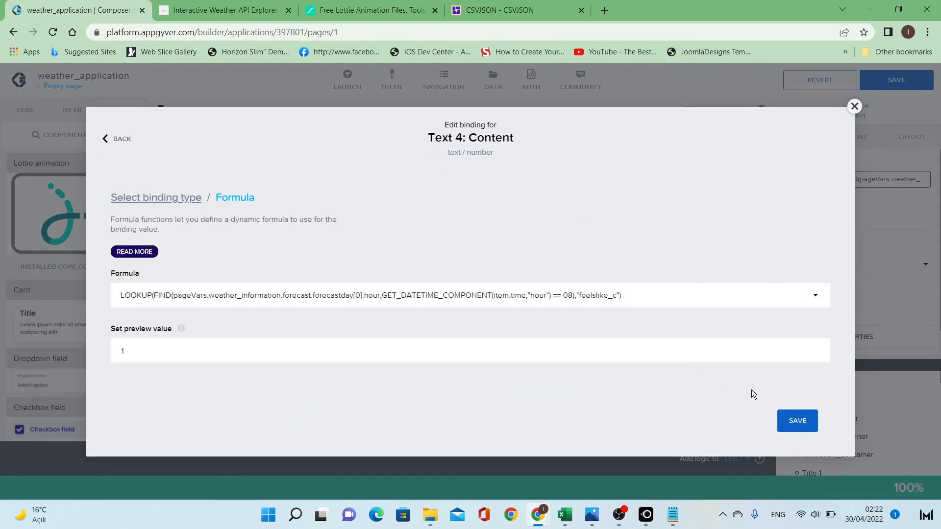
left_click(798, 418)
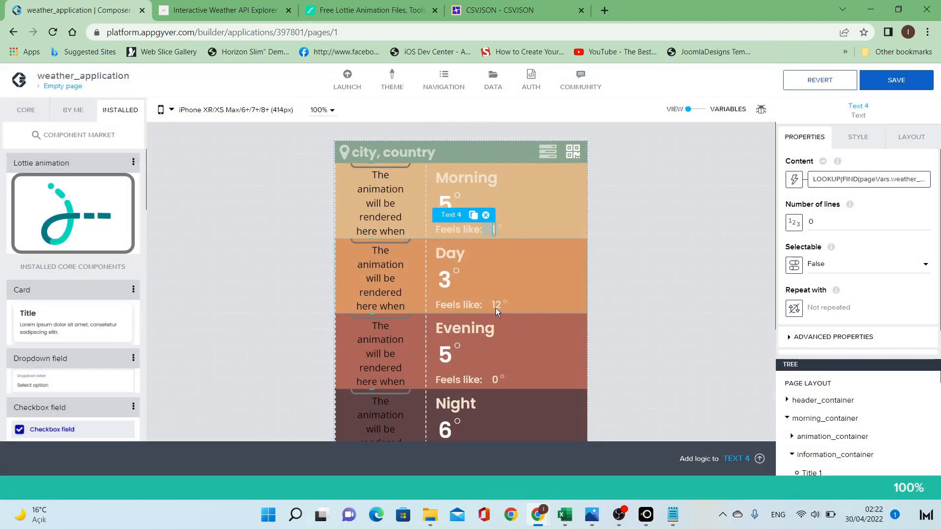
left_click(794, 184)
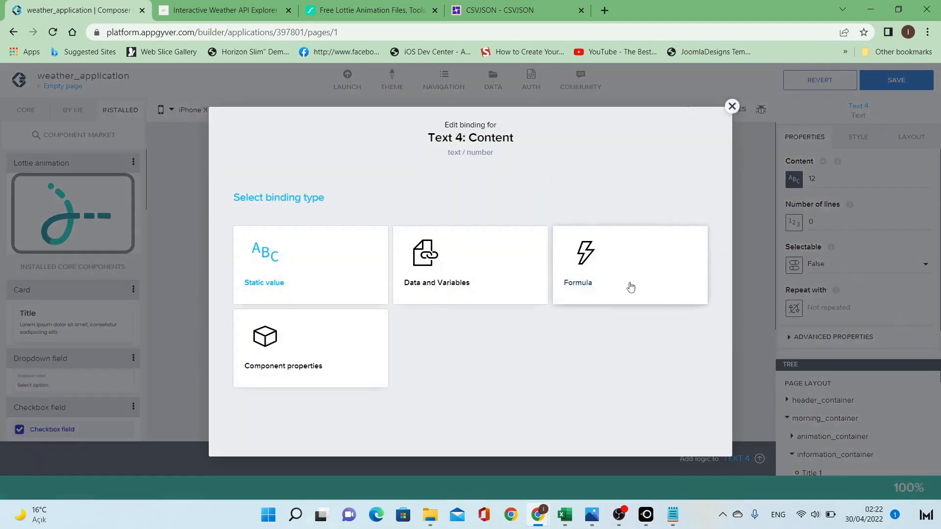
left_click(635, 292)
left_click(601, 297)
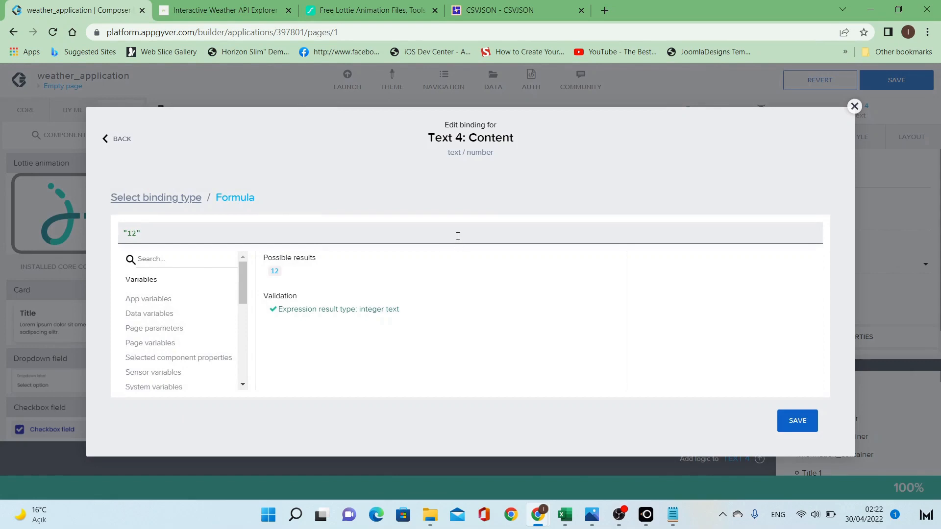
key("shift+Left")
key("shift+Left")
key("shift+Left")
key("shift+Left")
key("ctrl+v")
key("ctrl+z")
left_click(854, 106)
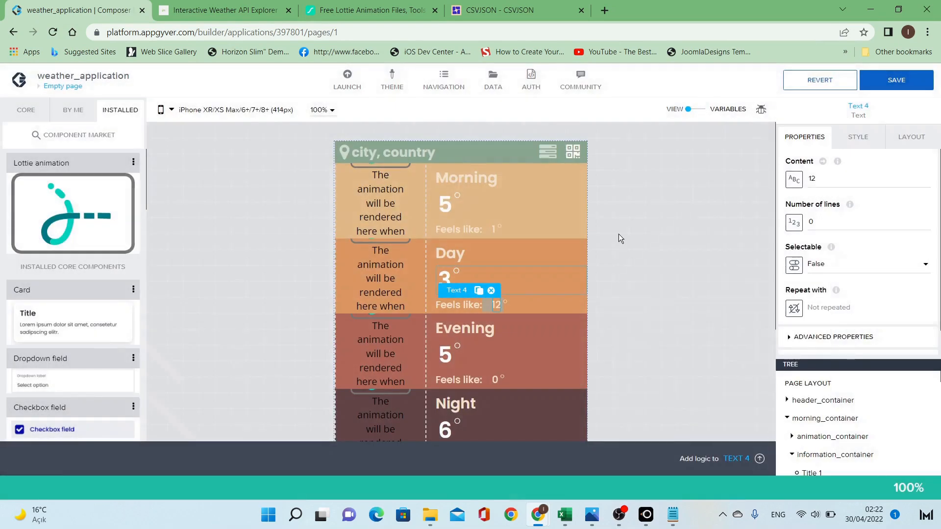
Copy the Day temperature's complete content formula with hour 15.
left_click(443, 278)
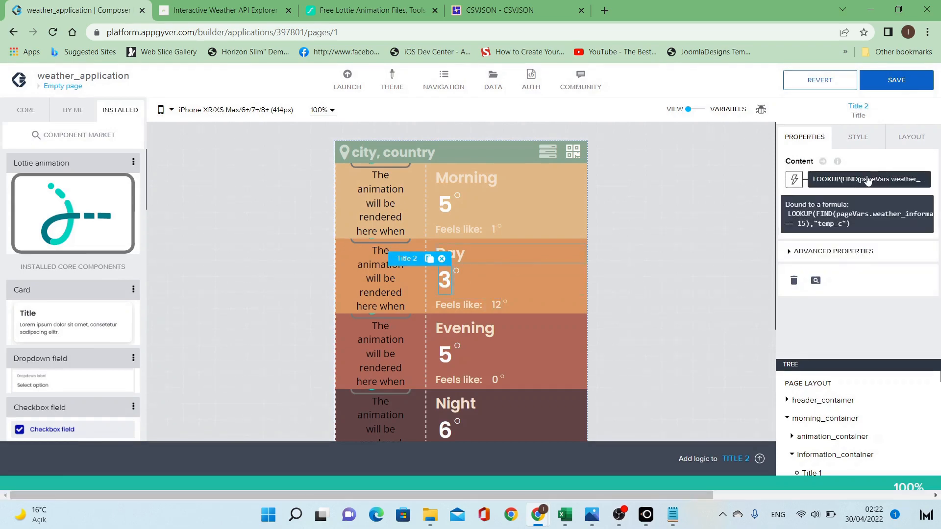
left_click(863, 180)
key("ctrl+a")
key("ctrl+c")
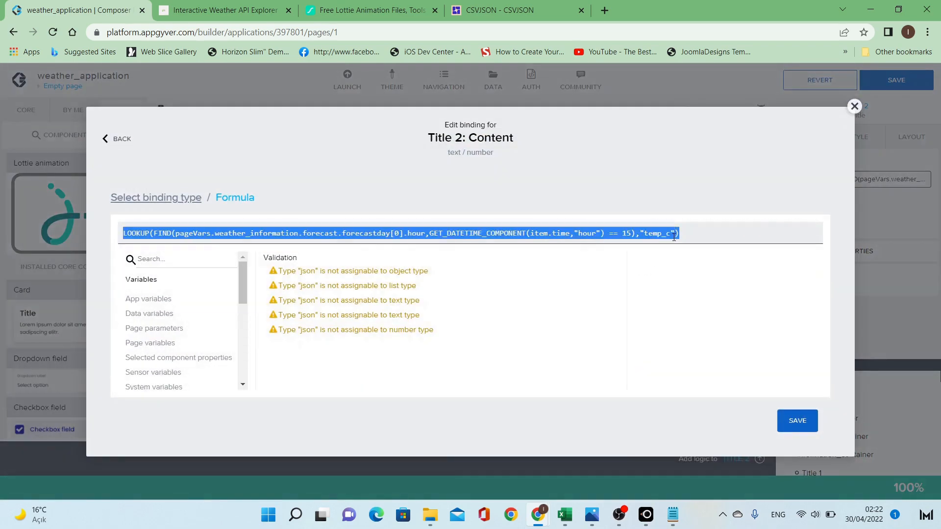
Save the Day temperature binding and paste the copied hour 15 formula as the Day "Feels like" content formula.
left_click(797, 429)
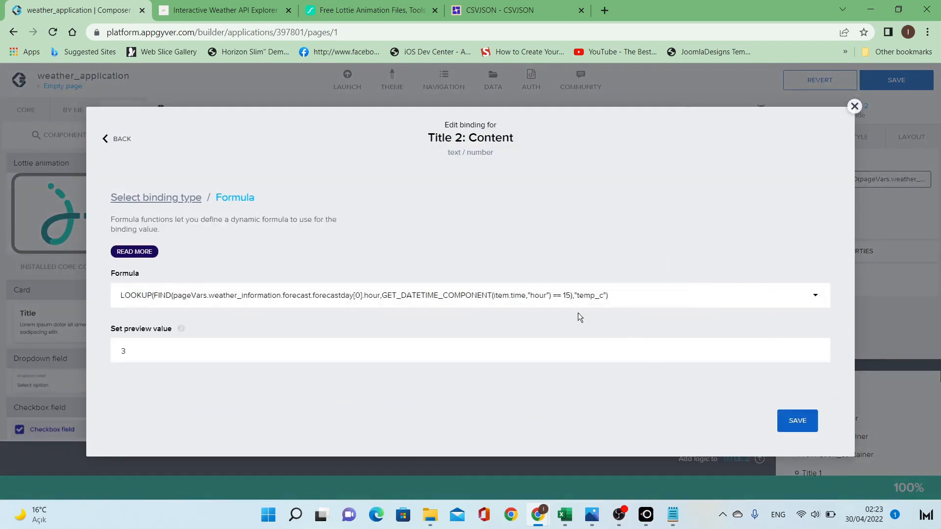
left_click(794, 433)
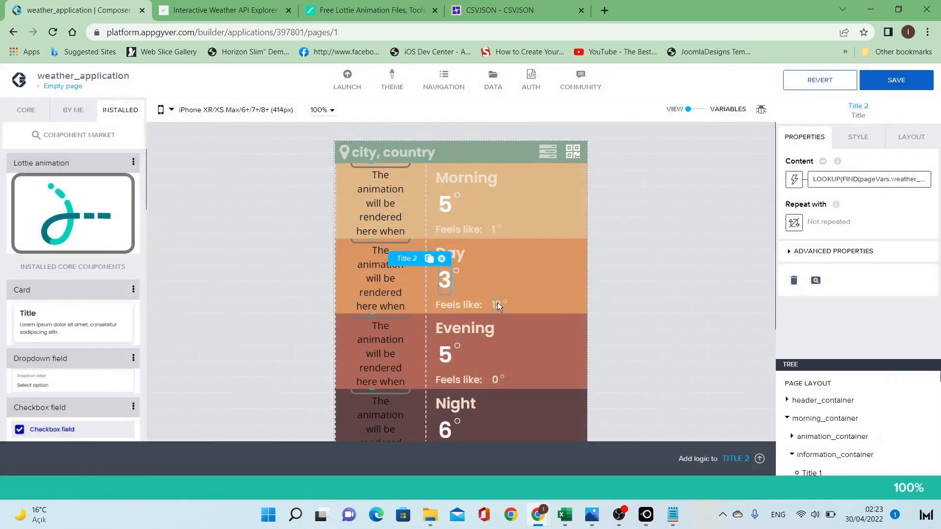
left_click(497, 303)
left_click(823, 162)
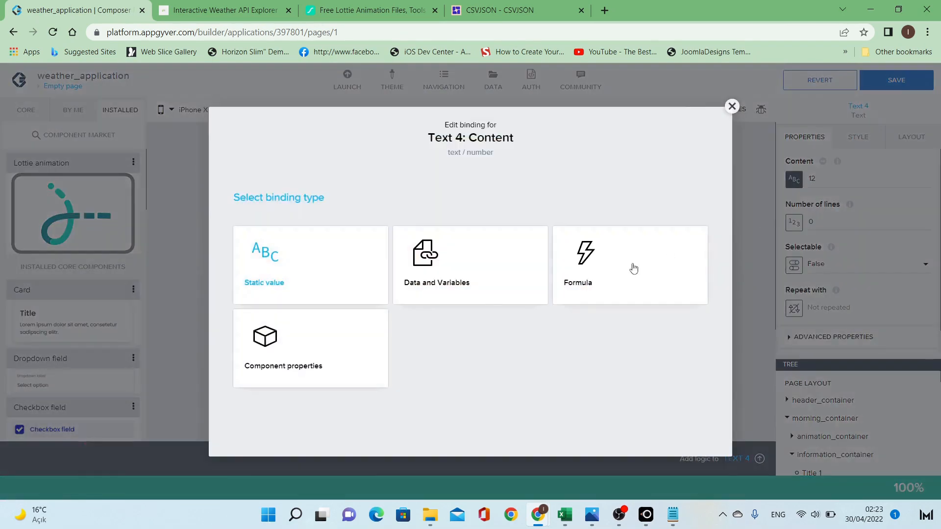
left_click(624, 280)
left_click(614, 295)
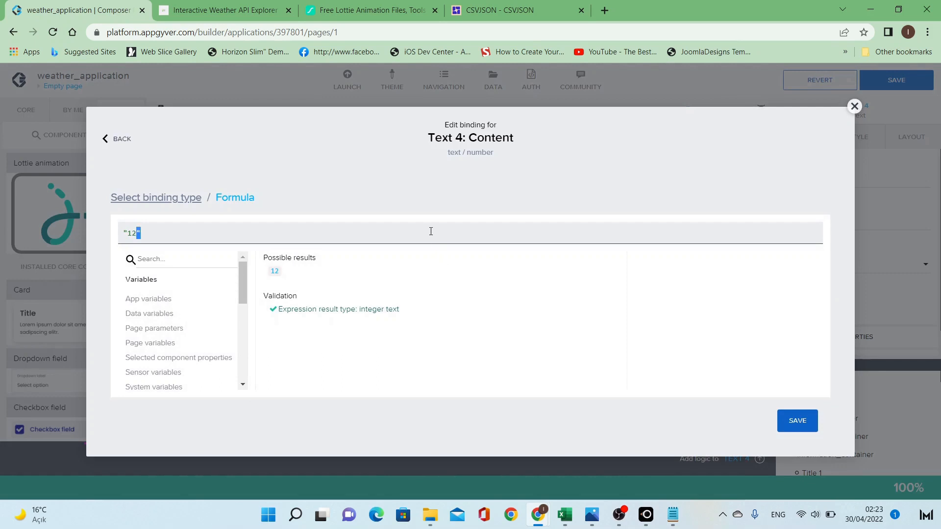
key("ctrl+a")
key("ctrl+v")
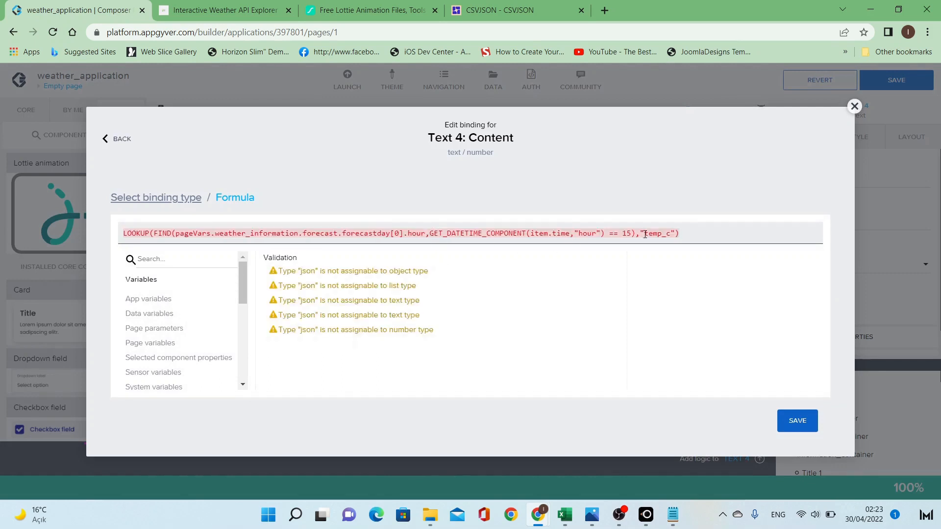
Replace temp_c with feelslike_c in the Day "Feels like" formula, checking the property name in the weather API response, and confirm it.
left_click(254, 5)
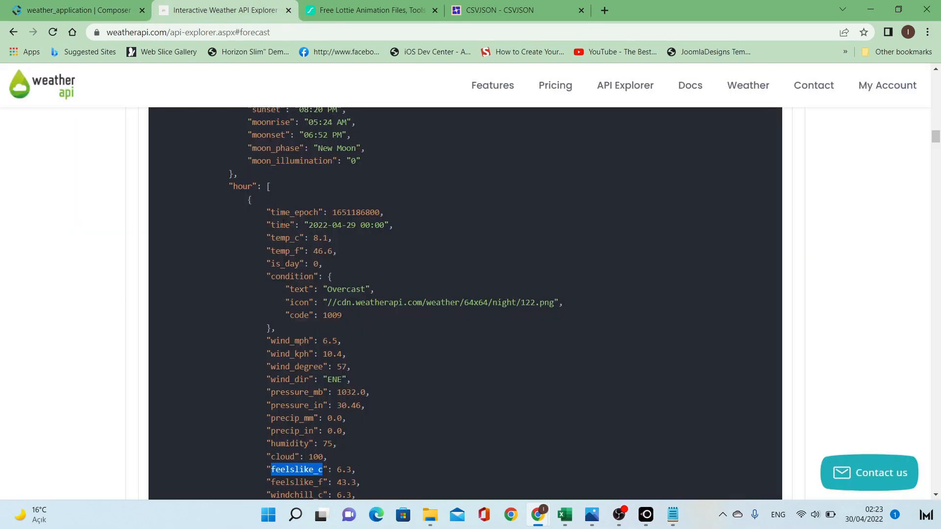
left_click(92, 11)
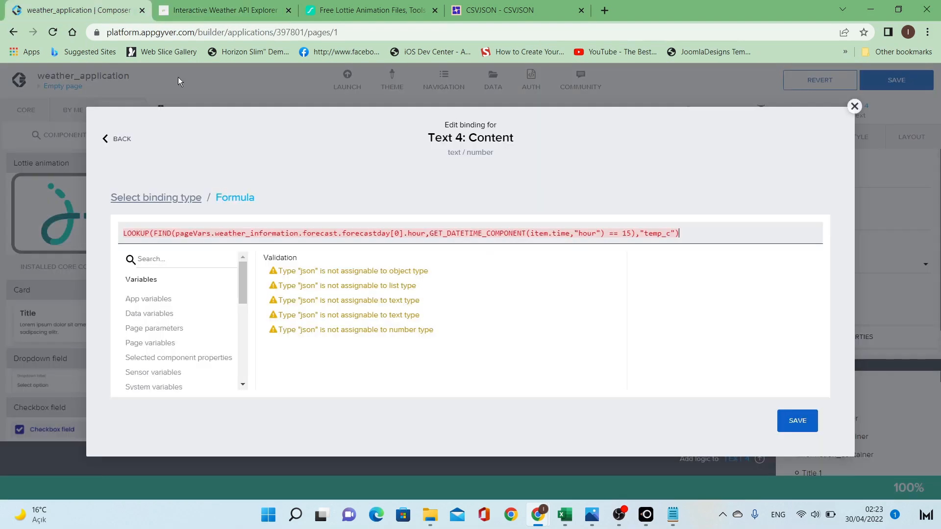
double_click(651, 234)
type("feelslike_c")
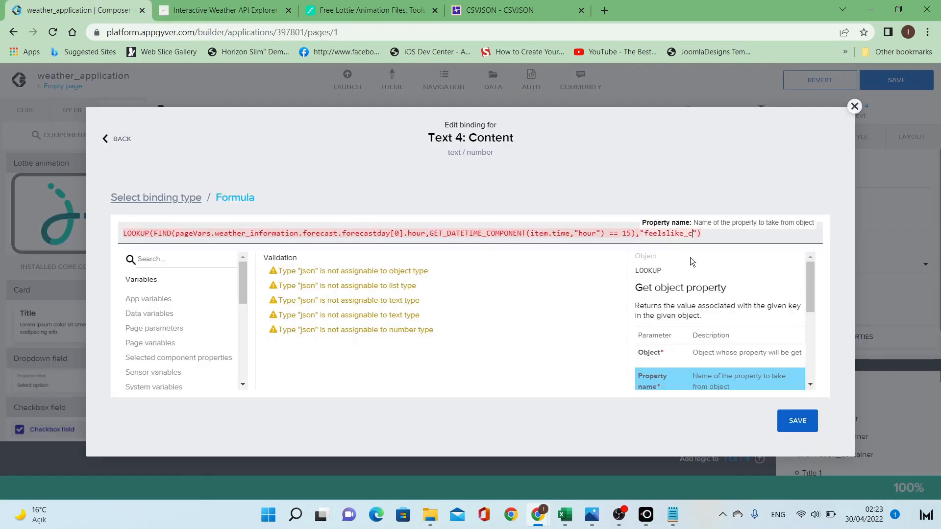
left_click(803, 422)
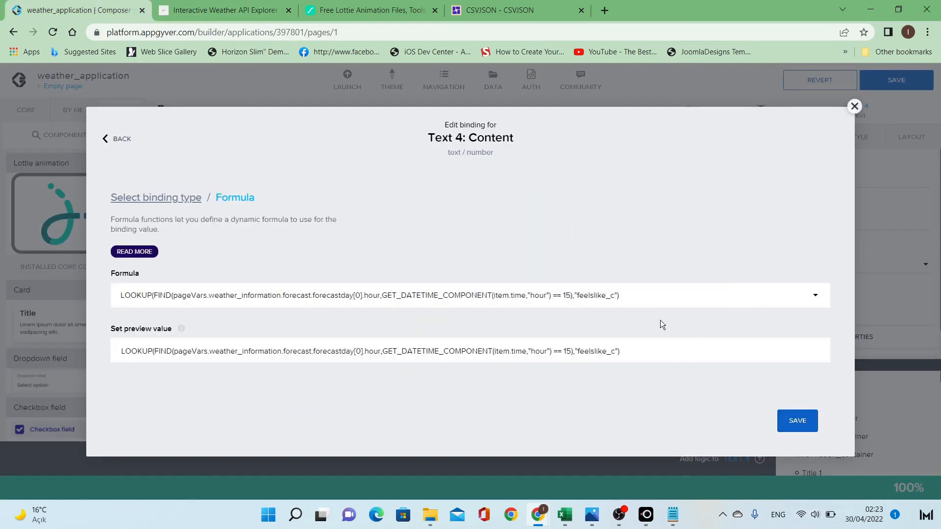
Set the Day "Feels like" preview value to 1 and save the binding.
triple_click(667, 357)
type("1")
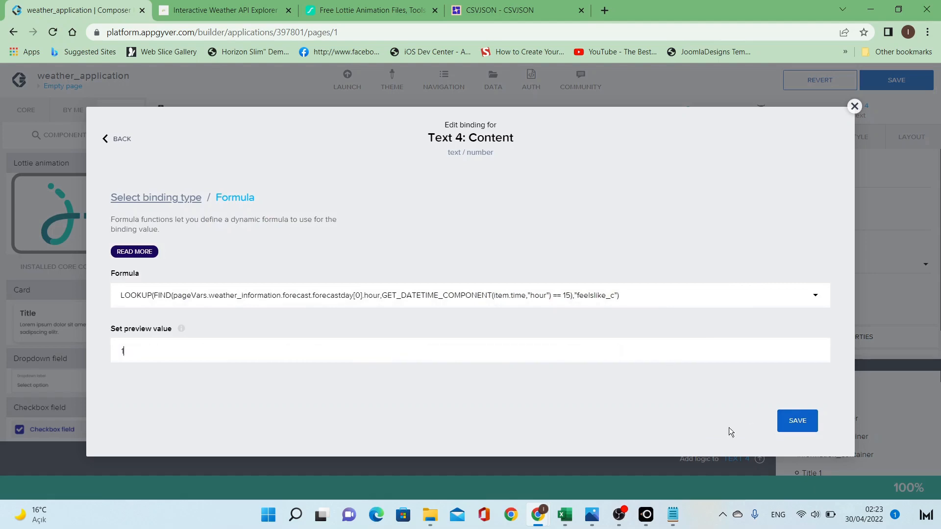
left_click(797, 420)
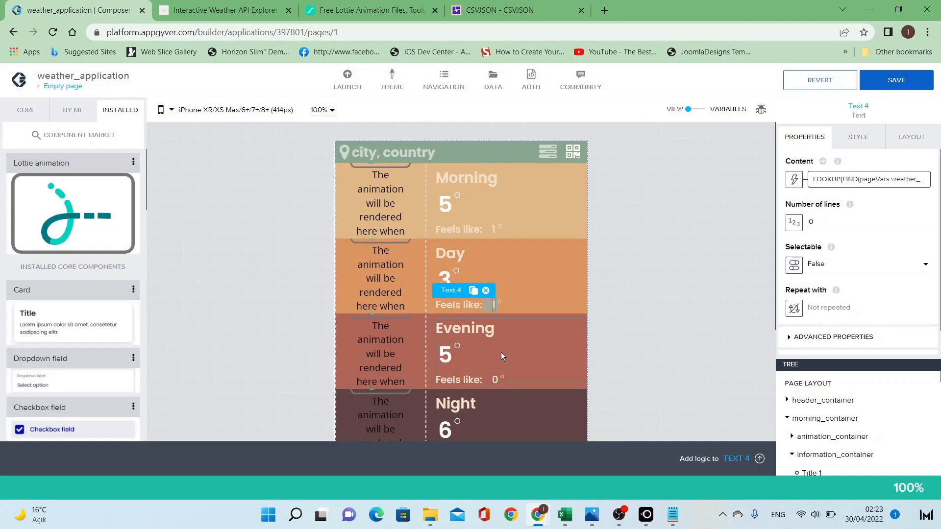
Copy the Evening temperature's complete content formula with hour 20 and save its binding again.
left_click(495, 379)
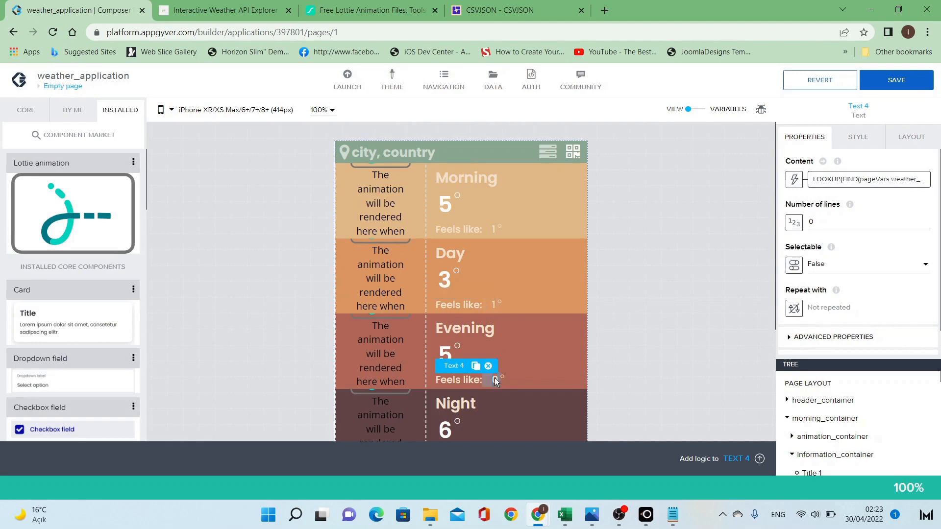
left_click(493, 306)
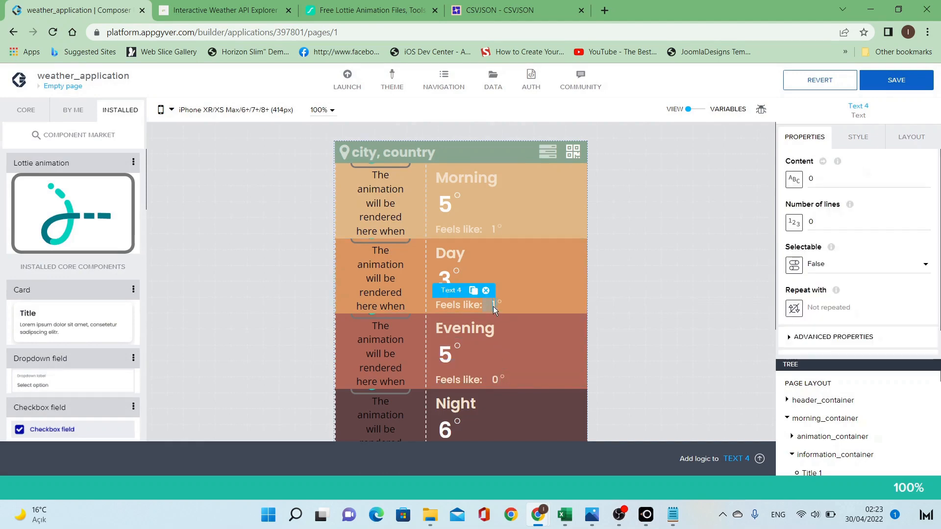
left_click(449, 359)
left_click(877, 179)
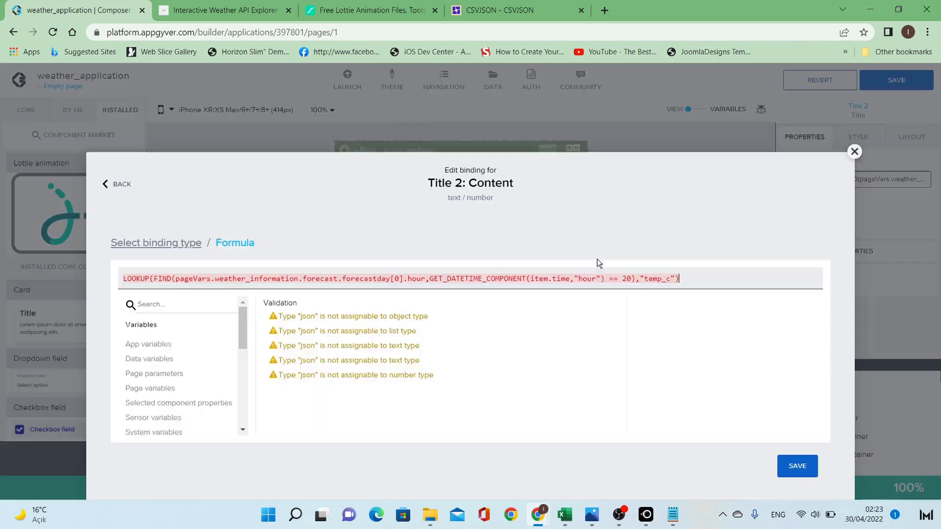
triple_click(566, 229)
key("ctrl+c")
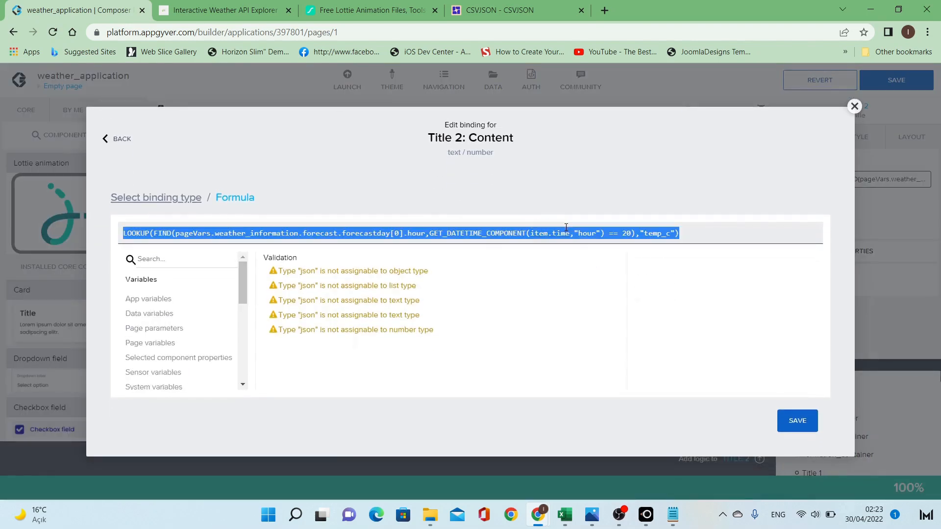
left_click(798, 420)
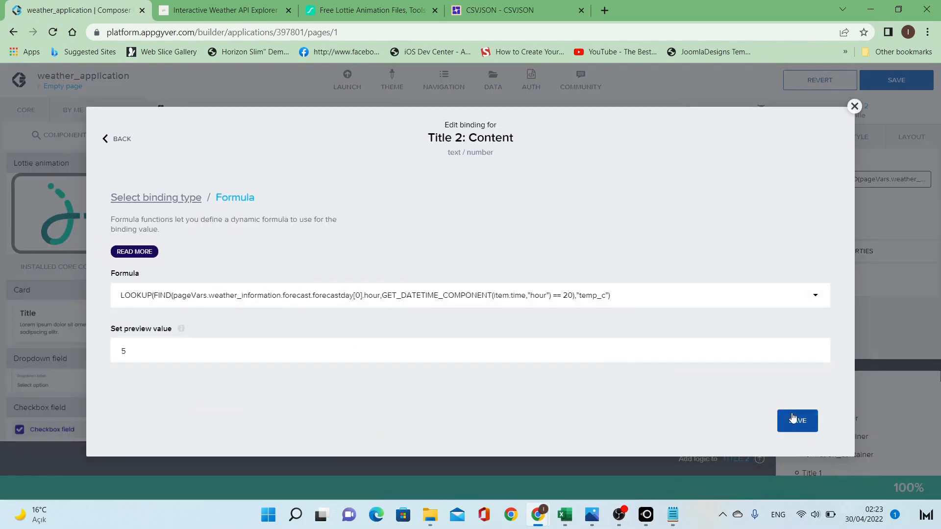
left_click(794, 420)
Switch the Evening "Feels like" content to a formula binding and paste the copied hour 20 formula.
left_click(496, 380)
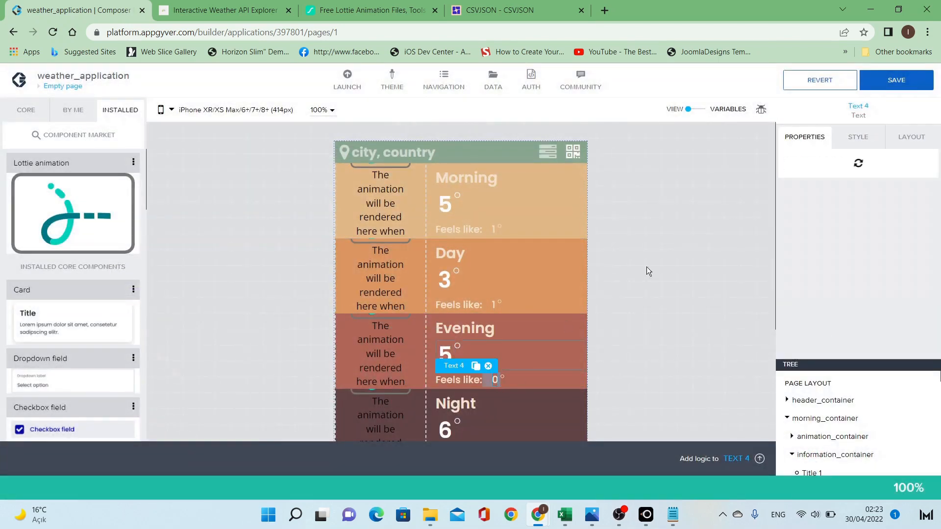
left_click(794, 179)
left_click(633, 284)
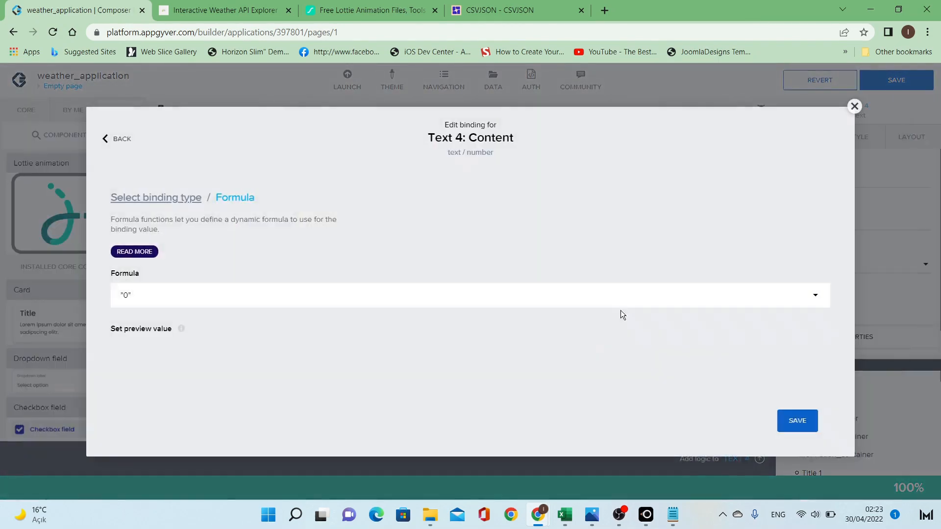
left_click(577, 296)
key("ctrl+a")
key("ctrl+v")
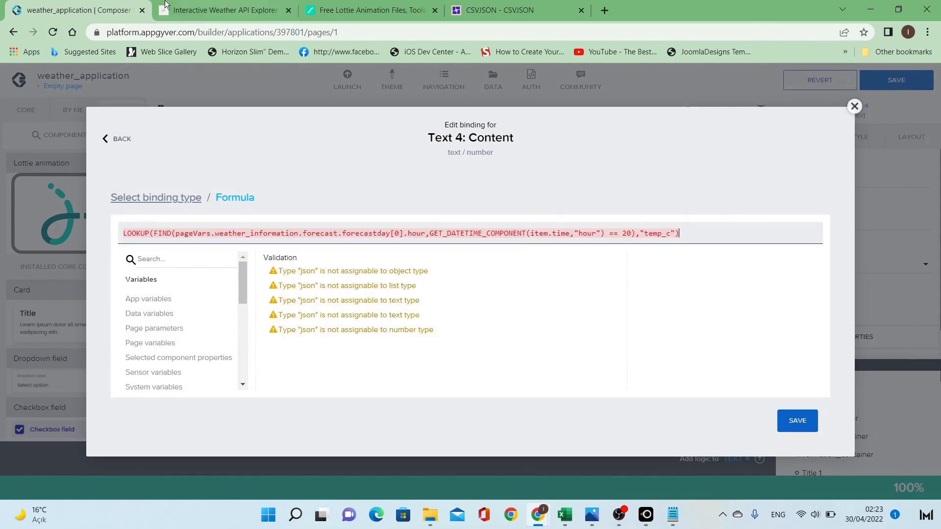
Replace temp_c with feelslike_c in the Evening "Feels like" formula and confirm it.
left_click(199, 7)
left_click(93, 9)
double_click(653, 234)
type("feelslike_c")
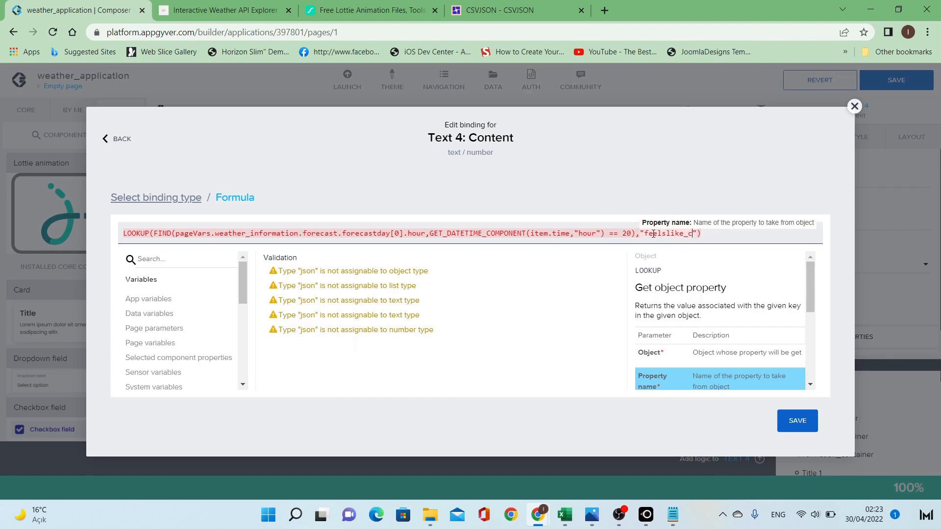
left_click(806, 427)
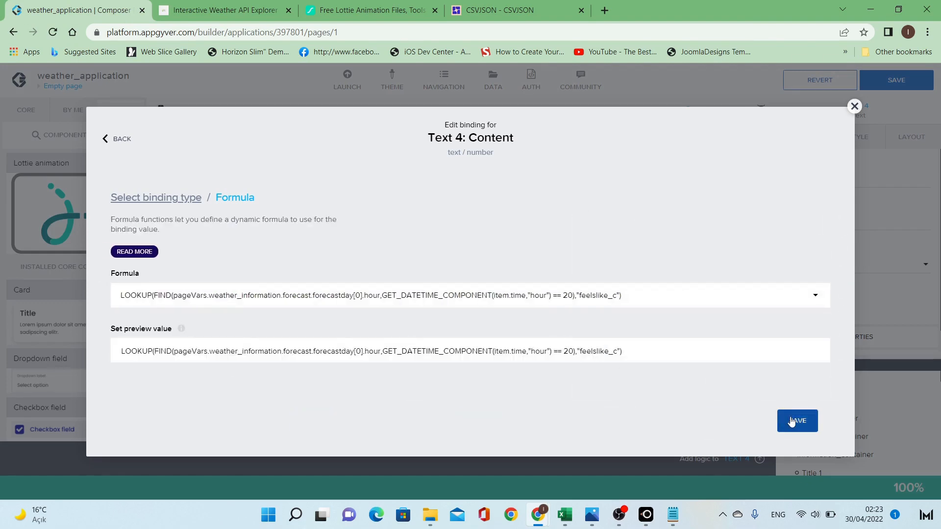
Set the Evening "Feels like" preview value to 4 and save the binding.
triple_click(674, 355)
type("4")
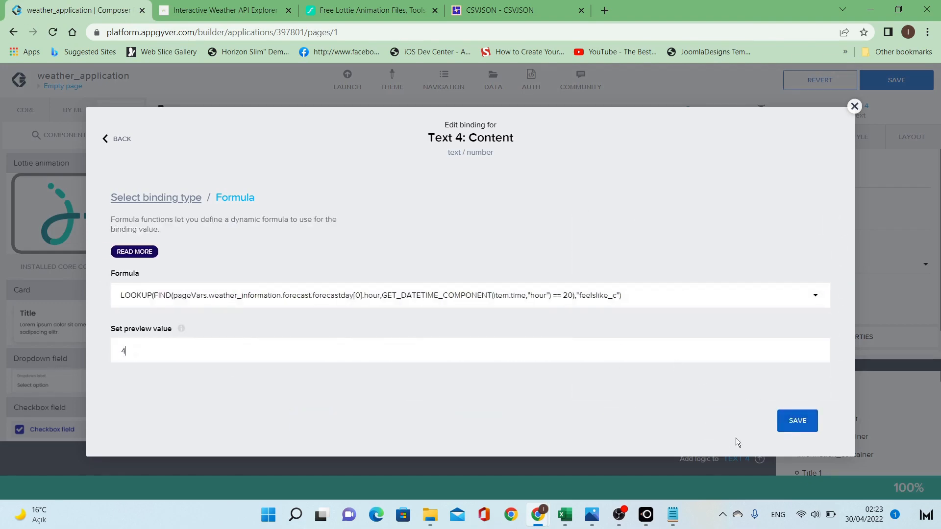
left_click(777, 425)
Copy the Night temperature's complete content formula with hour 01 and save its binding again.
scroll(591, 323, "down", 3)
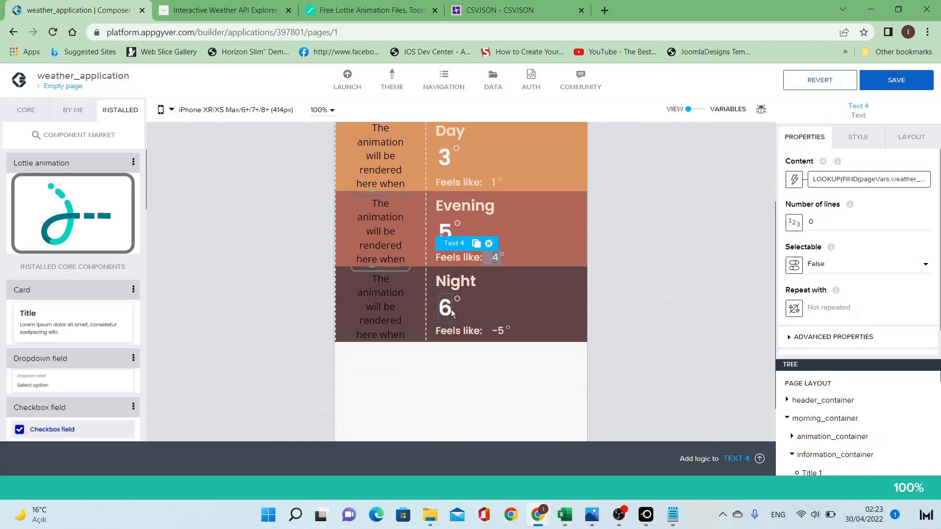
left_click(451, 314)
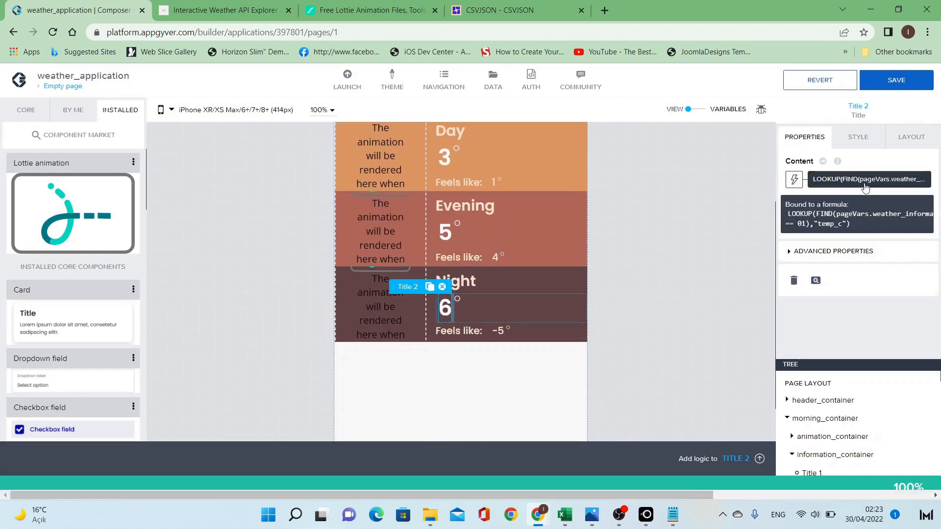
left_click(866, 182)
triple_click(500, 230)
key("ctrl+c")
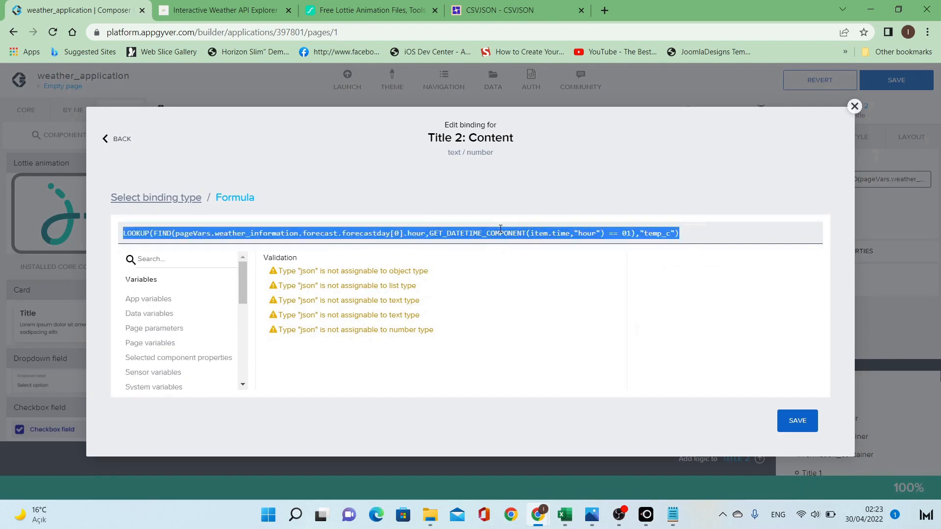
left_click(798, 421)
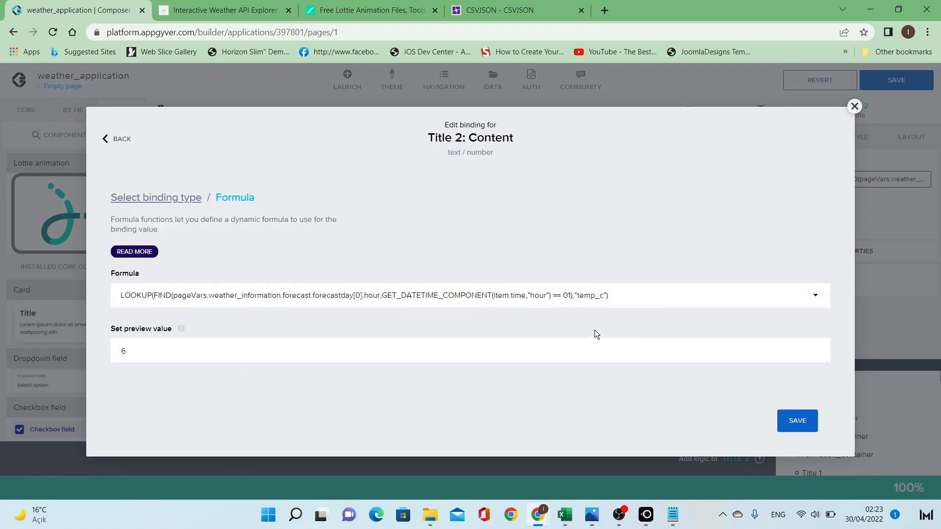
left_click(808, 422)
Switch the Night "Feels like" content to a formula binding and paste the copied hour 01 formula.
left_click(500, 331)
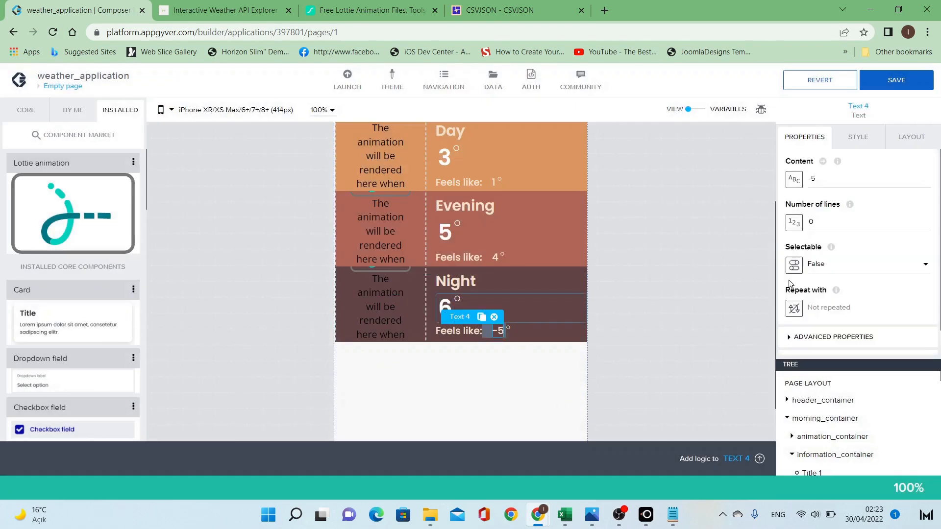
left_click(795, 184)
left_click(649, 273)
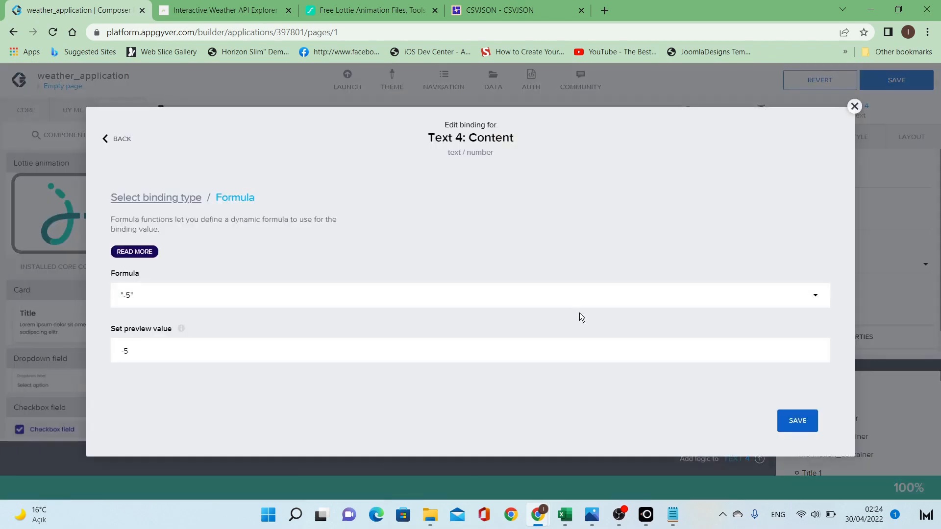
left_click(571, 293)
left_click(513, 241)
key("ctrl+a")
key("ctrl+v")
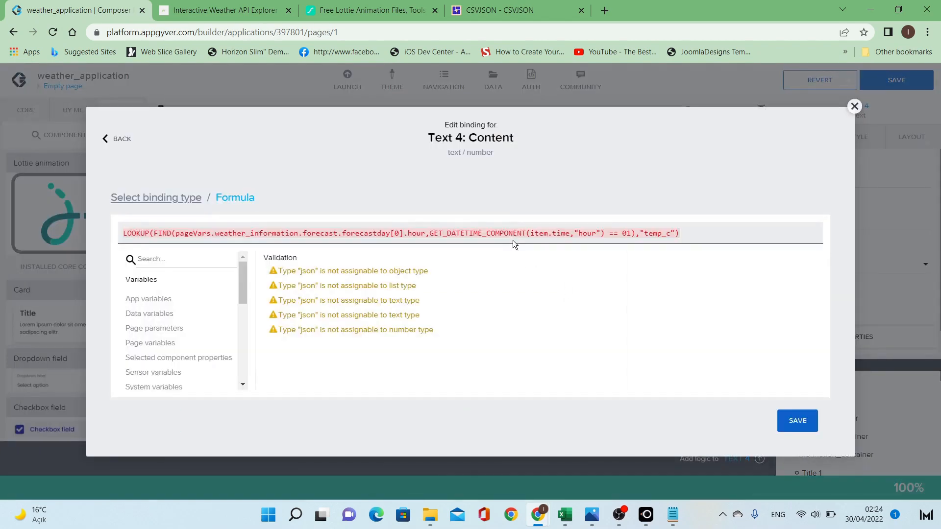
Replace temp_c with feelslike_c in the Night "Feels like" formula and save the binding.
double_click(650, 235)
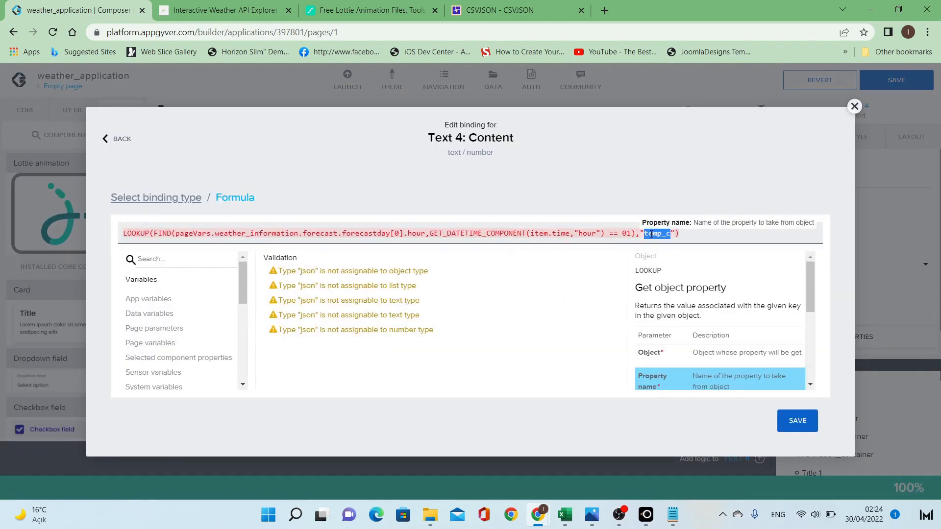
left_click(247, 14)
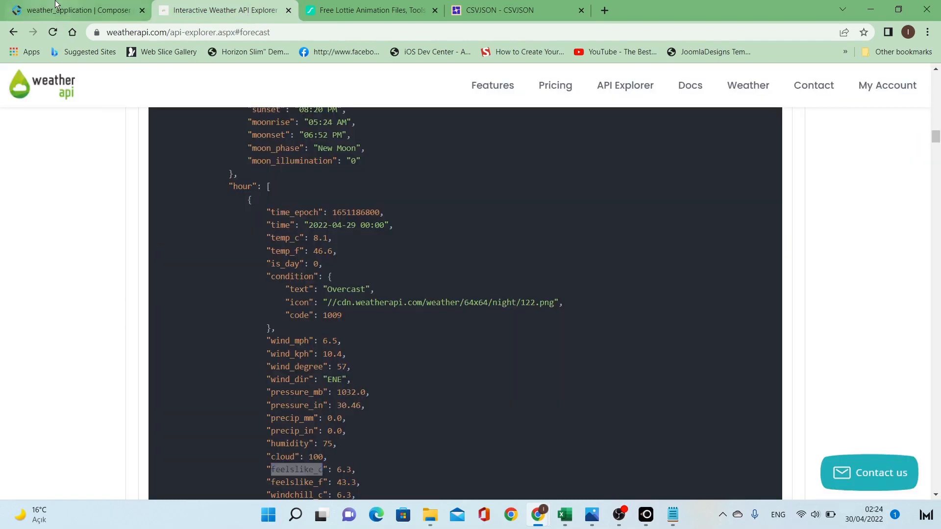
left_click(73, 11)
type("feelslike_c")
left_click(807, 429)
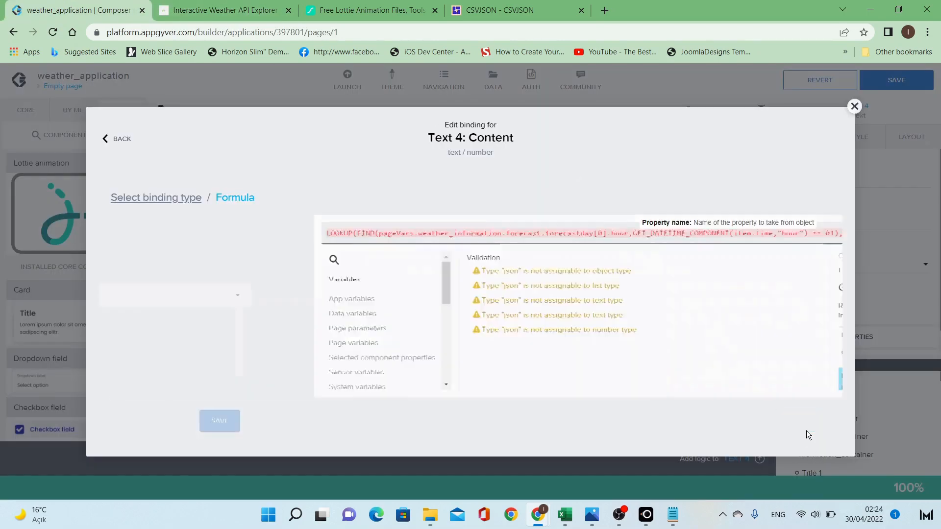
left_click(796, 420)
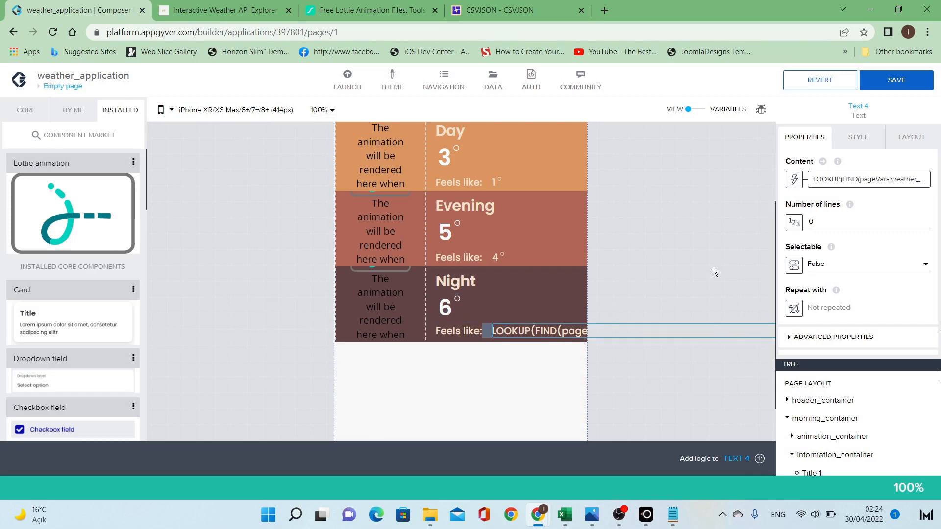
Set the Night "Feels like" preview value to 5 and save the binding.
left_click(865, 181)
left_click(798, 420)
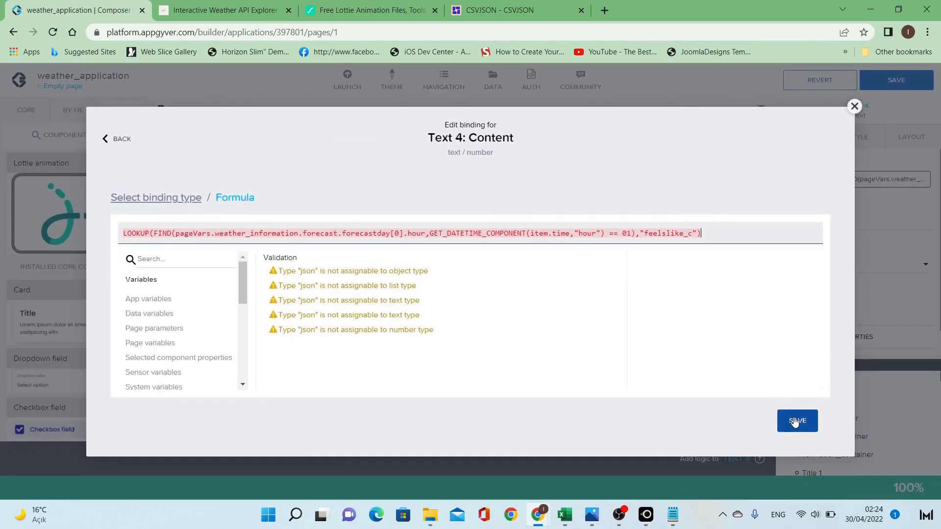
triple_click(477, 341)
type("5")
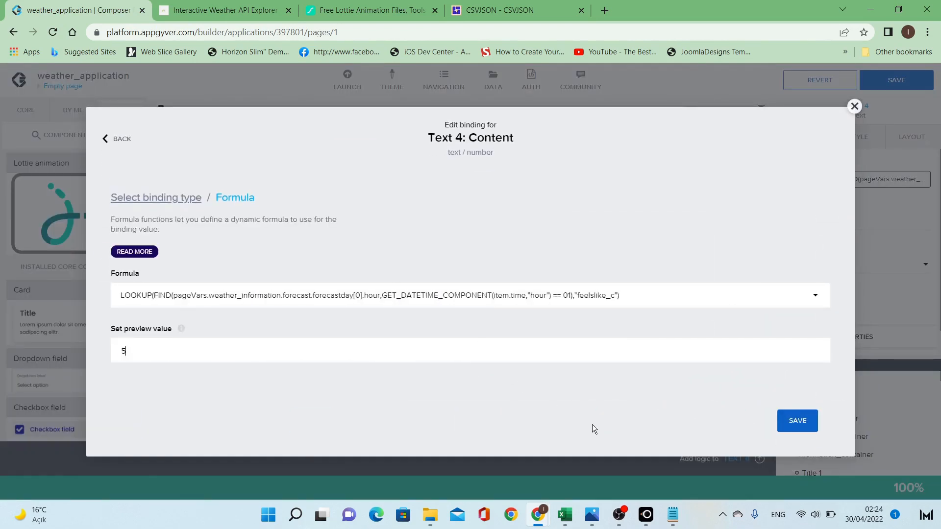
left_click(784, 422)
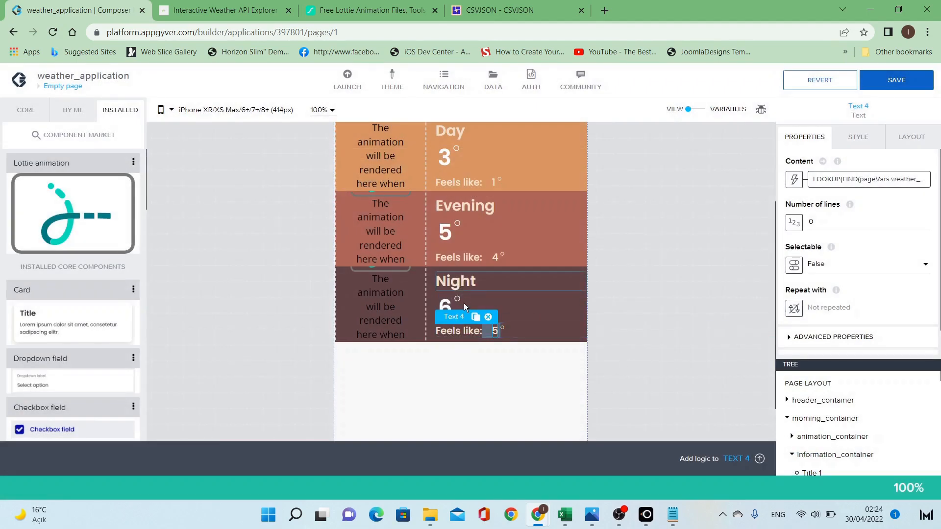
Select the Morning container and save the application.
scroll(633, 298, "up", 3)
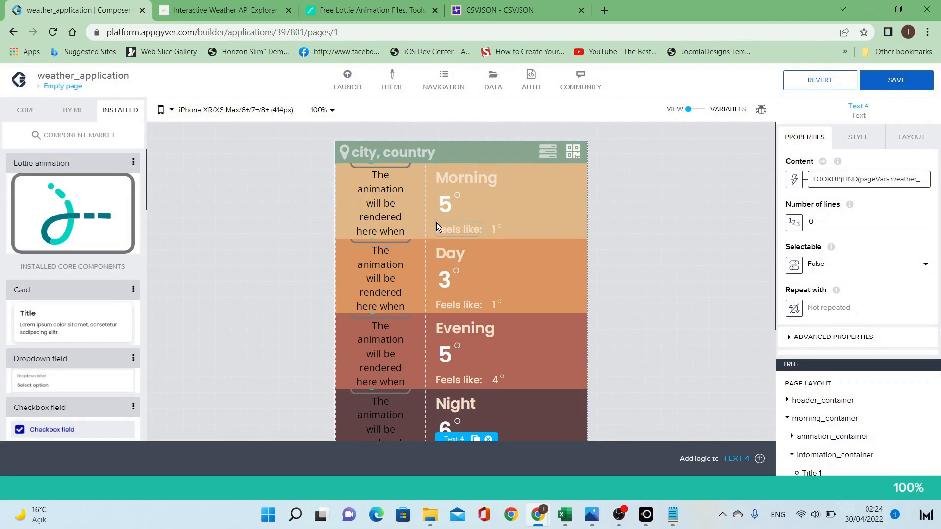
left_click(585, 166)
key("ctrl+s")
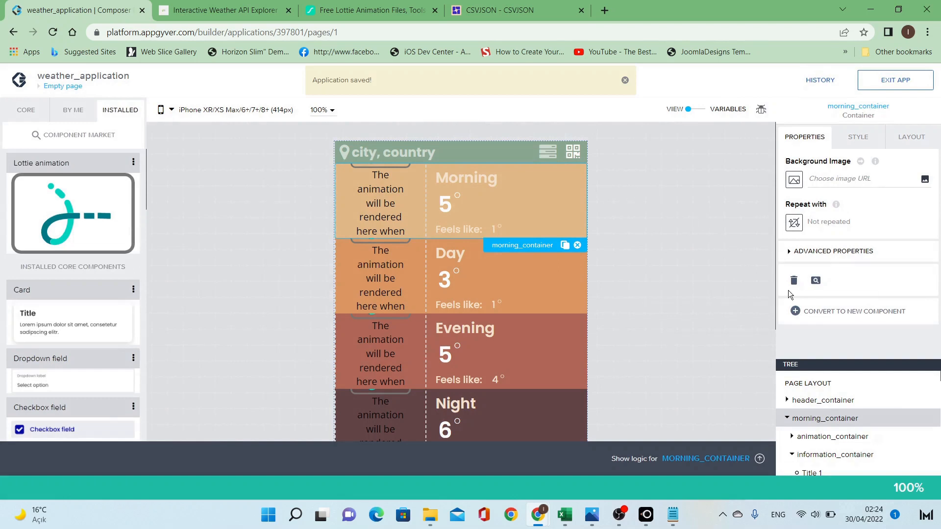
Turn off stretching to the viewport height in the page's advanced style settings.
scroll(835, 415, "down", 1)
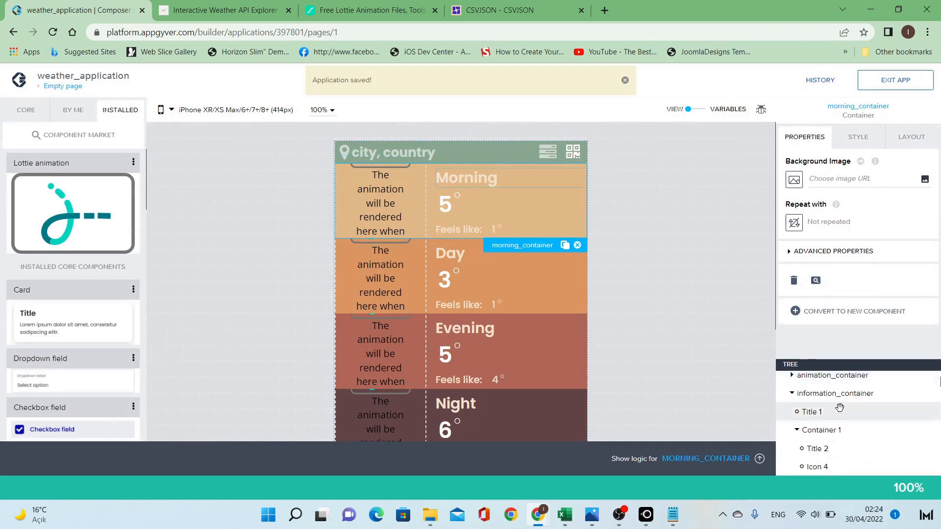
scroll(808, 414, "up", 1)
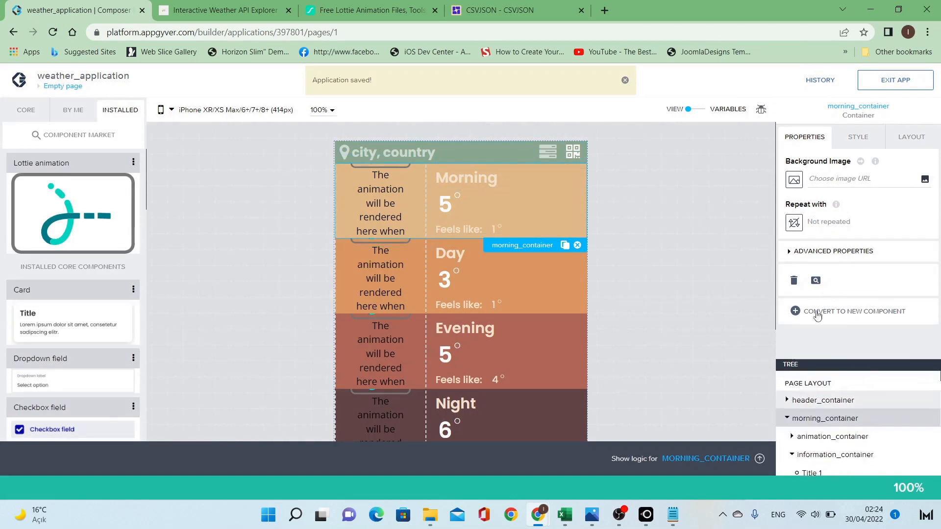
left_click(862, 151)
scroll(878, 255, "down", 3)
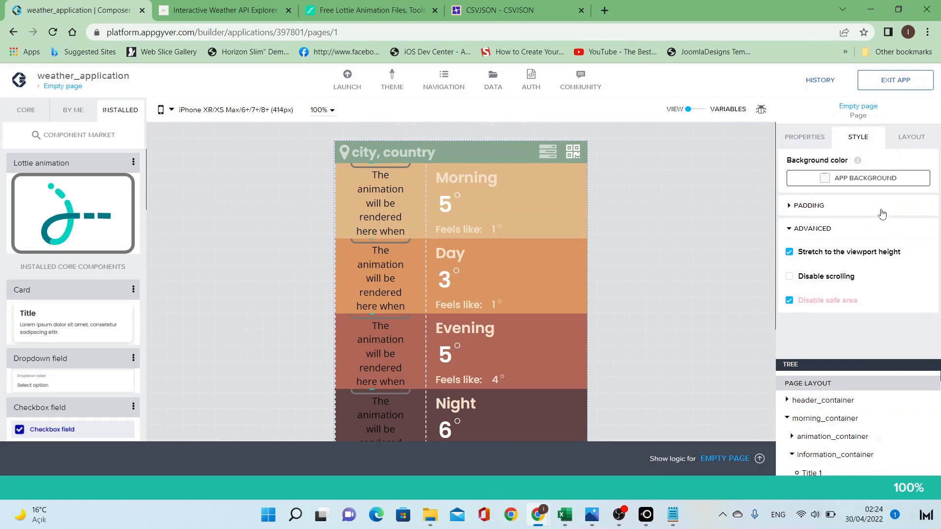
left_click(854, 255)
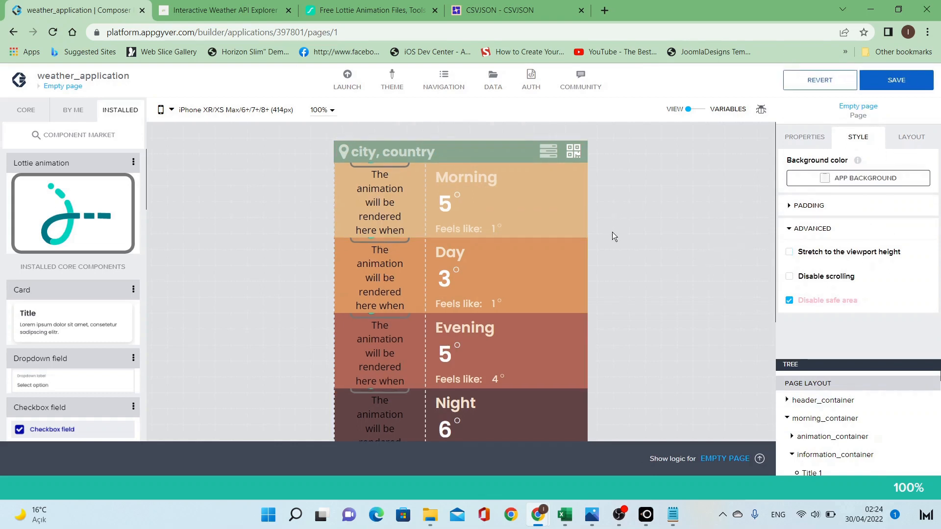
Clear the formula that sets the custom height of morning_container so its full content shows on the canvas.
left_click(816, 418)
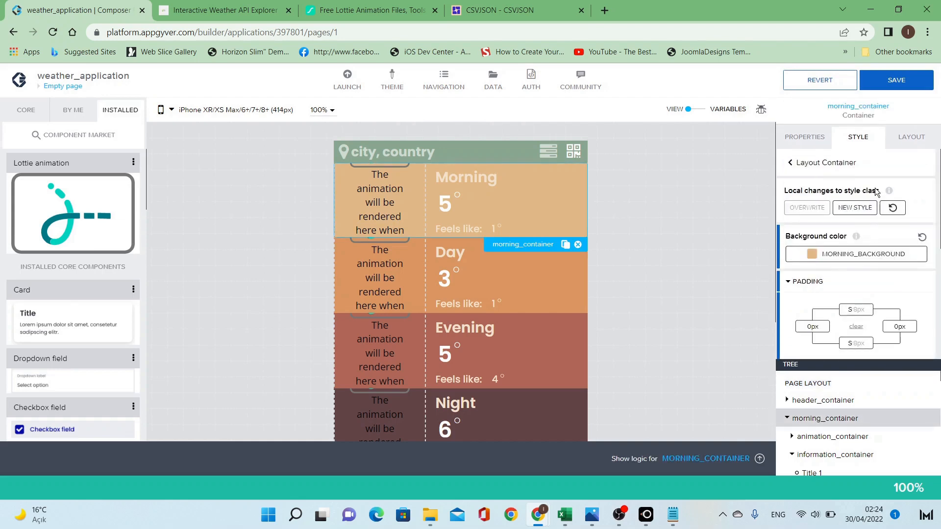
scroll(878, 240, "down", 3)
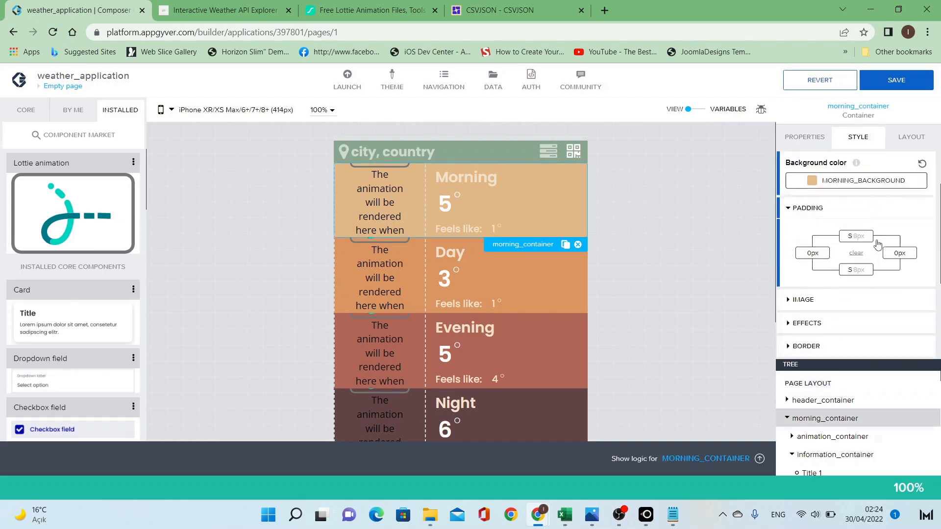
left_click(904, 146)
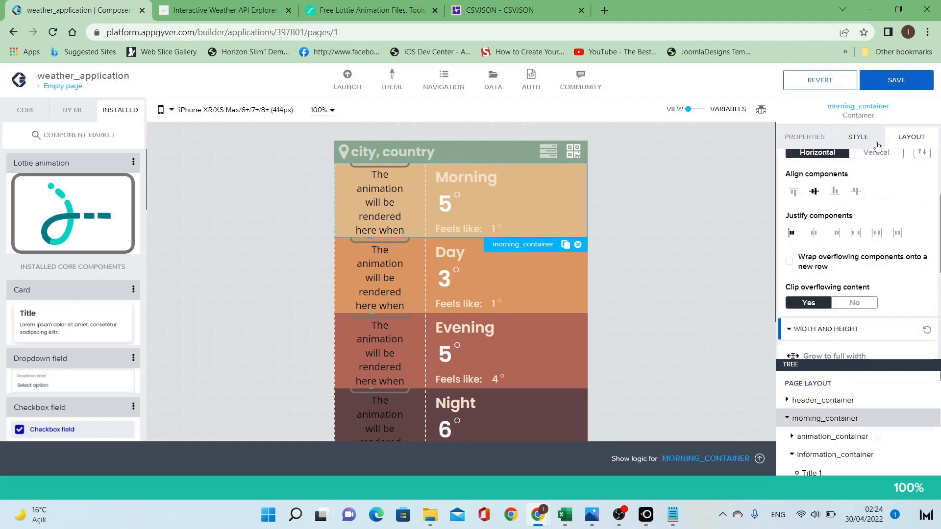
left_click(858, 137)
scroll(857, 283, "down", 3)
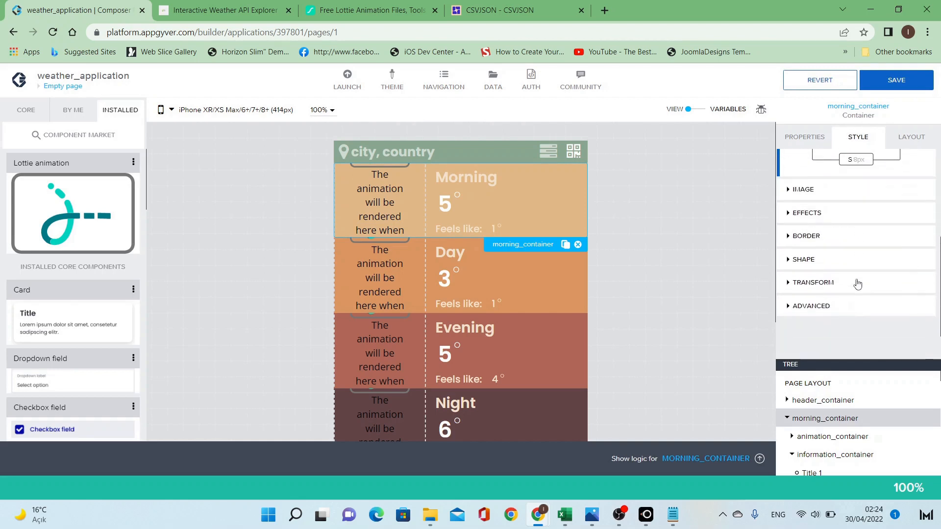
scroll(858, 284, "up", 1)
scroll(857, 283, "up", 2)
left_click(912, 137)
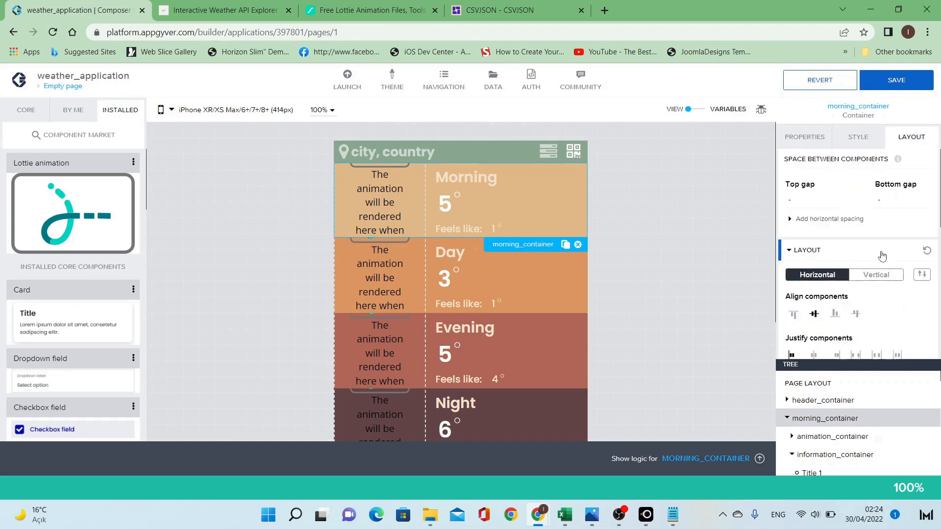
scroll(866, 278, "down", 5)
scroll(866, 292, "down", 2)
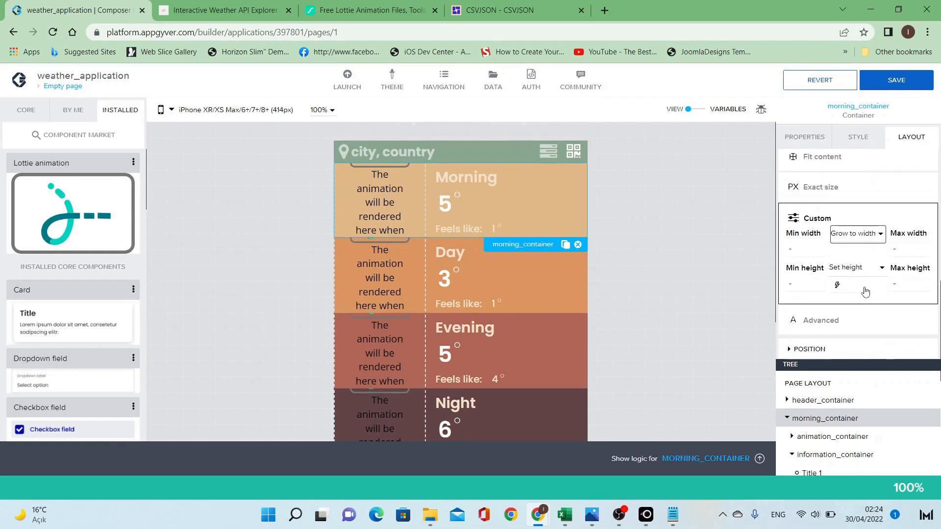
left_click(837, 284)
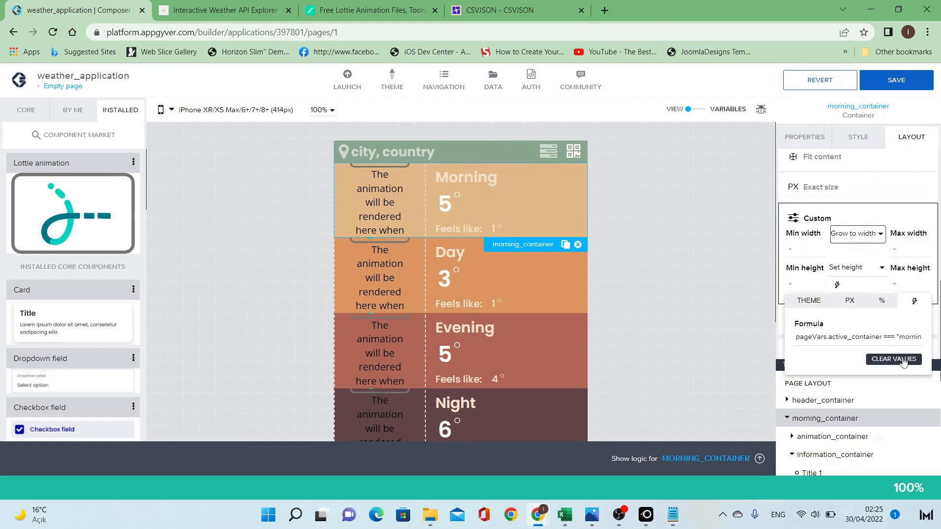
left_click(903, 359)
left_click(705, 258)
scroll(605, 251, "down", 3)
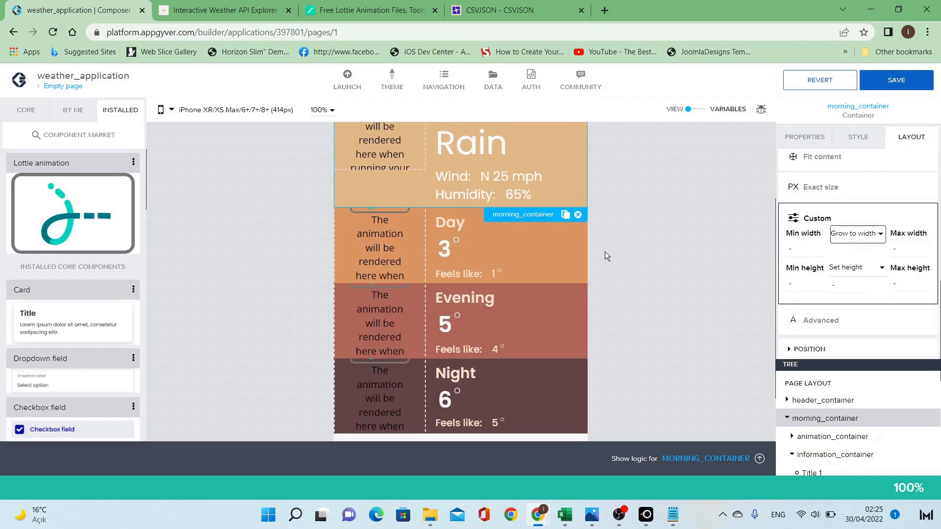
left_click(587, 271)
left_click(587, 272)
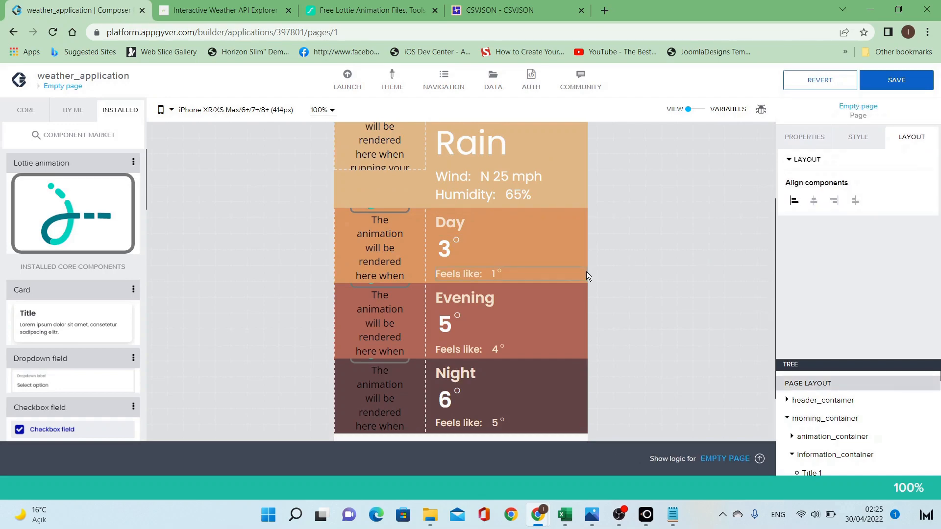
left_click(584, 247)
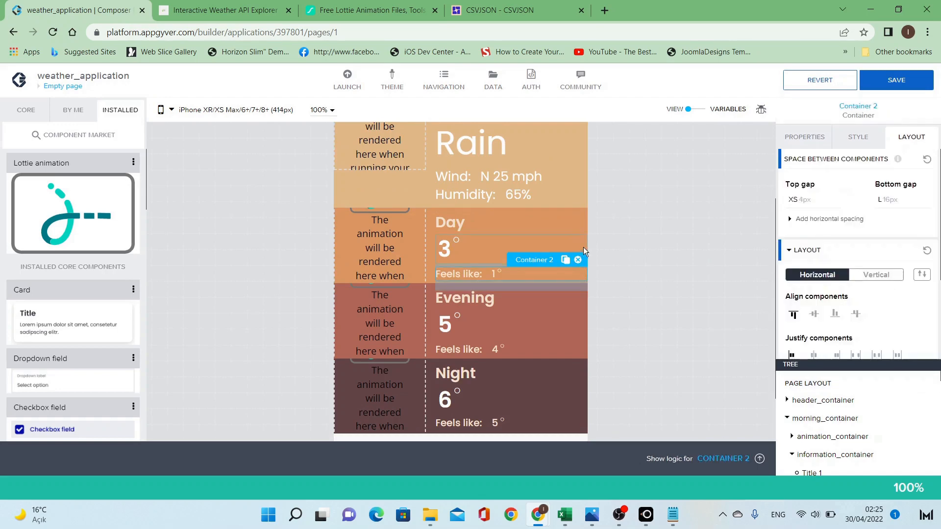
left_click(789, 419)
scroll(671, 308, "up", 3)
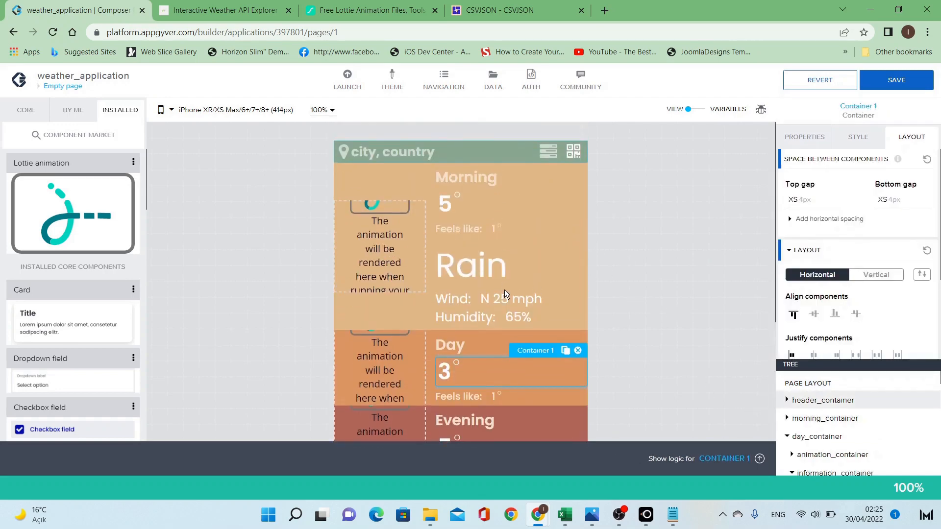
left_click(487, 272)
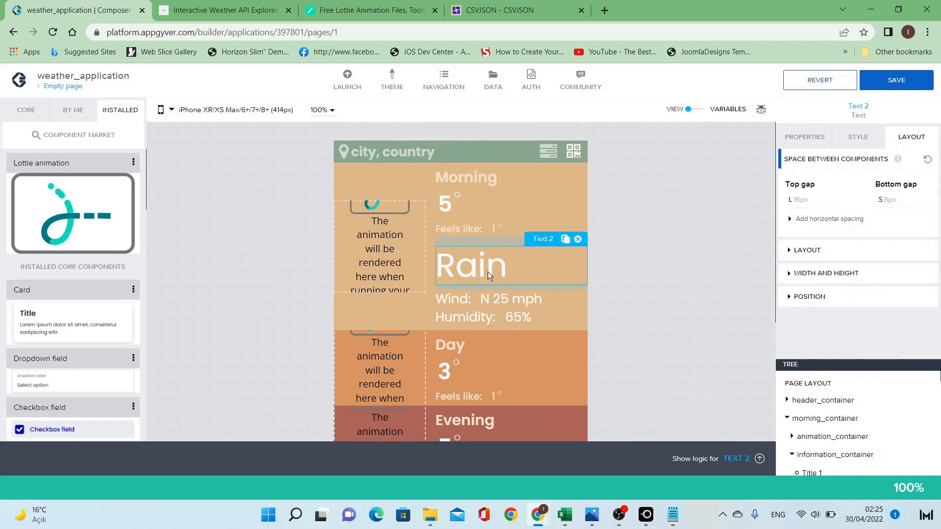
left_click(862, 146)
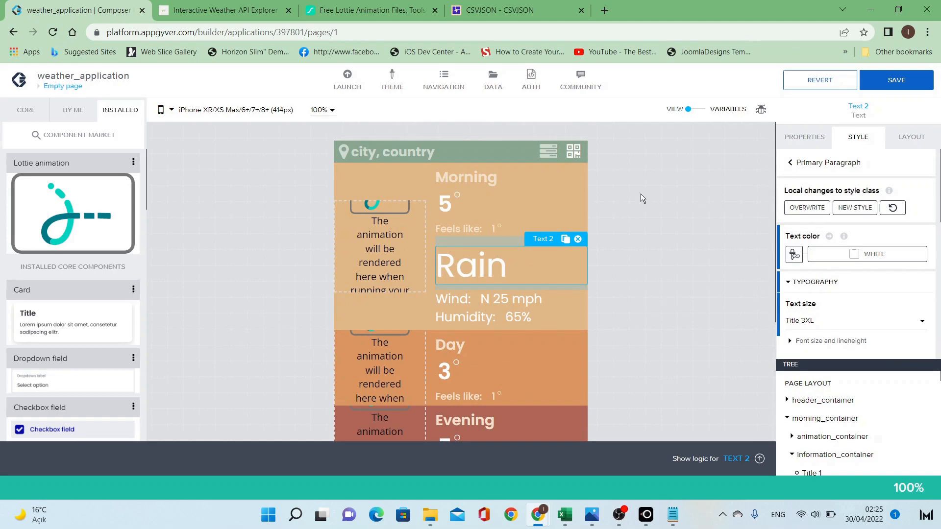
Copy the Morning "Feels like" value's complete content formula with hour 08 and save its binding again.
left_click(494, 234)
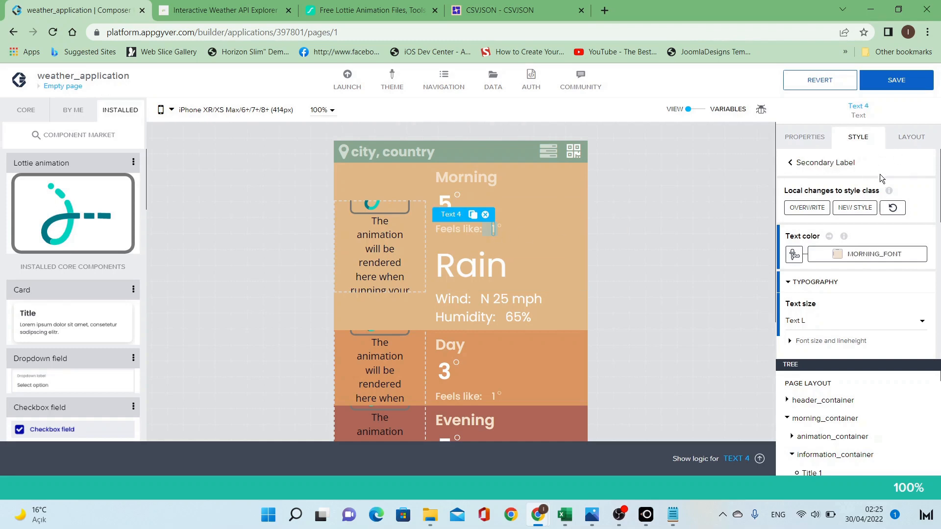
left_click(908, 148)
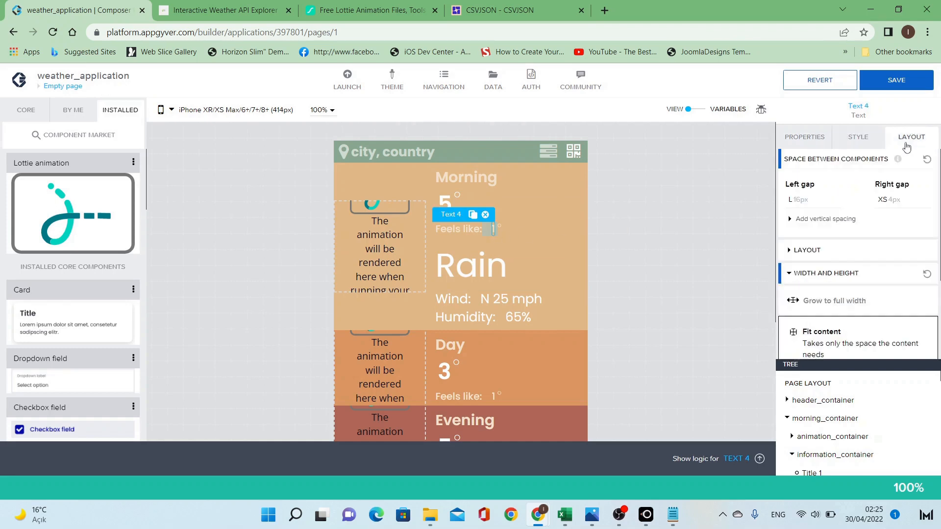
left_click(868, 143)
left_click(825, 142)
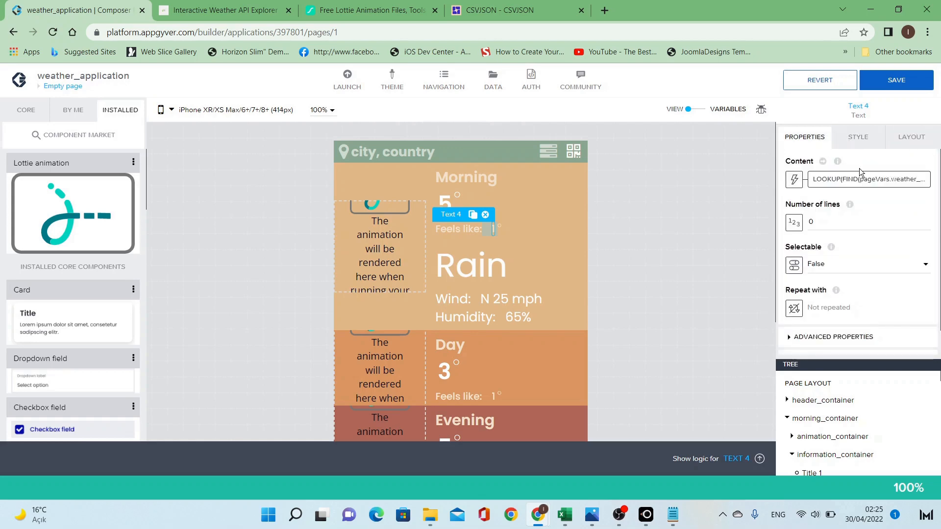
left_click(868, 179)
key("ctrl+a")
key("ctrl+c")
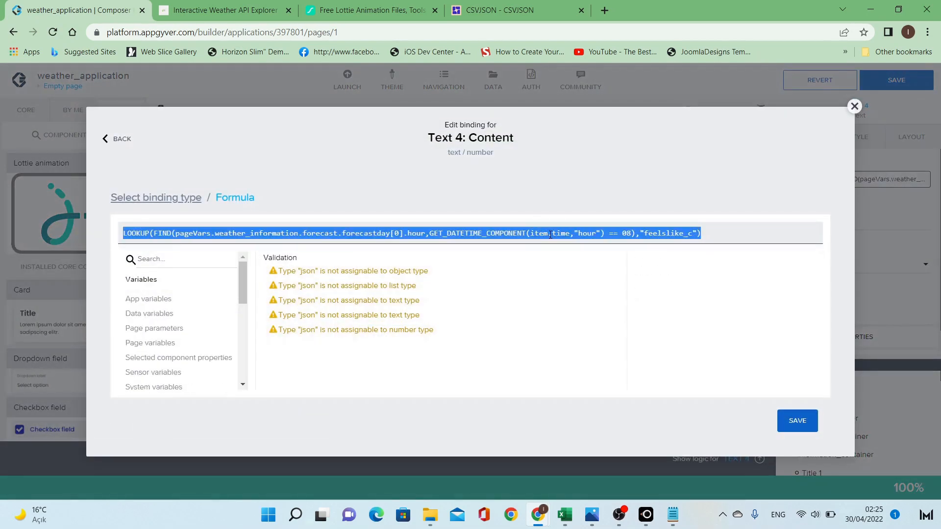
left_click(798, 421)
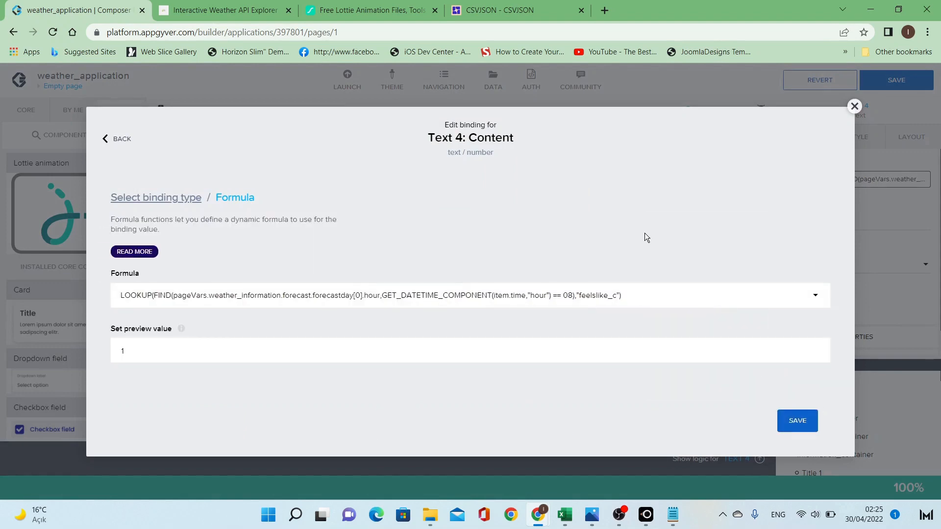
left_click(787, 422)
Switch the Morning "Rain" text's content to a formula binding and paste the copied hour 08 formula.
left_click(491, 264)
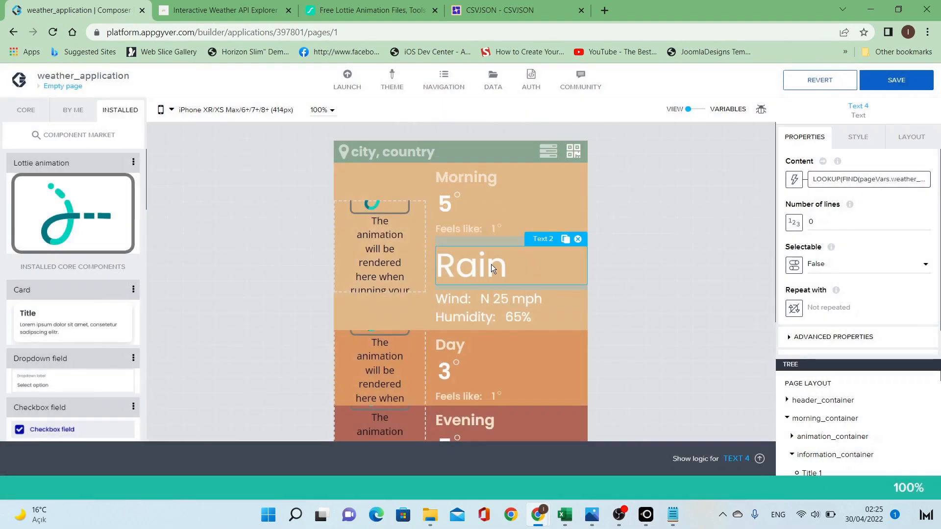
left_click(795, 179)
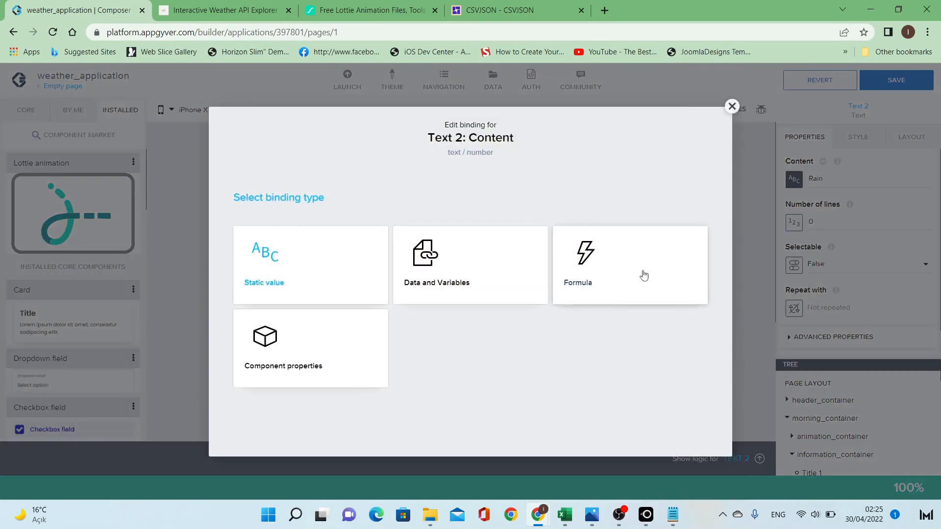
left_click(637, 270)
left_click(485, 303)
key("ctrl+a")
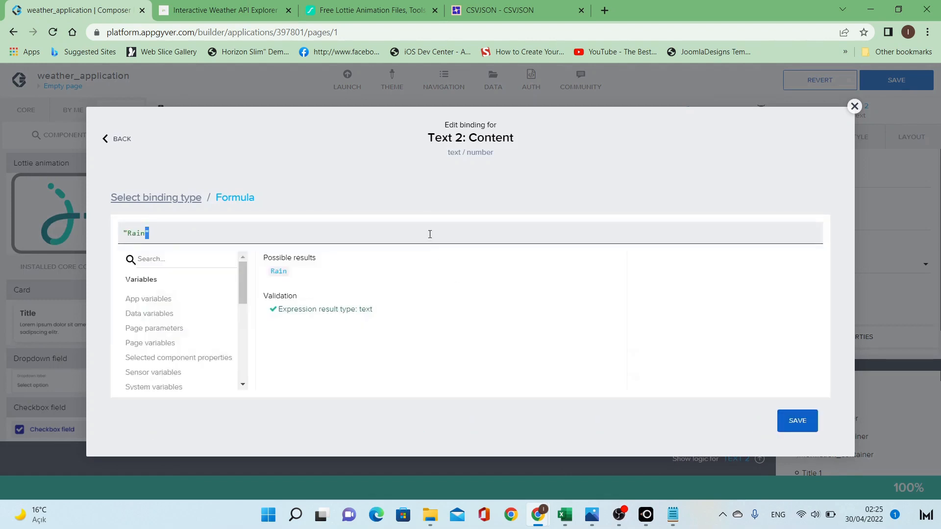
key("ctrl+v")
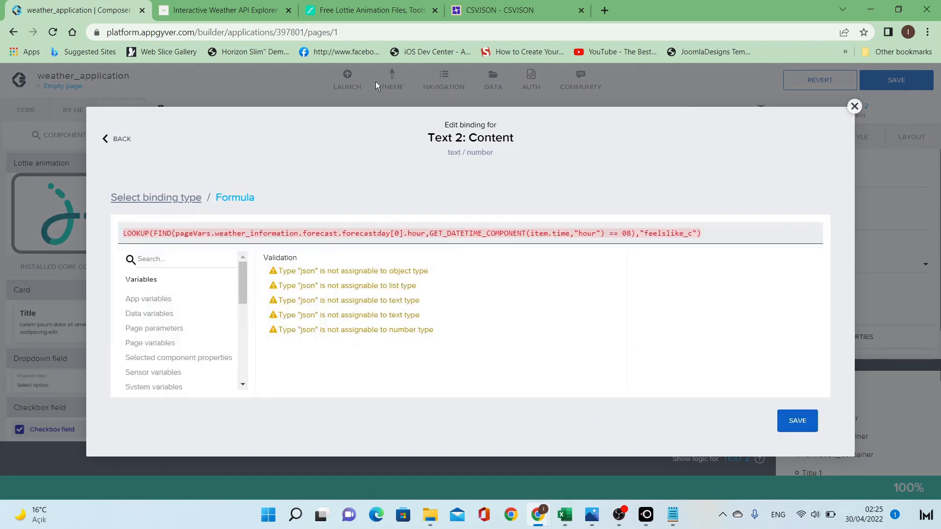
Check the hourly condition object and its text key in the WeatherAPI response, and return to the formula editor.
left_click(264, 11)
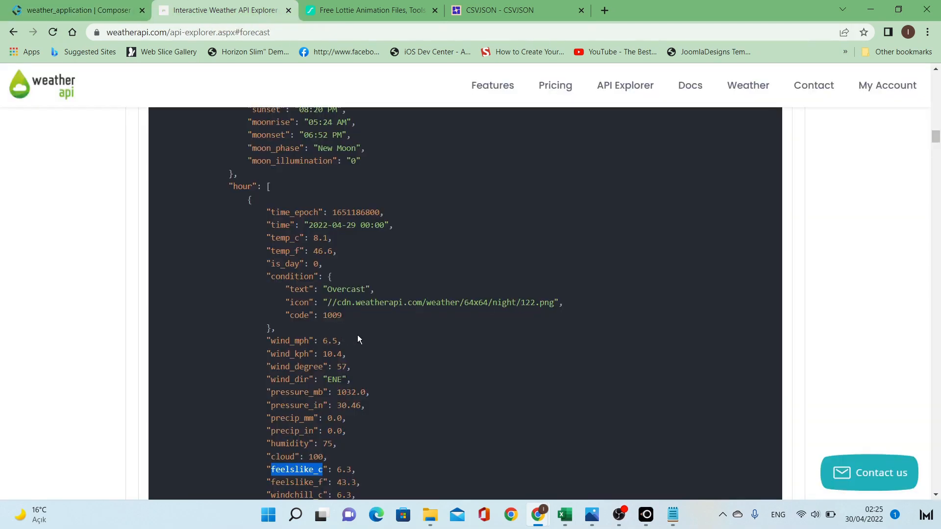
double_click(302, 276)
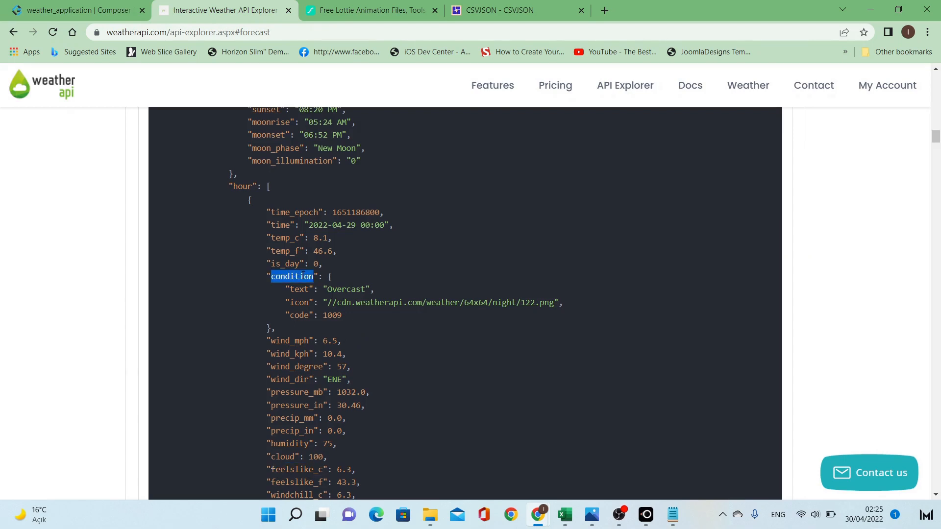
double_click(298, 289)
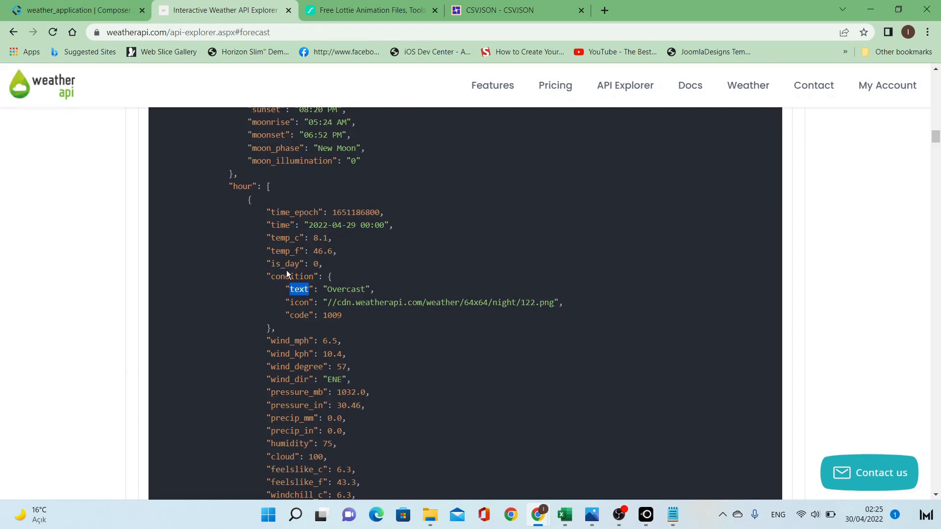
left_click(79, 10)
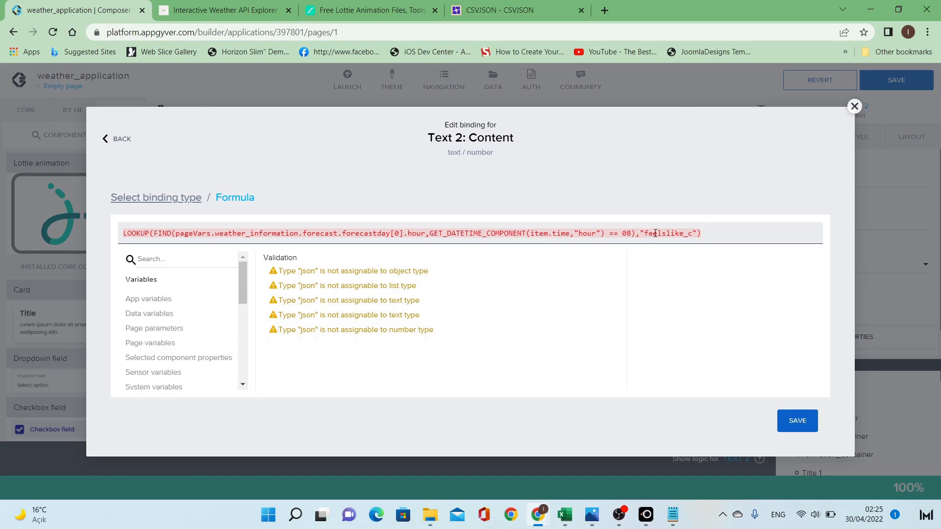
Change the pasted formula's property to "condition", wrap it in an outer LOOKUP that takes the "text" property, and save the formula.
double_click(656, 233)
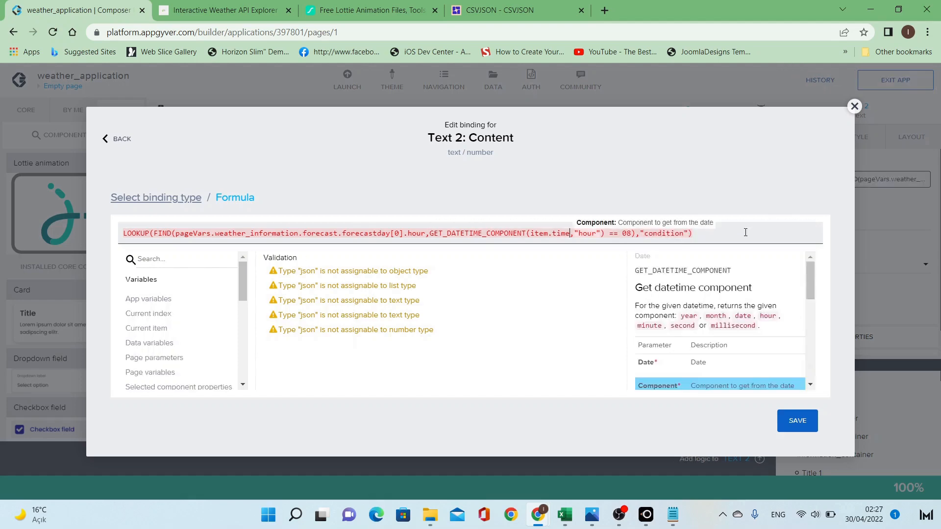
left_click(211, 234)
key("Home")
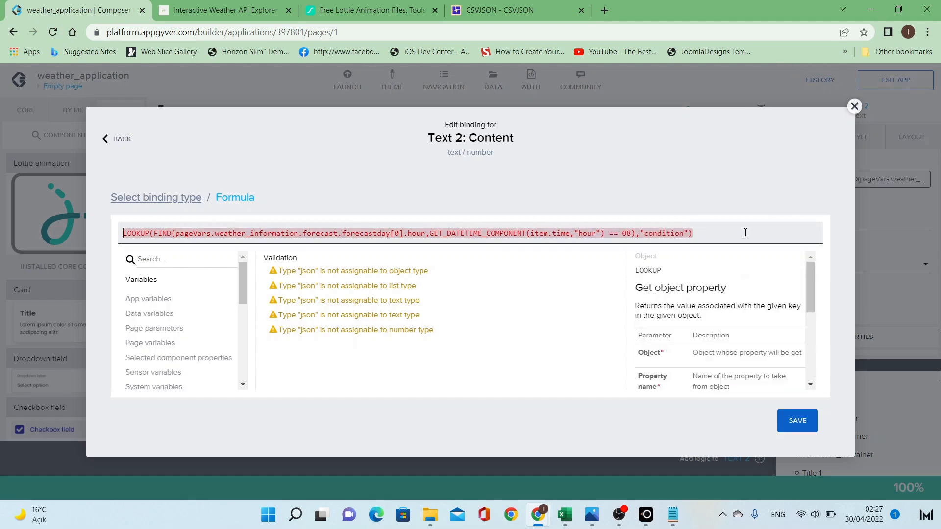
type("LOOKUP")
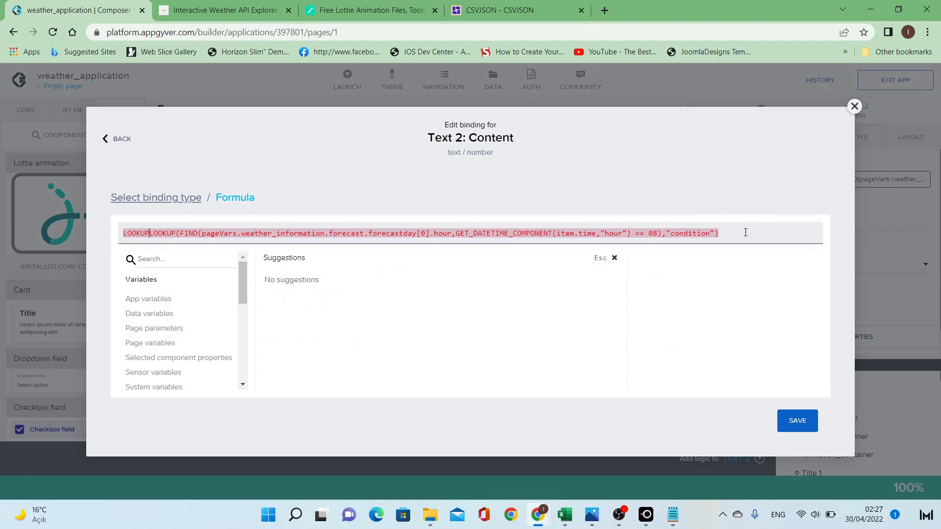
type("(")
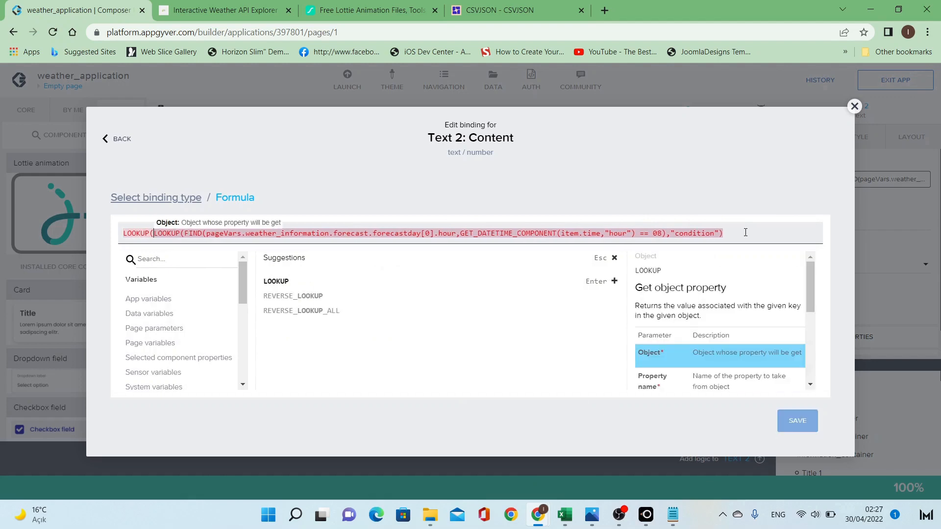
key("ctrl+Right")
key("ctrl+Right")
key("ctrl+Right")
key("ctrl+Right")
key("ctrl+Right")
key("ctrl+Right")
key("ctrl+Right")
key("ctrl+Right")
key("ctrl+Right")
key("ctrl+Right")
key("ctrl+Right")
key("ctrl+Right")
key("ctrl+Right")
key("ctrl+Right")
key("ctrl+Right")
key("ctrl+Right")
key("ctrl+Right")
key("ctrl+Right")
key("ctrl+Right")
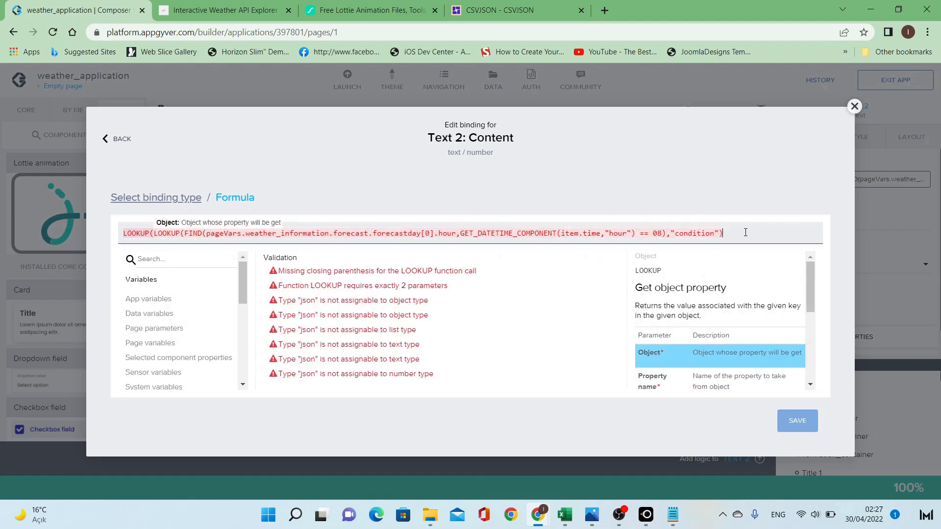
type(",")
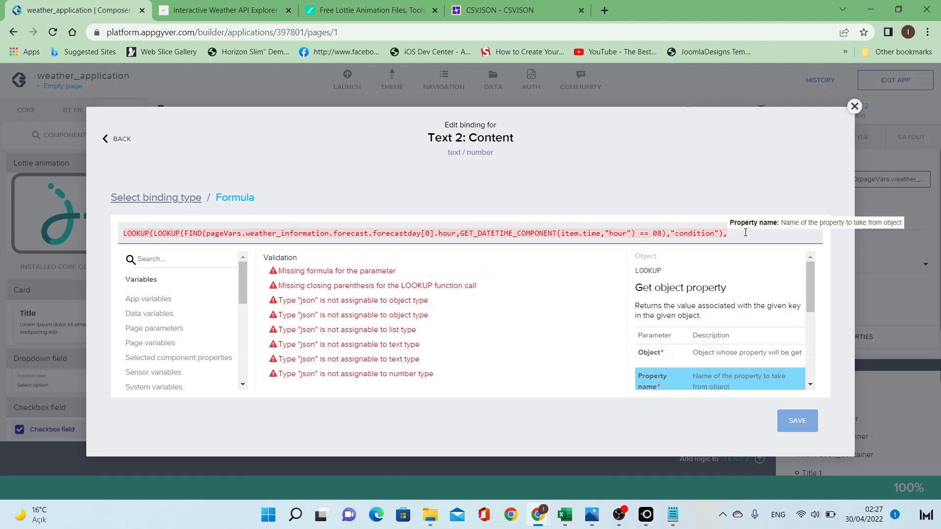
type("\"\"")
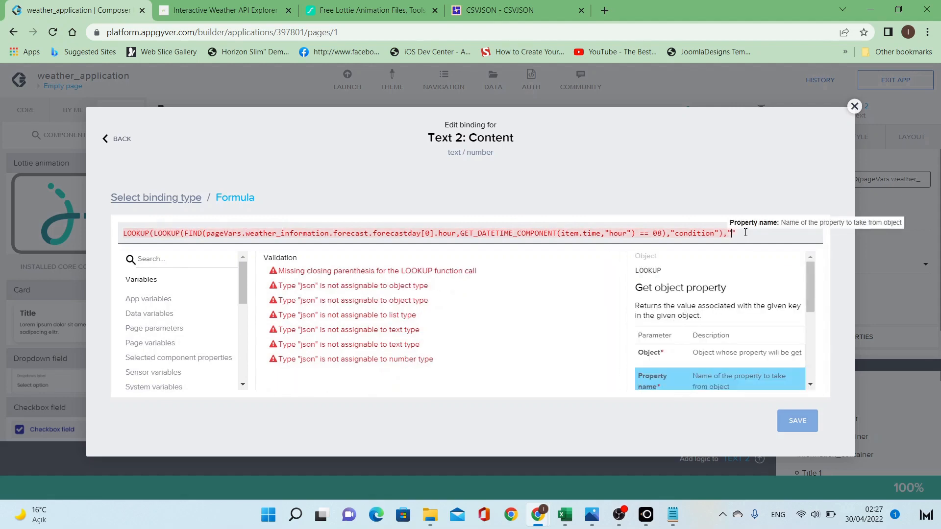
type("text")
type(")")
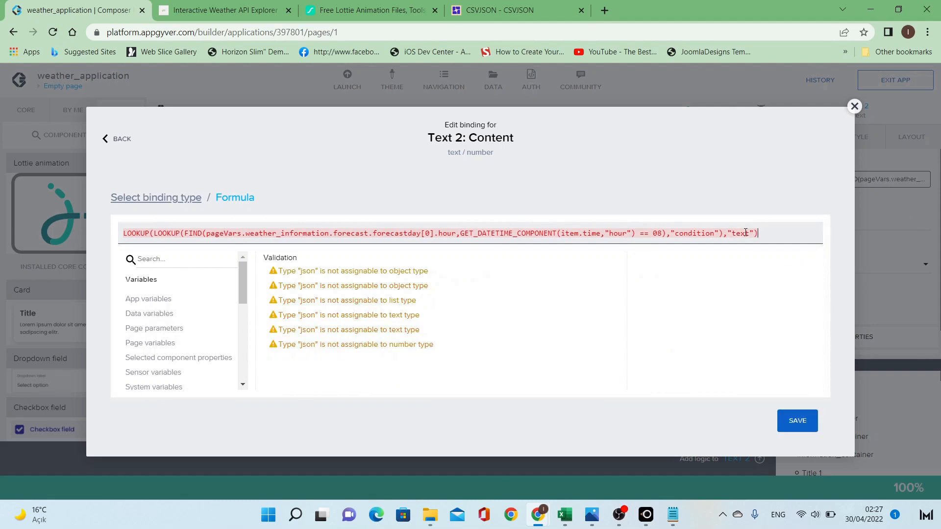
left_click(804, 426)
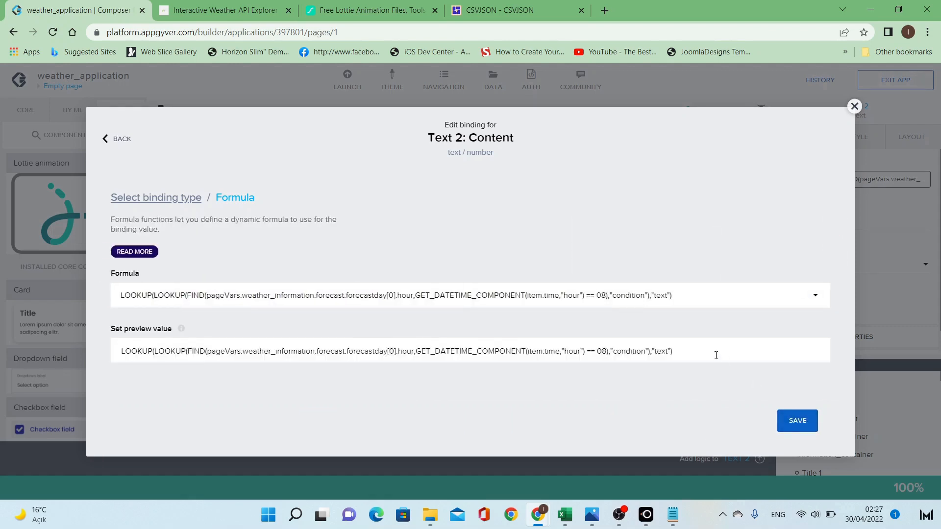
Set the preview value of the Morning condition text to rain and save its binding.
left_click(715, 354)
key("ctrl+a")
type("rain")
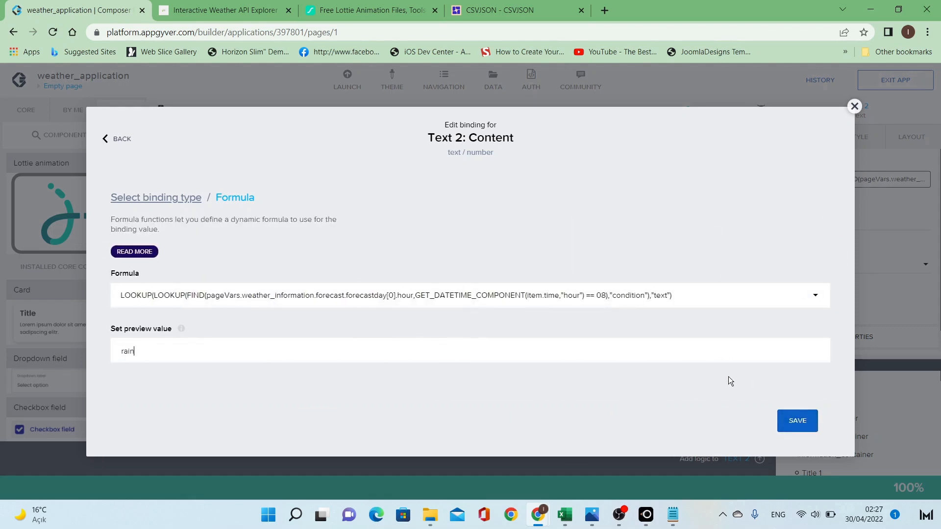
left_click(784, 420)
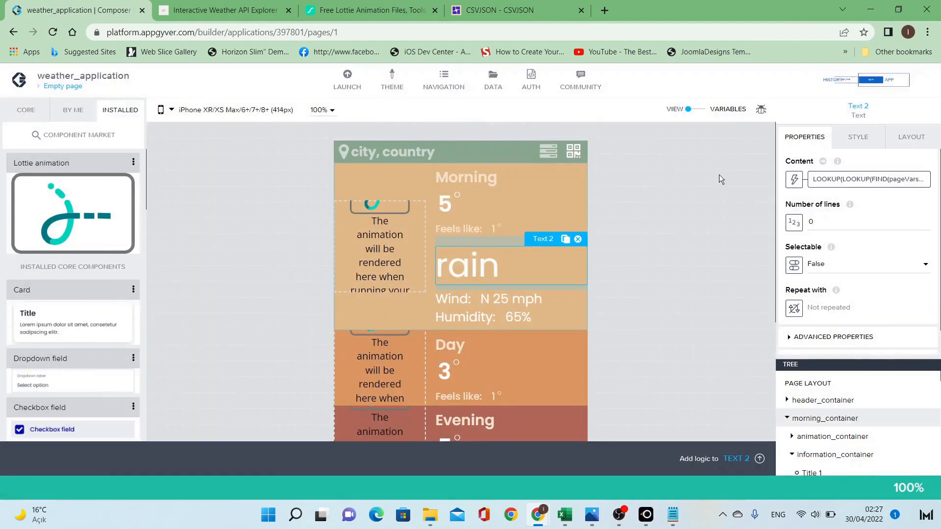
Save the application, check the Morning condition text in the LetsView phone mirror, and return to the composer.
left_click(897, 80)
key("alt+Tab")
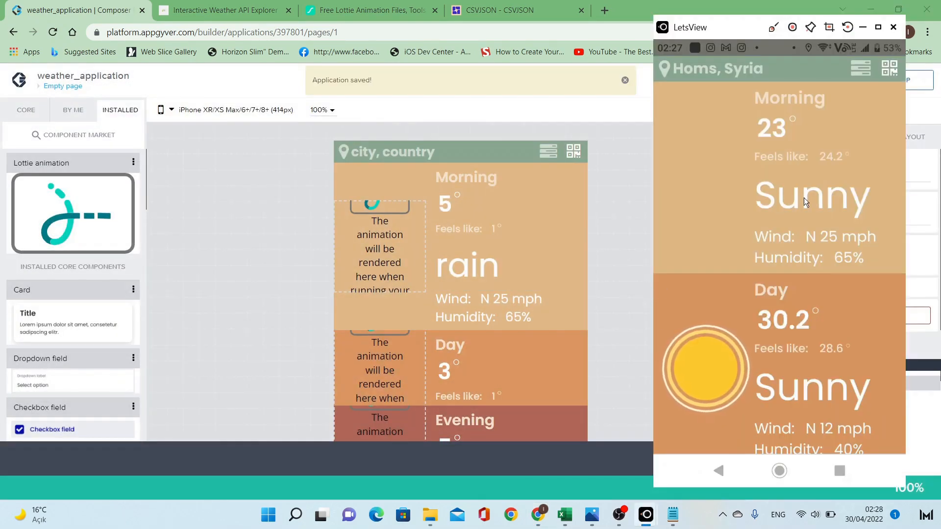
left_click(632, 305)
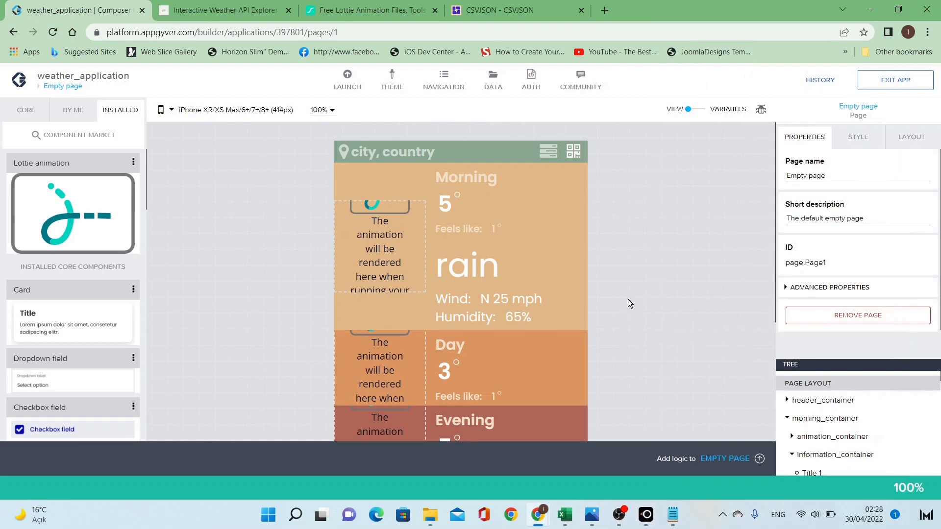
Copy the Morning "Feels like" value's complete content formula and save its binding without edits.
left_click(493, 231)
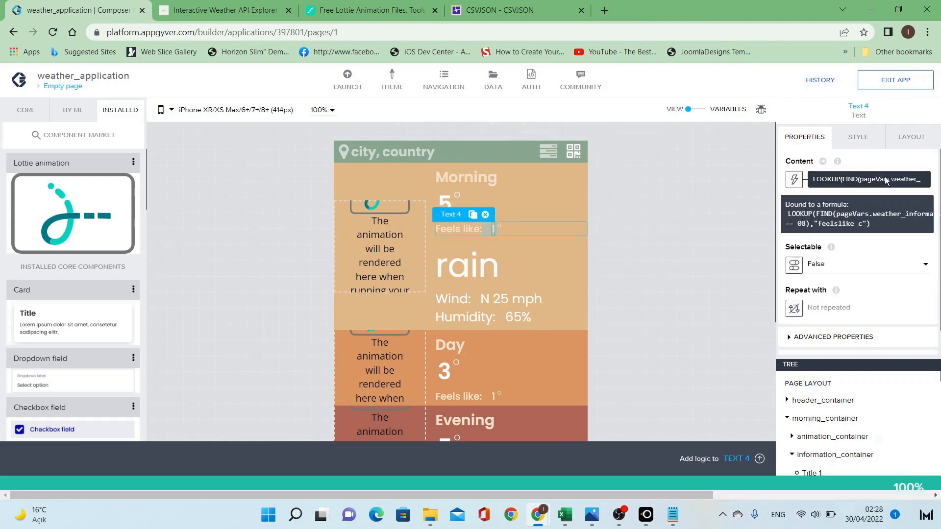
left_click(886, 181)
key("ctrl+a")
key("ctrl+c")
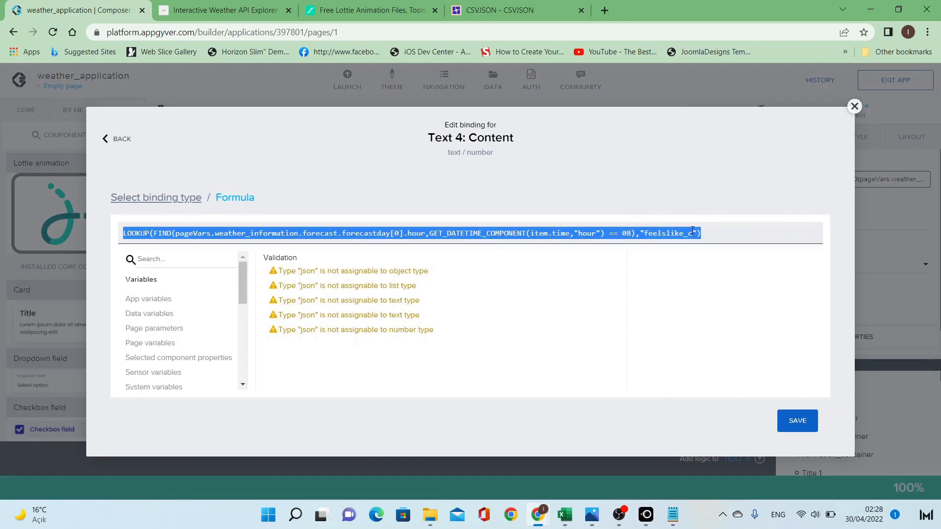
left_click(794, 421)
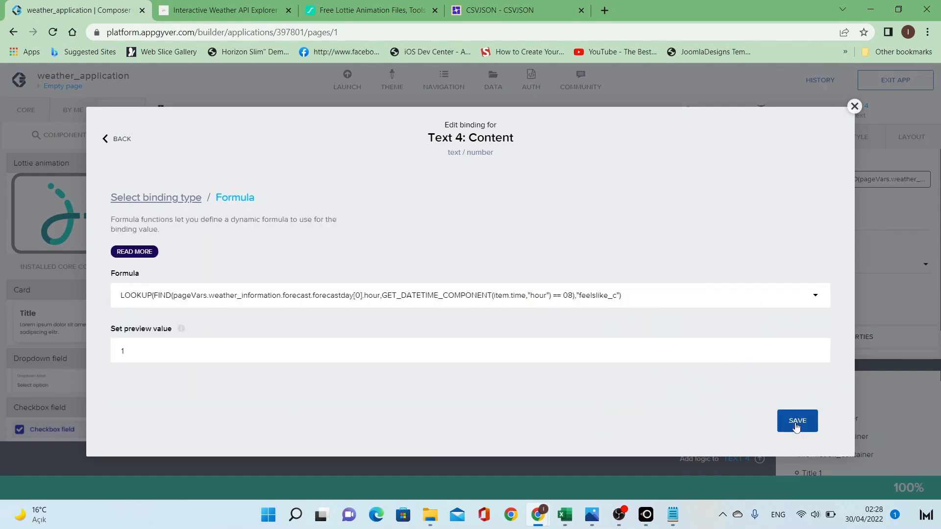
left_click(796, 423)
Switch the Morning Wind value's content to a formula binding and replace its text with the copied hour 08 formula.
left_click(496, 301)
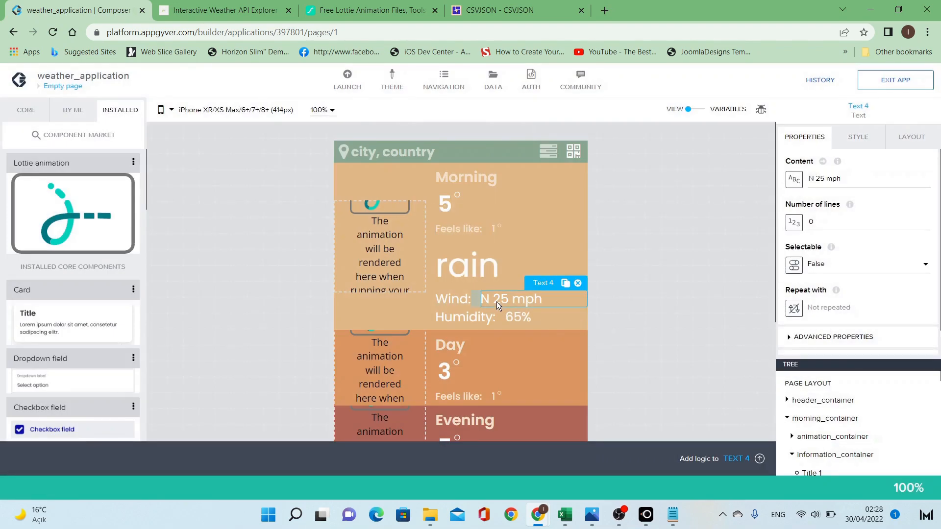
left_click(794, 179)
left_click(637, 280)
left_click(567, 296)
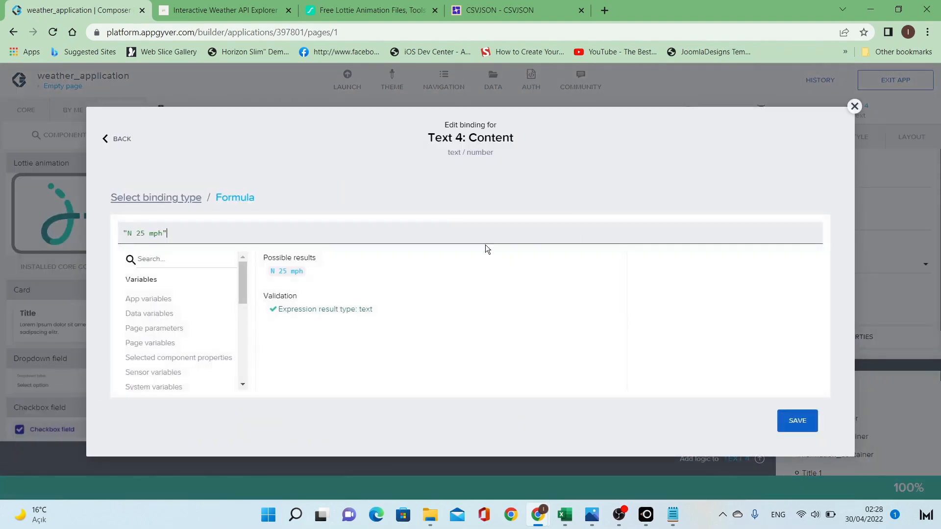
key("ctrl+a")
key("ctrl+v")
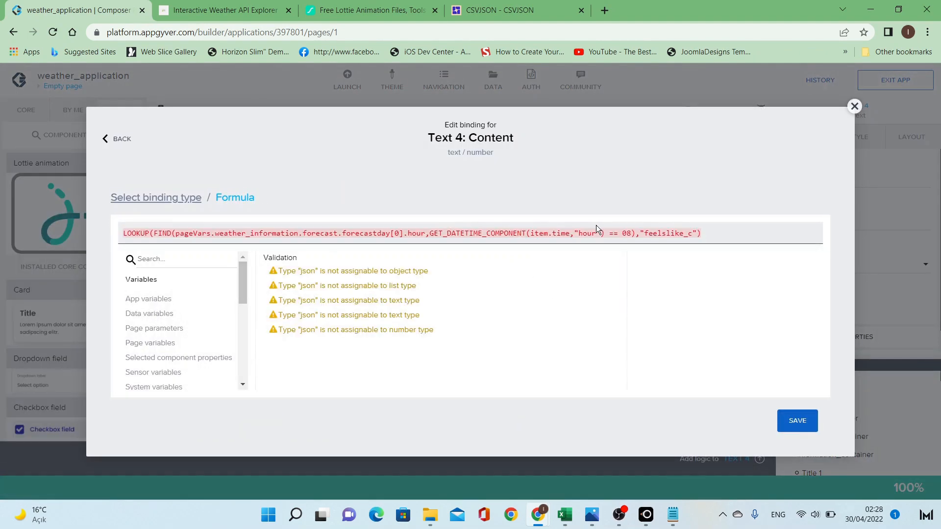
Replace "feelslike_c" in the Wind formula with the wind_dir key copied from the hourly data in the WeatherAPI response.
left_click(654, 234)
double_click(655, 234)
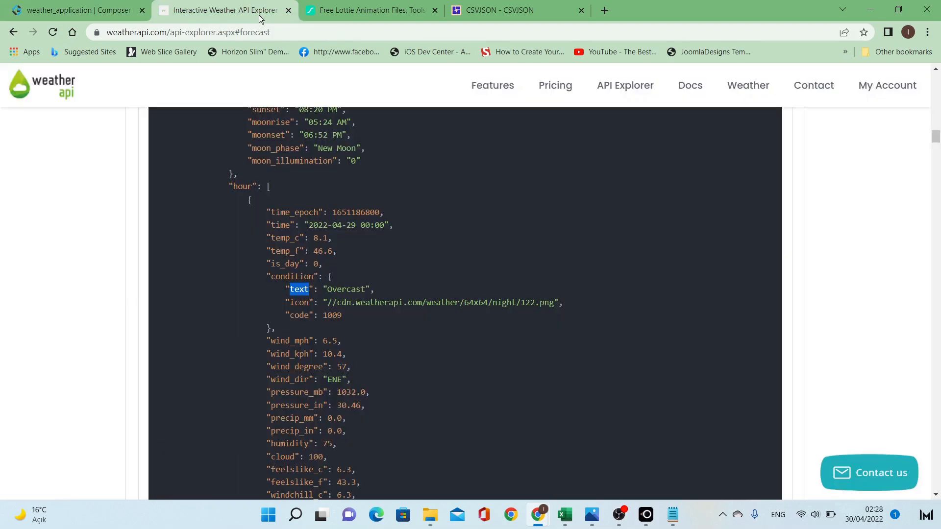
left_click(220, 10)
scroll(268, 318, "down", 1)
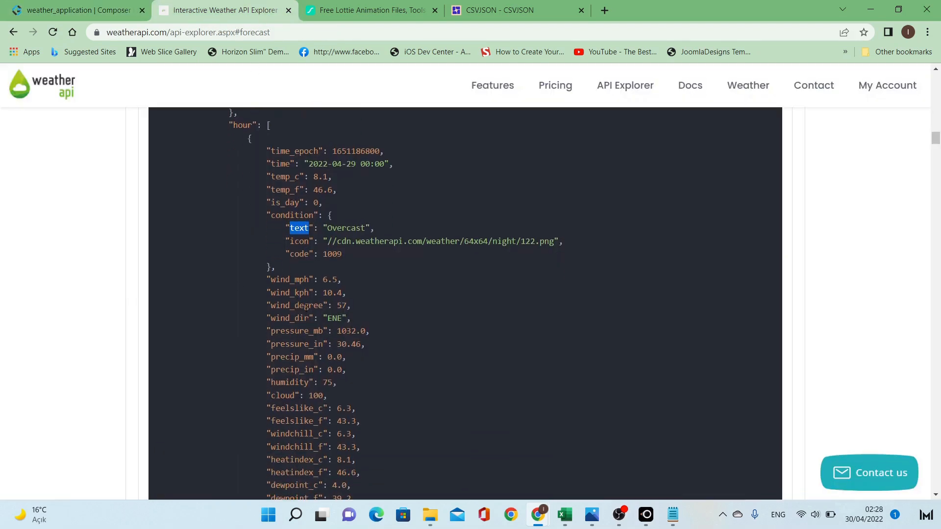
double_click(297, 318)
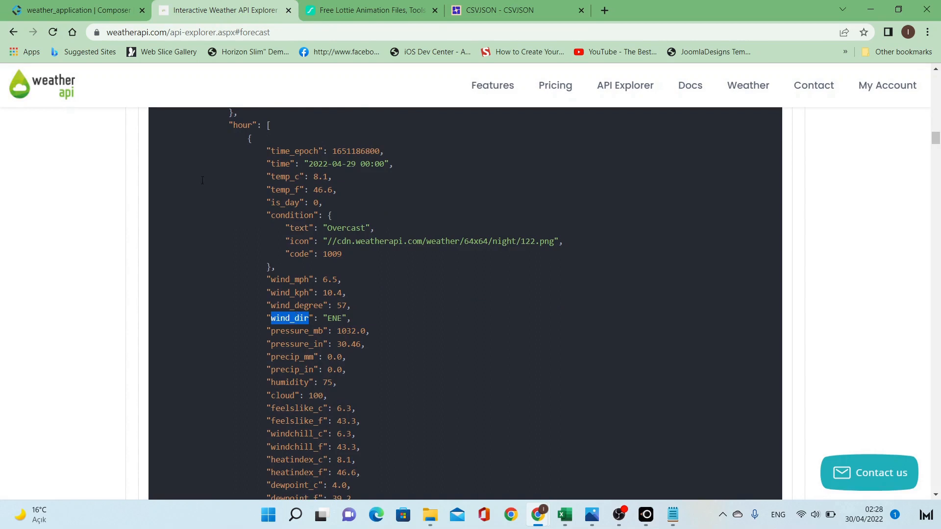
key("ctrl+c")
left_click(73, 10)
key("ctrl+v")
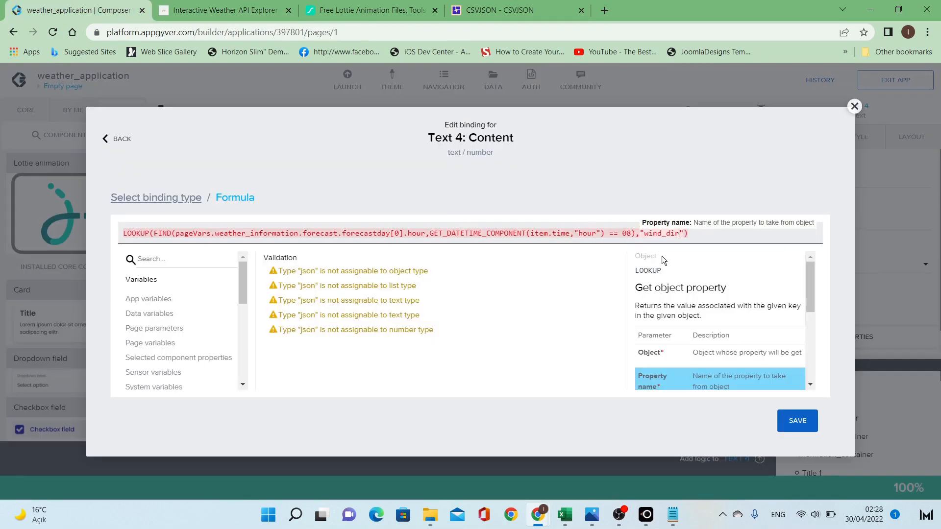
Append + " " + to the Wind formula, followed by a copy of the complete wind_dir LOOKUP expression.
left_click(712, 237)
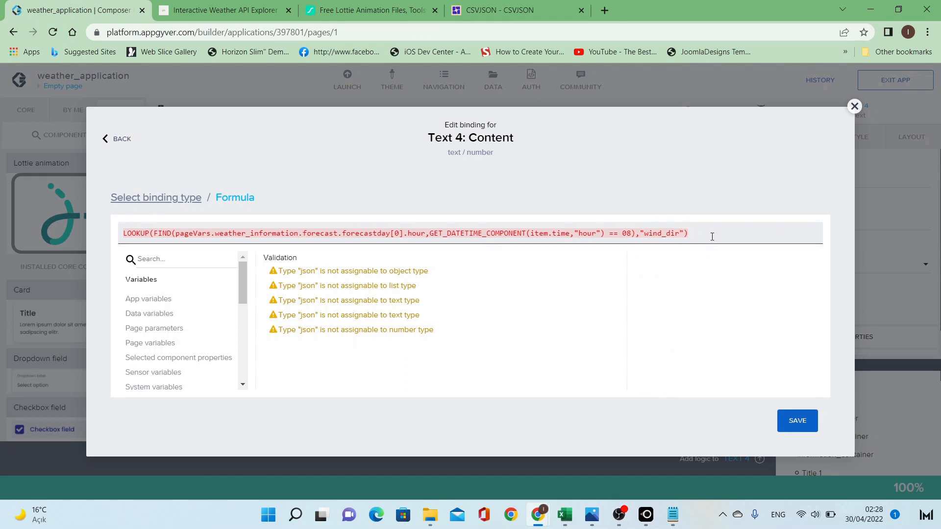
type("+ ")
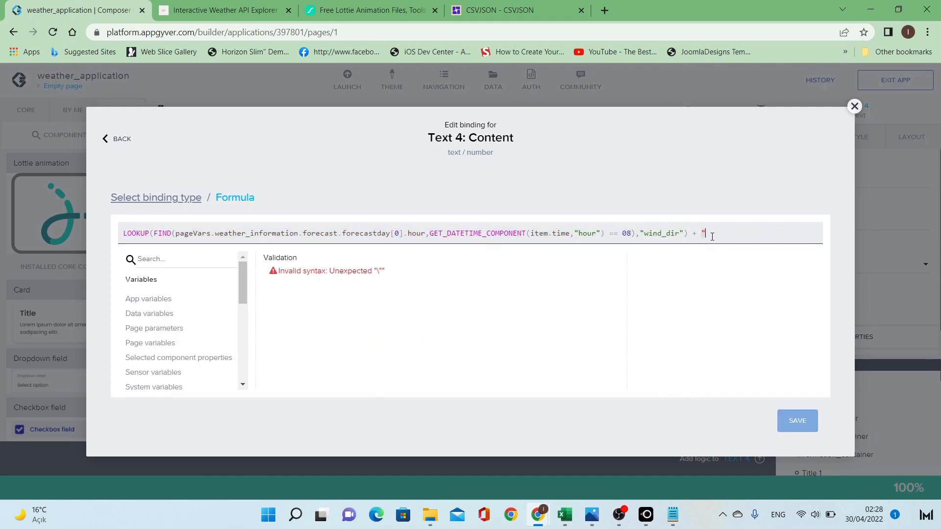
type("\" \"")
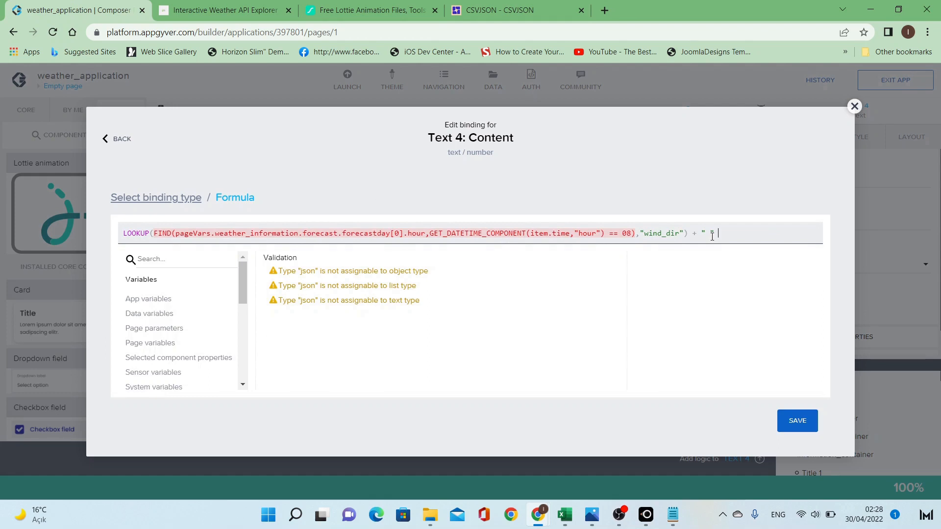
type(" +")
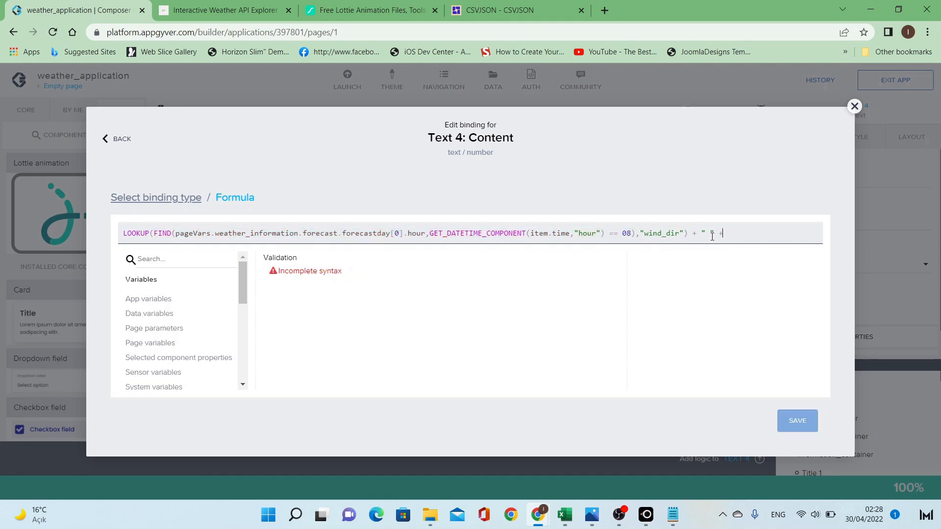
key("ctrl+shift+Left")
key("ctrl+shift+Left")
key("ctrl+shift+Left")
key("ctrl+shift+Left")
key("ctrl+shift+Left")
key("ctrl+shift+Left")
key("ctrl+shift+Left")
key("ctrl+shift+Left")
key("ctrl+shift+Left")
key("ctrl+shift+Left")
key("ctrl+shift+Left")
key("ctrl+shift+Left")
key("ctrl+shift+Left")
key("ctrl+shift+Left")
key("ctrl+shift+Left")
key("ctrl+shift+Left")
key("ctrl+shift+Left")
key("ctrl+shift+Left")
key("ctrl+shift+Left")
key("ctrl+shift+Left")
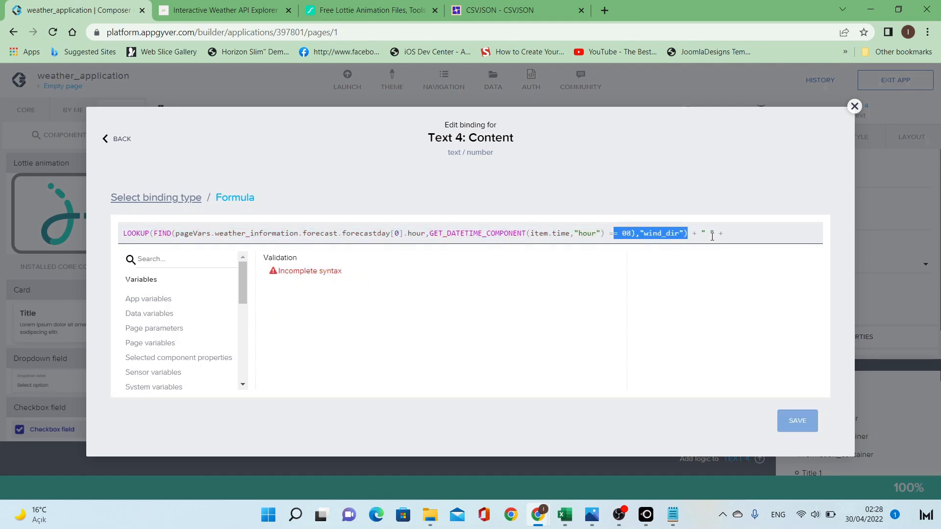
key("ctrl+Right")
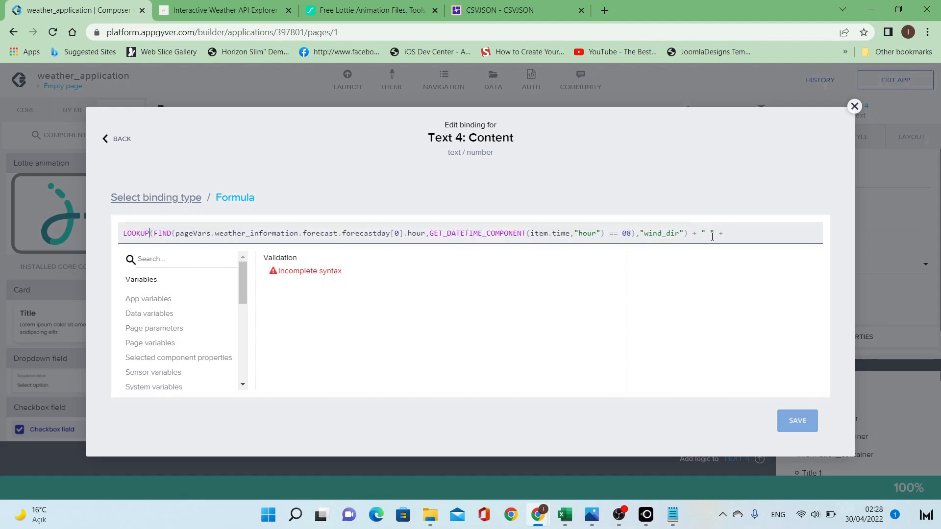
key("ctrl+v")
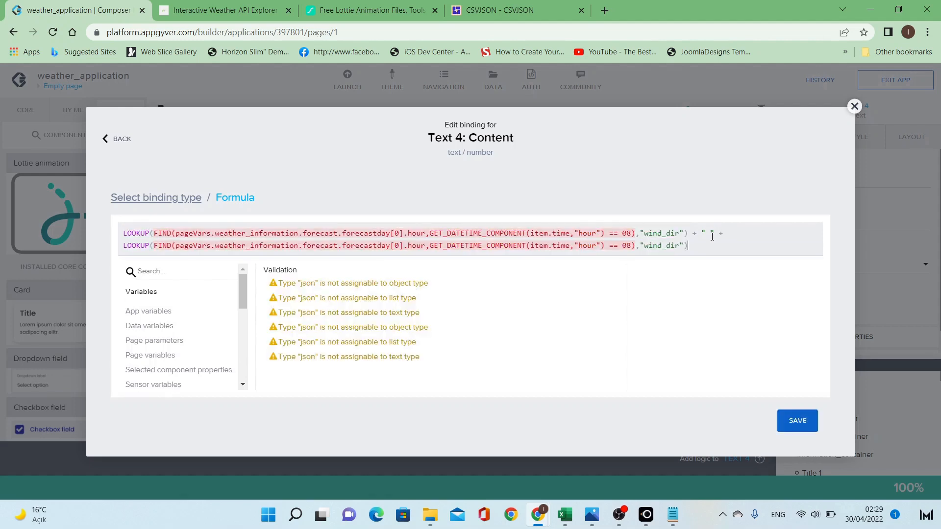
Change the second LOOKUP's property to "wind_mph" and check that key against the hourly data in the WeatherAPI response.
key("Left")
key("Left")
key("BackSpace")
key("BackSpace")
key("BackSpace")
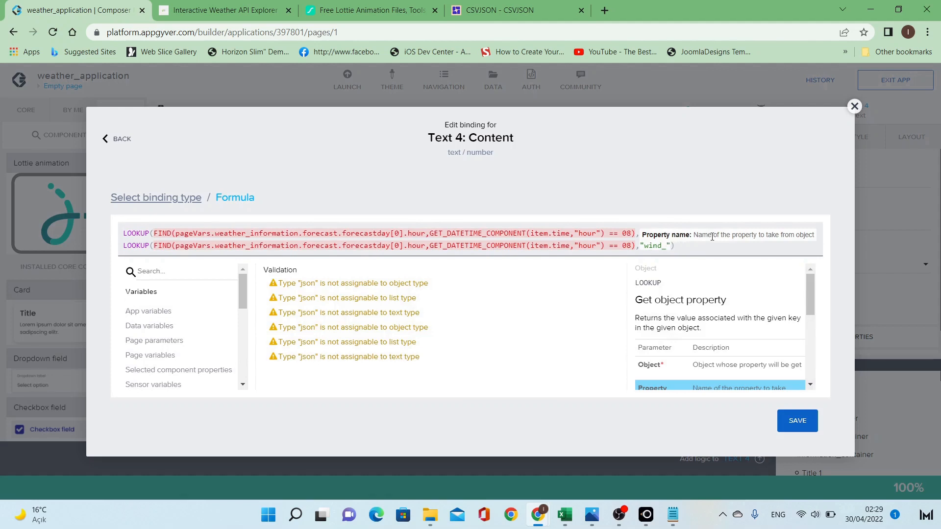
type("mph")
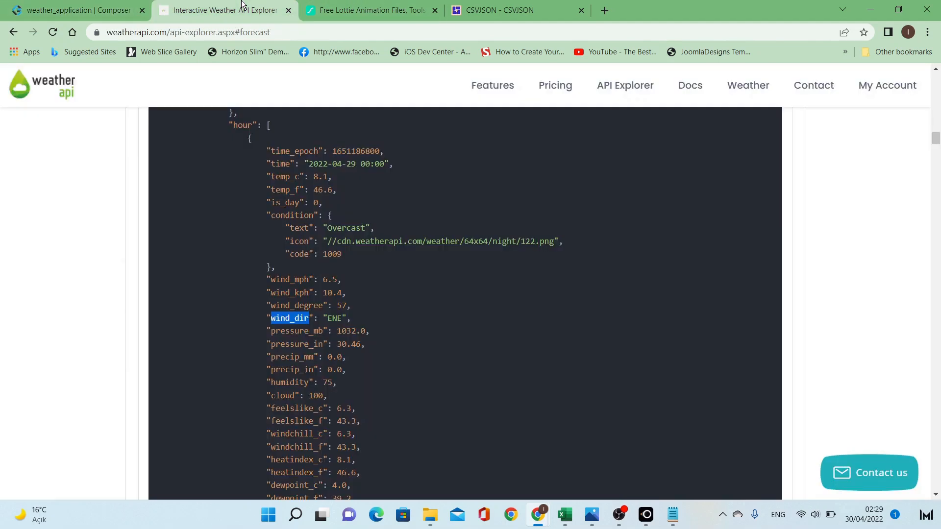
left_click(242, 9)
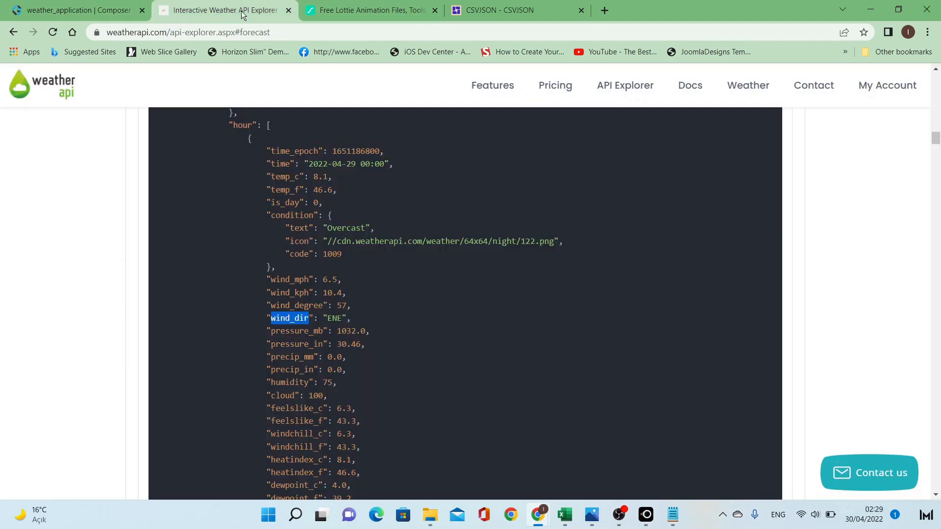
double_click(301, 279)
left_click(110, 8)
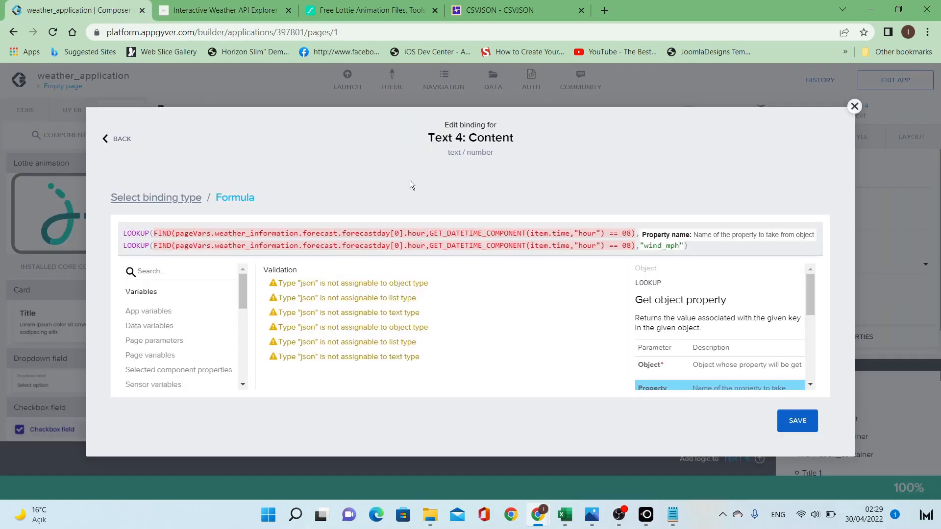
left_click(716, 248)
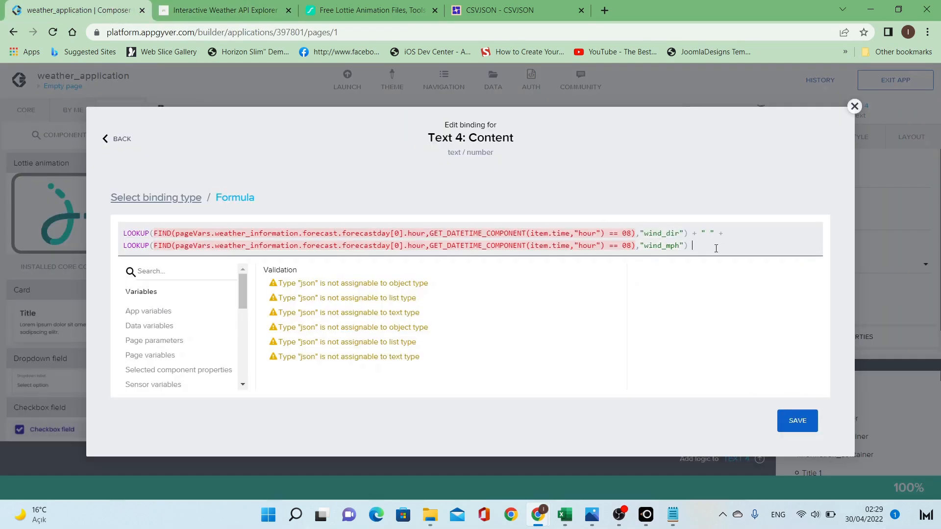
Append + " mph" to the end of the Morning Wind formula and save the formula.
type("+ \"")
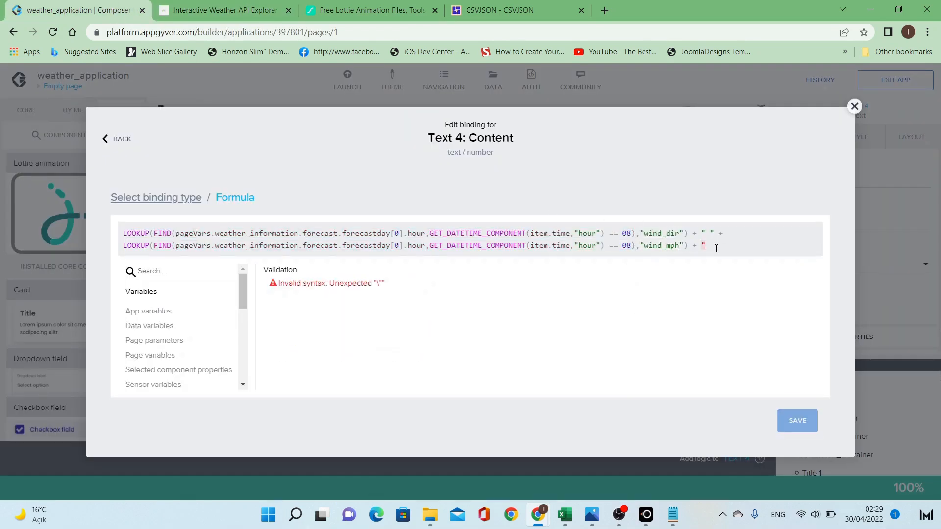
type(" mph\"")
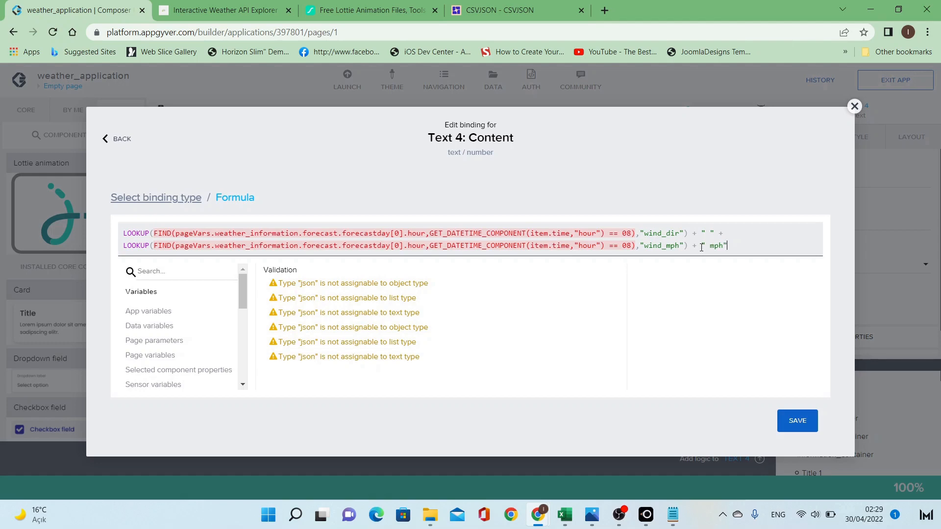
left_click(798, 422)
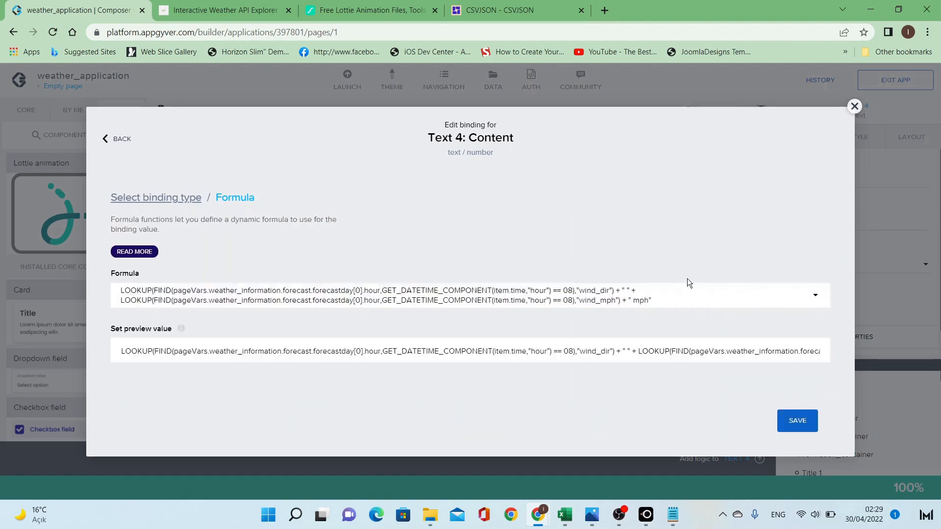
Set the Wind binding's preview value to "E 3 mph" and save the binding.
triple_click(686, 351)
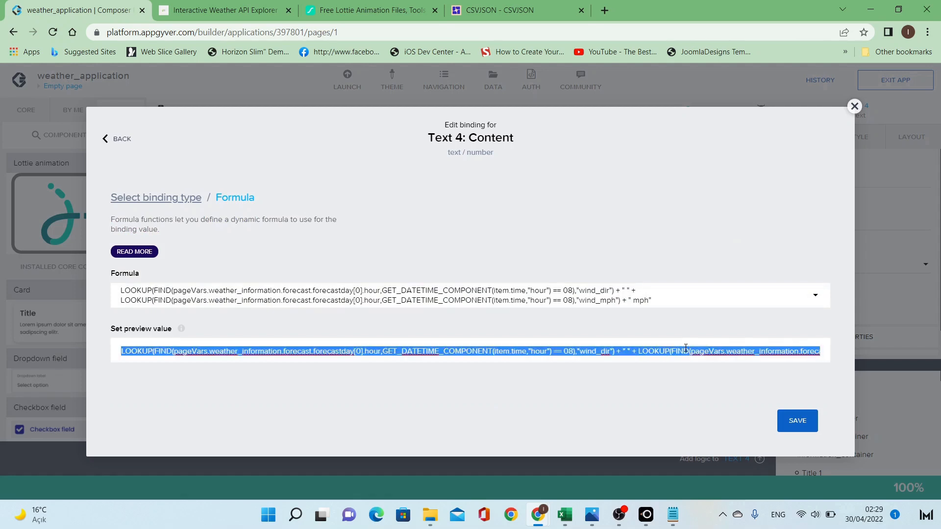
type("E 3")
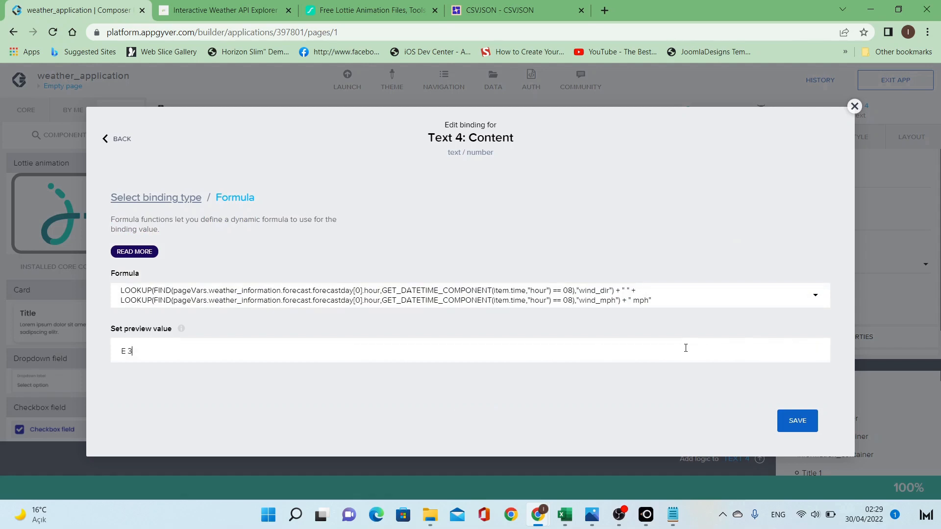
type(" ,ph")
key("BackSpace")
key("BackSpace")
key("BackSpace")
key("BackSpace")
type("mph")
left_click(798, 421)
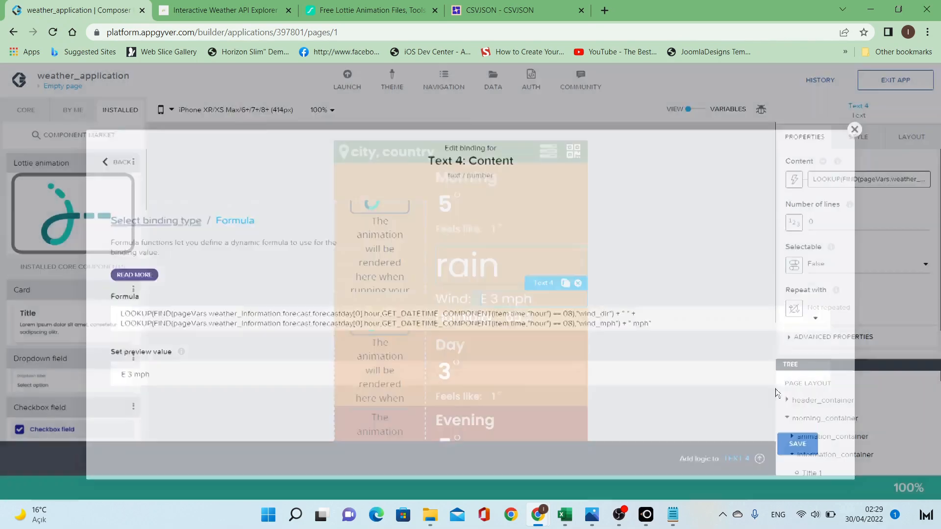
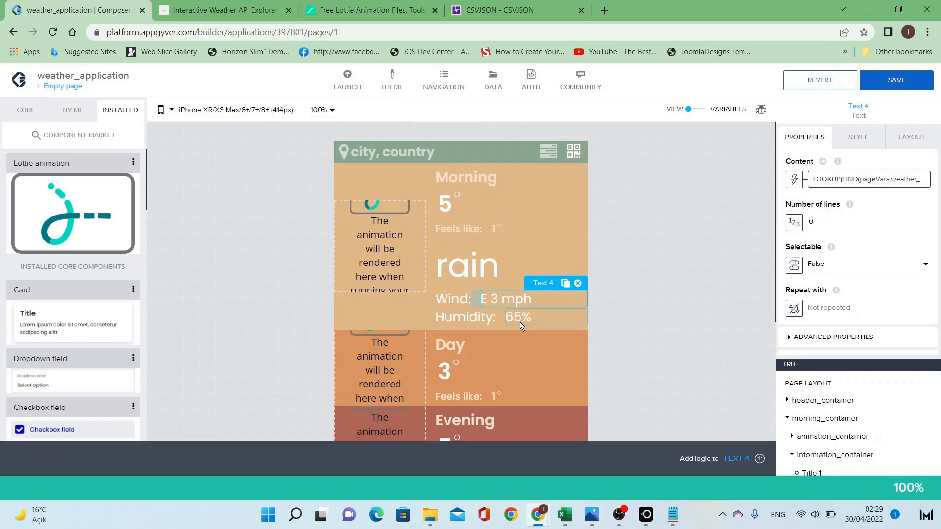
Switch the Morning Humidity value's content to a formula binding and replace its text with the copied hour 08 wind_dir LOOKUP expression.
left_click(519, 319)
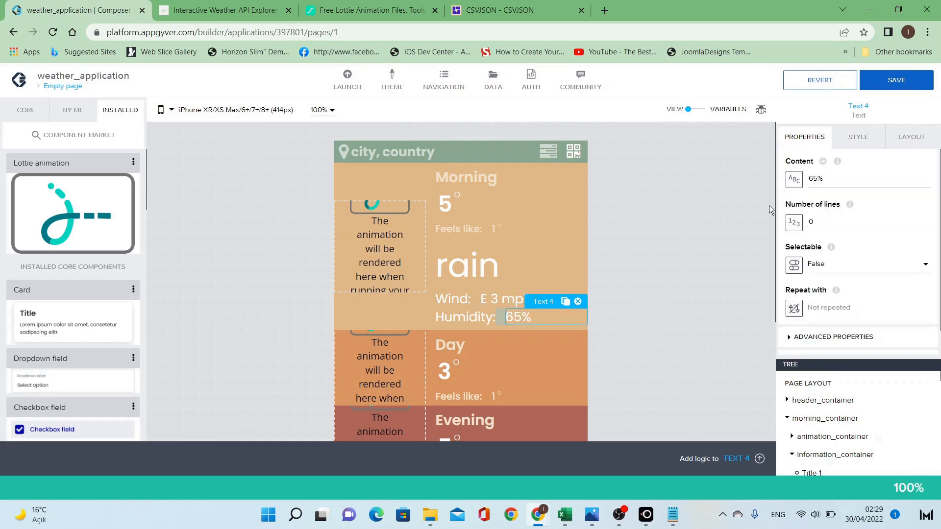
left_click(795, 181)
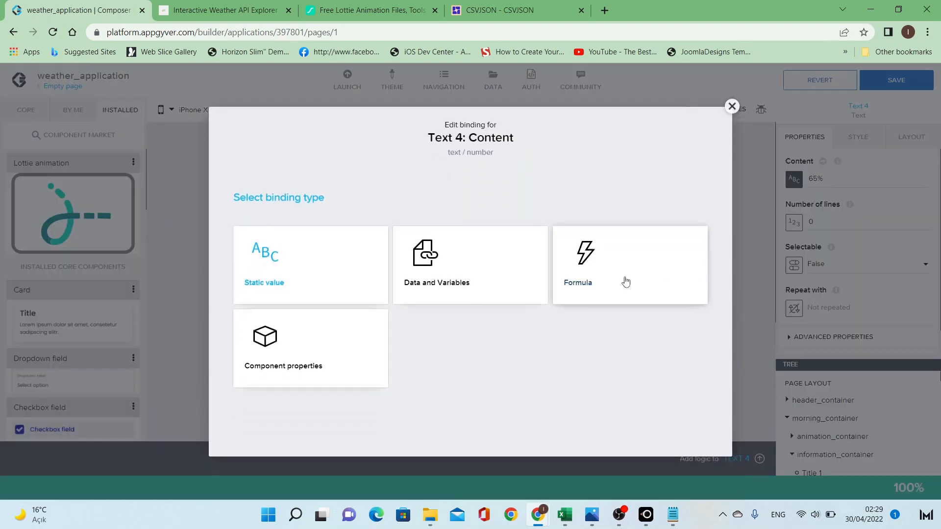
left_click(622, 277)
left_click(591, 305)
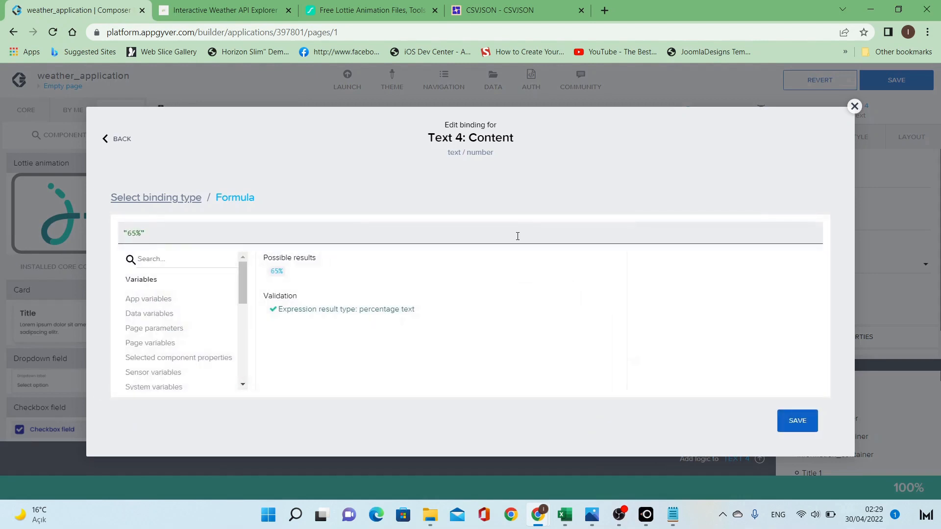
key("ctrl+a")
type("LOOKUP(FIND(pageVars.weather_information.forecast.forecastday[0].hour,GET_DATETIME_COMPONENT(item.time,\"hour\") == 08),\"wind_dir\")")
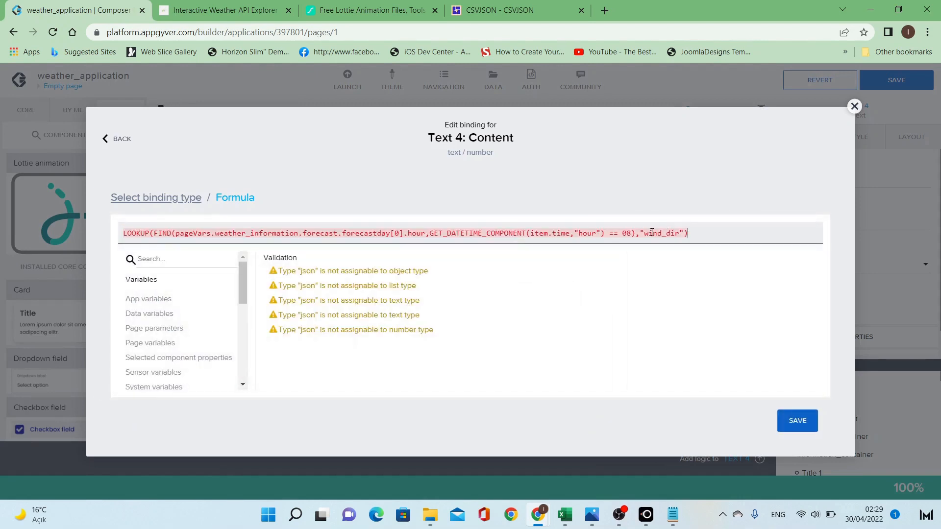
Change the Humidity formula's property to "humidity" and check that key against the hourly data in the WeatherAPI response.
left_click_drag(645, 234, 680, 236)
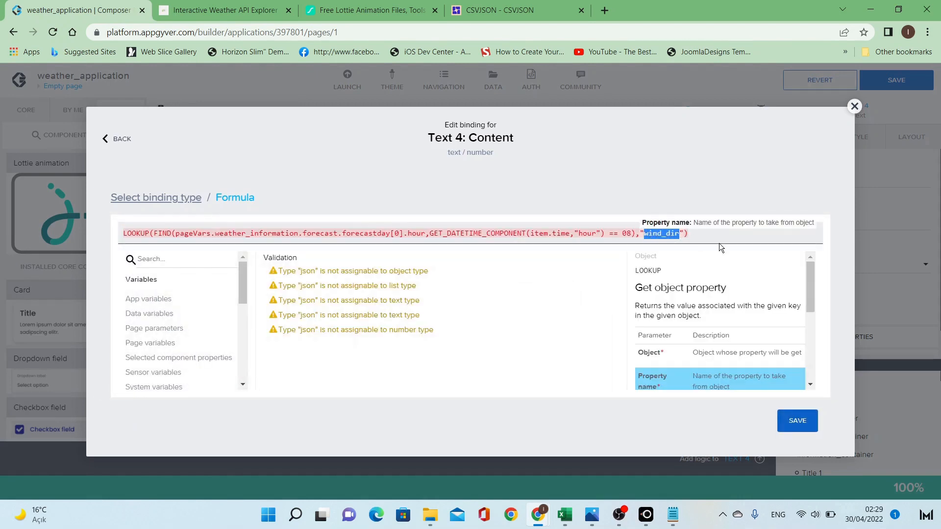
type("humidity")
left_click(245, 7)
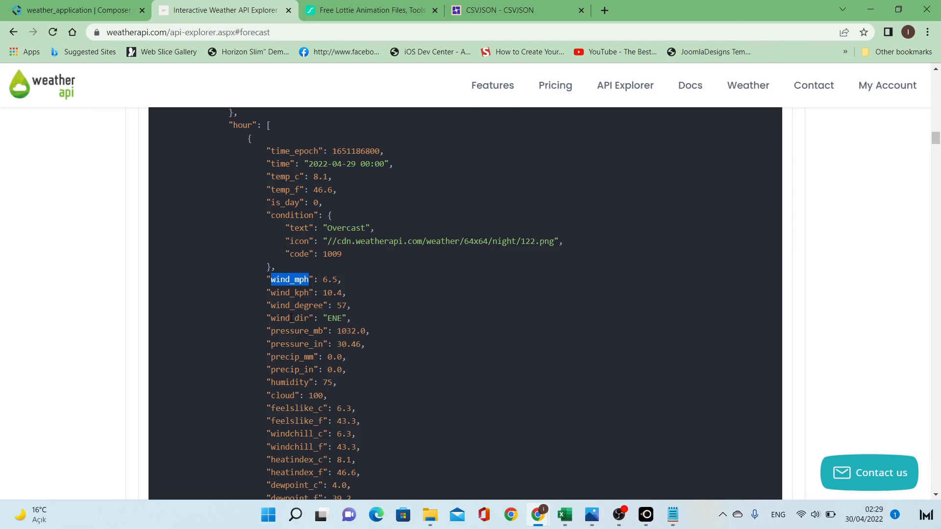
double_click(290, 382)
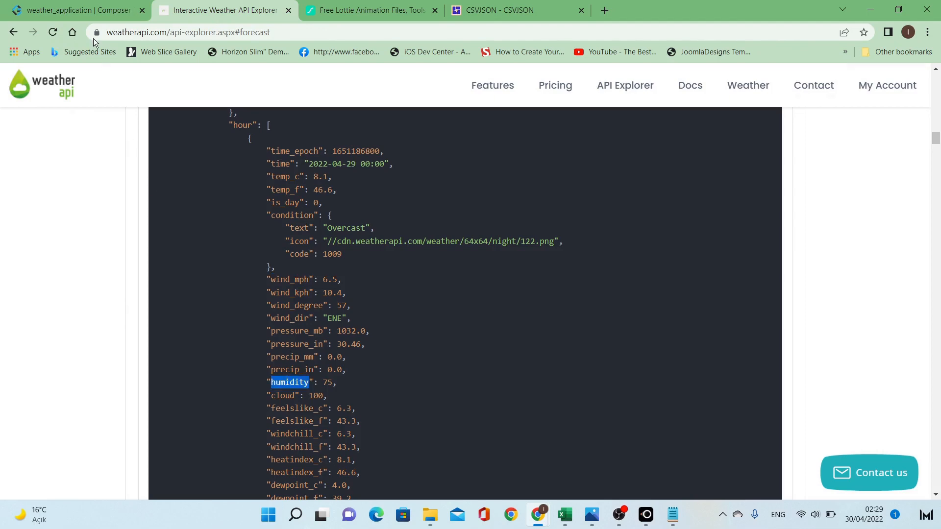
left_click(94, 9)
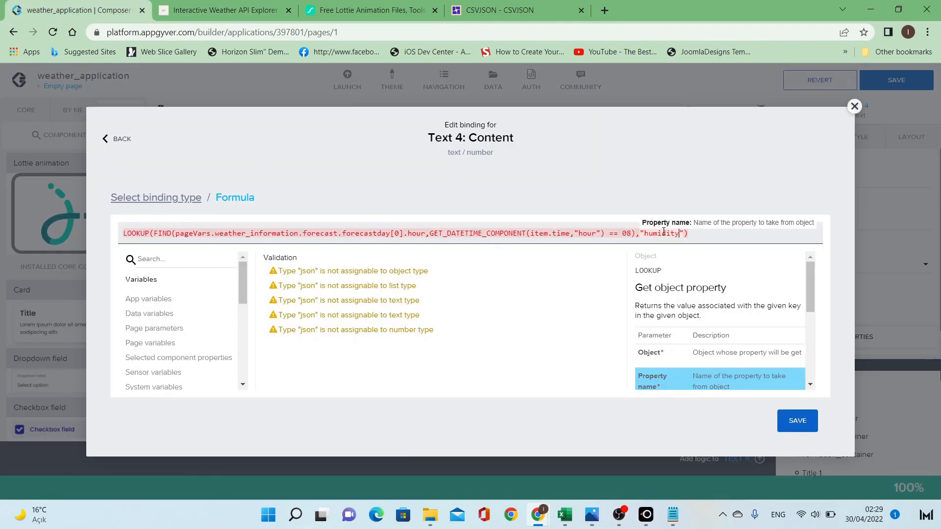
Append + "%" to the Morning Humidity formula and save the formula.
left_click(728, 237)
type("+")
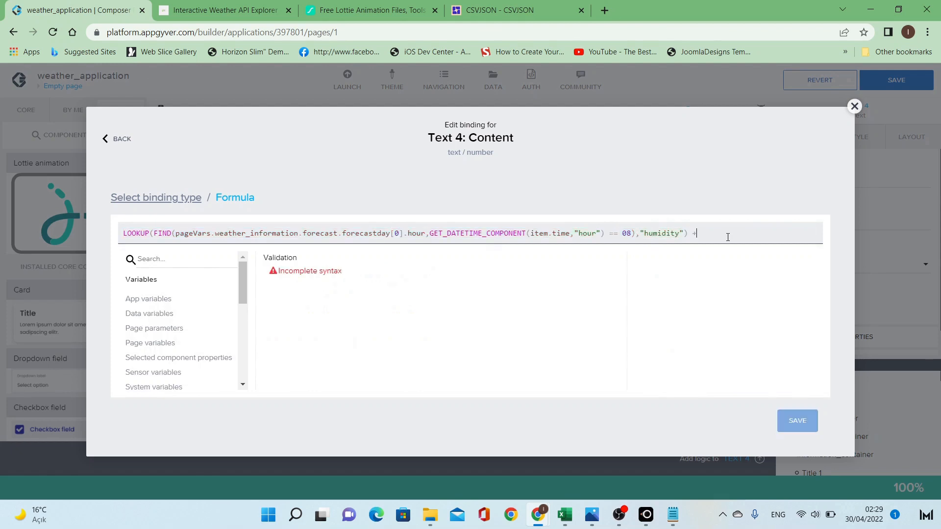
type(" \"\"")
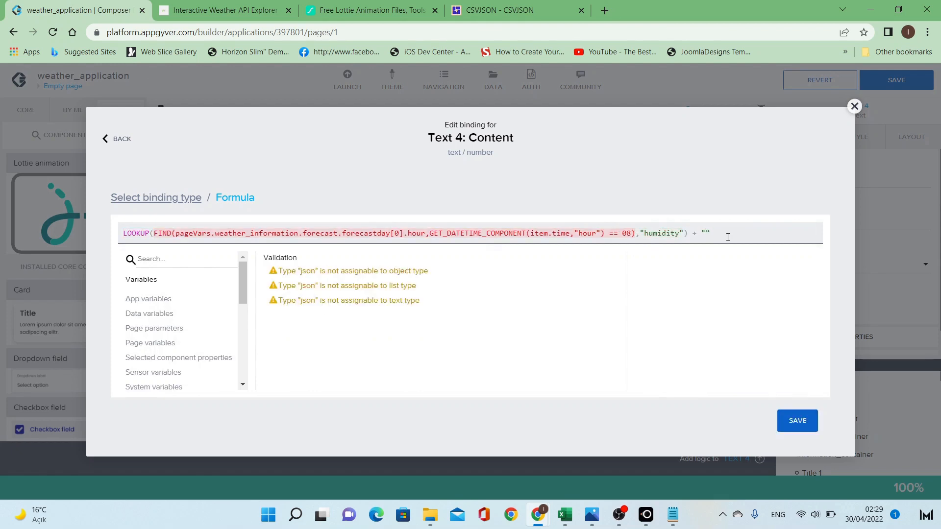
left_click(798, 420)
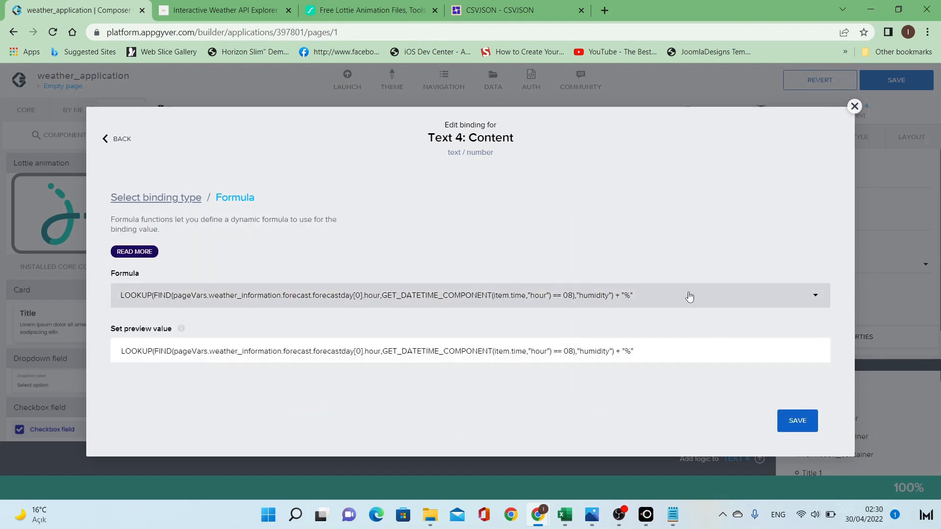
Set the Humidity binding's preview value to "12%" and save the binding.
left_click(679, 348)
key("ctrl+a")
type("12")
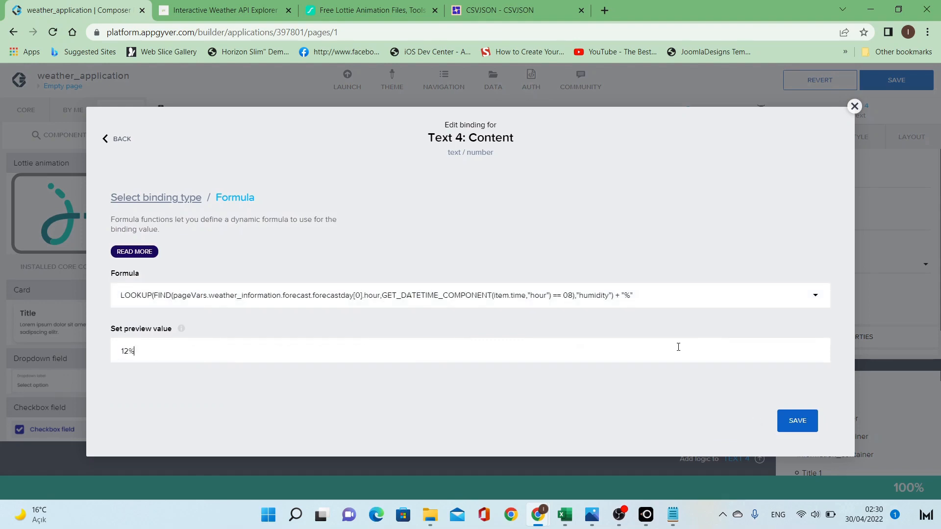
left_click(798, 420)
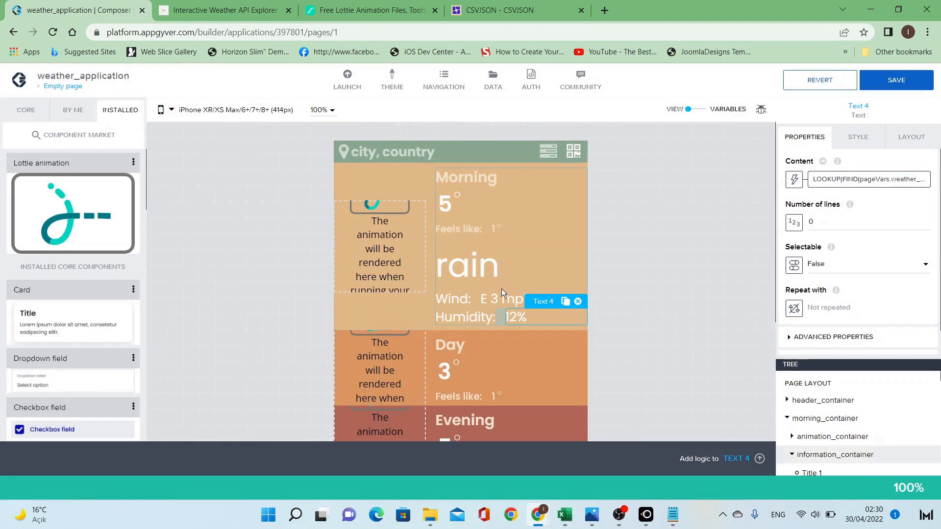
Clear the height formula in day_container's custom width and height settings so that its full content shows.
scroll(516, 265, "down", 1)
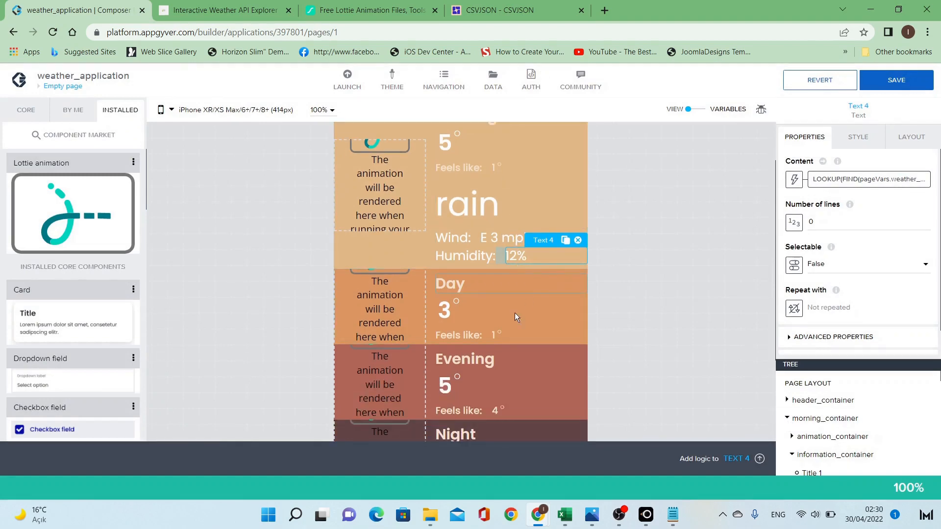
left_click(437, 272)
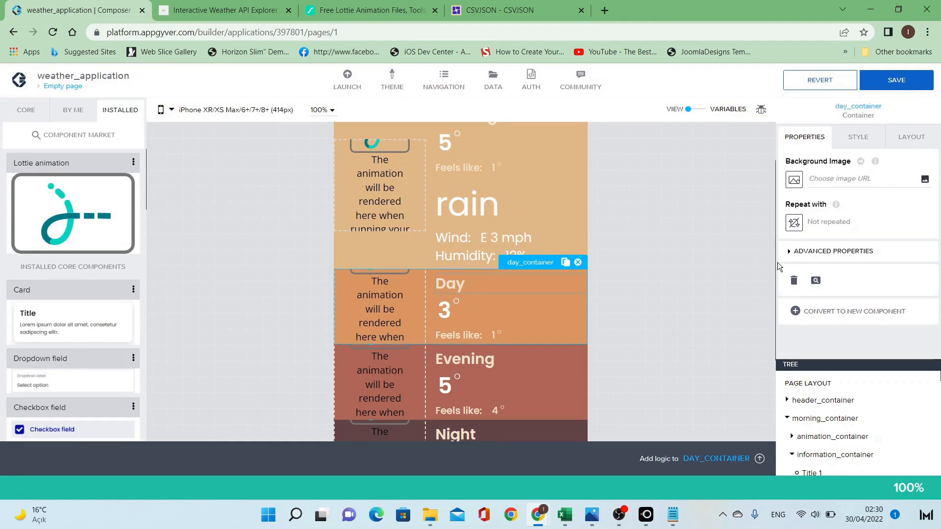
left_click(912, 138)
scroll(878, 218, "down", 3)
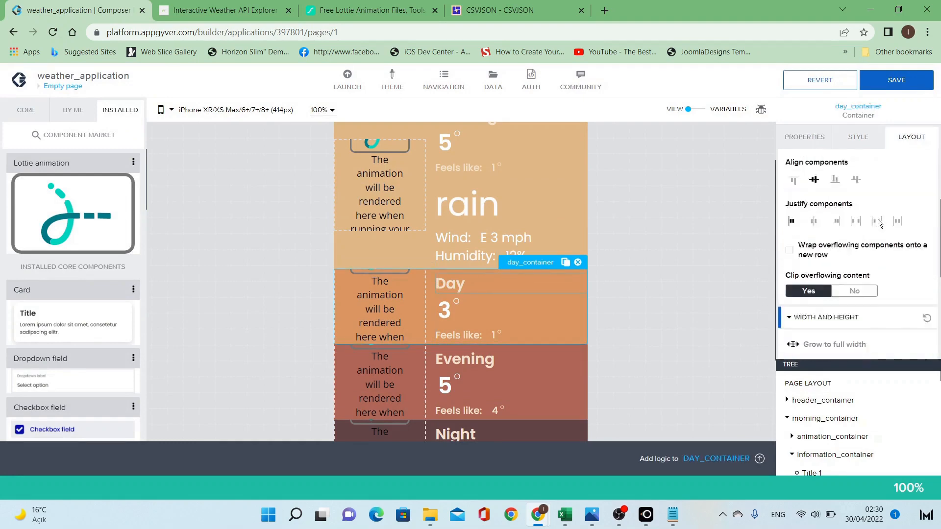
scroll(878, 218, "down", 5)
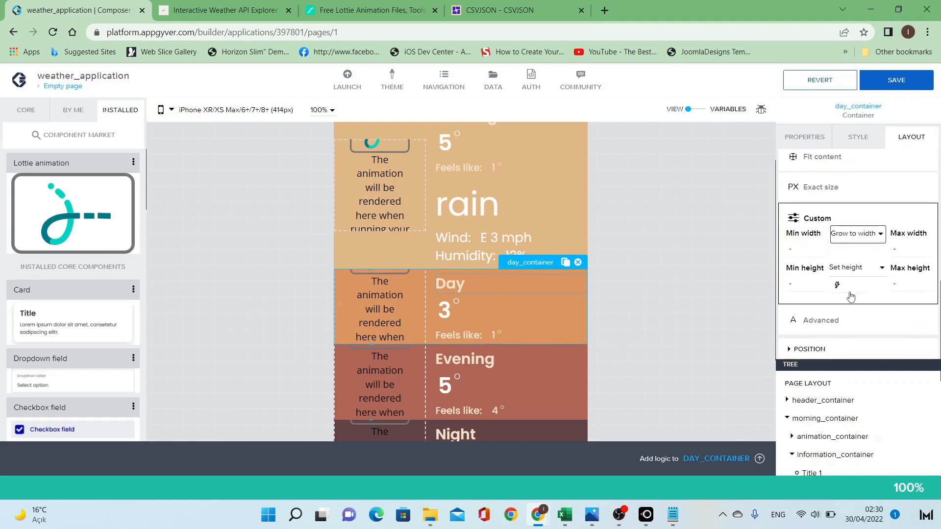
left_click(850, 293)
left_click(894, 361)
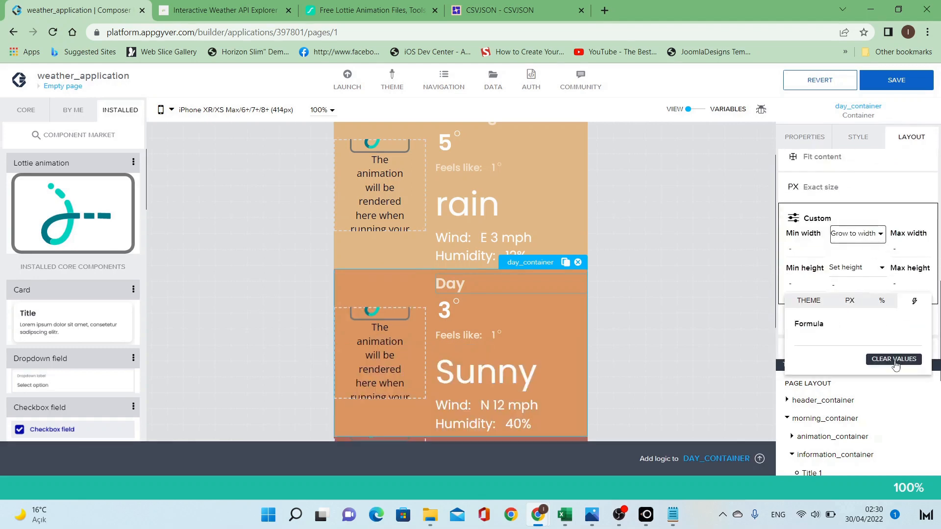
left_click(670, 302)
Copy the Morning condition text's complete content formula and save its binding without changes.
scroll(669, 301, "down", 4)
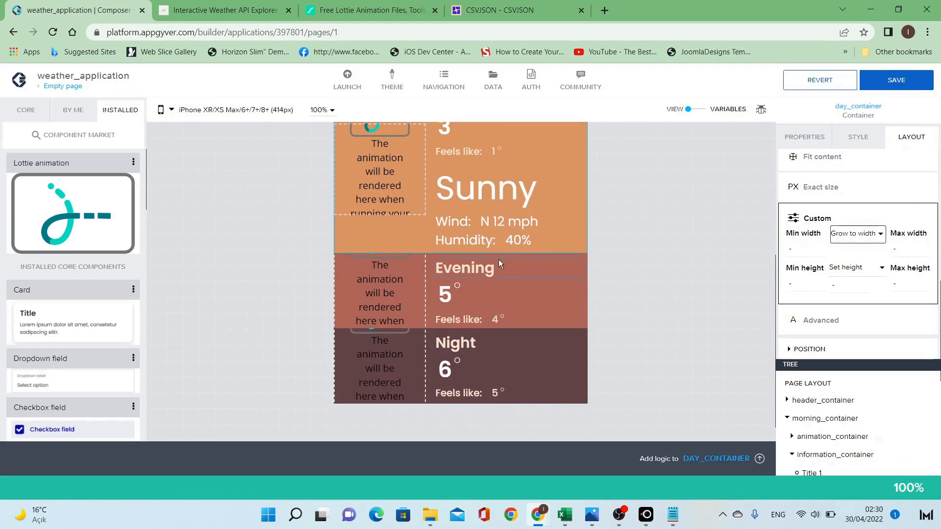
scroll(515, 255, "up", 3)
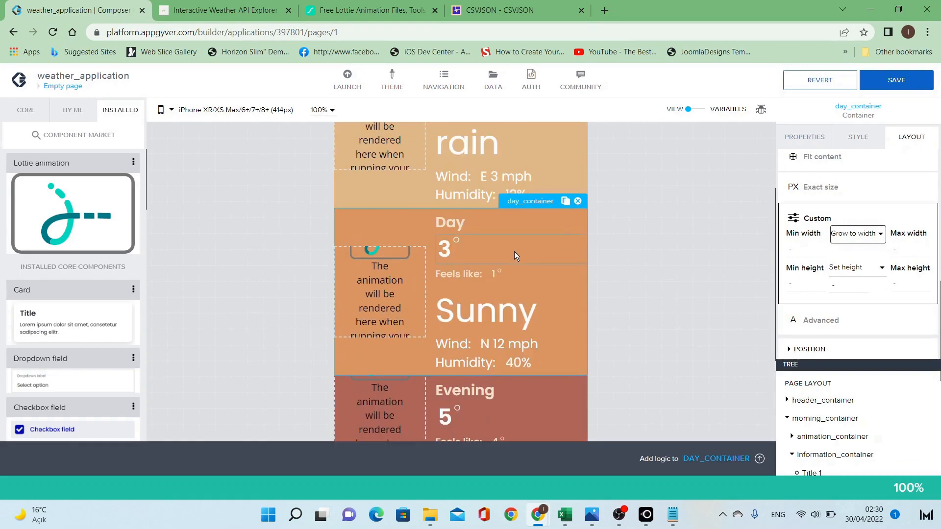
scroll(475, 177, "up", 2)
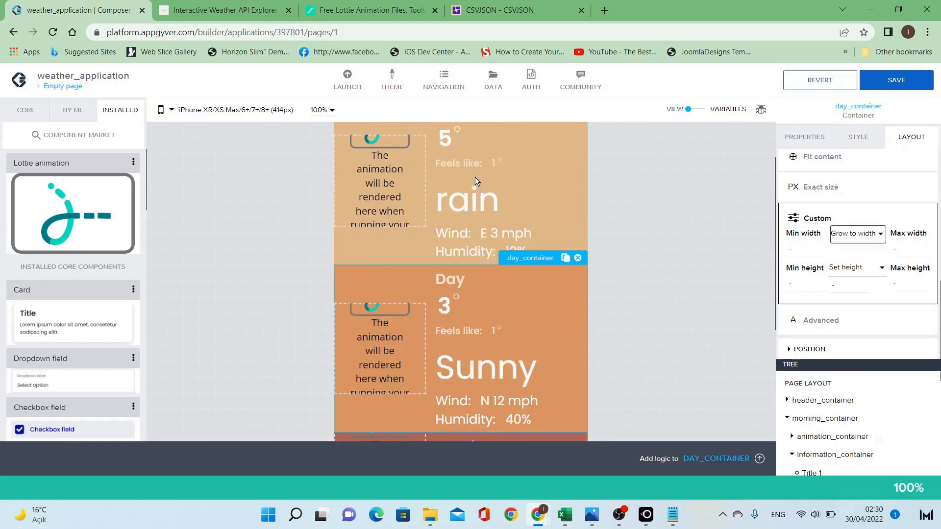
left_click(476, 214)
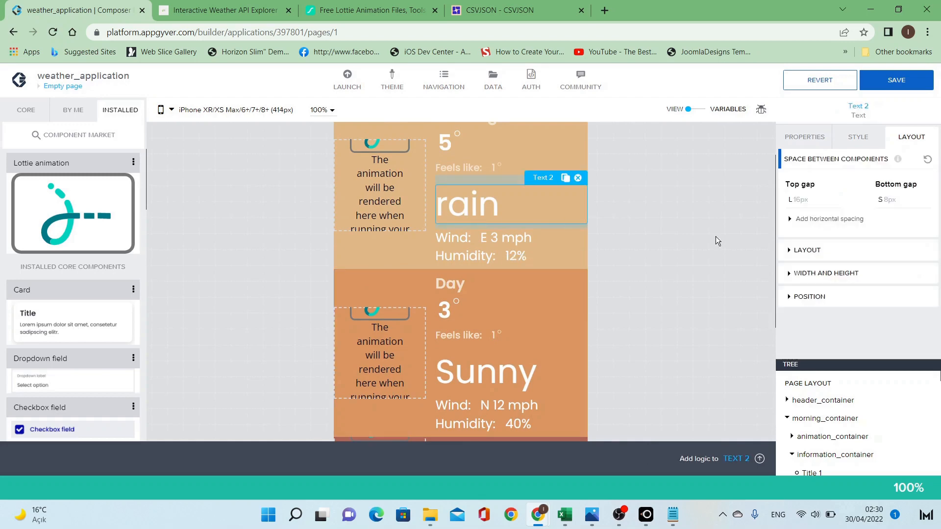
left_click(814, 142)
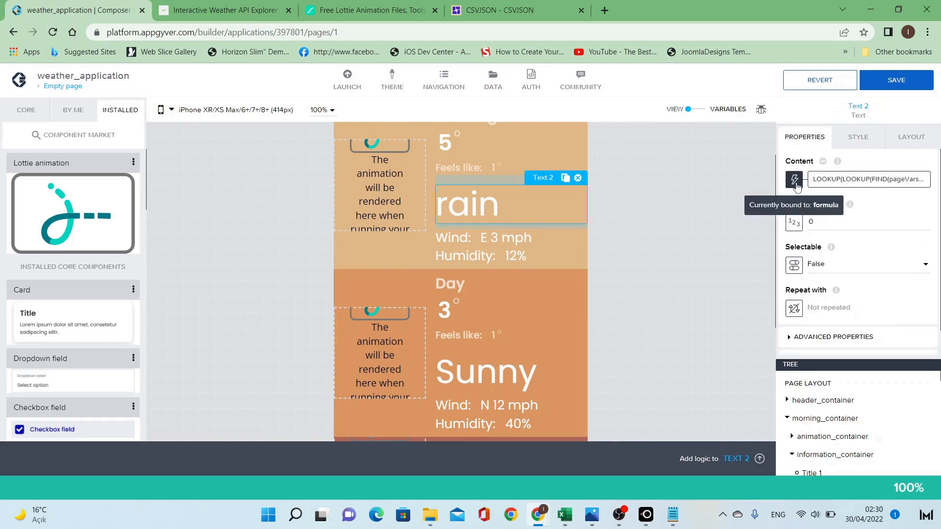
left_click(824, 180)
triple_click(654, 236)
key("ctrl+c")
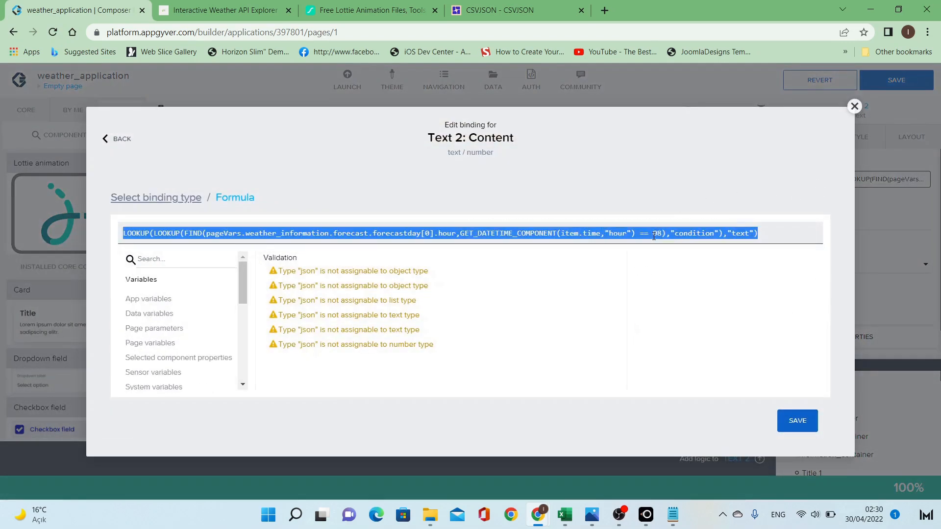
left_click(797, 420)
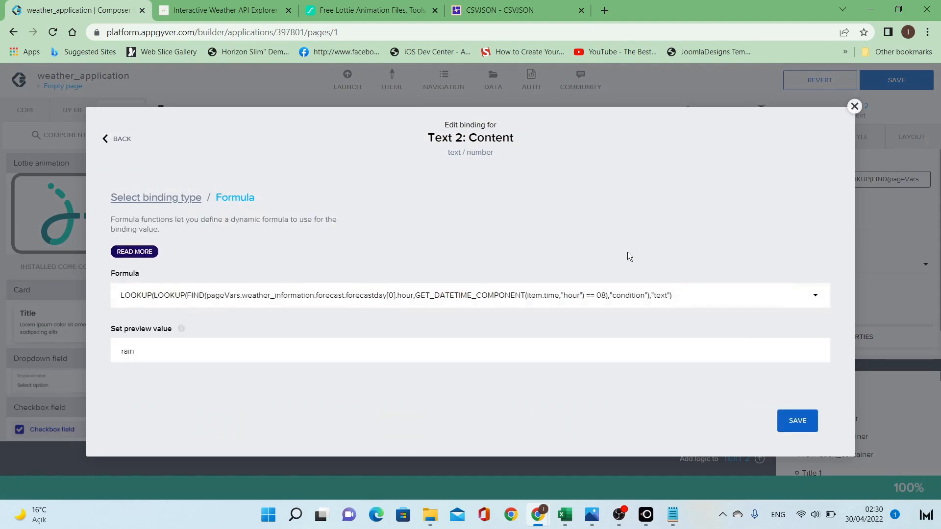
left_click(780, 423)
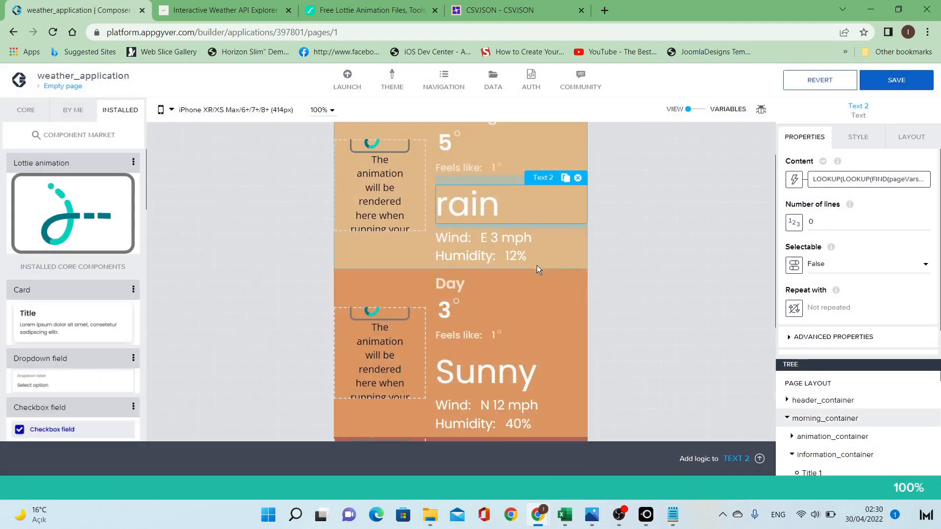
Check the hour used in the Day temperature's content formula and close the binding without changes.
scroll(537, 266, "down", 3)
left_click(444, 188)
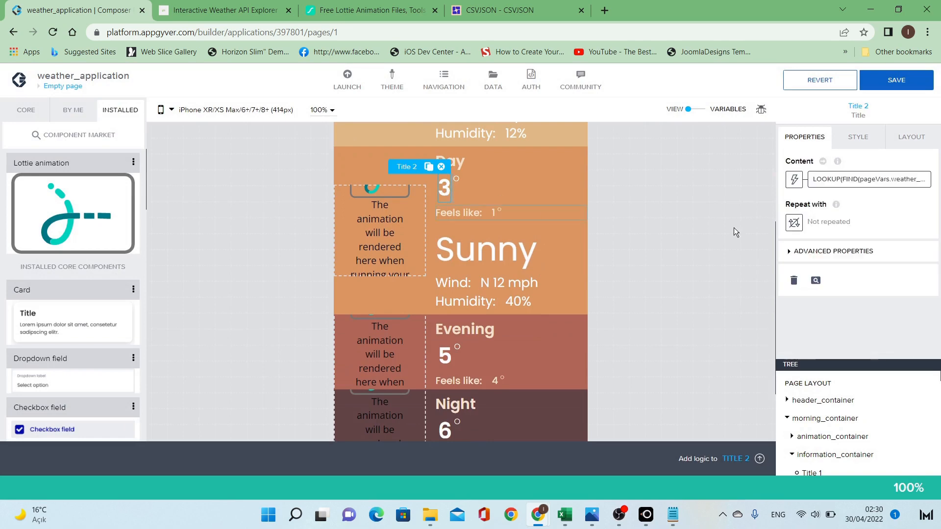
left_click(867, 179)
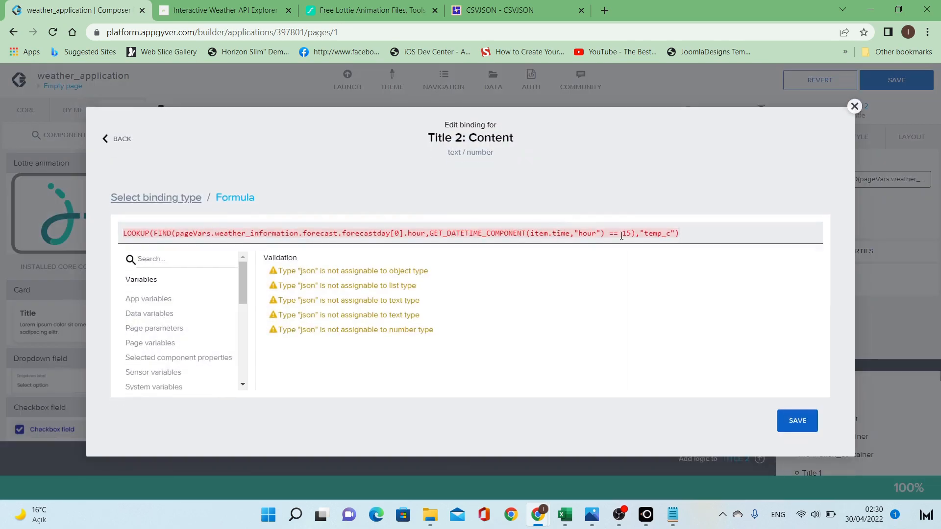
left_click(854, 106)
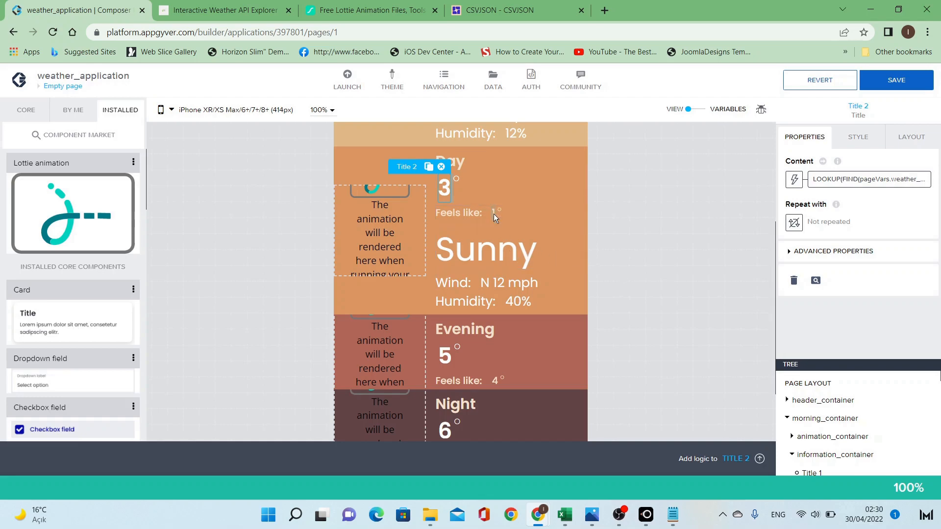
Bind the Day condition text's content to the copied Morning condition formula with the hour set to 15, and save the formula.
left_click(498, 246)
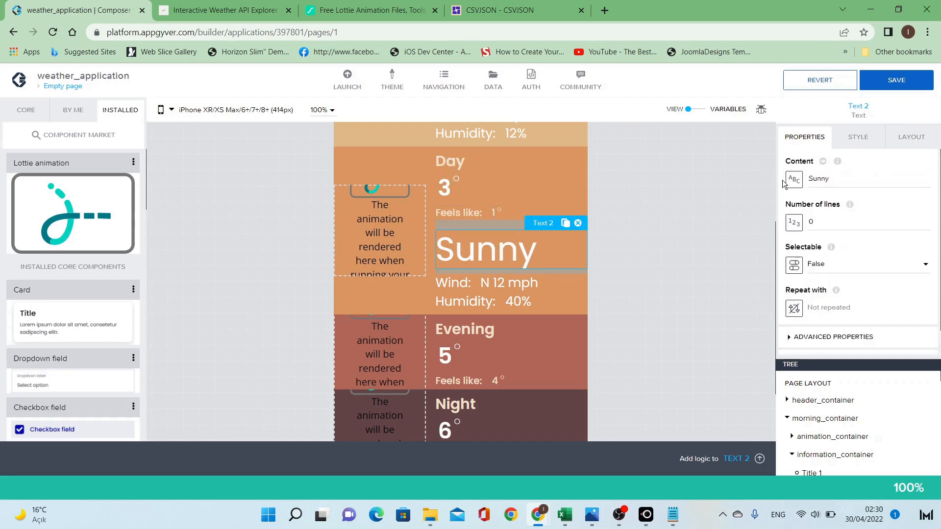
left_click(790, 186)
left_click(660, 260)
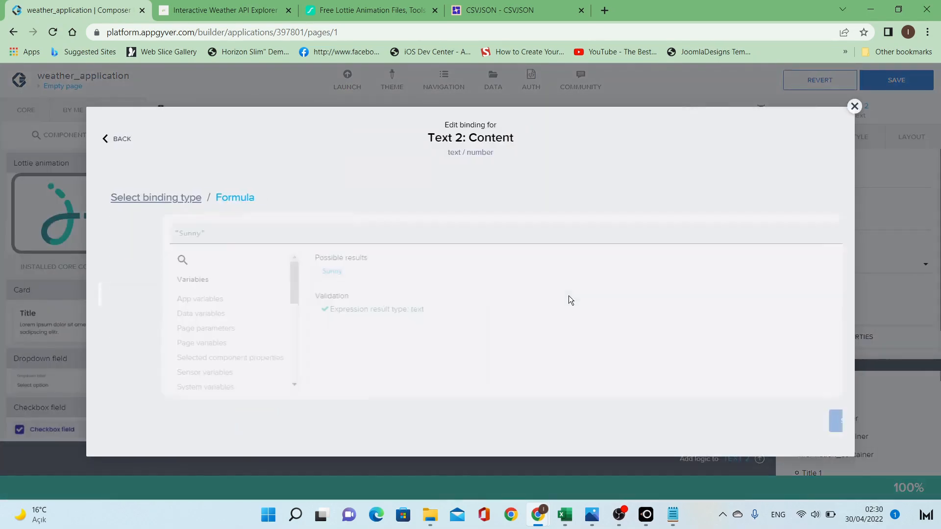
key("ctrl+a")
key("ctrl+v")
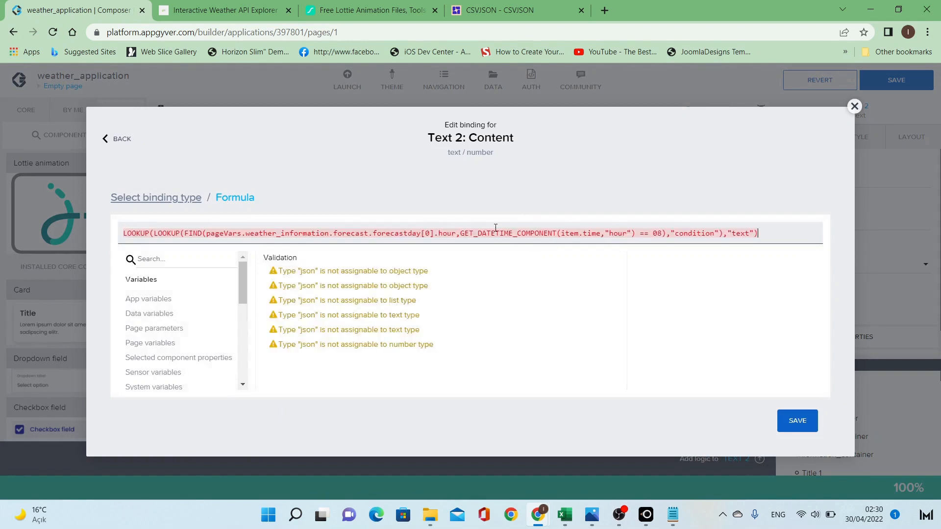
double_click(657, 233)
type("15")
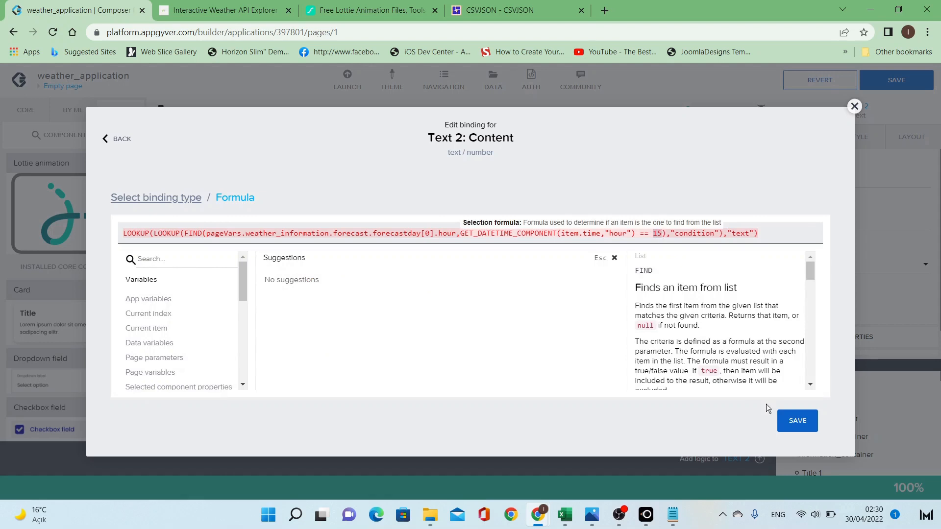
left_click(800, 425)
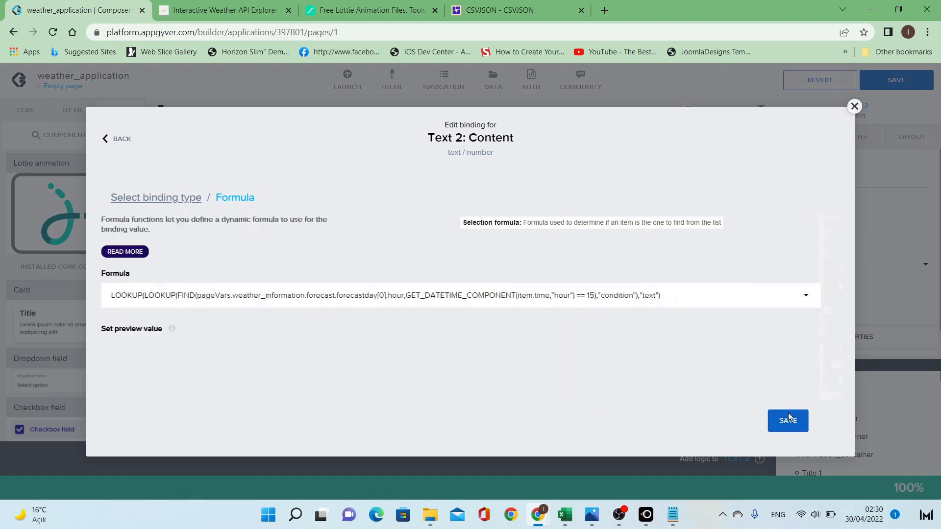
Set the Day condition binding's preview value to "sunny" and save the binding.
left_click(693, 348)
key("ctrl+a")
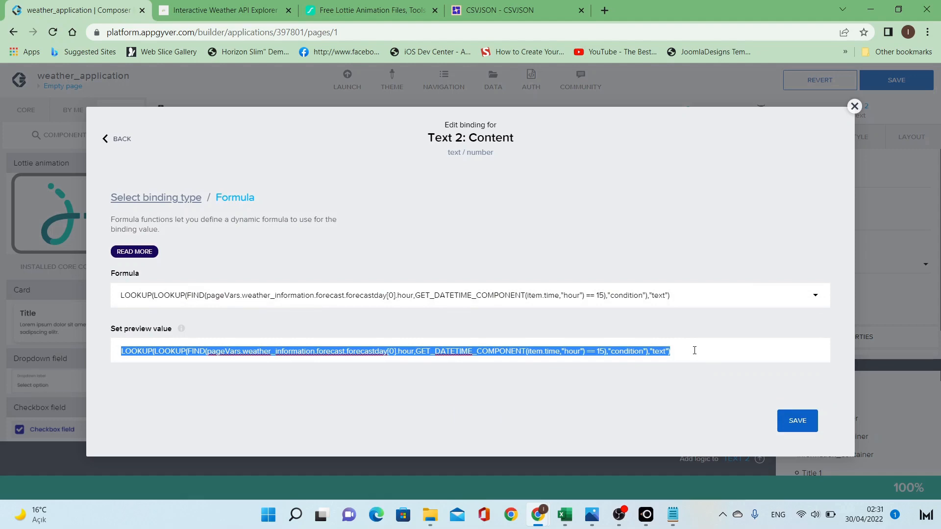
type("suu")
type("ny")
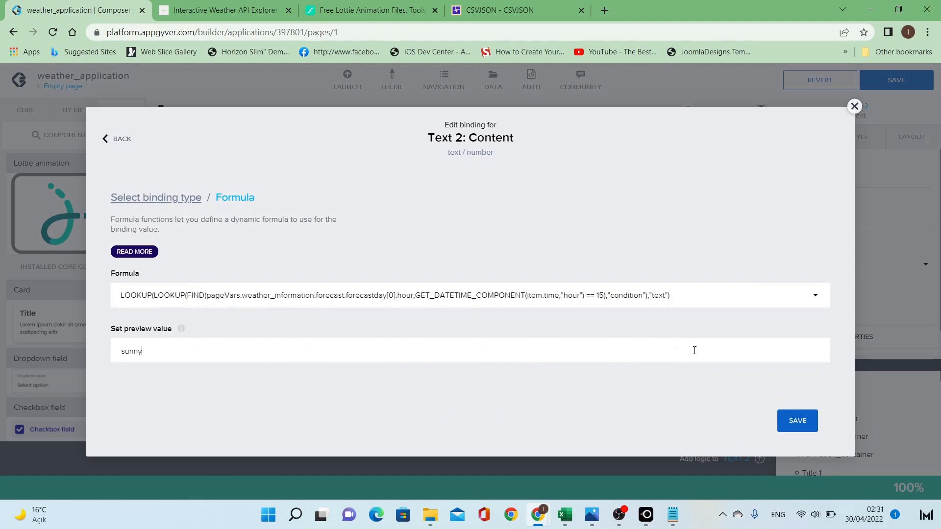
left_click(797, 420)
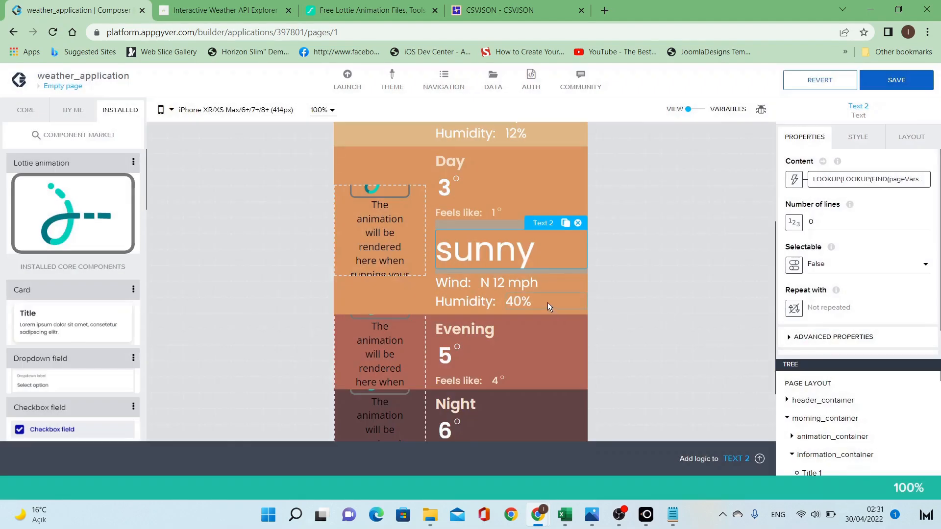
Copy the Morning wind text's complete content formula and save its binding without changes.
left_click(504, 283)
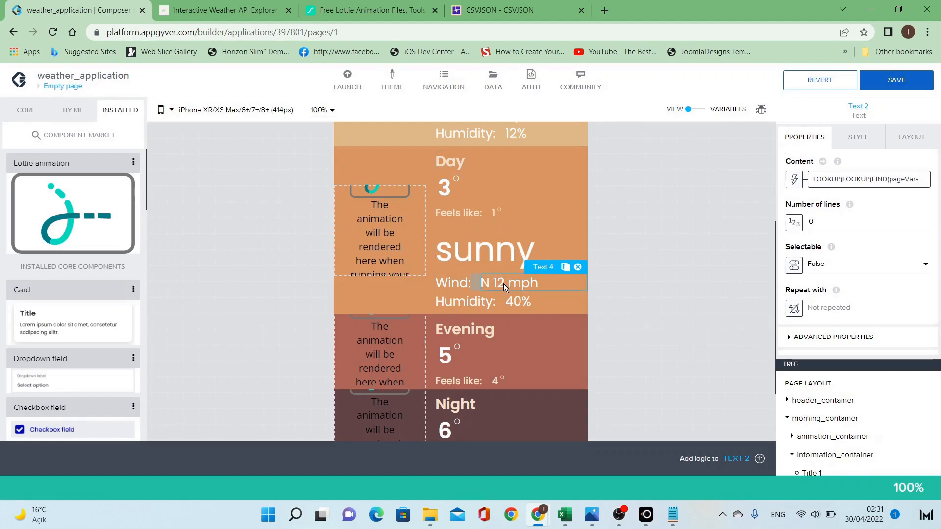
scroll(572, 260, "up", 1)
left_click(522, 182)
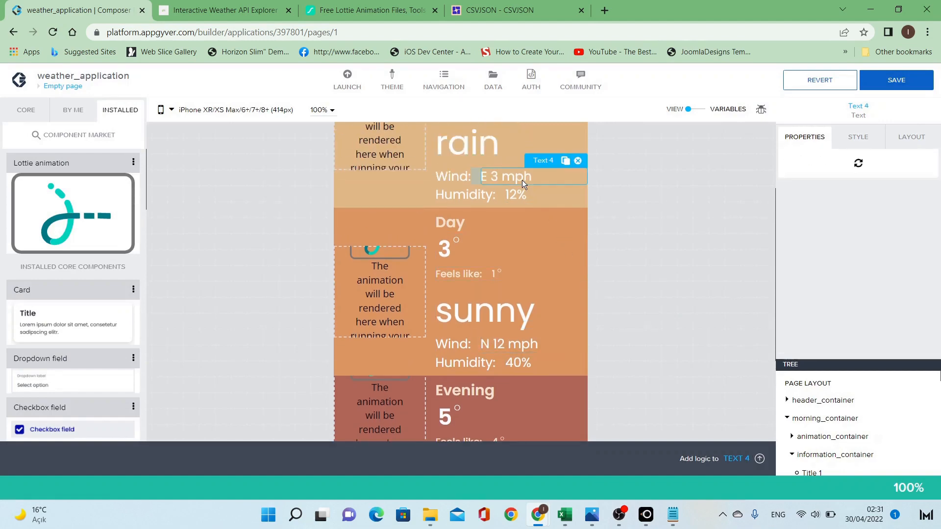
left_click(858, 182)
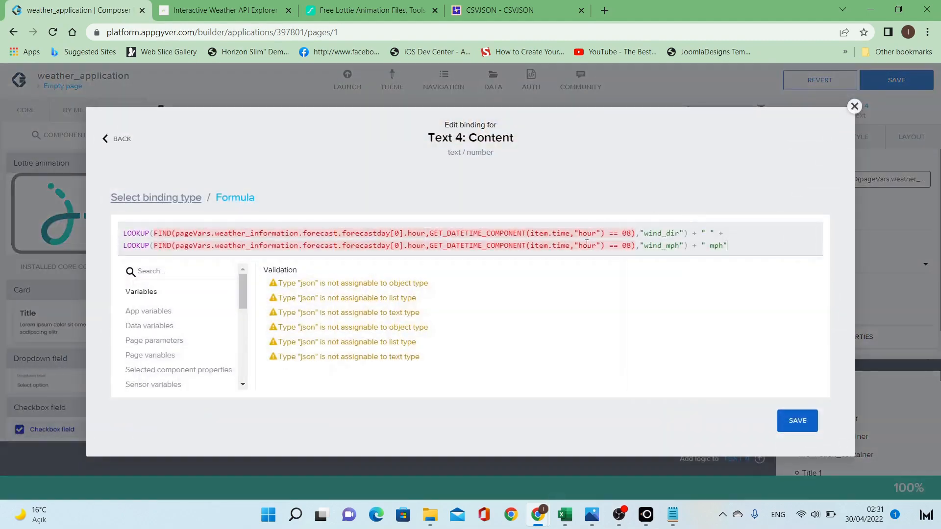
key("ctrl+a")
key("ctrl+c")
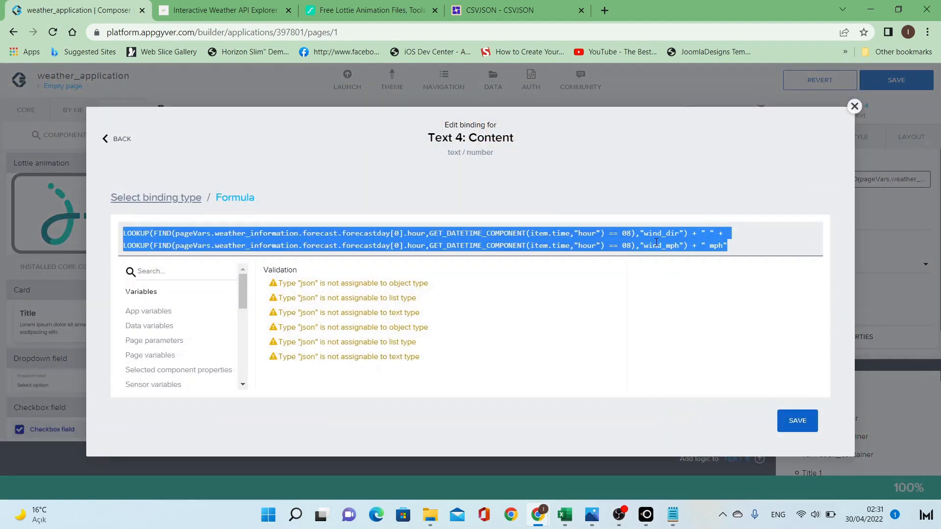
left_click(794, 422)
left_click(799, 422)
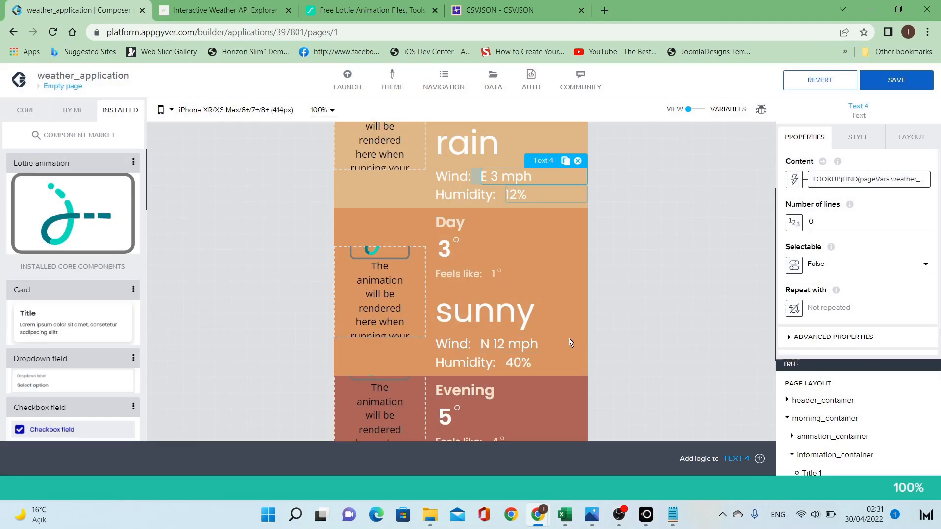
Bind the Day wind text's content to the copied formula with the hour set to 15 in both LOOKUP parts, and save the formula.
left_click(532, 345)
left_click(794, 180)
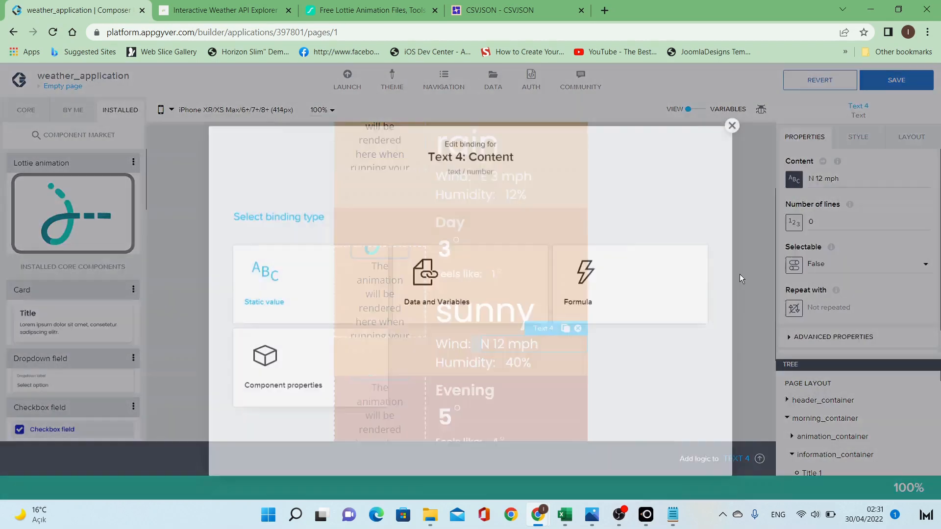
left_click(625, 282)
left_click(595, 293)
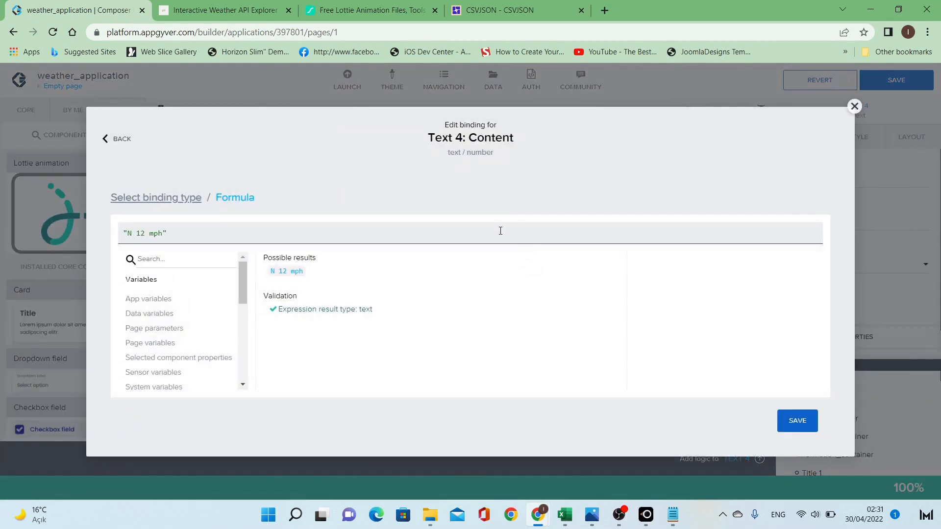
key("ctrl+a")
key("ctrl+v")
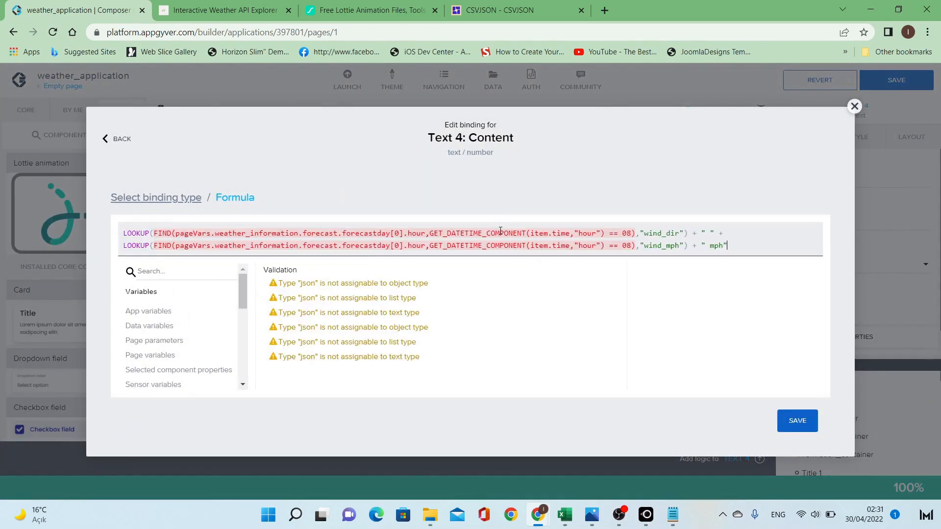
double_click(625, 234)
type("15")
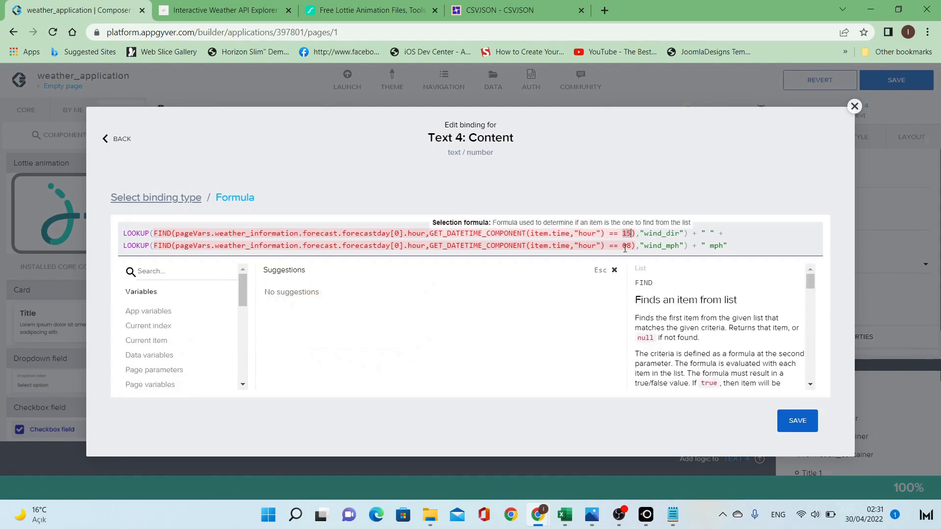
double_click(625, 246)
type("15")
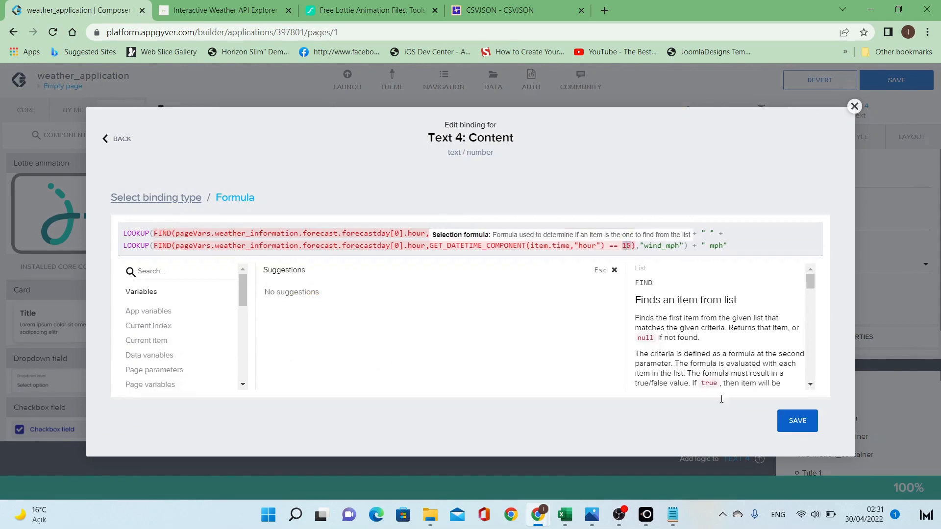
left_click(804, 429)
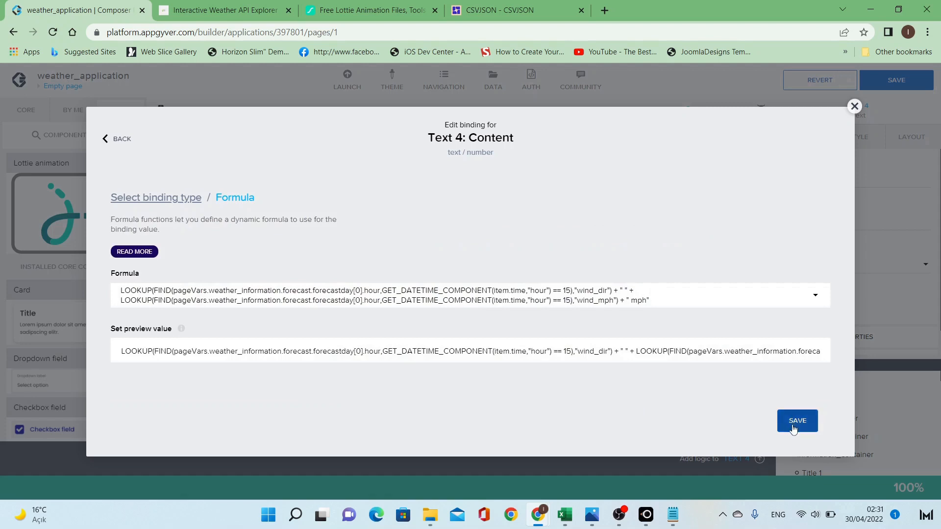
Set the Day wind binding's preview value to "NE 12 mph" and save the binding.
triple_click(751, 352)
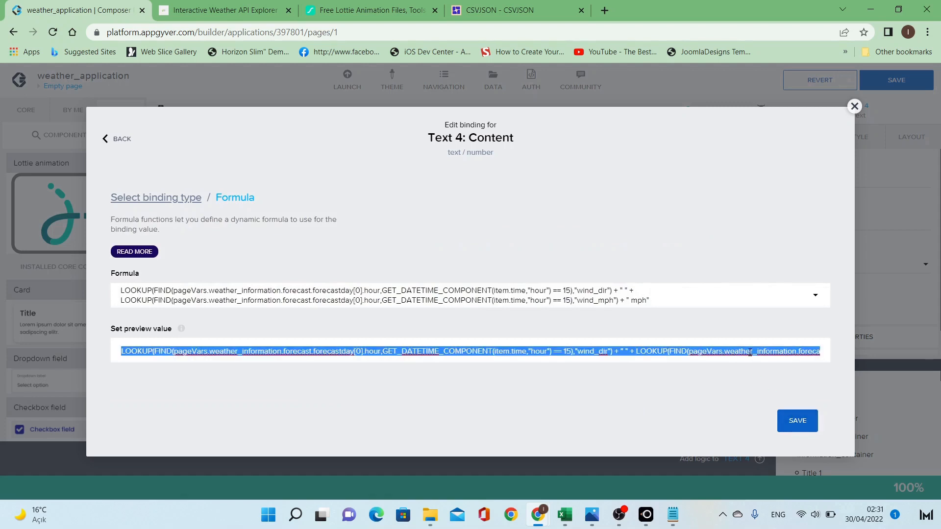
type("NE")
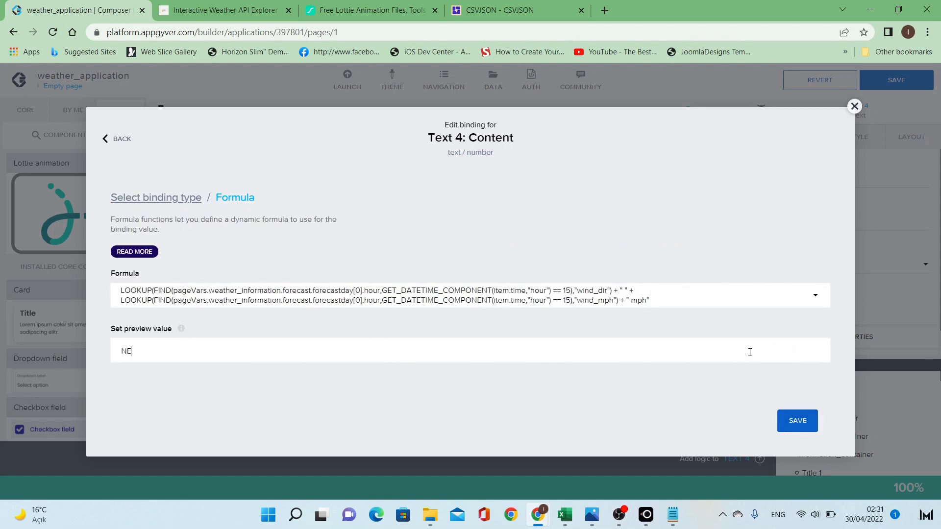
type(" 12 mph")
left_click(797, 421)
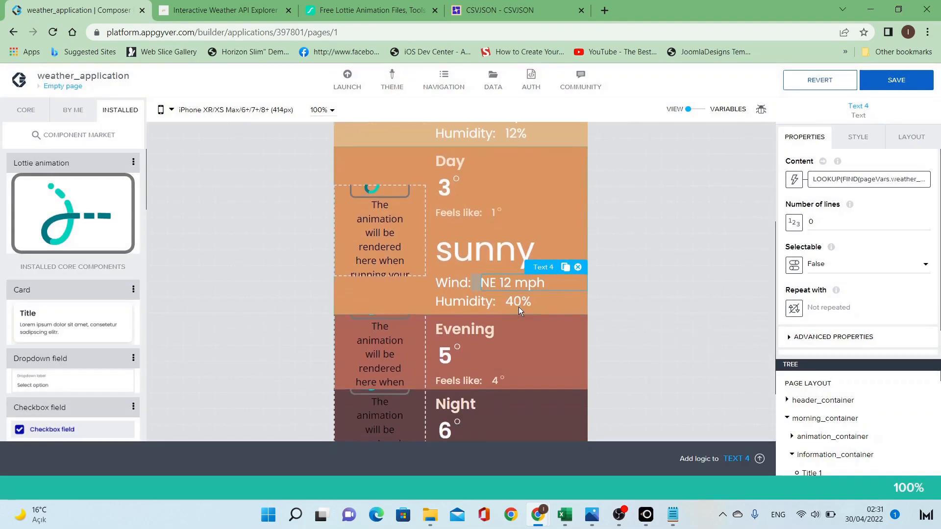
Copy the Morning humidity value's complete content formula and save its binding without changes.
left_click(524, 302)
left_click(511, 134)
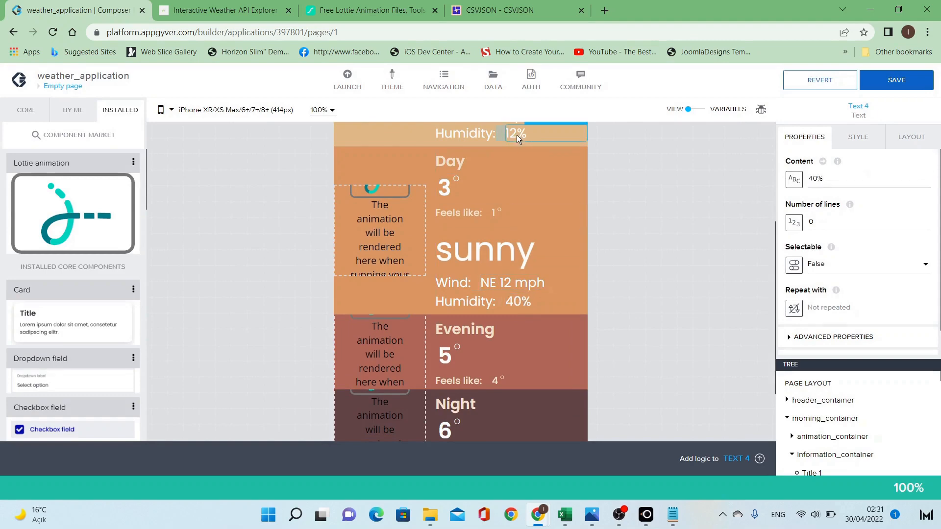
left_click(857, 182)
triple_click(579, 234)
key("ctrl+c")
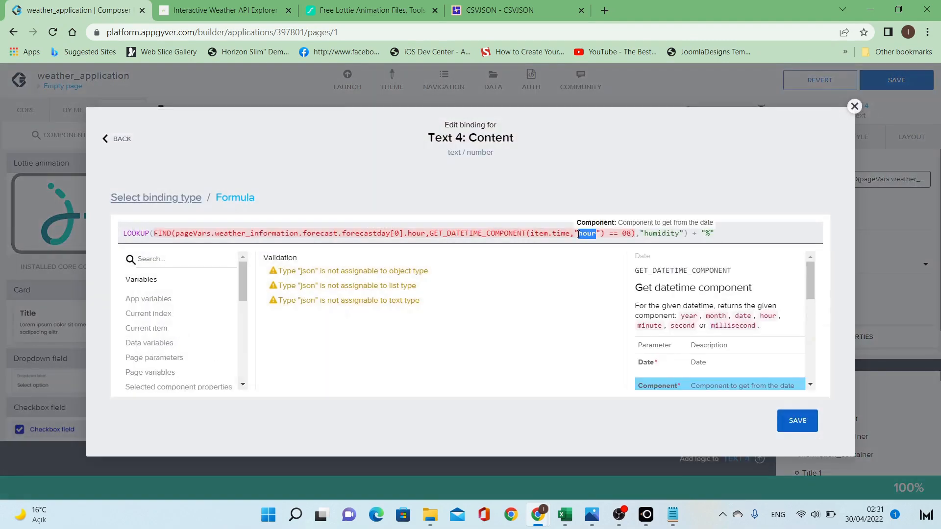
left_click(808, 421)
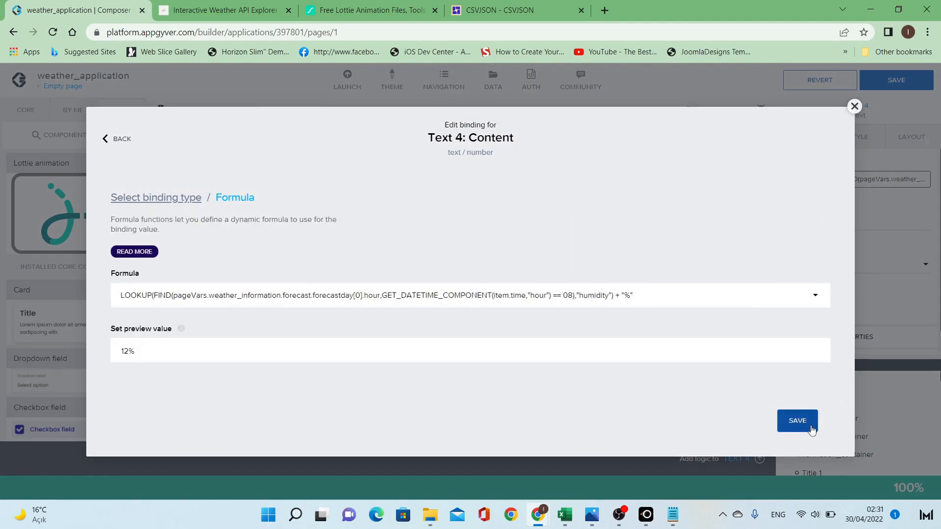
left_click(811, 425)
Bind the Day humidity value's content to the copied formula with the hour set to 15, and save the formula and binding.
left_click(513, 302)
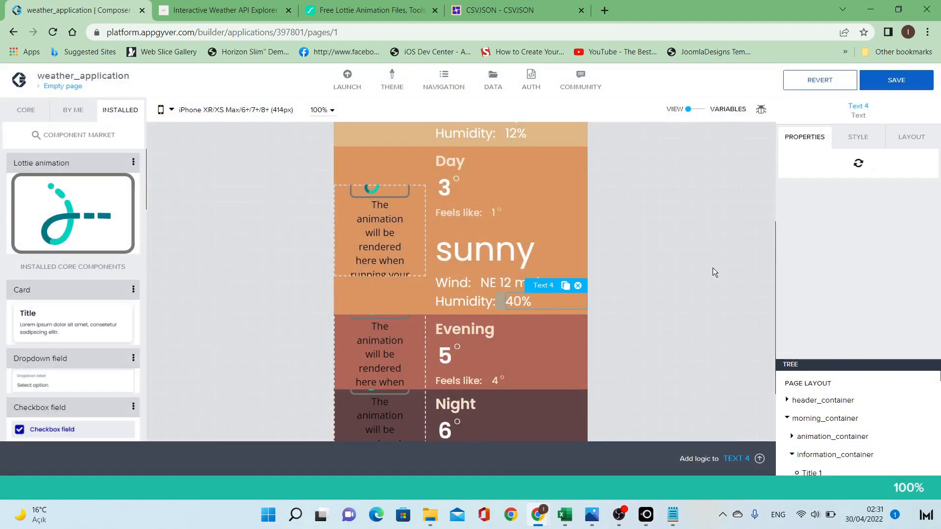
left_click(795, 180)
left_click(634, 302)
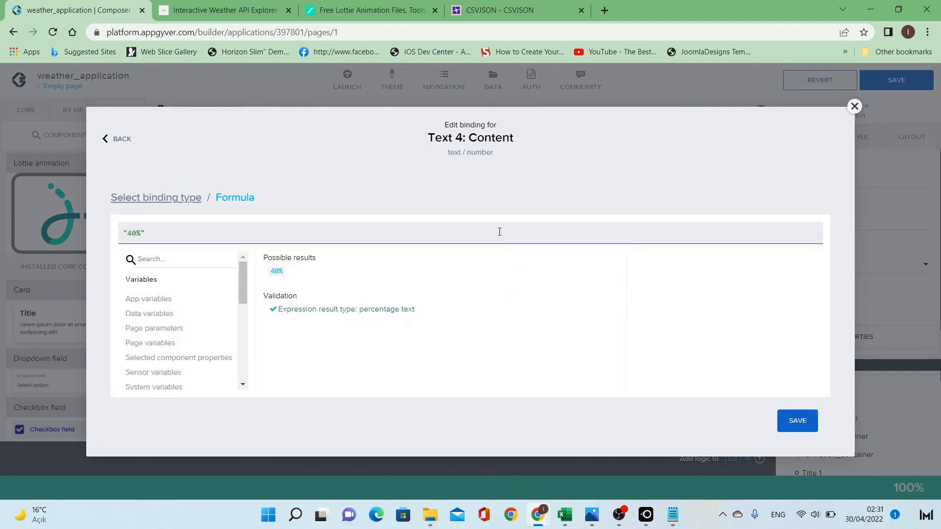
key("ctrl+a")
key("ctrl+v")
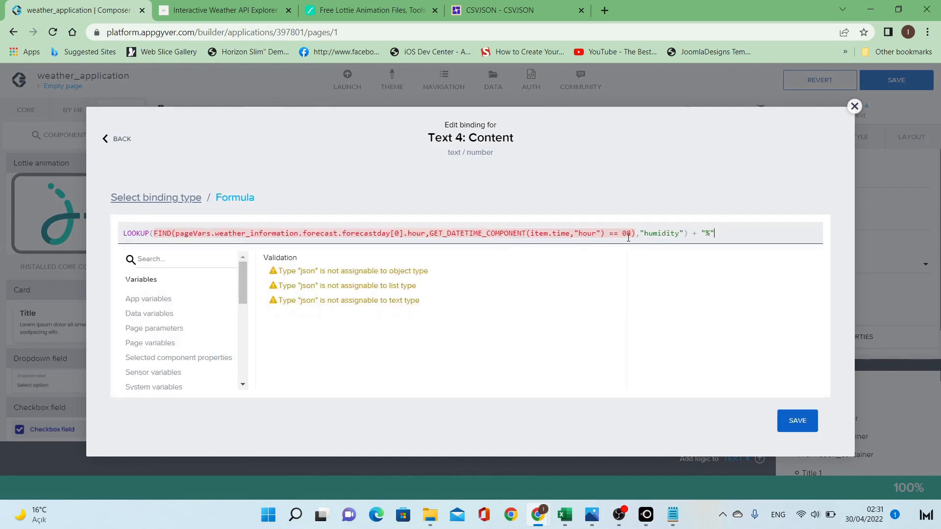
left_click(625, 234)
left_click_drag(631, 234, 623, 235)
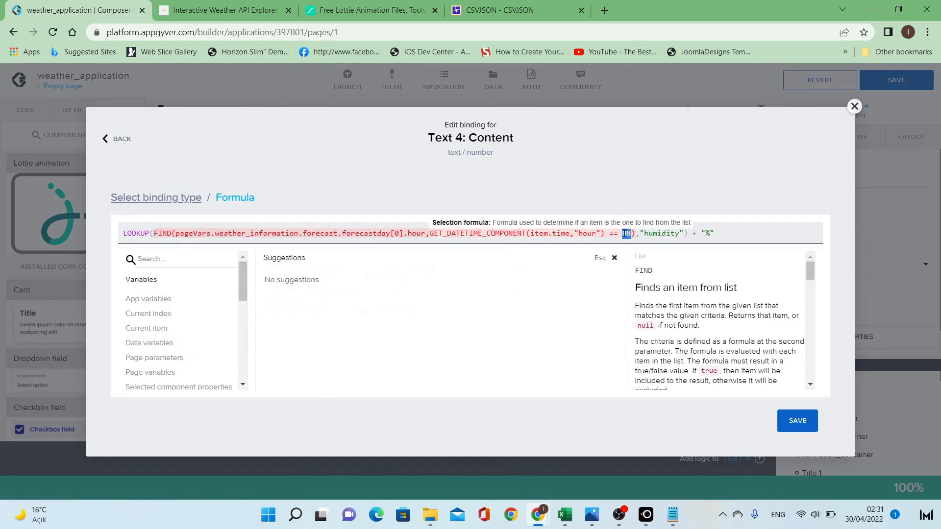
type("15")
left_click(799, 420)
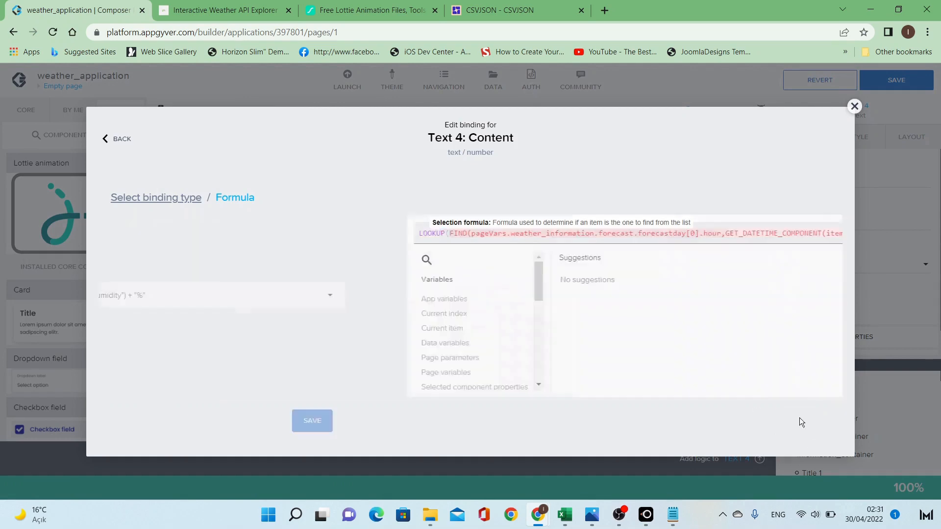
left_click(780, 422)
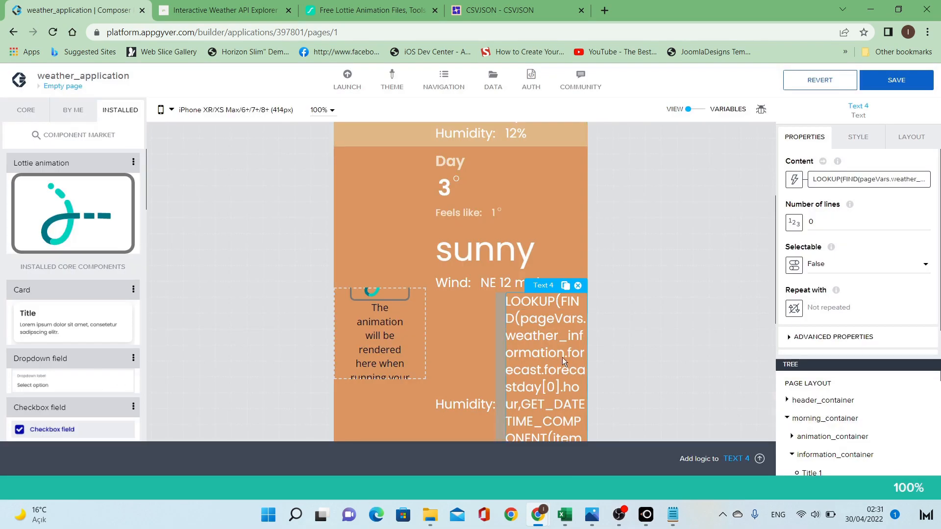
Set the Day humidity binding's preview value to "12%" and save the binding.
left_click(863, 179)
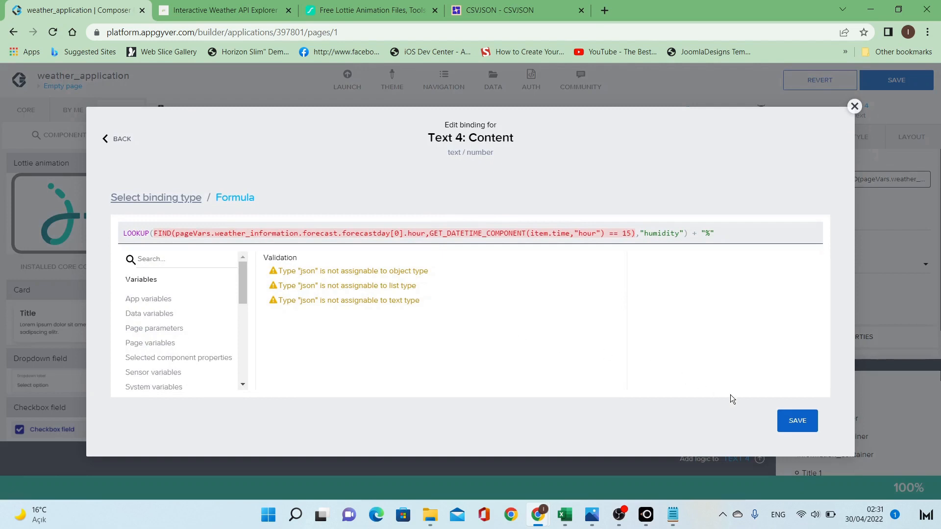
left_click(802, 424)
triple_click(484, 352)
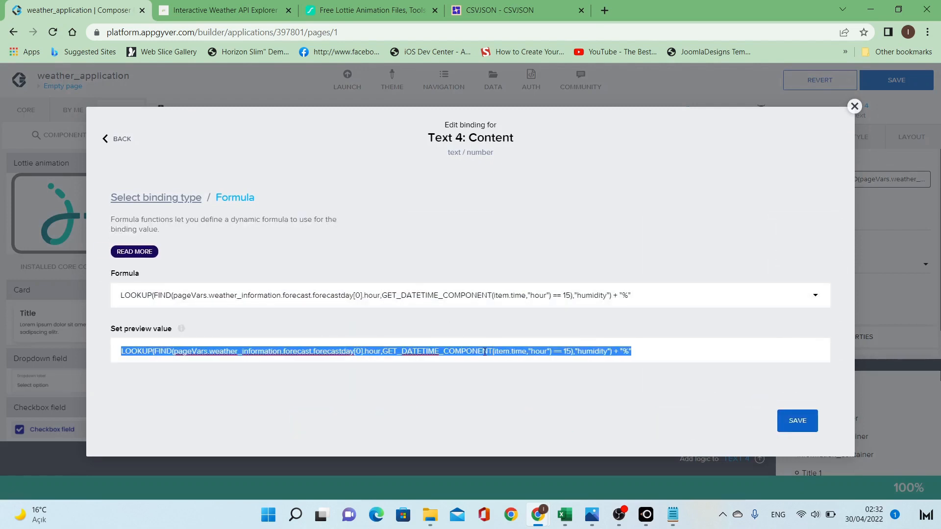
type("12")
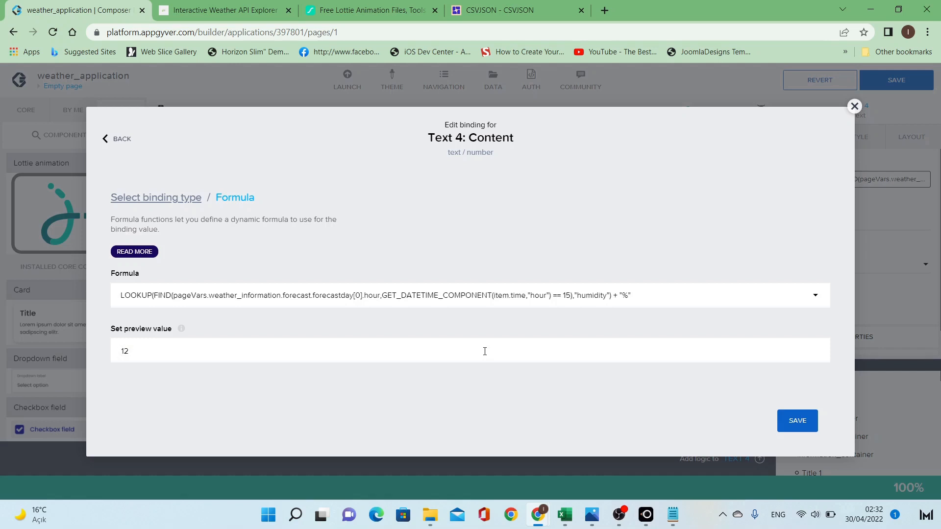
key("Home")
type("%")
key("BackSpace")
left_click(784, 421)
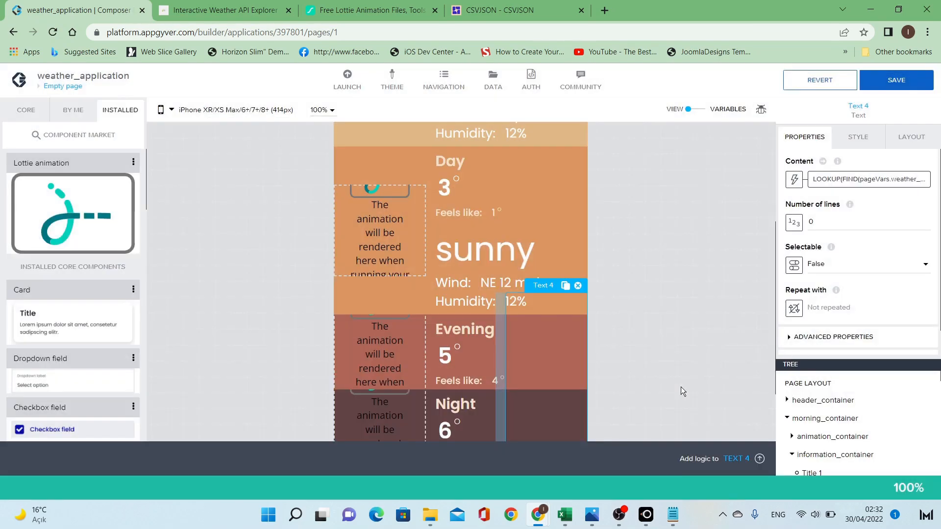
left_click(664, 352)
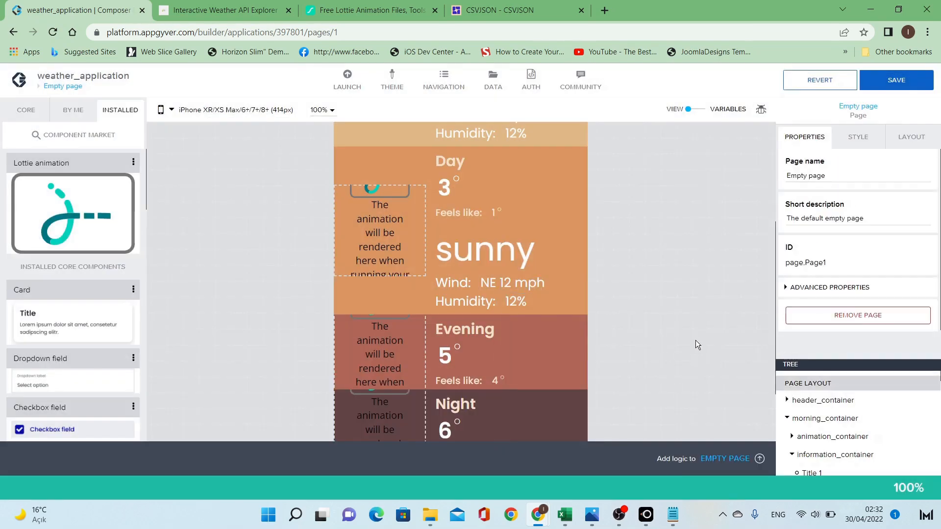
Clear the set-height formula in evening_container's custom width and height settings so its full content shows.
scroll(685, 331, "down", 2)
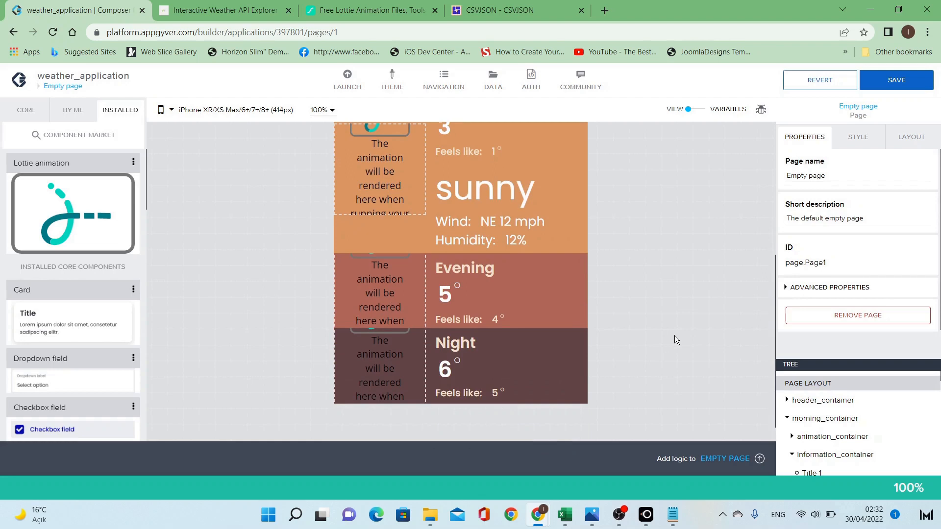
left_click(586, 325)
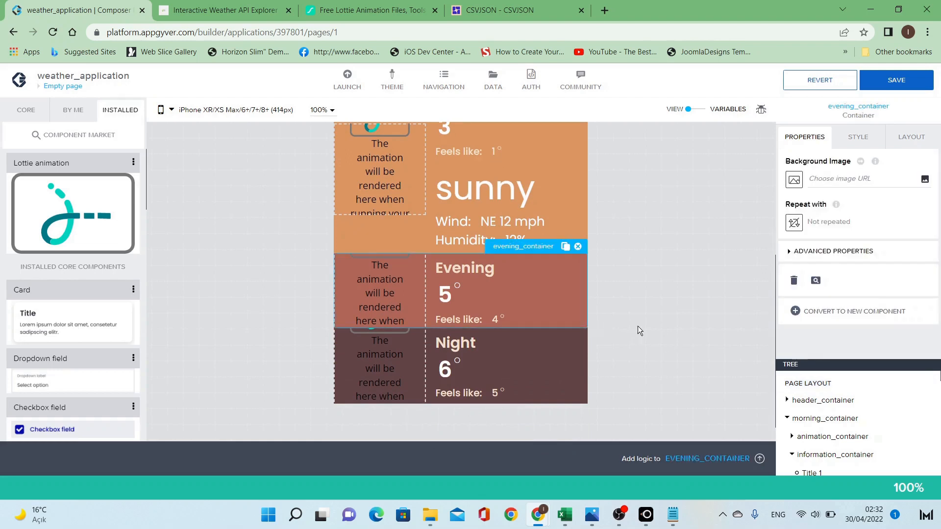
left_click(911, 137)
scroll(870, 294, "down", 1)
scroll(870, 290, "down", 10)
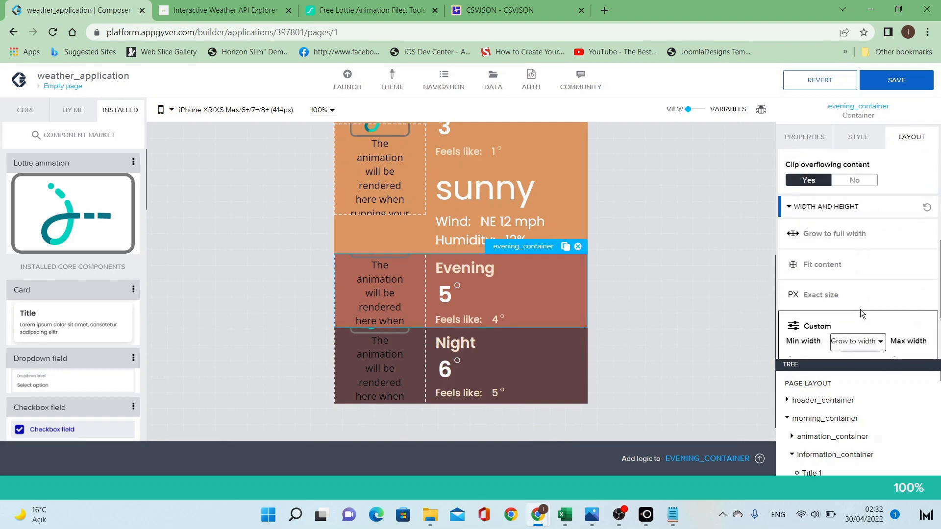
left_click(860, 285)
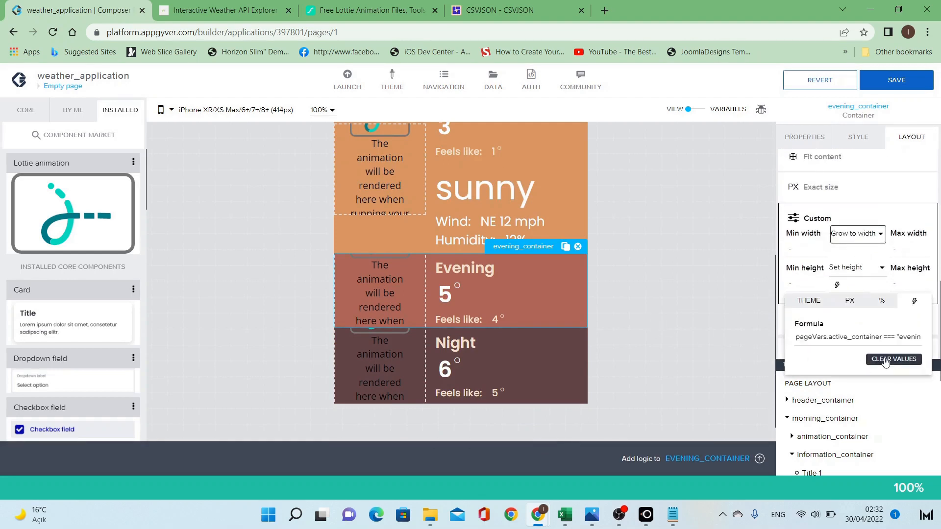
left_click(893, 359)
left_click(675, 308)
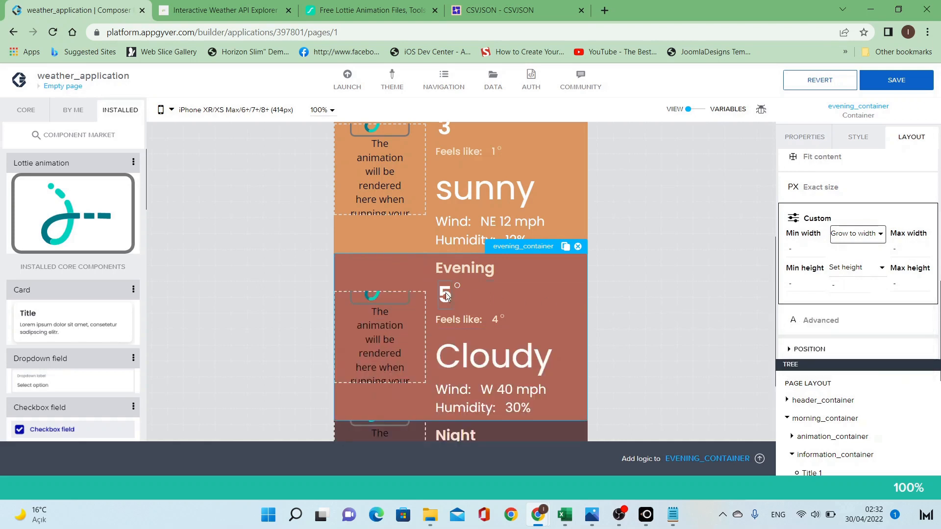
Copy the Day condition text's complete content formula and save its binding without changes.
left_click(487, 187)
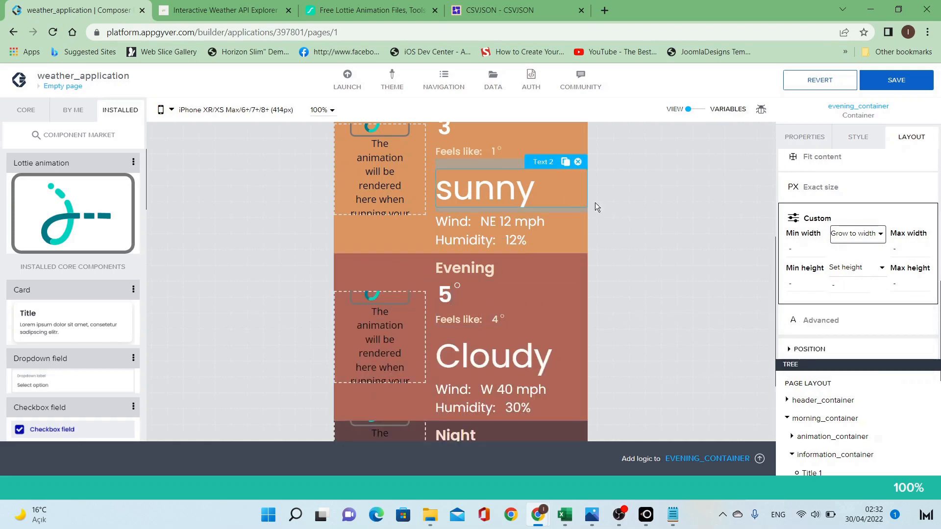
left_click(805, 144)
left_click(819, 184)
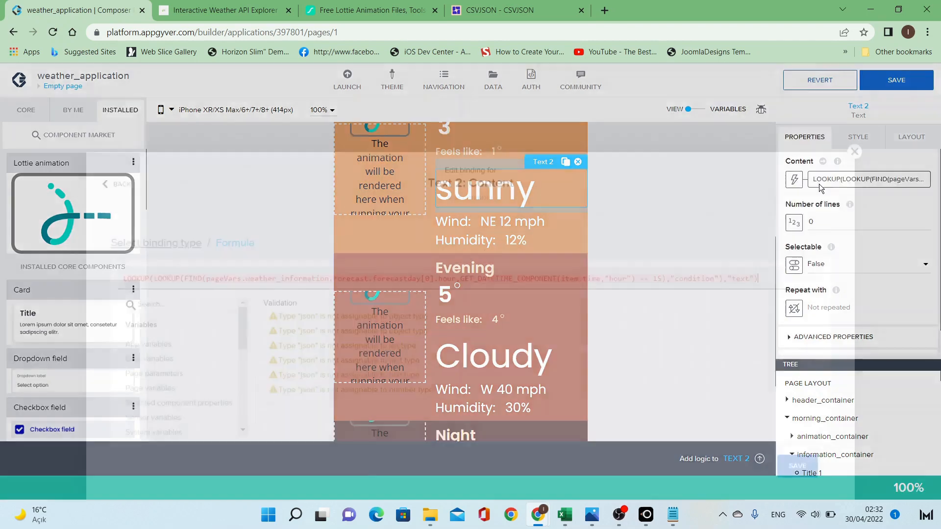
double_click(656, 233)
triple_click(655, 230)
key("ctrl+c")
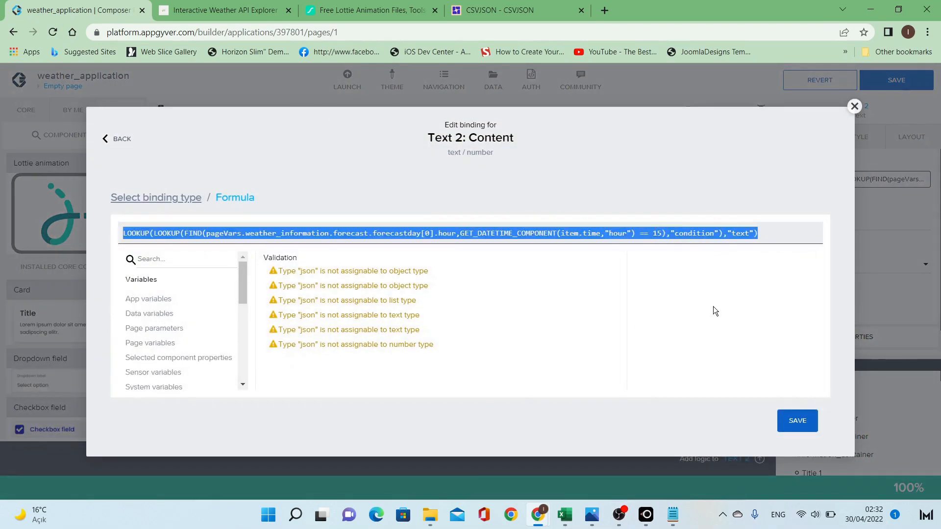
left_click(796, 422)
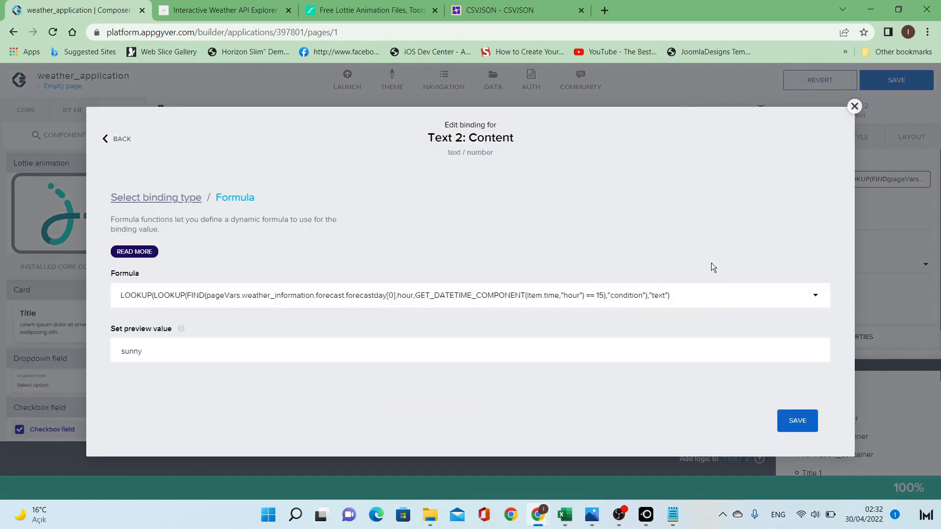
left_click(791, 424)
Check which hour the Evening temperature's content formula uses, and close the binding without changes.
left_click(446, 293)
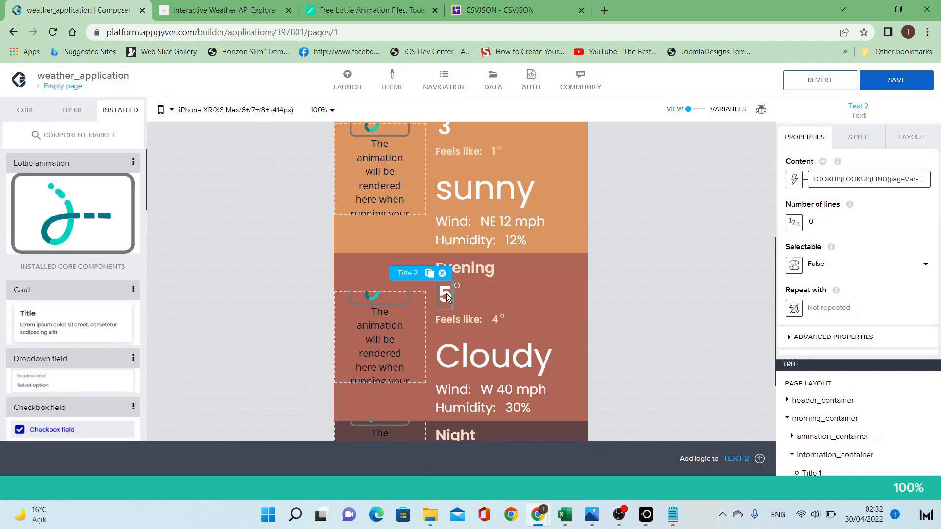
left_click(868, 178)
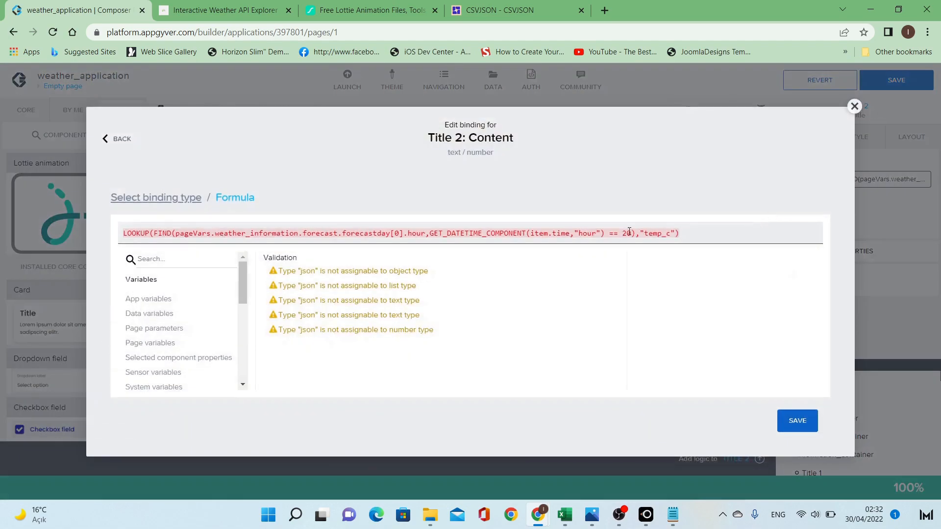
left_click(854, 106)
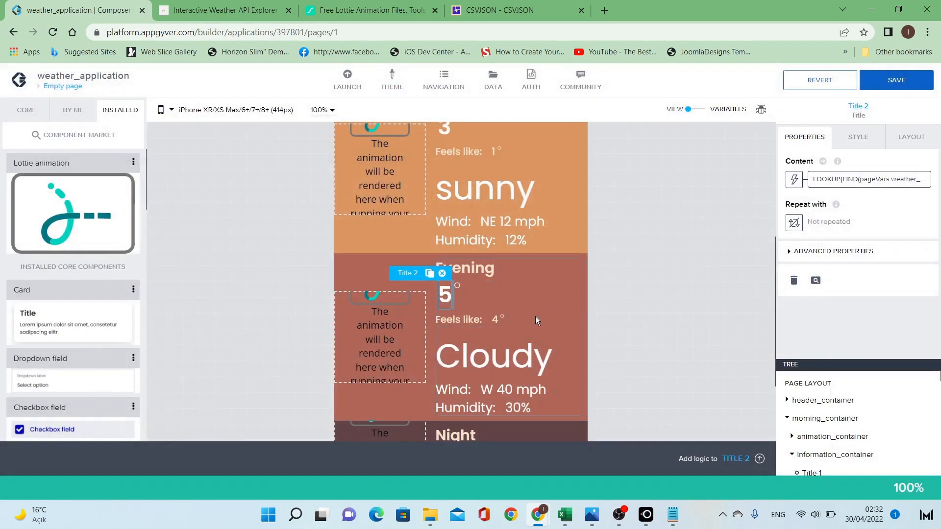
Bind the Evening condition text's content to the copied formula with the hour set to 20, and save the formula.
left_click(514, 358)
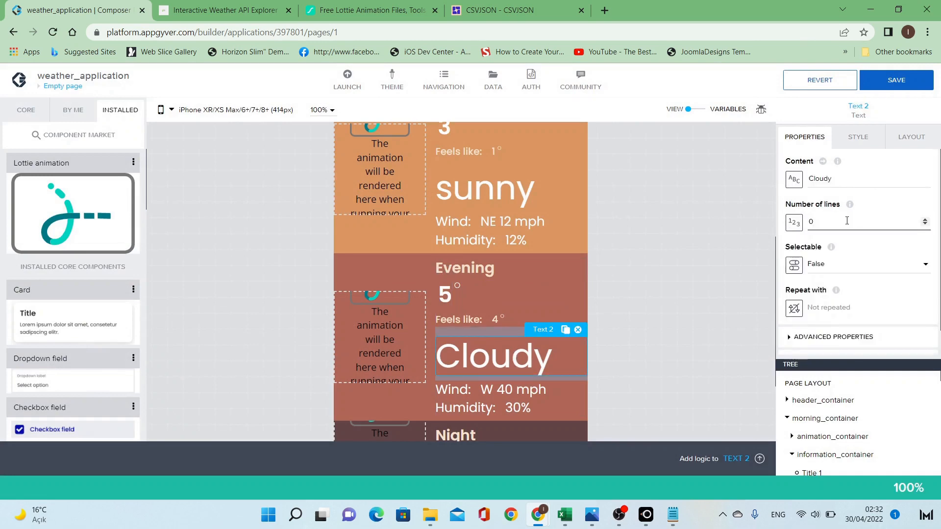
left_click(798, 178)
left_click(636, 258)
left_click(533, 302)
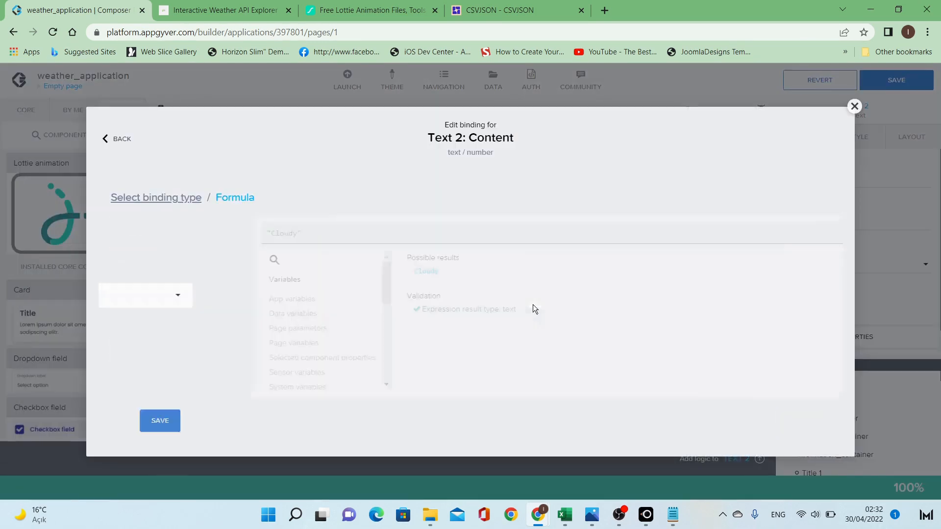
key("ctrl+a")
key("ctrl+v")
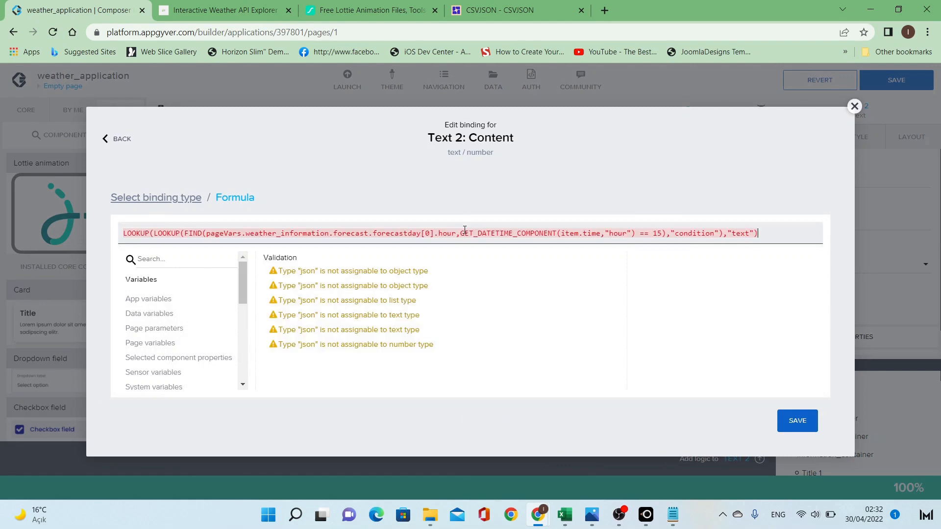
left_click_drag(653, 234, 662, 235)
type("20")
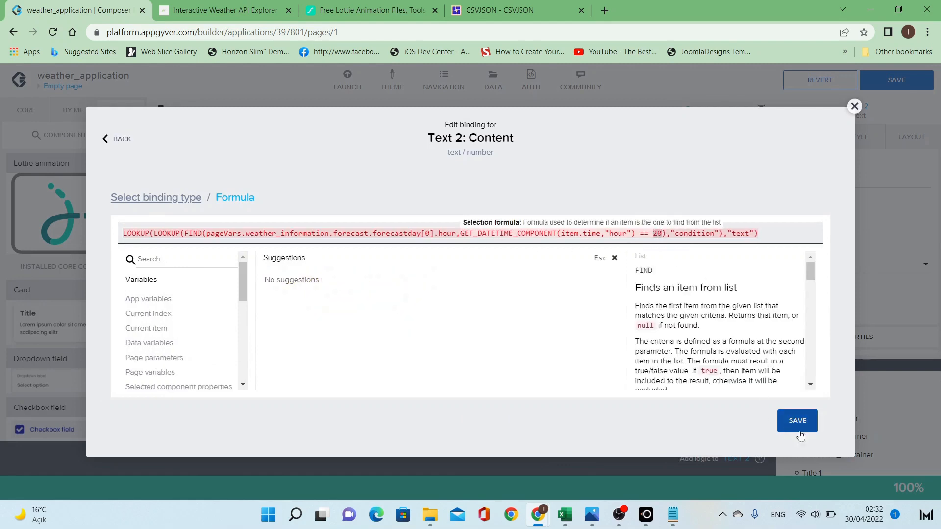
left_click(798, 422)
Set the Evening condition binding's preview value to "cloudy" and save the binding.
triple_click(694, 353)
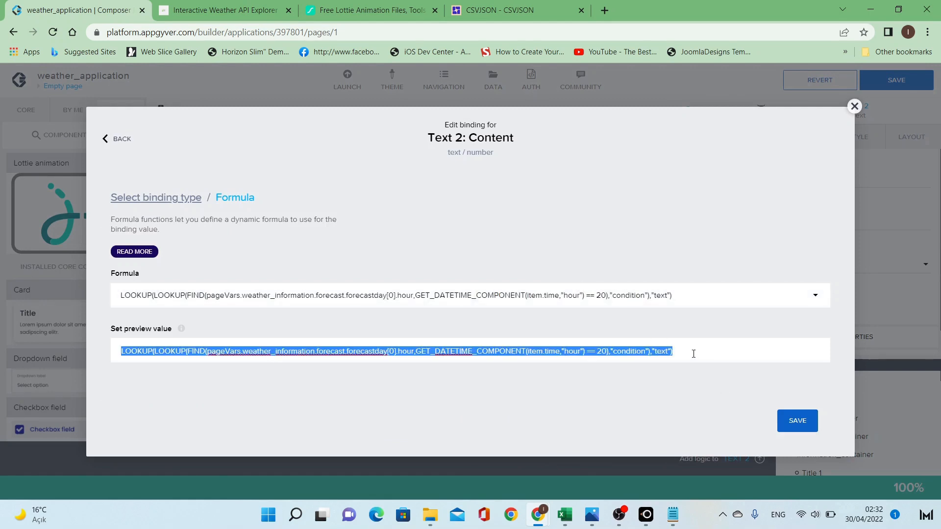
type("cloud")
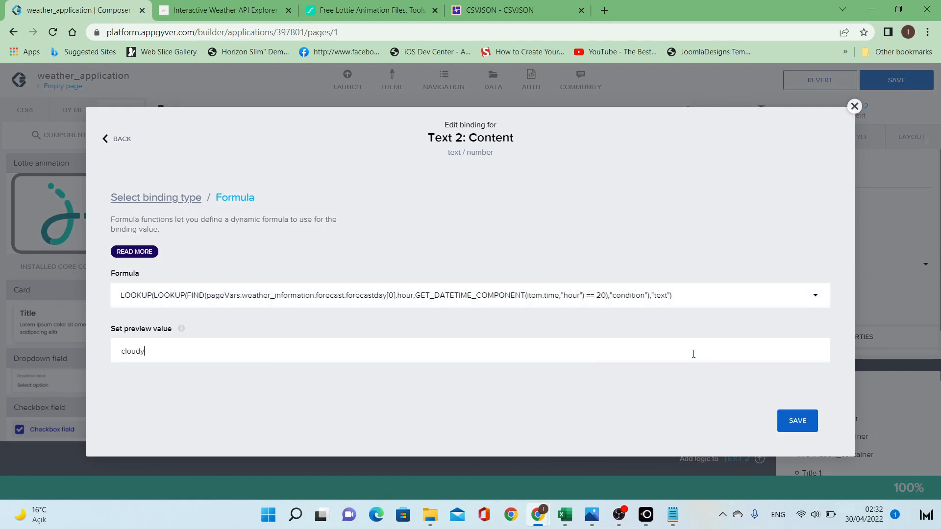
type("y")
left_click(798, 420)
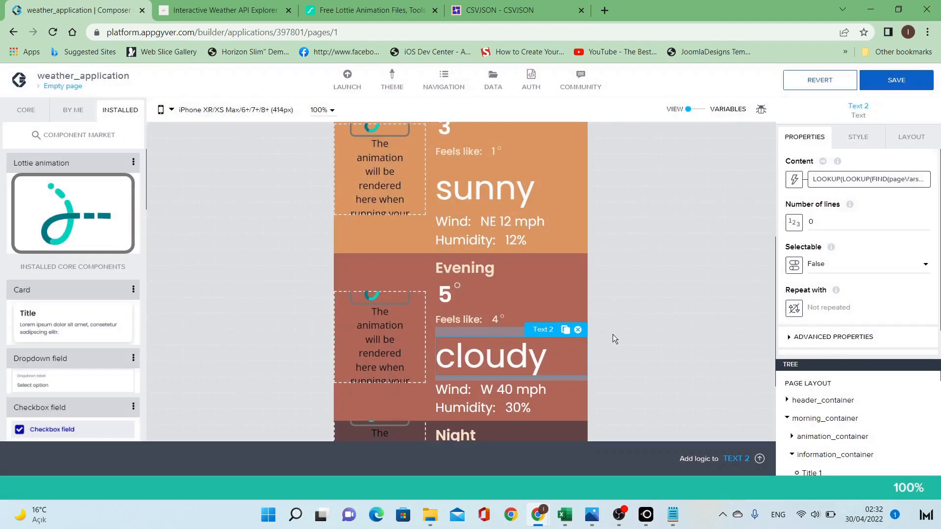
Copy the Day wind text's complete content formula and save its binding without changes.
scroll(613, 334, "down", 3)
scroll(530, 250, "up", 2)
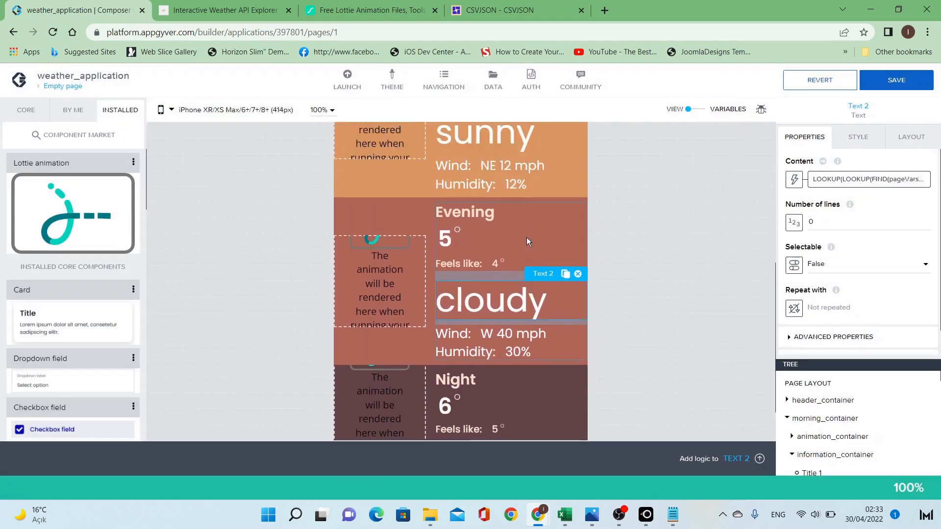
left_click(521, 164)
left_click(870, 184)
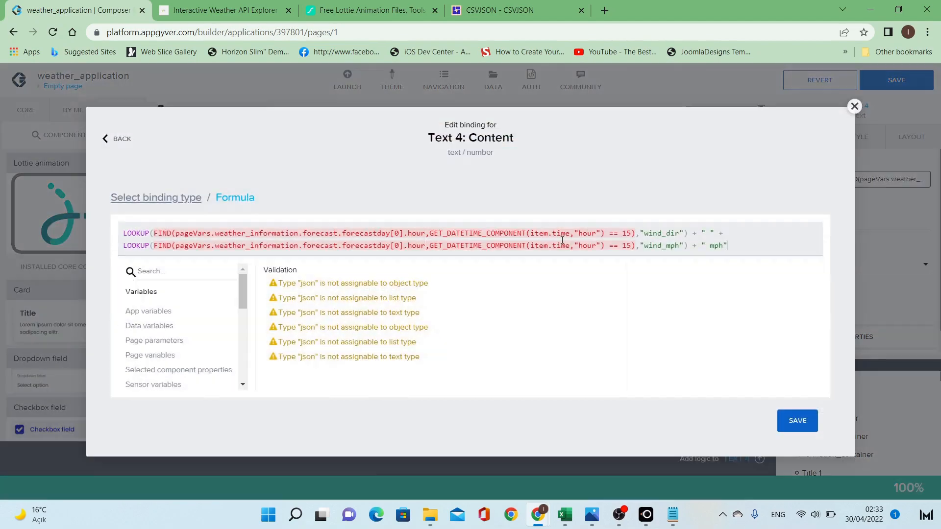
left_click(558, 238)
key("ctrl+a")
key("ctrl+c")
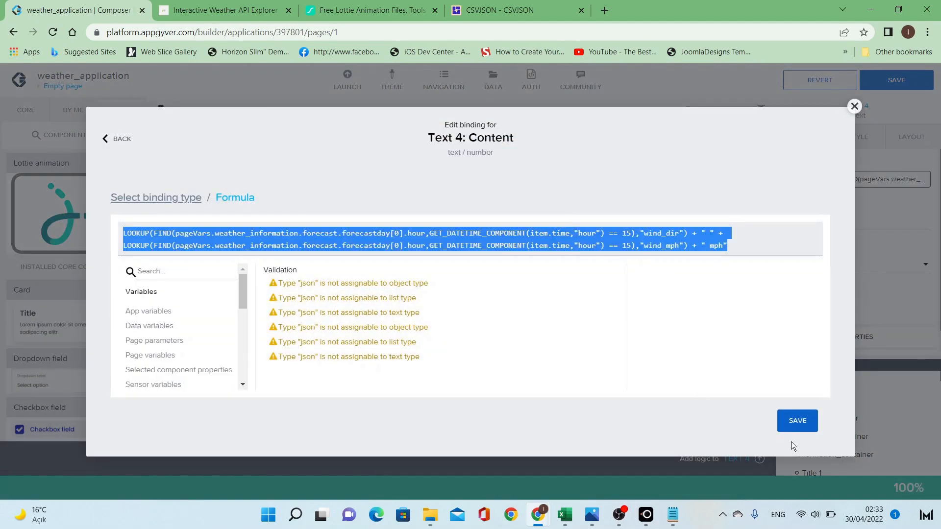
left_click(790, 420)
left_click(798, 420)
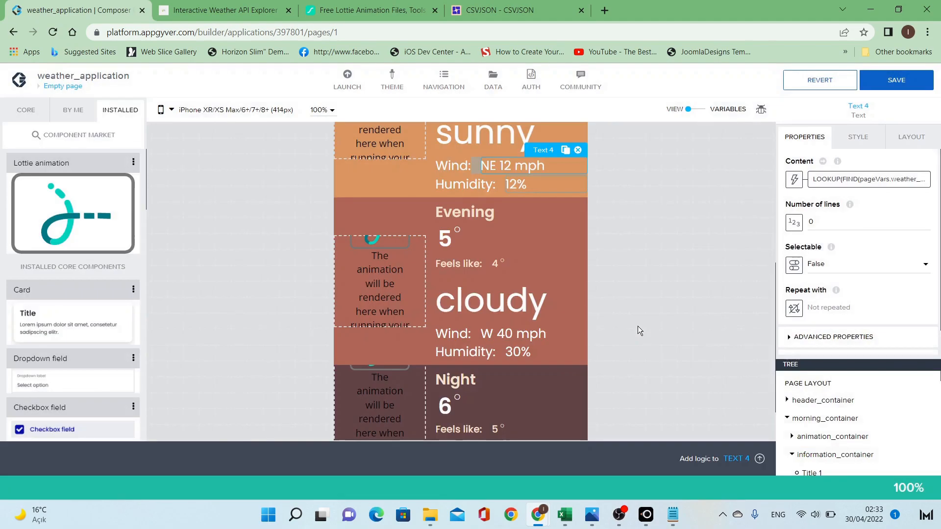
Bind the Evening wind text's content to the copied formula with the hour set to 20 in both LOOKUP parts, and save the formula.
left_click(549, 335)
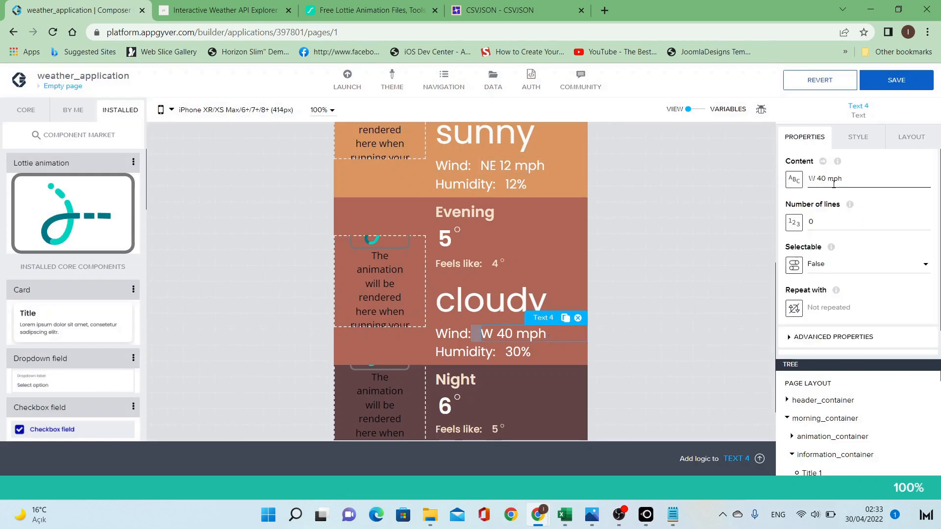
left_click(794, 179)
left_click(676, 256)
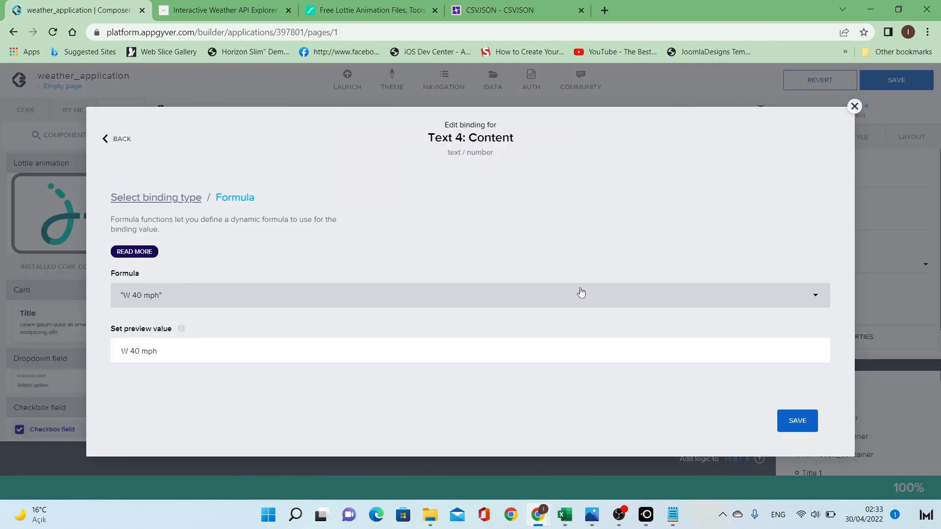
left_click(580, 293)
key("ctrl+a")
key("ctrl+v")
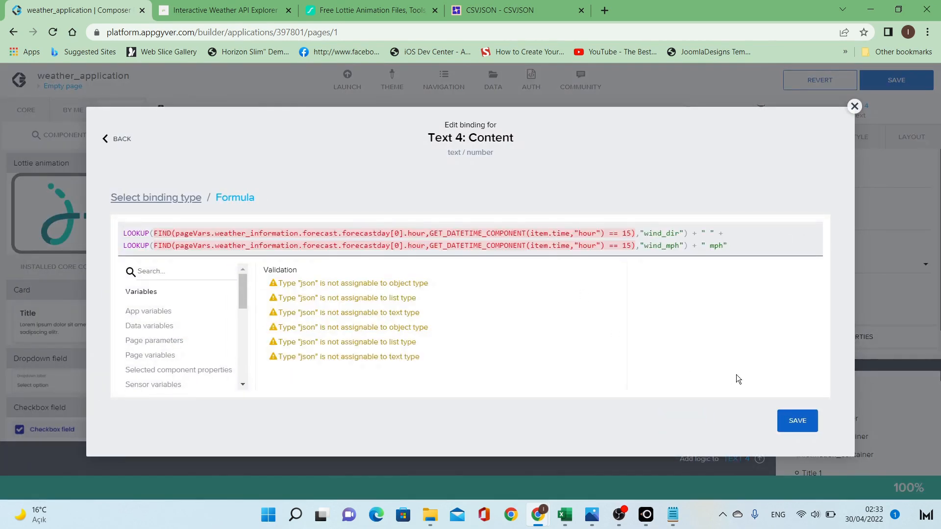
double_click(625, 233)
type("20")
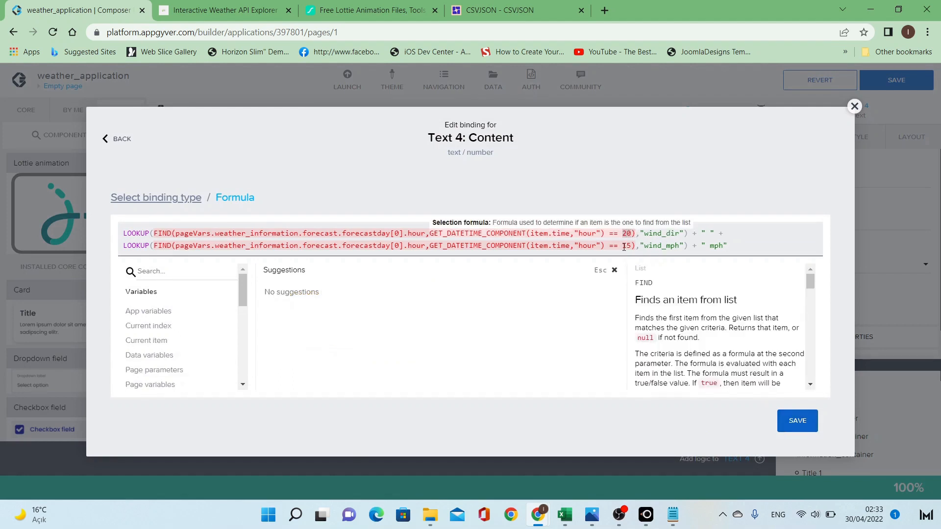
double_click(625, 245)
type("2")
type("0")
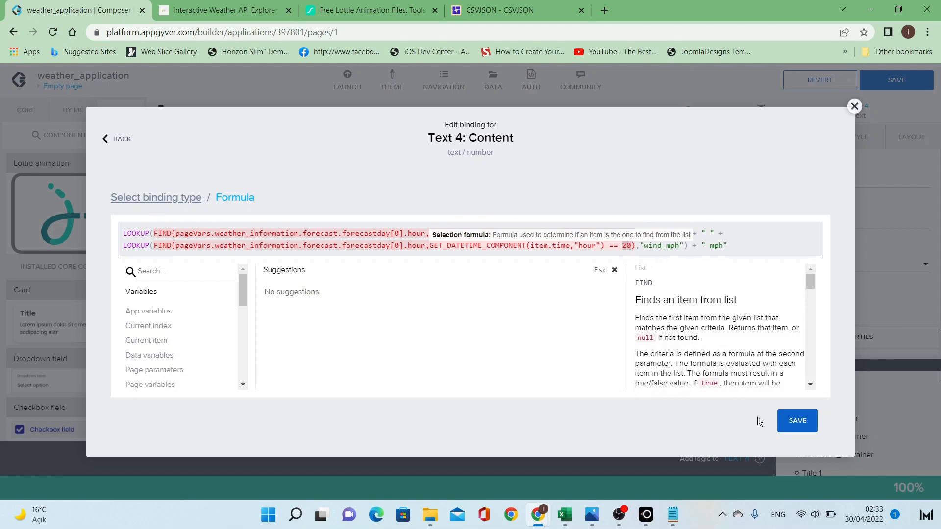
left_click(796, 423)
Set the Evening wind binding's preview value to "WE 12 mph" and save the binding.
triple_click(744, 354)
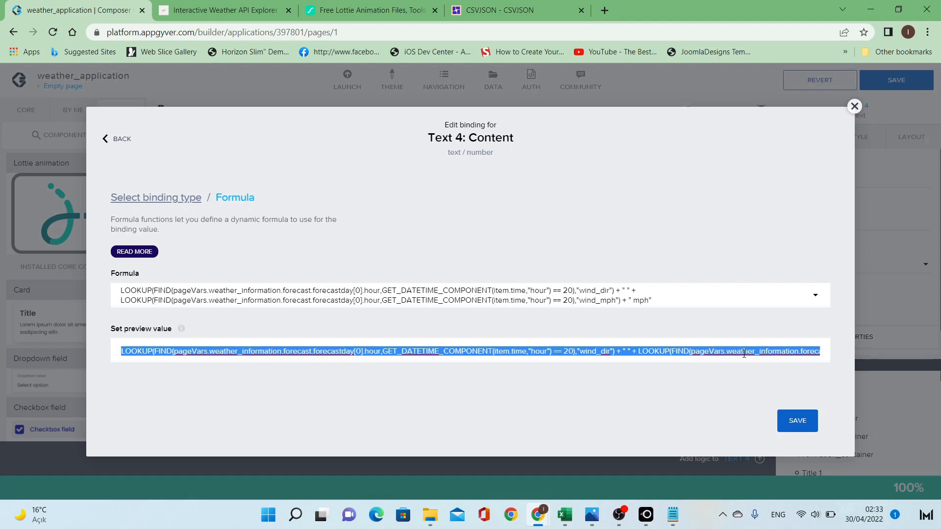
type("WE 12 mph")
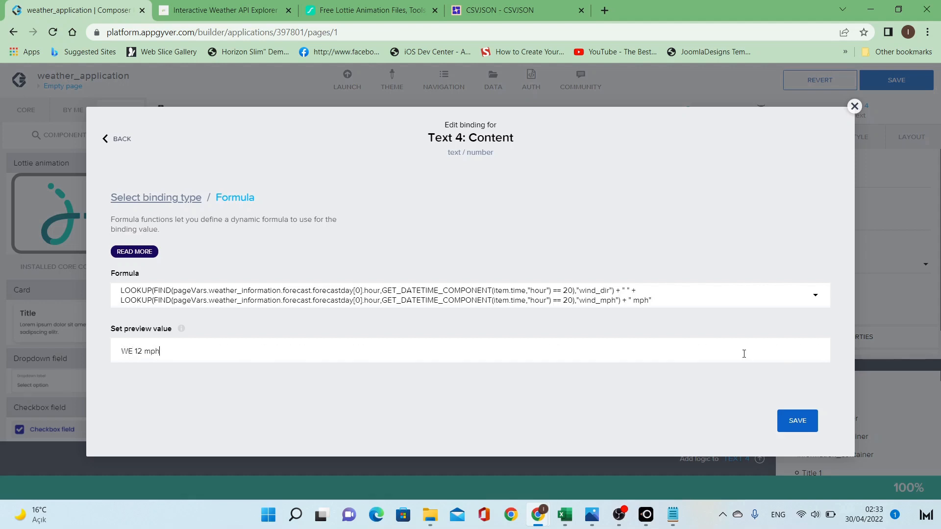
left_click(809, 425)
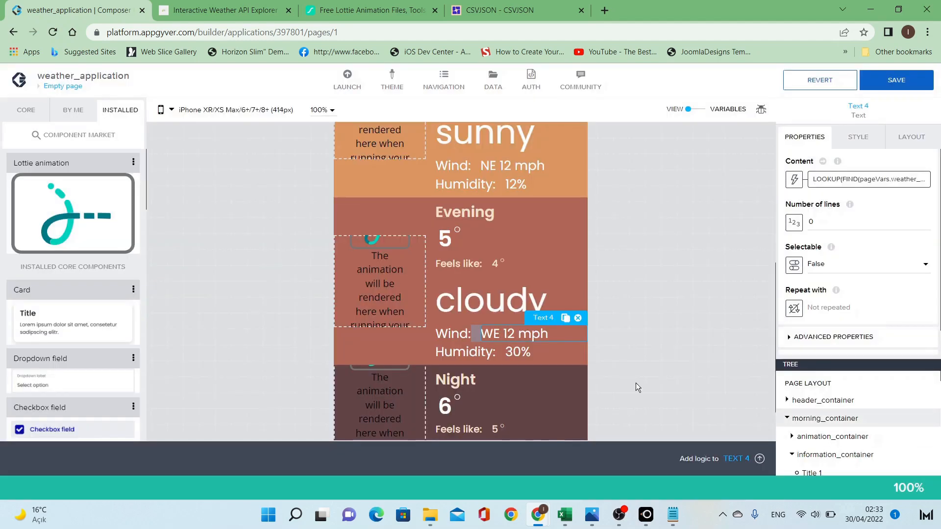
Clear the custom height value of night_container so that it grows to fit its content.
scroll(610, 379, "down", 2)
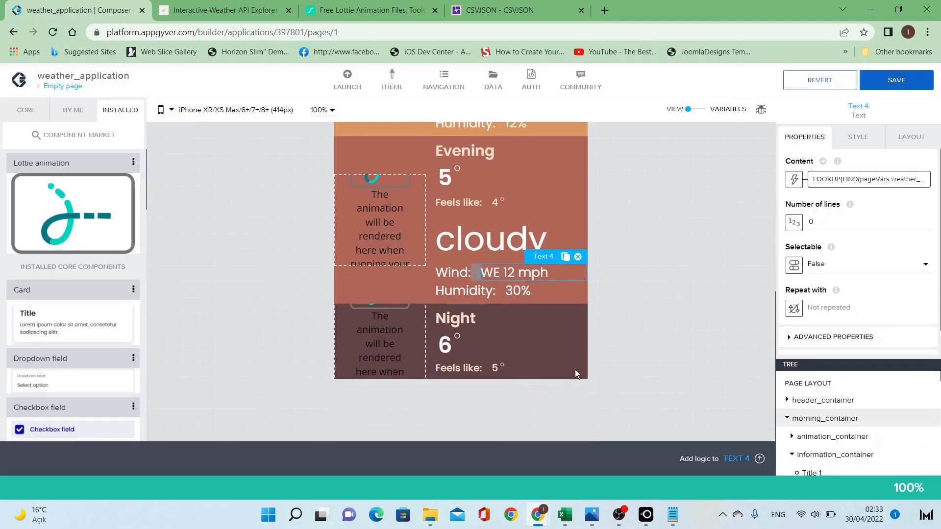
left_click(586, 305)
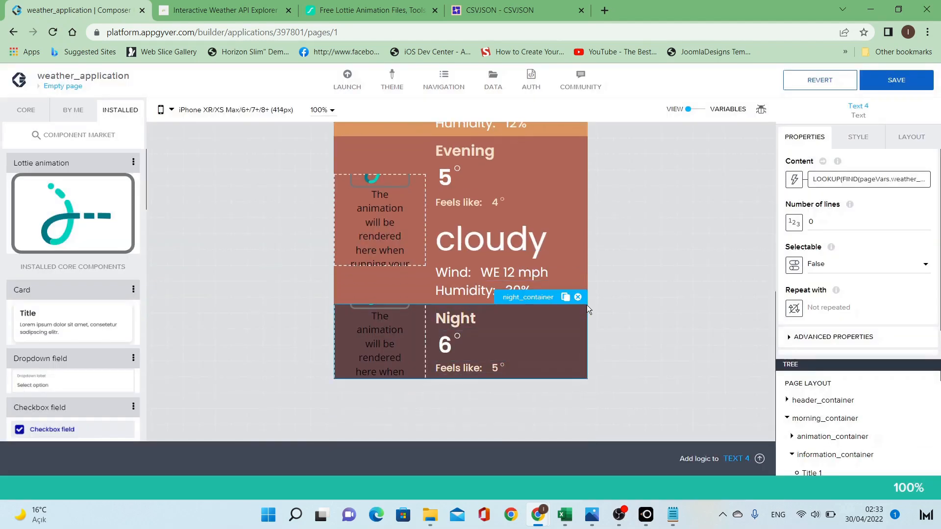
left_click(912, 136)
scroll(868, 297, "down", 3)
scroll(868, 298, "down", 3)
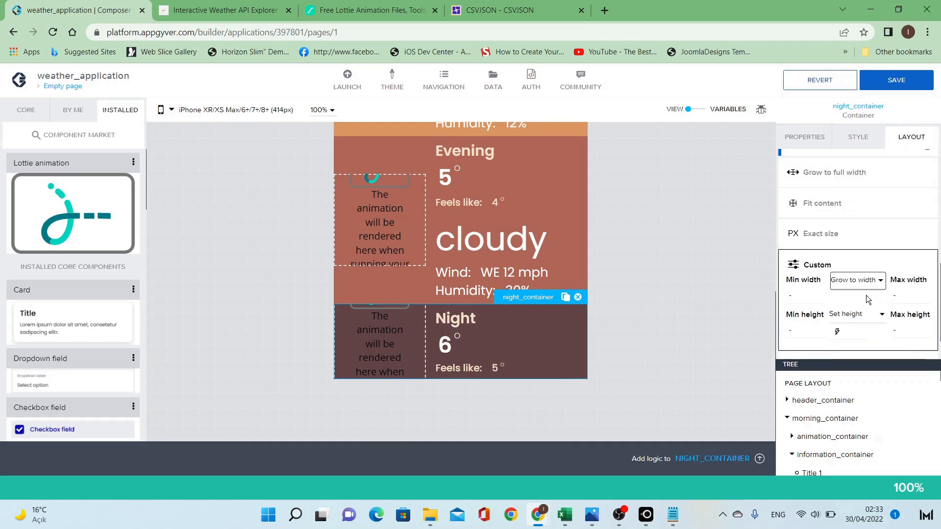
left_click(856, 339)
left_click(894, 405)
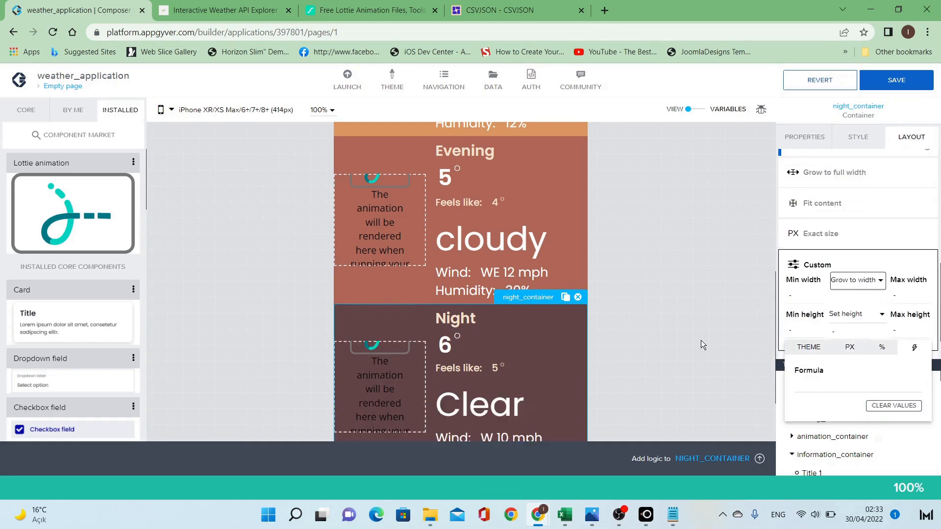
Bind the Night wind text's content to the copied formula with the hour set to 01 in both LOOKUP parts, and save the formula.
scroll(563, 348, "down", 2)
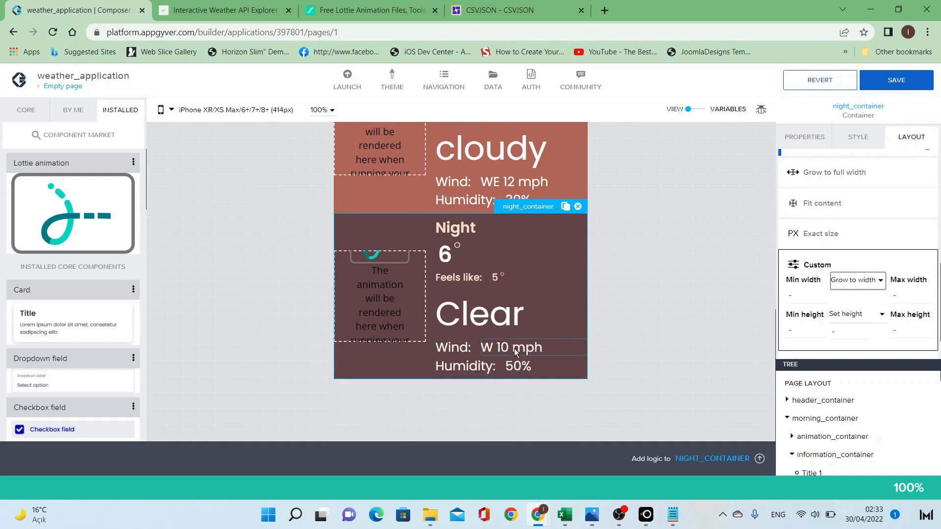
left_click(562, 348)
left_click(806, 136)
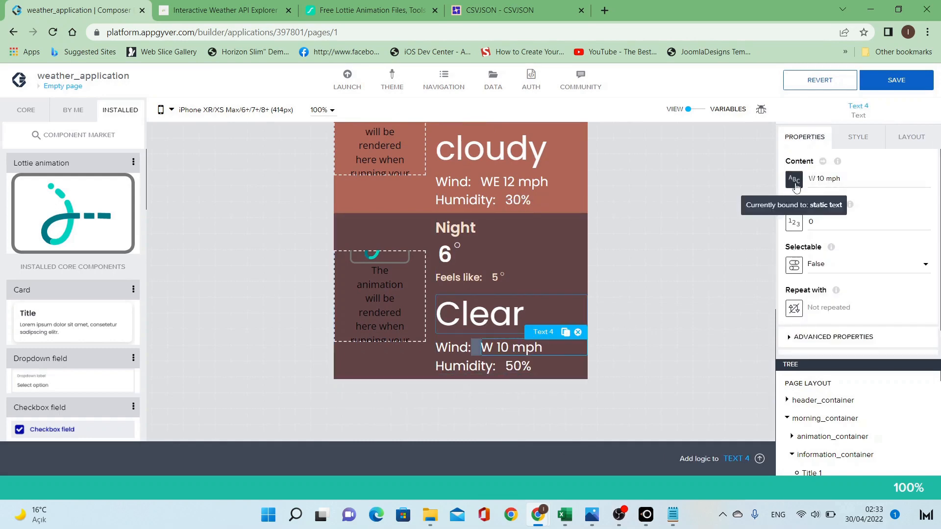
left_click(794, 179)
left_click(644, 265)
left_click(577, 296)
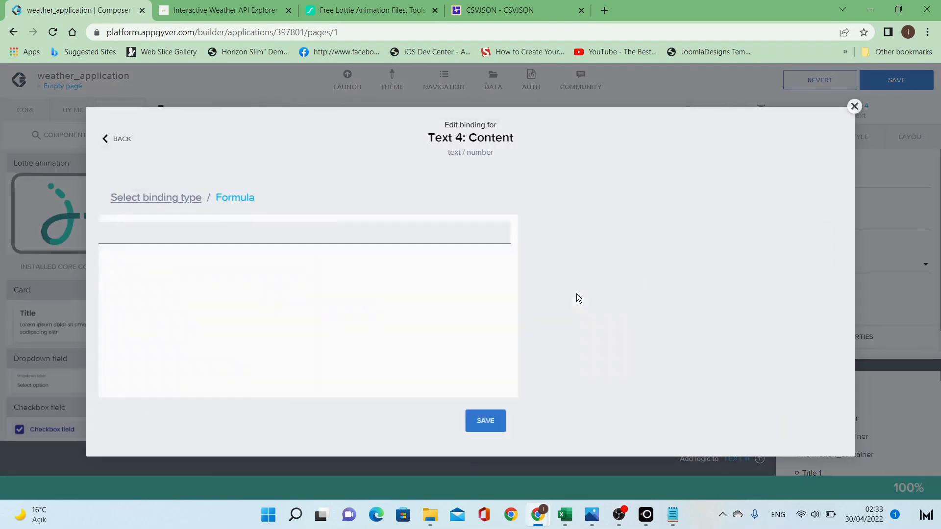
triple_click(477, 233)
type("LOOKUP(FIND(pageVars.weather_information.forecast.forecastday[0].hour,GET_DATETIME_COMPONENT(item.time,\"hour\") == 15),\"wind_dir\") + \" \" + LOOKUP(FIND(pageVars.weather_information.forecast.forecastday[0].hour,GET_DATETIME_COMPONENT(item.time,\"hour\") == 15),\"wind_mph\") + \" mph\"")
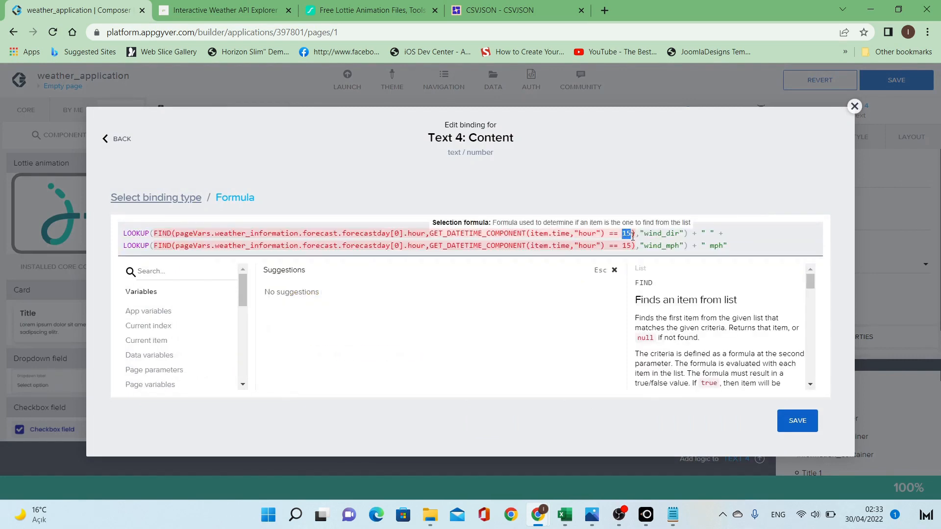
key("Down")
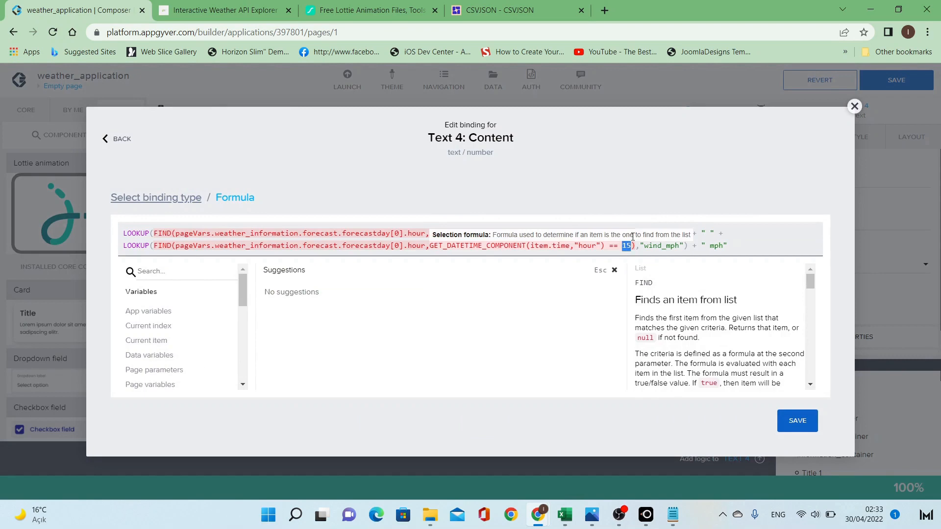
type("01")
left_click(740, 237)
left_click(794, 422)
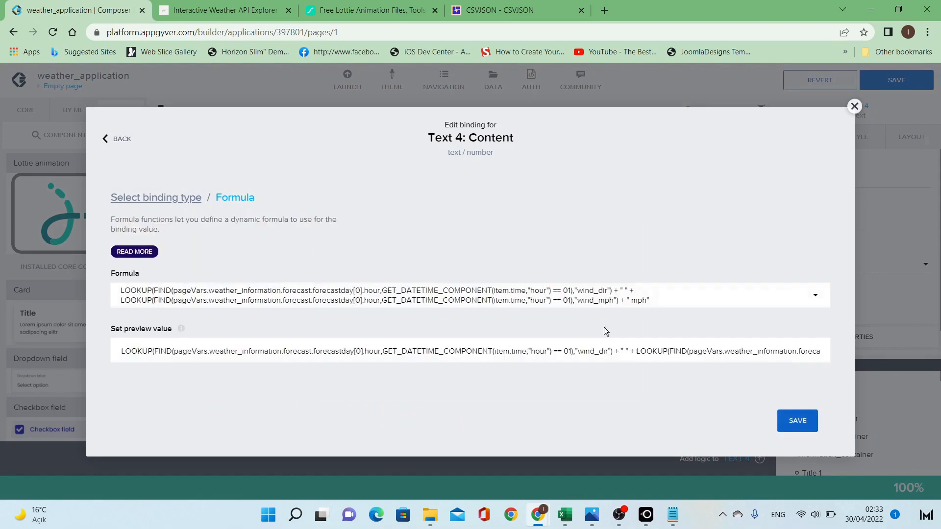
Set the Night wind binding's preview value to "SE 13 mph" and save the binding.
triple_click(666, 356)
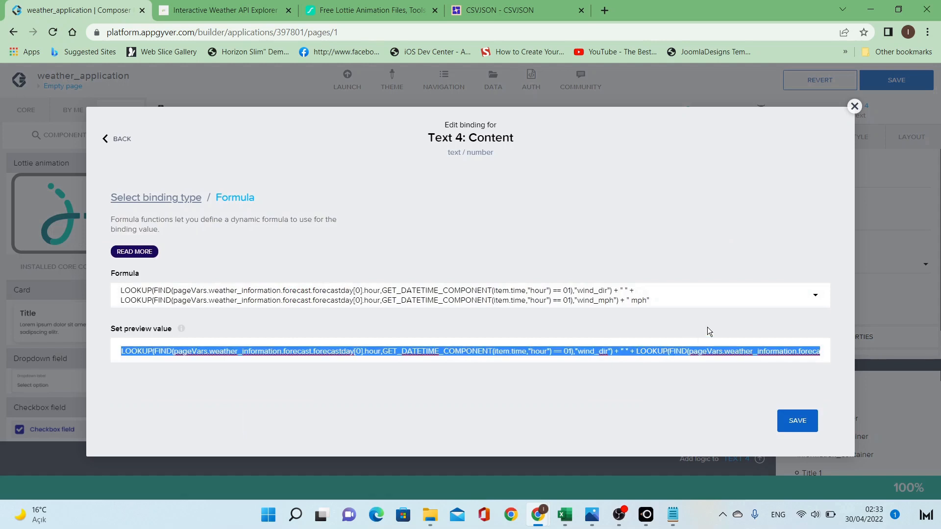
type("WE")
key("BackSpace")
key("BackSpace")
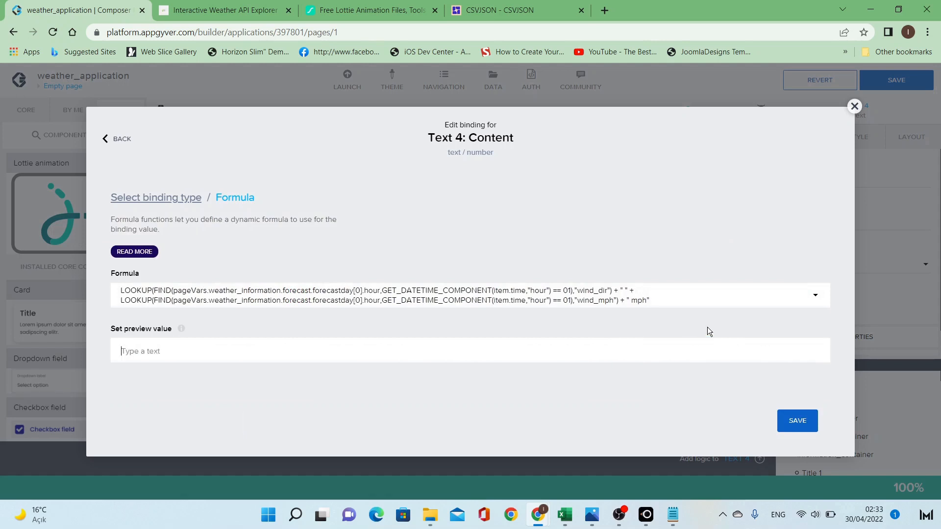
type("SE 12")
key("BackSpace")
left_click(797, 421)
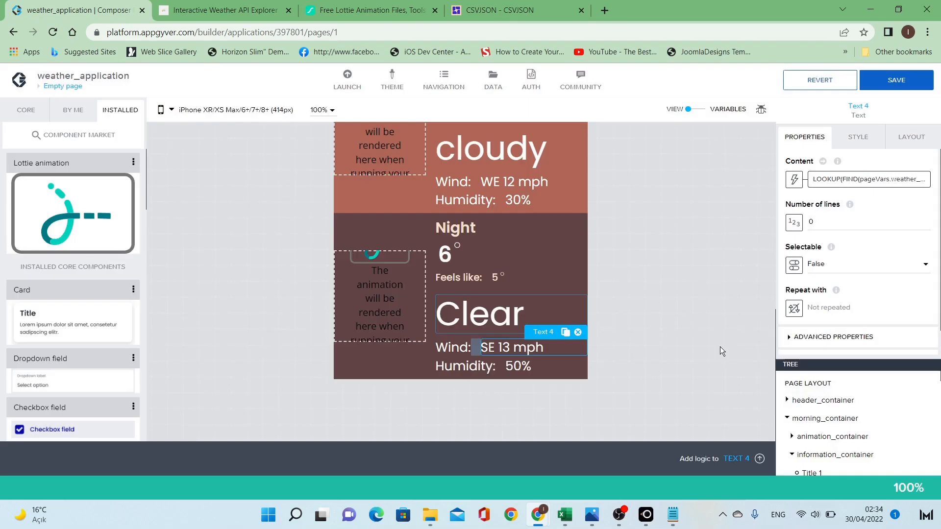
Open the Evening condition text's content formula in the formula editor.
left_click(519, 161)
left_click(833, 190)
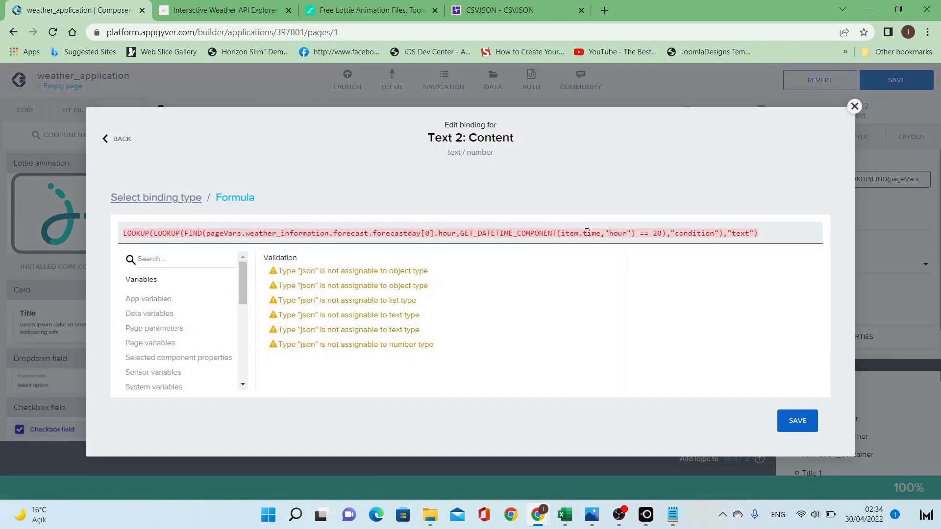
Copy the condition-text lookup formula for hour 20 from the Evening section's content binding and save that binding.
triple_click(587, 232)
key("ctrl+c")
left_click(797, 420)
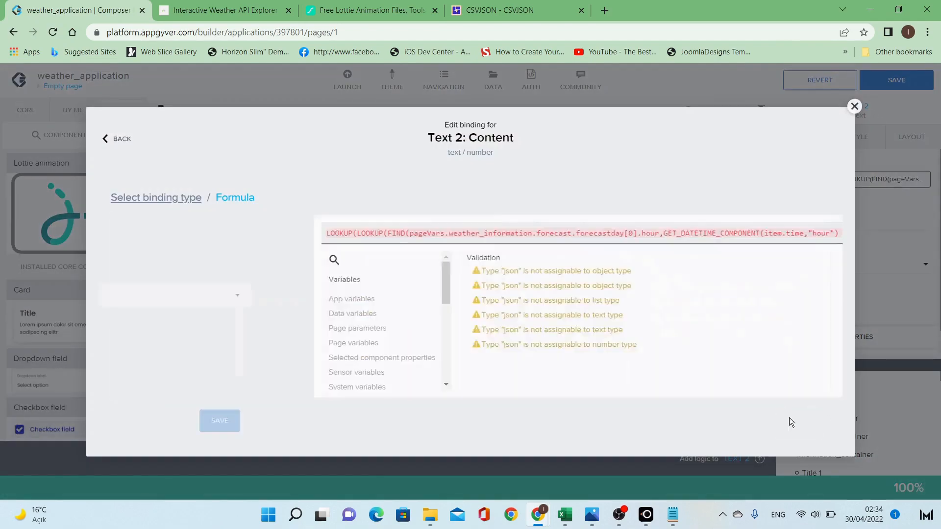
left_click(797, 421)
Bind the Night section's condition text to the copied LOOKUP formula, with the hour set to 01.
left_click(490, 315)
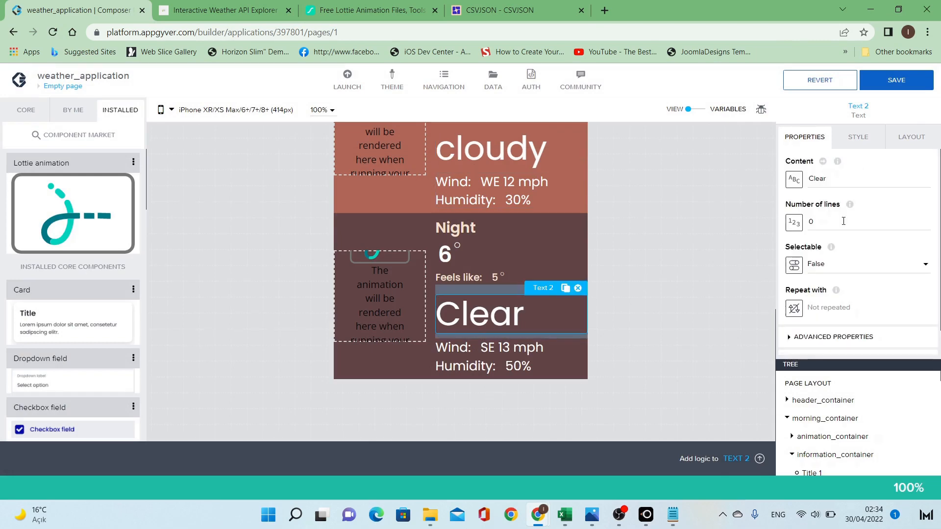
left_click(794, 185)
left_click(624, 273)
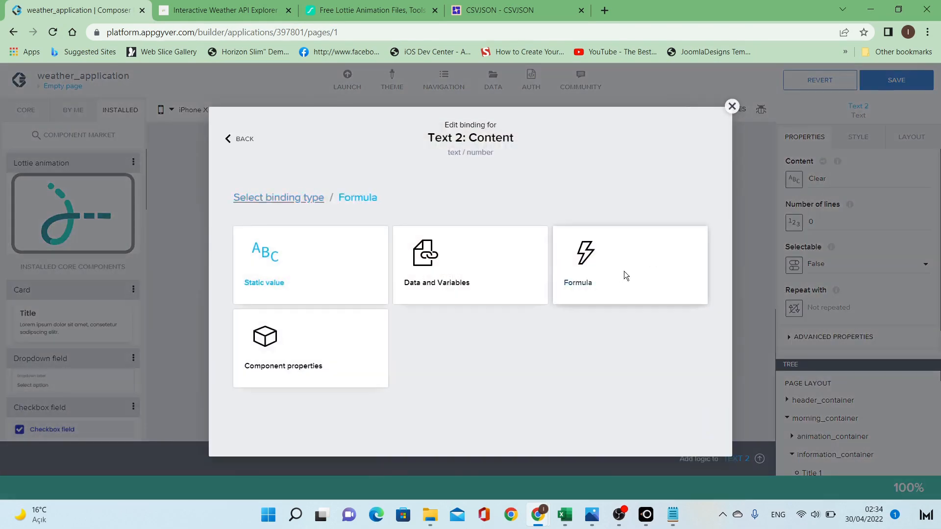
key("ctrl+a")
key("ctrl+v")
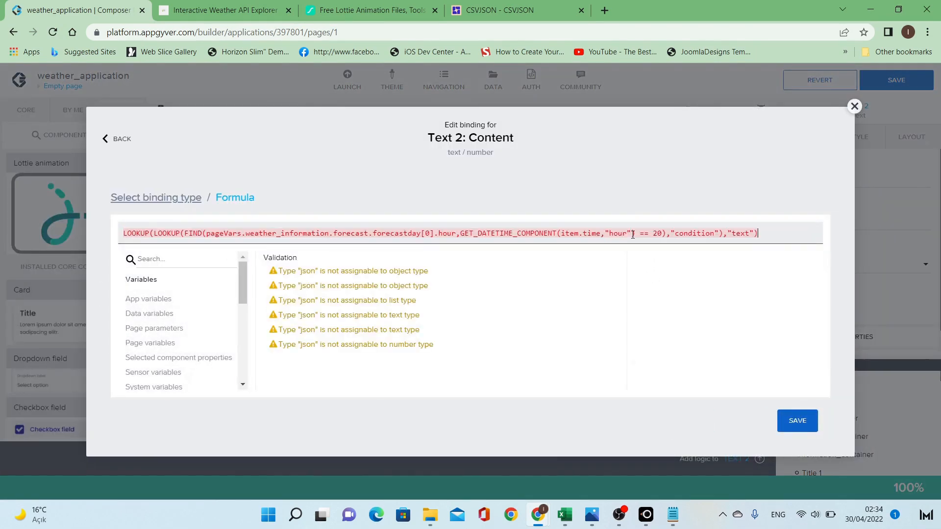
double_click(656, 233)
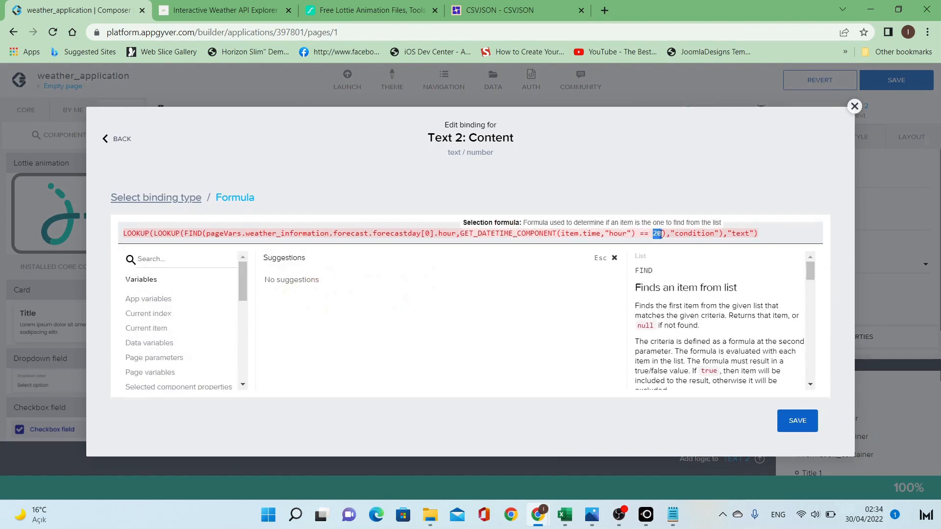
type("01")
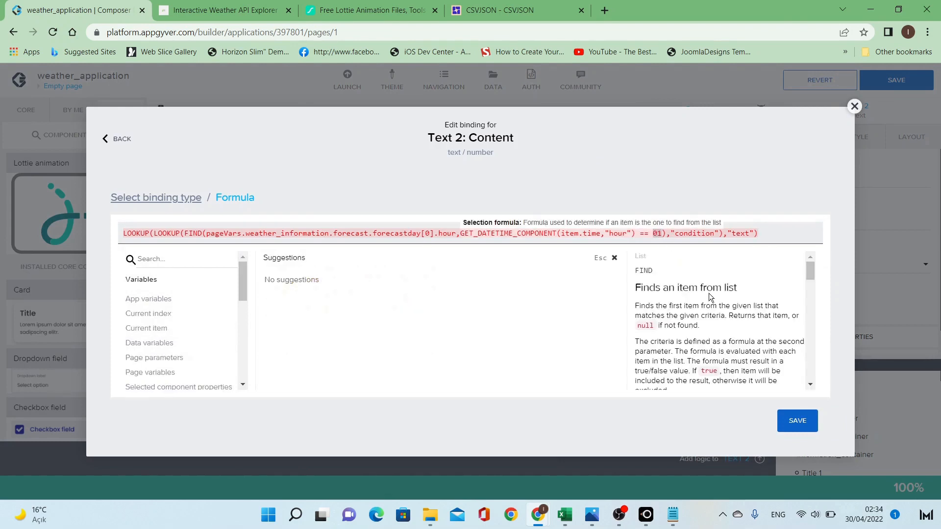
left_click(799, 418)
Set the preview value of the Night condition text to "snow" and save the binding.
left_click(727, 346)
key("ctrl+a")
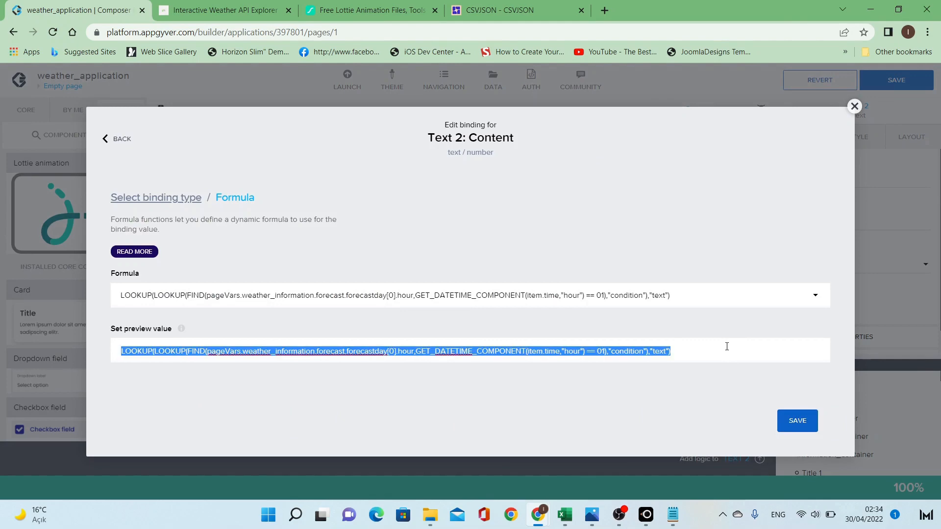
type("snow")
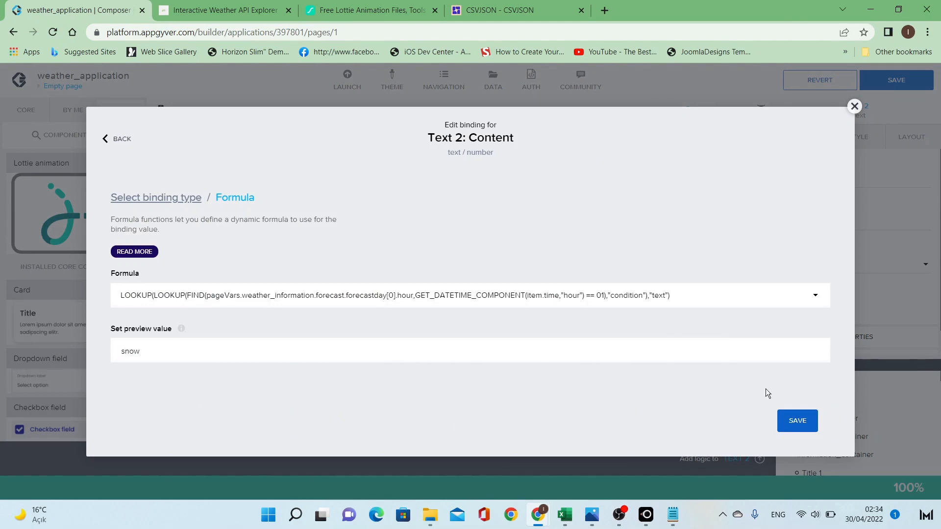
left_click(794, 422)
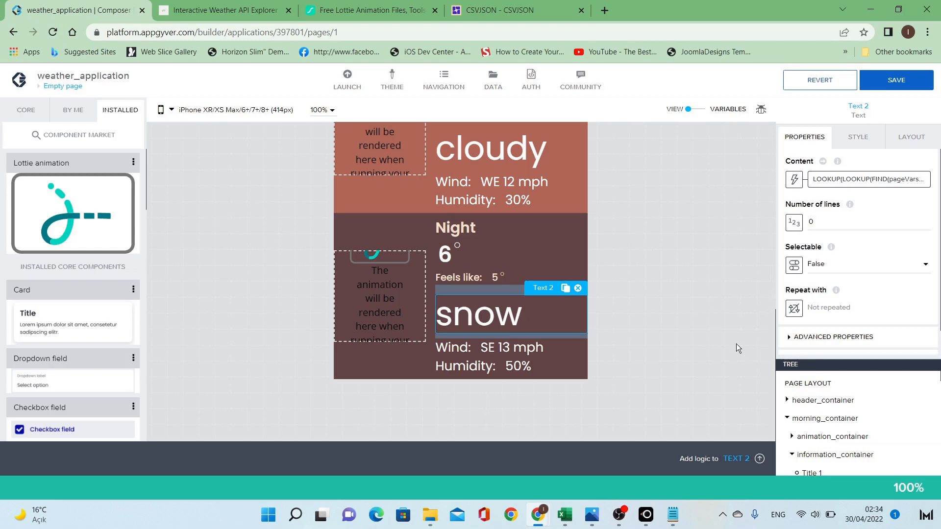
Copy the humidity lookup formula from the 12% humidity text in the section above Evening.
left_click(507, 348)
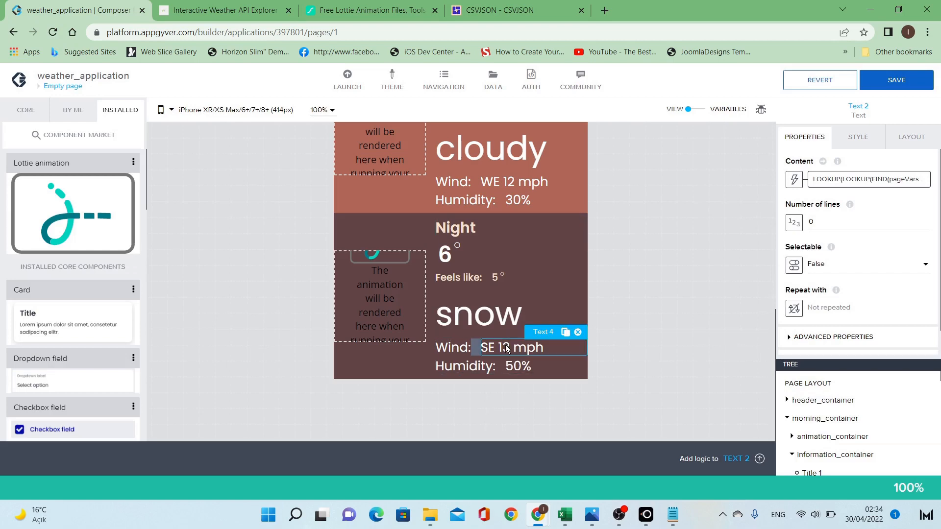
left_click(521, 367)
left_click(516, 201)
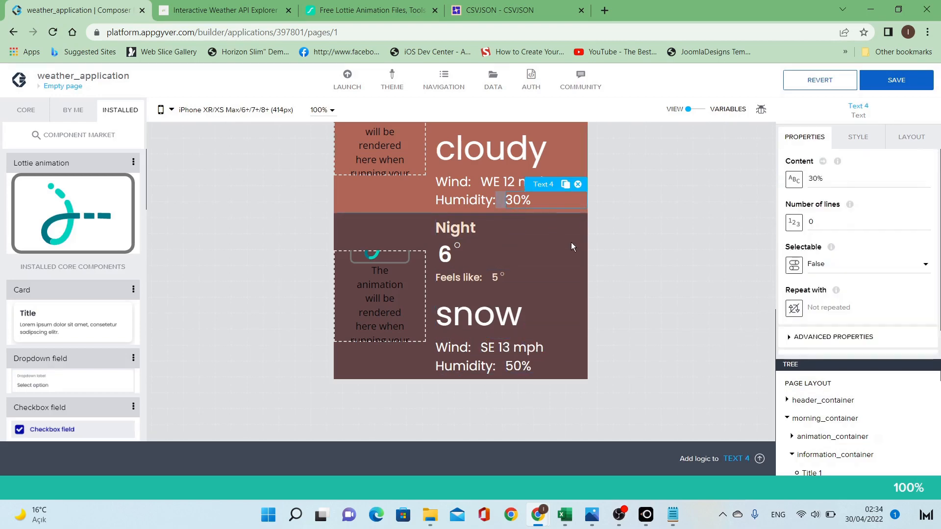
scroll(617, 291, "up", 1)
scroll(617, 294, "up", 3)
left_click(517, 155)
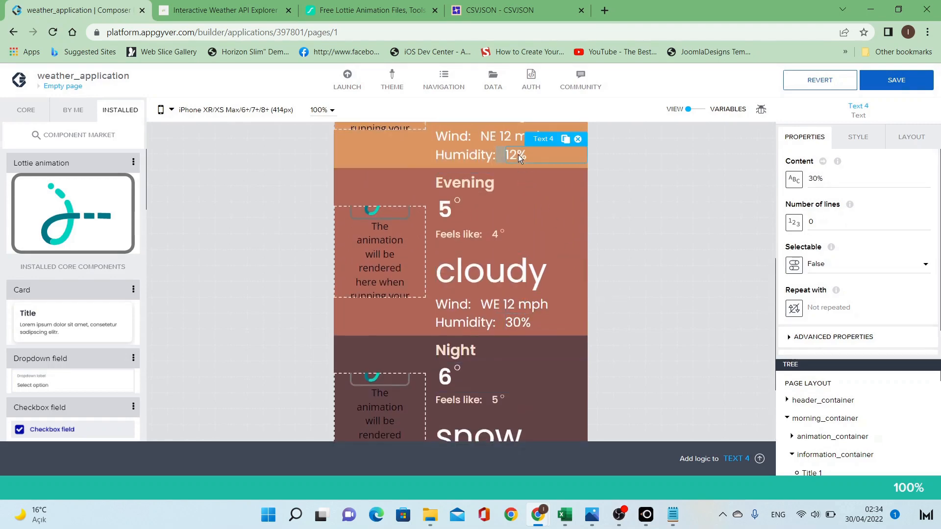
left_click(833, 180)
triple_click(624, 235)
key("ctrl+c")
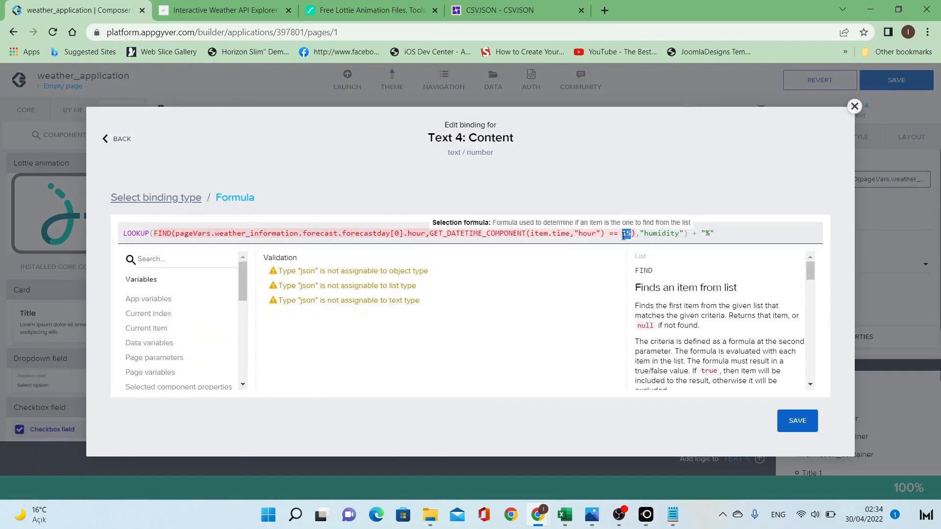
left_click(794, 421)
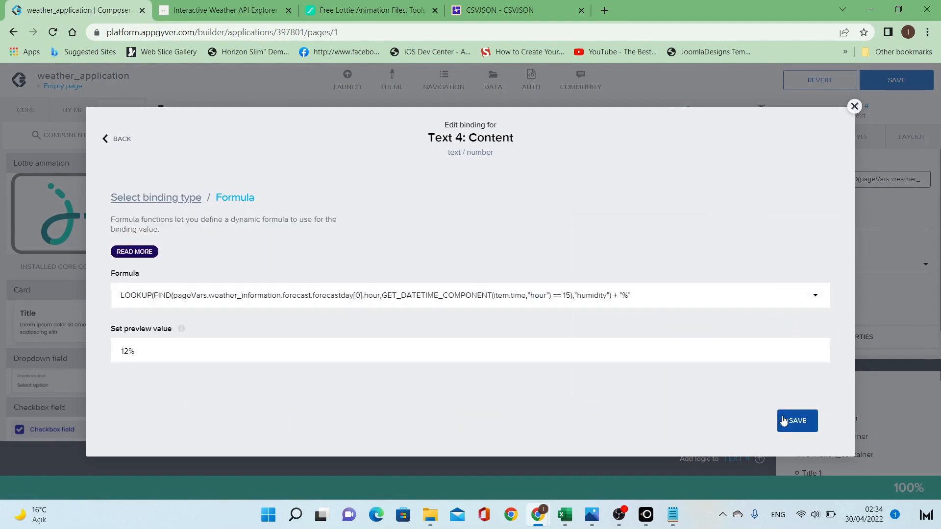
left_click(784, 421)
Bind the Evening section's humidity value to the copied humidity formula, with the hour set to 20.
scroll(513, 309, "down", 2)
scroll(513, 309, "down", 1)
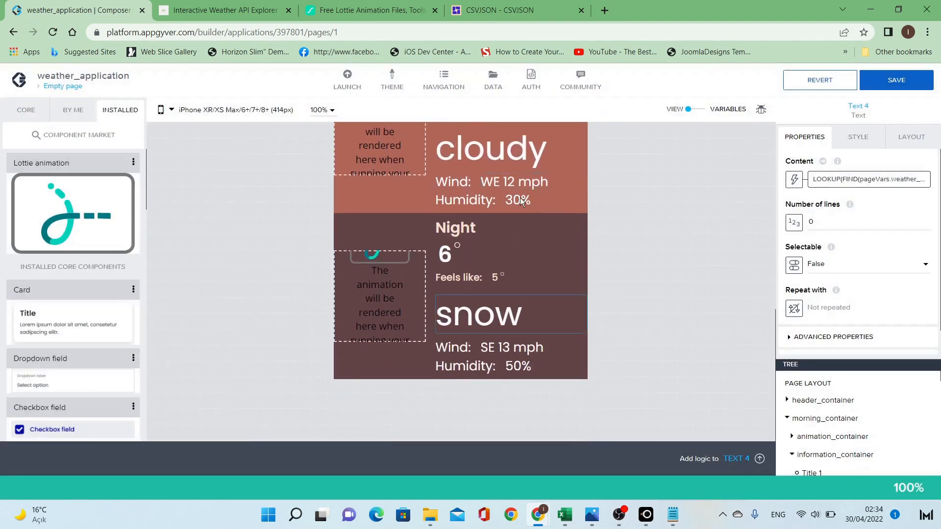
left_click(521, 196)
left_click(795, 179)
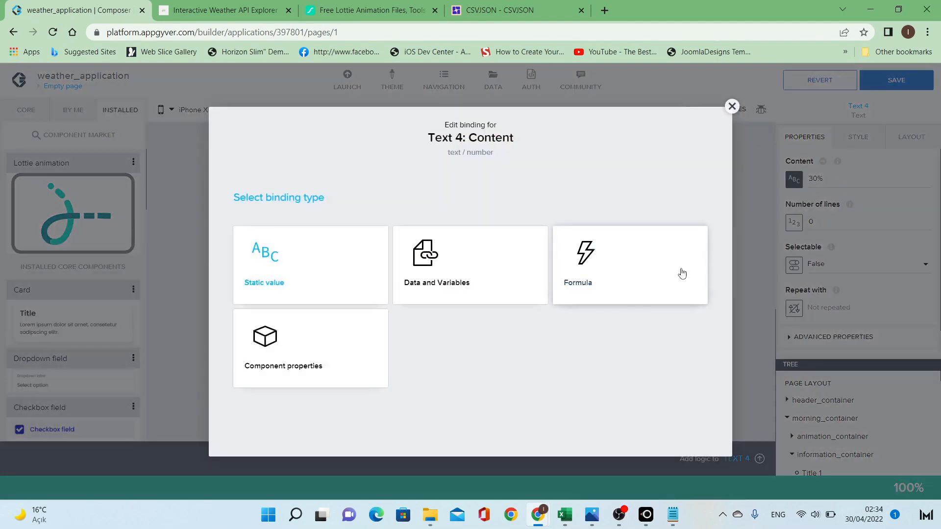
left_click(680, 274)
left_click(573, 297)
key("ctrl+a")
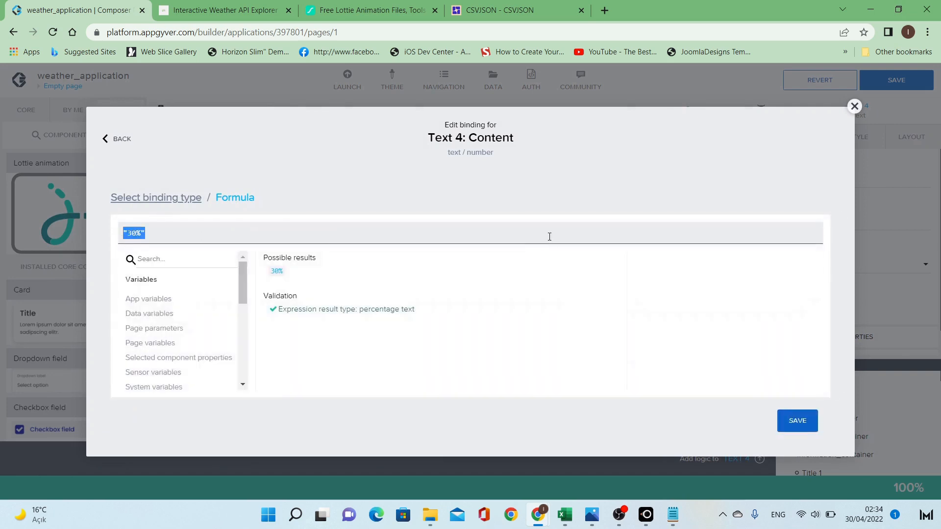
key("ctrl+v")
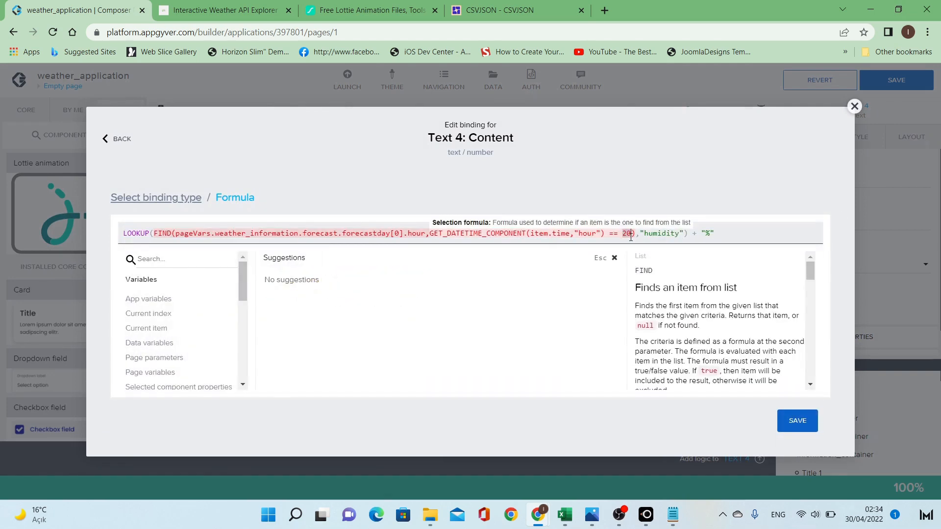
left_click(791, 427)
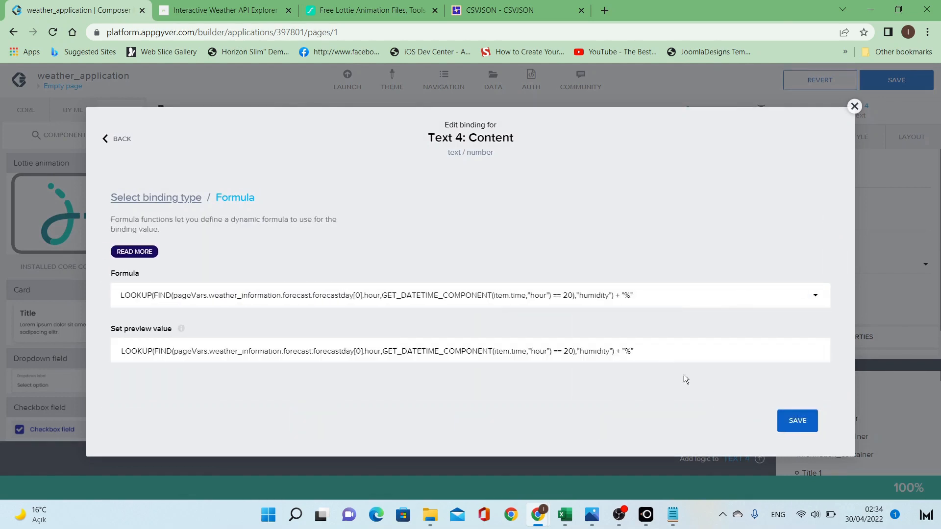
Set the preview value of the Evening humidity text to 76% and save the binding.
triple_click(701, 354)
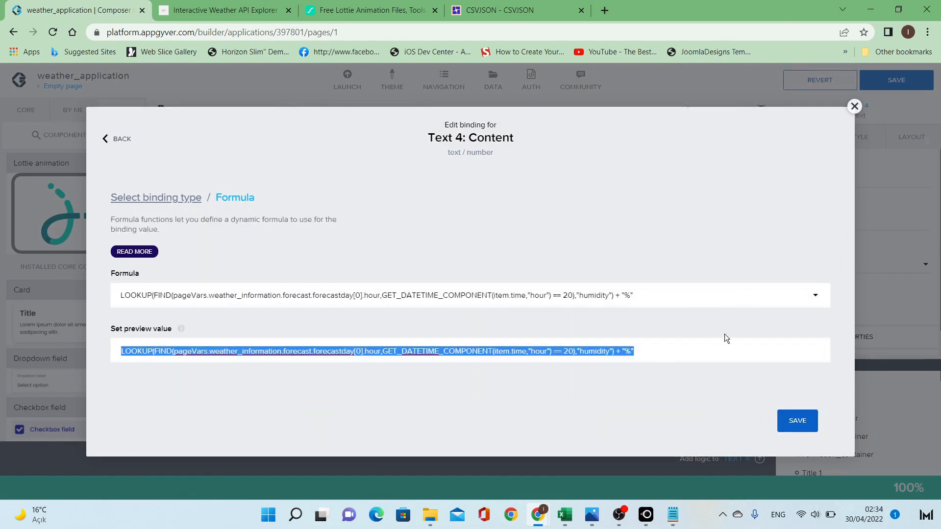
type("76")
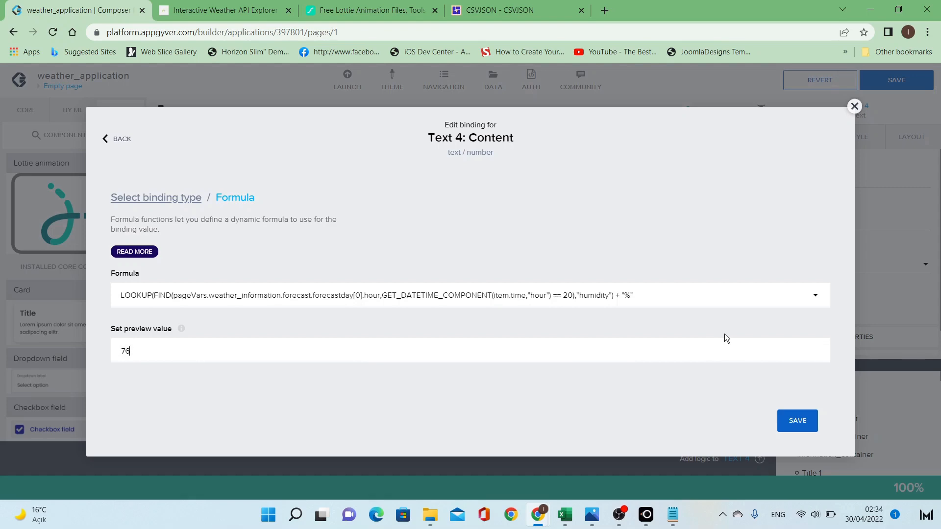
left_click(797, 420)
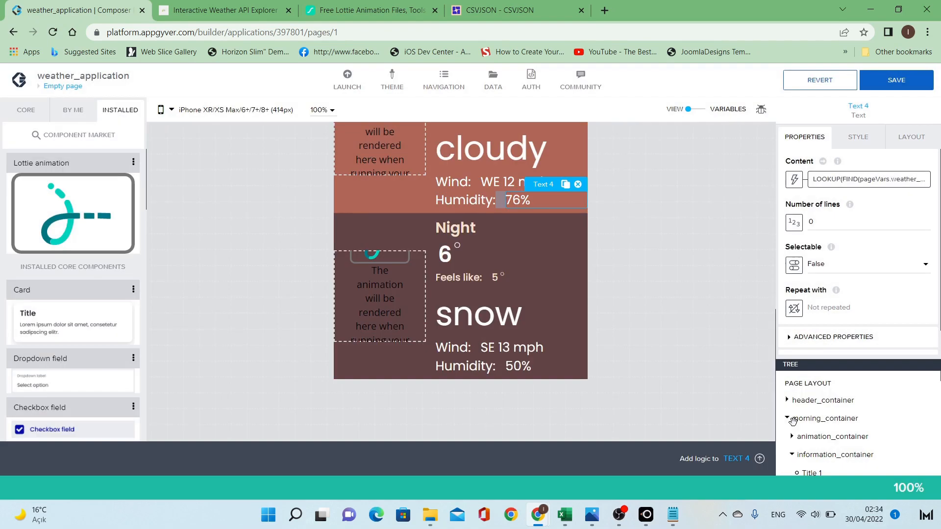
Bind the Night section's humidity value to the copied humidity formula, with the hour set to 01.
left_click(522, 372)
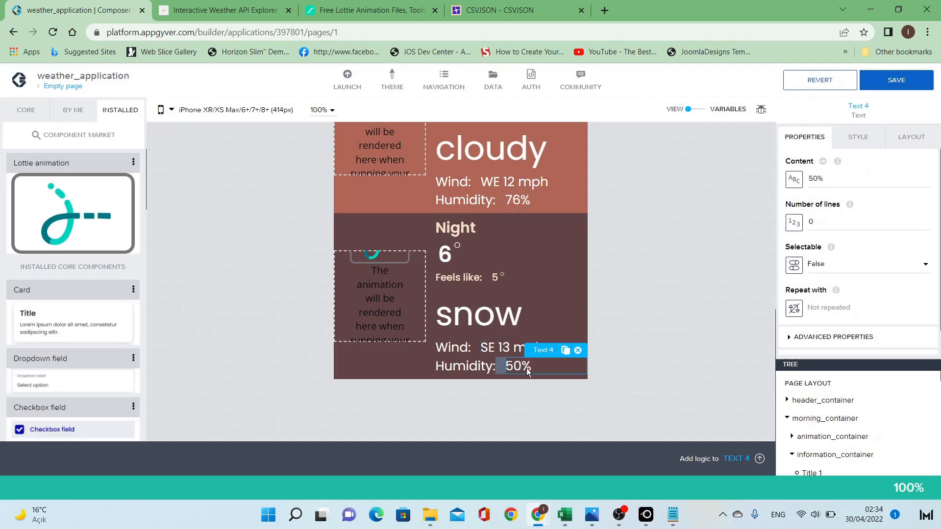
left_click(794, 180)
left_click(586, 287)
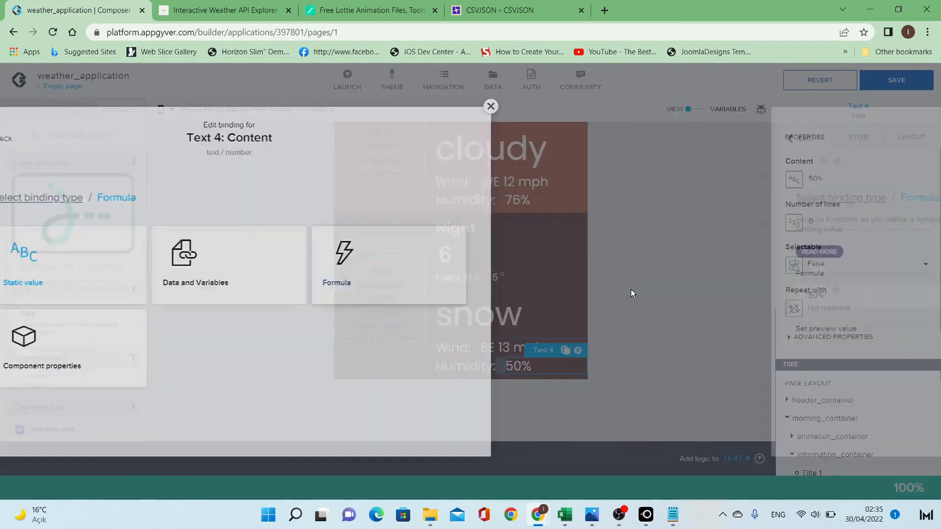
left_click(561, 301)
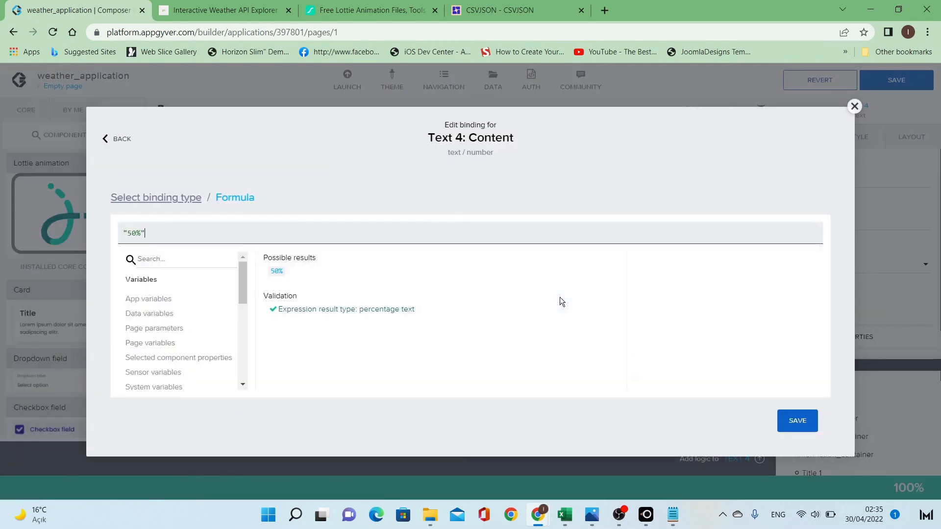
key("ctrl+a")
key("ctrl+v")
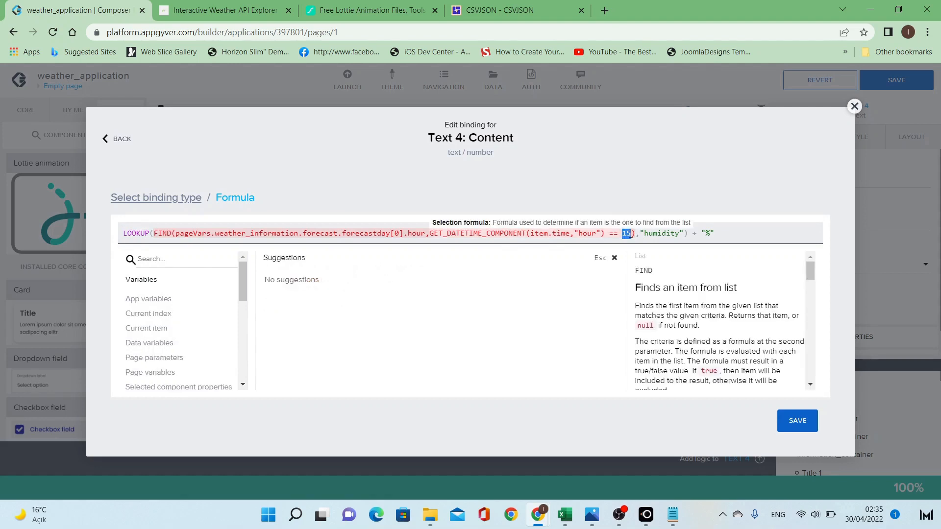
left_click(797, 421)
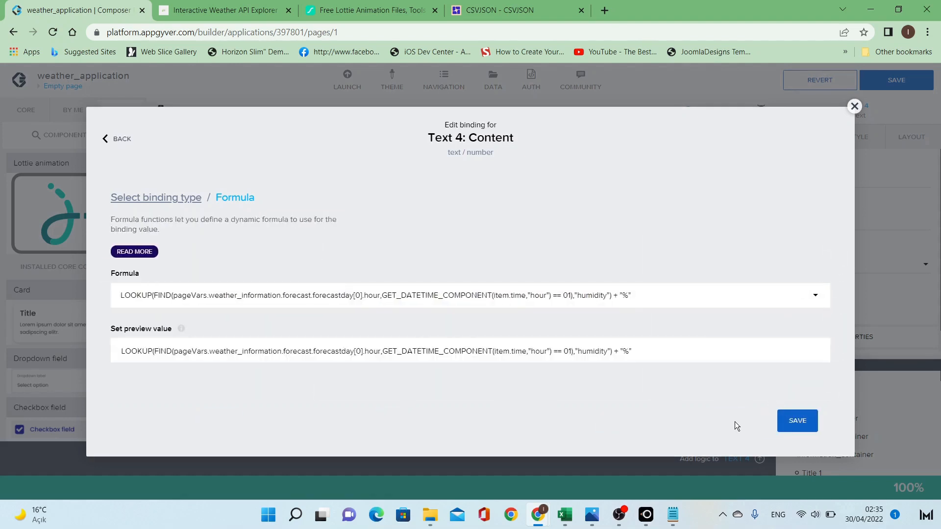
Set the preview value of the Night humidity text to 56% and save the binding.
triple_click(667, 349)
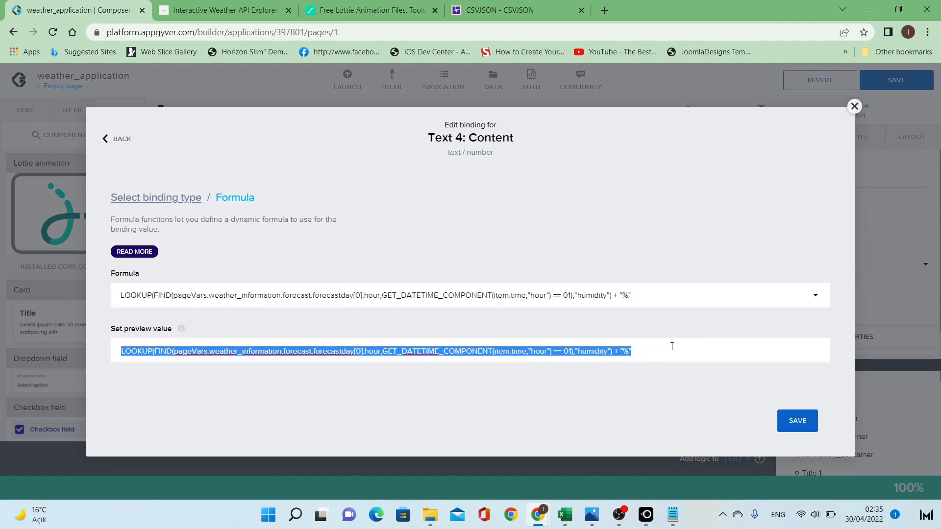
type("56")
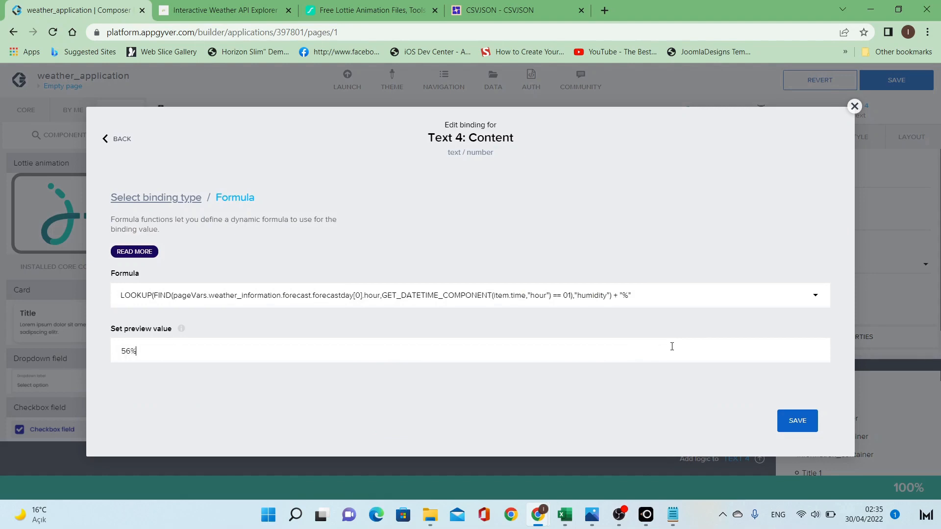
left_click(797, 414)
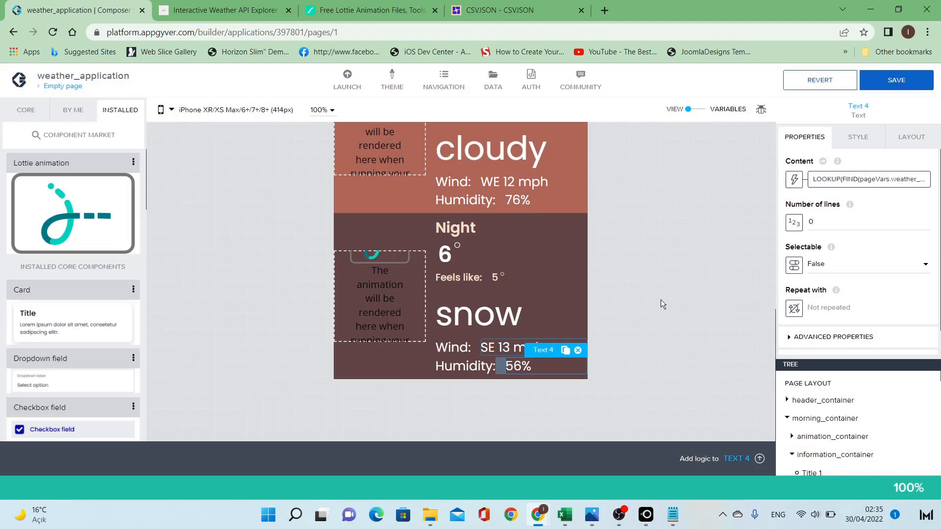
Deselect the humidity text, save the application and show the page's style settings.
left_click(661, 300)
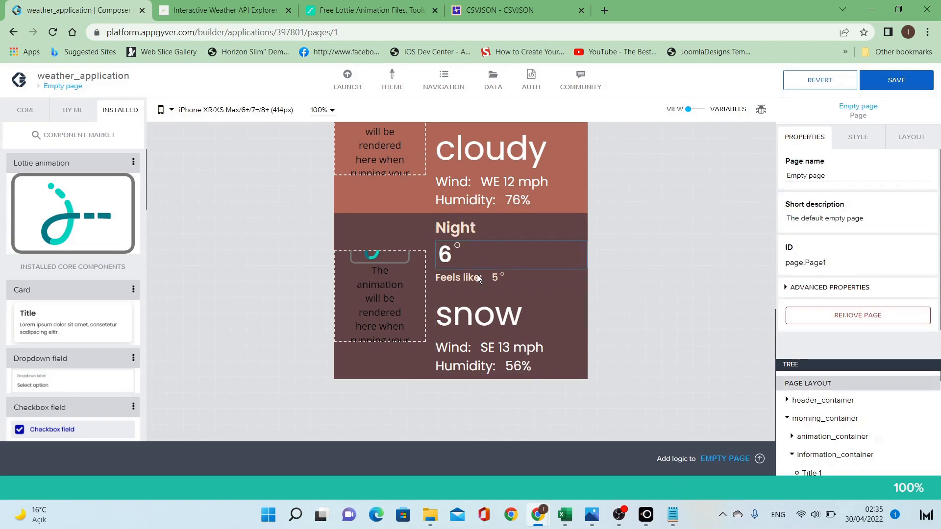
left_click(897, 80)
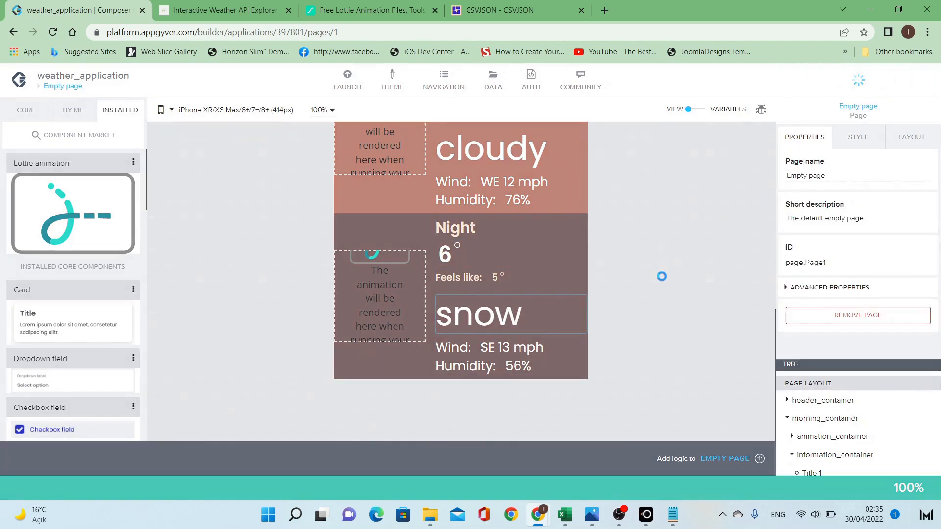
left_click(855, 140)
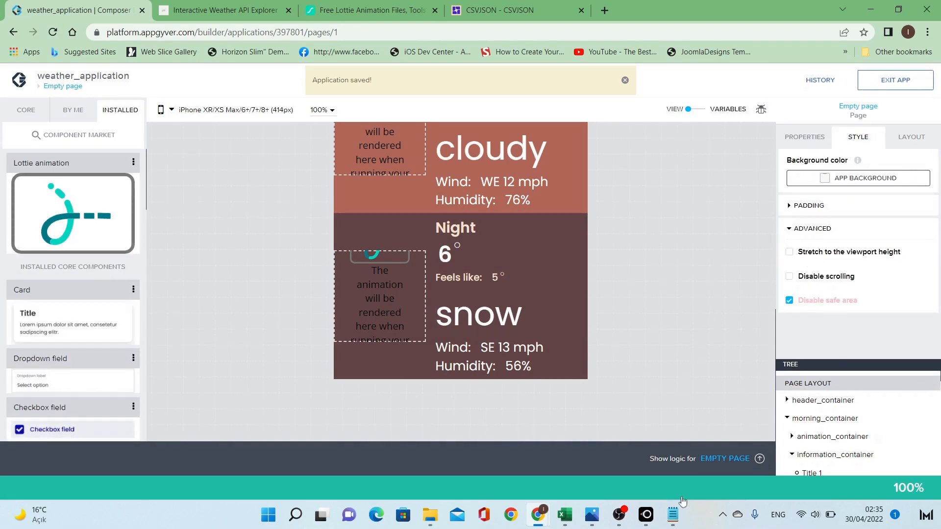
Switch to LetsView to check the weather app on the mirrored phone, and return to the composer.
mouse_move(646, 515)
left_click(690, 470)
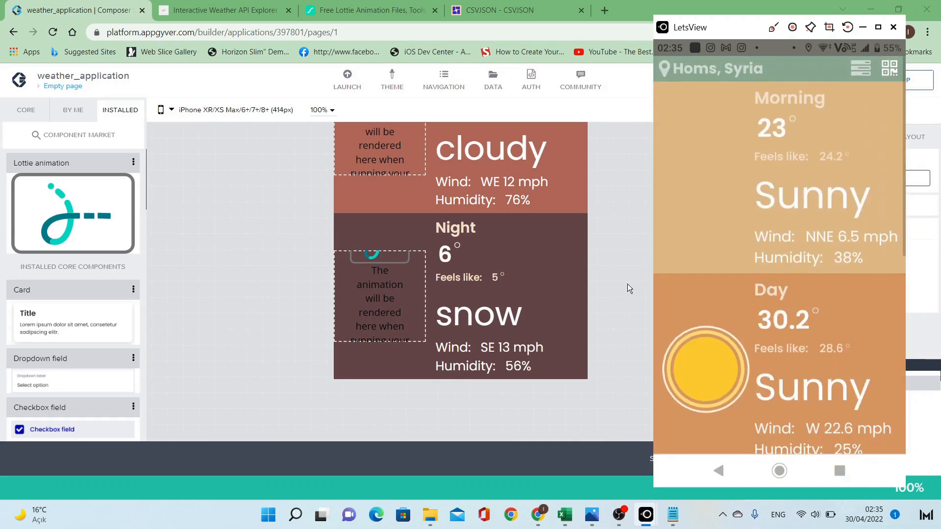
left_click(630, 274)
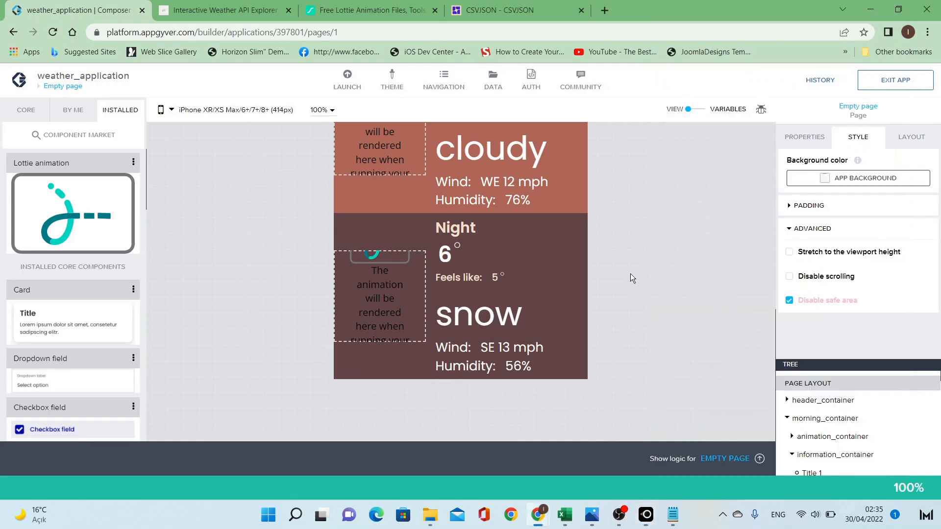
Examine the Morning section's condition text and the Lottie animation placeholder beside it.
scroll(631, 274, "up", 13)
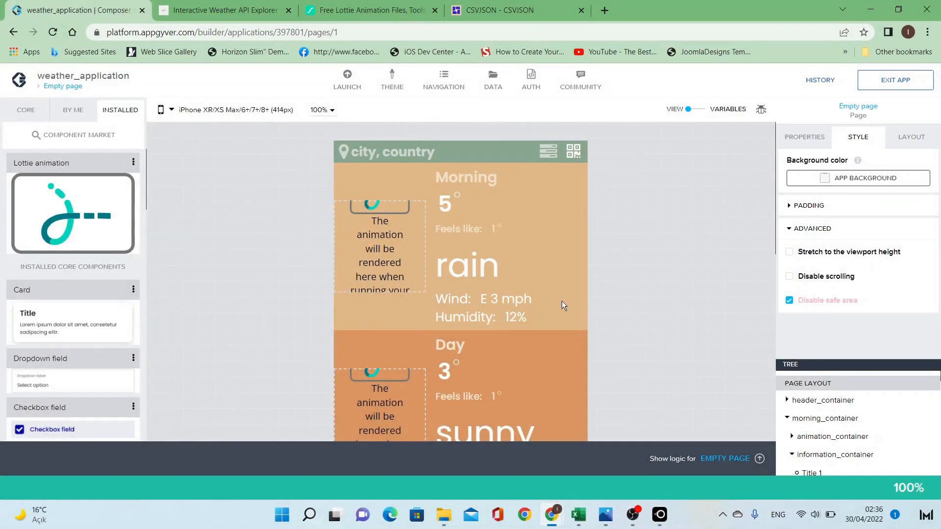
left_click(465, 272)
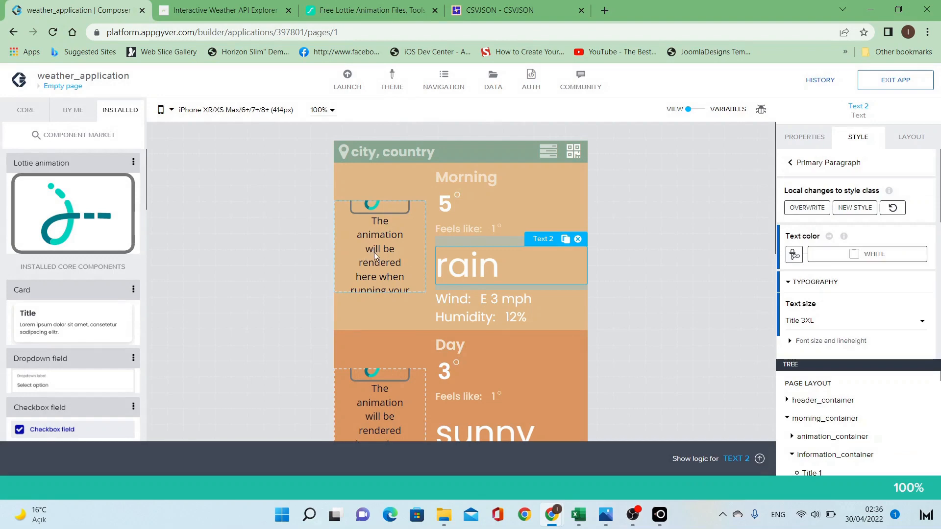
left_click(401, 274)
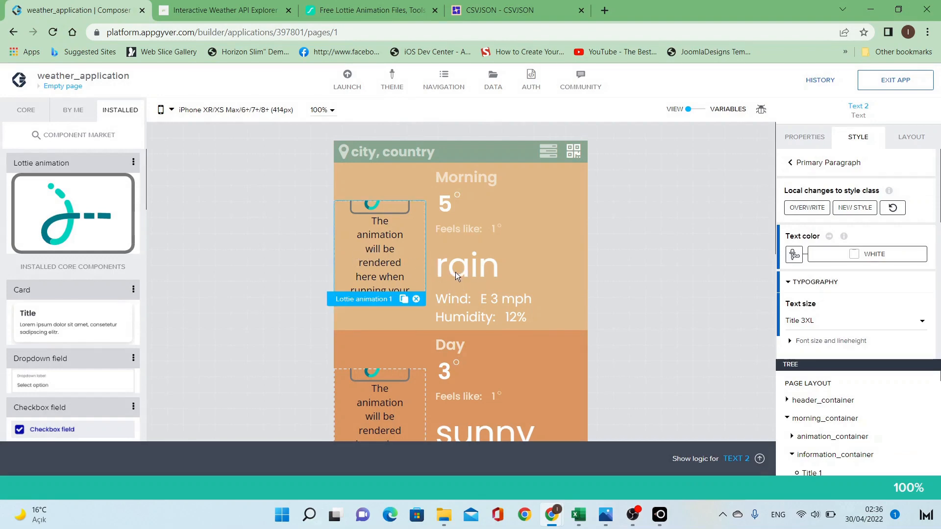
left_click(477, 275)
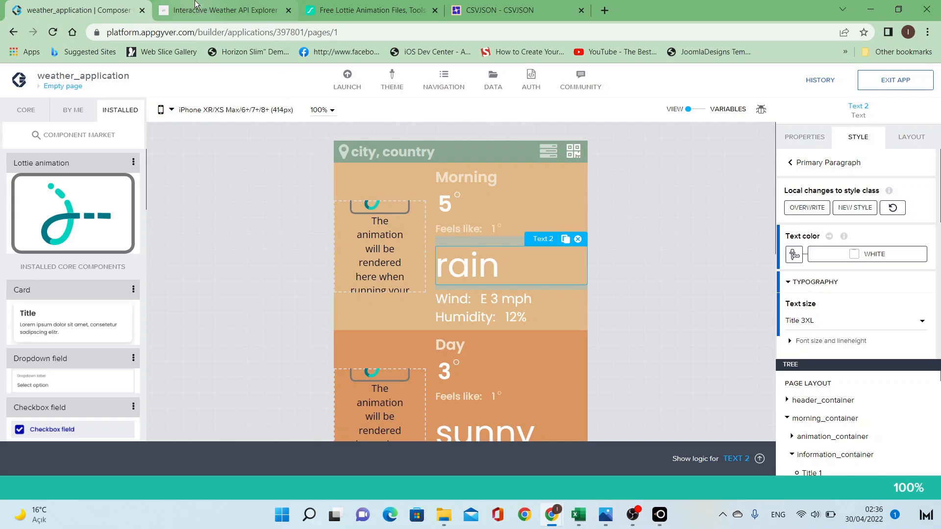
Switch to the WeatherAPI site and open its API documentation.
left_click(198, 9)
left_click(316, 247)
scroll(316, 247, "up", 20)
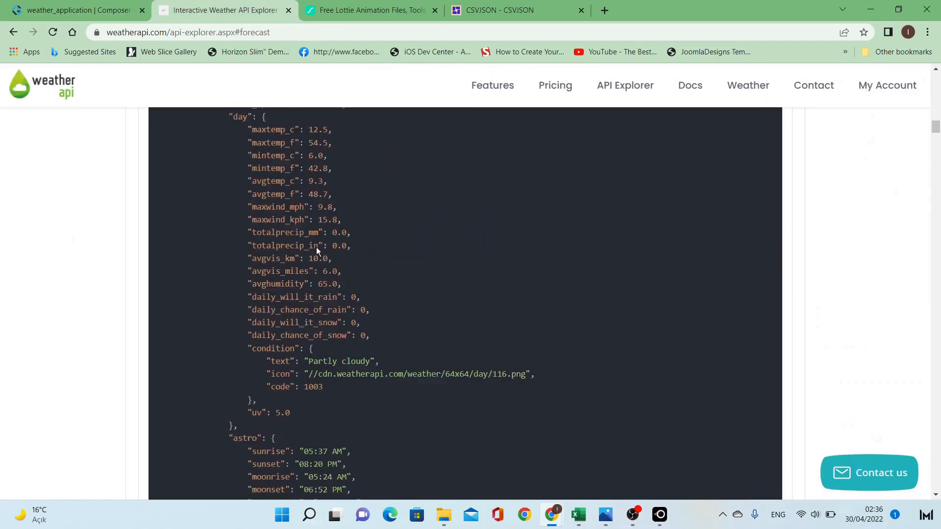
scroll(316, 247, "up", 15)
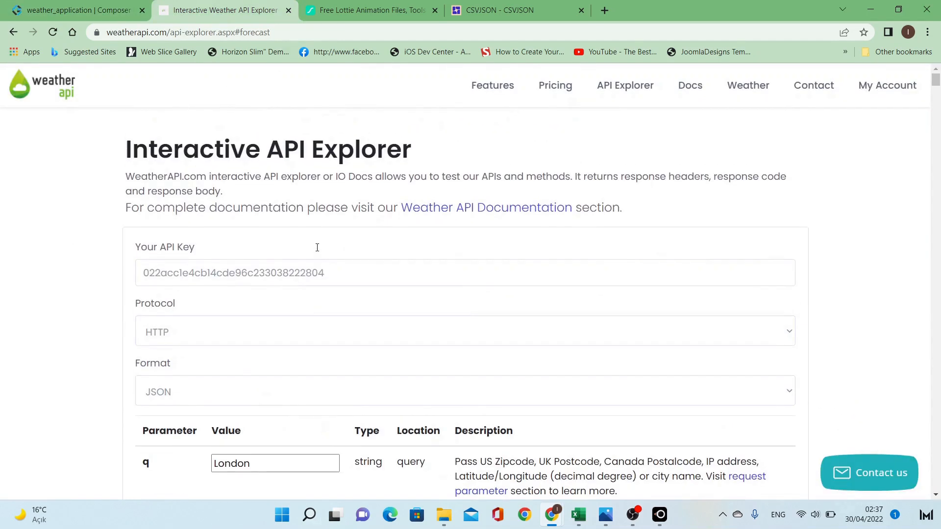
left_click(694, 91)
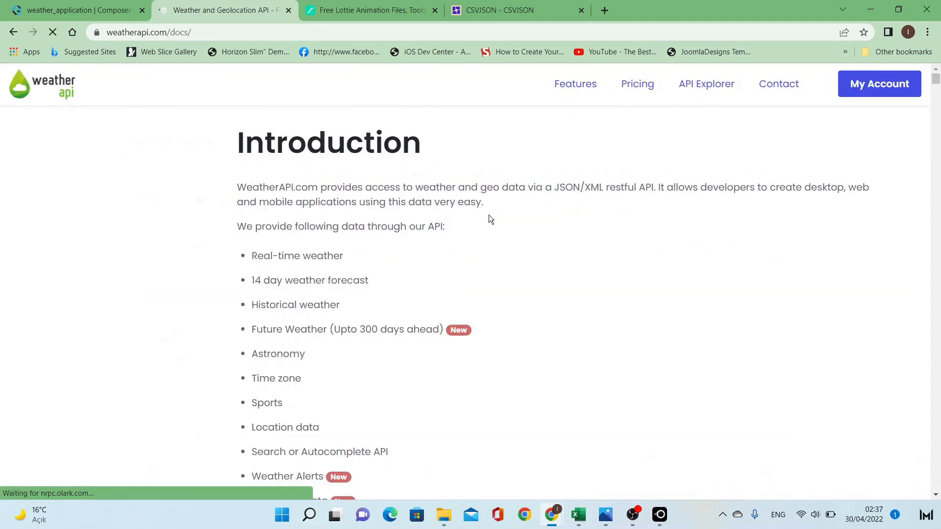
Find the Weather Icons and Codes section of the documentation and read how condition codes describe the weather.
scroll(493, 219, "down", 6)
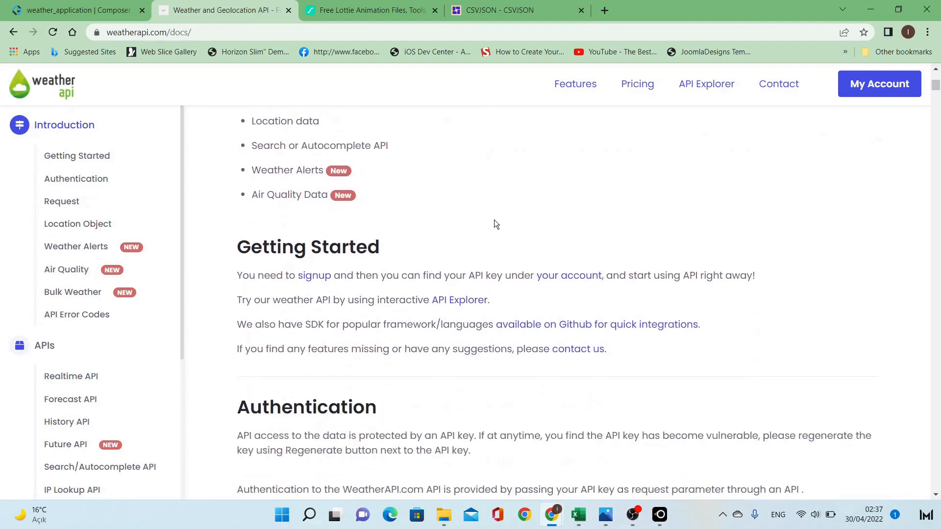
scroll(526, 258, "down", 20)
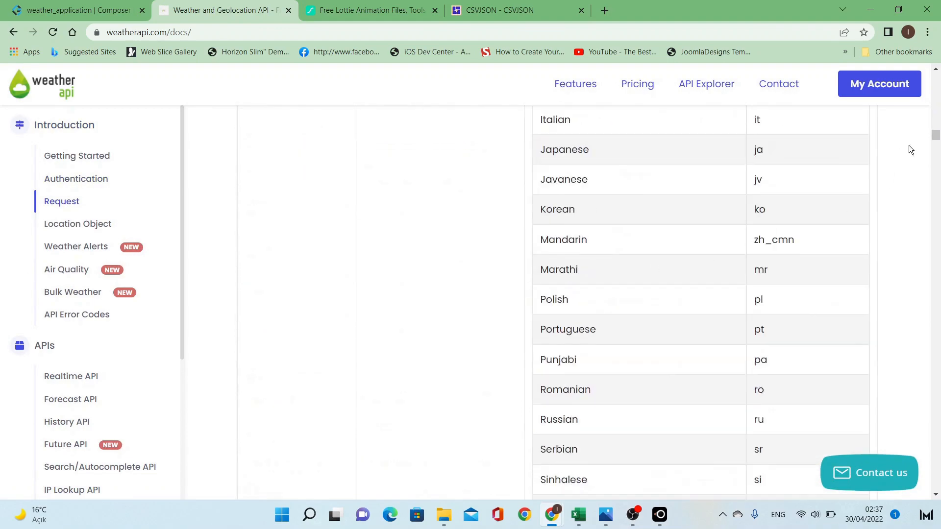
left_click_drag(936, 133, 936, 461)
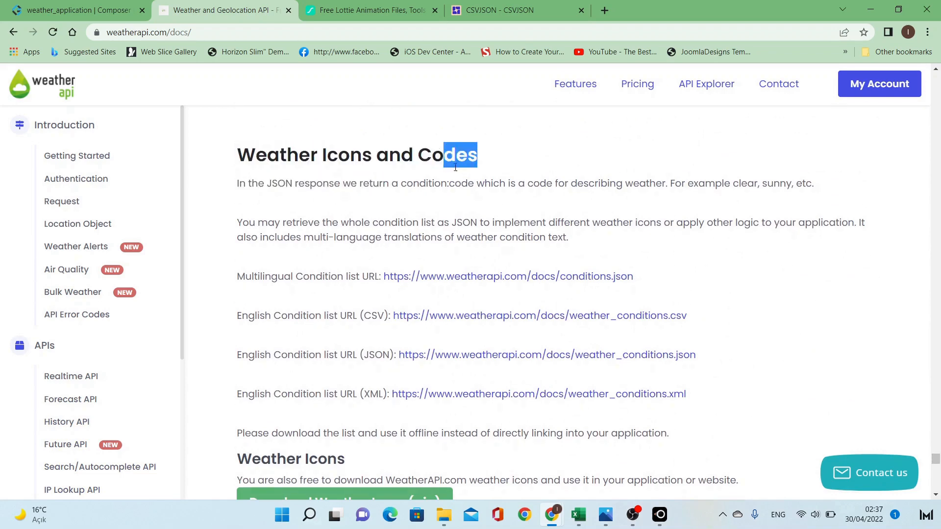
left_click_drag(589, 186, 805, 186)
left_click(790, 187)
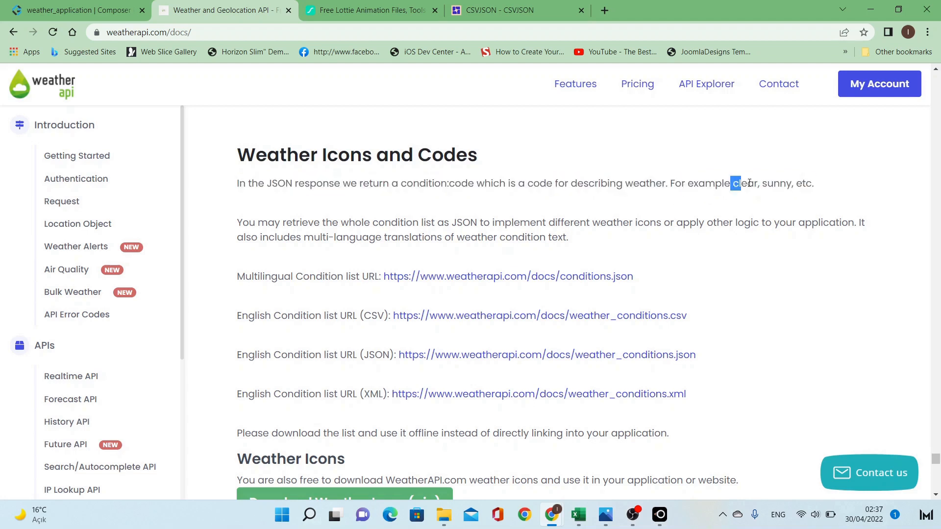
Download the English condition list as weather_conditions.csv and open the file in Excel.
scroll(486, 211, "down", 1)
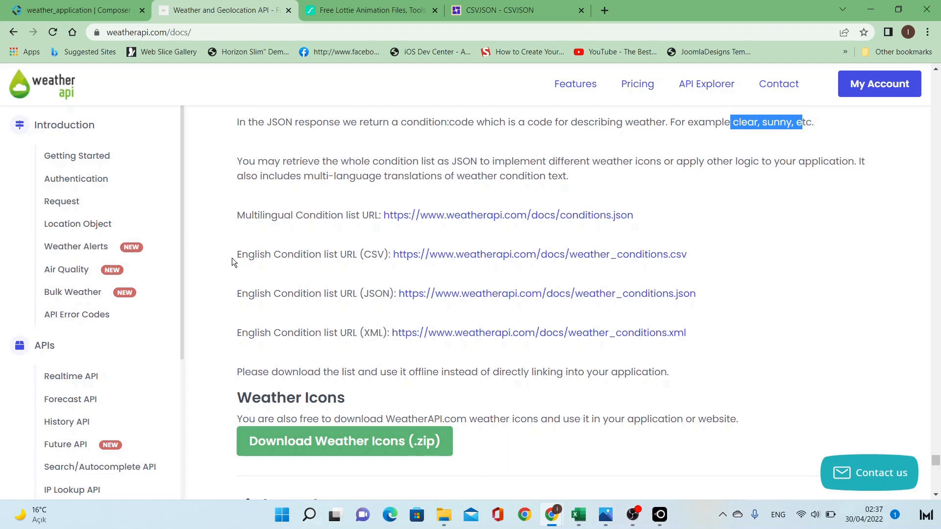
left_click(585, 255)
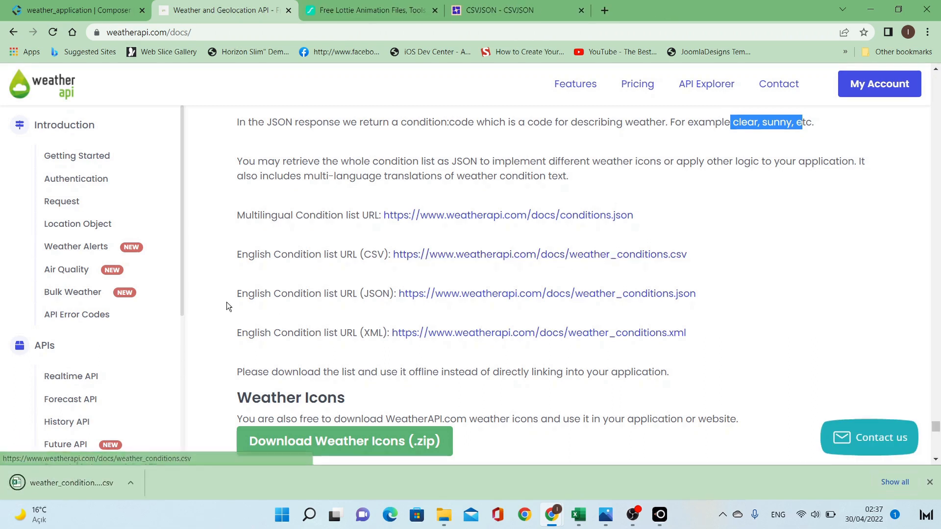
left_click(92, 488)
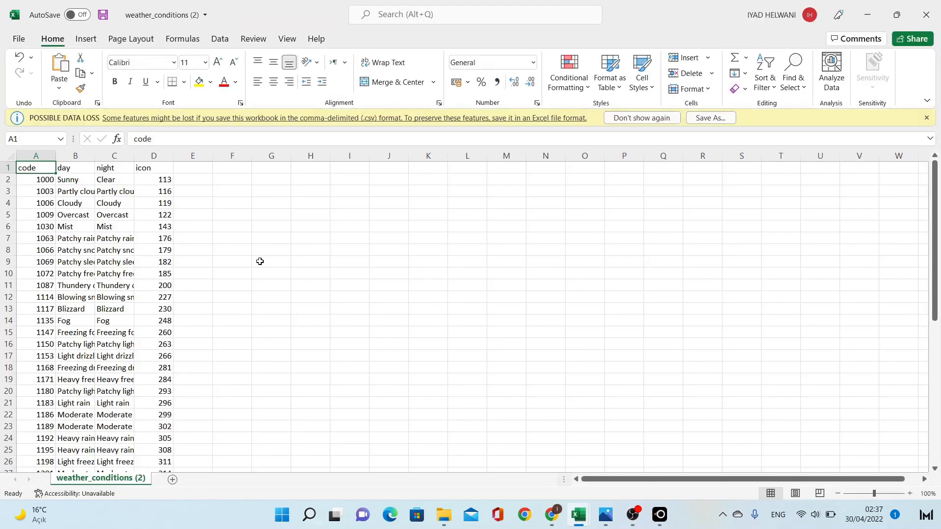
Compare the day and night condition names throughout the weather conditions list.
left_click(70, 181)
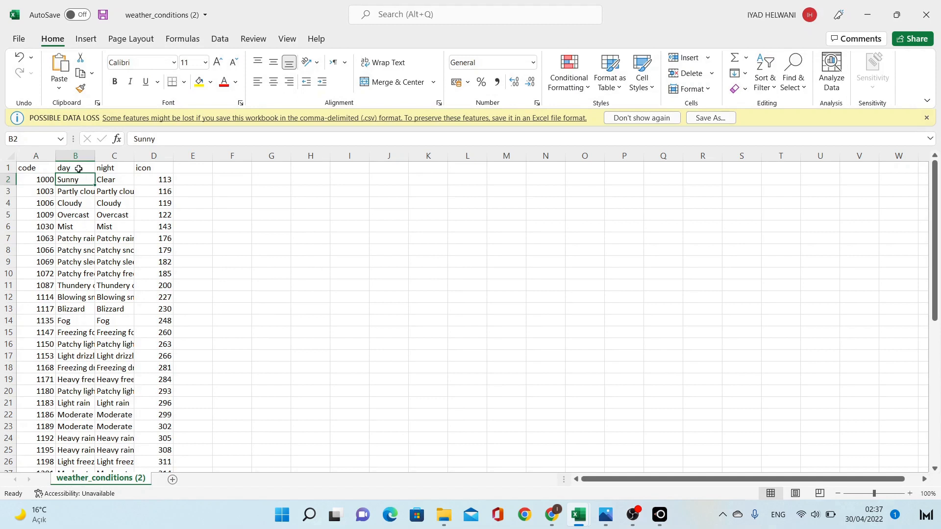
left_click(108, 175)
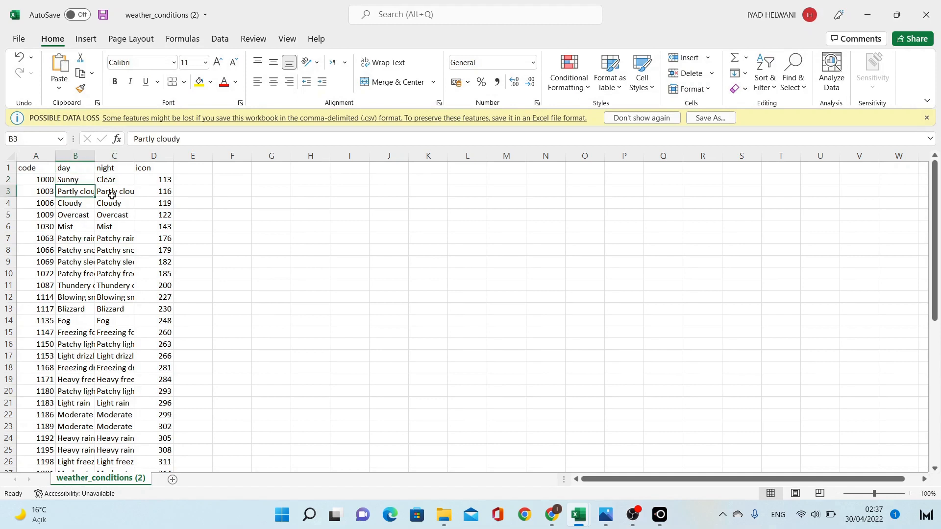
left_click(73, 202)
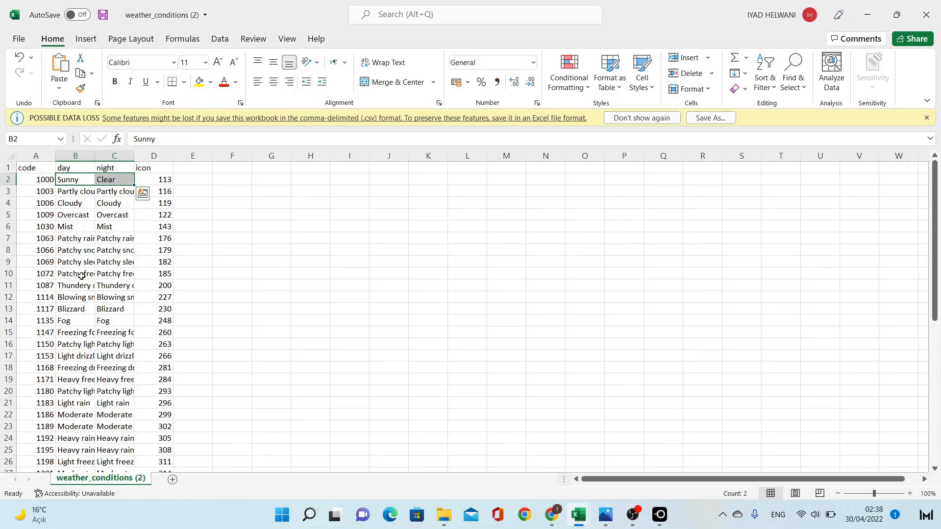
scroll(91, 339, "down", 3)
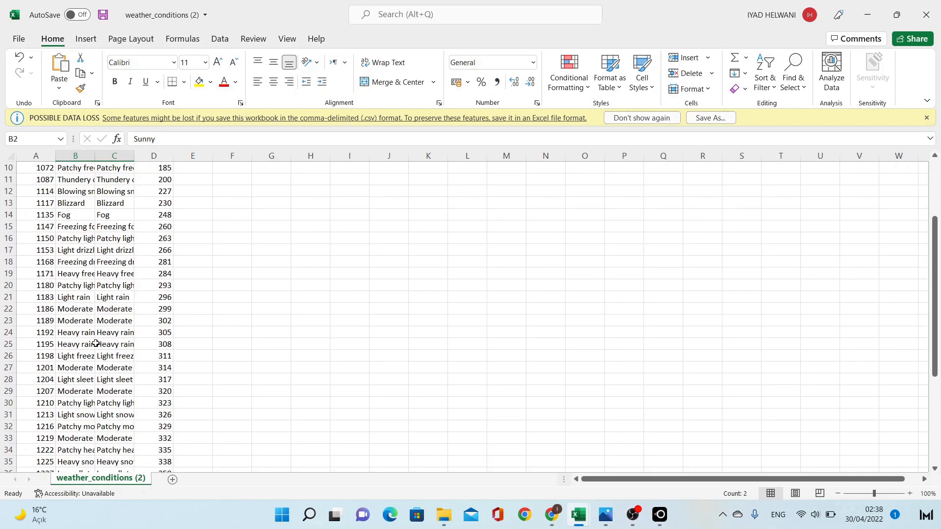
scroll(98, 338, "up", 3)
Delete the icon, night and code columns from the weather conditions sheet.
right_click(162, 156)
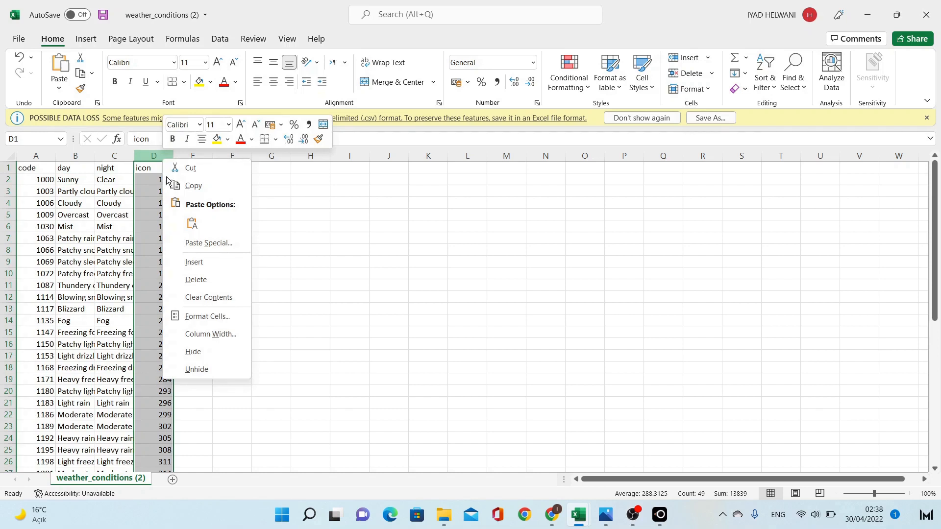
left_click(193, 278)
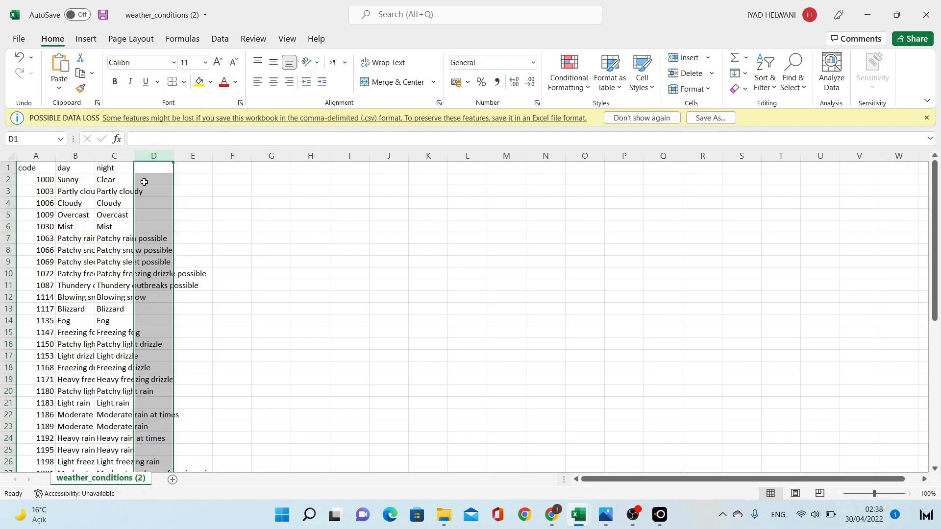
right_click(119, 160)
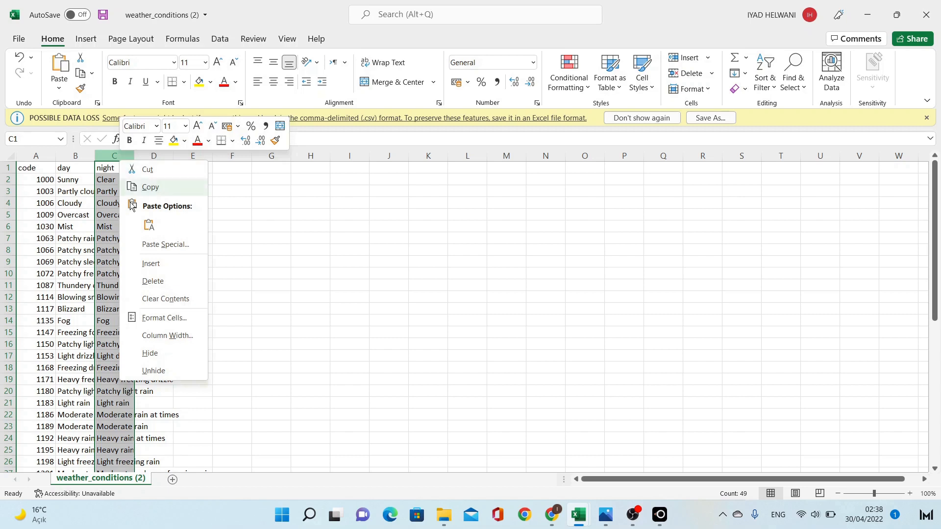
left_click(159, 280)
right_click(38, 157)
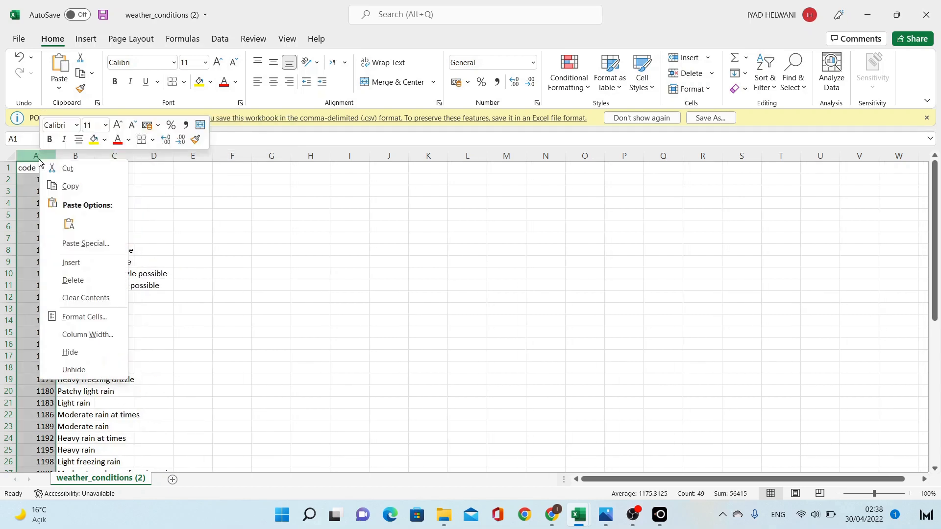
left_click(69, 281)
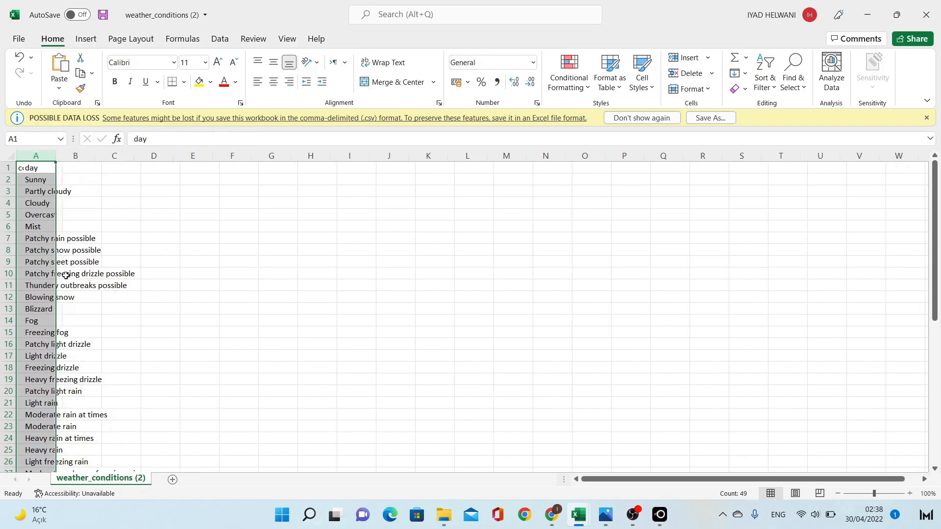
Rename the header of the remaining day column to Condition.
left_click(38, 169)
type("Condition")
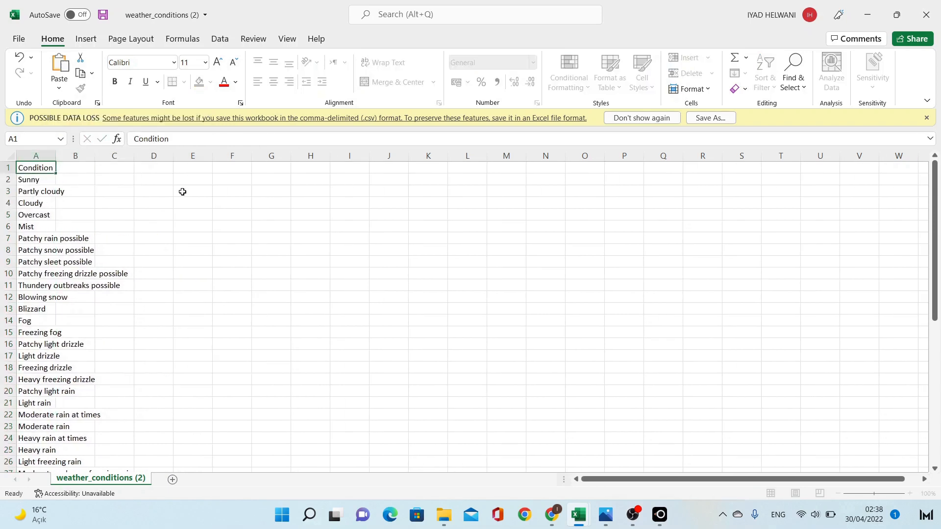
key("Return")
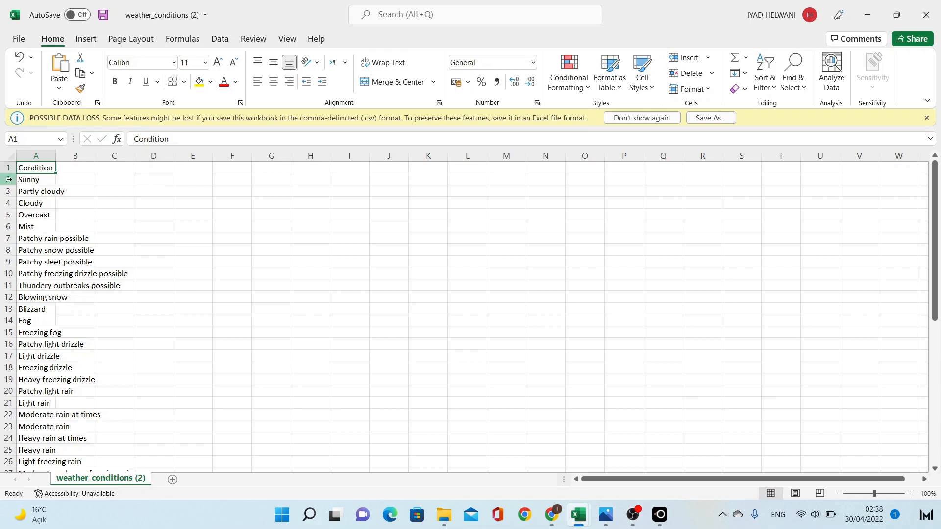
Insert a row directly below the Condition header and enter Clear in its first cell.
left_click(9, 180)
right_click(9, 180)
left_click(40, 280)
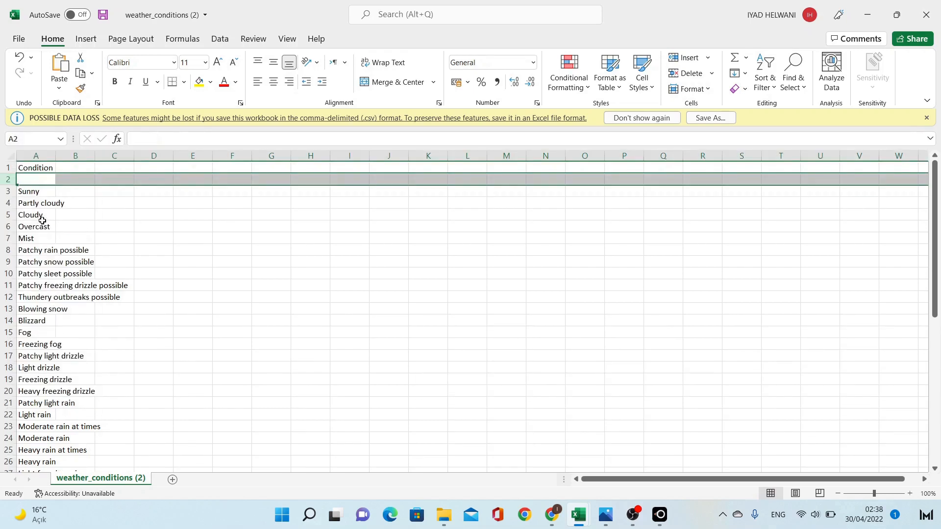
left_click(43, 181)
type("Cloudy")
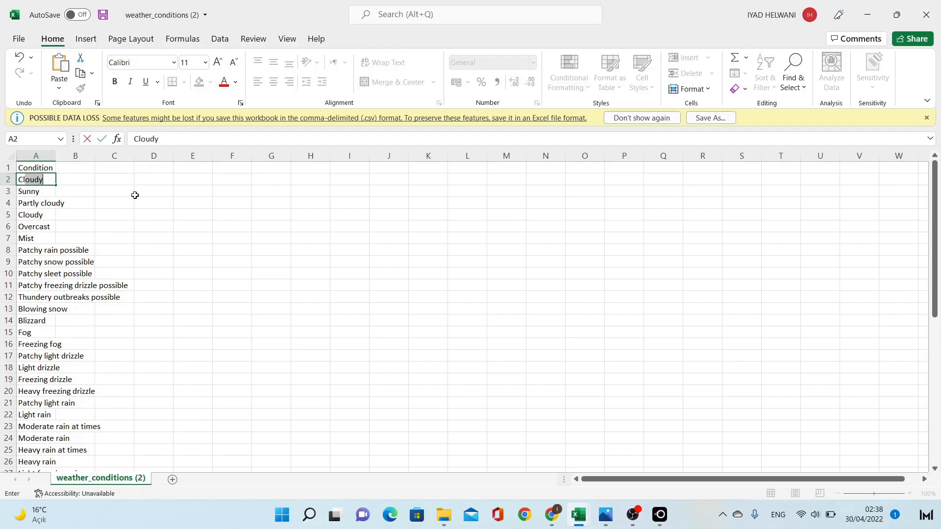
key("Return")
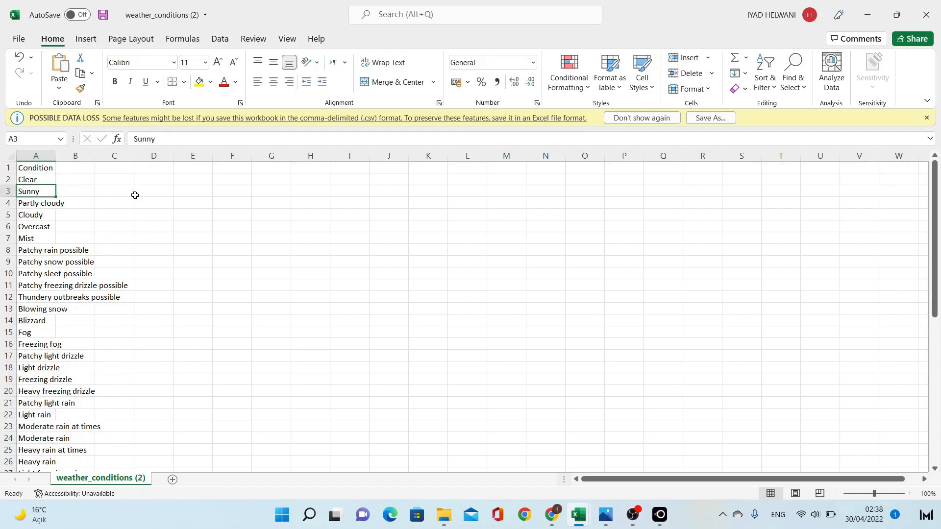
Fit the width of column A to its contents and enter the header Lottie_url in cell B1.
double_click(56, 155)
left_click(199, 170)
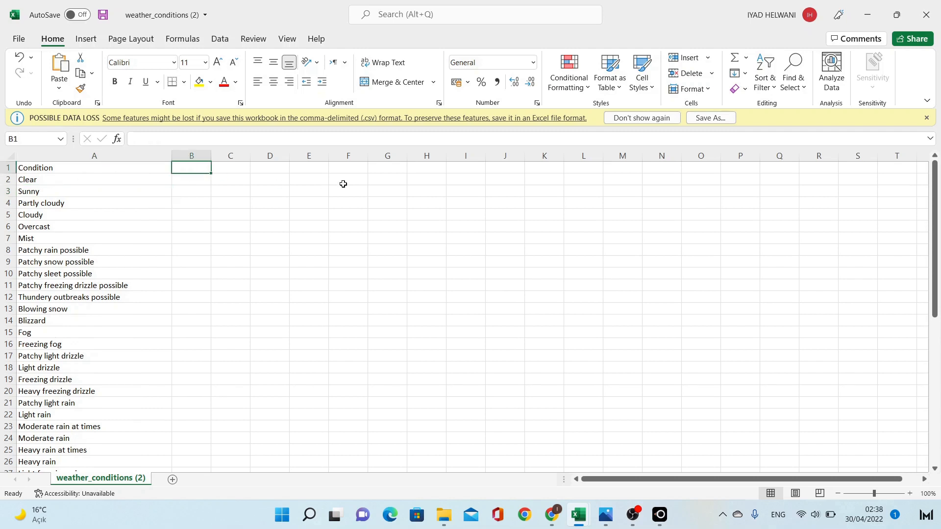
type("Lottie_url")
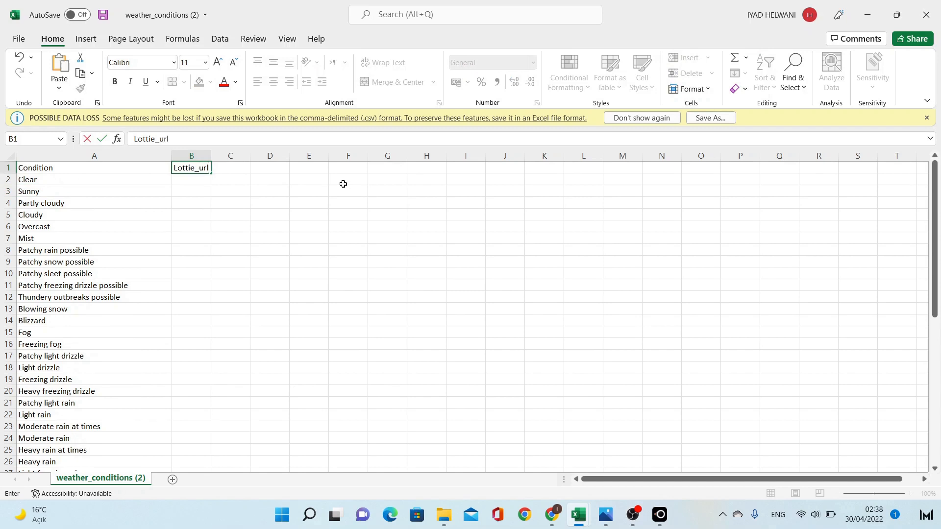
key("Return")
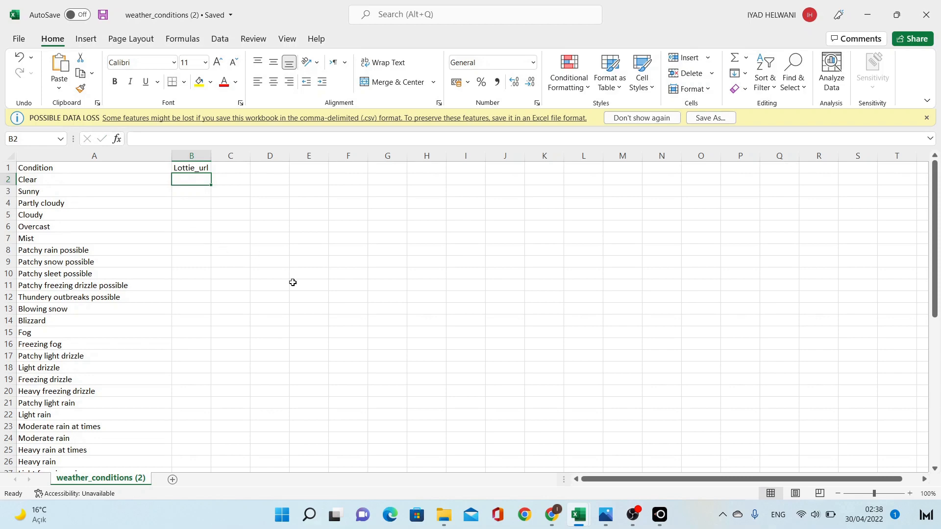
Switch to LottieFiles and copy the Lottie animation URL of the "Weather Night - Clear sky - Dark" animation.
mouse_move(562, 513)
left_click(599, 468)
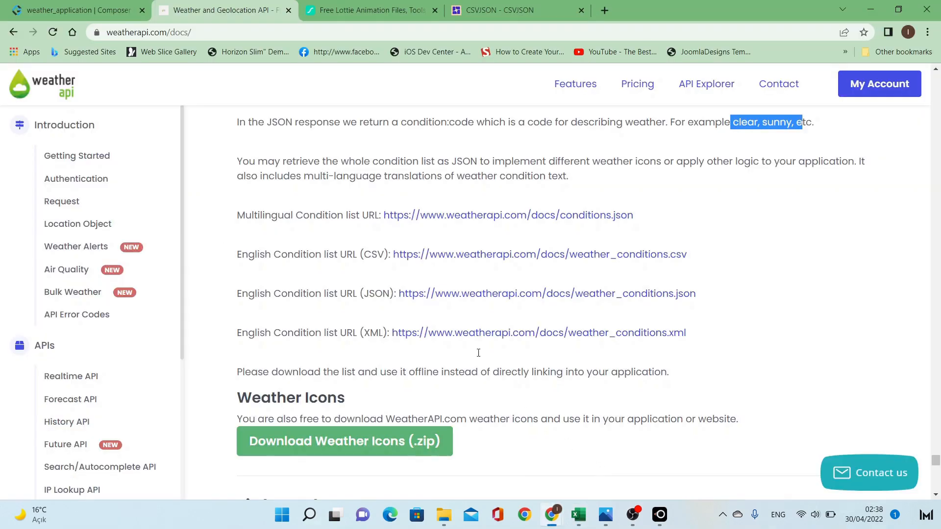
left_click(345, 6)
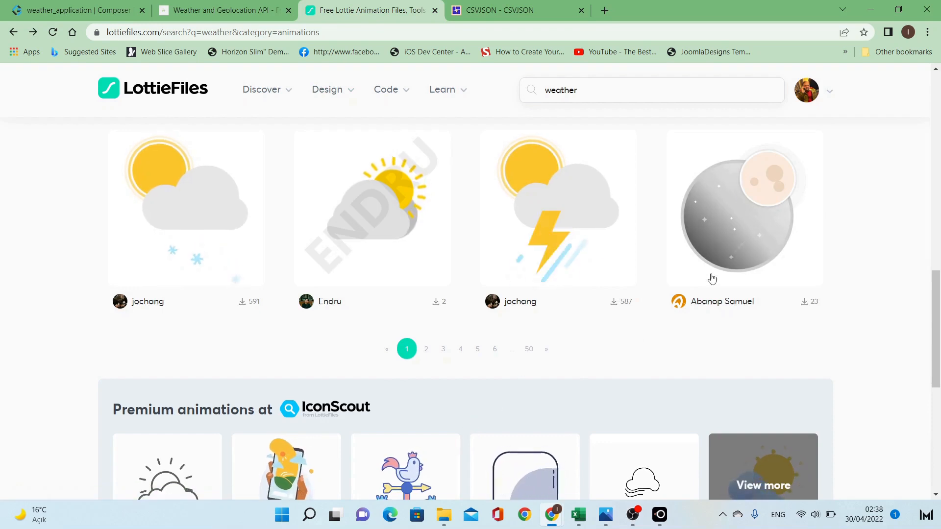
left_click(743, 251)
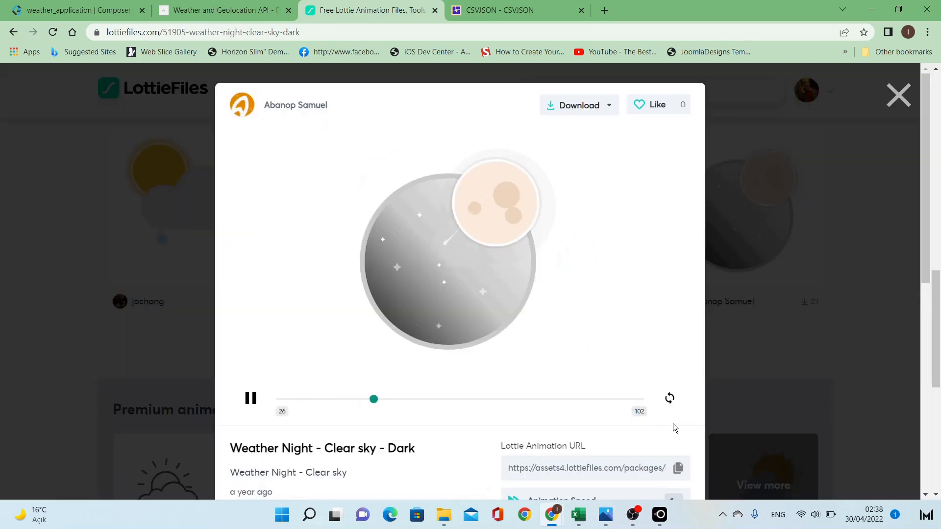
scroll(673, 423, "down", 3)
left_click(678, 345)
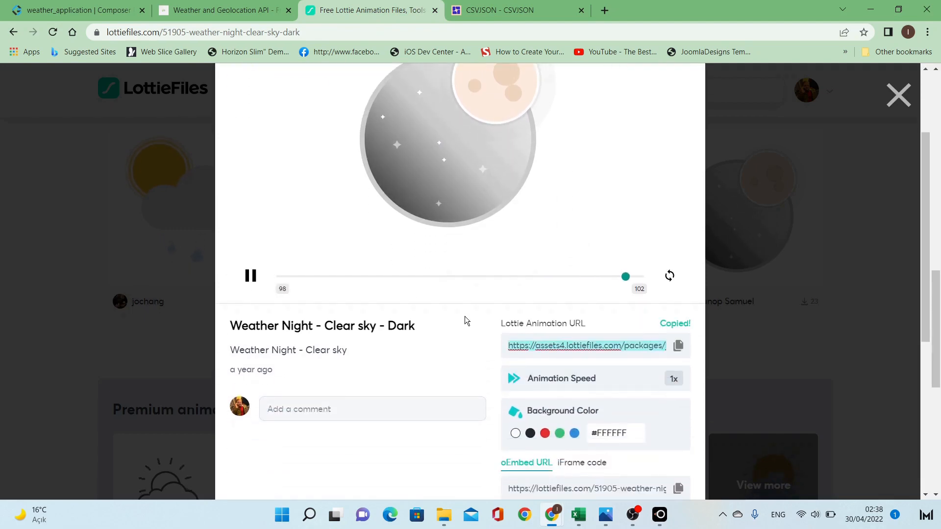
Switch to Excel, paste the copied animation URL into cell B2 for the Clear condition, and save the workbook.
key("alt+Tab")
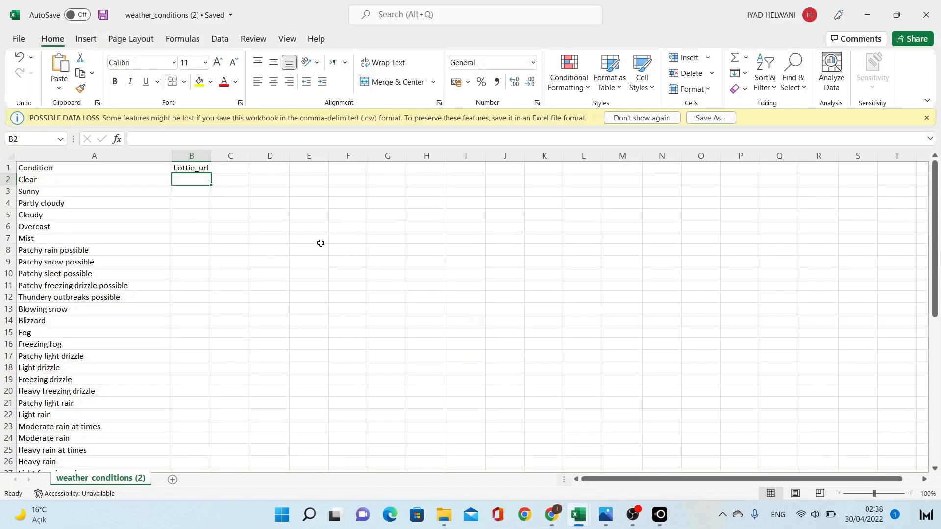
key("ctrl+v")
left_click(184, 190)
key("ctrl+s")
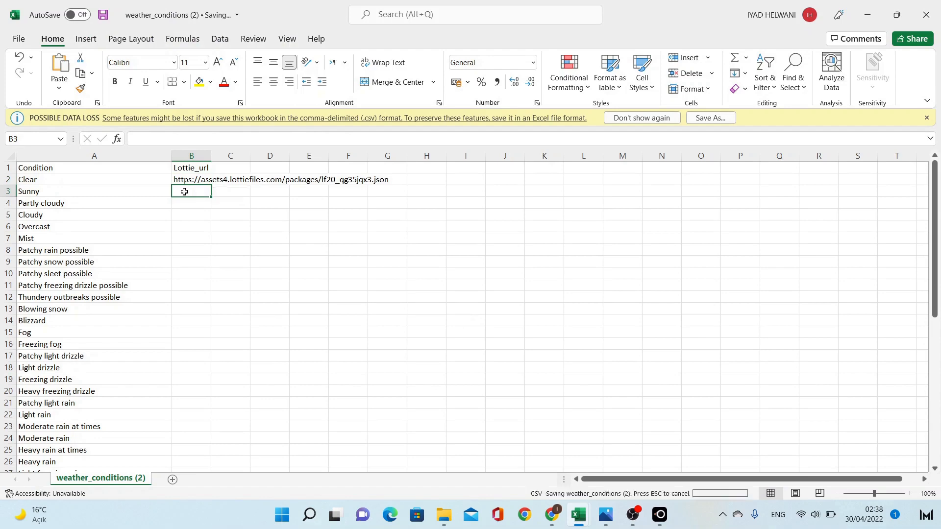
Switch to LottieFiles, close the open animation and search for sunny animations.
key("alt+Tab")
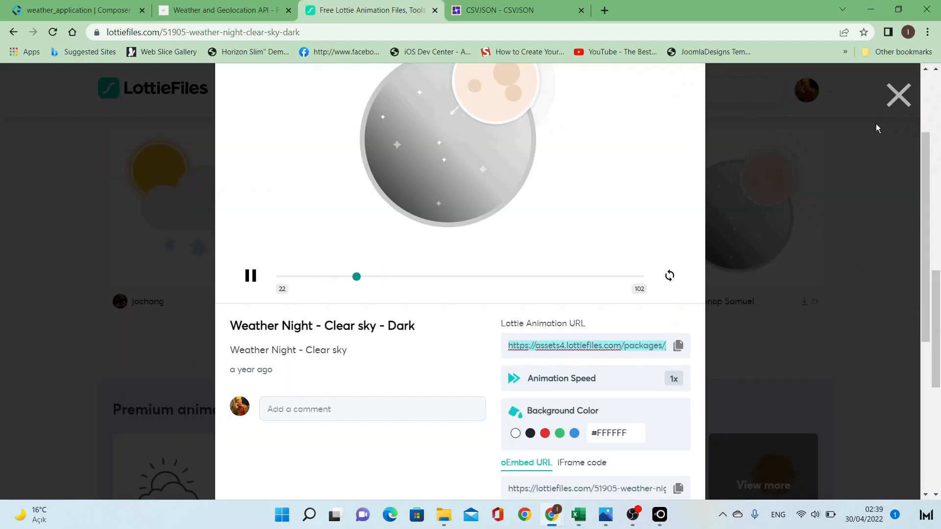
left_click(897, 102)
scroll(229, 358, "up", 4)
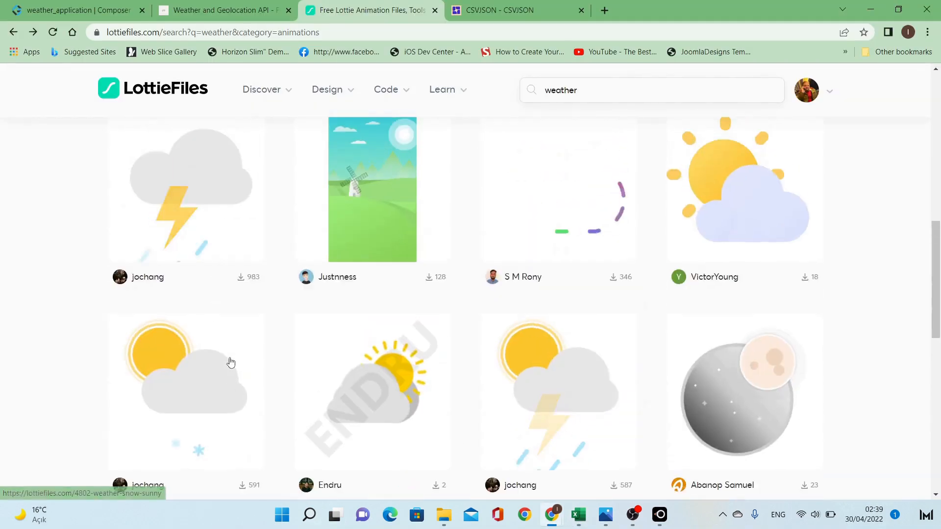
scroll(230, 362, "up", 10)
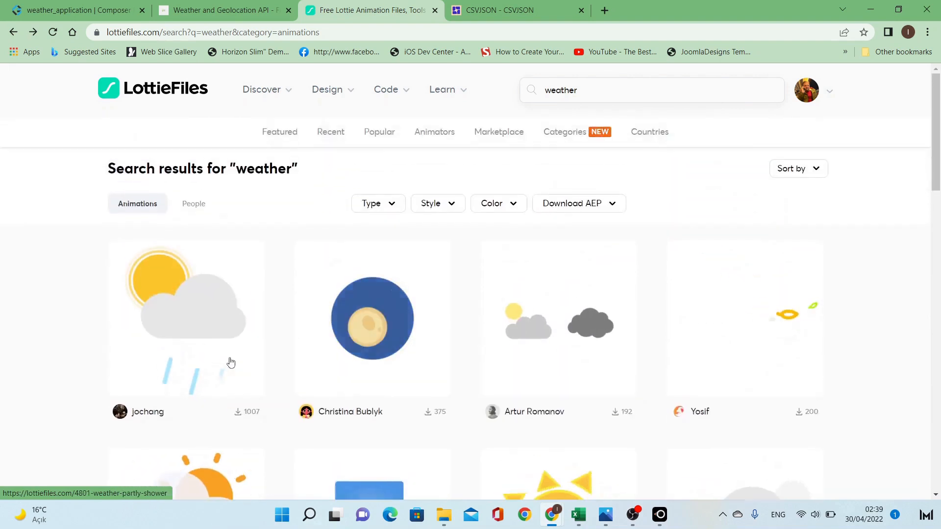
left_click(582, 90)
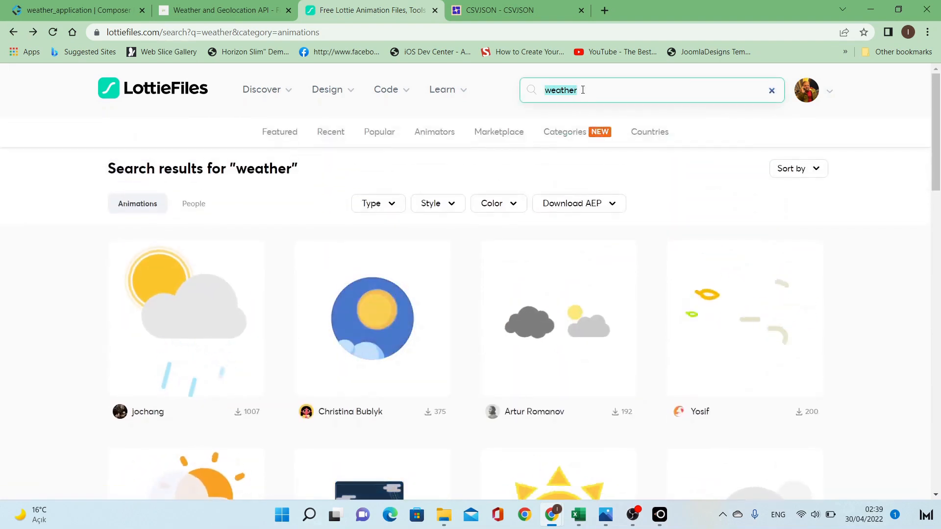
type("sunny")
key("Return")
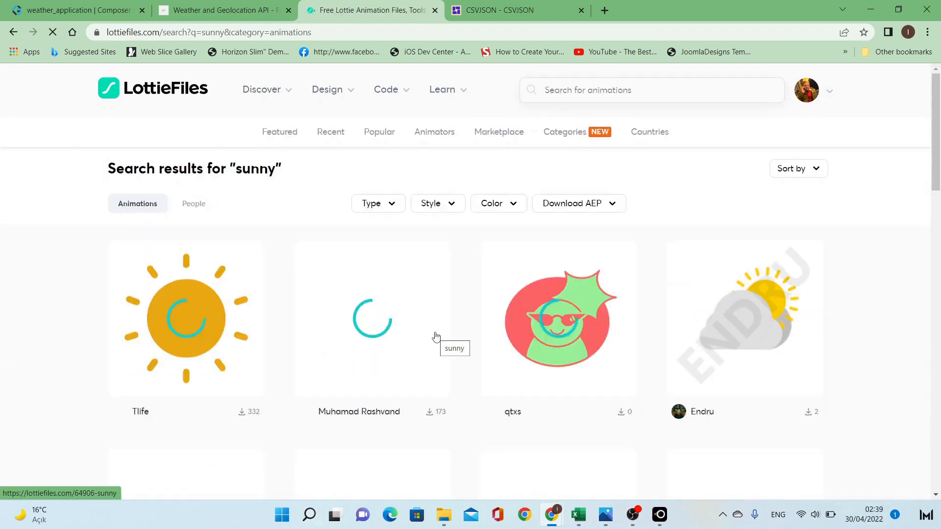
Copy the Lottie animation URL of "Weather-sunny" and paste it into cell B3 of the Excel sheet.
scroll(294, 335, "down", 9)
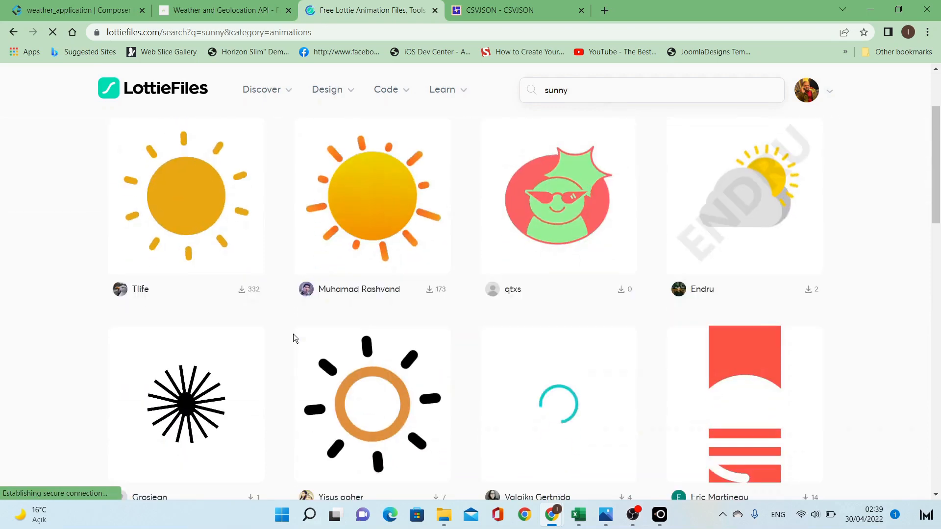
left_click(242, 348)
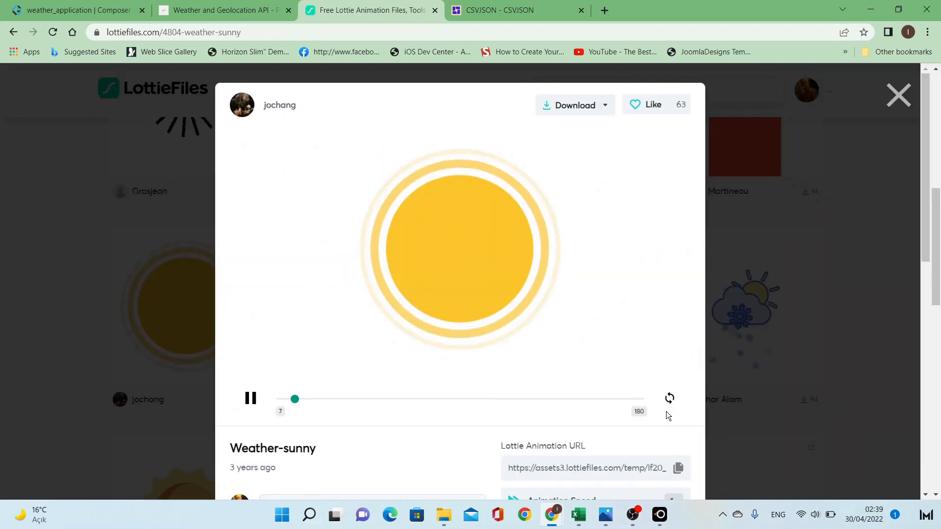
left_click(678, 468)
key("alt+Tab")
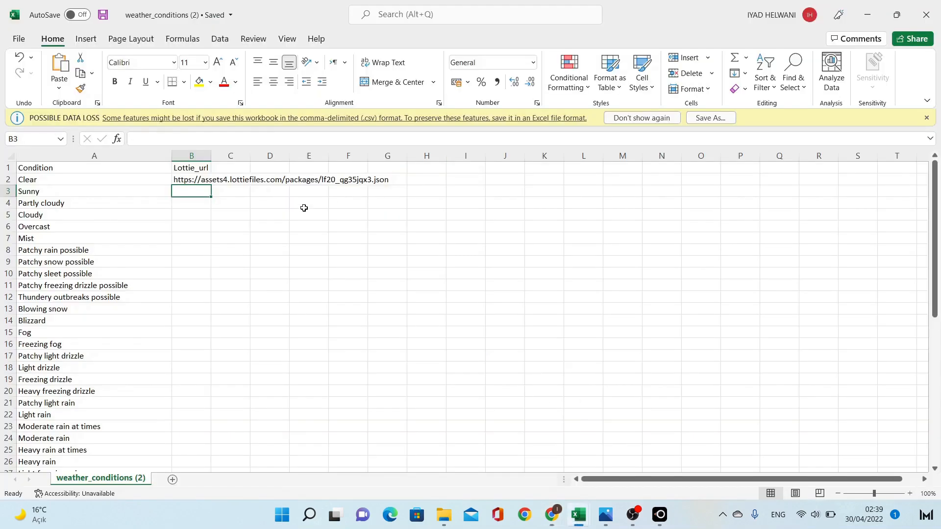
key("ctrl+v")
Copy the condition name Partly cloudy from cell A4 and search LottieFiles for it.
left_click(71, 202)
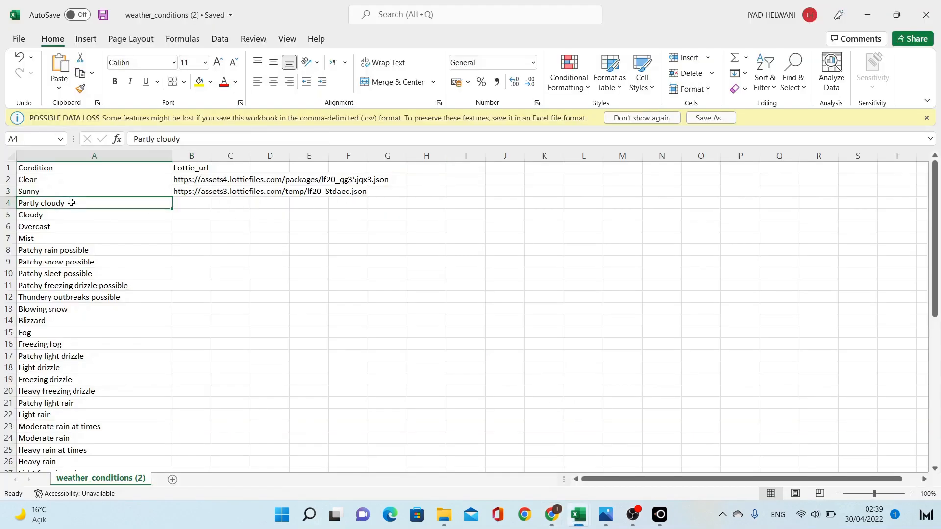
key("alt+Tab")
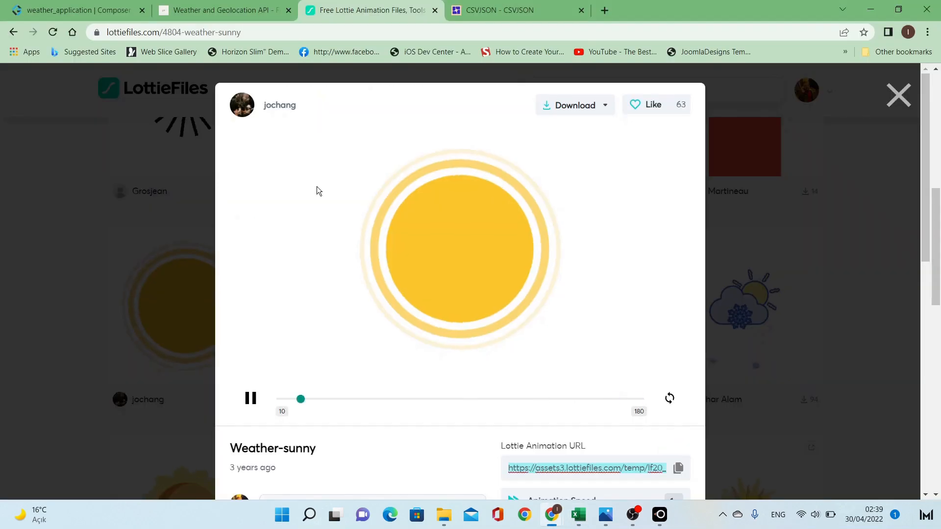
left_click(906, 102)
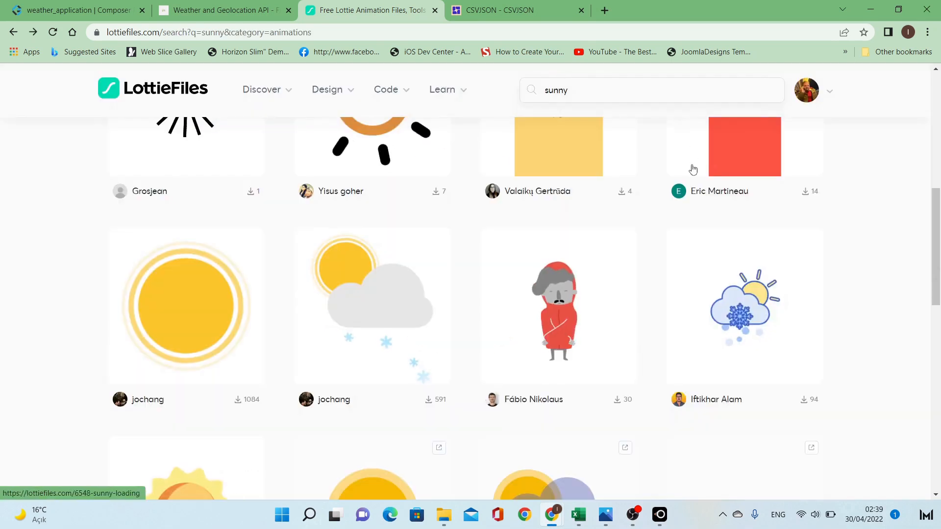
double_click(666, 93)
key("ctrl+v")
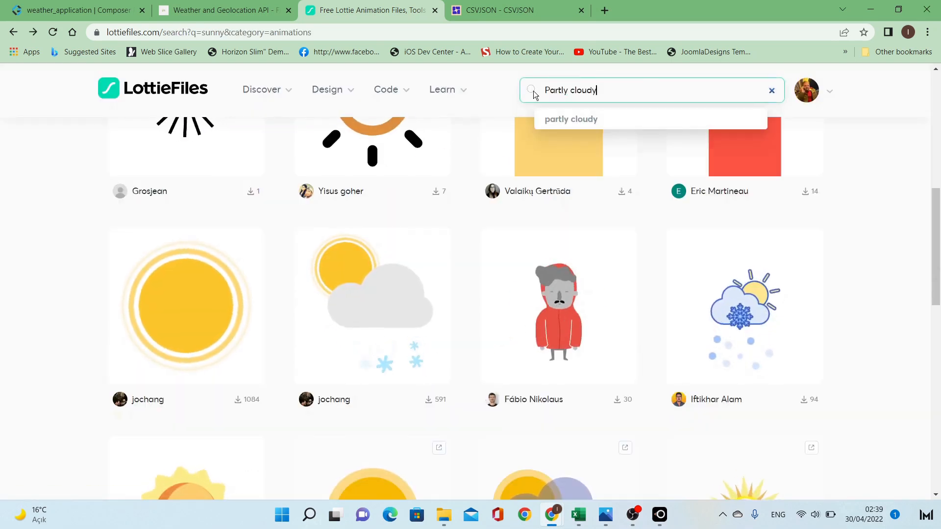
left_click(533, 90)
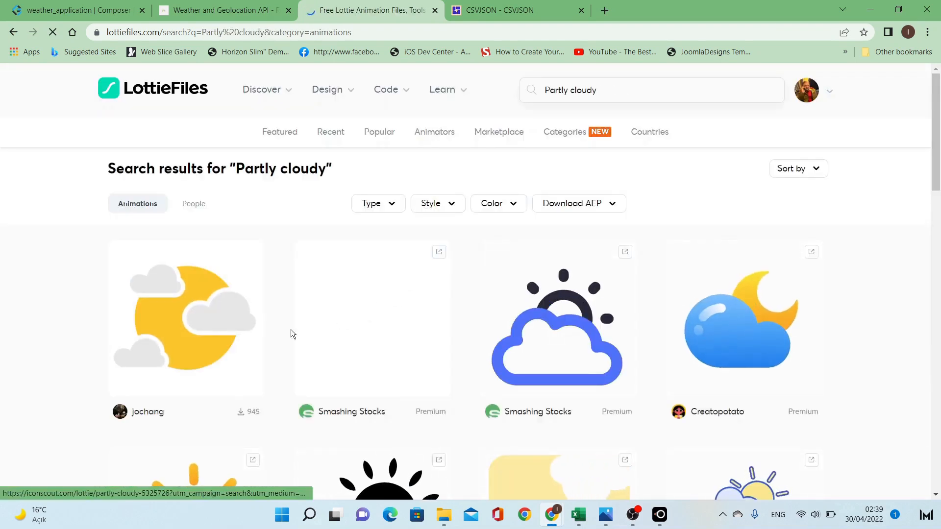
Copy the Lottie animation URL of "Weather-partly cloudy" and paste it into cell B4 of the Excel sheet.
left_click(207, 336)
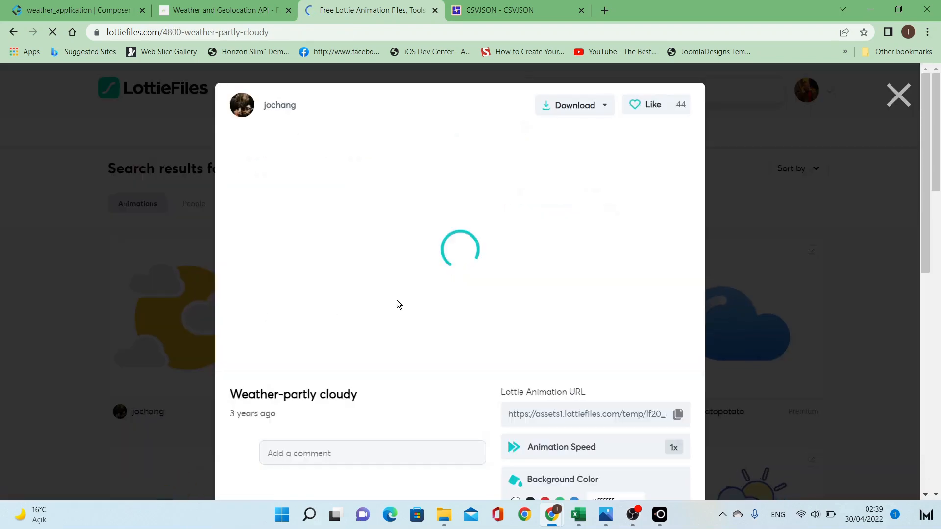
left_click(677, 467)
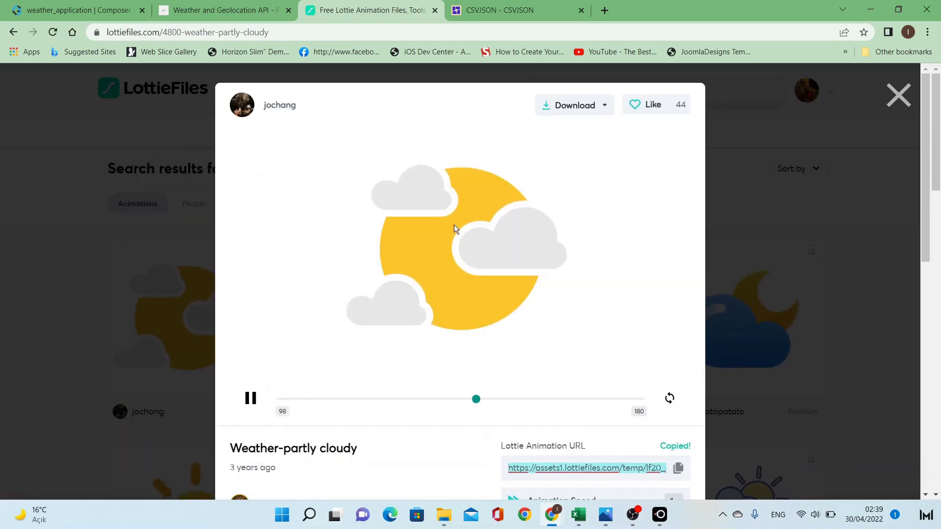
key("alt+Tab")
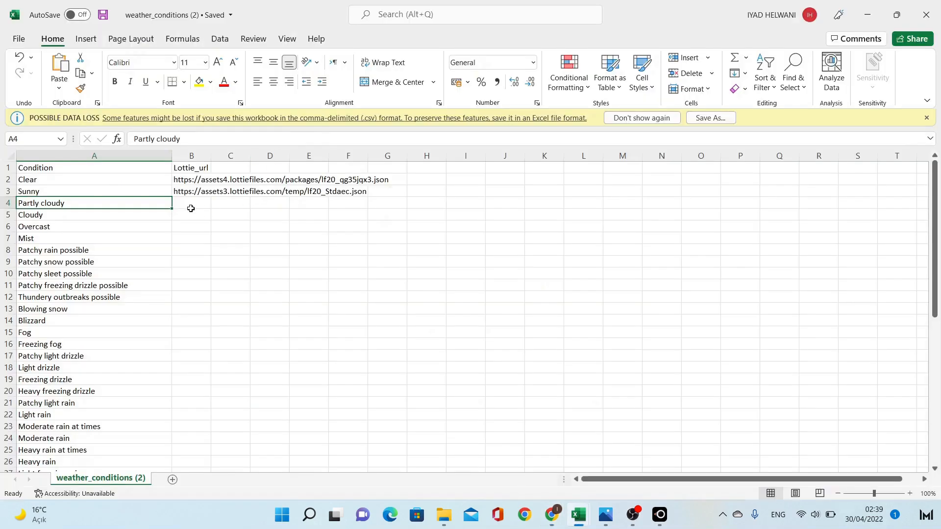
left_click(191, 206)
key("ctrl+v")
Copy the condition name Cloudy from cell A5 and search LottieFiles for it.
left_click(139, 215)
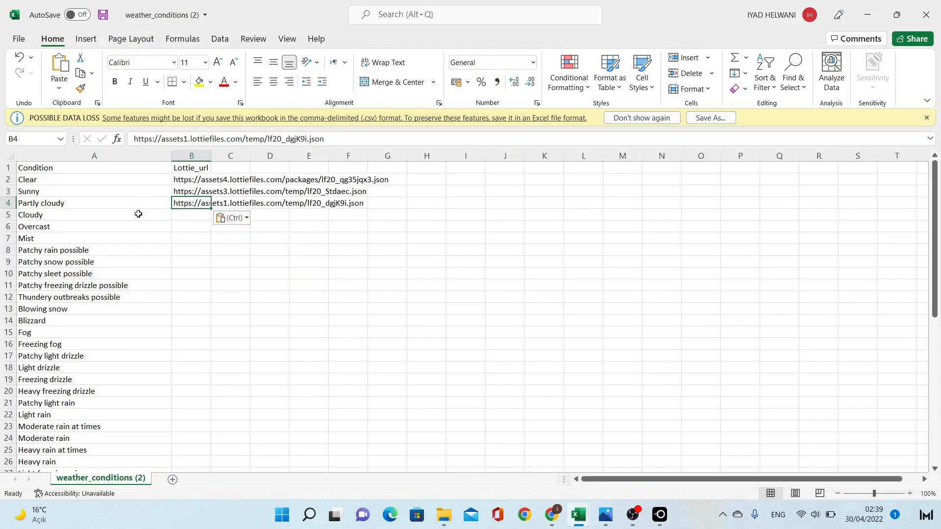
left_click(138, 215)
key("ctrl+c")
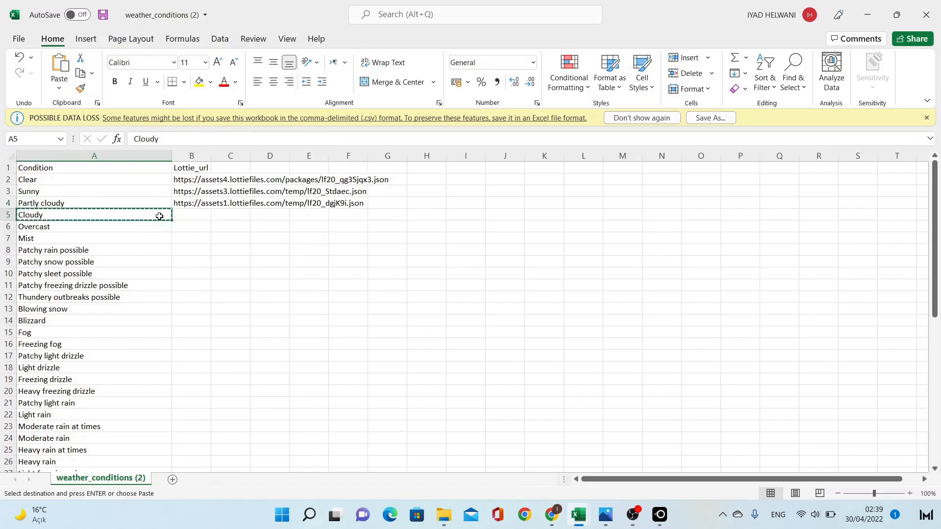
key("alt+Tab")
left_click(905, 100)
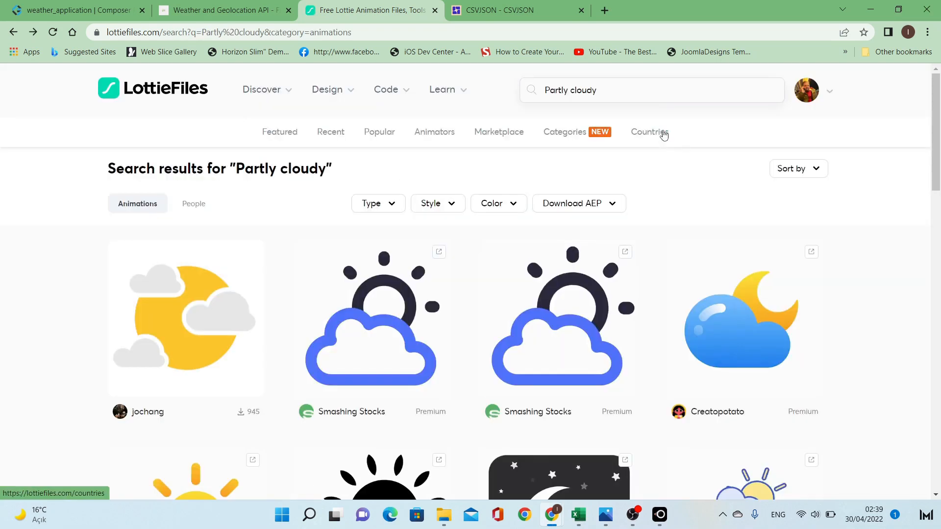
triple_click(626, 91)
key("ctrl+v")
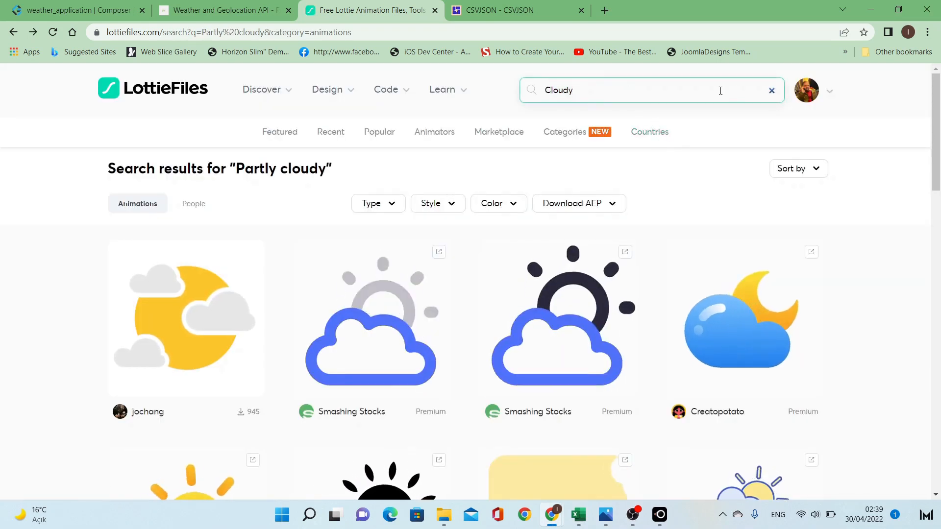
key("Return")
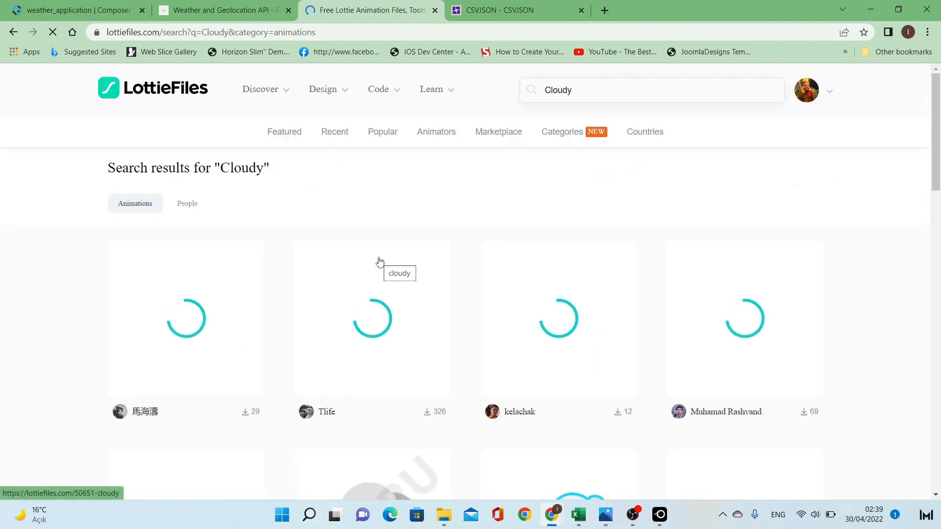
Examine the first two pages of Cloudy search results for a suitable free cloudy animation.
scroll(547, 253, "down", 5)
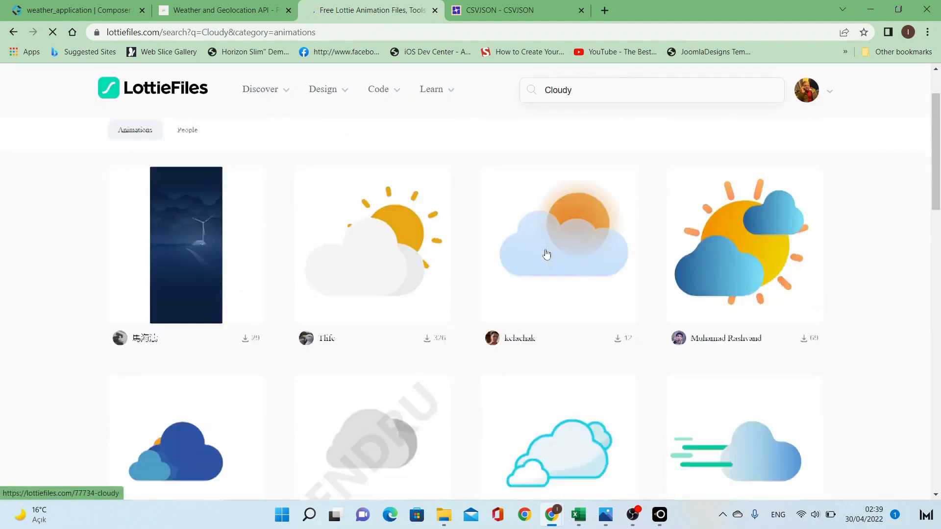
scroll(420, 299, "down", 4)
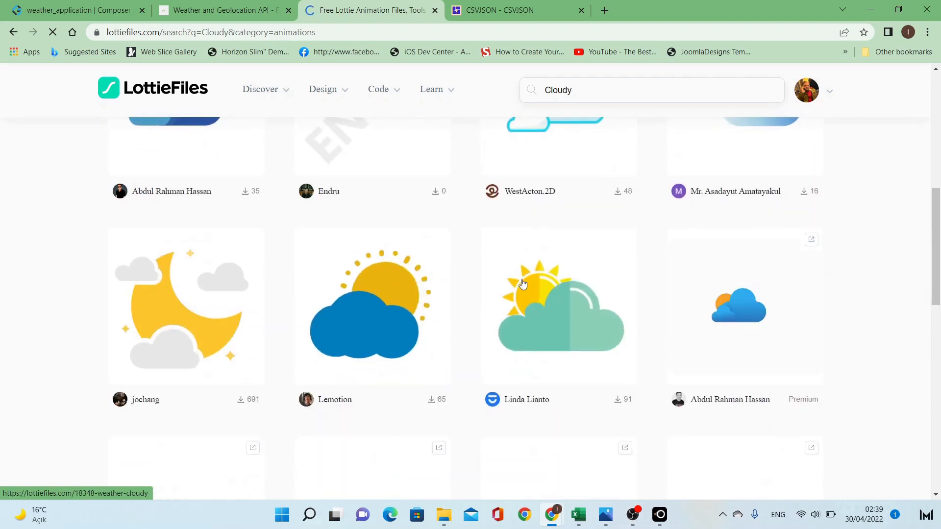
scroll(523, 283, "down", 6)
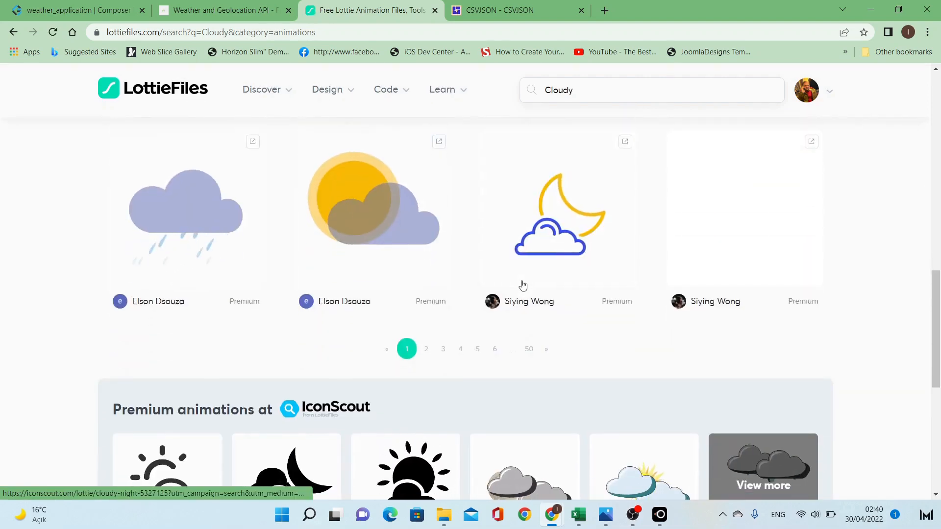
scroll(550, 307, "down", 5)
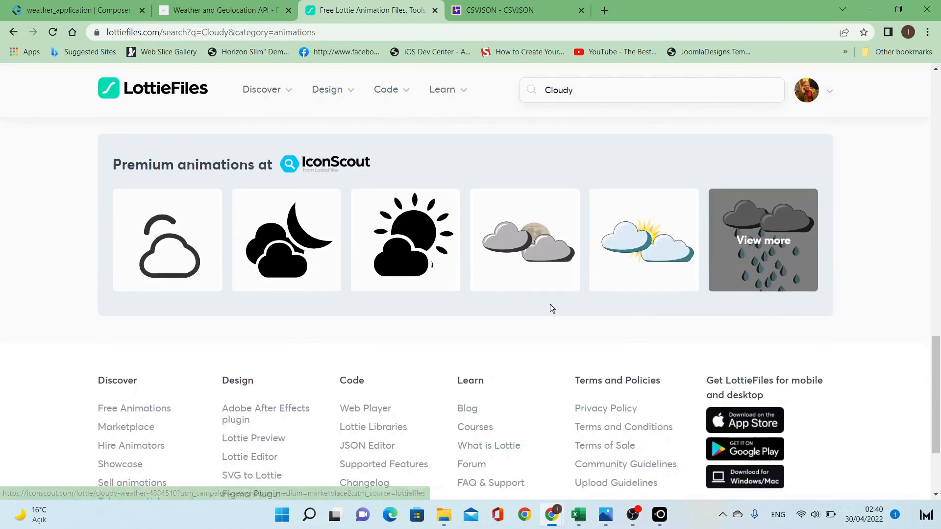
scroll(550, 308, "up", 5)
scroll(550, 308, "up", 3)
scroll(550, 309, "down", 6)
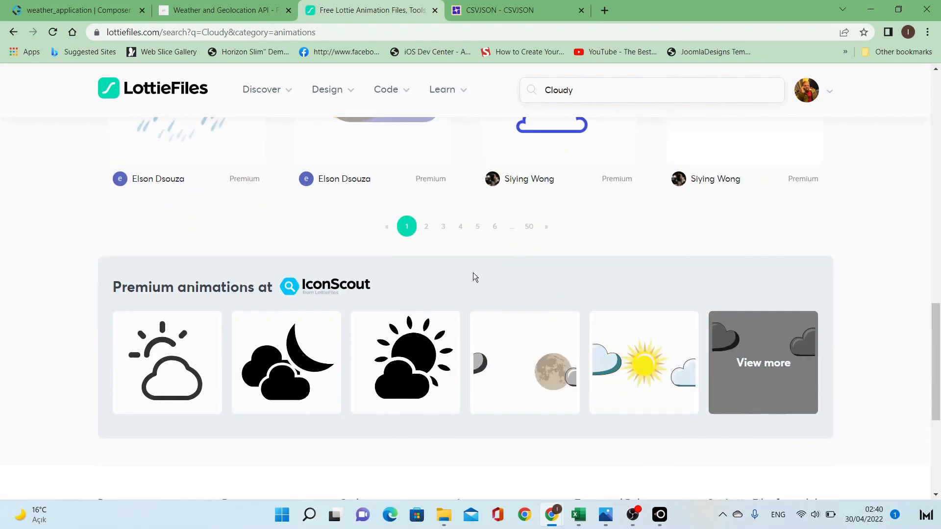
left_click(426, 231)
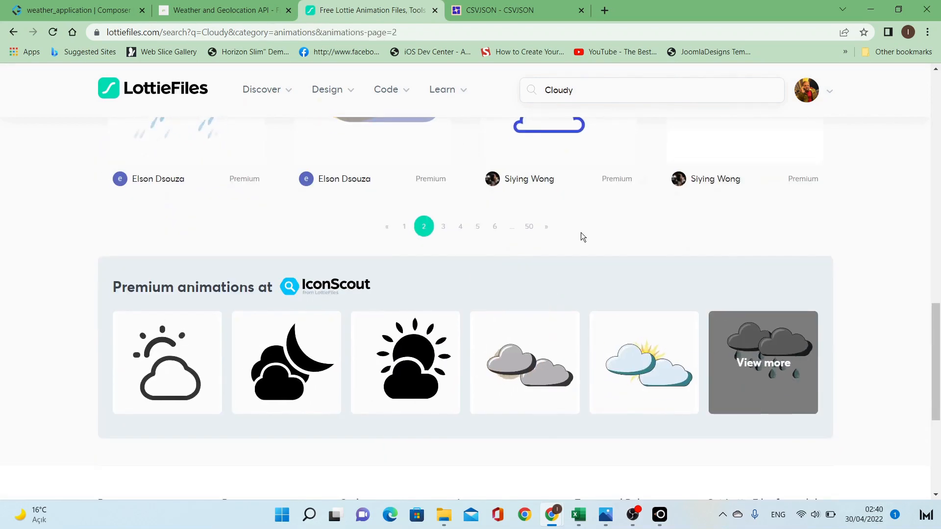
scroll(581, 232, "up", 11)
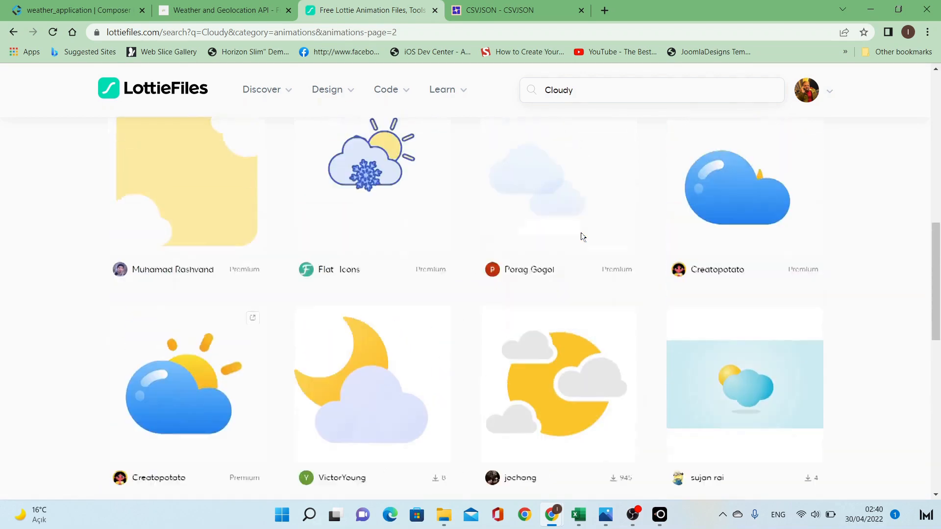
scroll(572, 311, "down", 4)
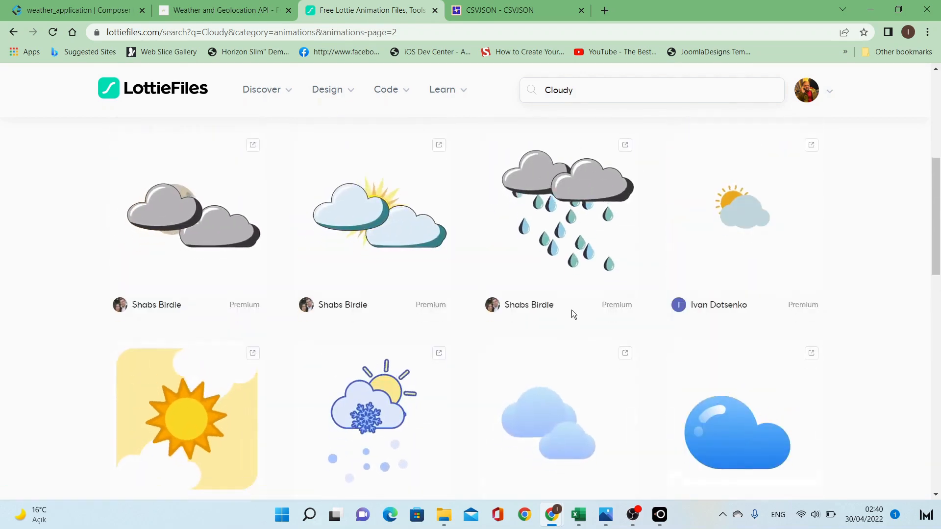
left_click(557, 288)
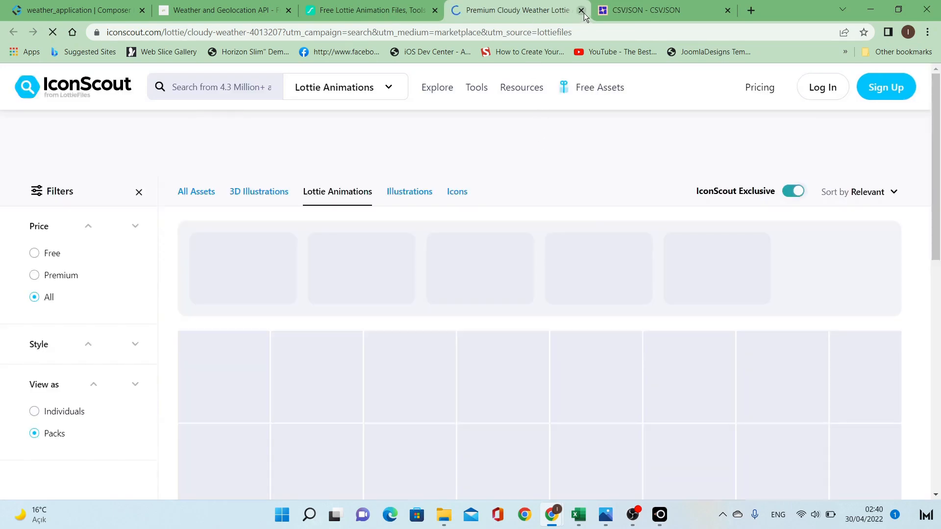
left_click(583, 11)
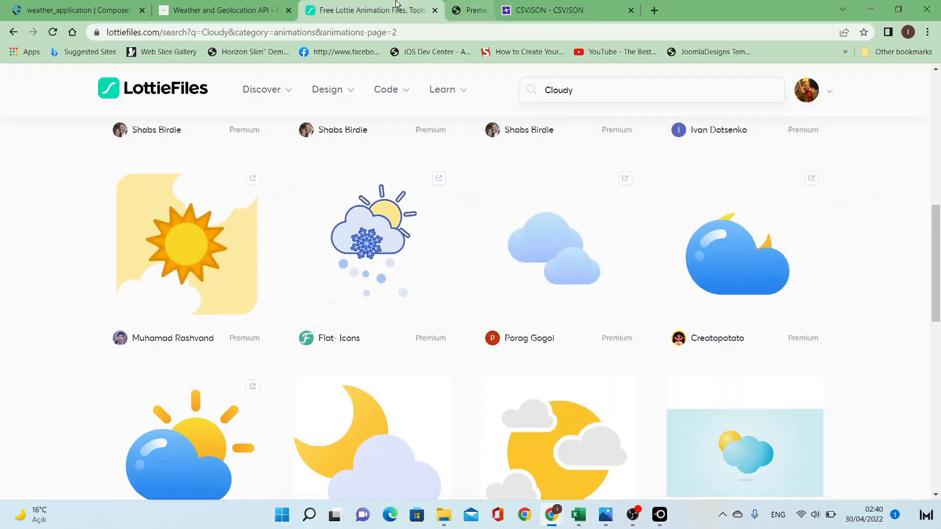
Search LottieFiles for weather in place of the Cloudy query.
scroll(554, 300, "up", 7)
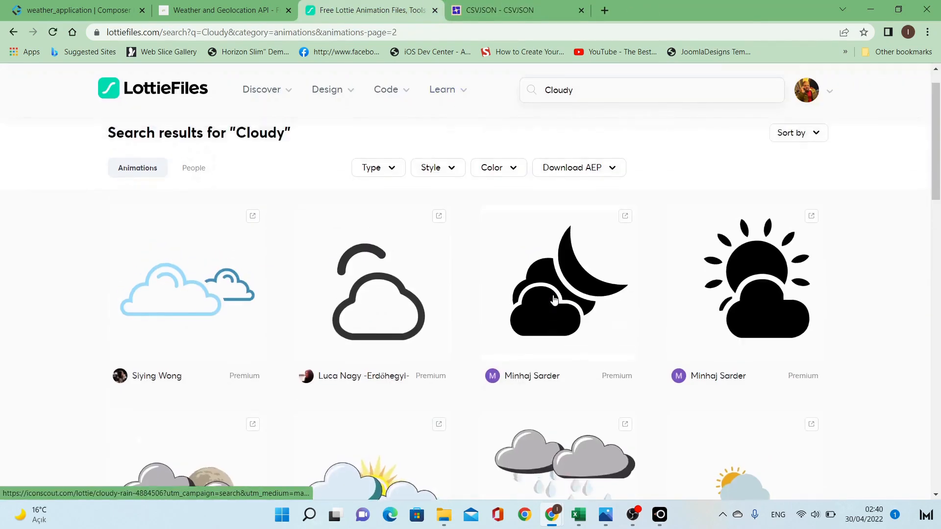
left_click(603, 87)
key("ctrl+a")
type("we")
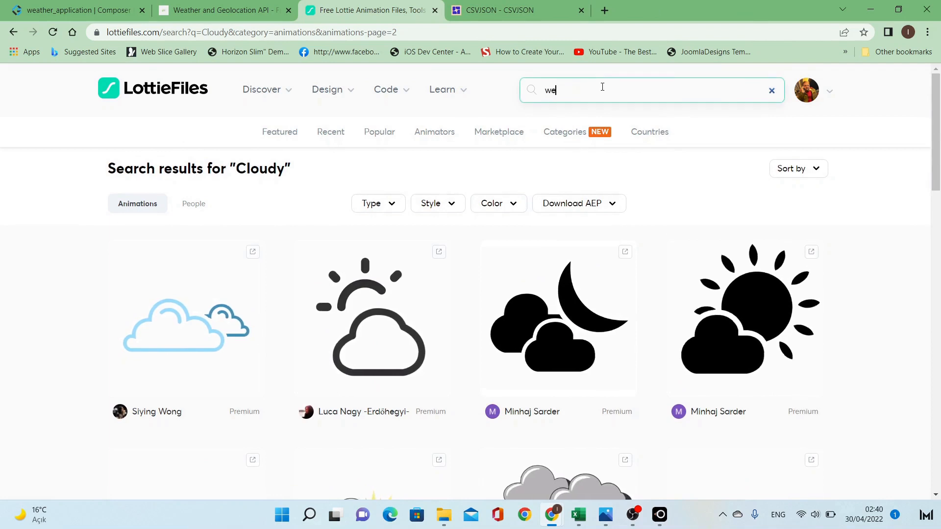
type("ather")
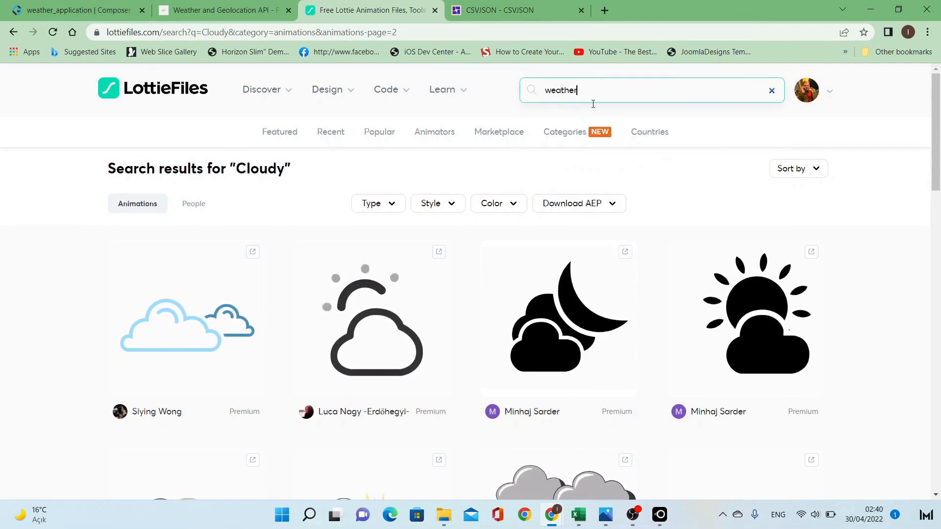
left_click(595, 127)
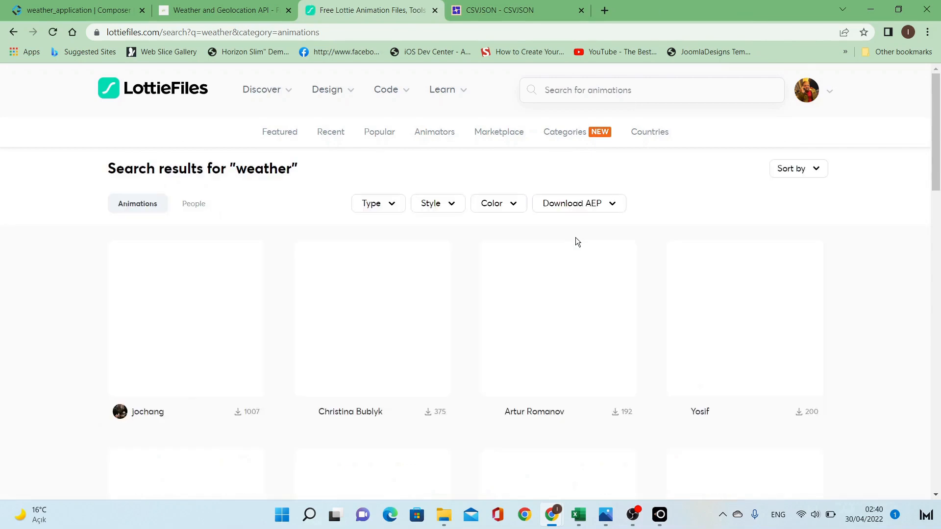
Copy the Lottie animation URL of "Weather-windy" and paste it into cell B5 of the Excel sheet for Cloudy.
scroll(549, 255, "down", 6)
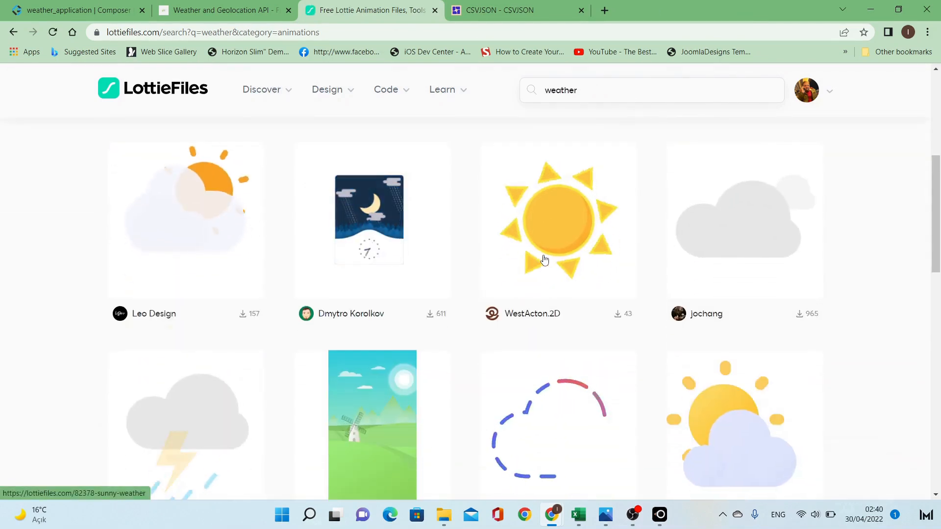
left_click(735, 255)
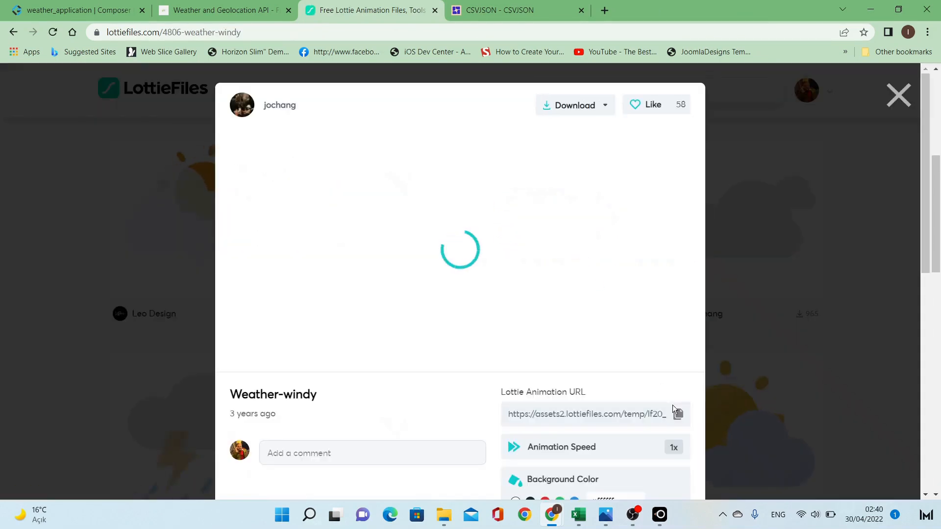
left_click(678, 468)
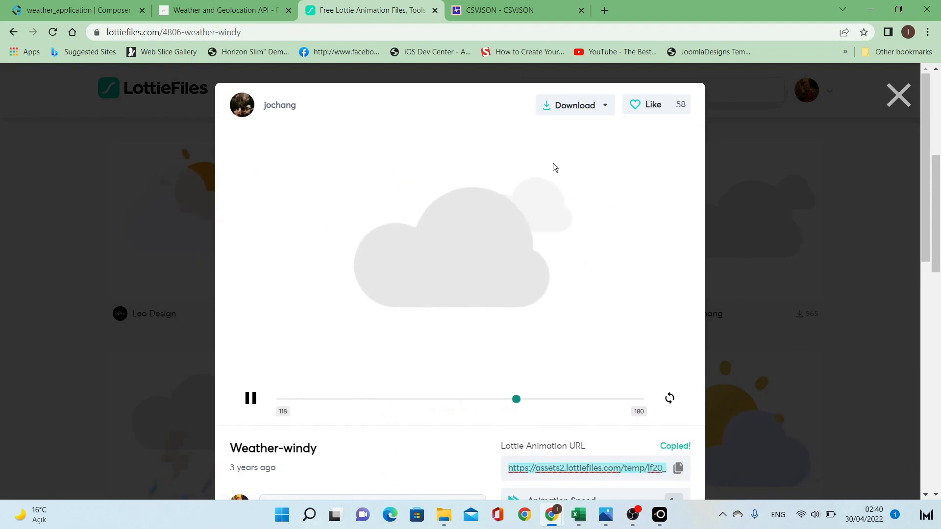
key("alt+Tab")
left_click(187, 219)
key("ctrl+v")
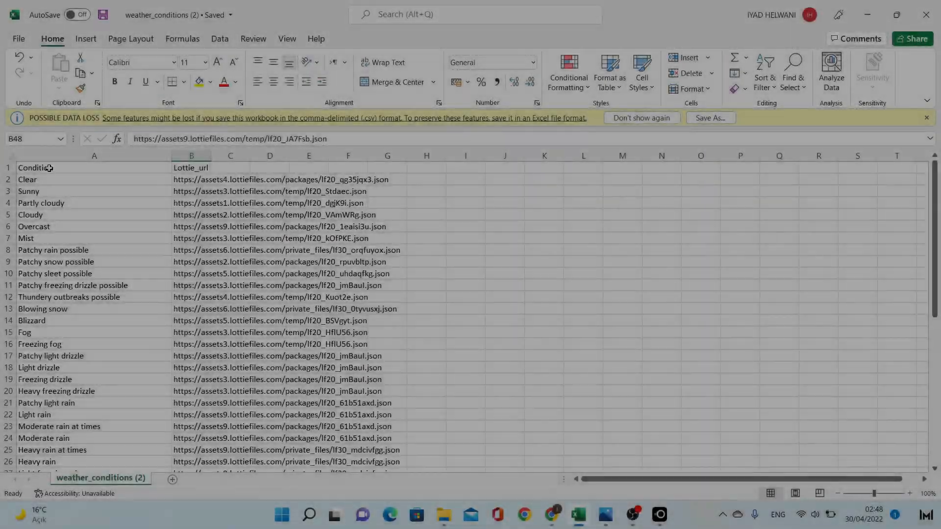
Review the completed table of conditions and Lottie URLs from its header row down to its last rows.
left_click_drag(49, 167, 218, 447)
scroll(214, 366, "up", 8)
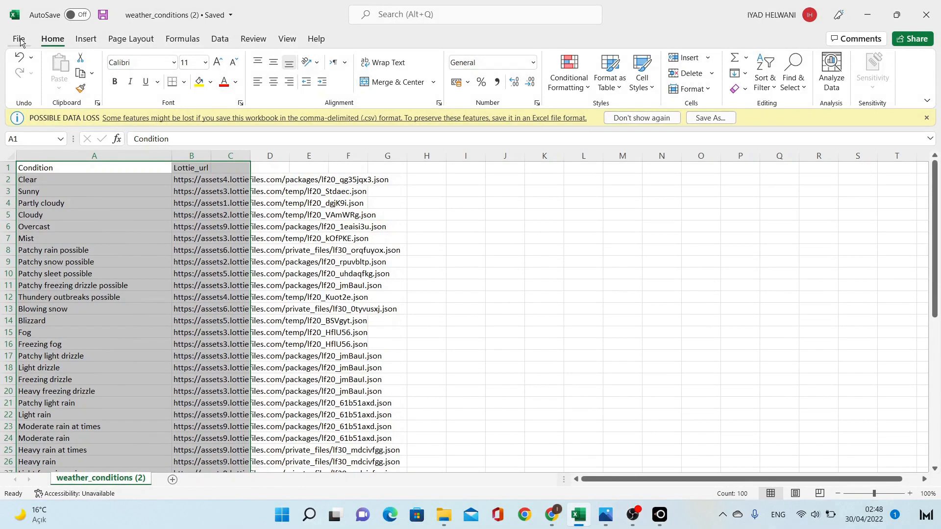
left_click(113, 254)
left_click(68, 167)
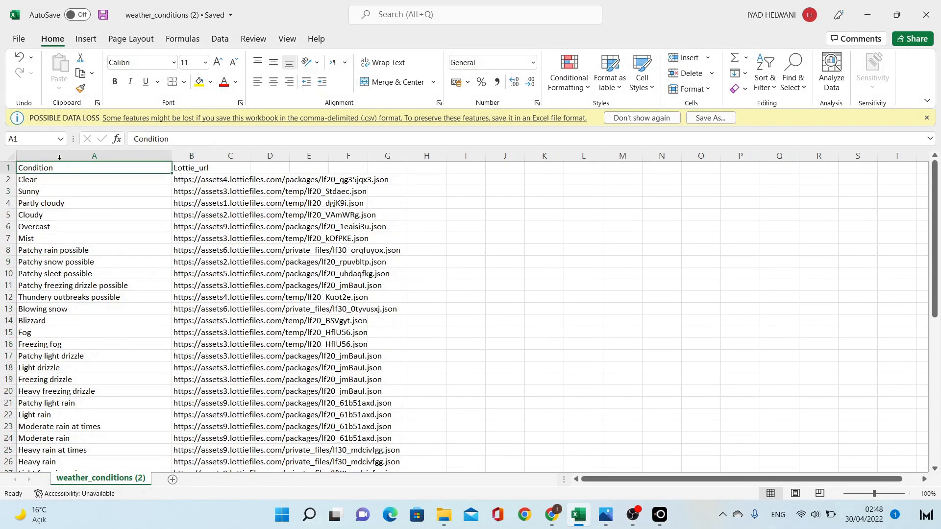
Save the sheet as the comma-delimited CSV file weather_conditions (2) in the weather folder under Appgyver on drive D.
left_click(30, 42)
left_click(42, 191)
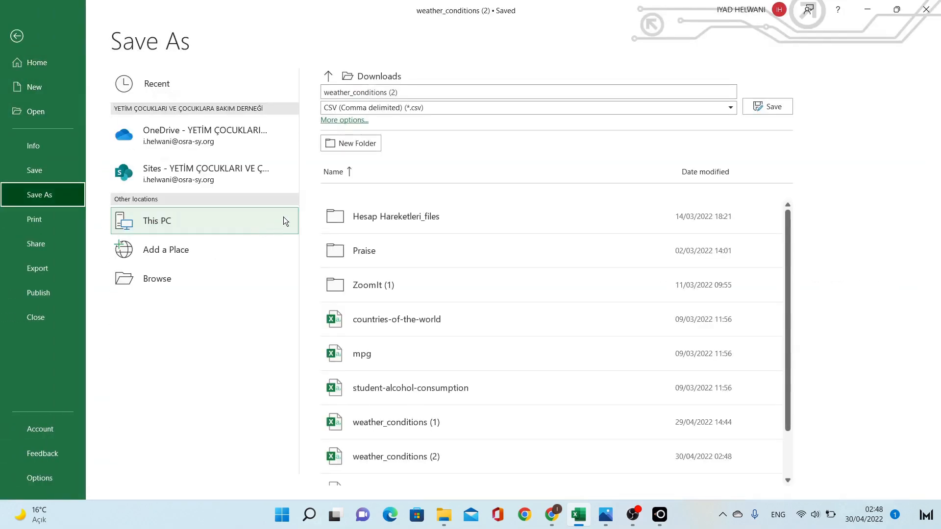
left_click(437, 108)
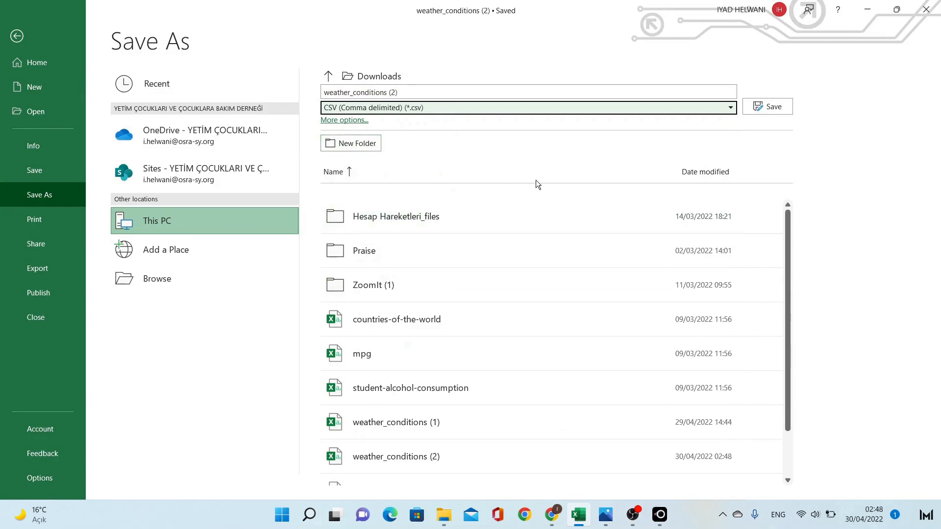
left_click(157, 278)
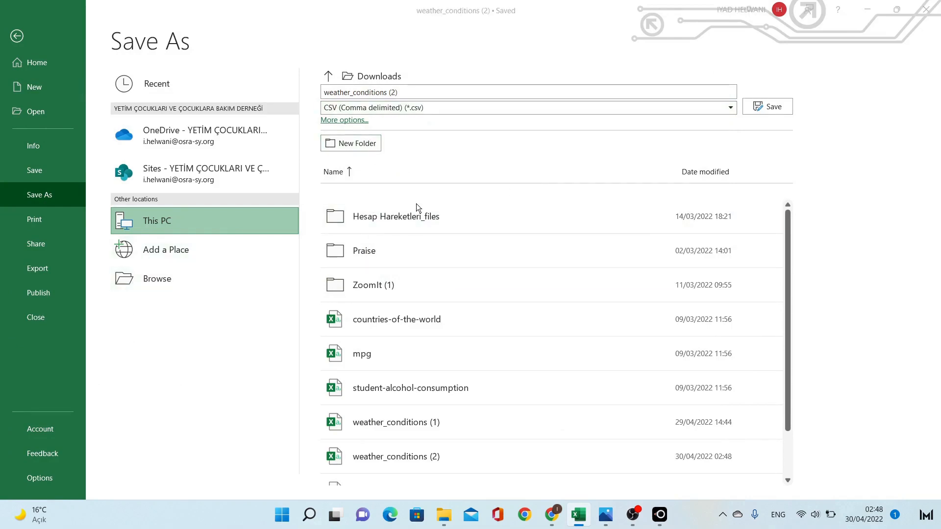
scroll(44, 130, "down", 2)
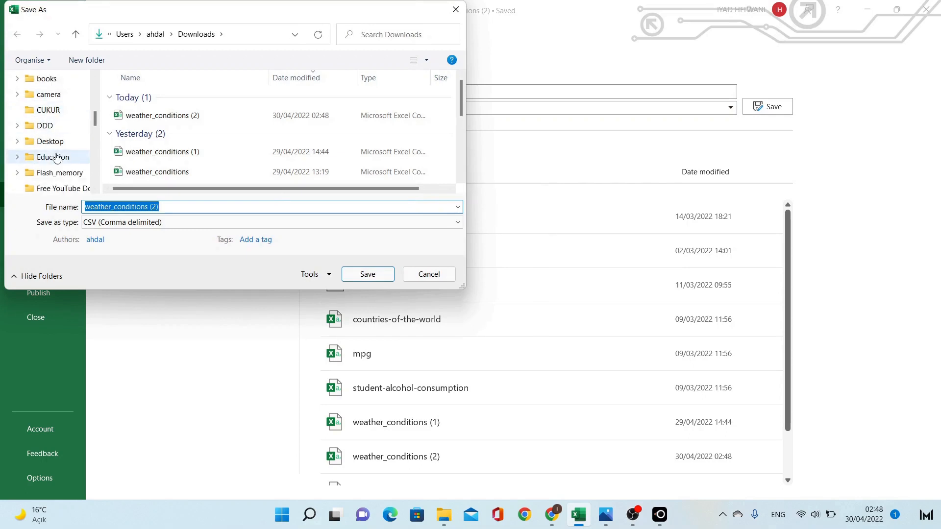
scroll(56, 158, "down", 2)
scroll(59, 166, "up", 8)
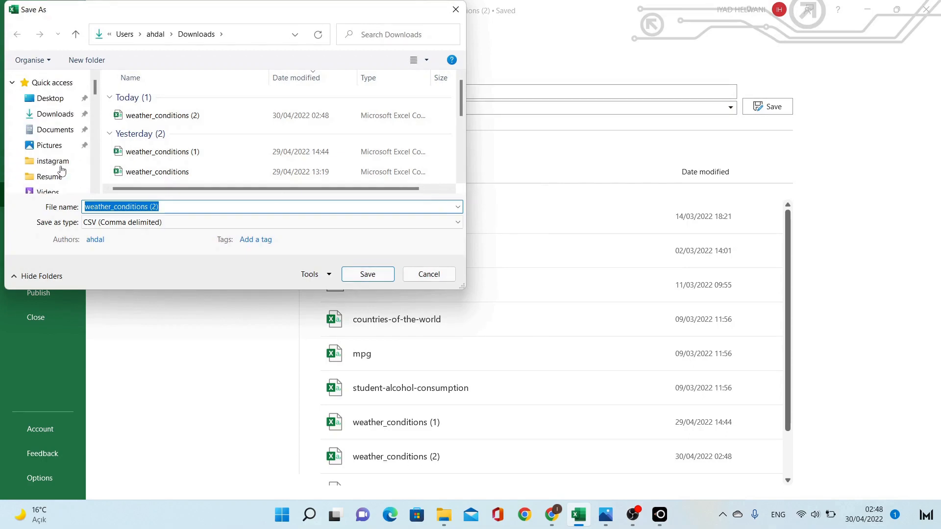
scroll(61, 170, "down", 2)
left_click(49, 174)
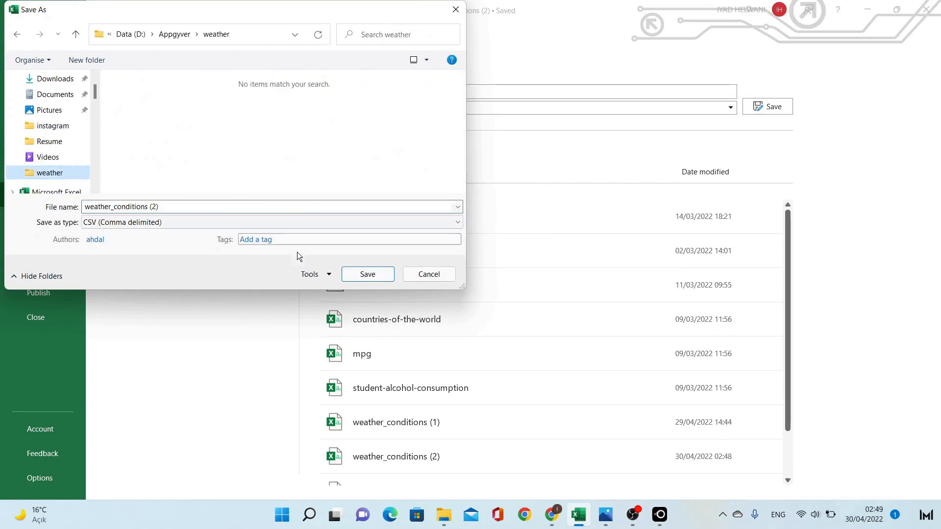
left_click(303, 210)
left_click(304, 210)
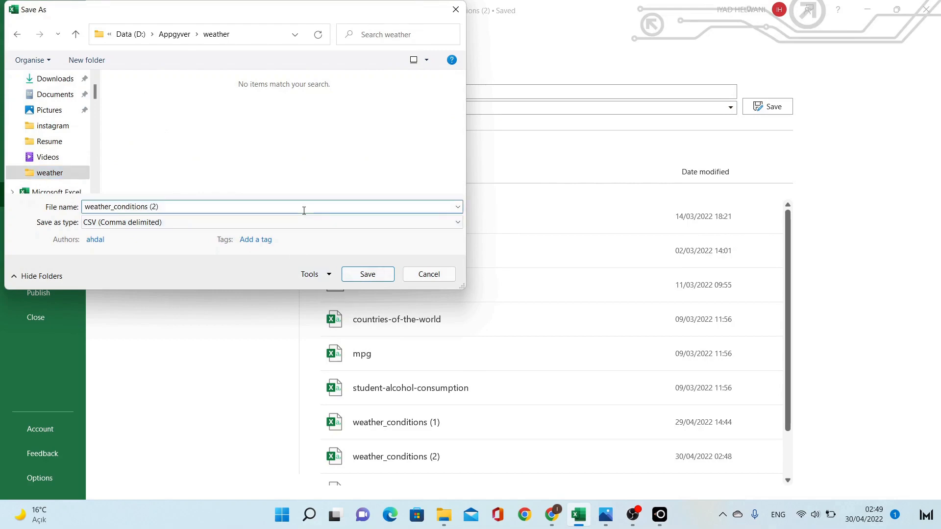
left_click(366, 278)
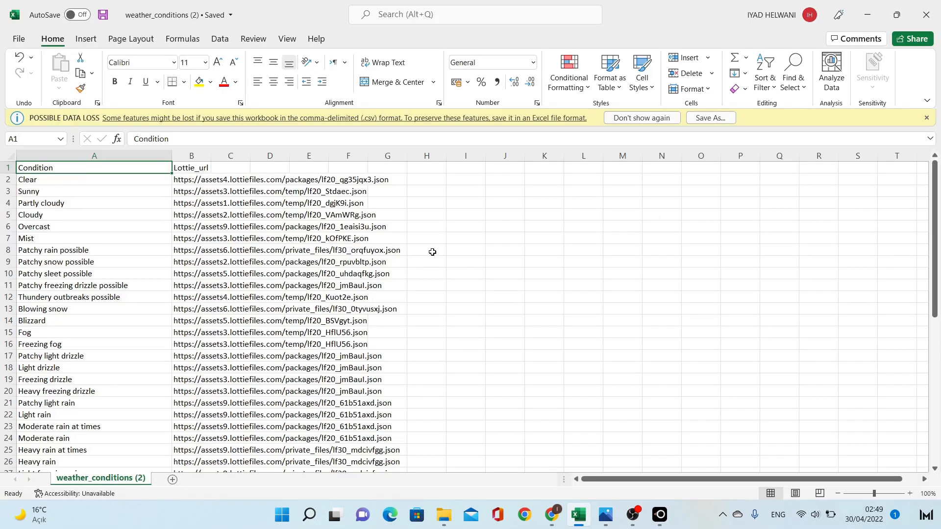
Switch to CSVJSON in Chrome, open the CSV to JSON converter and upload the saved weather conditions CSV file.
mouse_move(555, 510)
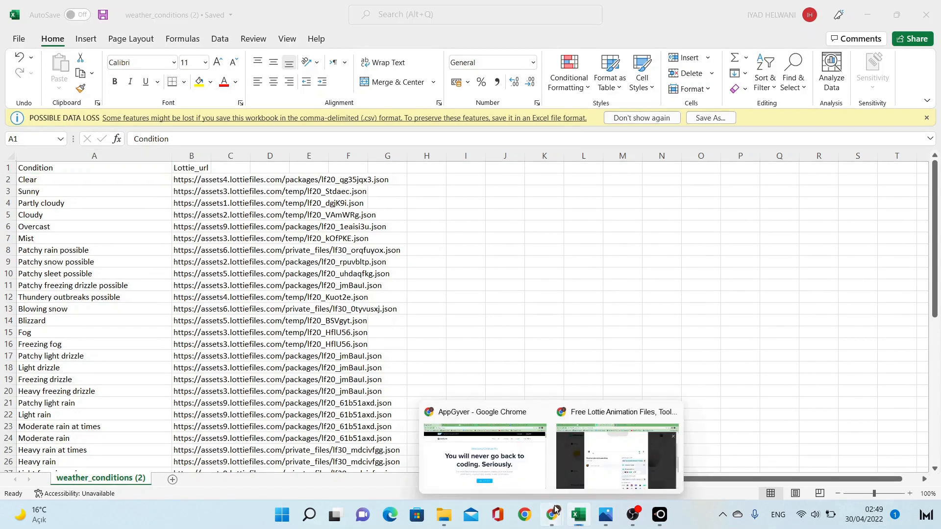
left_click(597, 457)
left_click(501, 15)
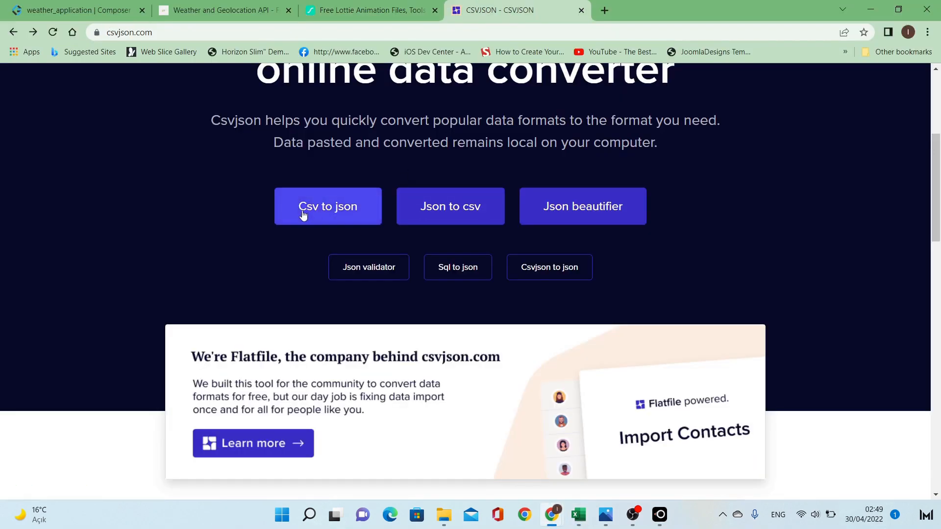
left_click(329, 210)
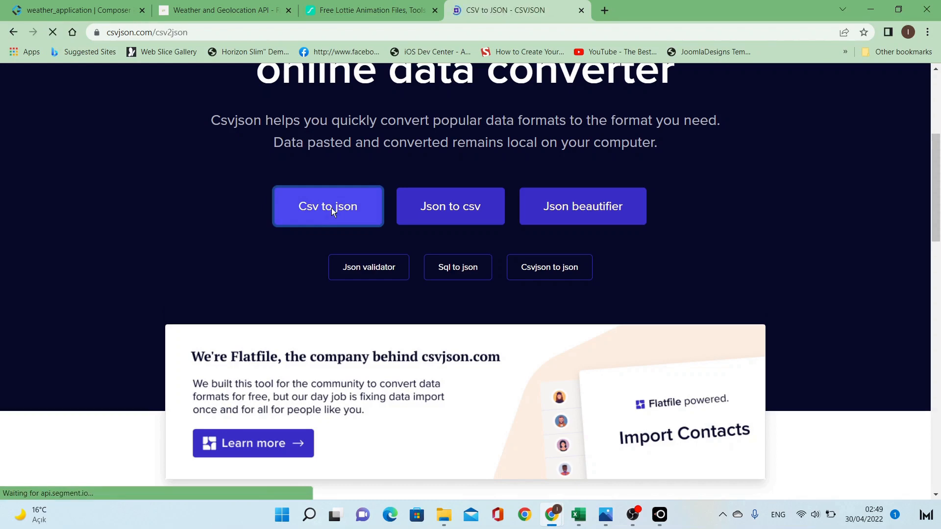
scroll(332, 210, "down", 1)
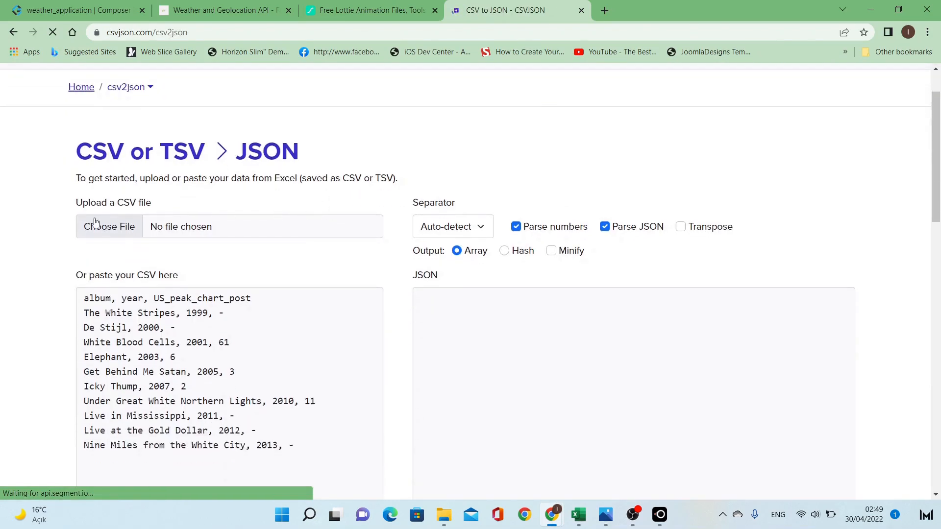
left_click(96, 226)
double_click(272, 139)
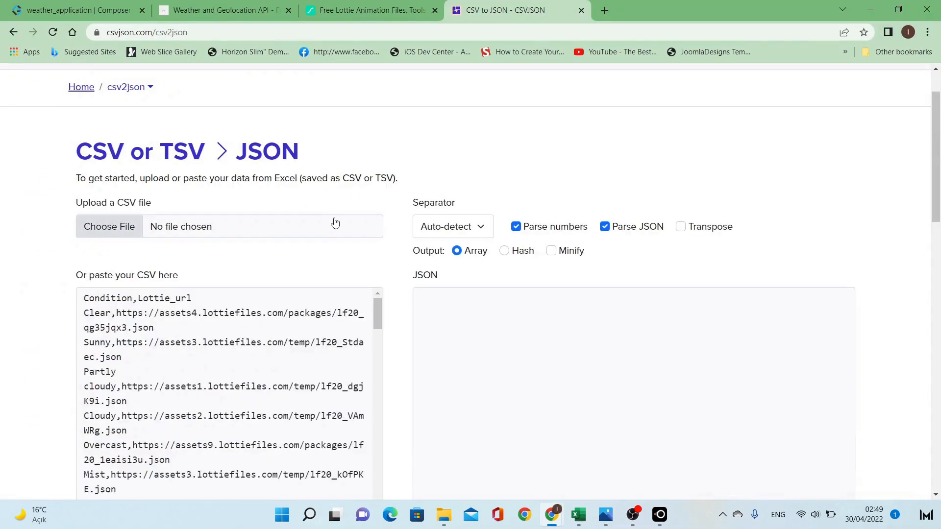
Convert the uploaded CSV data to a JSON array and copy the result to the clipboard.
scroll(340, 304, "down", 7)
scroll(340, 304, "up", 2)
scroll(342, 307, "up", 2)
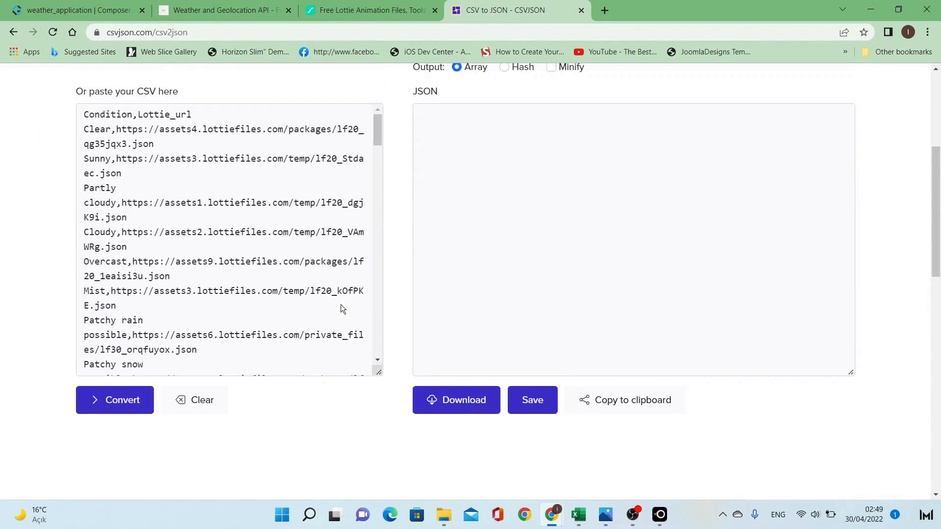
left_click(120, 405)
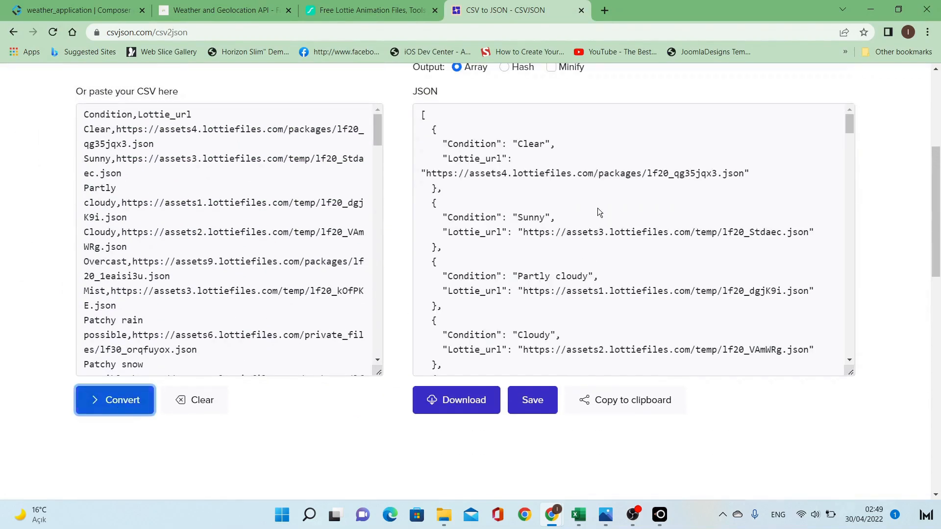
left_click(614, 398)
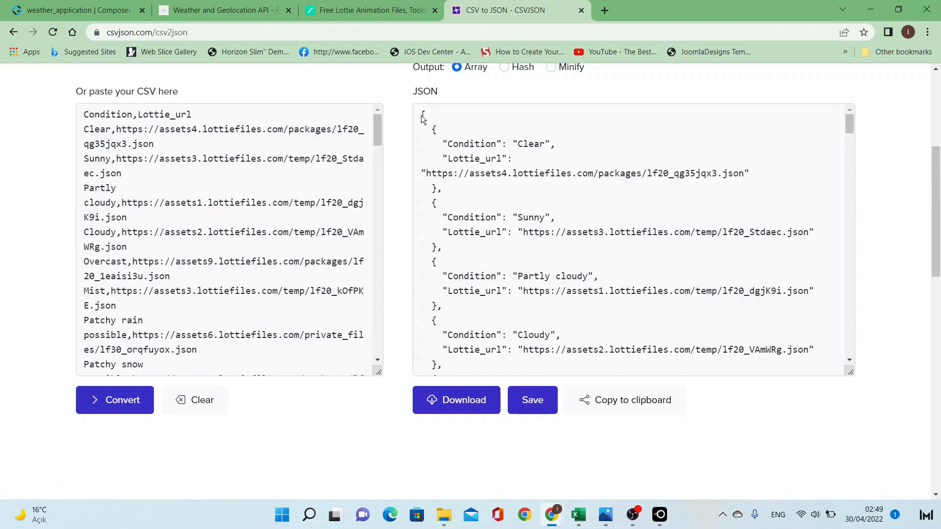
Examine the generated JSON from its opening bracket to its closing bracket.
left_click_drag(423, 117, 565, 383)
scroll(580, 315, "up", 11)
scroll(579, 314, "up", 2)
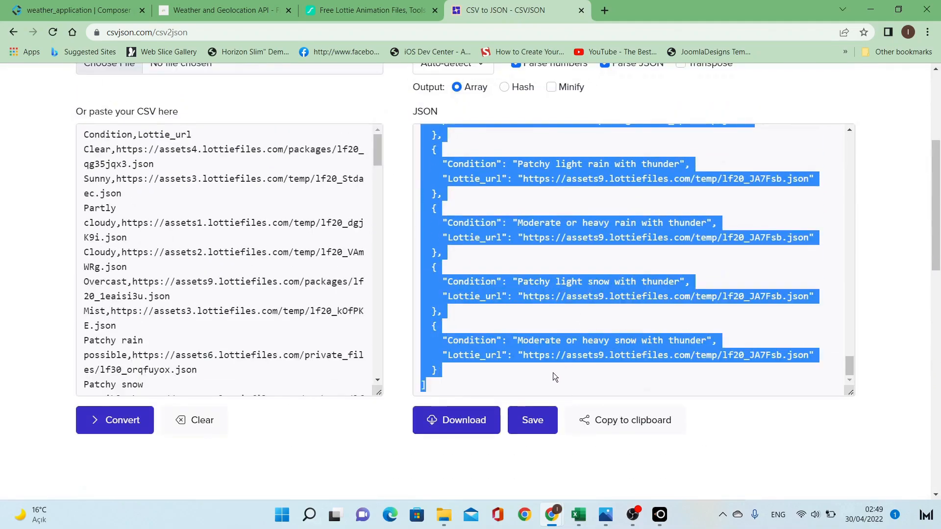
left_click(562, 373)
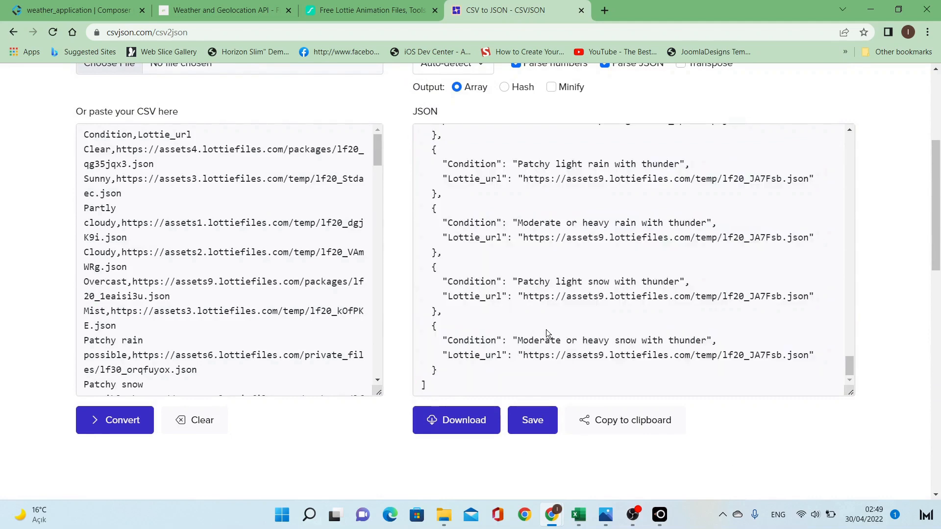
Switch to the AppGyver Composer and add a new page variable to the weather application's page.
key("ctrl+1")
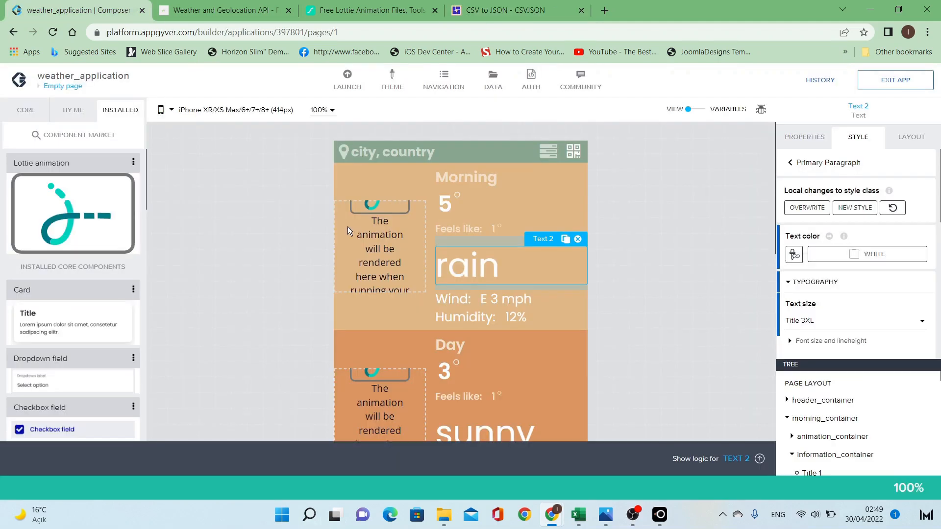
left_click(702, 111)
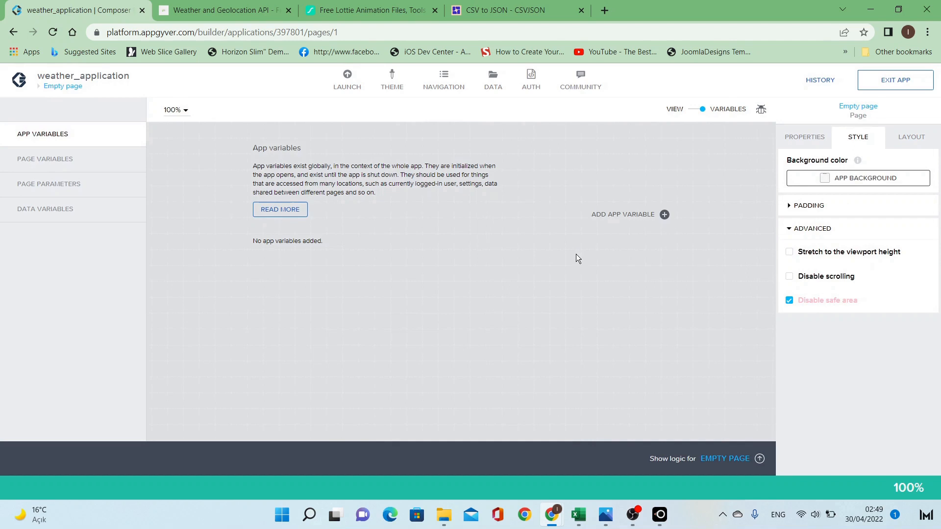
left_click(109, 160)
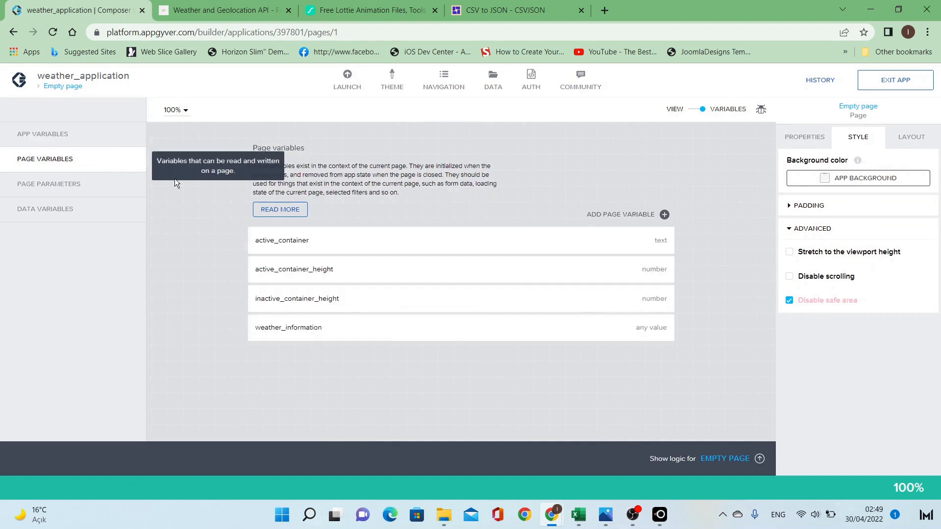
left_click(639, 216)
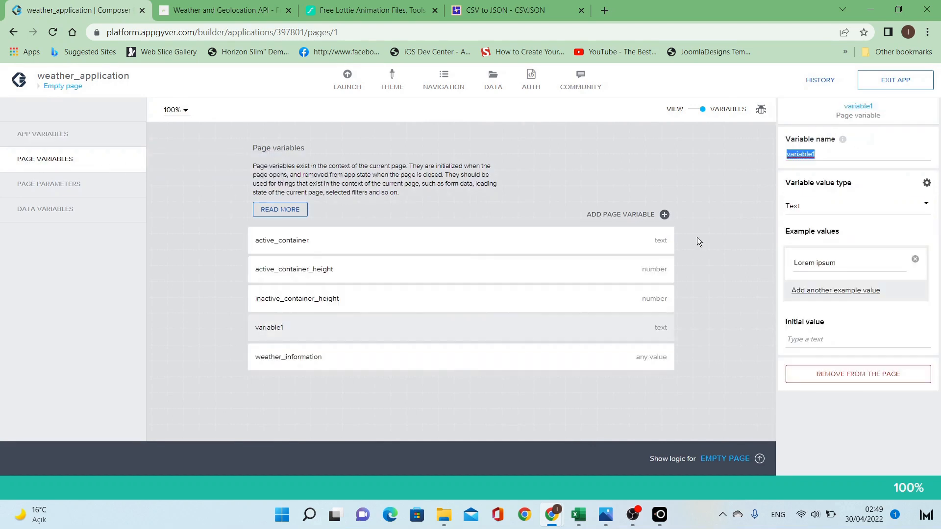
Rename the new page variable to weather_conditions and set its value type to a list of objects.
double_click(886, 150)
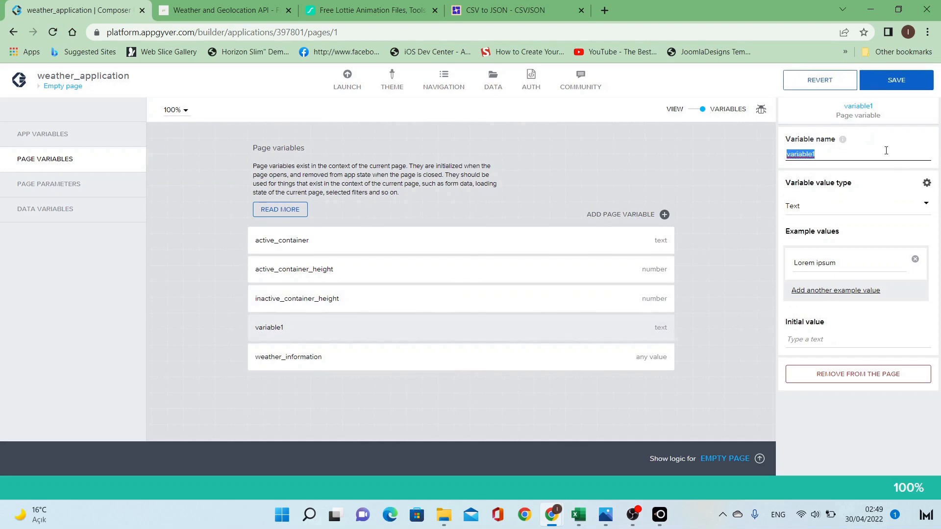
type("weather_")
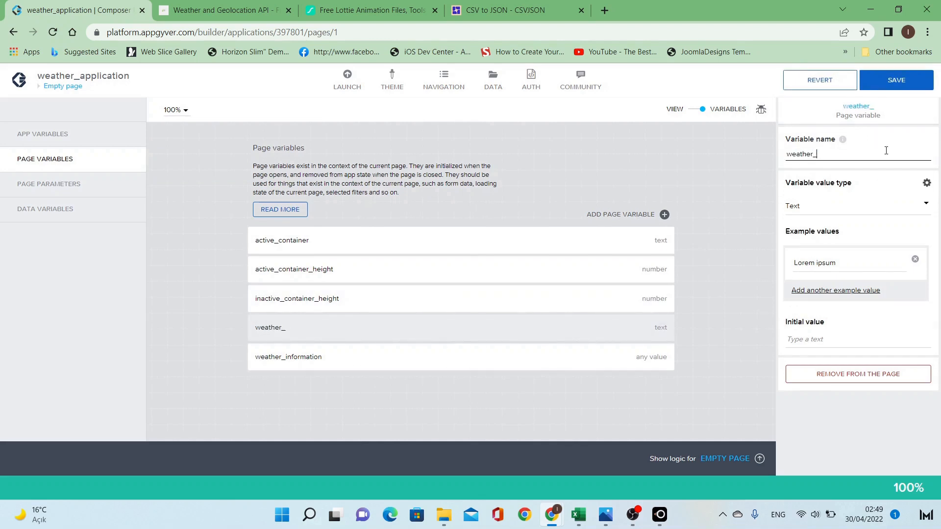
type("conditions")
left_click(854, 208)
scroll(884, 382, "down", 2)
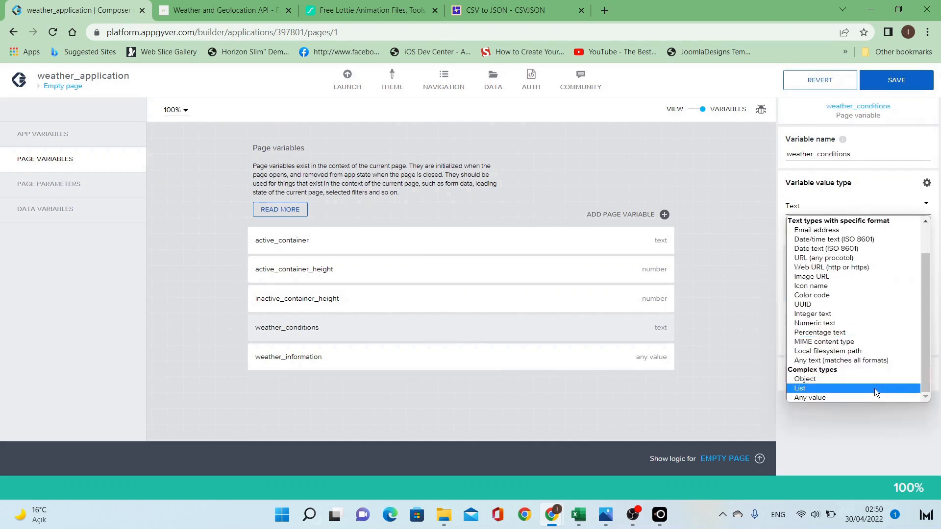
left_click(874, 388)
left_click(865, 265)
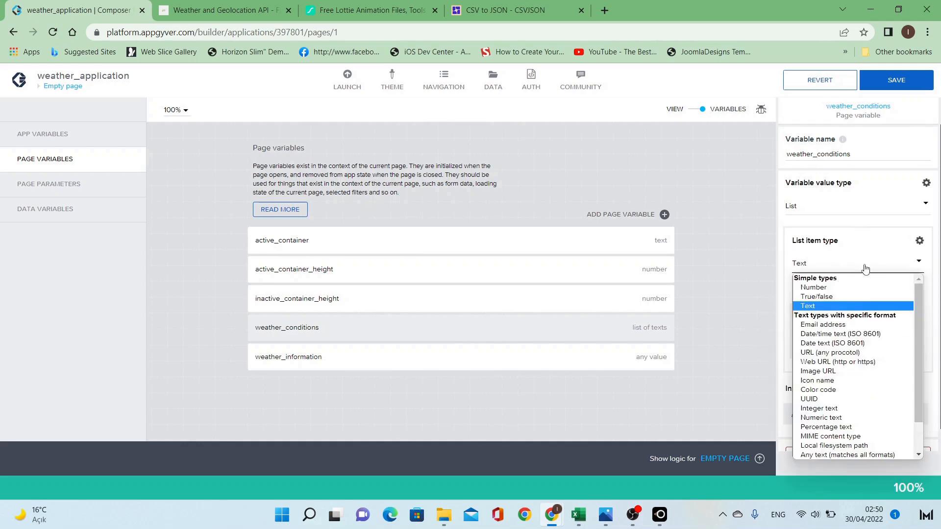
scroll(856, 361, "down", 2)
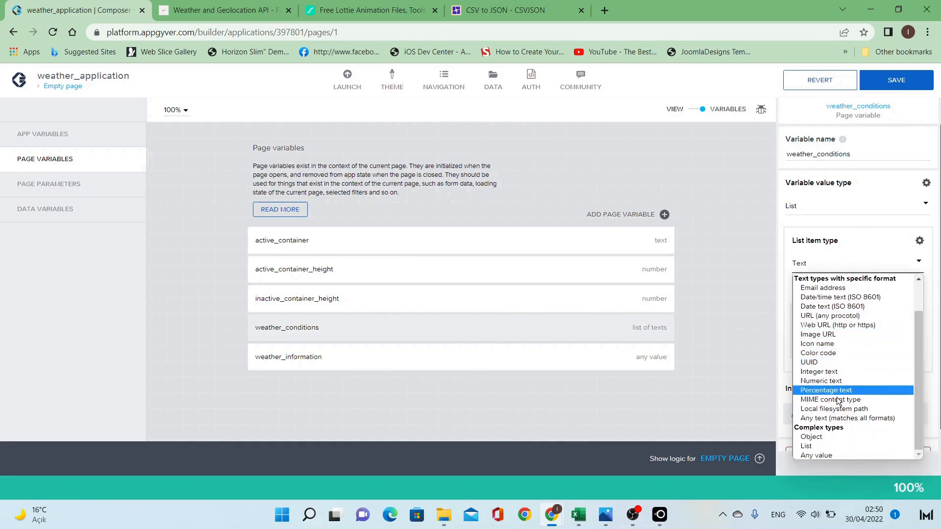
left_click(834, 436)
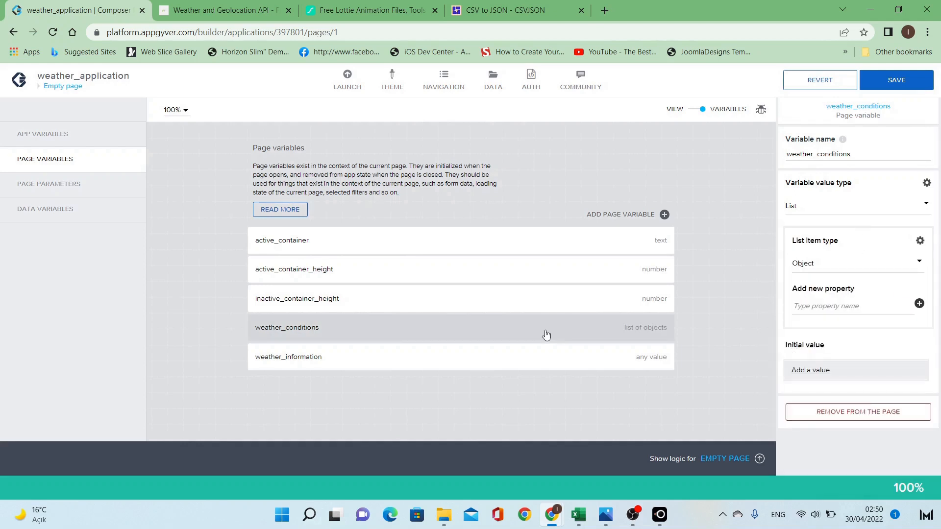
In the page logic, add a Set page variable node below the HTTP request and connect it to the same page event.
left_click(698, 111)
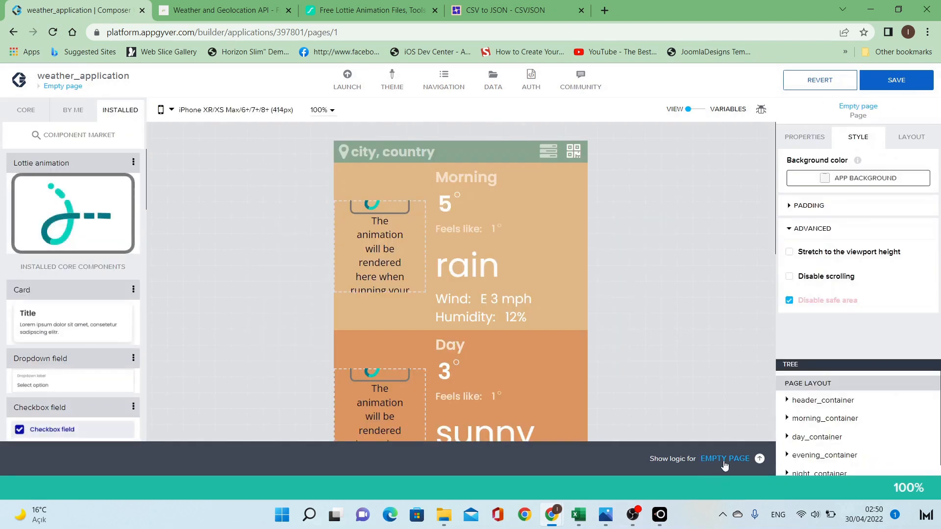
left_click(724, 460)
left_click_drag(633, 304, 613, 188)
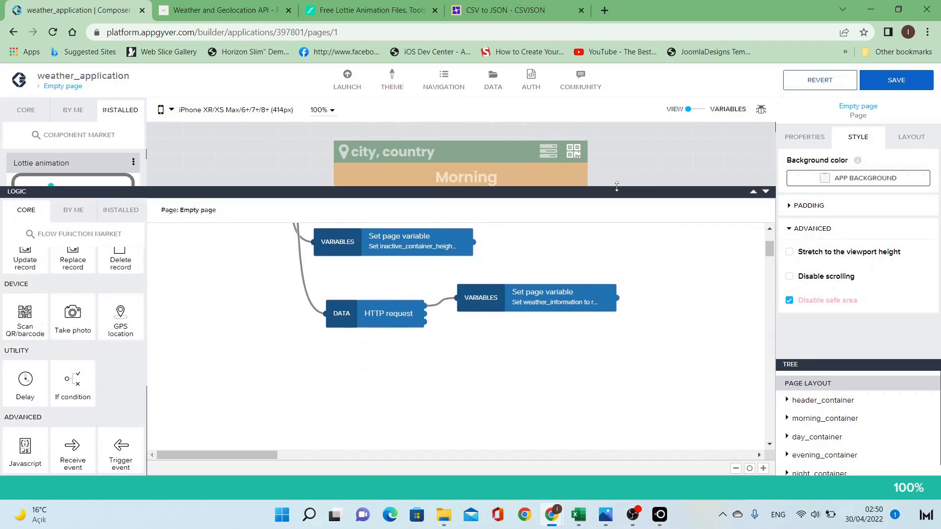
scroll(54, 363, "up", 6)
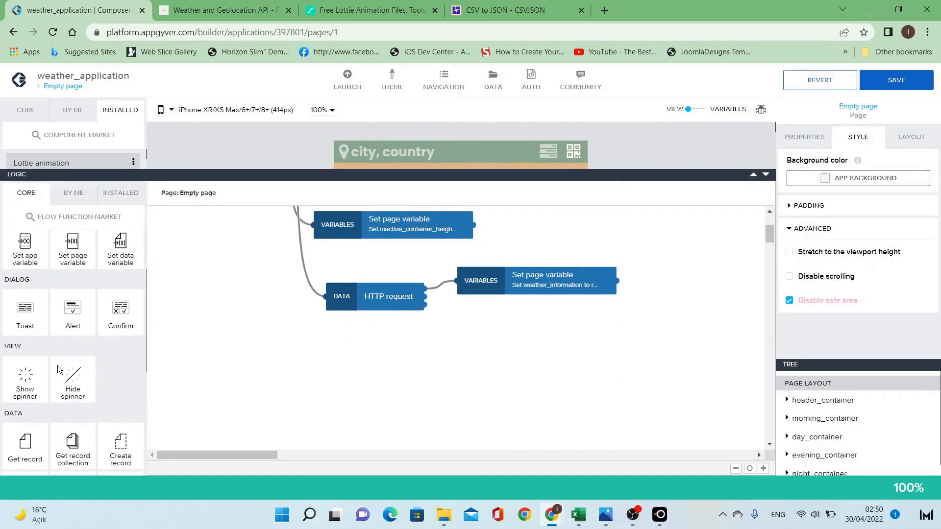
left_click_drag(66, 350, 343, 363)
scroll(260, 347, "up", 3)
left_click_drag(263, 239, 301, 300)
scroll(271, 338, "down", 3)
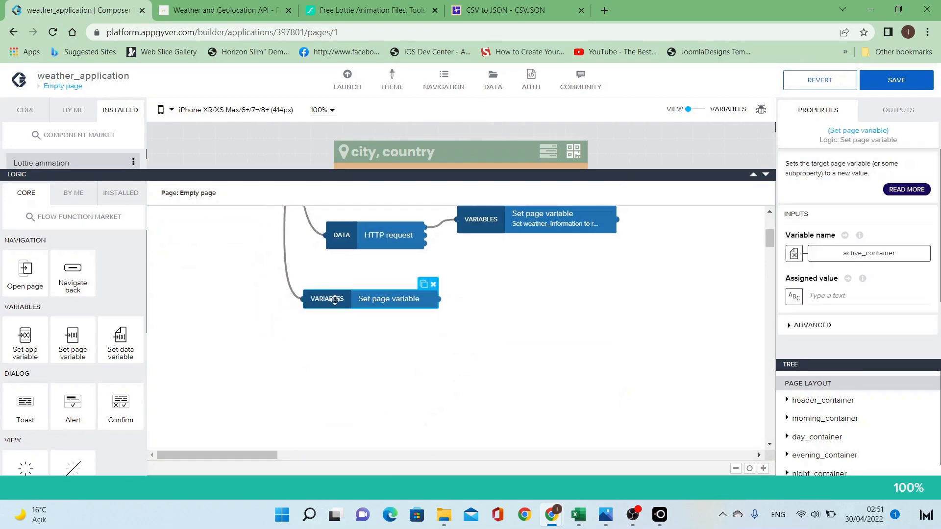
Make the new Set page variable node target the weather_conditions page variable.
left_click(866, 254)
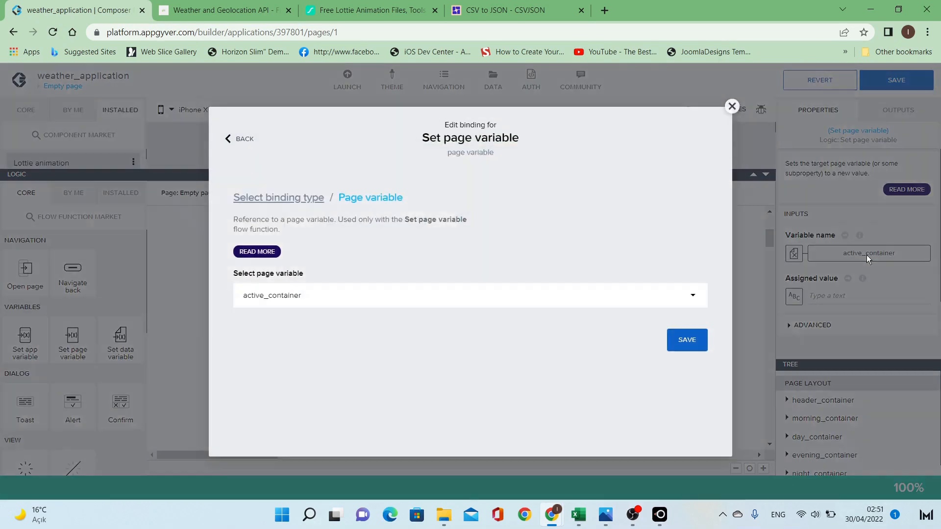
left_click(633, 312)
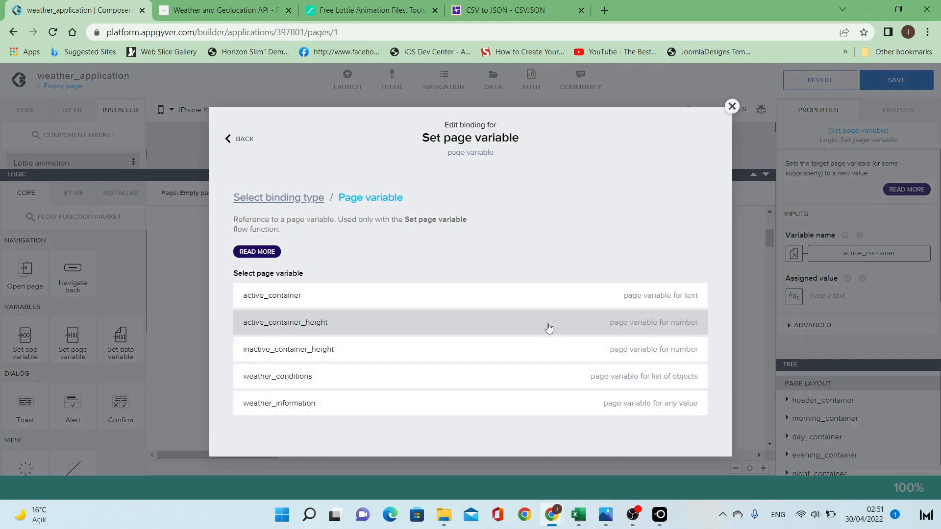
left_click(435, 382)
left_click(689, 345)
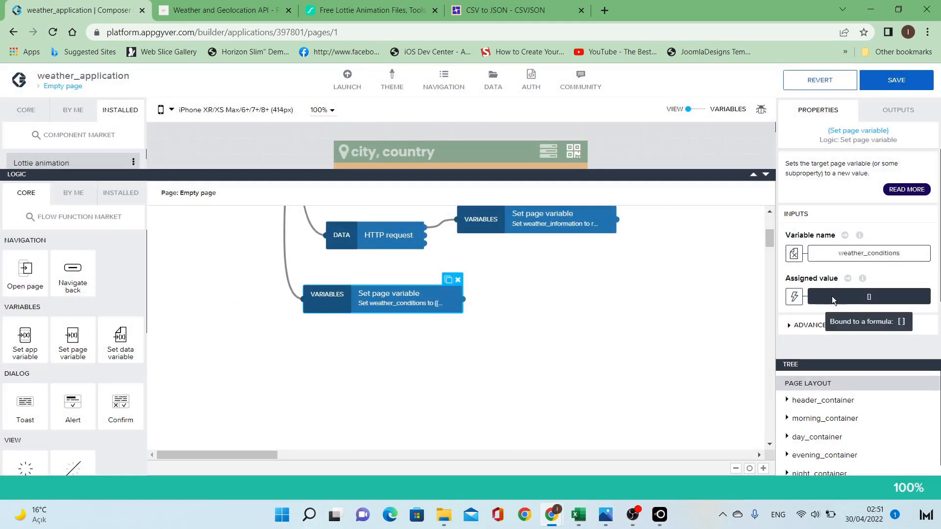
Assign the copied JSON array of conditions and Lottie URLs to weather_conditions as a formula and save the binding.
left_click(831, 296)
key("ctrl+v")
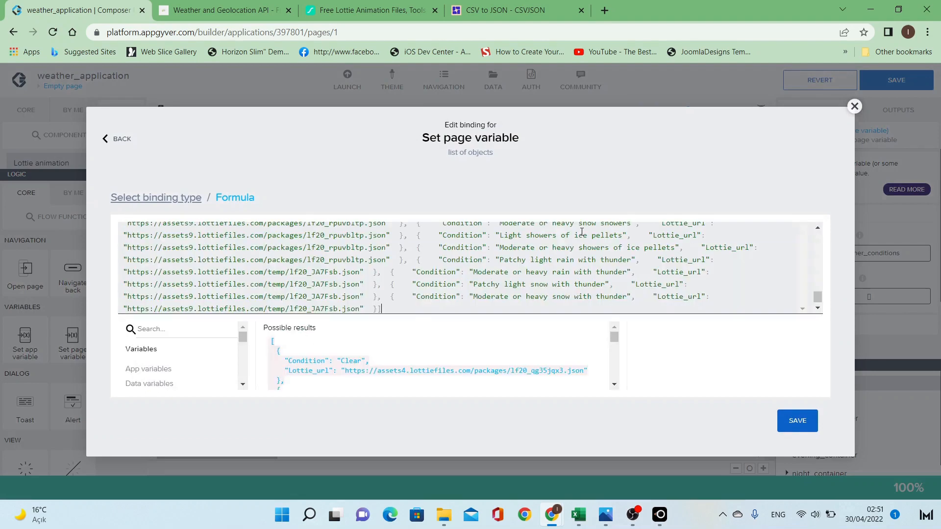
scroll(465, 292, "up", 15)
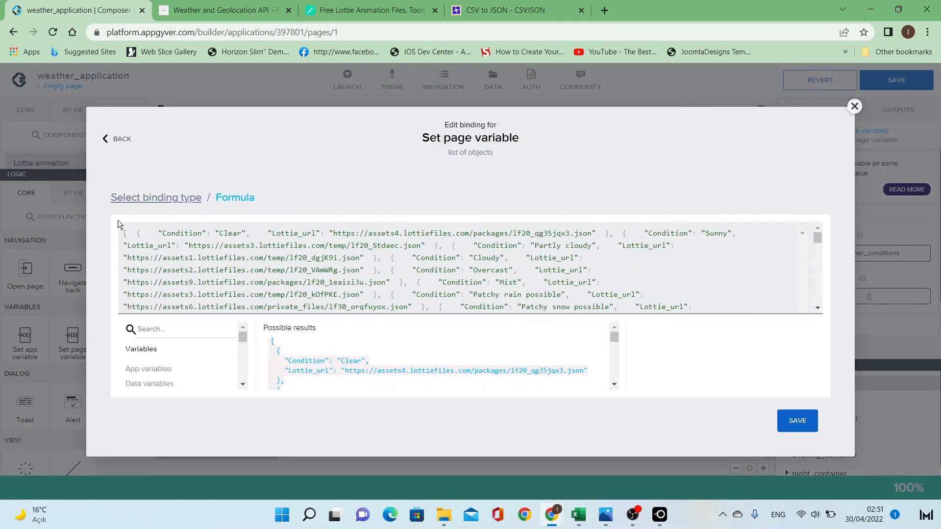
left_click_drag(124, 233, 411, 366)
left_click(423, 305)
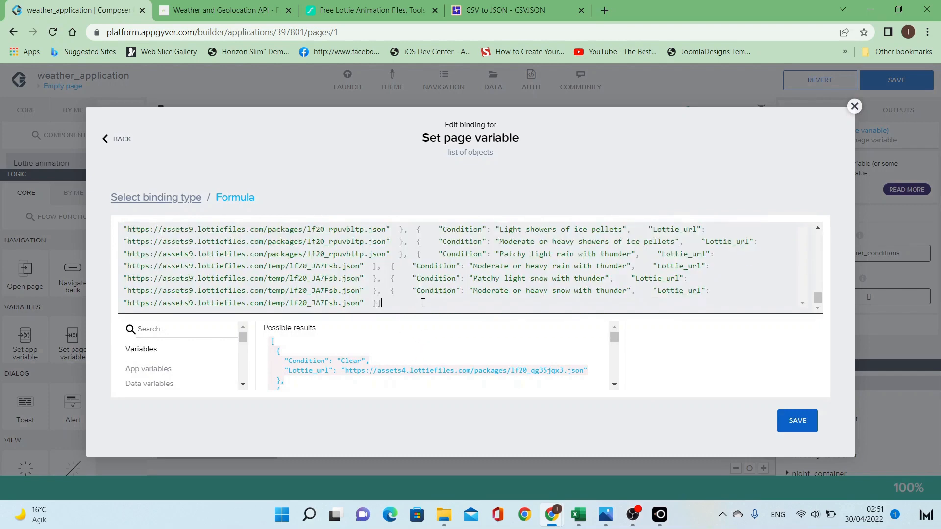
left_click(794, 424)
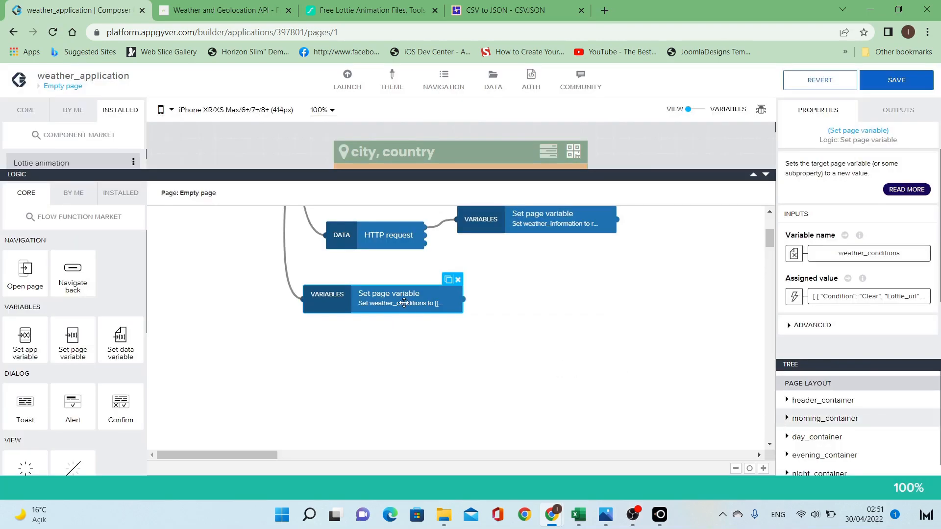
Move the weather_conditions node into line beneath the HTTP request, collapse the logic editor and save the application.
mouse_move(403, 302)
left_mouse_down()
mouse_move(461, 307)
mouse_move(417, 315)
left_mouse_up()
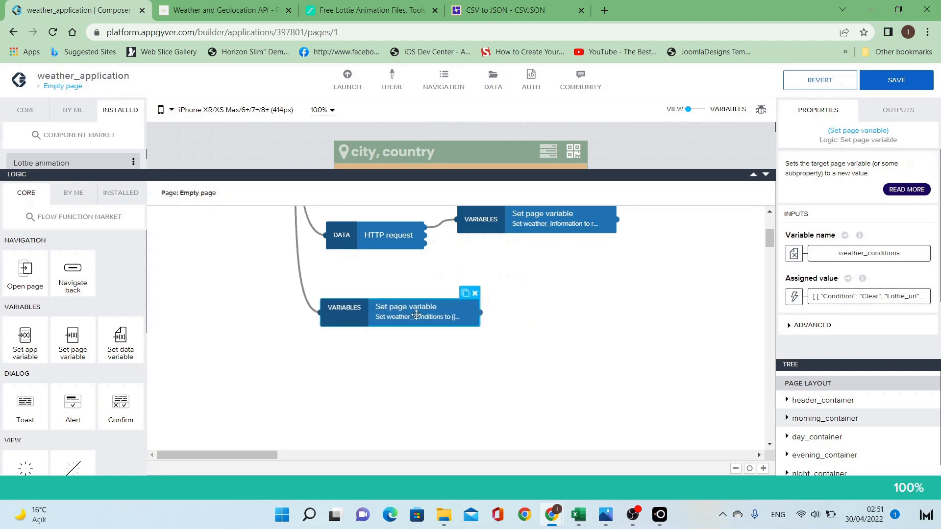
scroll(540, 260, "up", 3)
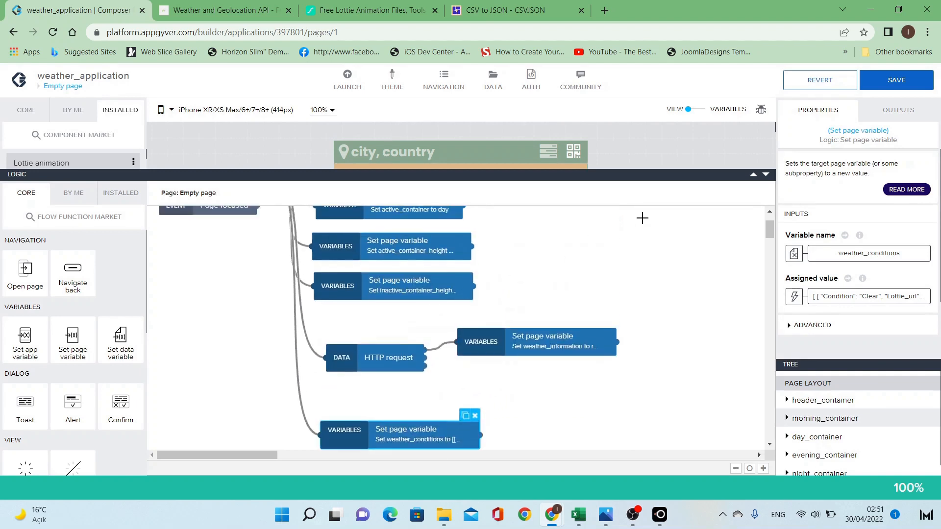
left_click(765, 175)
left_click(766, 303)
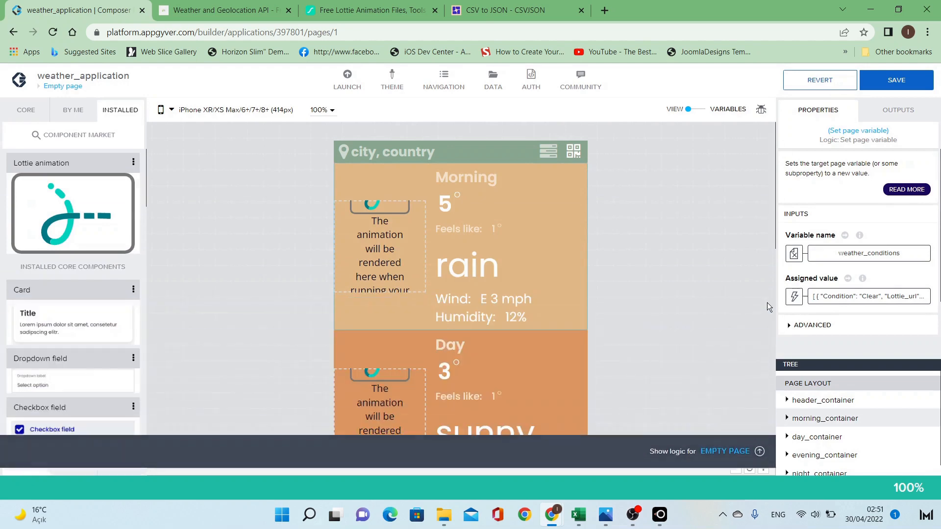
left_click(889, 87)
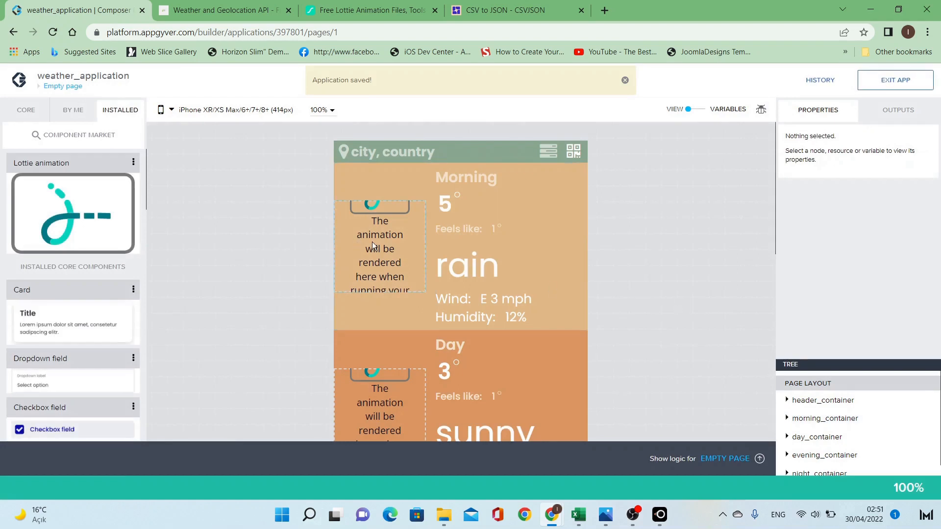
Bind the morning Lottie animation's source to the formula LOOKUP(FIND(pageVars.weather_conditions,item.Condition == LOOKUP(LOOKUP(FIND(pageVars.weather_information.forecast.forecastday[0].hour,GET_DATETIME_COMPONENT(item.time,"hour") == 08),"condition"),"text")),"Lottie_url").
left_click(373, 245)
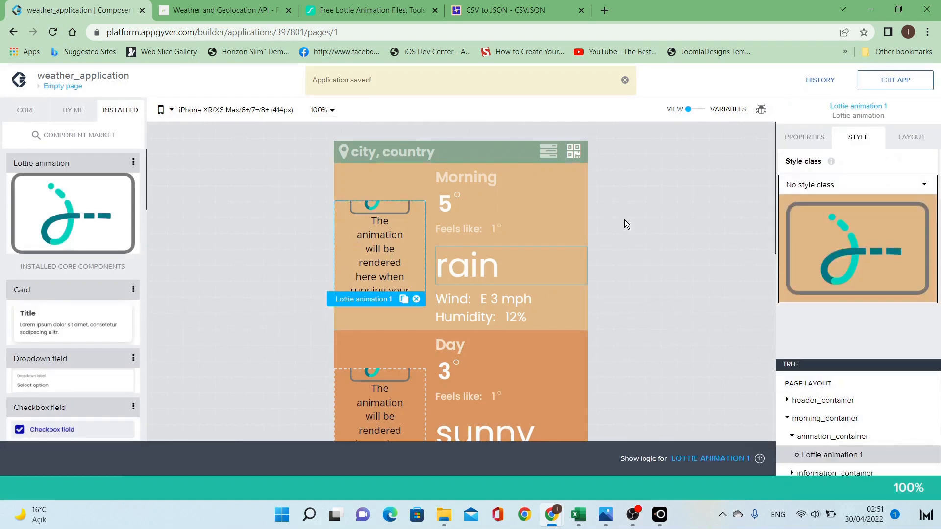
left_click(803, 139)
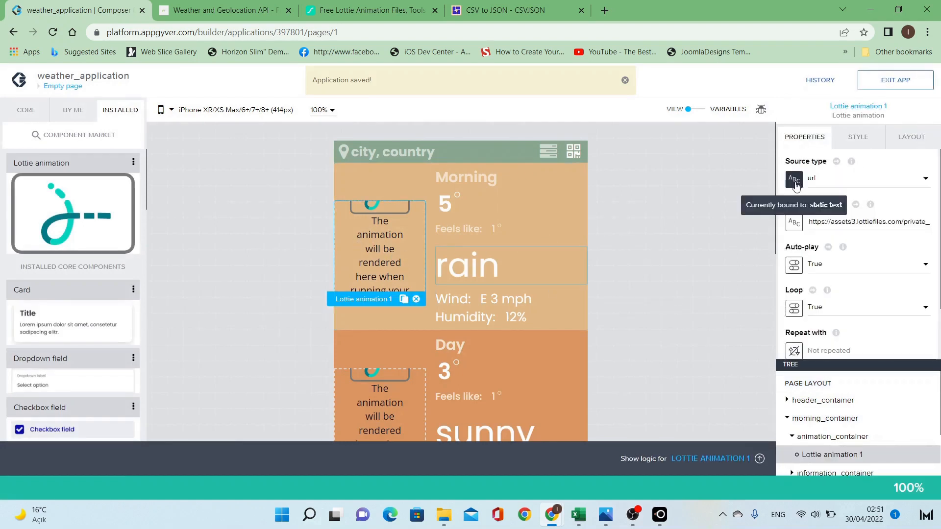
left_click(795, 223)
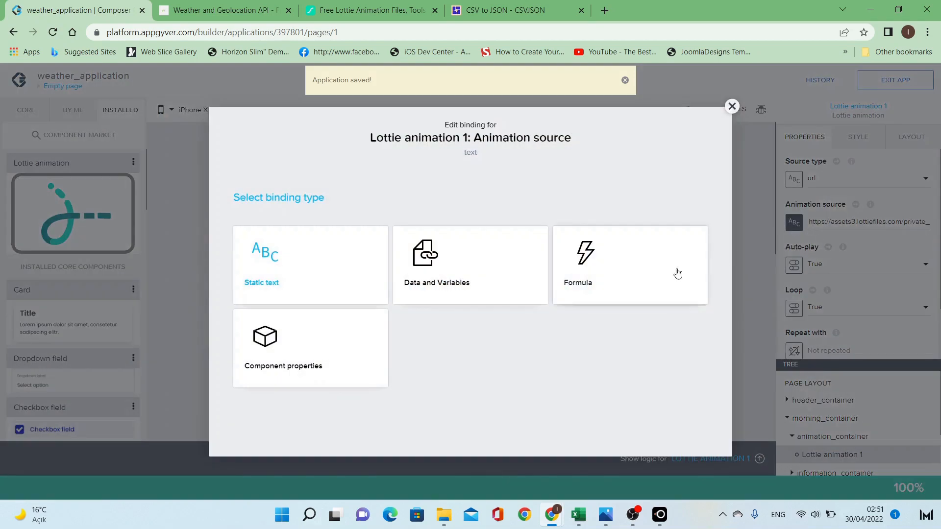
left_click(615, 287)
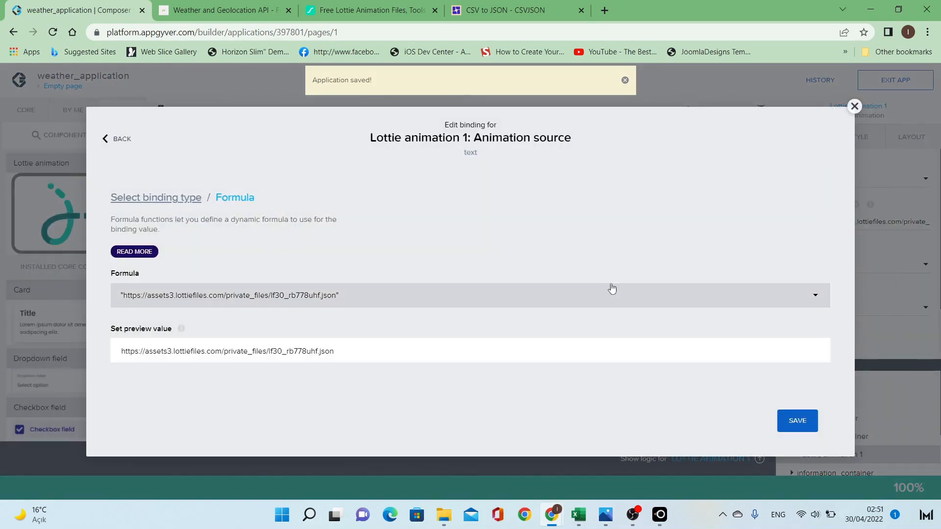
left_click(513, 290)
key("ctrl+a")
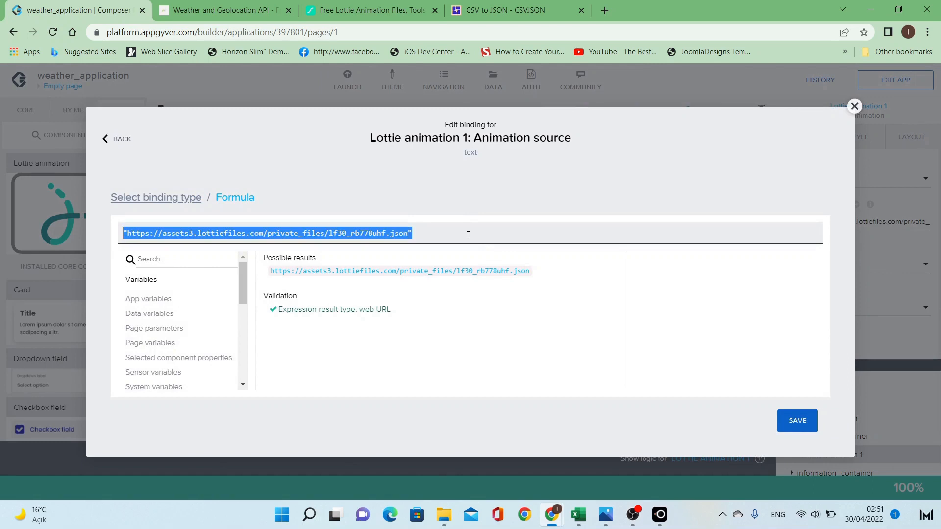
key("BackSpace")
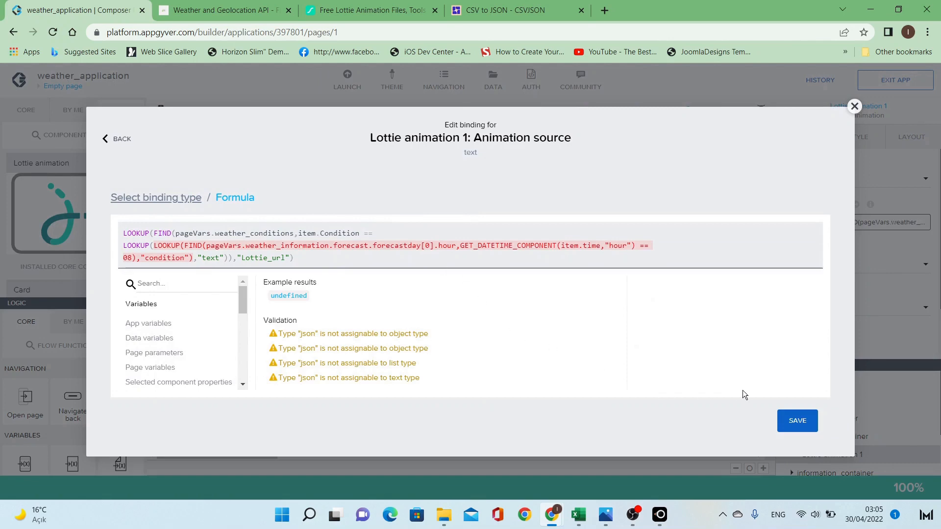
left_click(794, 421)
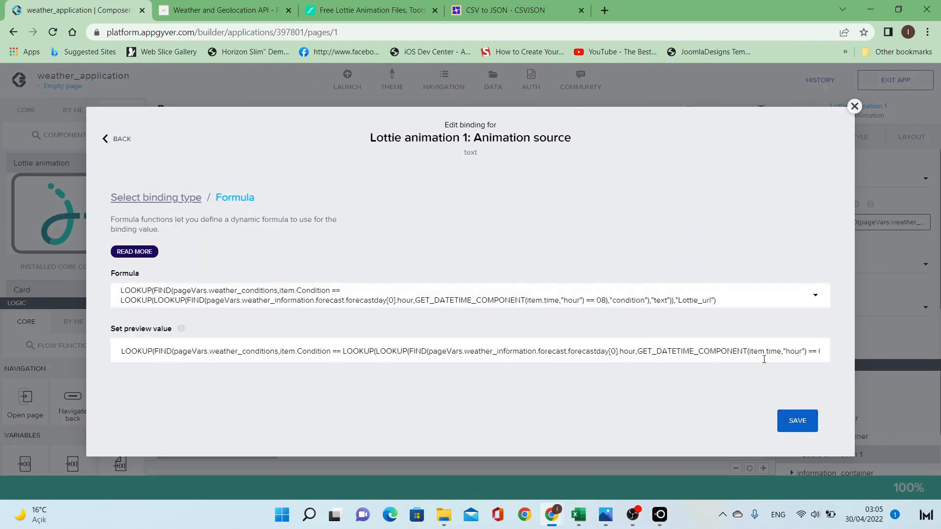
left_click(798, 421)
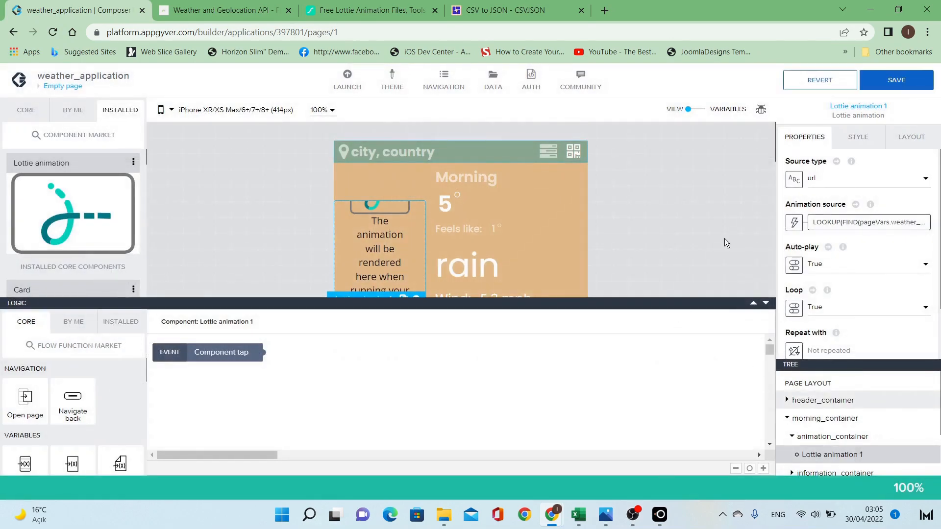
Save the application and switch to the LetsView phone mirror to check the morning animation.
left_click(899, 81)
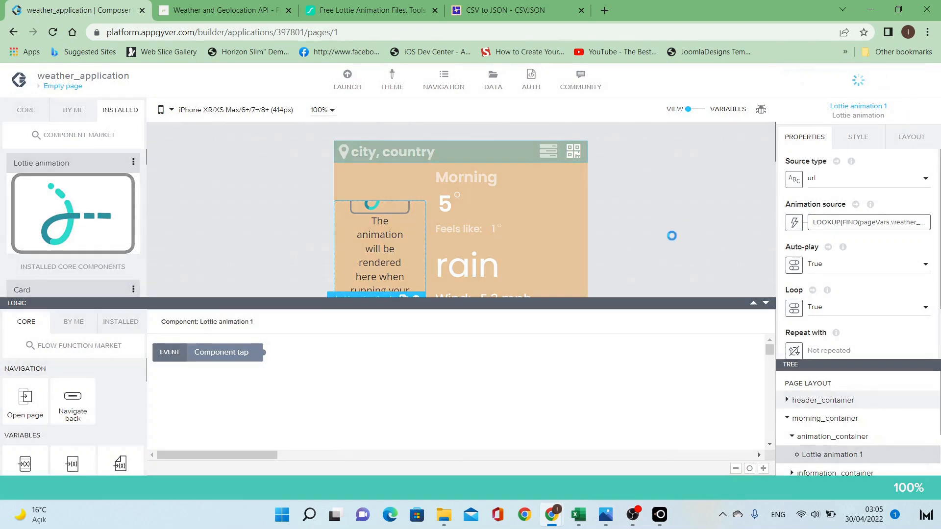
mouse_move(660, 514)
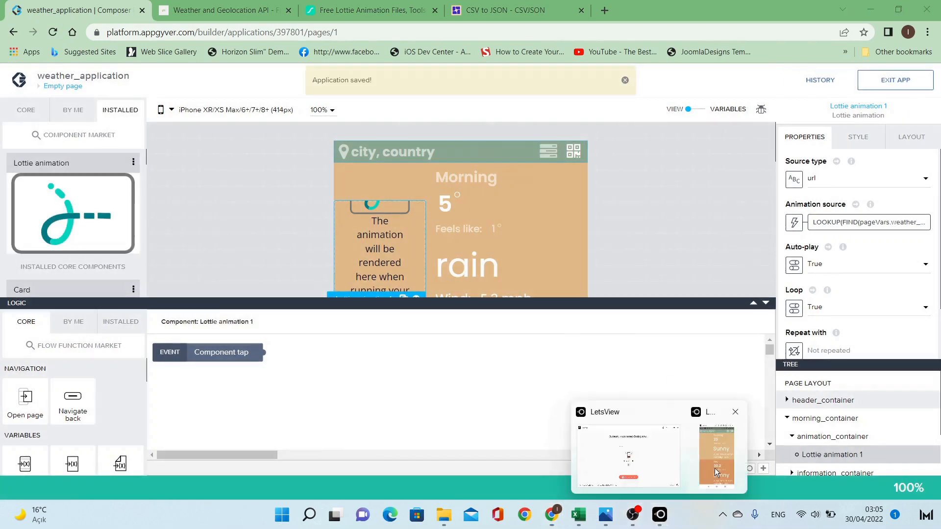
left_click(716, 469)
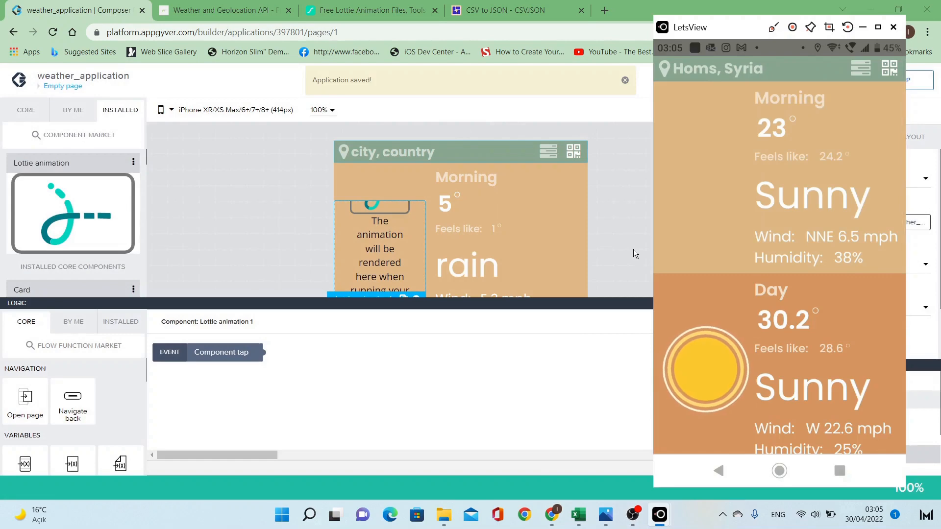
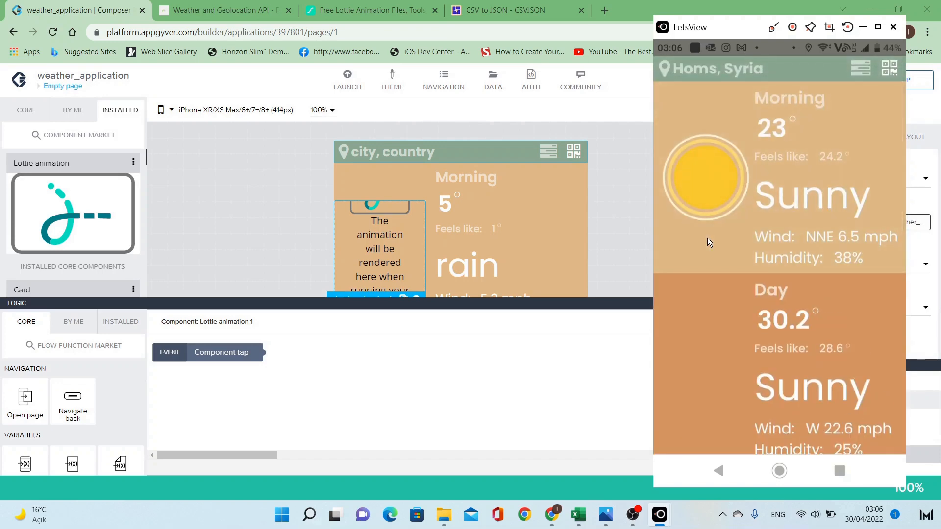
Return to the AppGyver composer and copy the full formula from the morning Lottie animation's source binding, then save the binding.
left_click(614, 224)
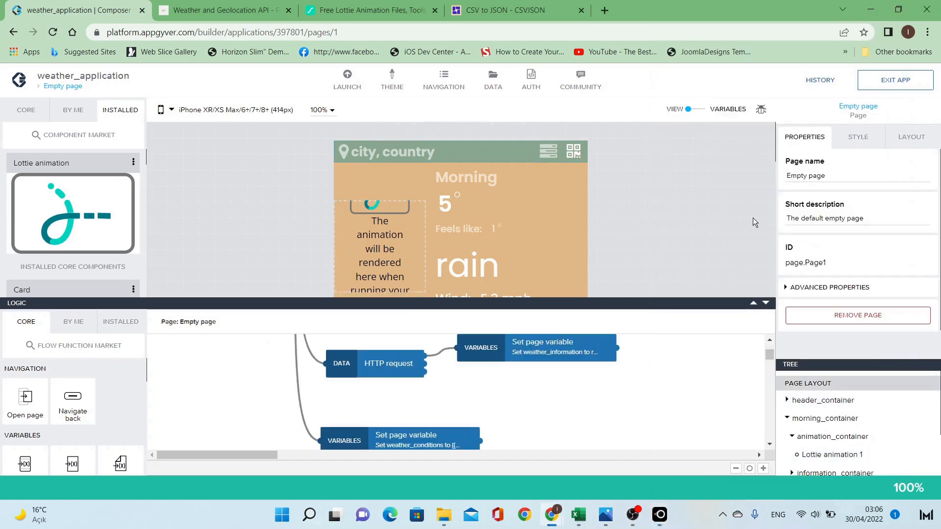
left_click(369, 234)
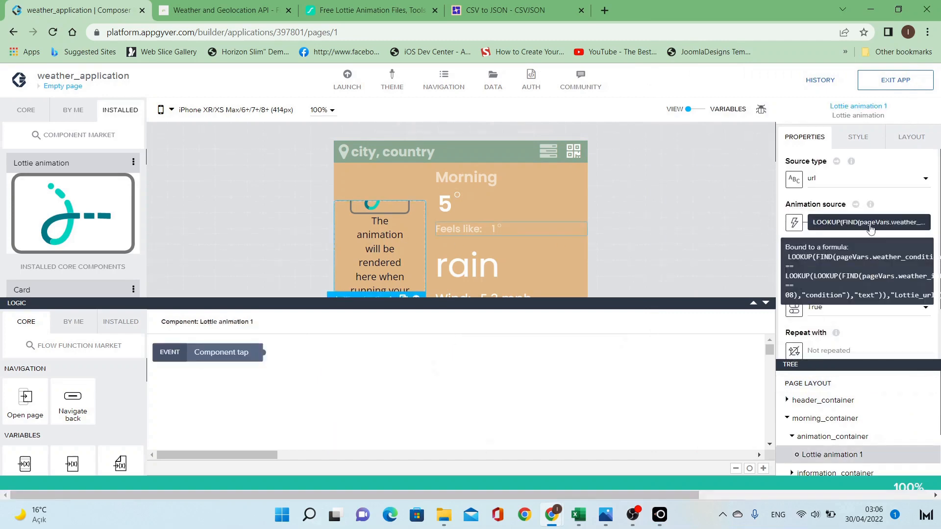
left_click(812, 225)
key("ctrl+a")
key("ctrl+c")
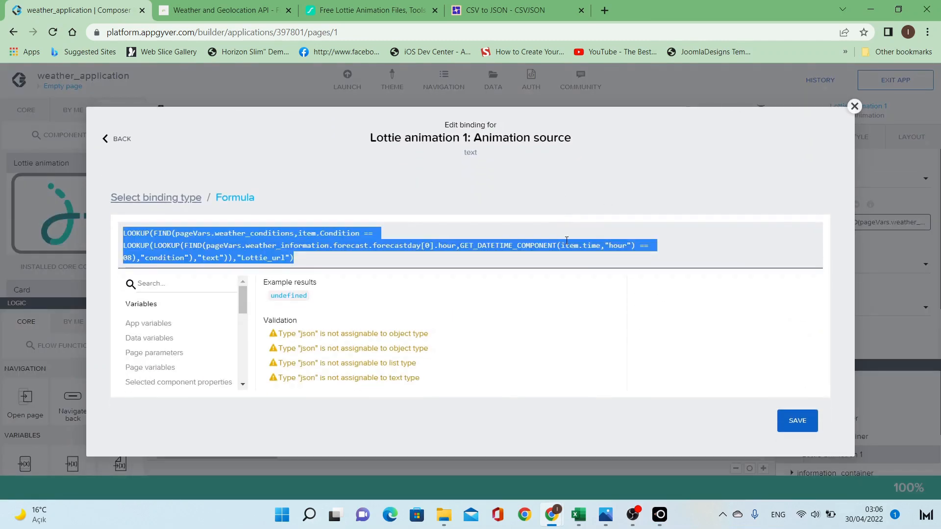
left_click(825, 415)
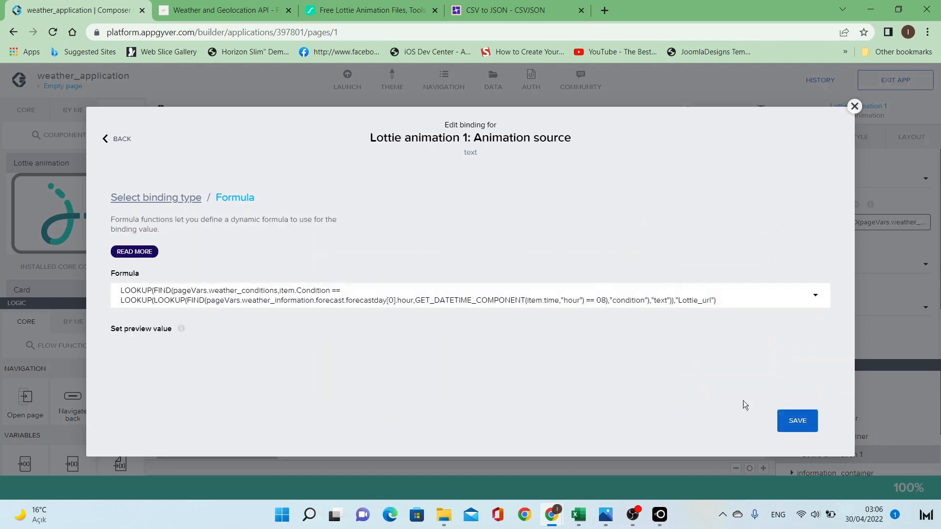
left_click(796, 420)
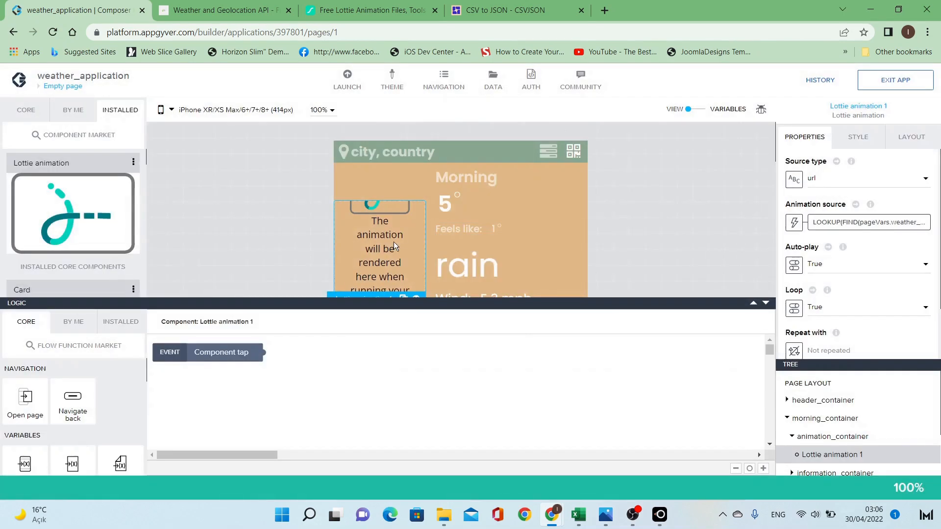
Bind the day Lottie animation's source to the copied lookup formula with the hour set to 15, and save the binding.
scroll(397, 244, "down", 3)
left_click(384, 278)
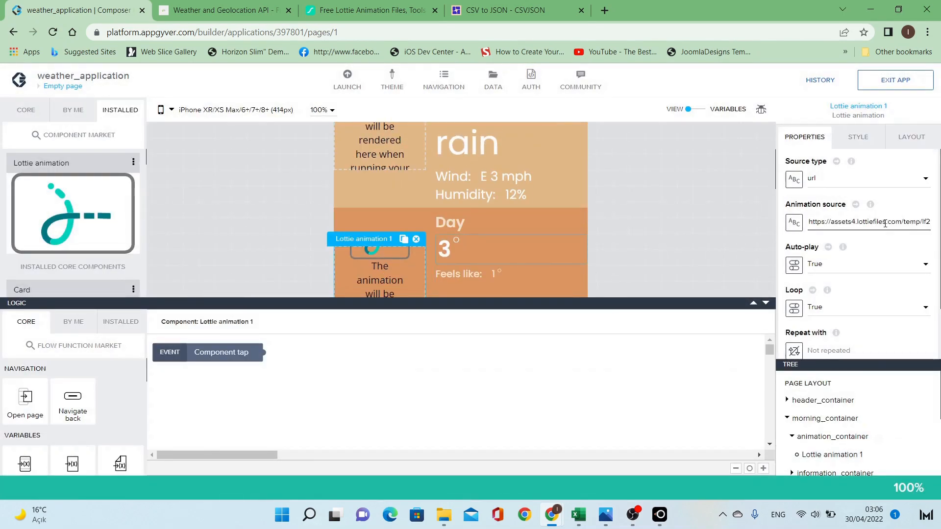
left_click(794, 222)
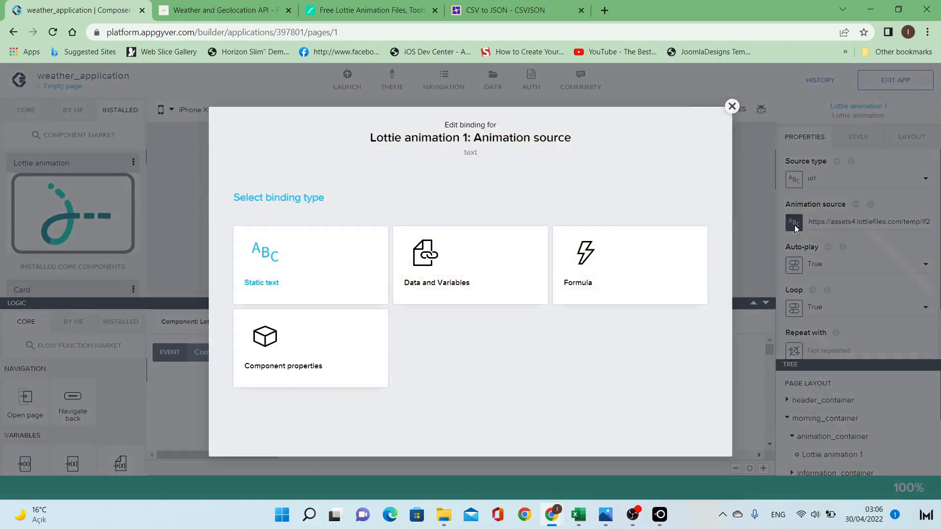
left_click(601, 271)
left_click(550, 298)
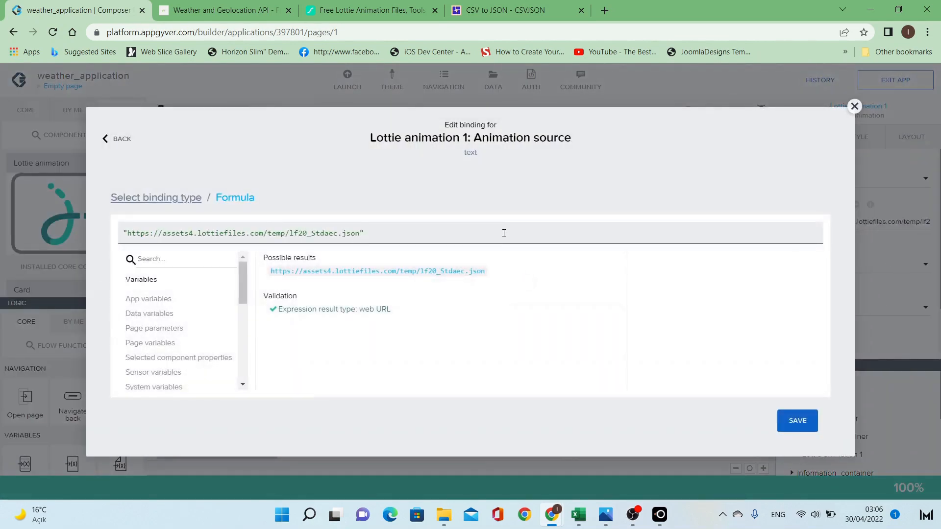
key("ctrl+a")
key("ctrl+v")
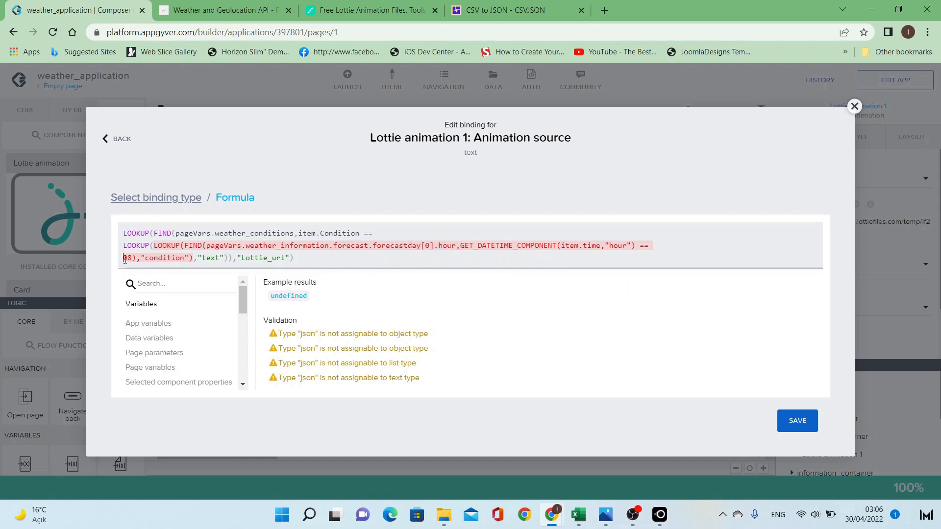
type("15")
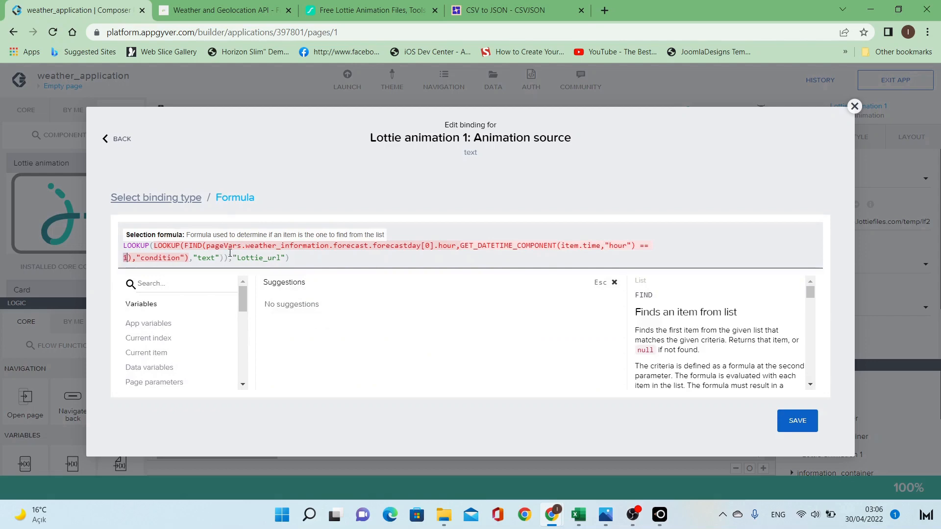
left_click(798, 422)
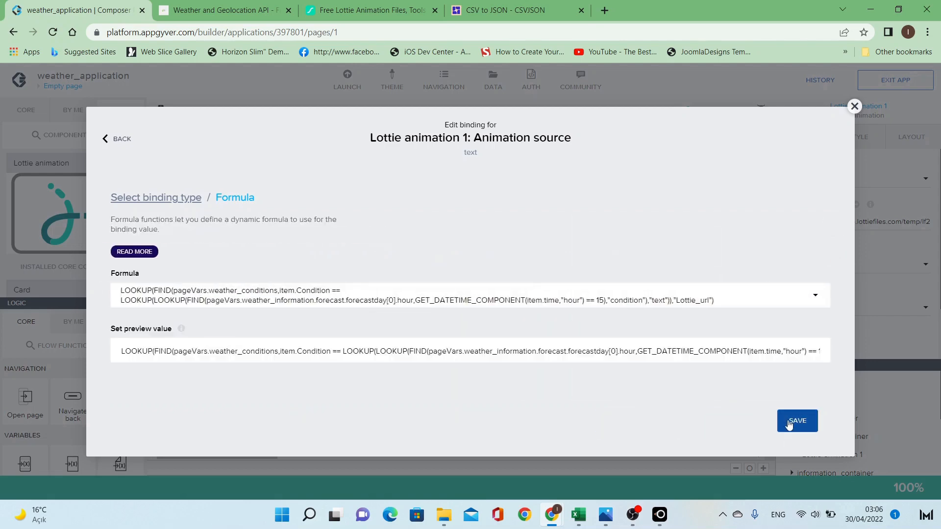
left_click(790, 423)
Bind the evening Lottie animation's source to the copied lookup formula with the hour set to 20, and save the binding.
scroll(448, 238, "down", 4)
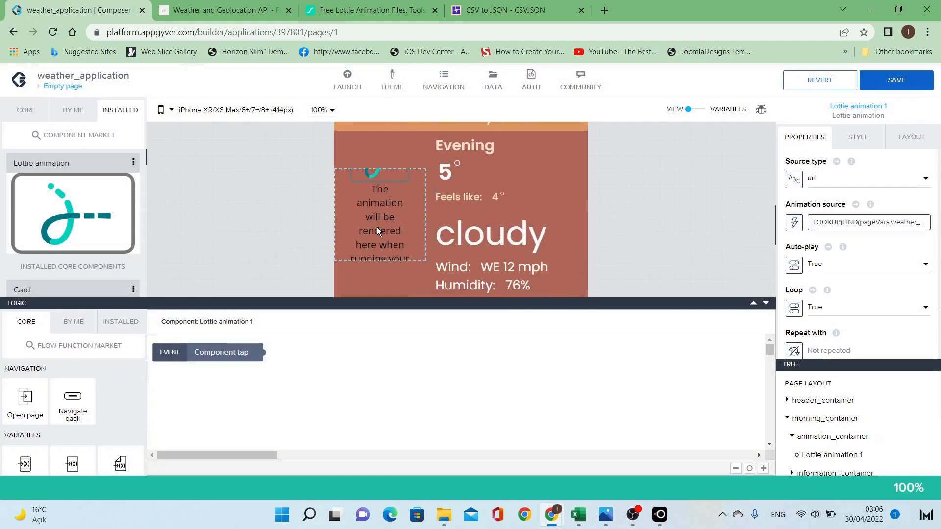
left_click(377, 227)
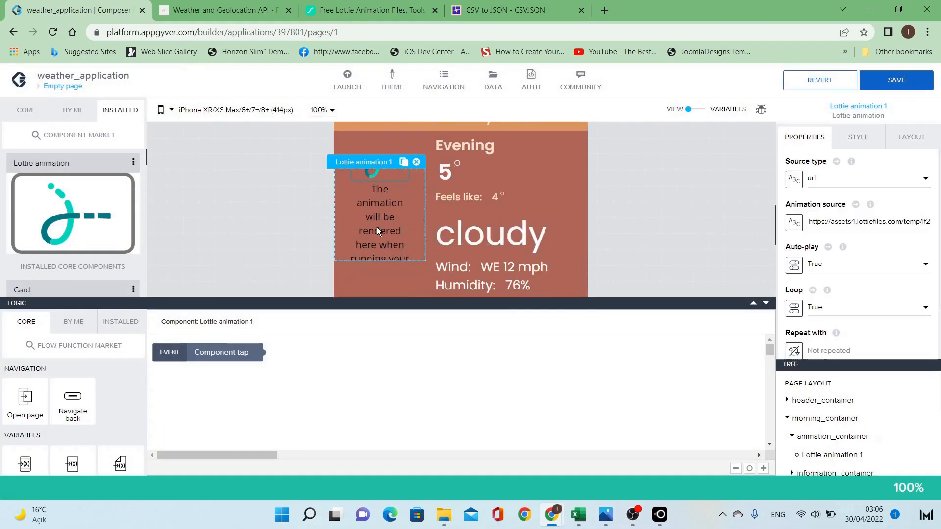
left_click(795, 222)
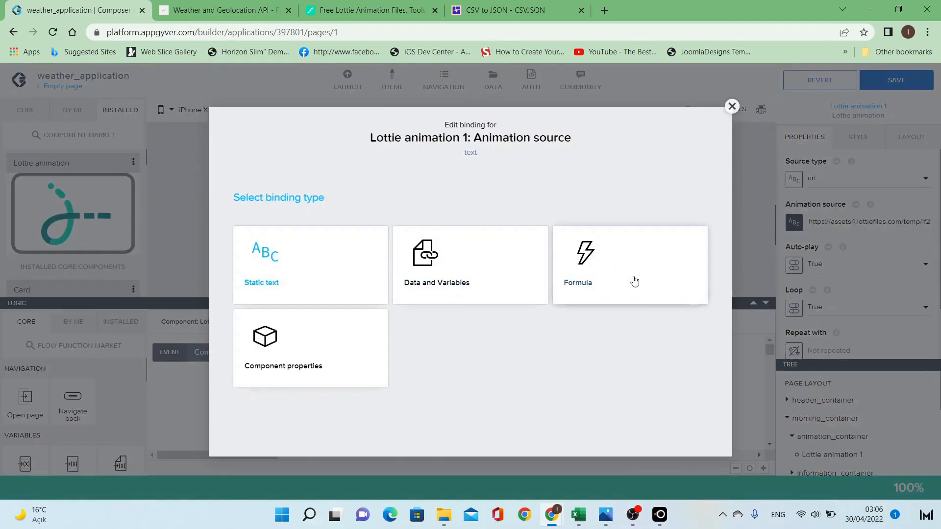
left_click(635, 281)
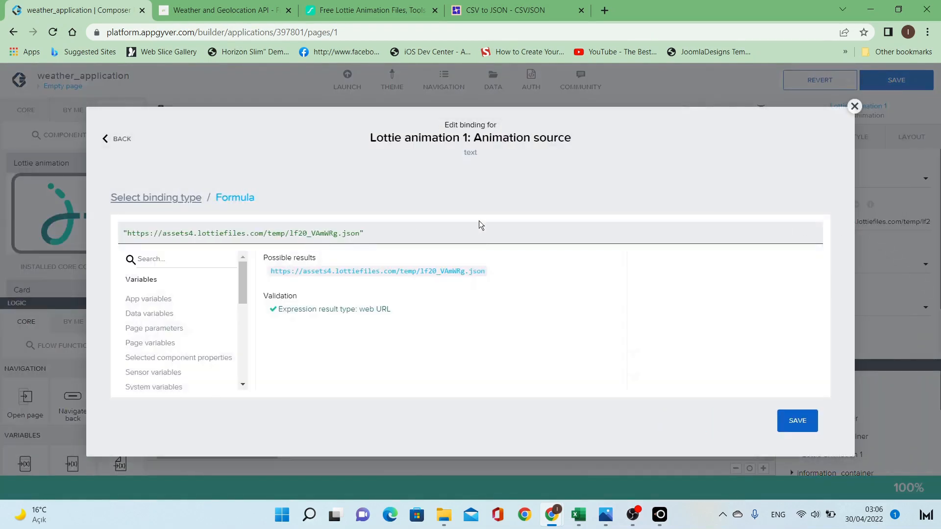
key("ctrl+a")
key("ctrl+v")
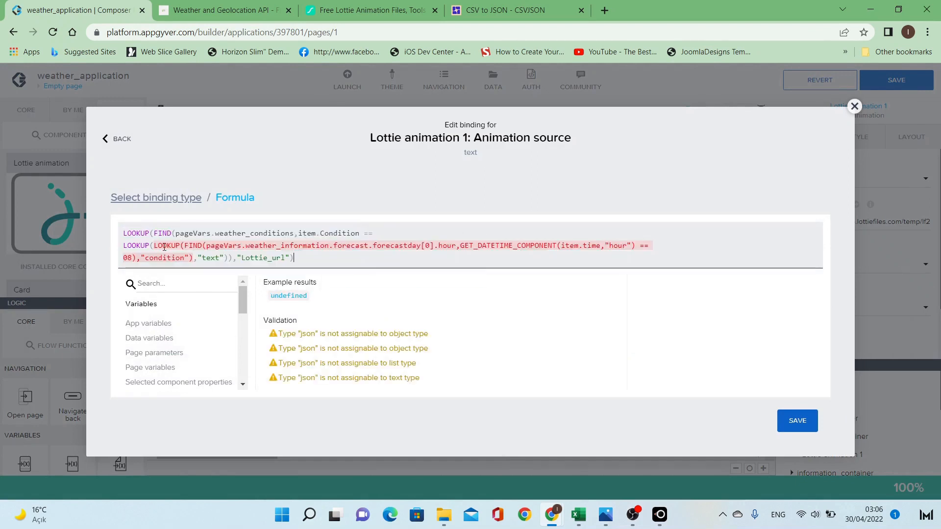
double_click(126, 258)
type("20")
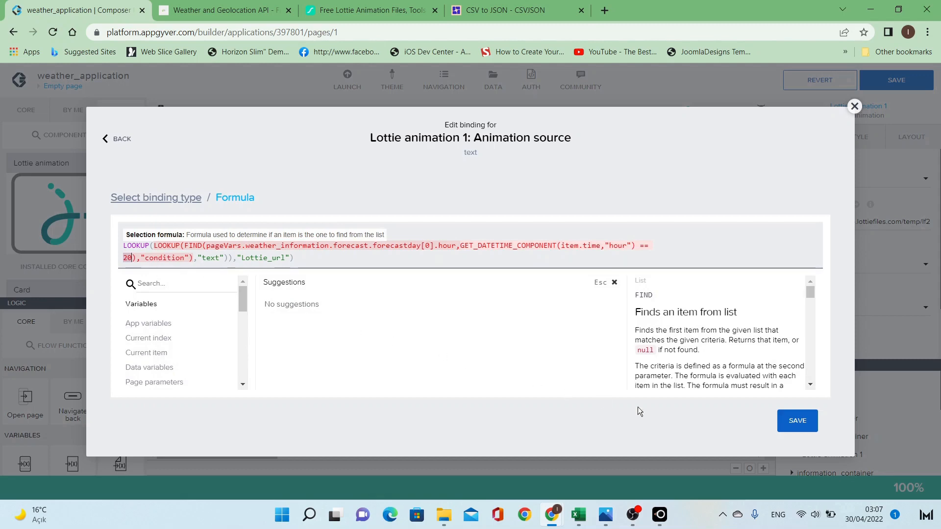
left_click(800, 432)
left_click(796, 421)
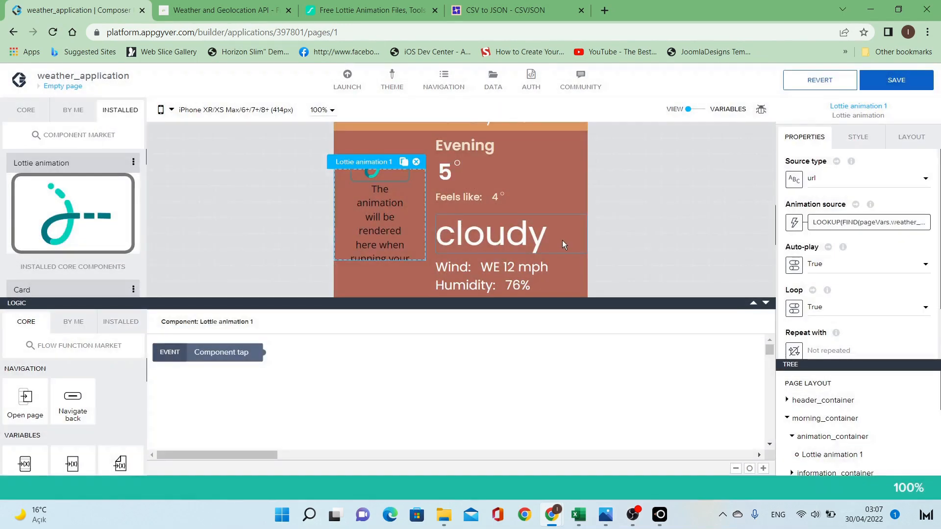
Bind the night Lottie animation's source to the copied lookup formula with the hour set to 01, and save the binding.
left_click(378, 211)
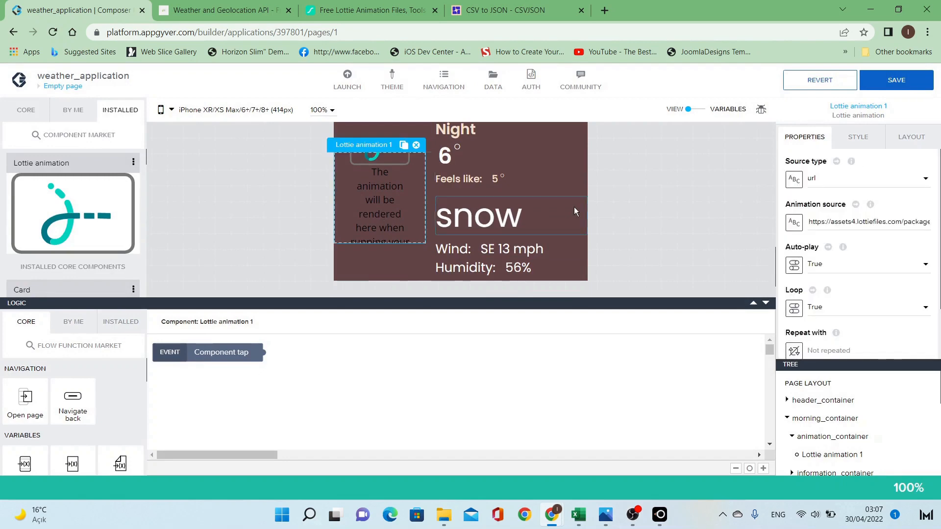
triple_click(885, 227)
left_click(794, 222)
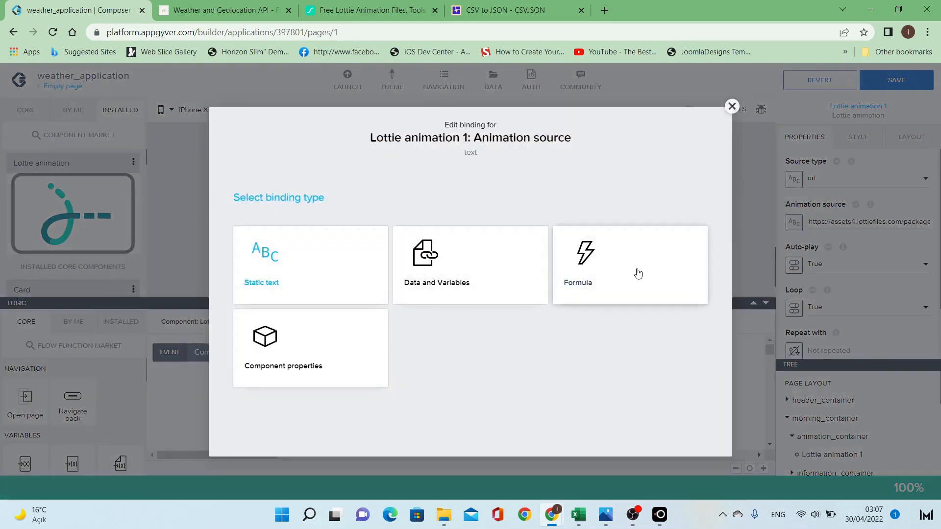
left_click(638, 273)
left_click(507, 293)
triple_click(444, 229)
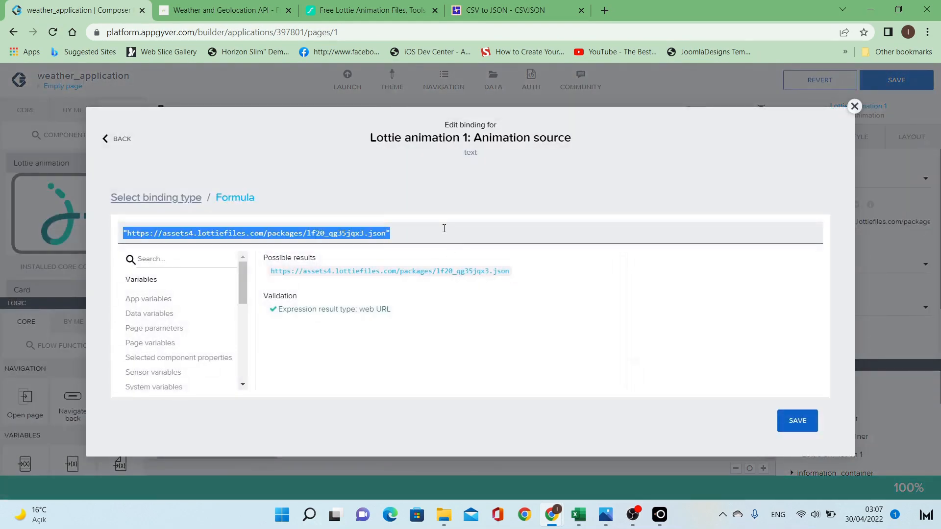
type("LOOKUP(FIND(pageVars.weather_conditions,item.Condition == LOOKUP(LOOKUP(FIND(pageVars.weather_information.forecast.forecastday[0].hour,GET_DATETIME_COMPONENT(item.time,\"hour\") == 08),\"condition\"),\"text\")),\"Lottie_url\")")
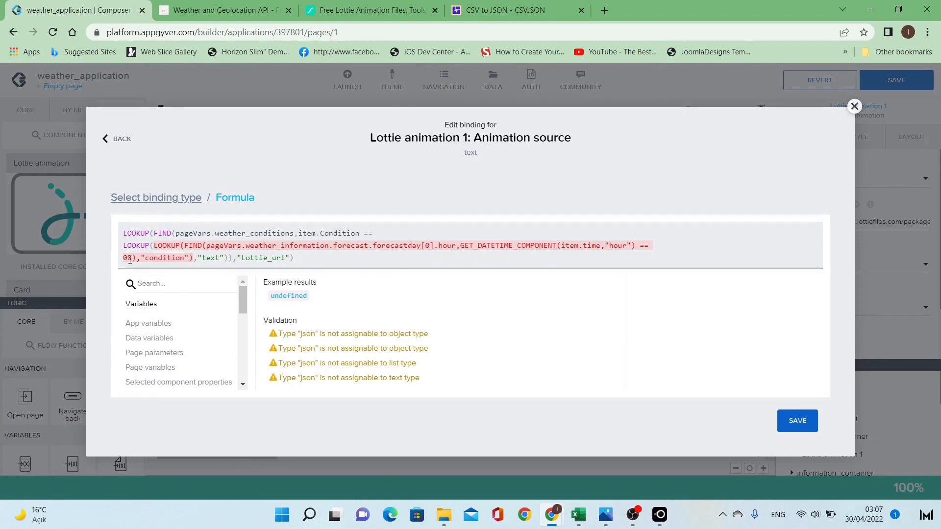
type("1")
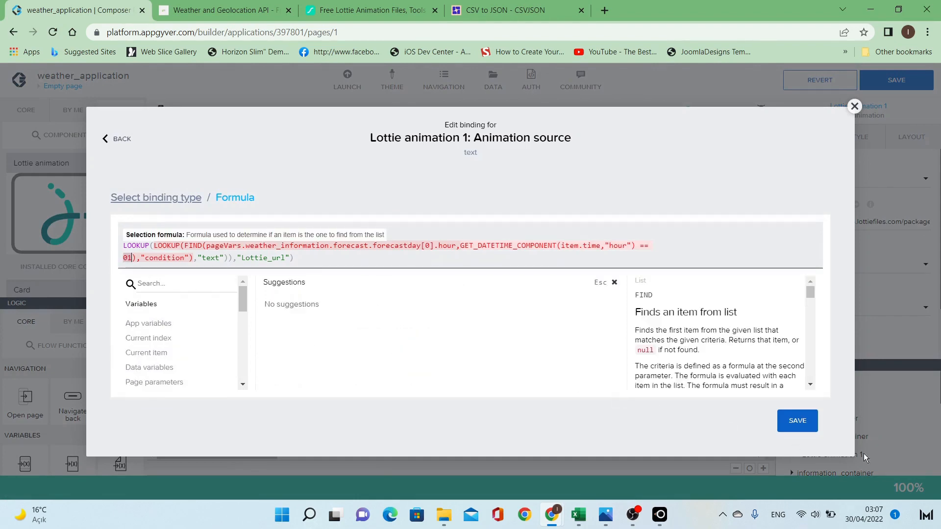
left_click(806, 428)
left_click(806, 426)
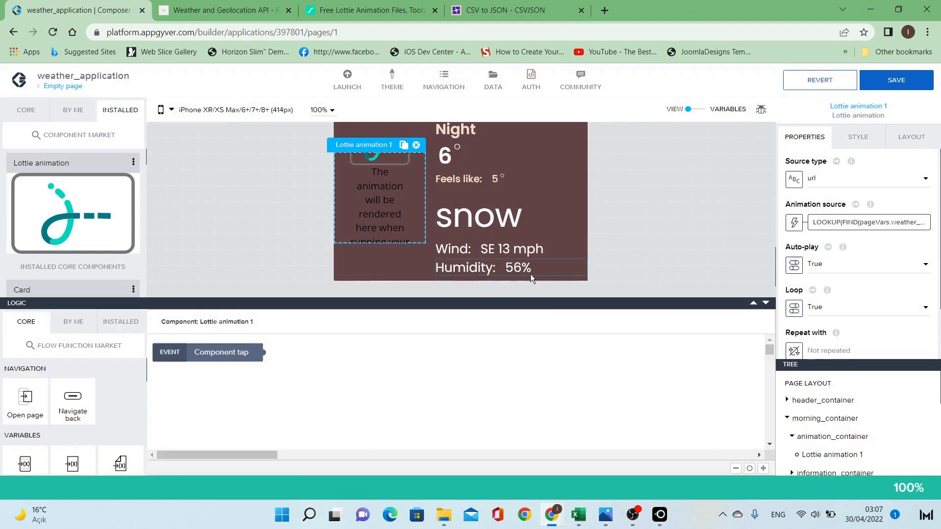
Save the application and switch to the LetsView phone mirror to check the day, evening and night animations.
left_click(644, 259)
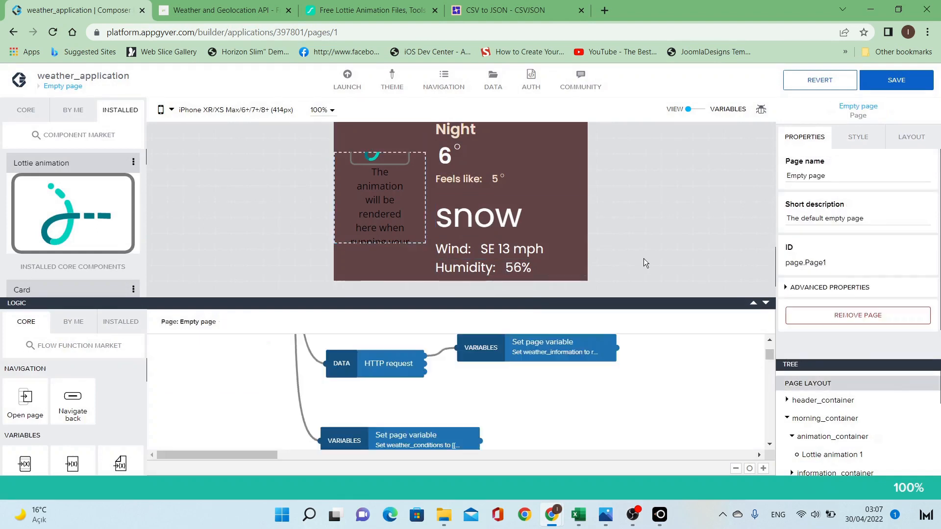
scroll(644, 259, "up", 5)
left_click(890, 88)
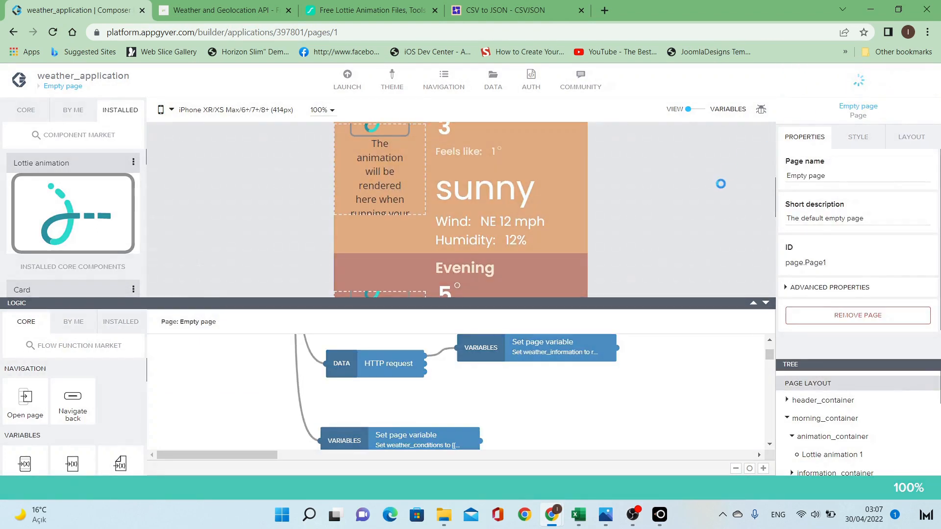
mouse_move(660, 514)
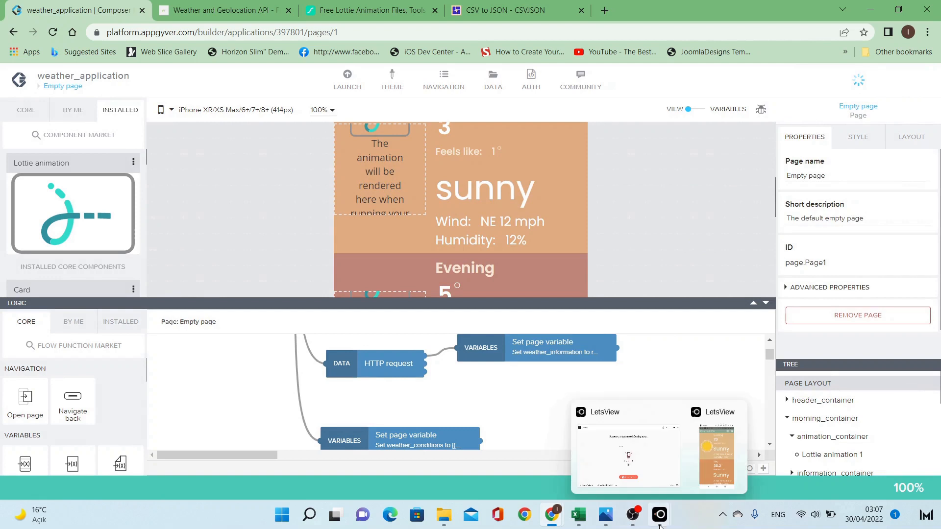
left_click(726, 478)
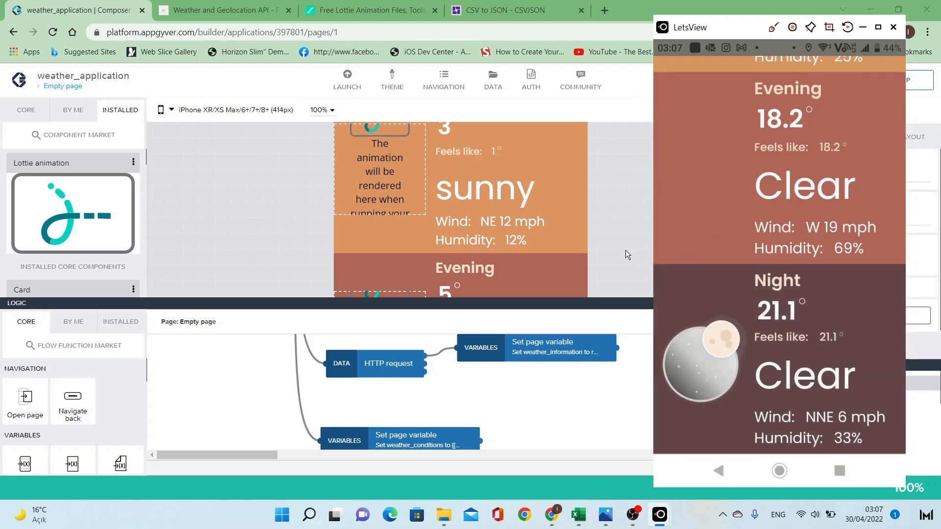
Start a formula for the morning container's custom height with the condition pageVars.active_container === "morning" ?
left_click(625, 251)
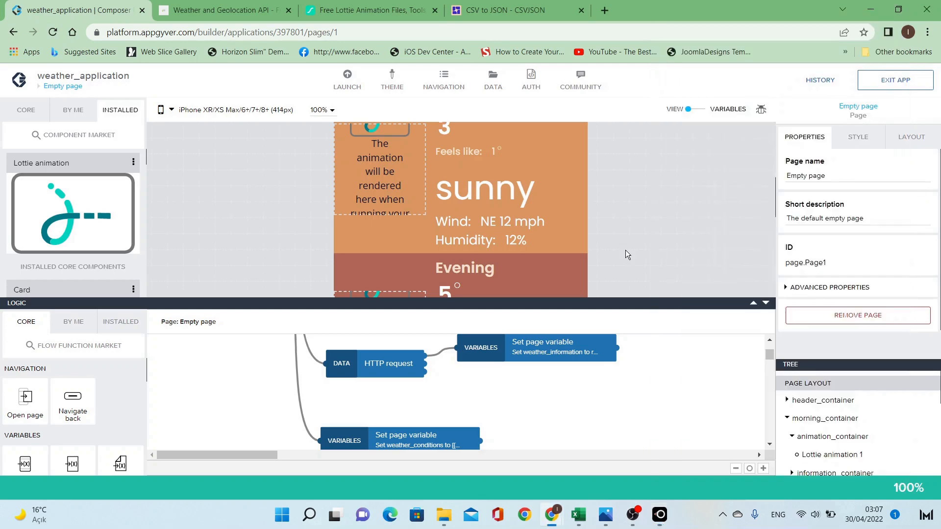
scroll(625, 250, "up", 5)
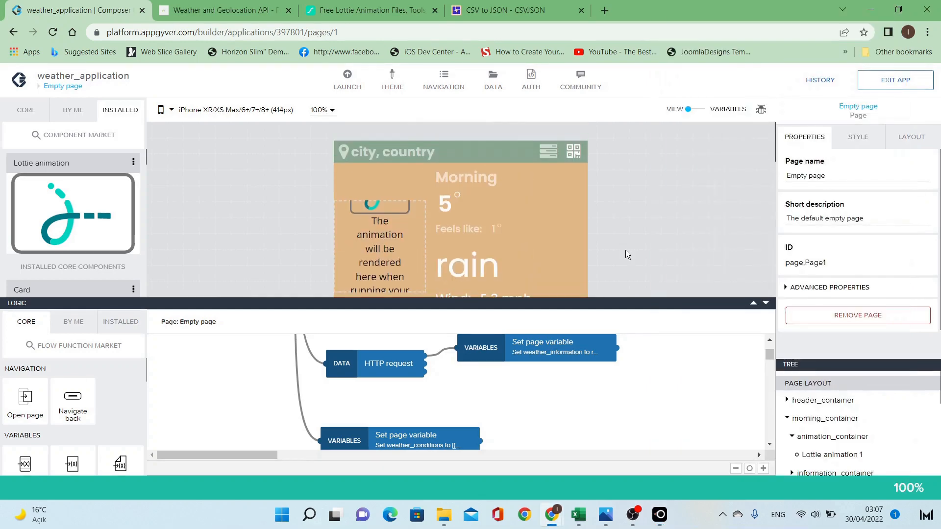
left_click(434, 189)
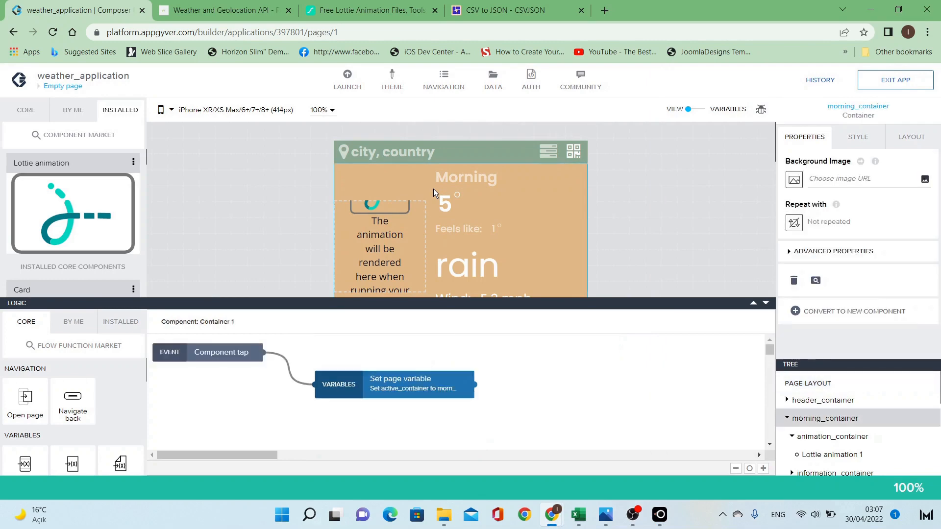
left_click(911, 137)
scroll(881, 265, "down", 4)
scroll(881, 269, "down", 3)
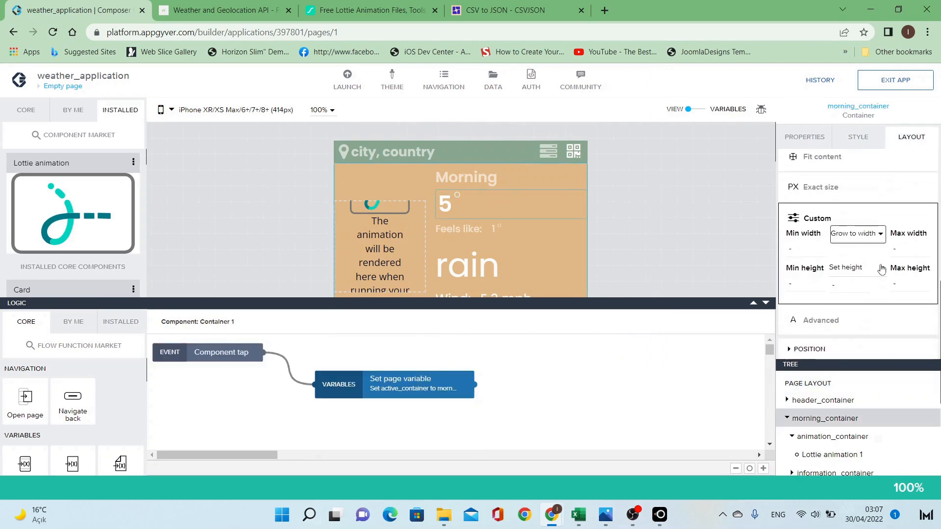
left_click(857, 288)
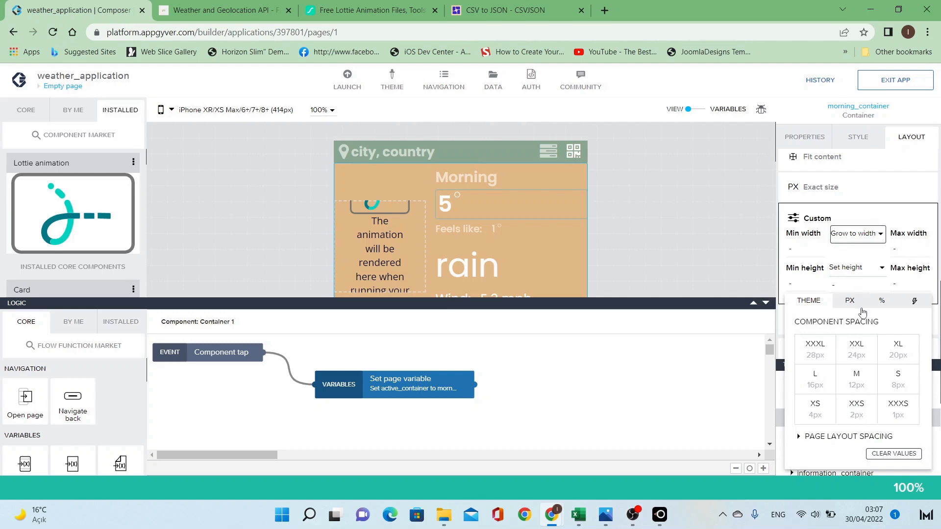
left_click(859, 306)
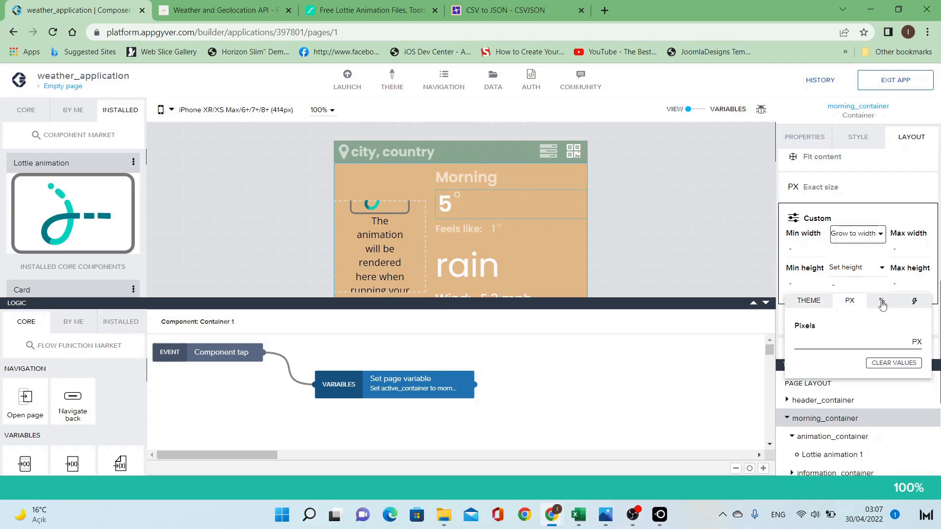
left_click(857, 285)
left_click(857, 285)
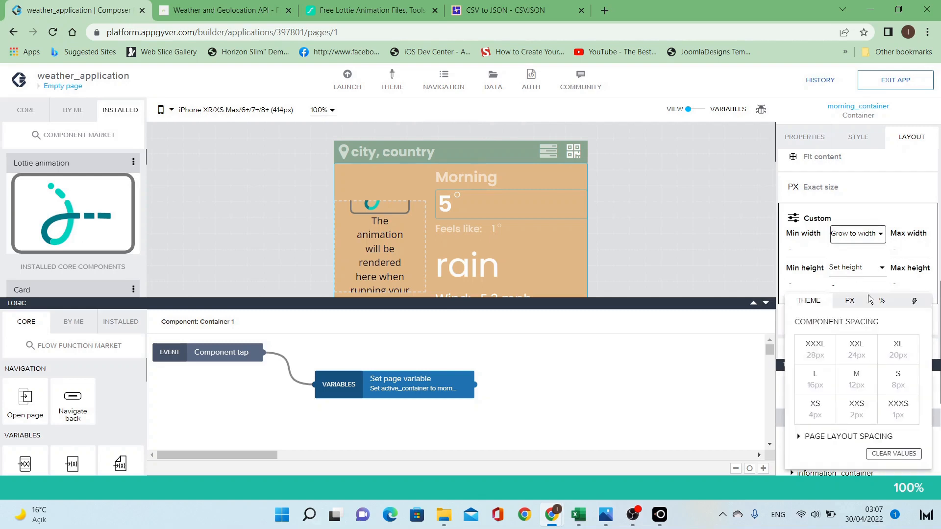
left_click(914, 301)
left_click(845, 342)
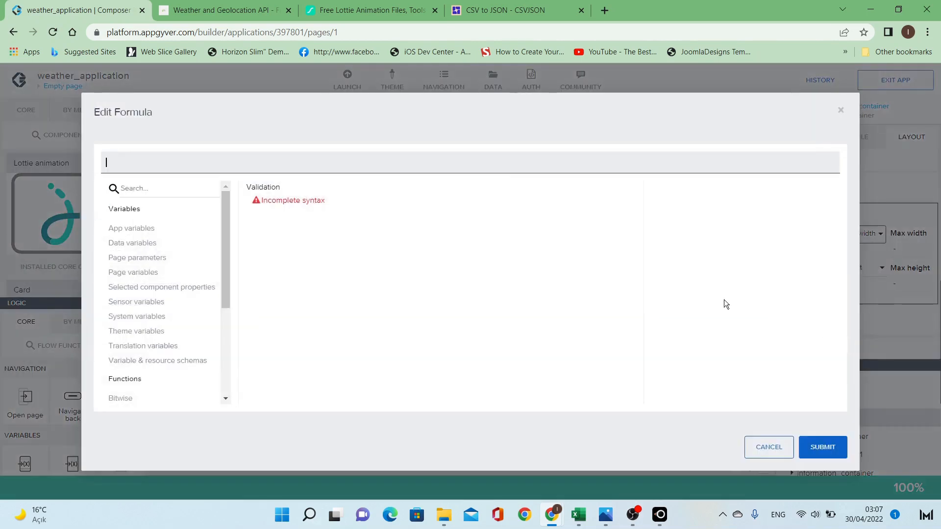
type("active")
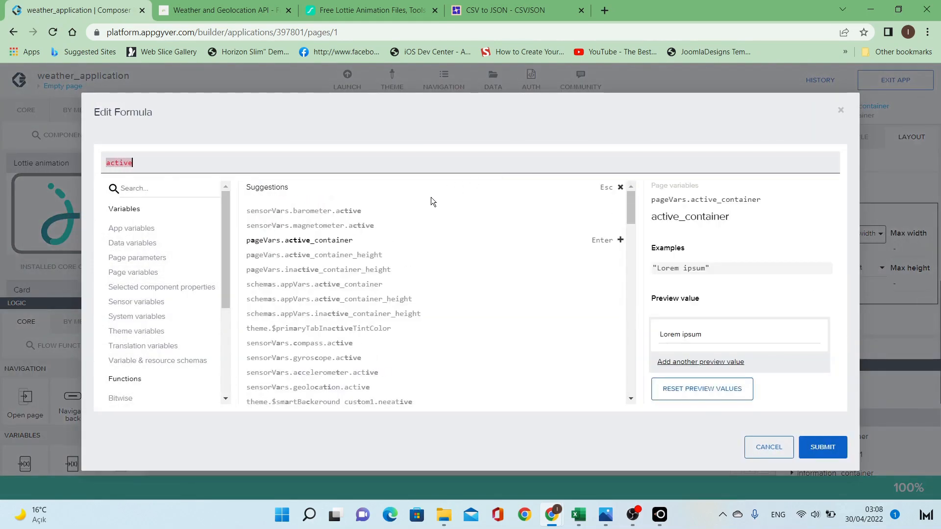
left_click(336, 240)
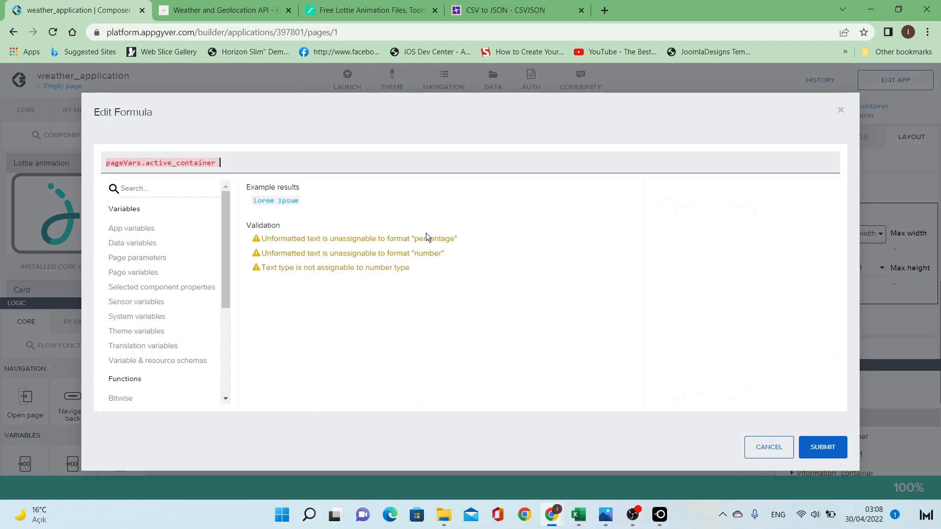
type("===\"\"")
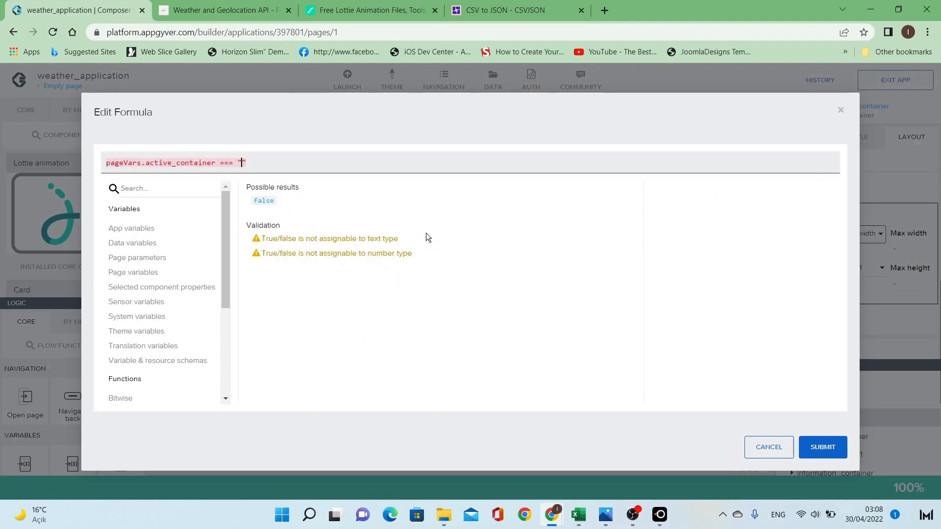
type("mornin")
type(" ? ")
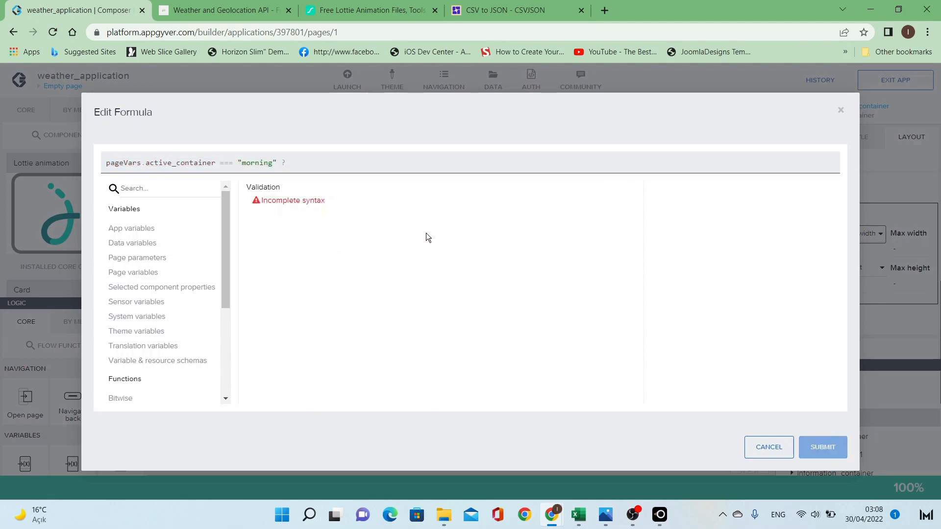
Add the page variable active_container_height as the formula's true result, followed by a colon.
type("pageVars")
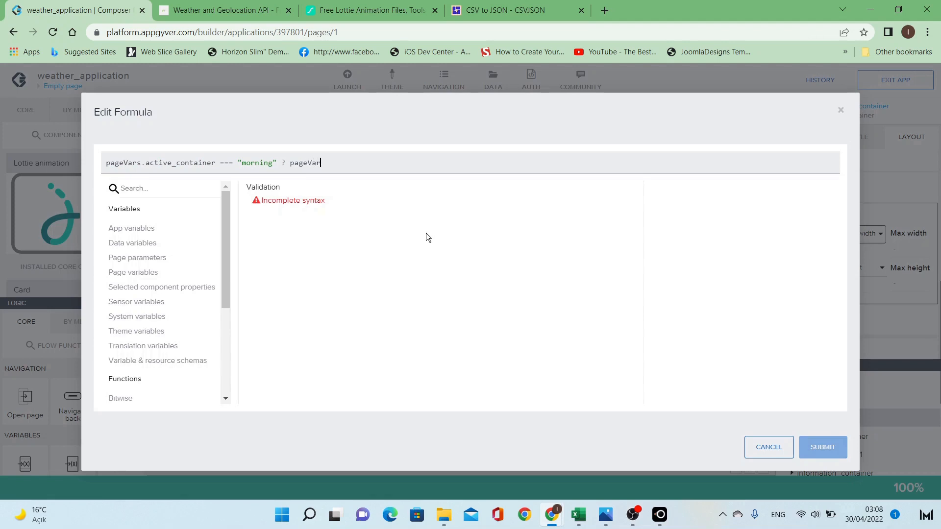
key("BackSpace")
key("BackSpace")
key("BackSpace")
key("BackSpace")
key("BackSpace")
key("BackSpace")
key("BackSpace")
left_click(171, 274)
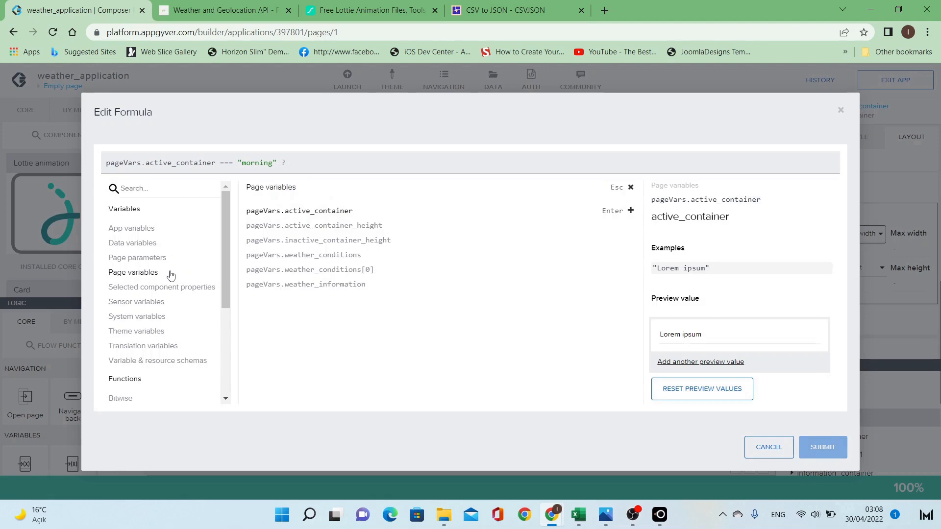
left_click(377, 226)
type(":")
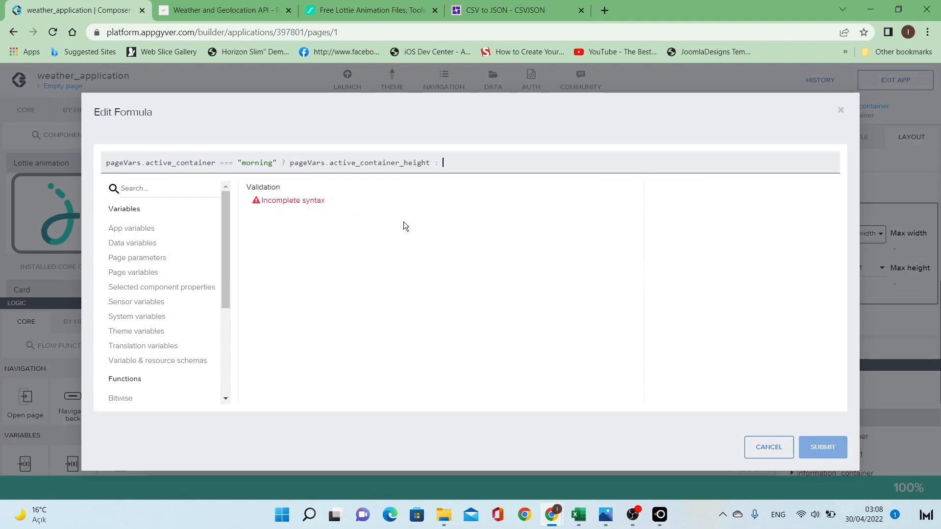
Complete the formula with the page variable inactive_container_height, copy the whole formula, and submit it.
left_click(145, 244)
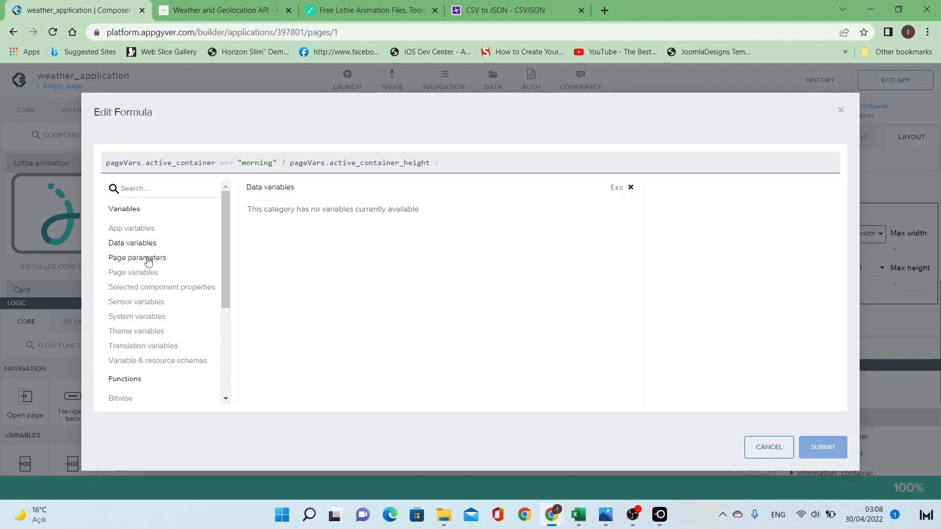
left_click(145, 272)
left_click(378, 241)
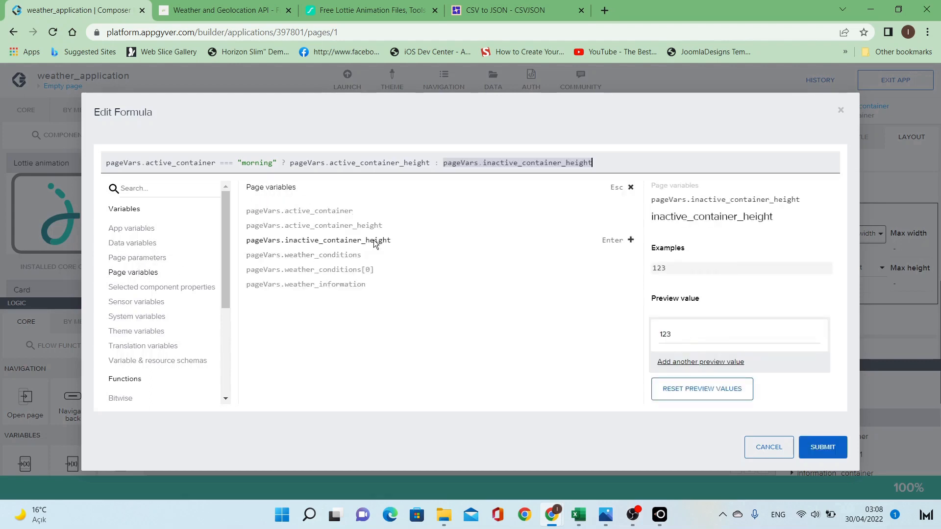
key("ctrl+a")
key("ctrl+c")
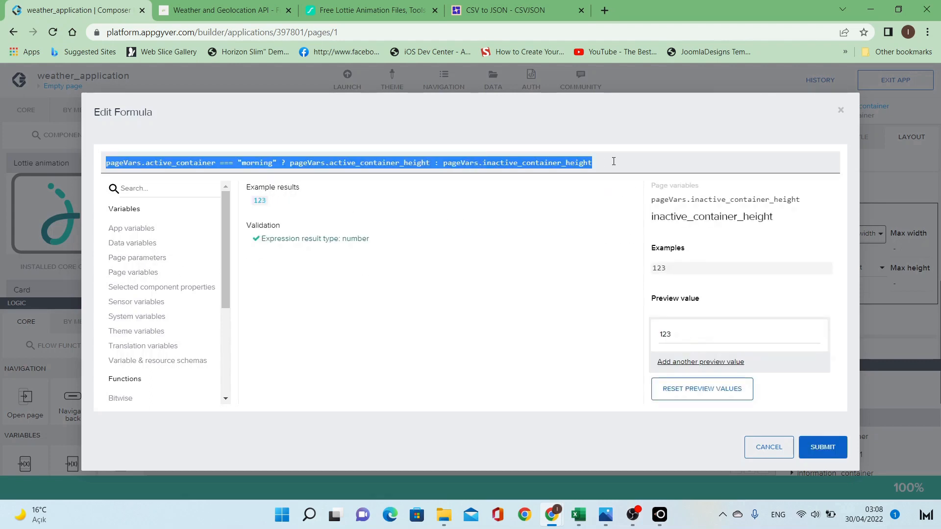
left_click(828, 451)
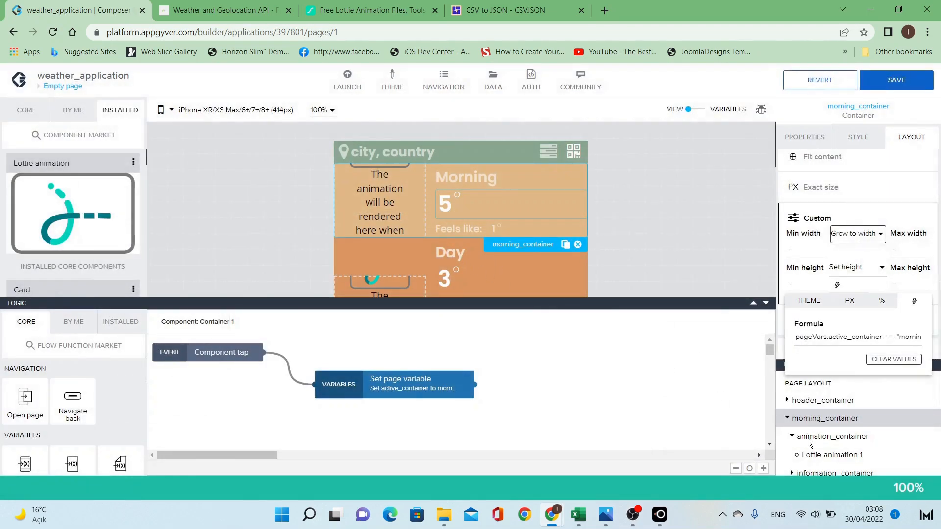
Set the day container's custom height to the copied formula with the condition changed to "day", and submit it.
left_click(788, 419)
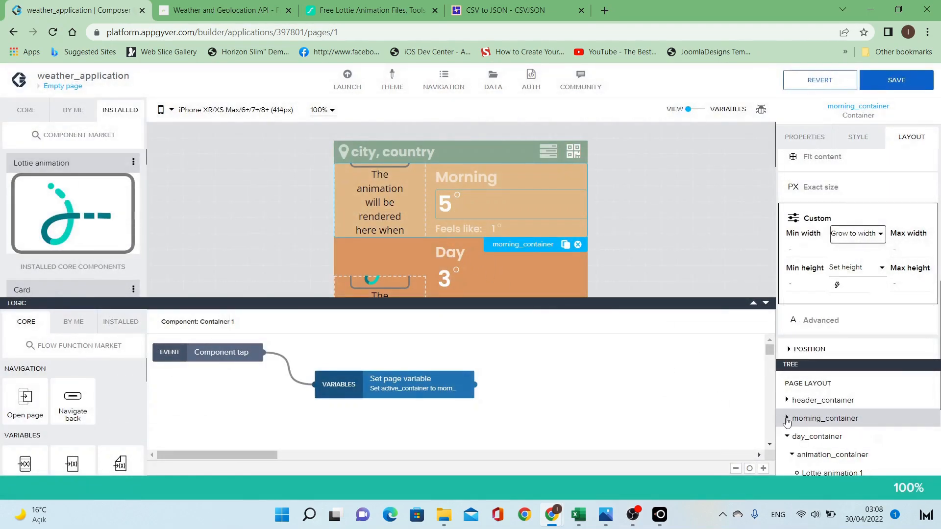
left_click(802, 437)
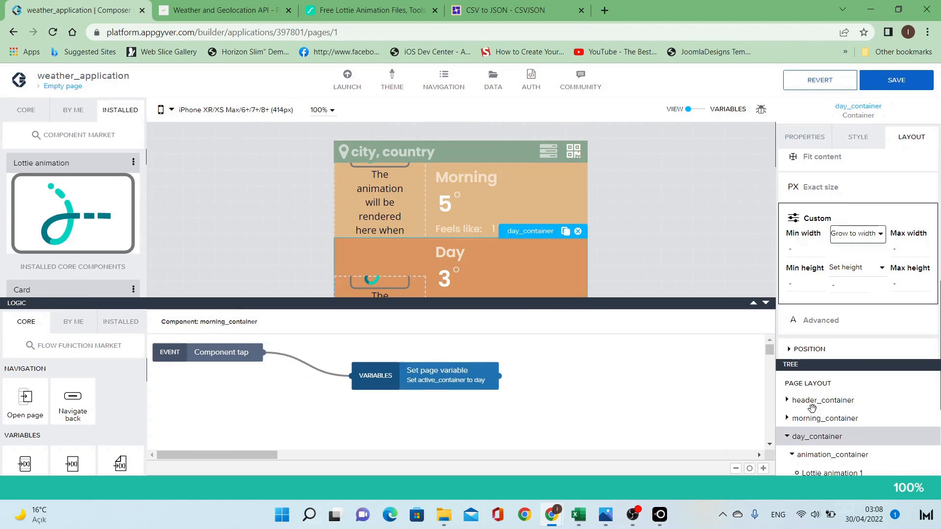
left_click(844, 285)
left_click(908, 305)
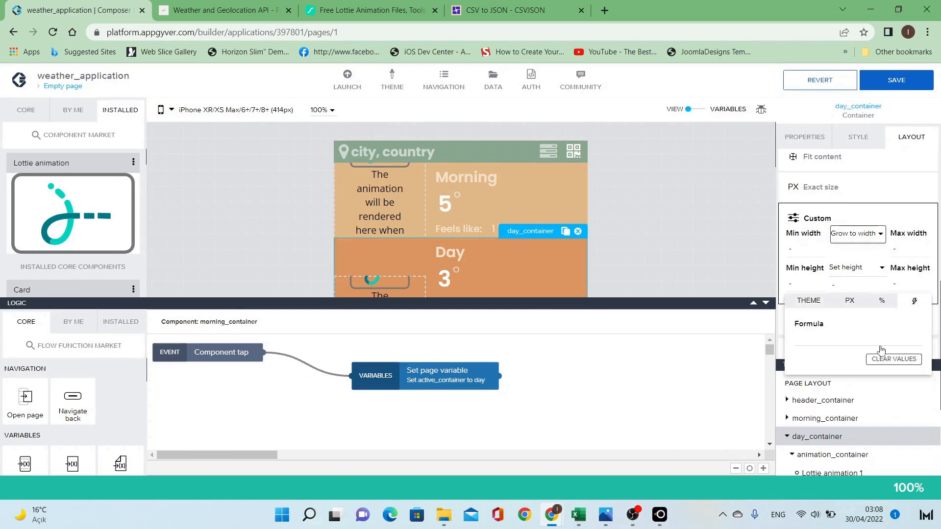
left_click(844, 337)
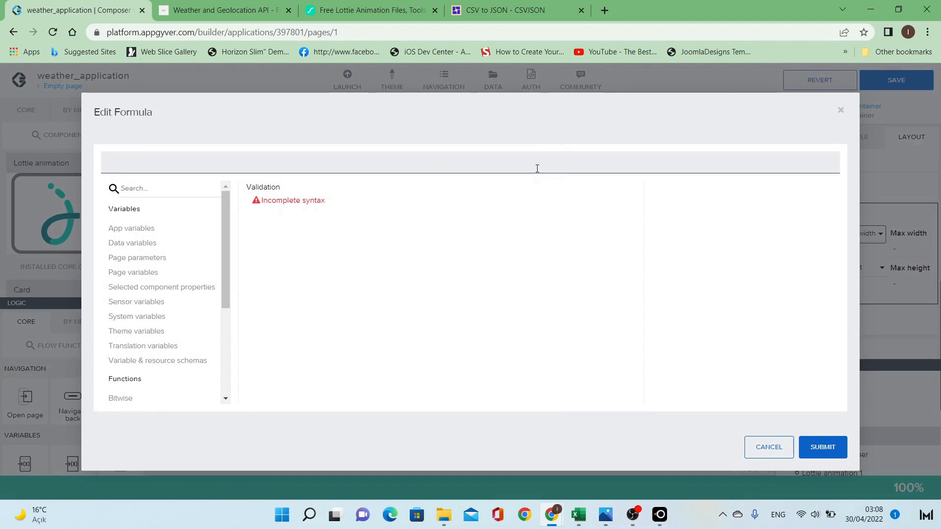
key("ctrl+v")
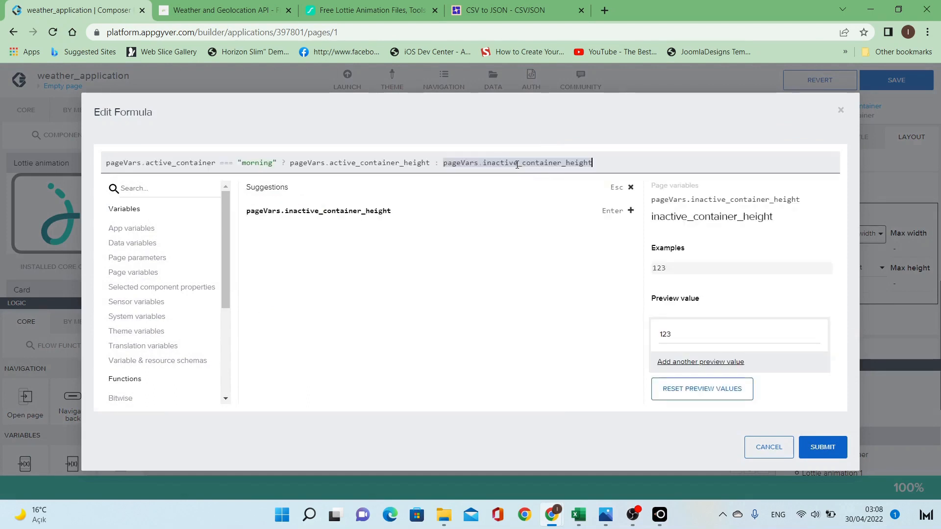
double_click(265, 169)
type("da")
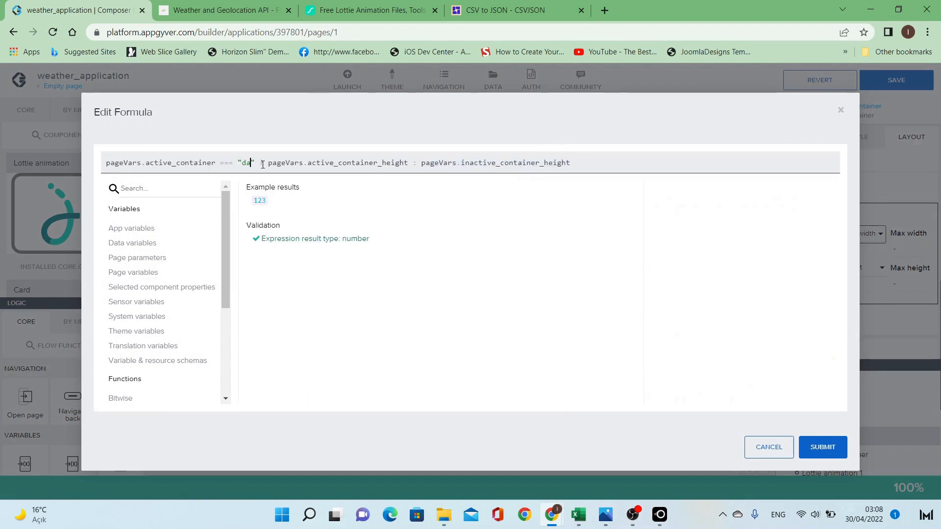
type("y")
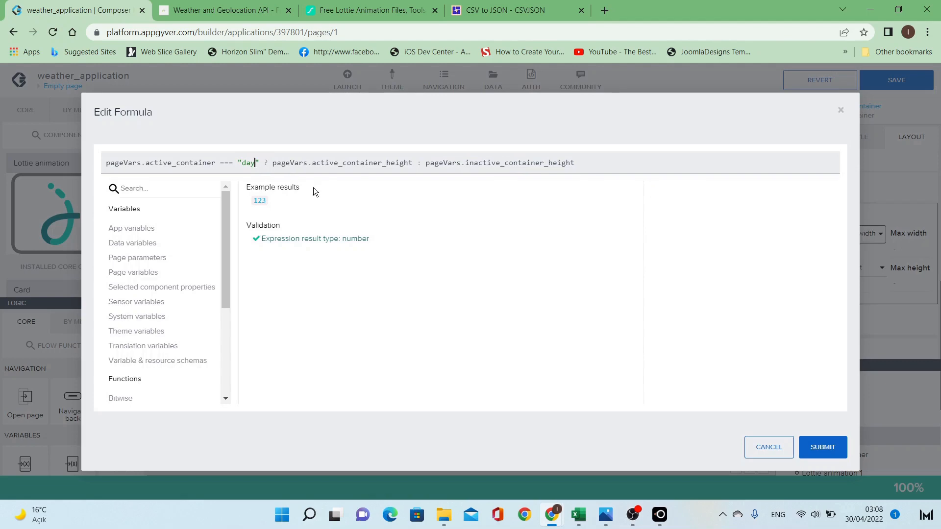
left_click(825, 450)
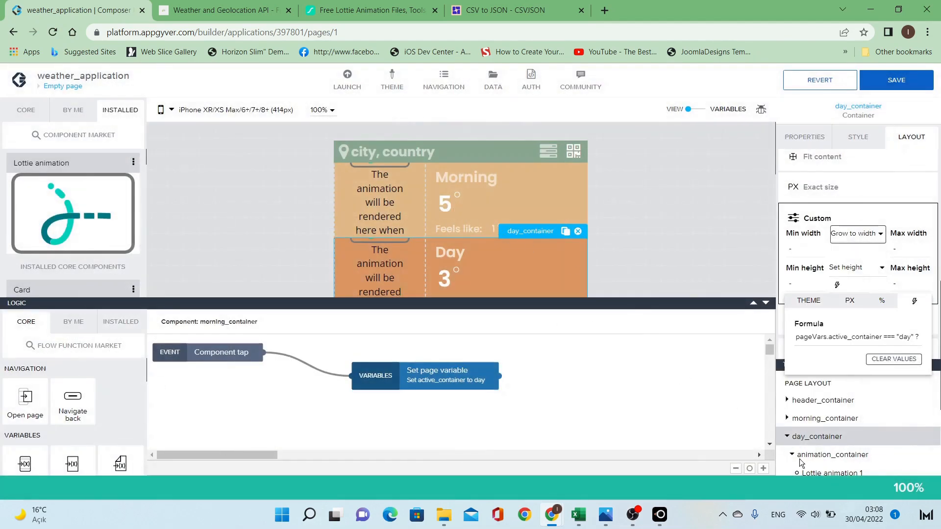
Set the evening container's custom height to the copied formula with the condition changed to "evening", and submit it.
left_click(788, 437)
left_click(788, 438)
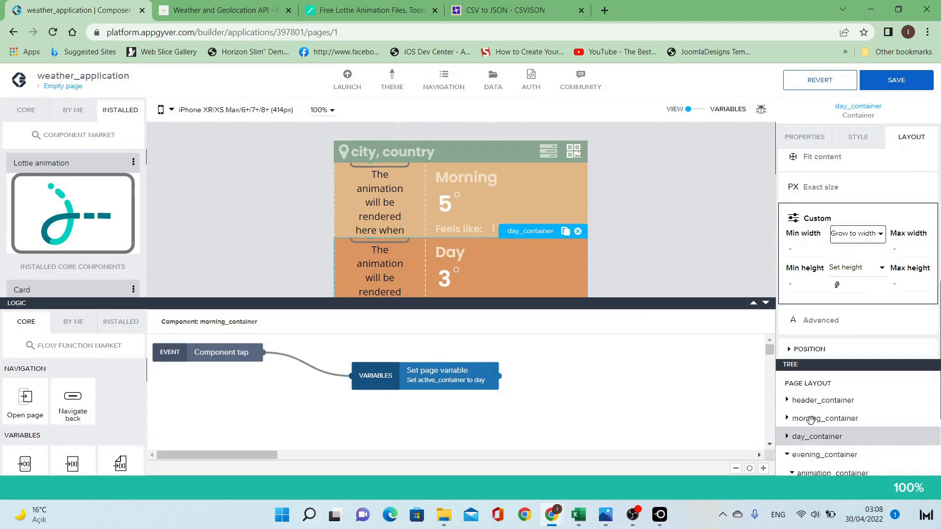
scroll(809, 412, "down", 1)
left_click(816, 394)
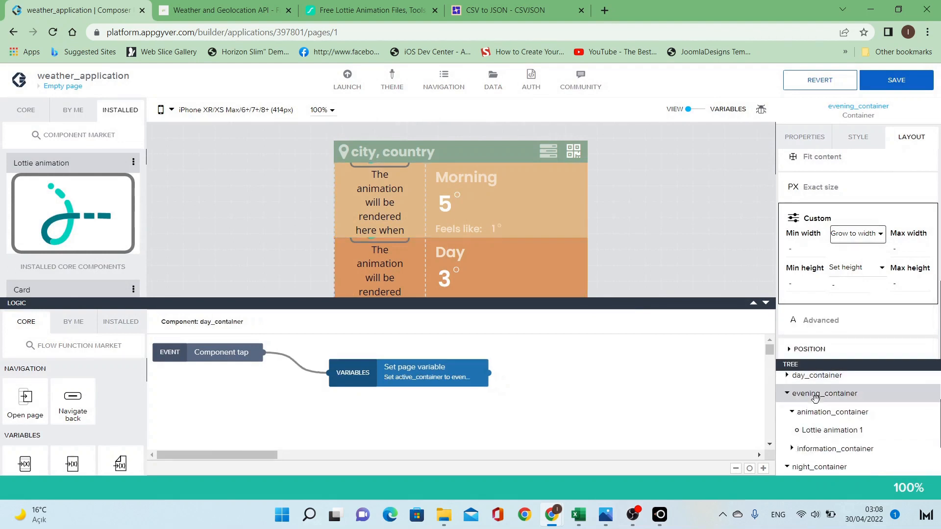
left_click(846, 287)
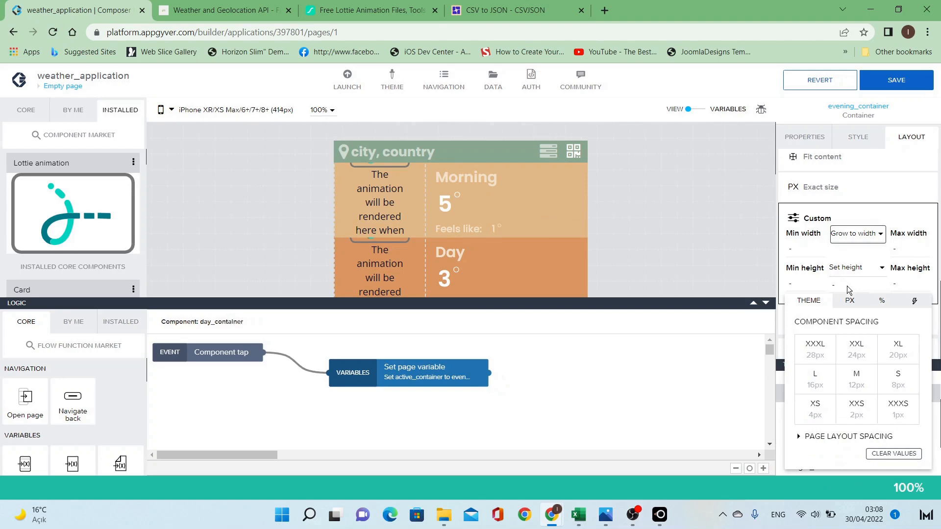
left_click(914, 302)
left_click(846, 346)
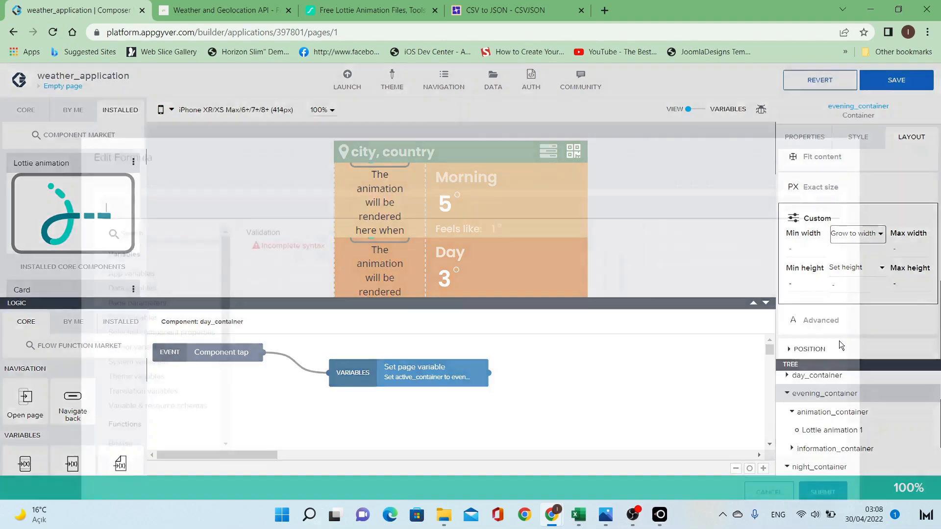
key("ctrl+v")
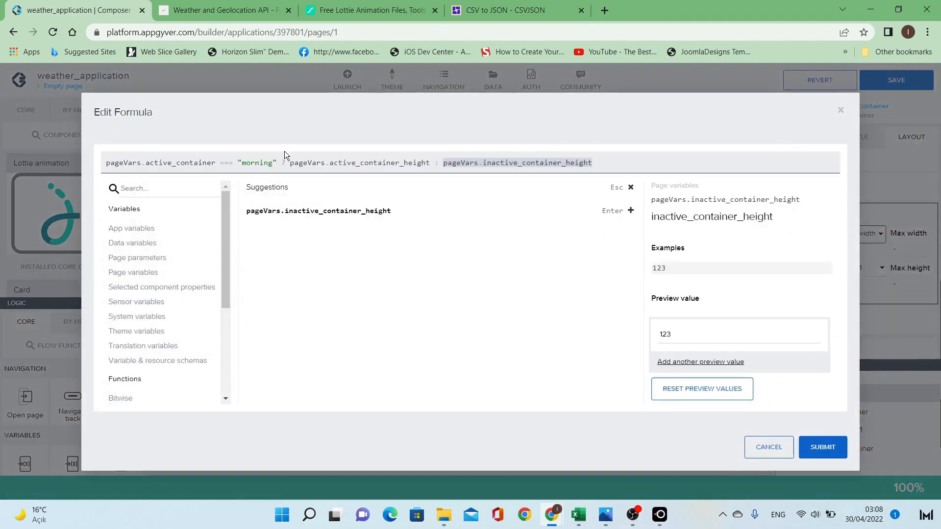
double_click(255, 161)
type("eve")
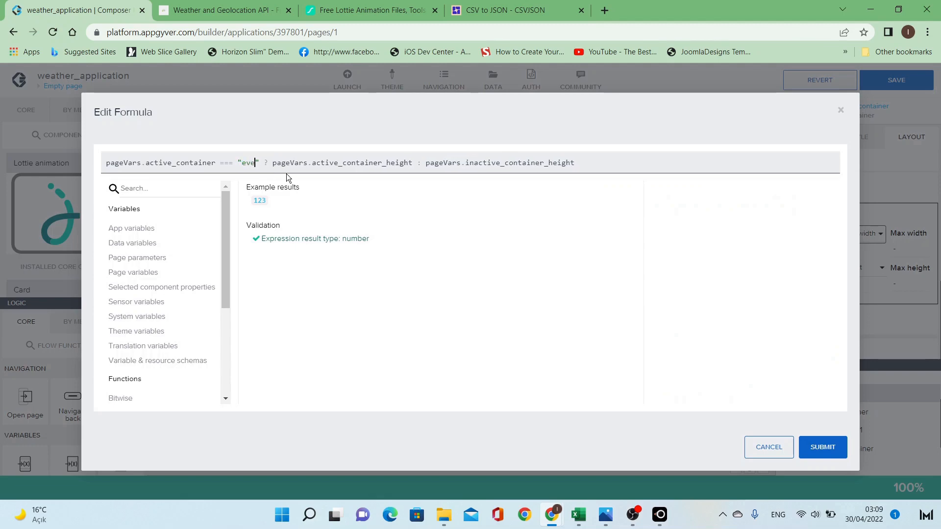
type("ning")
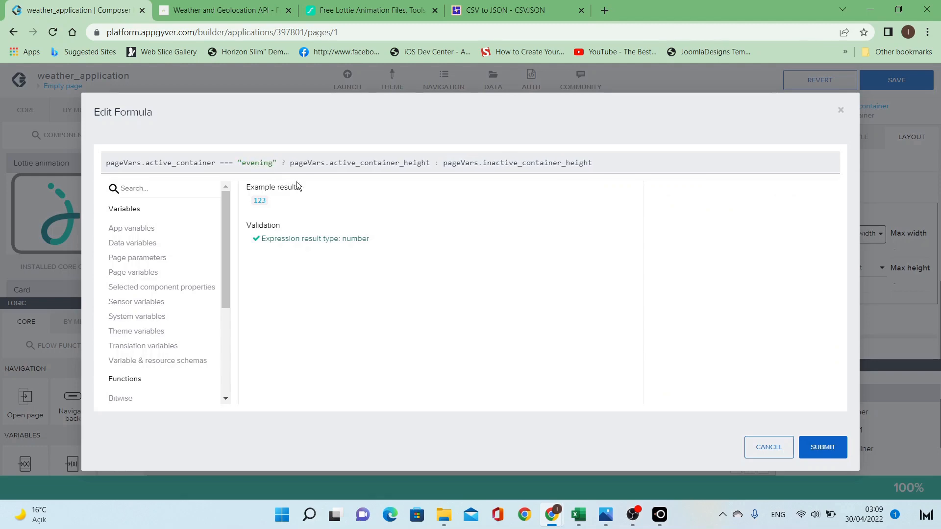
left_click(823, 447)
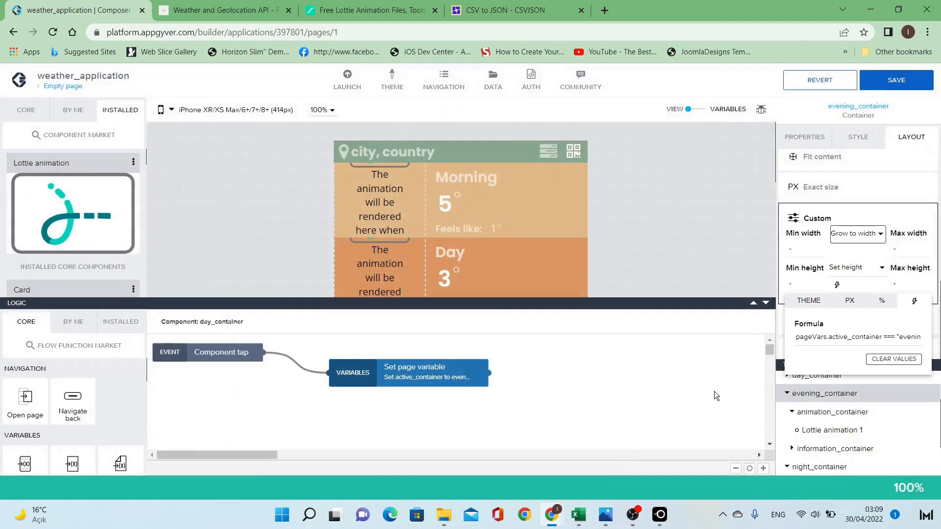
Set the night container's custom height to the copied formula with the condition changed to "night", and submit it.
left_click(639, 231)
scroll(637, 232, "down", 5)
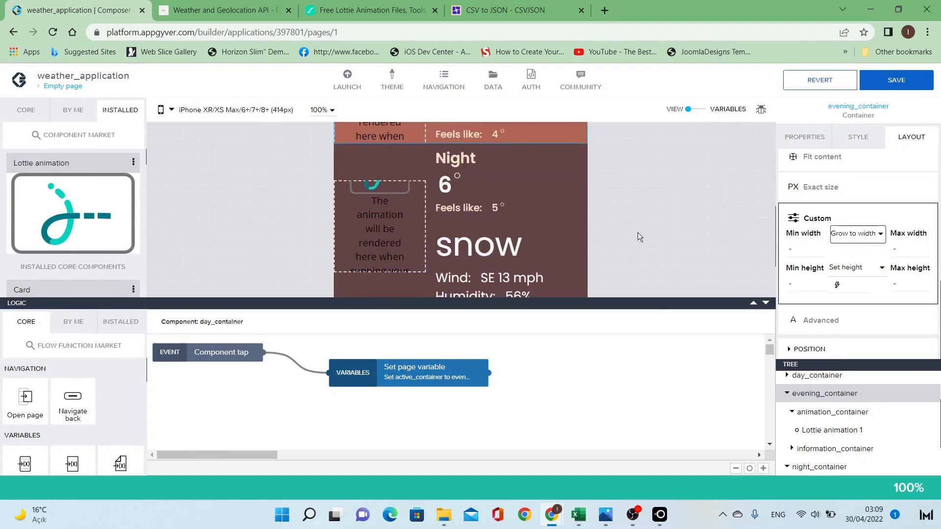
left_click(787, 395)
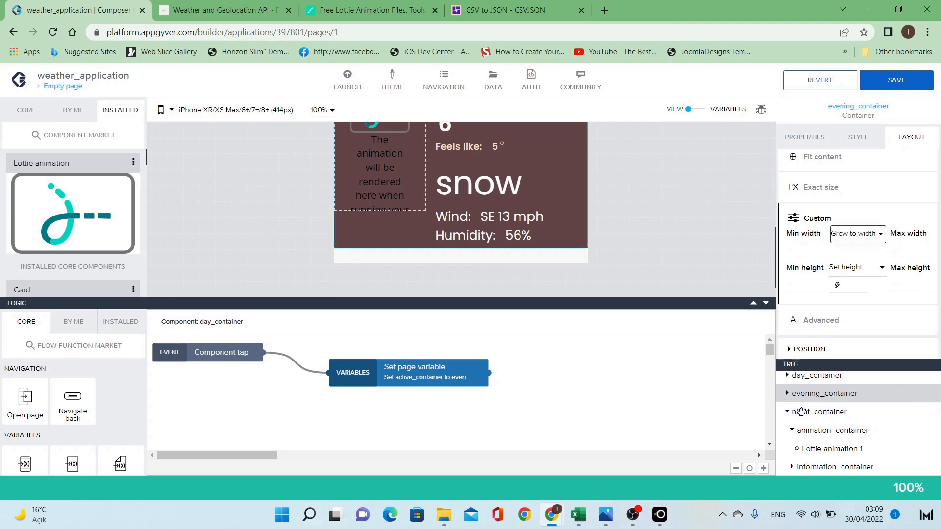
left_click(800, 412)
left_click(848, 287)
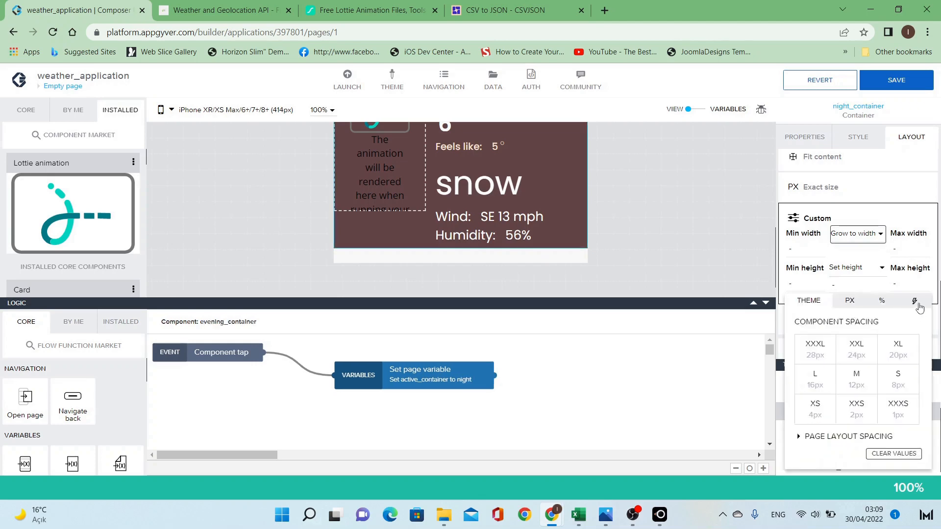
left_click(915, 301)
left_click(844, 349)
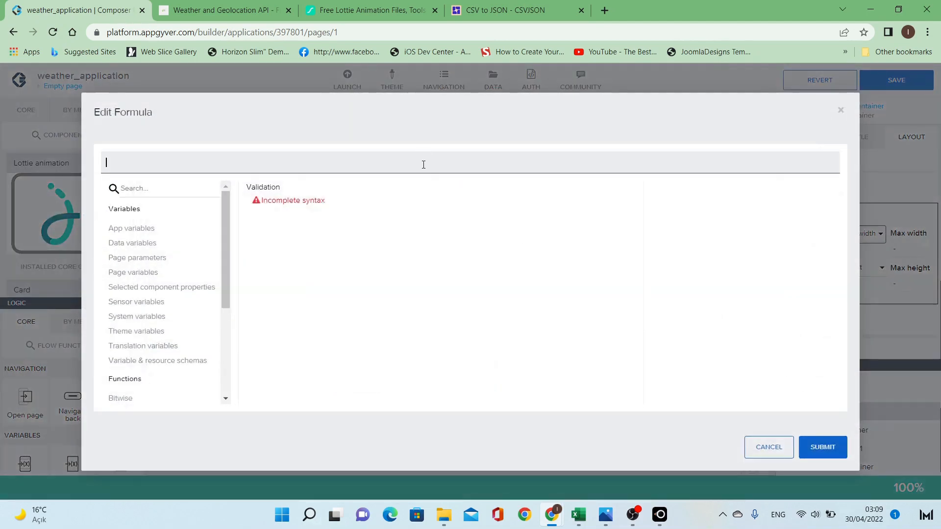
type("pageVars.active_container === \"morning\" ? pageVars.active_container_height : pageVars.inactive_container_height")
double_click(249, 163)
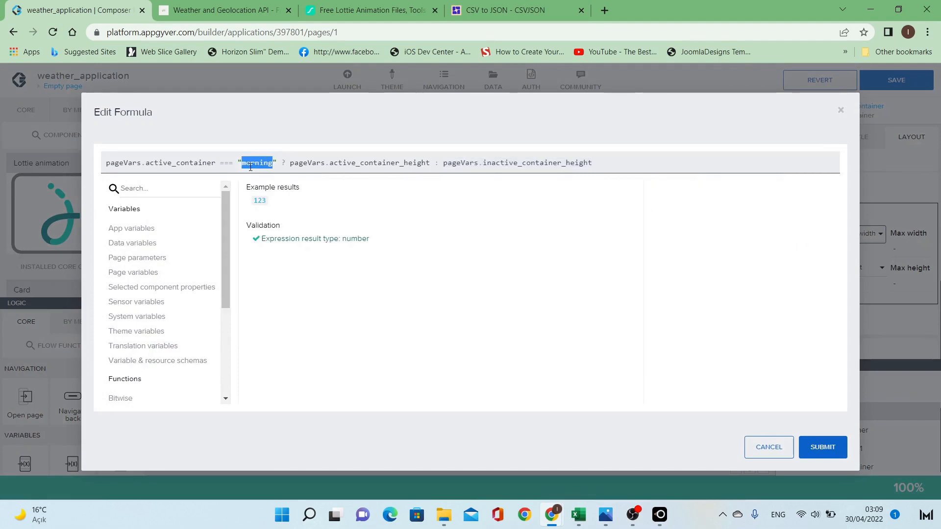
type("night")
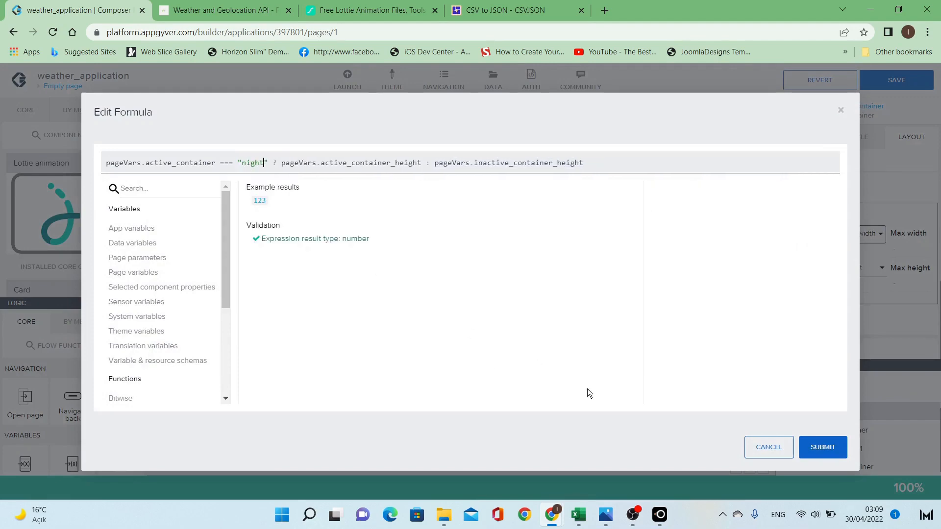
left_click(822, 447)
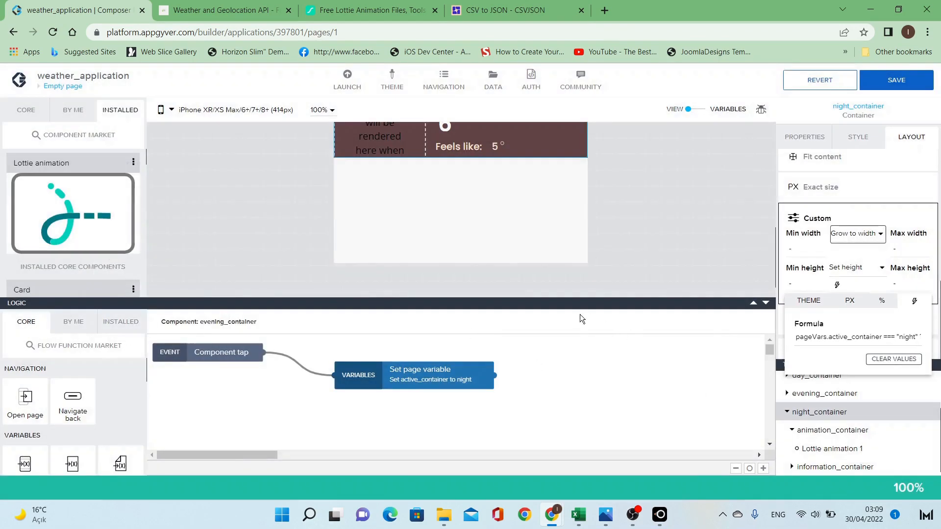
Save the application and check the forecast containers on the mirrored phone in LetsView.
left_click(876, 83)
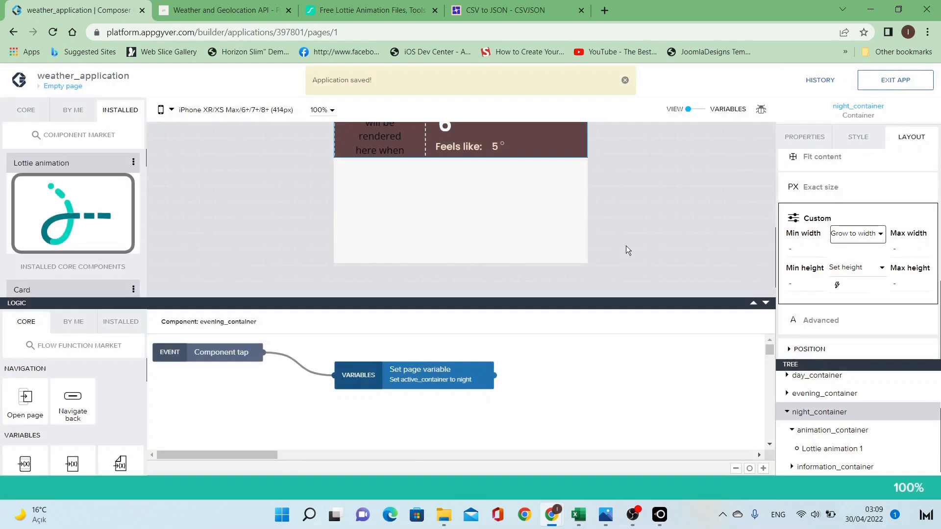
scroll(626, 246, "up", 3)
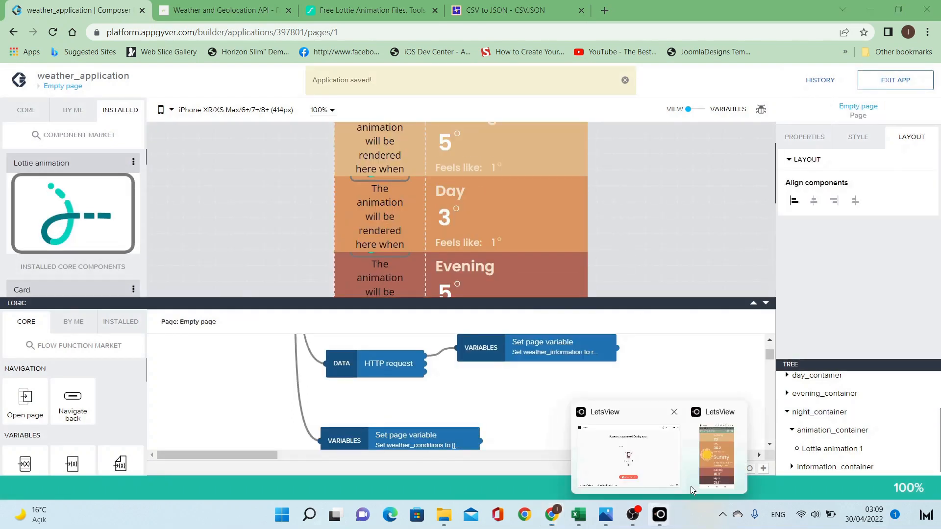
left_click(659, 515)
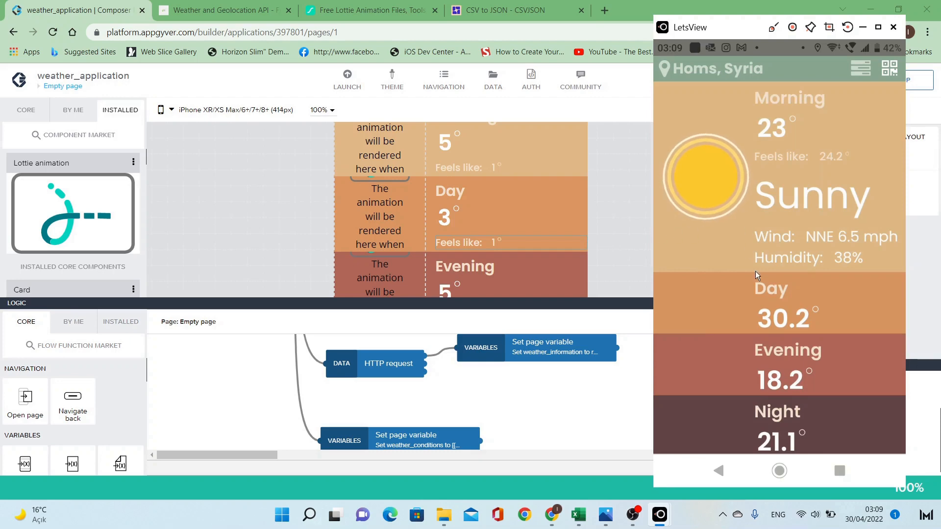
left_click(628, 254)
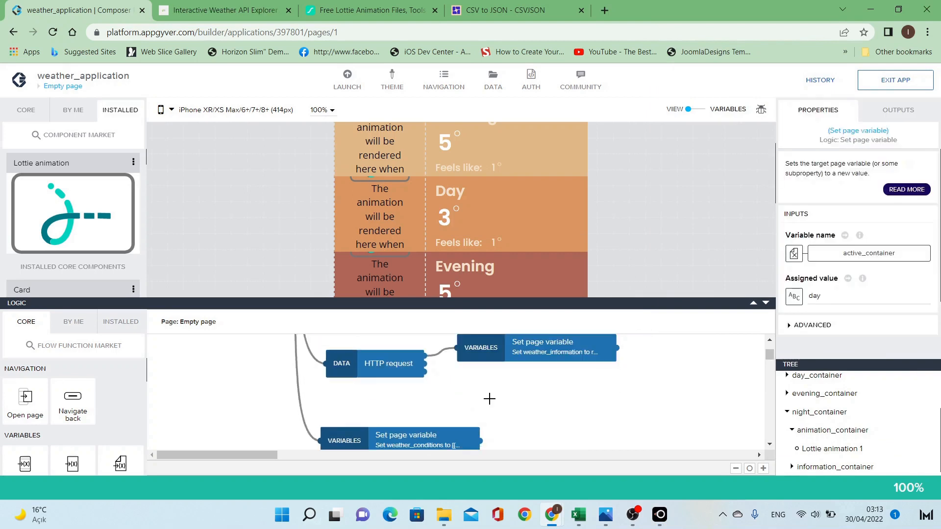
Add a page variable named hour_now with the value type Number.
scroll(495, 382, "up", 1)
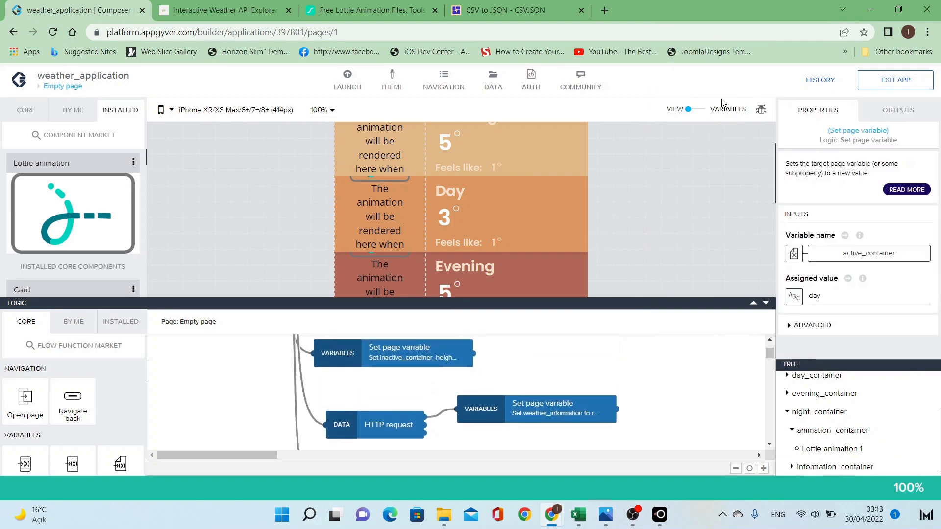
left_click(696, 109)
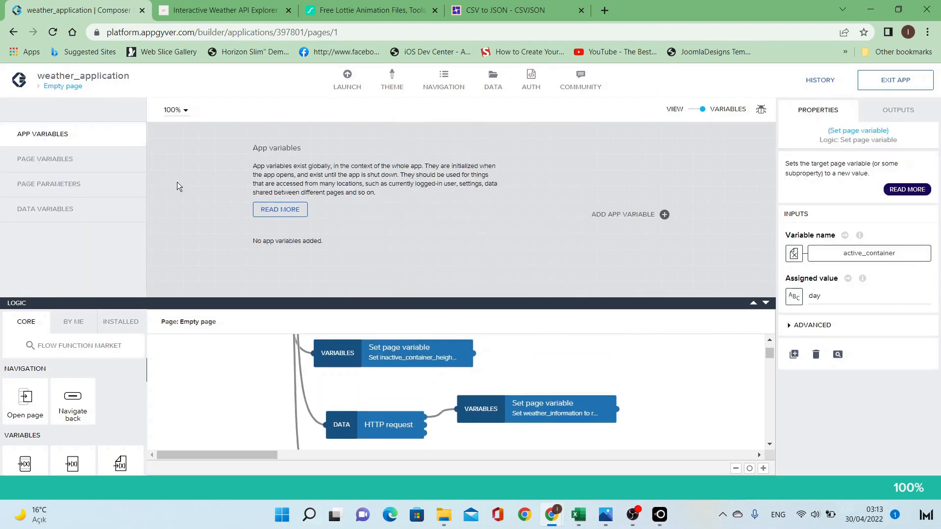
left_click(118, 160)
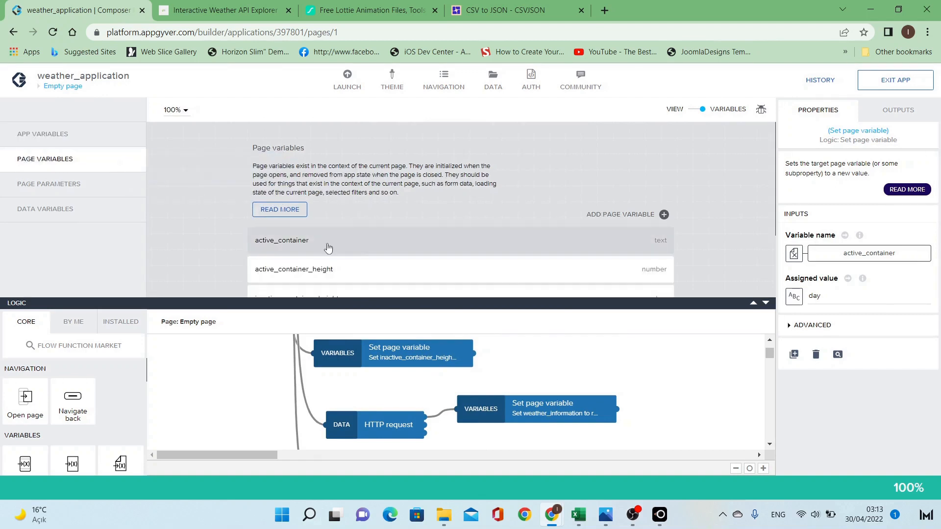
left_click(620, 215)
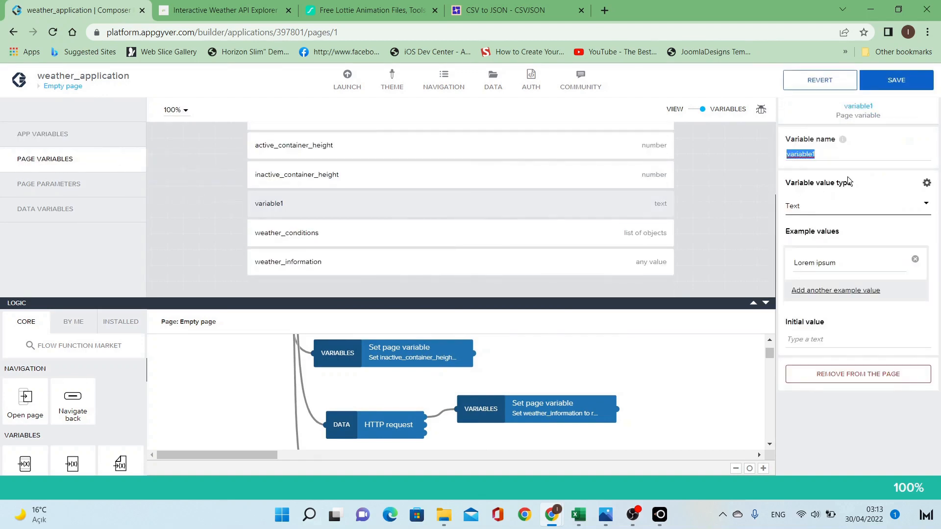
type("hour")
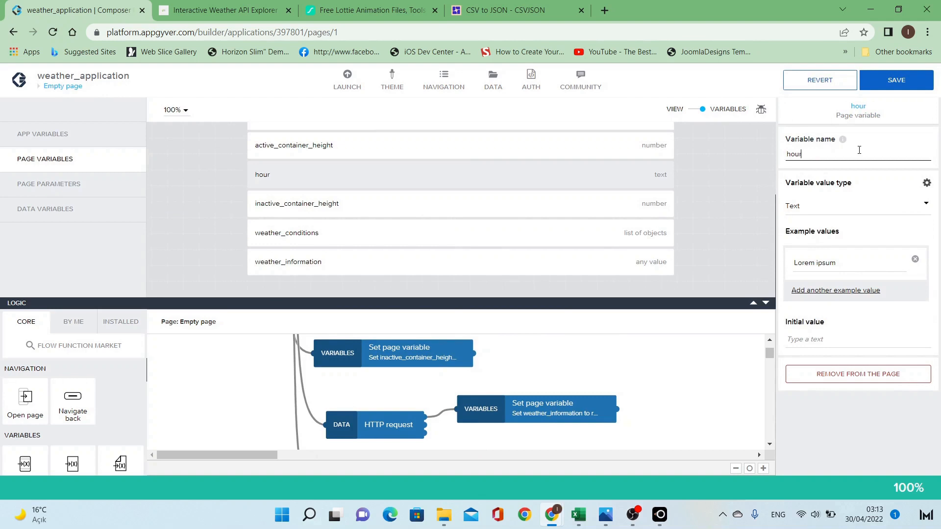
type("_now")
left_click(866, 214)
left_click(855, 228)
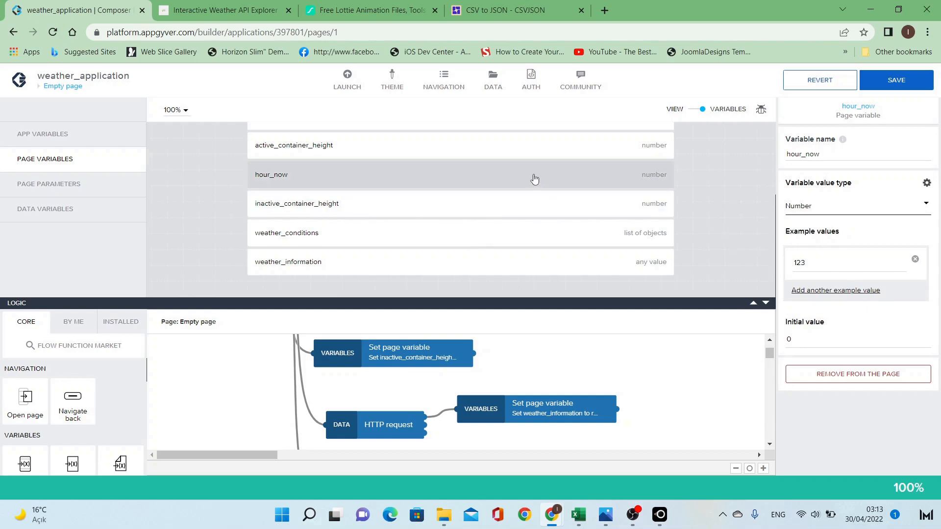
Add a Set page variable function to the page logic and connect it after the one that sets weather_information.
left_click(696, 111)
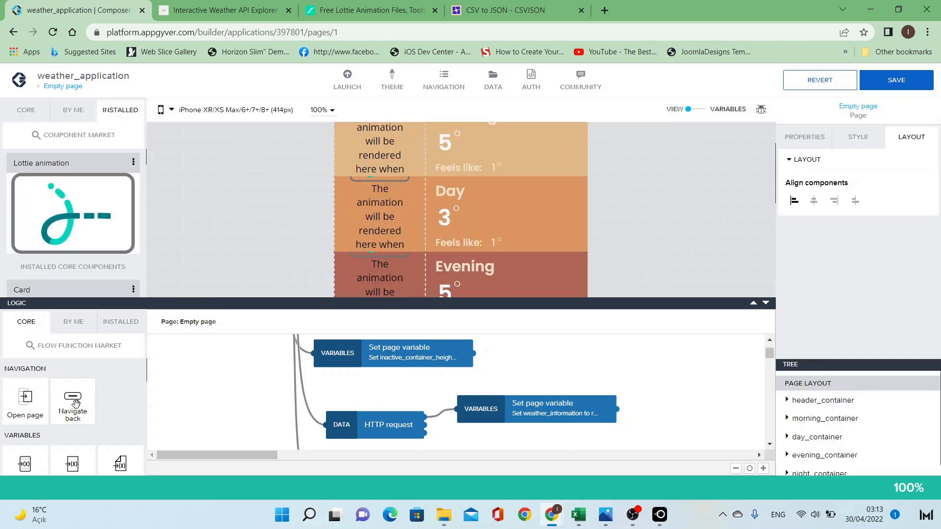
scroll(76, 405, "down", 1)
left_click_drag(73, 408, 633, 375)
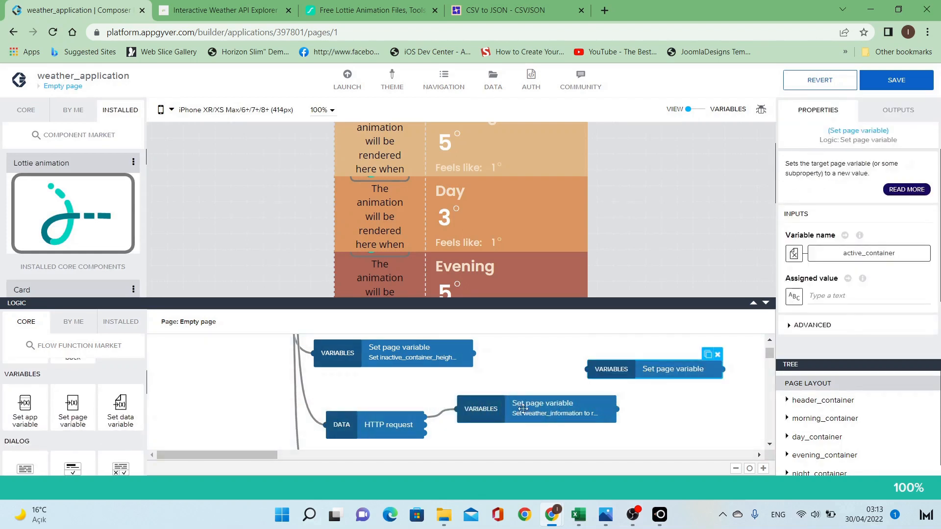
left_click_drag(523, 409, 493, 398)
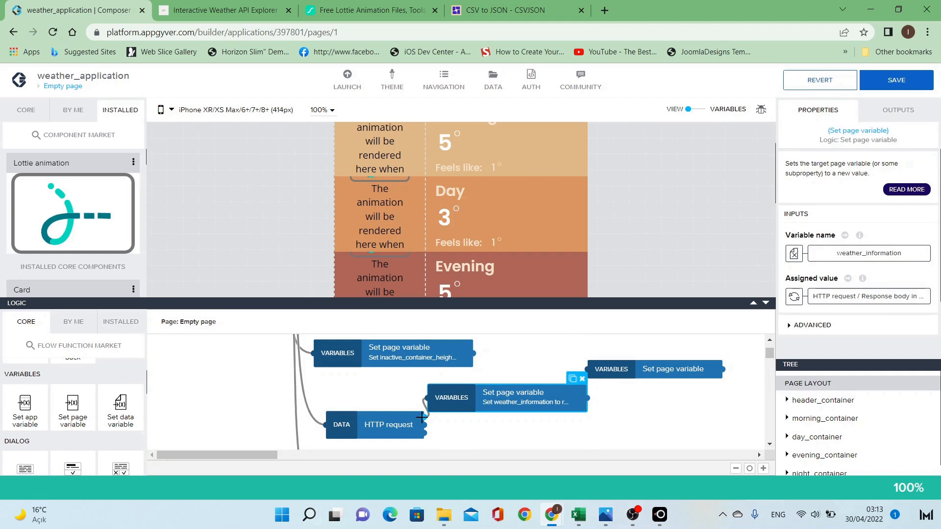
left_click_drag(501, 404, 515, 425)
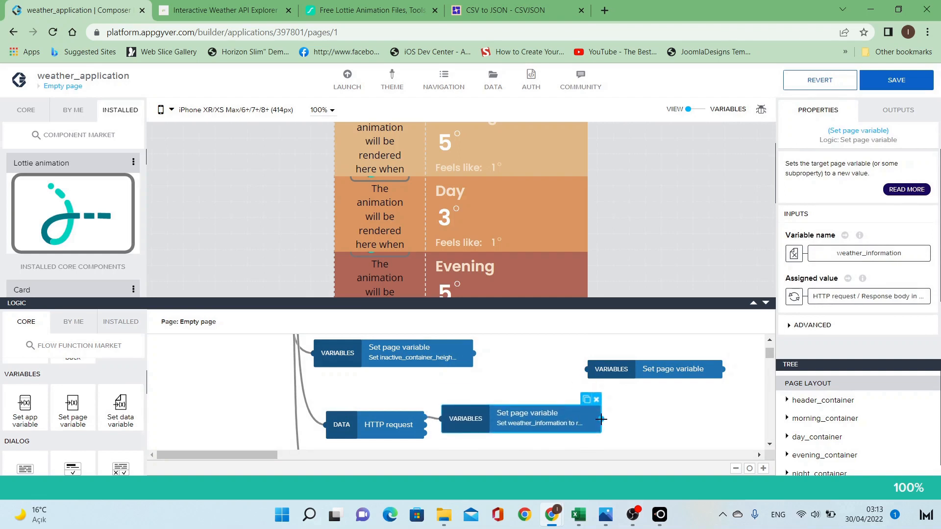
left_click_drag(602, 419, 587, 369)
Make the new Set page variable function target the page variable hour_now, and save the binding.
left_click(652, 370)
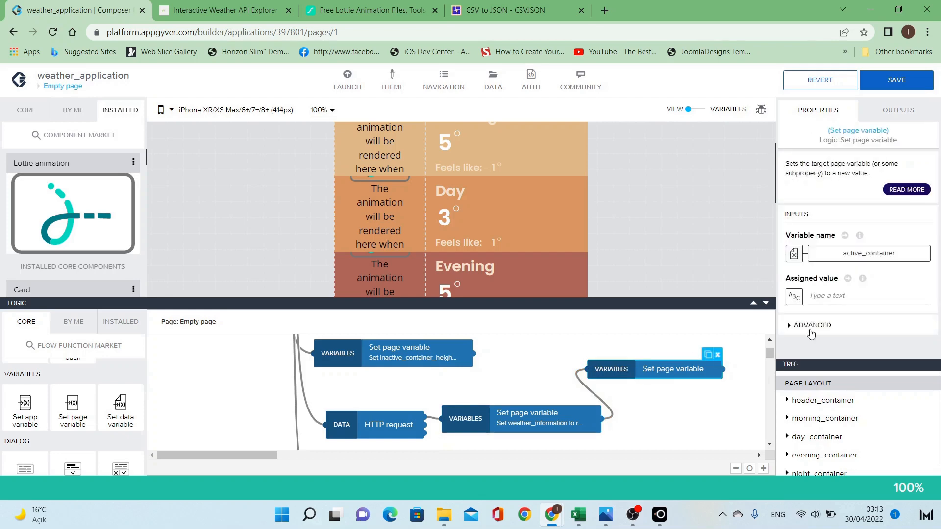
left_click(917, 263)
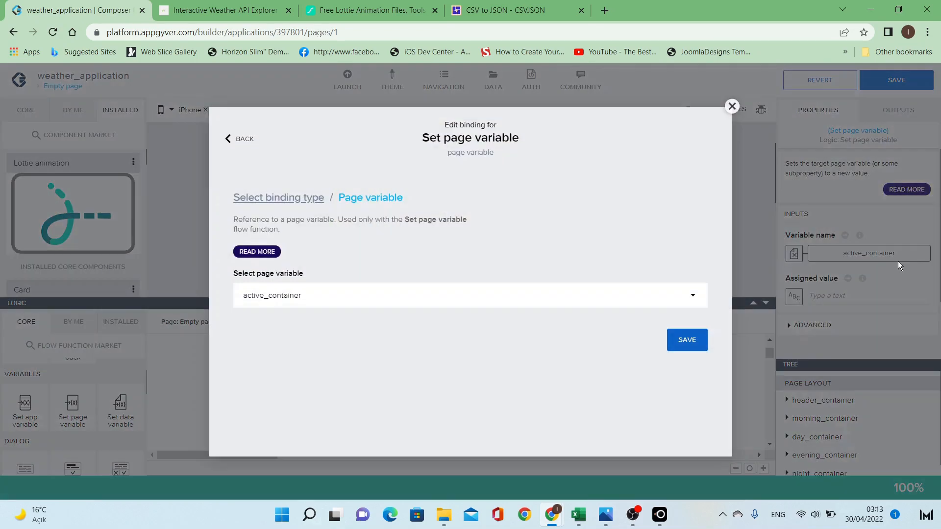
left_click(508, 306)
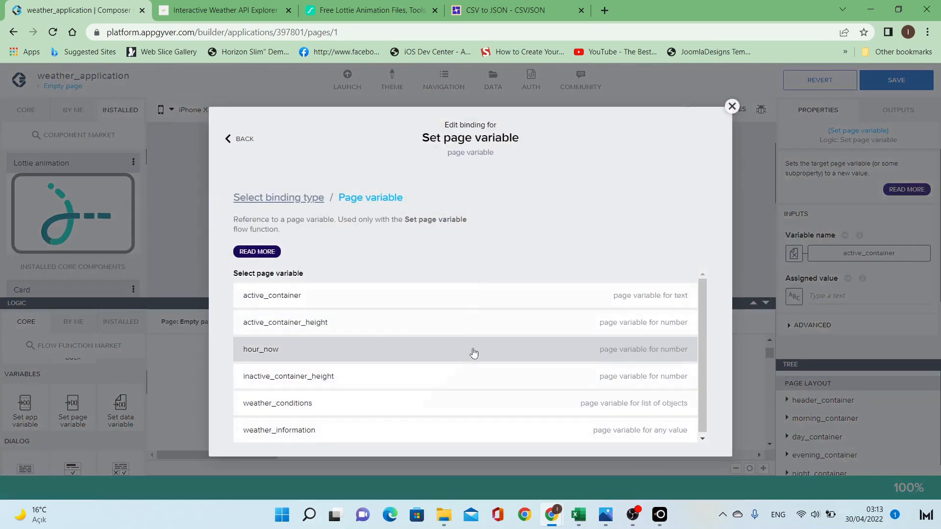
left_click(474, 351)
left_click(695, 347)
Bind the assigned value to a formula and begin it with pageVars.weather_information.location.
left_click(796, 295)
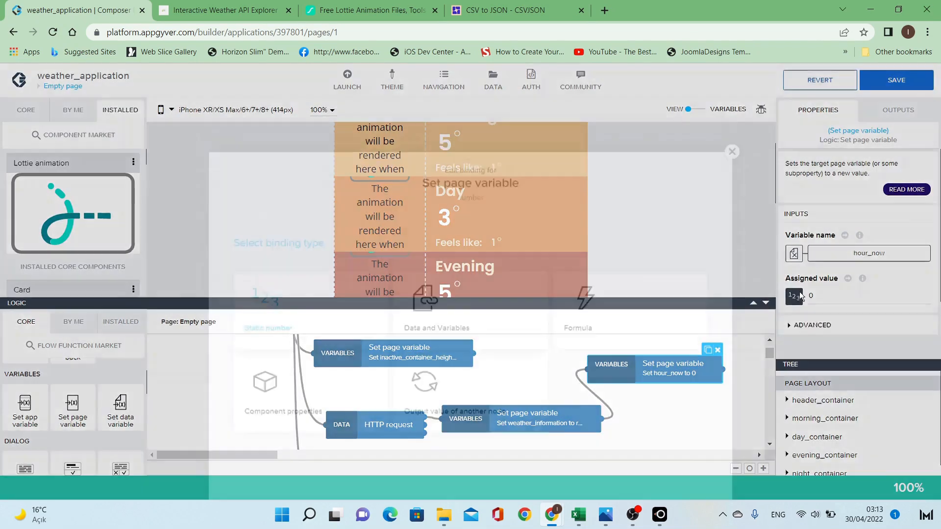
left_click(614, 299)
left_click(595, 293)
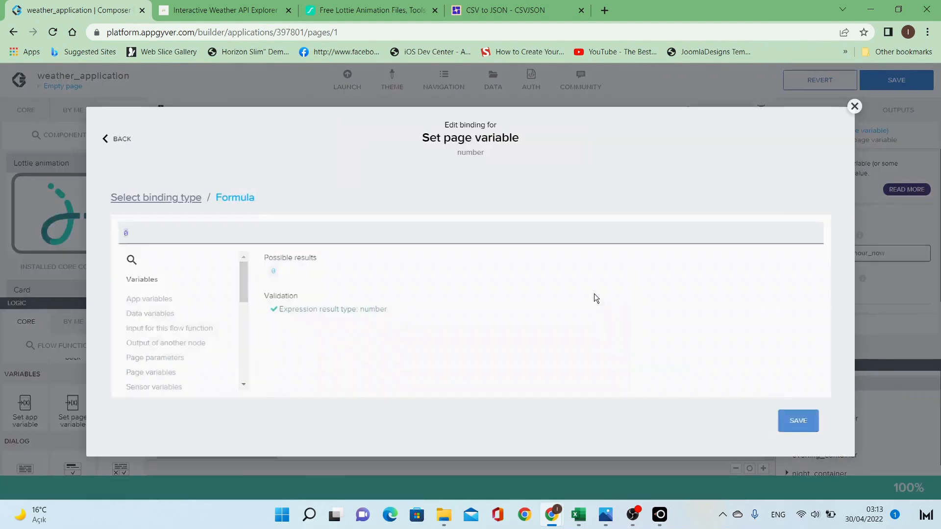
type("page")
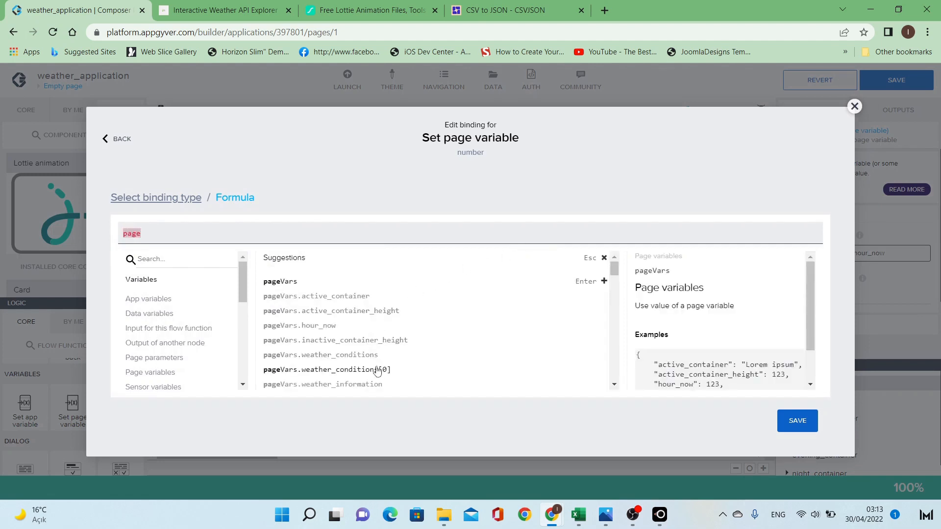
left_click(375, 384)
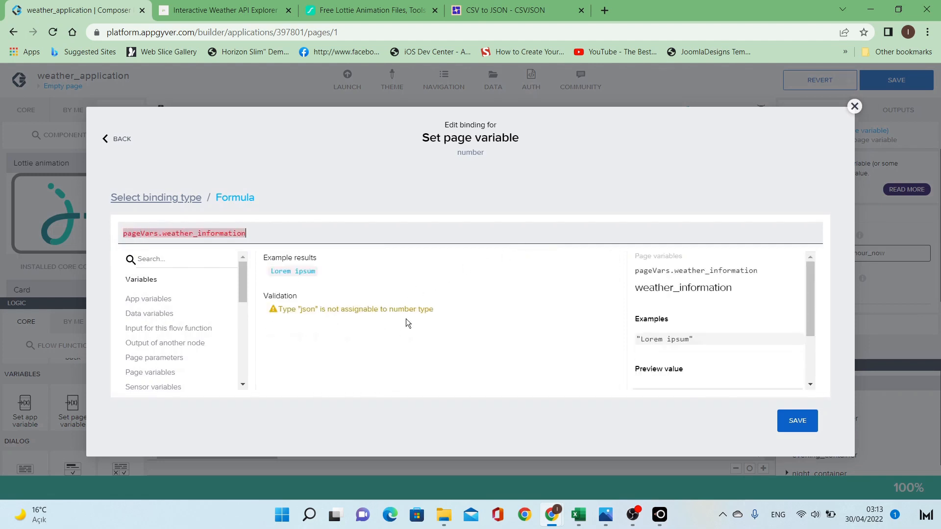
type(".loc")
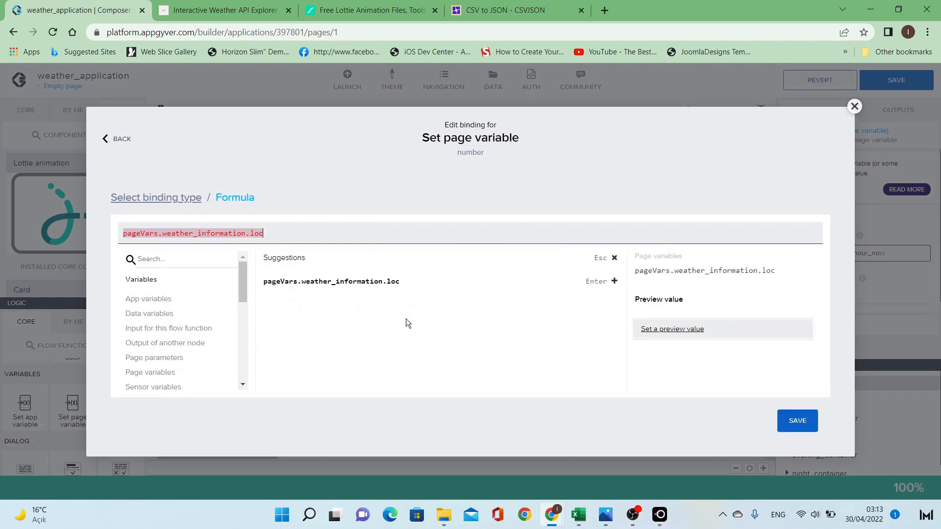
type("ation.loc")
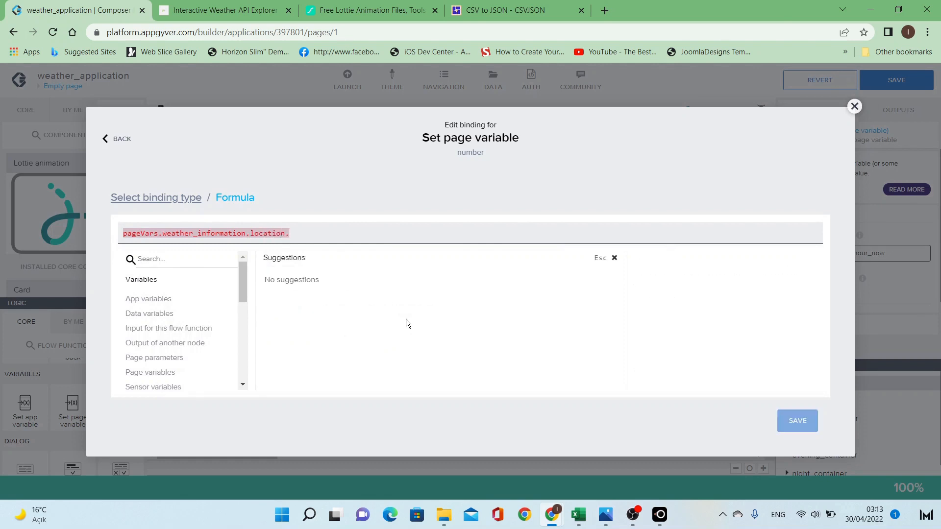
type("a")
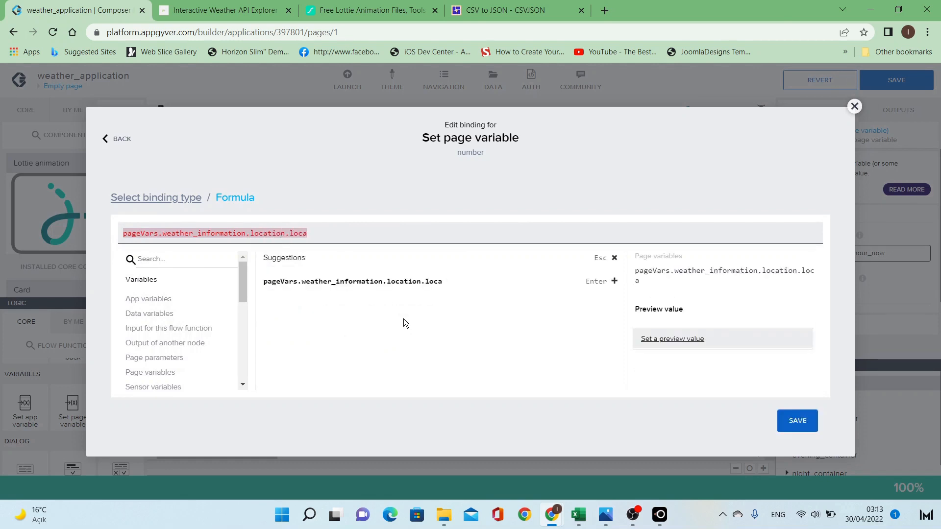
Get the local time field name from the weather API explorer and complete the path as pageVars.weather_information.location.localtime.
left_click(272, 15)
left_click(100, 5)
type("localtime")
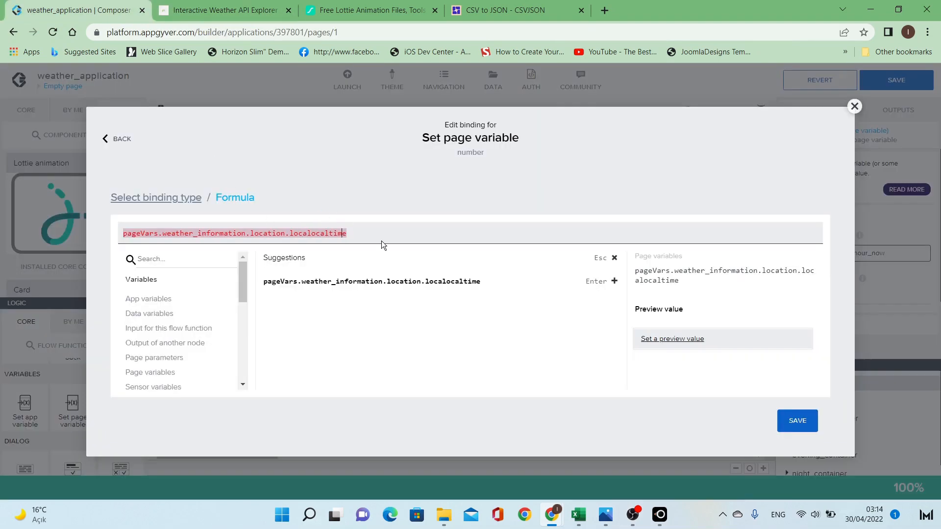
key("BackSpace")
key("BackSpace")
key("BackSpace")
key("BackSpace")
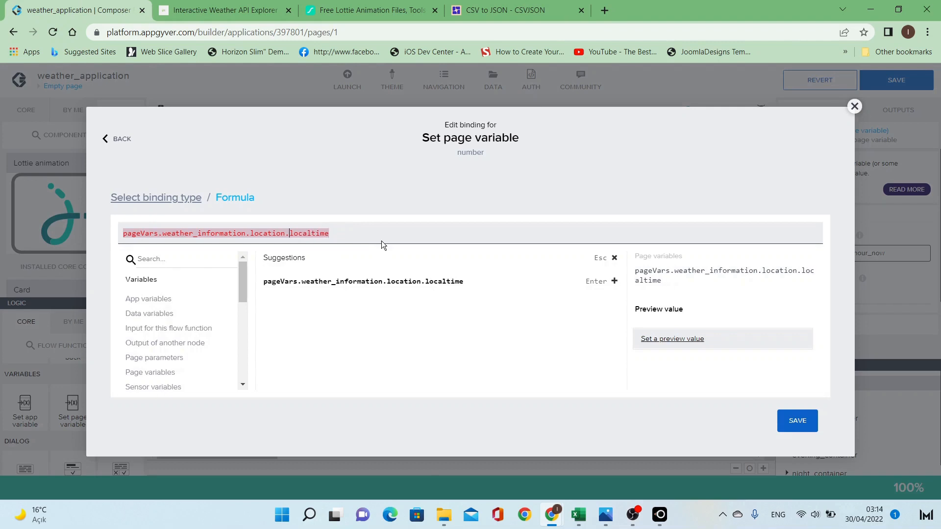
Start the formula with the GET_DATETIME_COMPONENT function, using pageVars.weather_information.location.localtime as its date argument in place of the placeholders.
key("Home")
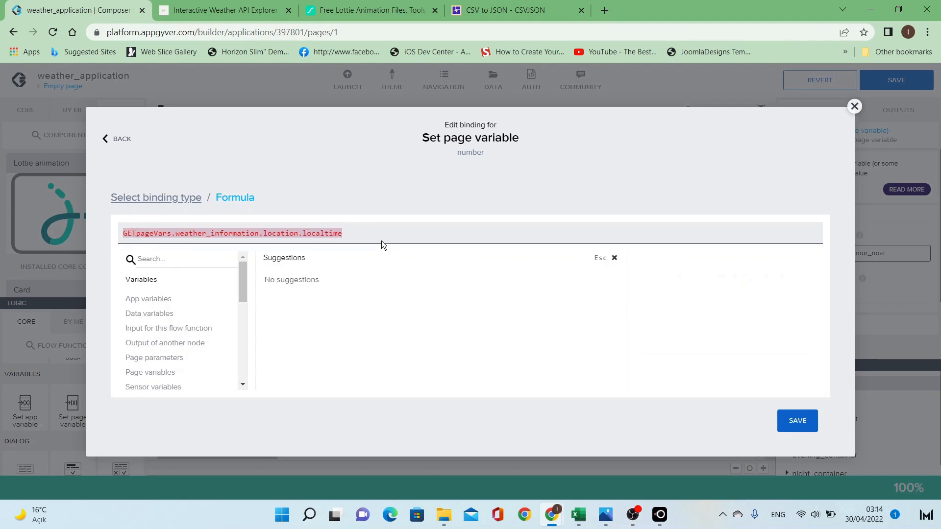
type("GET")
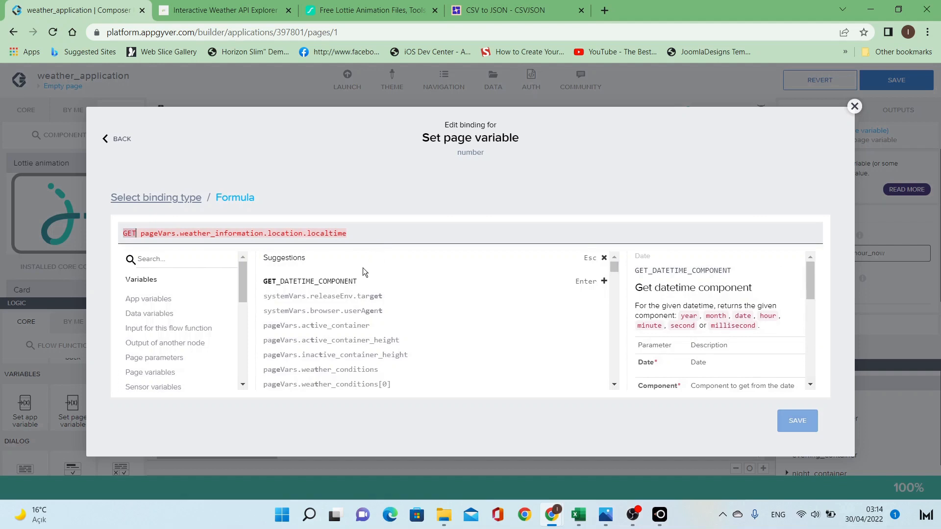
left_click(359, 281)
key("shift+ctrl+Right")
key("shift+ctrl+Right")
key("shift+ctrl+Right")
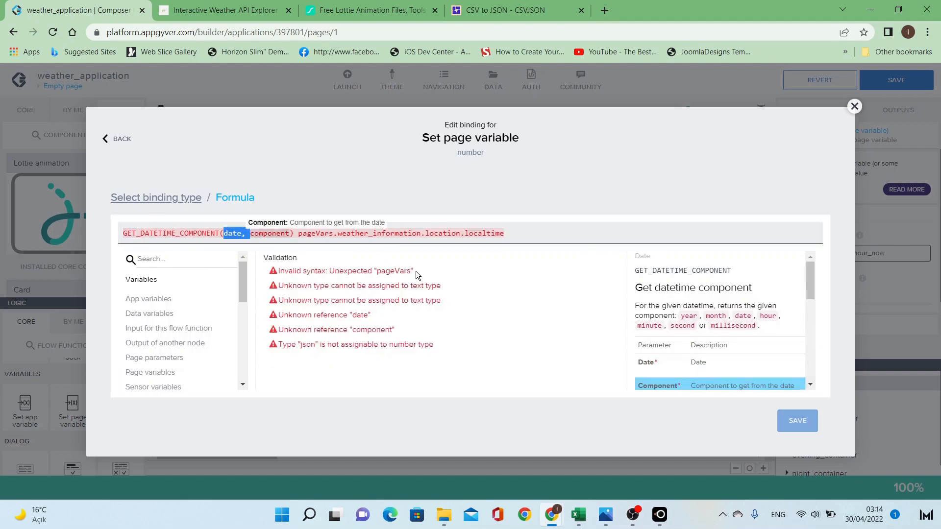
key("BackSpace")
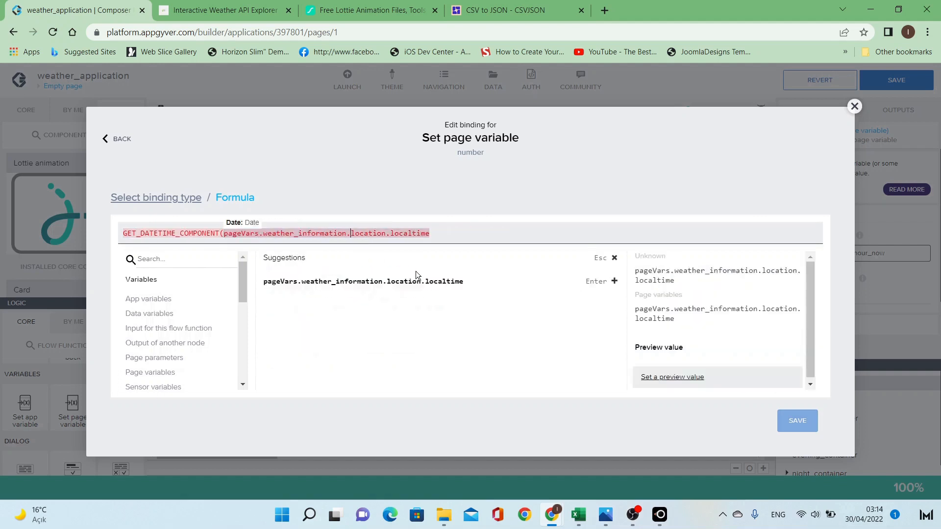
Add "hour" as the function's component argument, close the parenthesis and save the binding for hour_now.
key("End")
type(",\"\"")
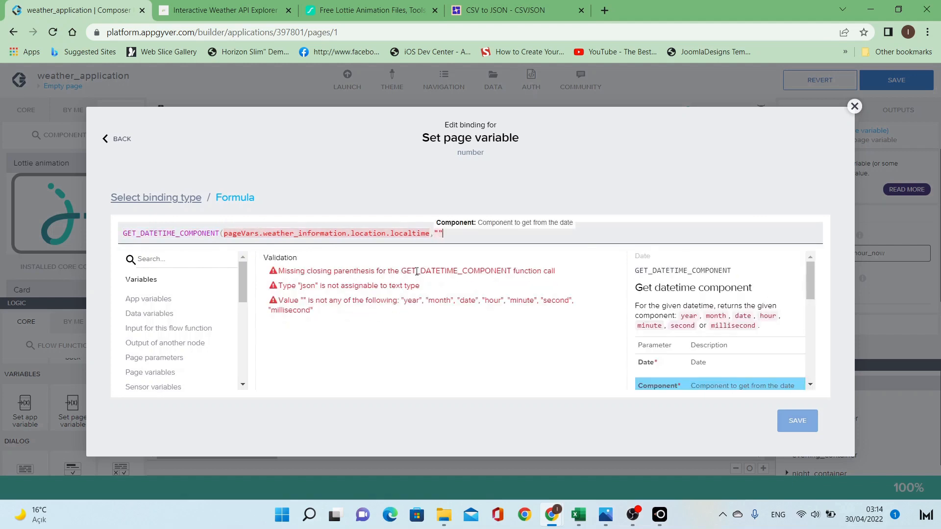
type("hour")
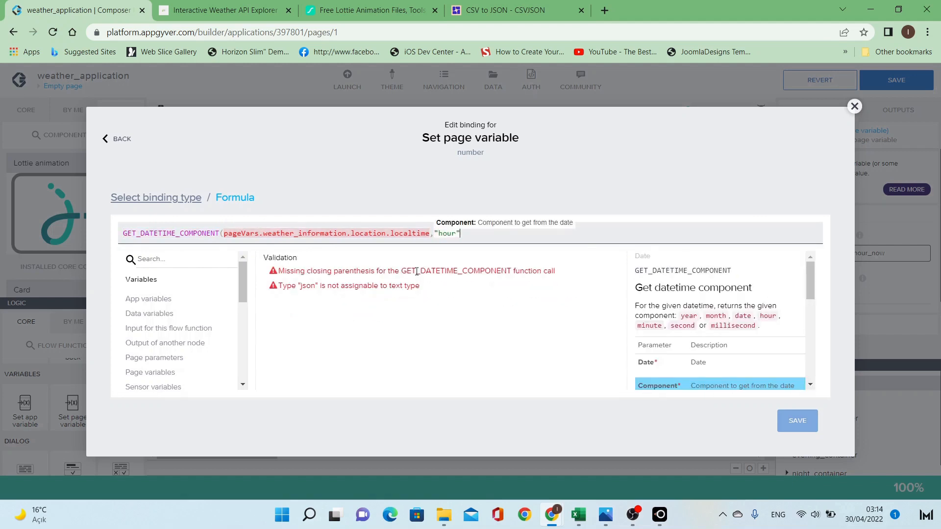
type(")")
key("Left")
key("Left")
key("Left")
key("Left")
key("Left")
key("Left")
key("Left")
key("Left")
key("Left")
key("Left")
key("Left")
key("Left")
key("Left")
key("Left")
key("Left")
key("Left")
key("Left")
key("Left")
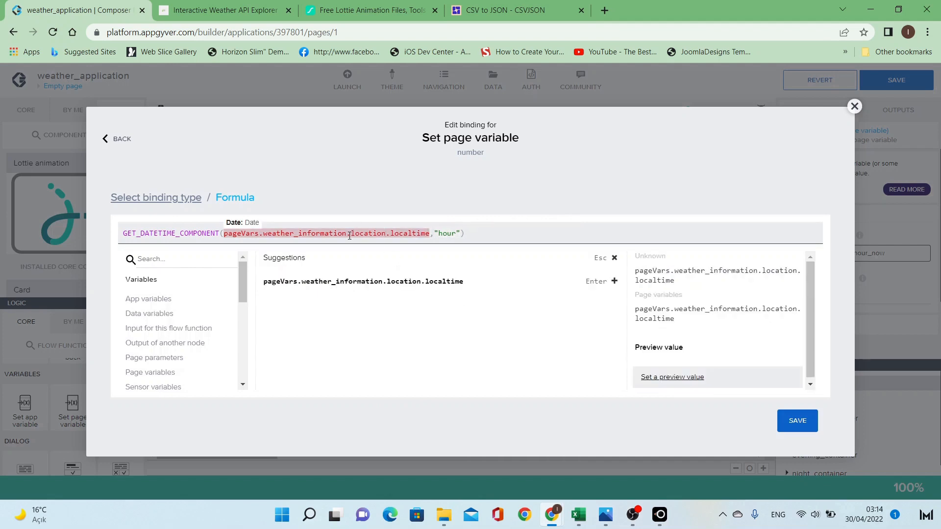
left_click(480, 230)
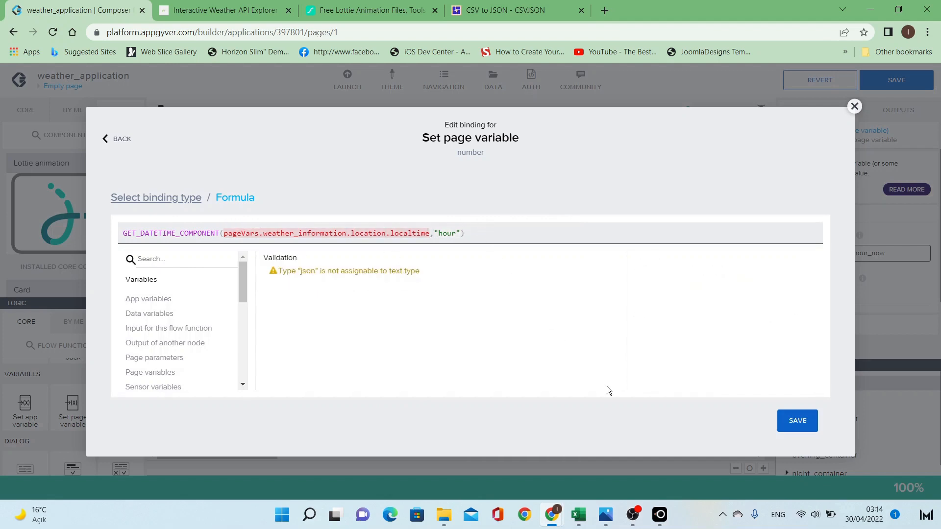
left_click(797, 420)
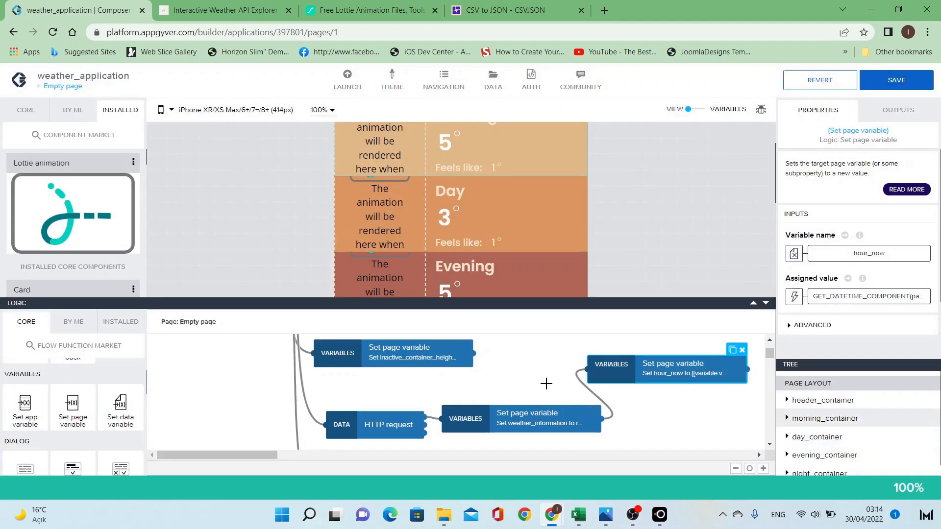
Open the assigned value of the Set page variable function for active_container as a formula and replace it with IF(pageVars.hour_now >.
scroll(465, 383, "up", 5)
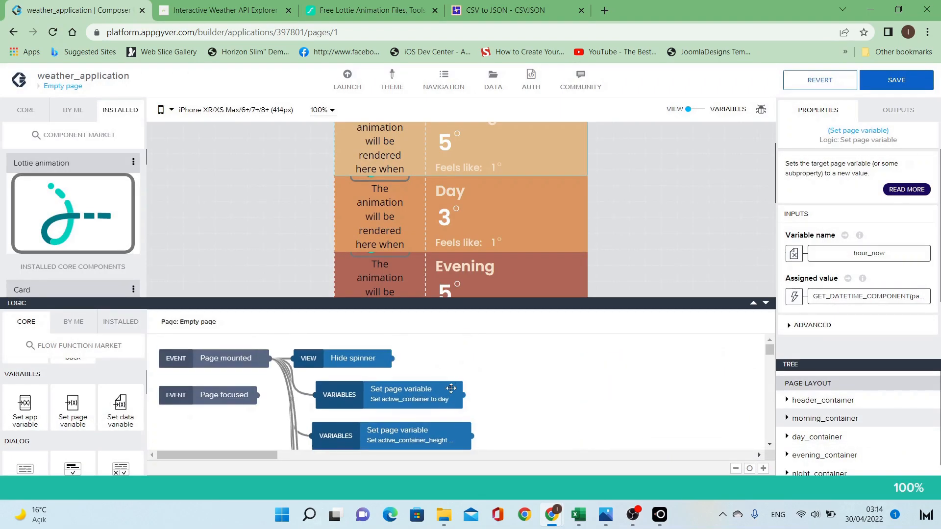
left_click(445, 393)
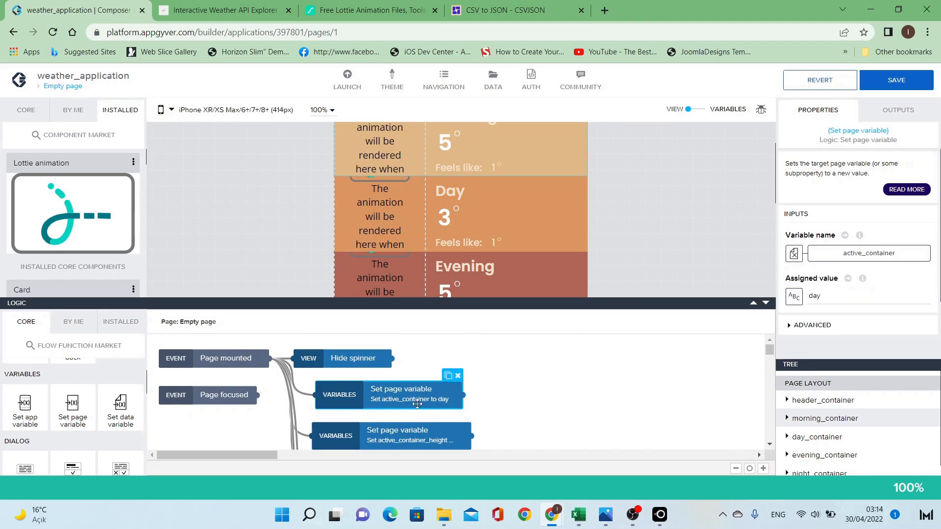
left_click(794, 296)
left_click(684, 303)
left_click(594, 294)
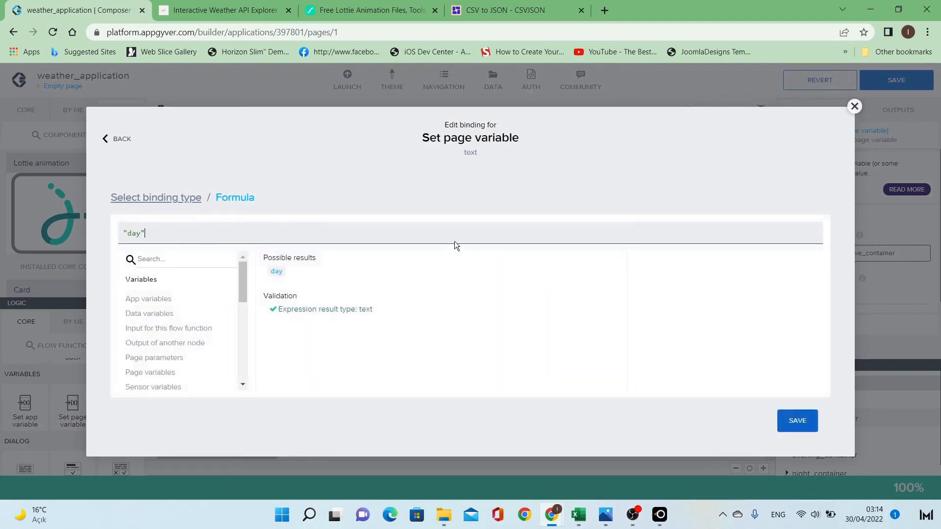
key("ctrl+a")
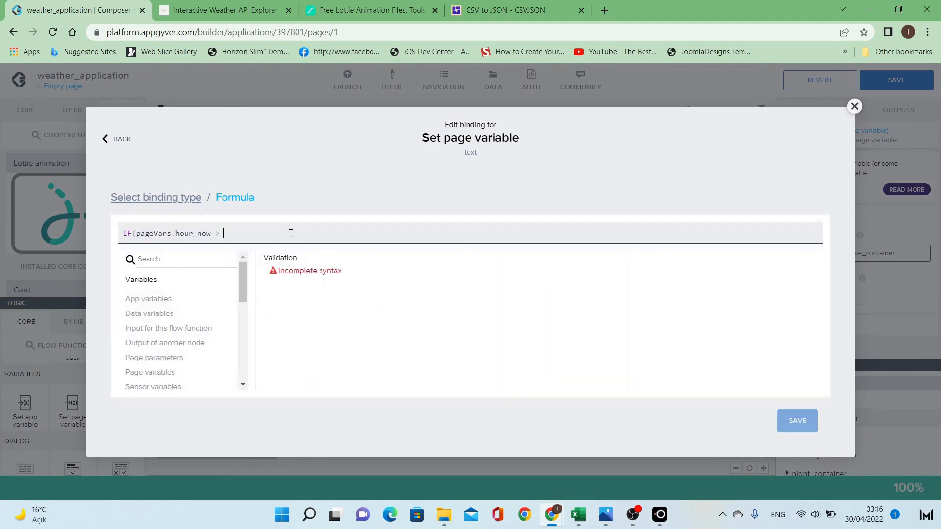
Complete the IF condition as pageVars.hour_now > 4 && pageVars.hour_now <12 and return "day" when it is true.
type("4")
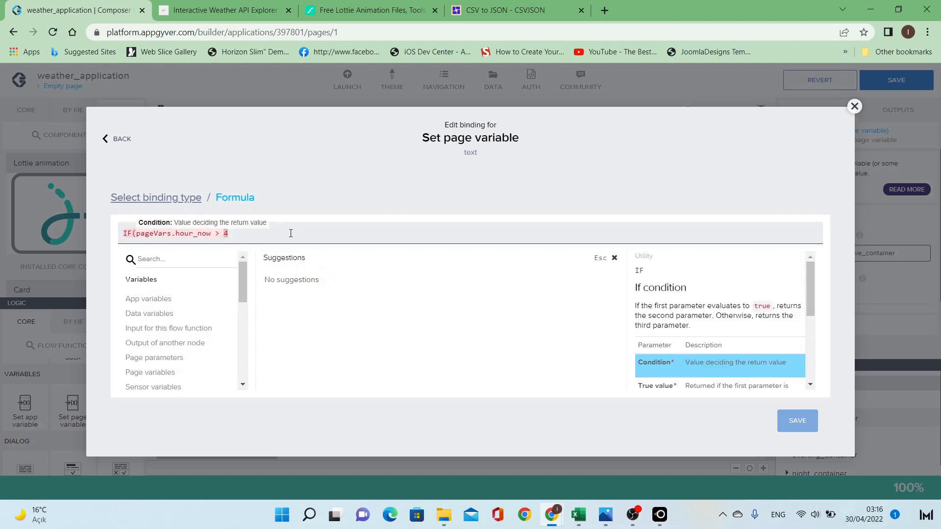
type(" &&")
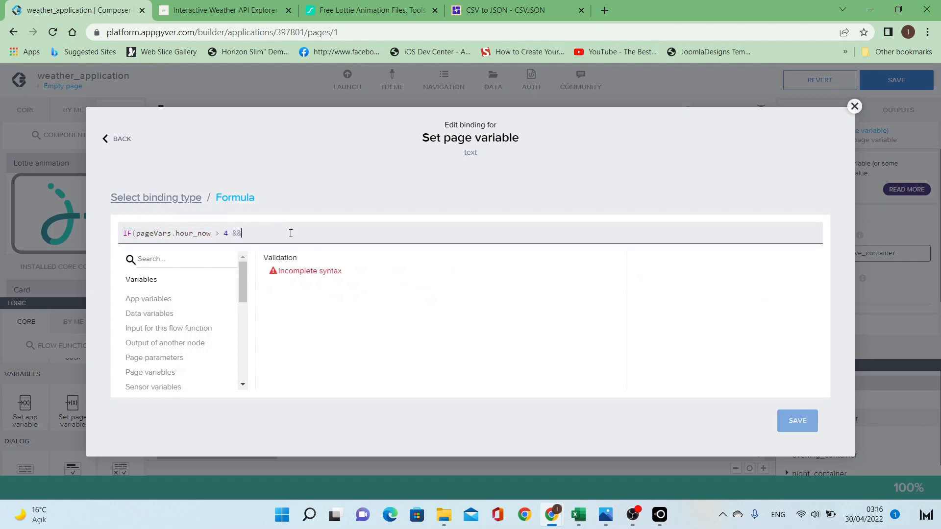
type(" pageVars.hour_now <12")
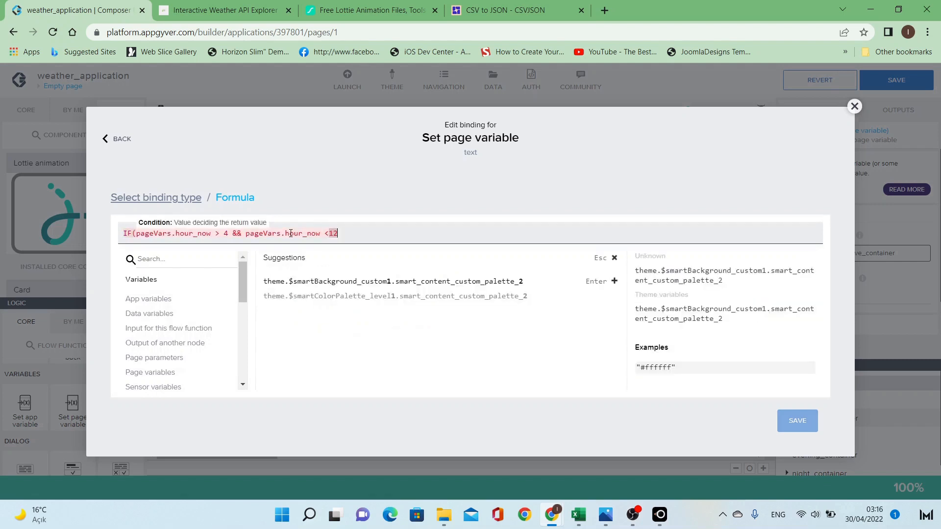
type(",")
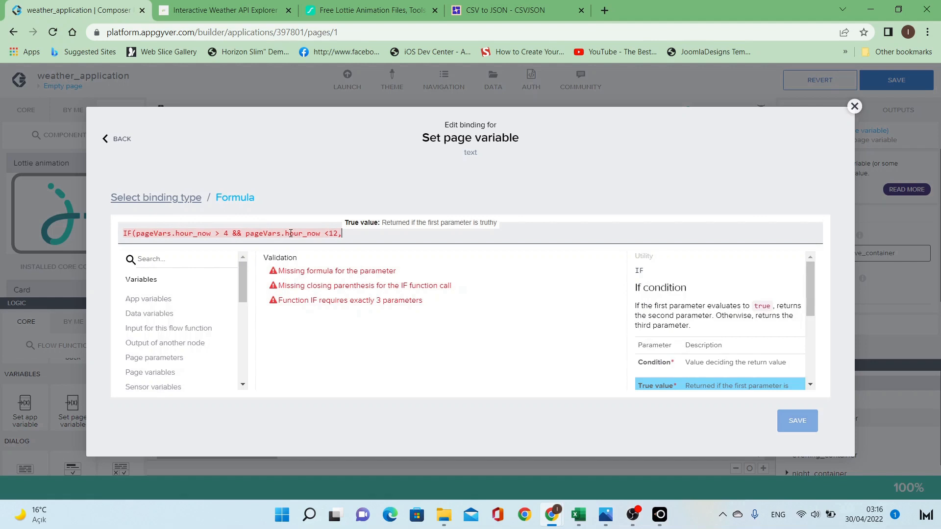
type("\"\"day")
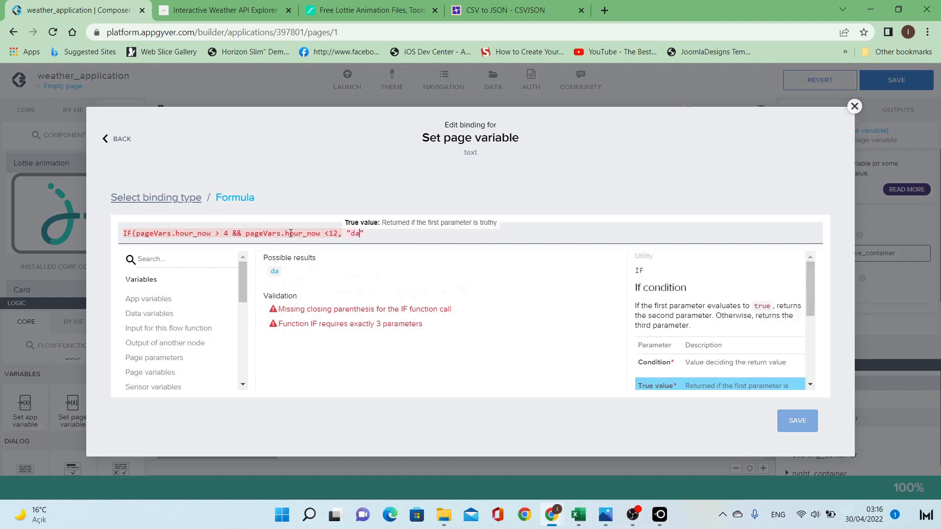
type(",")
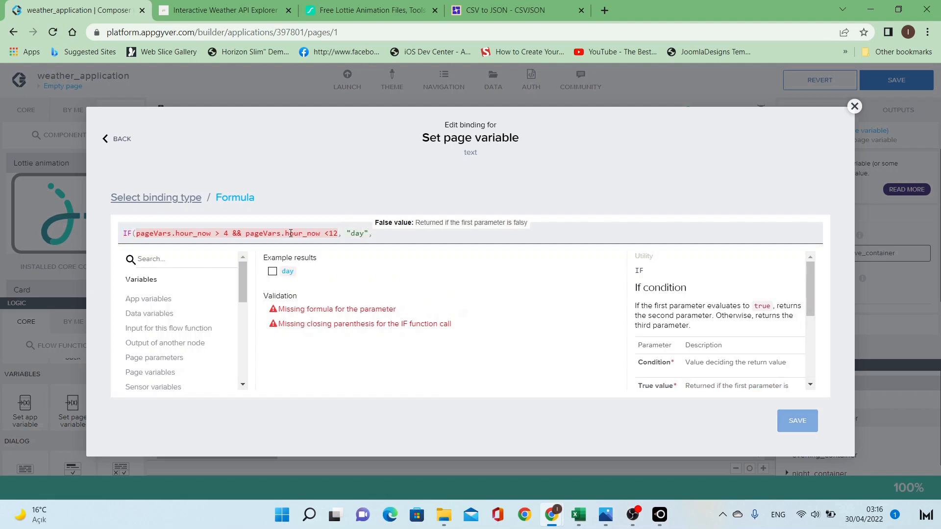
Begin a nested IF on pageVars.hour_now as the false value of the first IF.
type("pageVars.hour_now")
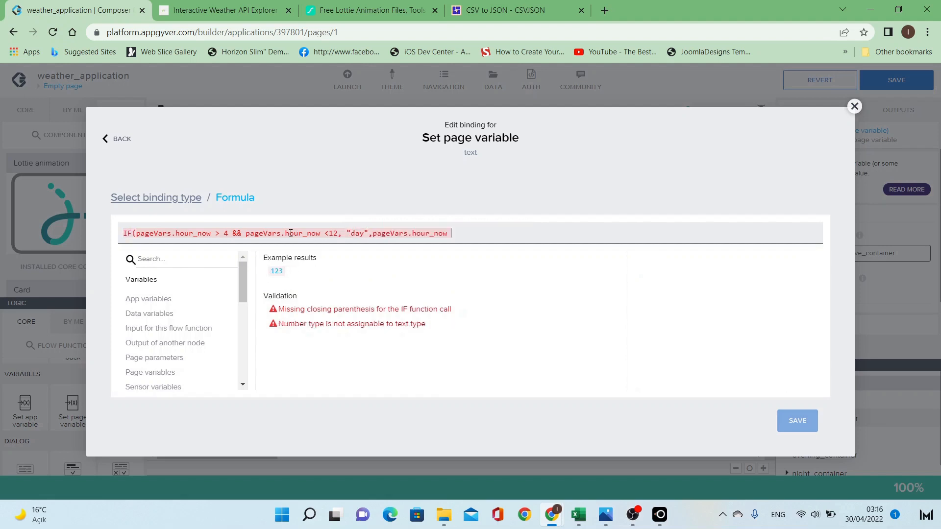
key("Left")
key("Left")
key("Left")
key("Left")
key("Left")
key("Left")
key("Left")
key("Left")
key("Left")
key("Left")
key("Left")
key("Left")
key("Left")
key("Left")
key("Left")
key("Left")
key("Left")
key("Left")
key("Left")
key("Right")
type("I")
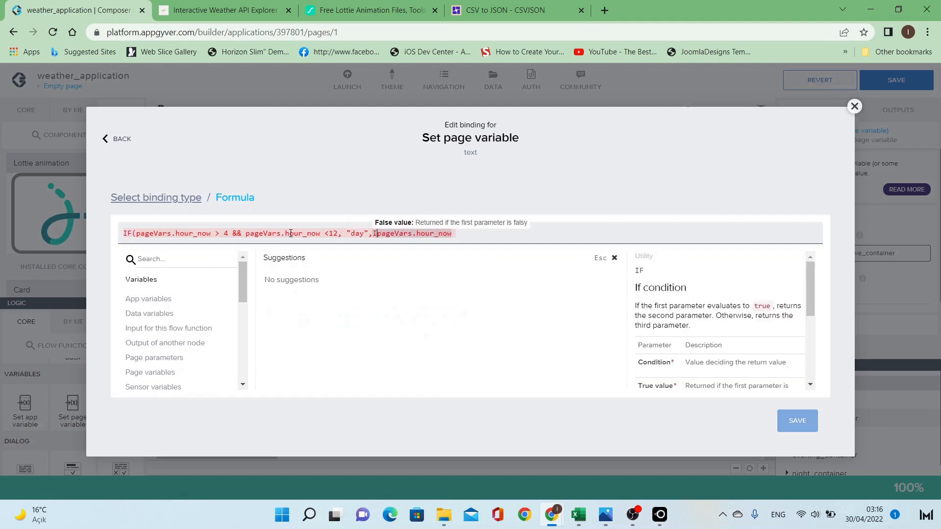
type("F(")
key("End")
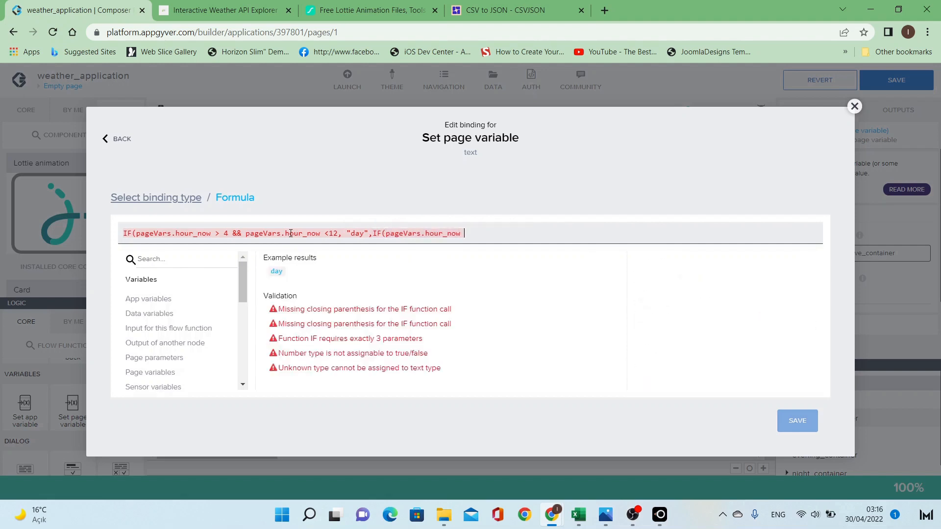
Write the nested IF condition as pageVars.hour_now >12 && pageVars.hour_now <21.
key("BackSpace")
type("<")
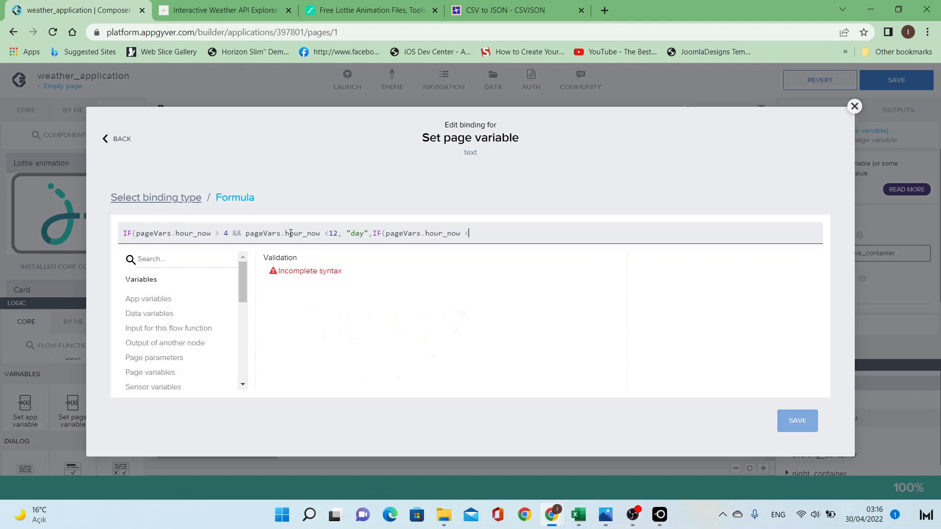
key("BackSpace")
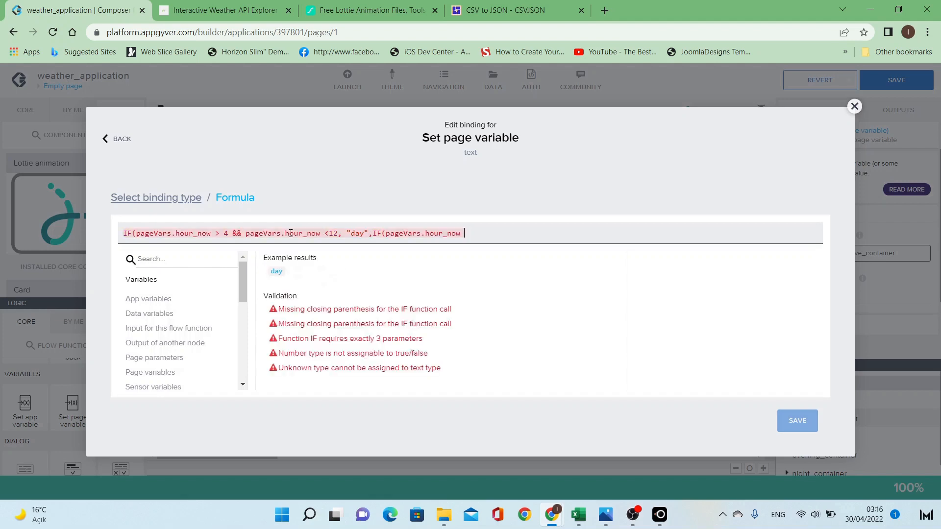
type(">")
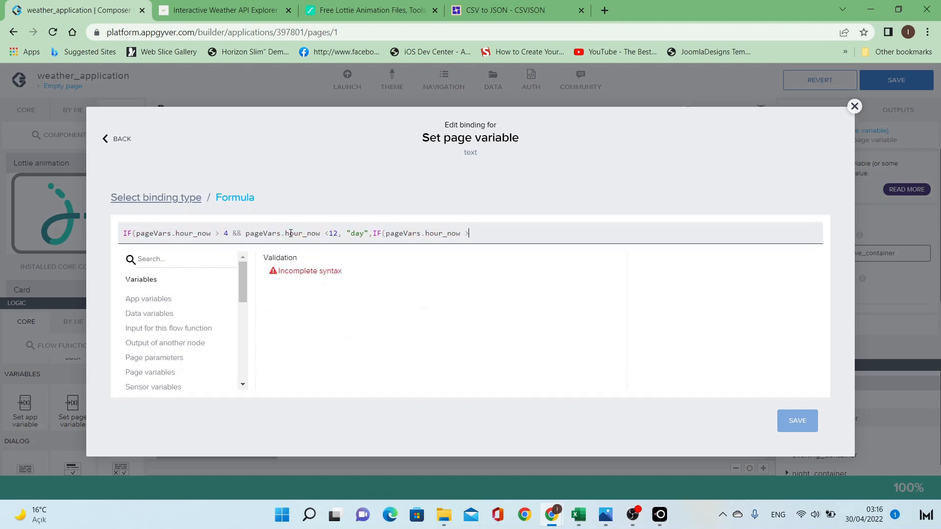
type("12")
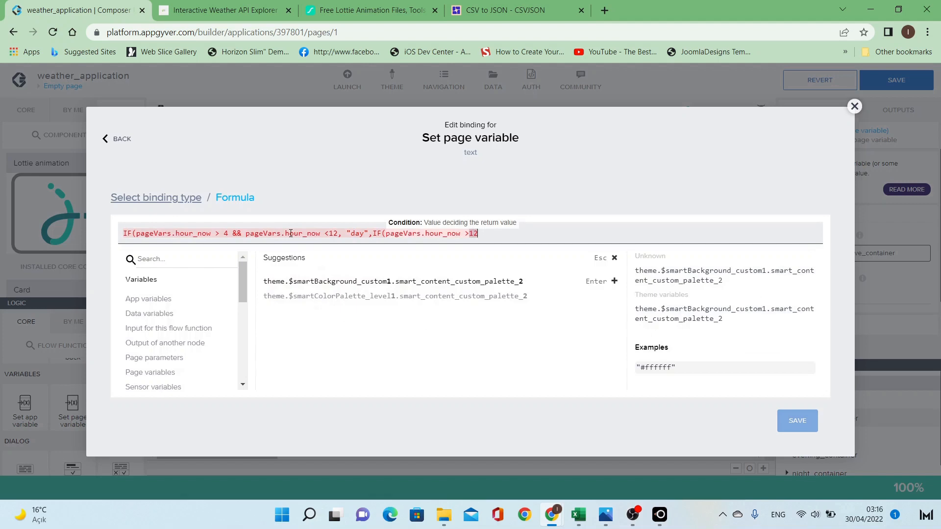
type(" &&")
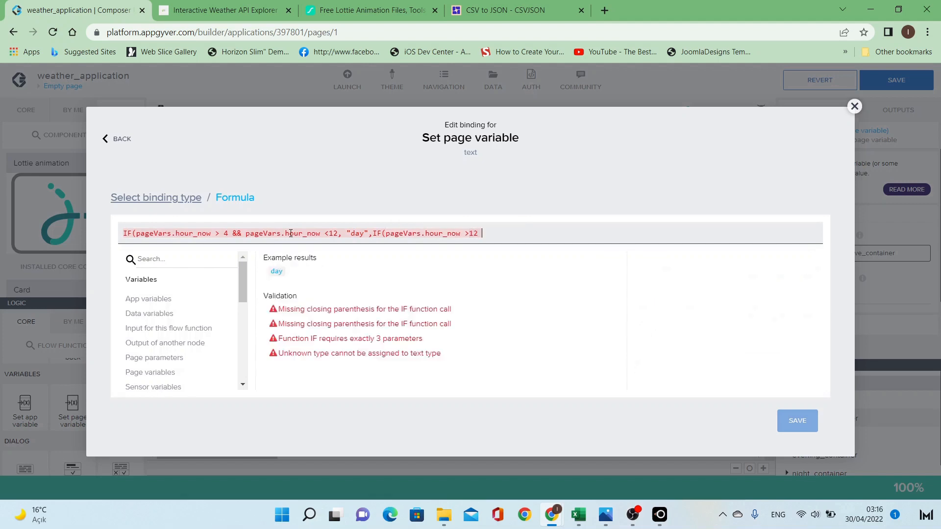
type("pageVars.hour_now")
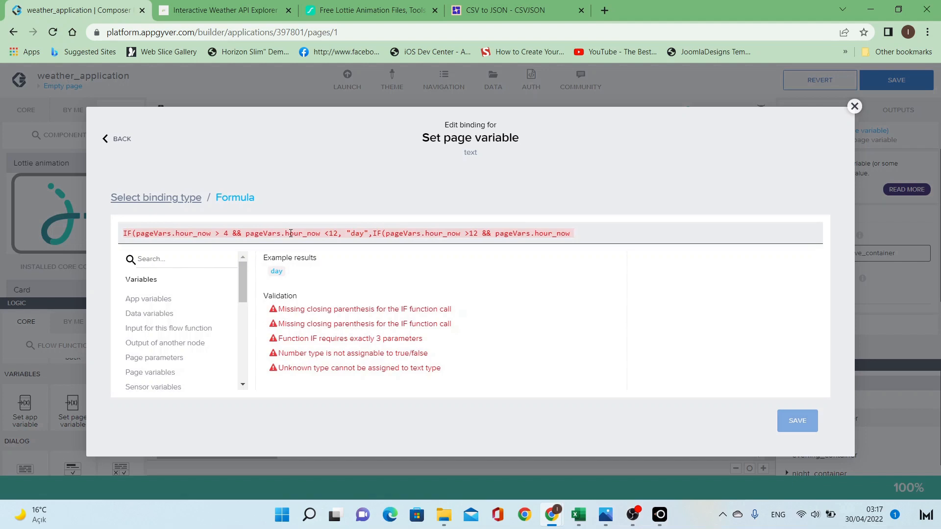
type("<")
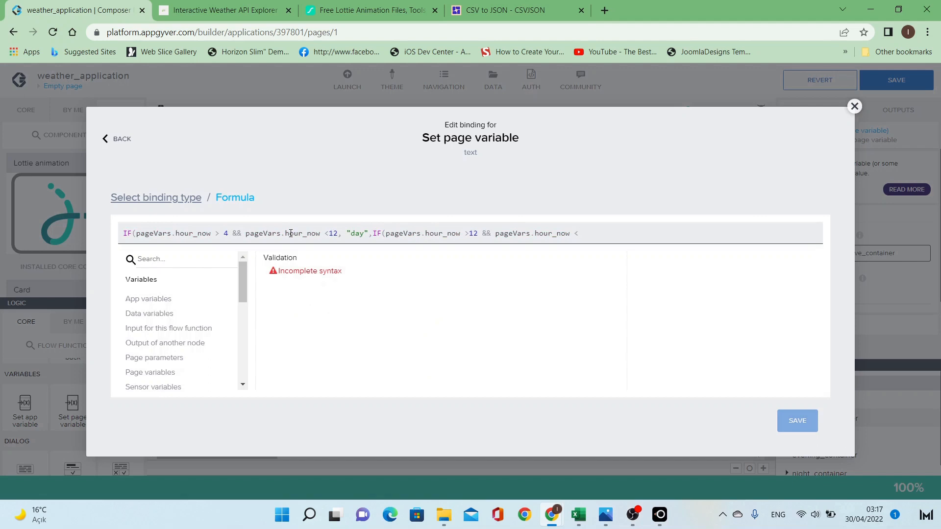
type("21")
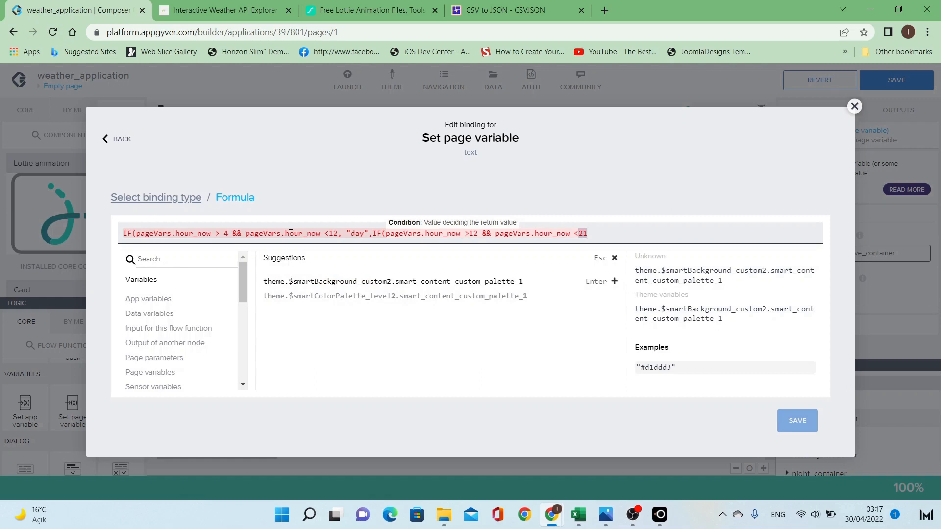
Change the lower hour limit in the nested IF condition to 11.
key("Left")
key("Left")
key("Left")
key("Left")
key("Left")
key("Left")
key("Left")
key("Left")
key("Left")
key("Left")
key("Left")
key("Left")
key("Left")
key("Left")
key("Left")
key("Left")
key("Left")
key("Left")
key("Left")
key("Left")
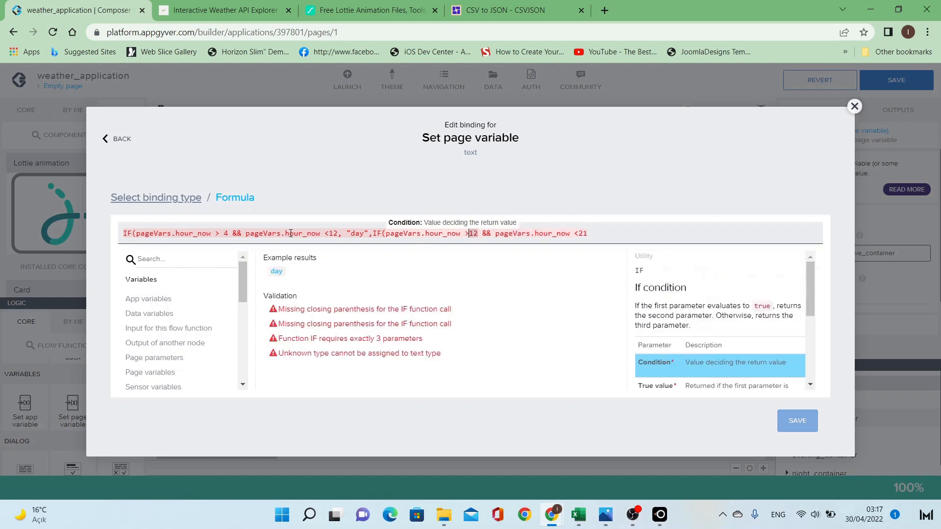
key("shift+Right")
key("Left")
key("shift+Right")
type("1")
Make the nested IF return "day" as its true value, followed by a comma for the false value.
key("Right")
key("Right")
key("Right")
key("Right")
key("Right")
key("Right")
key("Right")
key("Right")
key("Right")
key("Right")
key("Right")
key("Right")
key("Right")
key("Right")
key("Right")
key("Right")
key("Right")
key("Right")
key("Right")
key("Right")
key("shift+End")
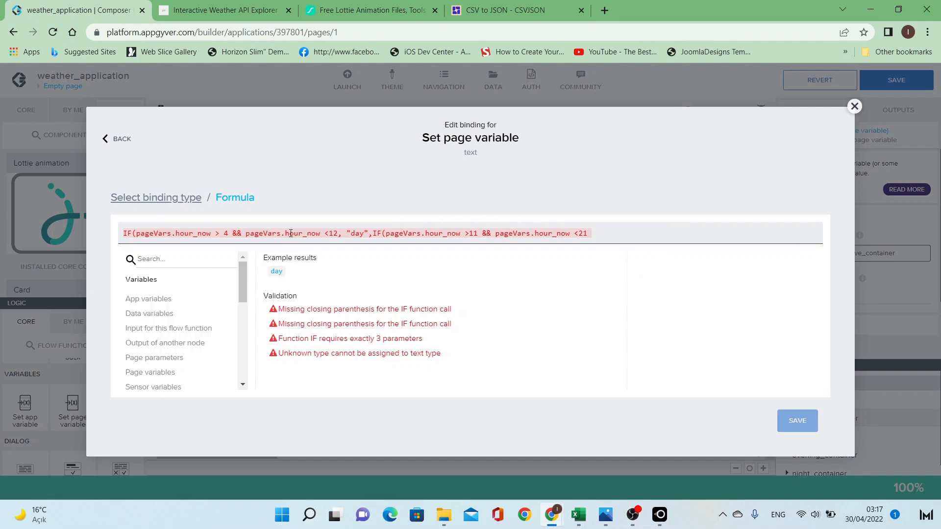
type(":")
key("BackSpace")
key("BackSpace")
type(", ")
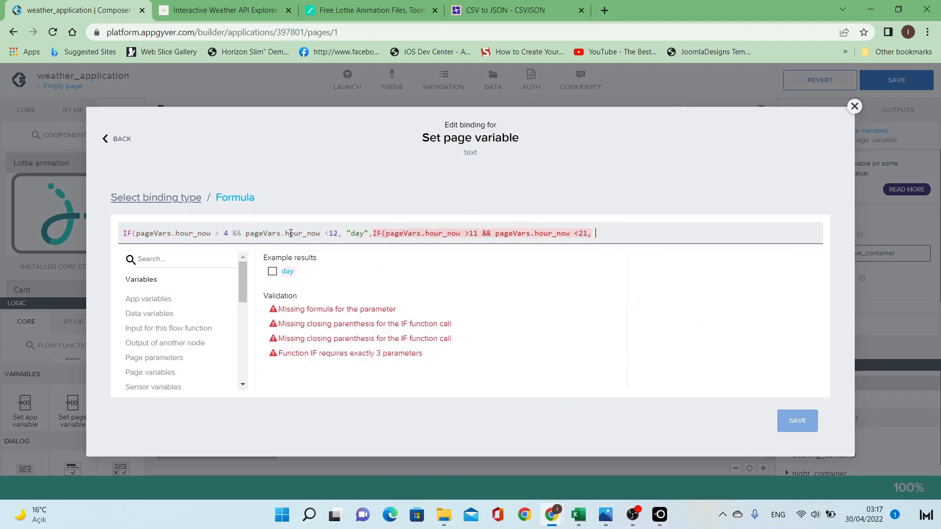
type("\"\"")
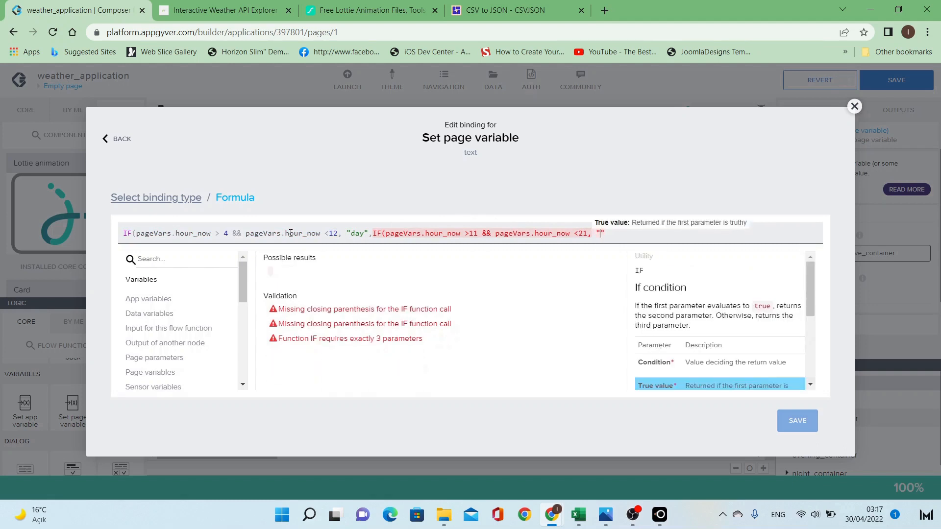
type("ni")
key("BackSpace")
key("BackSpace")
type("day\",")
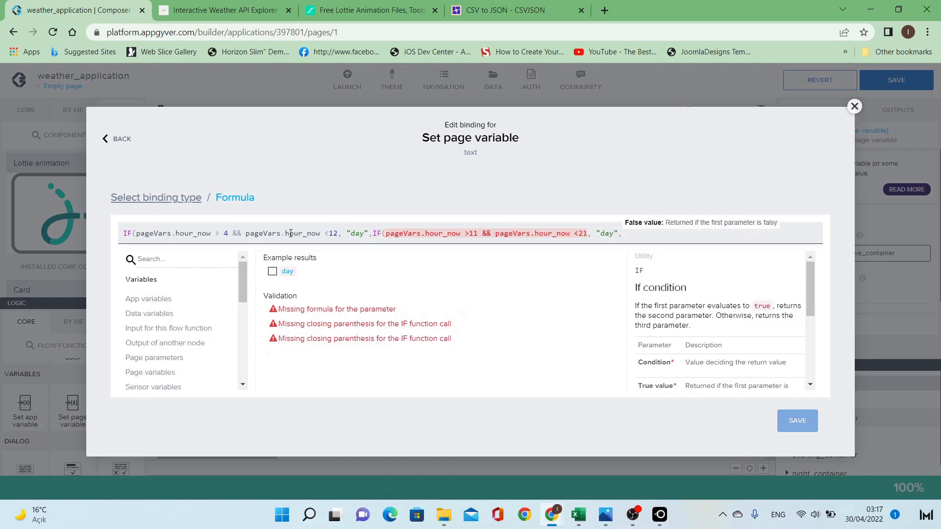
Write pageVars.hour_now >20 as the false value of the nested IF.
key("Left")
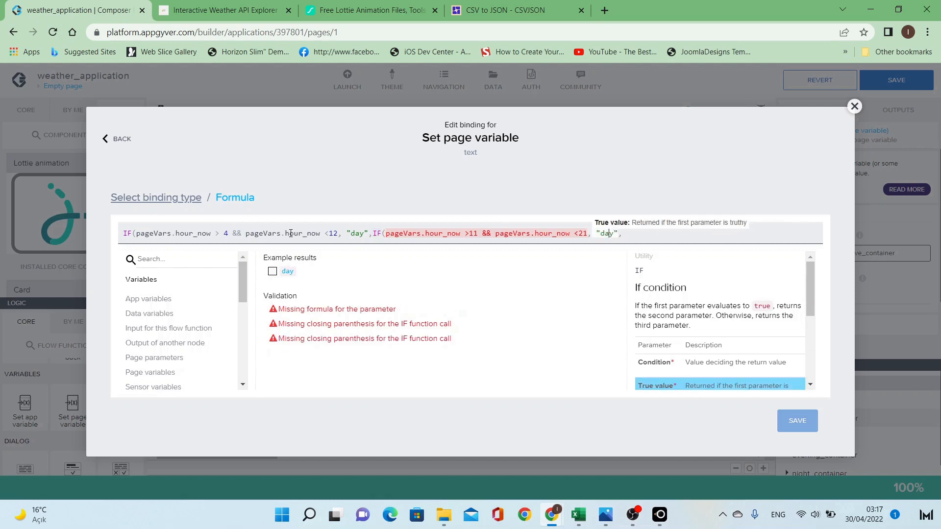
key("Left")
key("Left")
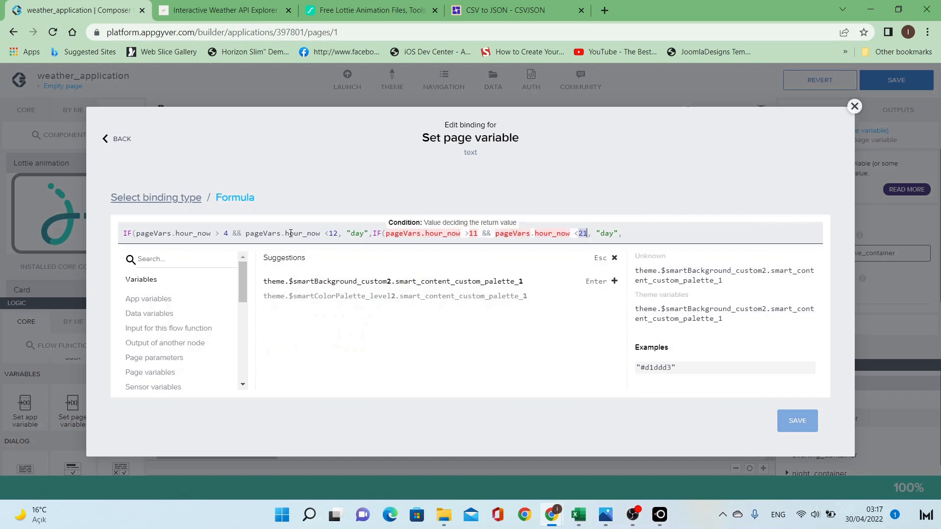
key("Right")
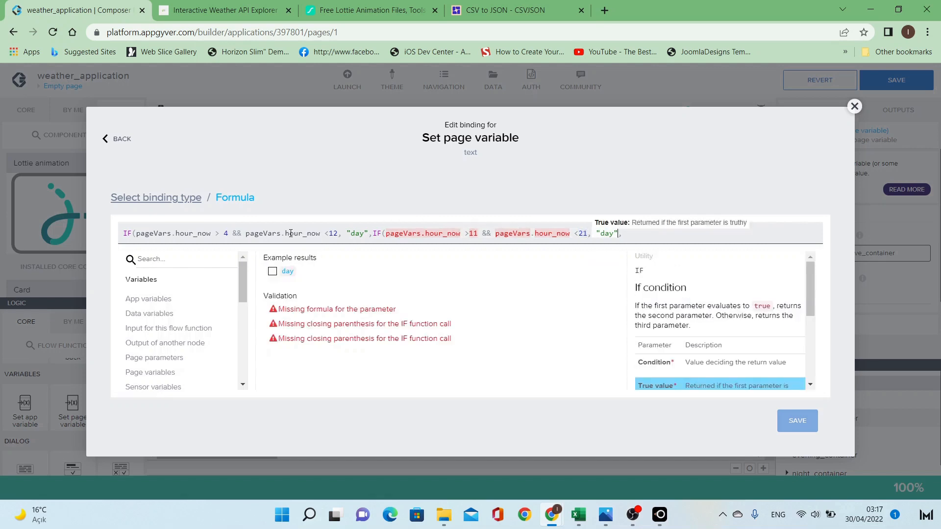
key("Right")
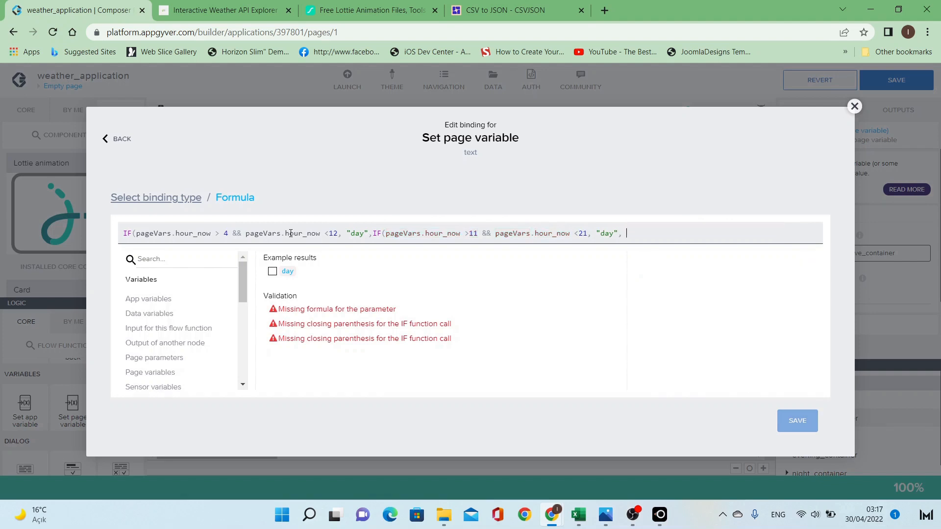
type("pageVars.hour_now")
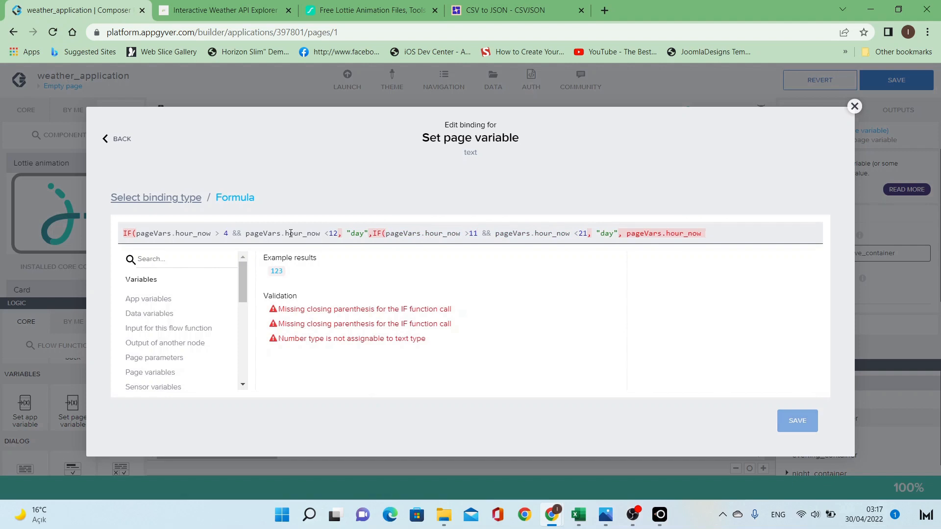
type("<")
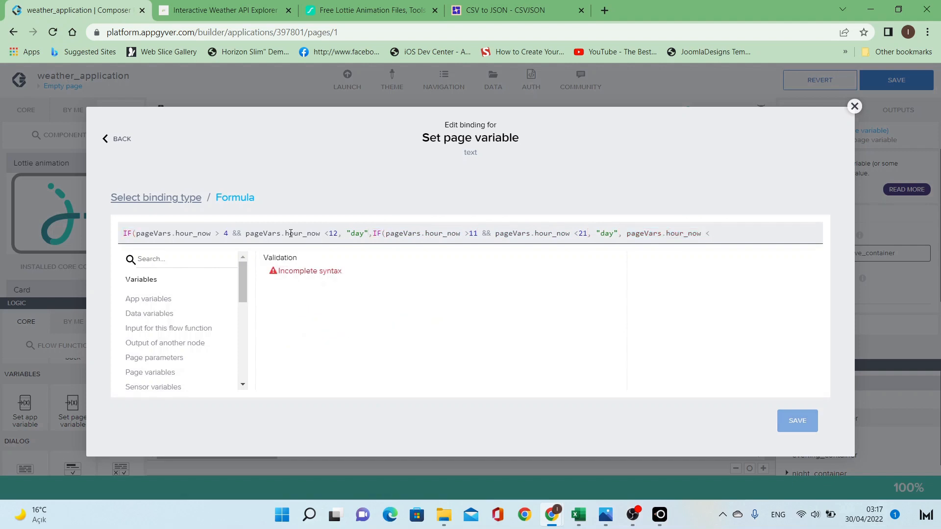
key("BackSpace")
type(">")
type("20")
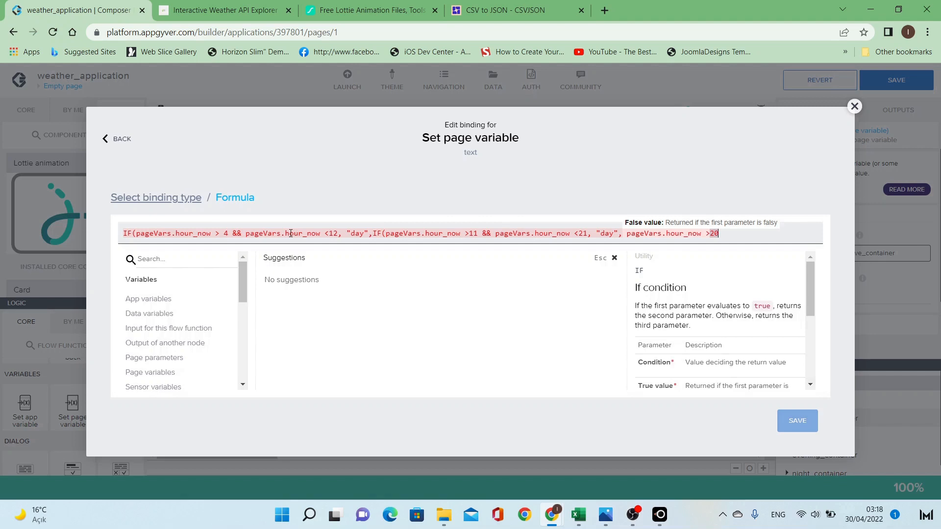
Change the upper hour limit in the nested IF condition to 20.
key("Left")
key("Left")
key("Left")
key("Left")
key("Left")
key("Left")
key("Left")
key("Left")
key("Left")
key("Left")
key("Left")
key("Left")
key("Left")
key("Left")
key("Left")
key("Left")
key("Left")
key("Left")
key("Left")
key("Left")
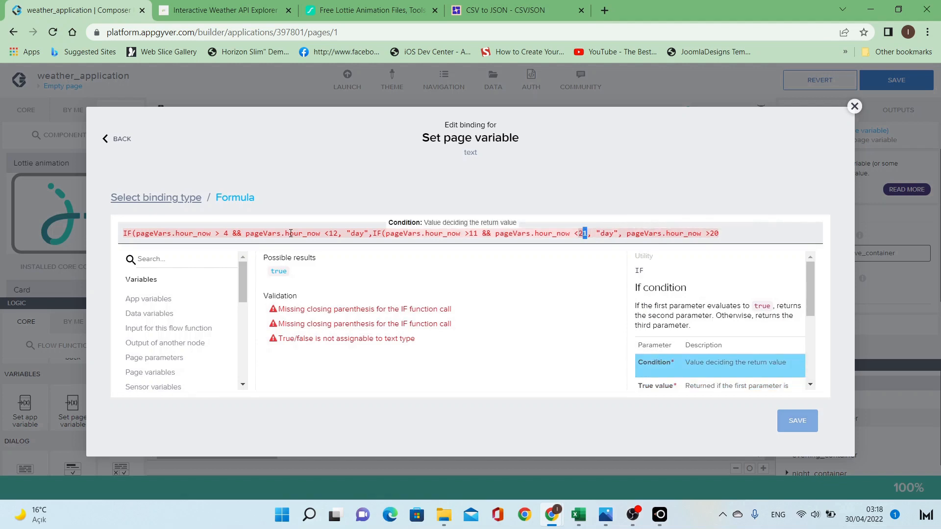
type("0")
key("Right")
key("Right")
key("Right")
key("Right")
key("Right")
key("Right")
key("Right")
key("Right")
key("Right")
key("Right")
key("Right")
key("Right")
key("Right")
key("Right")
key("Right")
key("Right")
key("Right")
key("Right")
key("Right")
key("Right")
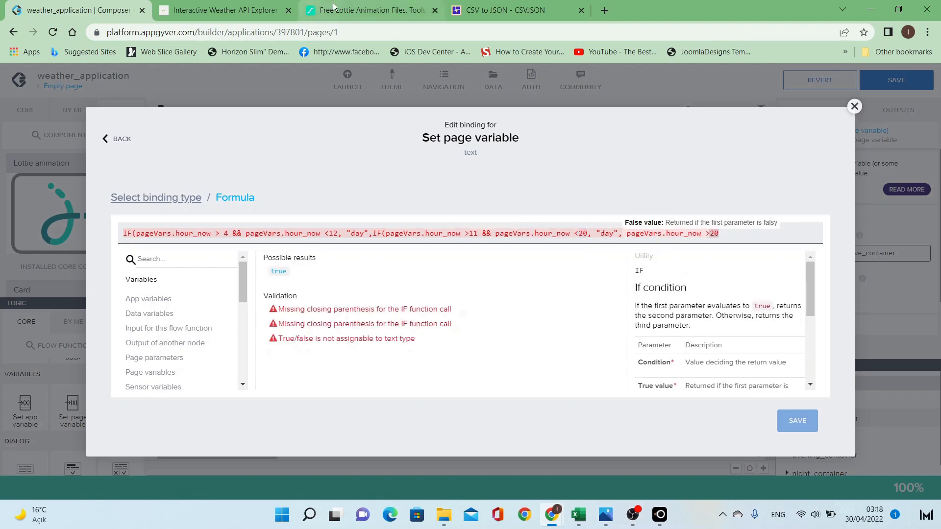
Search Google for "morning day evening night" in a new browser page.
left_click(605, 9)
type("da")
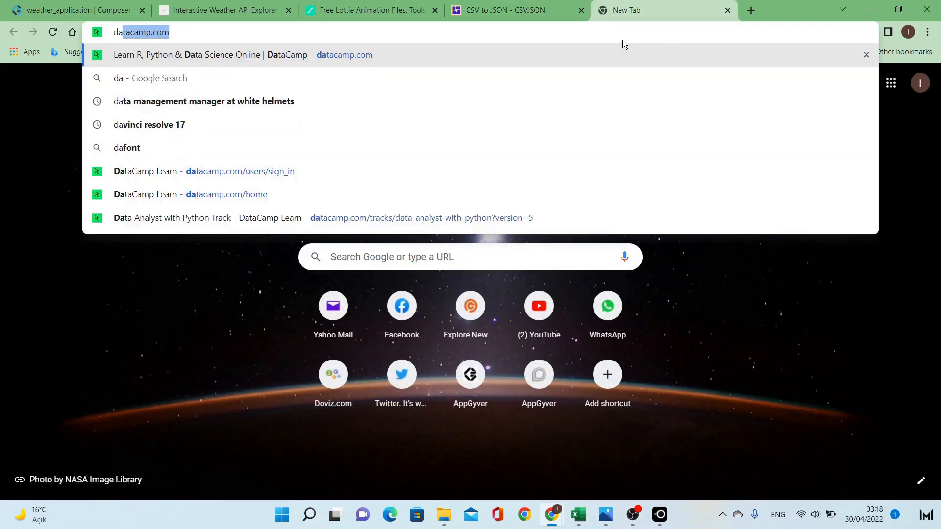
type("y night")
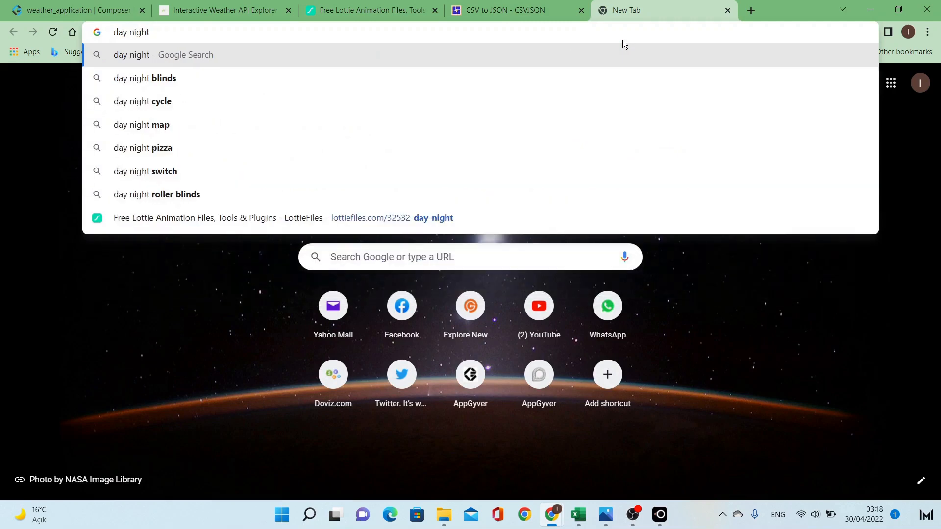
key("ctrl+a")
key("BackSpace")
type("mor")
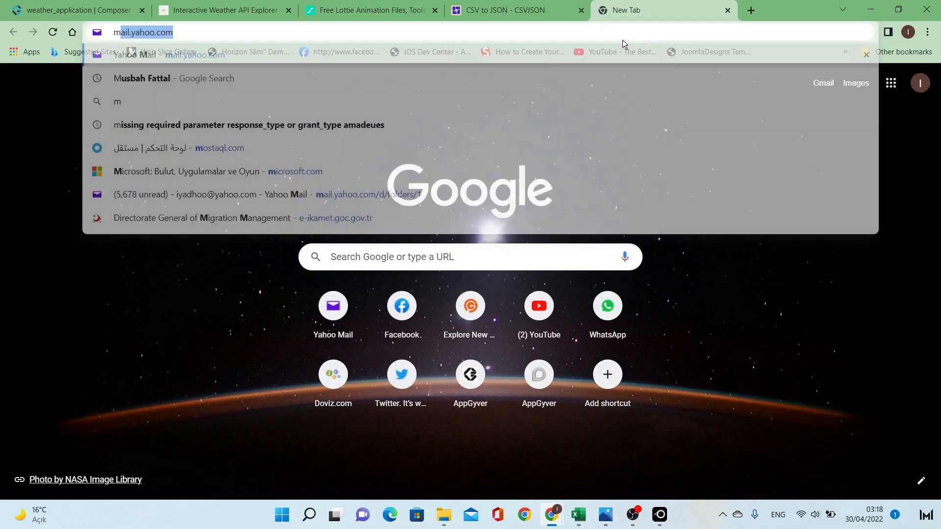
type("ning ")
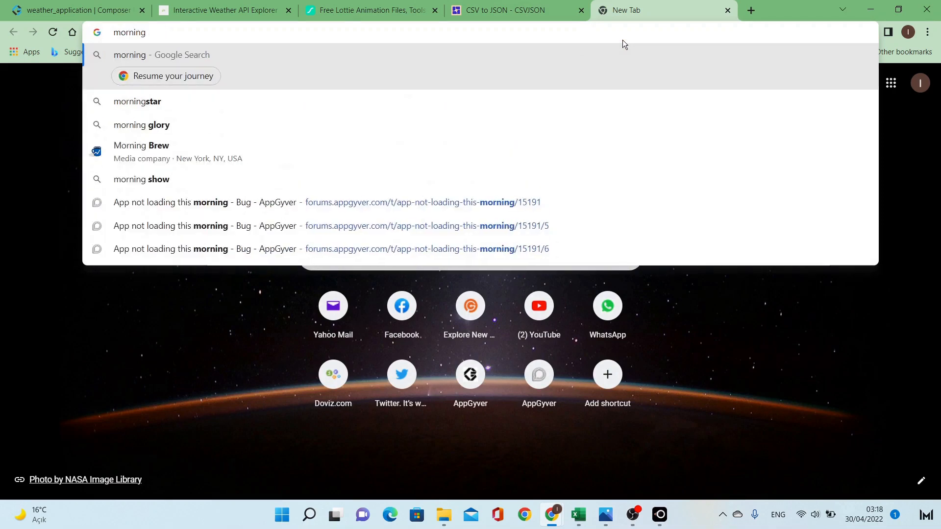
type("day ")
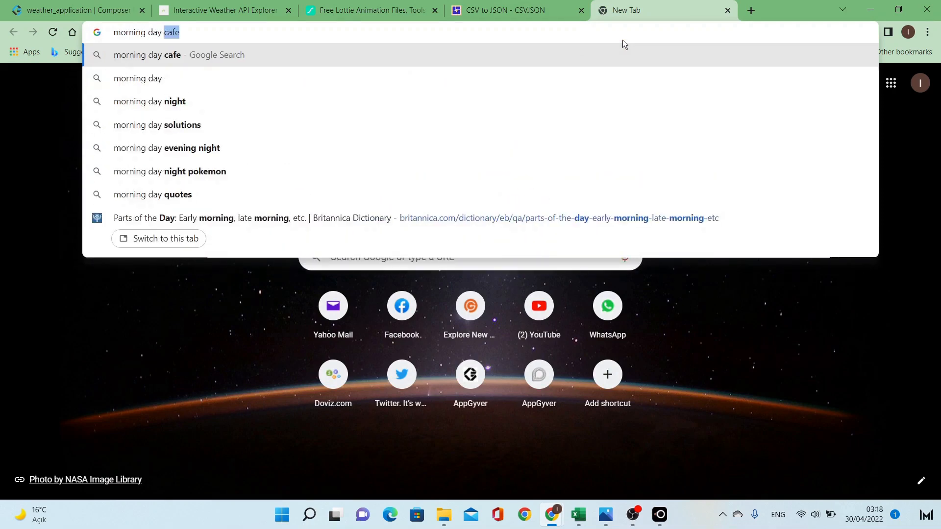
type("evening night")
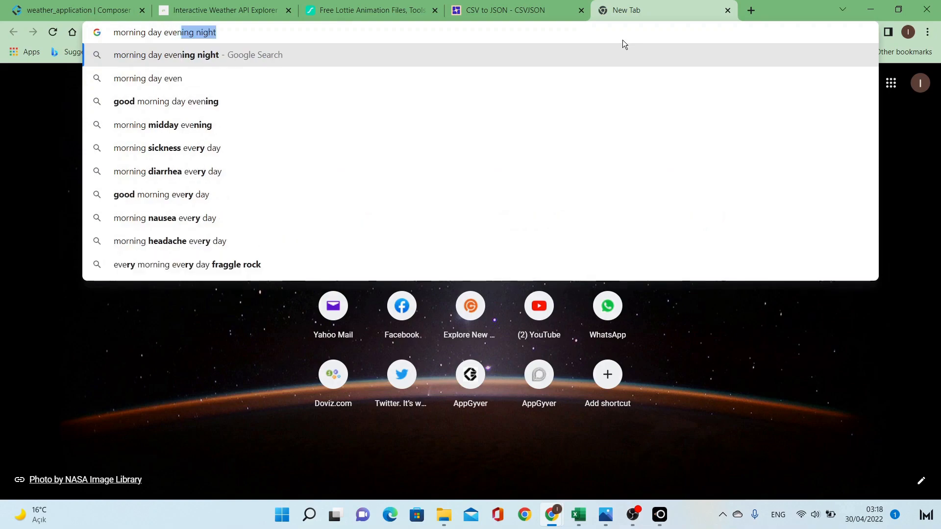
key("Return")
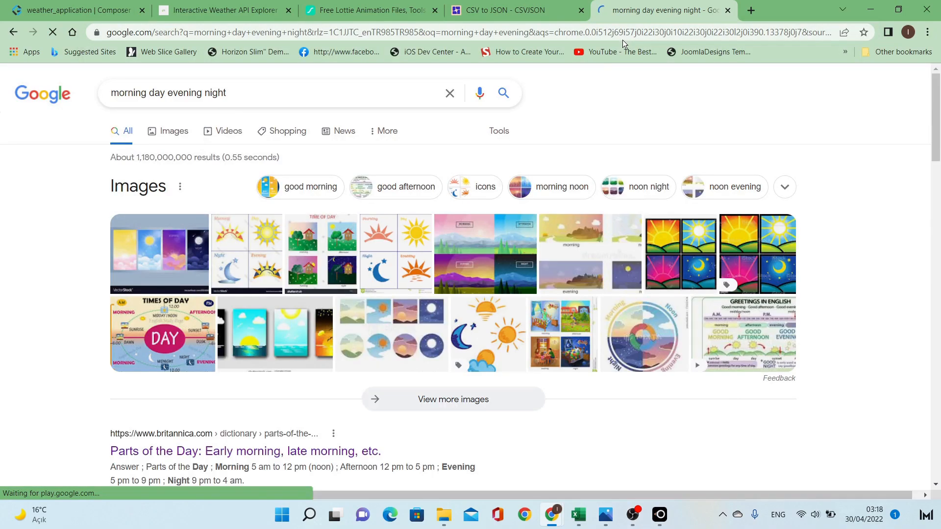
Open the Britannica Dictionary article on parts of the day and examine its morning and afternoon hour ranges.
scroll(240, 276, "down", 5)
scroll(235, 265, "down", 10)
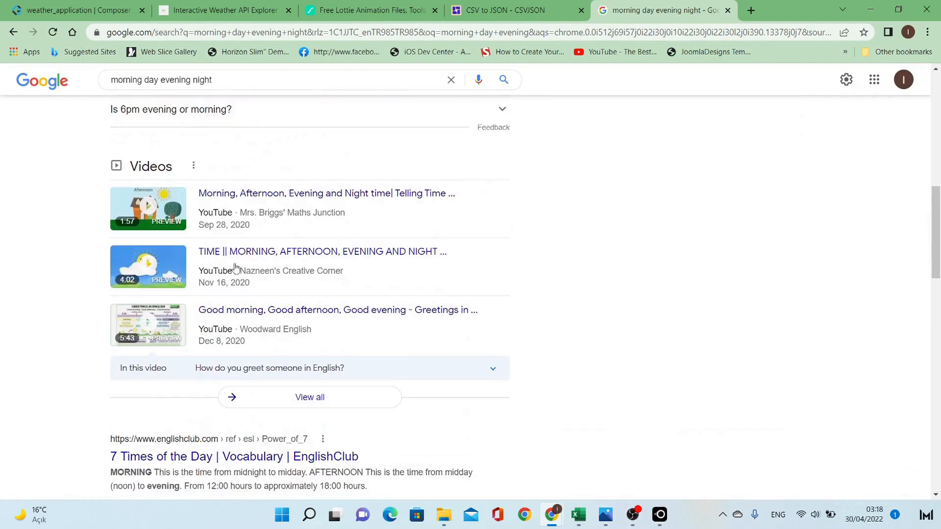
scroll(233, 272, "up", 10)
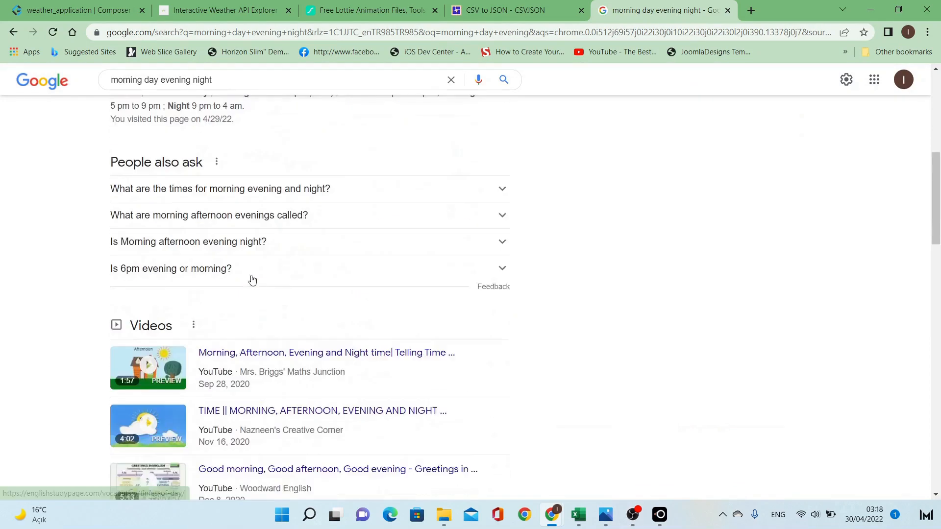
left_click(238, 328)
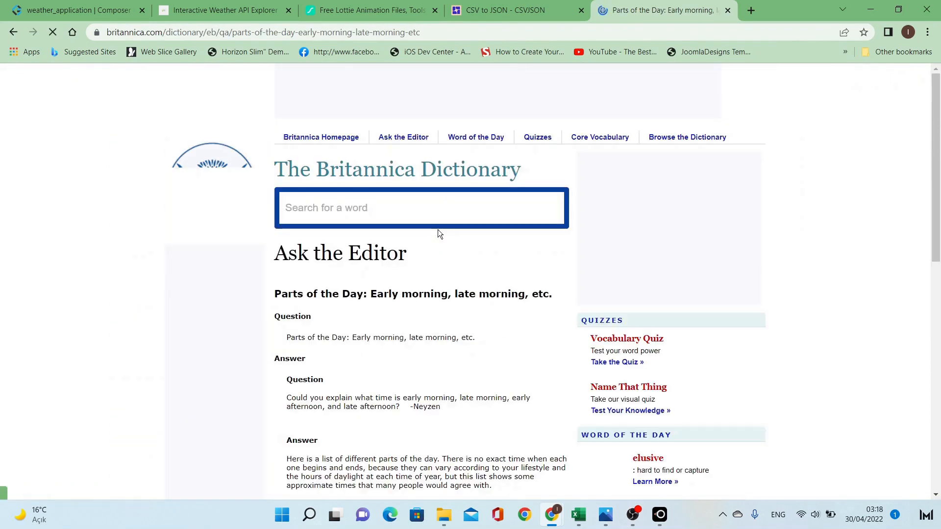
scroll(437, 230, "down", 5)
scroll(440, 254, "down", 2)
scroll(387, 211, "up", 1)
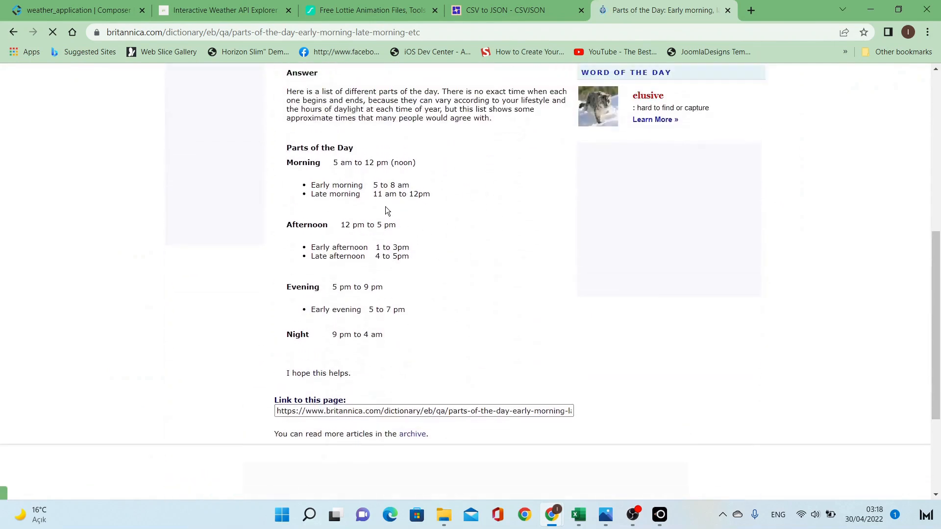
double_click(376, 187)
left_click_drag(383, 187, 420, 200)
double_click(394, 188)
left_click(391, 190)
triple_click(391, 188)
left_click(420, 198)
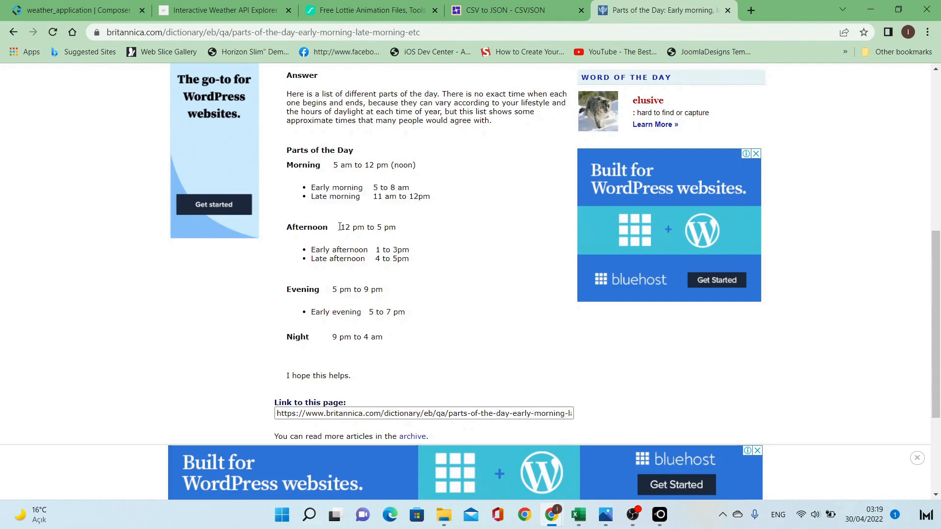
left_click_drag(338, 228, 391, 232)
double_click(389, 228)
triple_click(370, 227)
left_click(381, 225)
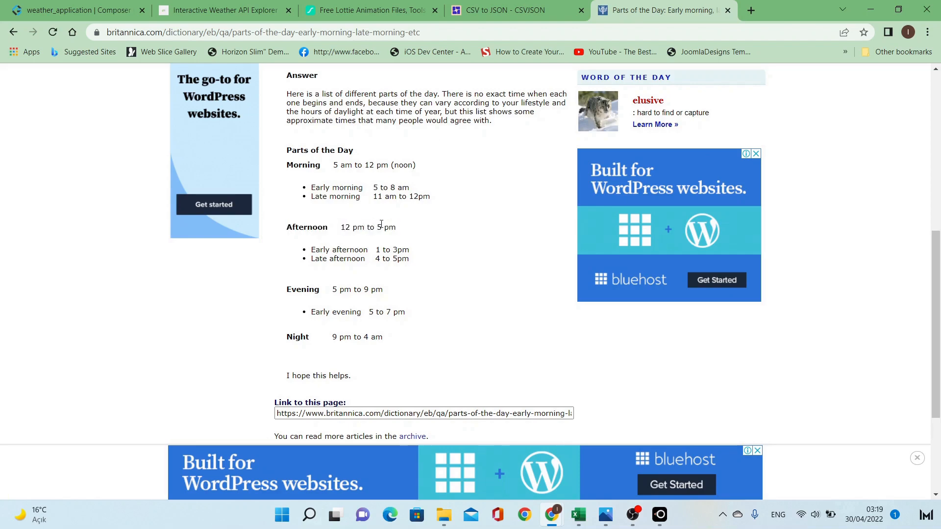
Return to the AppGyver formula and change the first IF condition's lower limit to >= 5.
left_click(106, 9)
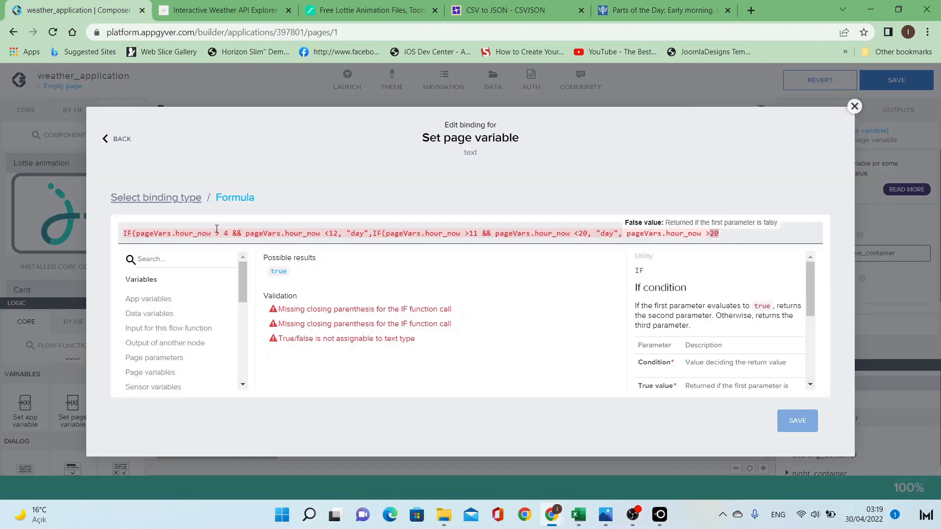
key("ctrl+a")
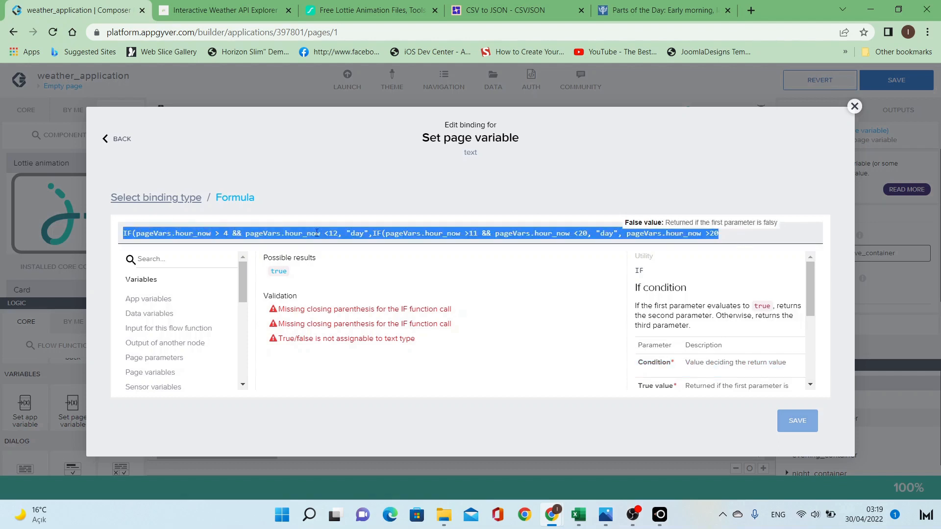
left_click(254, 232)
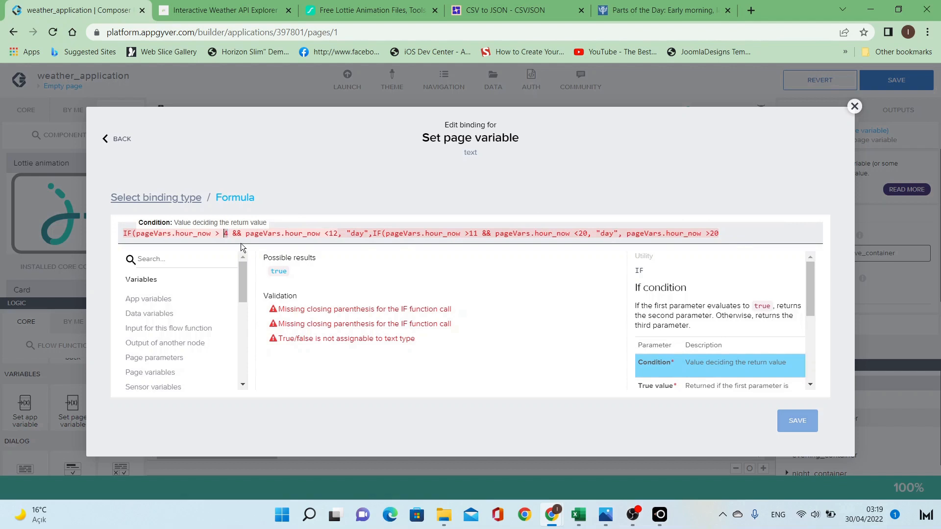
type("=")
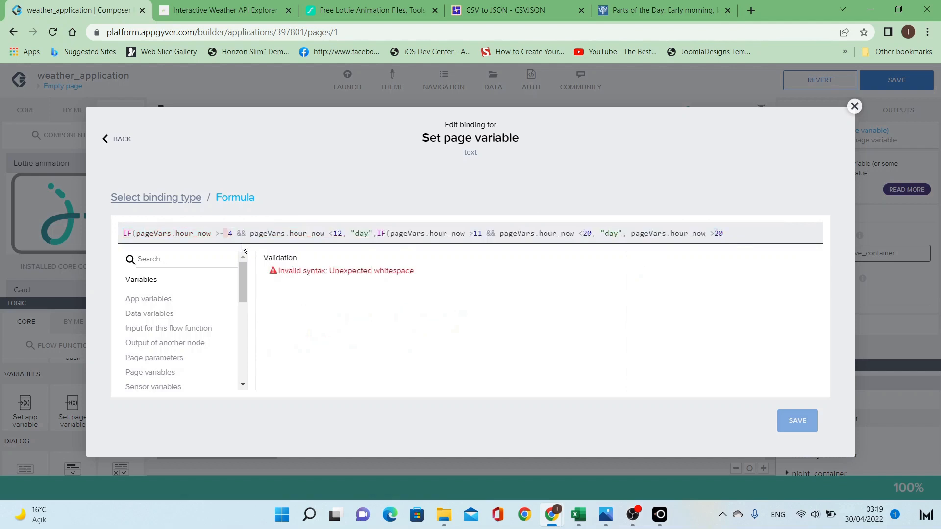
key("BackSpace")
type("=")
key("Right")
key("shift+Right")
type("5")
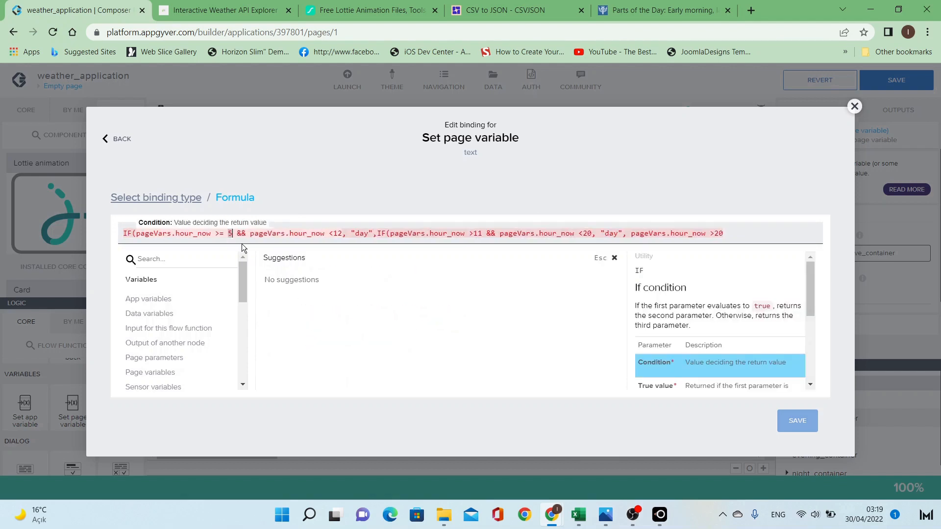
Try adding an equals sign to the less-than comparison with 12 in the first IF condition, and remove it.
key("Right")
key("Right")
key("Right")
key("Right")
key("Right")
key("Right")
key("Right")
key("Right")
key("Right")
key("Right")
key("Right")
key("Right")
key("Right")
key("Right")
key("Right")
key("Right")
key("Right")
key("Right")
key("Right")
key("Right")
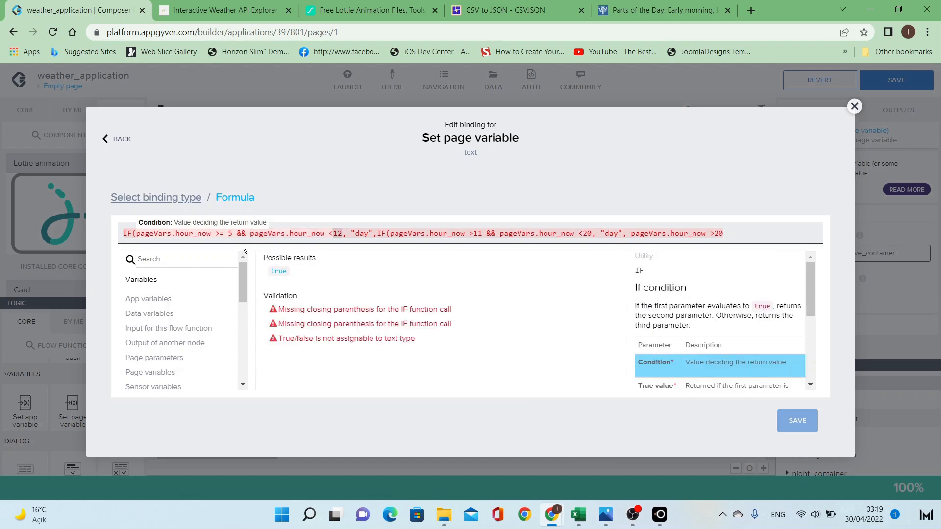
type("=")
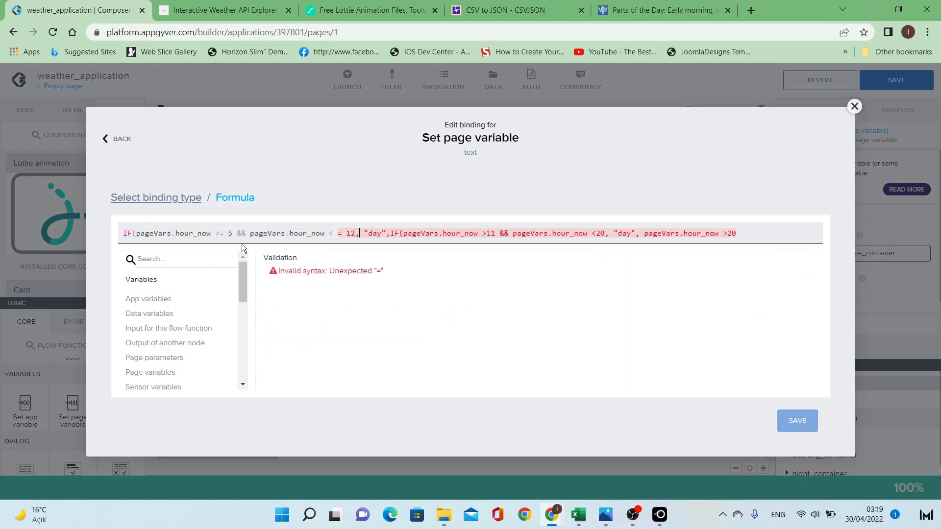
key("Left")
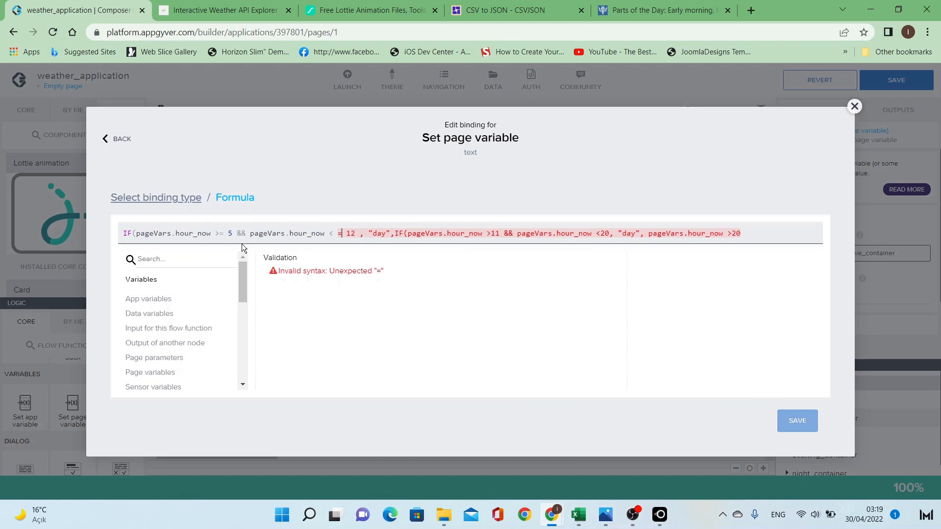
key("BackSpace")
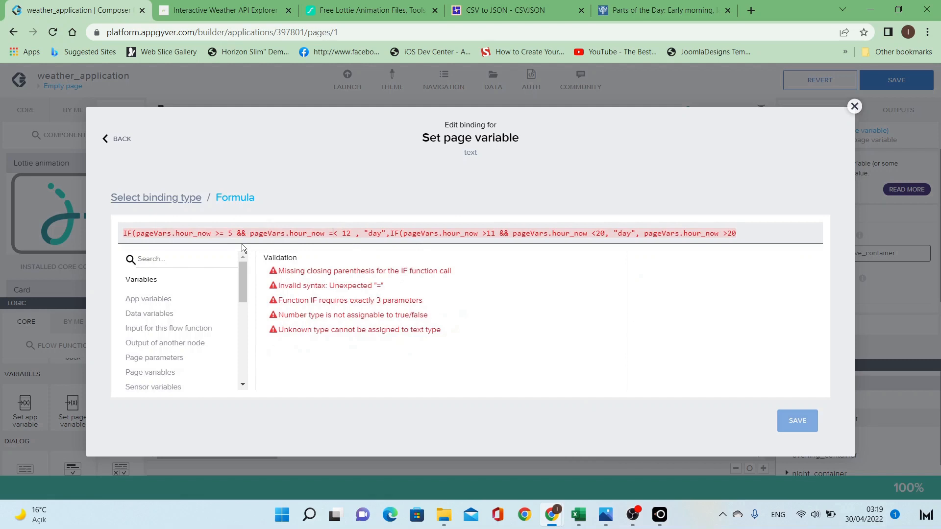
key("BackSpace")
Restore the first IF condition's lower limit to > 4.
key("Left")
key("Left")
key("Left")
key("Left")
key("Left")
key("Left")
key("Left")
key("Left")
key("Left")
key("Left")
key("Left")
key("Left")
key("Left")
key("Left")
key("Left")
key("Left")
key("Left")
key("Left")
key("Left")
key("Left")
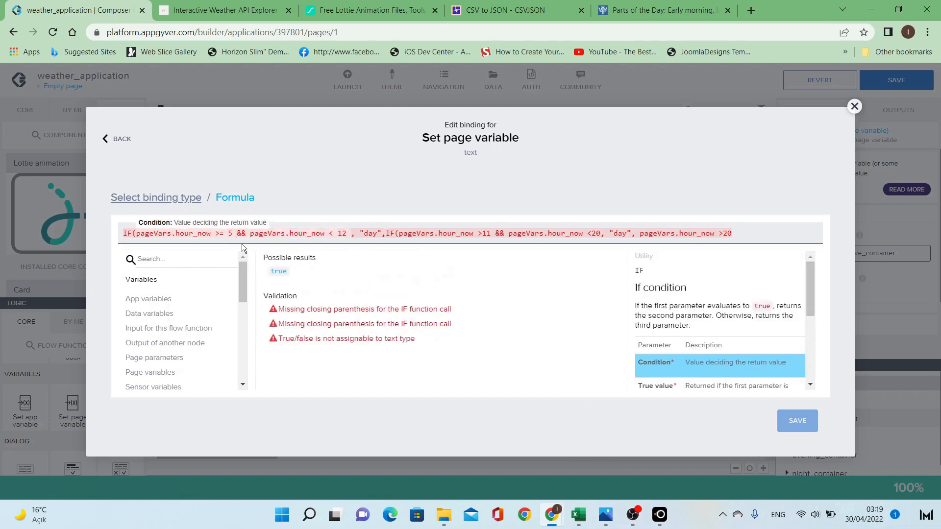
key("BackSpace")
key("Right")
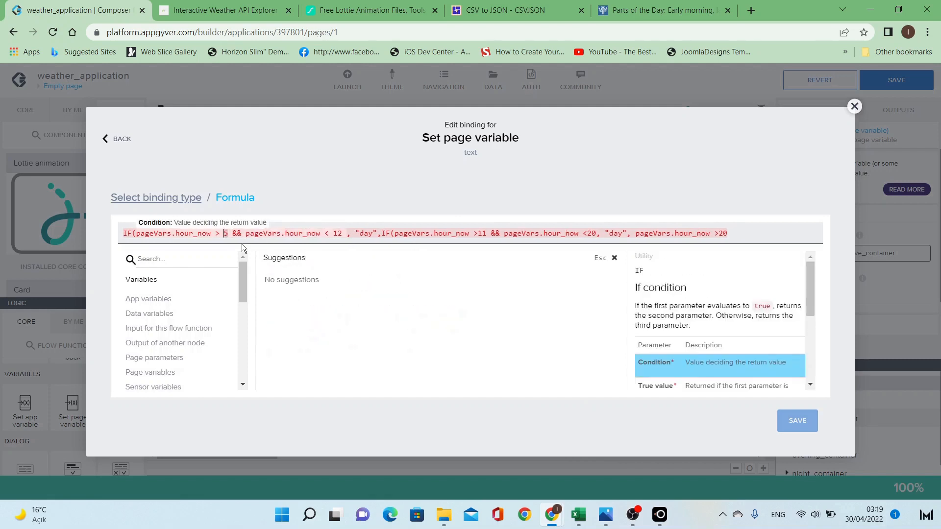
key("Right")
Set the first IF condition's upper limit on hour_now to < 13.
key("Right")
key("Right")
key("Right")
key("Right")
key("Right")
key("Right")
key("Right")
key("Right")
key("Right")
key("Right")
key("Right")
key("Right")
key("Right")
key("Right")
key("Right")
key("Right")
key("Right")
key("Right")
key("Right")
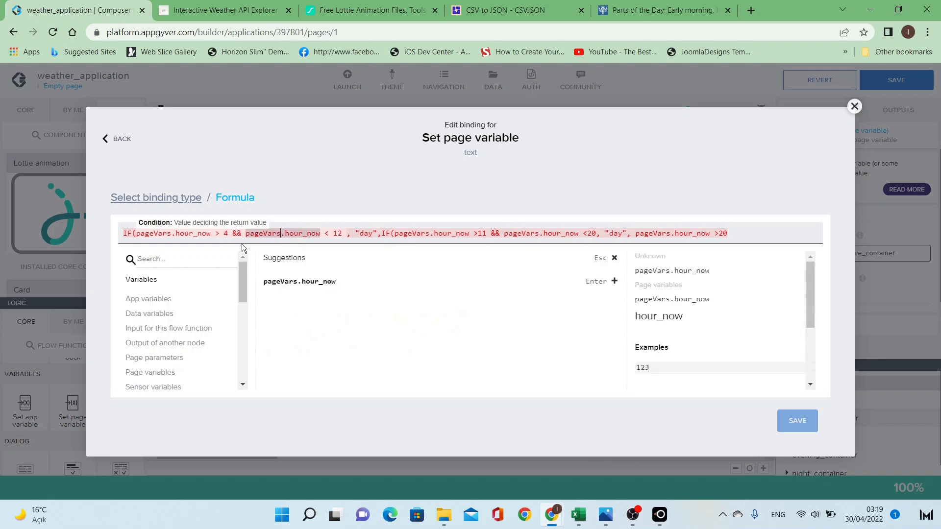
key("shift+Right")
key("shift+Right")
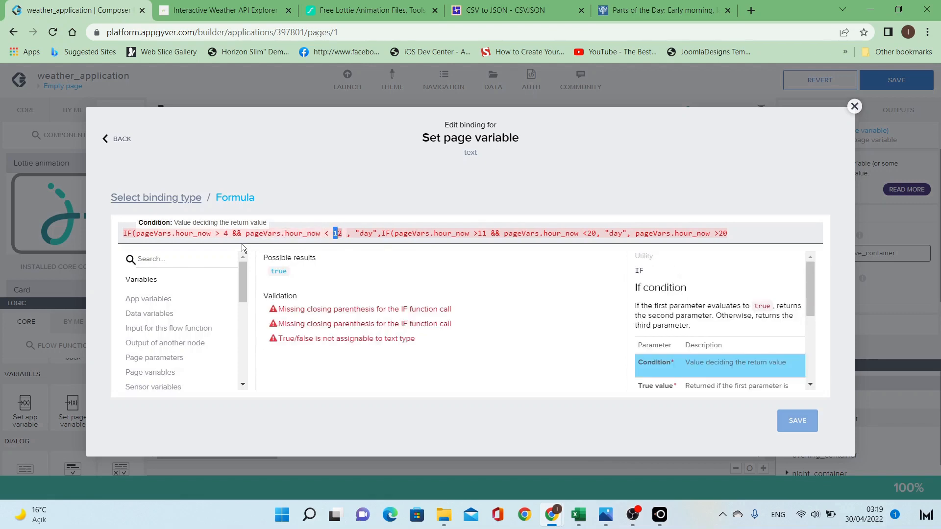
type("13")
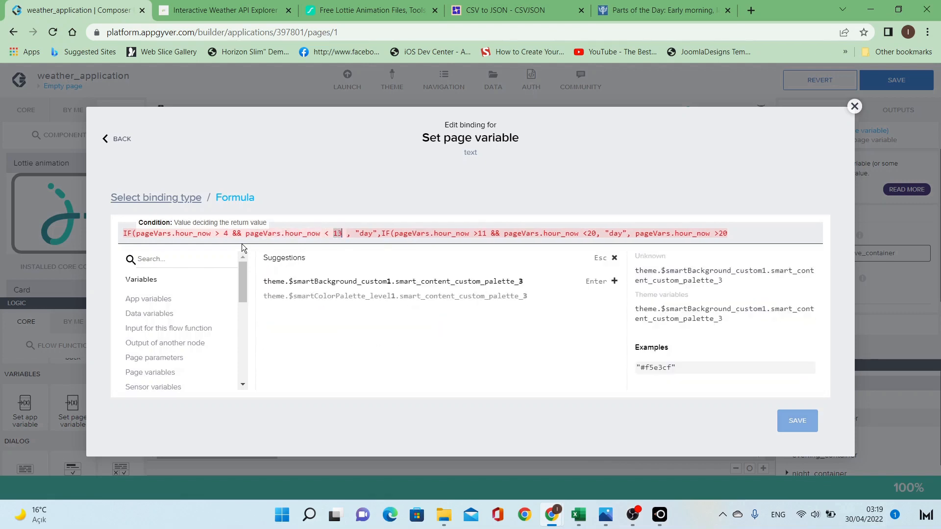
Replace the first IF's true value with "morning" and insert a space before the nested IF.
key("Right")
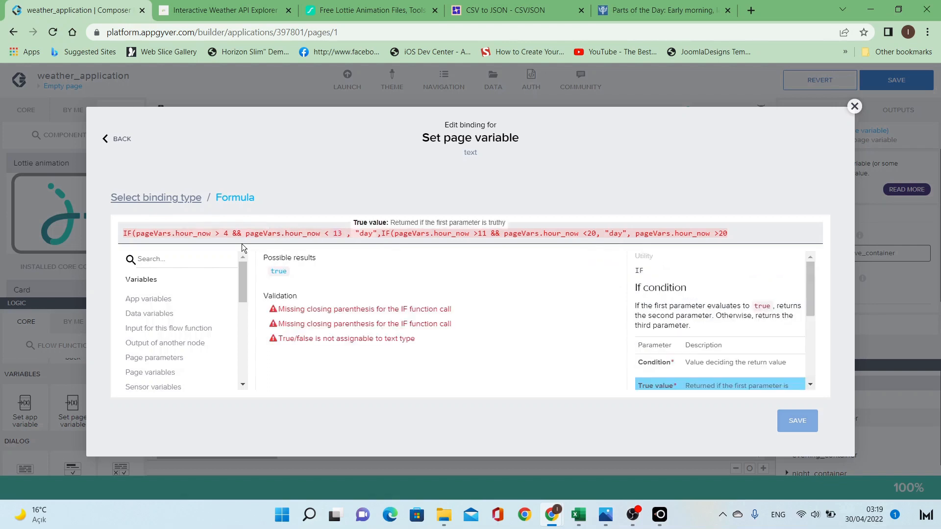
key("shift+Right")
key("shift+Right")
key("shift+Right")
type("morning")
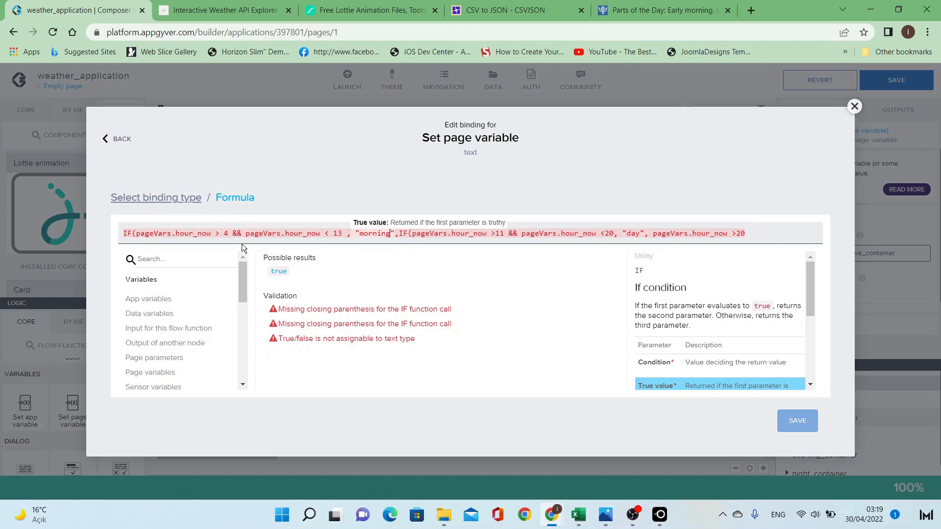
key("Right")
key("Right")
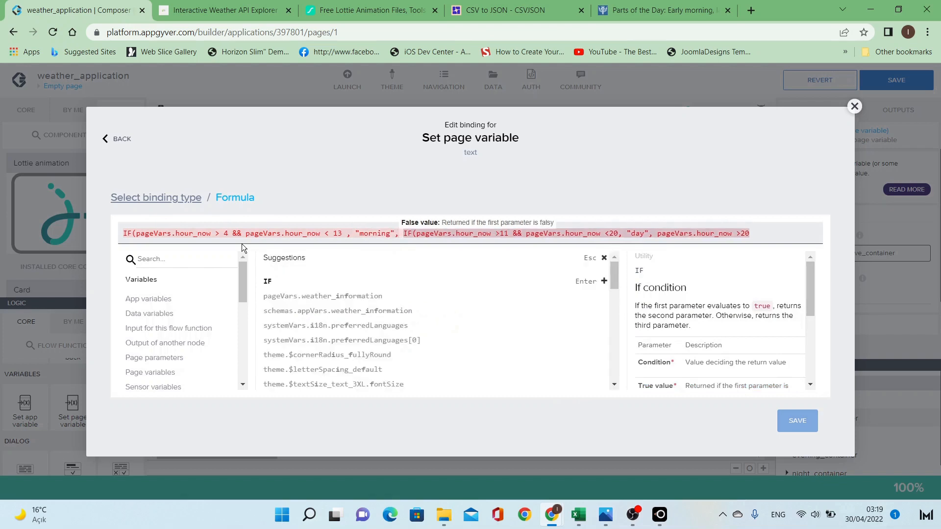
key("Escape")
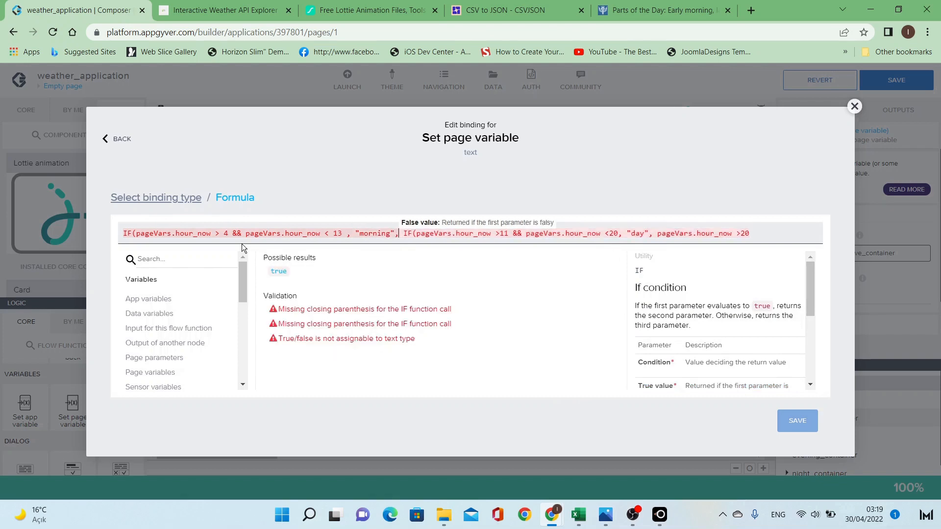
Set the nested IF condition's lower limit on hour_now to >12.
key("Right")
key("Right")
key("Right")
key("Right")
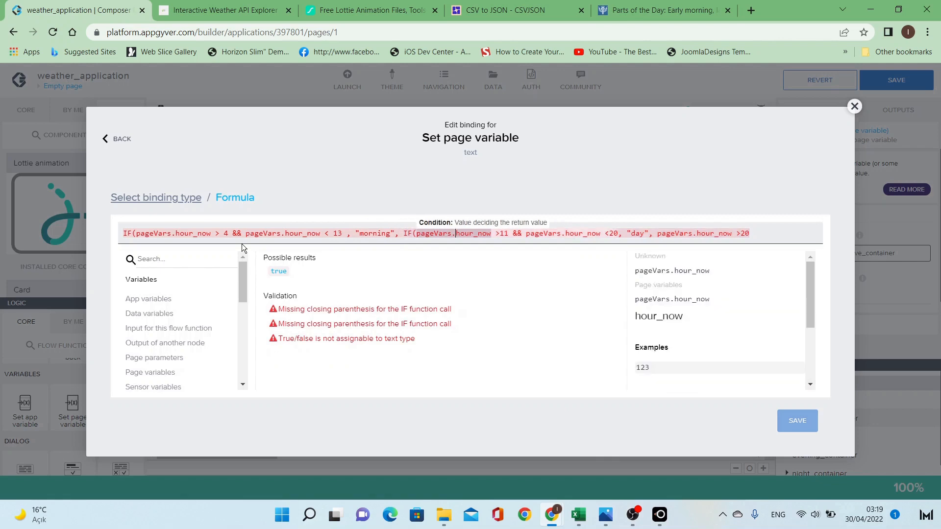
key("Right")
key("Right")
key("Right")
key("Right")
key("Right")
key("Right")
key("Right")
key("Right")
key("Right")
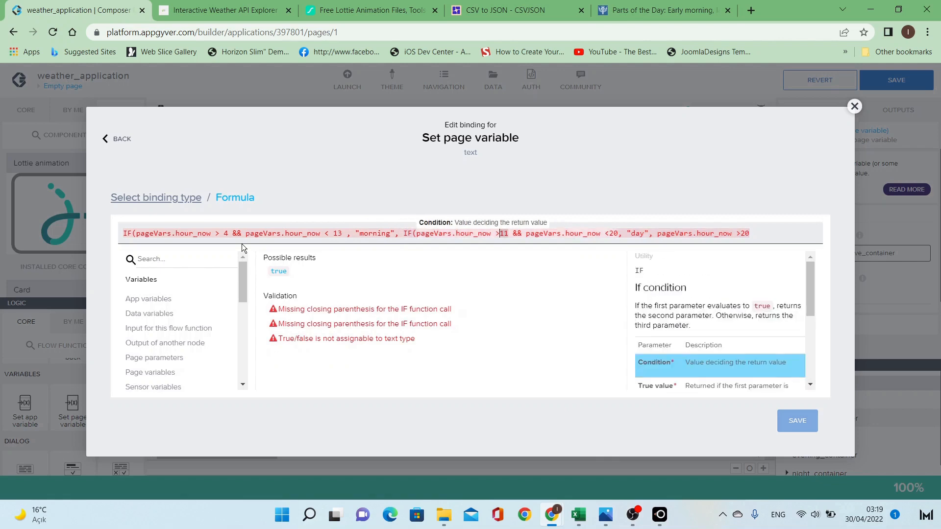
key("shift+Right")
key("shift+Right")
type("12")
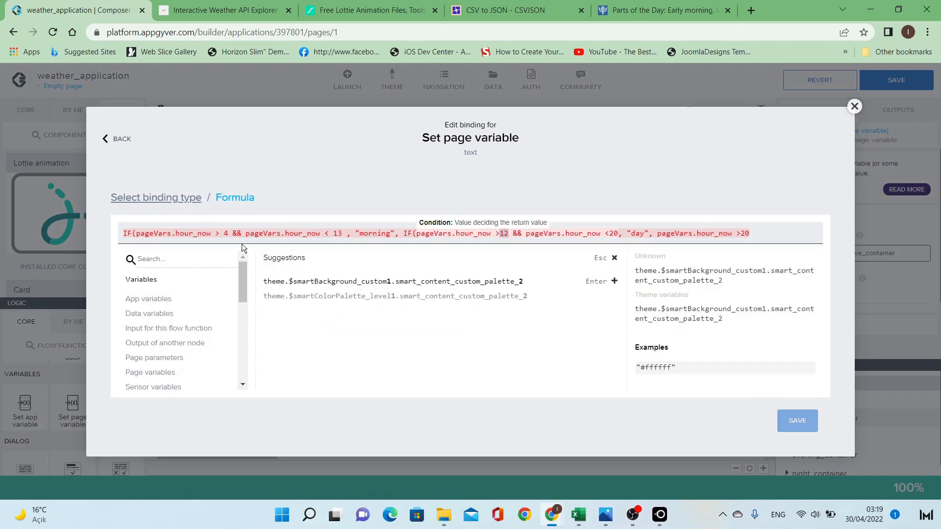
Check the afternoon hours in the Britannica article and set the nested IF condition's upper limit to <18 in the AppGyver formula.
key("Right")
key("Right")
key("Right")
key("Right")
key("Right")
key("Right")
key("Right")
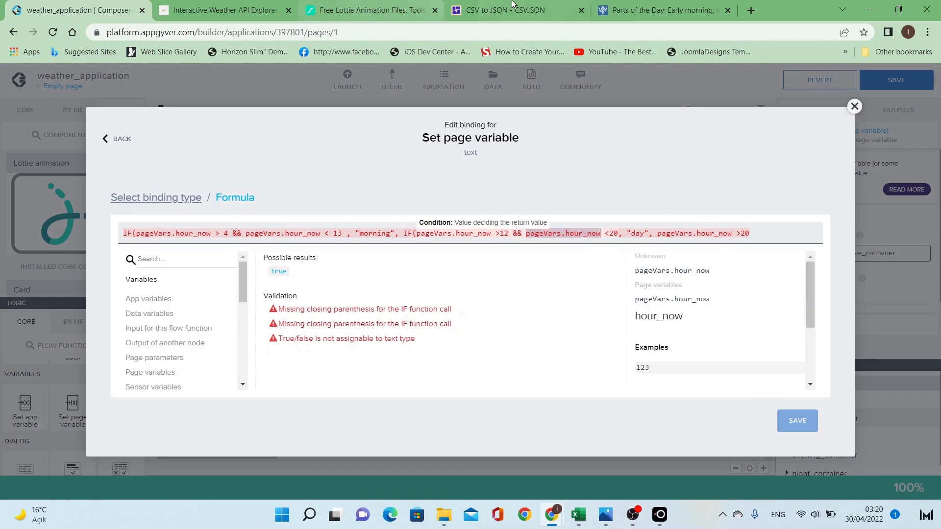
left_click(662, 10)
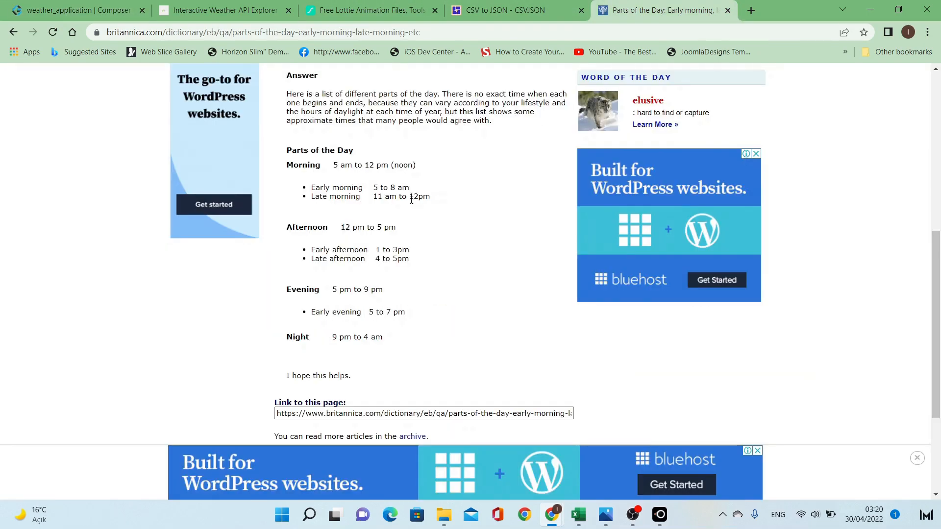
left_click_drag(377, 228, 383, 229)
left_click(74, 10)
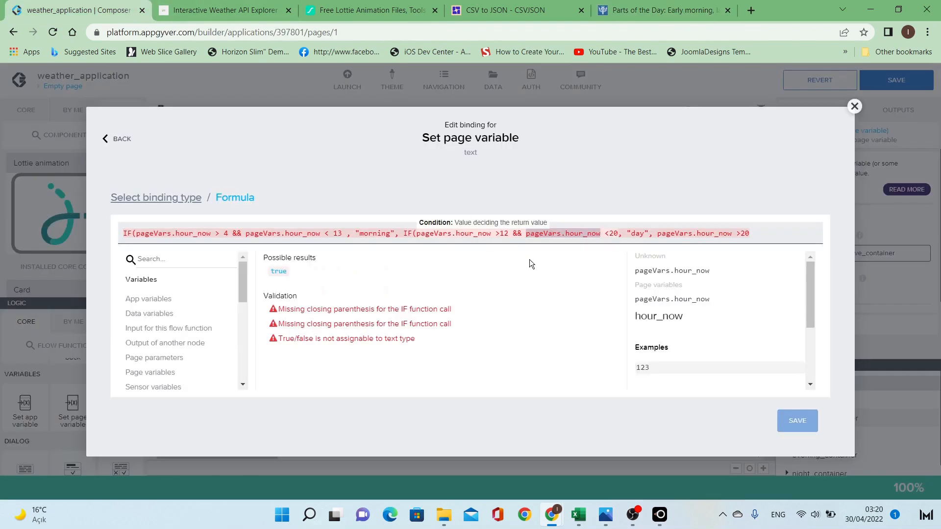
key("Right")
key("Right")
key("Right")
key("Right")
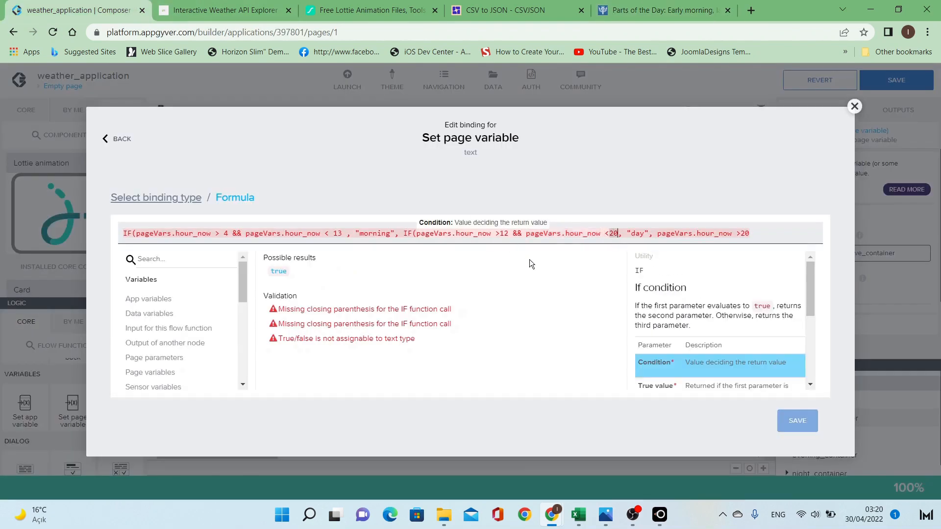
key("shift+Left")
key("shift+Left")
type("18")
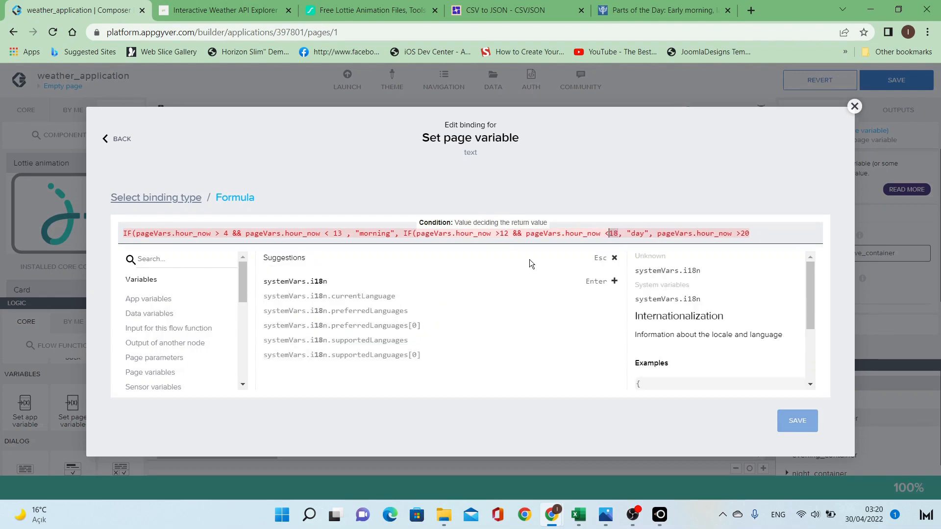
Change the final hour_now comparison after "day" to > 18.
key("Right")
key("Right")
key("Right")
key("Right")
key("Right")
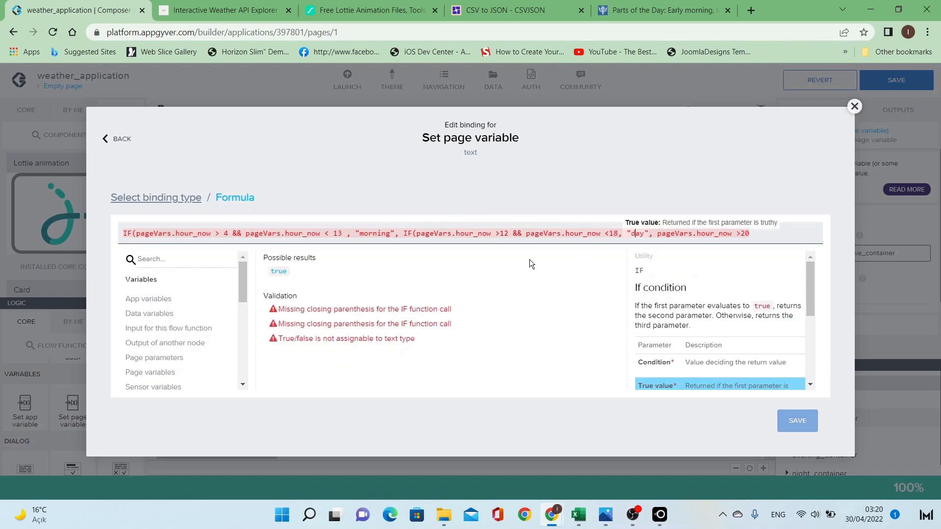
key("shift+Right")
key("shift+Right")
key("shift+Right")
key("Right")
key("Right")
key("Right")
key("Right")
key("Right")
key("Right")
key("Right")
key("Right")
key("Right")
key("Right")
key("Right")
key("Right")
key("Right")
key("Right")
key("Right")
key("Right")
key("Right")
key("Right")
key("Right")
key("Right")
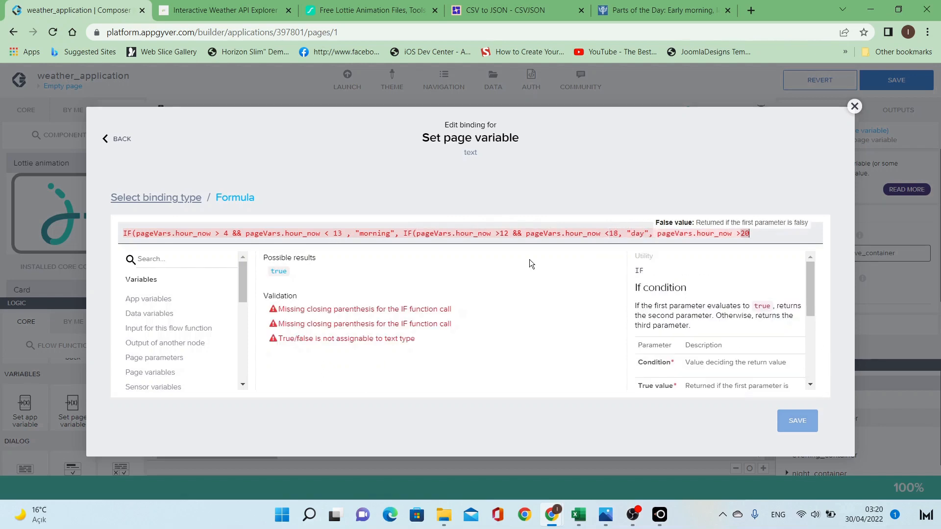
key("shift+Left")
key("Right")
key("shift+Right")
key("shift+Right")
type("18,")
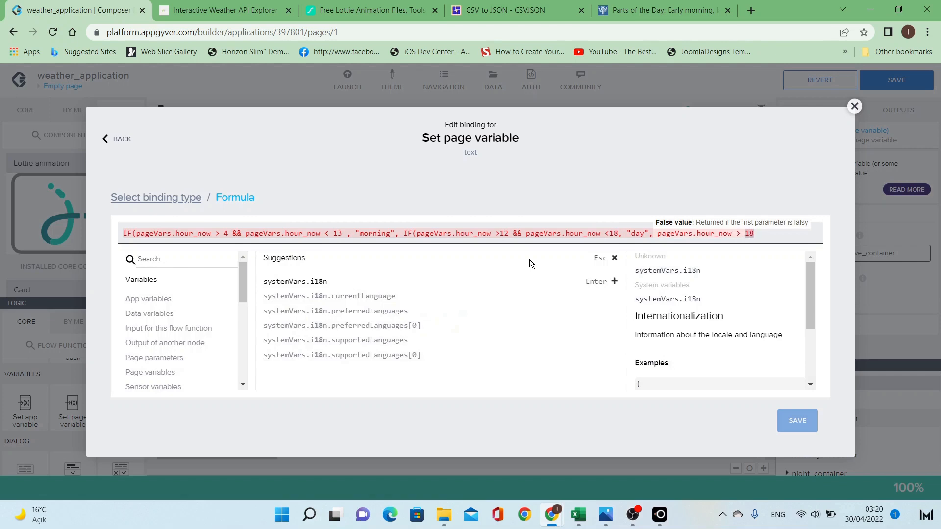
Append && and a copy of the final hour_now comparison, changing the copy's operator to <.
key("ctrl+shift+Left")
key("ctrl+shift+Left")
key("ctrl+shift+Left")
key("ctrl+shift+Left")
key("ctrl+shift+Left")
key("ctrl+c")
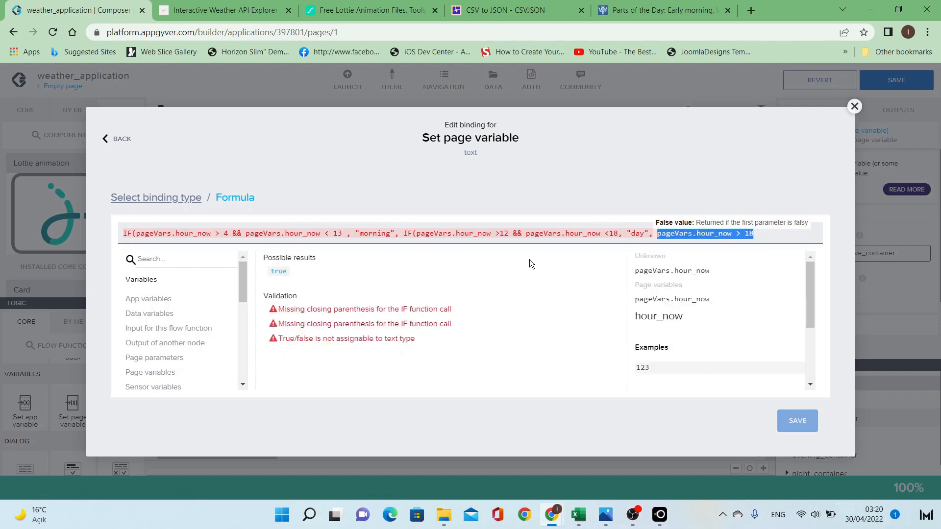
key("Right")
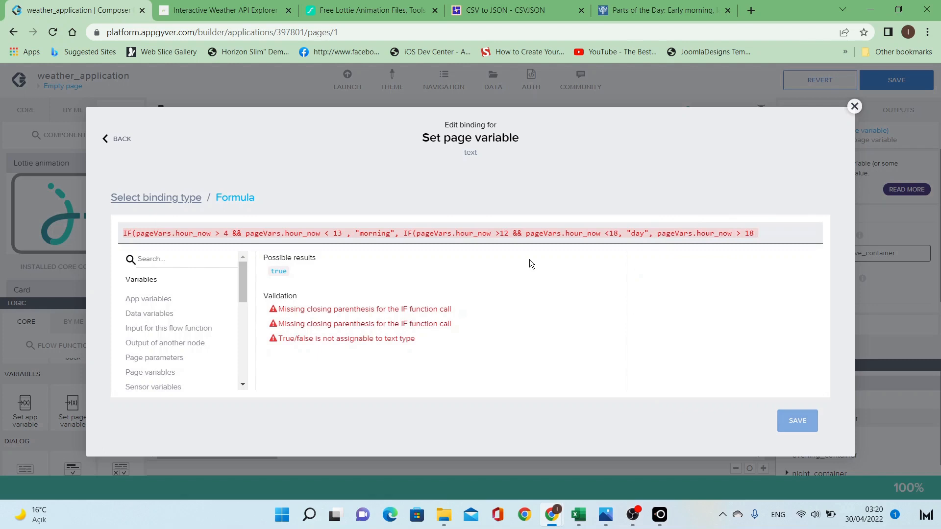
type("&&")
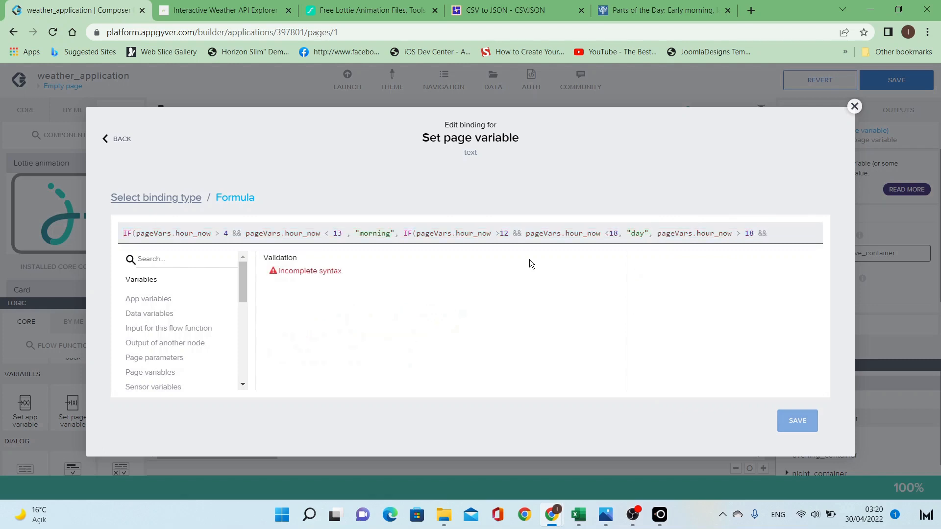
key("ctrl+v")
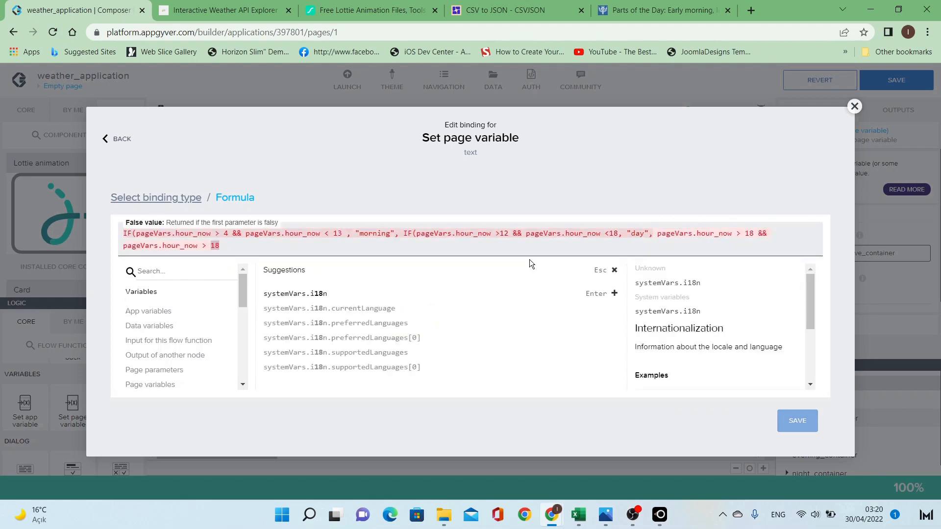
key("Left")
key("BackSpace")
type("<")
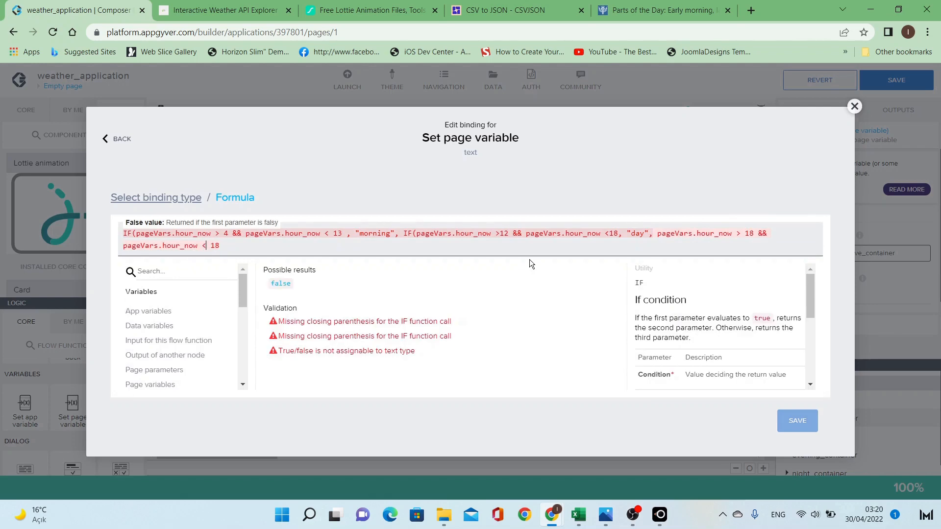
Examine the evening hour range in the Britannica article and return to the AppGyver formula.
left_click(207, 5)
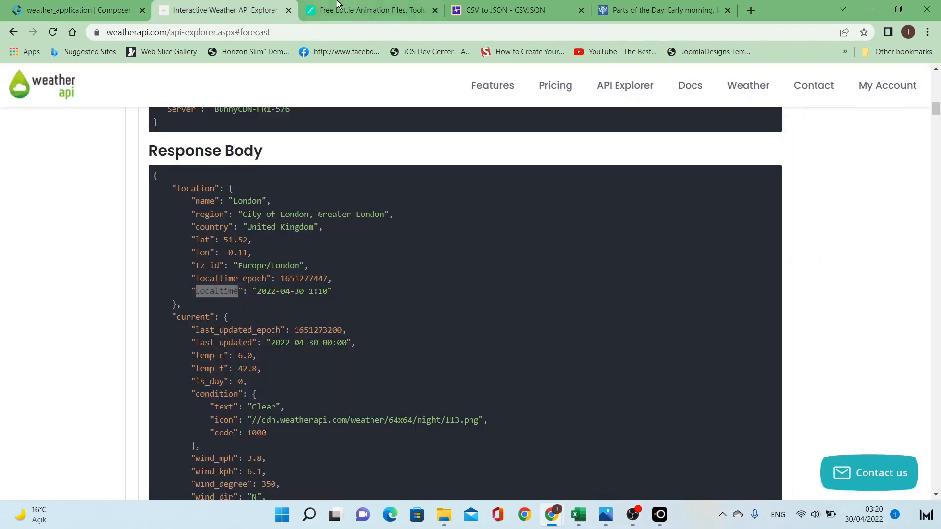
left_click(343, 7)
left_click(508, 5)
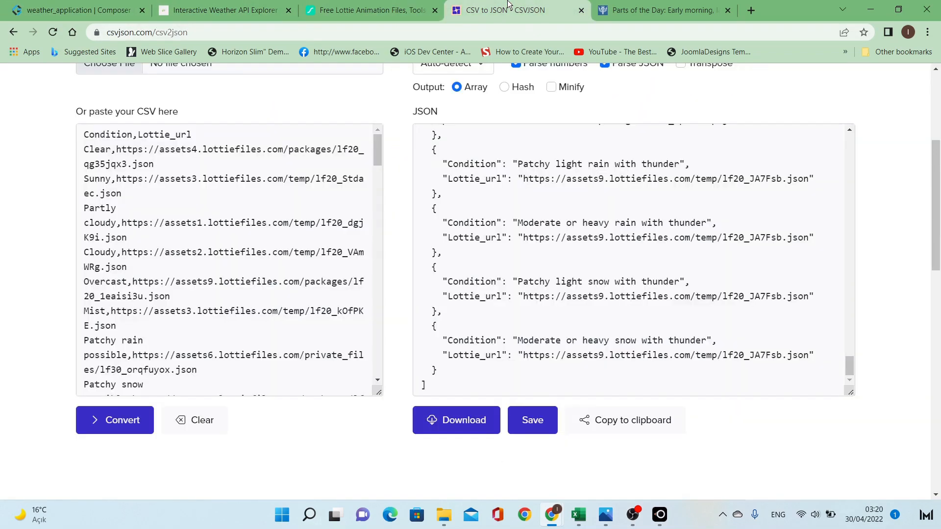
left_click(652, 8)
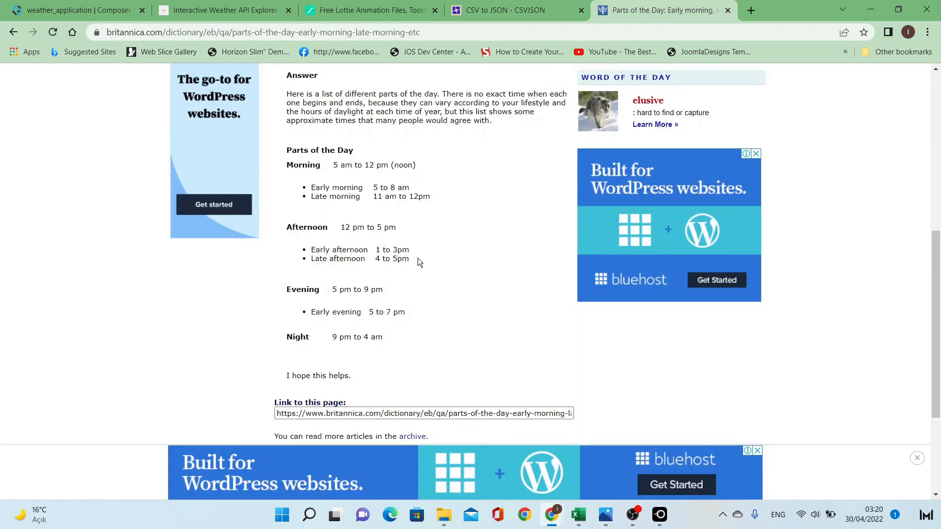
double_click(366, 289)
left_click(369, 290)
left_click(130, 14)
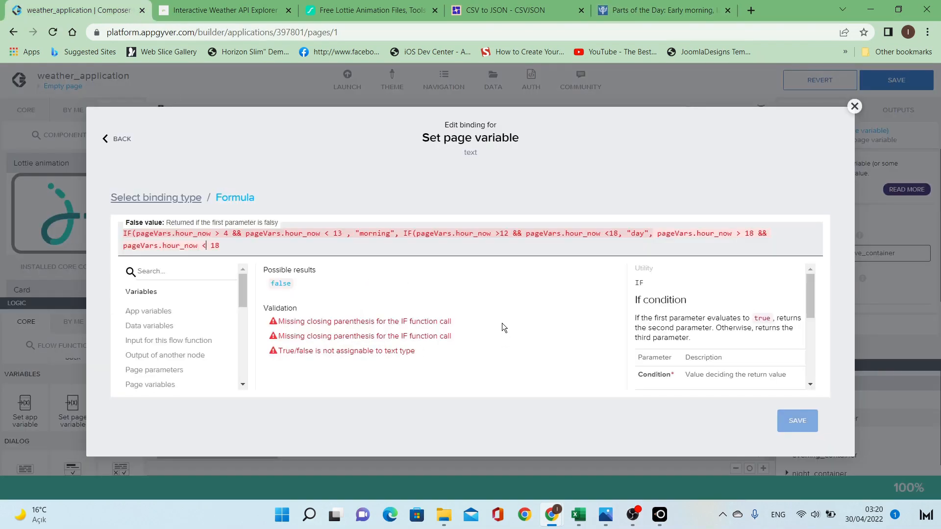
Set the upper limit of the final hour_now comparison to 22.
key("Right")
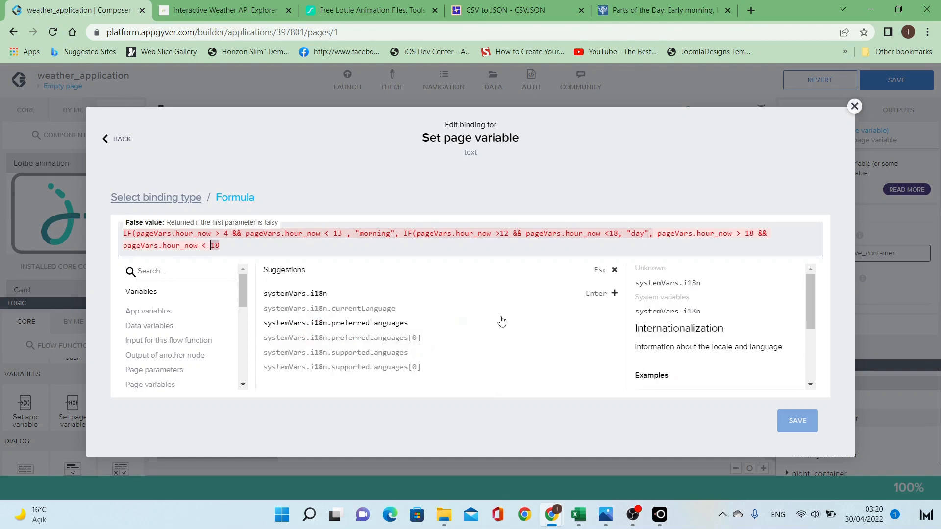
key("Delete")
key("Delete")
type("22")
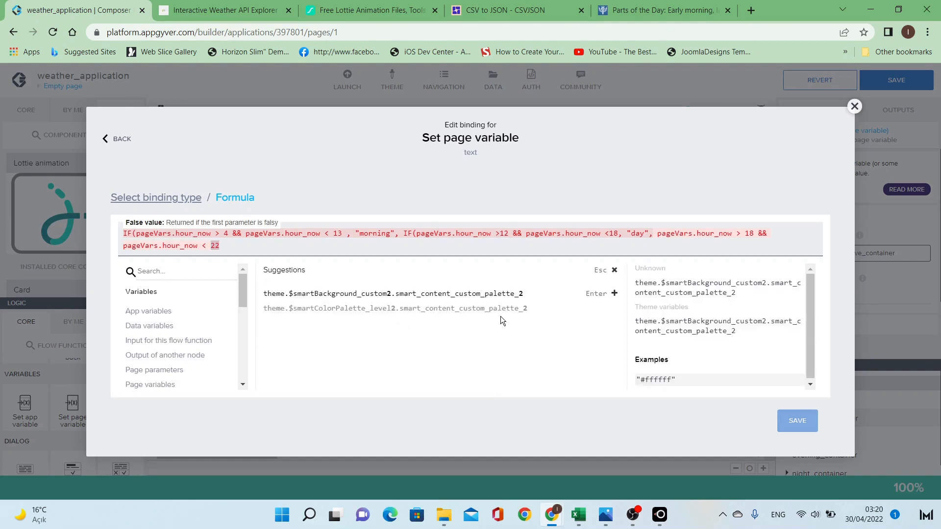
Add "evening" as the value returned for the final hour_now condition, followed by a comma.
type(" ,")
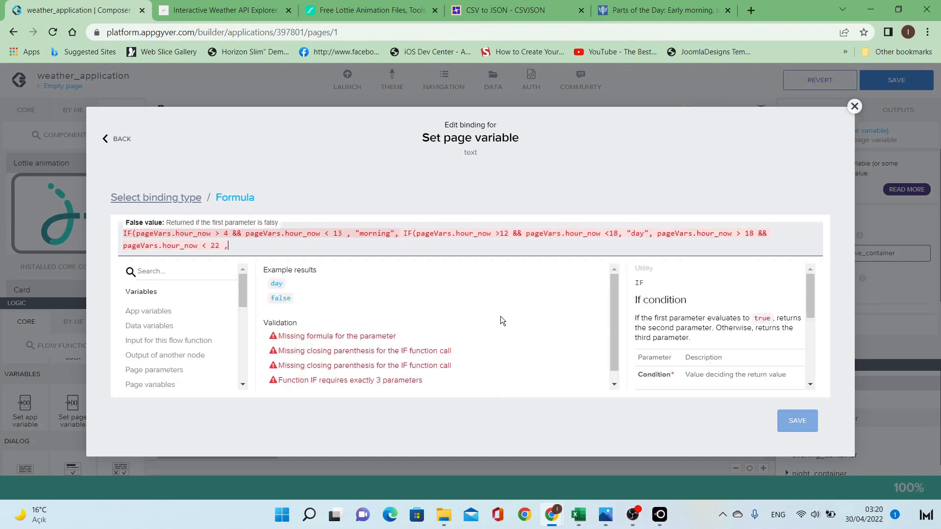
type(" \"\"")
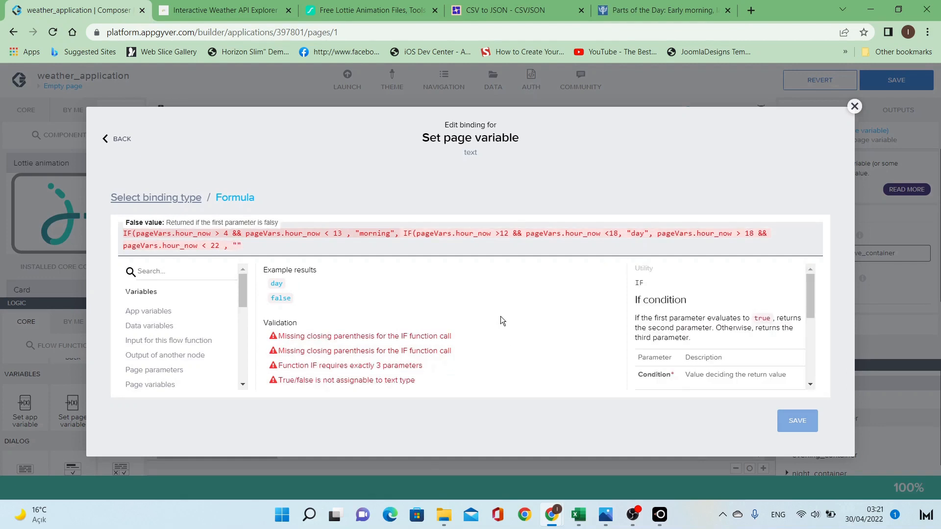
type("evening")
key("Right")
type(",")
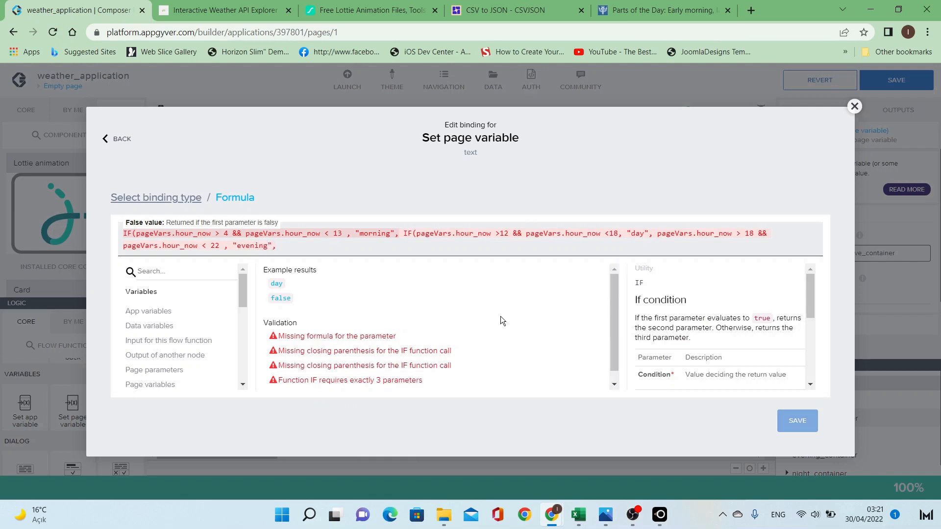
Add "night" as the fallback value and end the formula with two closing parentheses.
type(" \"evening\", \"")
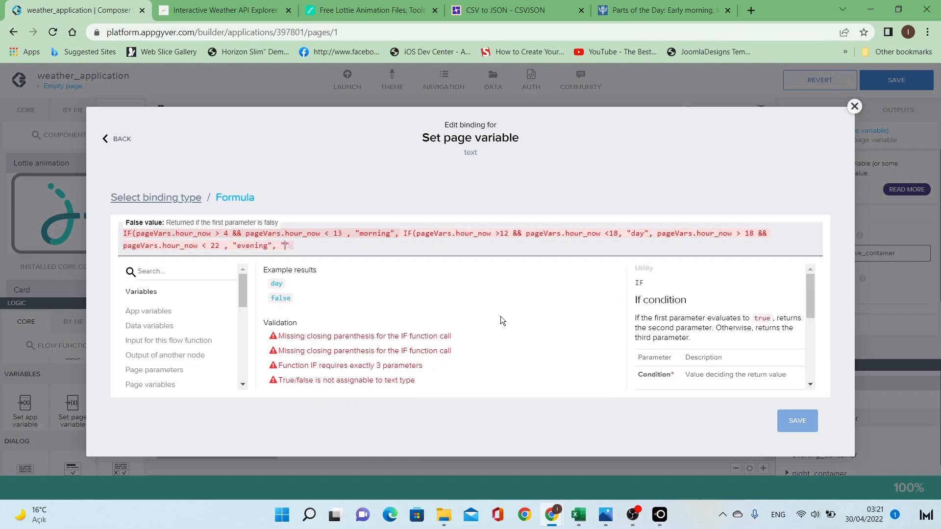
type("night\")))")
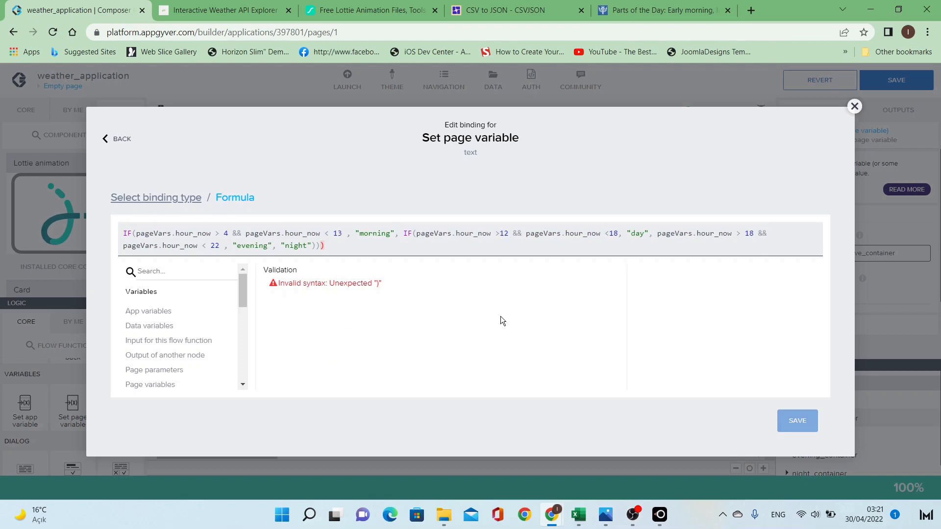
key("BackSpace")
type(")")
key("BackSpace")
key("Left")
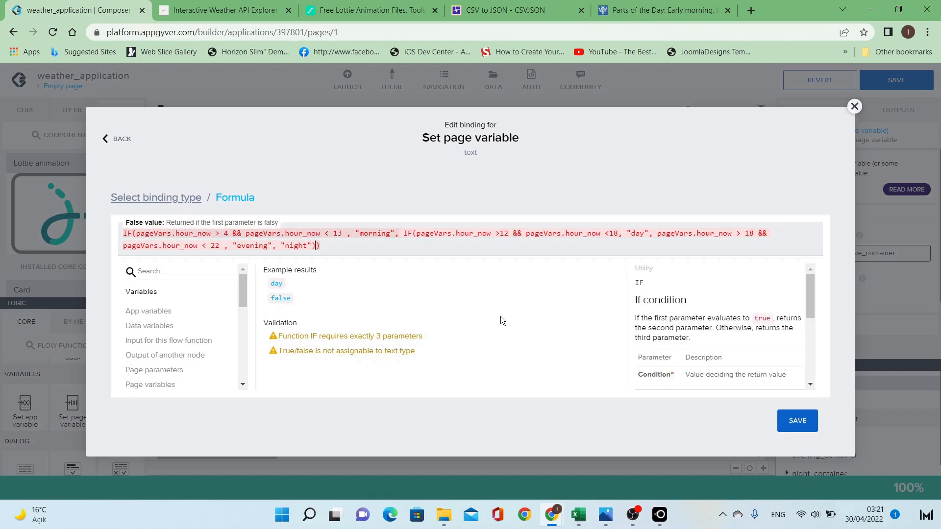
Examine the conditions, return values and closing parentheses of the nested IF formula for the missing parameter.
key("Right")
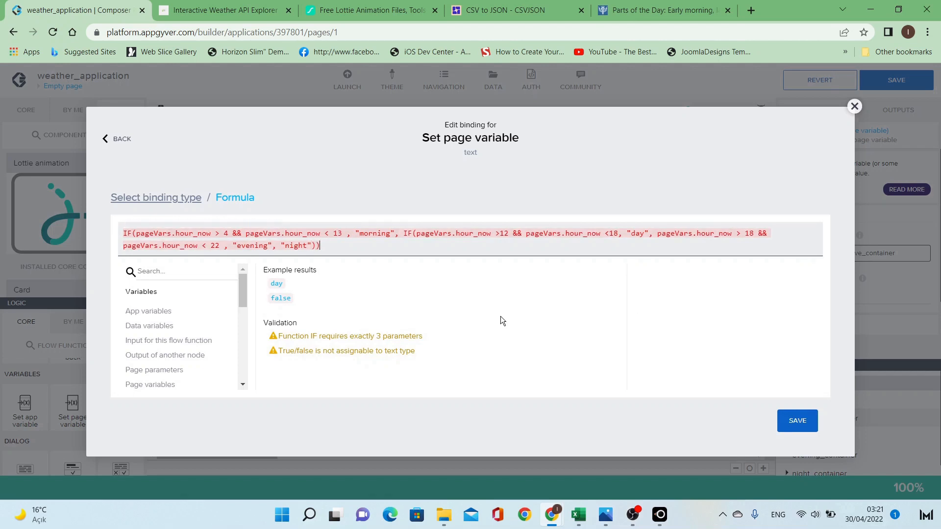
key("Up")
key("Left")
key("Left")
key("Left")
key("Left")
key("Left")
key("Left")
key("Left")
key("Left")
key("Left")
key("Left")
key("Left")
key("Left")
key("Left")
key("Left")
key("Left")
key("Left")
key("Left")
key("Left")
key("Left")
key("Left")
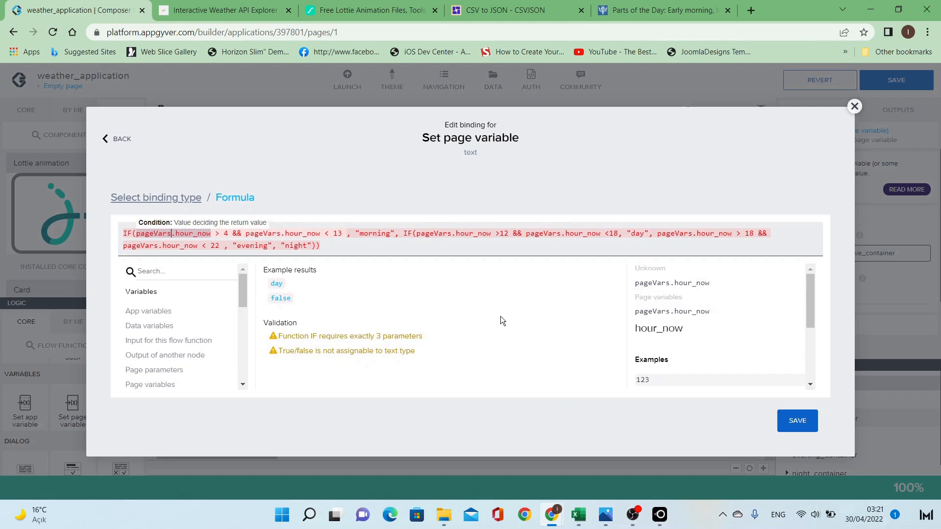
key("Right")
key("Right")
key("Right")
key("Right")
key("Right")
key("Right")
key("Right")
key("Right")
key("Right")
key("Right")
key("Right")
key("Right")
key("Right")
key("Right")
key("Right")
key("Right")
key("Right")
key("Right")
key("Right")
key("Right")
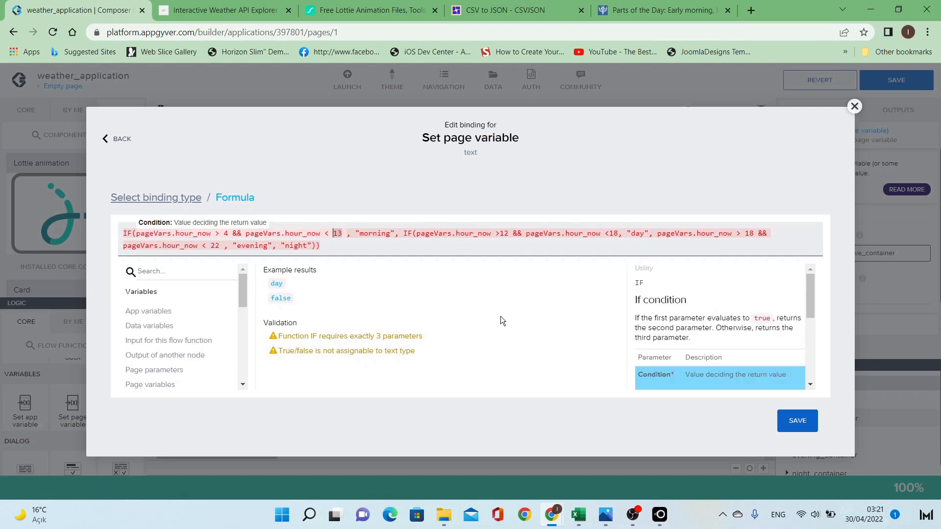
key("Right")
key("Right")
key("Right")
key("Right")
key("Right")
key("Right")
key("Right")
key("Right")
key("Right")
key("Right")
key("Right")
key("Right")
key("Right")
key("Right")
key("Right")
key("Right")
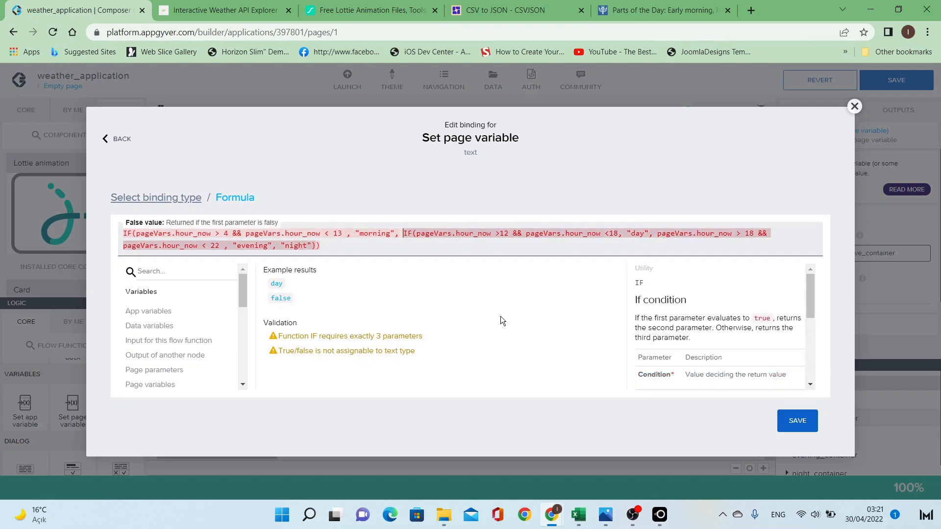
key("Right")
key("Right")
key("Right")
key("Right")
key("Right")
key("Right")
key("Right")
key("Right")
key("Right")
key("Right")
key("Right")
key("Right")
key("Right")
key("Right")
key("Right")
key("Right")
key("Right")
key("Right")
key("Right")
key("Right")
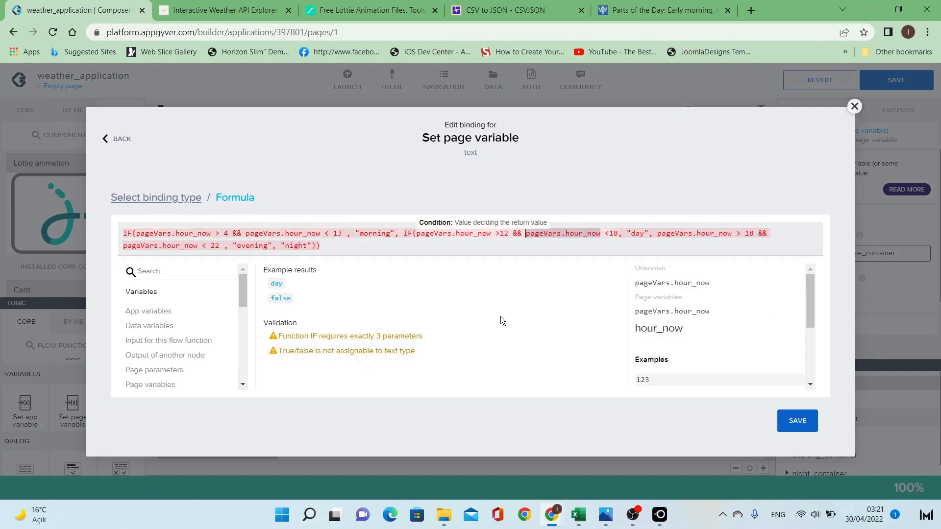
key("Right")
key("Right")
key("Right")
key("Right")
key("Right")
key("Right")
key("Right")
key("Right")
key("Right")
key("Right")
key("Right")
key("Right")
key("Right")
key("Right")
key("Right")
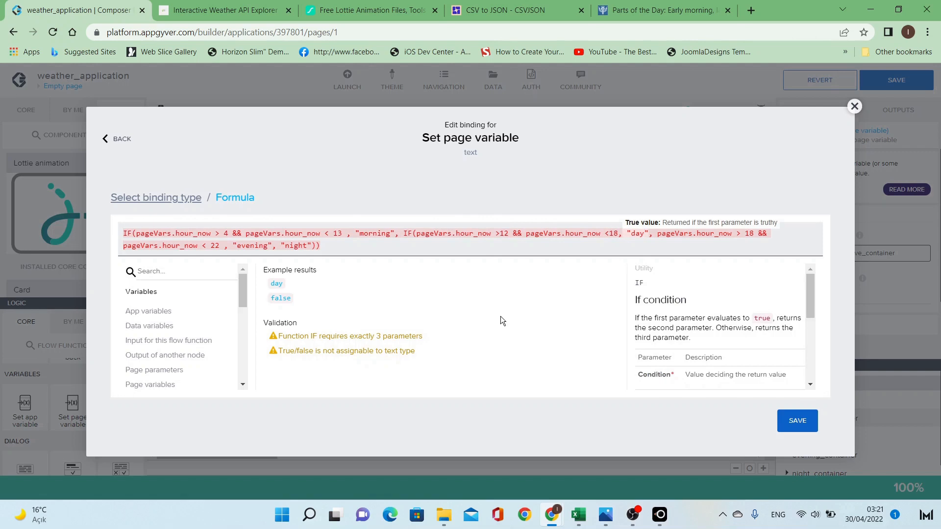
key("Right")
key("Right")
key("Right")
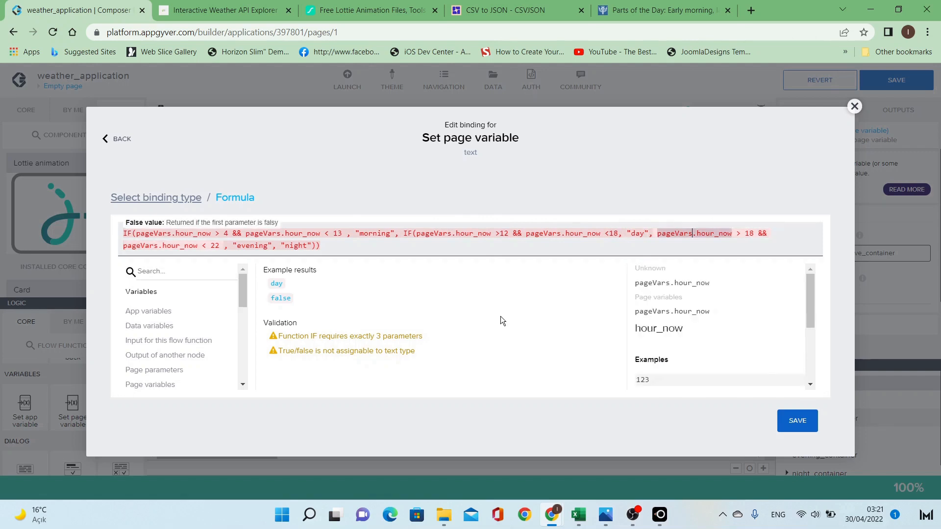
key("Right")
key("Right")
key("Right")
key("Right")
key("Right")
key("Right")
key("Right")
key("Right")
key("Right")
key("Right")
key("Right")
key("Right")
key("Right")
key("Right")
key("Right")
key("Right")
key("Right")
key("Right")
key("Right")
key("Right")
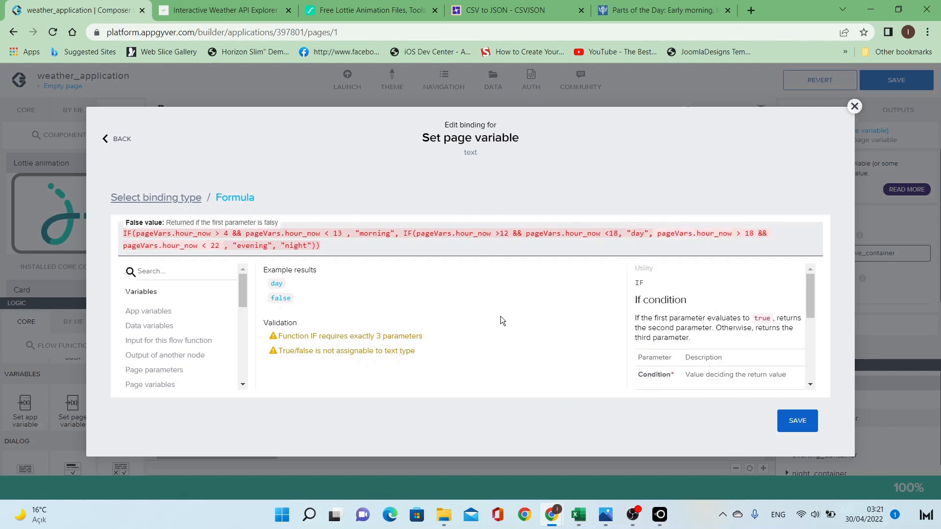
key("Right")
key("Right")
key("Right")
key("Right")
key("Right")
key("Right")
key("Right")
key("Right")
key("Right")
key("Right")
key("Right")
key("Right")
key("Right")
key("Right")
key("Right")
key("Right")
key("Right")
key("Right")
key("Right")
key("Right")
key("Right")
key("Right")
key("Right")
key("Right")
key("Right")
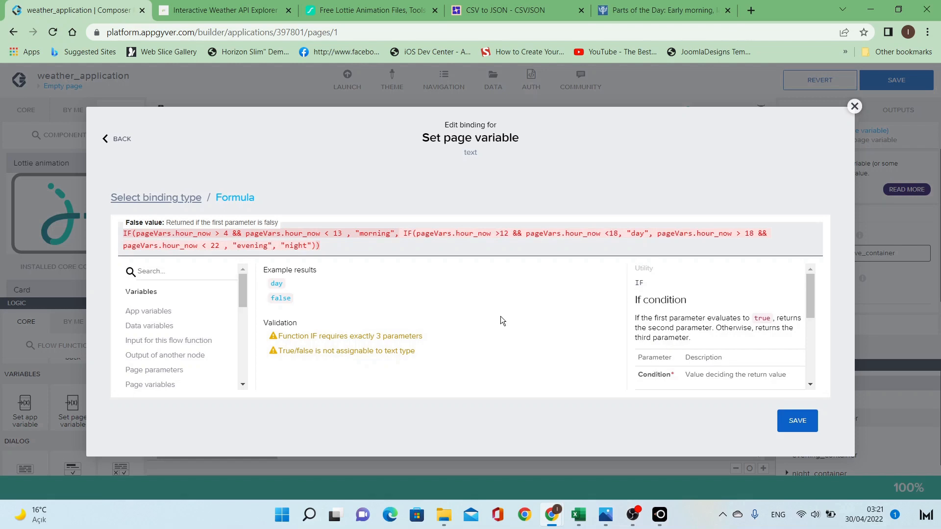
key("Right")
key("Right")
key("Right")
key("Right")
key("Right")
key("Right")
key("Right")
key("Right")
key("Right")
Try to fix the nesting by adding a third closing parenthesis at the end of the formula, and check the inner IF's extent.
type(")")
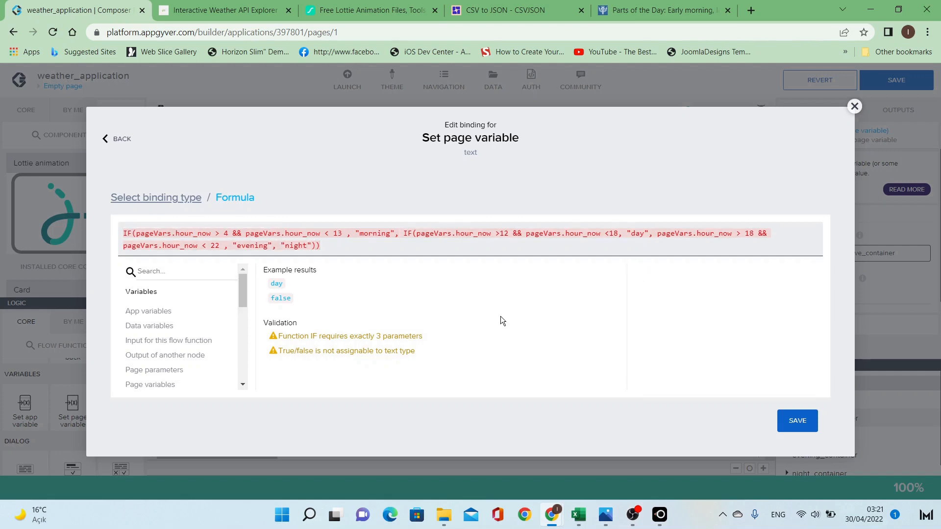
type(")")
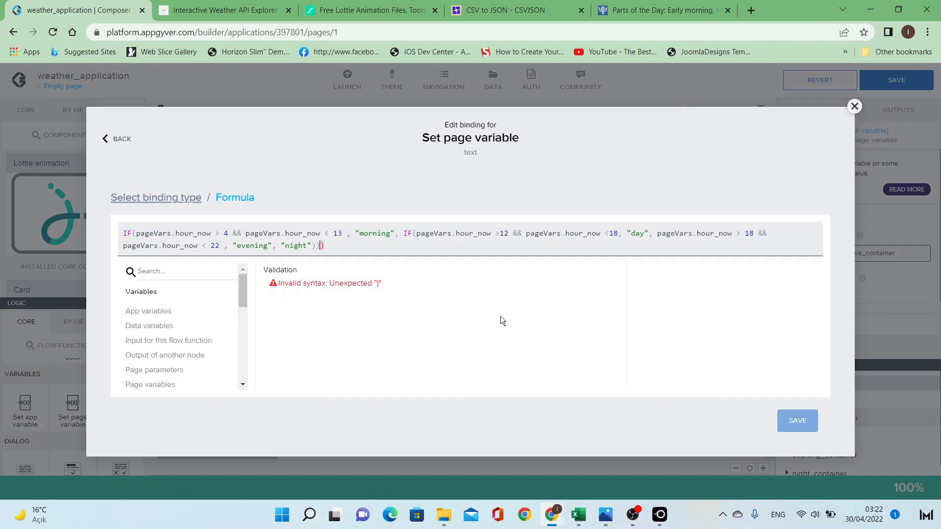
key("Left")
type(",")
key("BackSpace")
left_click_drag(405, 232, 416, 242)
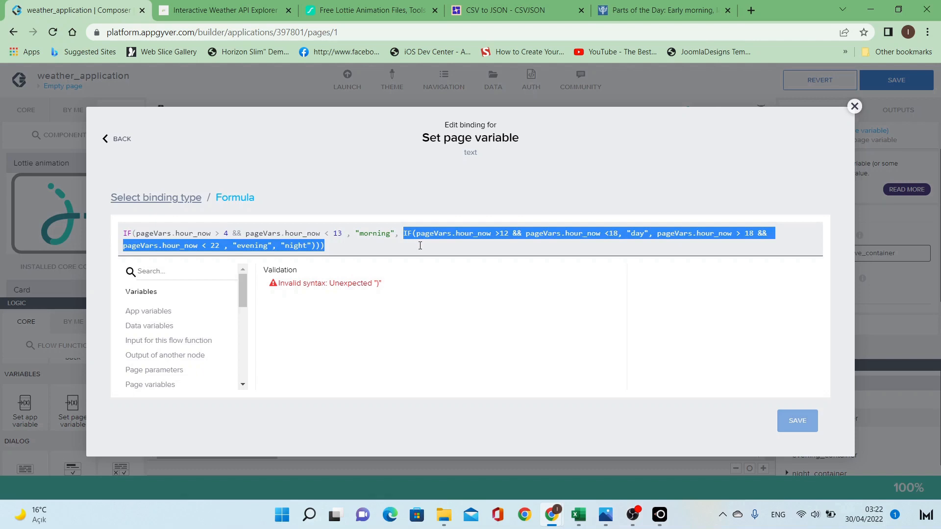
left_click(420, 246)
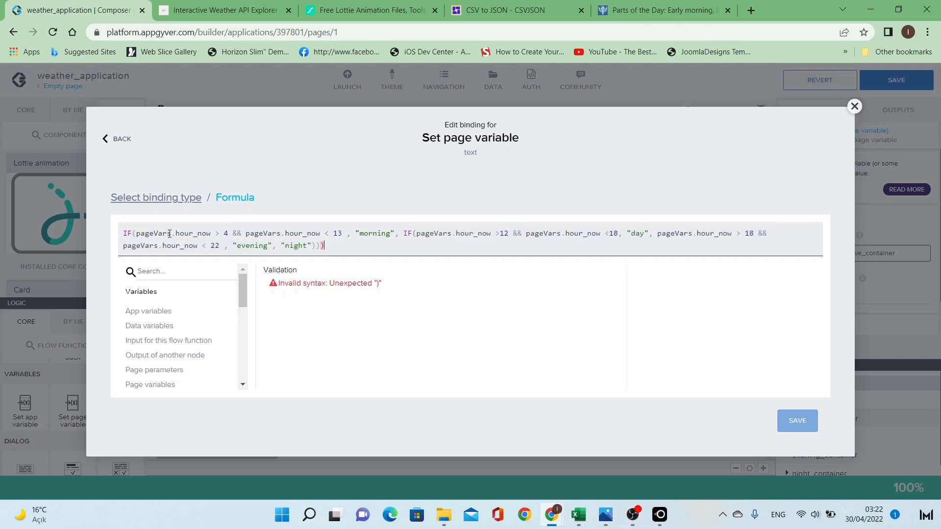
Insert a third nested IF( before the hour_now > 18 && hour_now < 22 condition, right after the "day" value.
left_click(415, 234)
type("IF*")
key("BackSpace")
type("(")
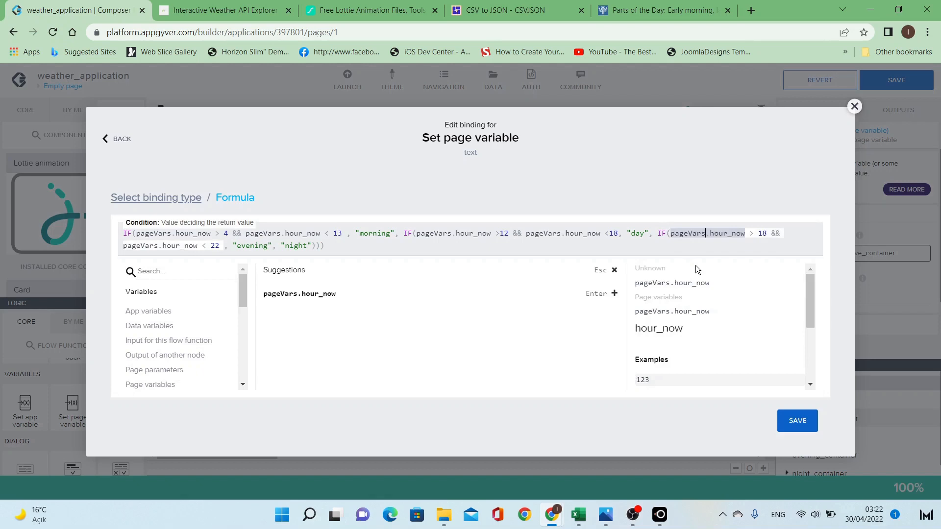
Save the completed nested IF formula as the active_container assigned value and save the application.
key("ctrl+a")
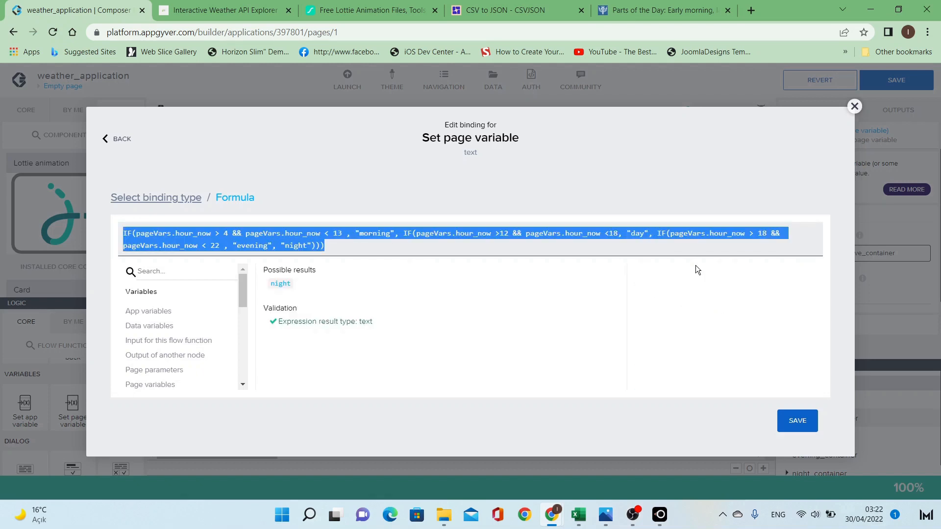
key("Right")
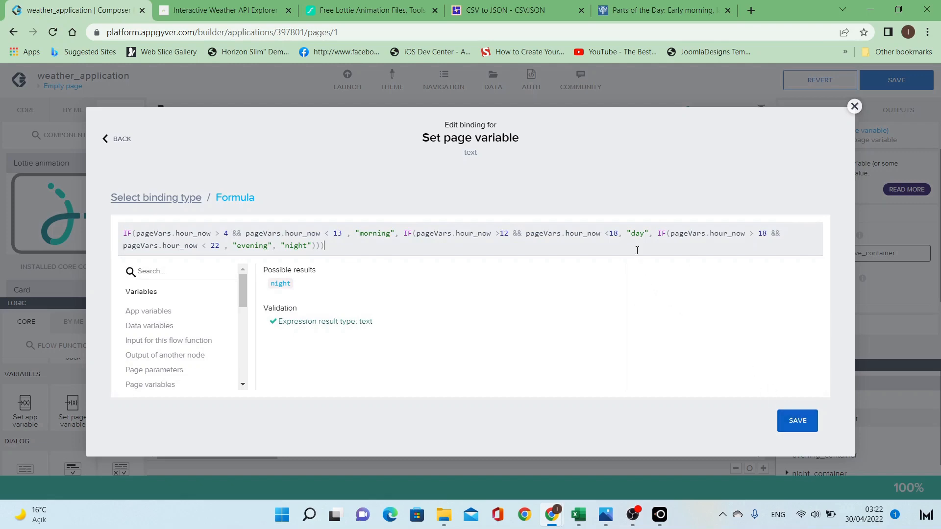
key("shift+Left")
key("ctrl+a")
key("Right")
left_click(797, 421)
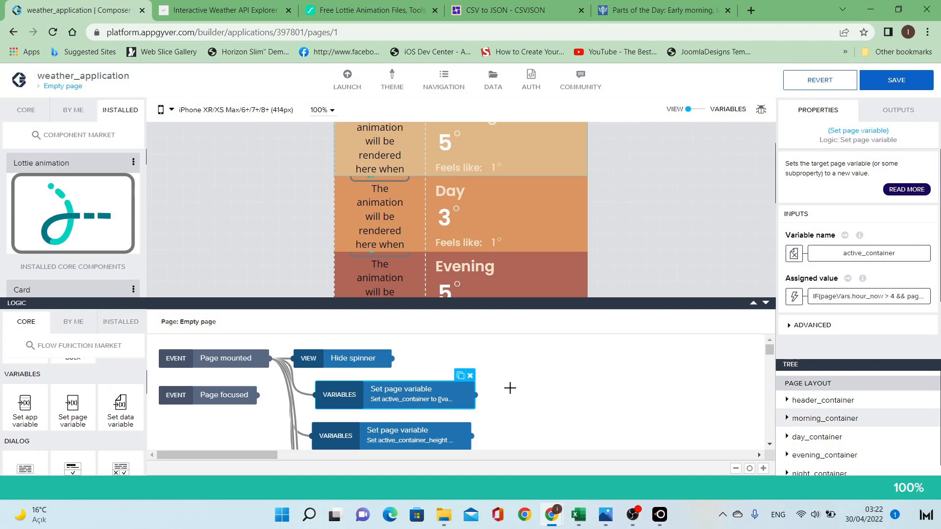
left_click(883, 82)
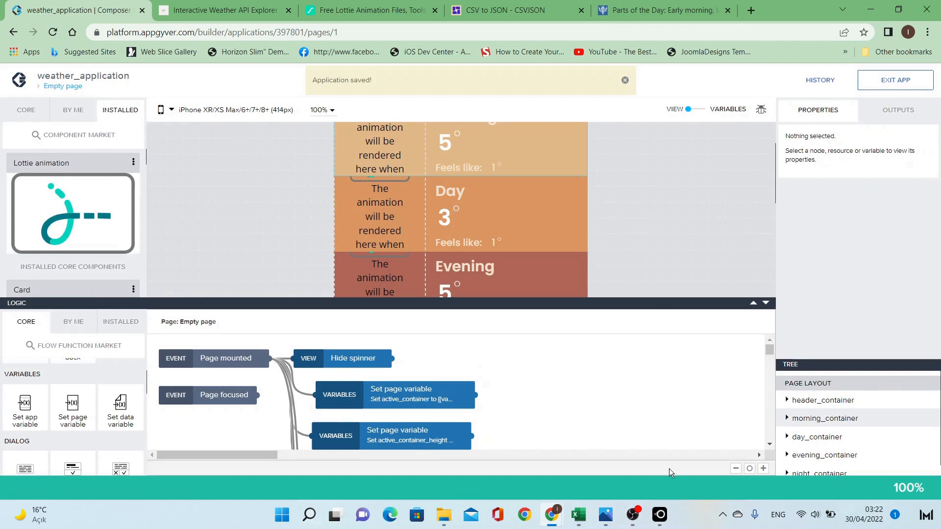
Switch to the LetsView phone mirror, check how the evening and morning sections expand in the weather app, and return to the AppGyver page.
left_click(660, 515)
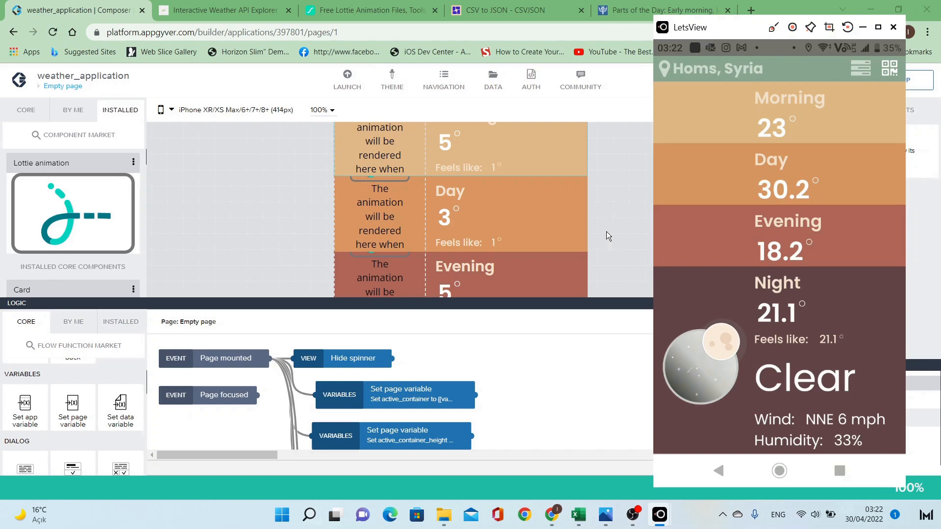
left_click_drag(734, 38, 667, 35)
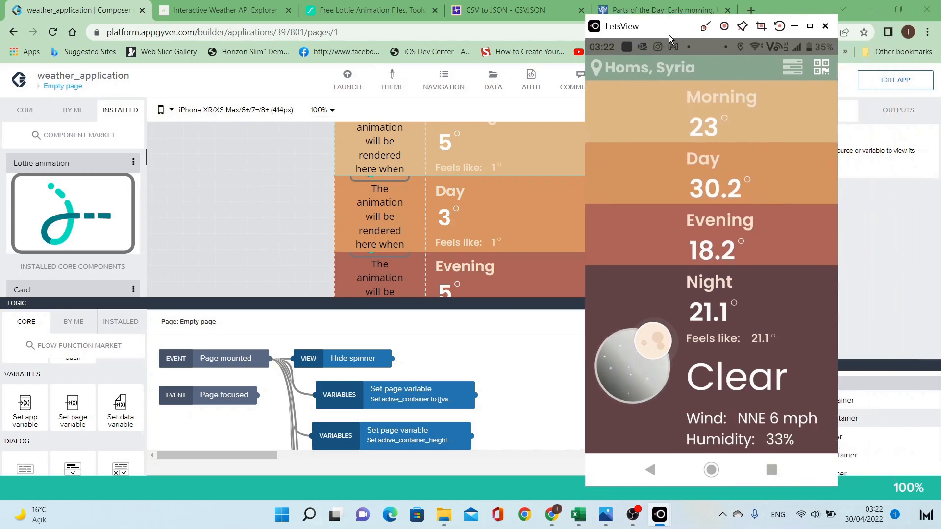
left_click(646, 245)
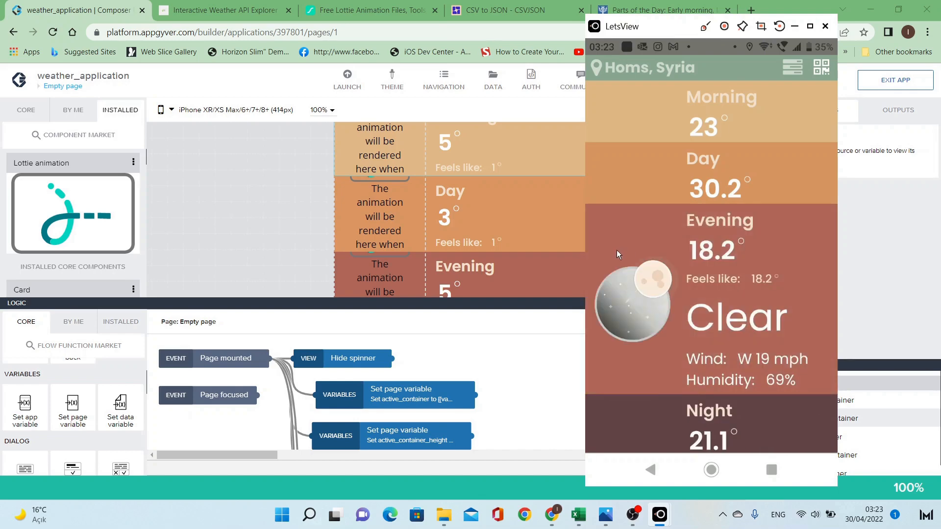
left_click(617, 255)
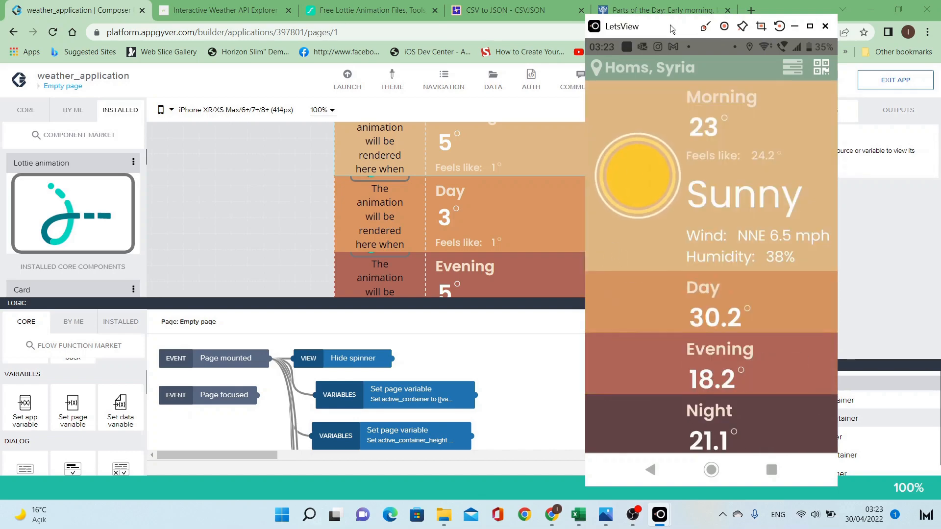
left_click_drag(670, 25, 758, 23)
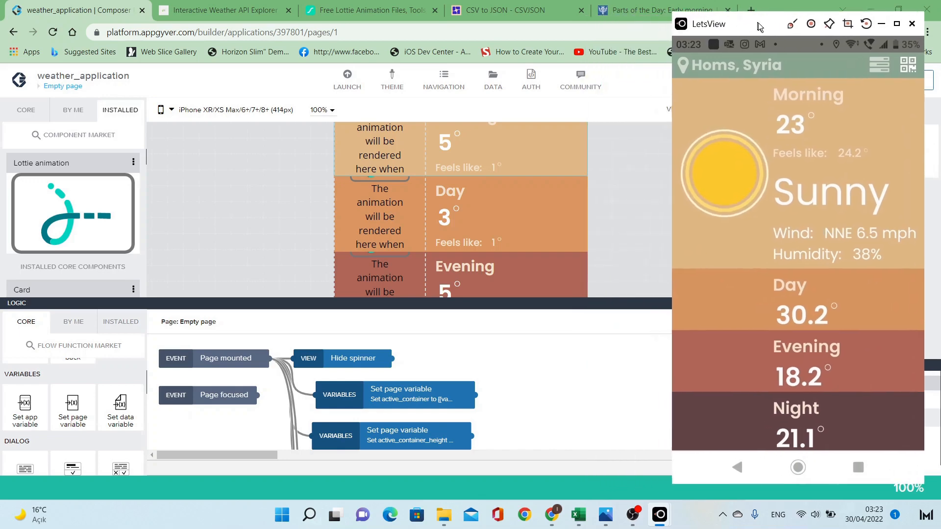
left_click(633, 193)
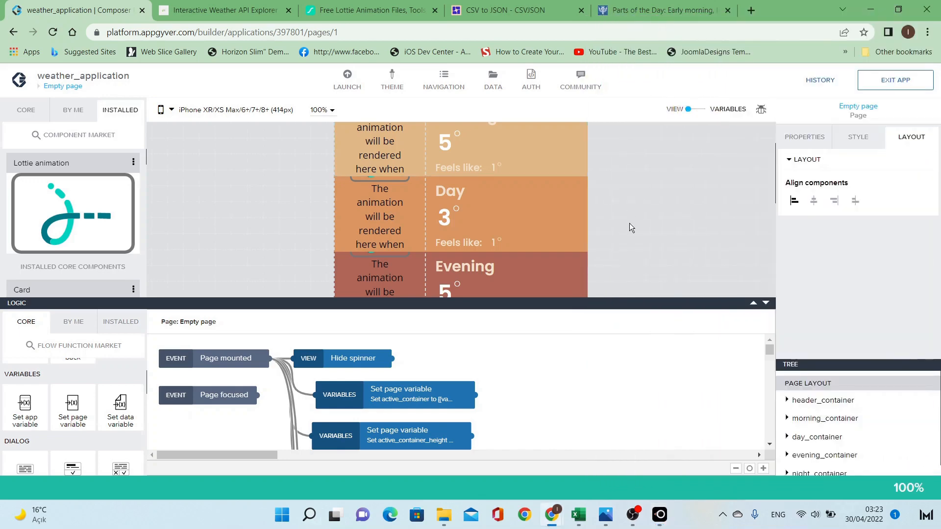